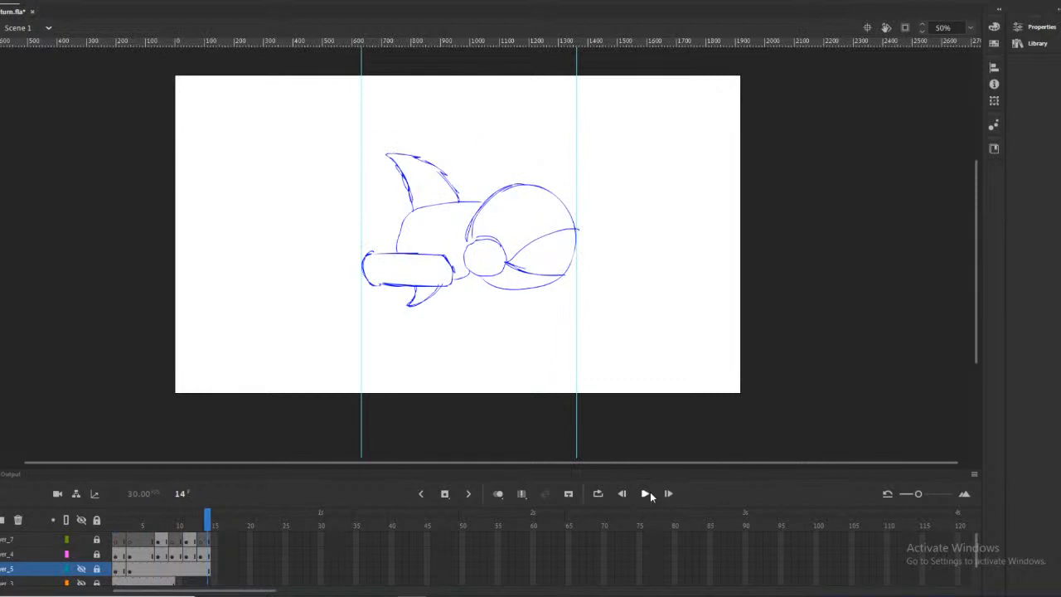
Play and scrub the rough turn animation to examine how the fish-shaped vehicle's pose changes across the first 14 frames
click(646, 493)
click(649, 492)
mouse_move(196, 525)
mouse_down()
mouse_move(105, 528)
mouse_move(189, 525)
mouse_move(113, 525)
mouse_up()
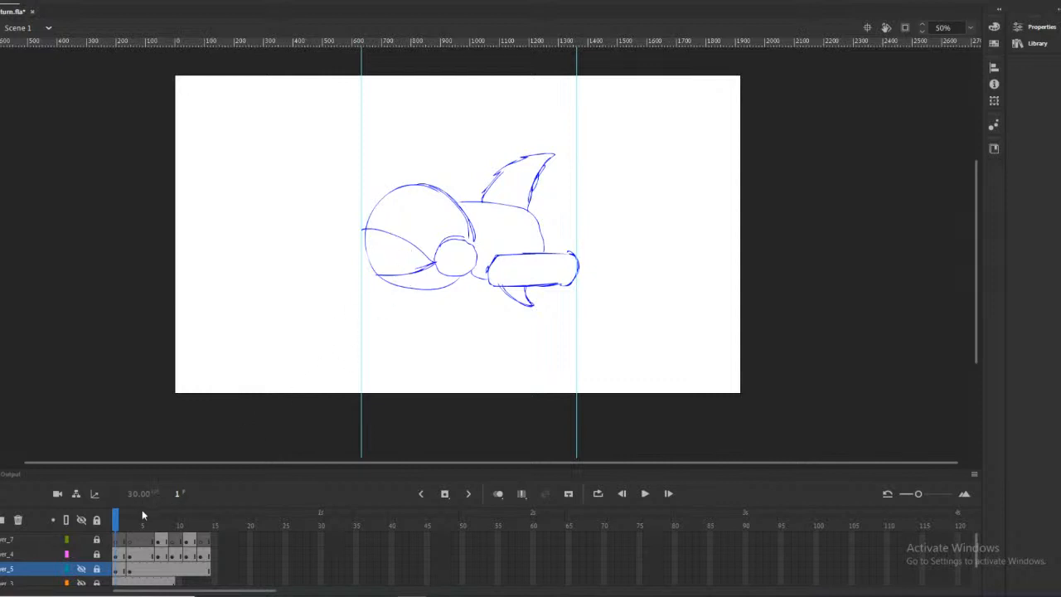
drag(116, 525, 154, 527)
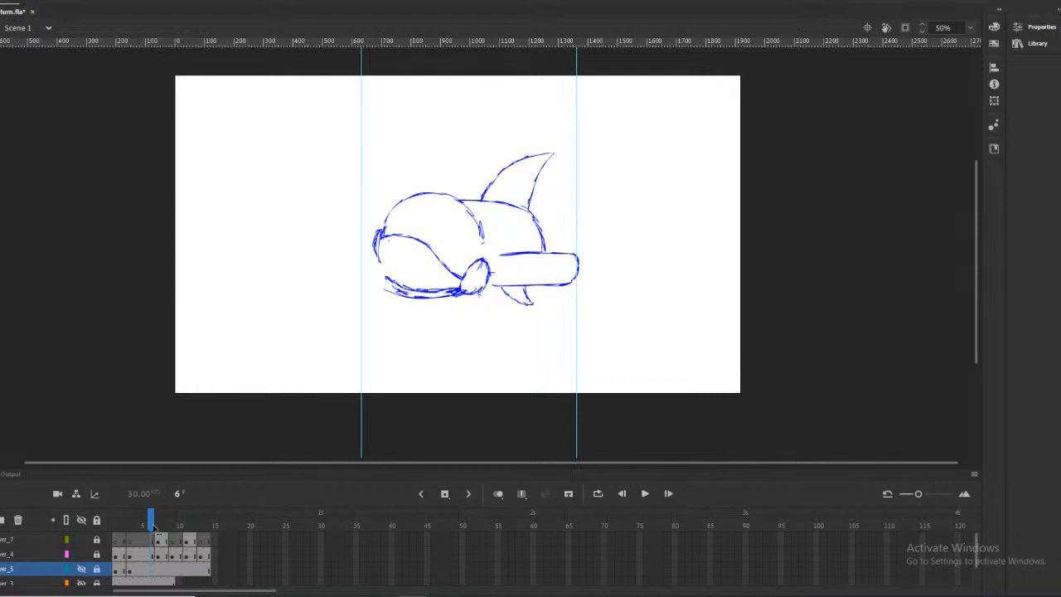
mouse_move(162, 522)
mouse_down()
mouse_move(208, 520)
mouse_move(98, 522)
mouse_move(202, 517)
mouse_move(116, 515)
mouse_up()
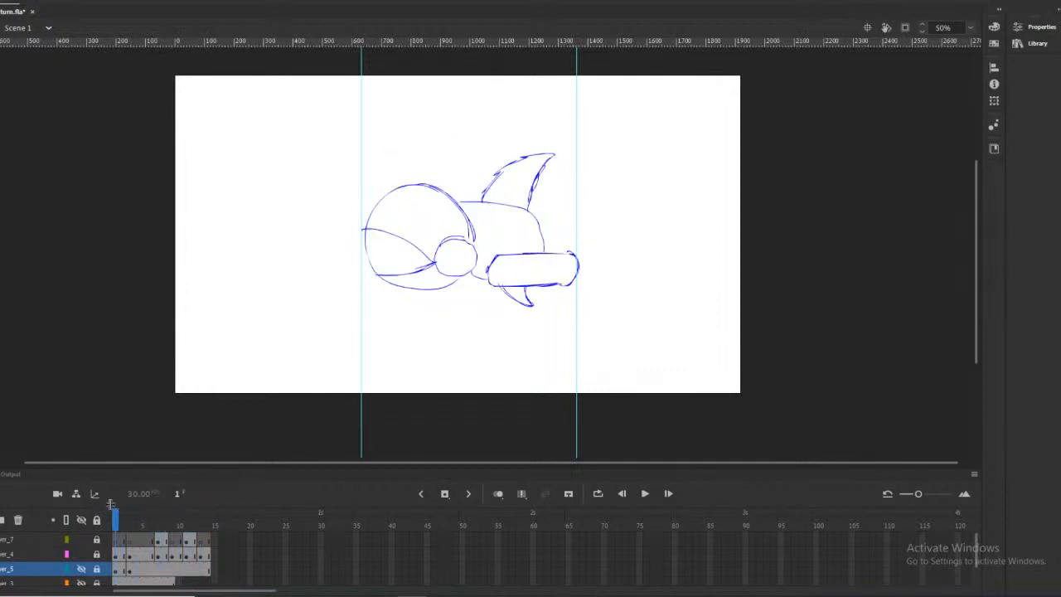
click(124, 519)
drag(123, 519, 130, 521)
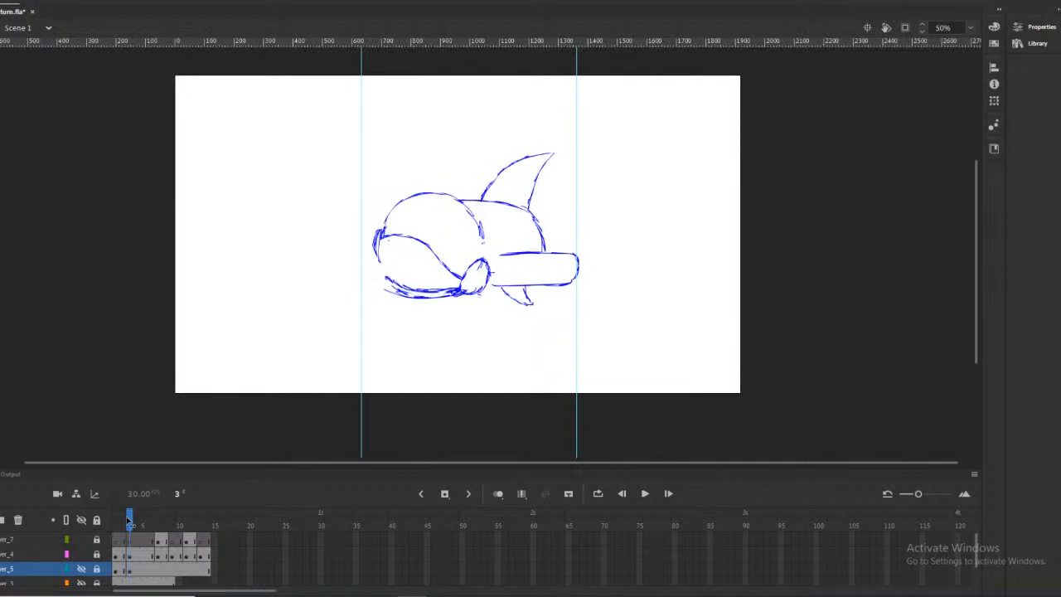
drag(129, 520, 165, 518)
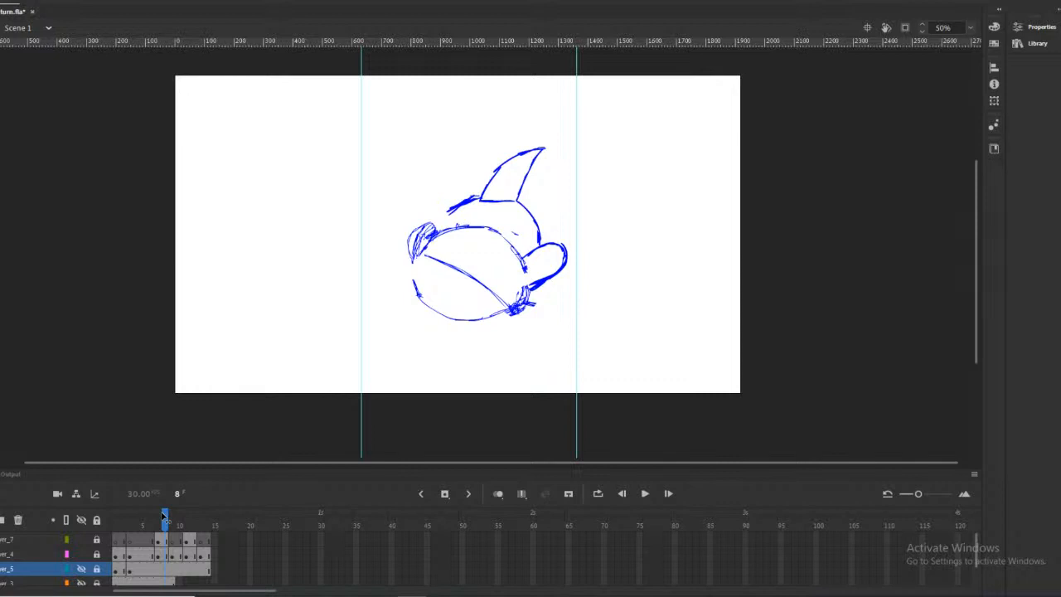
mouse_move(164, 516)
mouse_down()
mouse_move(212, 513)
mouse_move(138, 512)
mouse_move(112, 498)
mouse_up()
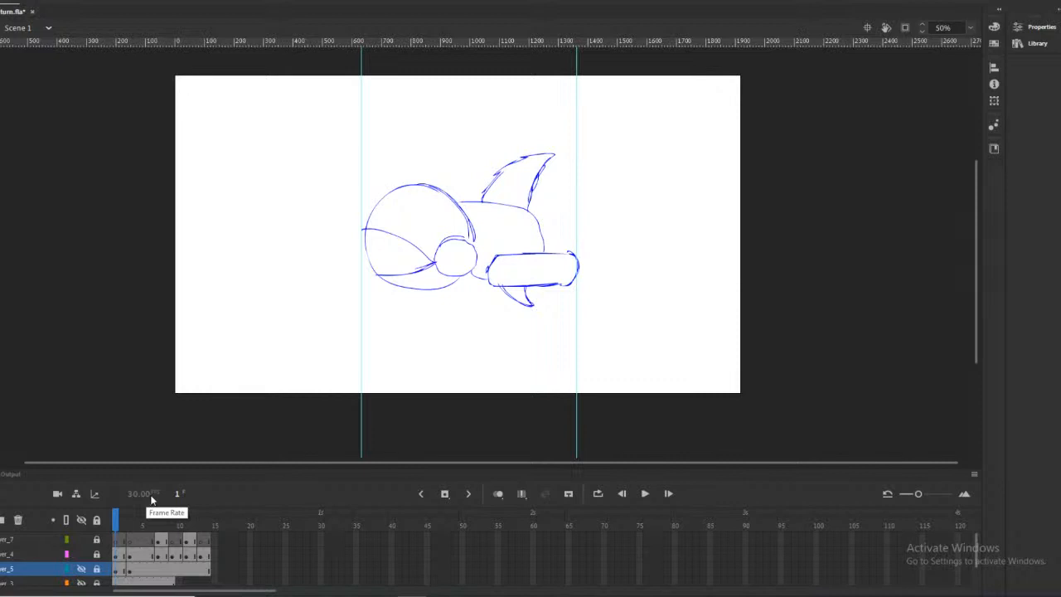
mouse_move(116, 519)
mouse_down()
mouse_move(202, 520)
mouse_move(101, 527)
mouse_up()
click(128, 520)
mouse_move(130, 522)
mouse_down()
mouse_move(172, 522)
mouse_move(125, 519)
mouse_up()
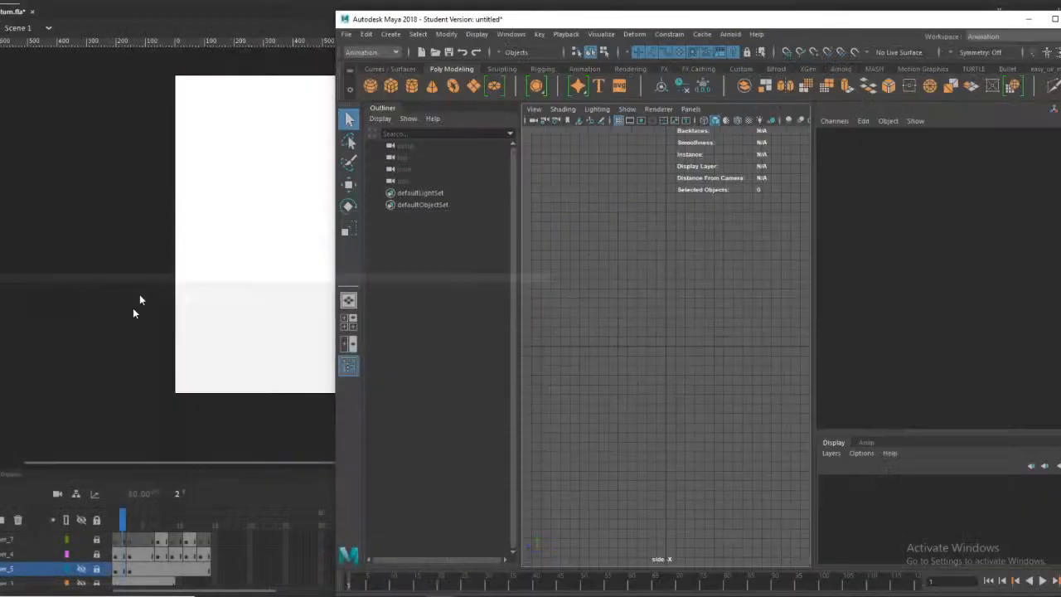
Switch to Maya and maximize its window over the drawing
click(1029, 20)
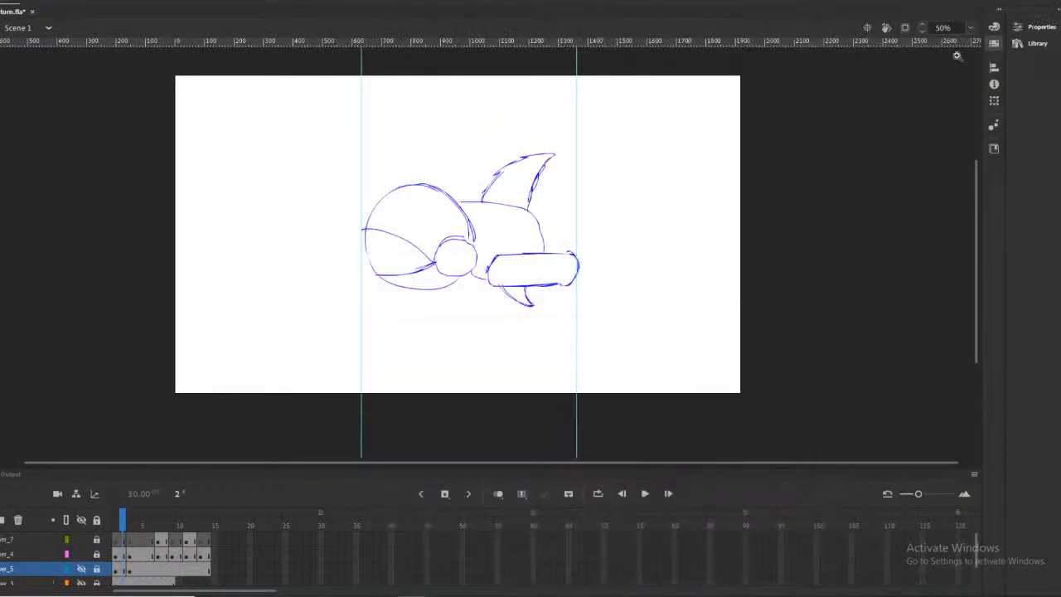
click(469, 578)
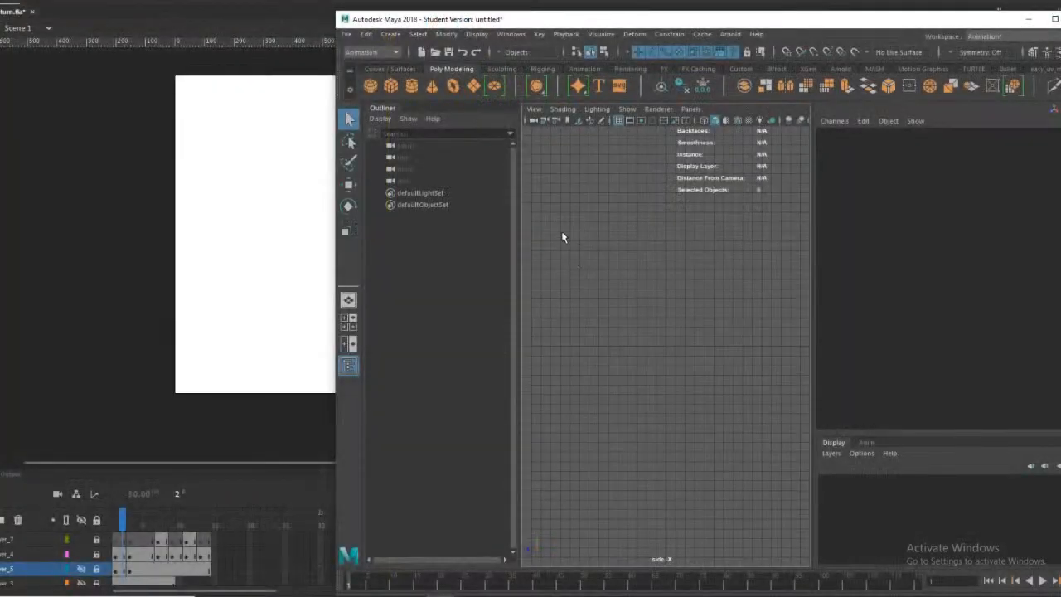
click(1051, 18)
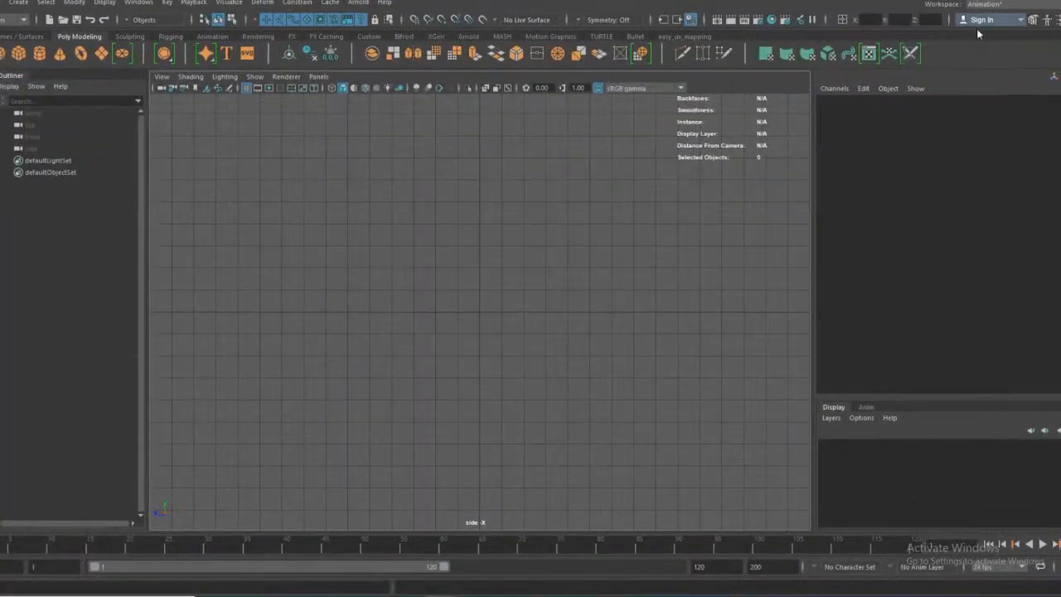
key(space)
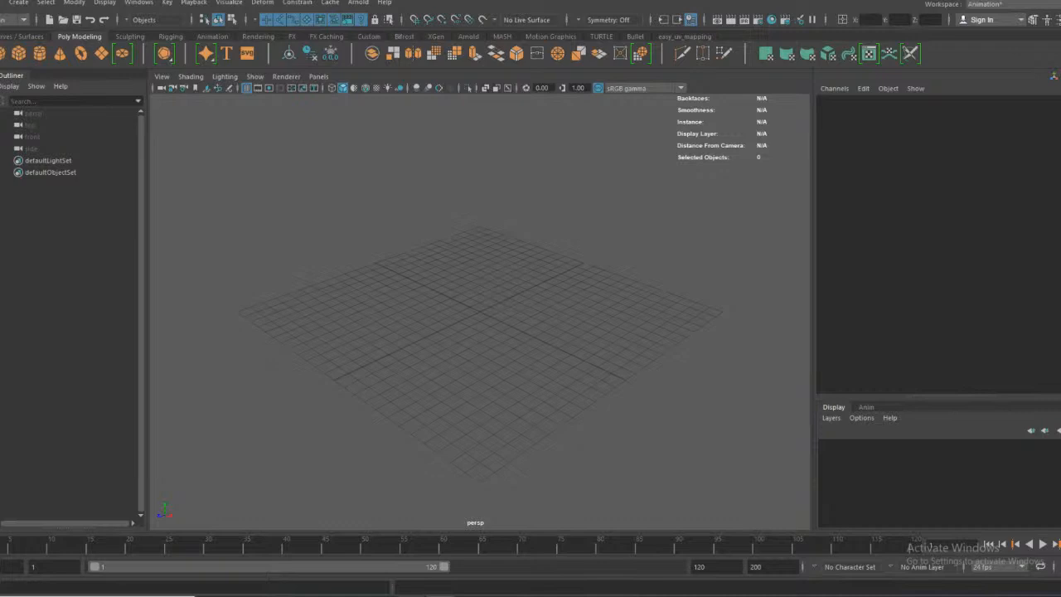
mouse_move(406, 594)
alt+drag(471, 314, 409, 258)
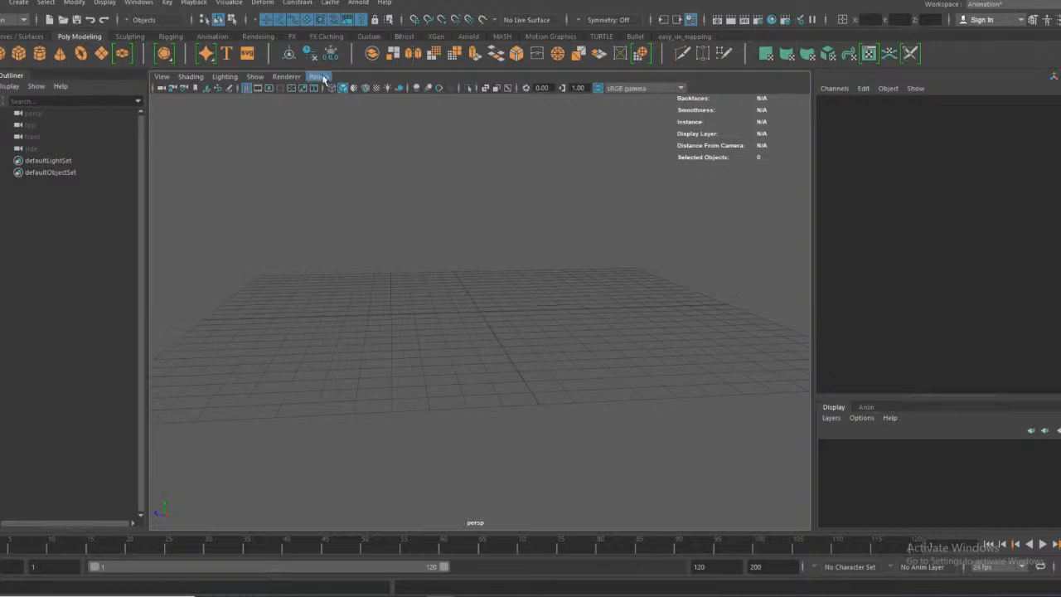
key(space)
key(space)
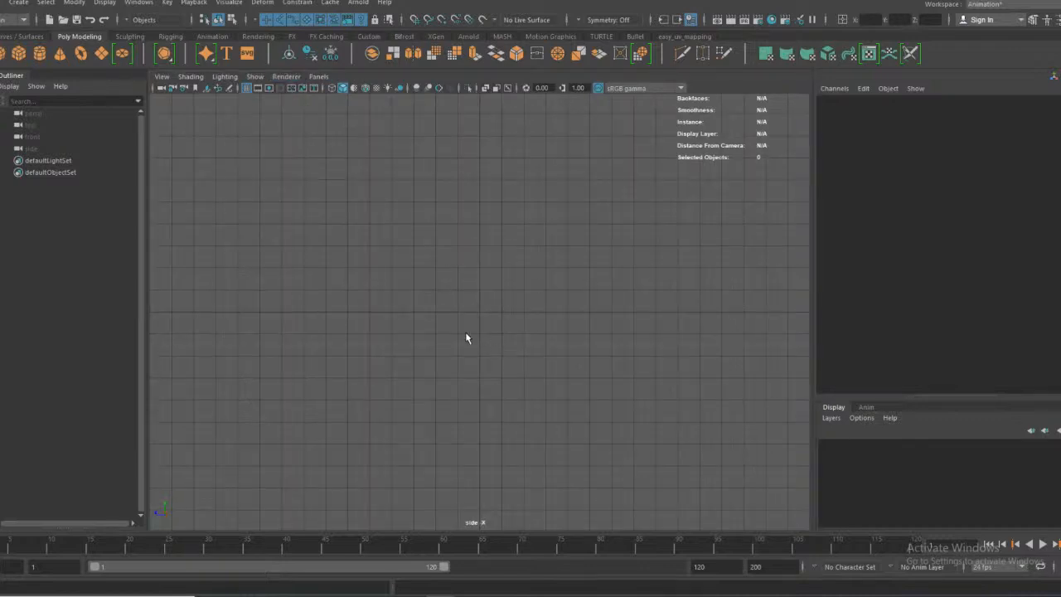
Import the blue fish-shaped vehicle picture as an image plane in the front view
key(space)
key(space)
key(space)
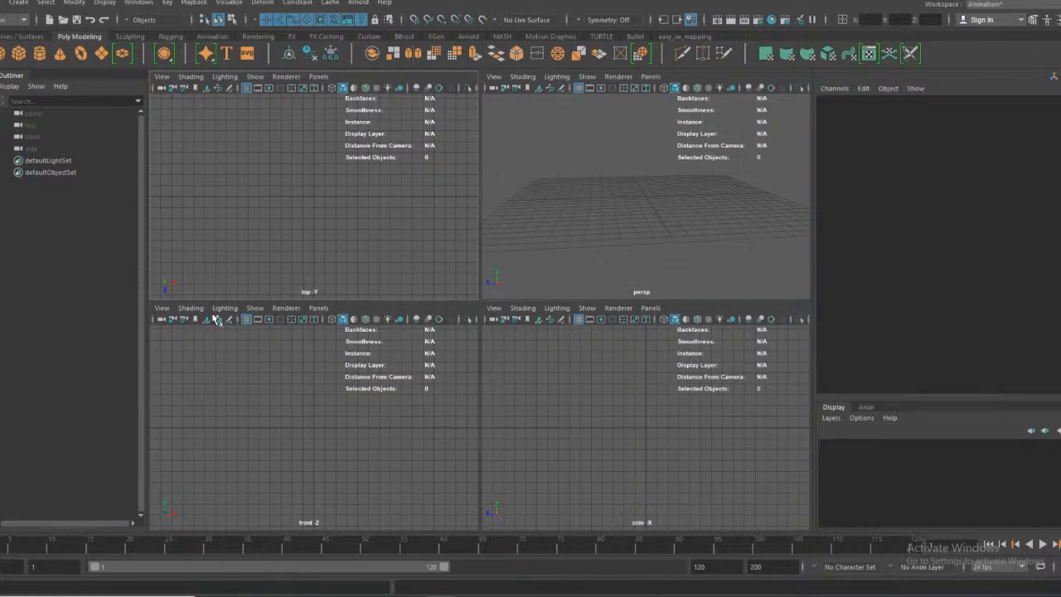
click(318, 309)
mouse_move(345, 335)
mouse_move(338, 373)
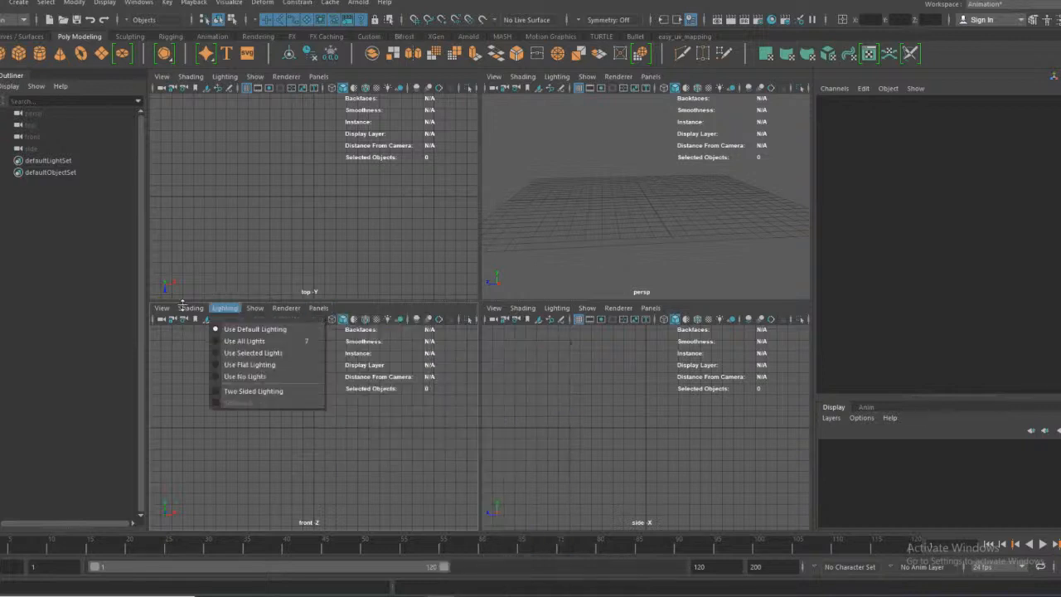
mouse_move(162, 309)
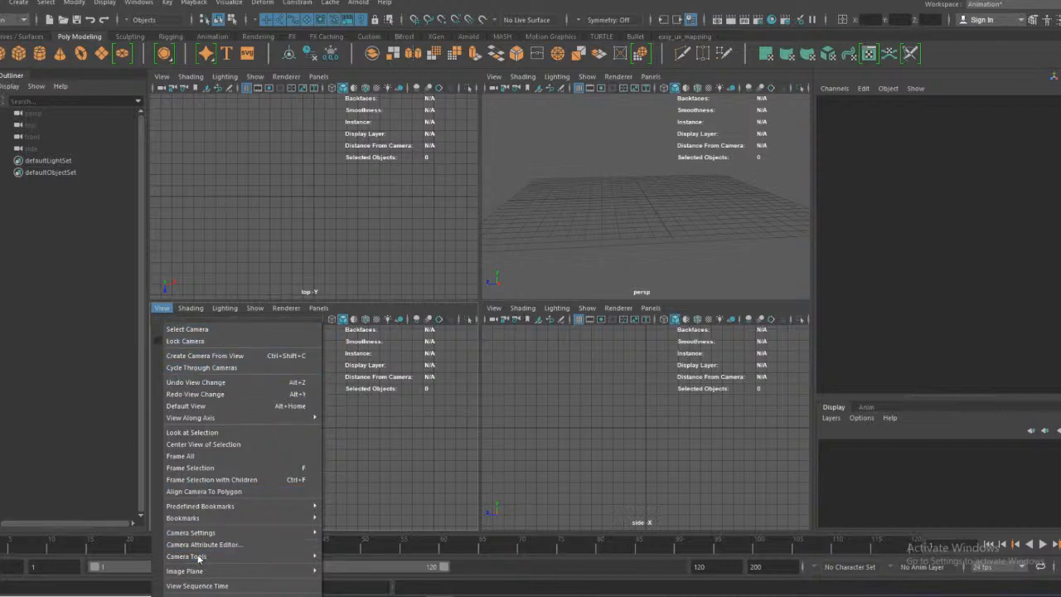
mouse_move(198, 570)
click(343, 581)
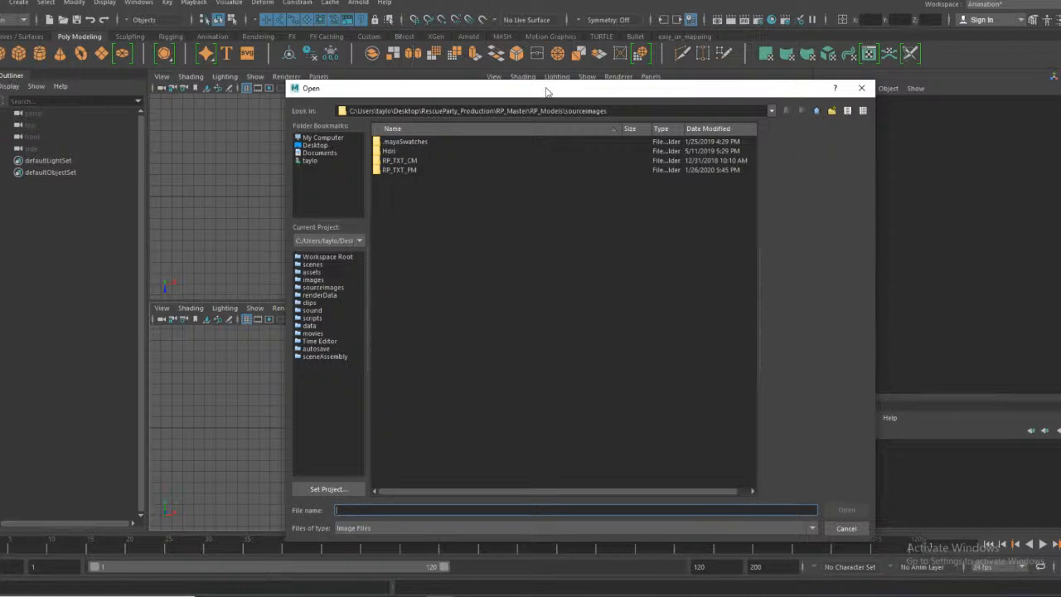
key(Escape)
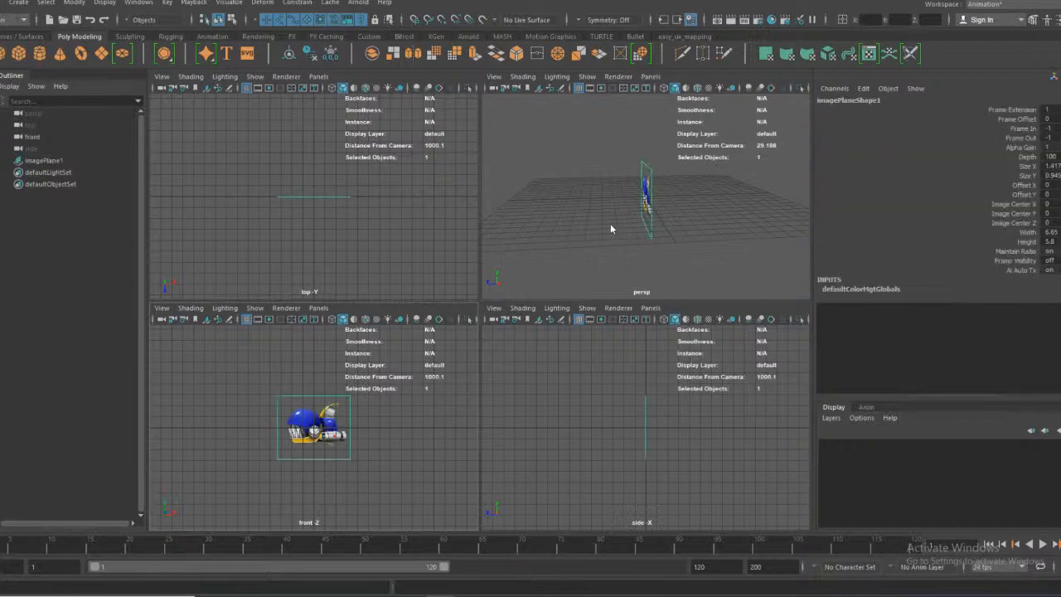
Scale the image plane uniformly to about 1.75 and move it to about 12.45 on Z
key(space)
alt+drag(515, 335, 354, 294)
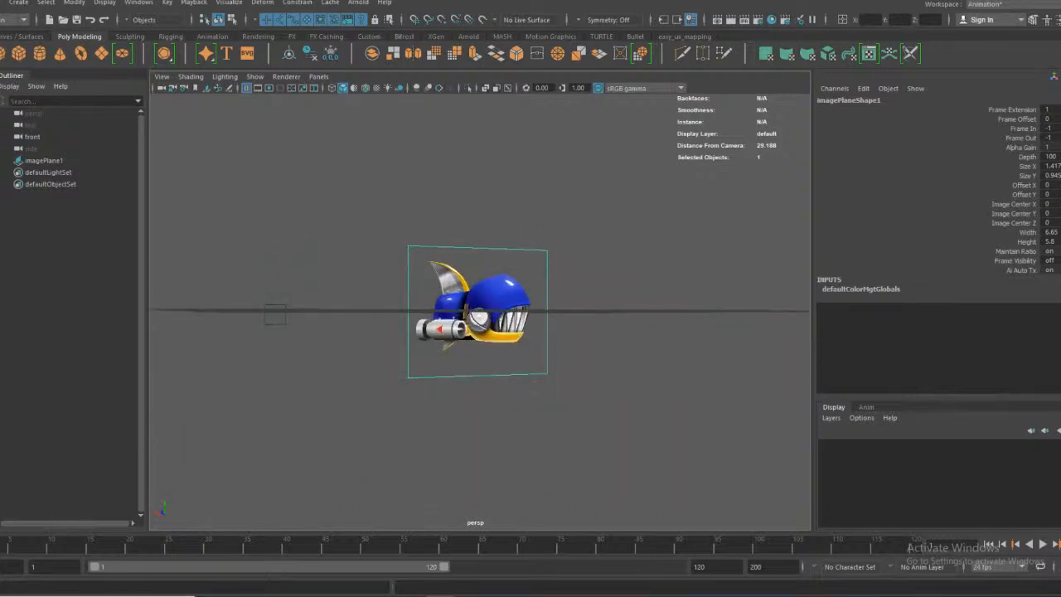
key(r)
drag(481, 311, 464, 290)
key(q)
alt+middle_drag(457, 288, 358, 184)
click(467, 249)
click(567, 236)
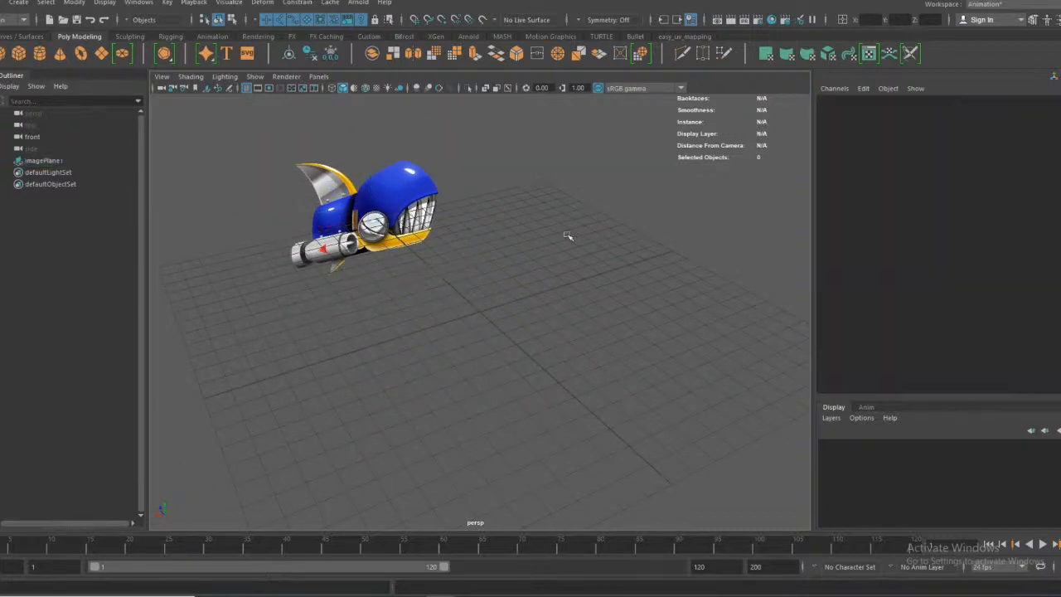
Flip the image plane horizontally by setting its Rotate Y to -180
key(space)
key(space)
key(space)
key(space)
click(308, 212)
key(e)
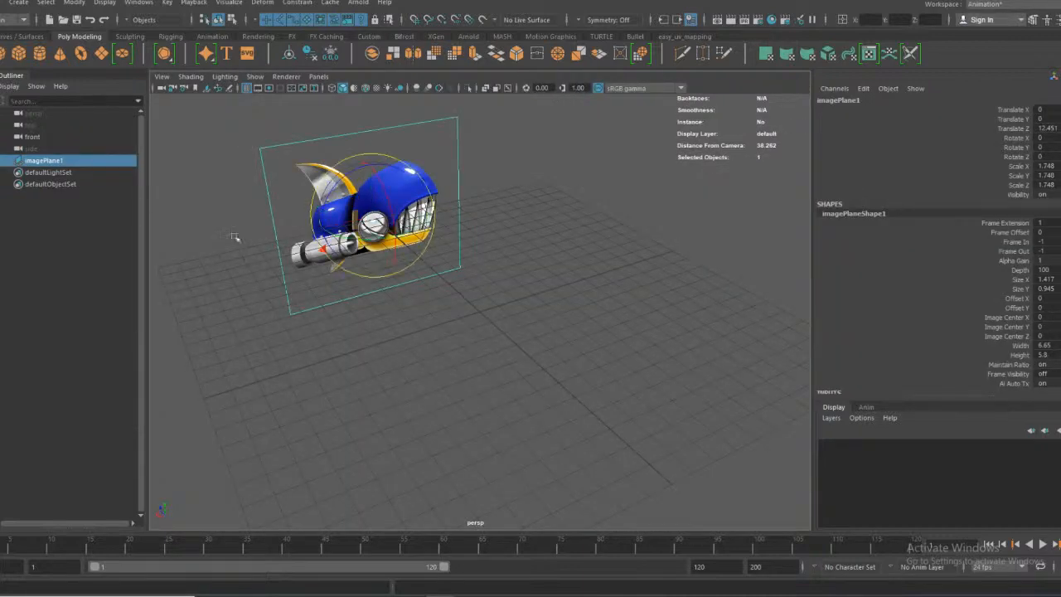
drag(353, 261, 367, 134)
click(1047, 146)
text(-18)
key(Return)
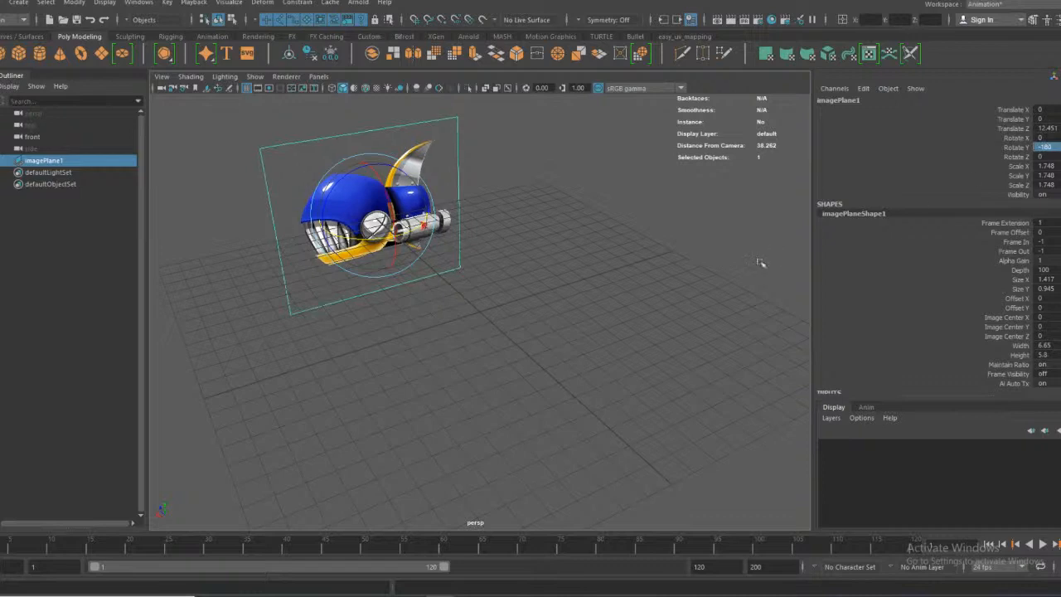
click(557, 196)
Move the image plane closer to the grid's centre, to about 10.13 on Z
key(space)
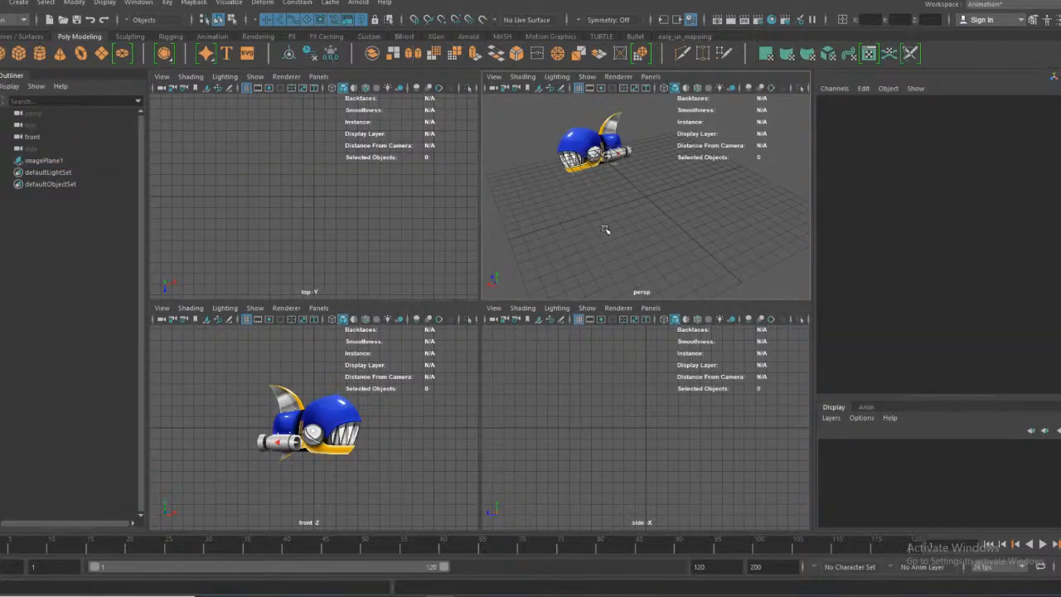
key(space)
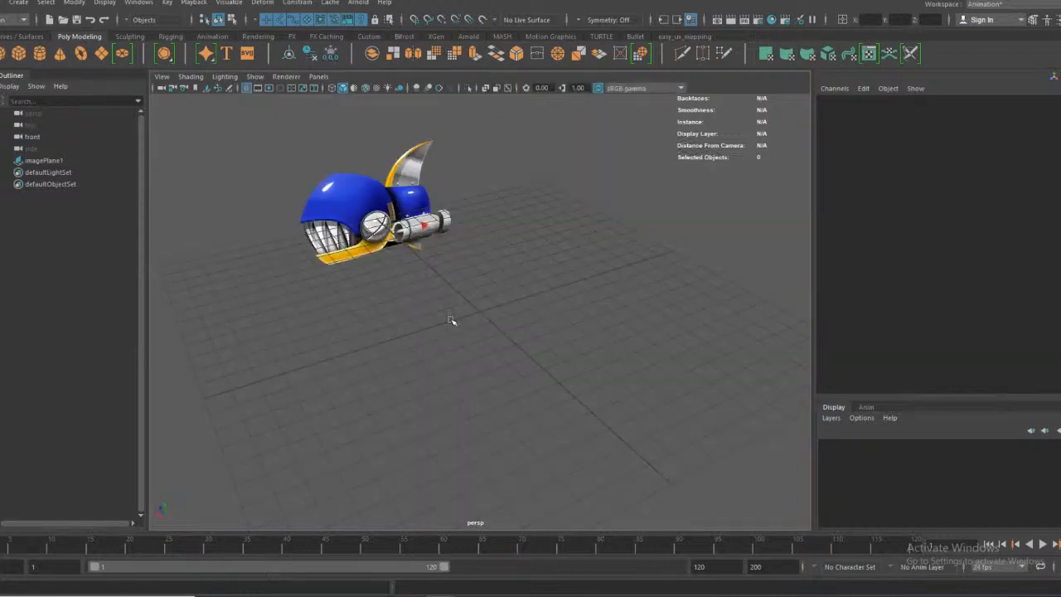
click(416, 217)
key(w)
drag(349, 199, 365, 211)
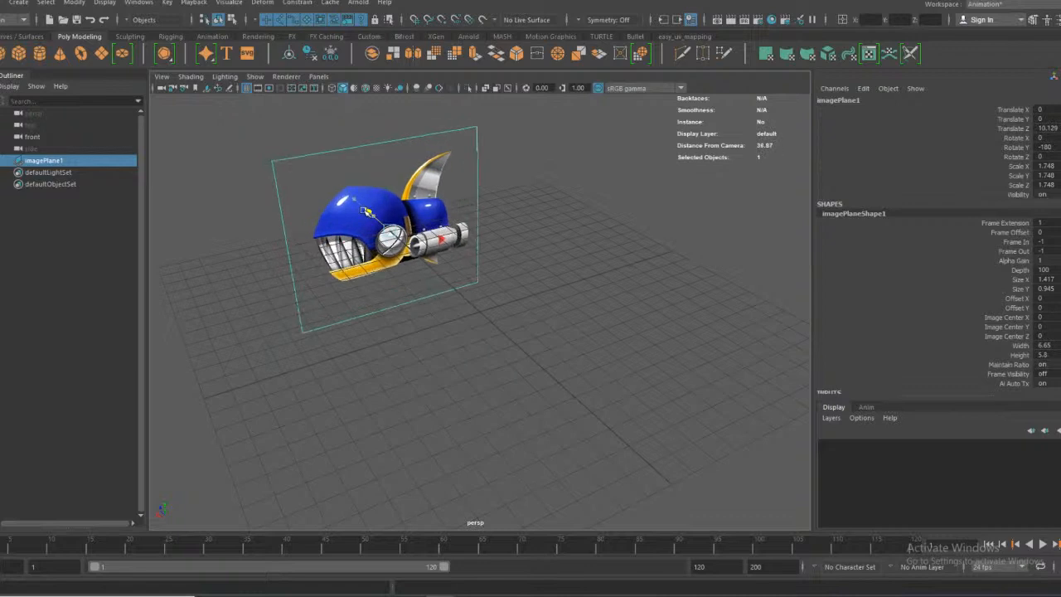
click(583, 174)
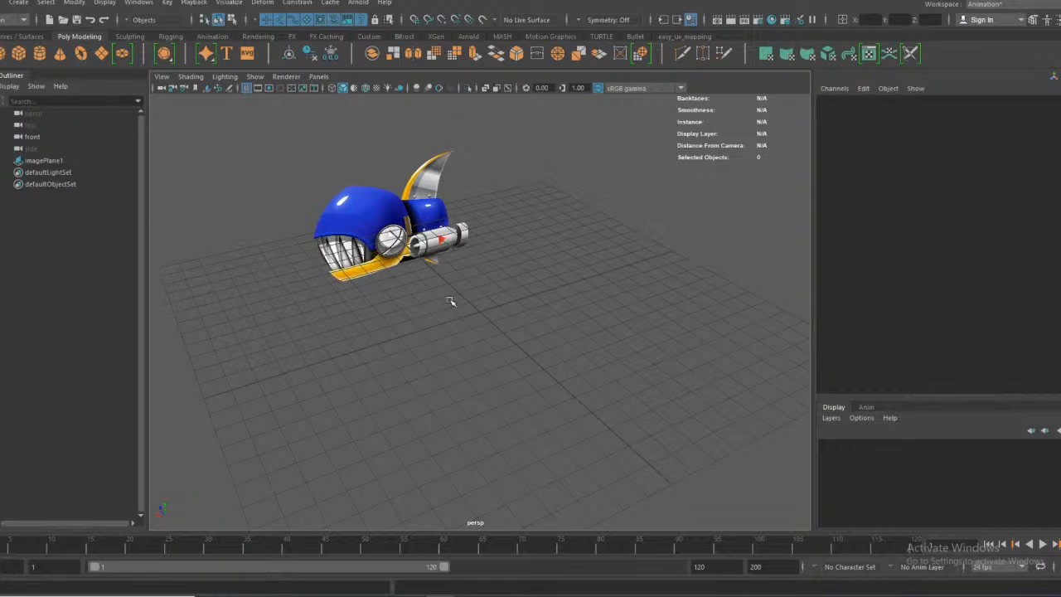
Create a polygon cylinder with Rotate Z at 90 and stretch it lengthwise to a Scale Y of about 2.5
key(space)
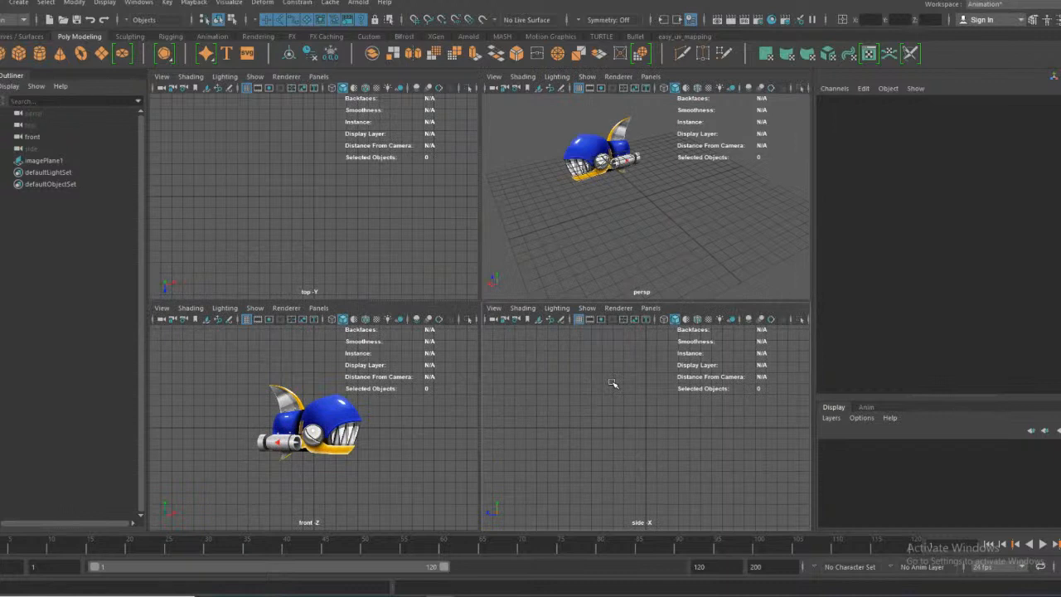
key(space)
key(space)
key(space)
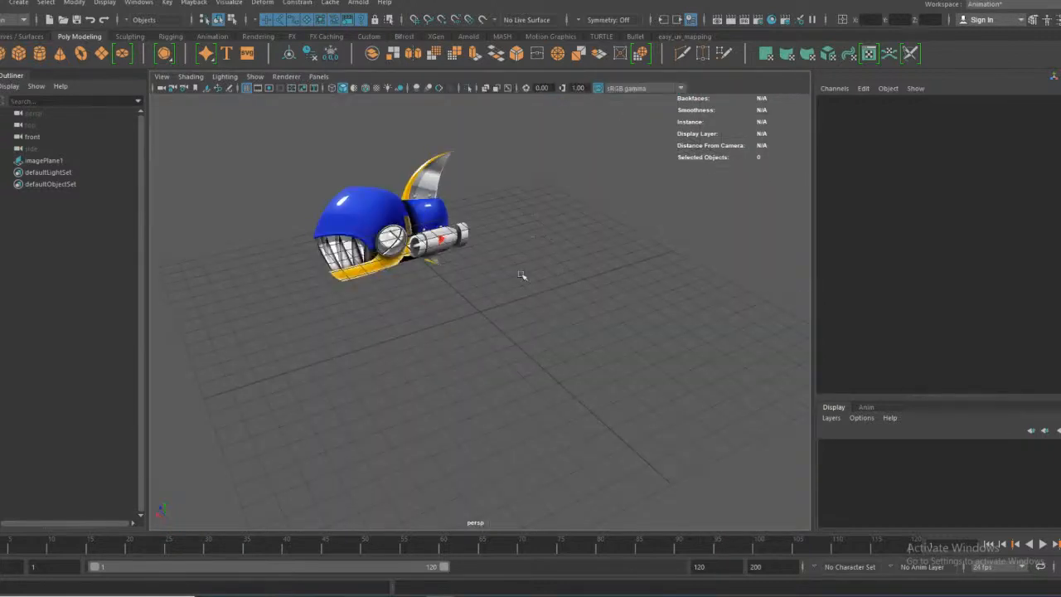
click(40, 54)
key(e)
drag(474, 266, 417, 329)
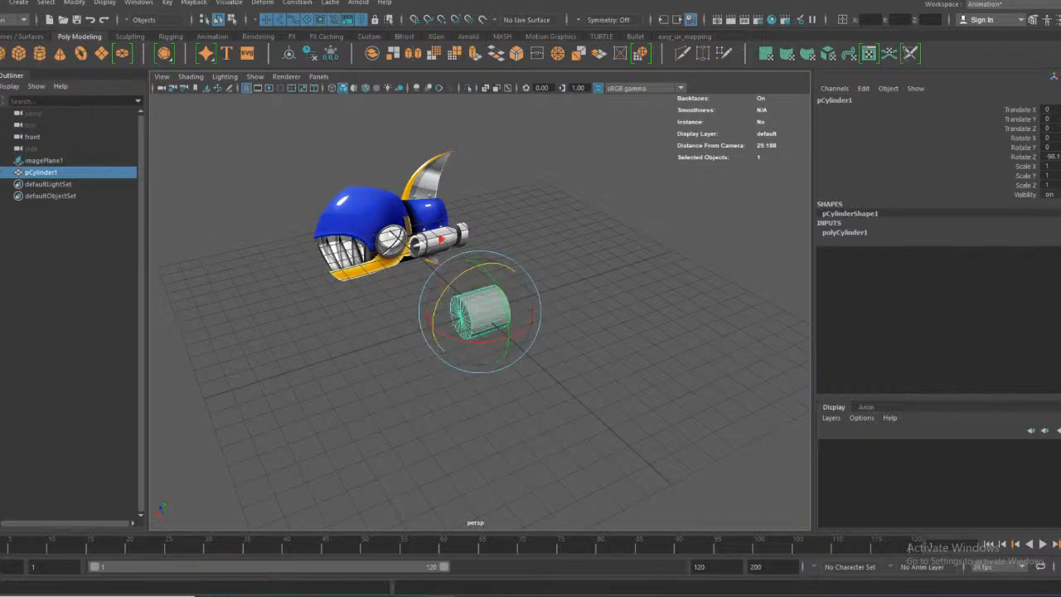
double_click(1054, 157)
text(90)
key(Return)
key(r)
drag(519, 296, 584, 284)
Move the image plane to the other side of the cylinder, to about -9.95 on Z, so it serves as a backdrop in the front view
key(space)
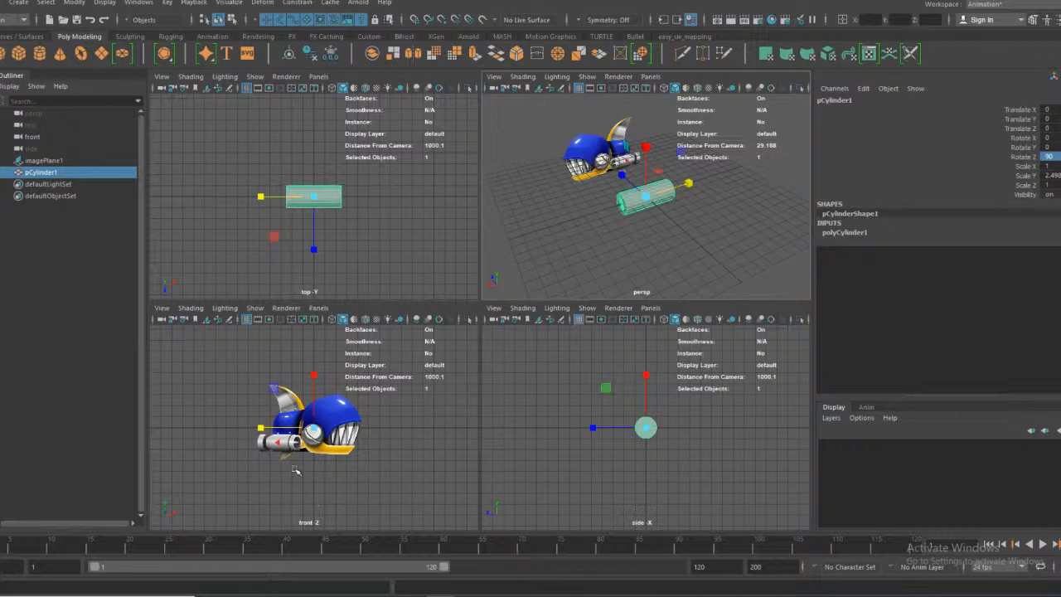
key(space)
scroll(477, 379, up, 3)
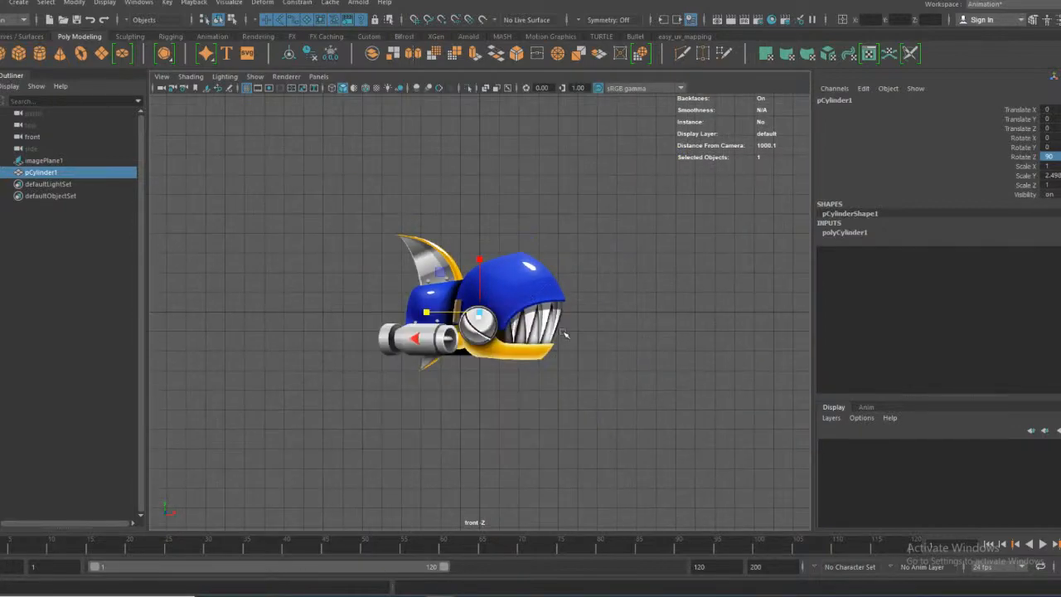
key(space)
key(space)
click(398, 235)
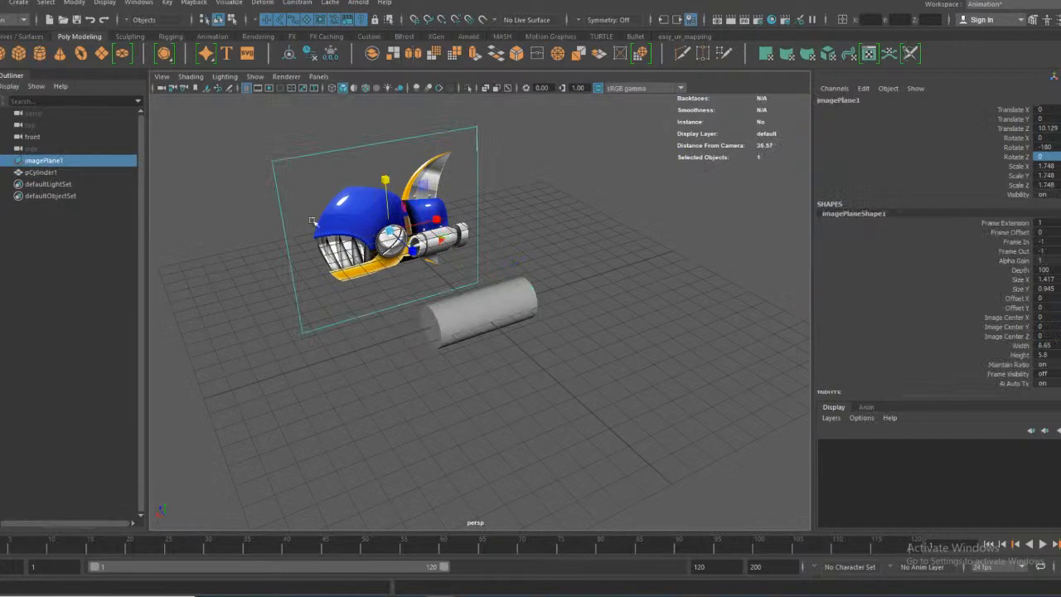
drag(371, 207, 547, 410)
key(space)
key(space)
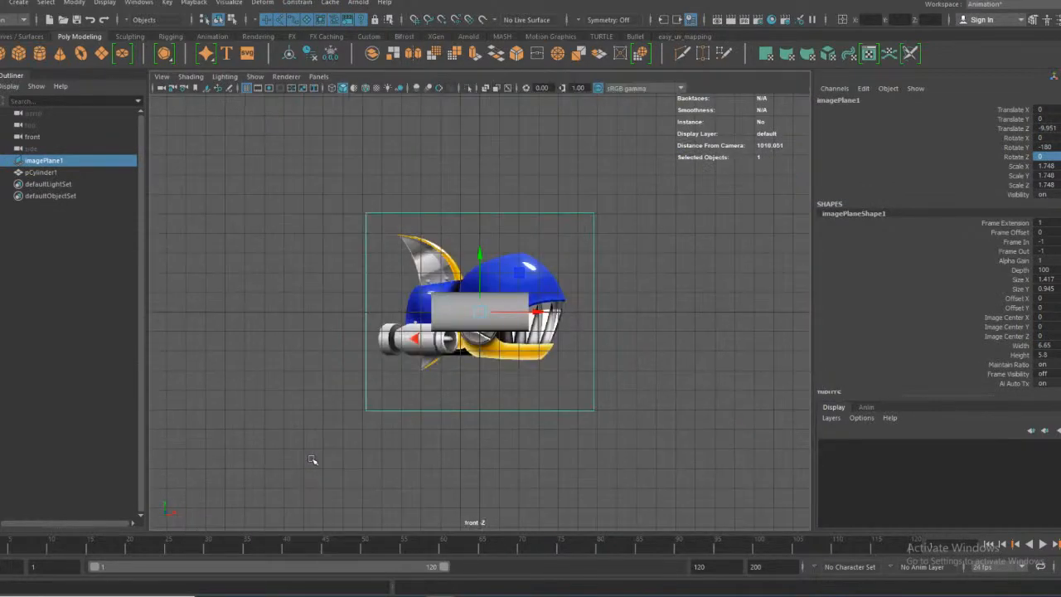
Rotate the cylinder to about -24 on X and move it over the pictured engine, to about X -3.4 and Y -1.43
key(f)
click(447, 312)
key(r)
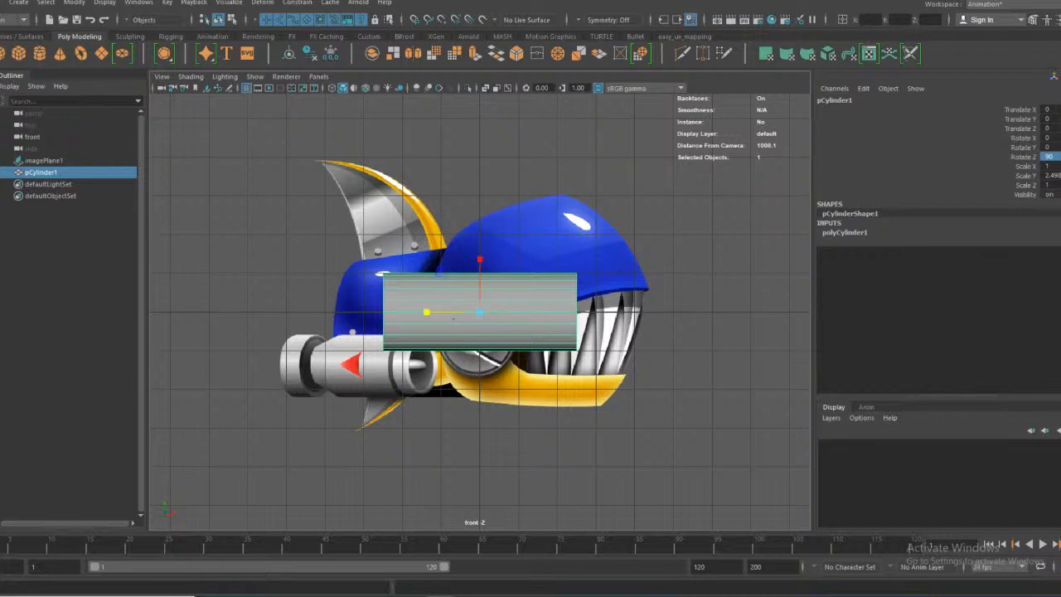
key(e)
drag(439, 307, 431, 311)
key(w)
drag(476, 255, 478, 312)
drag(539, 368, 406, 362)
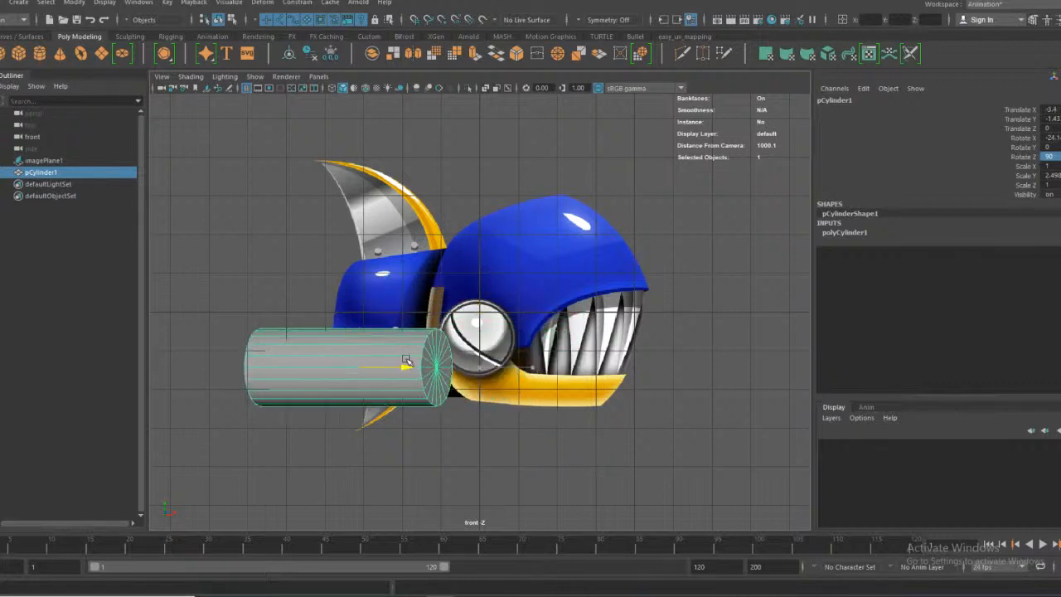
Scale the cylinder down to about 0.76 by 1.90 by 0.76 and rotate it to about -33 on X
drag(348, 367, 321, 362)
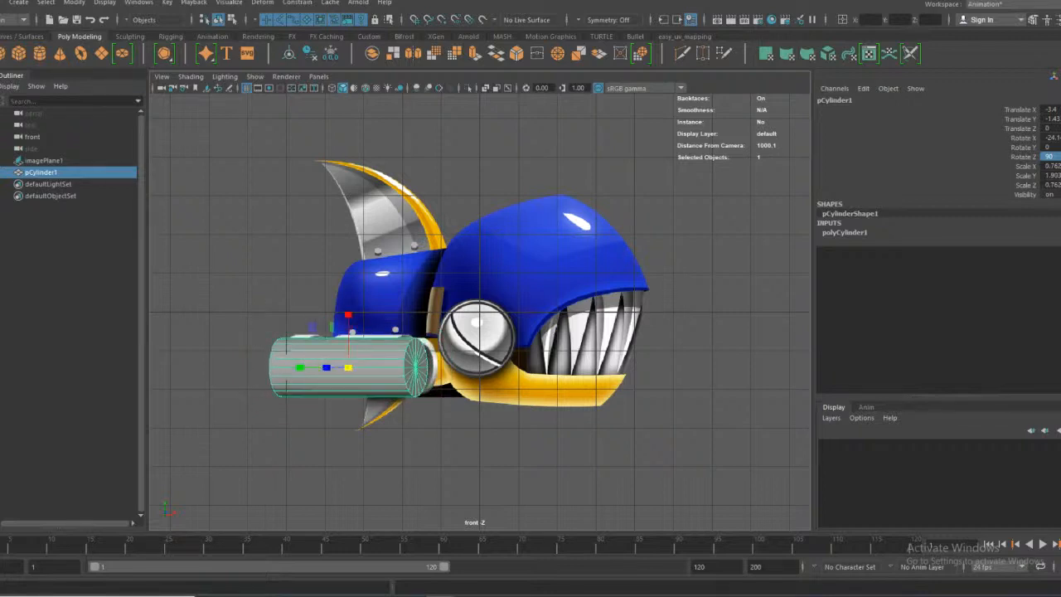
key(w)
key(e)
scroll(276, 401, up, 3)
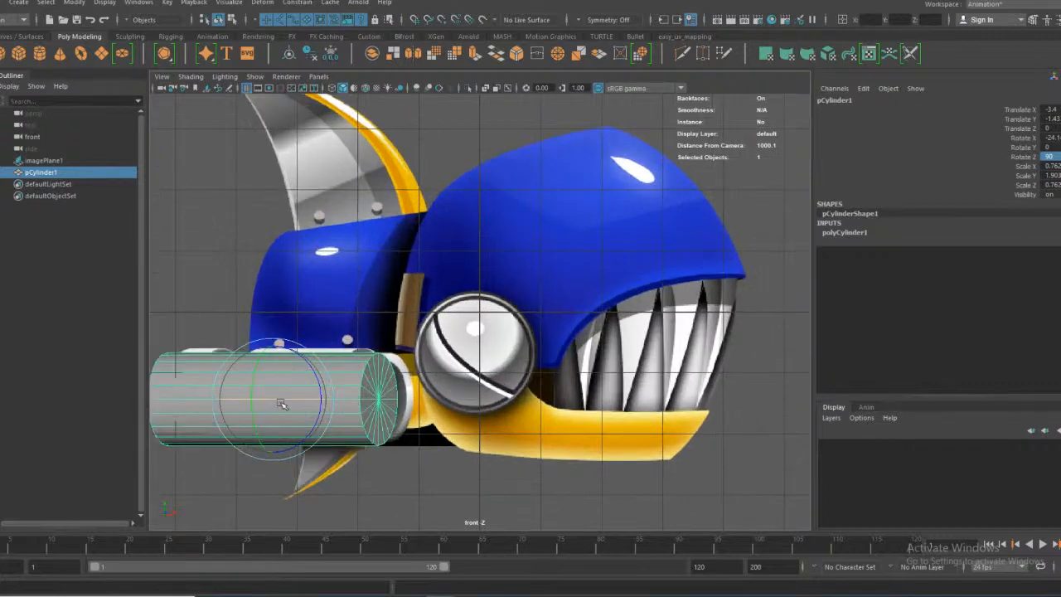
drag(276, 401, 271, 400)
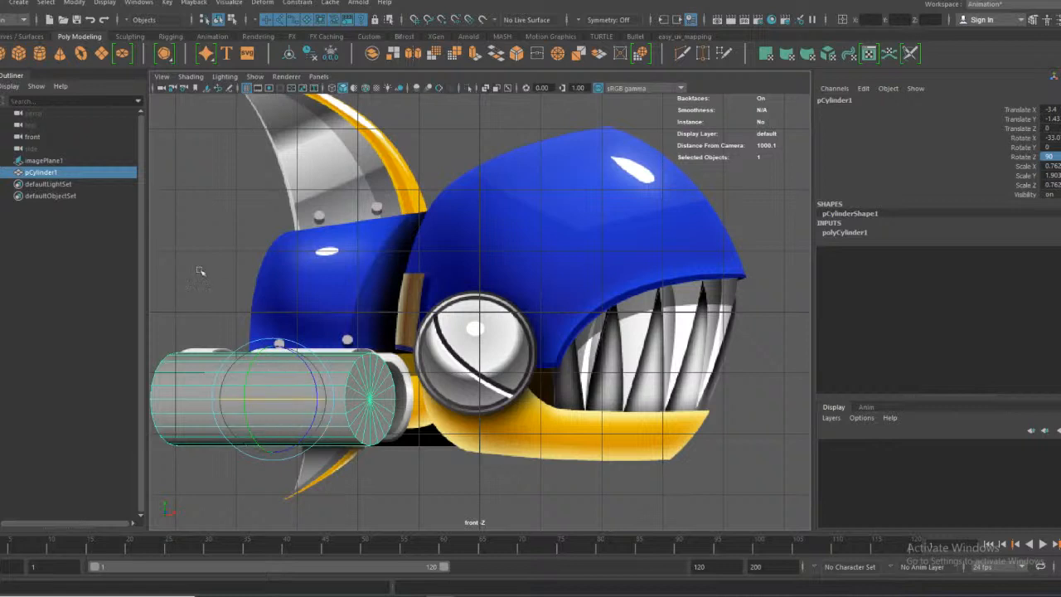
Move the cylinder over the pictured engine to about -3.17 on X and scale it to about 0.773 by 1.93 by 0.773
key(w)
drag(328, 399, 346, 399)
drag(294, 345, 294, 340)
drag(339, 394, 333, 394)
drag(287, 336, 287, 340)
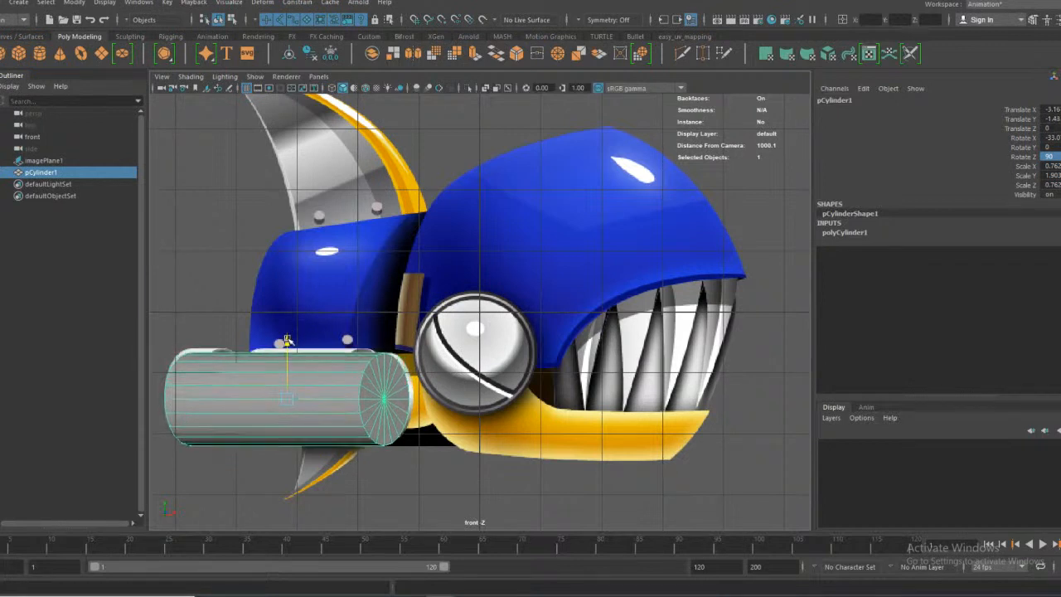
key(r)
drag(288, 399, 293, 395)
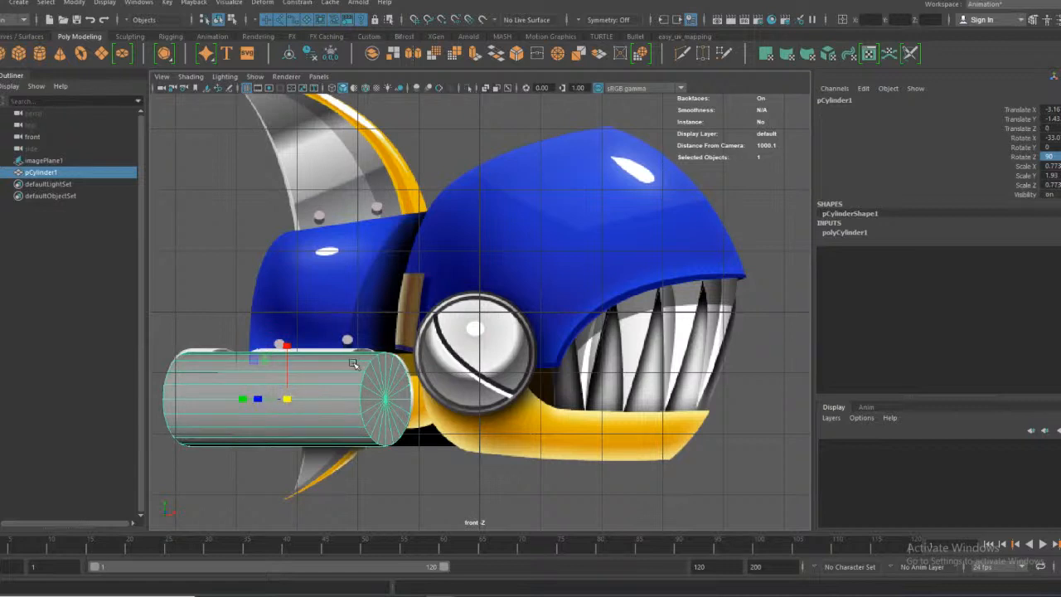
Select all the triangular faces of the cylinder's front end cap in face mode
right_drag(365, 284, 360, 319)
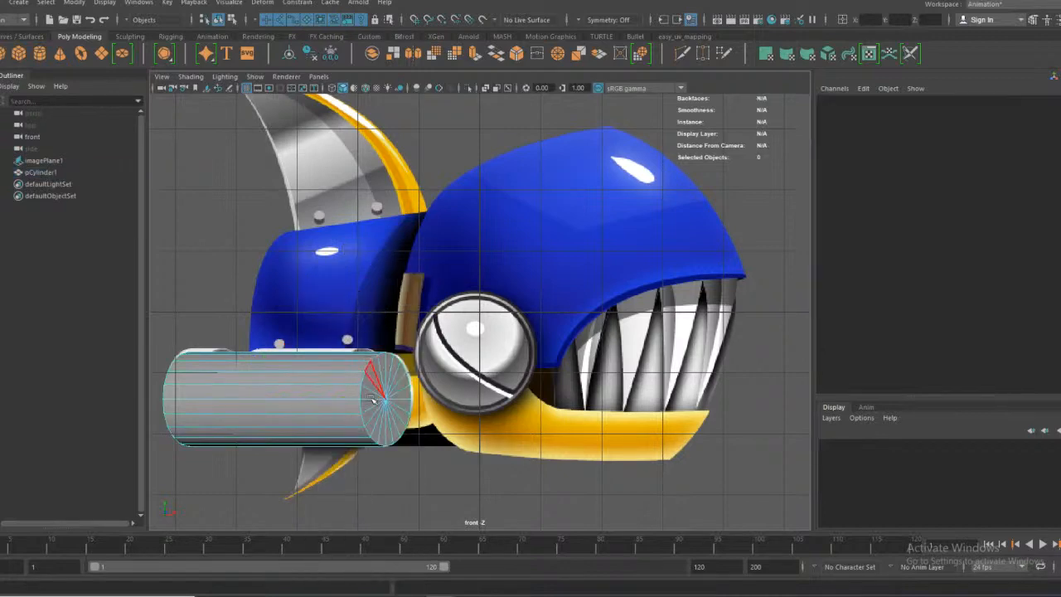
scroll(377, 414, up, 5)
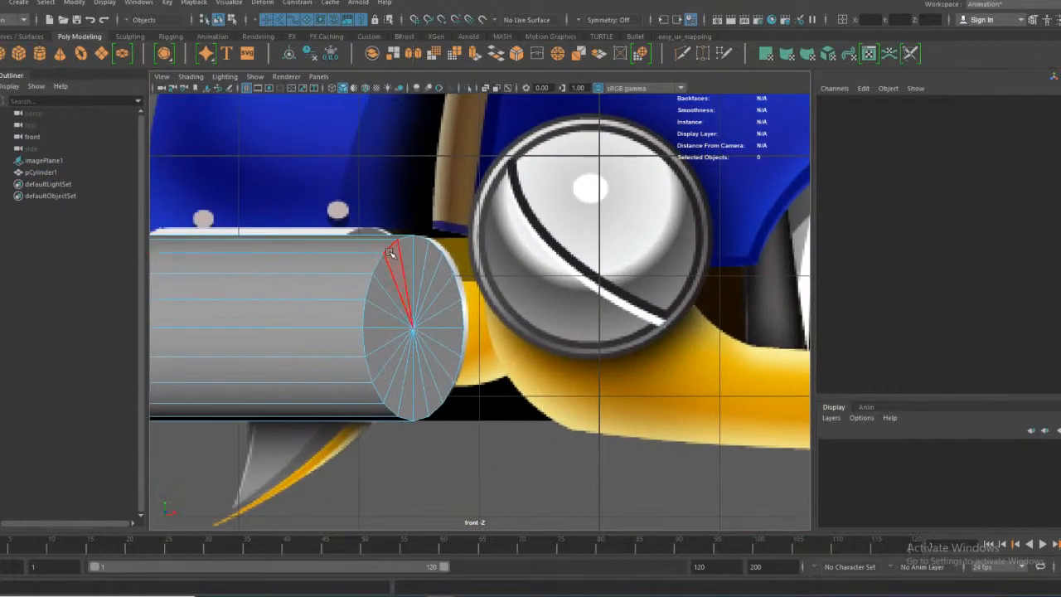
click(394, 270)
shift+click(395, 311)
shift+click(391, 321)
shift+click(391, 335)
shift+click(391, 348)
shift+click(396, 361)
shift+click(401, 375)
shift+click(409, 382)
shift+click(420, 382)
shift+click(430, 382)
shift+click(443, 377)
shift+click(445, 355)
shift+click(445, 333)
shift+click(442, 313)
shift+click(441, 294)
shift+click(437, 277)
shift+click(421, 255)
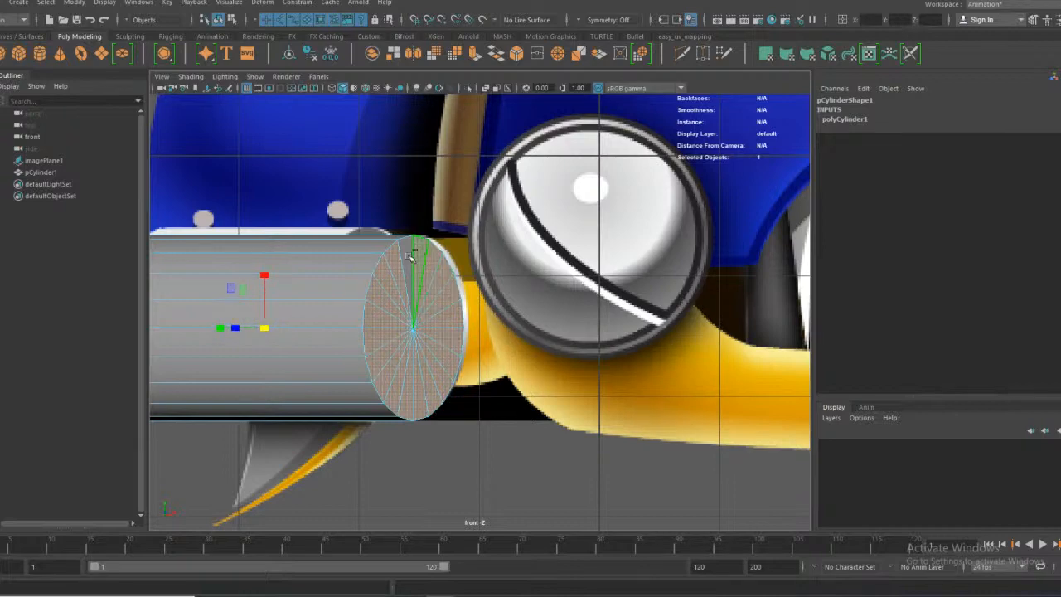
shift+click(405, 257)
Inspect the face selection in the perspective view and deselect the stray face on the cylinder's side
key(space)
key(space)
scroll(530, 332, up, 5)
alt+drag(514, 335, 549, 375)
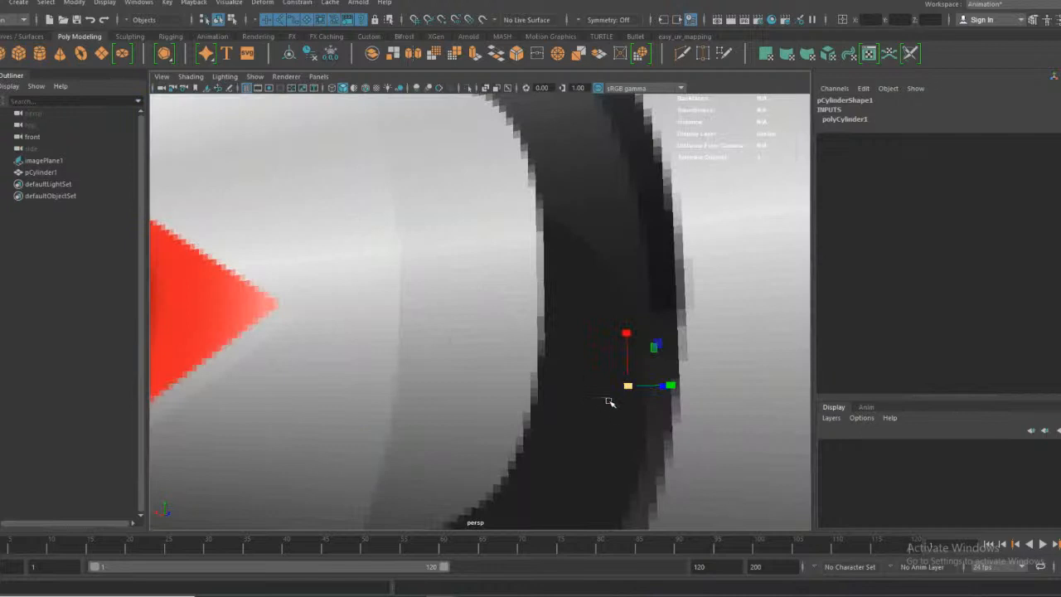
key(f)
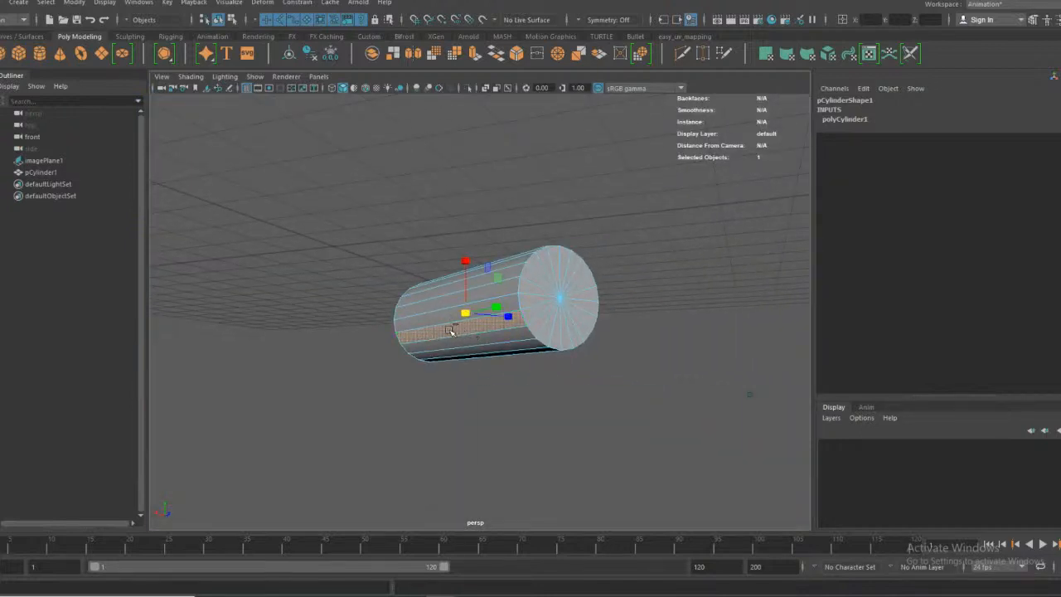
ctrl+click(439, 333)
alt+drag(537, 387, 315, 398)
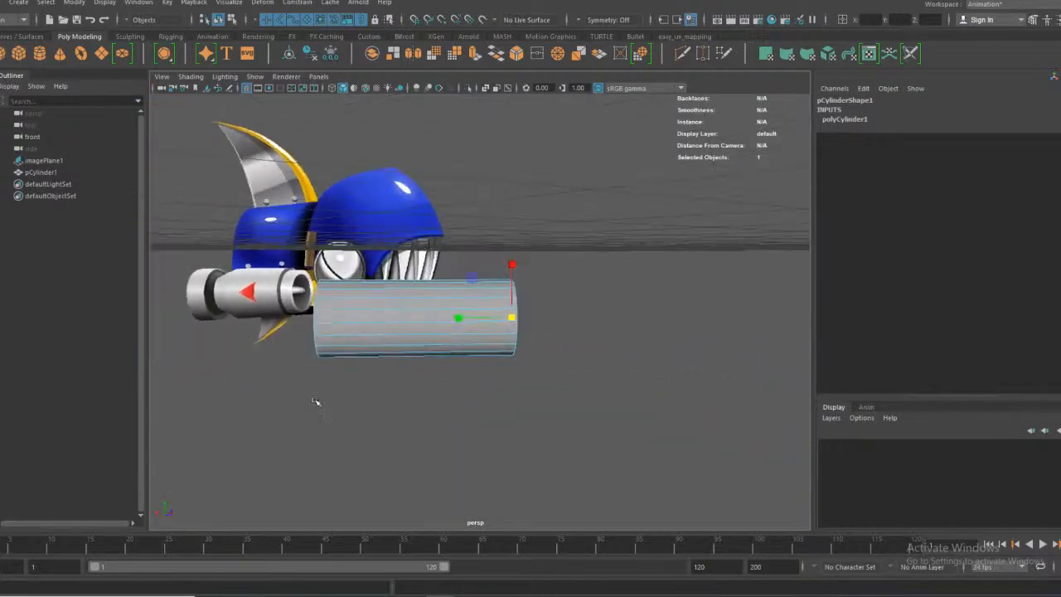
key(space)
key(space)
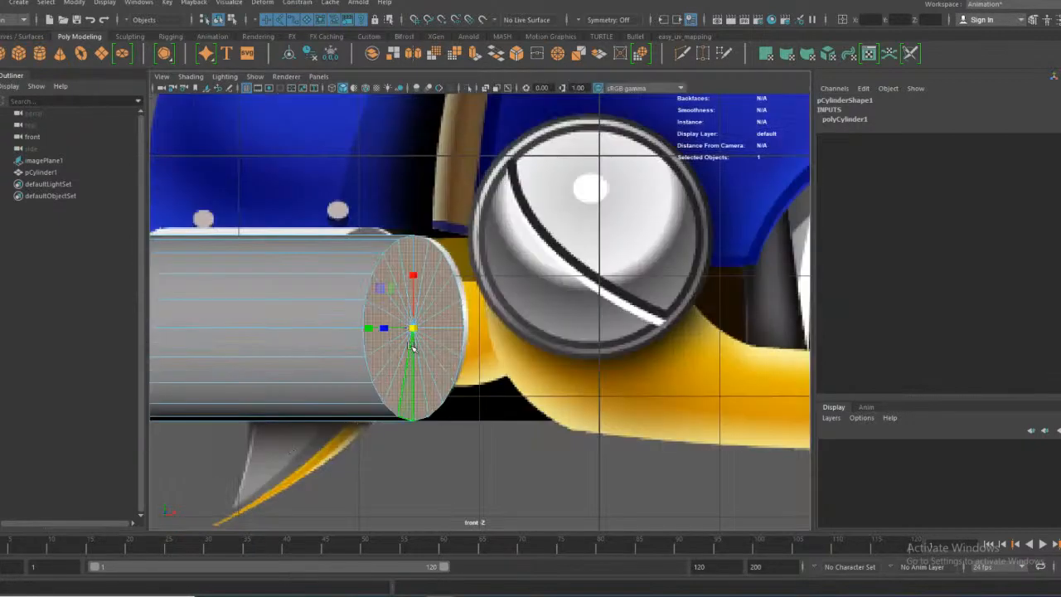
Extrude the cap faces into a smaller inset ring and extrude the centre into the cylinder with a Local Translate Z of about -0.439
click(477, 52)
drag(426, 230, 427, 242)
key(ctrl+z)
drag(424, 284, 404, 286)
click(473, 53)
drag(454, 289, 409, 294)
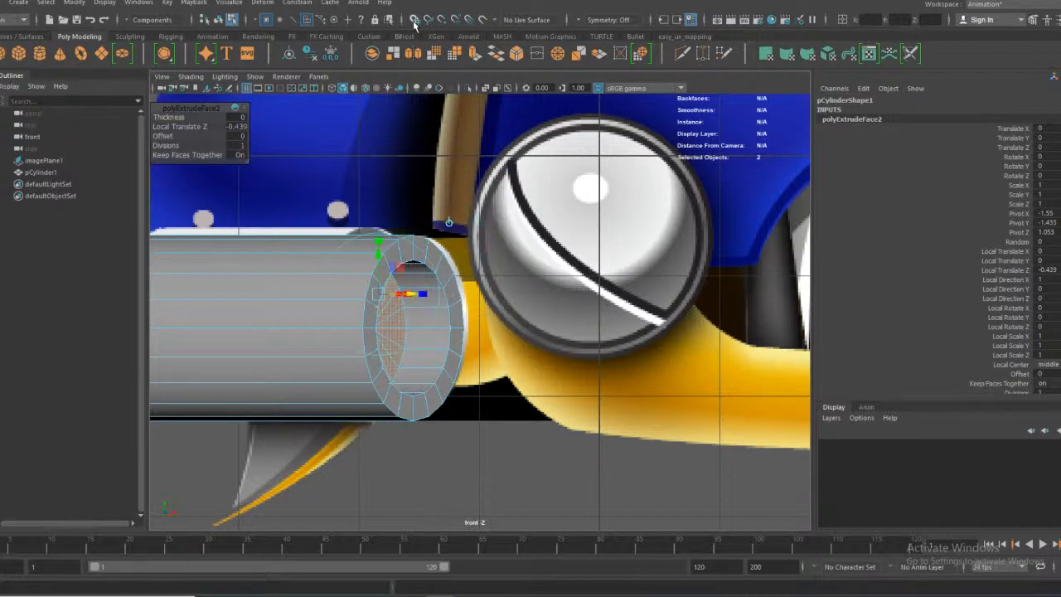
Extrude the recess's floor faces at a local scale of about -0.417 and extrude them outward about 0.509 as a central plug
click(473, 53)
drag(378, 241, 377, 253)
drag(378, 293, 323, 308)
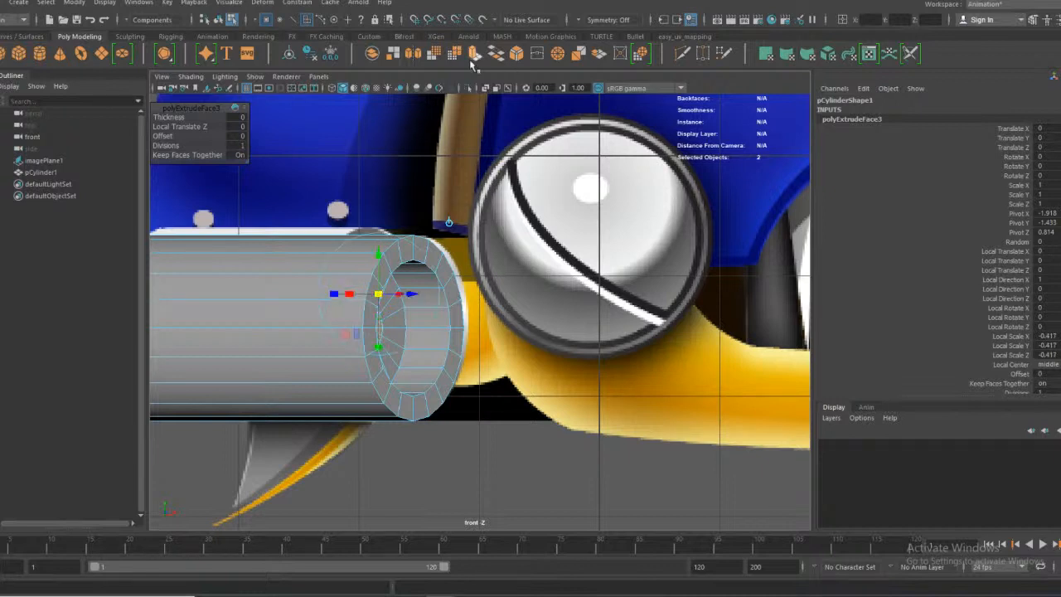
click(474, 56)
drag(406, 320, 456, 317)
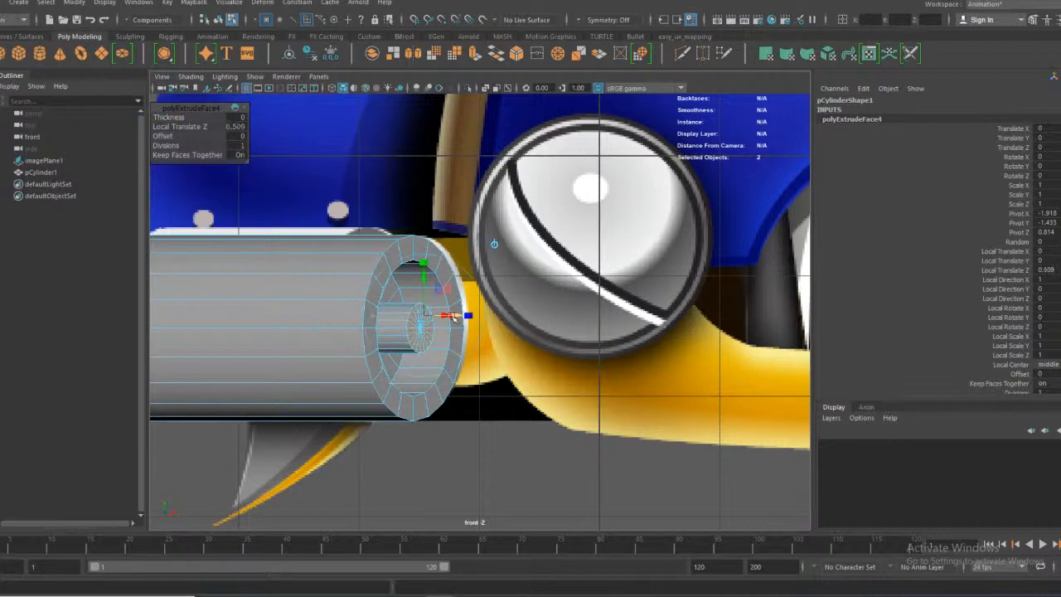
Return to object mode in the front view and select the whole cylinder
right_drag(379, 178, 375, 207)
key(space)
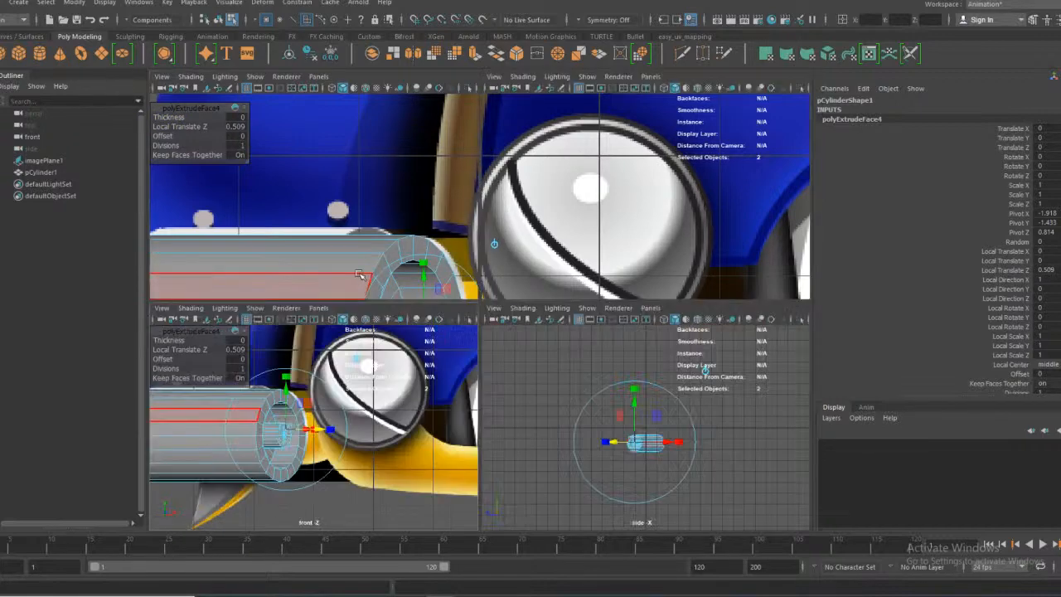
key(space)
key(space)
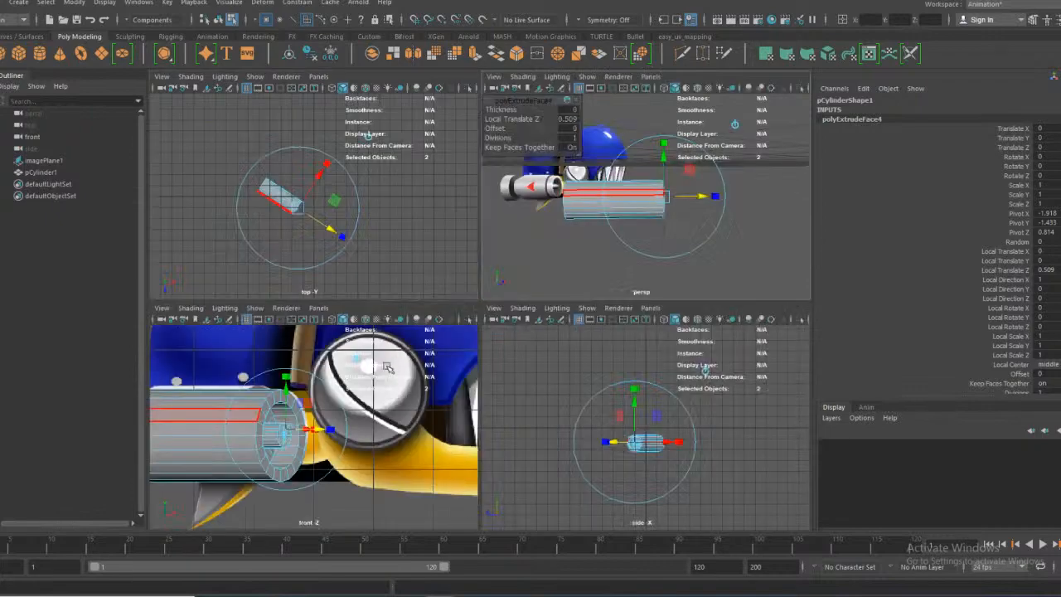
key(space)
scroll(504, 485, down, 5)
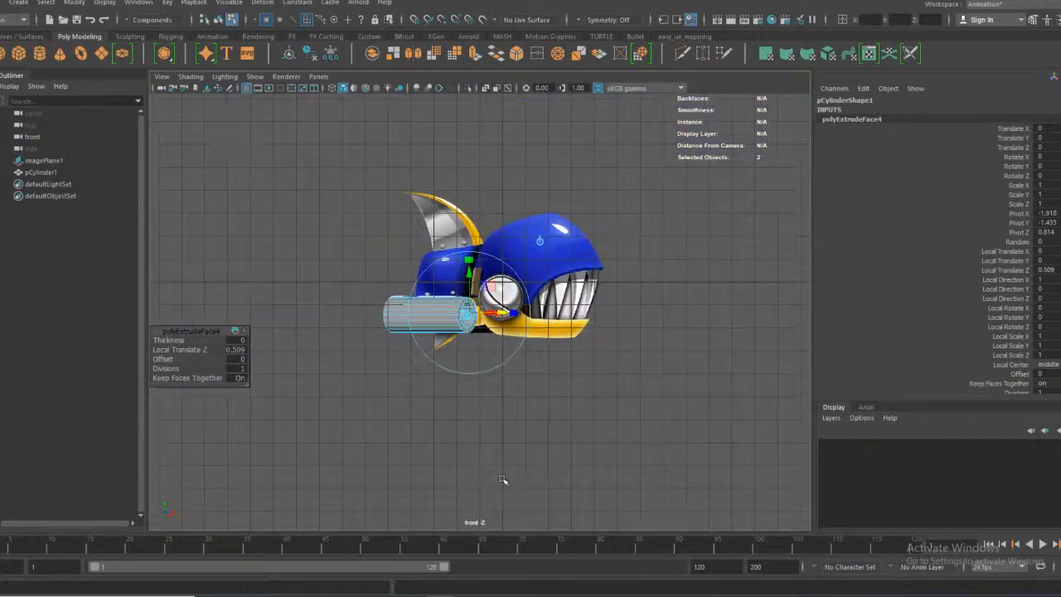
right_drag(624, 377, 705, 254)
click(573, 360)
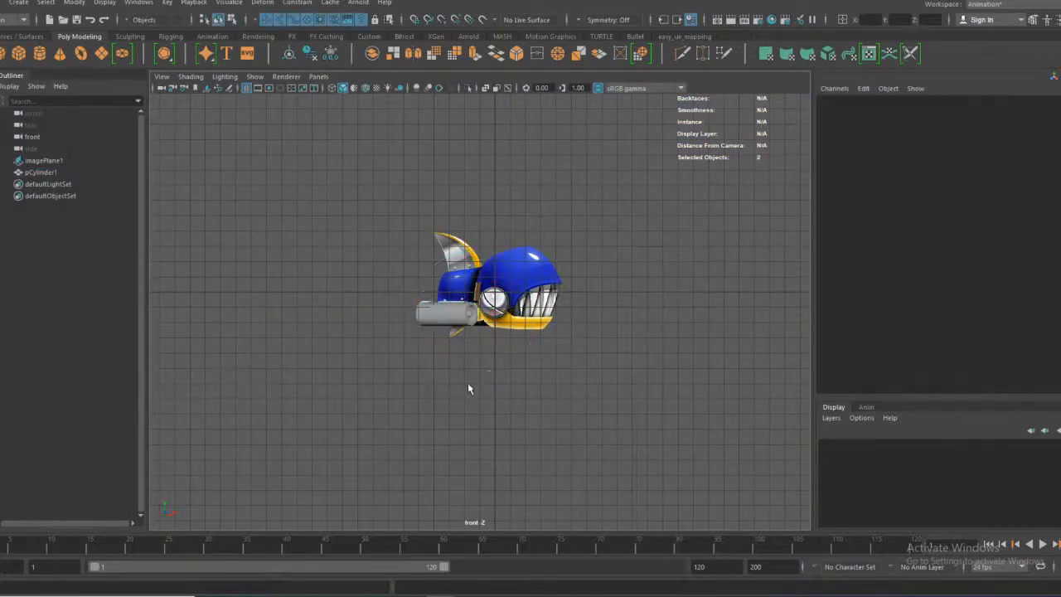
scroll(574, 361, up, 4)
scroll(414, 321, up, 3)
click(414, 321)
scroll(414, 321, up, 2)
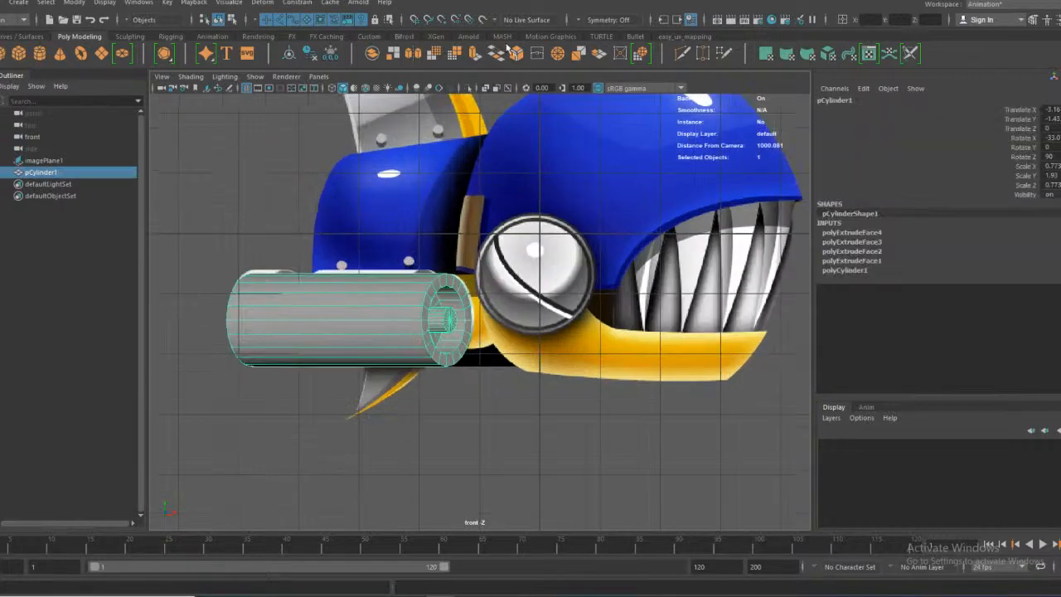
Set the extruded cylinder's Subdivisions Height to 9 in its polyCylinder1 construction history
click(1060, 216)
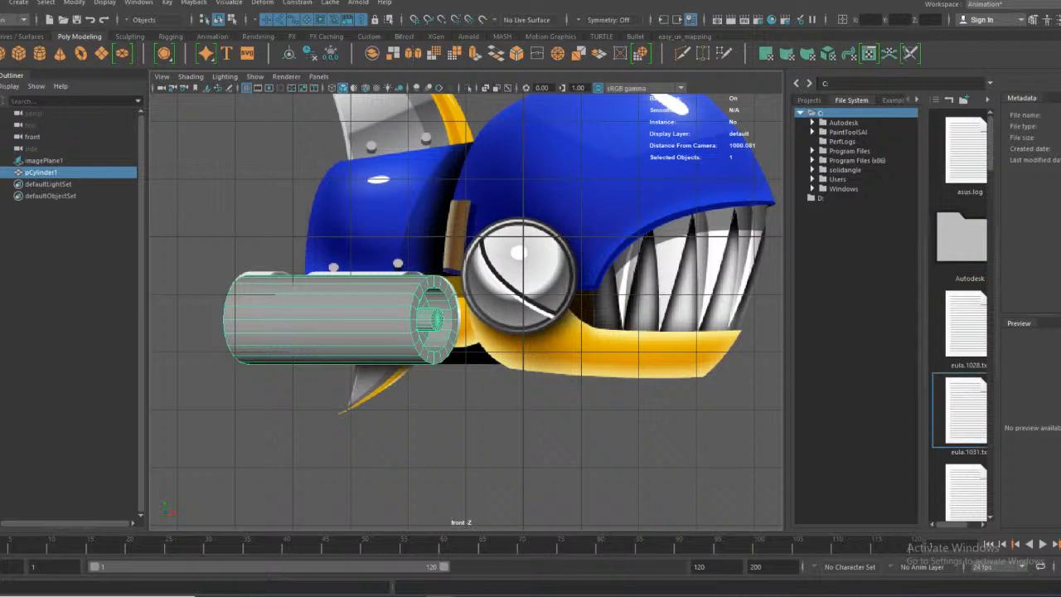
key(ctrl+a)
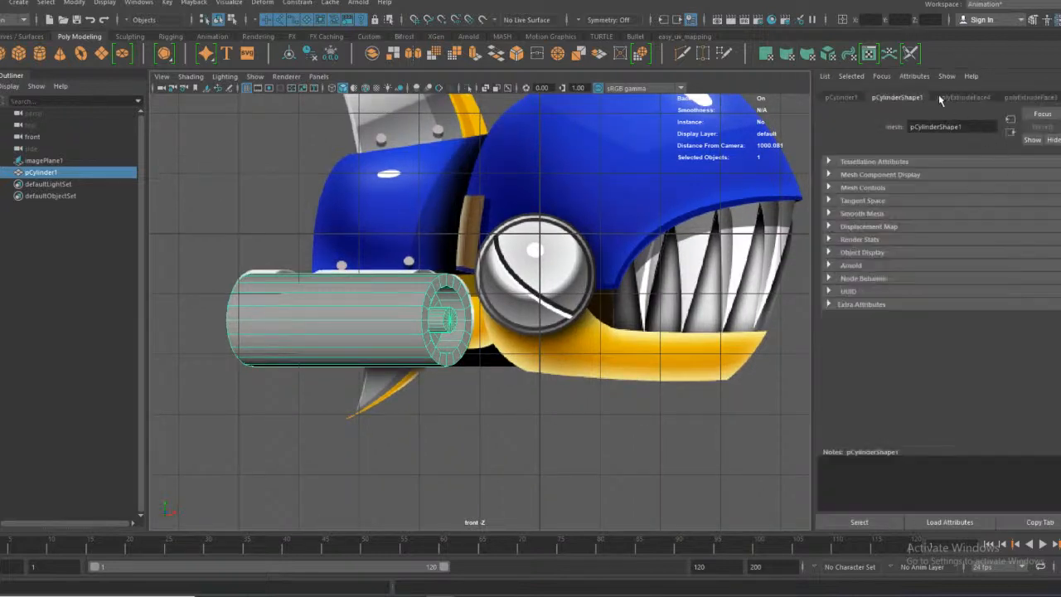
click(939, 97)
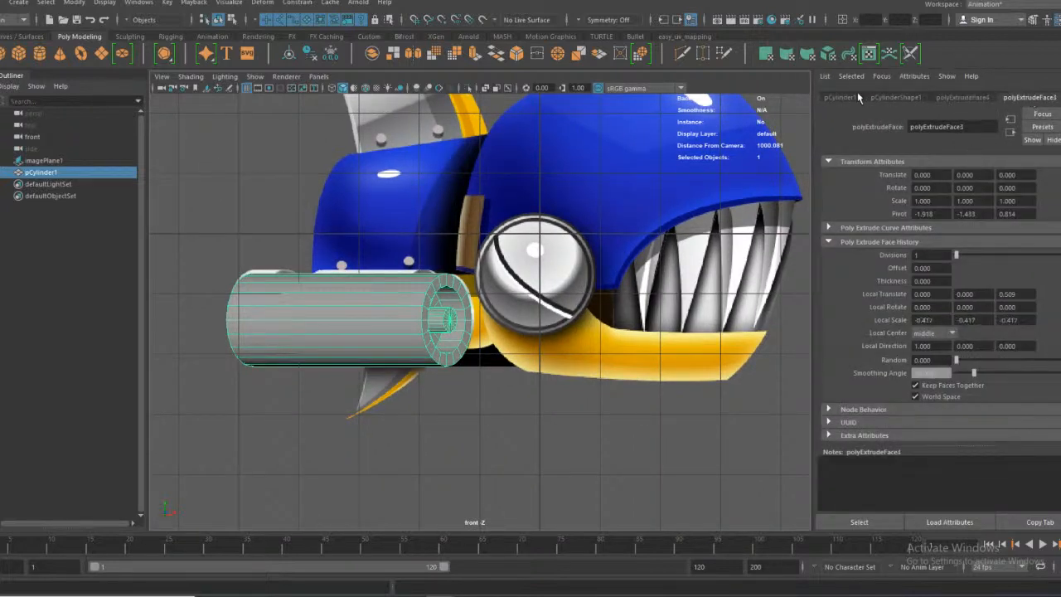
click(842, 98)
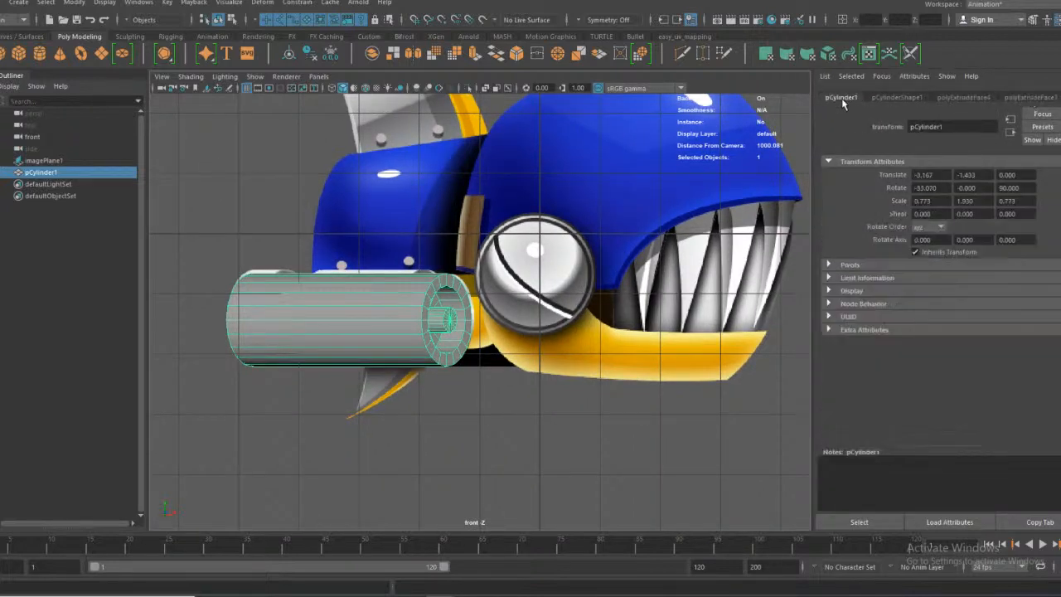
click(908, 98)
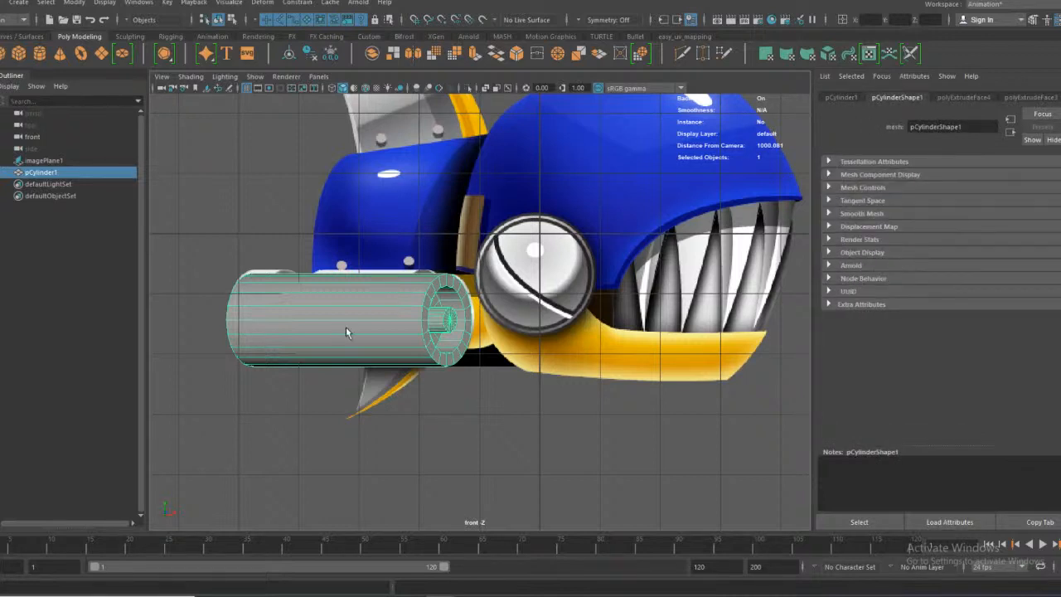
scroll(909, 98, down, 5)
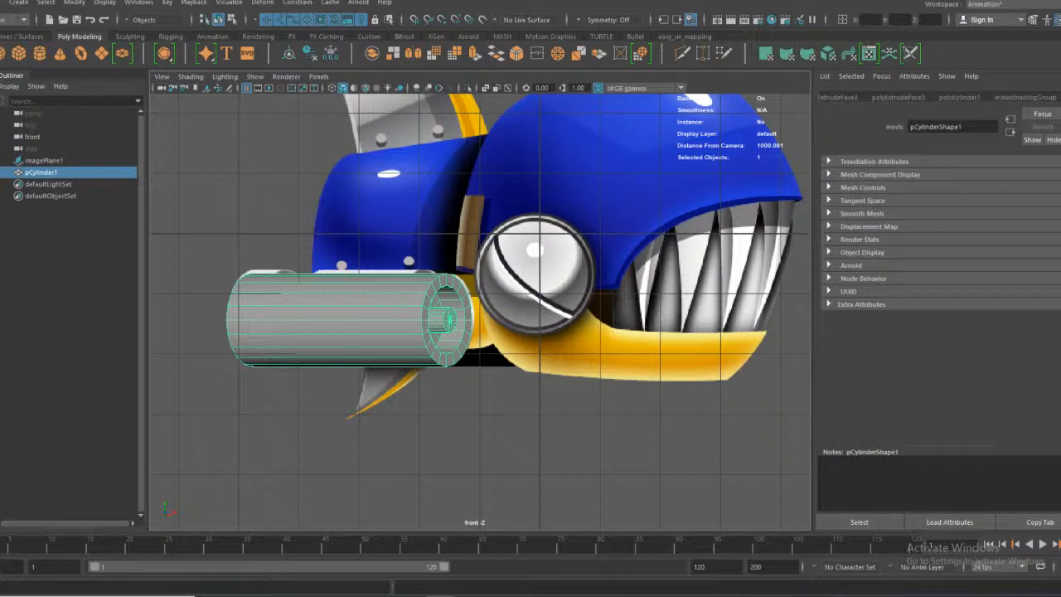
click(909, 99)
drag(956, 212, 978, 224)
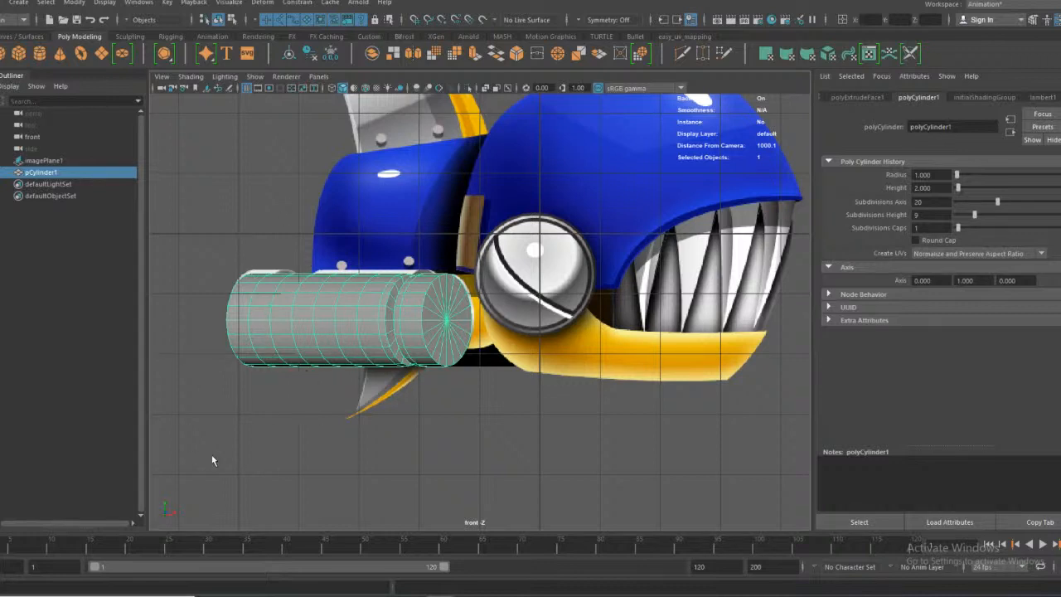
Undo the height subdivisions, the end cap extrusions and the last cap face selections
scroll(439, 345, up, 4)
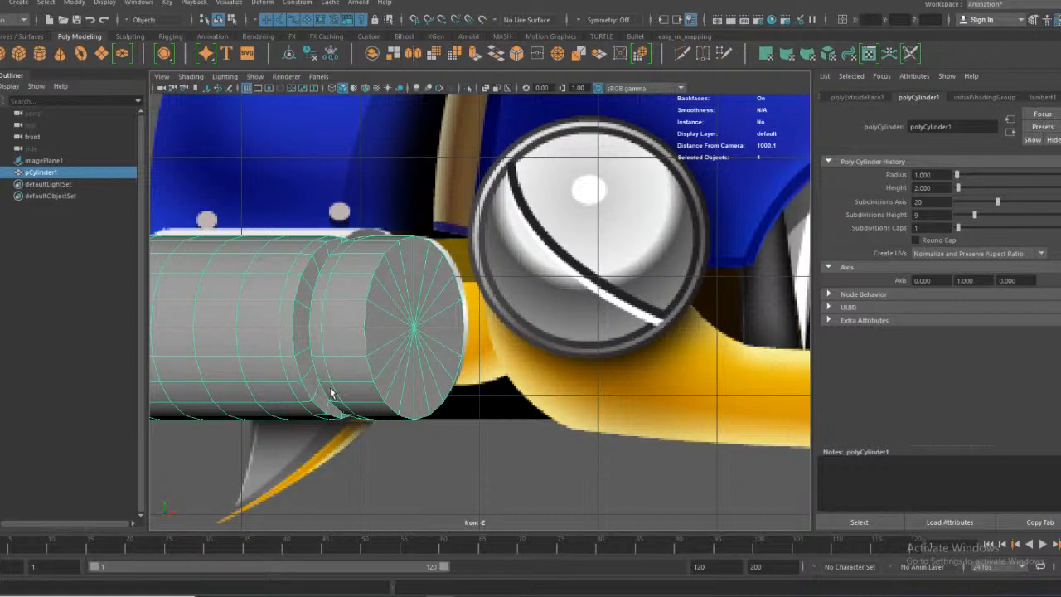
scroll(438, 356, down, 6)
key(ctrl+z)
key(ctrl+z)
key(ctrl+z)
key(ctrl+z)
key(ctrl+z)
key(ctrl+z)
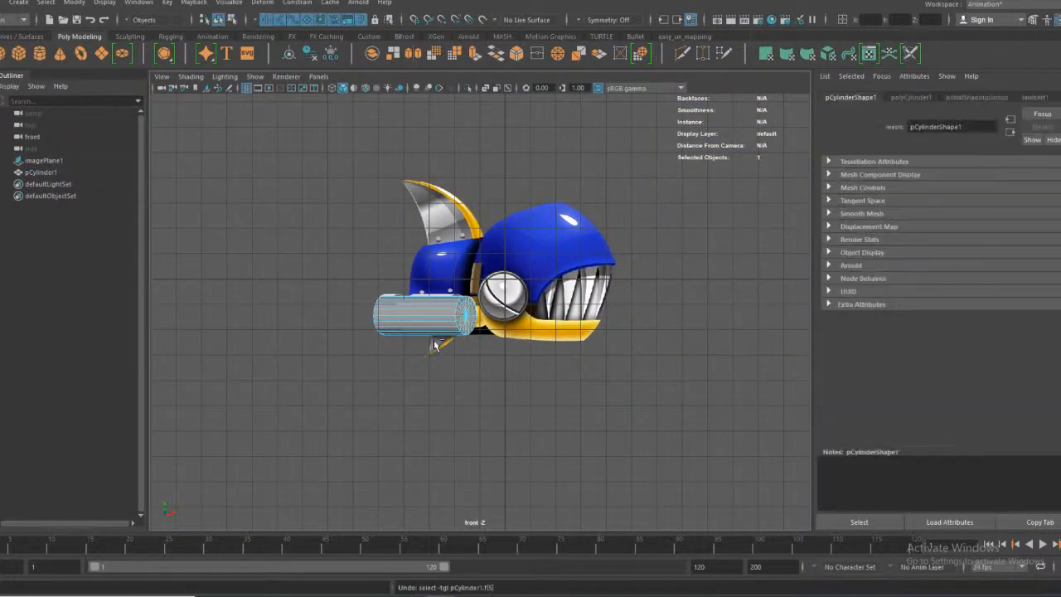
Select the plain cylinder in object mode and set its Subdivisions Height to 14
scroll(434, 344, up, 3)
right_drag(399, 286, 448, 266)
click(435, 356)
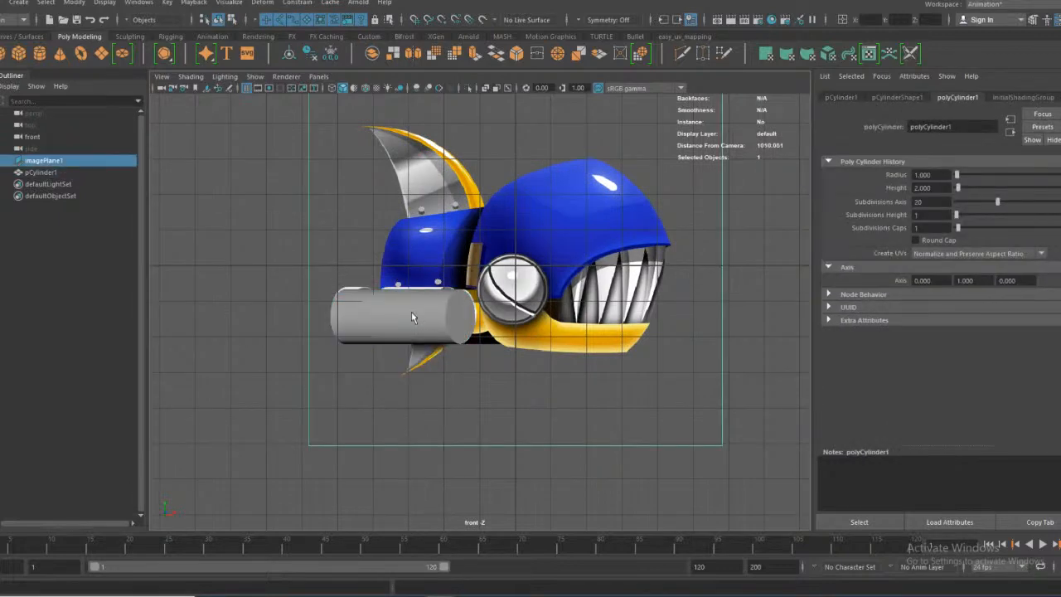
click(411, 312)
click(955, 97)
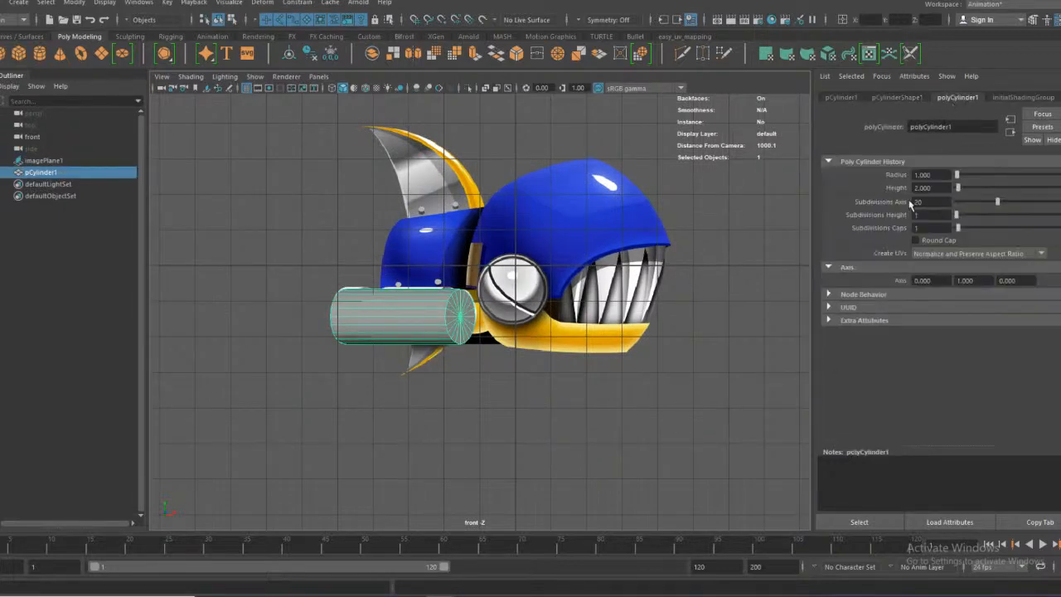
drag(954, 217, 986, 217)
scroll(484, 371, up, 5)
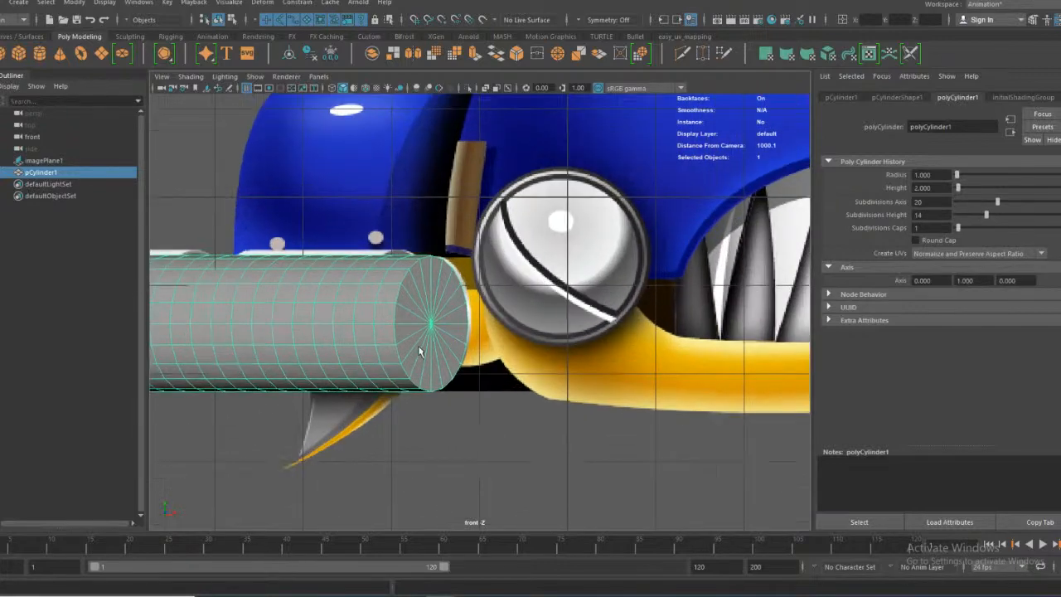
Select all the faces of the subdivided cylinder's front end cap in face mode
right_drag(441, 284, 439, 315)
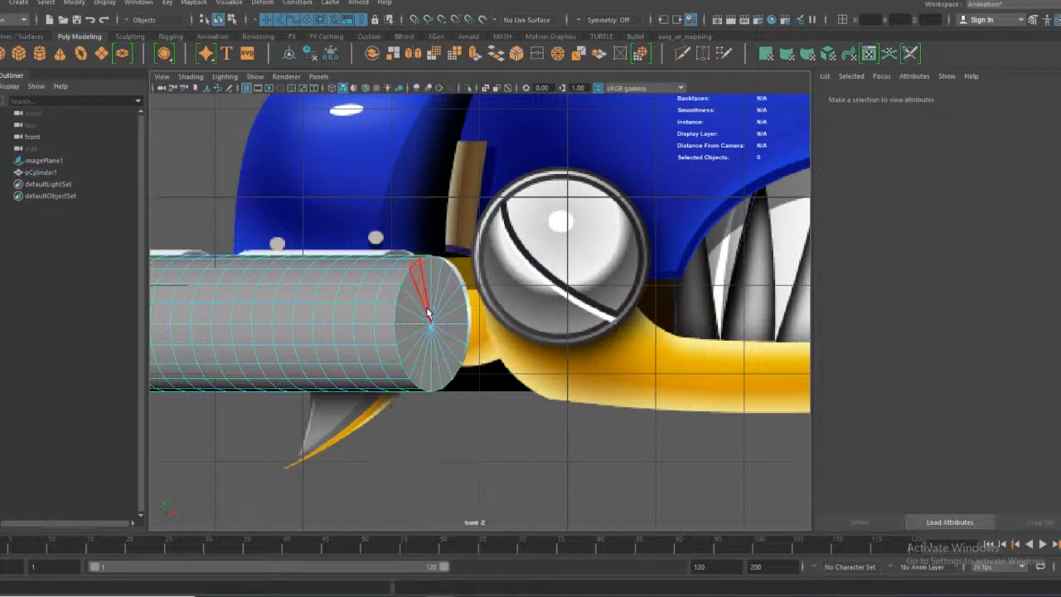
scroll(406, 269, up, 5)
click(406, 266)
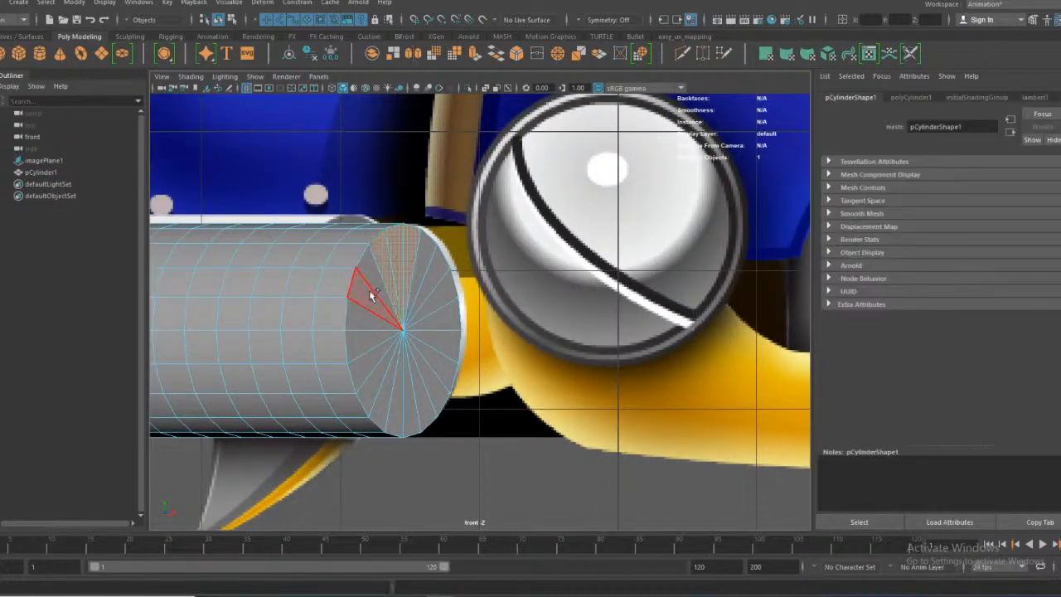
mouse_move(377, 286)
mouse_down()
mouse_move(369, 335)
mouse_move(379, 374)
mouse_move(390, 398)
mouse_move(417, 407)
mouse_move(432, 386)
mouse_move(443, 311)
mouse_move(431, 266)
mouse_up()
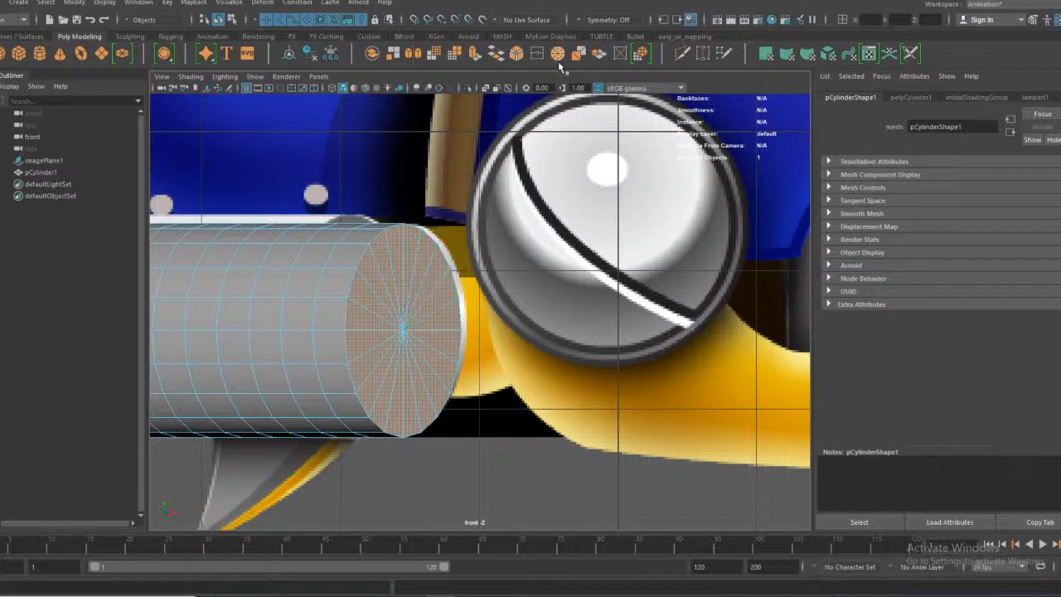
Extrude the selected front cap faces into a smaller inset, and extrude the inset about 0.37 back into the cylinder
click(474, 53)
drag(417, 220, 394, 289)
click(474, 53)
drag(458, 277, 403, 292)
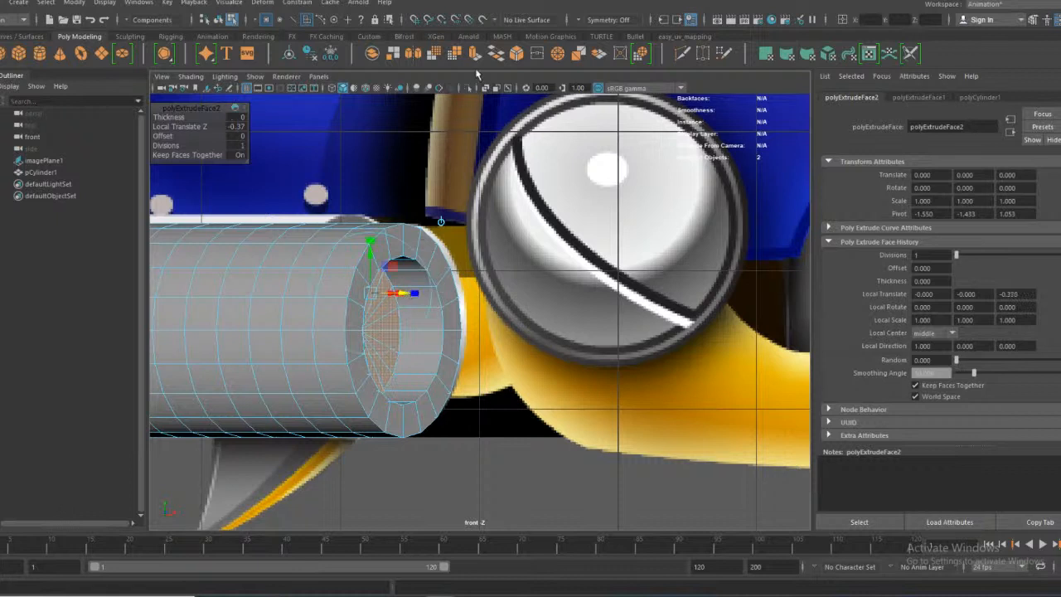
Extrude the recessed faces down to a small central disc, and extrude that disc outward about 0.48 as an inner rod
click(475, 55)
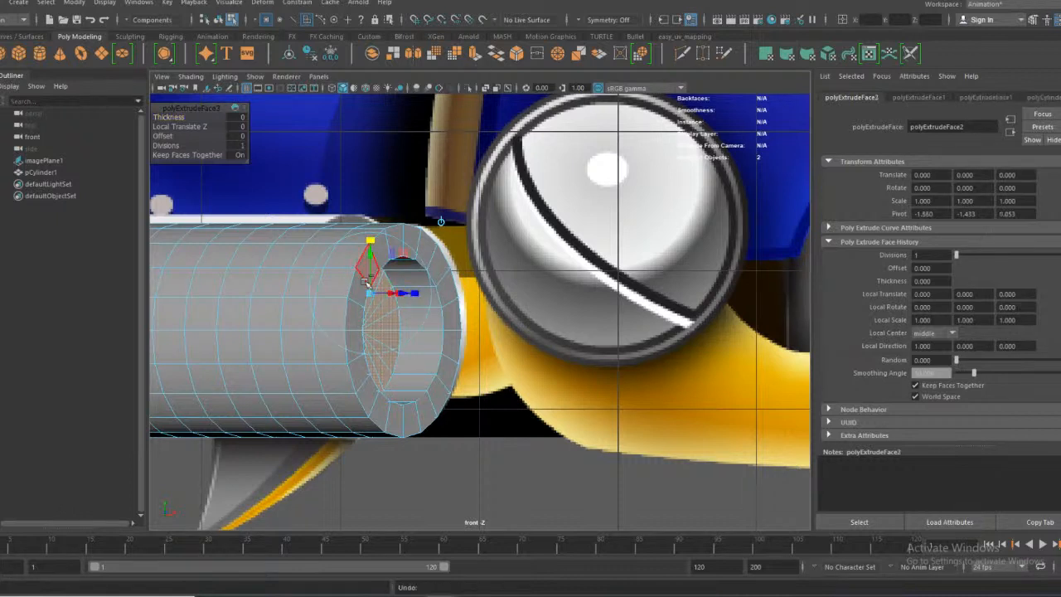
drag(369, 292, 323, 317)
click(476, 55)
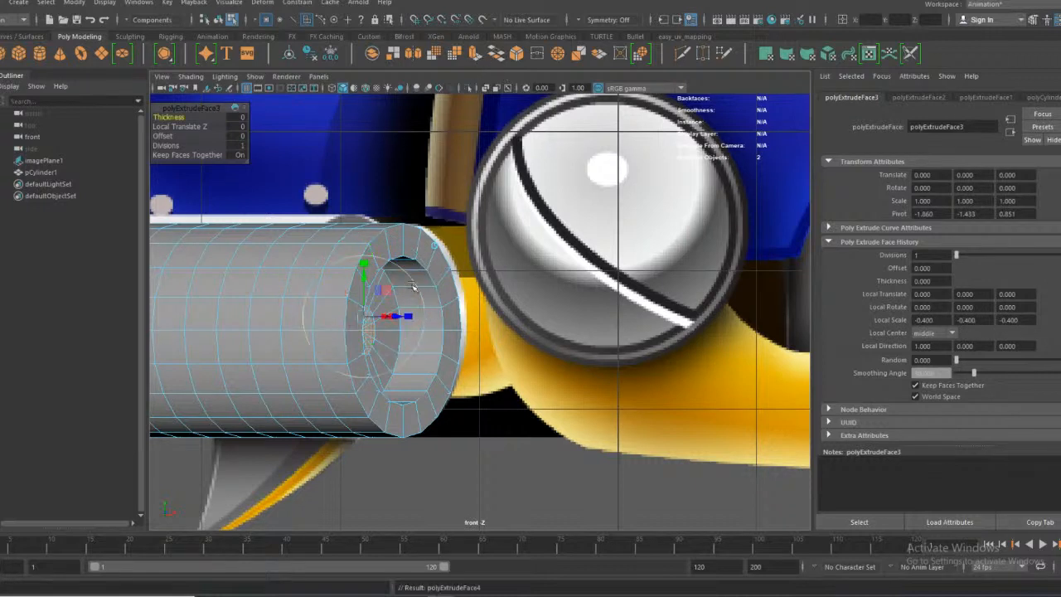
drag(401, 314, 448, 316)
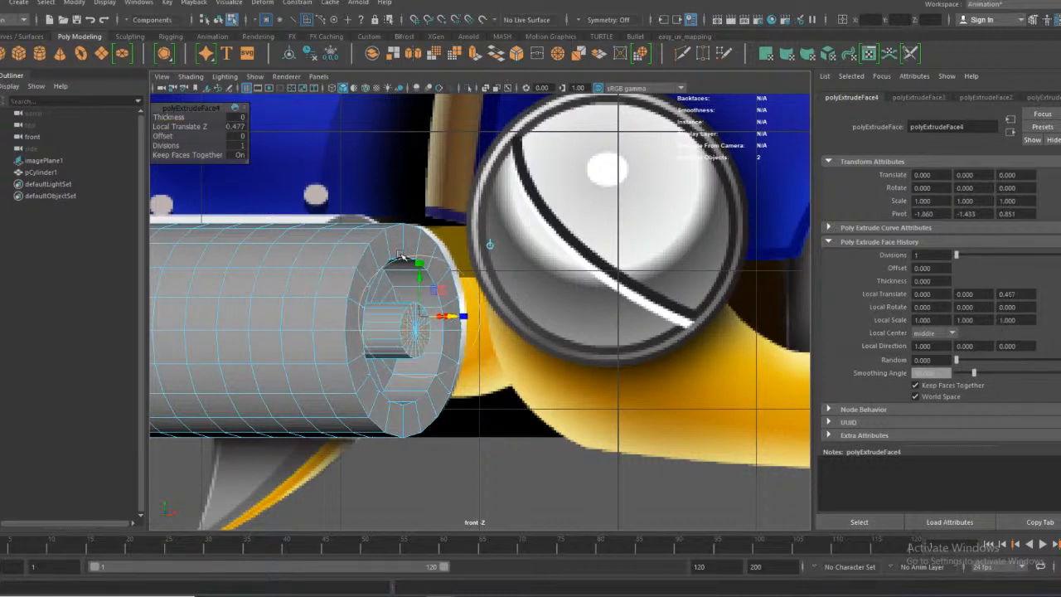
Return the engine cylinder to object mode in the perspective view and clear the selection
right_click(405, 218)
key(space)
key(space)
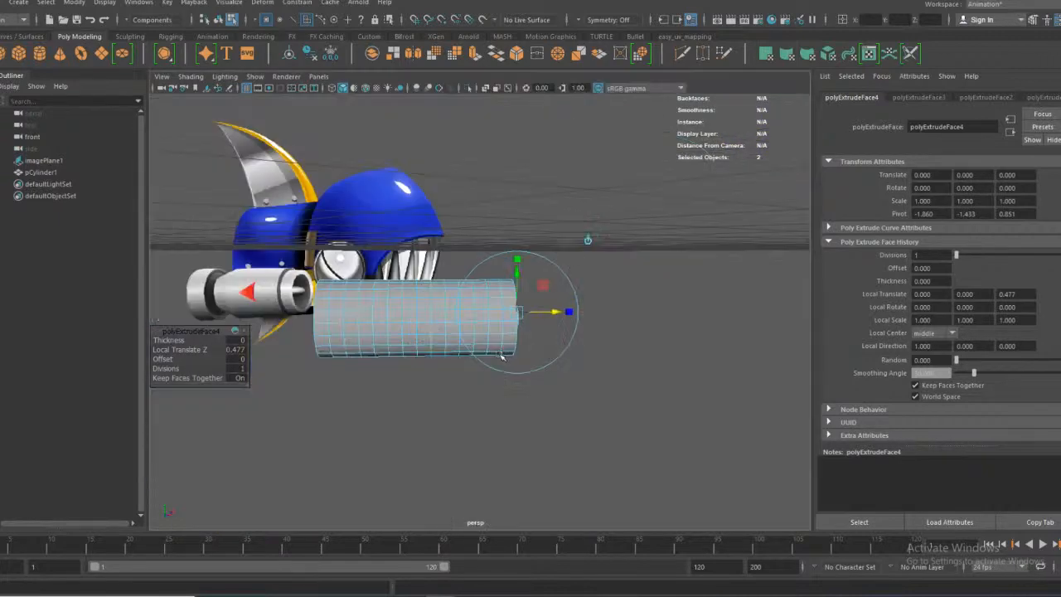
scroll(499, 356, down, 5)
right_drag(684, 201, 729, 187)
click(612, 306)
alt+drag(611, 307, 494, 324)
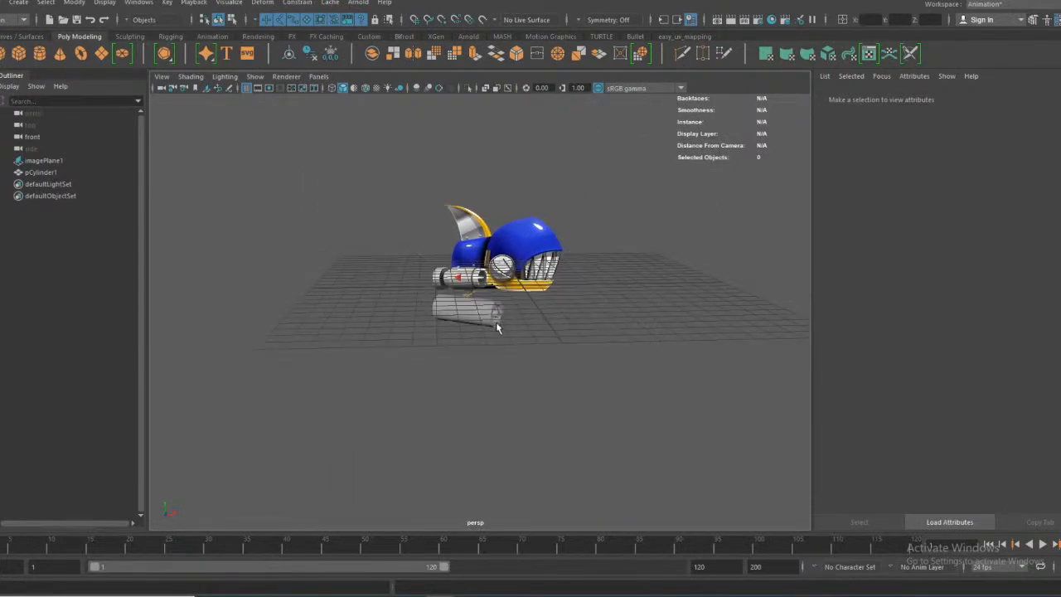
Examine the engine cylinder against the reference image in the front and perspective views
key(space)
key(space)
scroll(514, 320, down, 8)
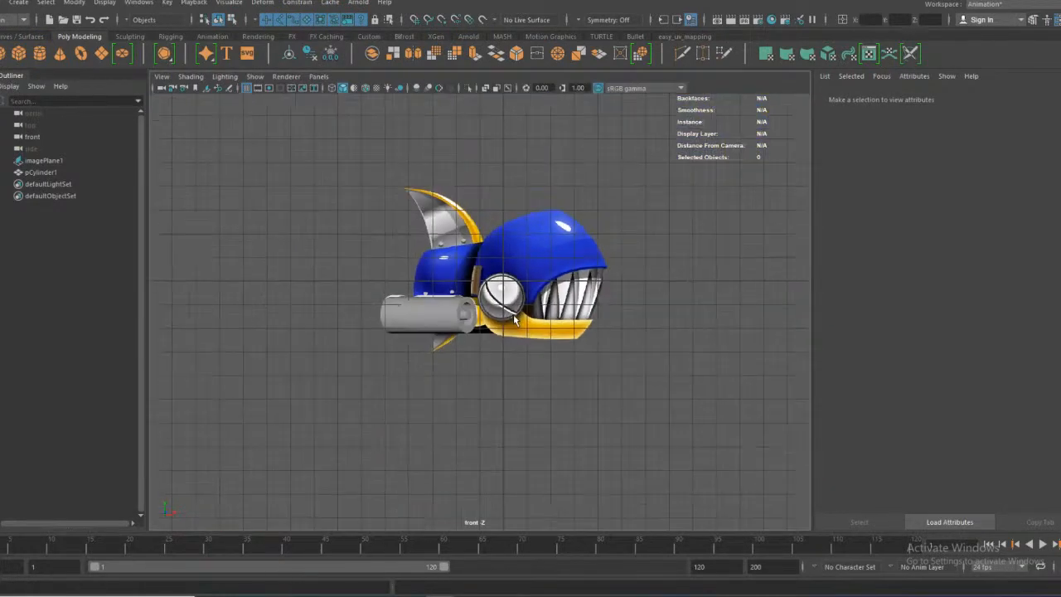
scroll(514, 317, up, 2)
key(space)
key(space)
scroll(580, 263, up, 3)
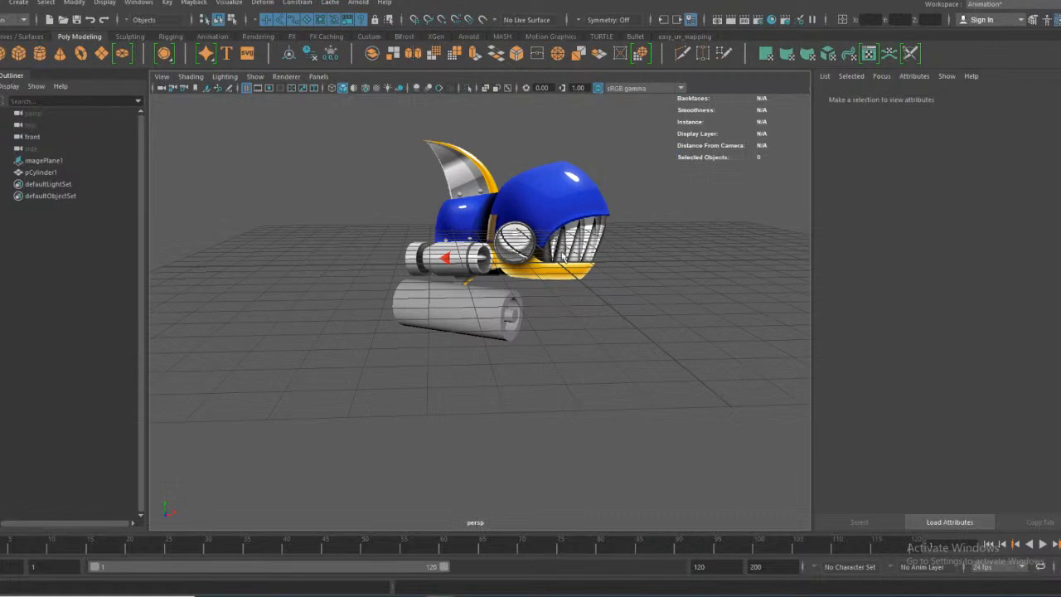
alt+middle_drag(541, 295, 518, 348)
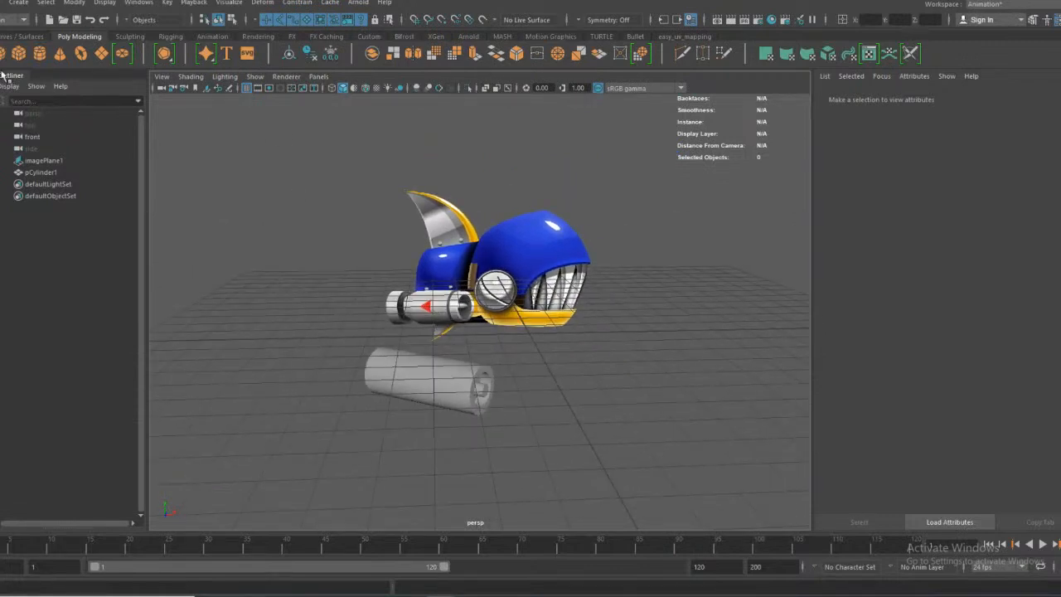
Create a second polygon cylinder and lay it on its side with Rotate Z set to 90
click(39, 55)
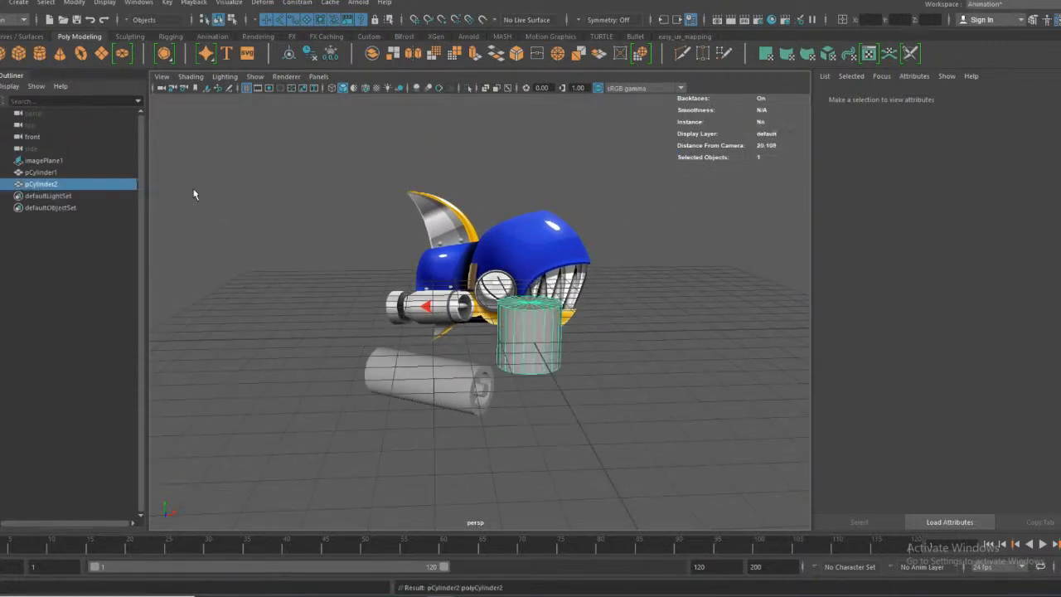
key(w)
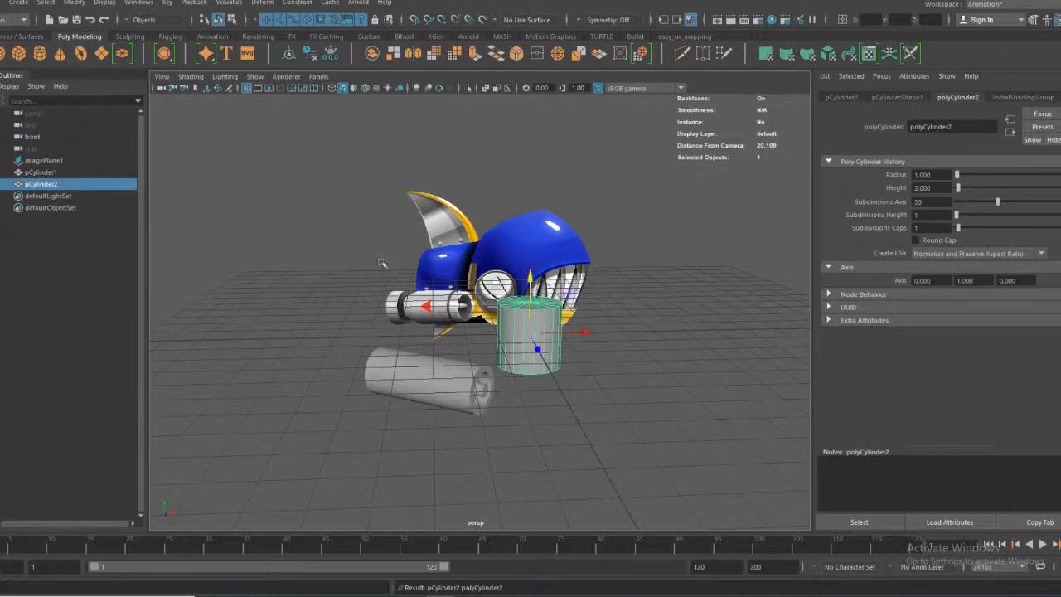
key(e)
drag(583, 324, 596, 368)
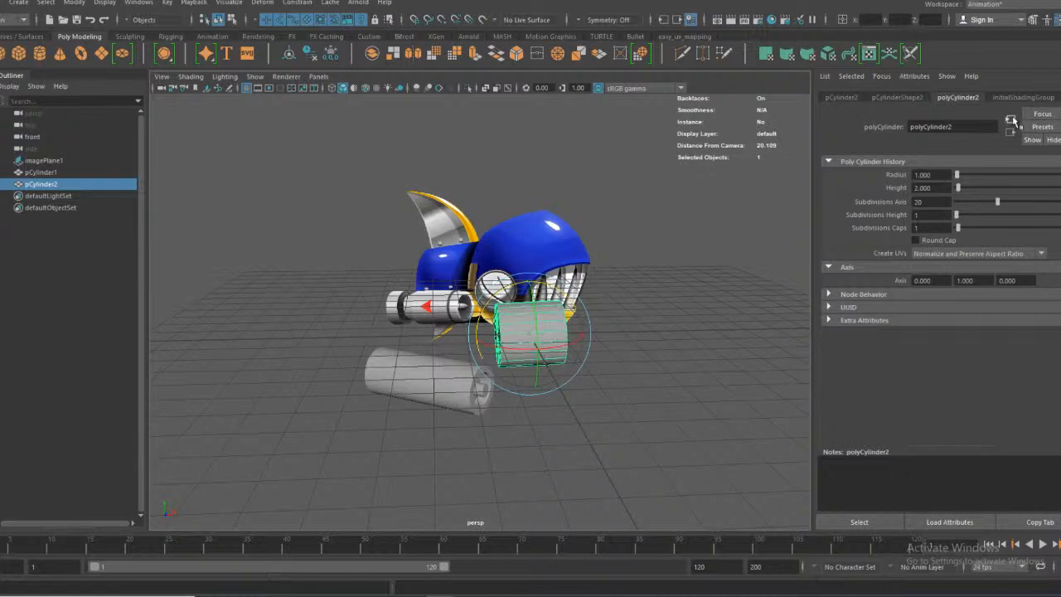
click(891, 98)
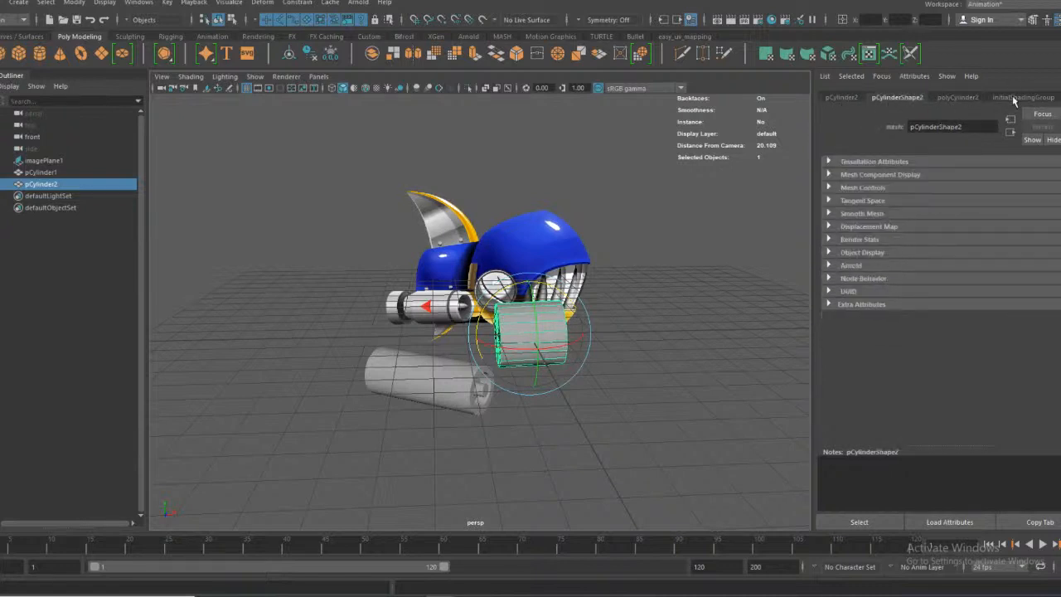
click(1011, 97)
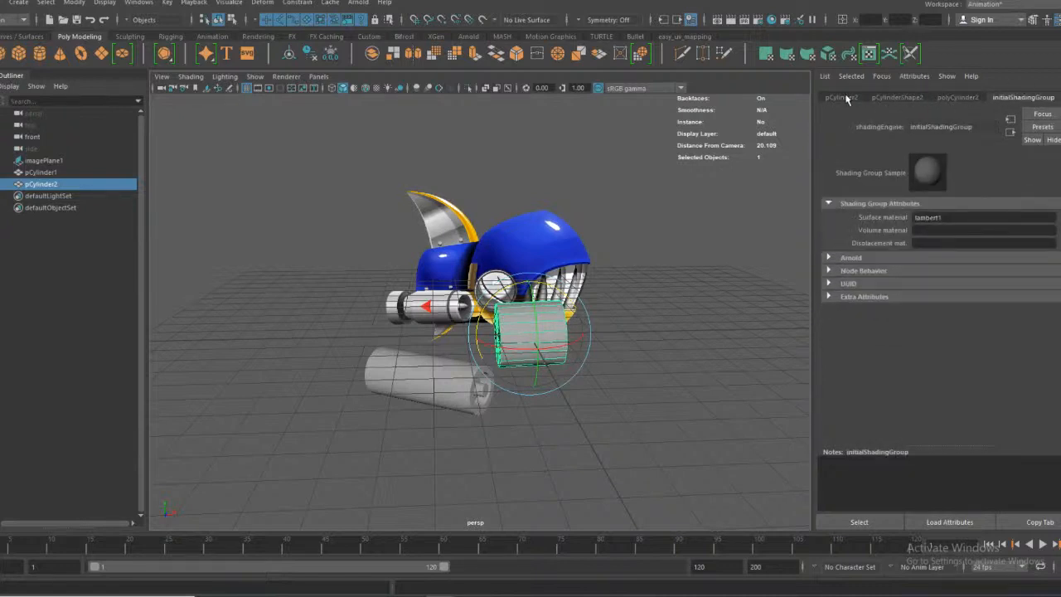
key(ctrl+a)
drag(476, 338, 478, 331)
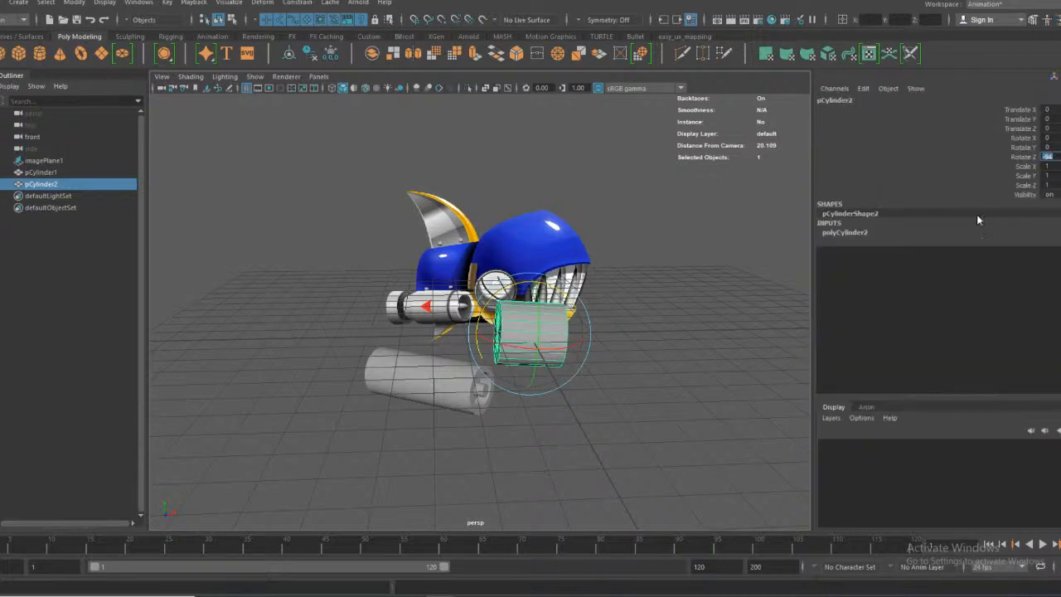
text(90)
key(Return)
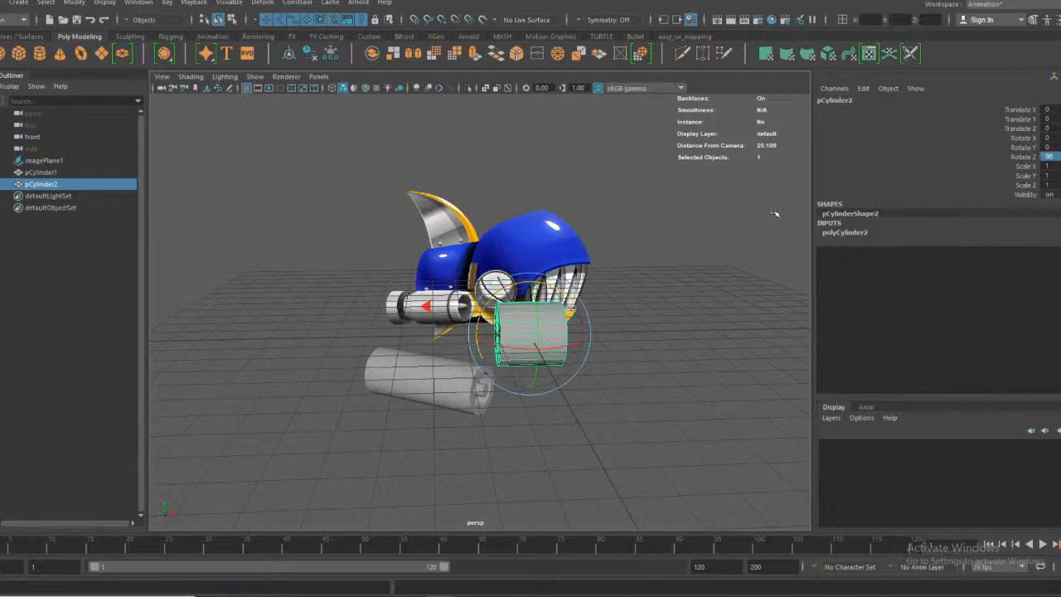
Set the second cylinder's Subdivisions Axis to 7 in its polyCylinder2 construction history
scroll(571, 298, up, 4)
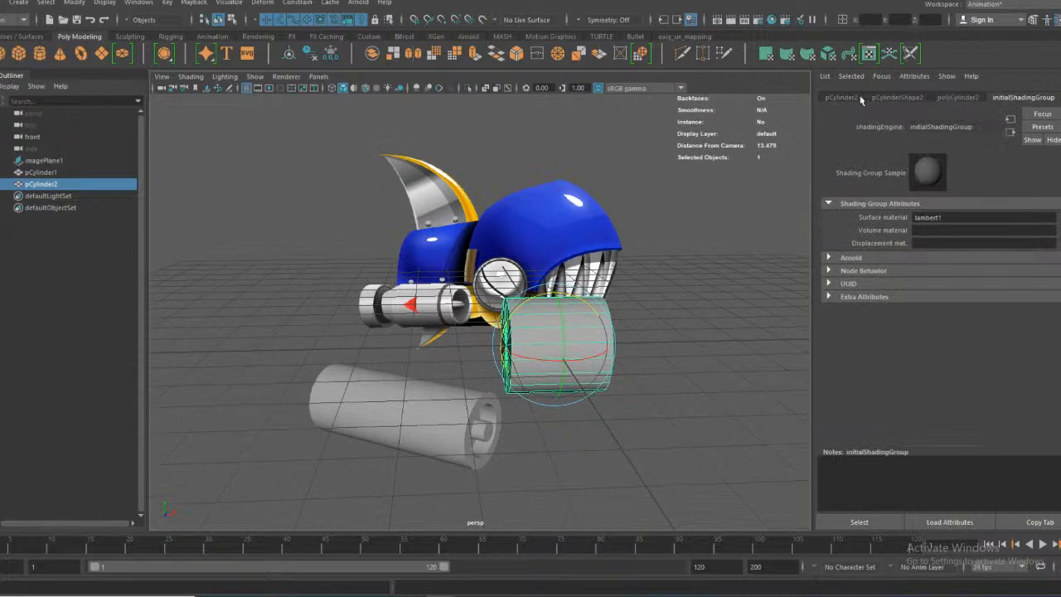
click(853, 98)
click(957, 98)
drag(997, 204, 963, 204)
alt+drag(729, 273, 668, 297)
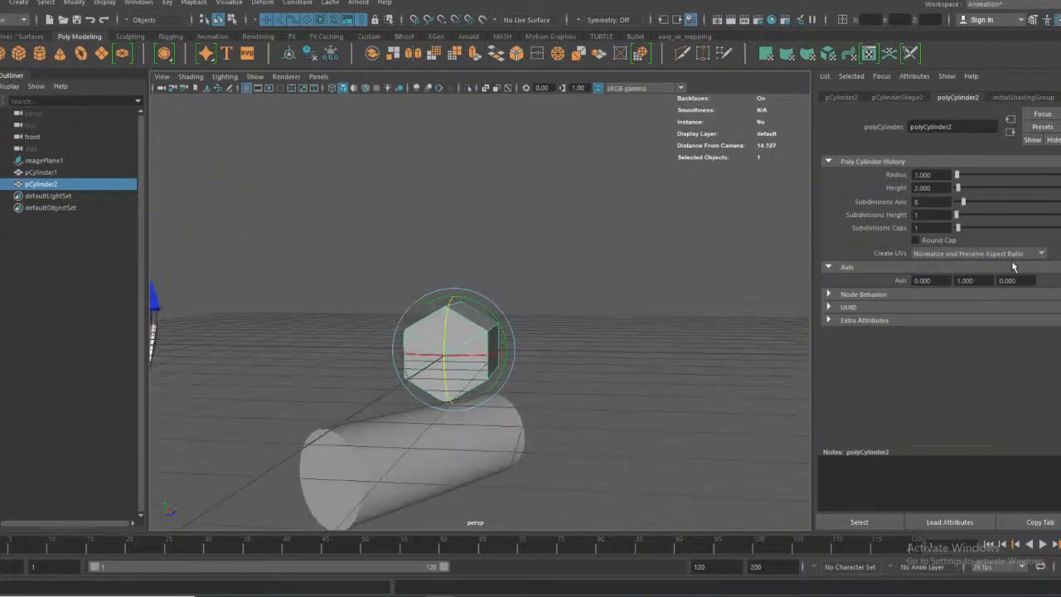
drag(964, 204, 966, 204)
alt+drag(548, 303, 421, 301)
Move the seven-sided cylinder back along X in the front view, over the vehicle's blue rear body
key(space)
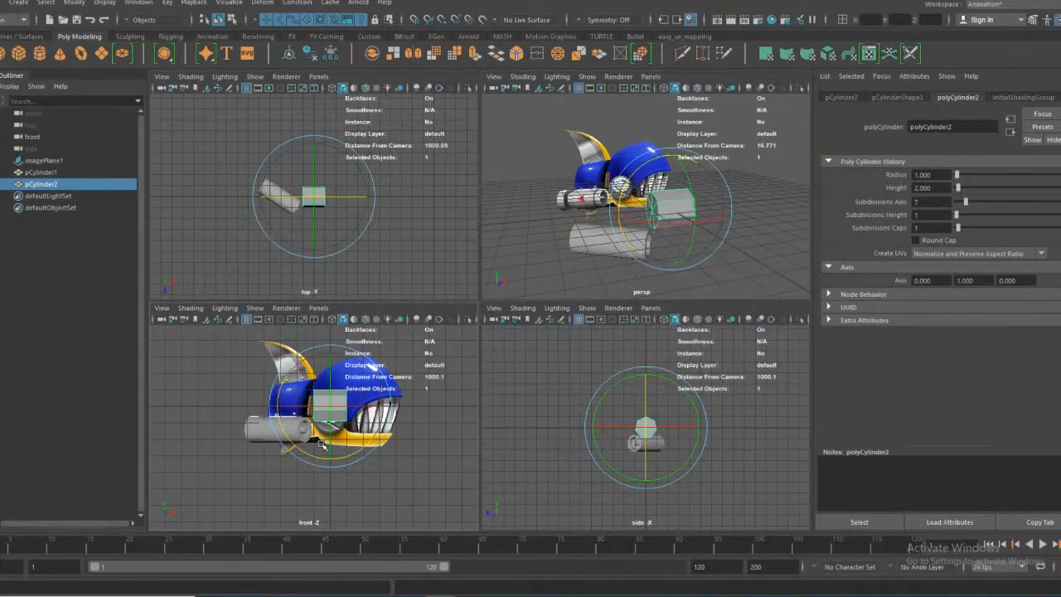
key(space)
scroll(439, 305, down, 5)
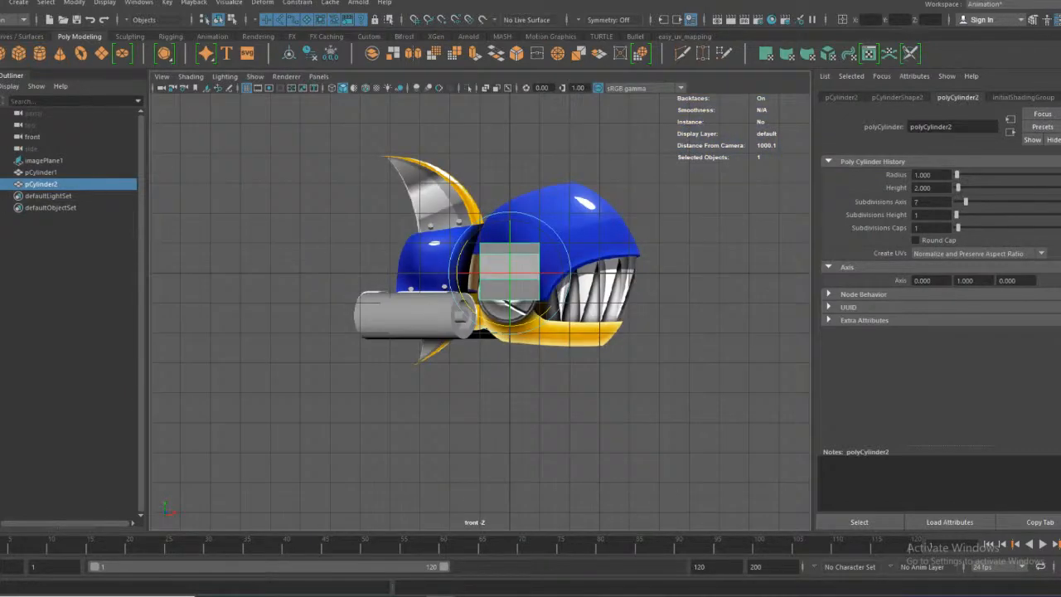
scroll(455, 257, up, 3)
key(w)
drag(567, 253, 461, 256)
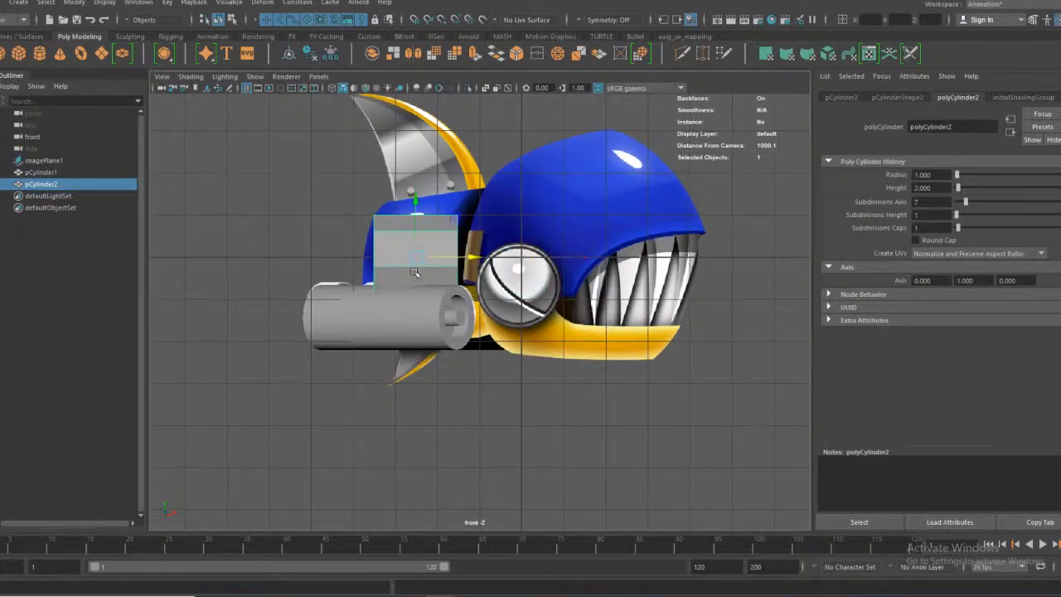
Scale the seven-sided cylinder up uniformly and reposition it over the rear body, with its front end reaching the round eye
key(r)
drag(416, 257, 432, 252)
scroll(431, 252, up, 4)
alt+middle_drag(433, 248, 490, 338)
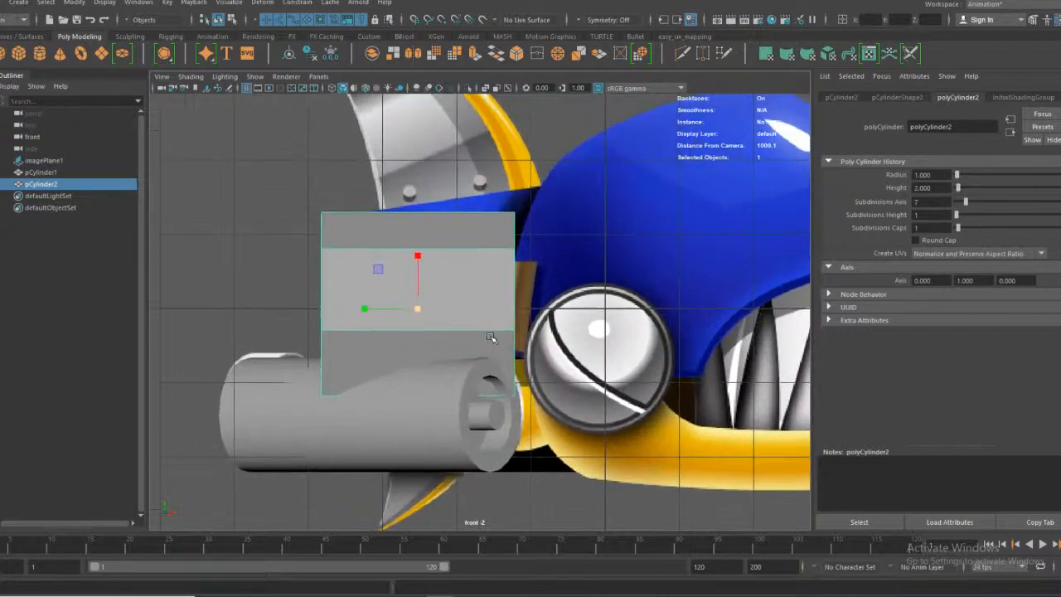
drag(417, 312, 438, 307)
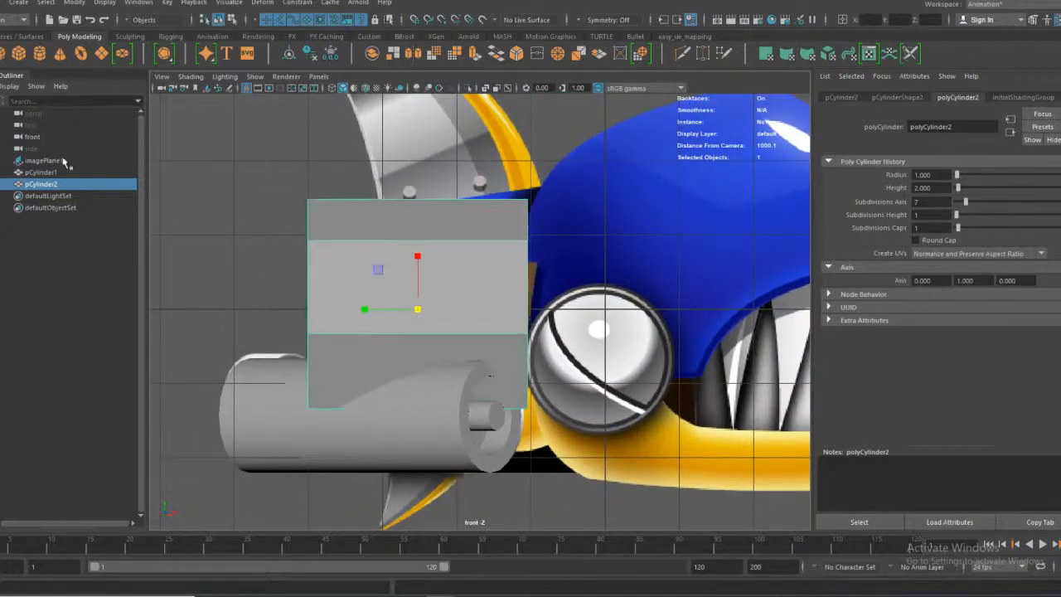
key(w)
drag(417, 259, 427, 282)
drag(466, 329, 515, 330)
Select all the faces of the seven-sided cylinder's front end cap in face mode
key(space)
key(space)
alt+drag(643, 278, 519, 325)
right_drag(519, 325, 541, 313)
click(520, 335)
shift+click(526, 333)
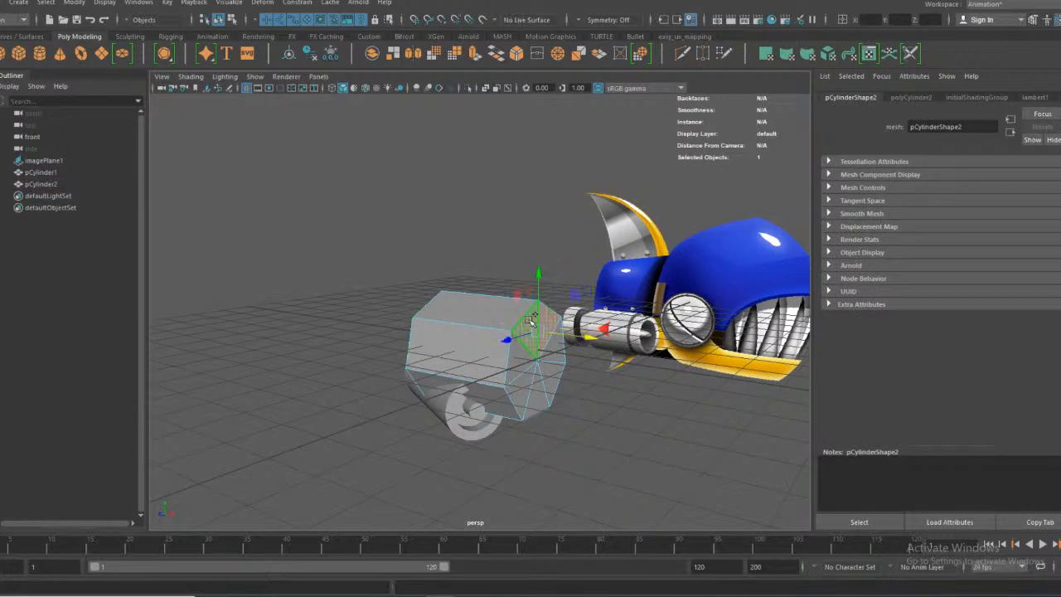
shift+click(517, 360)
shift+click(521, 387)
shift+click(536, 396)
shift+click(560, 375)
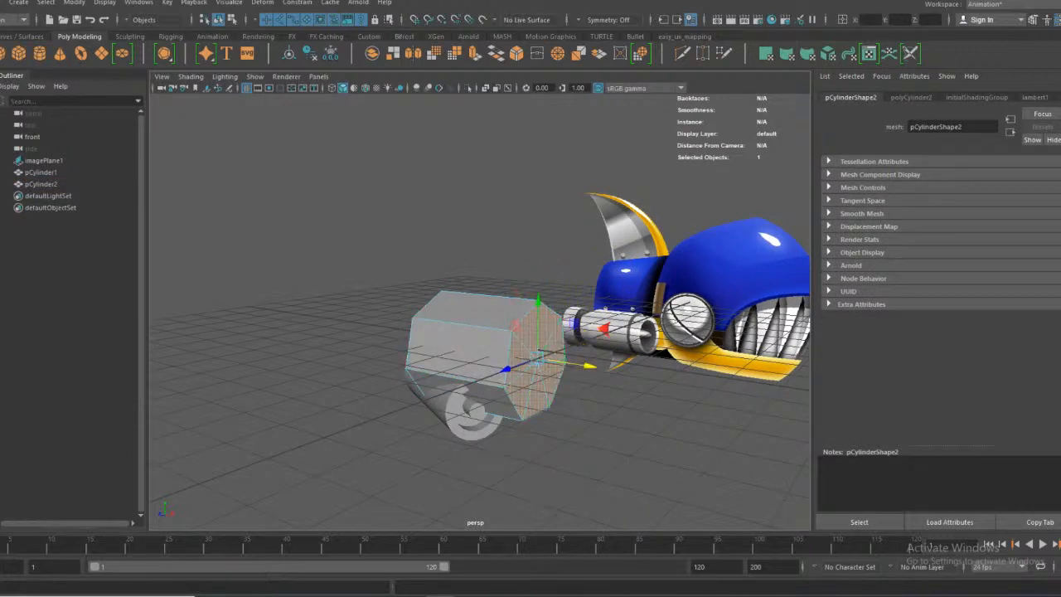
Scale the front cap faces up in the front view so the body block flares along the reference's sloping top
key(space)
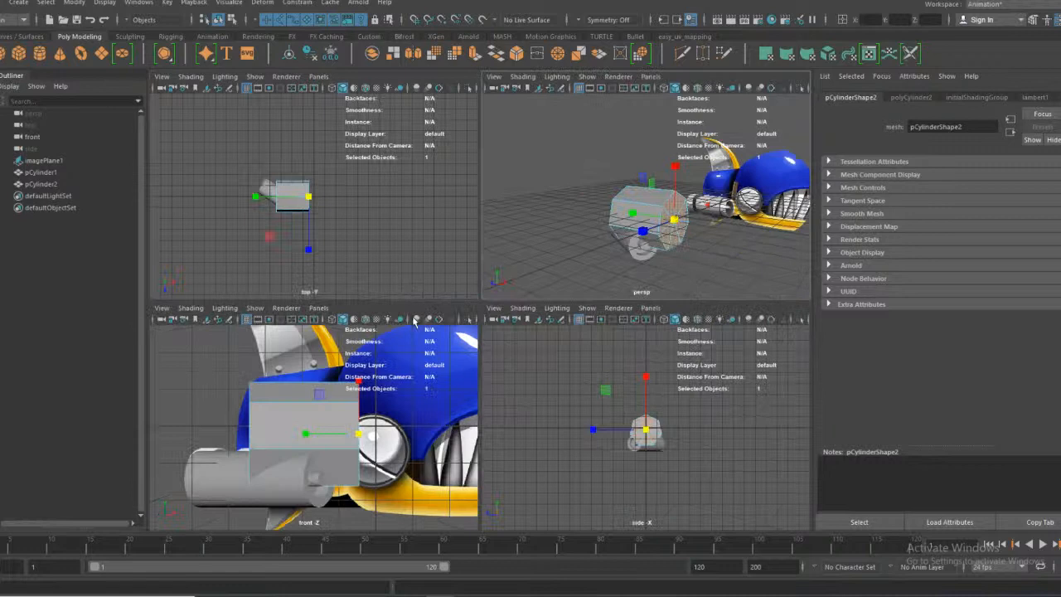
key(space)
drag(570, 324, 617, 315)
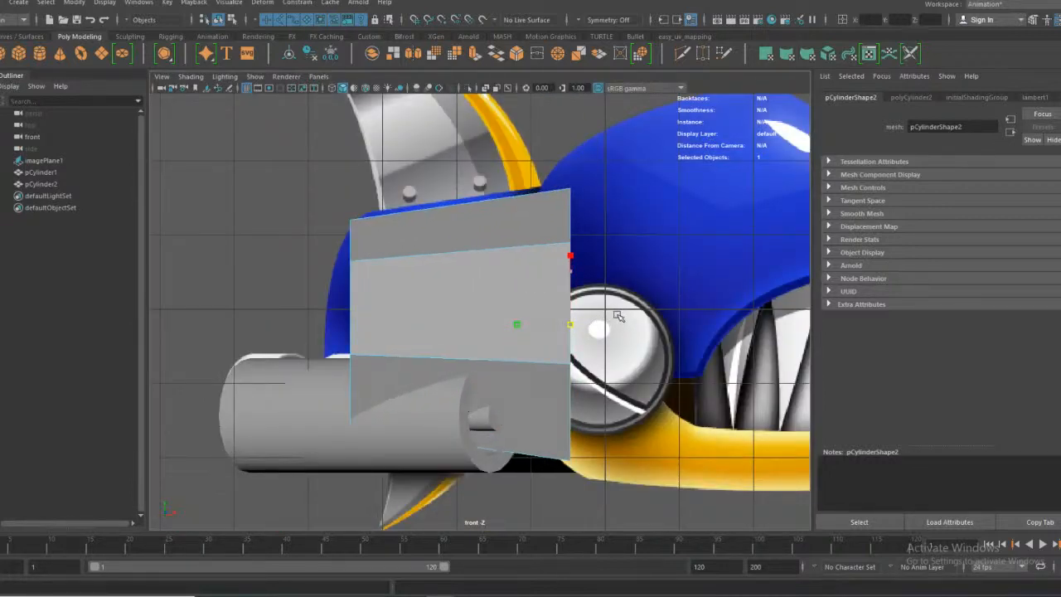
Select the lower lengthwise side edge of the body block in edge mode and move it downward
click(458, 257)
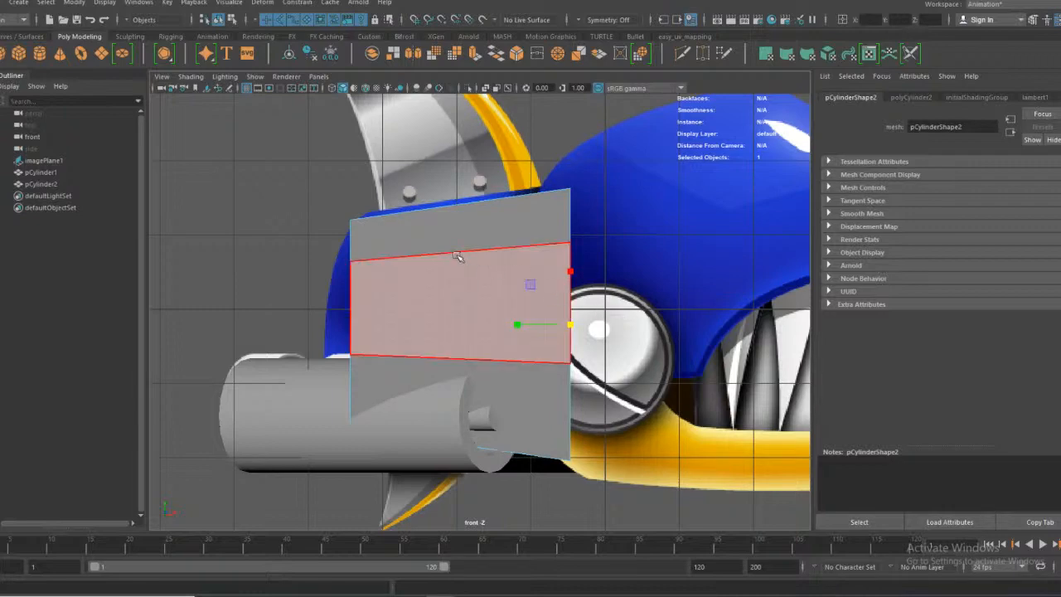
key(space)
key(space)
right_drag(435, 282, 407, 284)
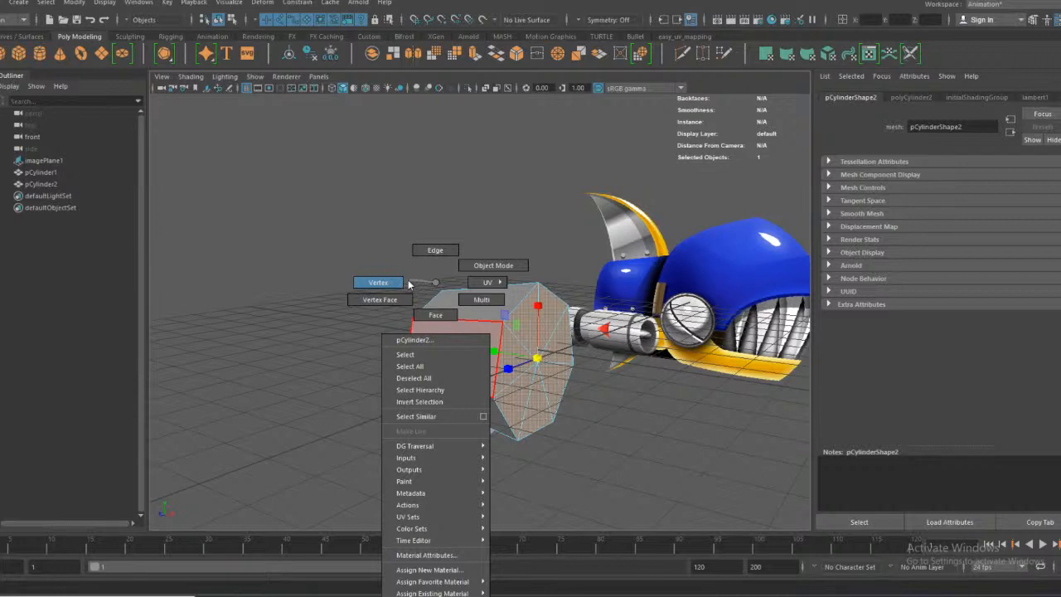
right_drag(397, 284, 447, 248)
click(468, 382)
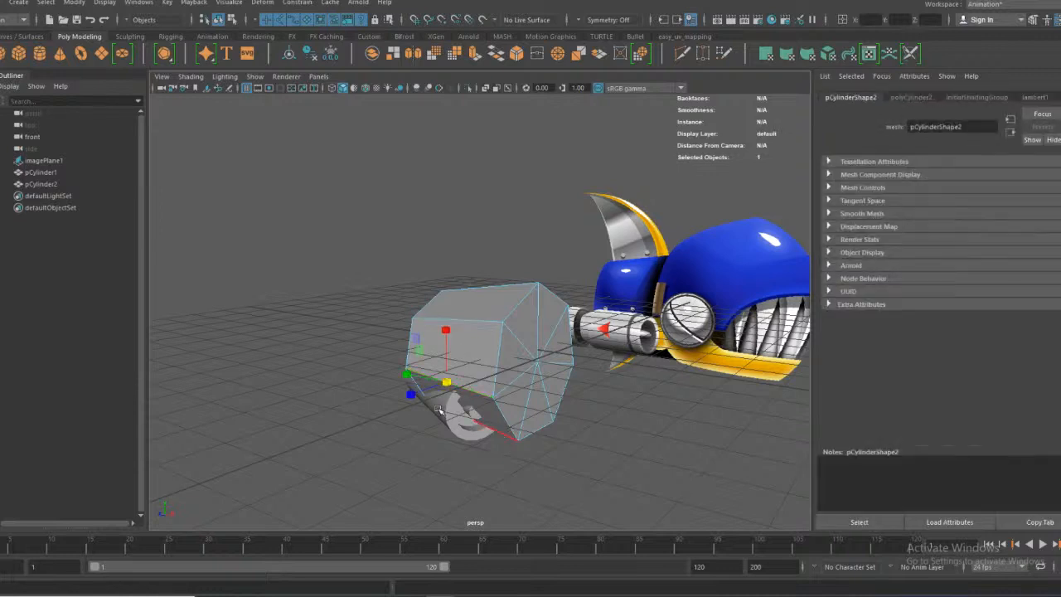
alt+drag(438, 410, 295, 398)
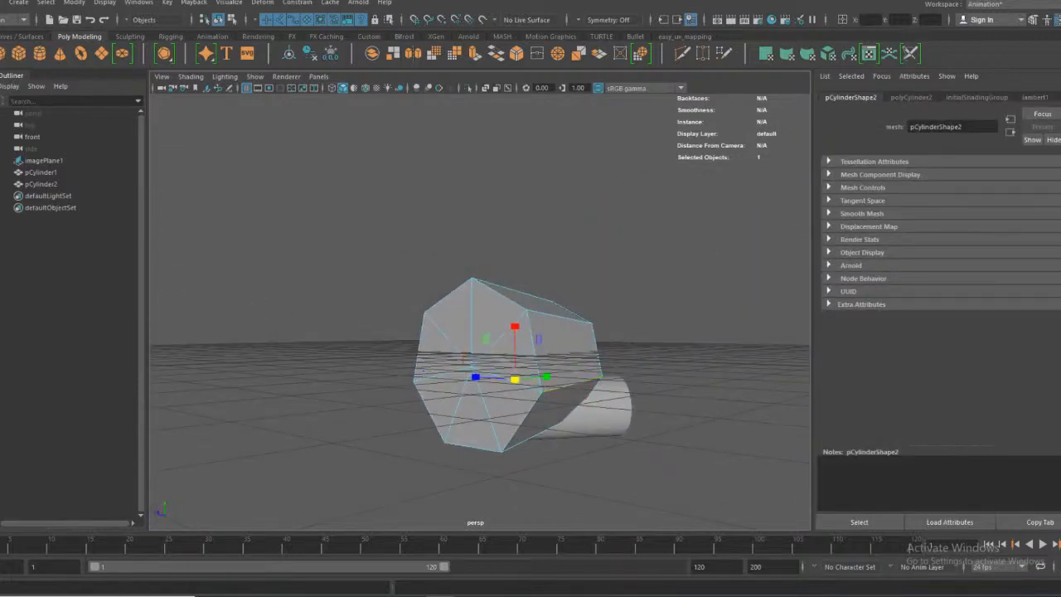
drag(513, 328, 617, 360)
Check the reshaped body block against the reference image in the front view
key(space)
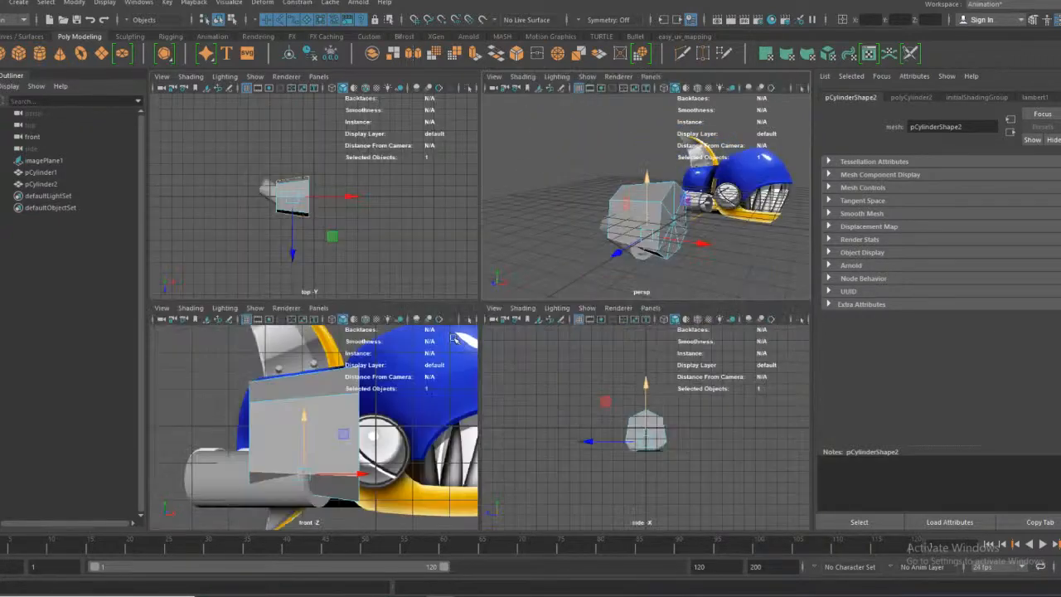
key(space)
scroll(455, 430, up, 2)
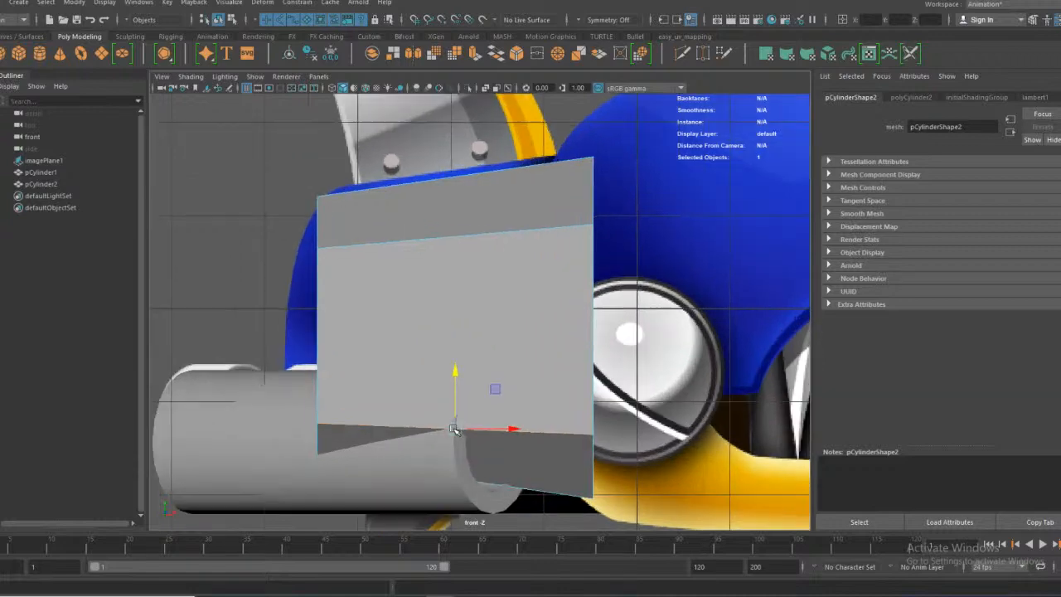
scroll(453, 429, down, 5)
scroll(452, 430, up, 3)
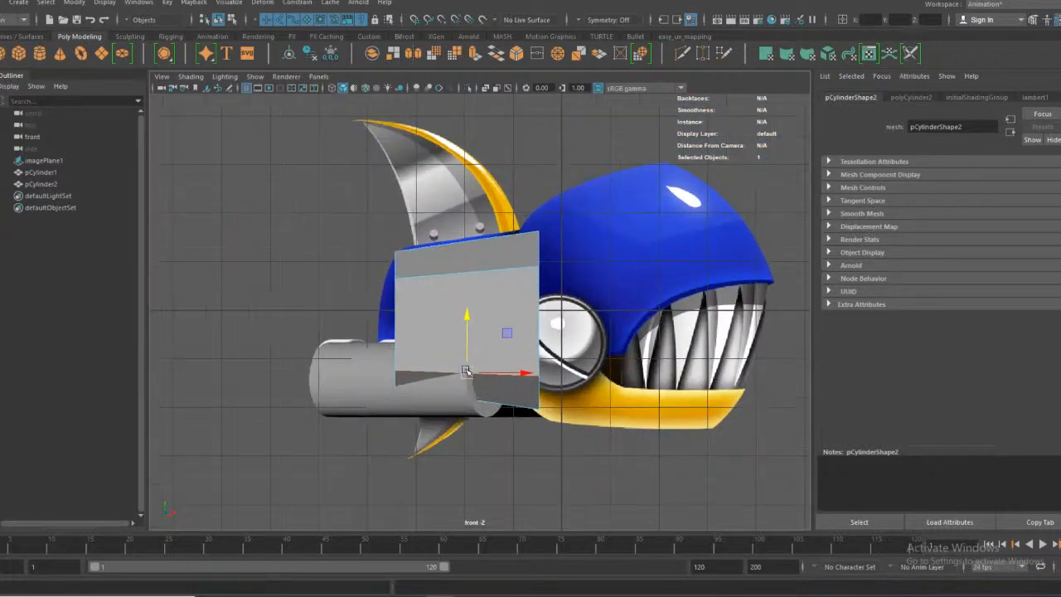
key(space)
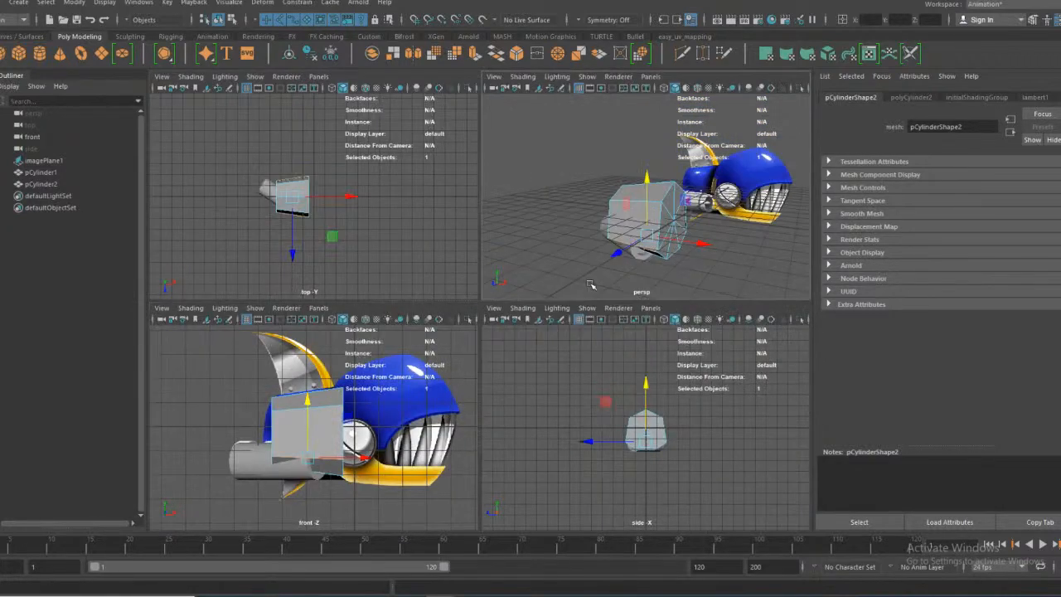
Select the side engine cylinder in object mode and hide it, viewing the body block from behind
key(space)
alt+drag(448, 390, 438, 343)
alt+drag(502, 291, 389, 432)
right_drag(415, 371, 466, 297)
click(387, 367)
key(ctrl+h)
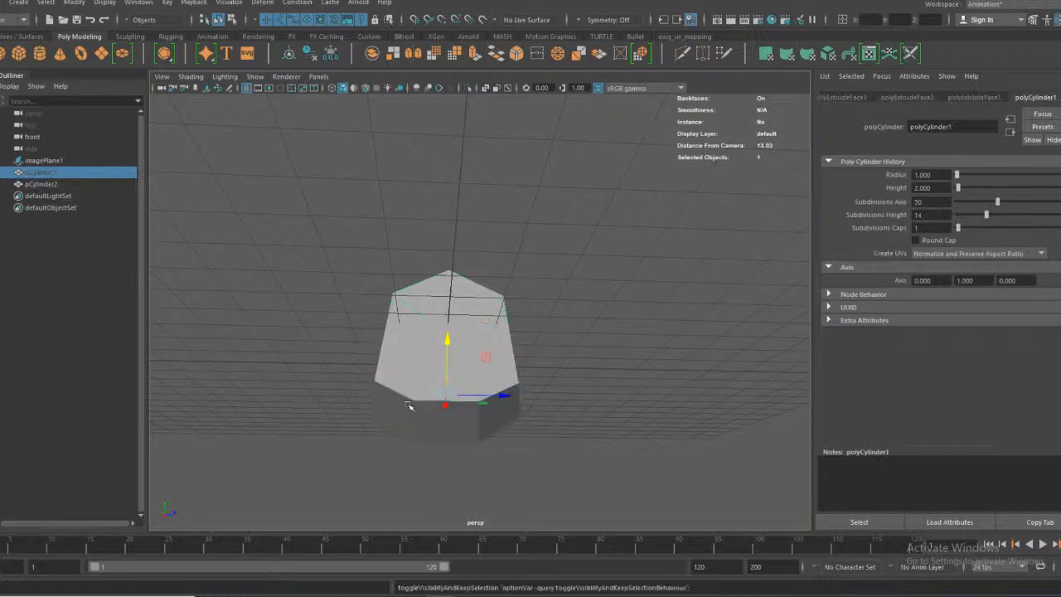
Select the bottom edge of the body block's rear cap in edge mode and move it slightly down in the front view
right_drag(419, 286, 421, 251)
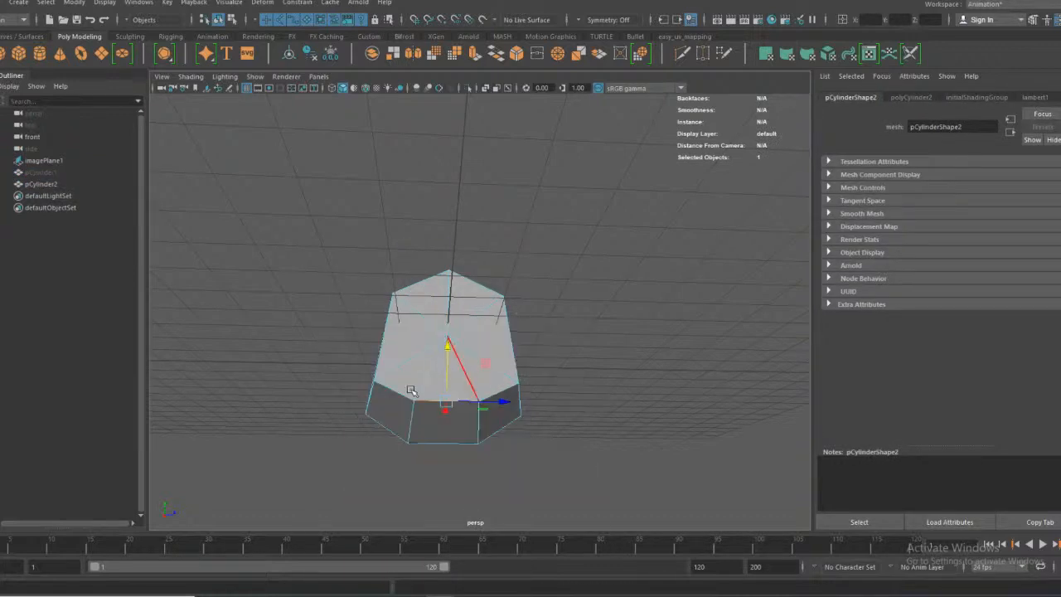
key(space)
drag(274, 410, 271, 417)
key(space)
Select the rear cap's two lower side vertices in vertex mode and move them down, checking the shape against the reference image
right_drag(459, 364, 450, 248)
right_drag(510, 380, 459, 292)
click(515, 382)
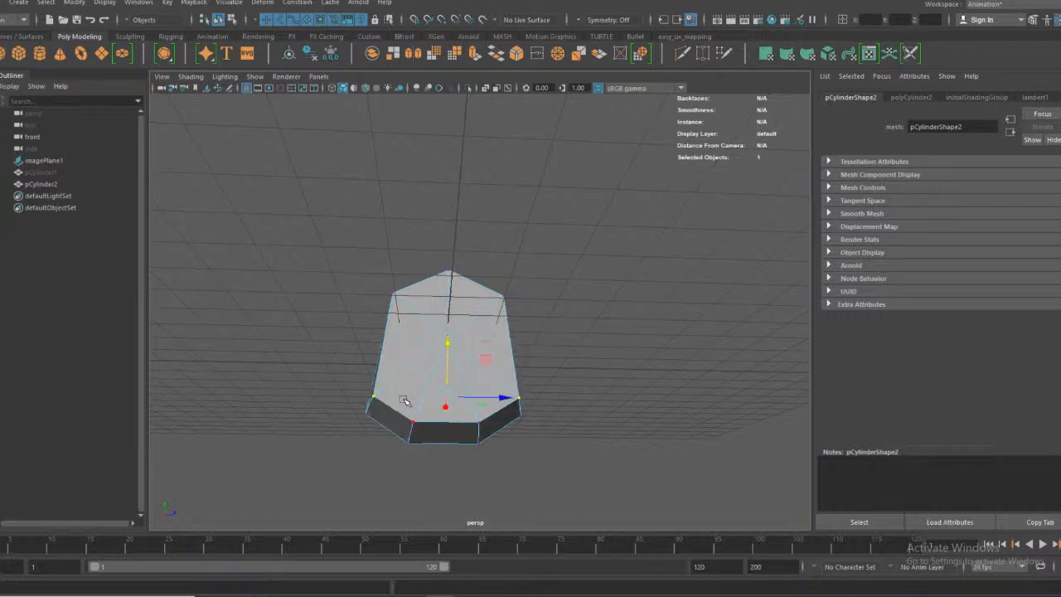
key(space)
key(space)
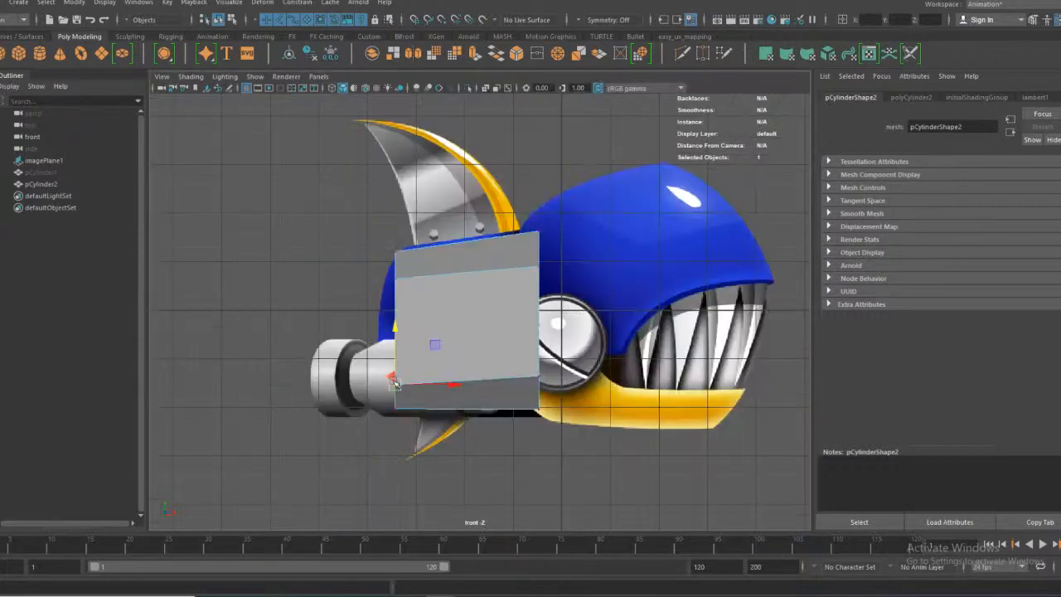
key(space)
key(space)
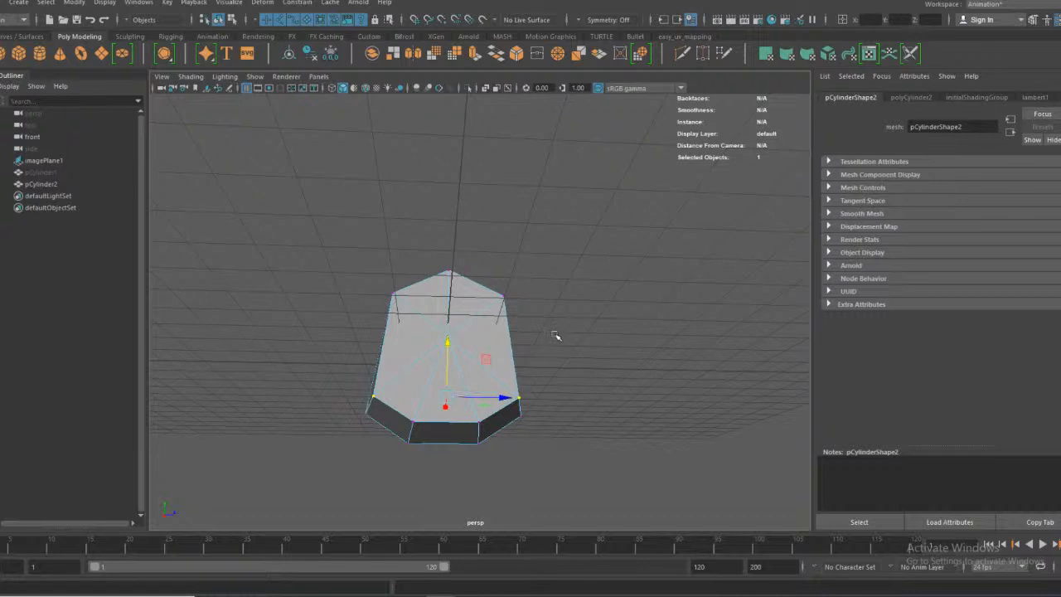
key(space)
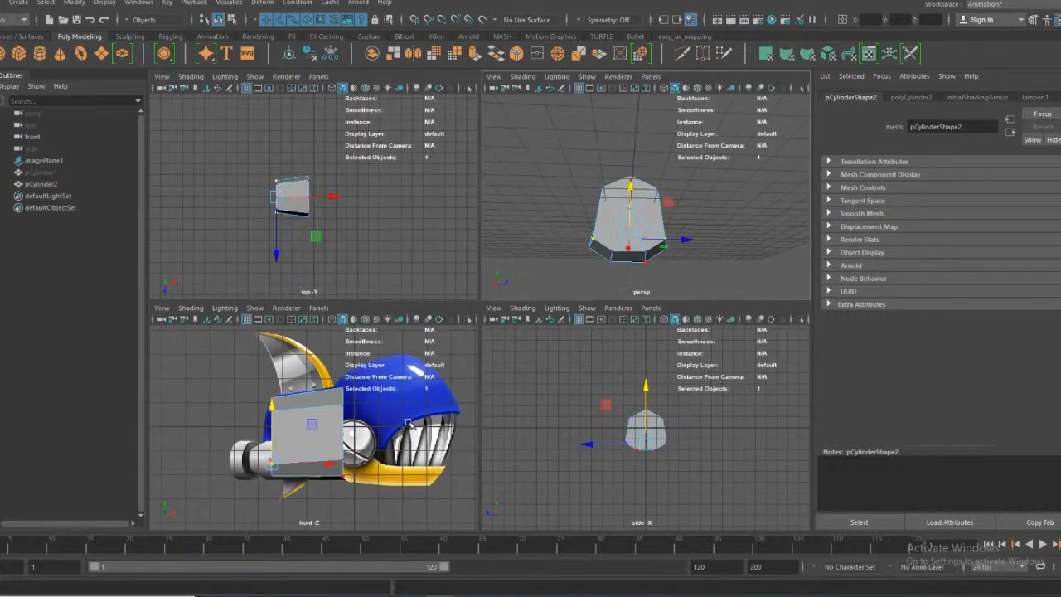
scroll(308, 455, up, 5)
scroll(307, 455, down, 7)
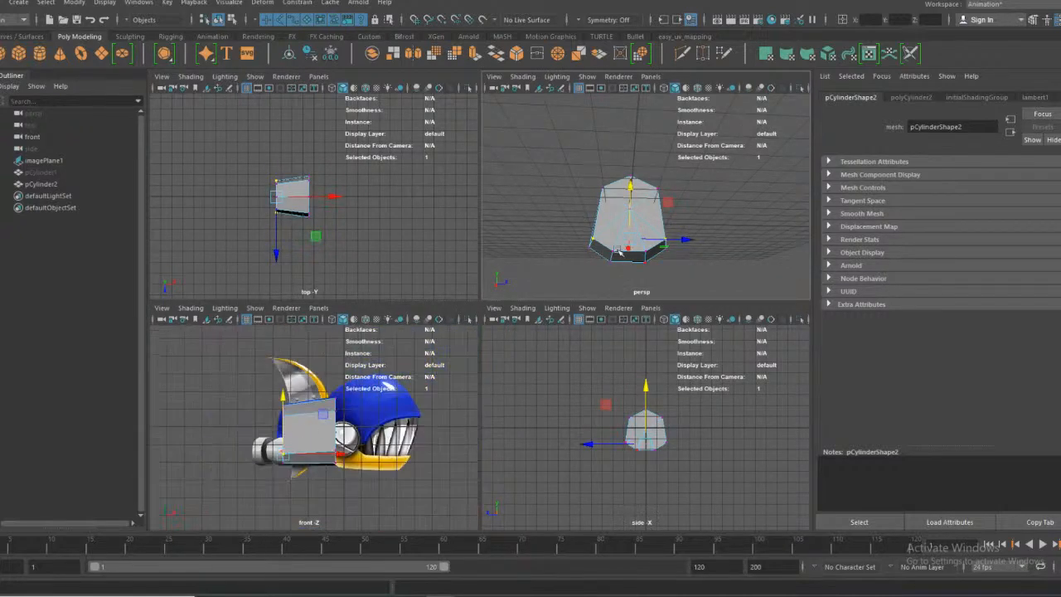
Return the body block to object mode and rotate it about the vertical axis to match the reference's angled view
key(space)
right_drag(585, 296, 575, 399)
key(space)
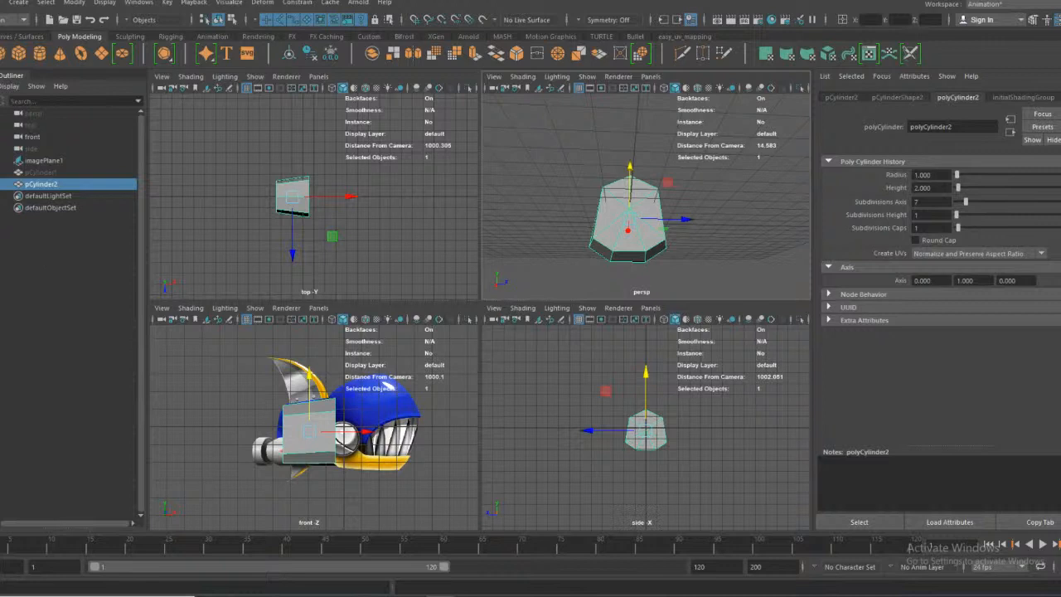
key(r)
key(w)
key(e)
drag(282, 435, 266, 429)
scroll(274, 431, up, 5)
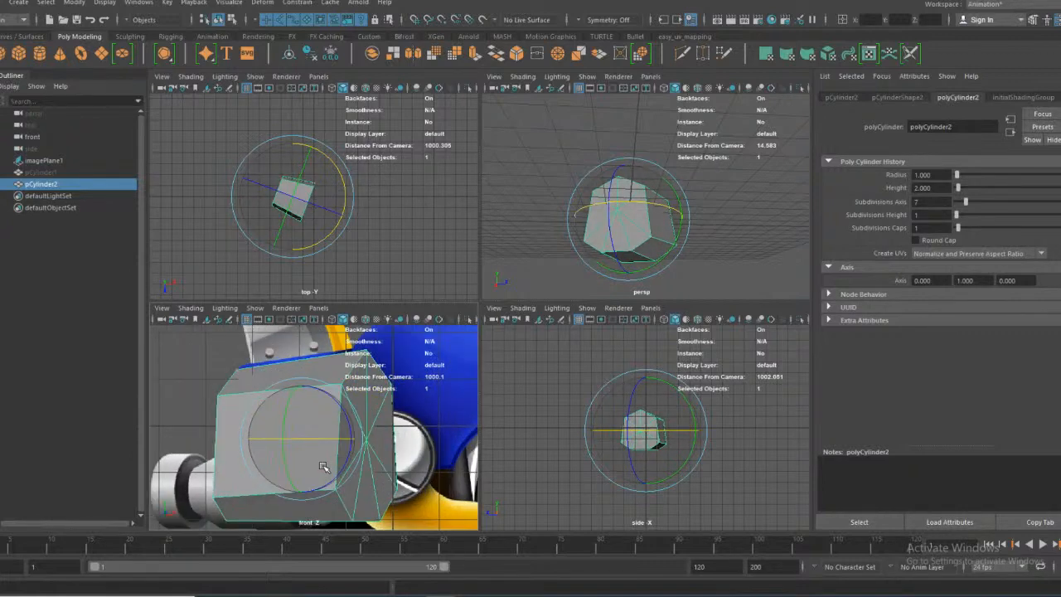
mouse_move(321, 448)
alt+middle_down()
mouse_move(329, 406)
mouse_move(337, 437)
alt+middle_up()
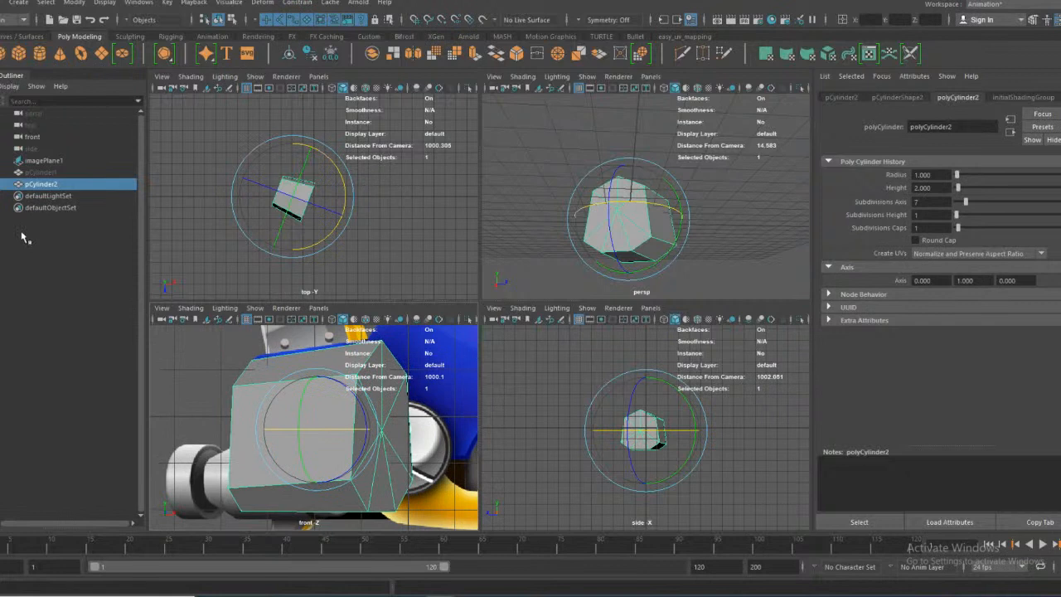
Scale the body block up slightly and nudge it forward over the reference in the front view
key(r)
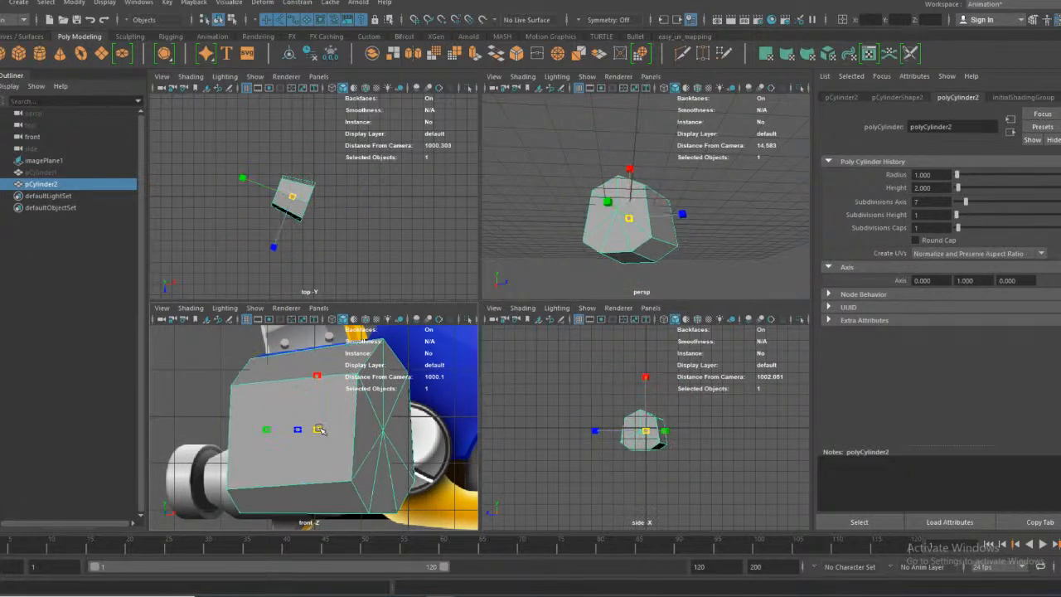
drag(351, 423, 373, 426)
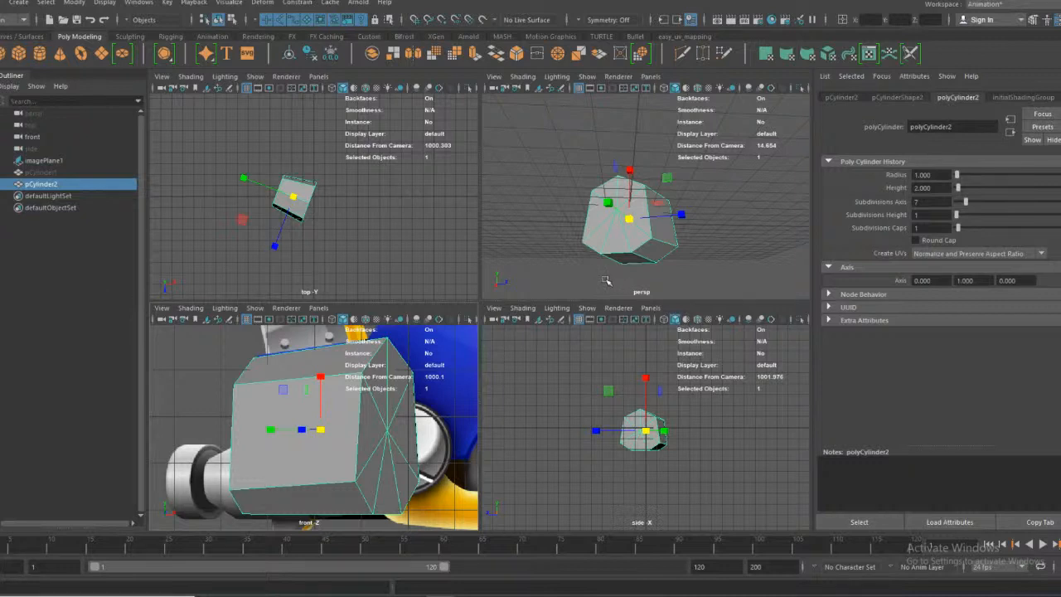
click(605, 281)
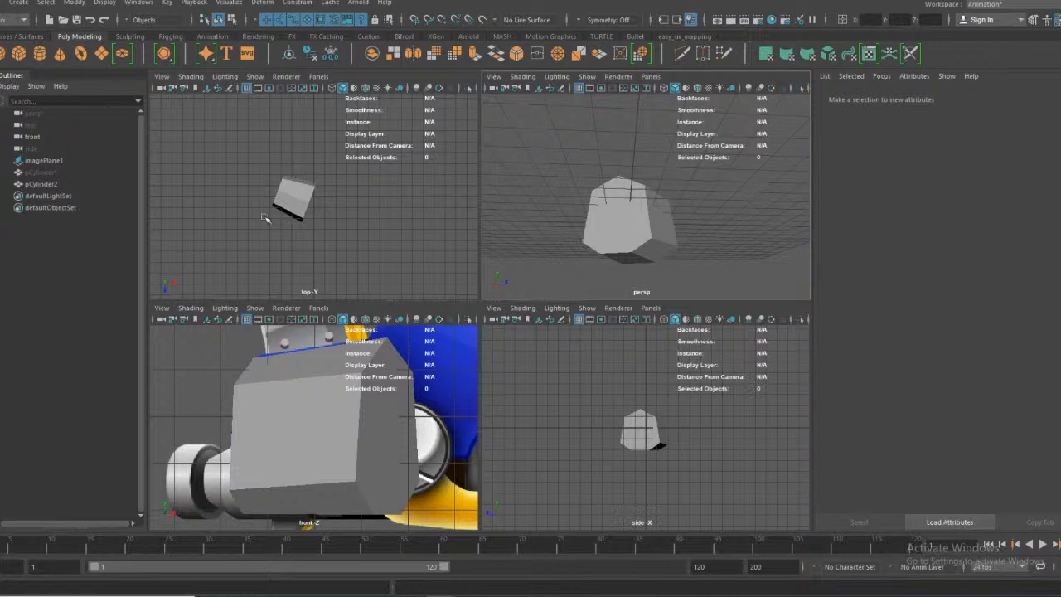
Select the hidden engine cylinder pCylinder1 and show it again
click(52, 174)
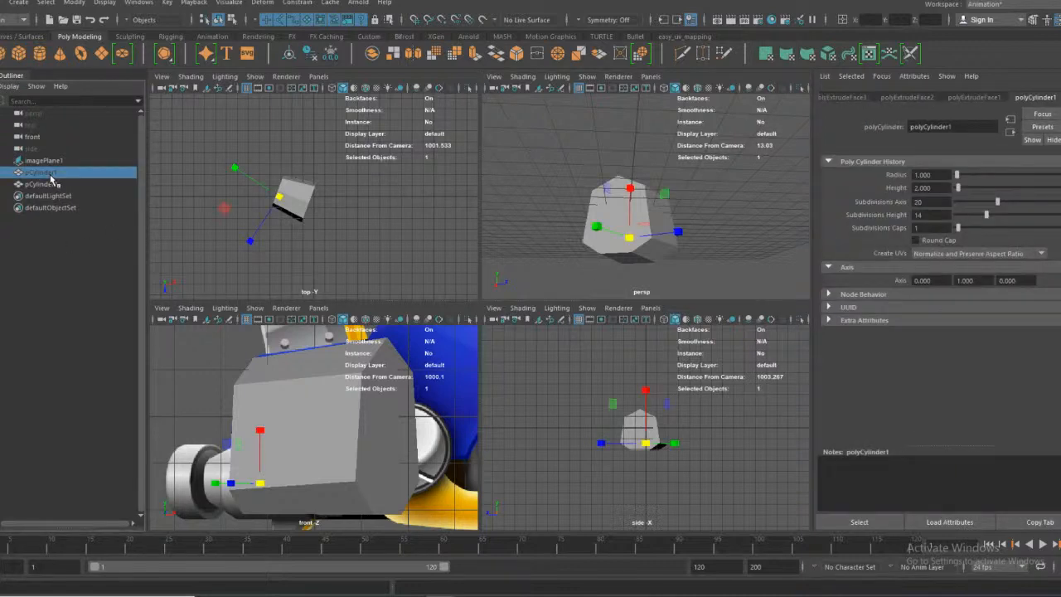
key(h)
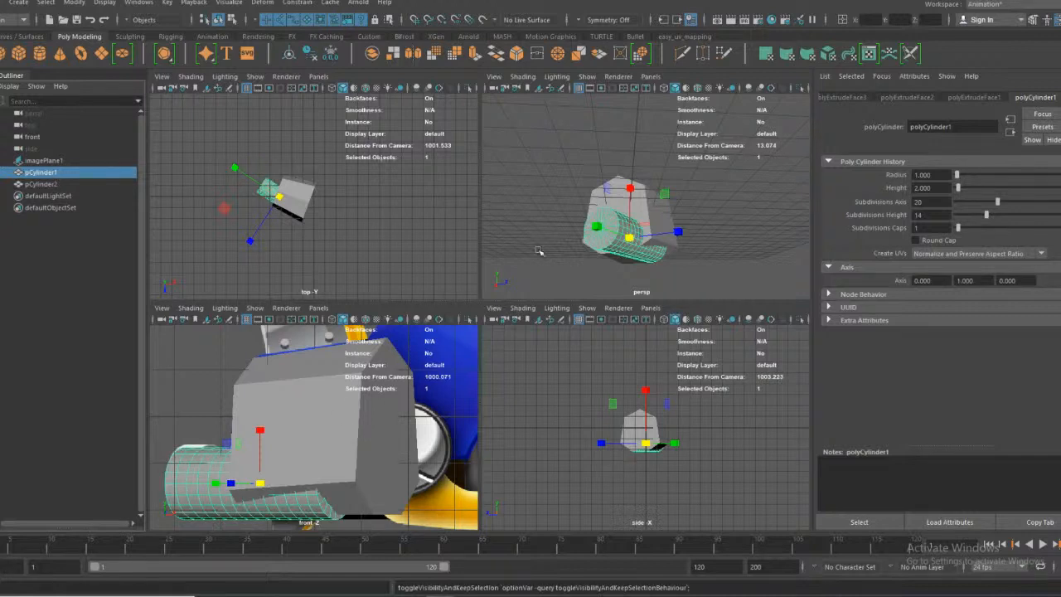
click(619, 258)
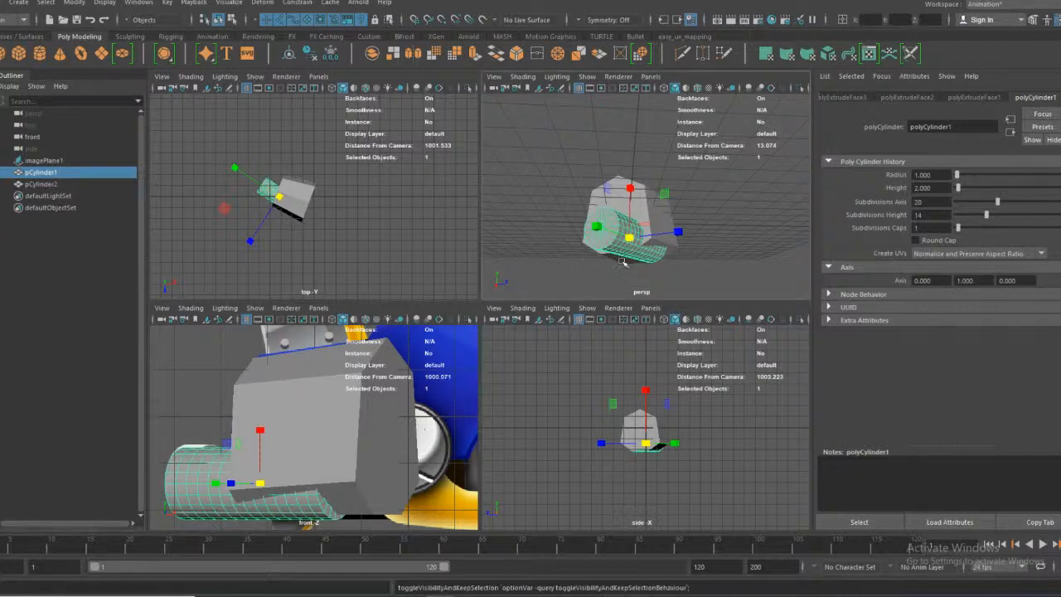
Move the body block back in the top view until it sits behind the engine cylinder, comparing it with the reference image
click(317, 483)
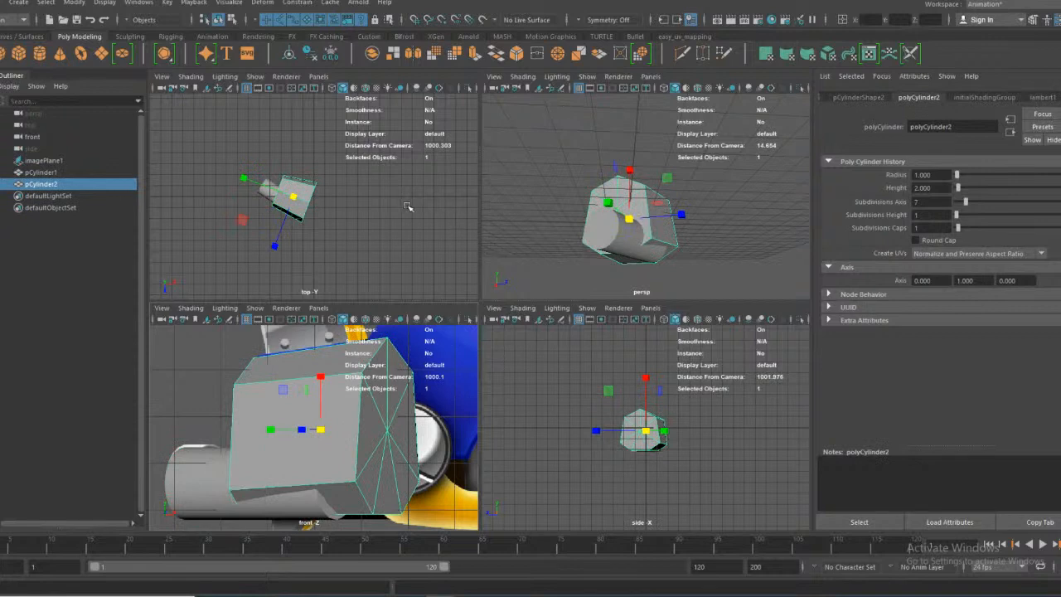
key(w)
drag(290, 251, 294, 232)
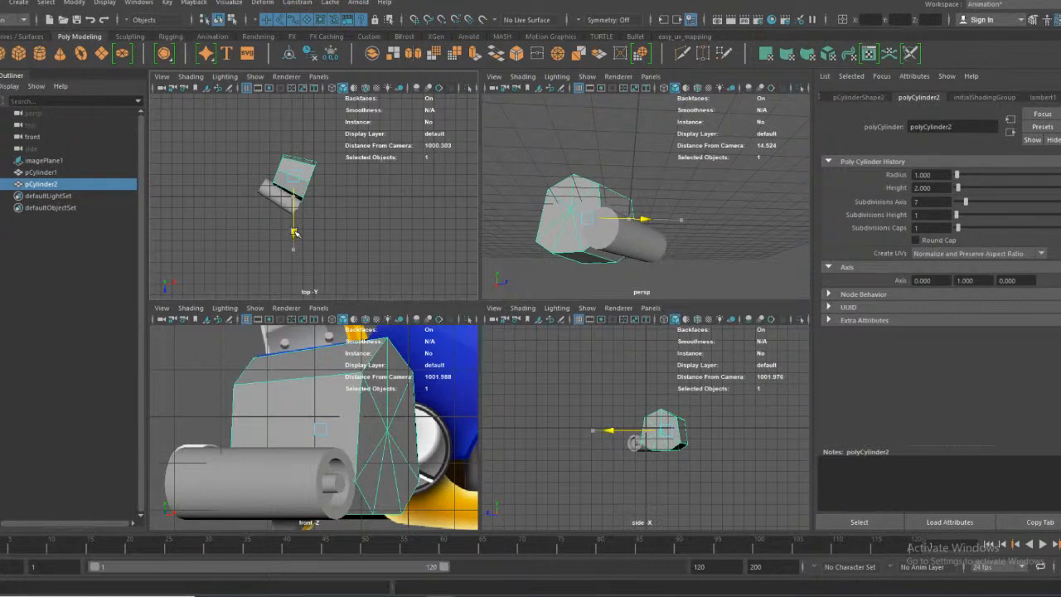
drag(294, 232, 295, 232)
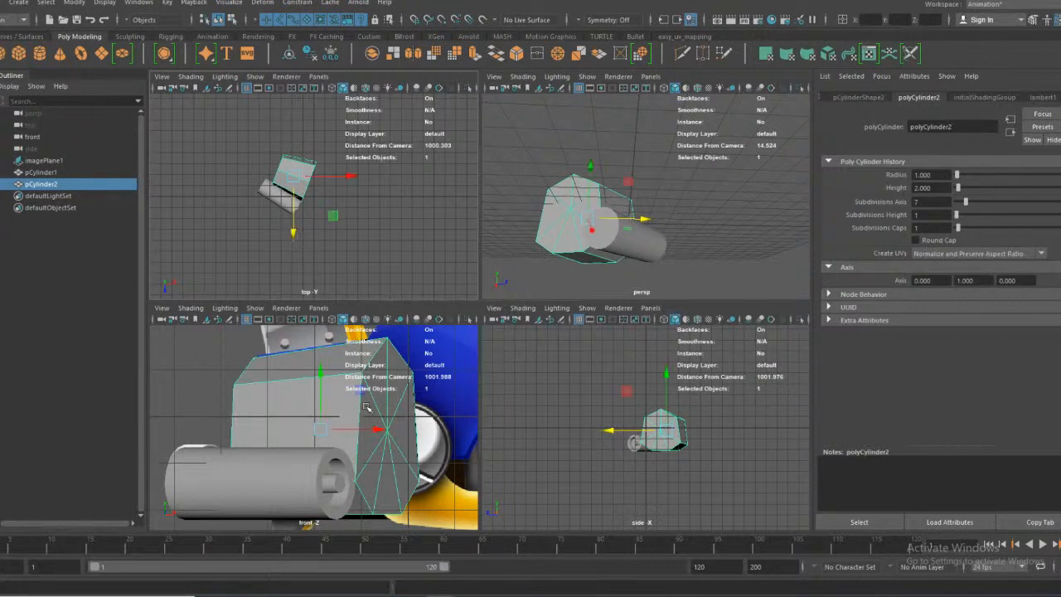
key(h)
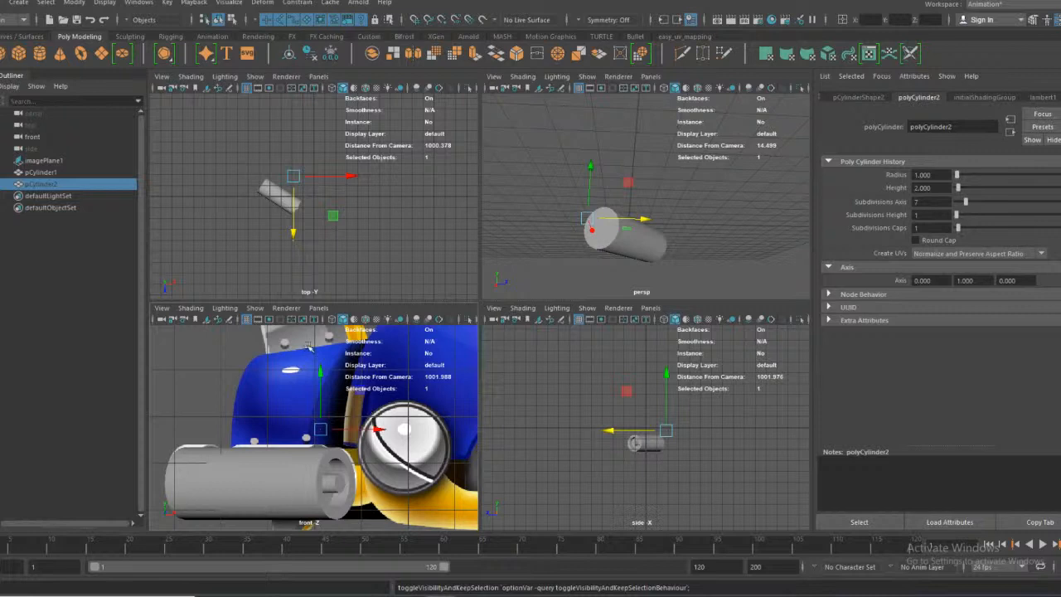
key(h)
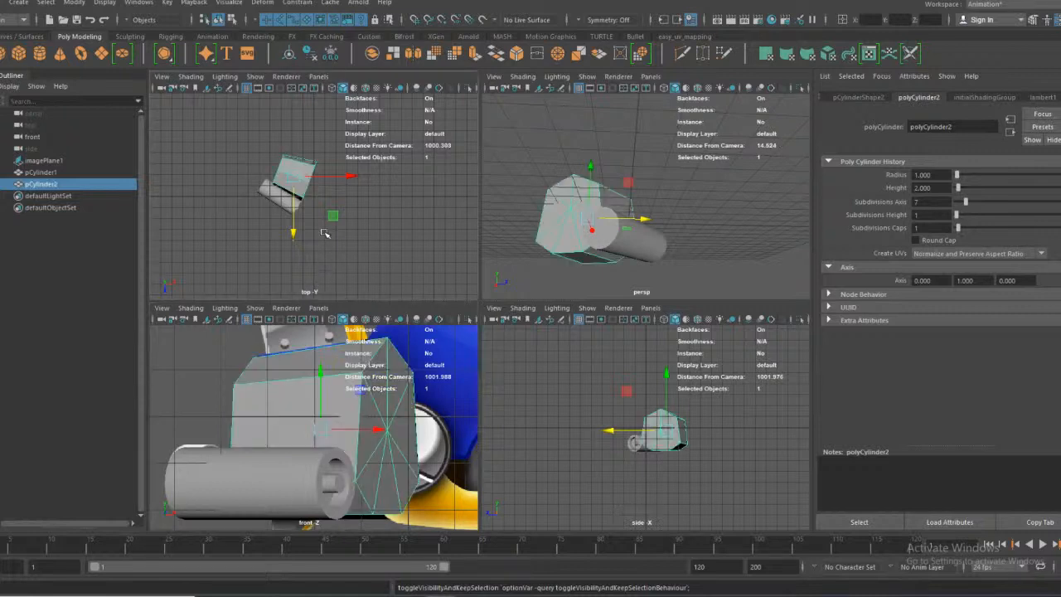
Stretch the body block slightly along its length and shift it forward to fit beside the engine cylinder
scroll(308, 204, up, 4)
scroll(308, 204, down, 2)
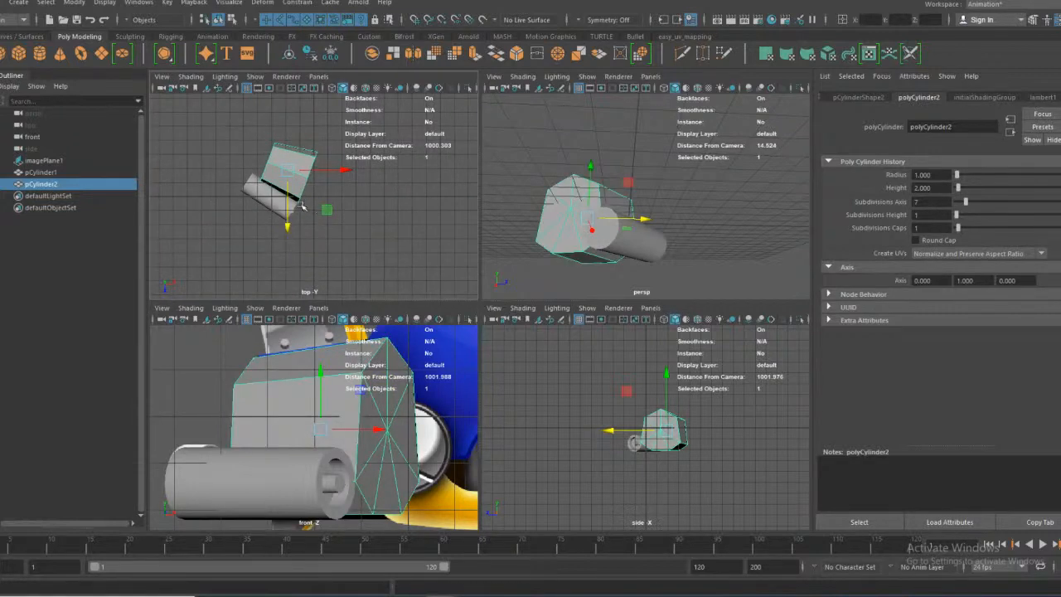
key(r)
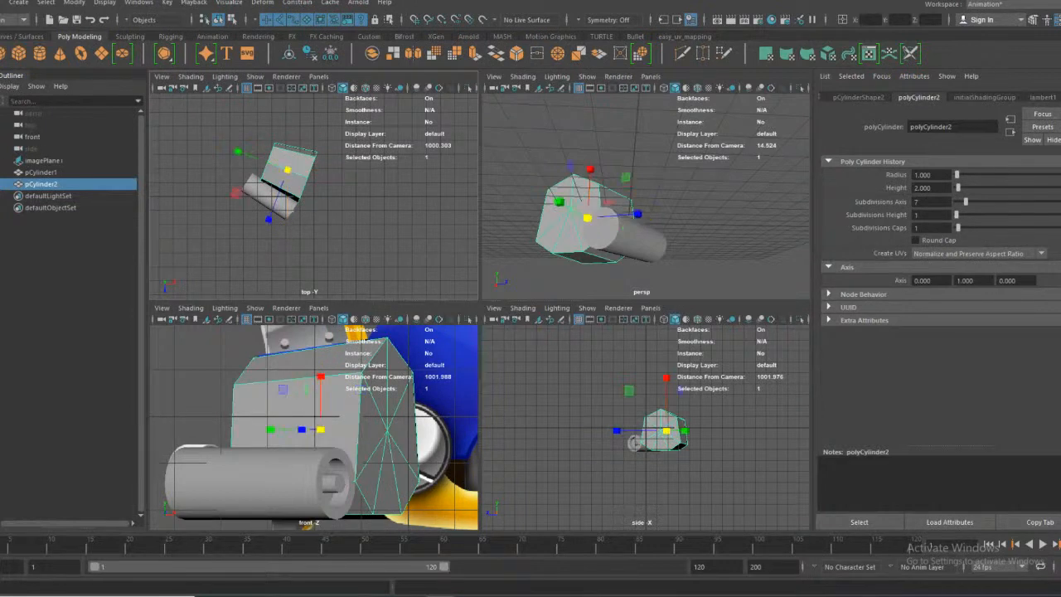
drag(238, 151, 237, 147)
key(w)
drag(380, 430, 380, 428)
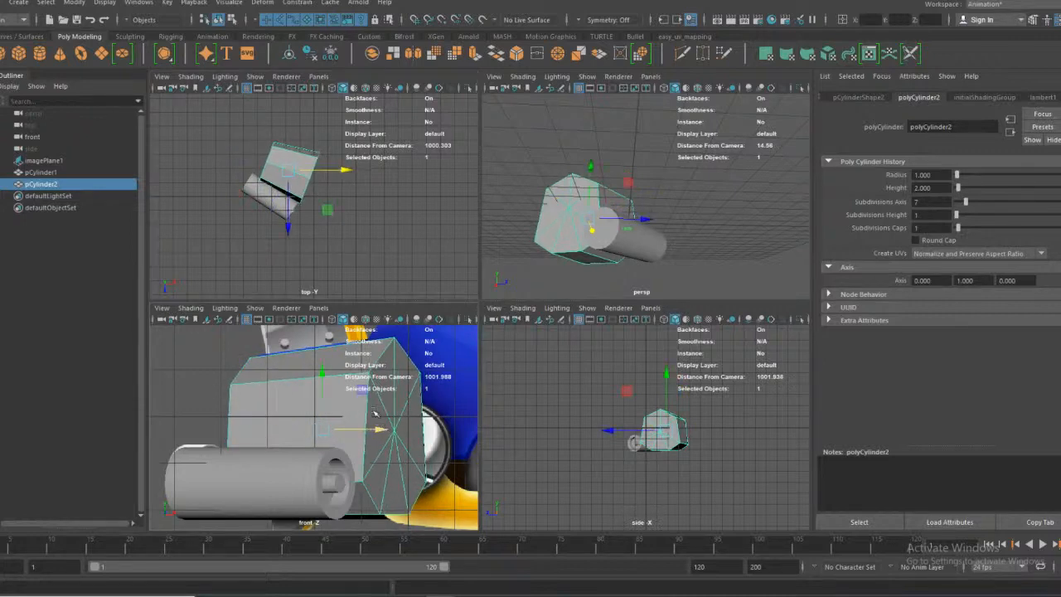
Duplicate the engine cylinder and place the copy, turned about the vertical axis, on the body block's far side
click(271, 203)
key(ctrl+d)
drag(269, 255, 247, 187)
click(1, 158)
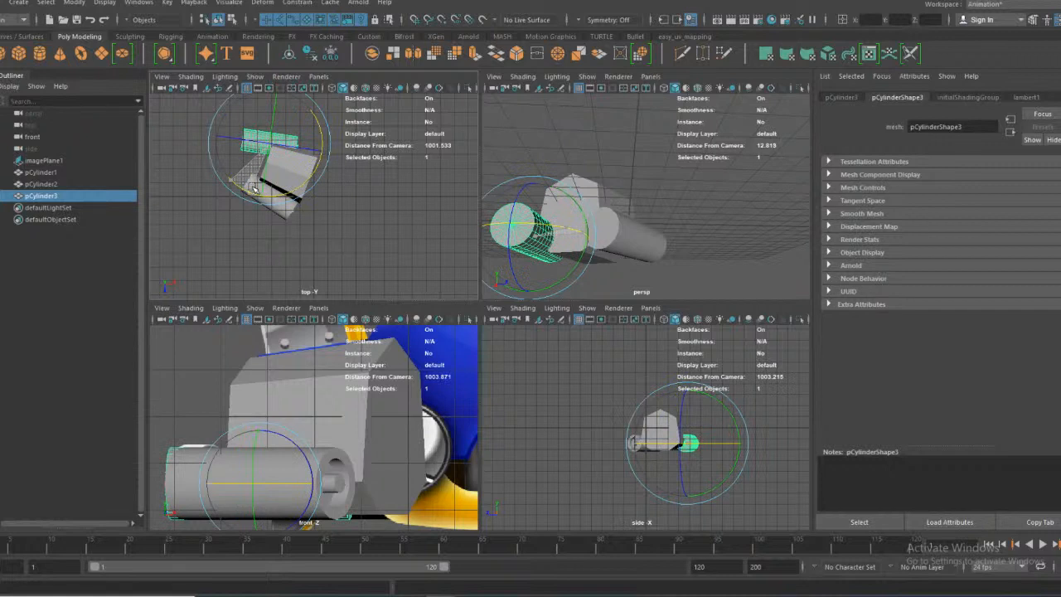
Move the duplicated engine cylinder back and forward in the top view until it lies alongside the body block's far face
key(w)
scroll(310, 147, up, 4)
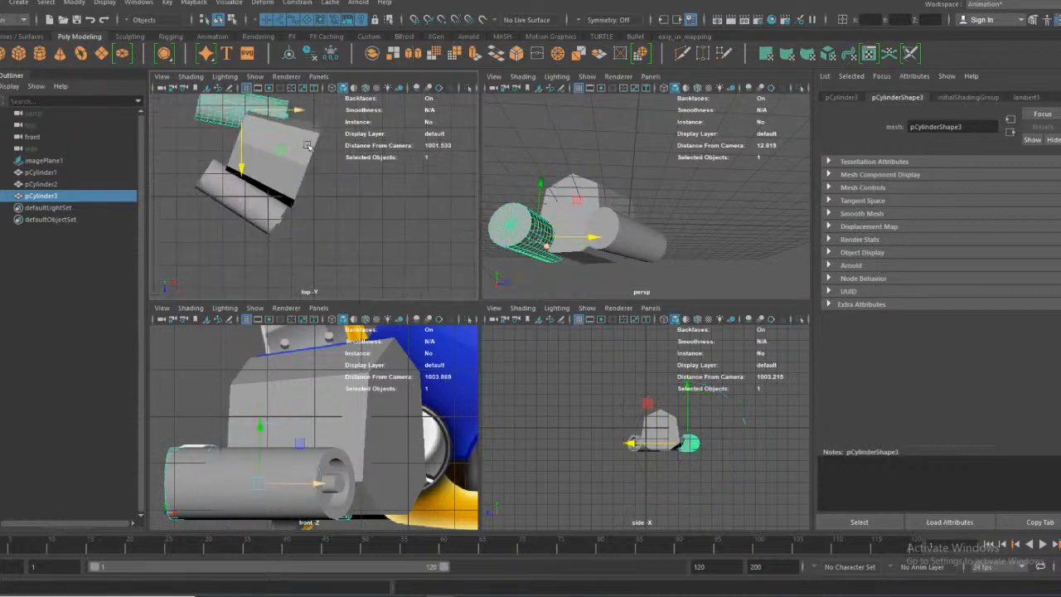
alt+middle_drag(330, 172, 377, 271)
drag(289, 263, 288, 254)
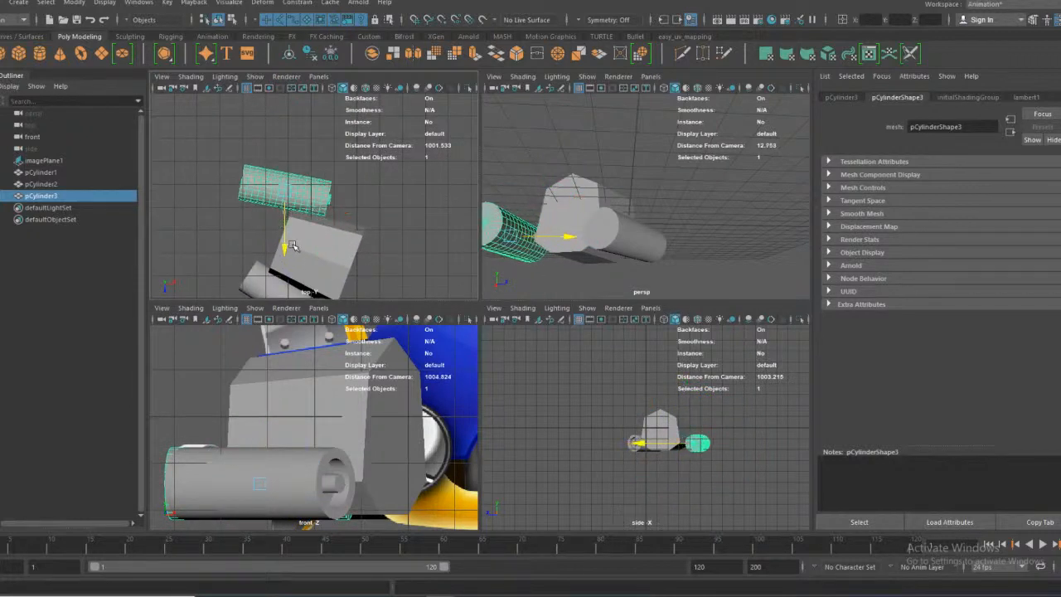
drag(346, 194, 373, 195)
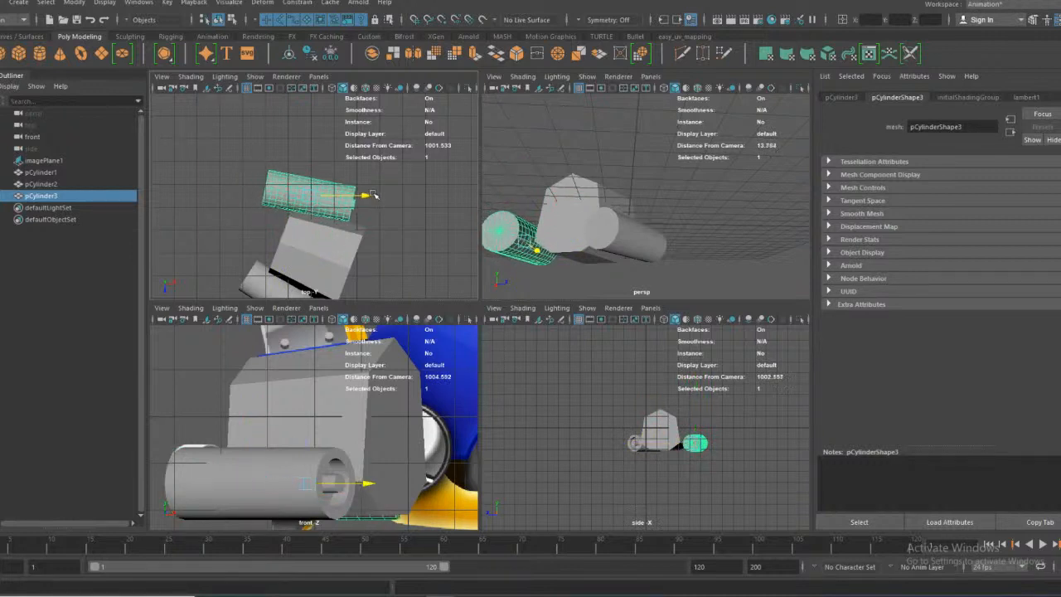
drag(309, 251, 309, 256)
alt+middle_drag(401, 210, 403, 174)
drag(371, 163, 384, 159)
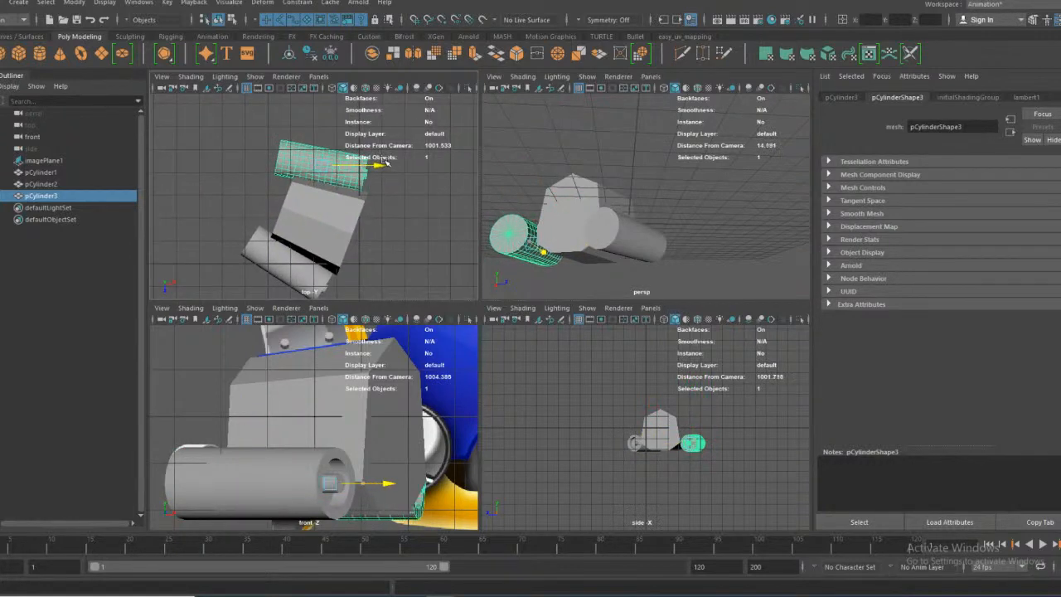
drag(320, 217, 324, 218)
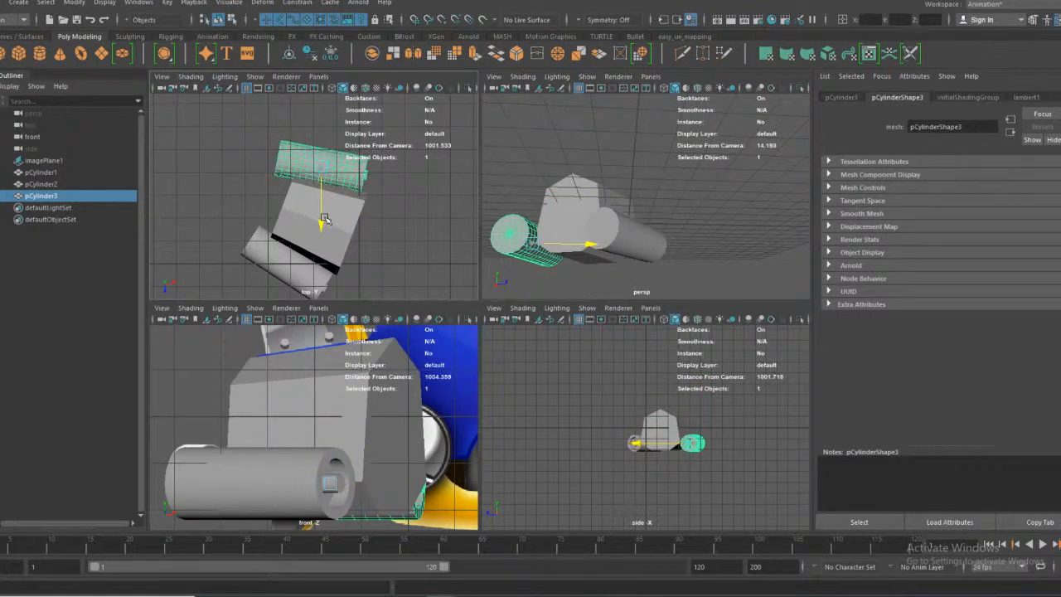
drag(375, 165, 375, 165)
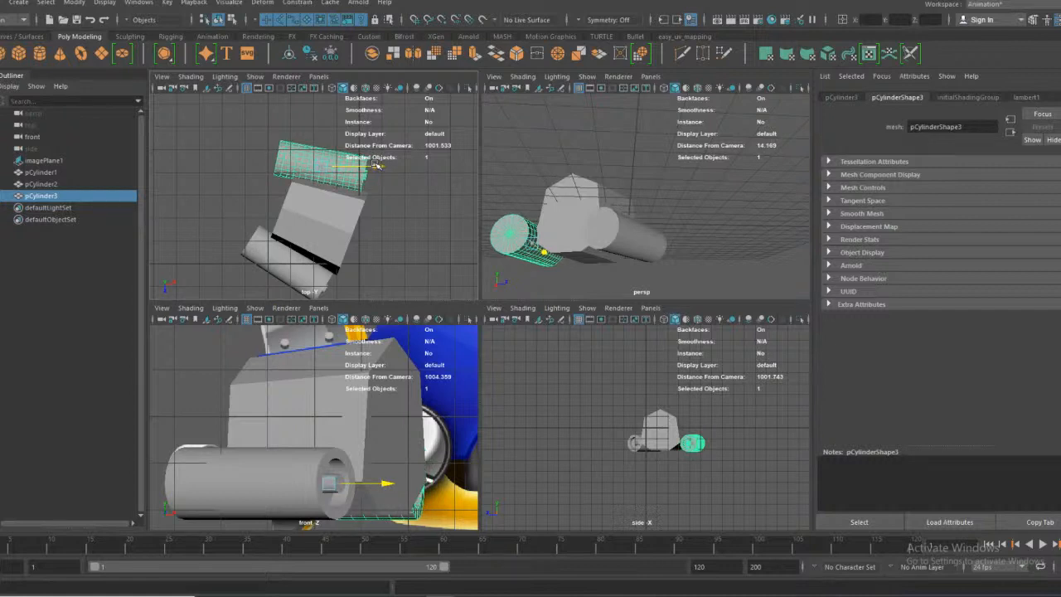
drag(325, 209, 325, 215)
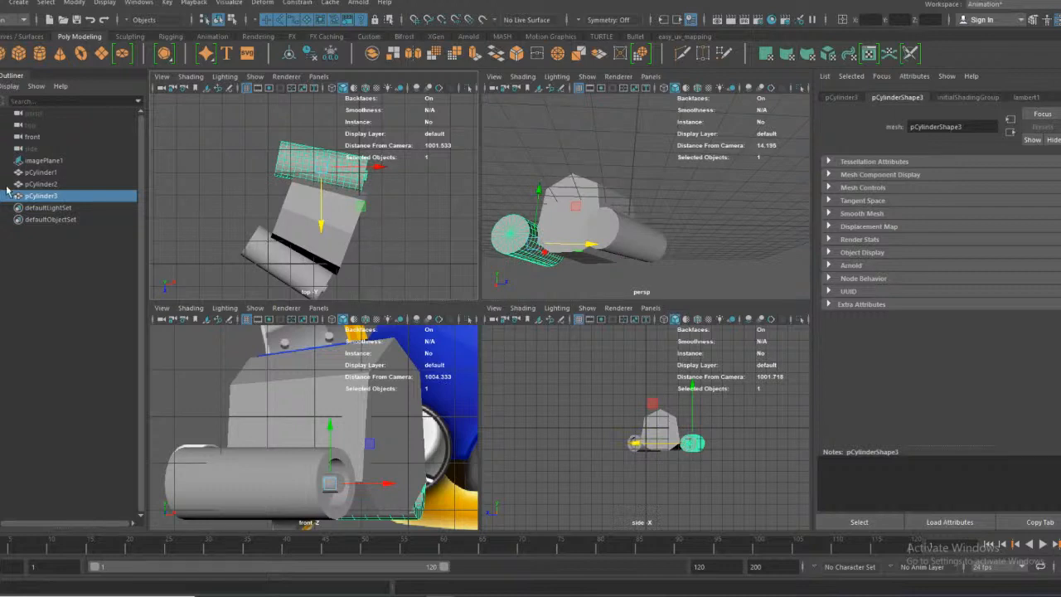
Rotate the duplicated engine cylinder slightly about the vertical axis in the top view and clear the selection
key(e)
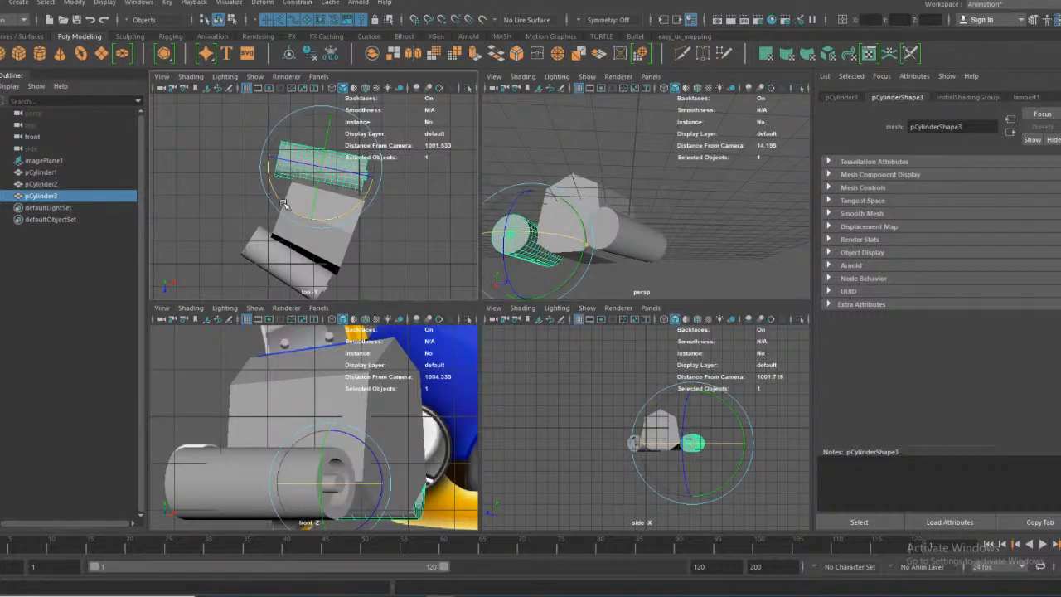
drag(283, 205, 275, 206)
click(409, 229)
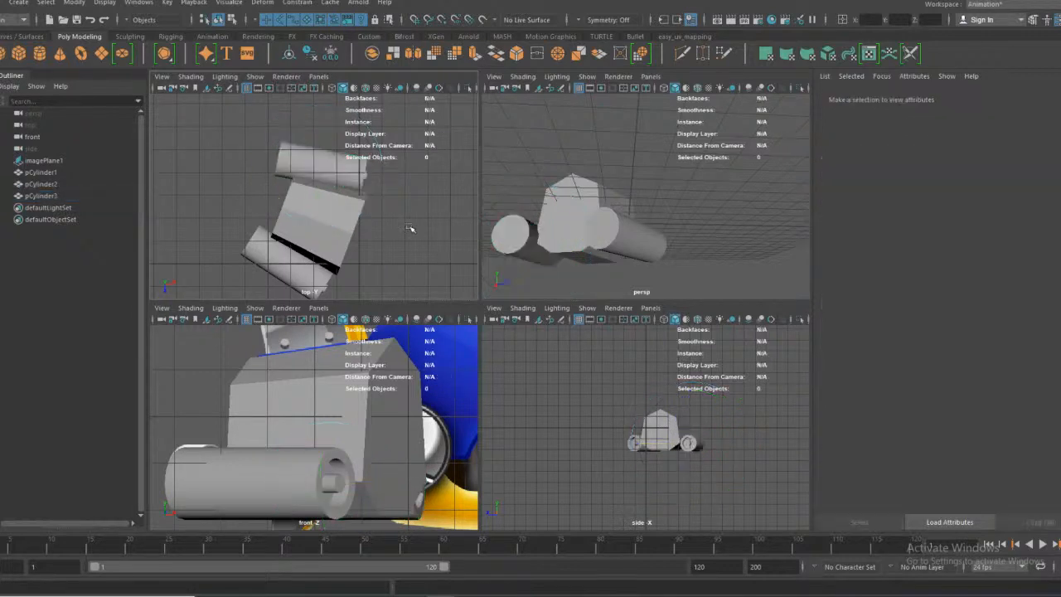
click(583, 264)
click(653, 271)
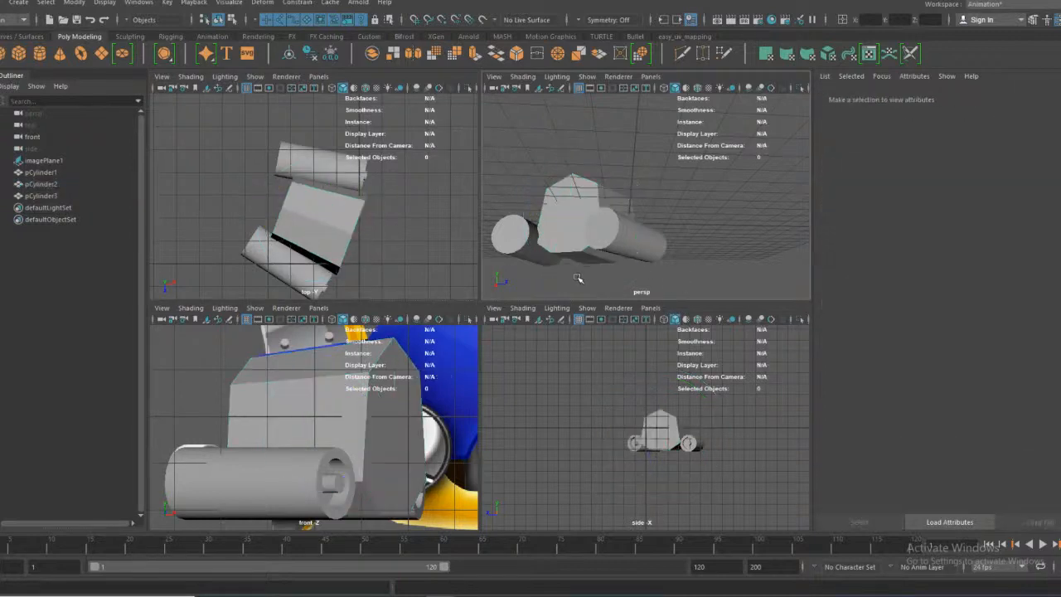
Create a polygon cube and move it back and up onto the body block's top, at the base of the reference fin
key(space)
key(space)
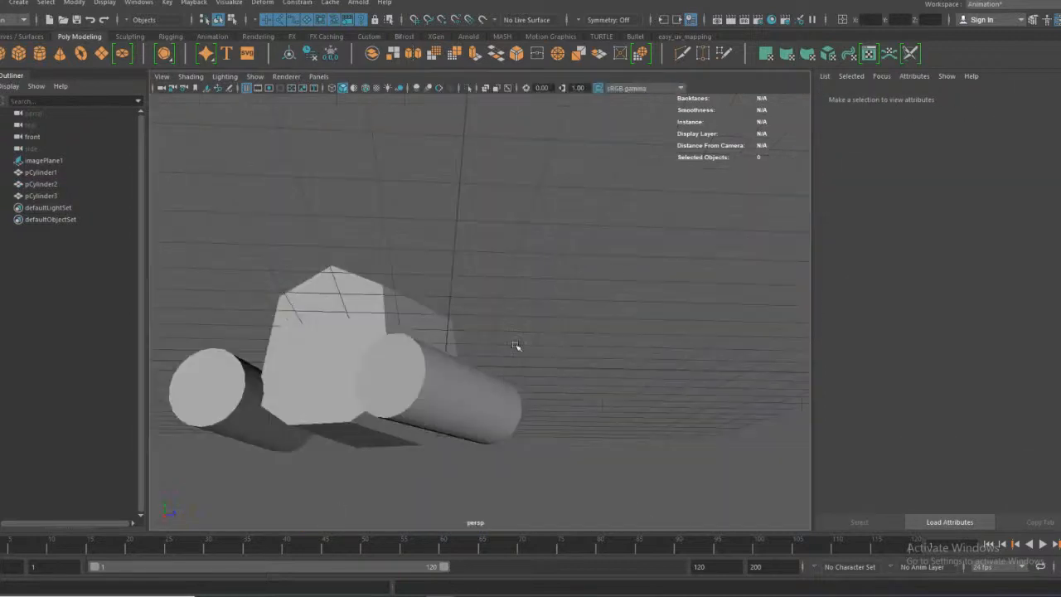
key(a)
scroll(352, 423, up, 10)
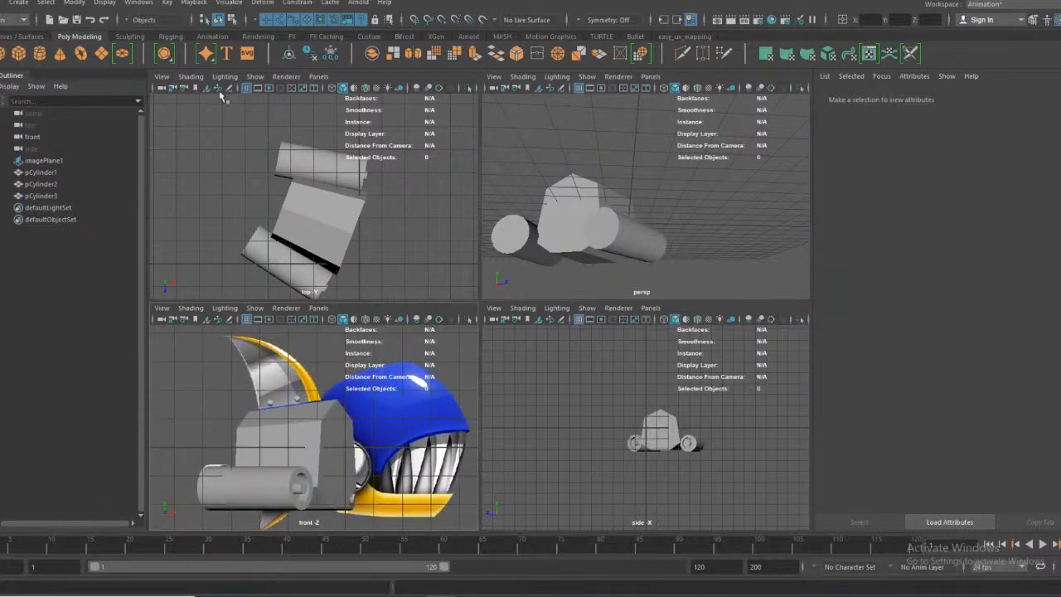
click(18, 53)
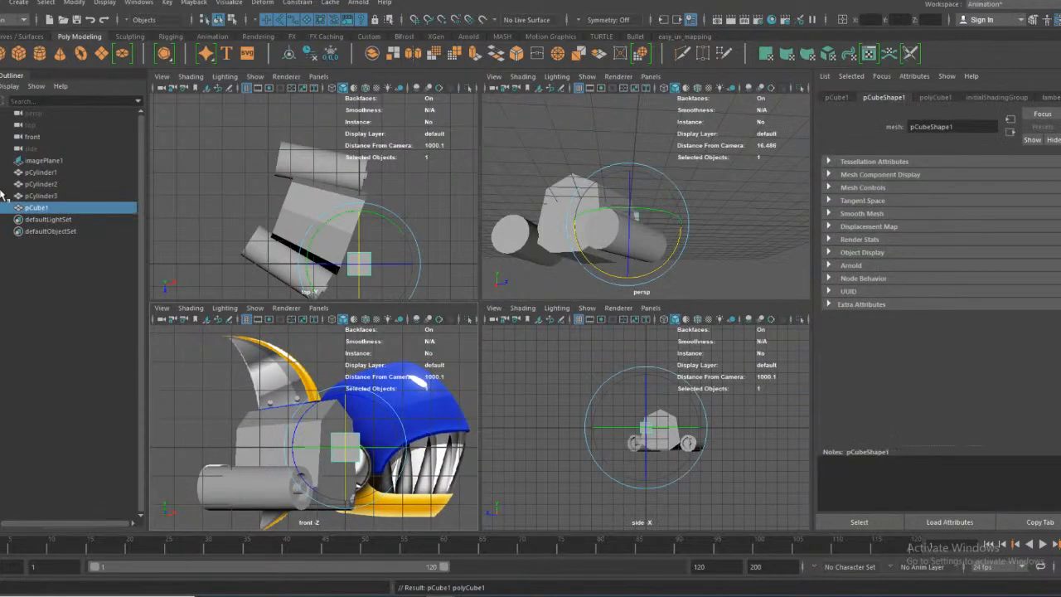
key(w)
drag(377, 446, 315, 447)
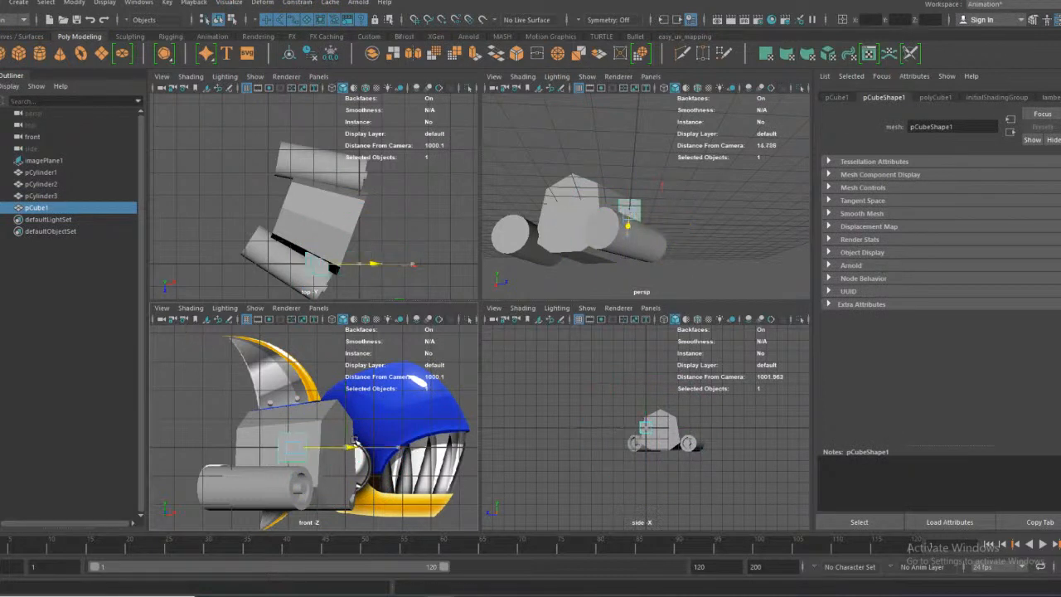
drag(280, 406, 282, 369)
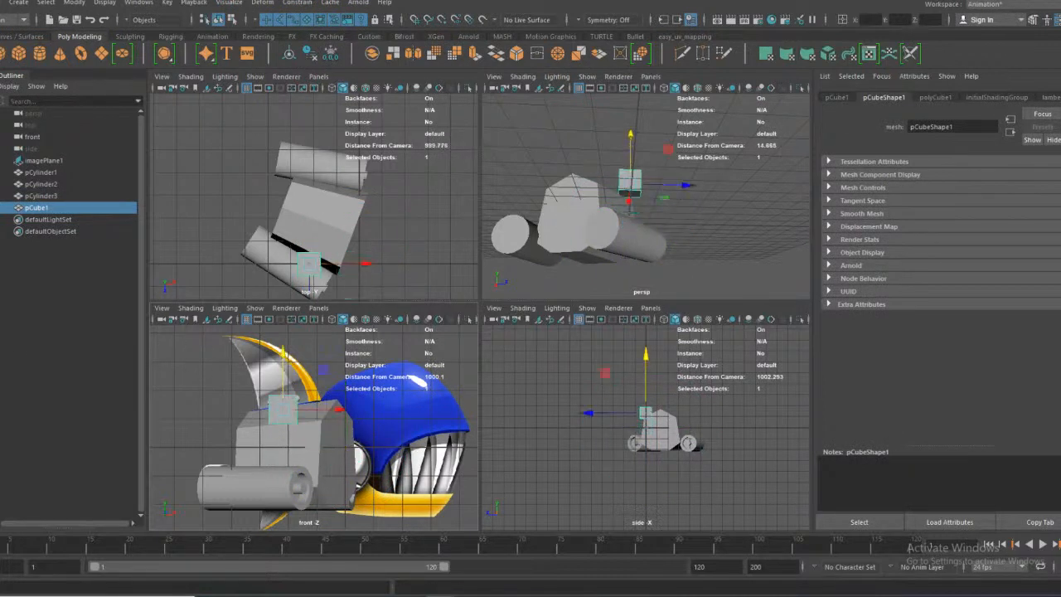
Stretch the cube to the fin base's length, flatten its height and thin its depth into a narrow slab
drag(331, 408, 407, 409)
drag(283, 356, 283, 377)
drag(332, 408, 337, 408)
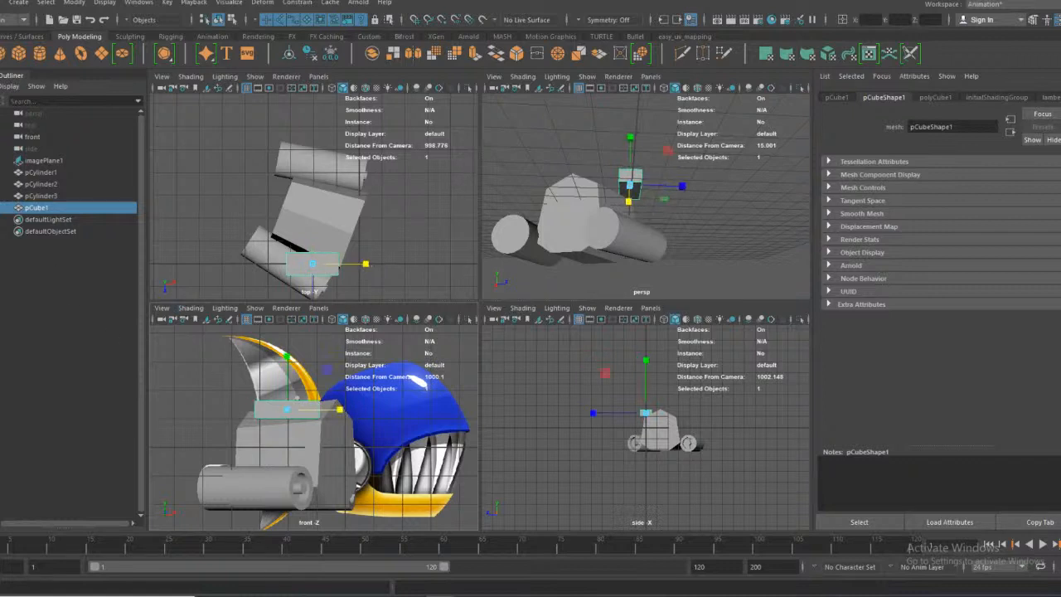
drag(340, 409, 345, 409)
key(space)
alt+drag(538, 313, 491, 370)
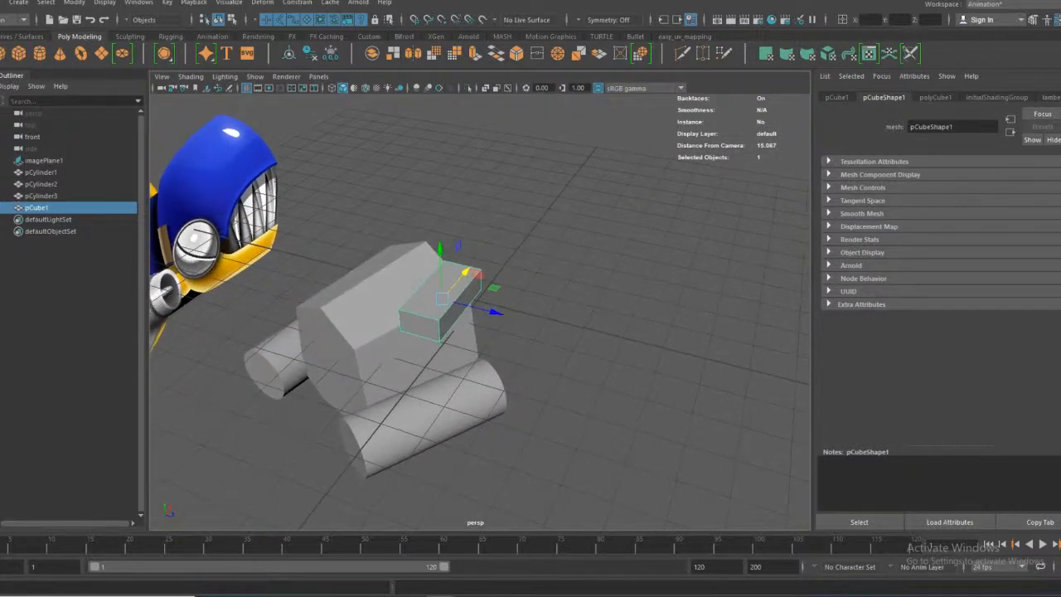
drag(489, 310, 456, 304)
key(space)
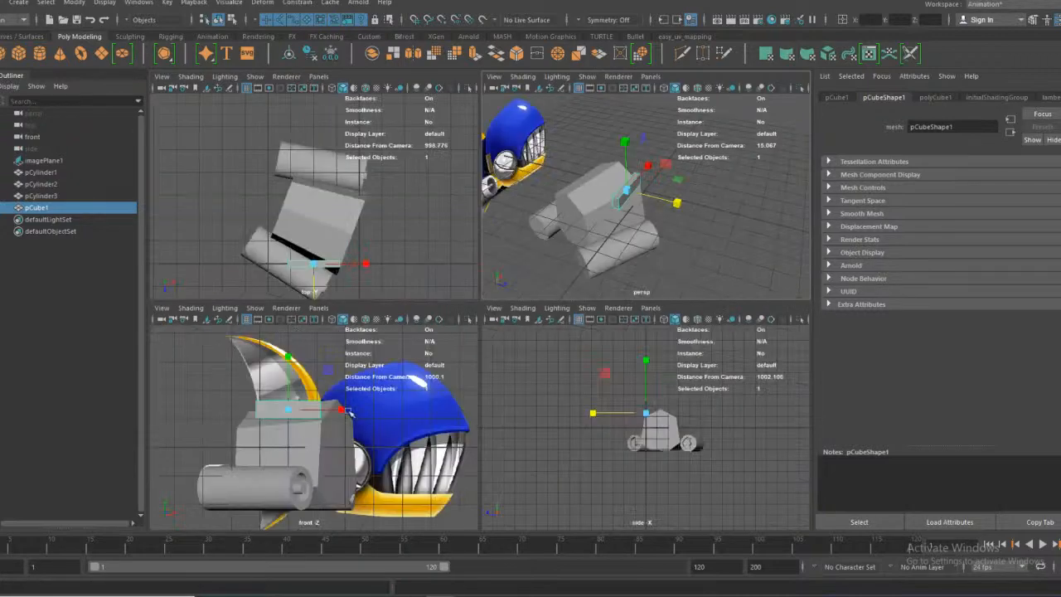
Select the slab's top face and raise it in the front view to form the lower section of the fin
key(space)
scroll(354, 384, up, 2)
alt+middle_drag(413, 275, 423, 405)
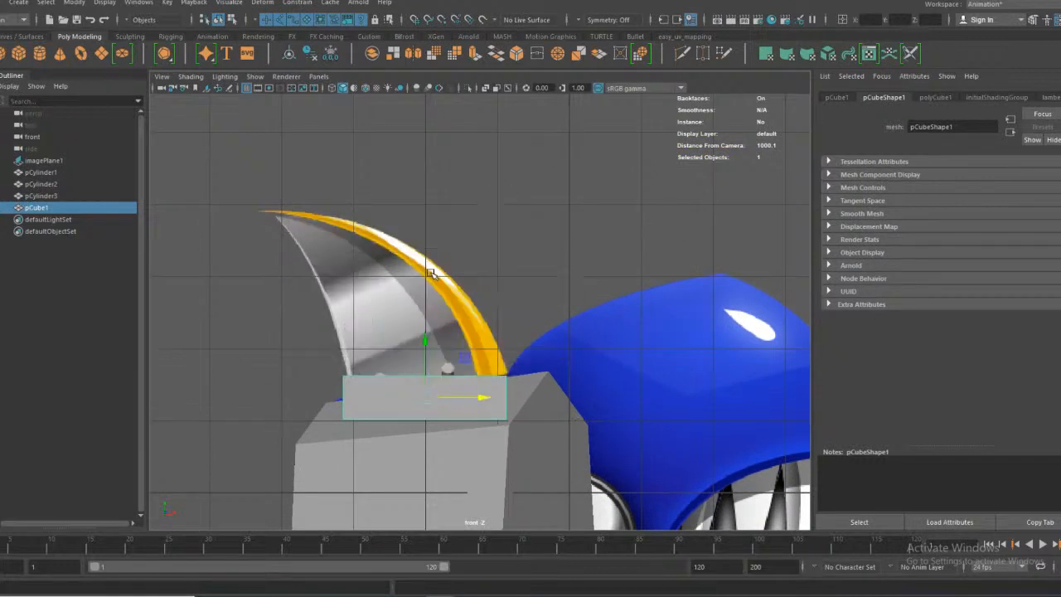
key(space)
right_drag(619, 188, 634, 172)
right_click(622, 184)
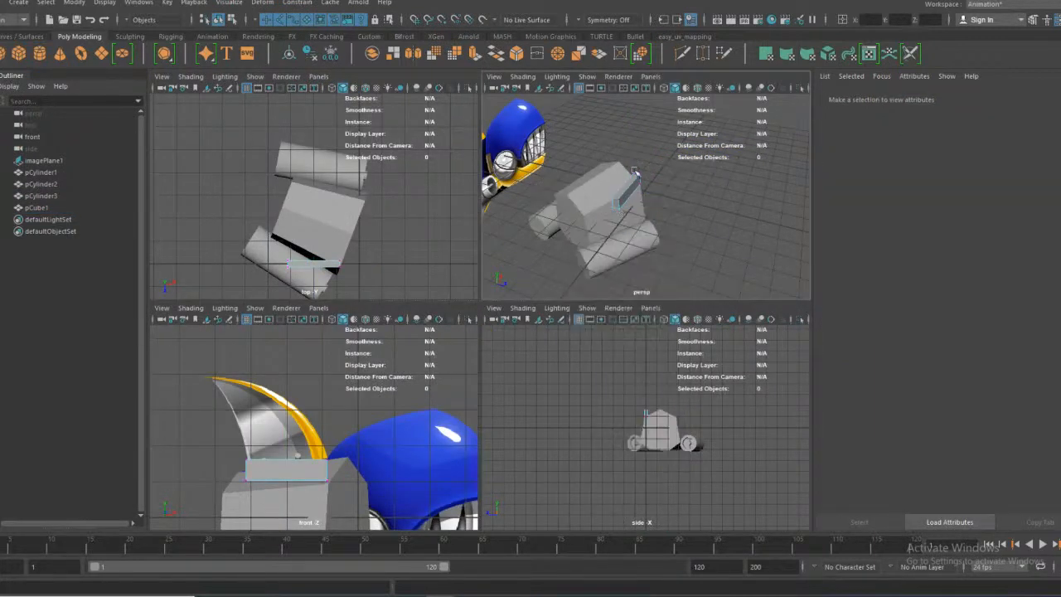
scroll(629, 186, up, 5)
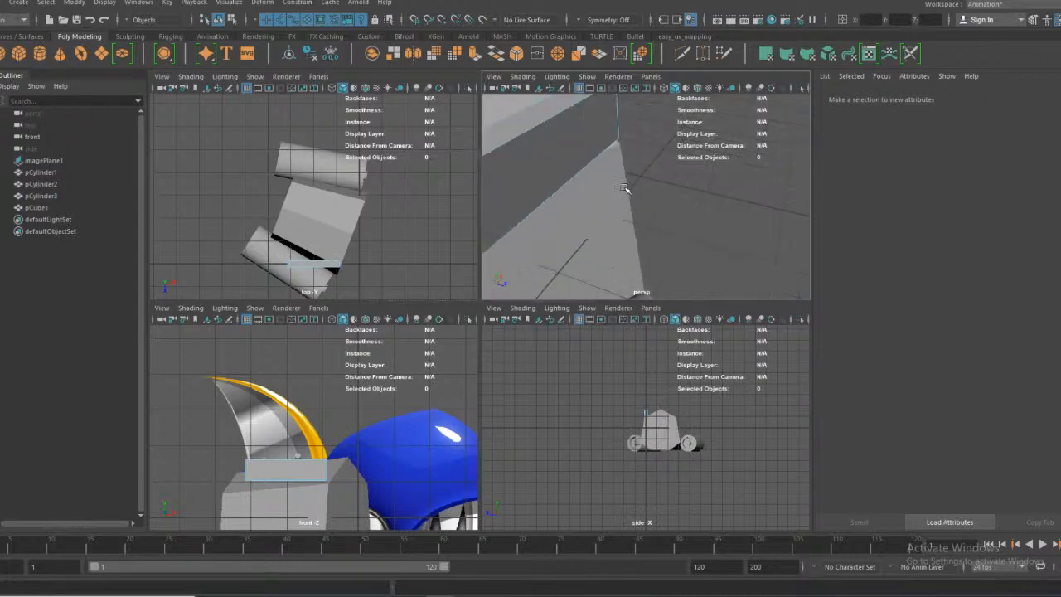
click(571, 174)
scroll(281, 424, up, 5)
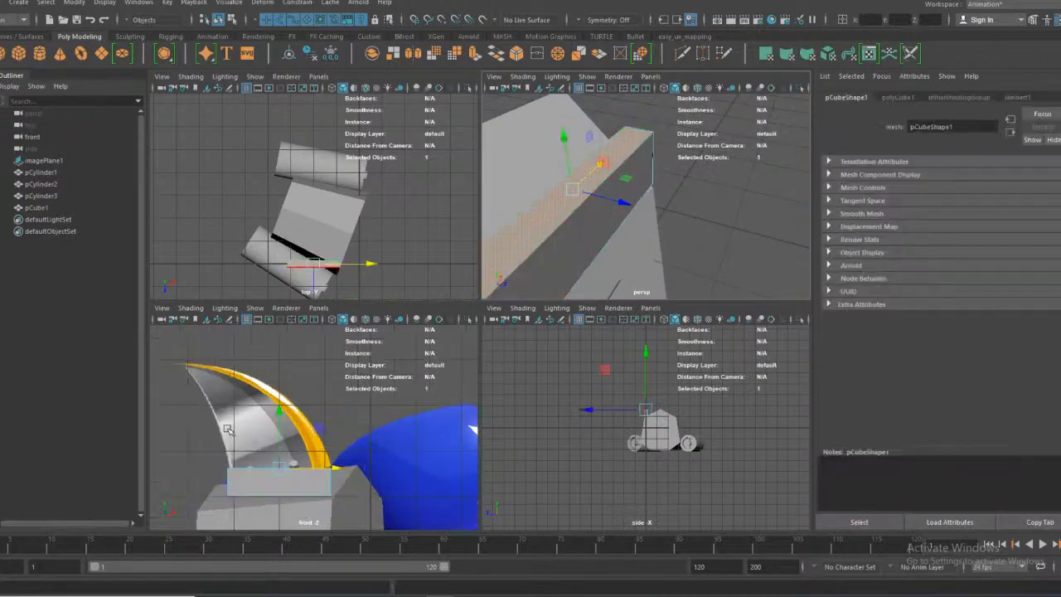
drag(267, 423, 267, 353)
mouse_move(322, 412)
mouse_down()
mouse_move(299, 409)
mouse_move(323, 411)
mouse_up()
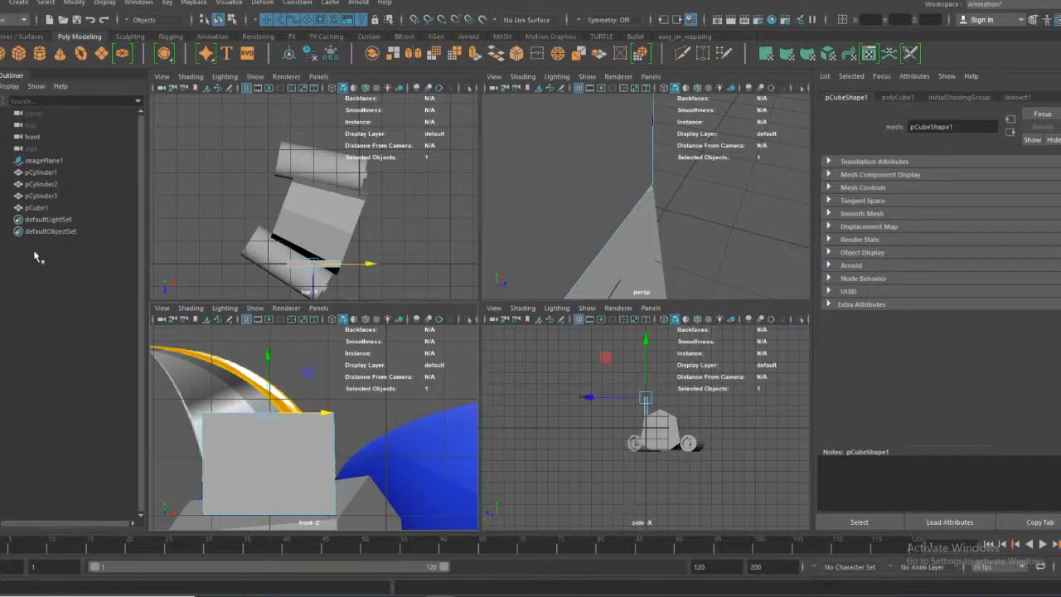
Narrow and tilt the fin's top face, then shift it back and down to follow the fin outline in the reference
key(r)
mouse_move(321, 413)
mouse_down()
mouse_move(307, 412)
mouse_move(320, 411)
mouse_up()
key(w)
key(e)
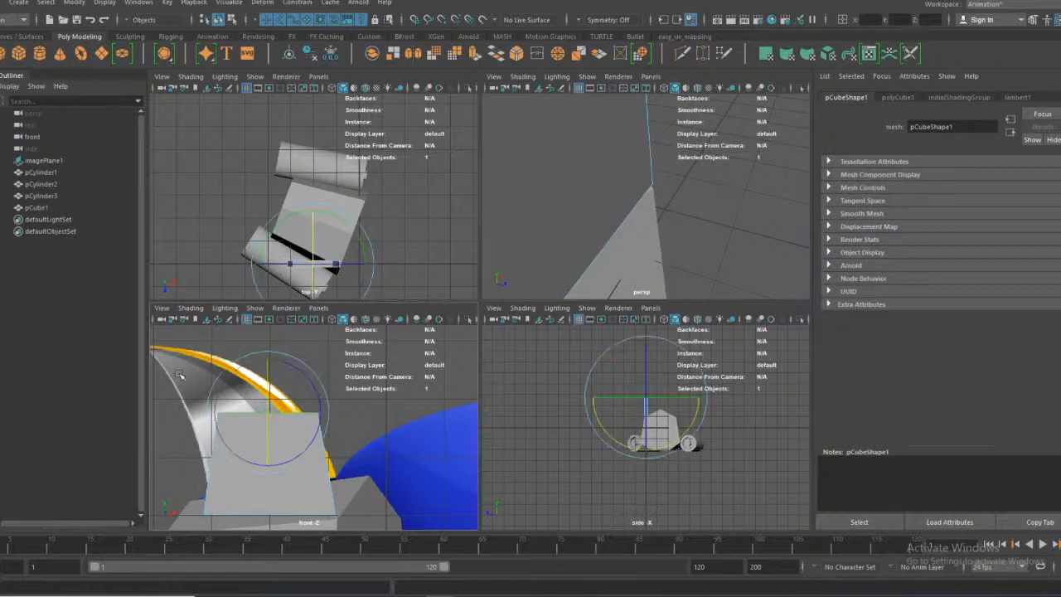
drag(313, 385, 297, 370)
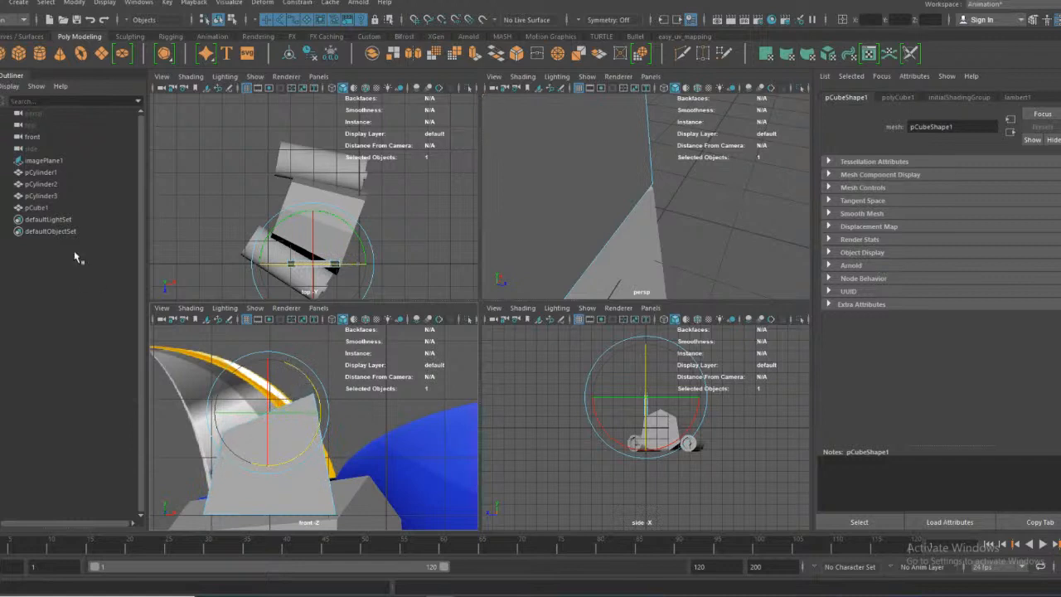
key(w)
drag(323, 413, 301, 413)
drag(245, 346, 244, 364)
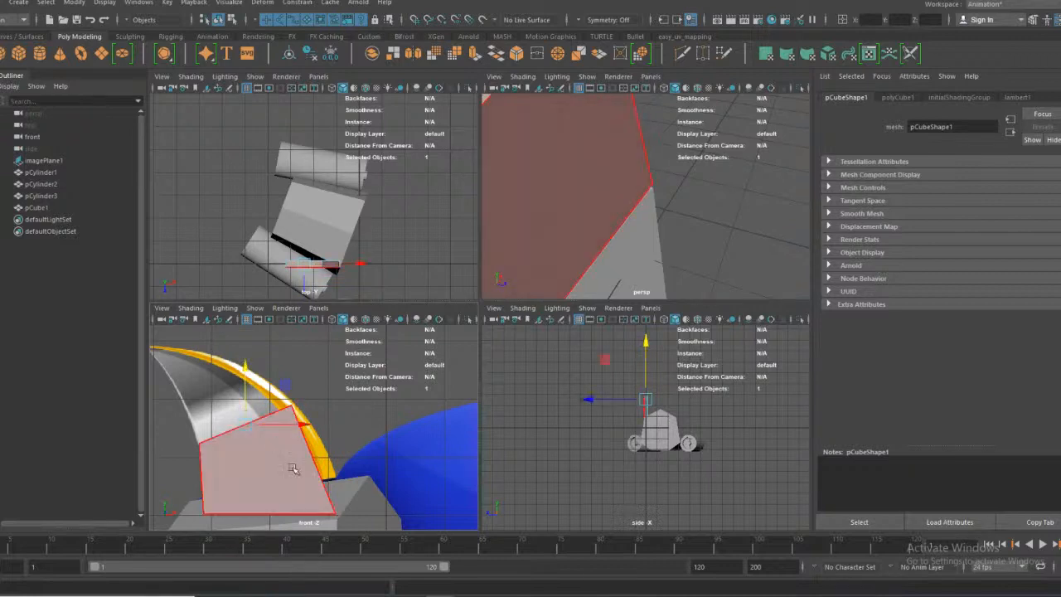
Select the fin's bottom face, raise it slightly and tilt it to match the slope of the body block's top
scroll(617, 226, down, 5)
alt+drag(619, 259, 579, 213)
click(615, 205)
drag(628, 158, 620, 157)
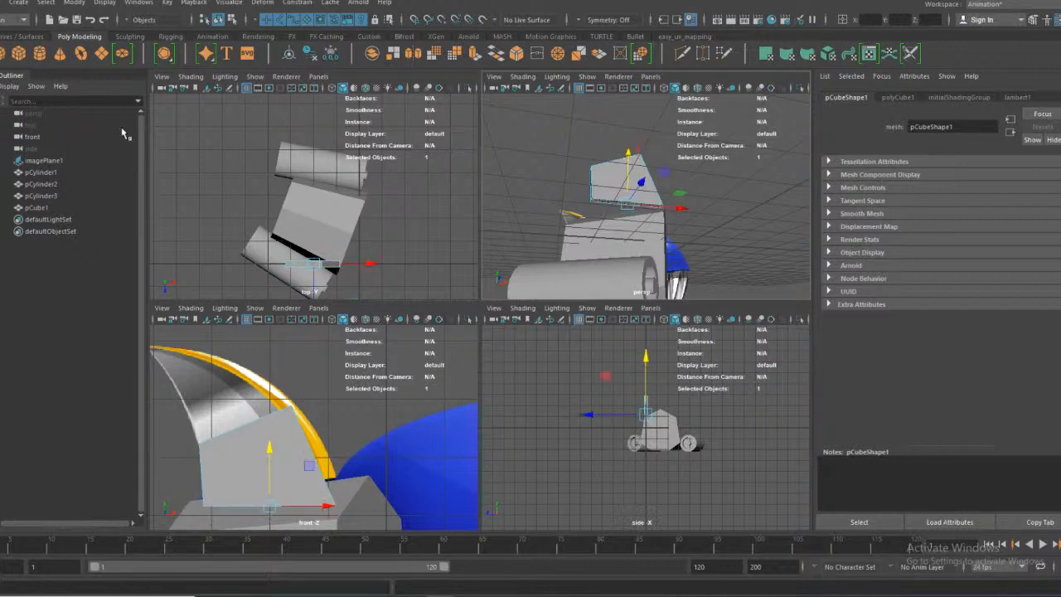
key(e)
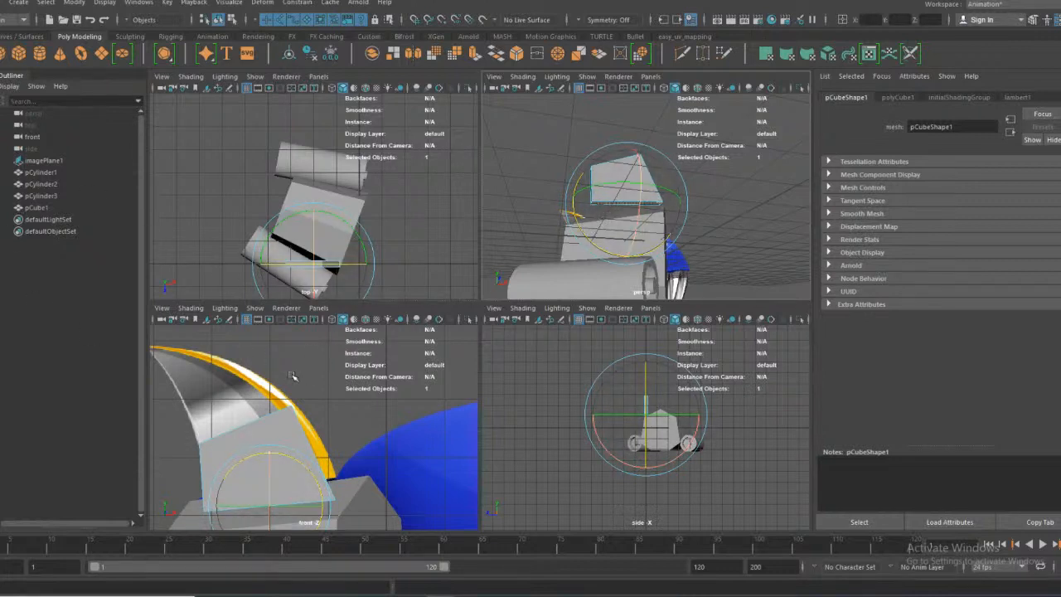
Select the fin's top face again and extrude it about 1.08 along the reference fin
alt+drag(558, 193, 567, 221)
click(532, 169)
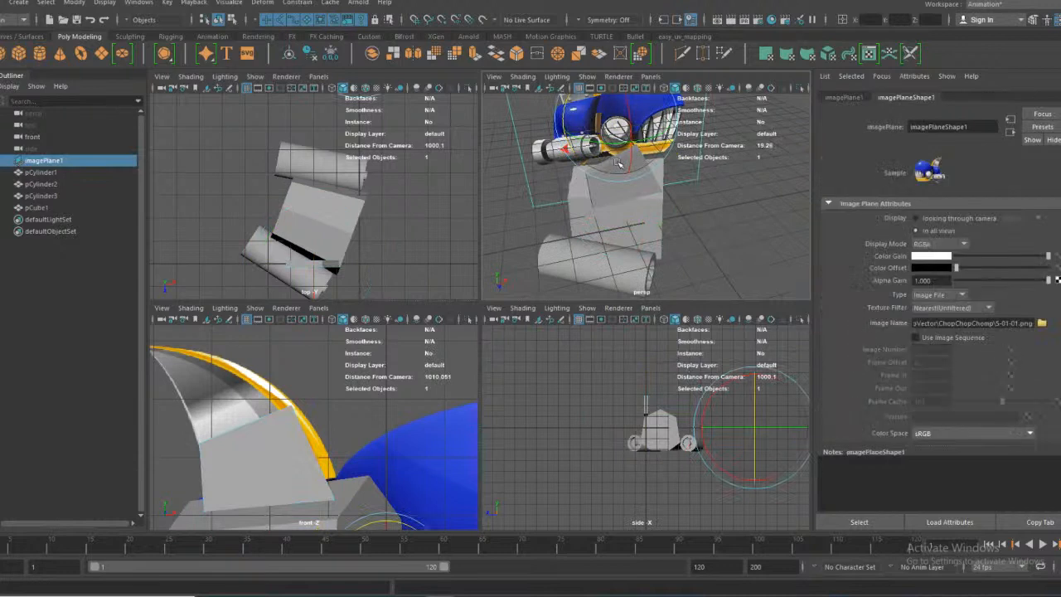
click(606, 204)
right_drag(606, 197, 572, 197)
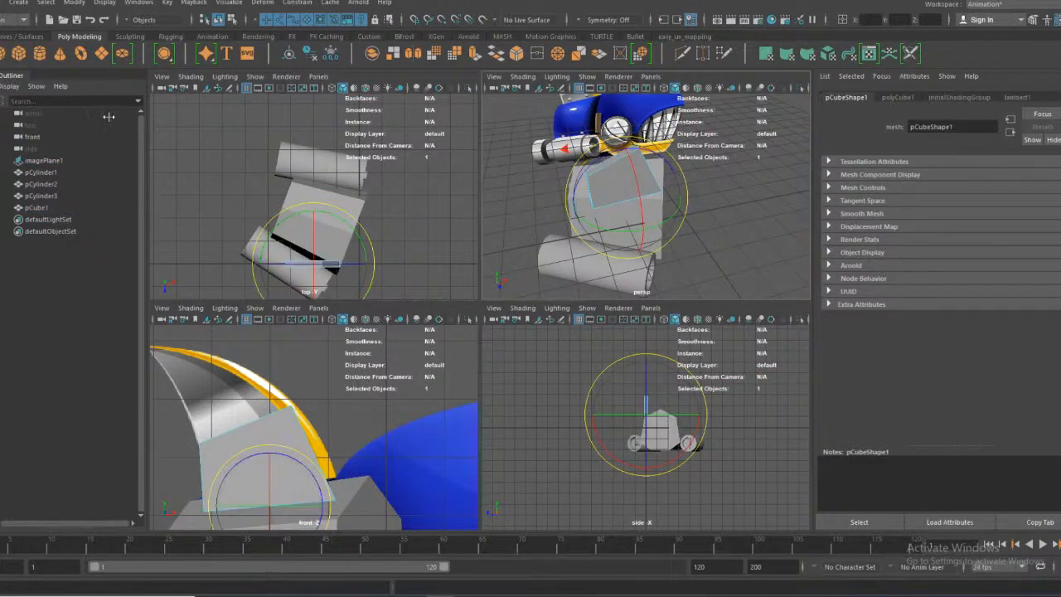
key(w)
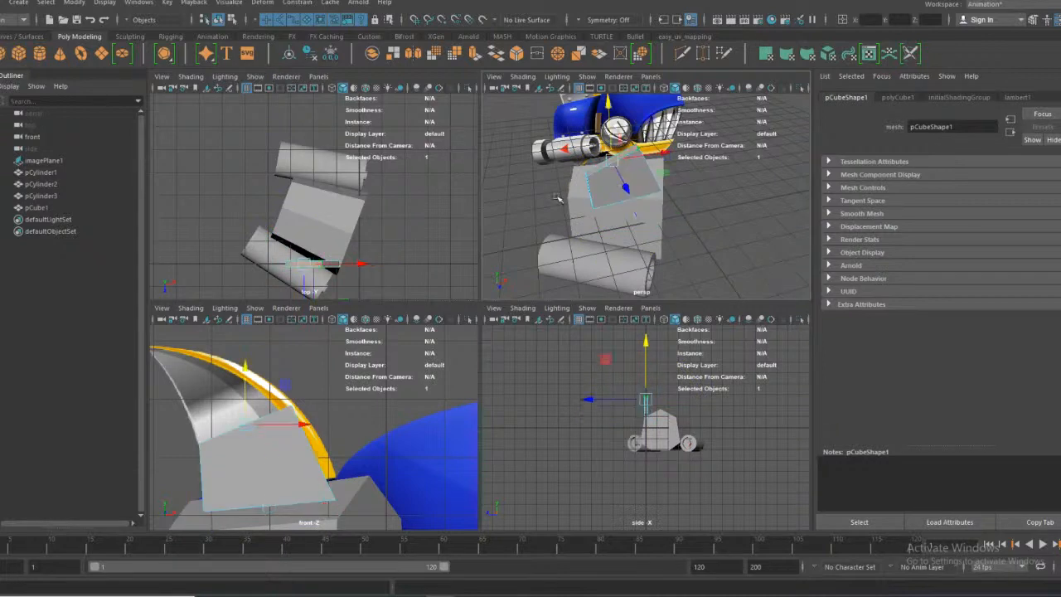
click(475, 54)
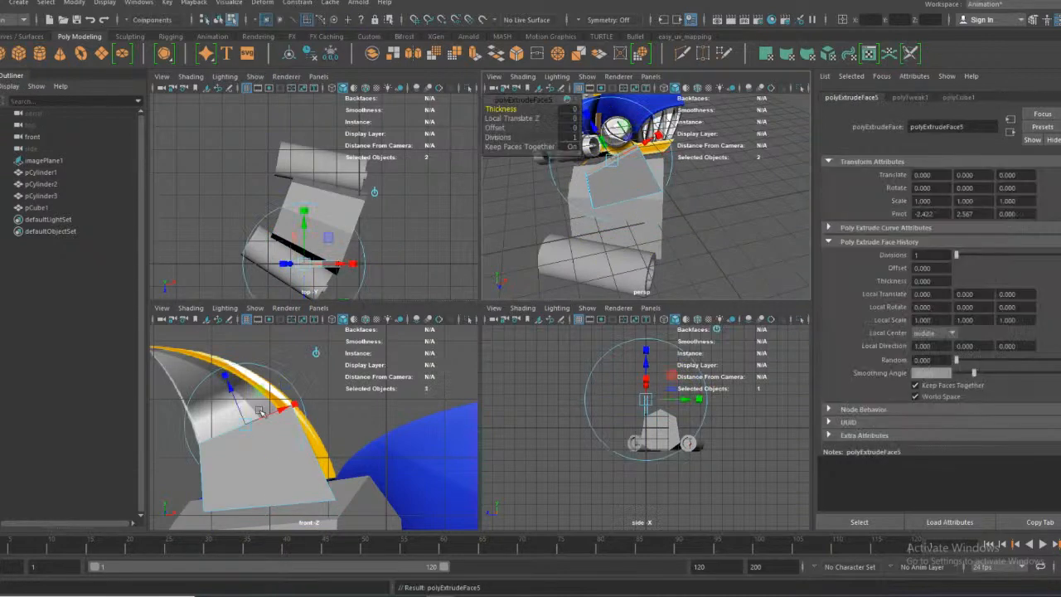
drag(232, 387, 108, 303)
Narrow and rotate the extruded face, then shift it down and back to fit the fin's curve
key(w)
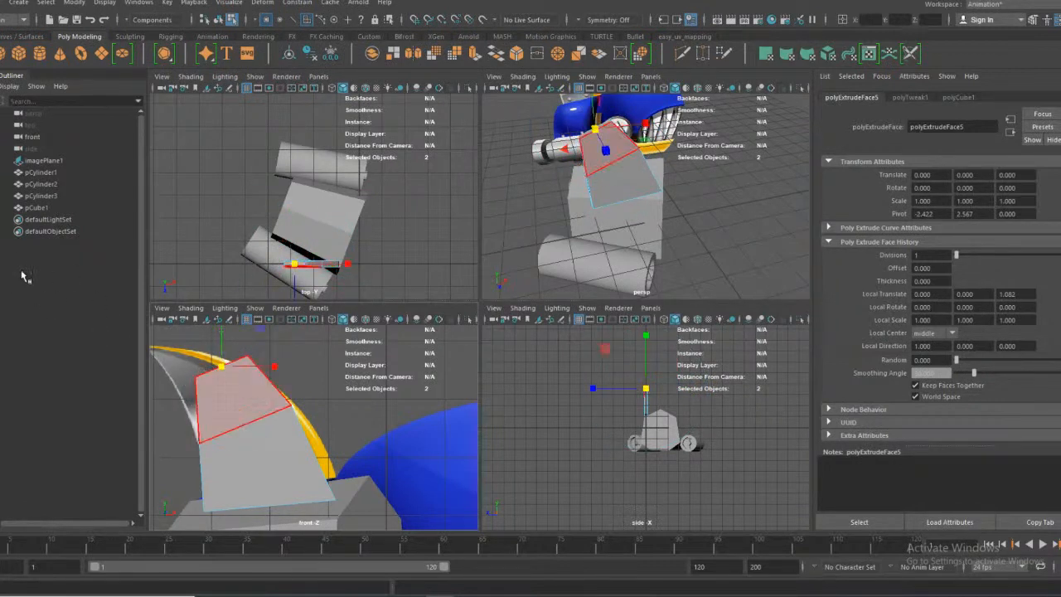
key(e)
drag(198, 424, 226, 415)
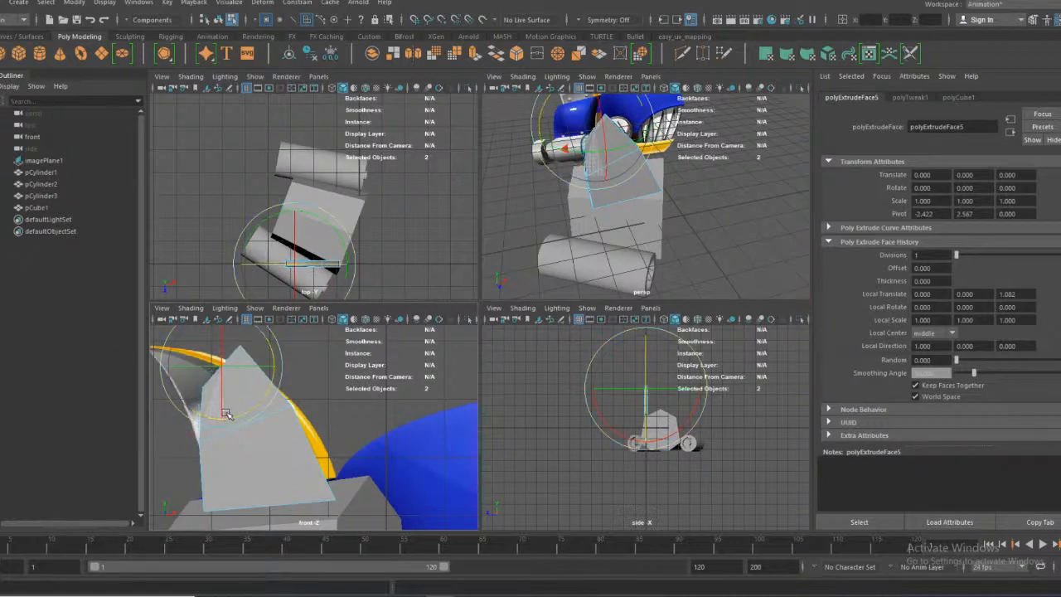
key(w)
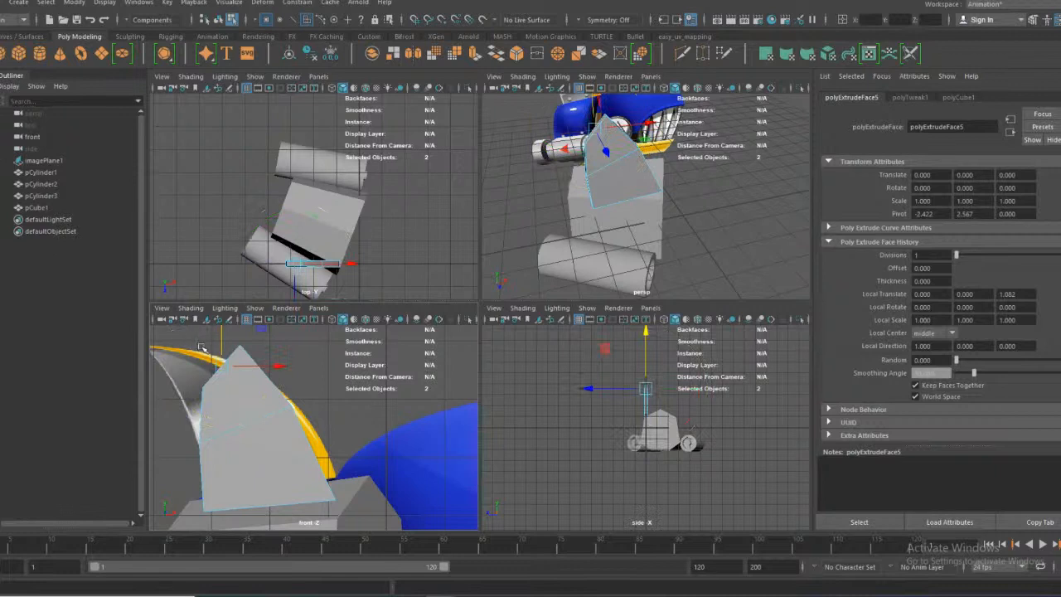
drag(220, 341, 220, 358)
drag(278, 382, 194, 377)
Extrude the fin's end face about 1.04 toward the tip and scale it down to a narrow end
alt+drag(247, 426, 282, 428)
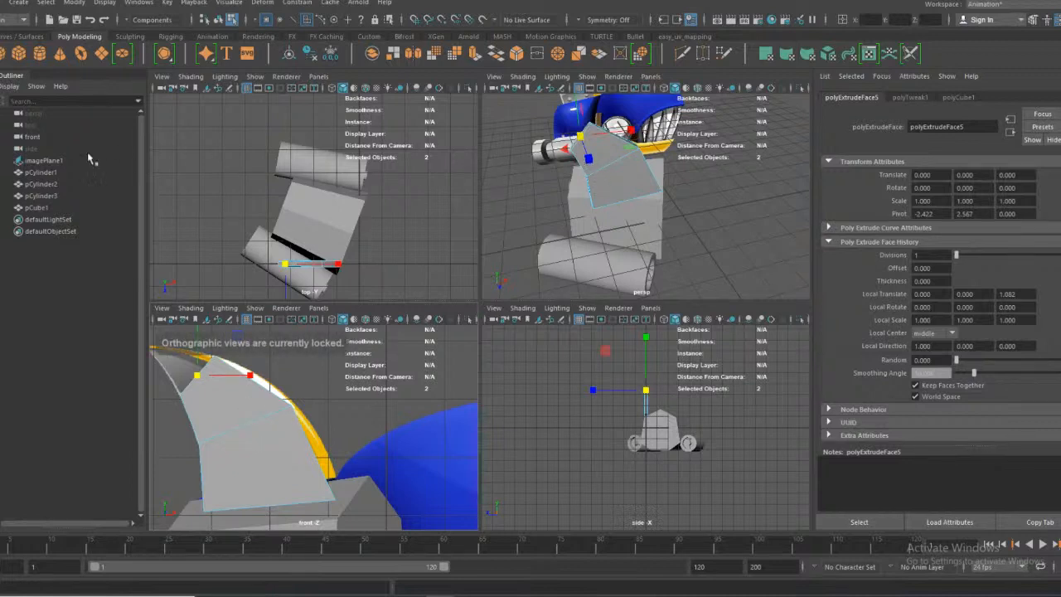
alt+middle_drag(343, 428, 457, 432)
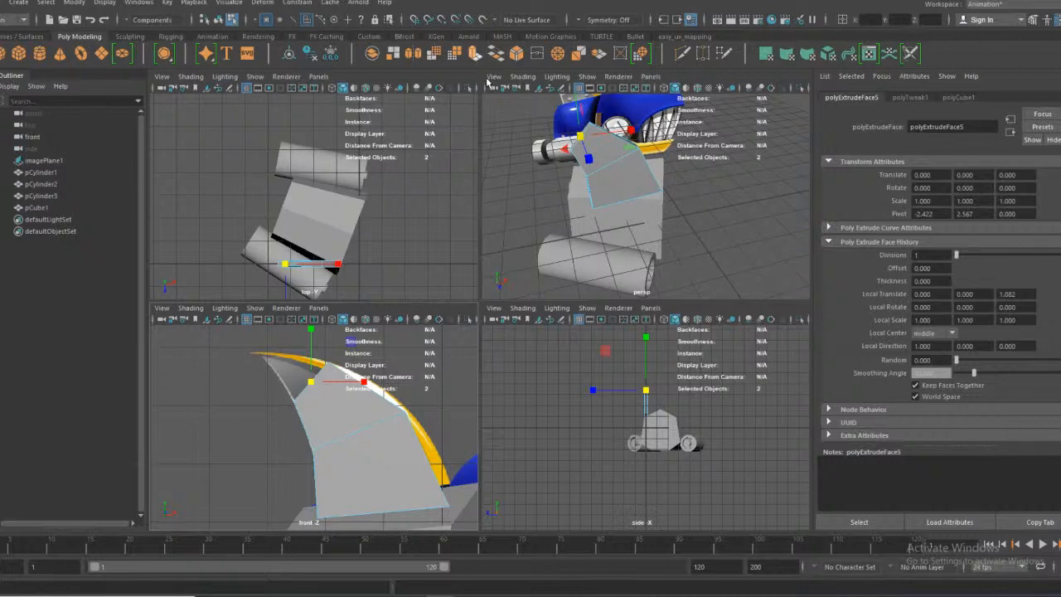
key(ctrl+e)
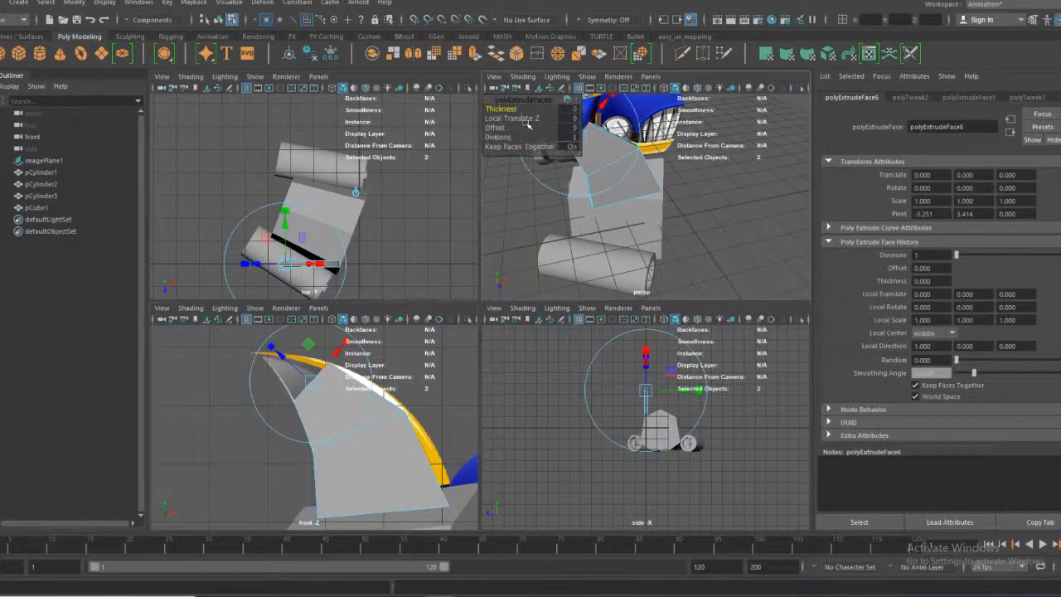
alt+drag(537, 206, 4, 207)
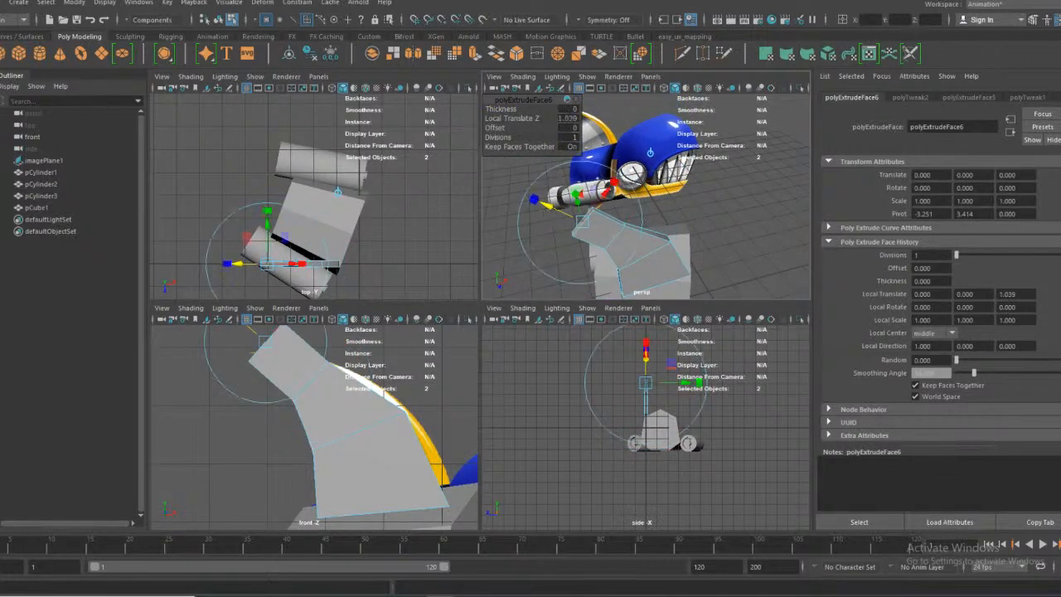
key(w)
alt+middle_drag(313, 382, 350, 426)
drag(307, 399, 293, 405)
key(w)
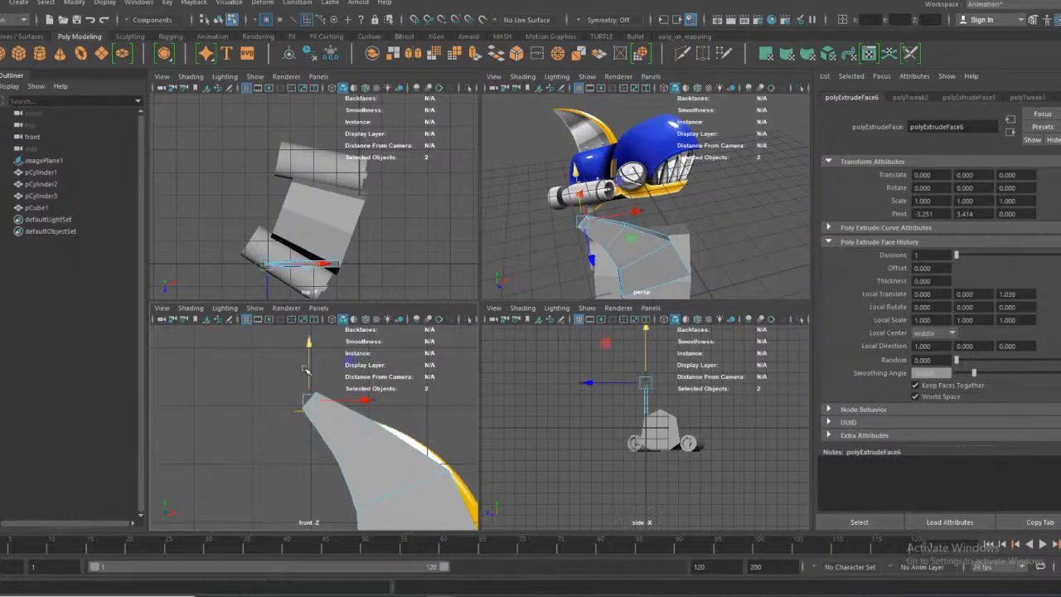
Rotate and shrink the tip face, then move it back and down onto the point of the reference fin
key(e)
drag(290, 452, 313, 456)
key(w)
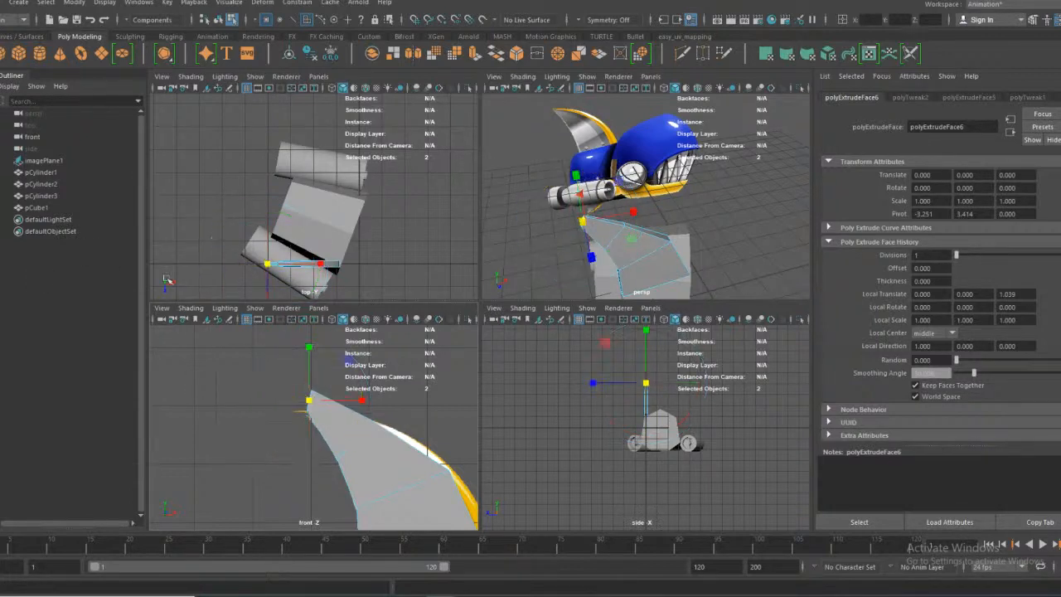
drag(295, 377, 293, 384)
key(w)
drag(308, 350, 309, 364)
click(352, 414)
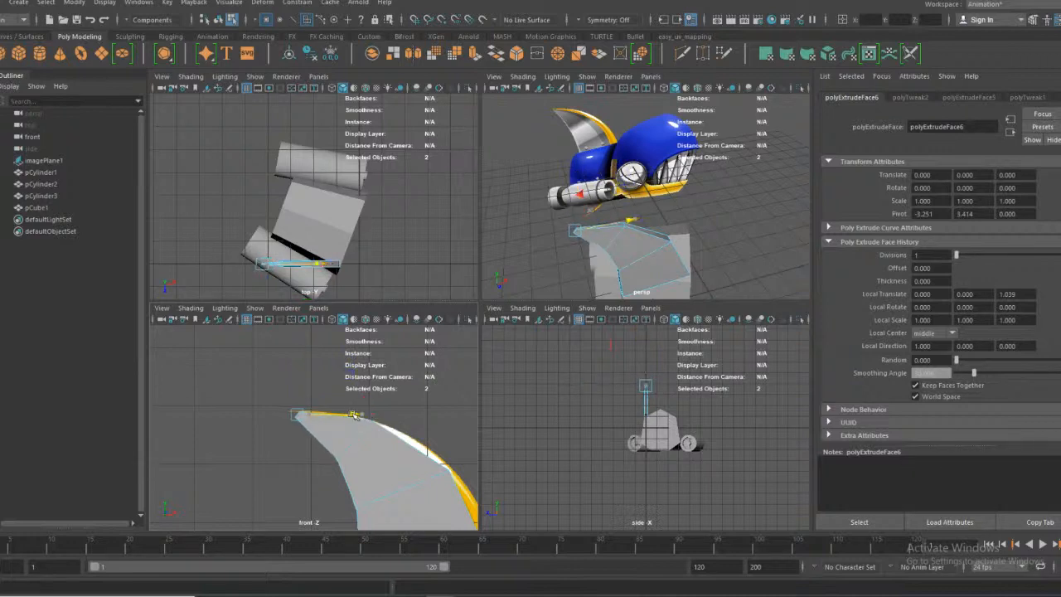
key(w)
key(r)
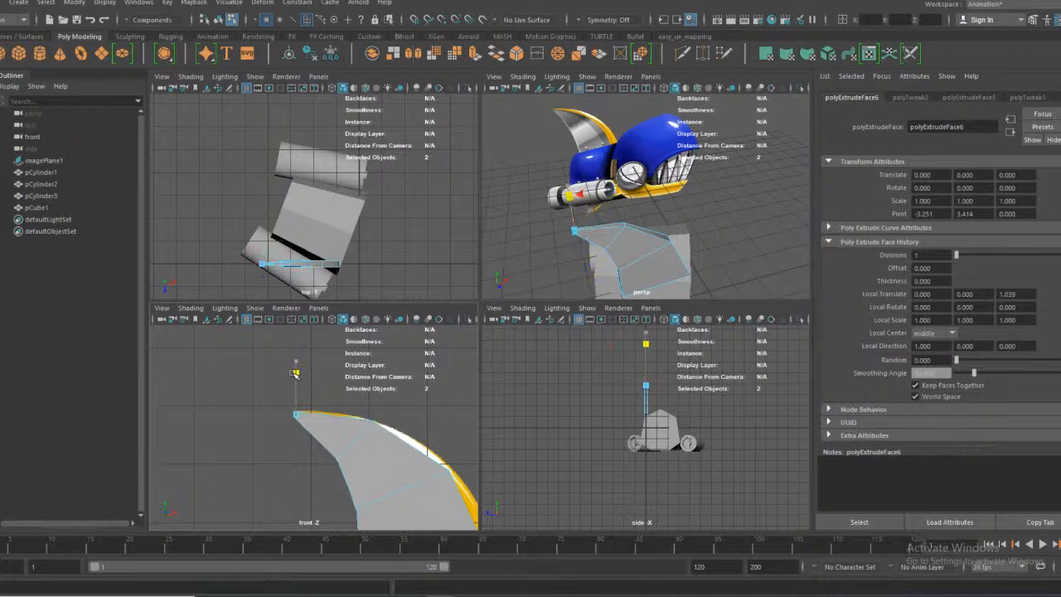
drag(296, 362, 293, 354)
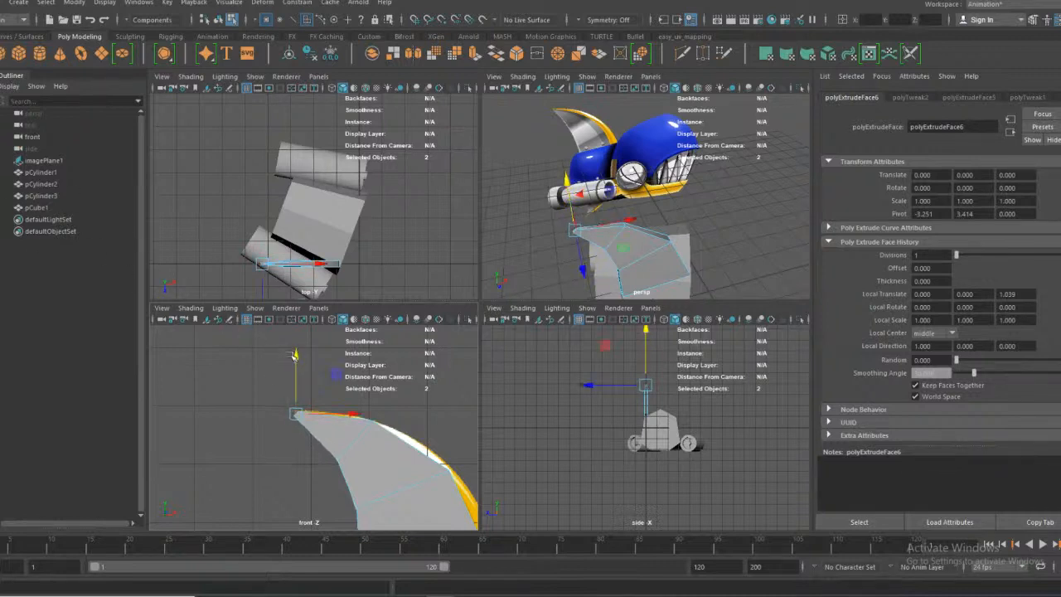
key(space)
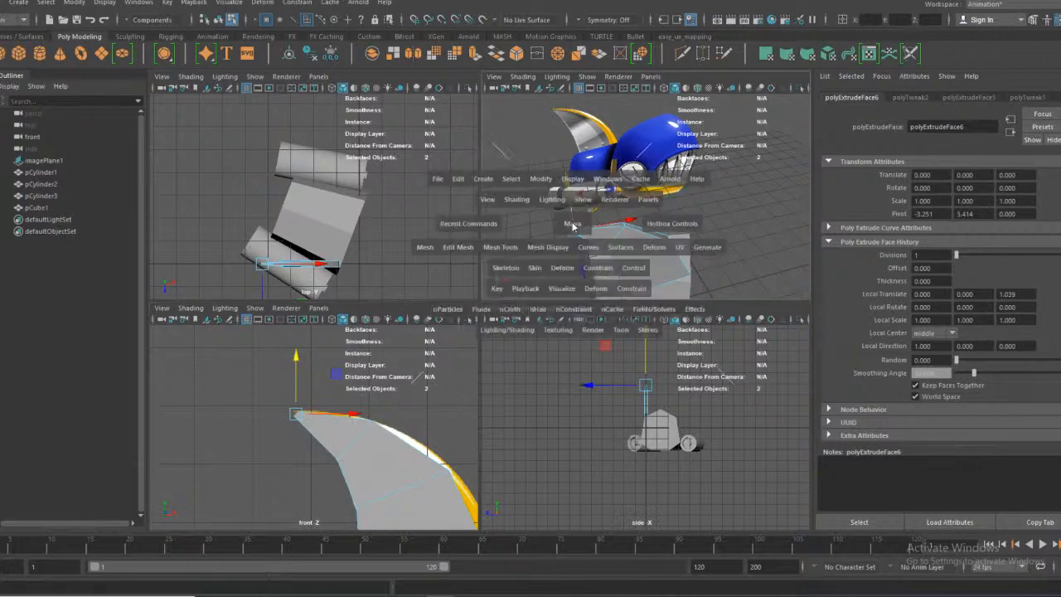
Return the tail fin to object mode and move it sideways onto the middle of the rear body block
alt+drag(592, 240, 605, 308)
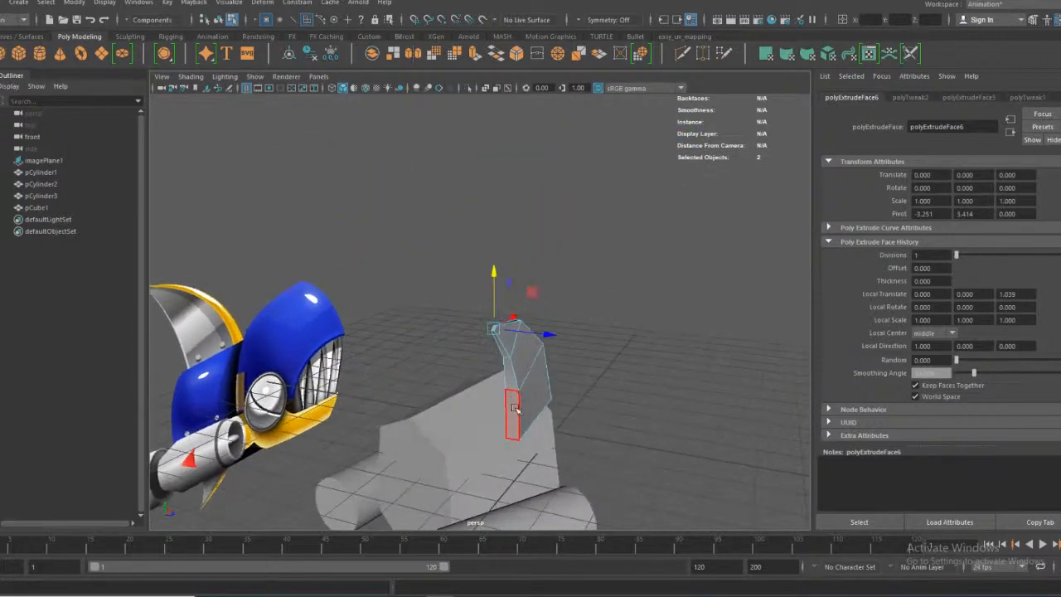
key(F8)
shift+click(498, 341)
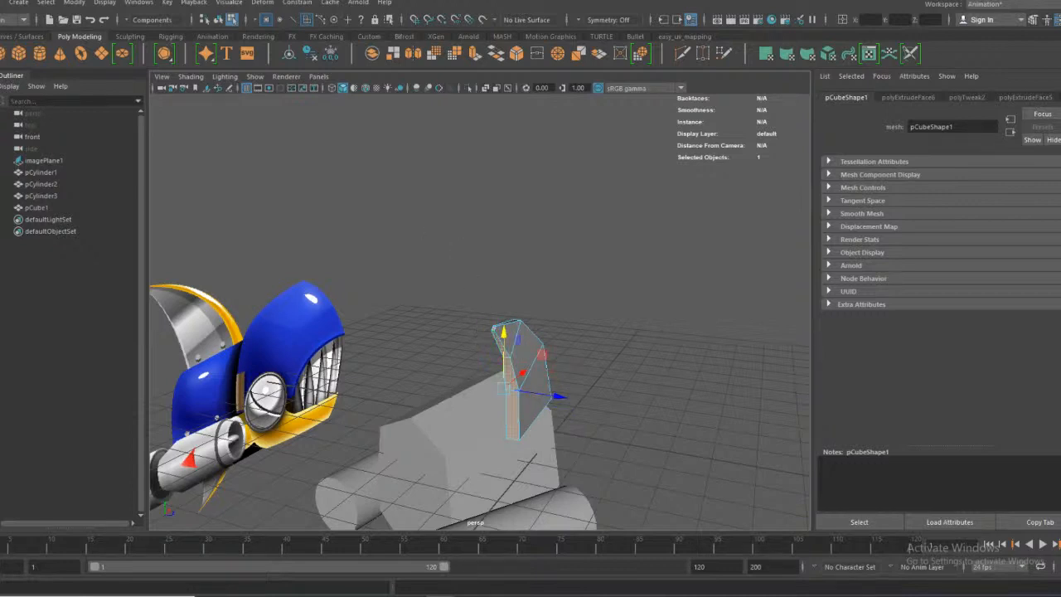
alt+drag(558, 398, 389, 396)
right_drag(311, 277, 365, 259)
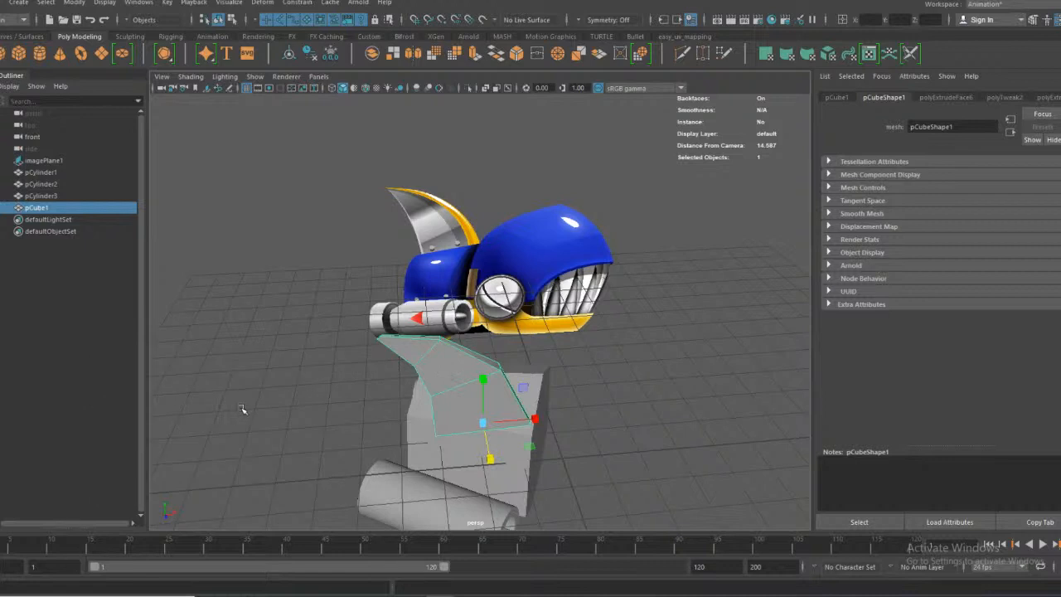
key(space)
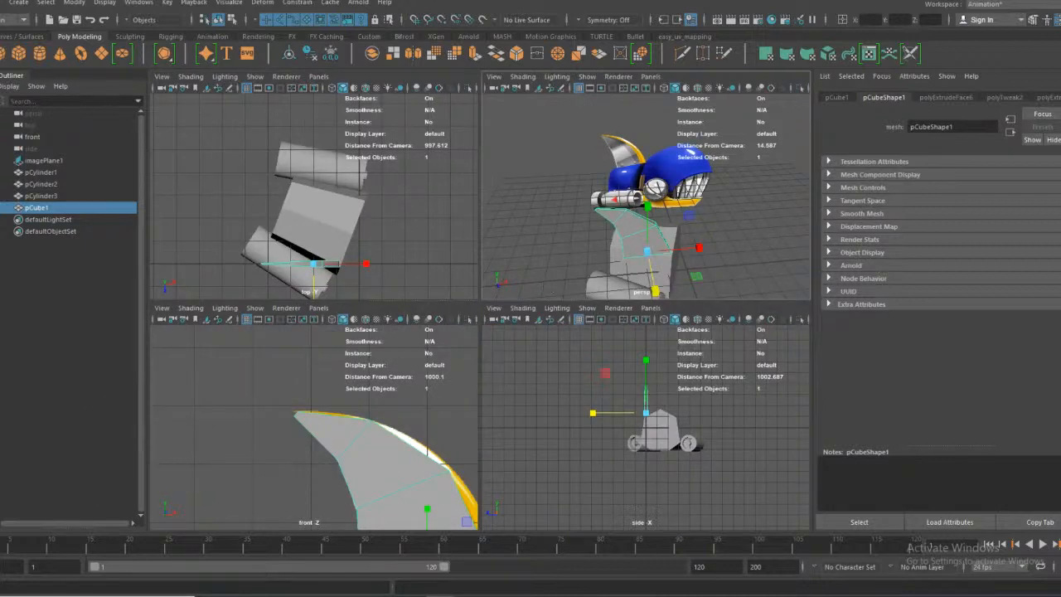
key(w)
alt+drag(578, 213, 571, 260)
drag(616, 285, 629, 263)
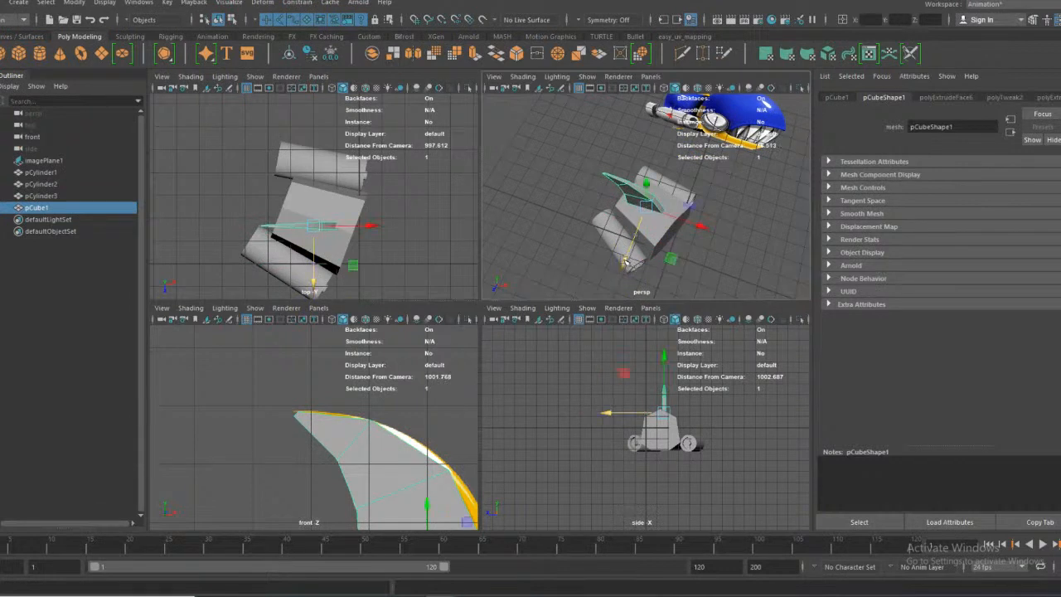
Rotate the tail fin about its vertical axis to line it up with the angled body block
key(f)
key(e)
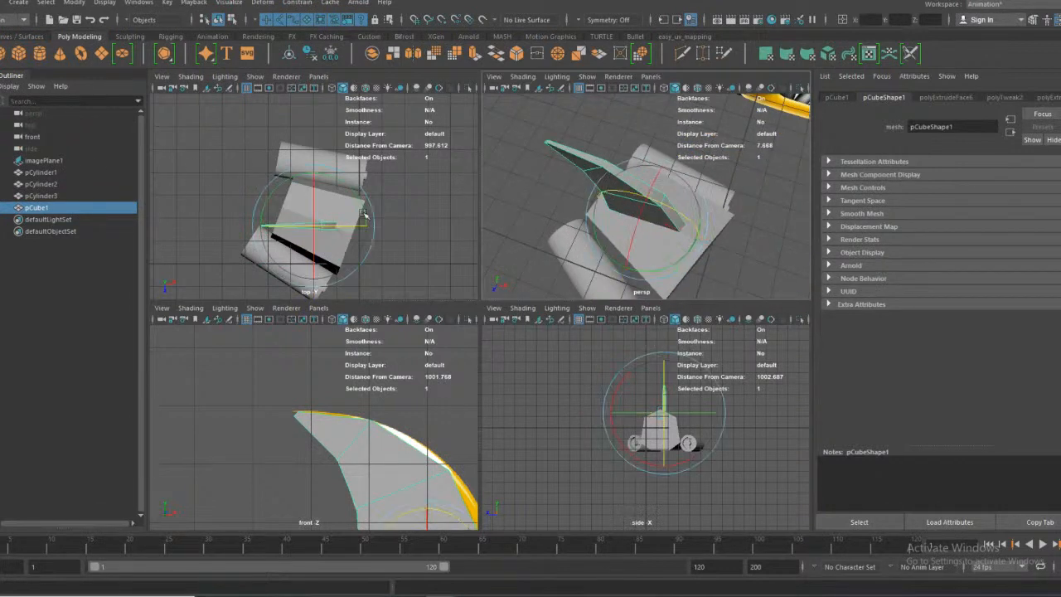
drag(613, 265, 586, 255)
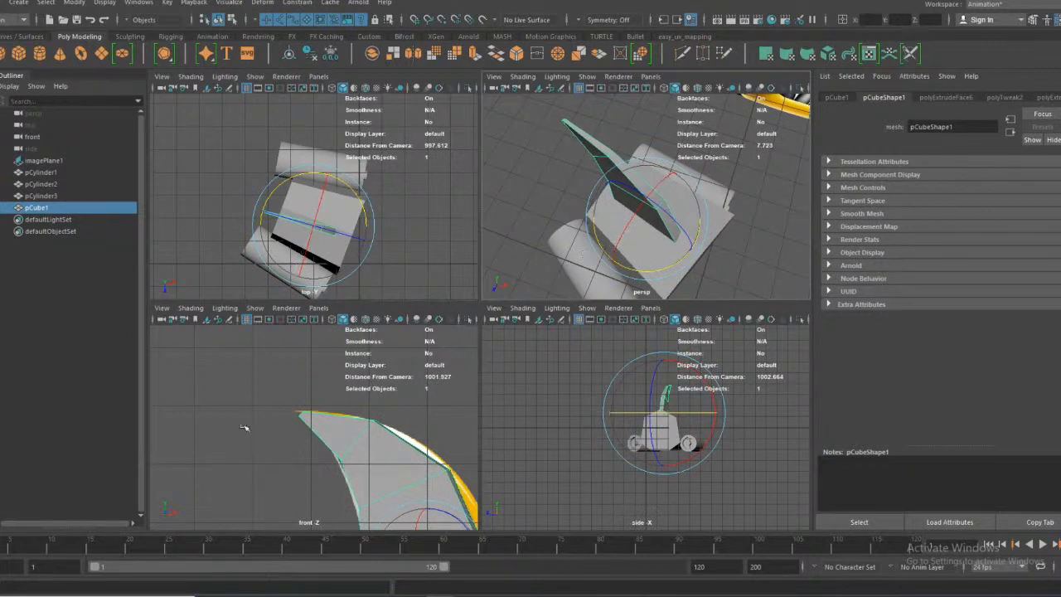
scroll(419, 430, down, 5)
alt+middle_drag(419, 418, 424, 397)
scroll(392, 431, up, 1)
scroll(393, 430, up, 2)
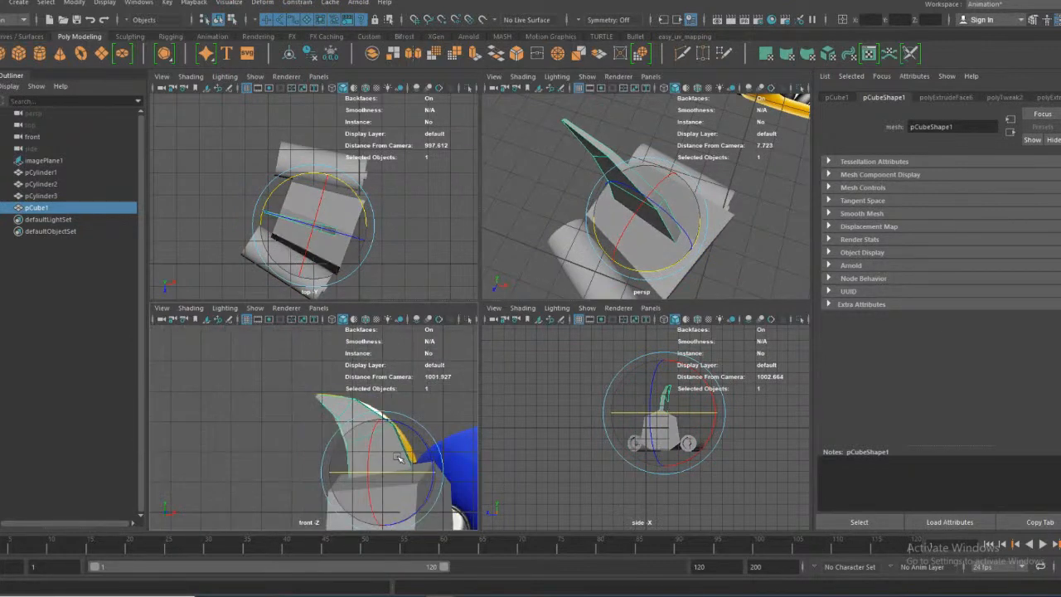
Fine-tune the tail fin's rotation and nudge it sideways and forward so it sits centred on the body's top
key(w)
drag(631, 263, 628, 268)
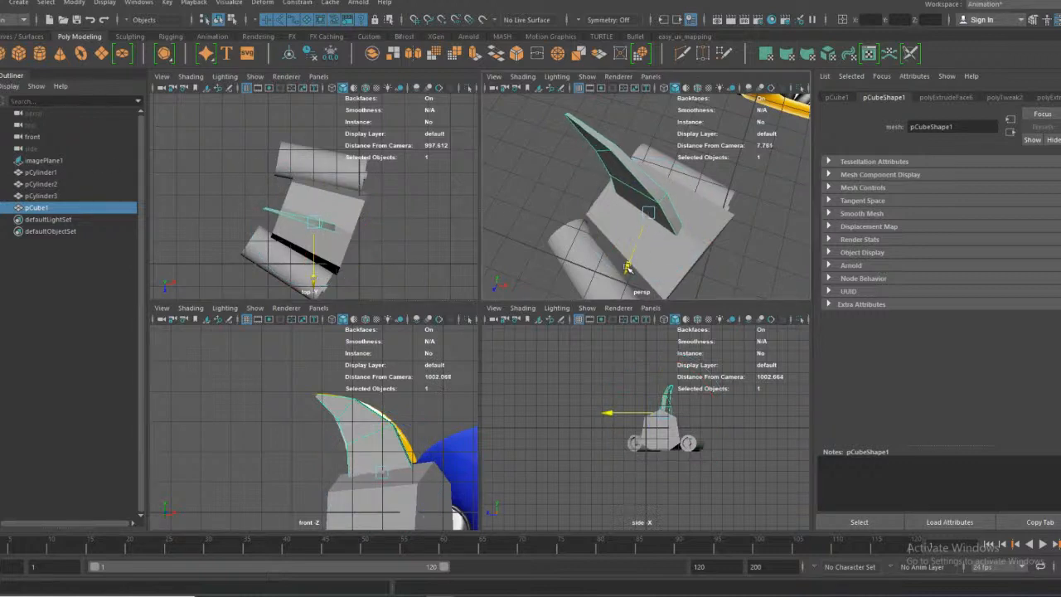
key(e)
drag(631, 264, 627, 268)
key(w)
drag(435, 470, 441, 473)
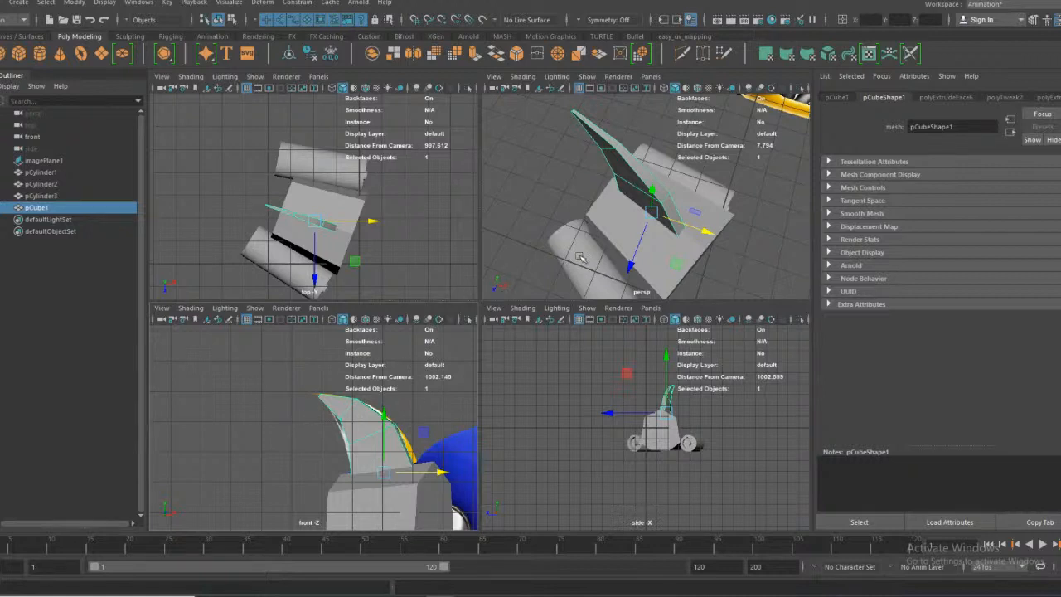
Duplicate the tail fin, placing the copy at the body block's underside and flipping it to point downward
click(622, 160)
alt+drag(604, 220, 641, 228)
alt+drag(725, 156, 614, 271)
key(ctrl+d)
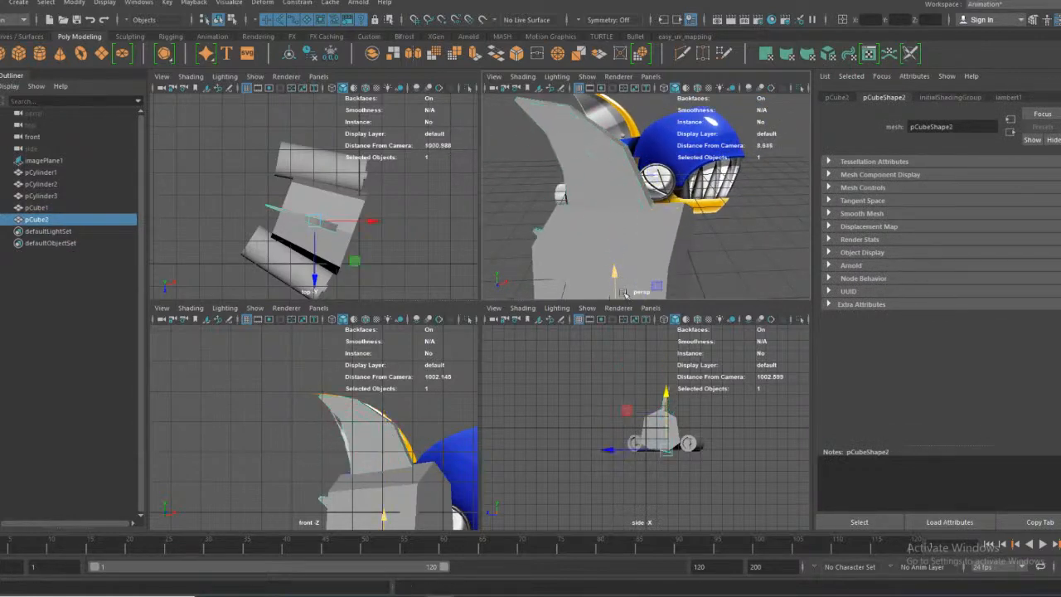
alt+middle_drag(409, 449, 378, 310)
key(e)
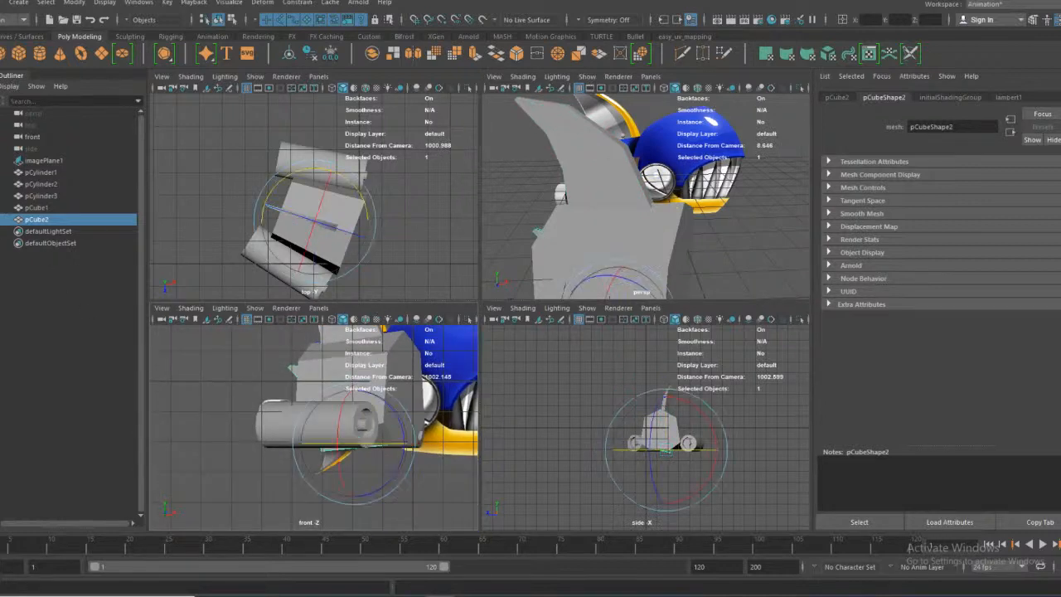
drag(343, 403, 343, 521)
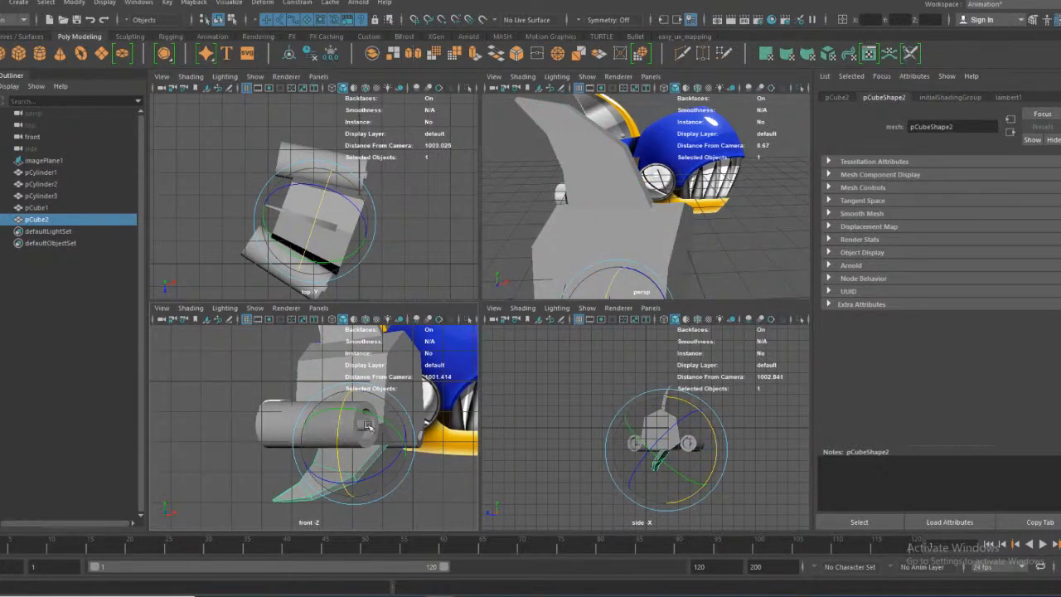
Correct the duplicate fin's tilt and scale it down to match the small lower fin in the reference image
scroll(531, 253, down, 5)
alt+drag(516, 253, 620, 174)
scroll(619, 174, up, 5)
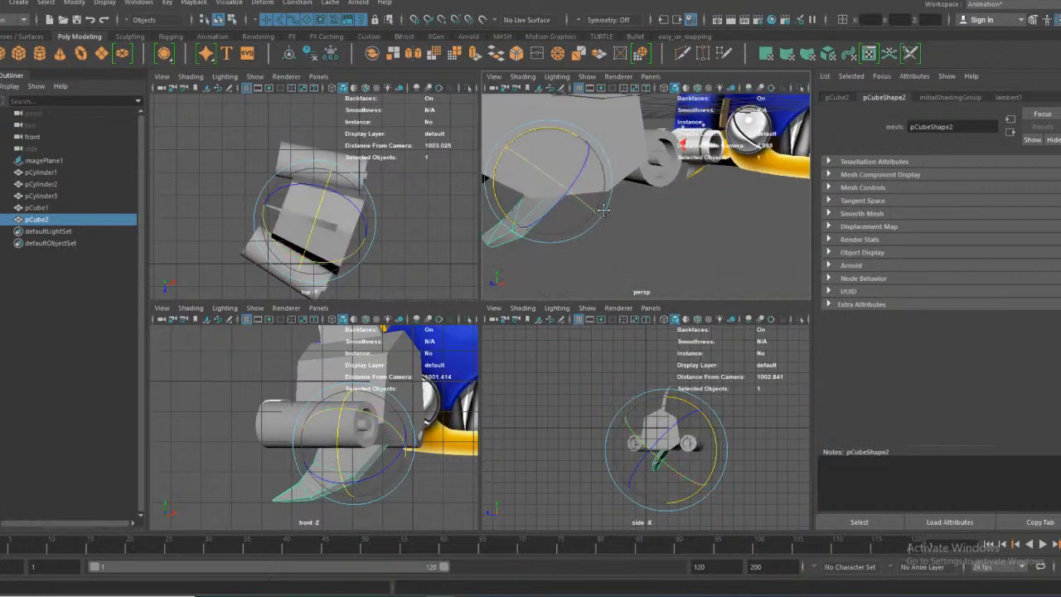
alt+middle_drag(609, 180, 626, 173)
drag(539, 158, 596, 222)
alt+drag(571, 269, 628, 268)
key(r)
drag(355, 443, 286, 426)
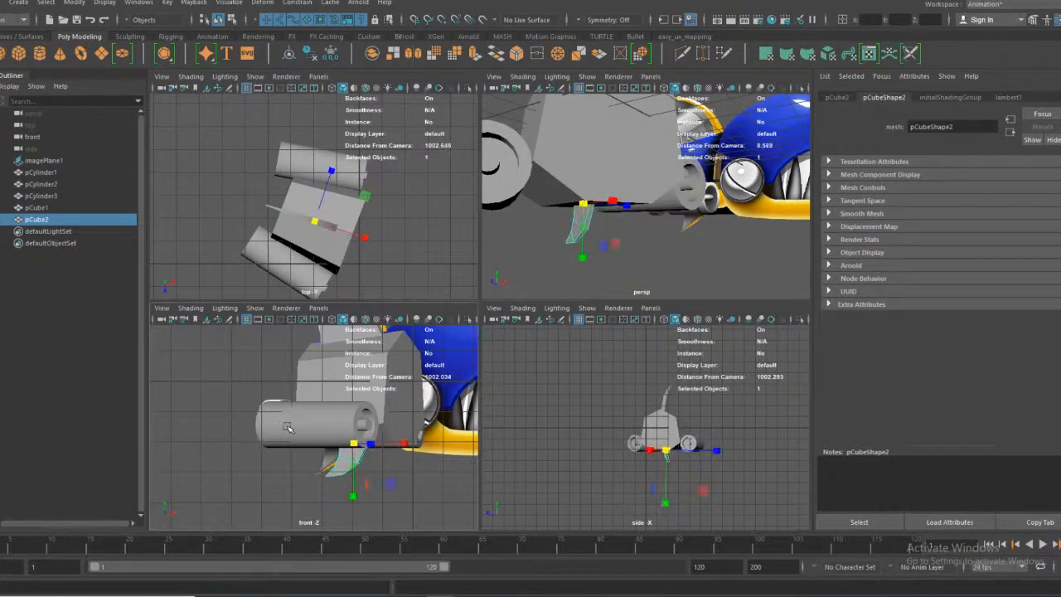
Move the small lower fin back and sideways to centre it beneath the body block
key(w)
alt+drag(610, 233, 675, 247)
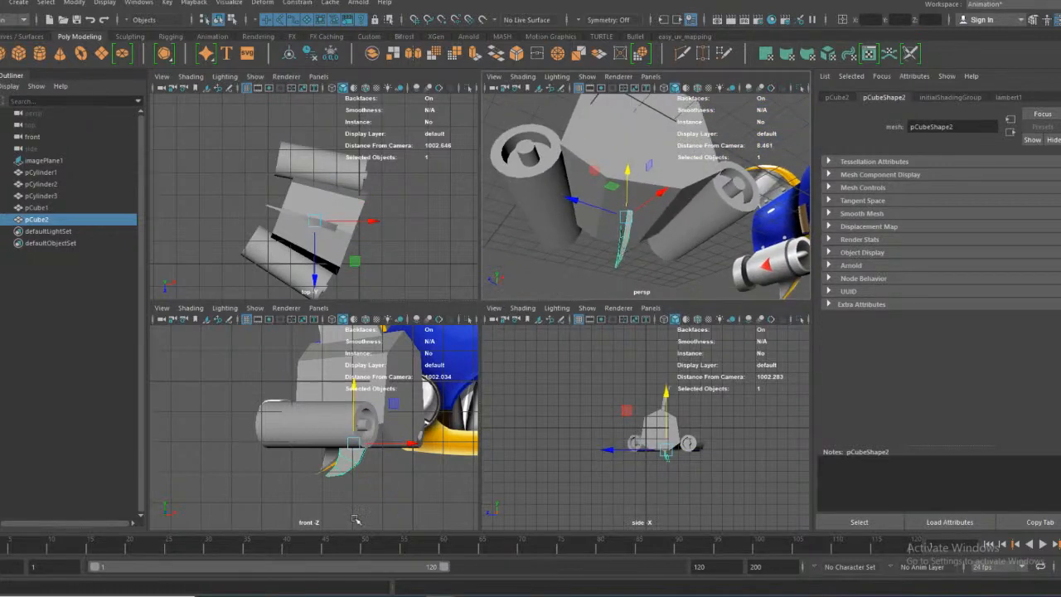
drag(412, 445, 400, 444)
alt+drag(592, 277, 557, 219)
alt+middle_drag(567, 242, 564, 195)
drag(580, 183, 589, 184)
alt+drag(622, 265, 623, 303)
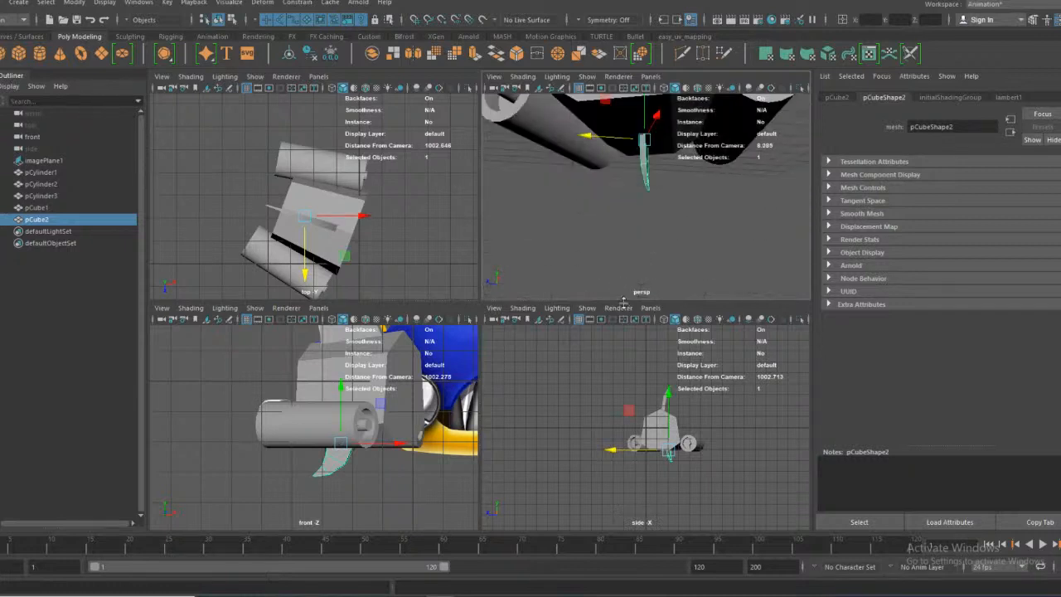
scroll(621, 250, down, 5)
alt+middle_drag(632, 215, 596, 270)
alt+drag(595, 269, 683, 283)
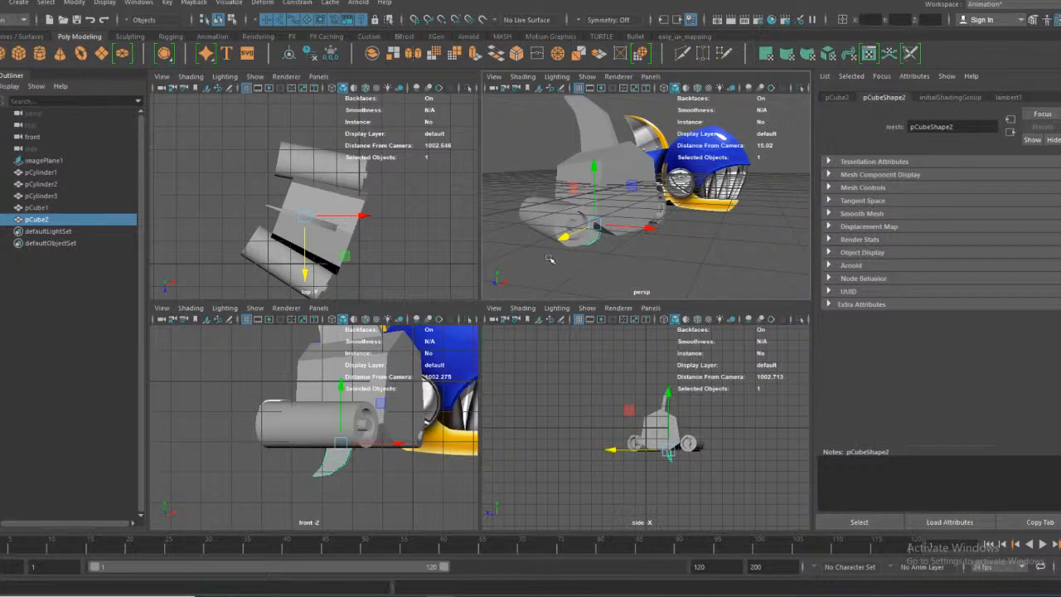
alt+drag(617, 279, 552, 248)
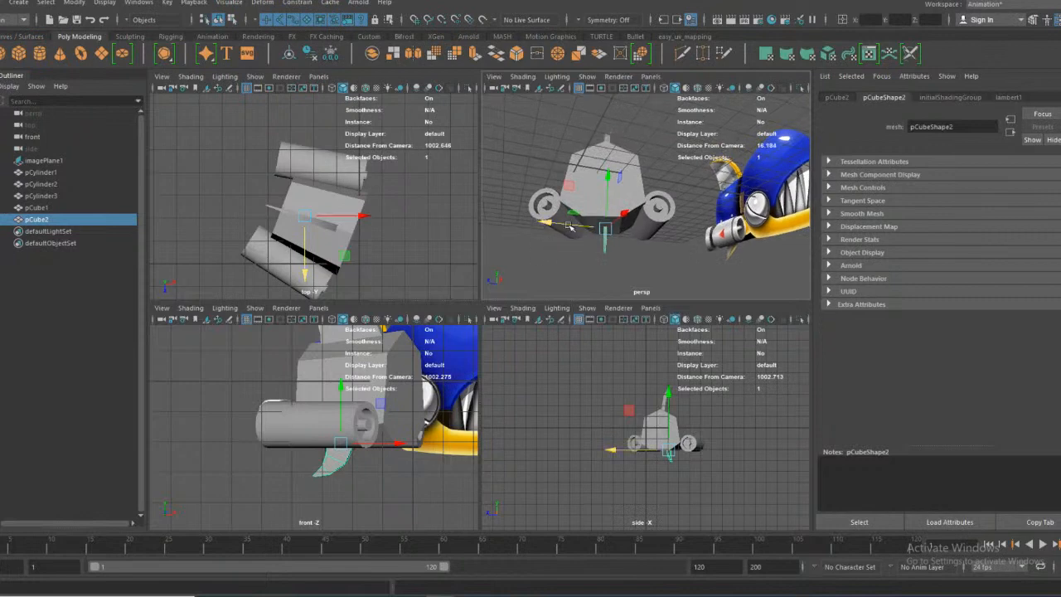
drag(560, 225, 567, 225)
Compare the blocked-out body, jets and fins with the reference image in the front and perspective views
key(space)
key(space)
key(space)
click(636, 422)
key(f)
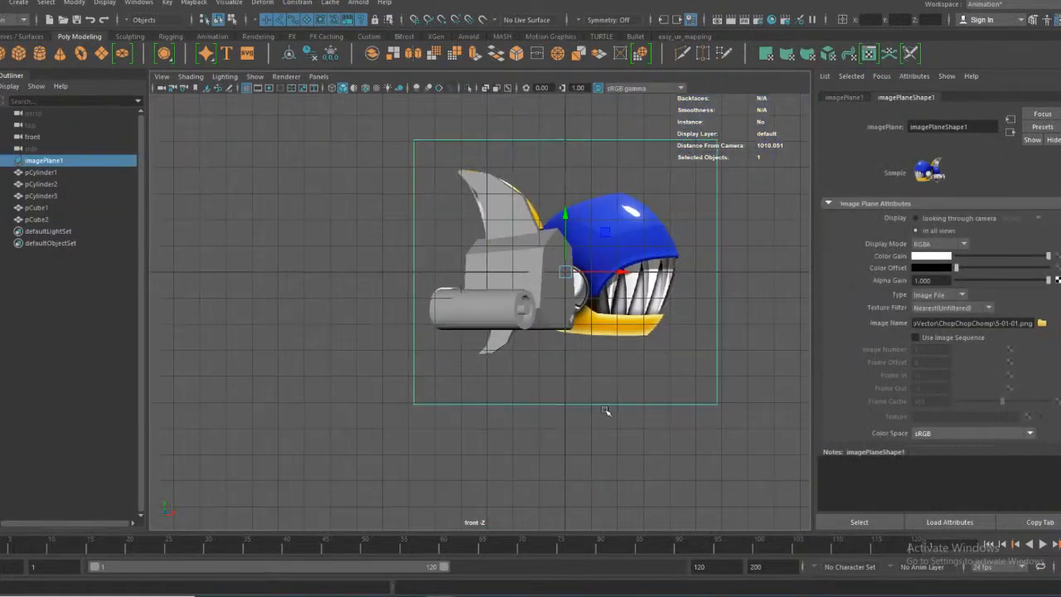
key(space)
key(space)
alt+drag(571, 327, 570, 403)
drag(570, 403, 431, 276)
click(431, 277)
alt+drag(464, 345, 401, 403)
scroll(400, 403, up, 2)
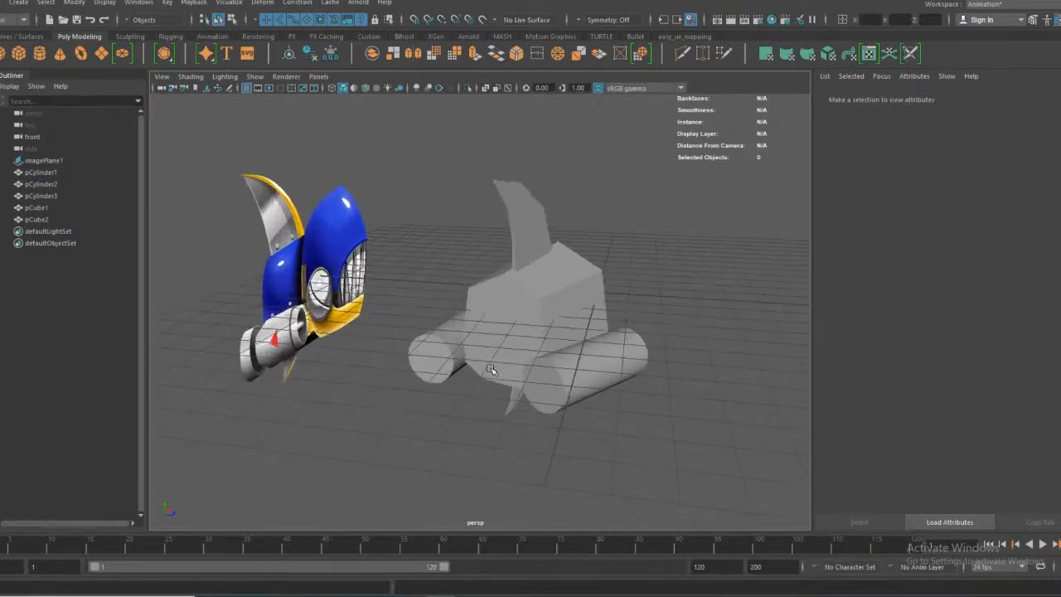
Select the bottom vertices at the body block's rear end and pull them downward to reshape the end
click(488, 368)
scroll(501, 371, up, 4)
right_drag(512, 282, 517, 251)
right_drag(461, 283, 462, 283)
drag(472, 369, 572, 410)
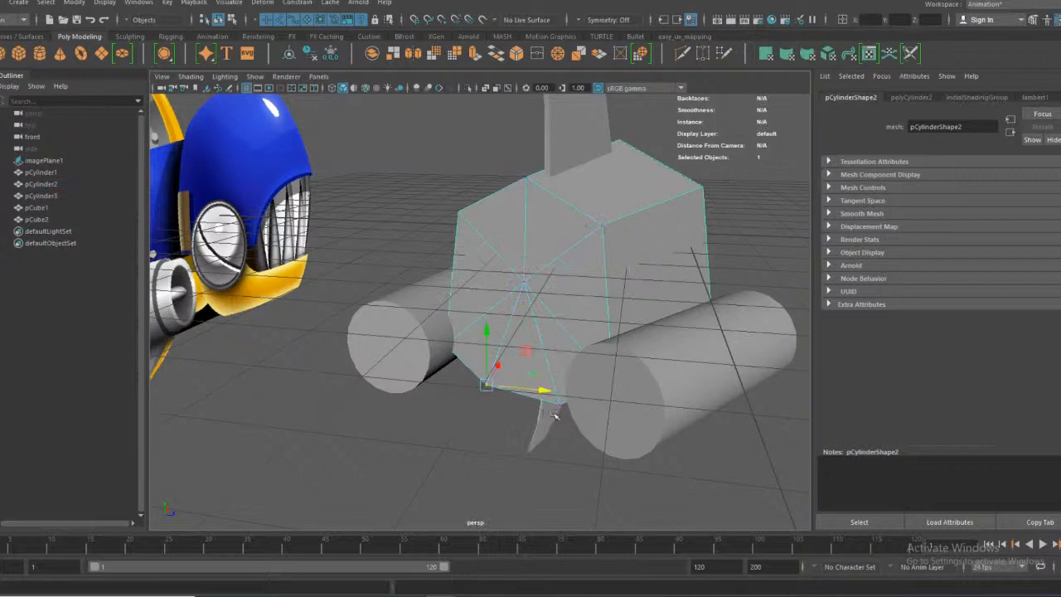
drag(528, 372, 523, 386)
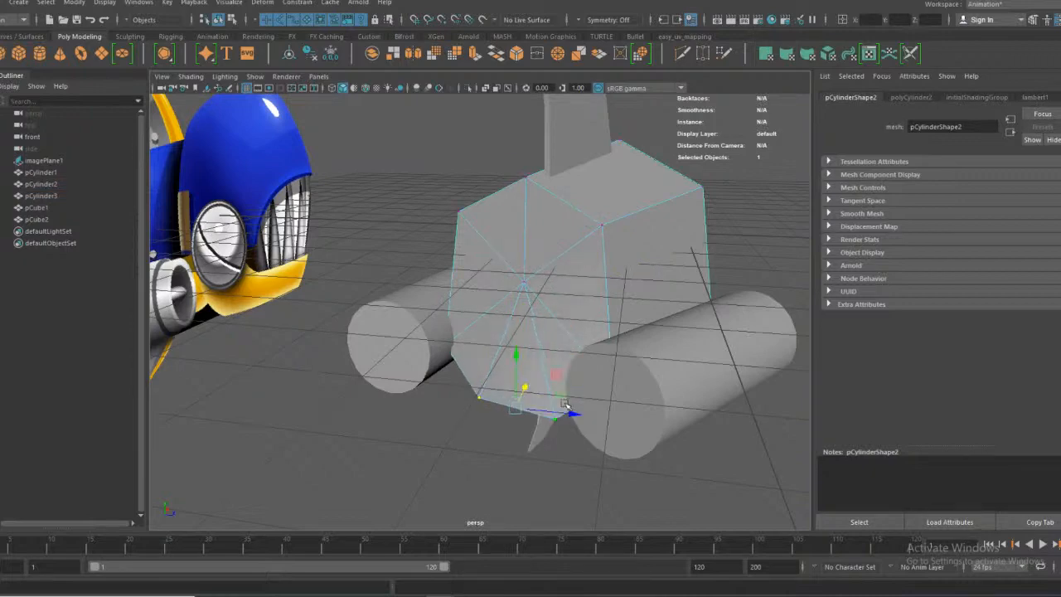
mouse_move(574, 418)
mouse_down()
mouse_move(576, 464)
mouse_move(557, 426)
mouse_up()
click(522, 287)
drag(534, 270, 444, 333)
scroll(438, 313, down, 5)
right_drag(324, 211, 377, 198)
Create a polygon cube for the head in front of the body block and scale it up to about twice its size
click(404, 334)
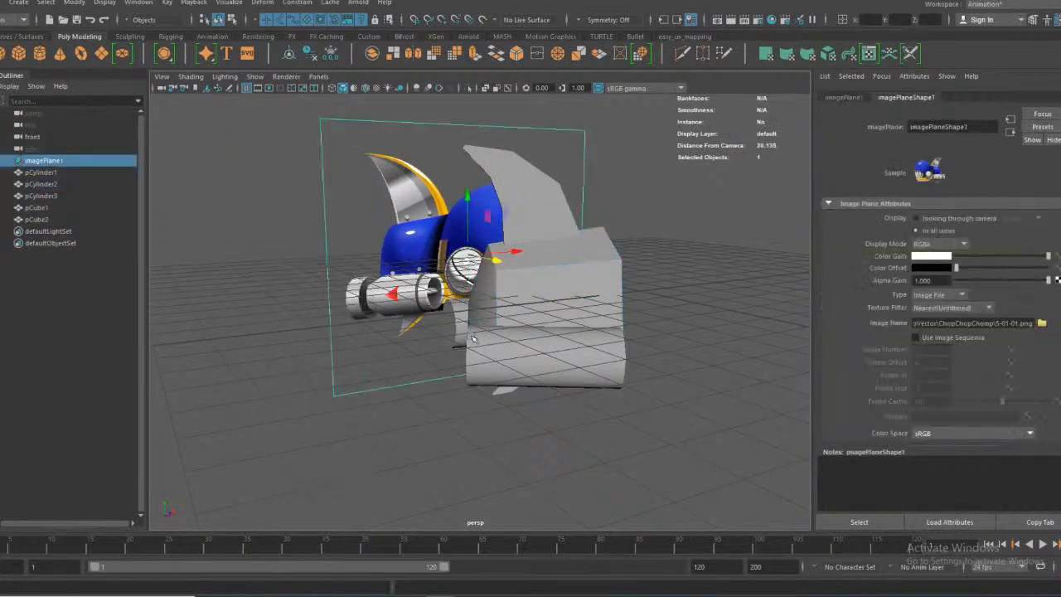
key(space)
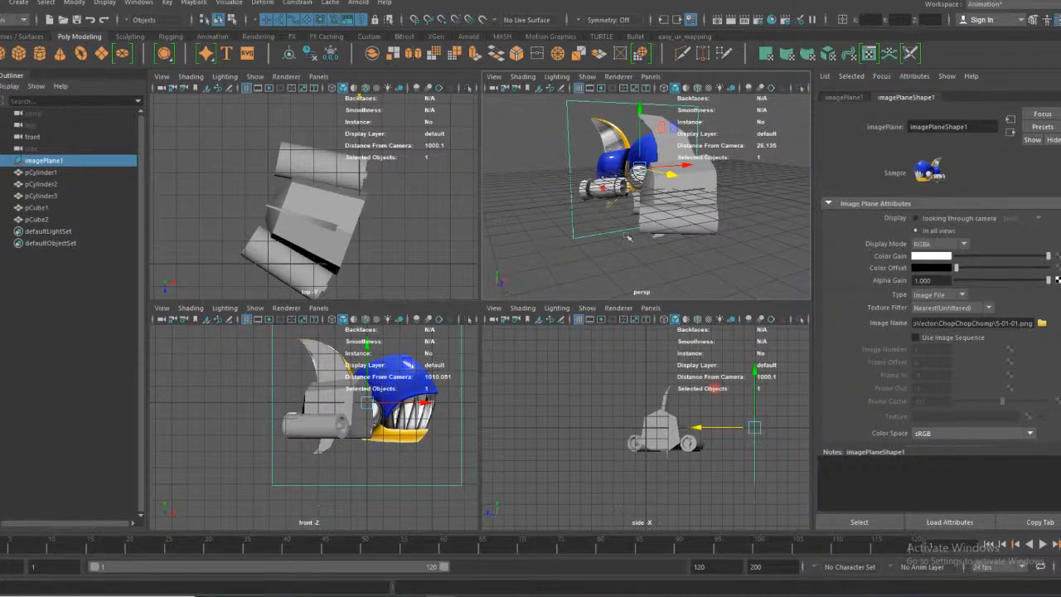
key(space)
click(681, 387)
alt+drag(682, 387, 535, 317)
click(39, 53)
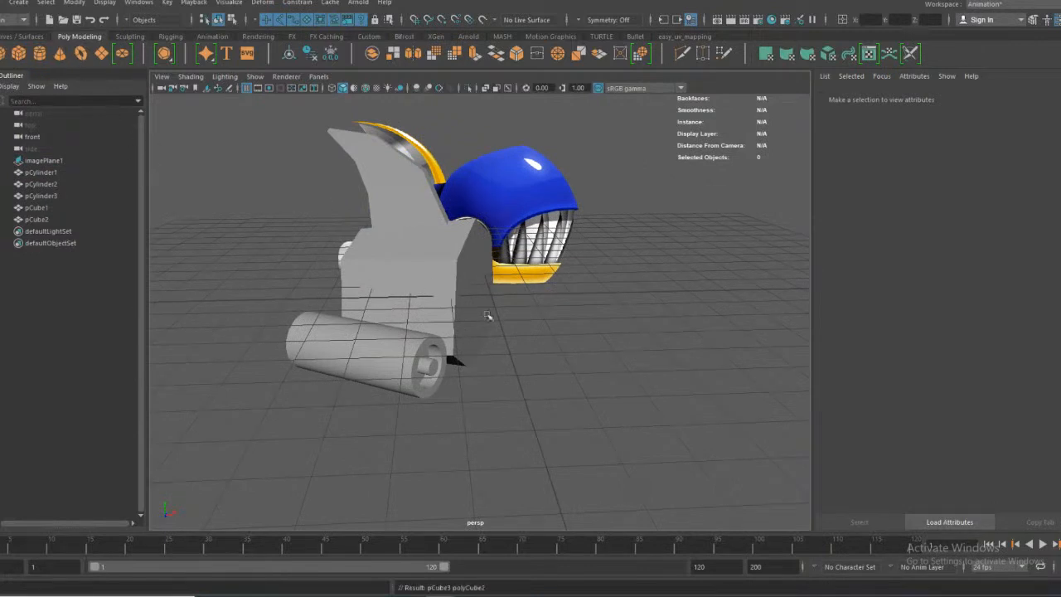
drag(545, 295, 560, 295)
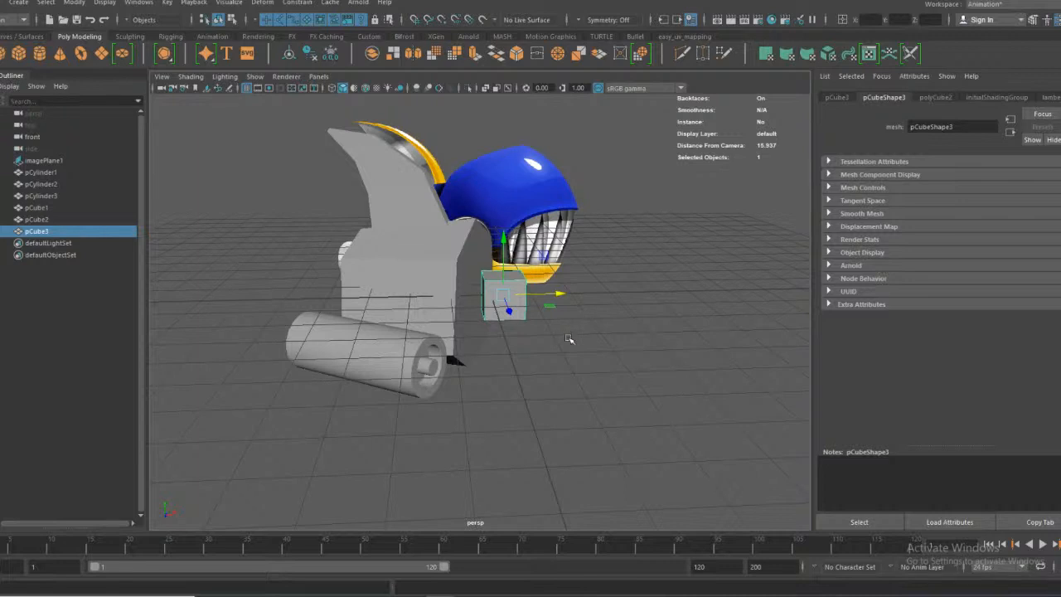
key(r)
drag(502, 295, 539, 293)
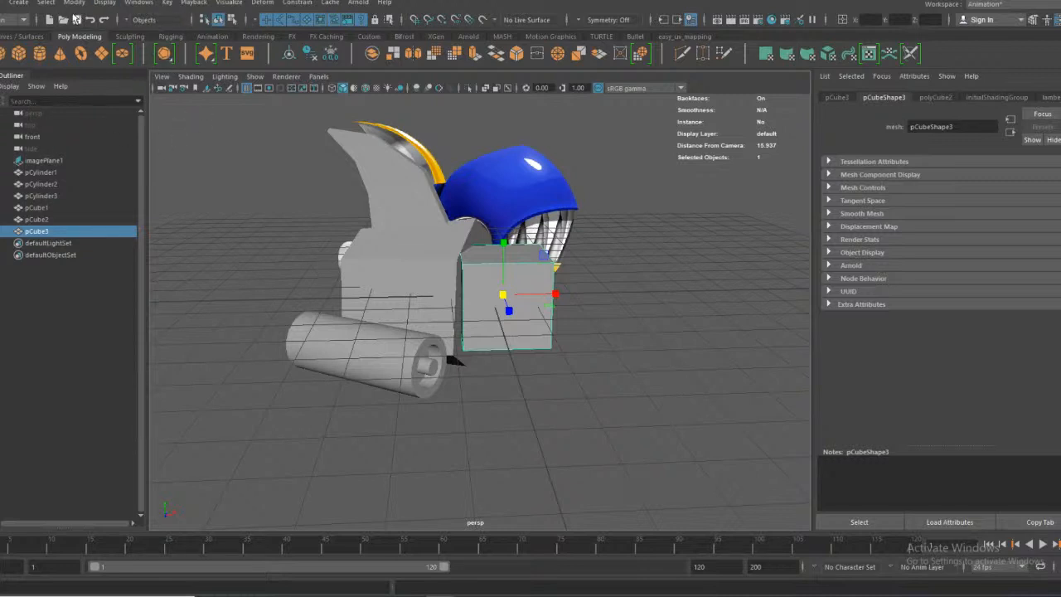
Smooth the head cube with one division level and reselect it as an object
click(11, 19)
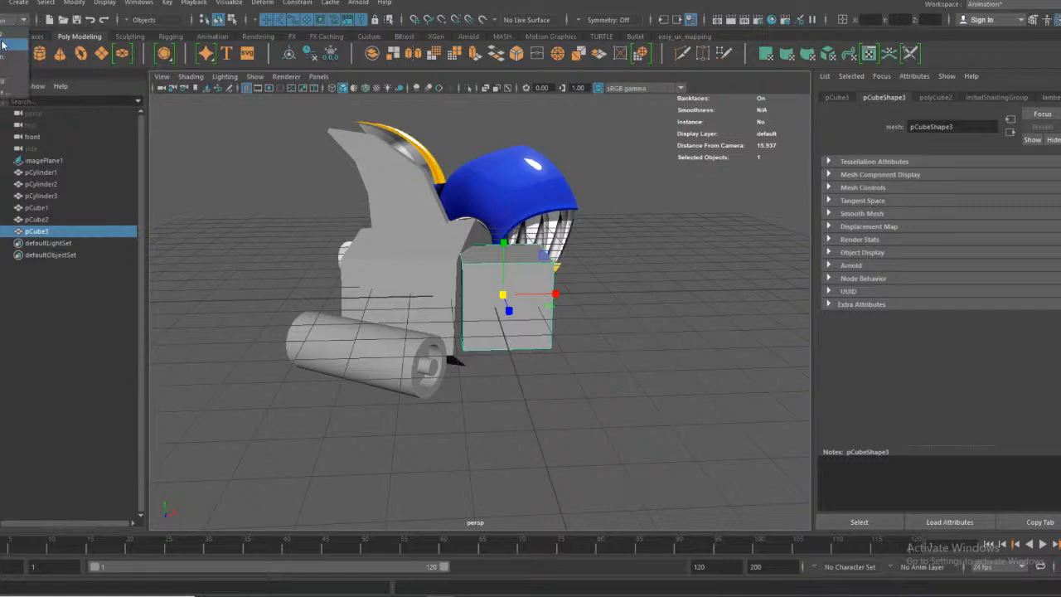
click(3, 37)
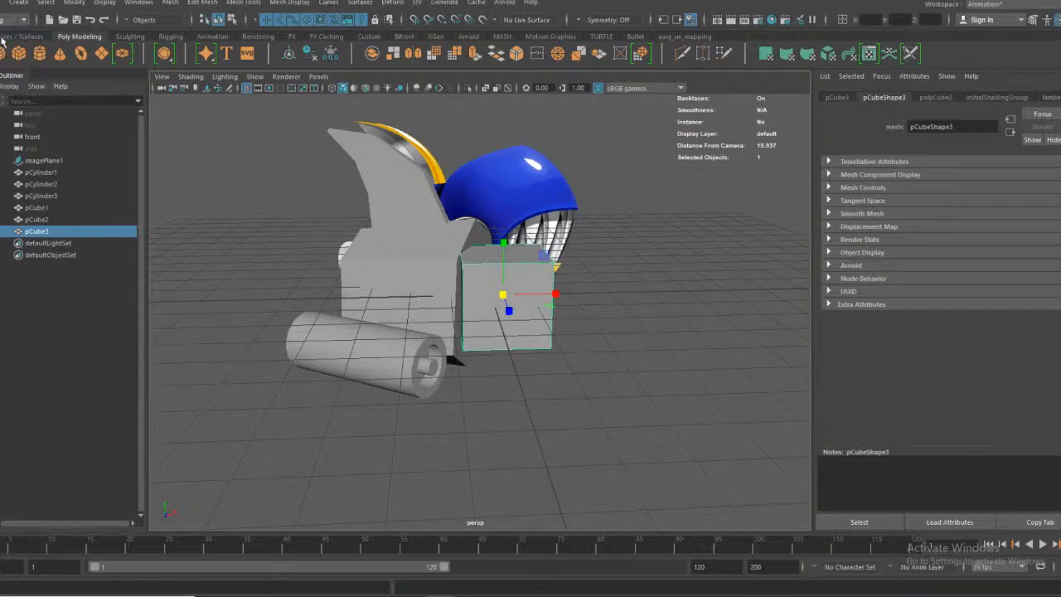
click(170, 3)
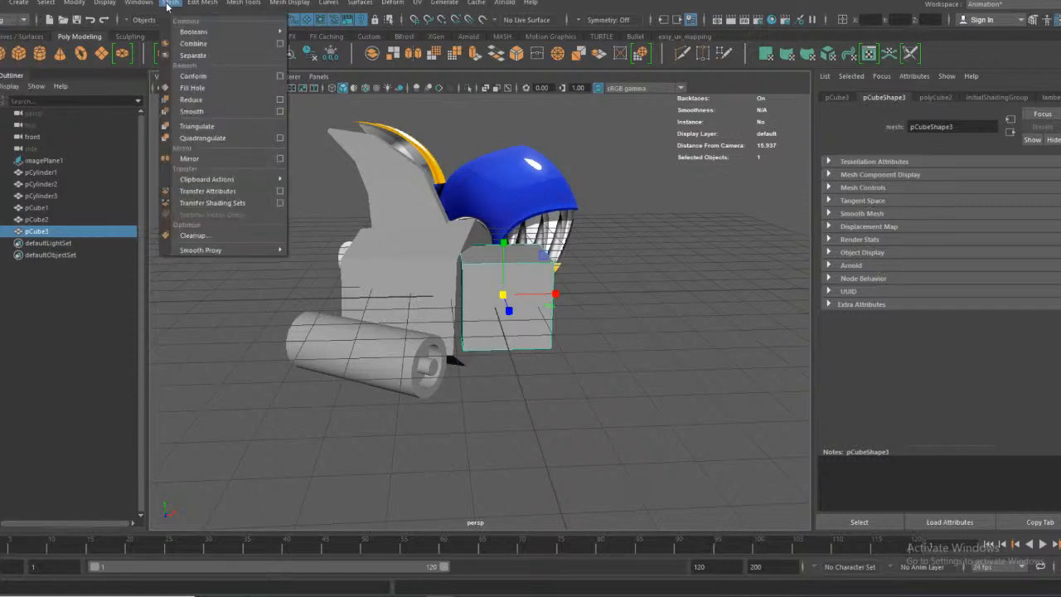
click(193, 111)
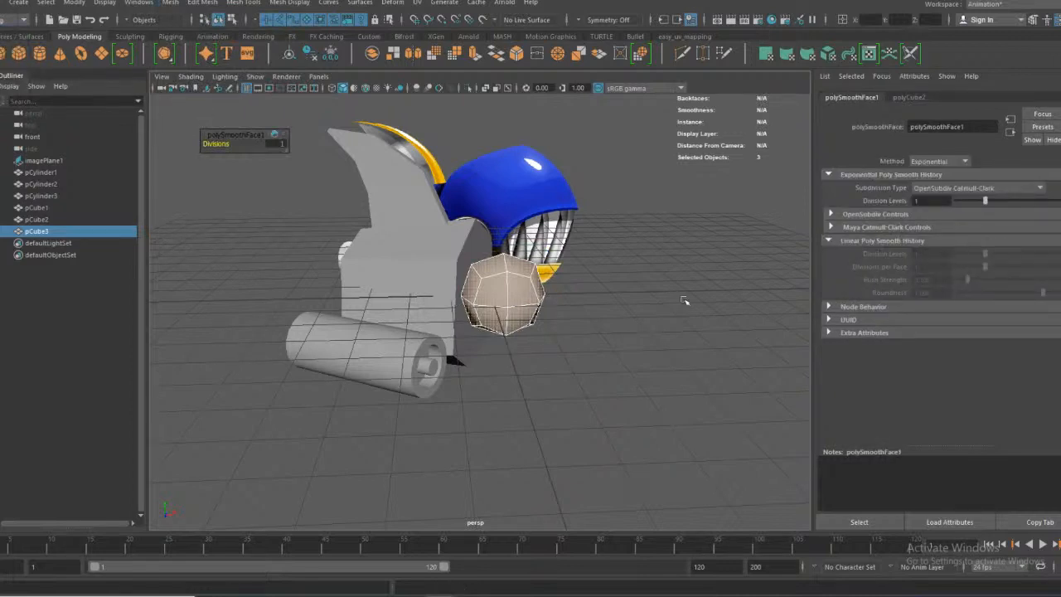
click(456, 303)
click(506, 300)
Scale the smoothed head shape up uniformly in the front view toward the size of the reference head
key(space)
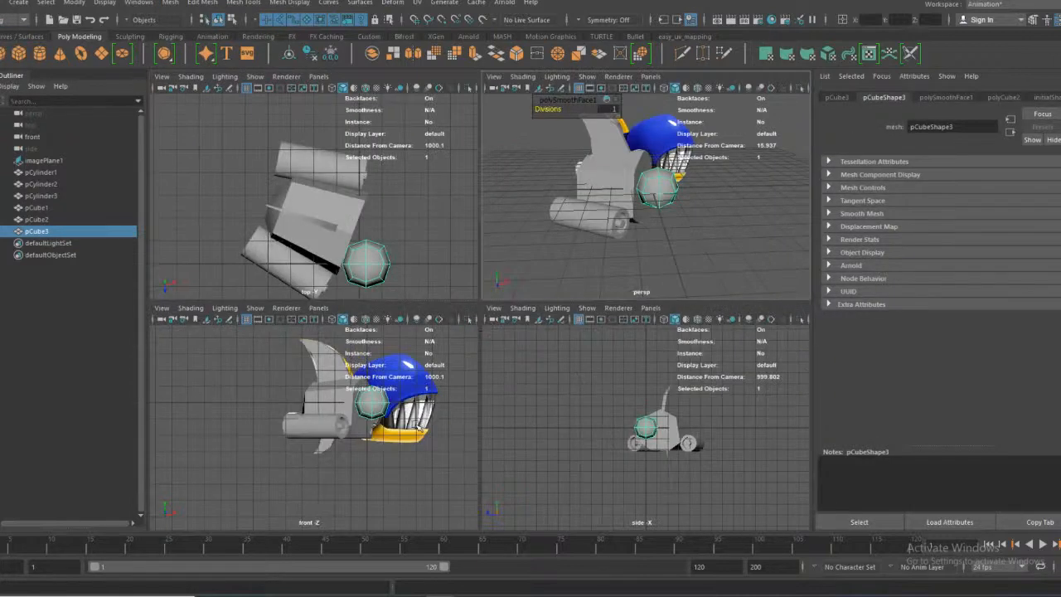
key(space)
scroll(586, 324, up, 3)
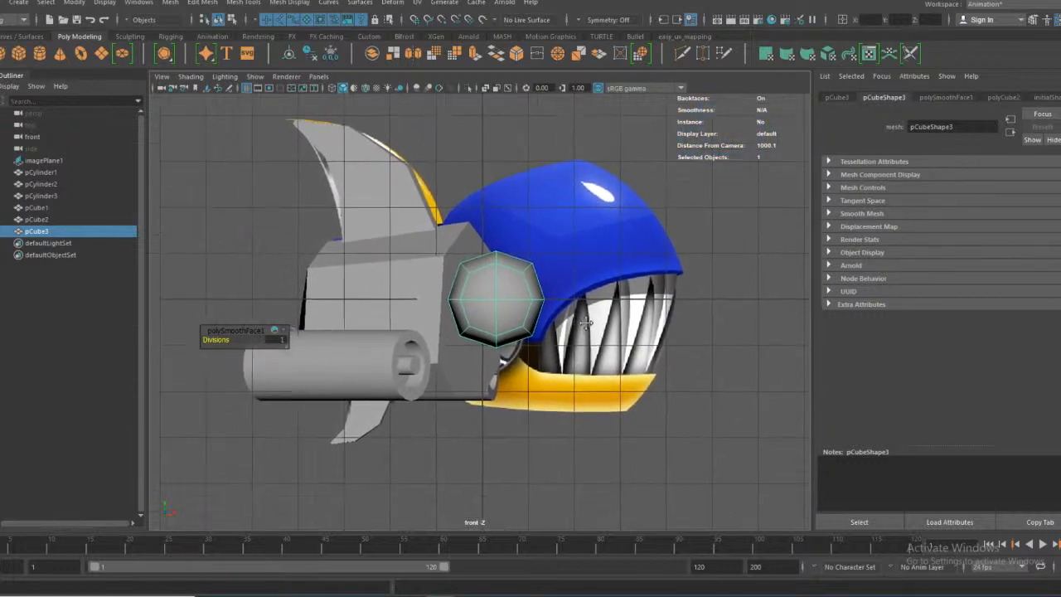
key(r)
drag(497, 300, 593, 295)
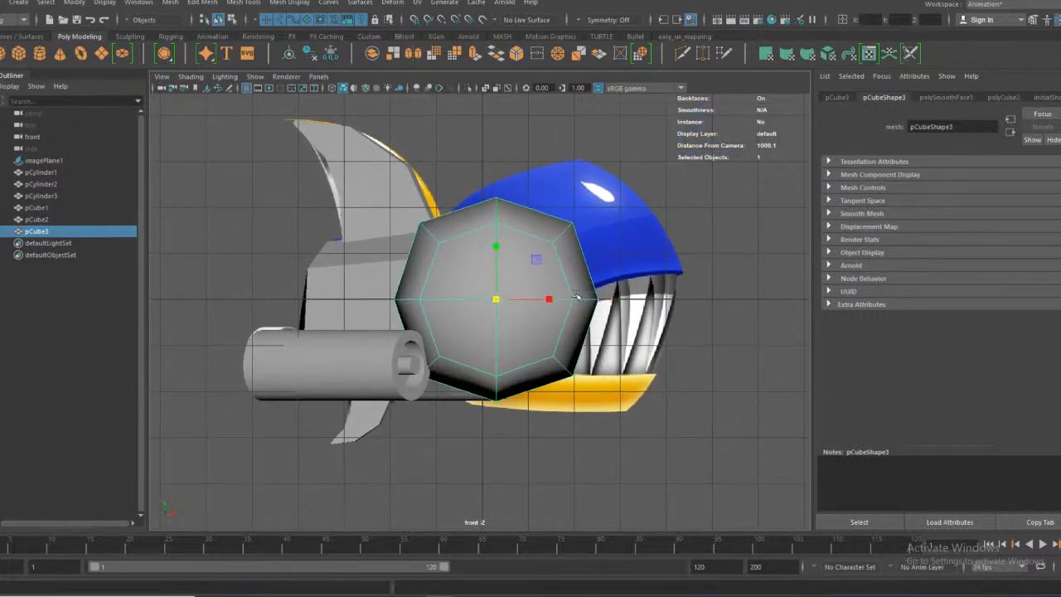
Hide the cylinder, body and fin meshes around the head and select the head mesh
drag(281, 108, 371, 469)
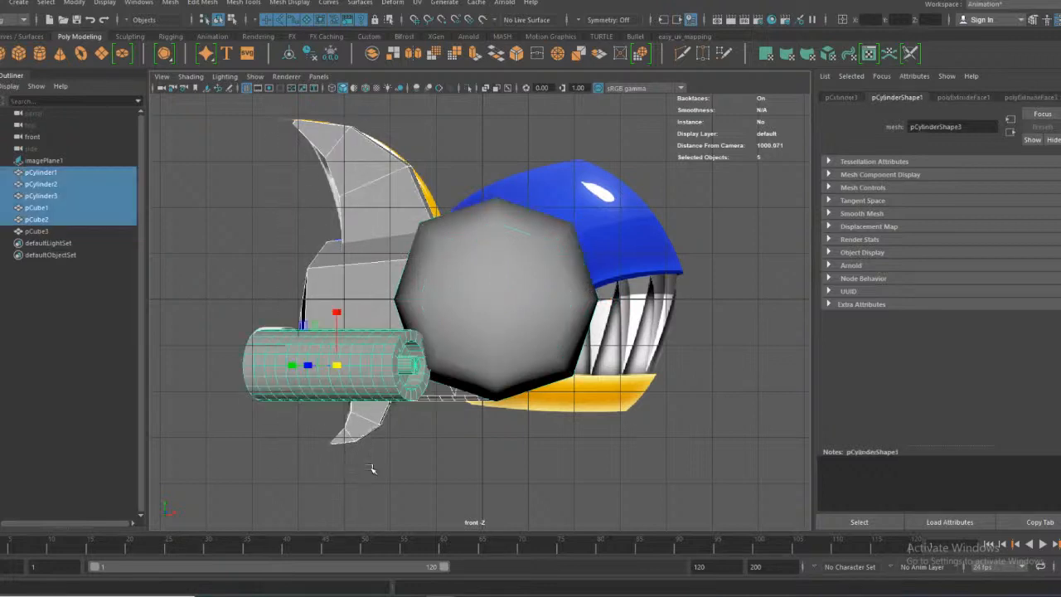
key(3)
click(494, 319)
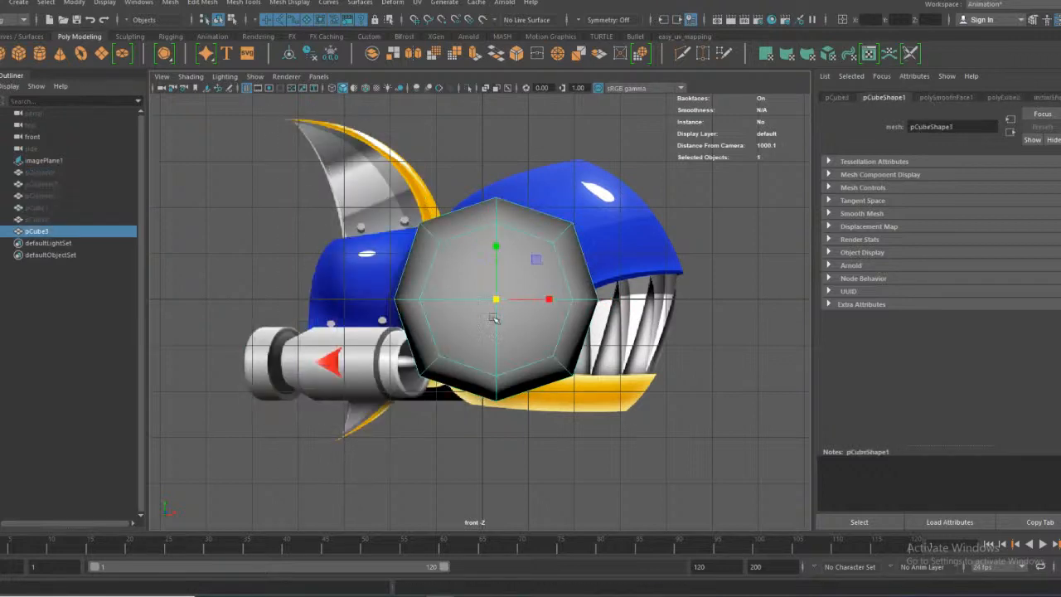
Move the head forward along the reference and scale it up slightly to match the reference head's height
drag(555, 300, 584, 299)
key(r)
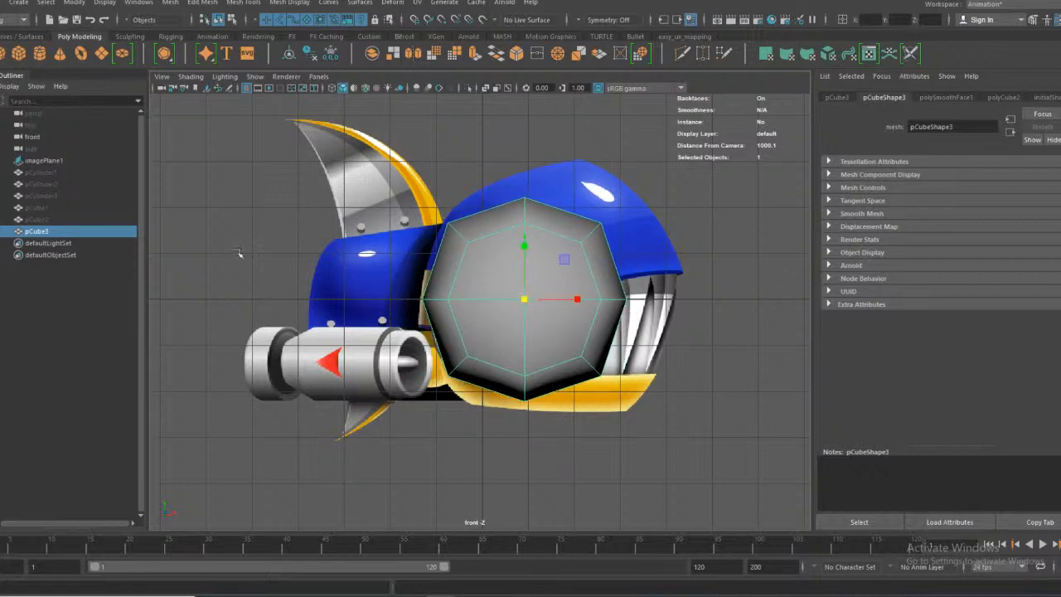
drag(525, 299, 540, 288)
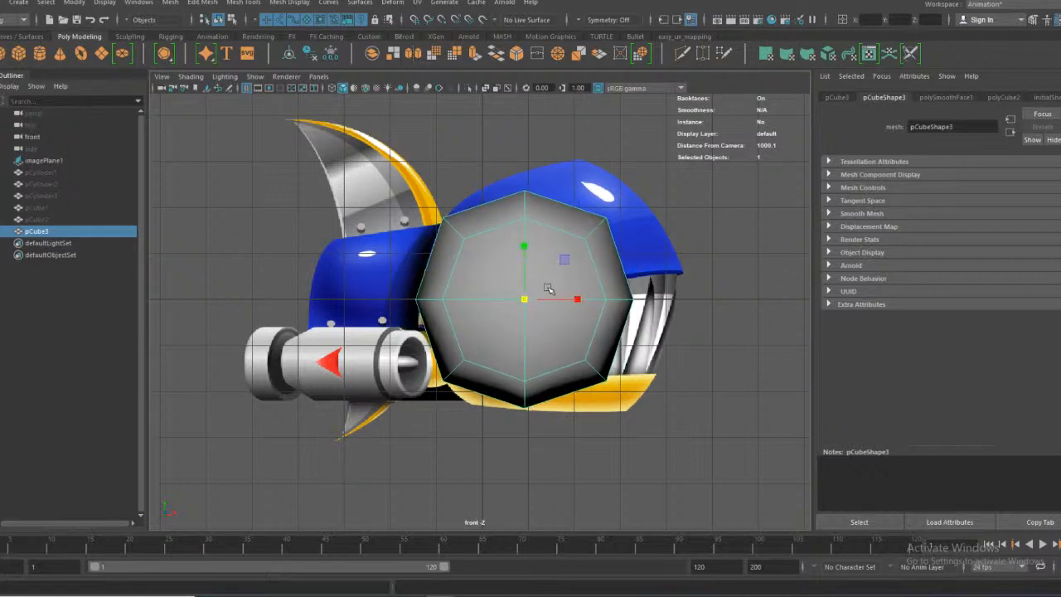
key(w)
drag(581, 300, 582, 299)
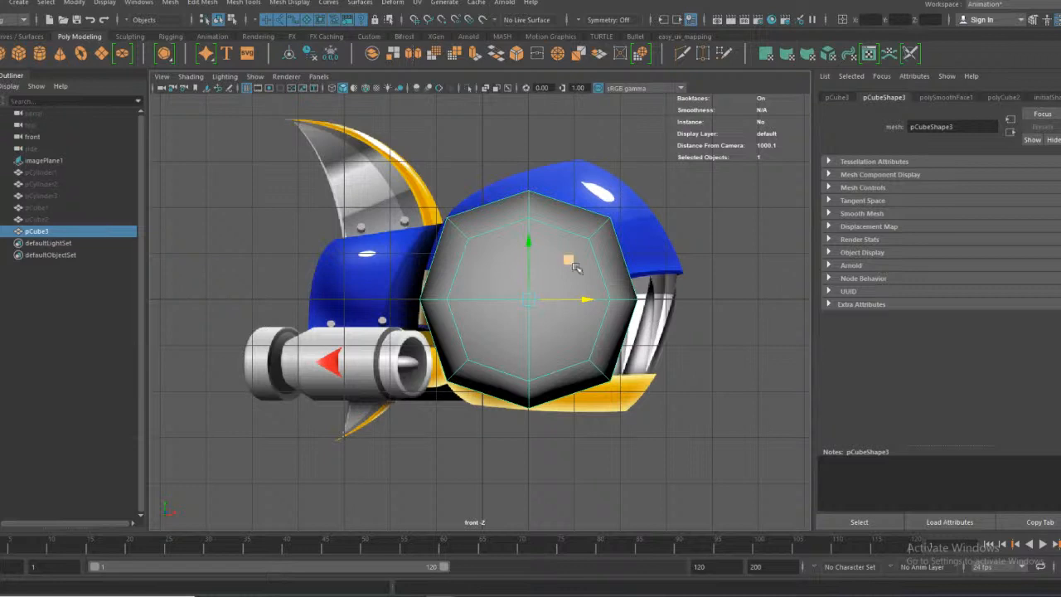
Turn on X-ray display, switch the head to vertex editing and move its top vertex to the peak of the reference head
click(486, 89)
scroll(526, 232, up, 3)
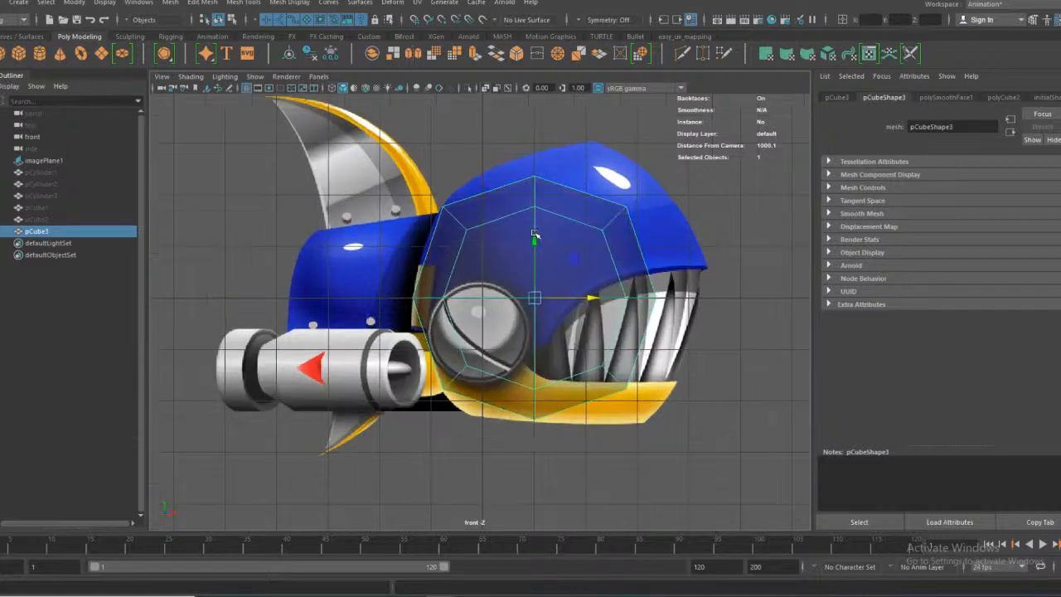
right_drag(526, 233, 501, 240)
drag(521, 206, 495, 226)
right_drag(499, 228, 454, 226)
click(505, 218)
drag(507, 197, 569, 154)
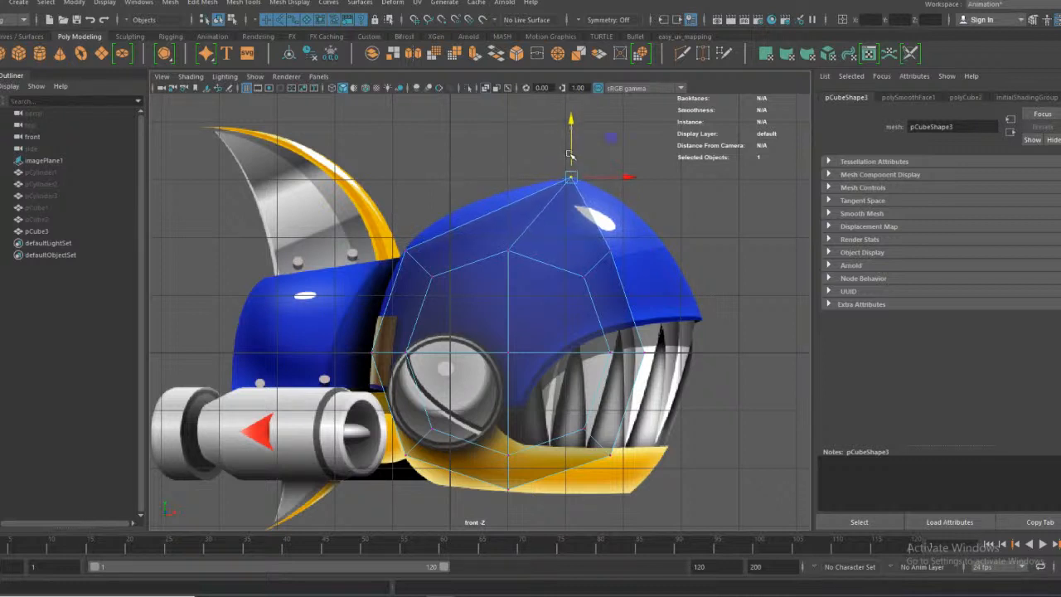
Raise the head's upper rear vertex and shift it forward onto the back curve of the reference head
click(403, 251)
drag(405, 222, 405, 203)
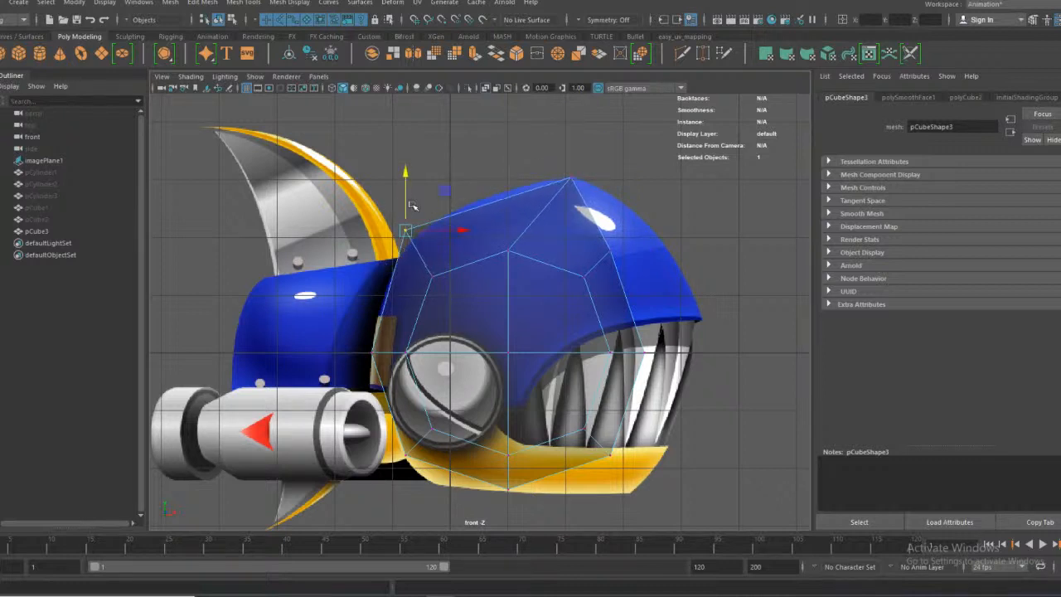
drag(450, 232, 468, 232)
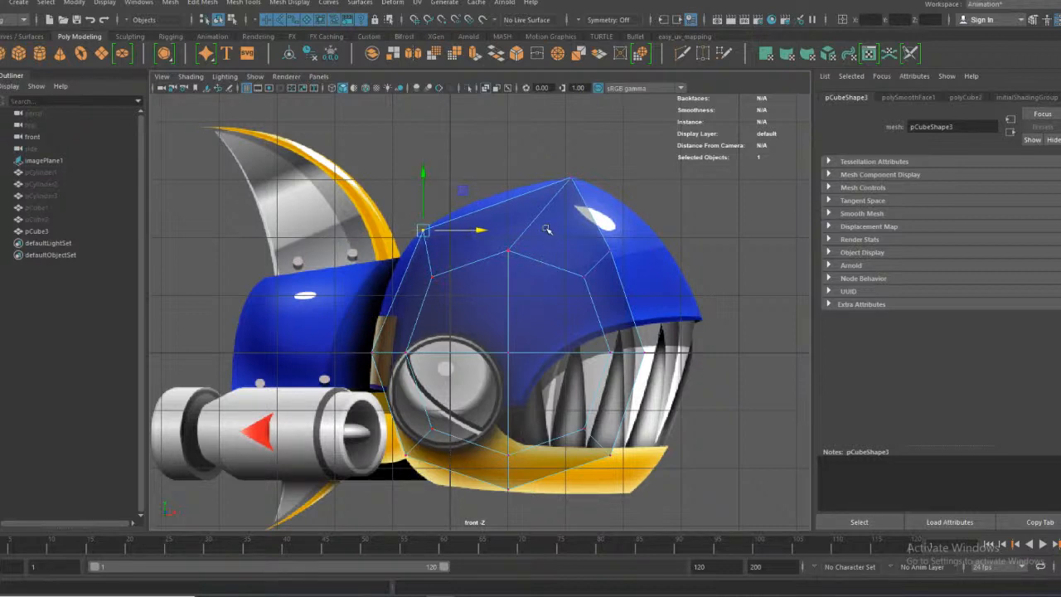
Move the head's upper front vertex forward and down to the front tip of the reference's upper jaw
click(609, 251)
drag(666, 249, 725, 263)
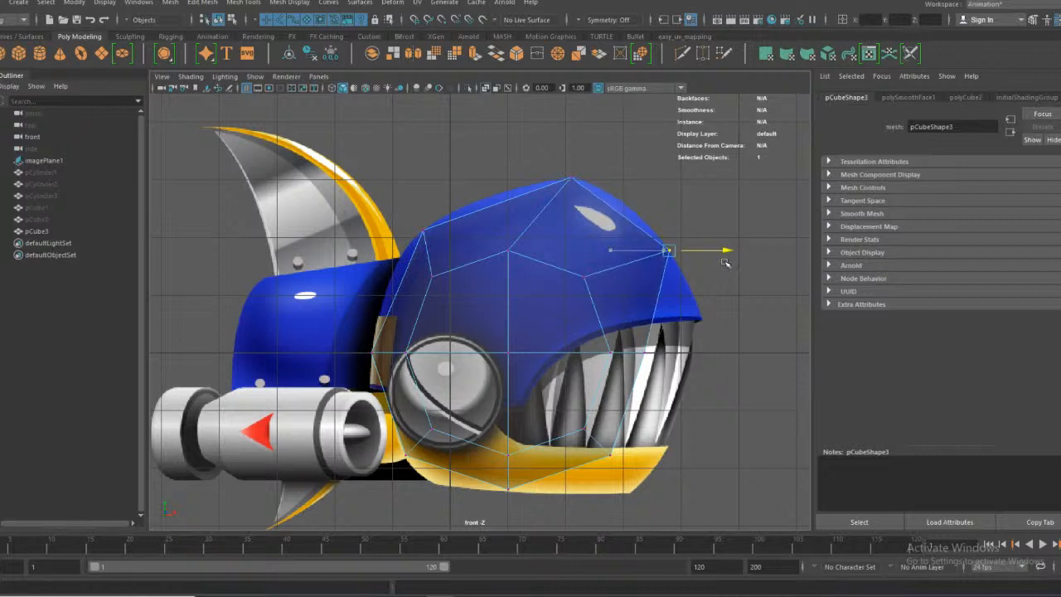
drag(726, 264, 724, 264)
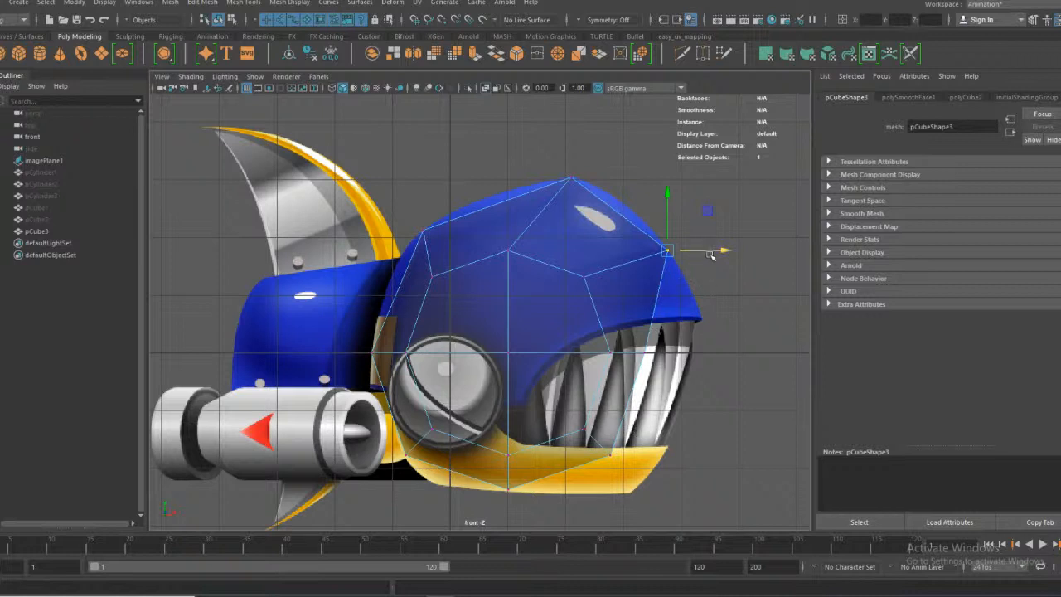
drag(669, 197, 671, 265)
drag(723, 319, 751, 324)
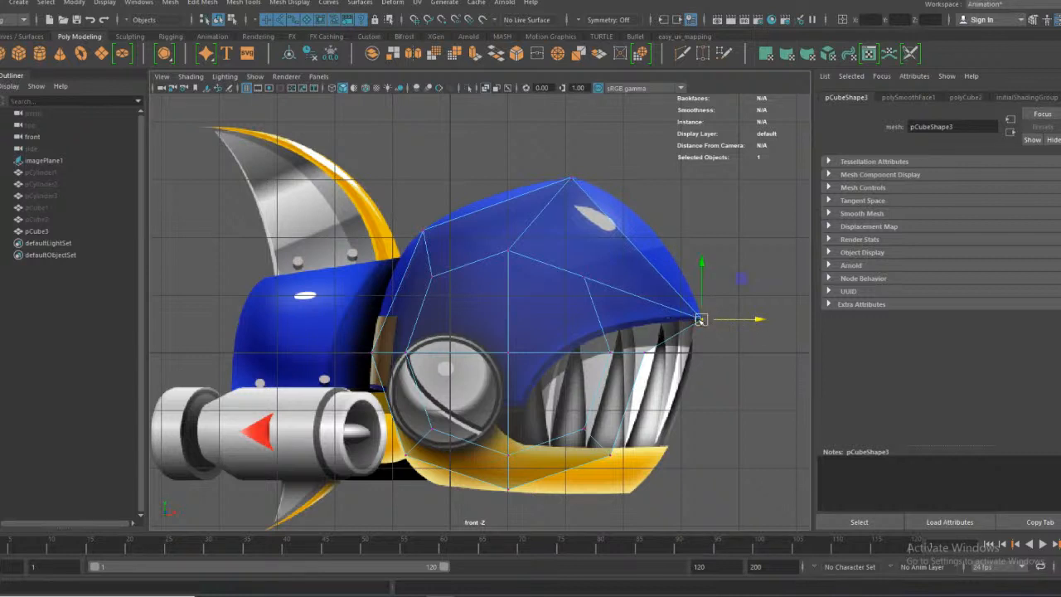
Place the lower front vertex at the bottom front corner of the yellow jaw and the front vertex at the jaw's upper tip
click(623, 436)
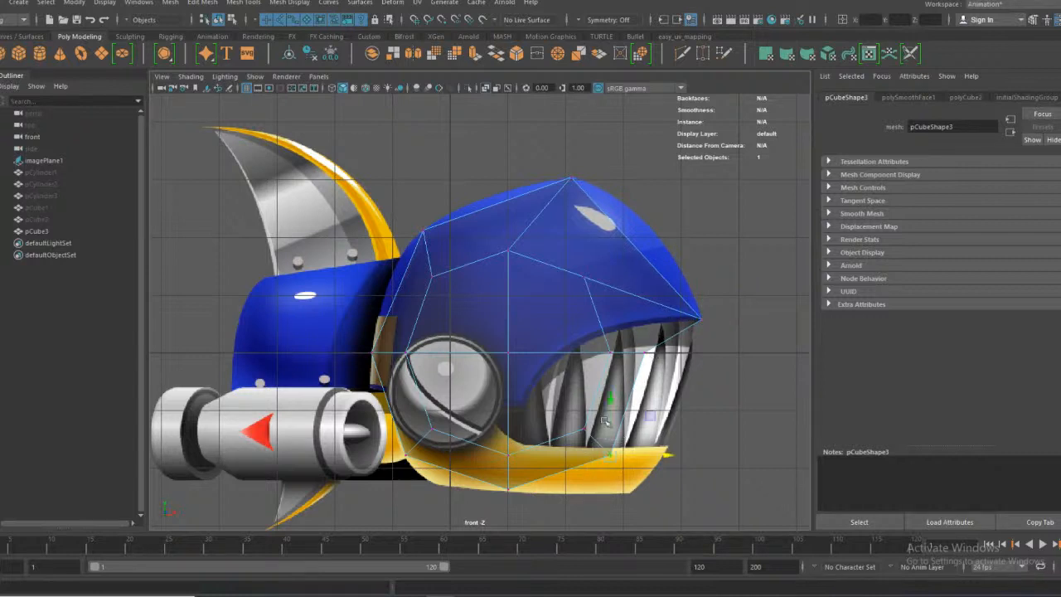
drag(613, 397, 619, 437)
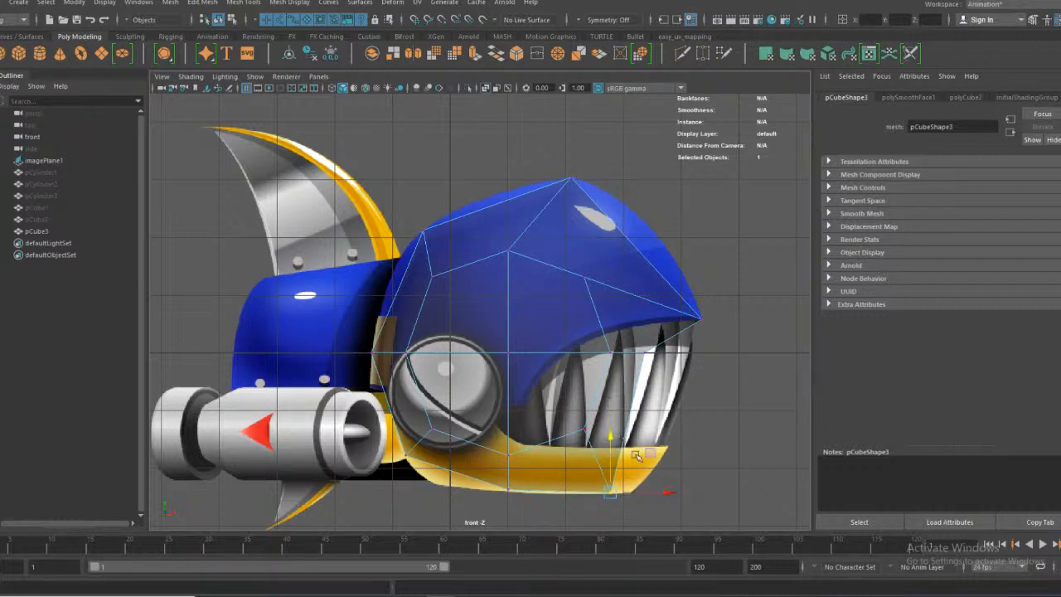
drag(668, 494, 681, 494)
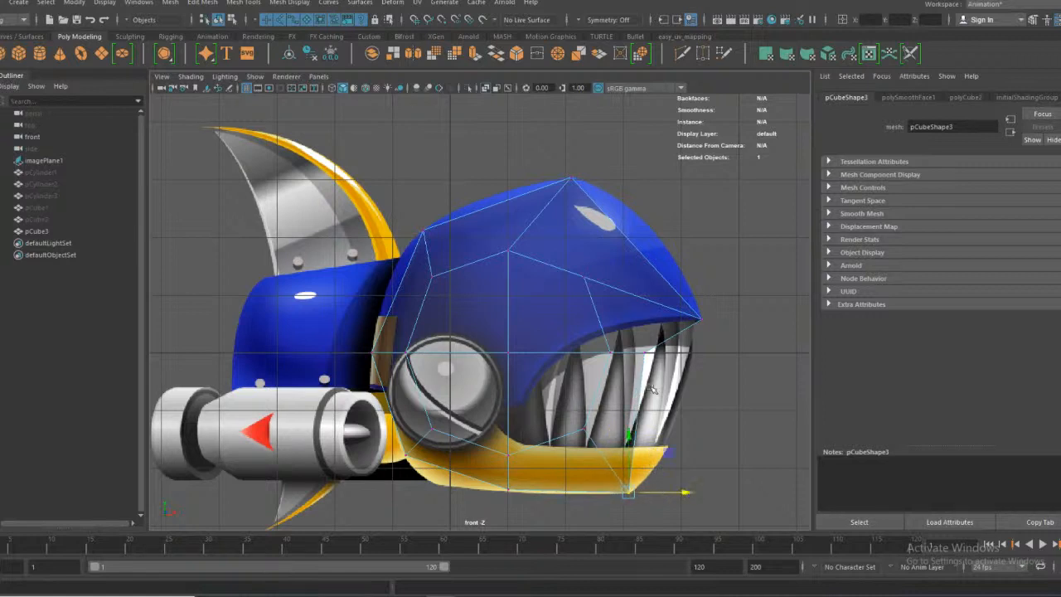
click(644, 351)
drag(644, 300, 651, 391)
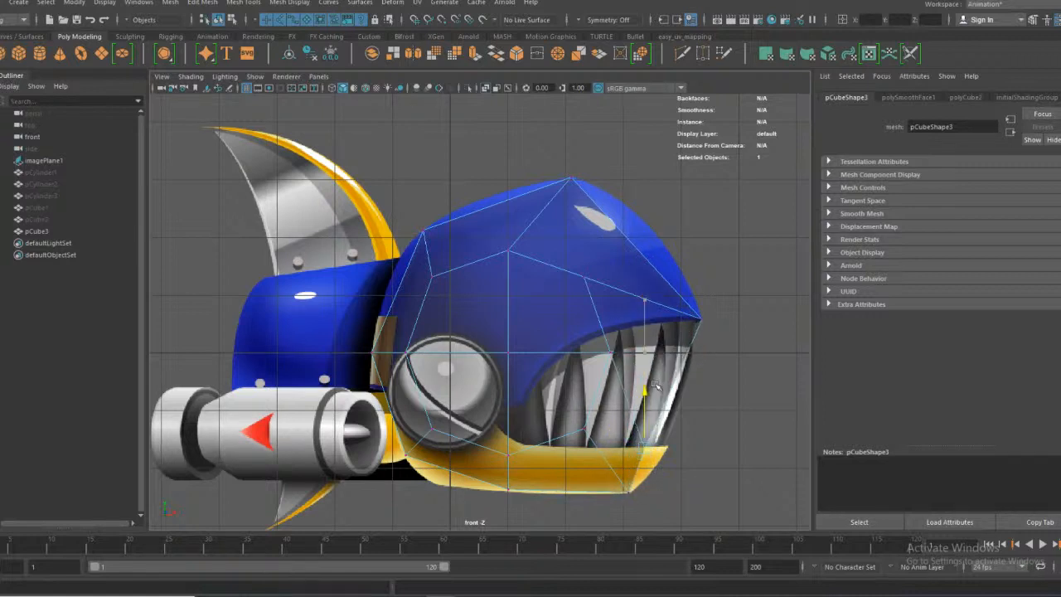
drag(700, 448, 723, 447)
Move the head's bottom middle vertex backward along the underside of the yellow jaw to follow its lower curve
click(511, 485)
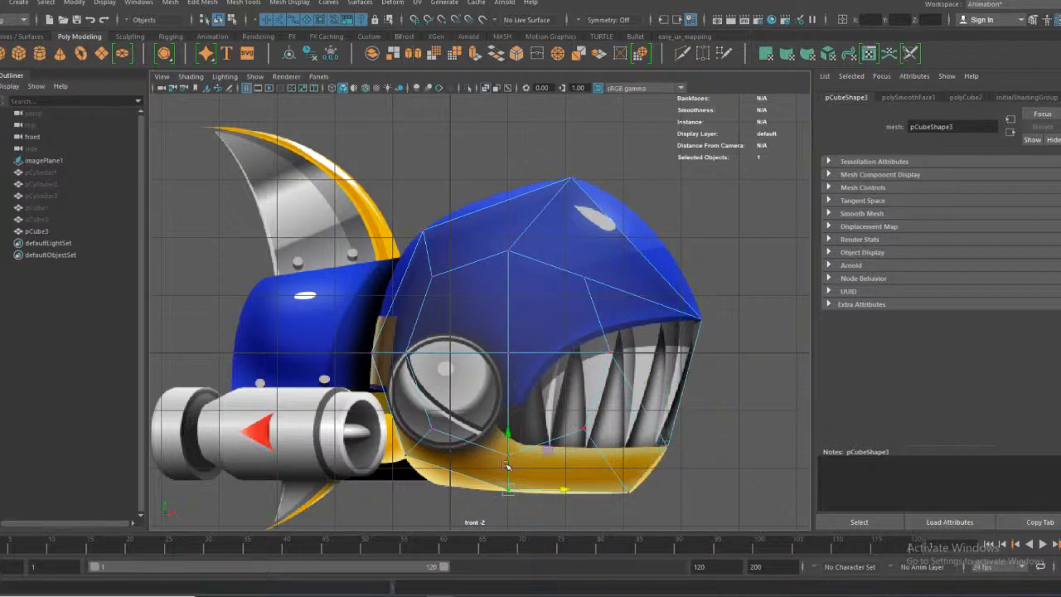
drag(513, 430, 513, 442)
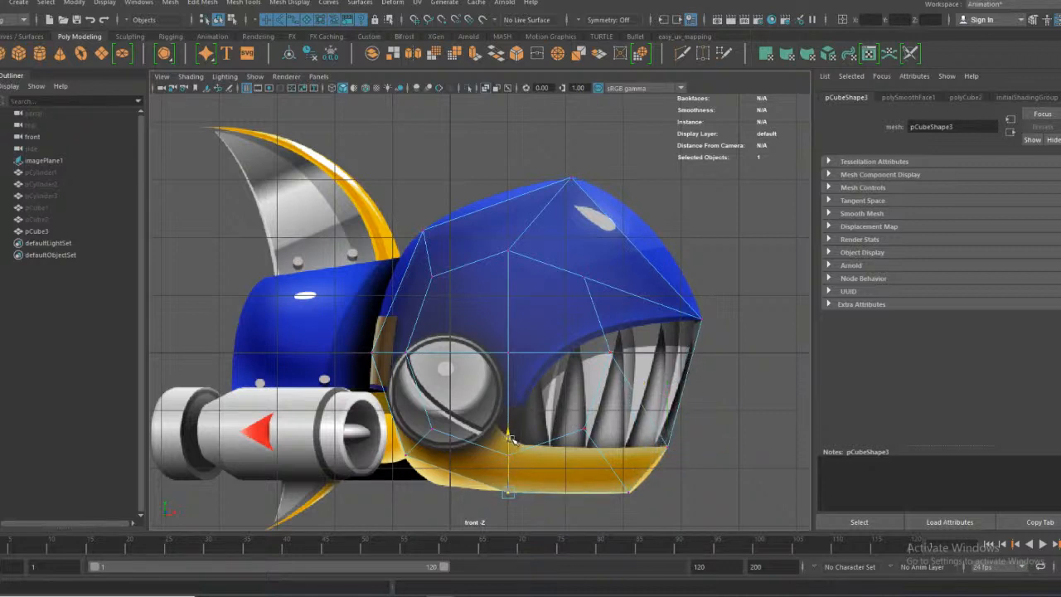
drag(568, 494, 532, 494)
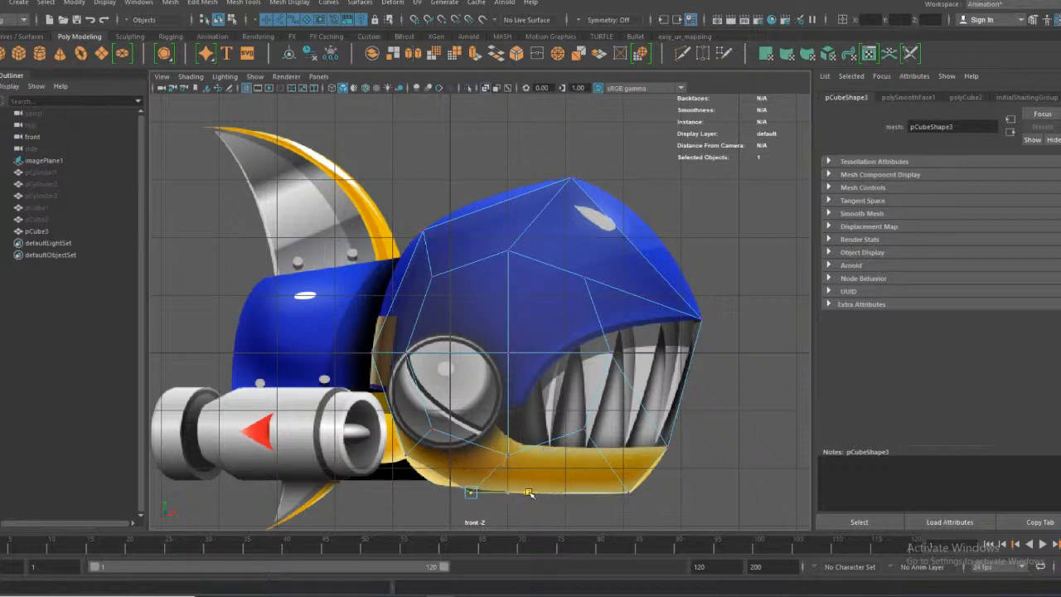
drag(471, 450, 470, 447)
drag(522, 487, 512, 487)
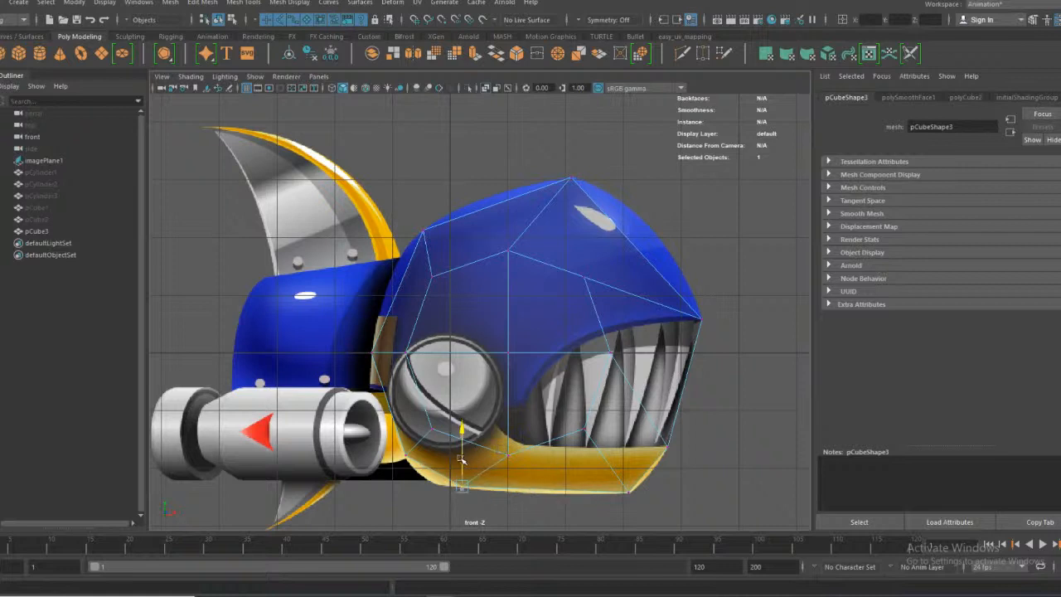
Move the head's lower rear vertex down and forward onto the rear curve of the yellow jaw
click(409, 451)
drag(405, 399, 404, 416)
drag(449, 468, 460, 465)
click(460, 479)
Try shifting the head's lower rear vertex up and back toward the rear corner of the yellow jaw
click(418, 475)
drag(419, 417, 419, 403)
drag(471, 459, 459, 456)
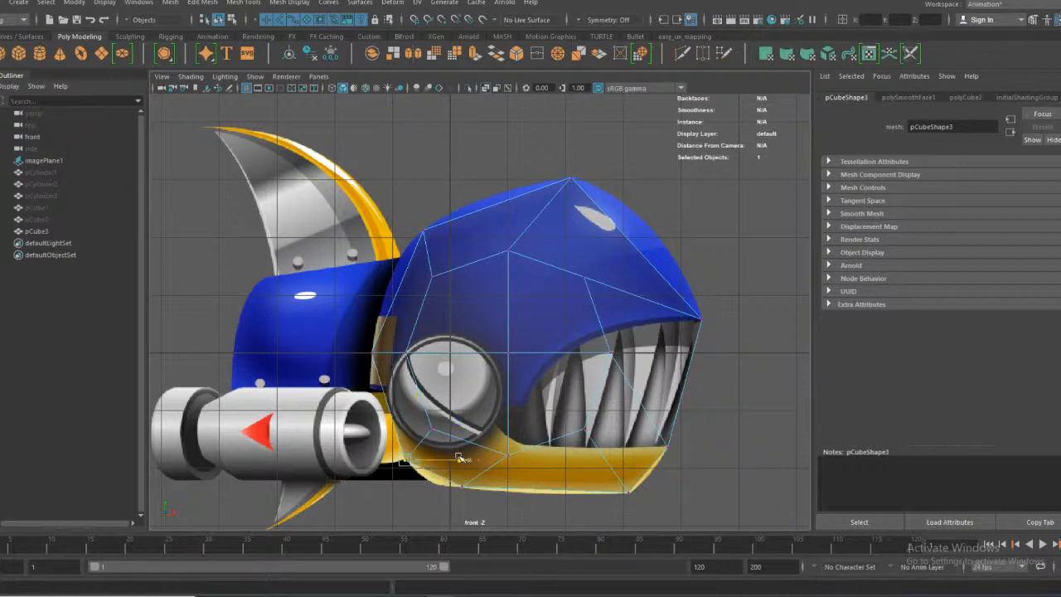
Try moving the upper middle vertex on the head's side forward and up to just below the head's peak
click(428, 431)
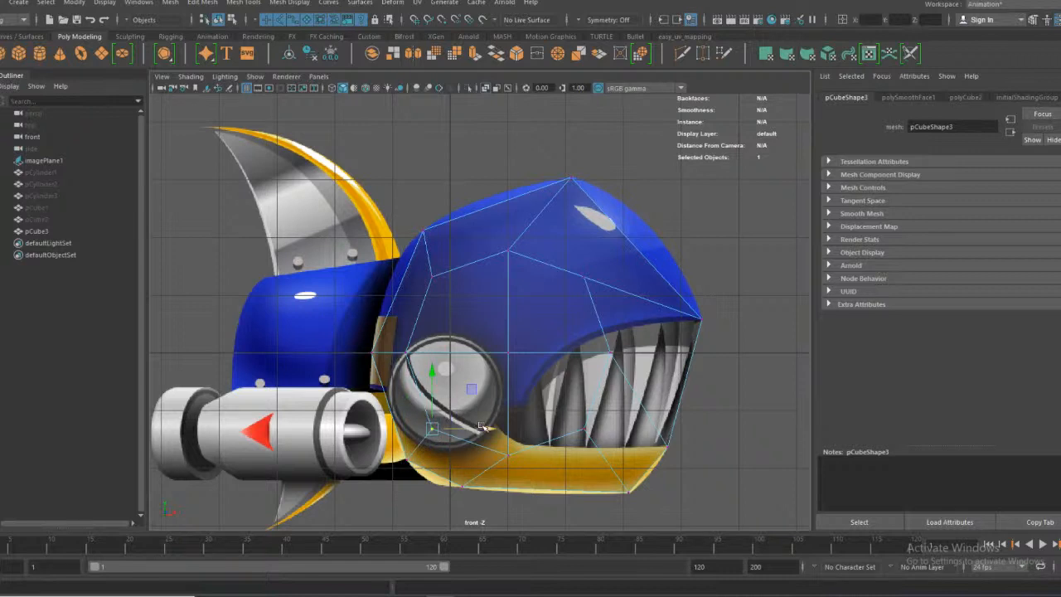
click(508, 250)
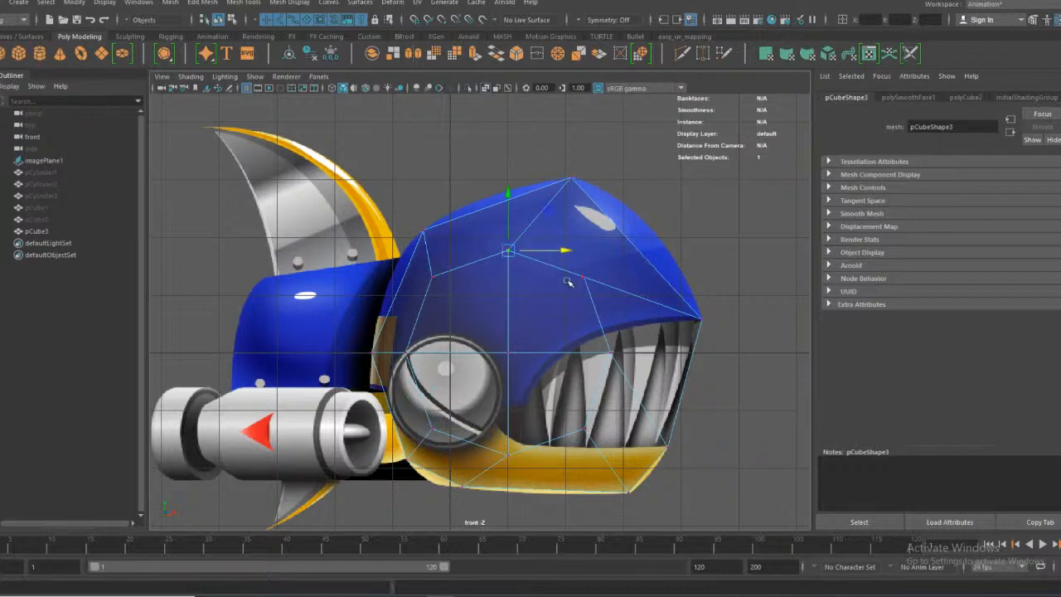
drag(561, 251, 606, 253)
drag(554, 217, 547, 175)
drag(598, 211, 606, 212)
Try raising the side's upper rear vertex along the head's back curve and bringing the side's front vertex onto the upper lip
click(437, 273)
drag(435, 239, 435, 226)
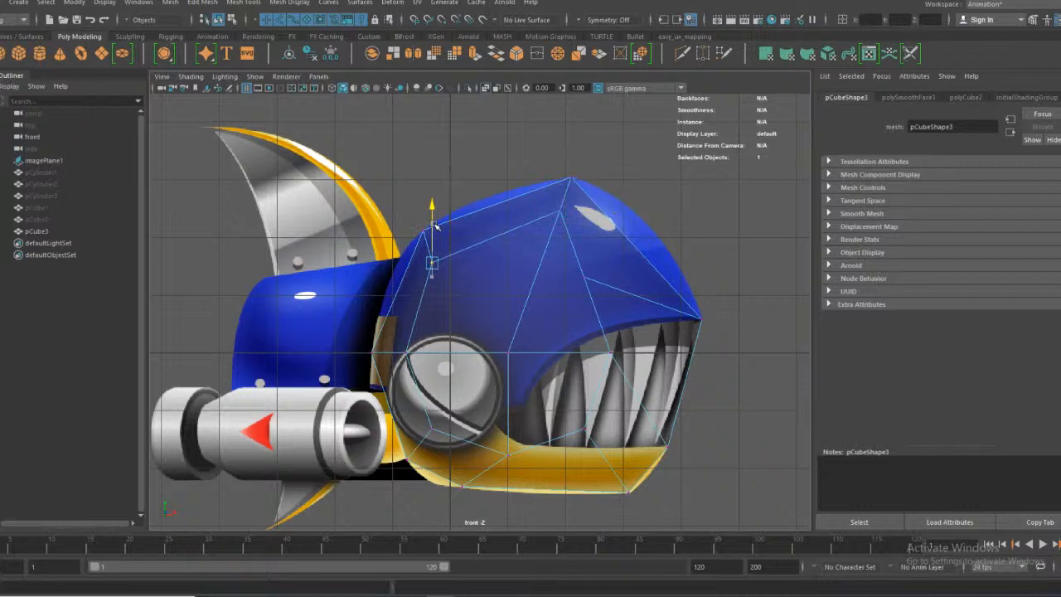
drag(475, 261, 436, 231)
click(585, 272)
drag(632, 270, 678, 270)
drag(634, 224, 633, 269)
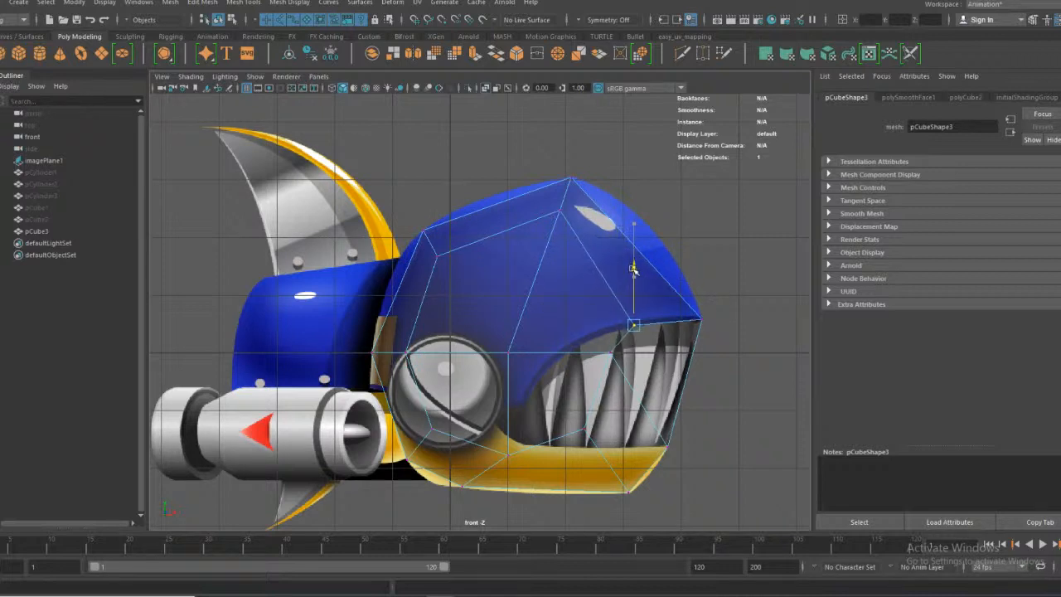
Try moving the central vertex on the head's side up and back to just above the round eye
drag(632, 346, 554, 370)
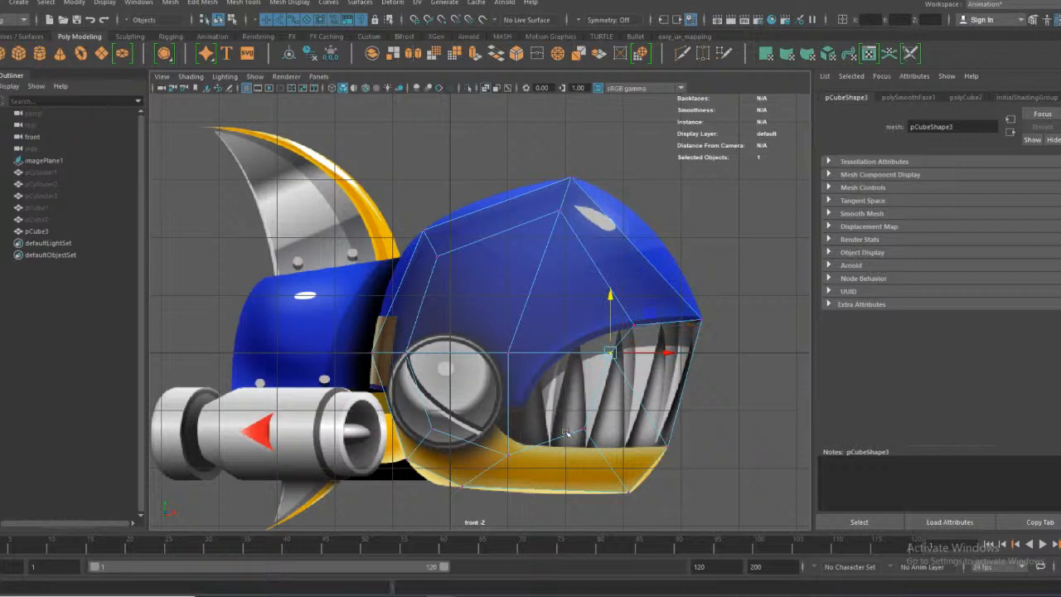
drag(526, 322, 488, 362)
drag(567, 354, 476, 309)
Try adjusting the lower vertices on the head's side, raising the middle one to the mouth corner and nudging the front one forward
drag(488, 431, 526, 481)
drag(597, 407, 562, 450)
mouse_move(632, 431)
mouse_down()
mouse_move(674, 433)
mouse_move(640, 433)
mouse_up()
drag(592, 380, 592, 398)
key(ctrl+z)
drag(515, 430, 499, 472)
drag(509, 407, 509, 386)
Try pulling the vertex inside the mouth opening back and down toward the mouth corner, and undo both moves
drag(633, 337, 584, 362)
drag(665, 355, 568, 369)
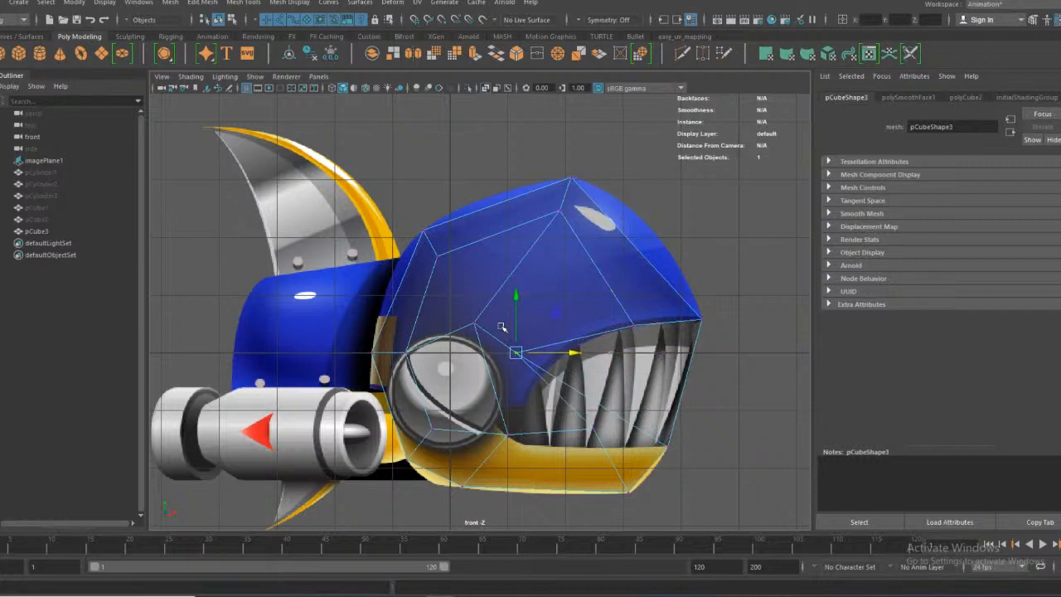
drag(516, 303, 515, 352)
key(ctrl+z)
key(ctrl+z)
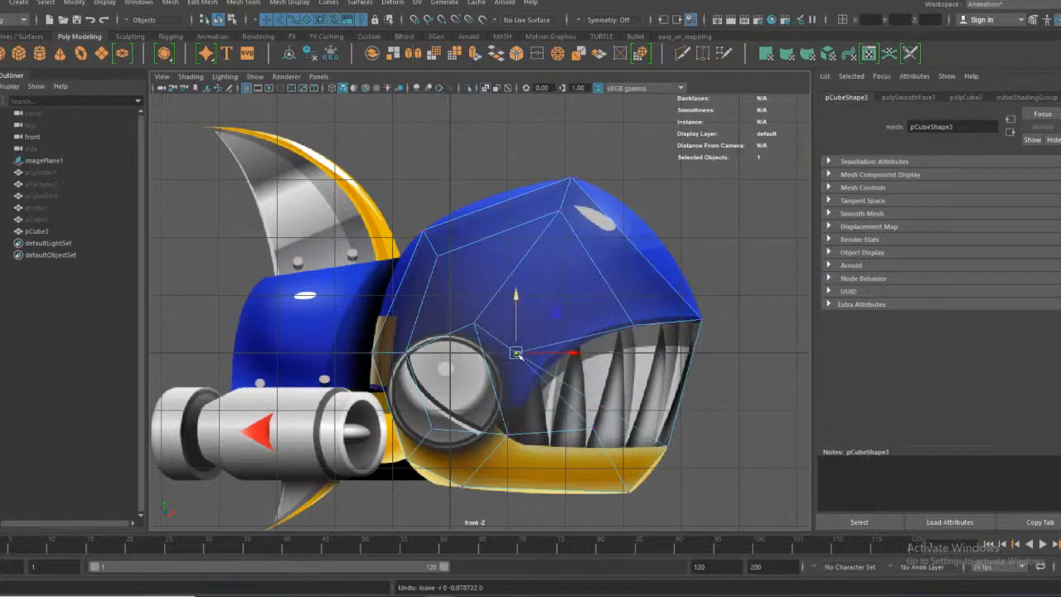
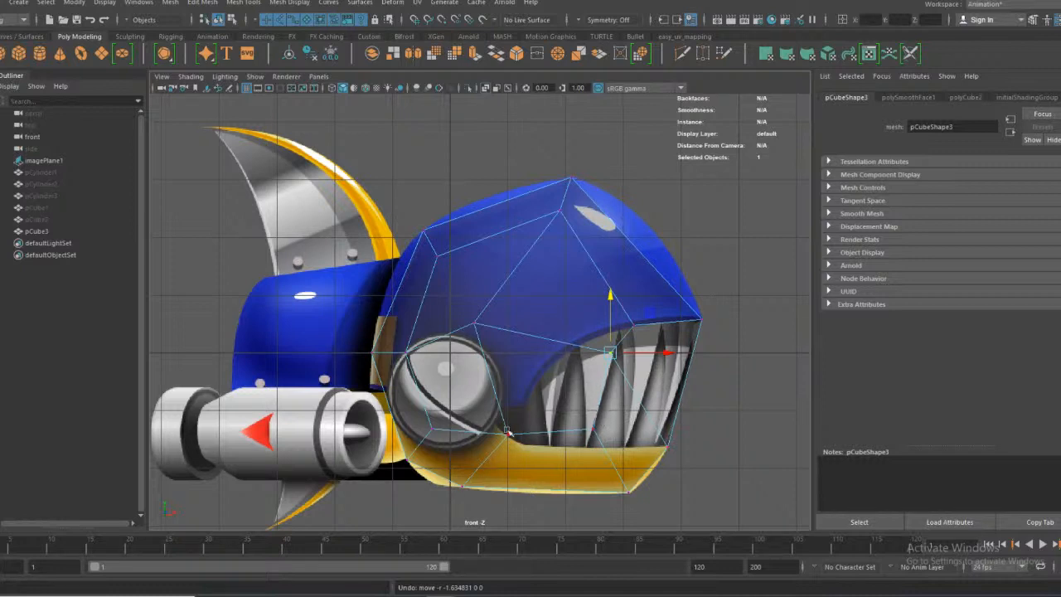
Try moving the upper jaw's tip vertex up and back along the forehead, and undo the moves
click(506, 435)
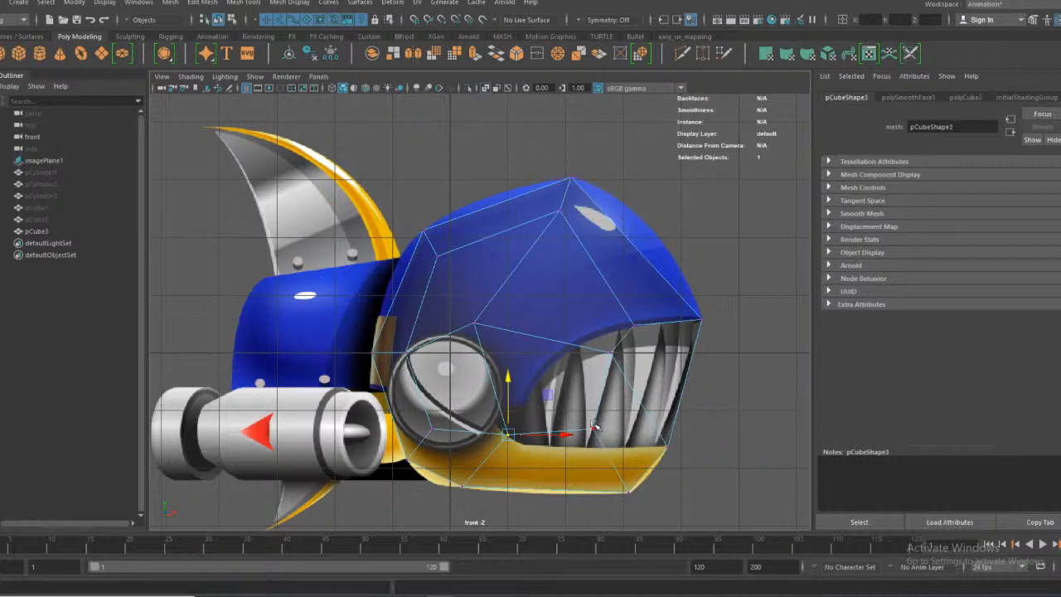
drag(714, 290, 654, 361)
drag(702, 267, 685, 195)
drag(760, 251, 731, 251)
drag(694, 413, 660, 467)
drag(722, 446, 688, 336)
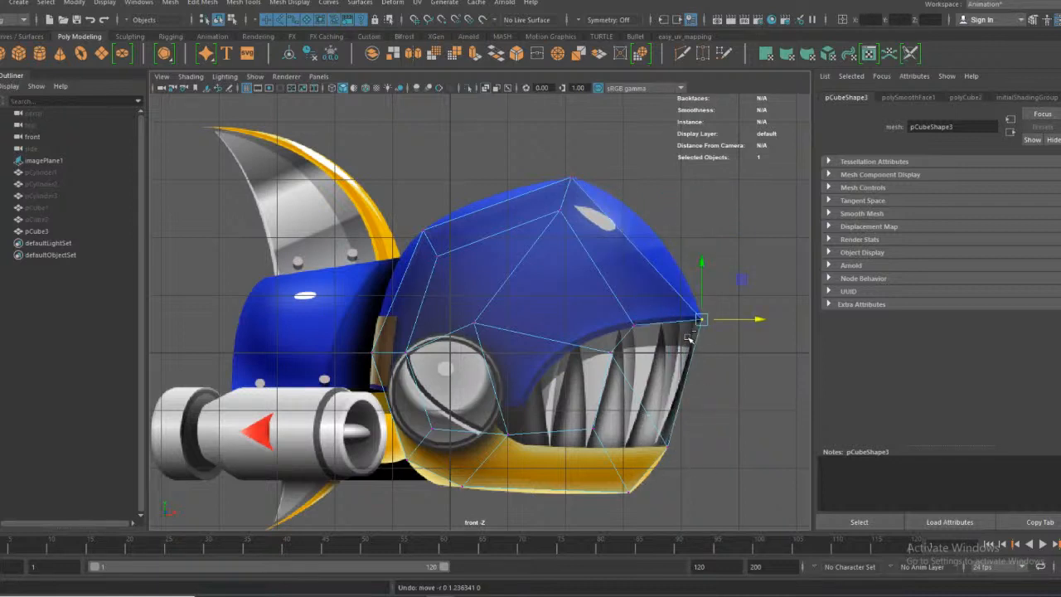
drag(488, 336, 560, 322)
key(ctrl+z)
Undo the side vertex moves on the head, back to the earlier placement of the lower rear vertex
click(593, 428)
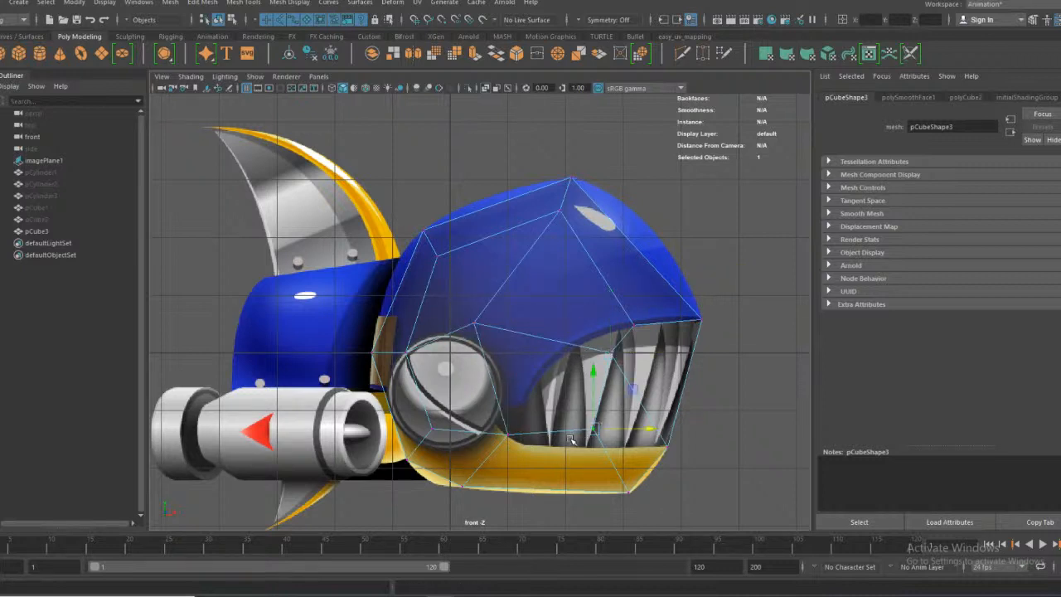
key(ctrl+z)
key(ctrl+z)
key(ctrl+z)
key(ctrl+z)
key(ctrl+z)
key(ctrl+z)
key(ctrl+z)
key(ctrl+z)
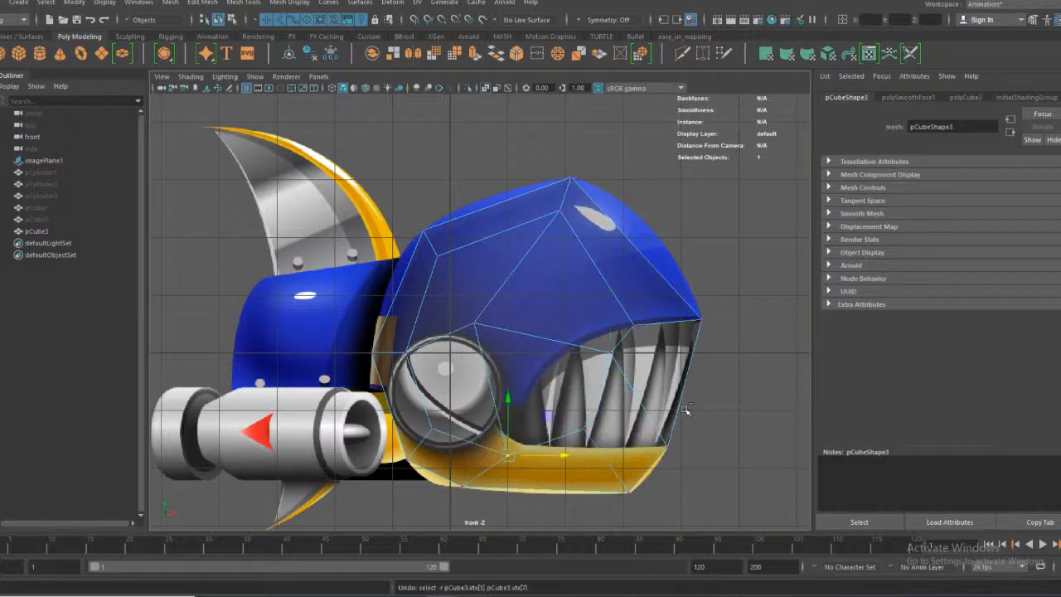
key(ctrl+z)
key(ctrl+z)
key(ctrl+z)
key(ctrl+z)
key(ctrl+z)
key(ctrl+z)
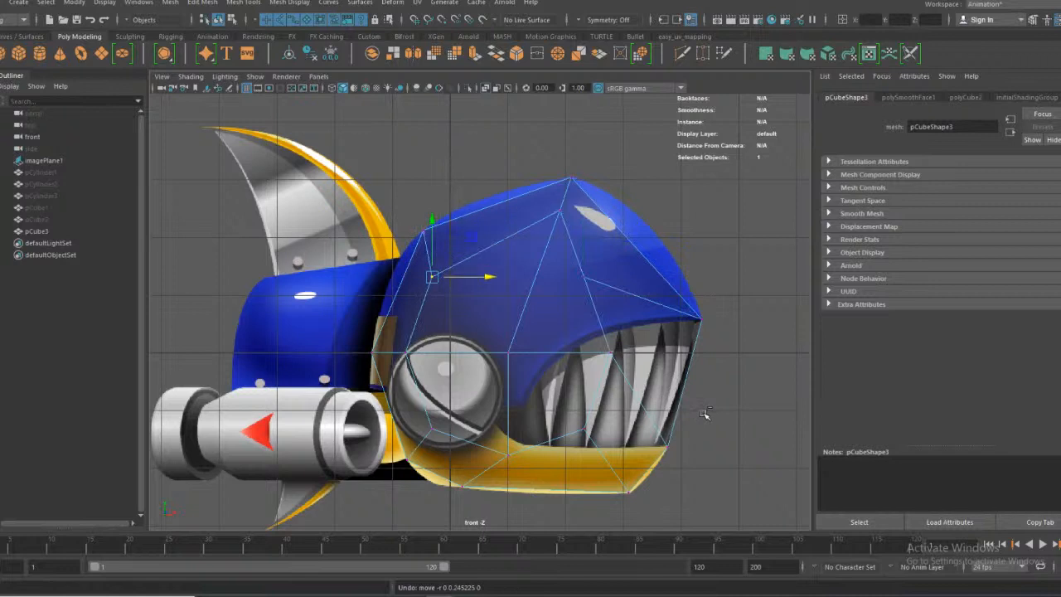
key(ctrl+z)
key(ctrl+z)
key(ctrl+z)
key(ctrl+z)
key(ctrl+z)
key(ctrl+z)
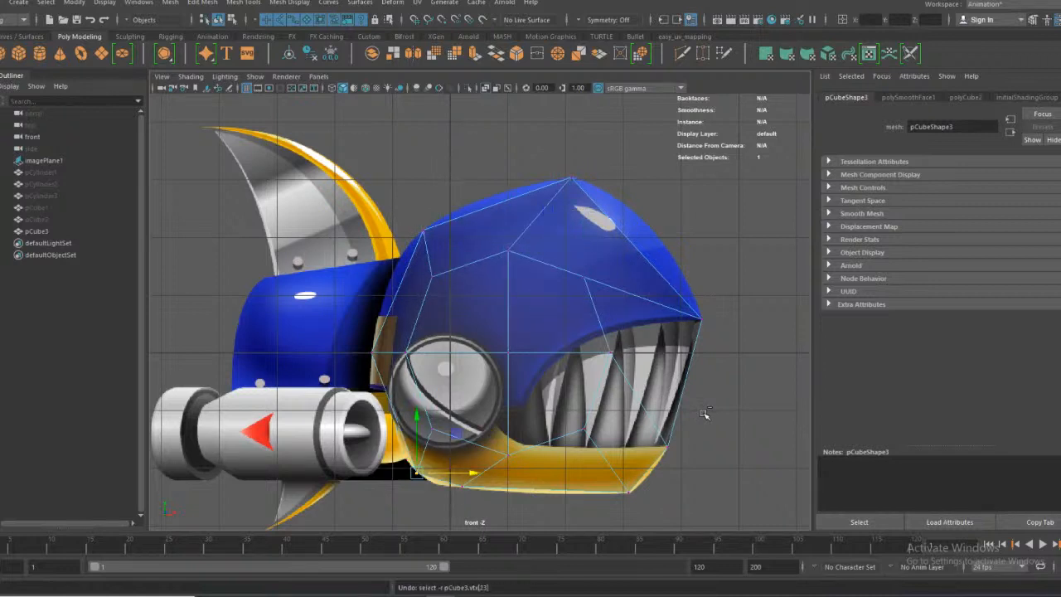
Undo the earlier jaw and forehead vertex moves on the head, back to the placement of the rear top vertex
key(ctrl+z)
key(ctrl+z)
key(ctrl+z)
key(ctrl+z)
key(ctrl+z)
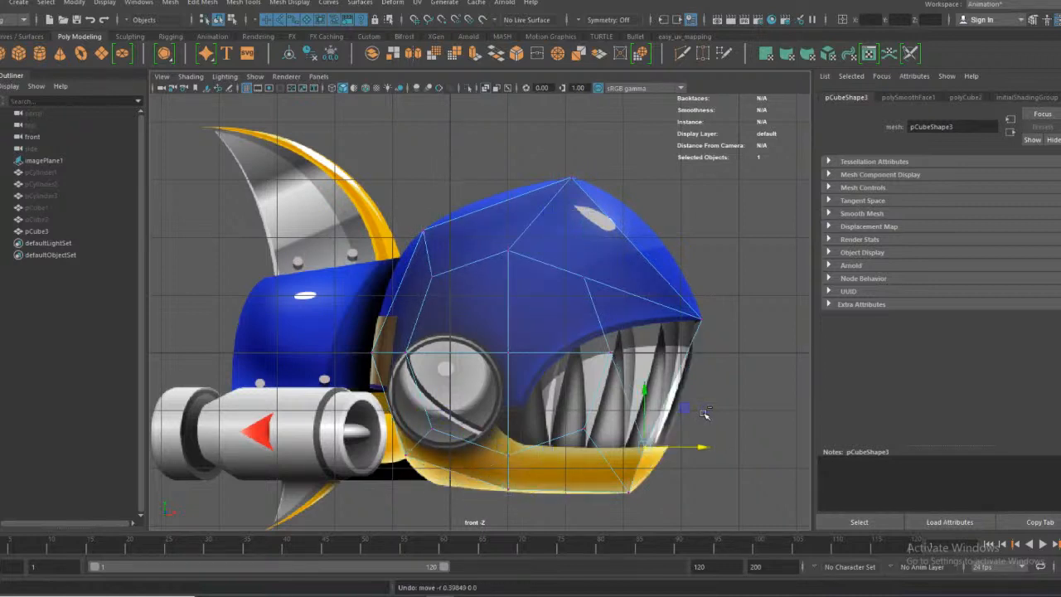
key(ctrl+z)
key(ctrl+z)
key(ctrl+z)
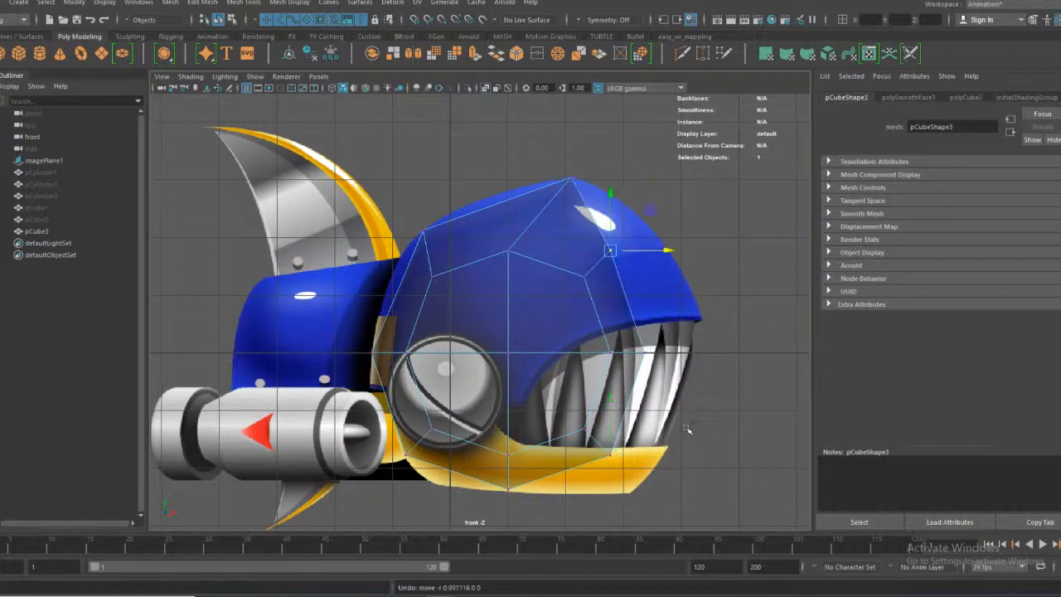
key(ctrl+z)
key(ctrl+z)
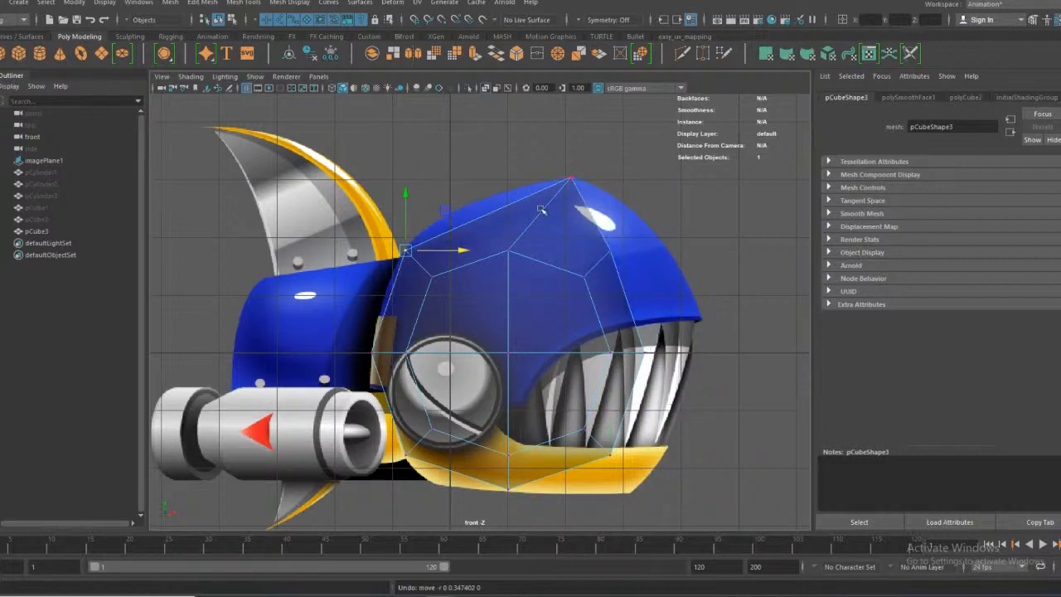
Raise the head's rear top vertex and shift it forward onto the reference's upper back outline
drag(405, 199, 404, 182)
drag(447, 232, 464, 232)
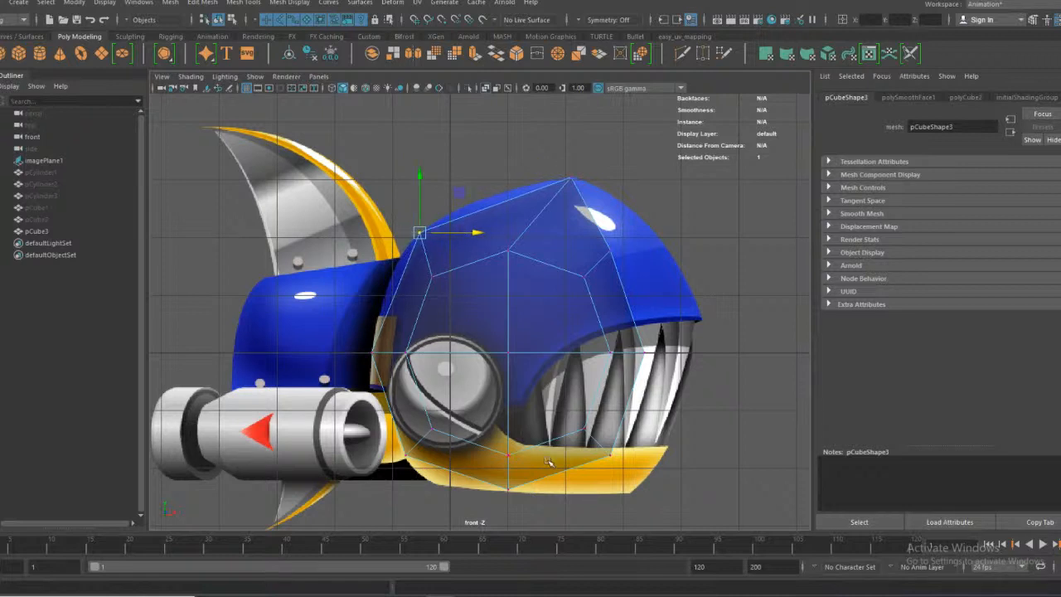
Try moving the lower front vertex to the reference's chin and the foremost middle vertex down to the lower jaw's tip
drag(648, 439, 598, 464)
drag(613, 398, 625, 441)
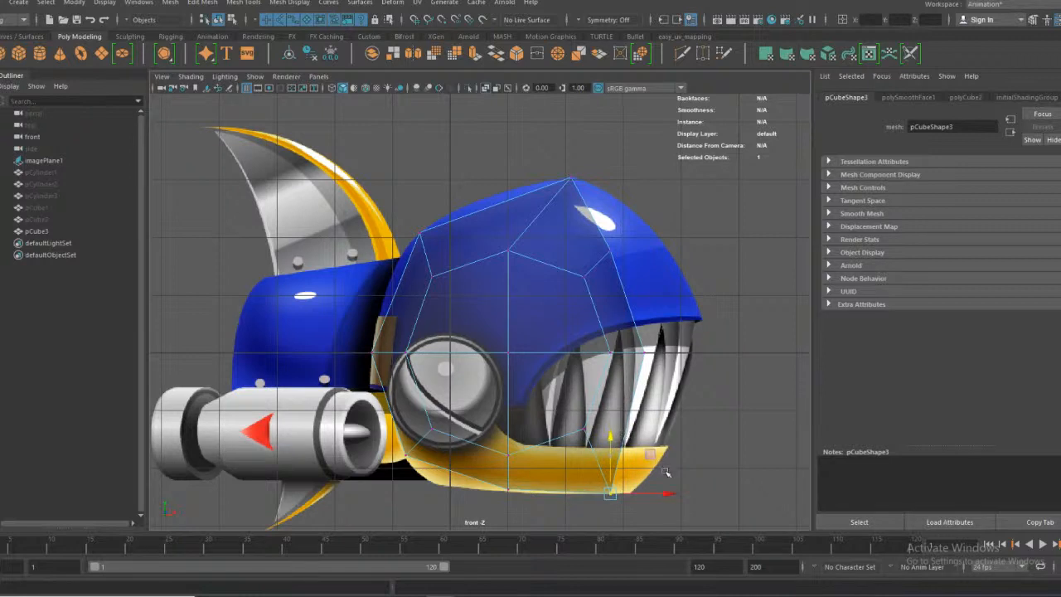
drag(673, 496, 688, 494)
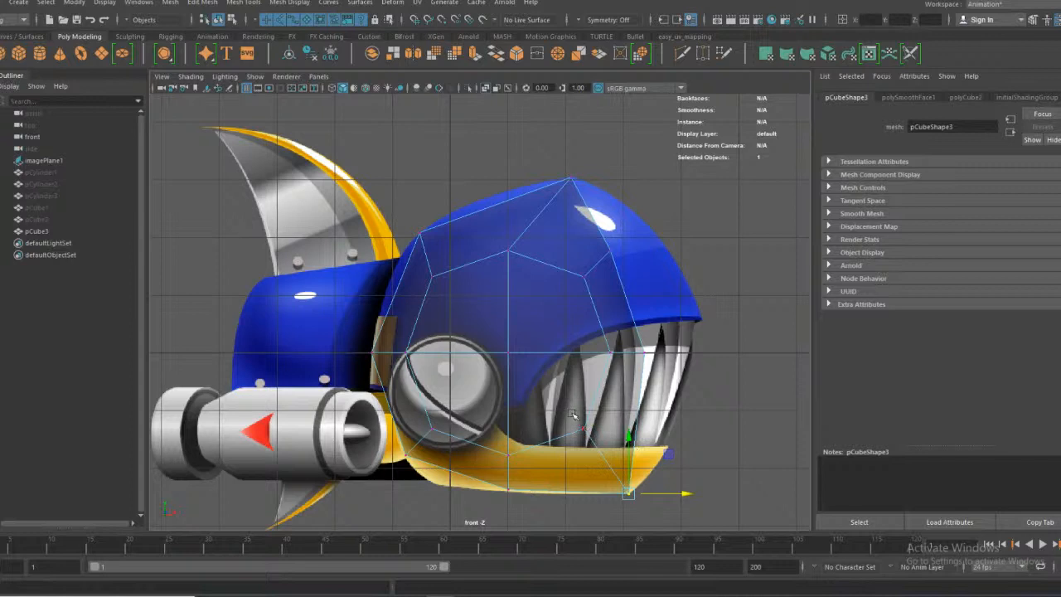
drag(665, 325, 628, 366)
drag(646, 301, 670, 391)
drag(700, 446, 721, 439)
Try moving the upper front vertex to the upper jaw's tip and adjusting the crown vertex against the head outline
click(612, 255)
drag(659, 249, 700, 262)
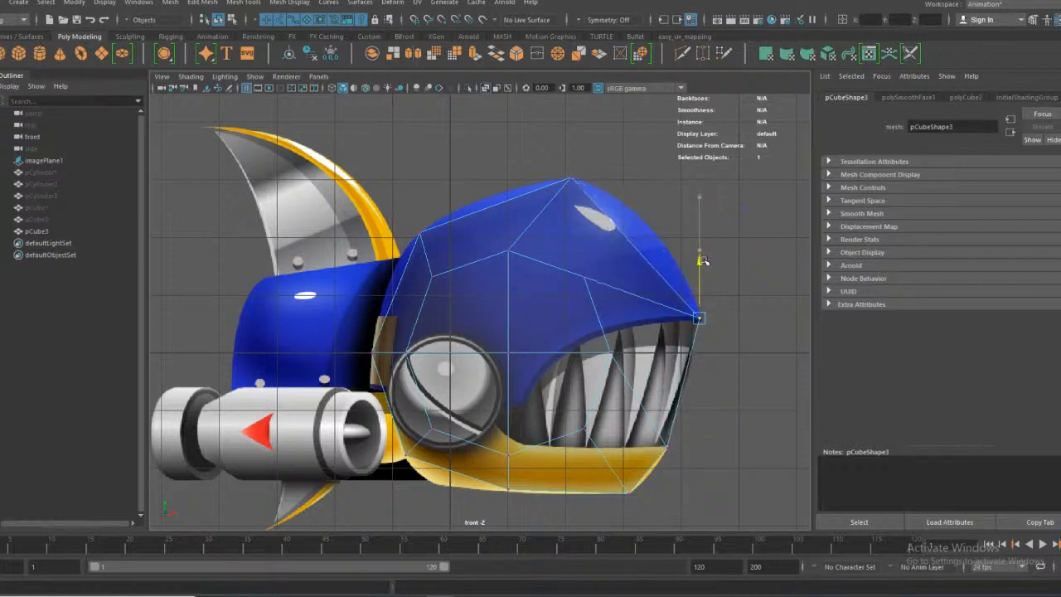
click(571, 178)
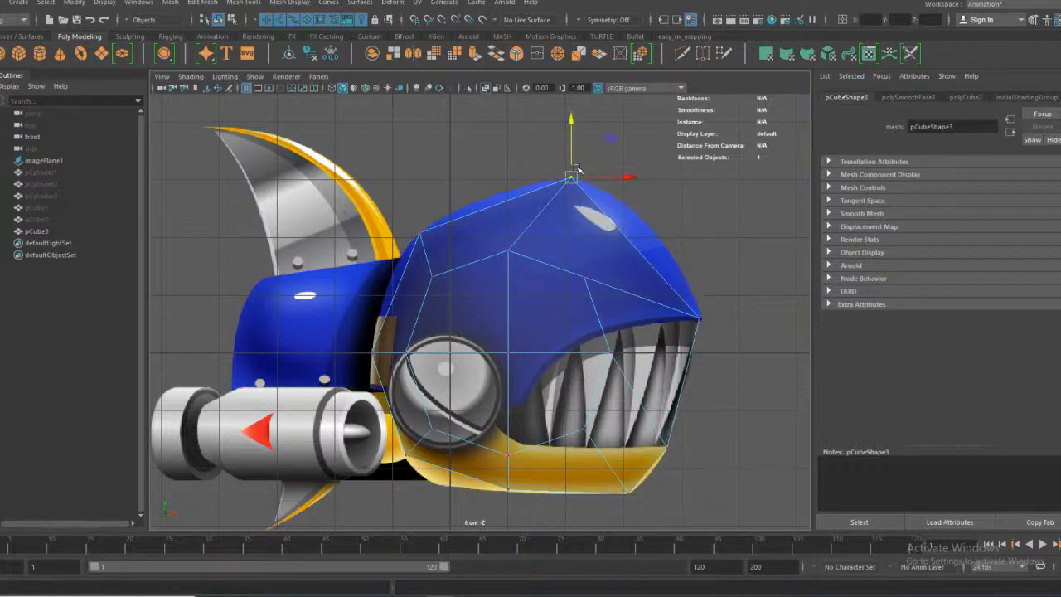
drag(617, 178, 641, 178)
drag(594, 123, 594, 132)
drag(655, 185, 632, 185)
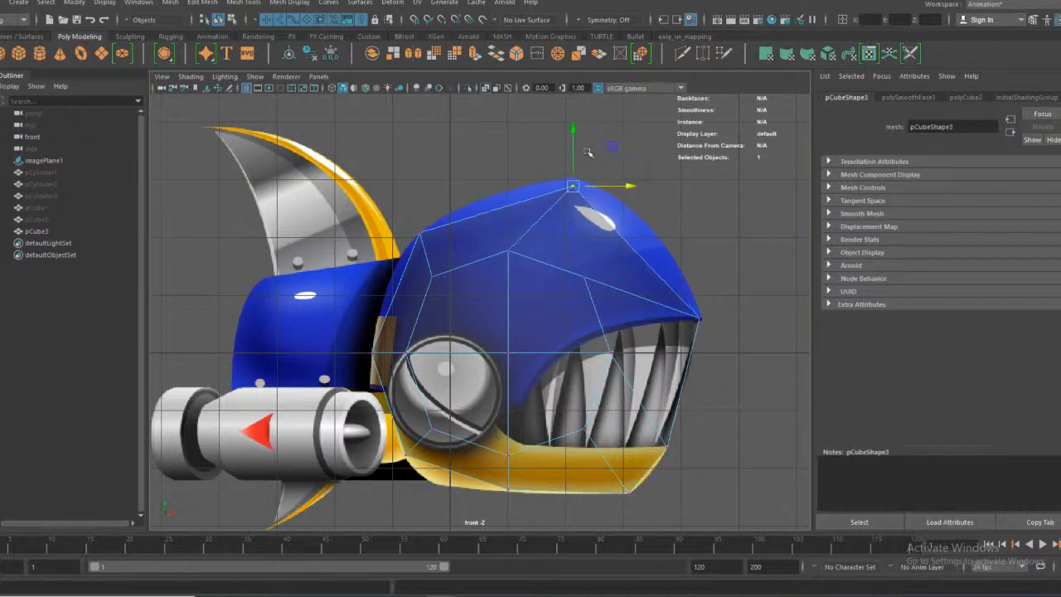
drag(573, 133, 572, 123)
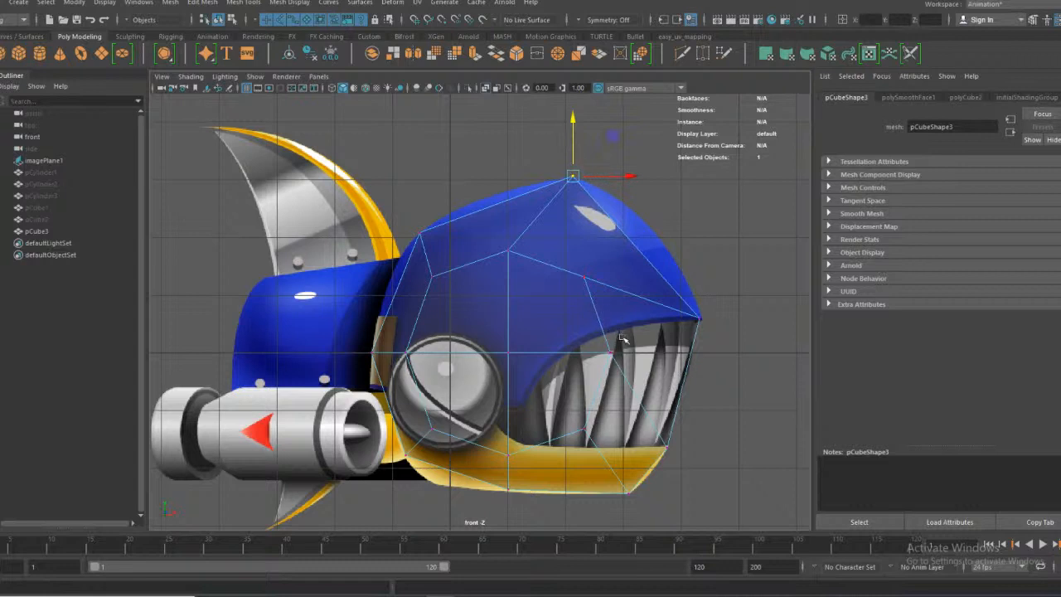
Try lowering the upper front side vertex to the mouth's upper edge and shifting it forward
click(583, 429)
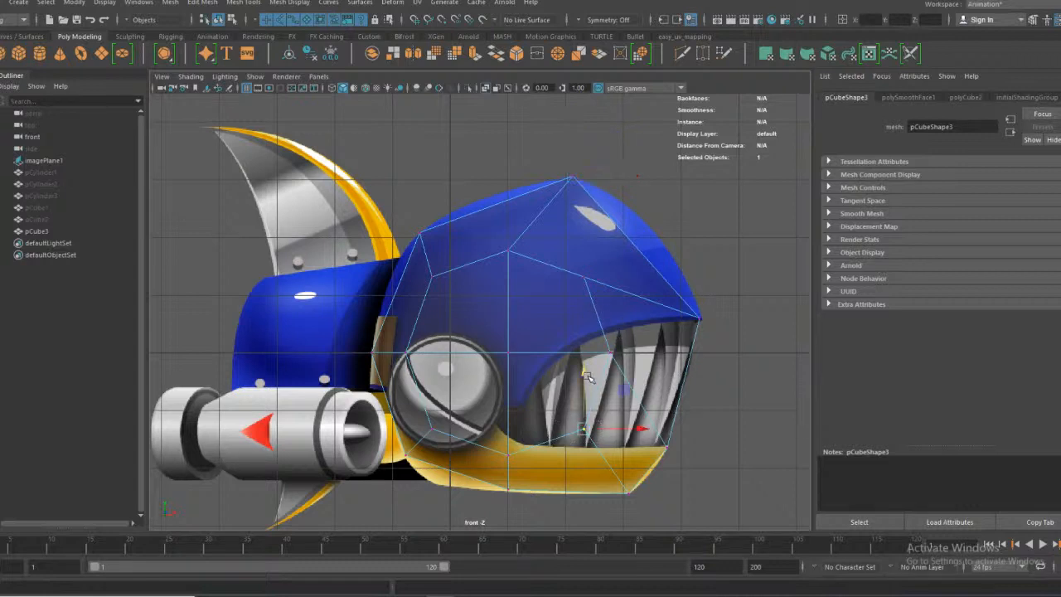
click(583, 278)
drag(587, 217, 586, 272)
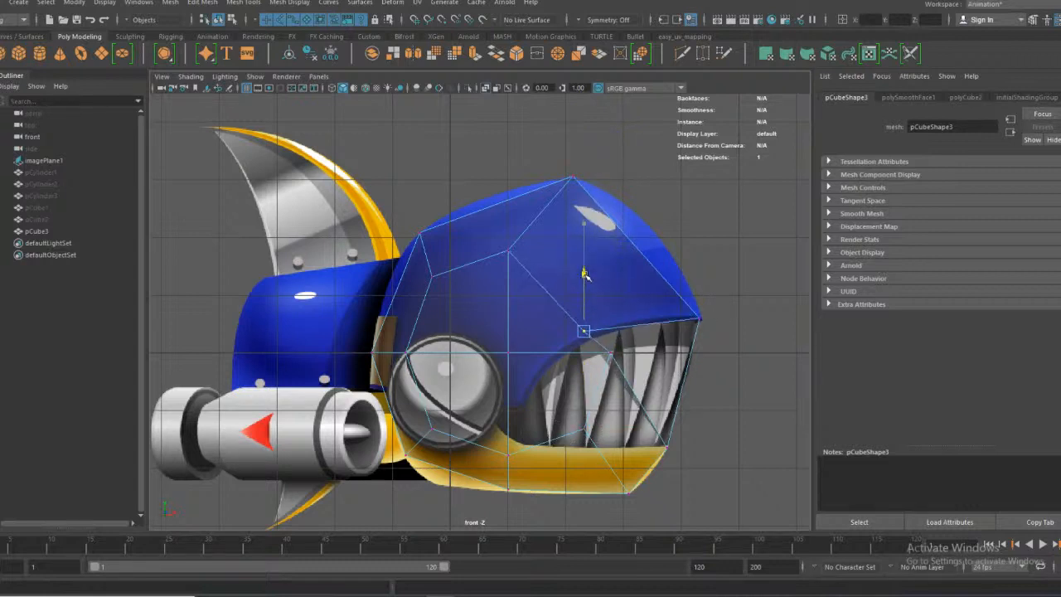
drag(635, 332, 667, 329)
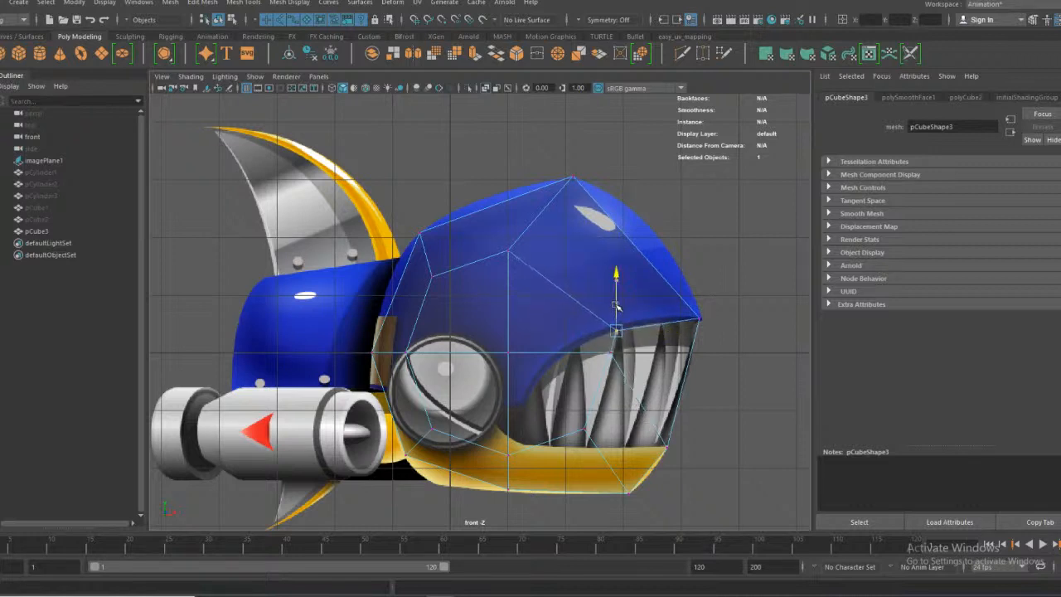
Try pulling the front middle side vertex back and down along the mouth's upper edge
click(508, 352)
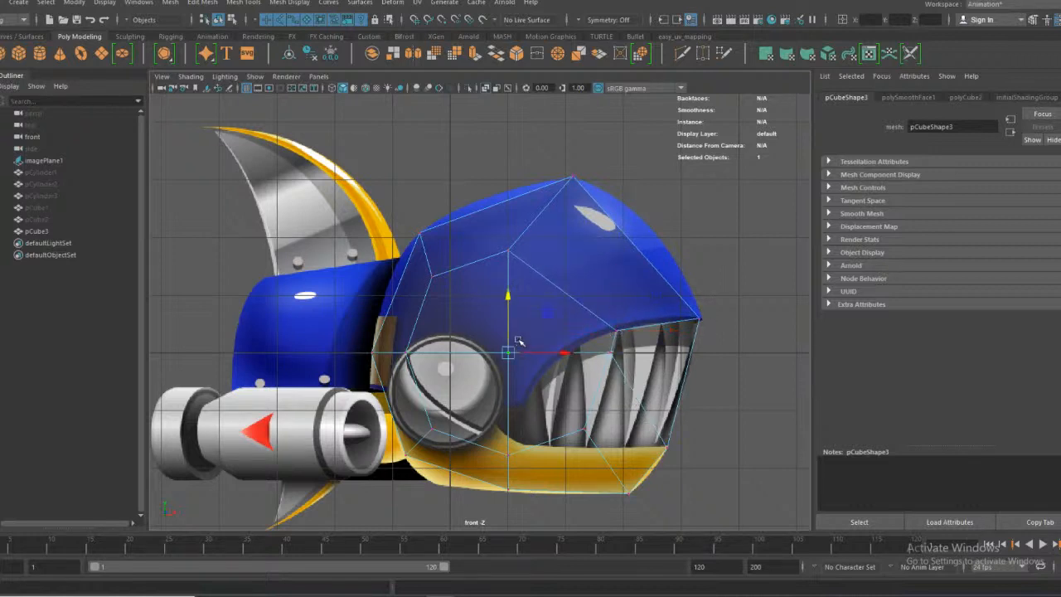
drag(561, 354, 608, 353)
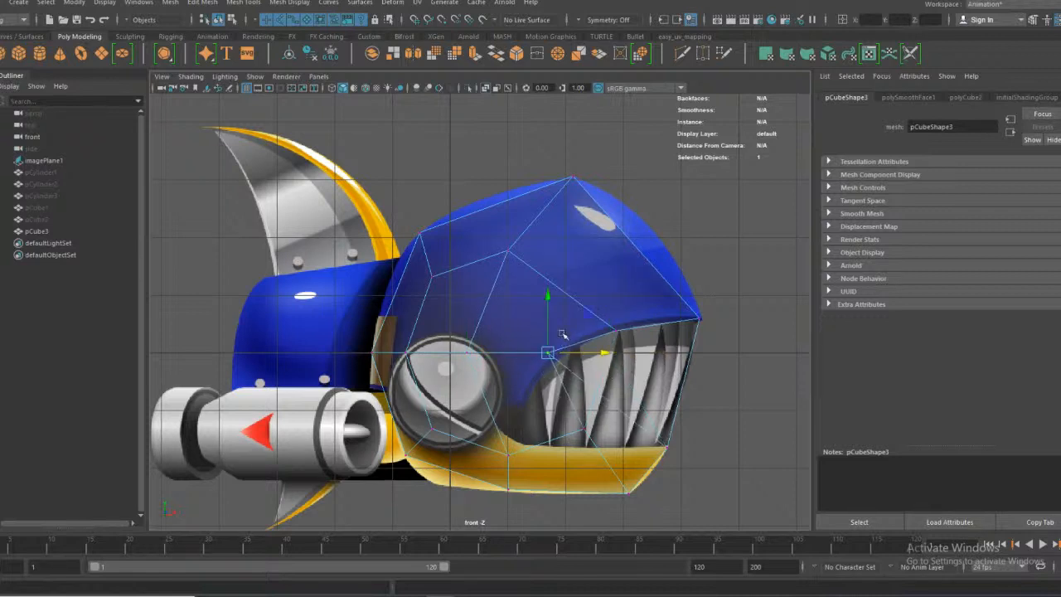
drag(547, 296, 544, 312)
drag(605, 367, 594, 368)
Try lowering the vertex inside the mouth opening onto the lower jaw's lip line
click(508, 453)
click(469, 352)
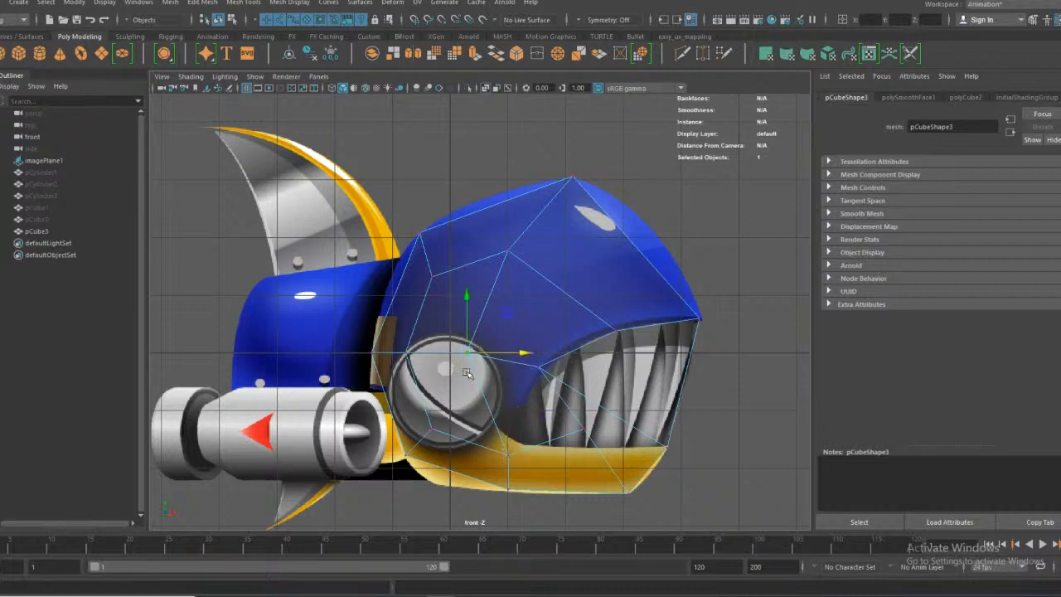
click(583, 443)
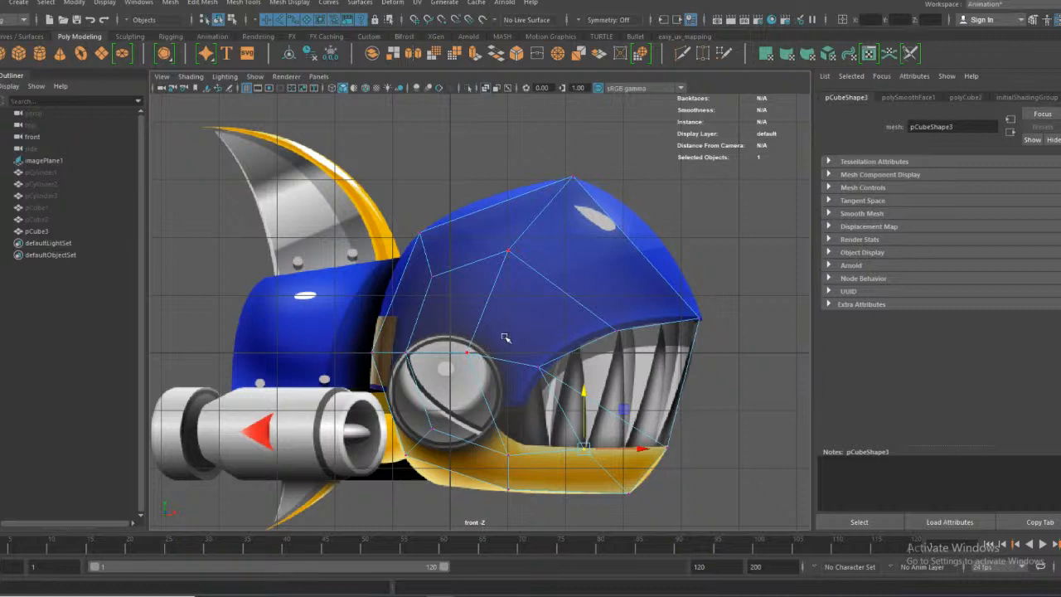
mouse_move(641, 449)
mouse_down()
mouse_move(587, 449)
mouse_move(644, 448)
mouse_up()
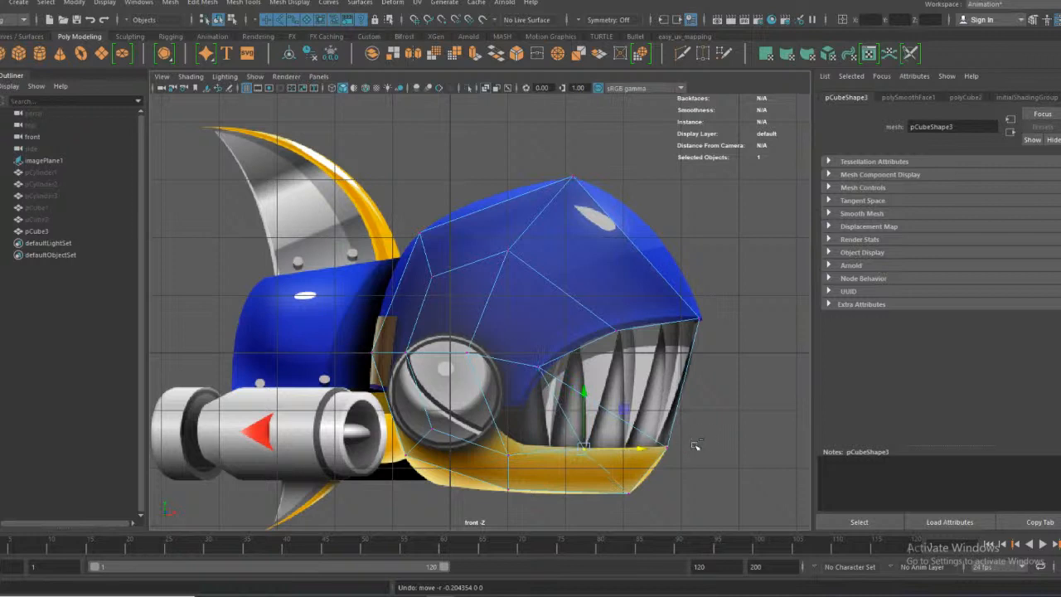
Undo the mouth, jaw and crown vertex moves, back to the raised placement of the rear top vertex
key(ctrl+z)
key(ctrl+z)
key(ctrl+z)
key(ctrl+z)
key(ctrl+z)
key(ctrl+z)
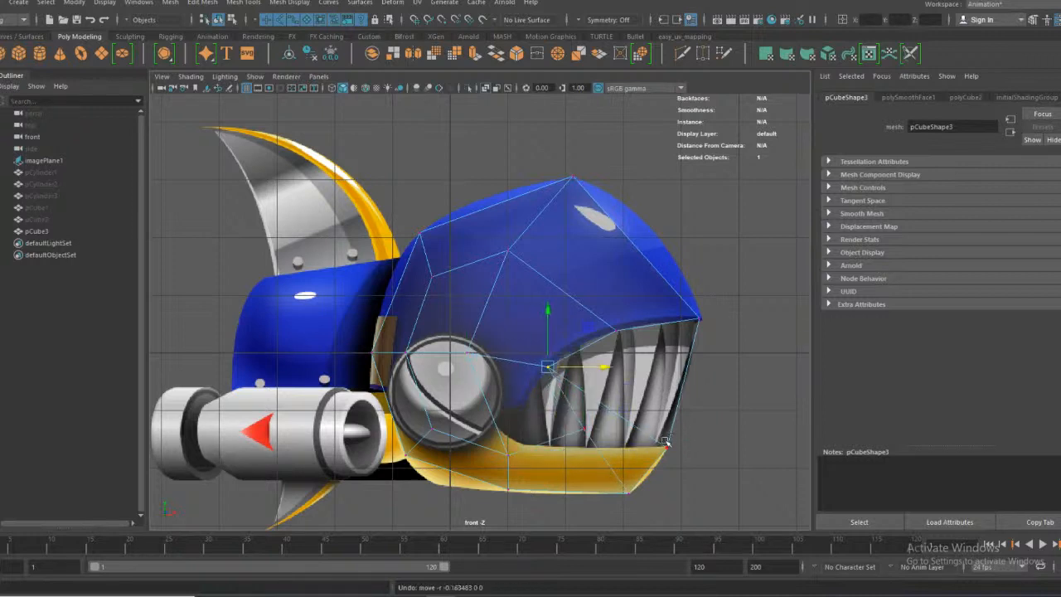
key(ctrl+z)
key(ctrl+z)
key(ctrl+z)
key(ctrl+z)
key(ctrl+z)
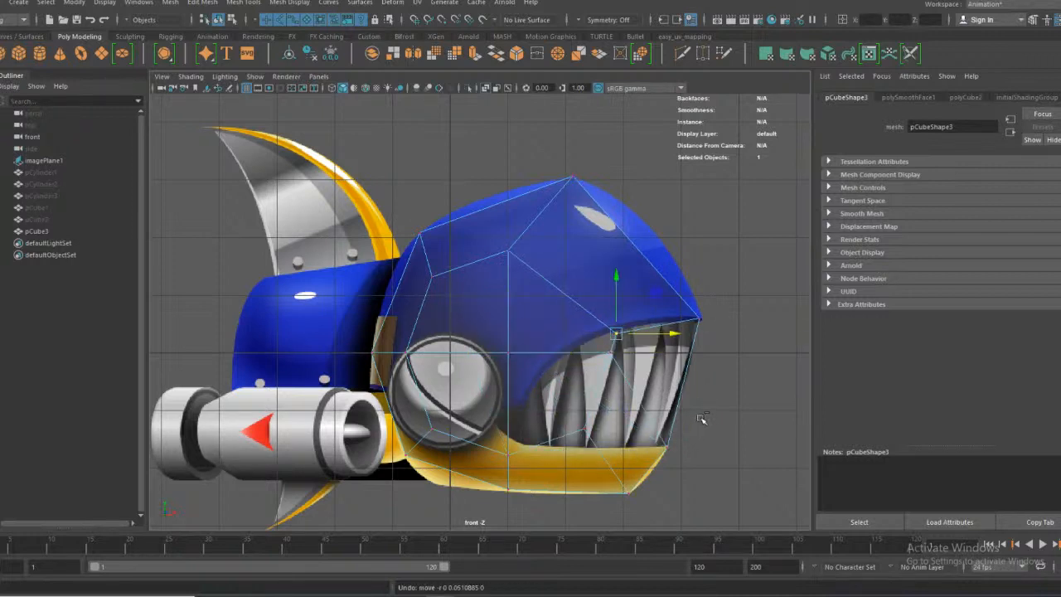
key(ctrl+z)
key(ctrl+z)
key(ctrl+z)
key(ctrl+z)
key(ctrl+z)
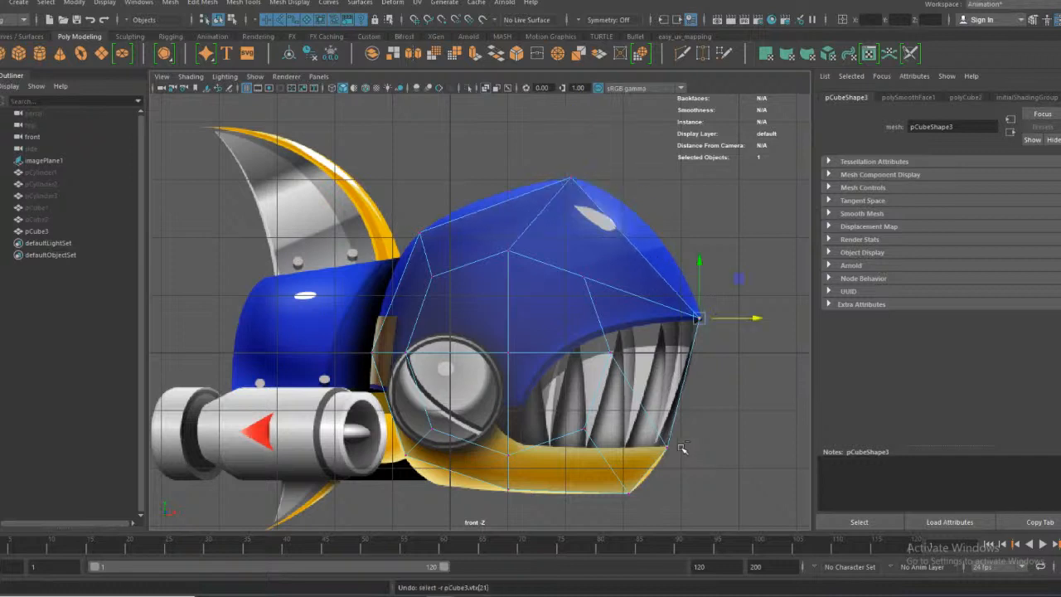
key(ctrl+z)
key(ctrl+z)
key(ctrl+z)
key(ctrl+z)
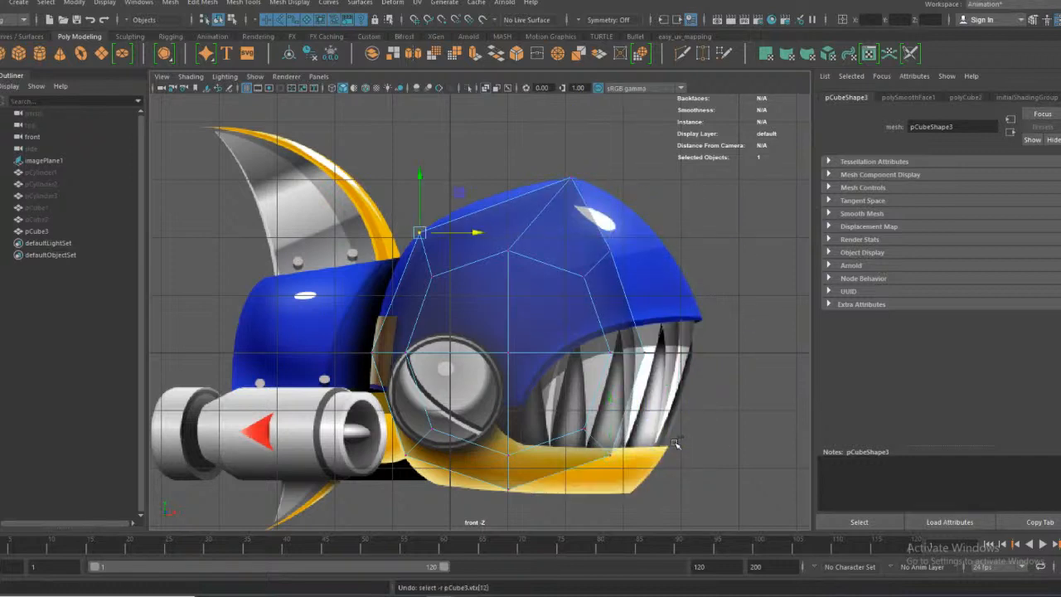
key(ctrl+z)
key(ctrl+z)
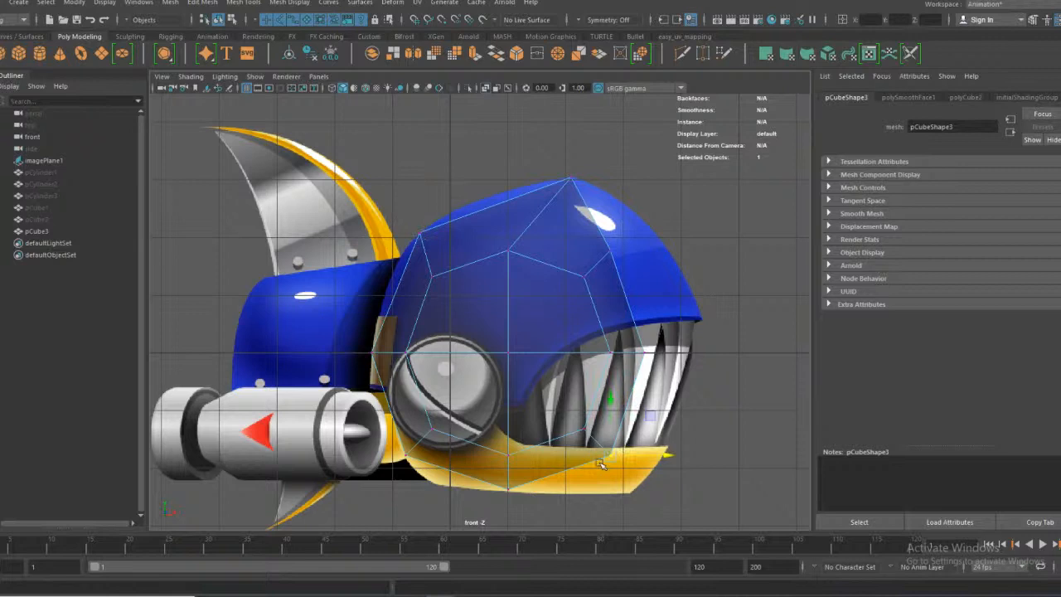
Lower the head's central side vertex to the mouth corner and raise the one in front of it to the upper lip
drag(529, 330, 479, 370)
drag(508, 293, 495, 348)
drag(609, 317, 609, 284)
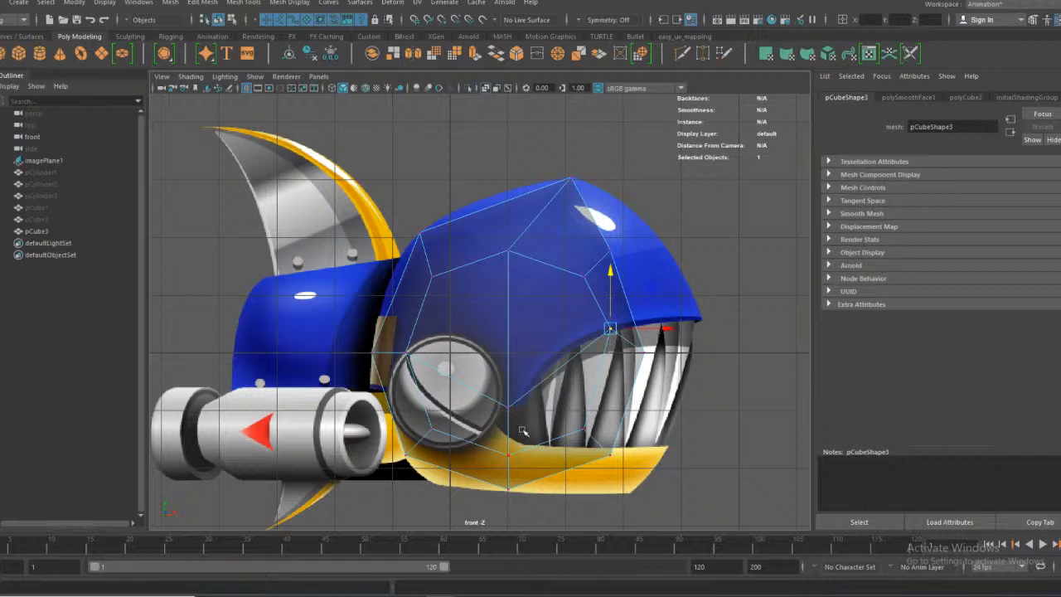
Move the lower central side vertex forward and slightly up onto the rear end of the lower lip
drag(535, 434, 568, 449)
drag(530, 418, 533, 408)
Try lowering the vertex inside the mouth opening onto the lower lip and sliding it forward toward the jaw tip
click(591, 416)
drag(584, 379, 584, 392)
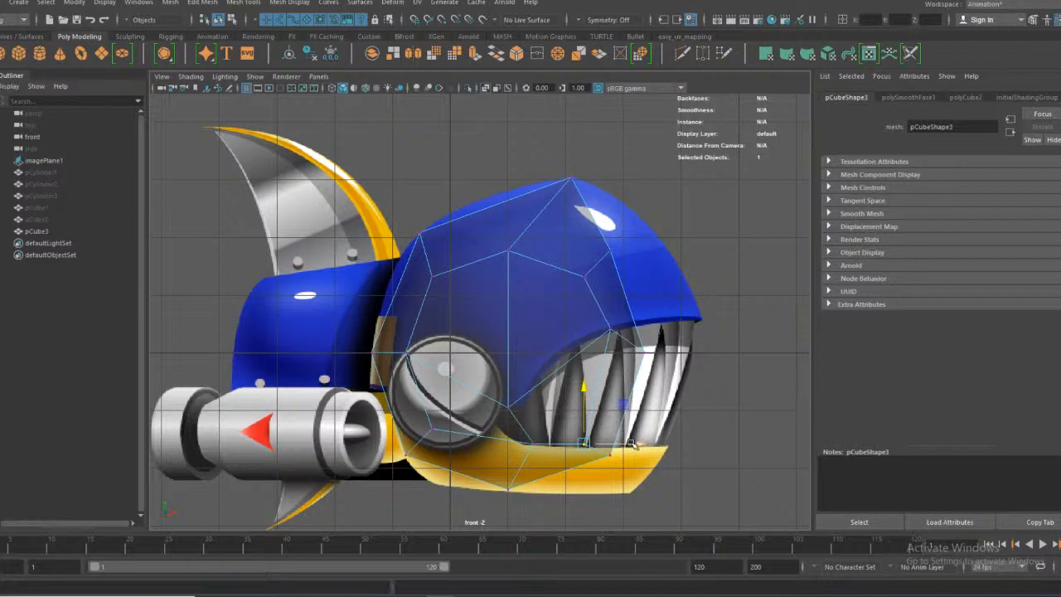
drag(631, 445, 697, 445)
drag(587, 445, 585, 445)
Try moving the head's lower front vertex down and forward to the chin of the reference
drag(612, 406, 620, 445)
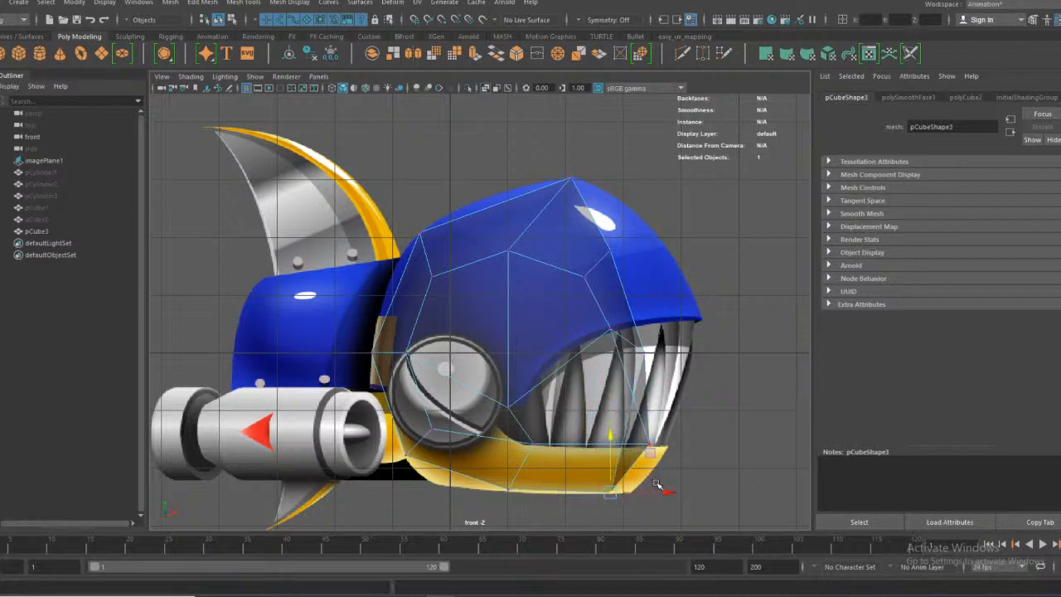
click(627, 487)
right_drag(609, 283, 572, 288)
drag(669, 492, 686, 493)
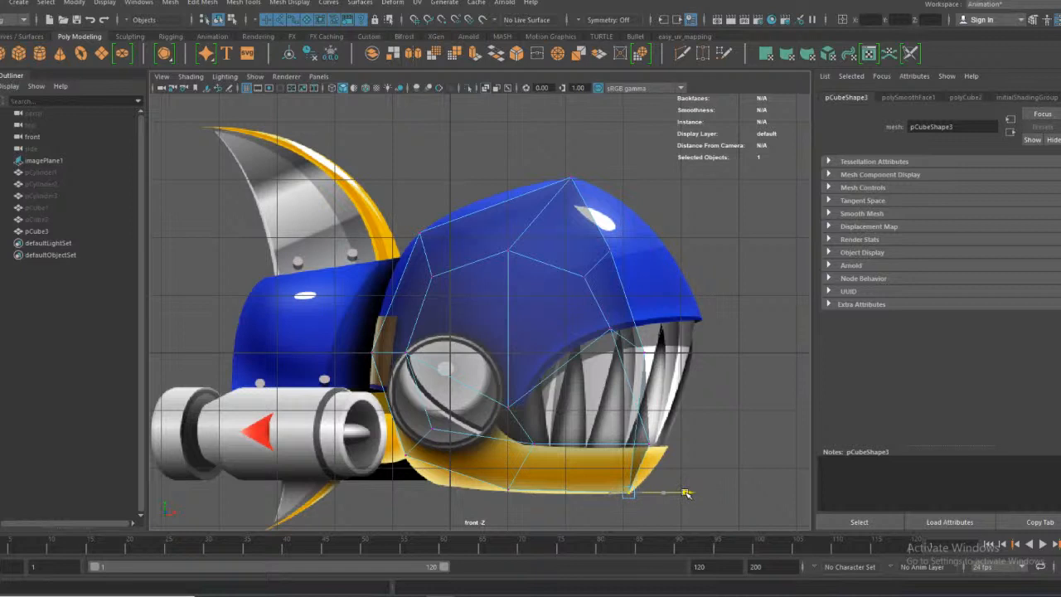
Try moving the foremost middle vertex to the upper jaw's tip and fitting the lower lip vertex to the lower jaw's tip
click(643, 319)
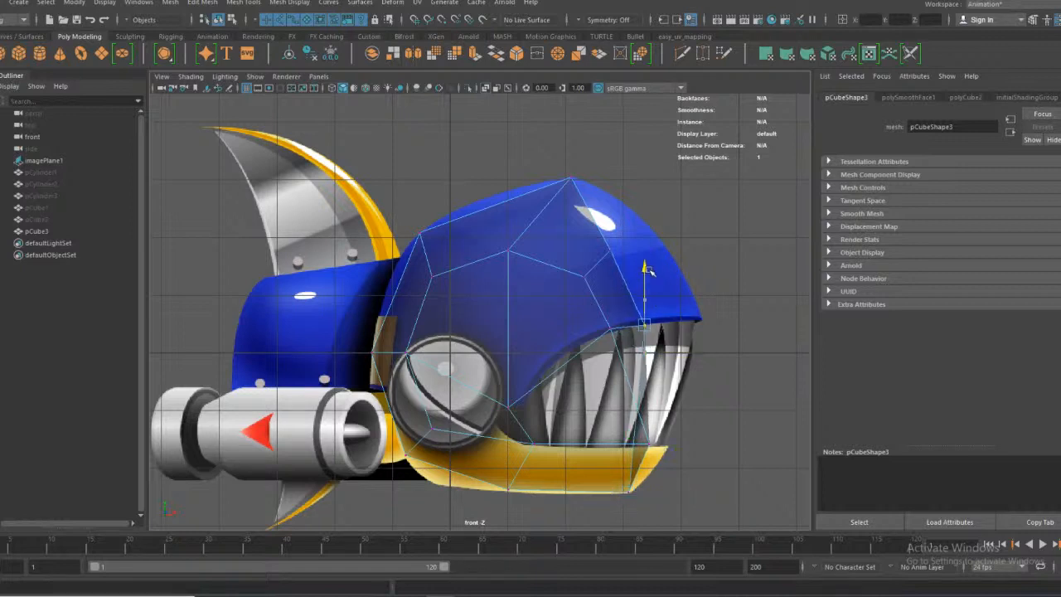
drag(687, 315, 753, 325)
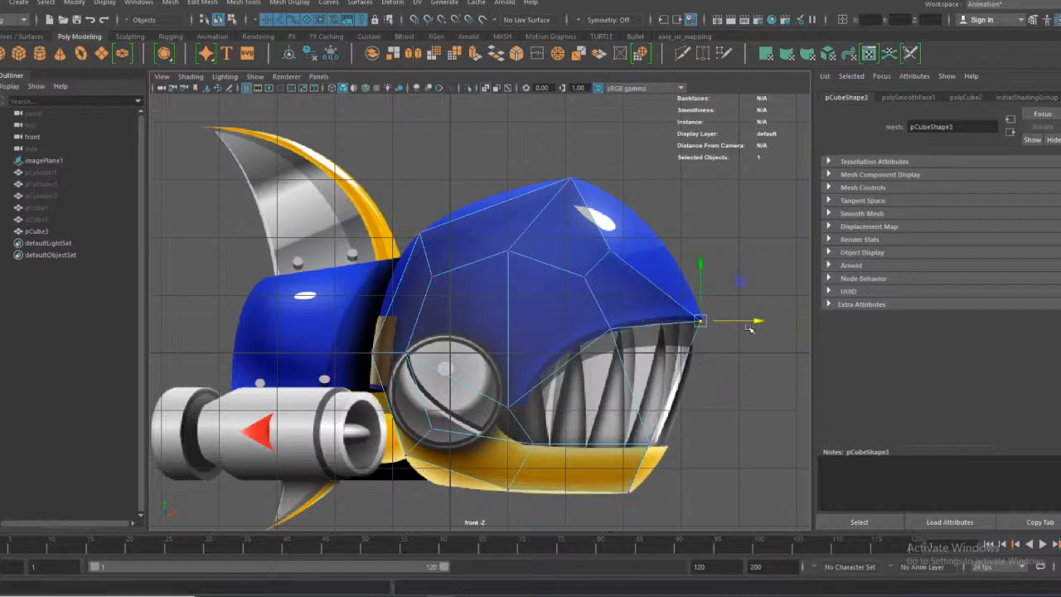
click(667, 445)
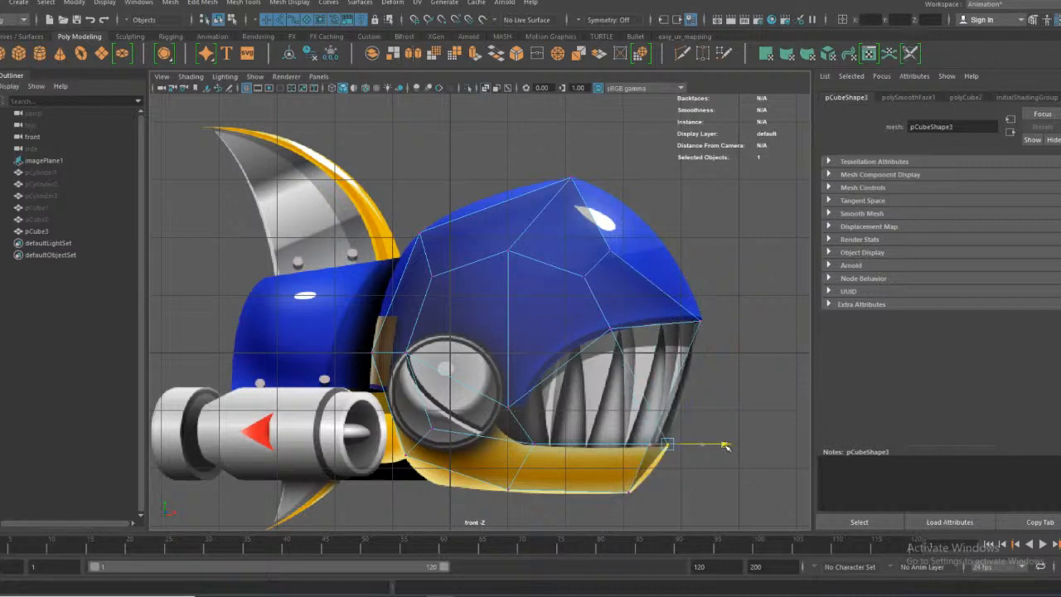
drag(673, 418, 665, 396)
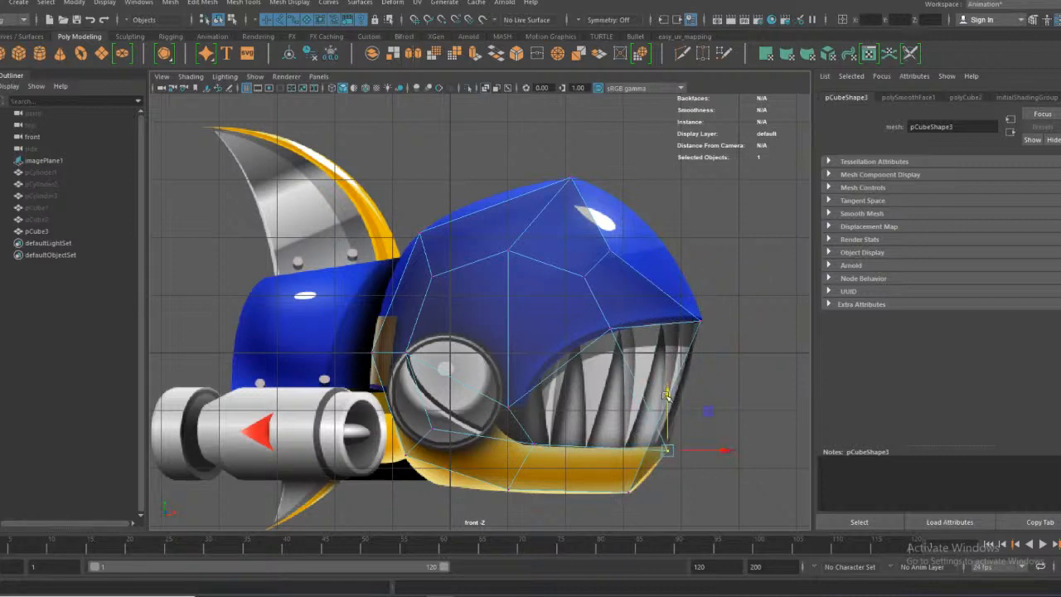
Undo the front jaw vertex moves, back to the placement of the vertex at the rear of the lower lip
click(609, 336)
key(ctrl+z)
key(ctrl+z)
key(ctrl+z)
key(ctrl+z)
key(ctrl+z)
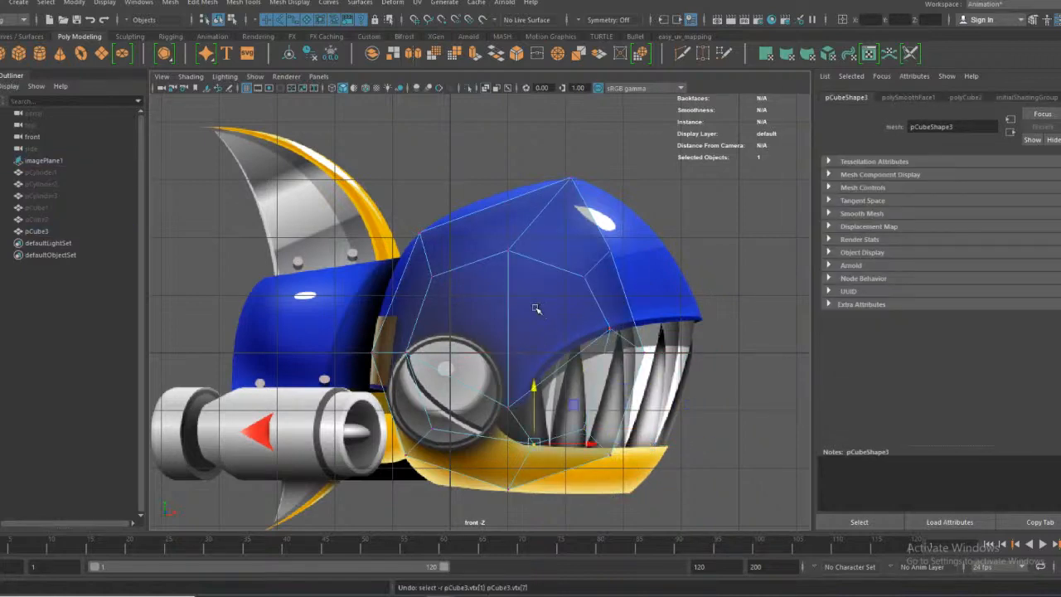
Switch to the perspective view, return to object mode and select the whole head mesh
key(space)
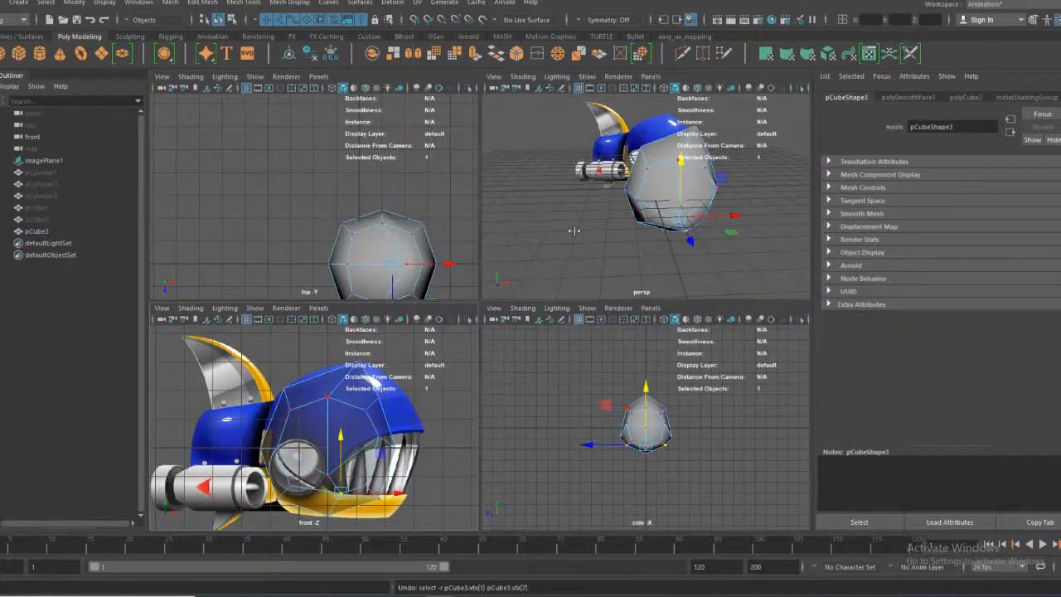
key(space)
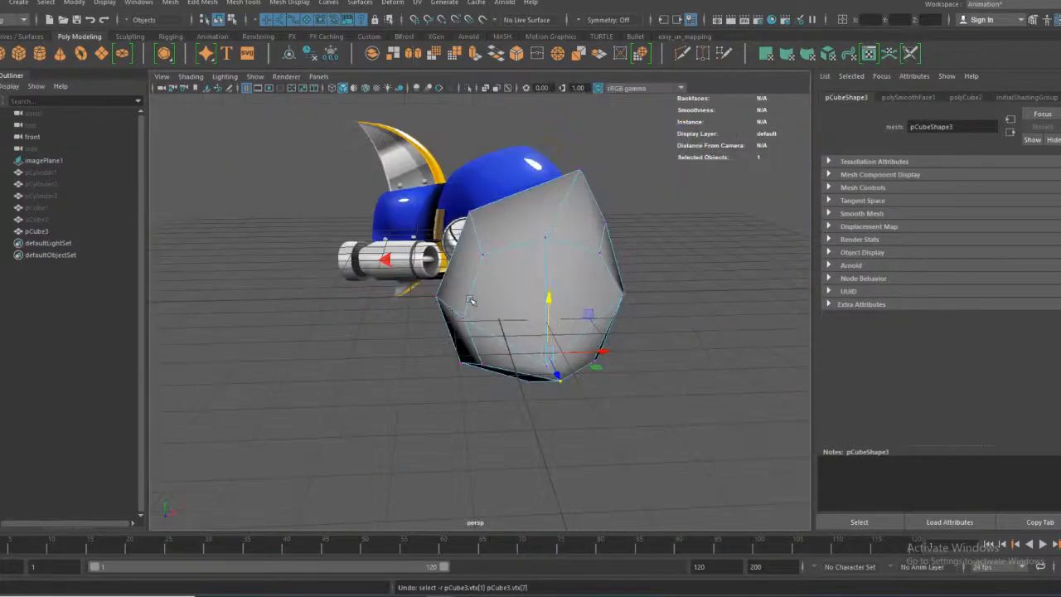
right_drag(386, 282, 439, 264)
click(506, 294)
click(506, 294)
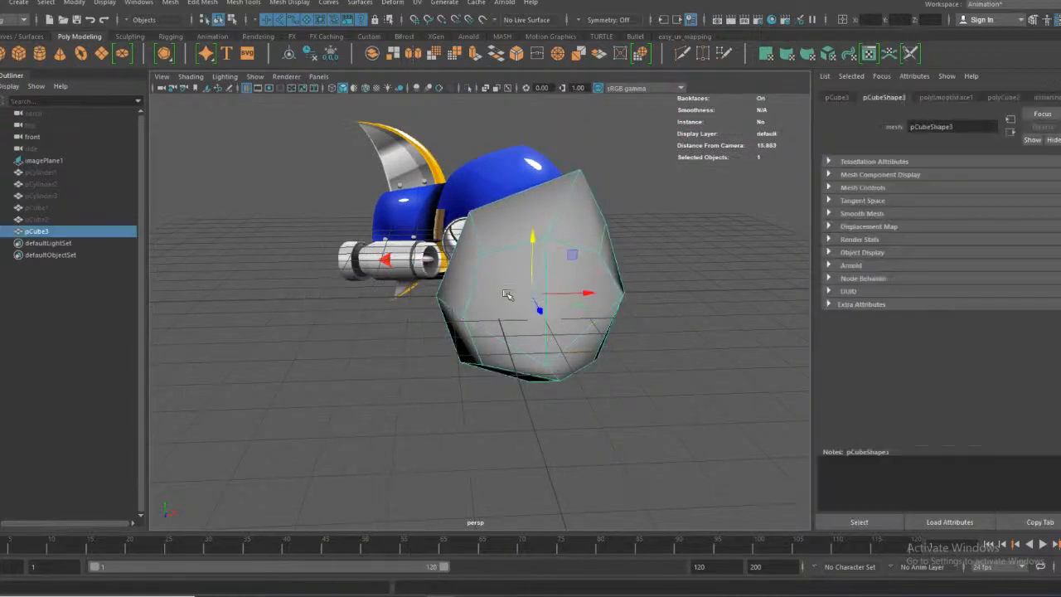
Replace the distorted head mesh with a new polygon cube and smooth it with one division level
key(Delete)
click(26, 52)
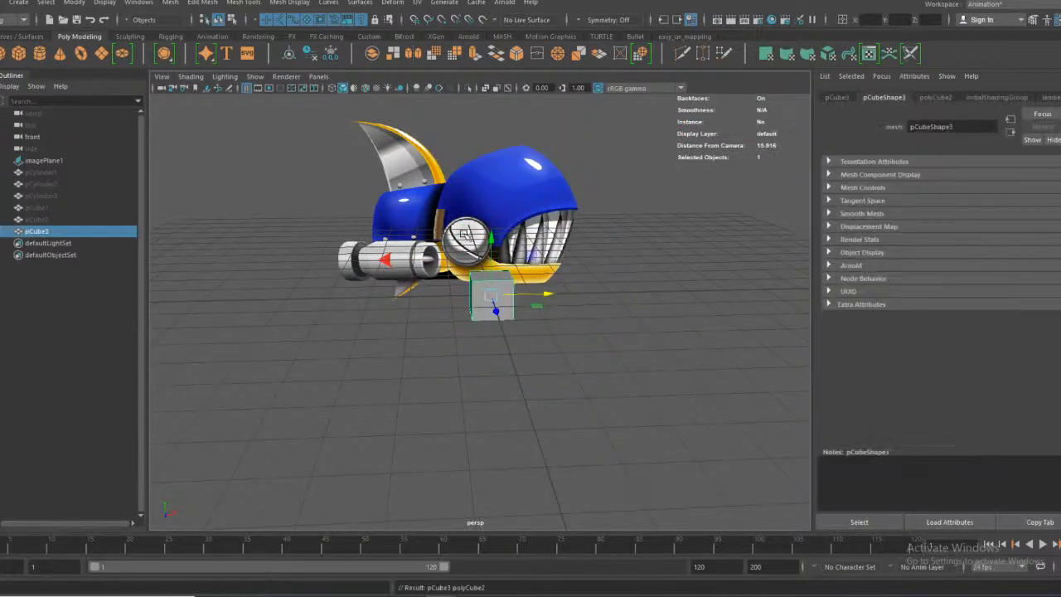
click(134, 4)
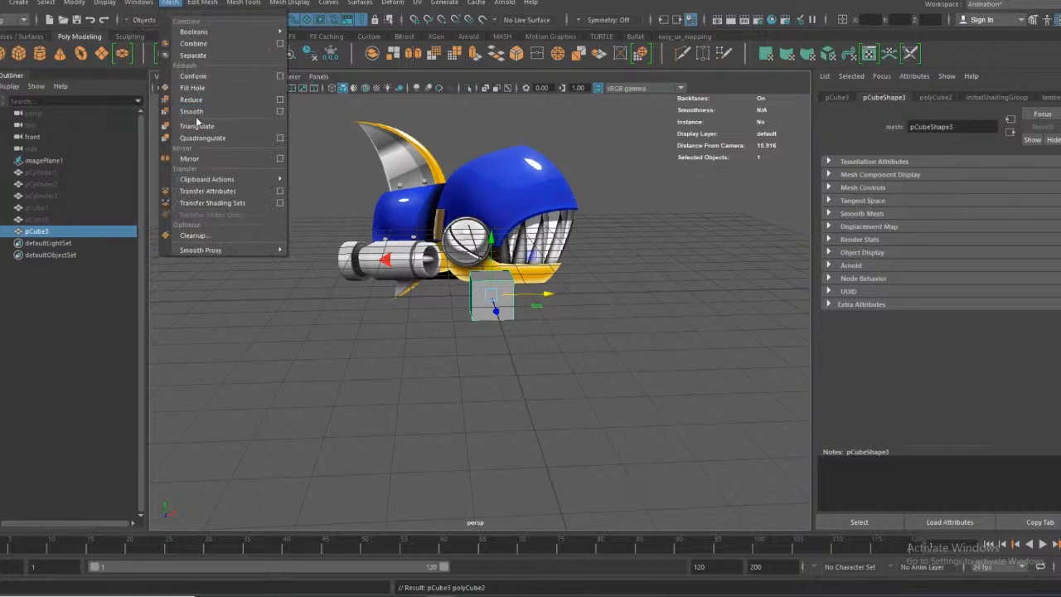
click(203, 122)
In the front view, scale up the smoothed cube and move it over the reference head so it spans from crown to jaw
key(space)
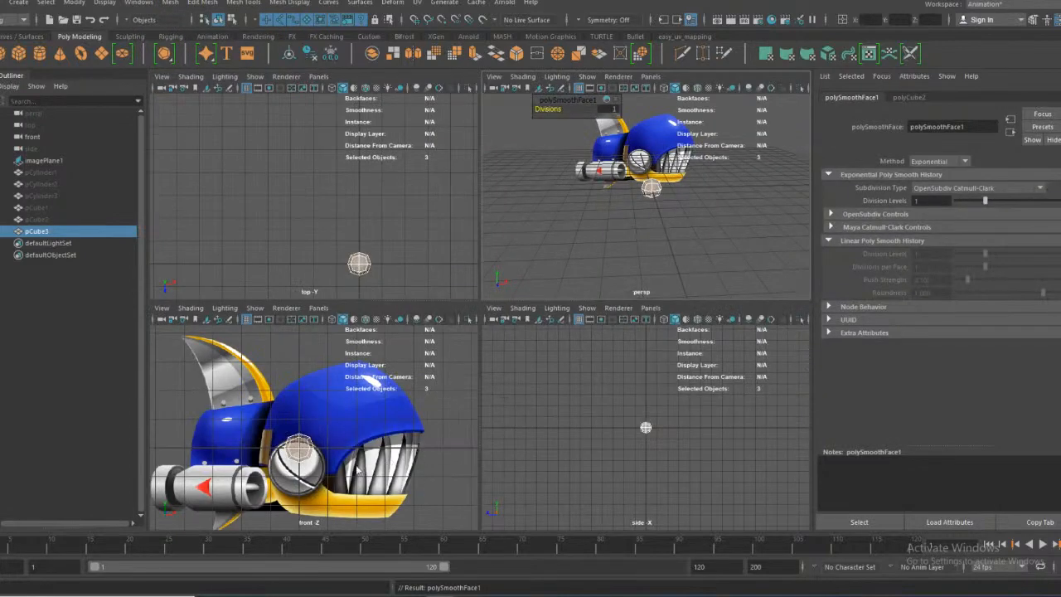
key(space)
mouse_move(432, 284)
right_down()
mouse_move(434, 270)
mouse_move(424, 293)
mouse_move(432, 310)
mouse_move(439, 275)
mouse_move(445, 310)
mouse_move(423, 281)
mouse_move(446, 284)
right_up()
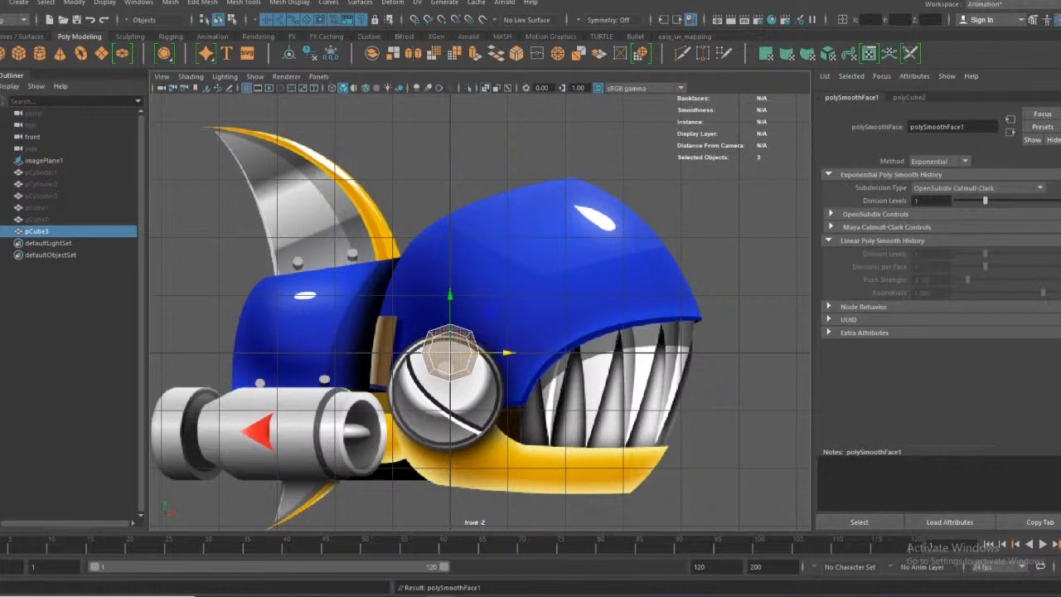
click(430, 352)
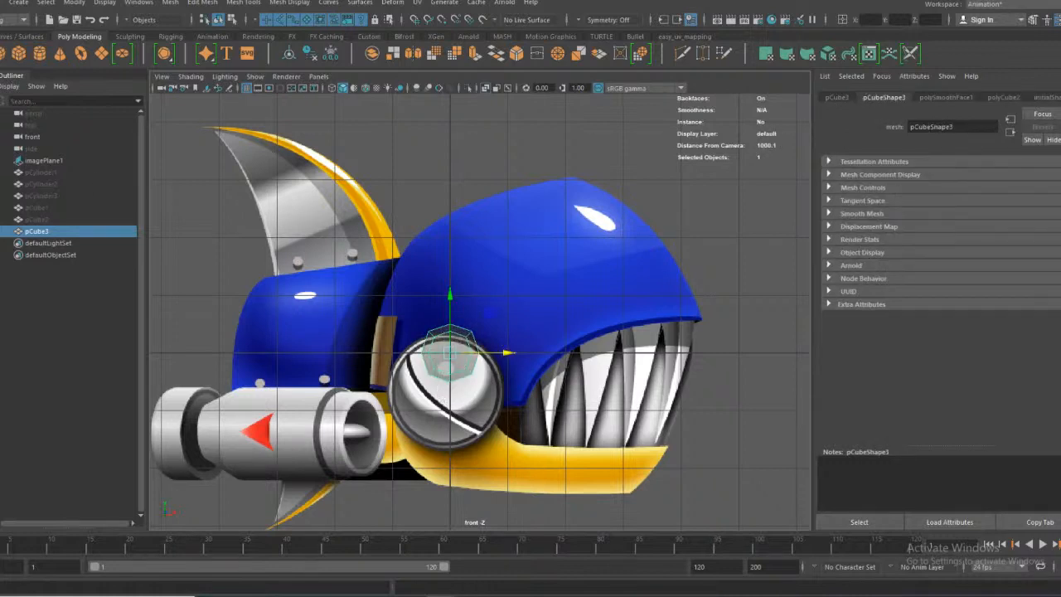
key(r)
drag(448, 354, 583, 362)
key(w)
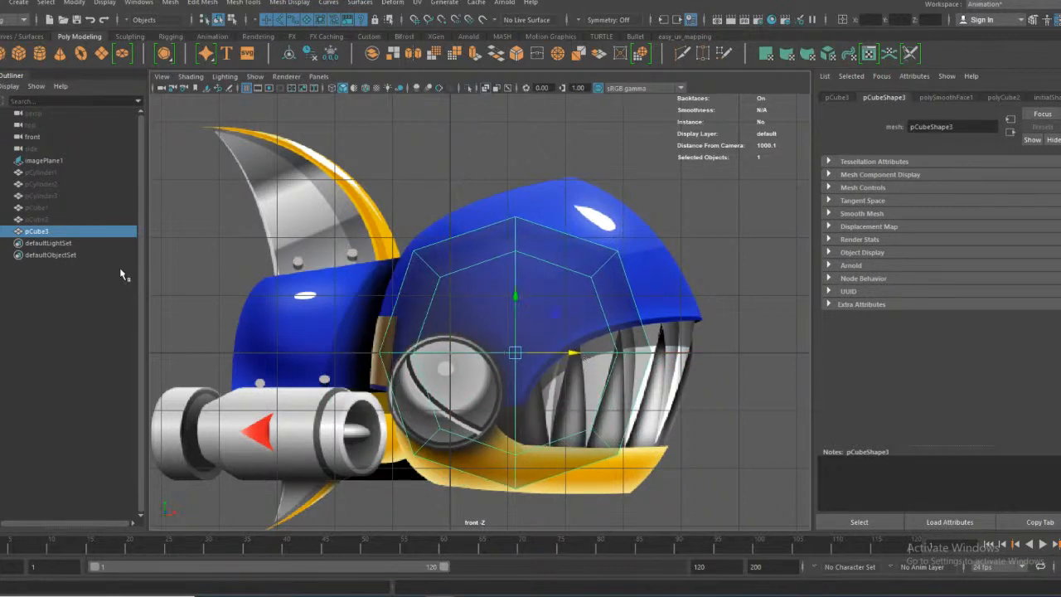
key(e)
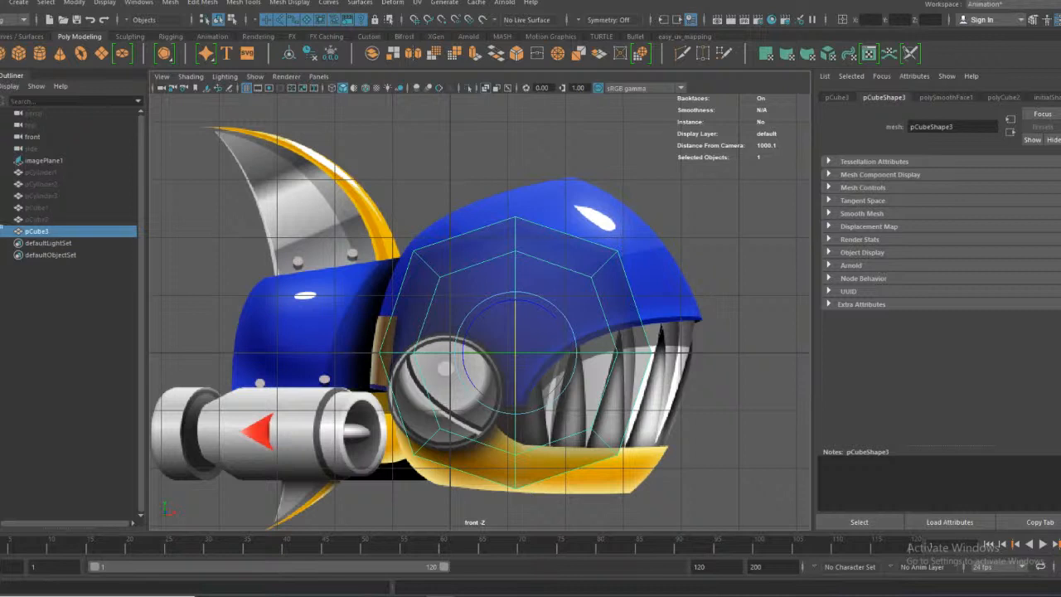
key(r)
drag(515, 353, 520, 353)
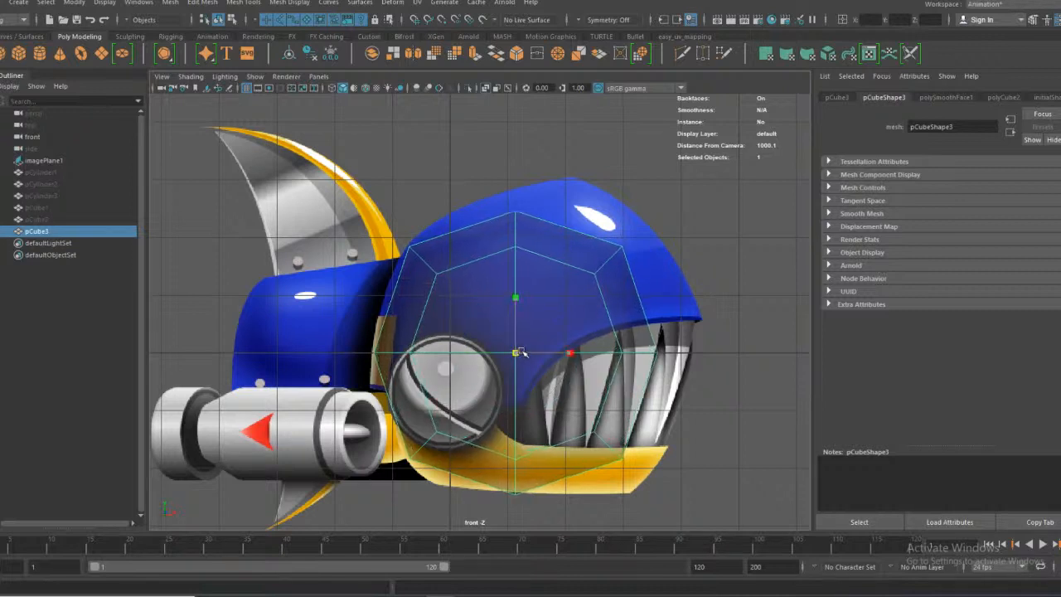
key(w)
drag(515, 295, 514, 292)
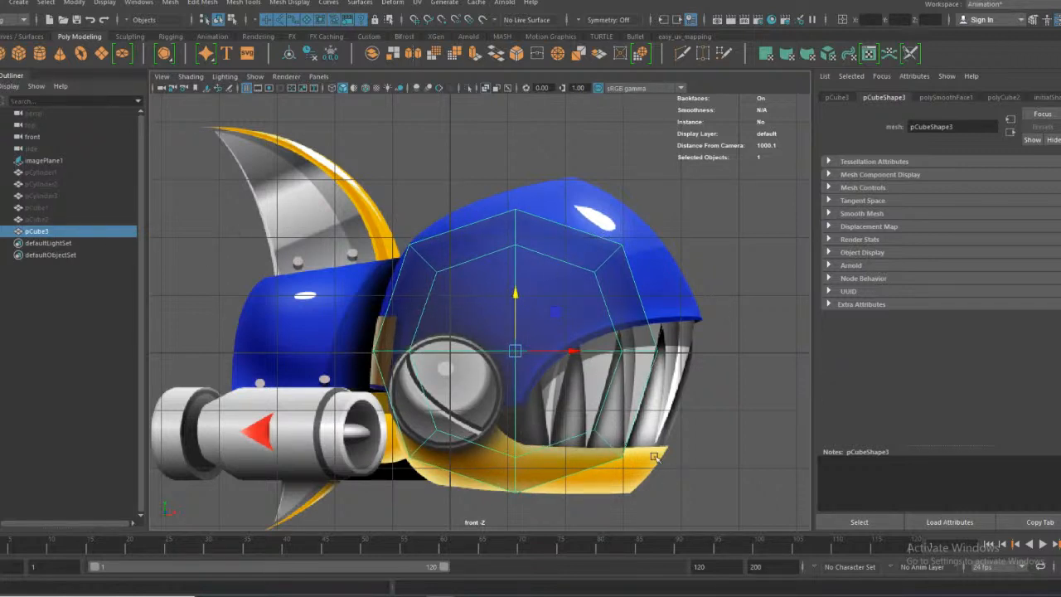
Switch the head mesh to vertex editing and move its foremost middle vertex to the tip of the reference's upper jaw
scroll(651, 355, up, 3)
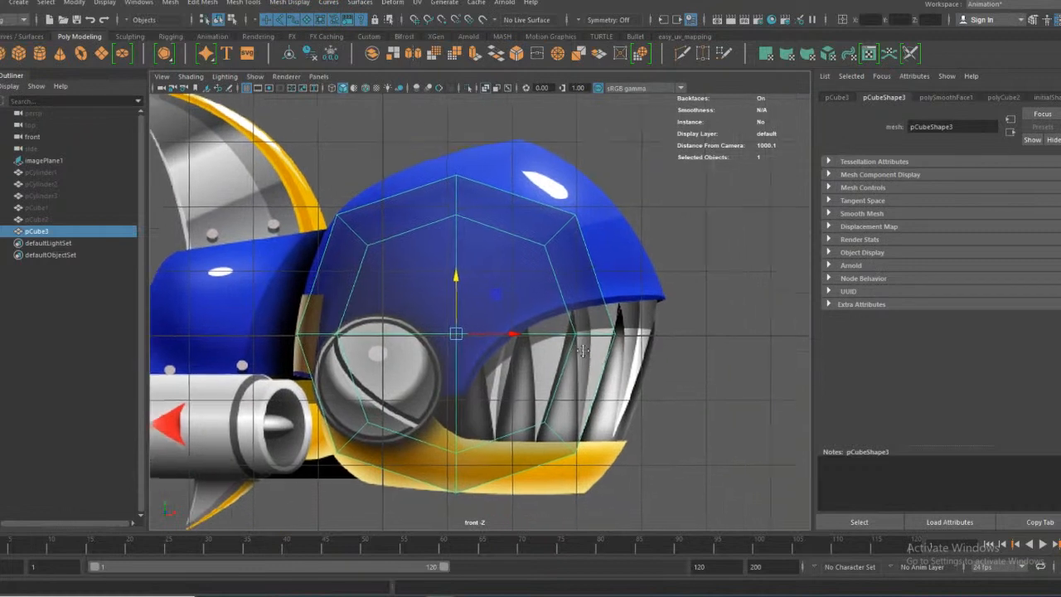
right_drag(574, 284, 551, 280)
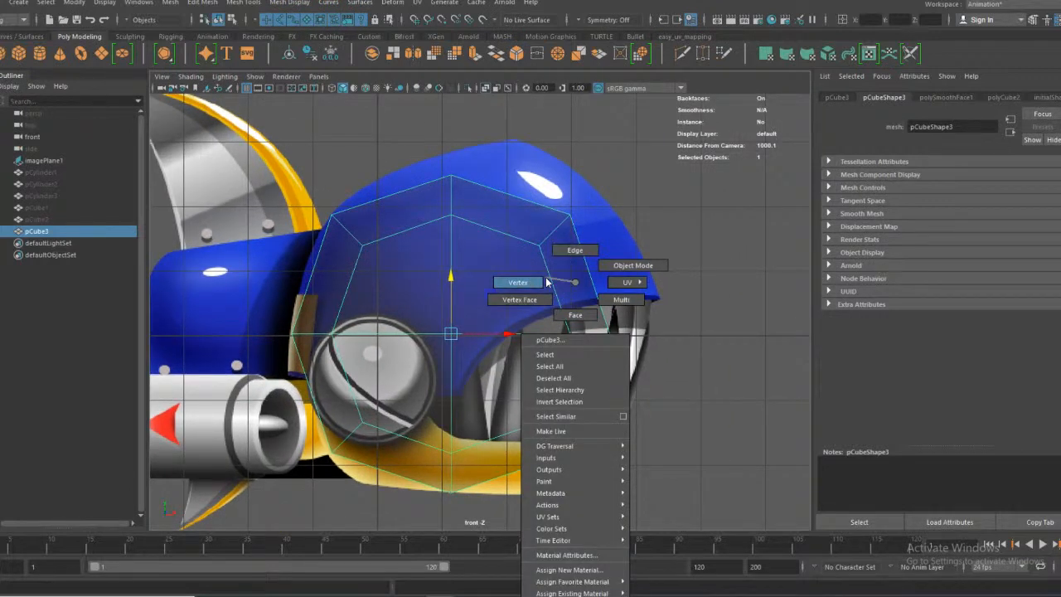
right_drag(541, 285, 537, 285)
right_drag(633, 323, 598, 333)
drag(600, 317, 713, 336)
drag(660, 305, 658, 268)
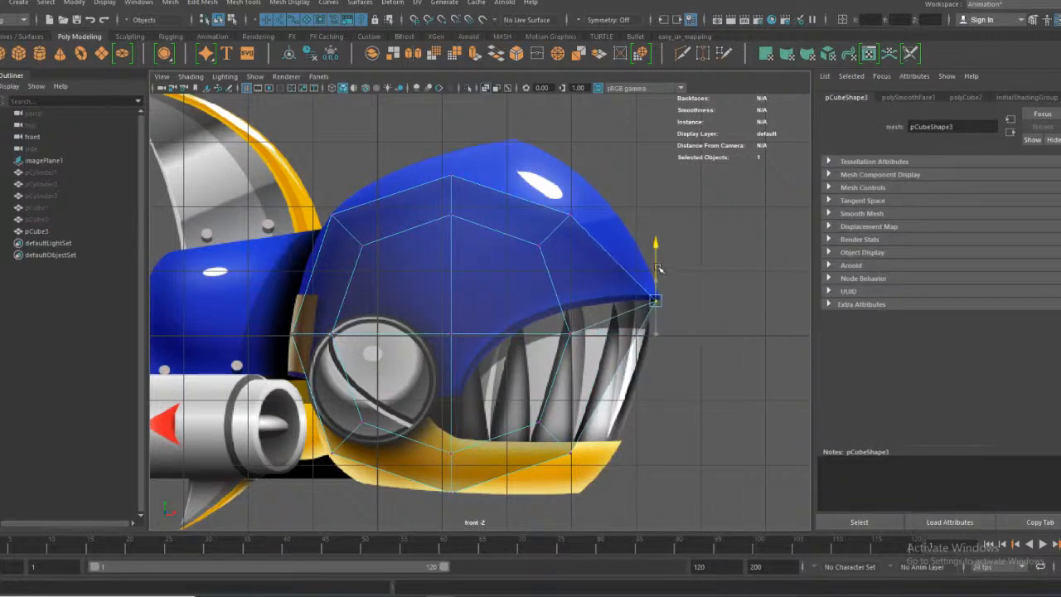
Fit the front side vertex to the upper lip's curve and the lower front vertex to the lower jaw's tip
drag(578, 316, 549, 351)
drag(626, 335, 593, 332)
drag(539, 312, 539, 300)
drag(612, 434, 556, 467)
drag(623, 453, 669, 452)
drag(615, 432, 662, 441)
Lower the central side vertex to the mouth corner and fit the two vertices beneath the mouth to the lower lip line
drag(442, 350, 441, 349)
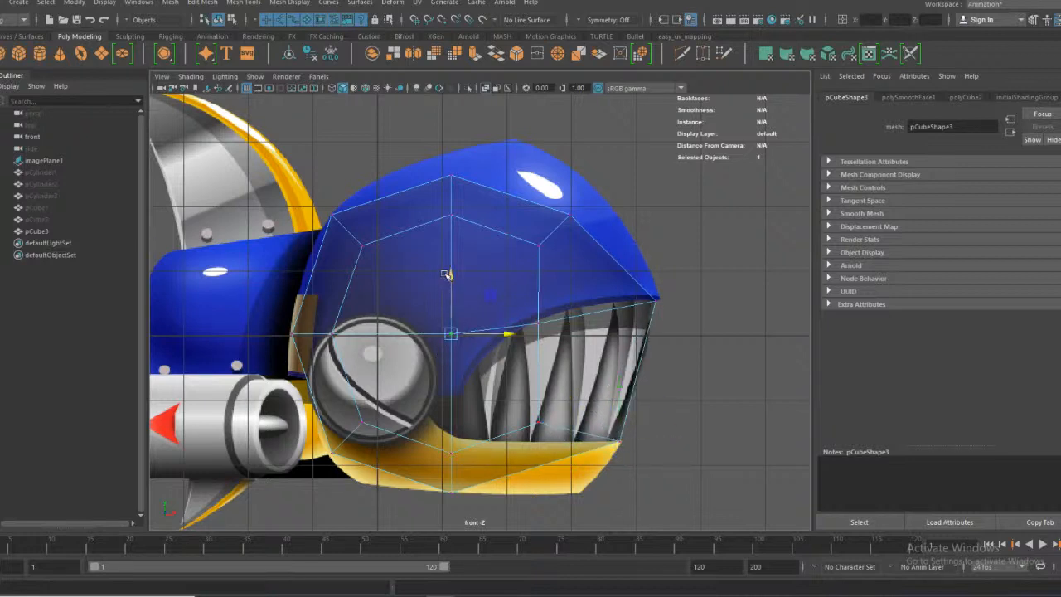
drag(447, 276, 445, 343)
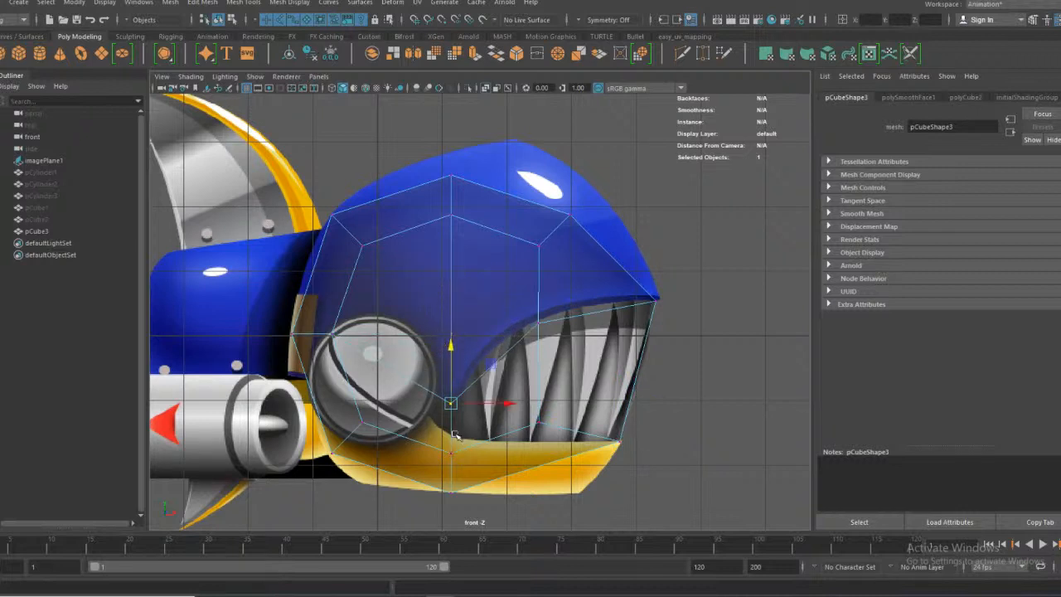
drag(450, 369, 450, 402)
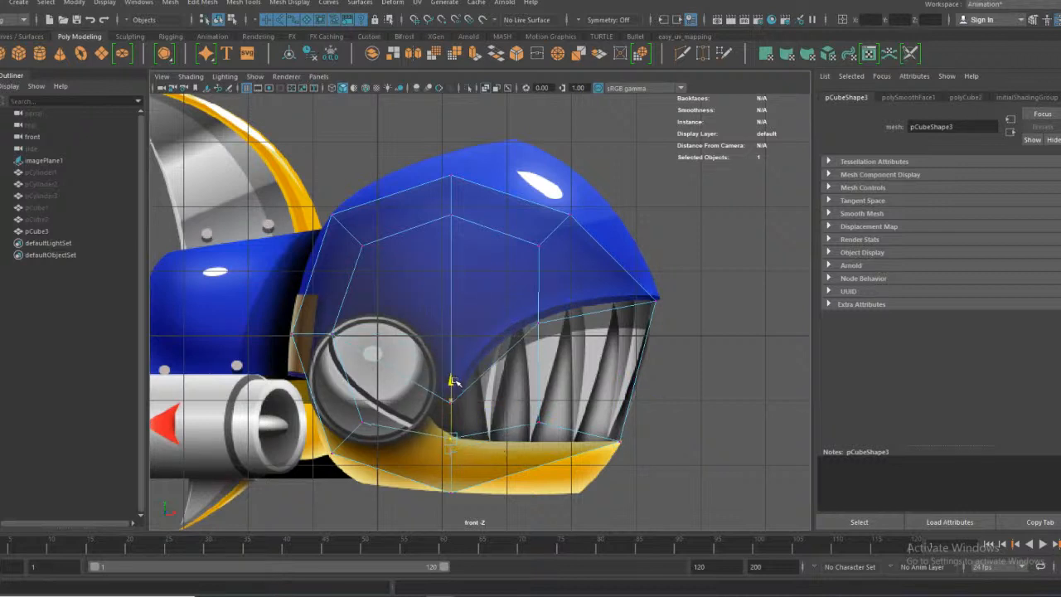
drag(508, 439, 526, 440)
click(550, 418)
drag(540, 368, 540, 386)
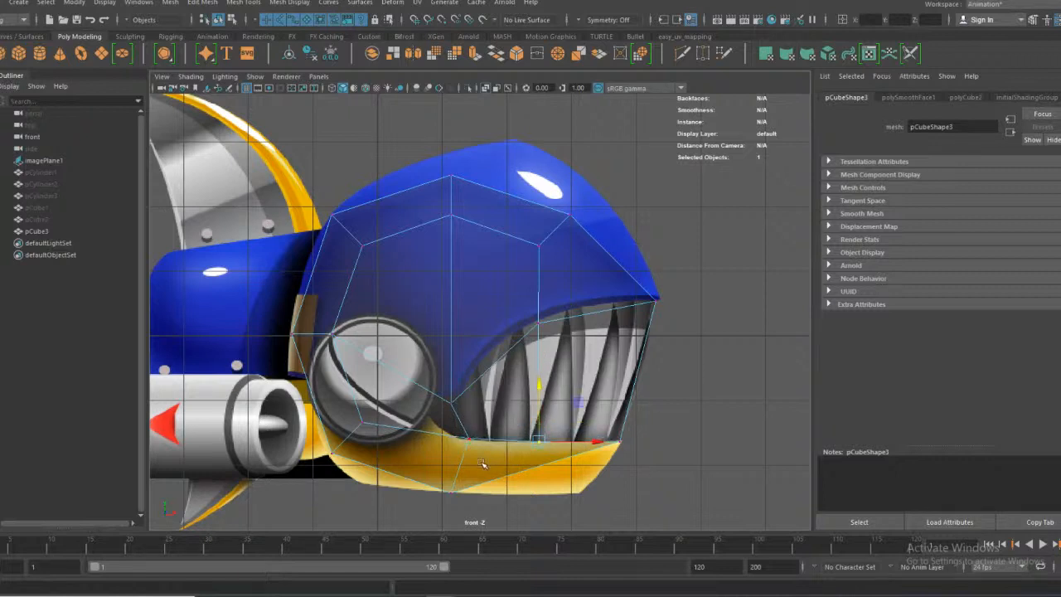
Move the bottom vertex forward to the chin and fit the lower rear vertex to the back of the lower jaw's underside
drag(430, 510, 637, 493)
click(346, 451)
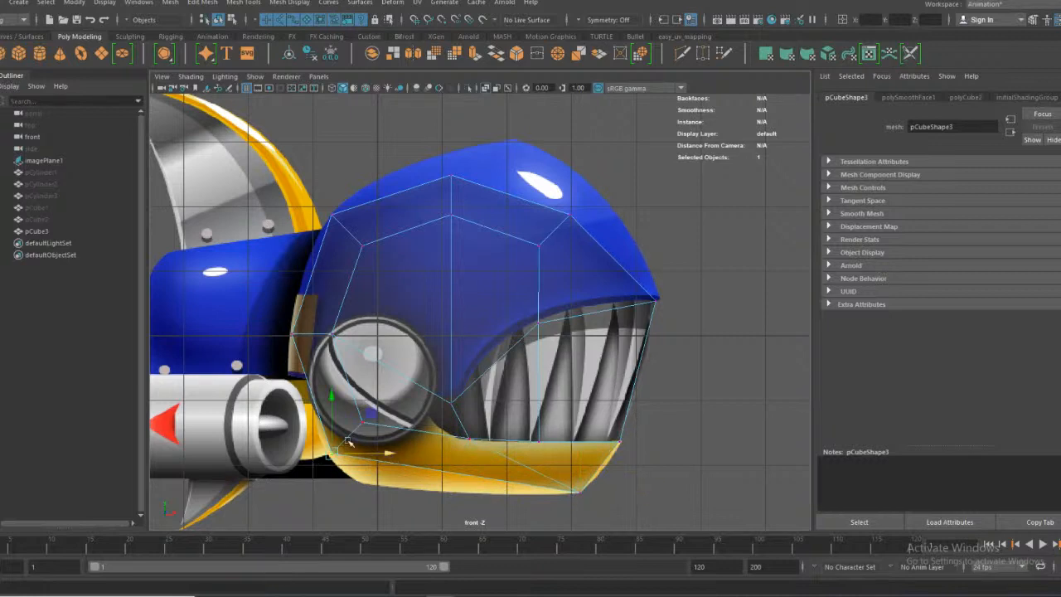
click(332, 449)
click(345, 445)
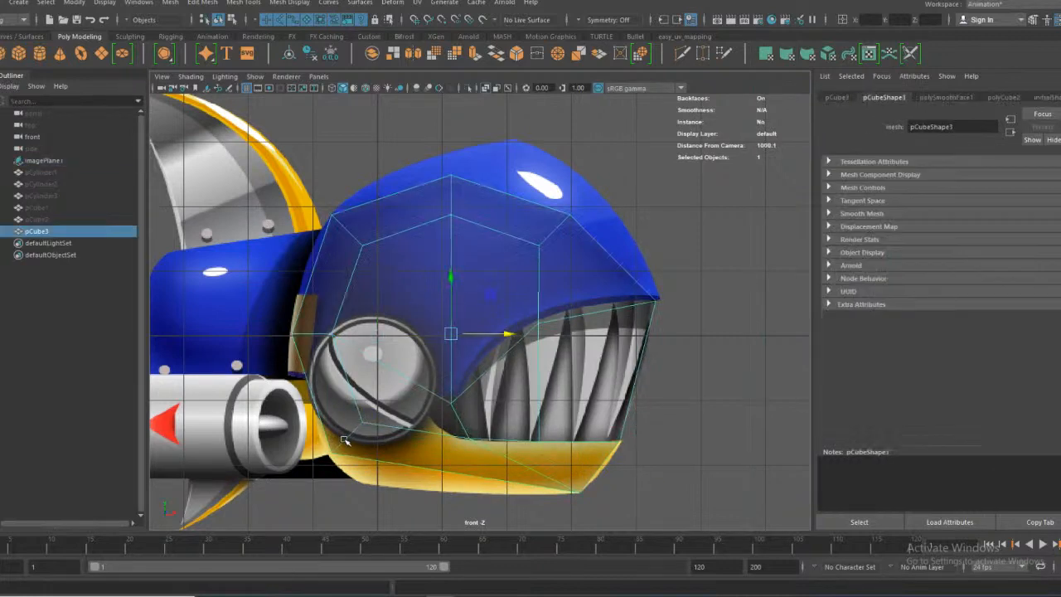
right_click(345, 445)
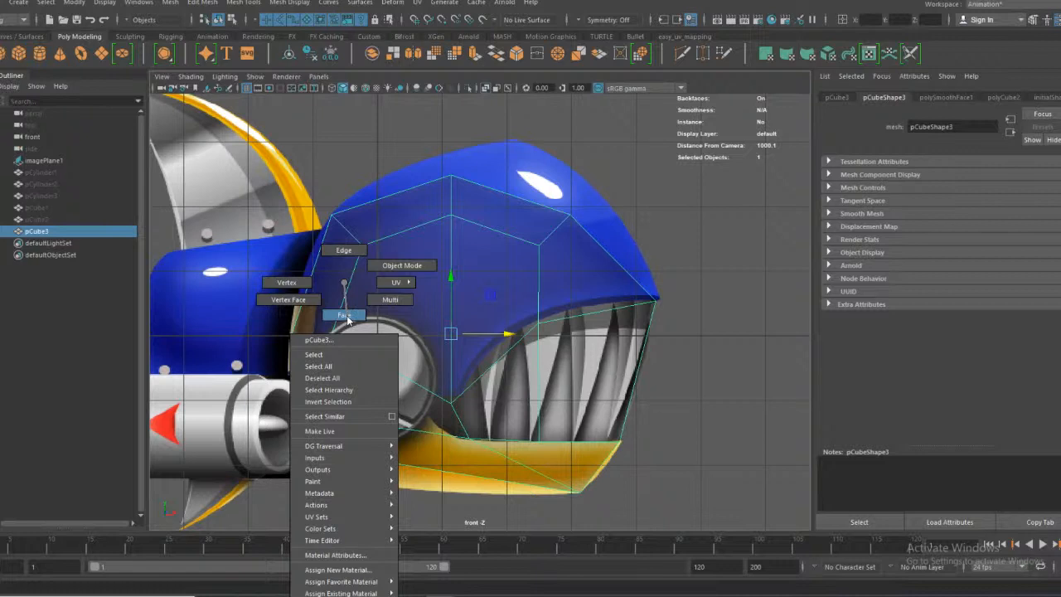
click(342, 313)
right_click(342, 432)
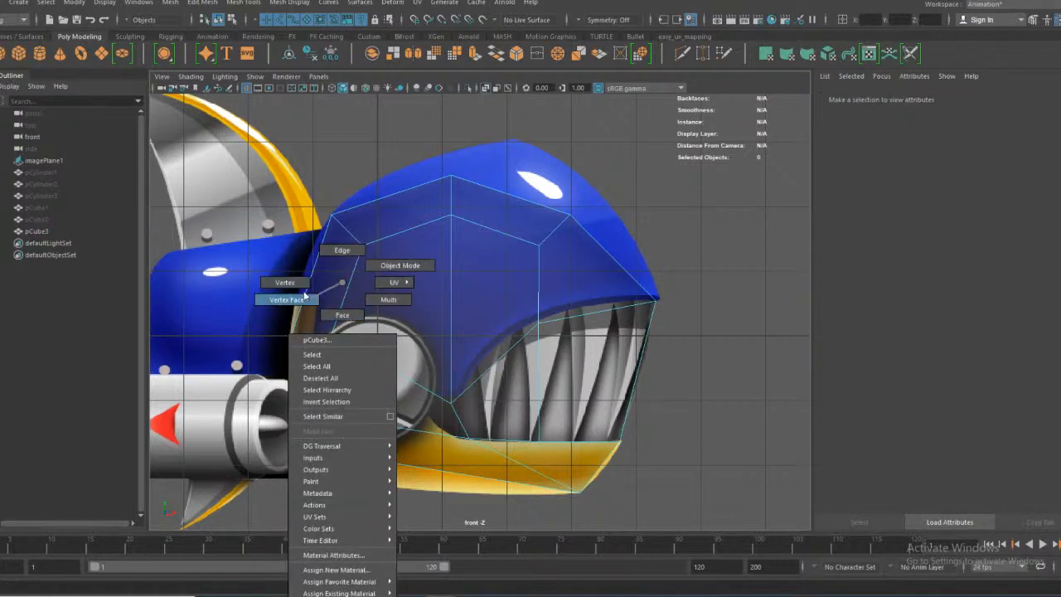
click(282, 283)
drag(332, 386, 334, 435)
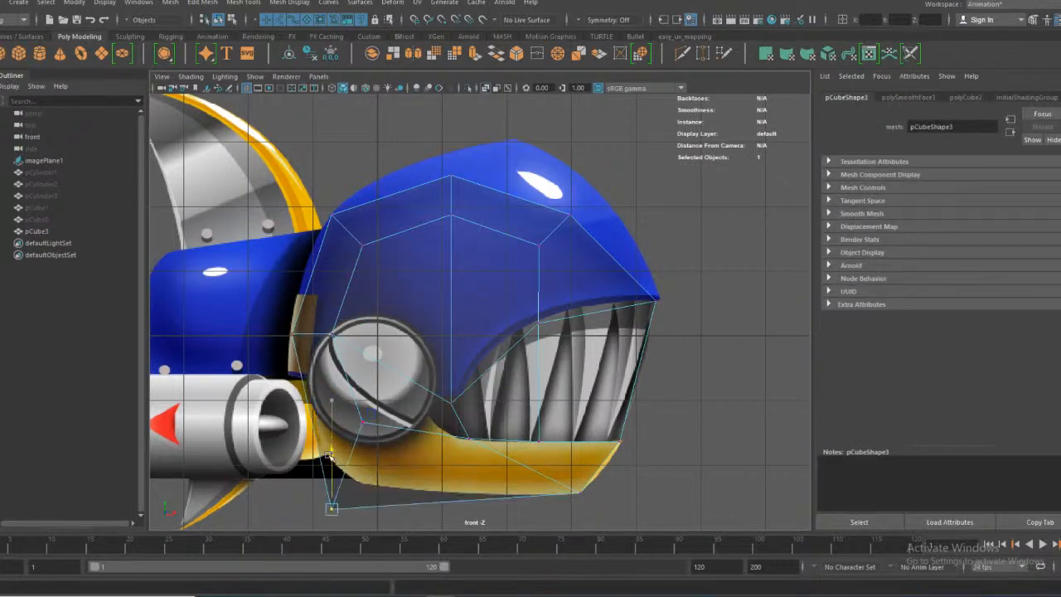
drag(398, 503, 448, 498)
drag(391, 449, 391, 436)
drag(444, 491, 425, 491)
drag(370, 431, 372, 429)
Lower the rearmost vertex to the lower back edge of the blue head and move the top vertex to the crown's peak
click(293, 332)
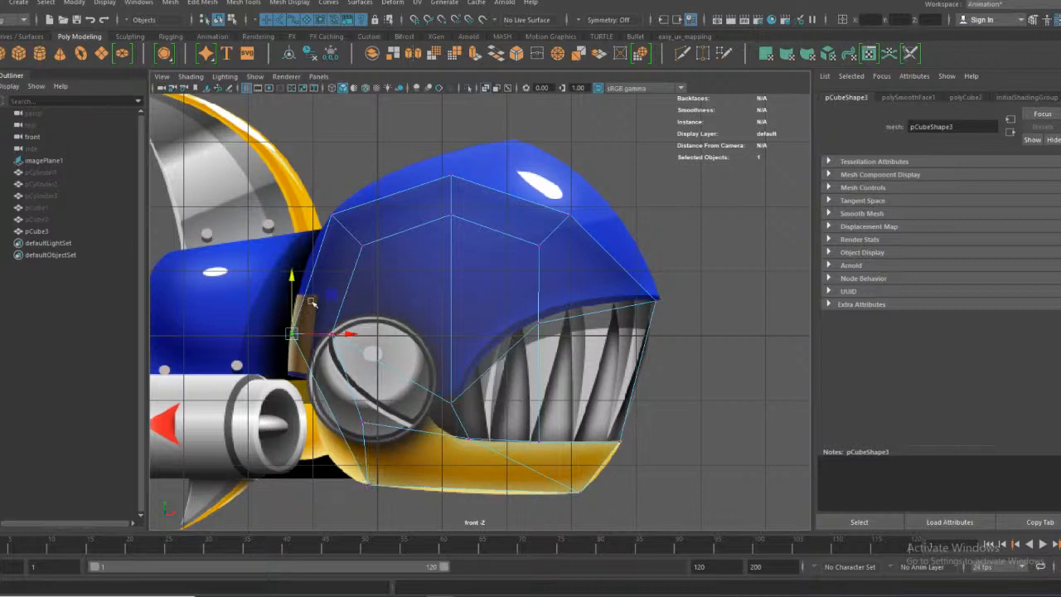
drag(285, 275, 287, 314)
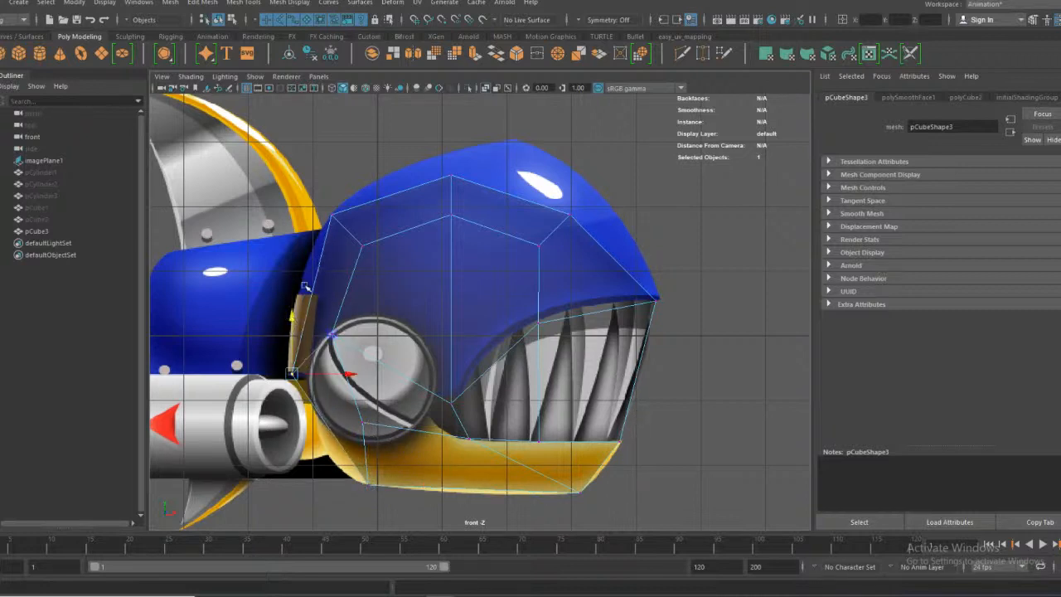
click(453, 178)
drag(489, 176, 561, 172)
drag(504, 143, 508, 108)
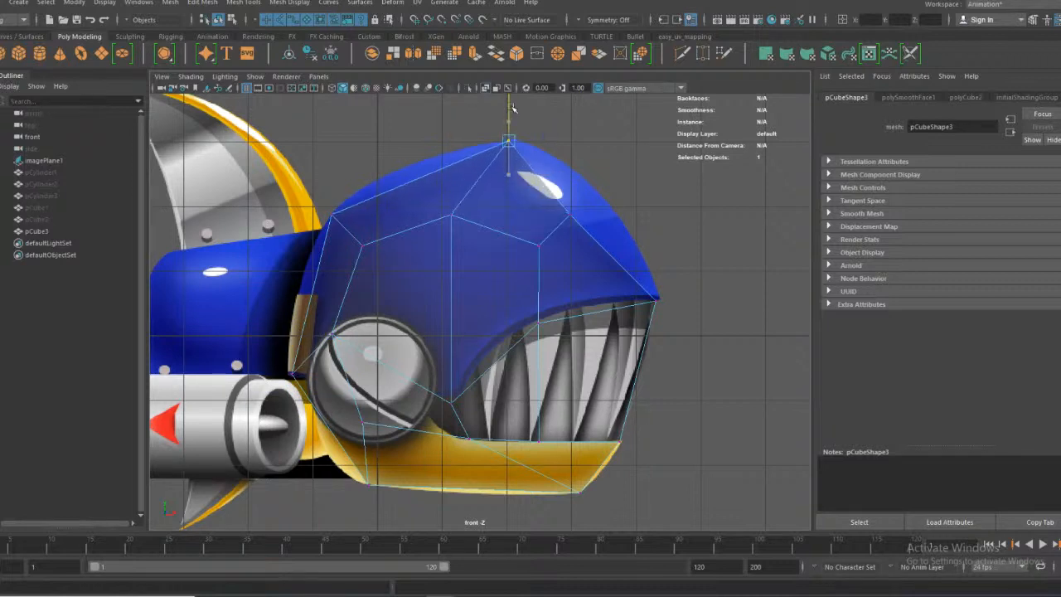
drag(560, 146, 569, 141)
Fit the upper front vertex to the forehead outline and move the lower rear side vertex to just beneath the eye
click(582, 216)
drag(630, 214, 672, 210)
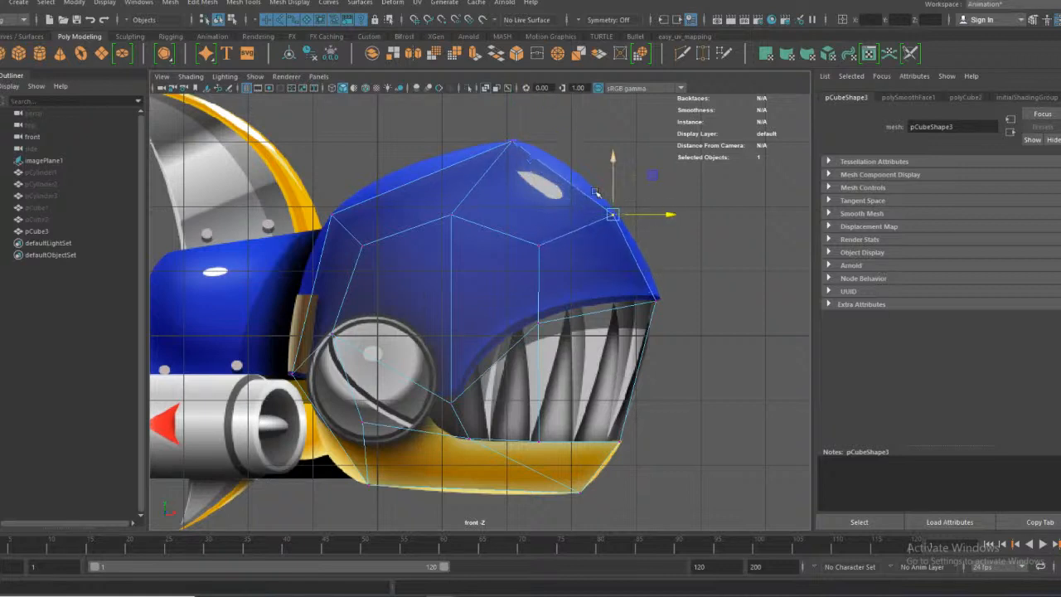
click(612, 180)
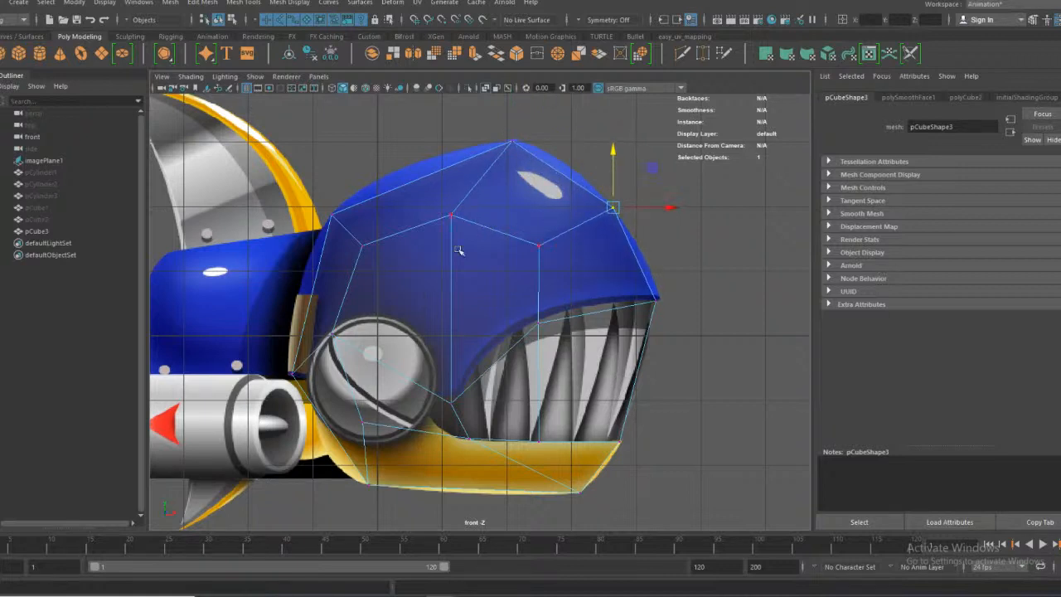
click(373, 407)
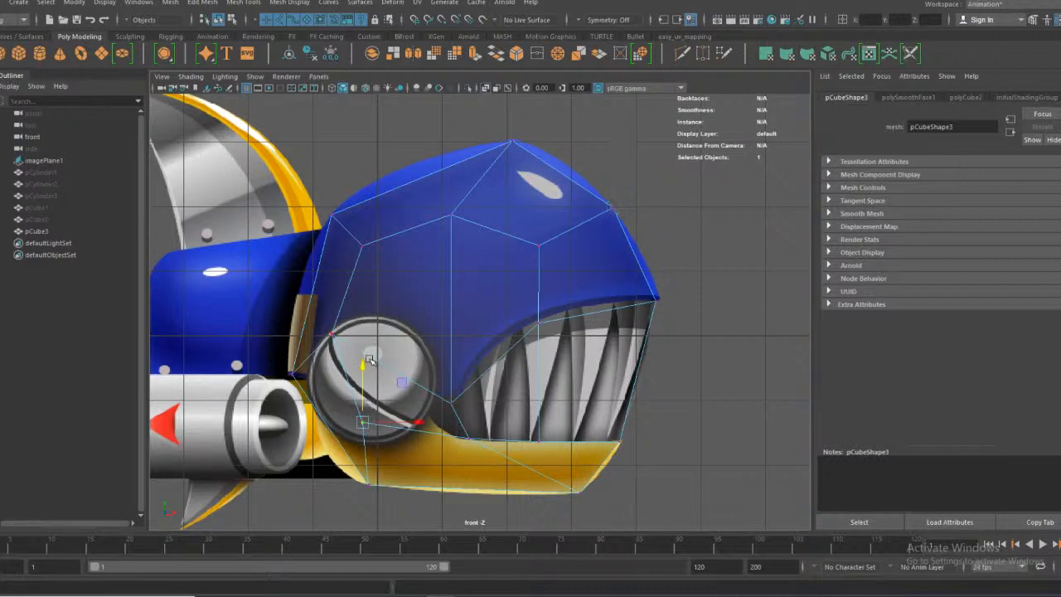
drag(362, 422, 379, 446)
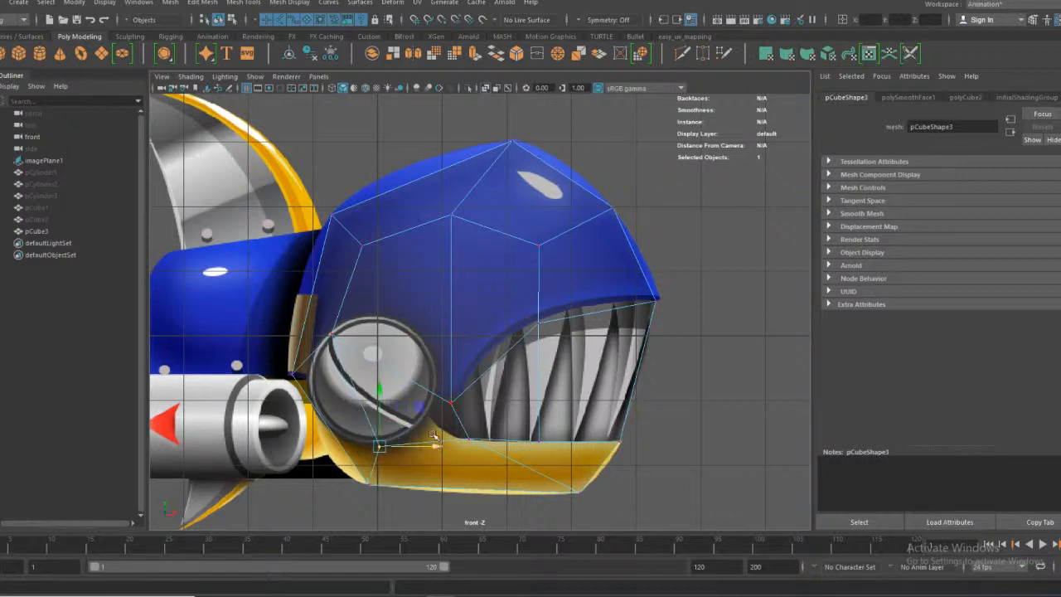
Adjust the upper front and upper rear side vertices outward, and shift the rear middle side vertex forward over the eye
click(540, 246)
drag(541, 246, 550, 234)
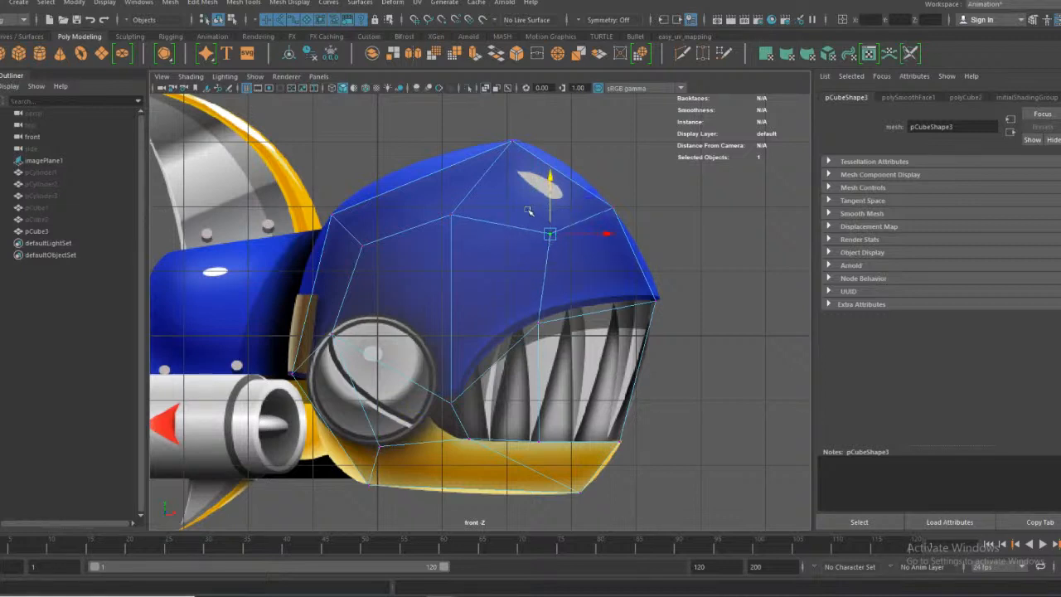
click(363, 243)
drag(362, 230, 362, 224)
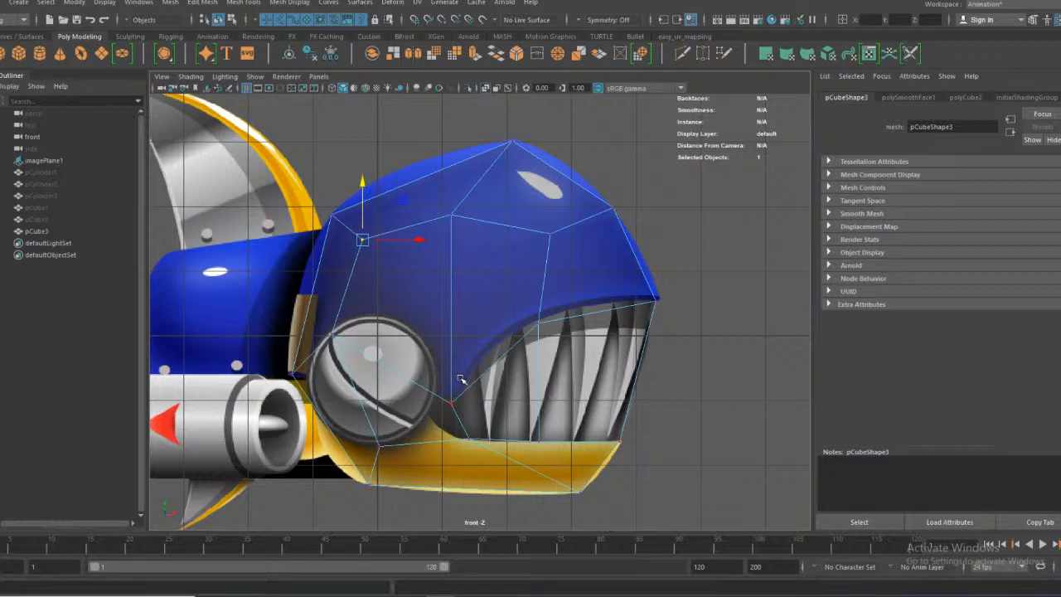
click(366, 328)
drag(393, 333, 414, 329)
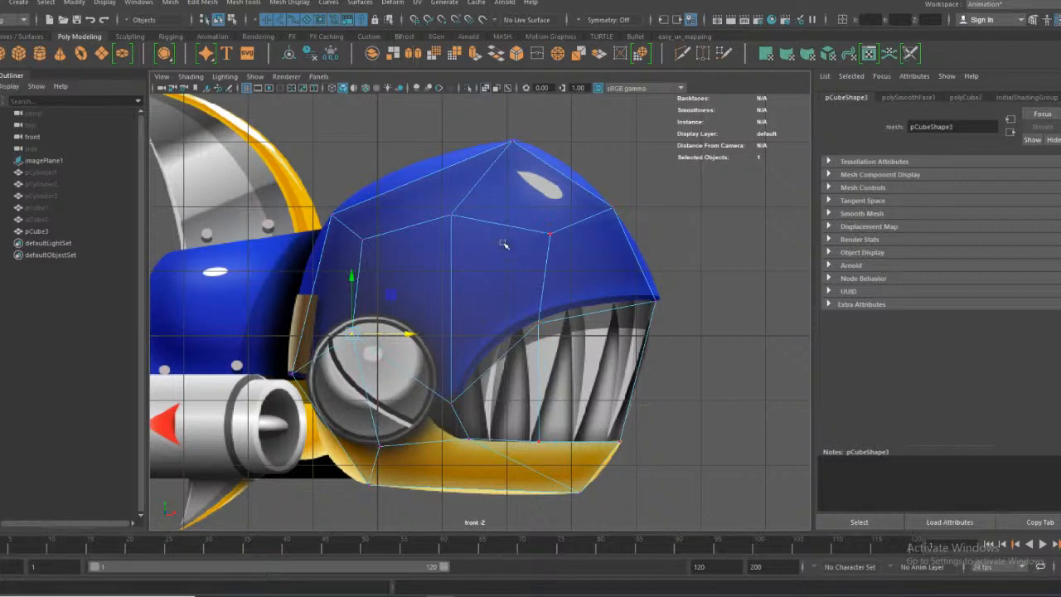
Scale the opposite lower side vertices of the head closer together to narrow its width around the mouth
key(space)
key(space)
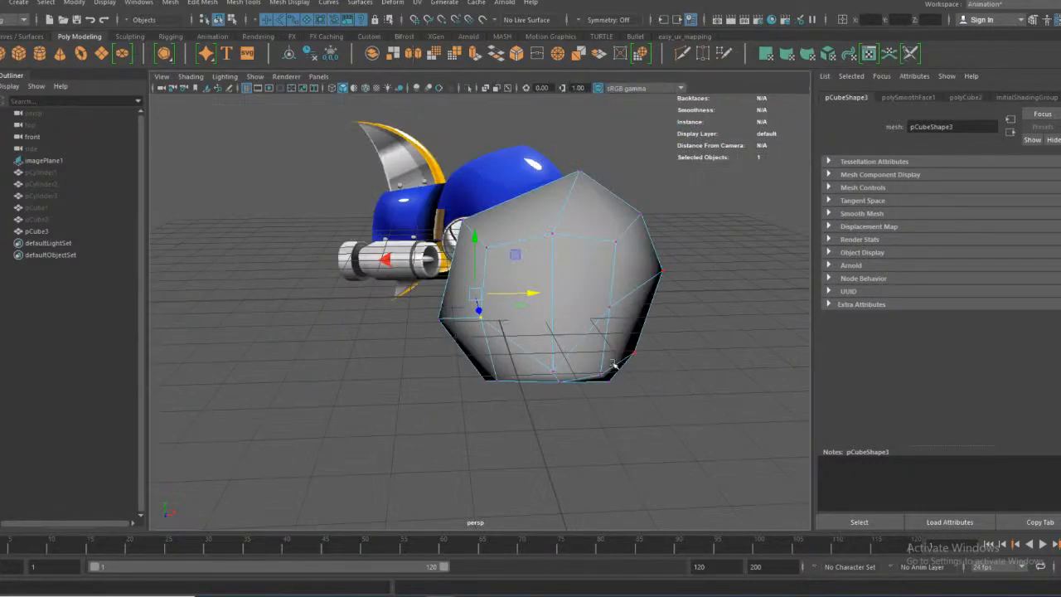
alt+drag(617, 386, 474, 364)
alt+middle_drag(474, 364, 476, 365)
click(503, 324)
shift+click(359, 324)
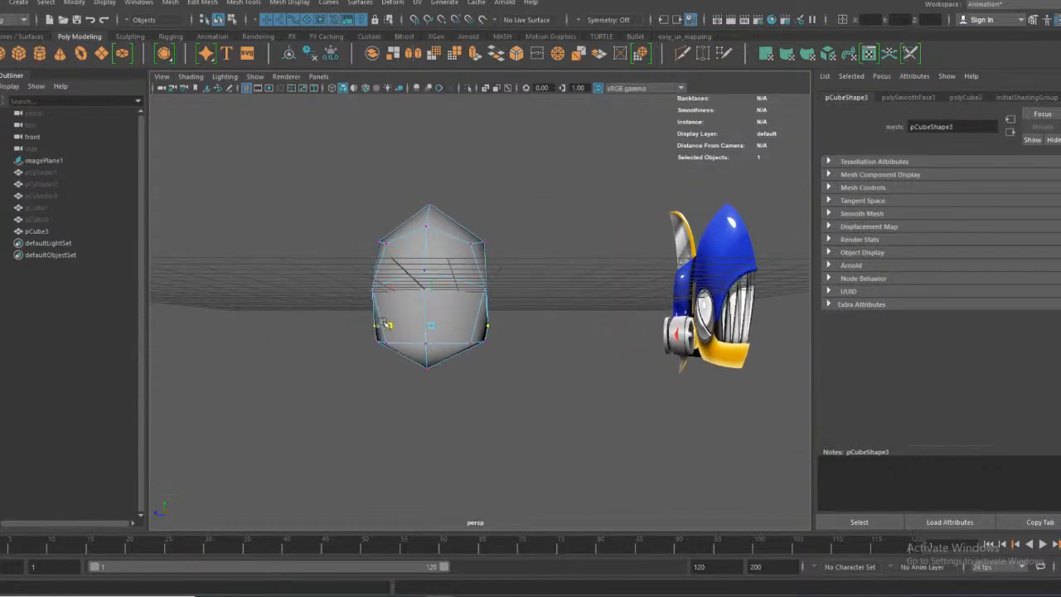
alt+drag(374, 323, 421, 348)
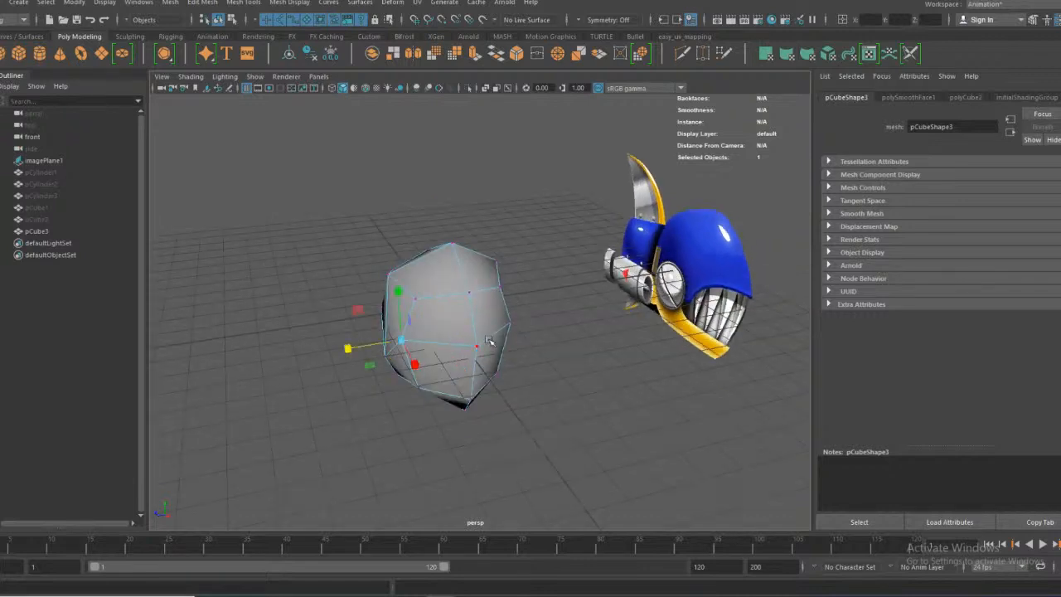
Select the opposite upper side vertices of the head and scale them inward across its width
alt+drag(357, 348, 424, 310)
alt+drag(356, 276, 503, 335)
drag(382, 338, 534, 247)
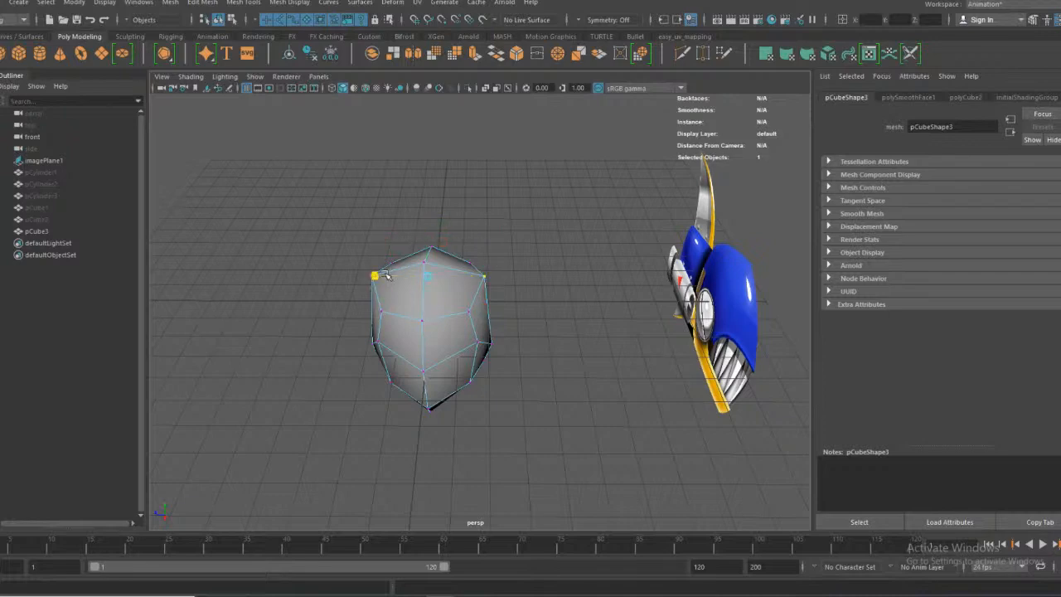
alt+drag(392, 274, 419, 365)
Extrude the mouth faces on both sides inward with a Local Translate Z of -0.137, then reselect the whole head mesh
right_drag(444, 354, 450, 312)
click(477, 339)
alt+drag(421, 351, 474, 333)
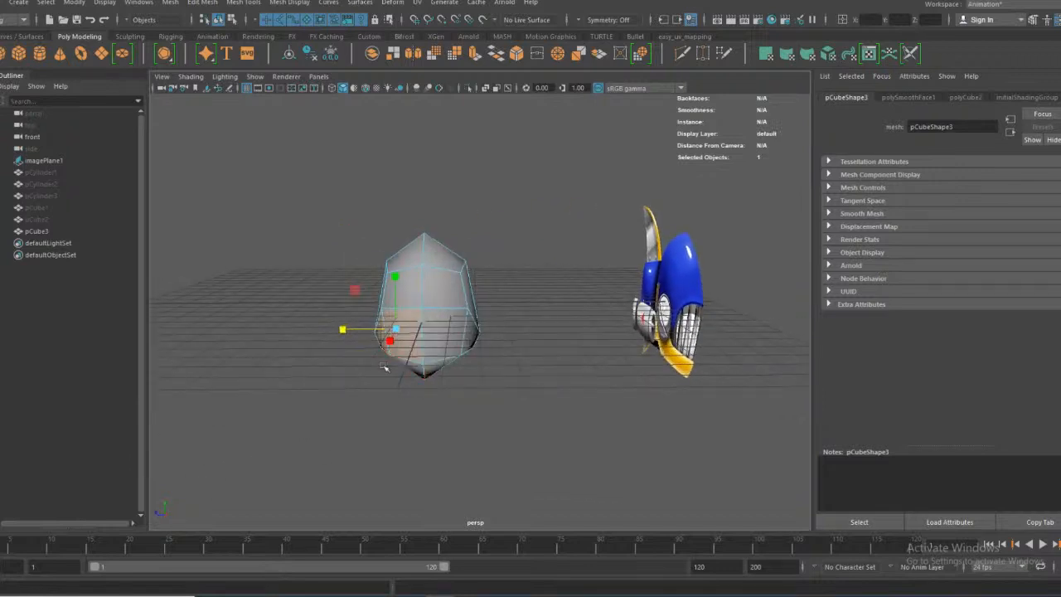
click(474, 53)
alt+drag(450, 457, 422, 403)
right_click(526, 331)
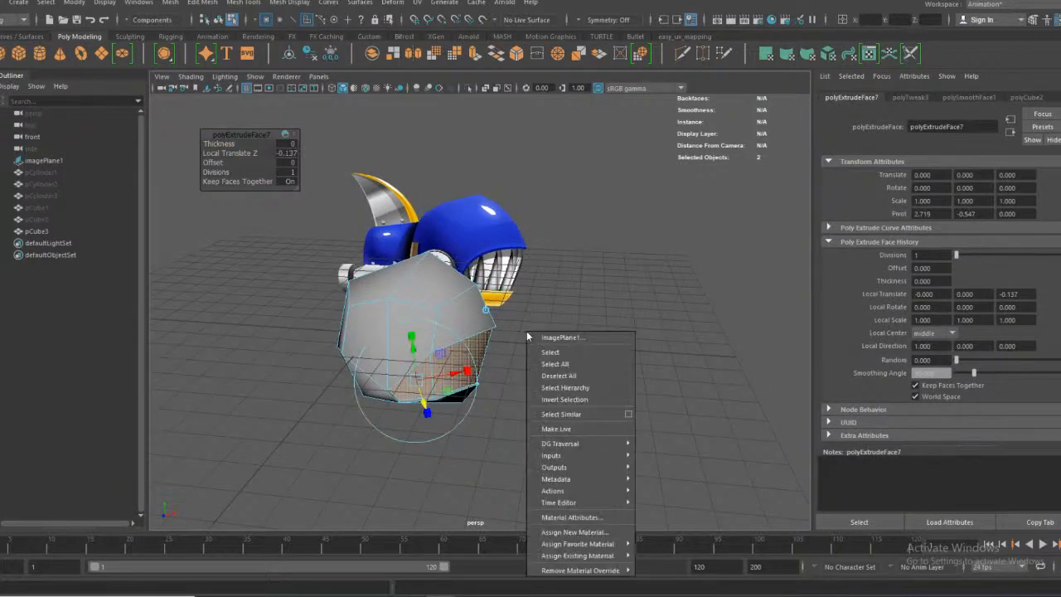
right_drag(462, 305, 451, 249)
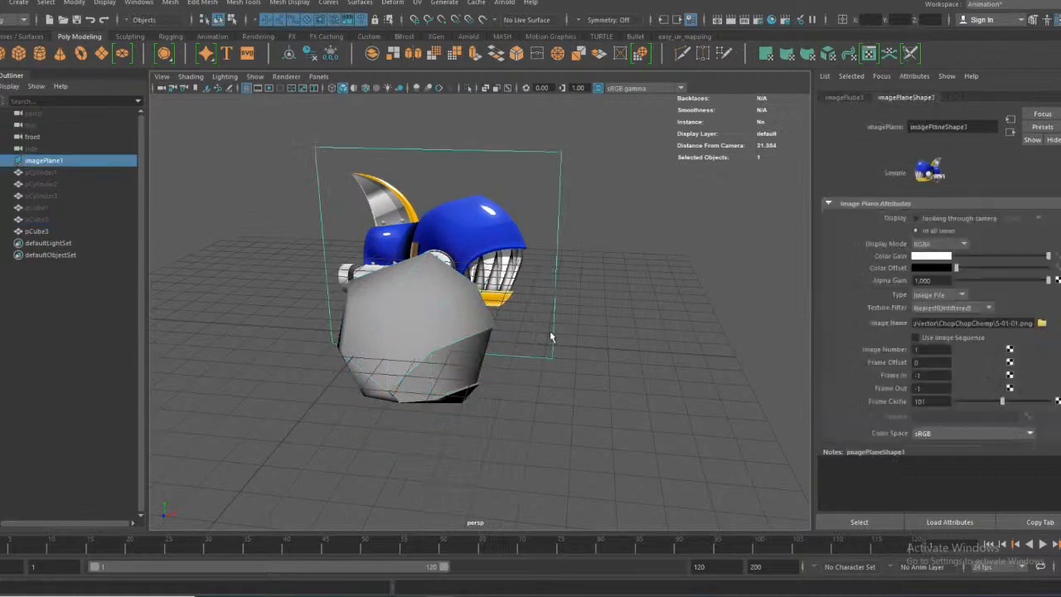
click(441, 330)
alt+drag(442, 330, 373, 322)
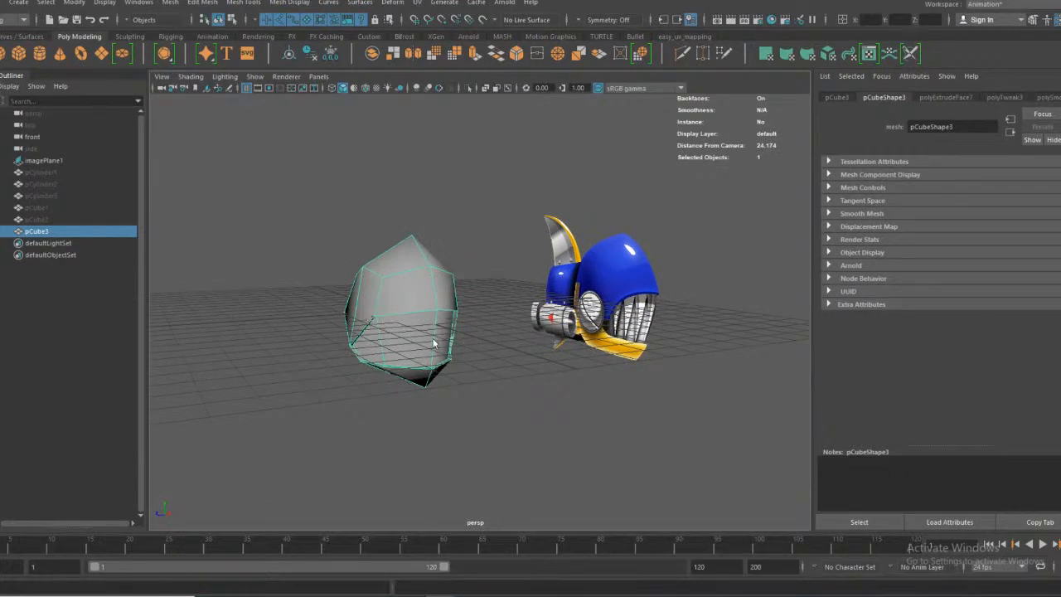
key(space)
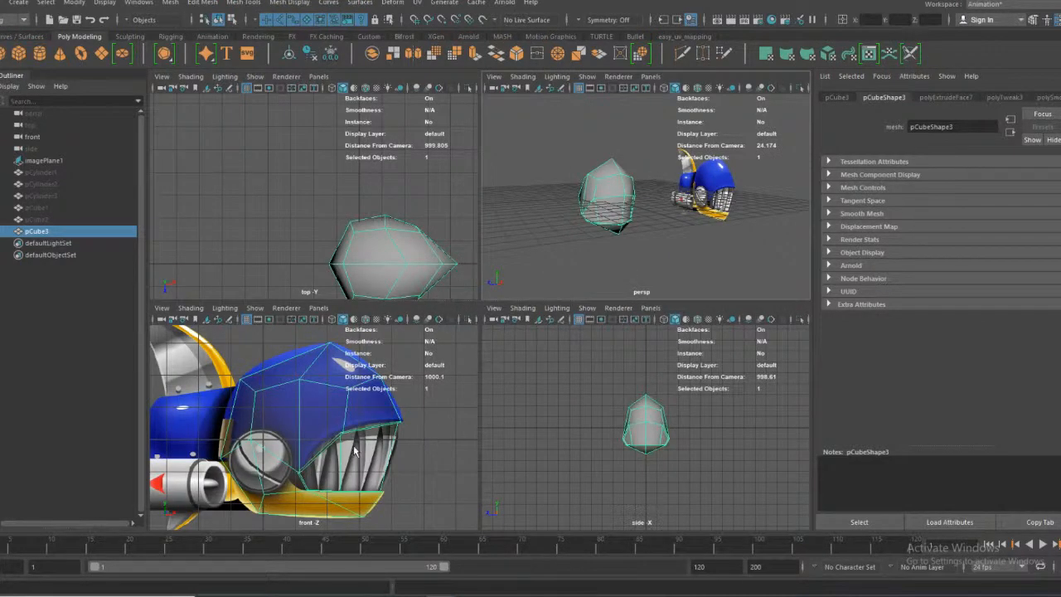
key(space)
key(space)
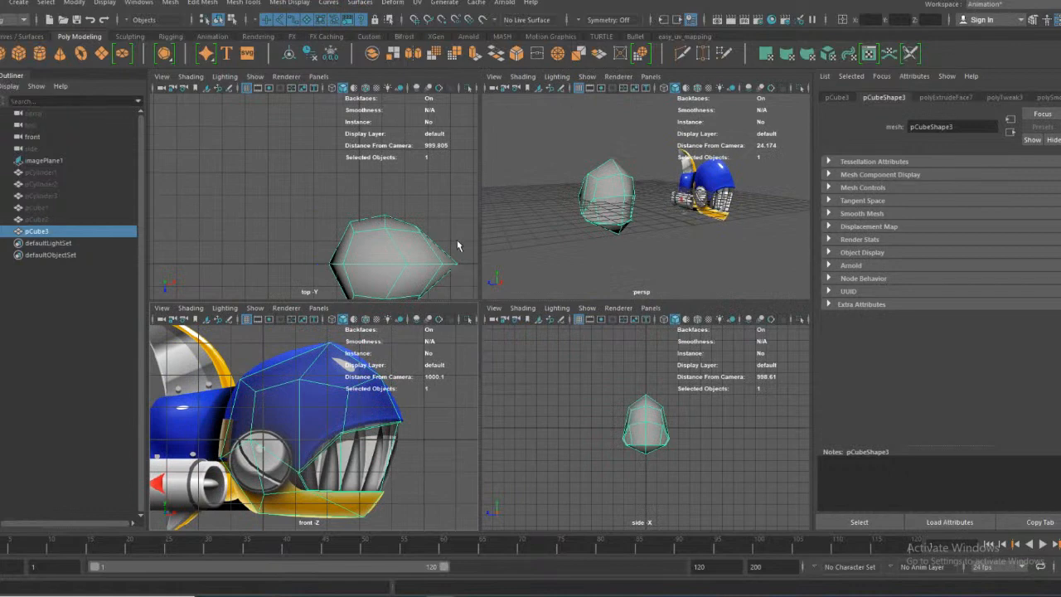
key(space)
key(space)
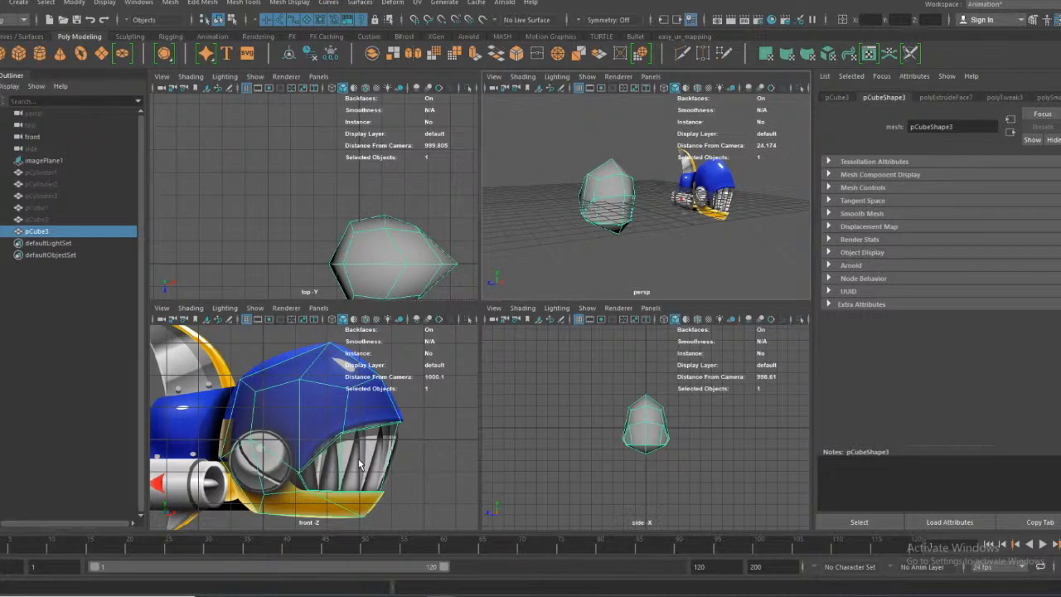
key(space)
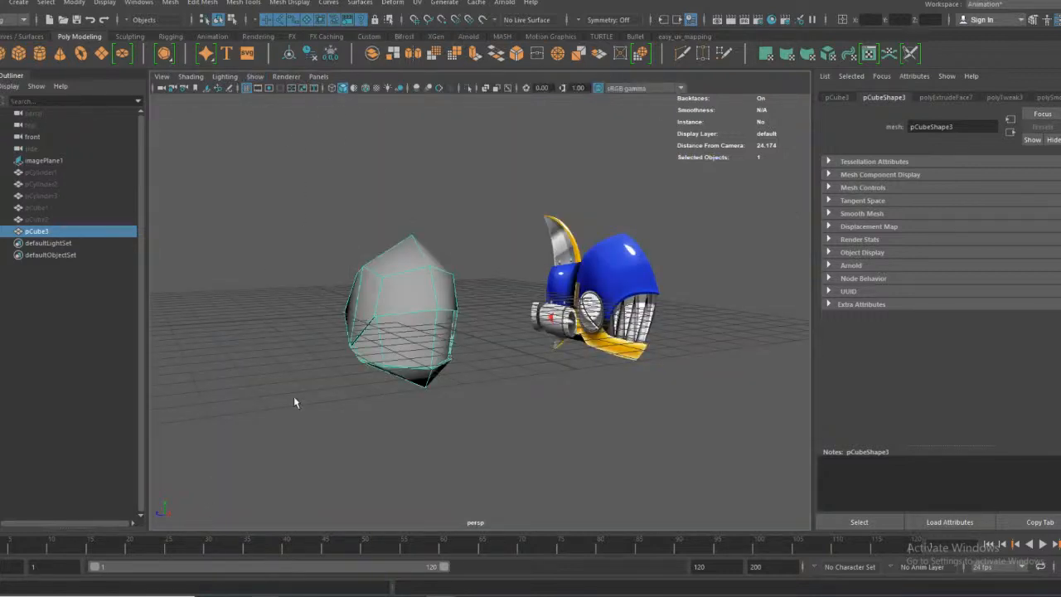
Insert three edge loops crossing the mouth's upper edge: near the rear corner, over the front teeth and close to the front upper corner
click(208, 4)
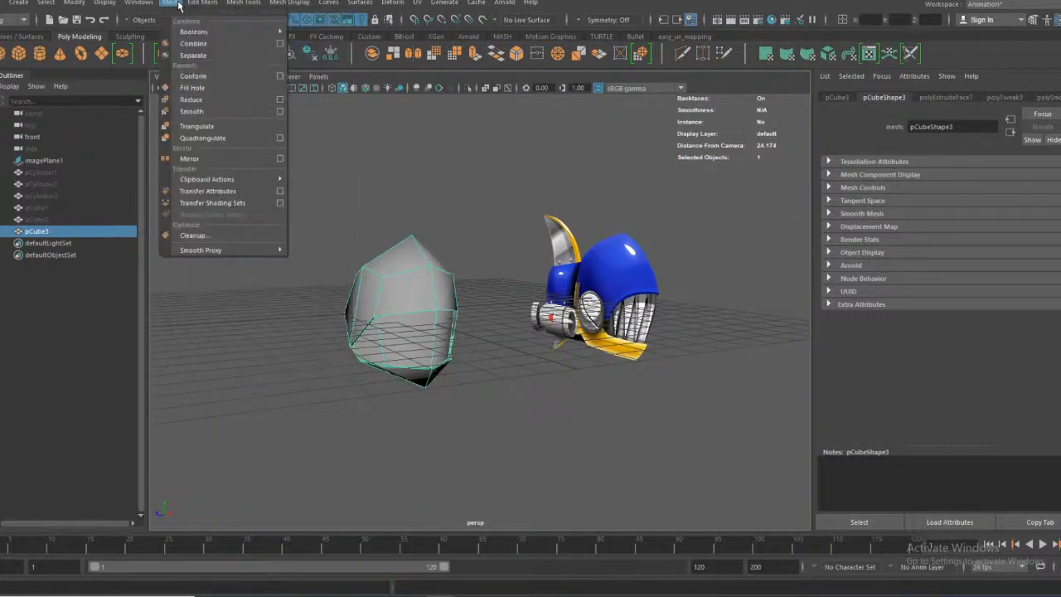
mouse_move(255, 5)
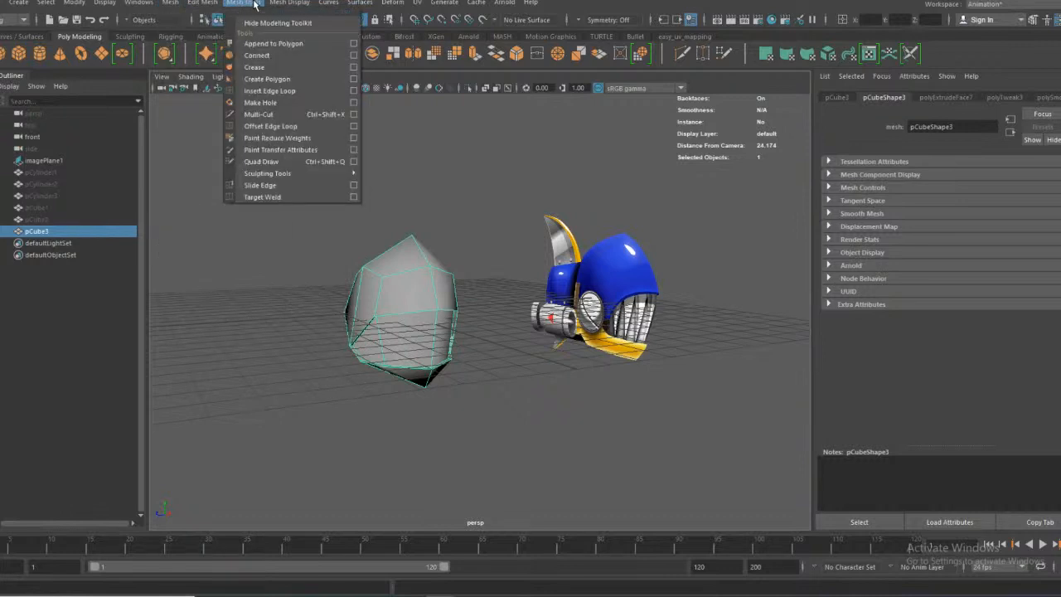
click(269, 91)
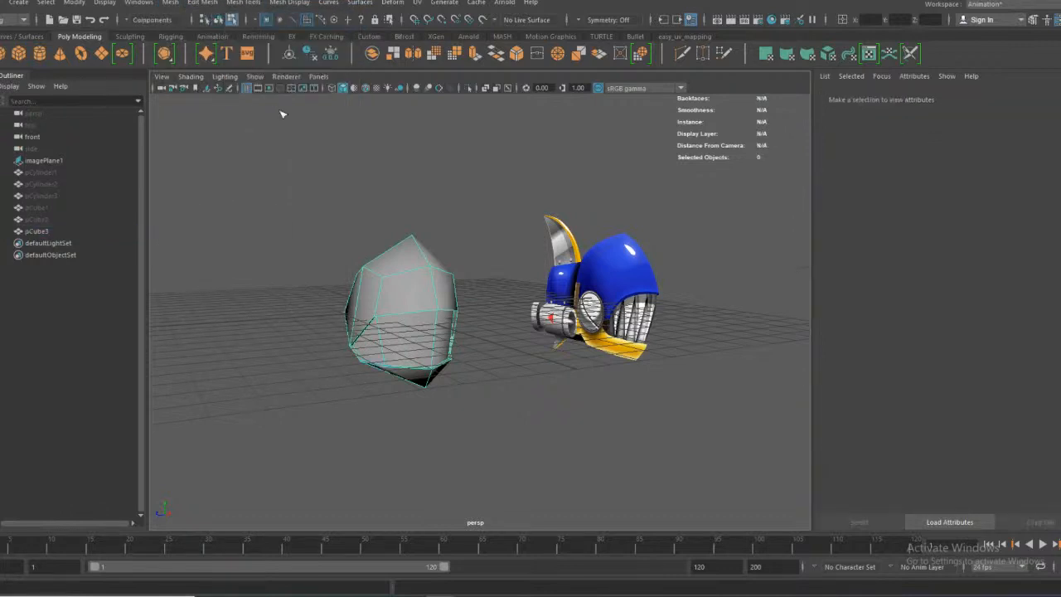
key(space)
key(space)
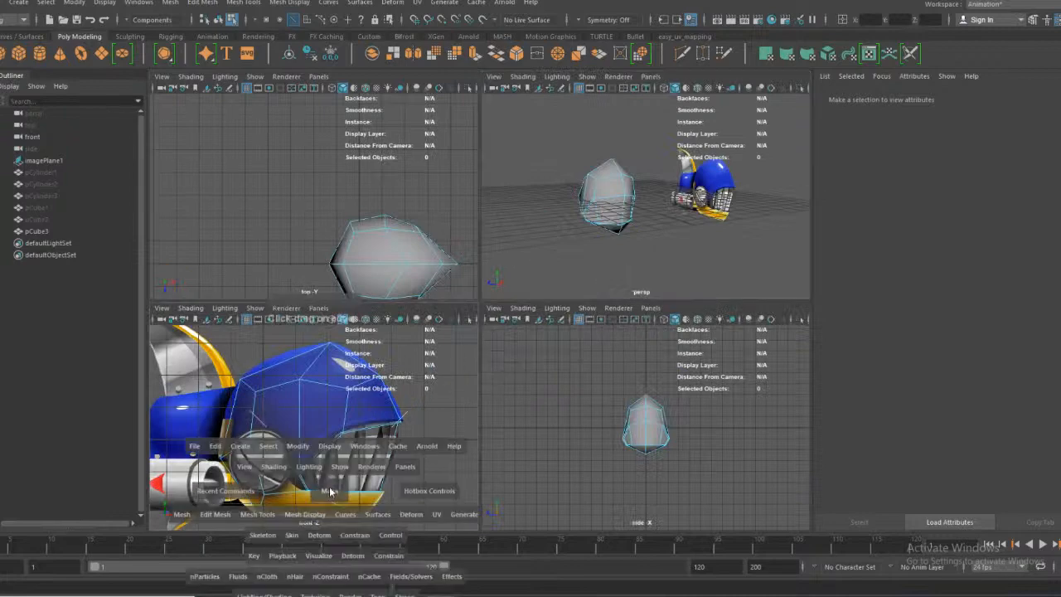
scroll(476, 373, up, 3)
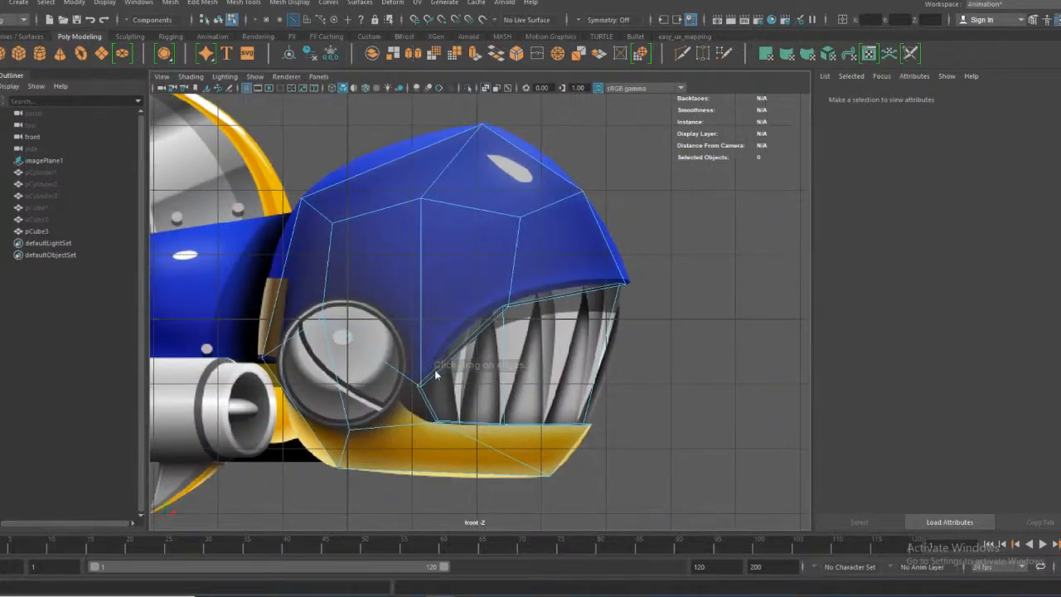
alt+middle_drag(468, 383, 445, 348)
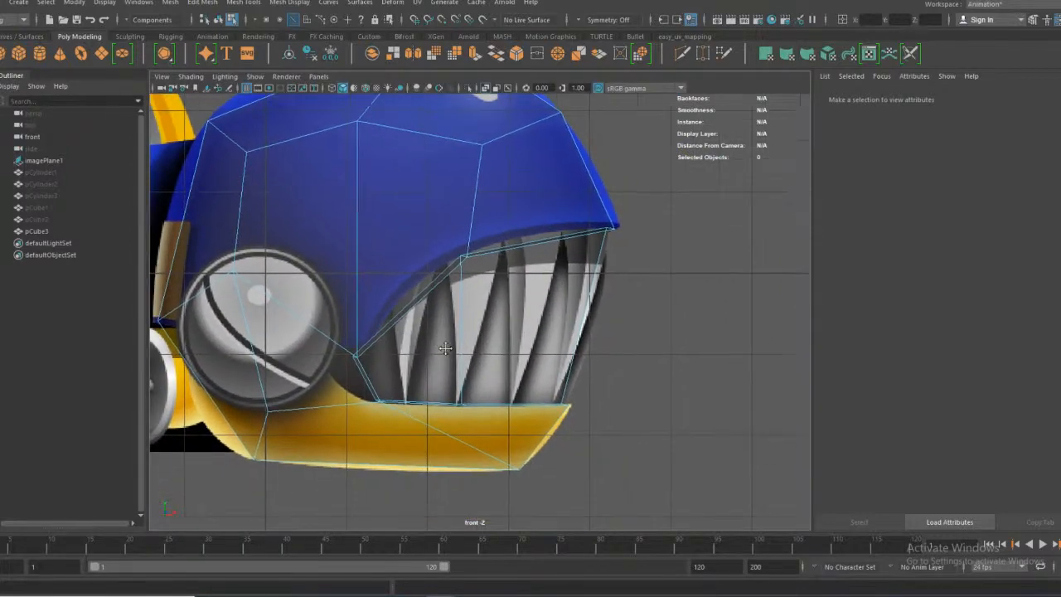
click(387, 314)
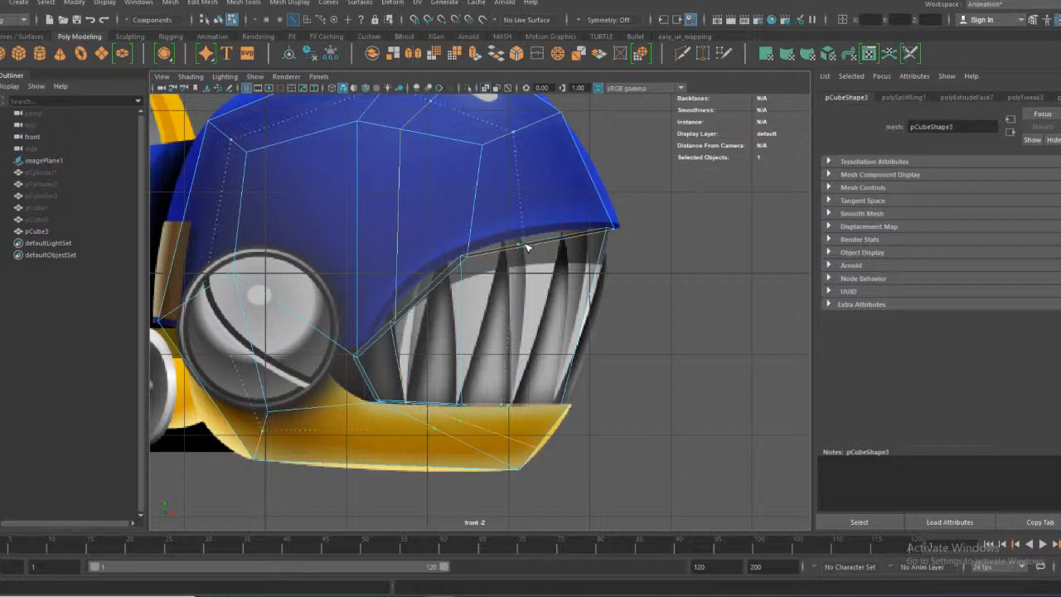
click(543, 245)
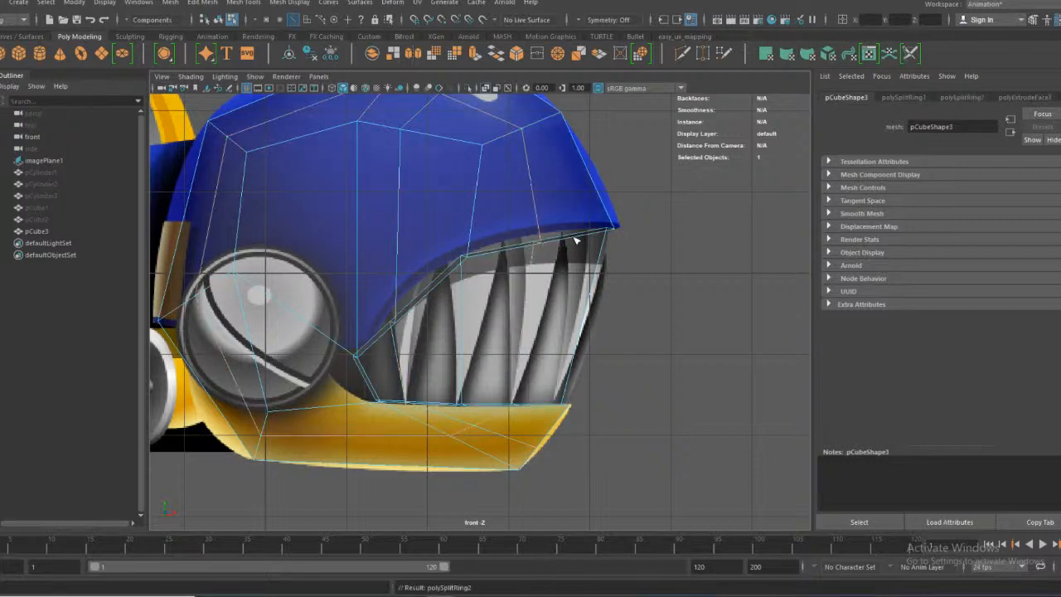
click(605, 236)
key(space)
key(space)
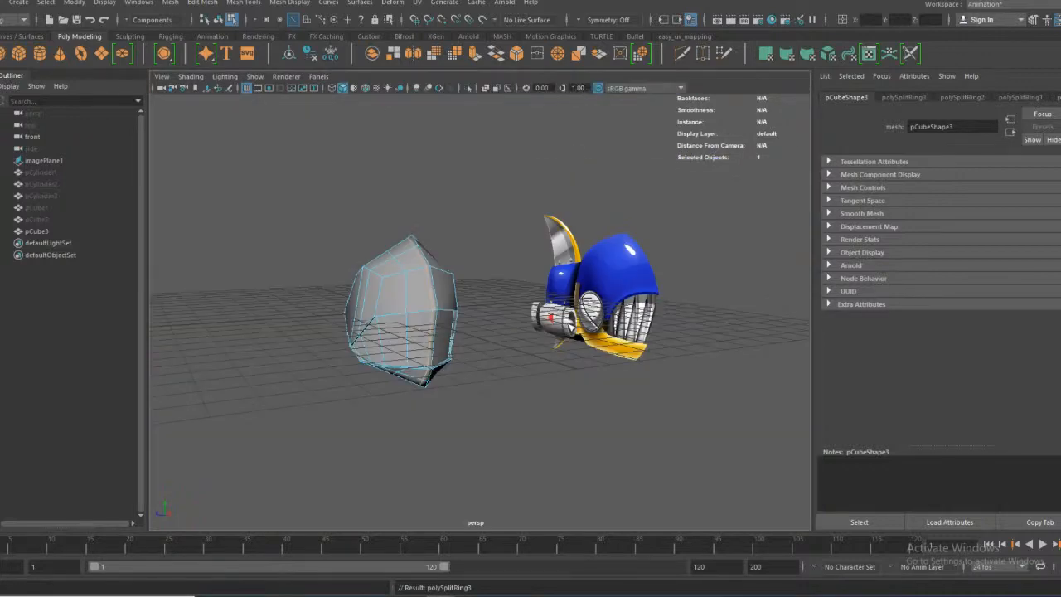
Insert a vertical edge loop on each side of the head mesh's centre line
alt+drag(404, 366, 477, 320)
scroll(448, 348, up, 5)
right_click(424, 281)
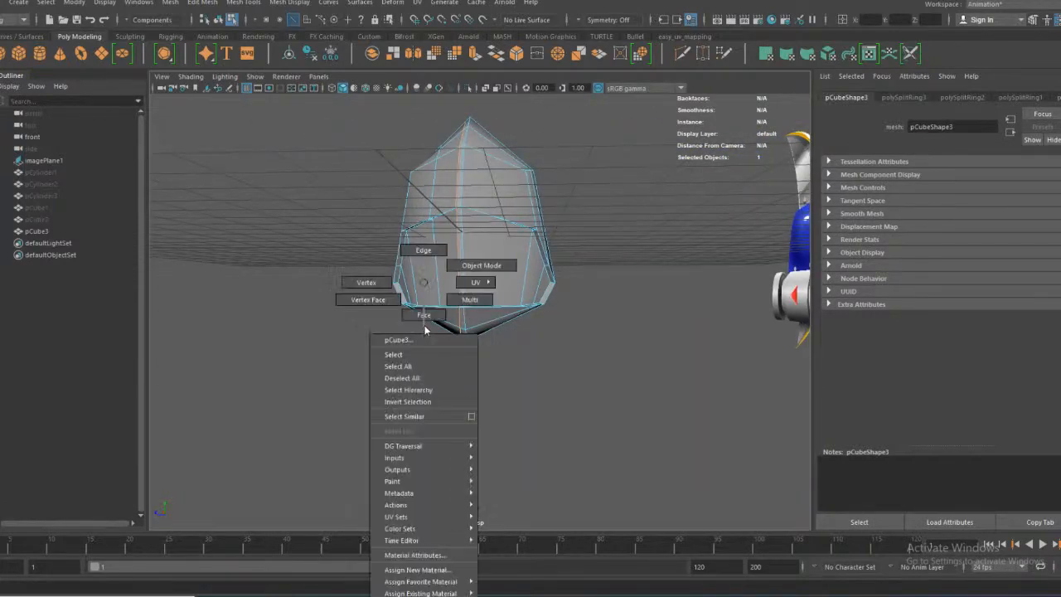
click(374, 286)
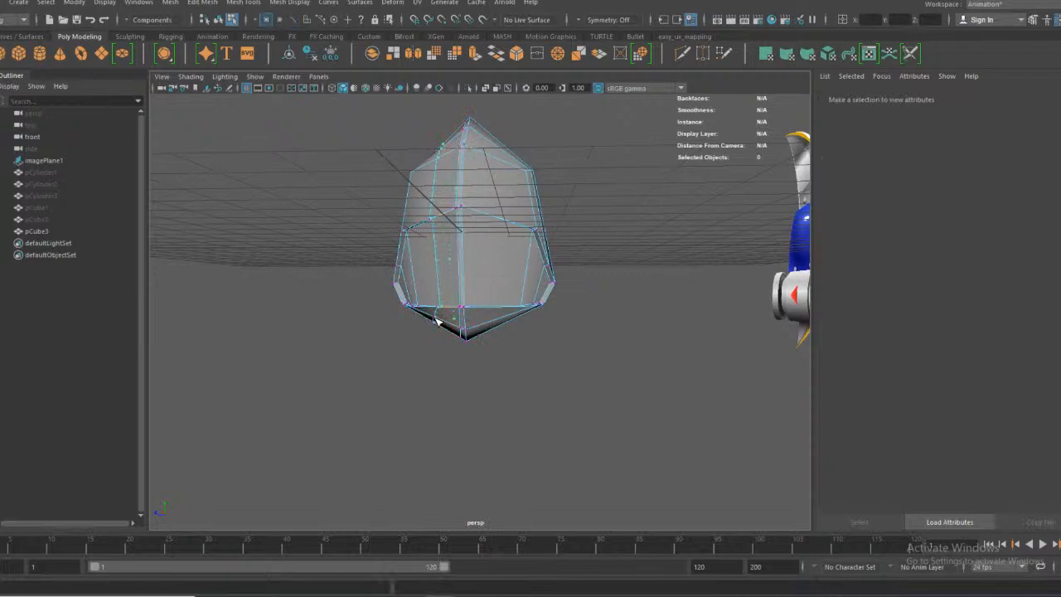
click(437, 322)
key(ctrl+z)
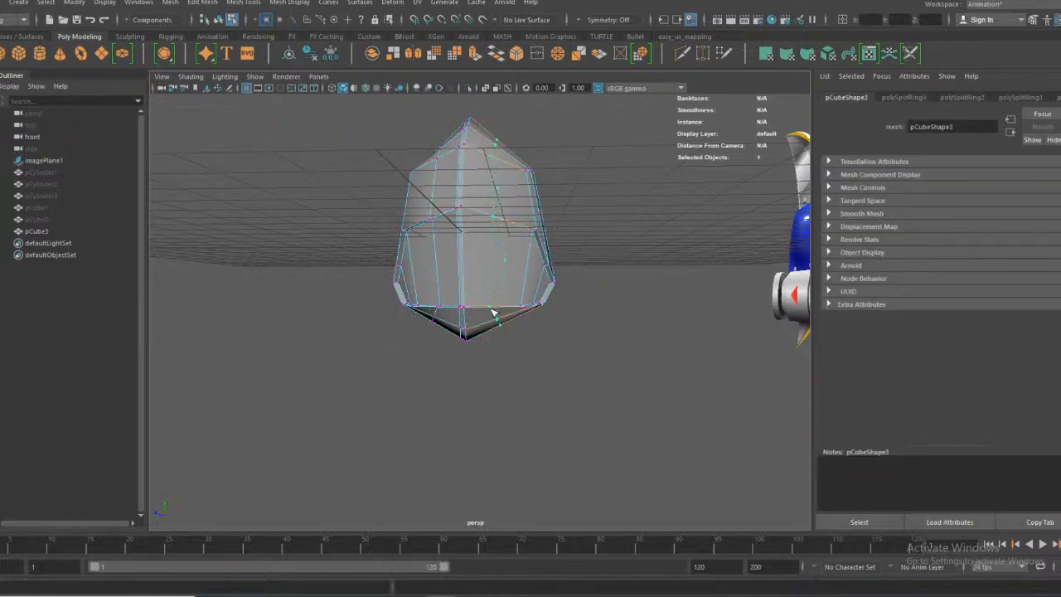
click(494, 311)
Scale the lower vertices of the two new edge loops apart along Z and return to object mode
right_drag(445, 283, 406, 280)
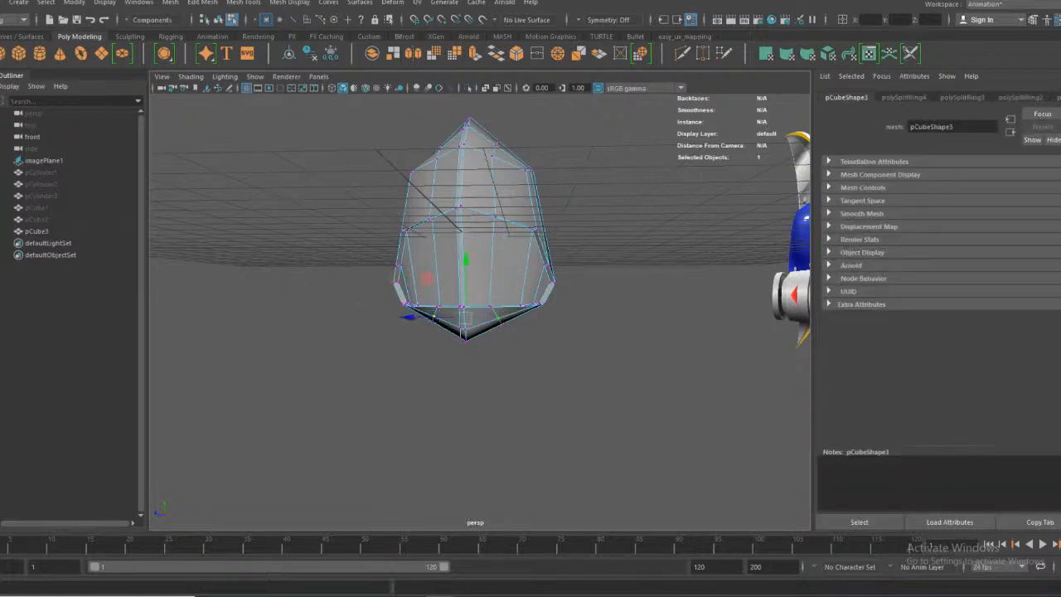
drag(413, 316, 403, 317)
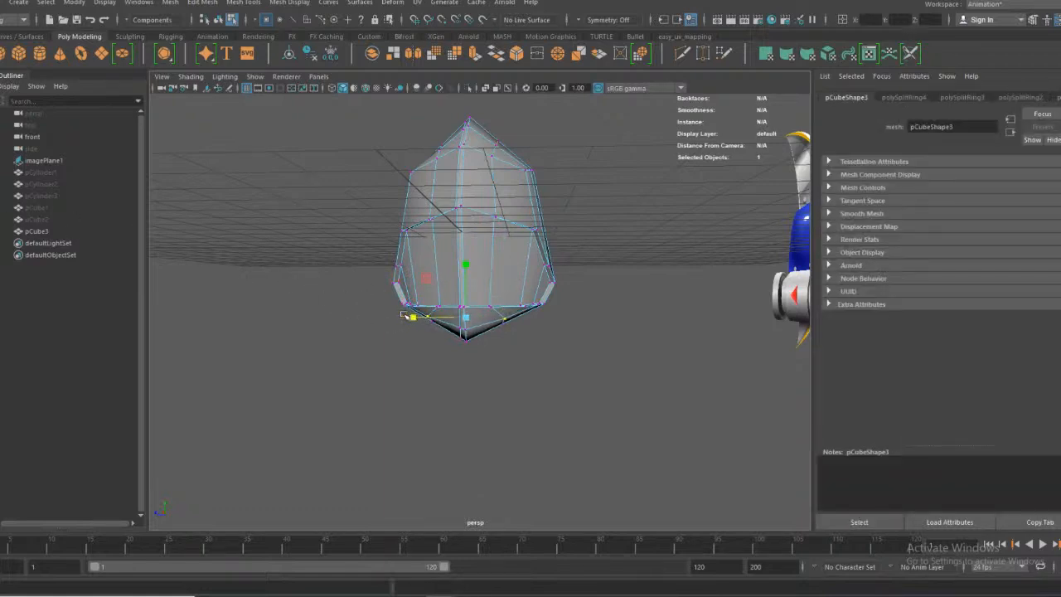
right_drag(374, 271, 405, 234)
click(373, 282)
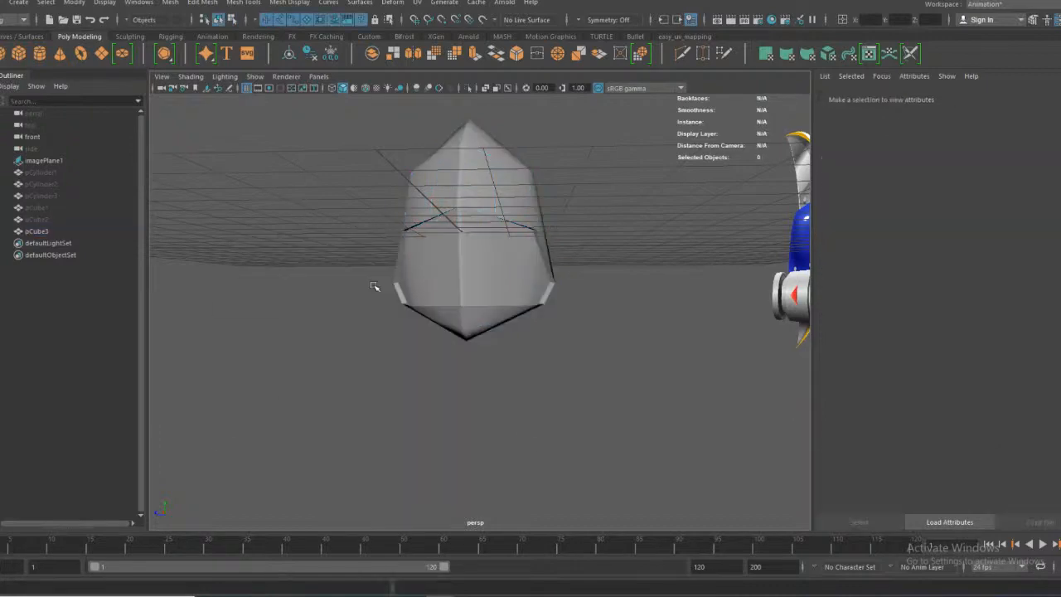
Examine the head mesh's shape from several angles beside the fish reference image
key(space)
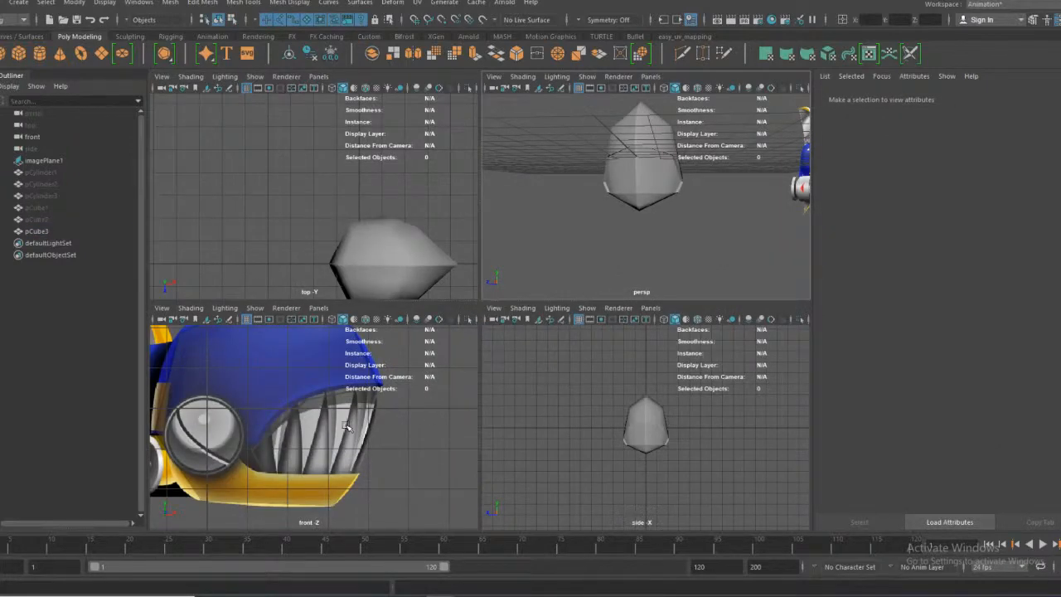
key(space)
key(space)
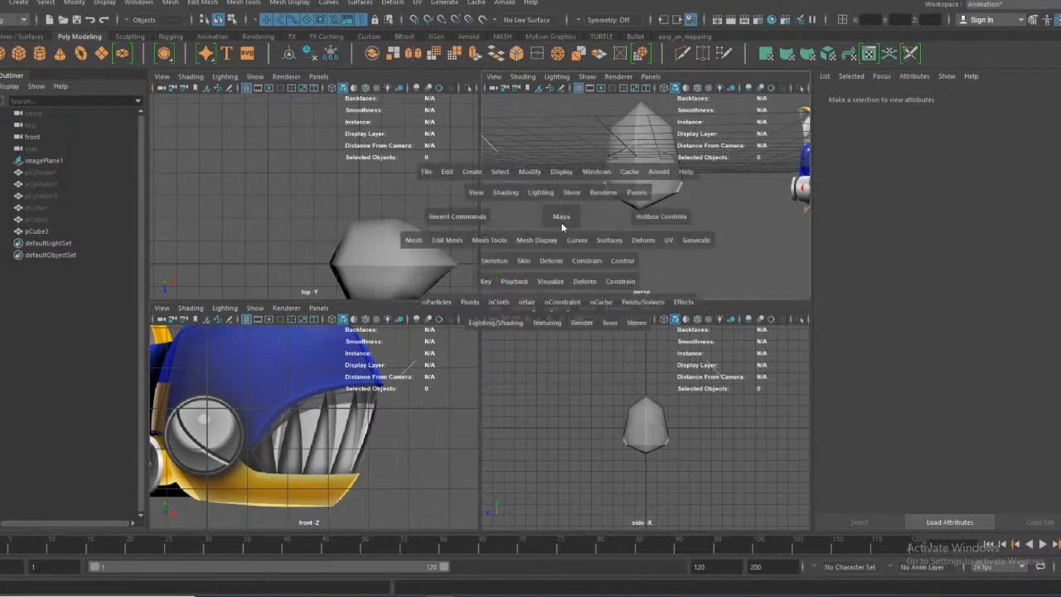
key(space)
alt+drag(448, 392, 453, 301)
click(466, 260)
alt+drag(465, 260, 450, 279)
scroll(463, 291, up, 4)
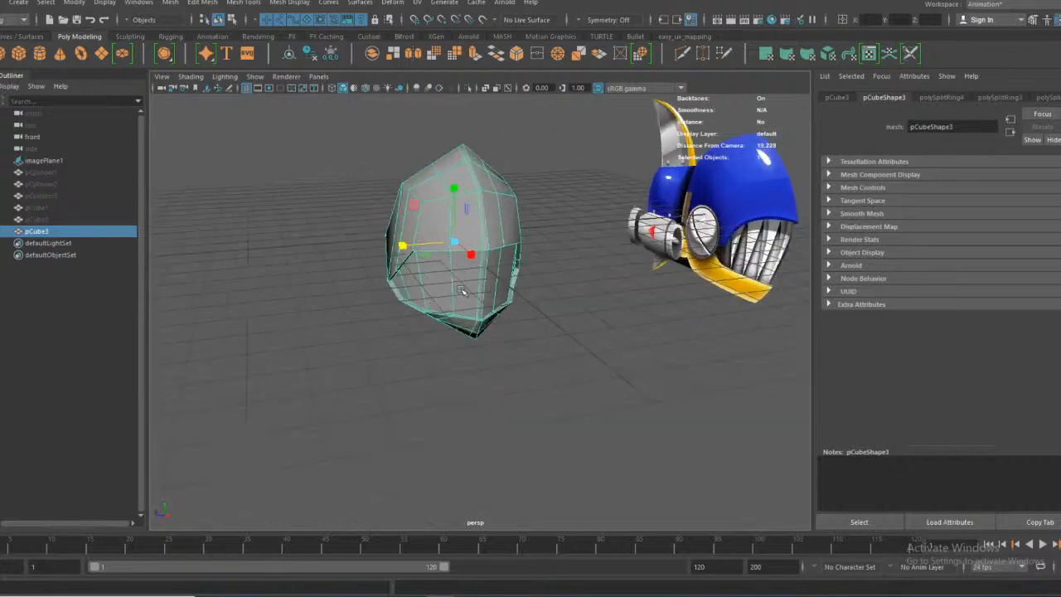
alt+middle_drag(457, 303, 439, 408)
alt+drag(439, 408, 484, 390)
click(355, 245)
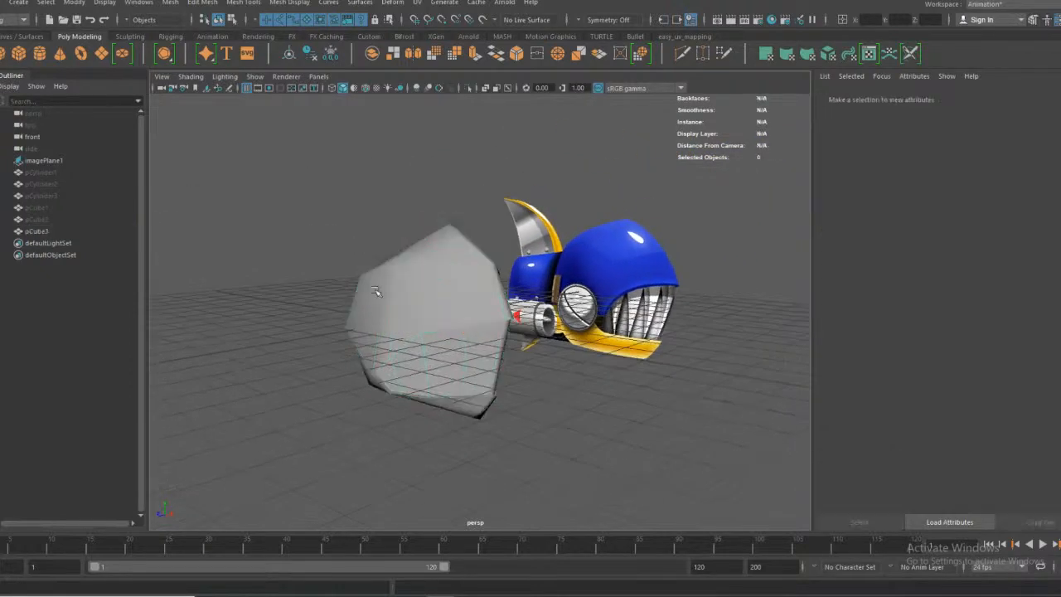
Create a polygon cylinder and move it out beside the head mesh to about 3.64 along Z
click(41, 53)
key(w)
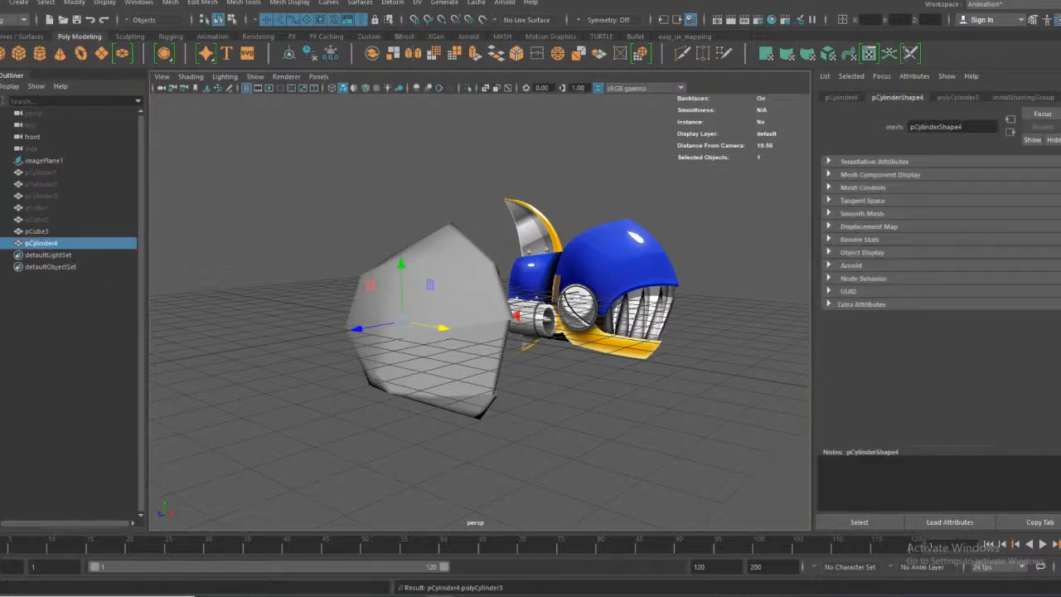
drag(339, 329, 232, 362)
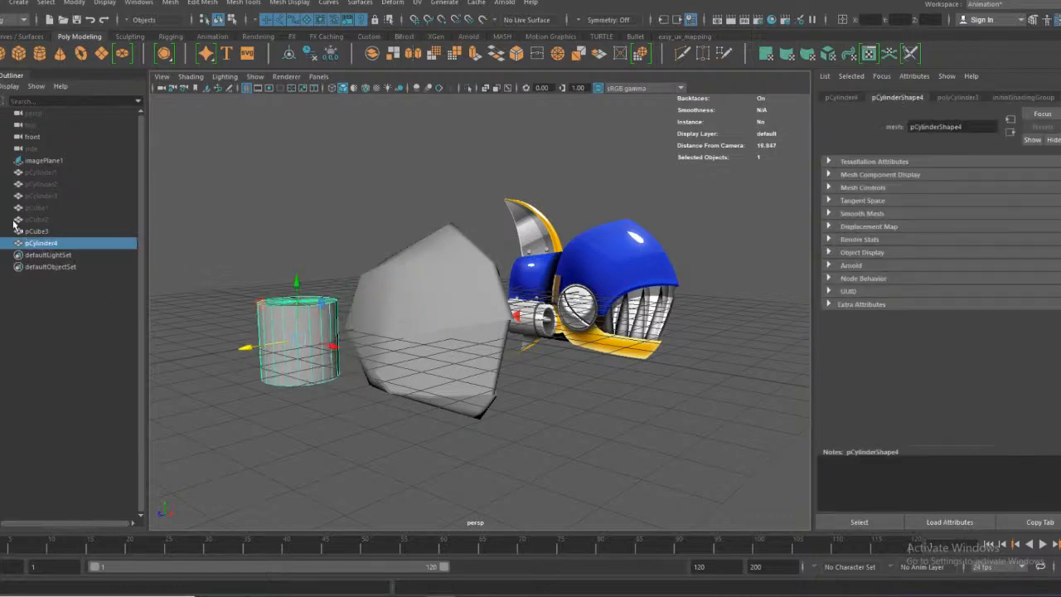
Rotate the new cylinder onto its side with Rotate X set to 90
key(e)
drag(233, 300, 225, 392)
key(ctrl+a)
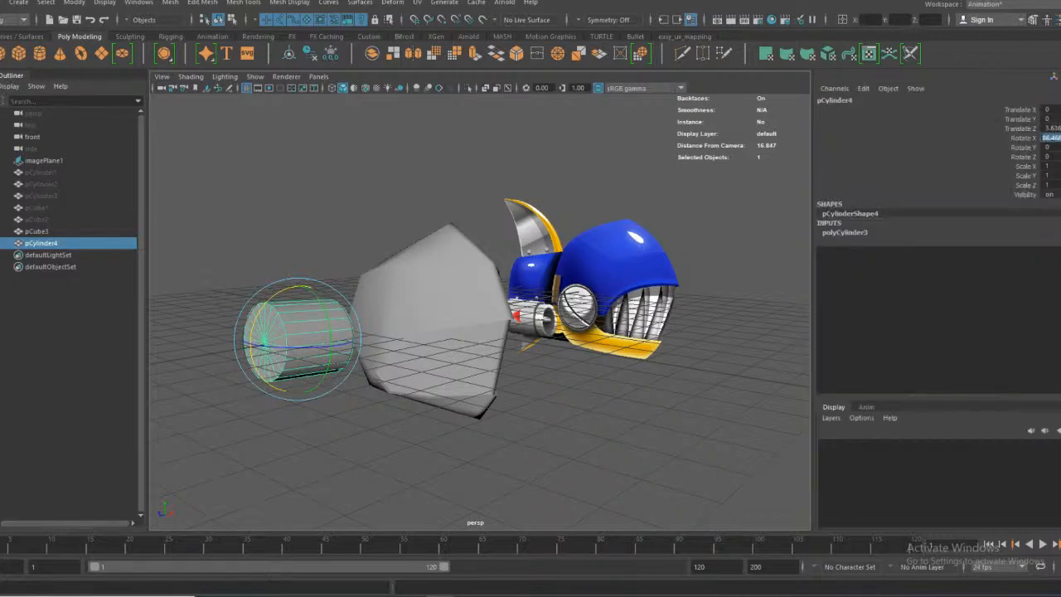
key(Return)
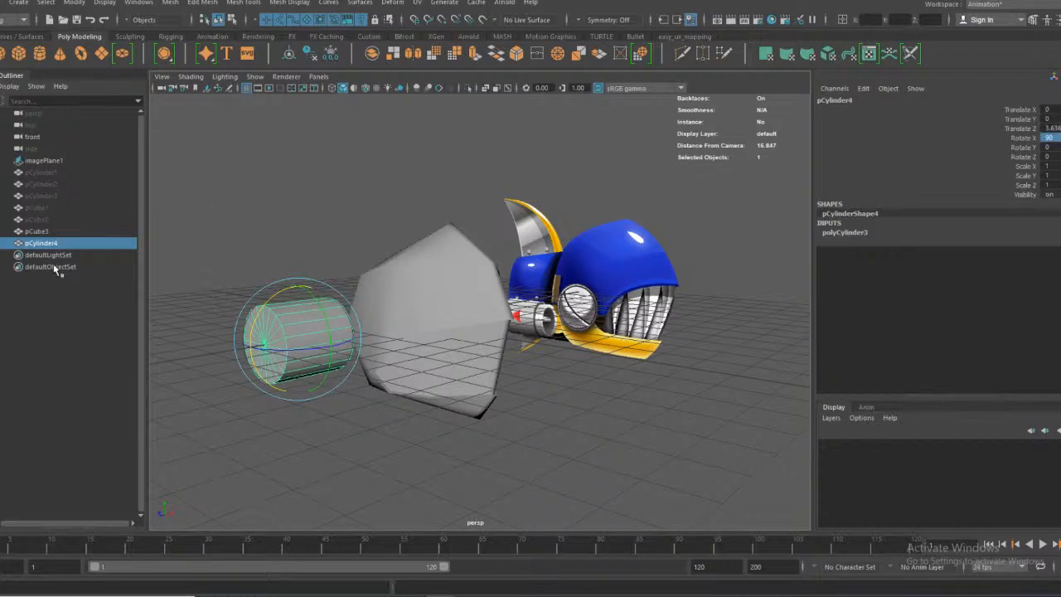
In the front view, align the cylinder over the reference eye at about X -0.07 and Y -0.67
key(space)
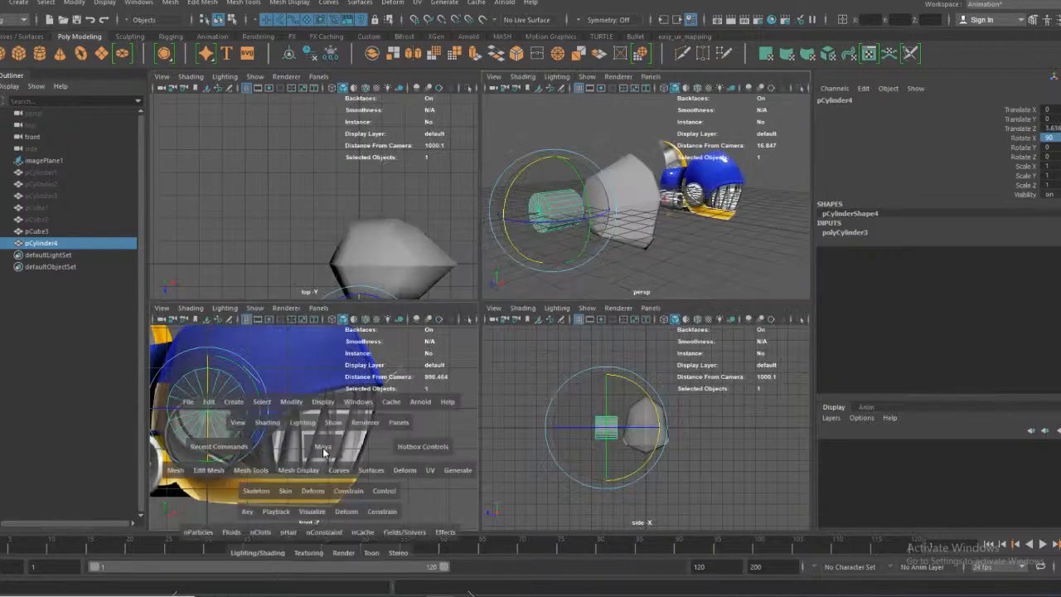
key(space)
scroll(310, 398, up, 6)
key(w)
drag(484, 296, 484, 351)
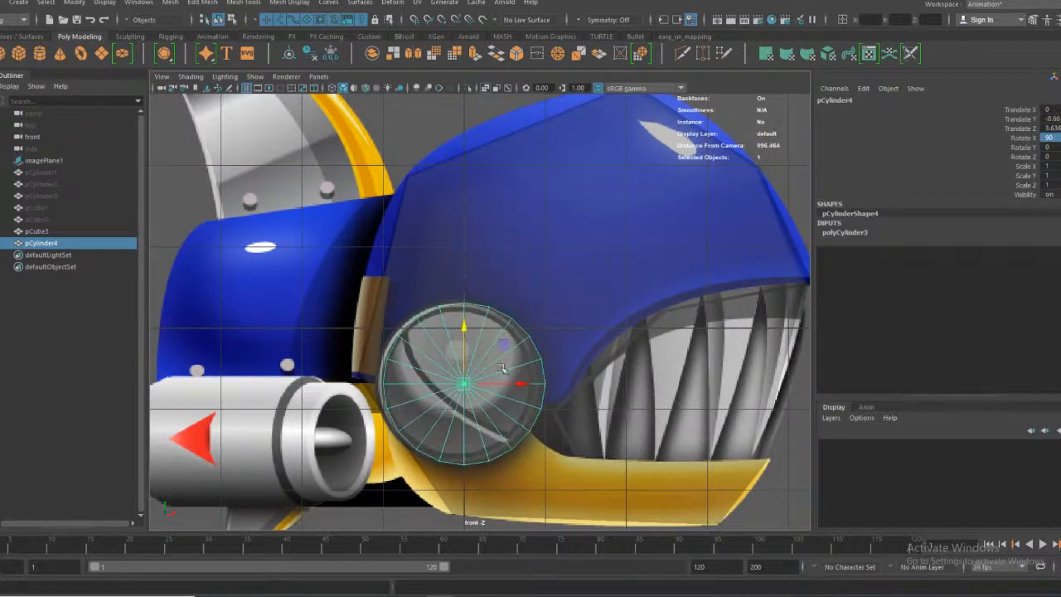
drag(519, 384, 512, 381)
click(460, 340)
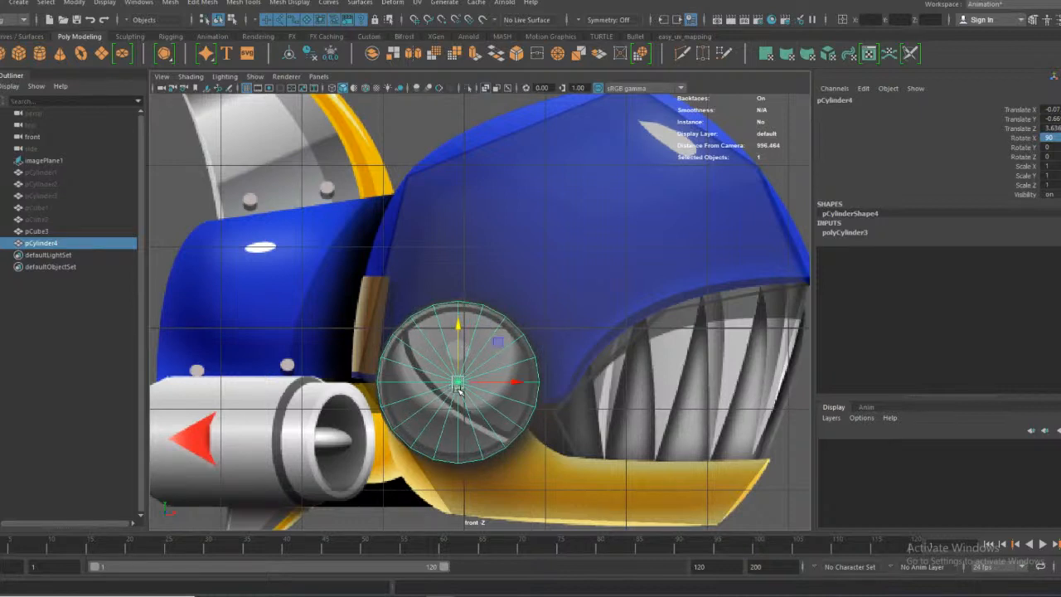
Select the cylinder's outer cap faces and move them inward along Z to flatten it into a thin disc
right_drag(404, 342, 412, 308)
mouse_move(406, 334)
mouse_down()
mouse_move(383, 366)
mouse_move(418, 443)
mouse_move(444, 456)
mouse_move(513, 418)
mouse_move(534, 352)
mouse_move(496, 314)
mouse_move(432, 307)
mouse_move(453, 319)
mouse_up()
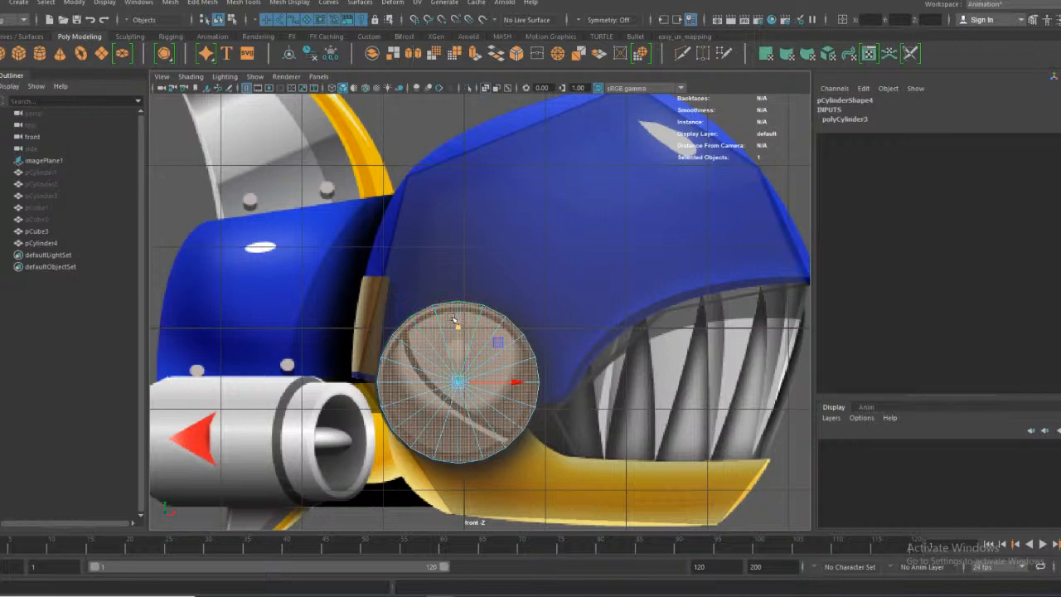
key(space)
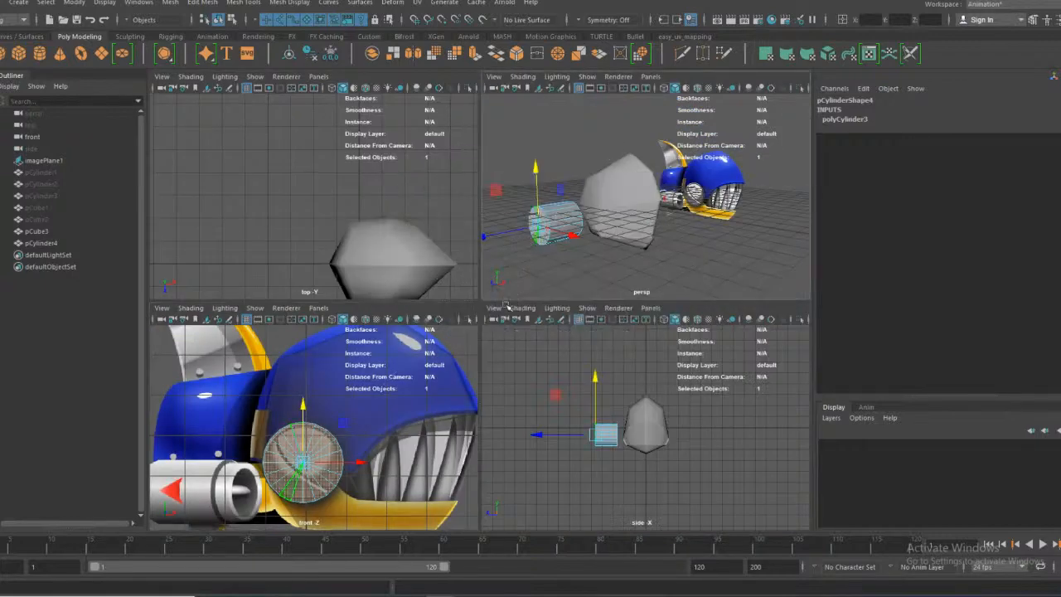
key(space)
alt+middle_drag(350, 429, 523, 419)
alt+drag(460, 421, 406, 383)
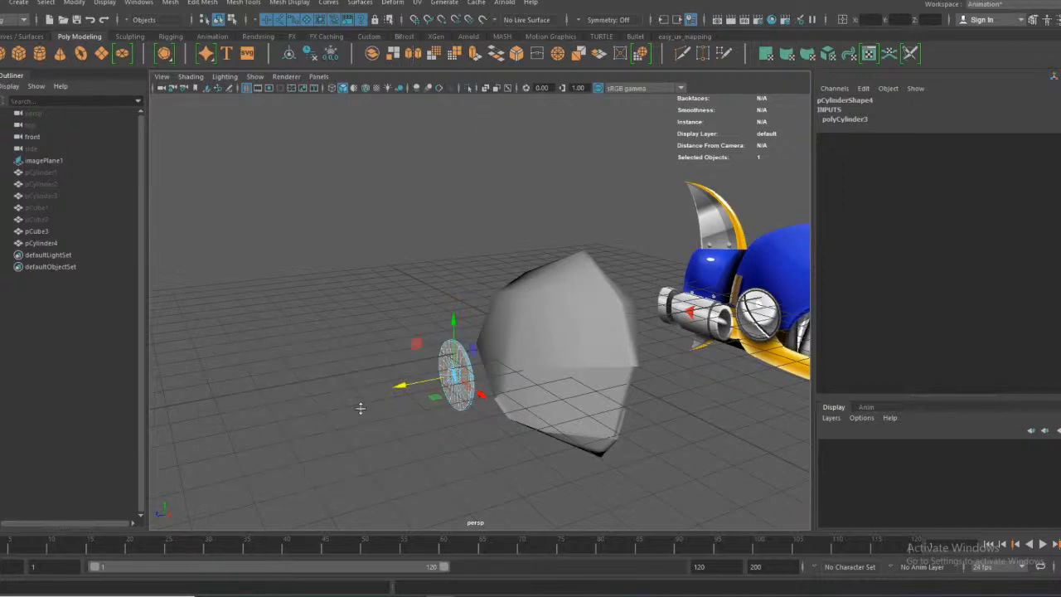
Extrude the disc's cap faces and scale them uniformly to about 0.783 to form the eye's rim
key(space)
key(space)
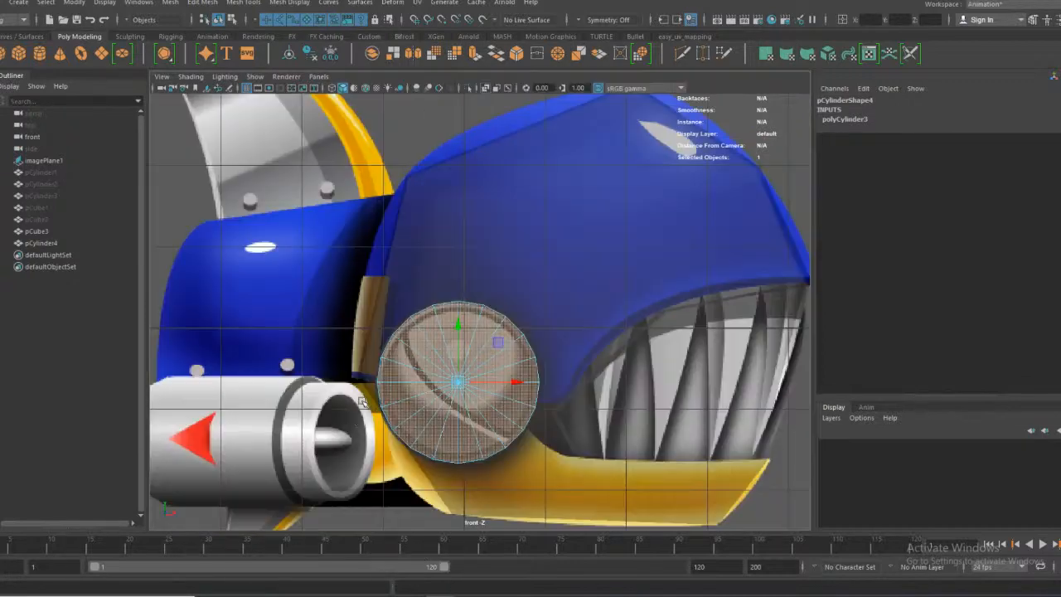
click(474, 55)
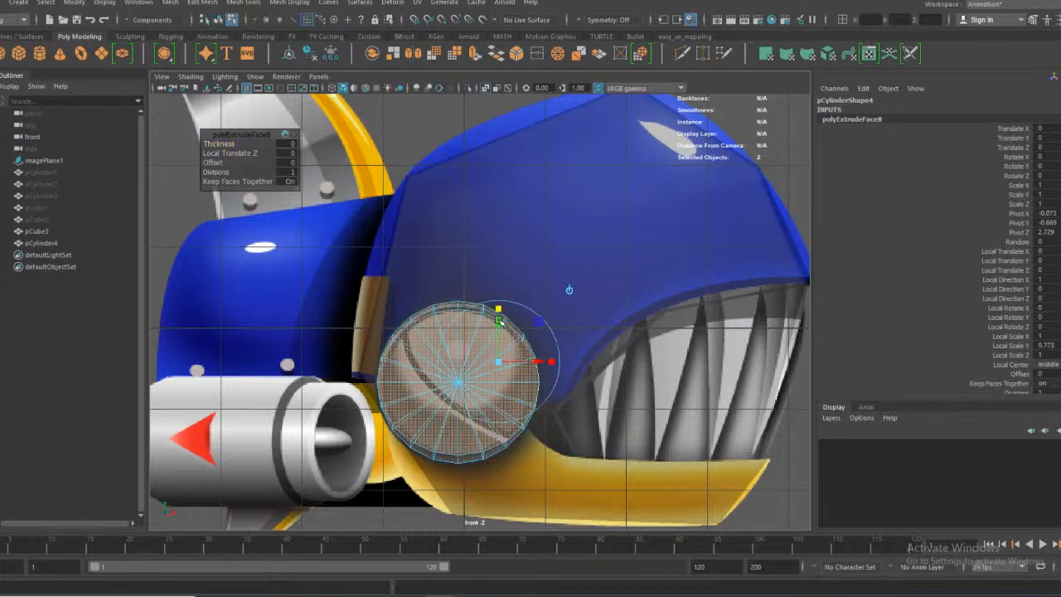
drag(500, 361, 489, 362)
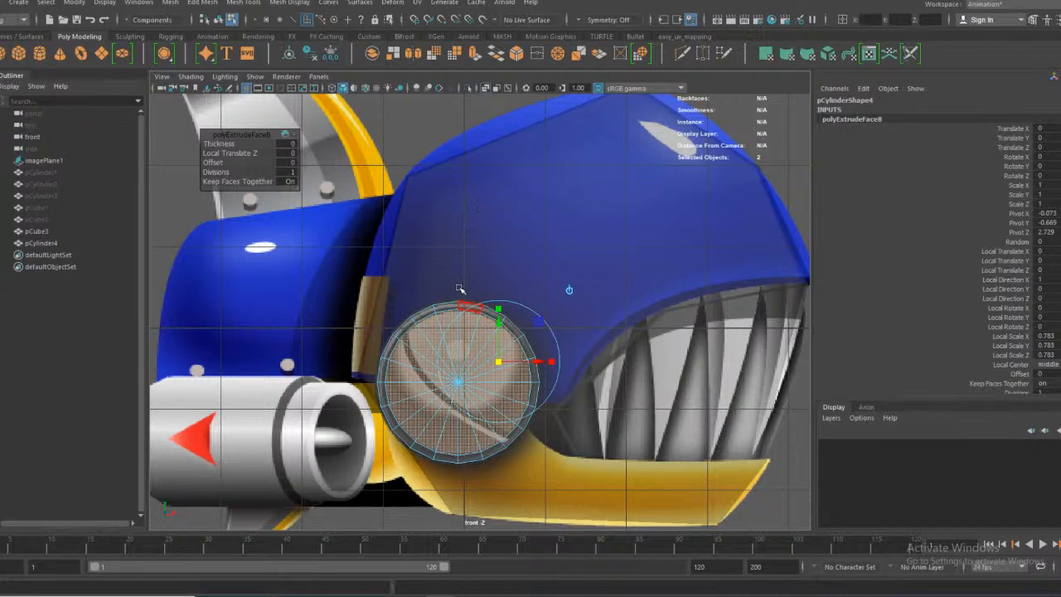
Extrude the inset cap faces outward along Z into a tapered section and pull them slightly back
key(space)
key(space)
alt+drag(528, 331, 498, 315)
key(ctrl+e)
drag(454, 368, 245, 292)
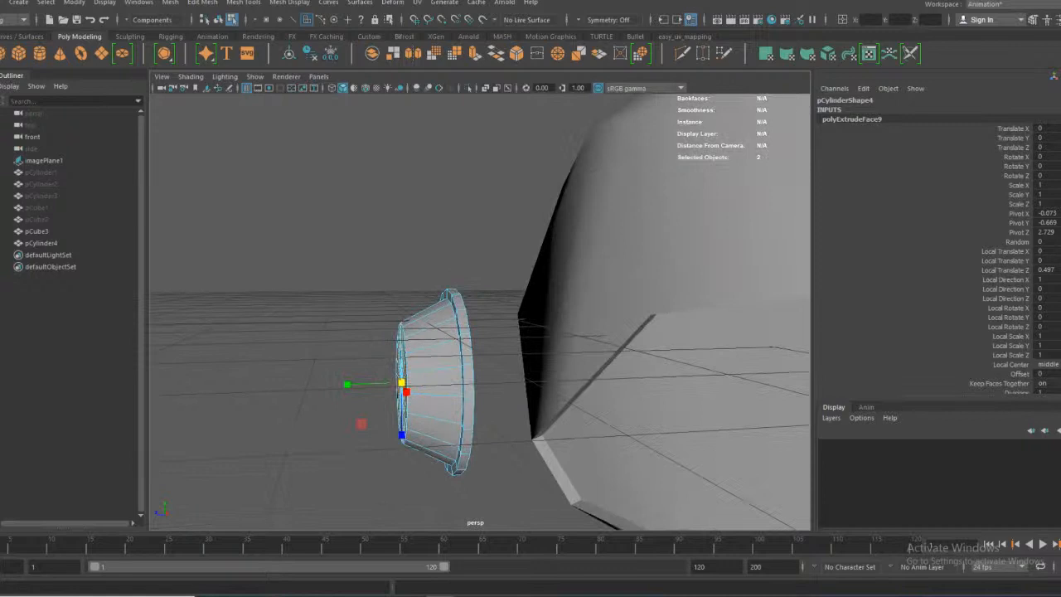
mouse_move(346, 383)
mouse_down()
mouse_move(331, 382)
mouse_move(354, 386)
mouse_up()
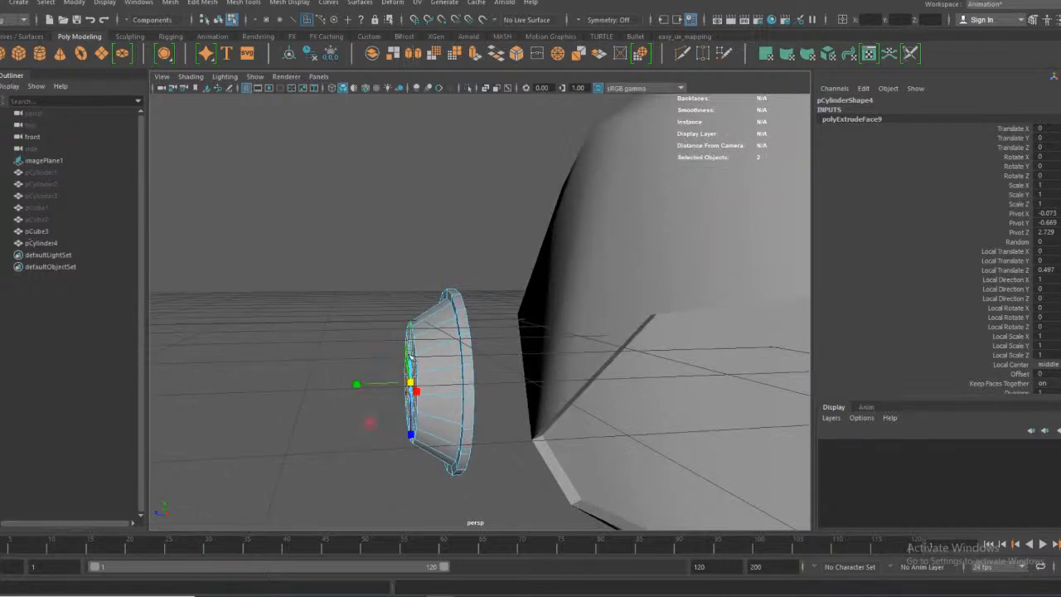
Extrude the eye's front faces outward by about 0.35, narrowing them into a dome, and move them slightly back
click(474, 51)
drag(377, 378, 324, 386)
key(w)
key(w)
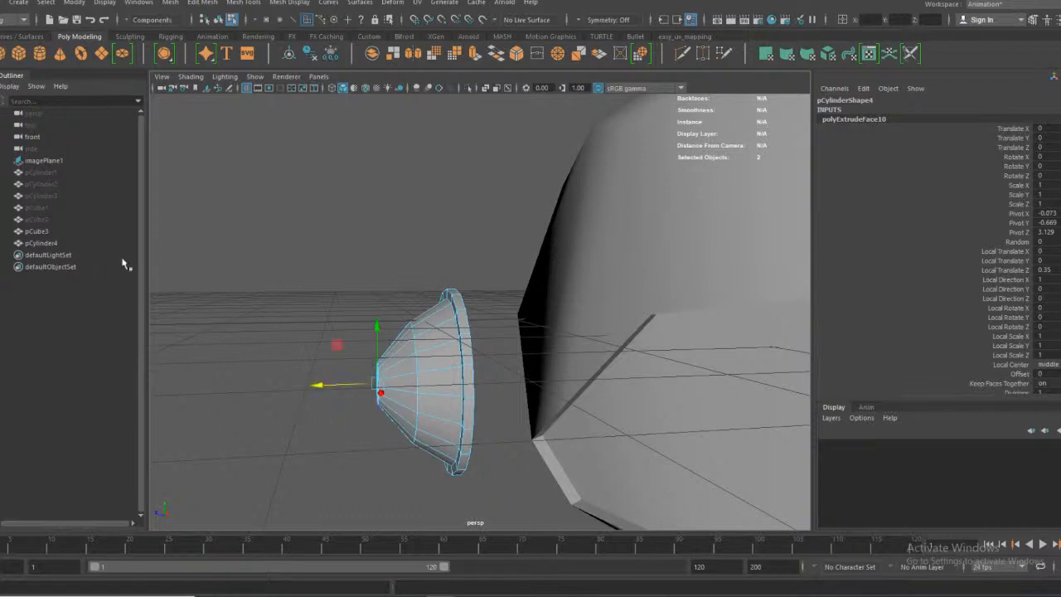
drag(318, 385, 329, 385)
right_drag(323, 286, 378, 266)
click(348, 300)
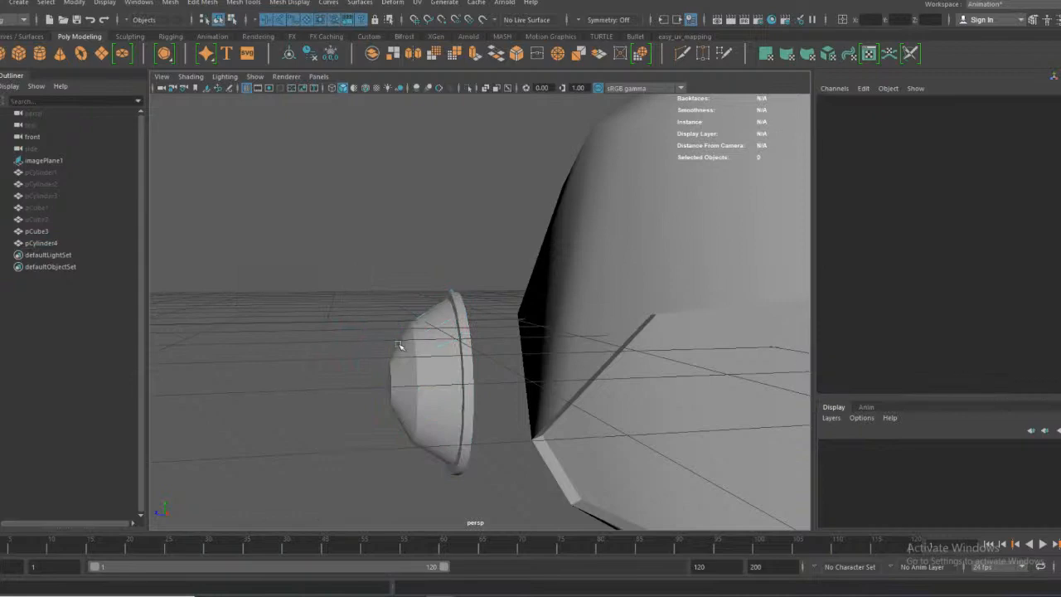
Check the eye piece against the reference image and move it along Z toward the side of the head mesh
click(399, 345)
key(space)
key(space)
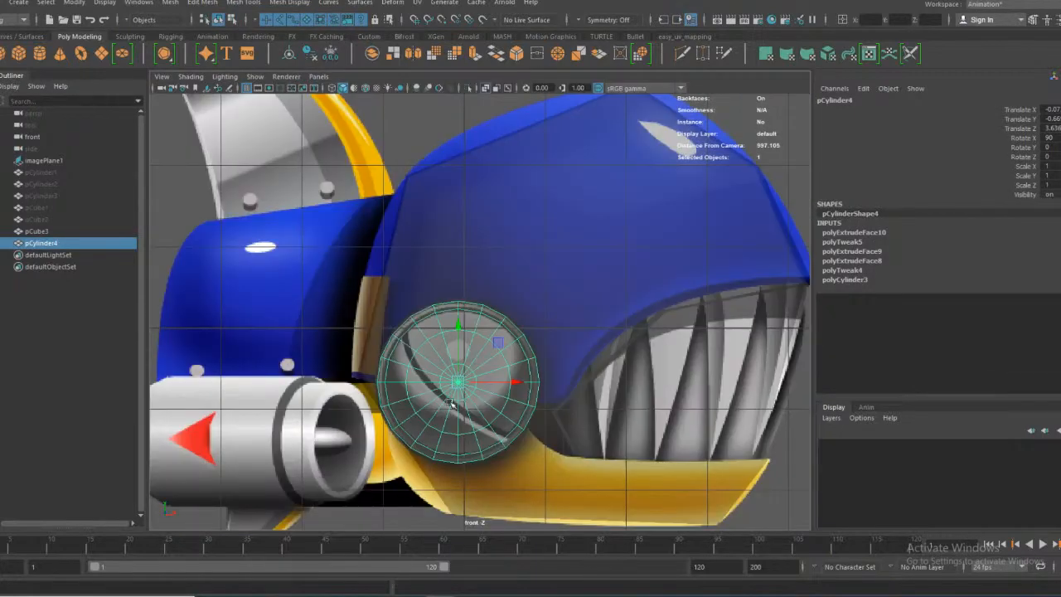
key(space)
key(space)
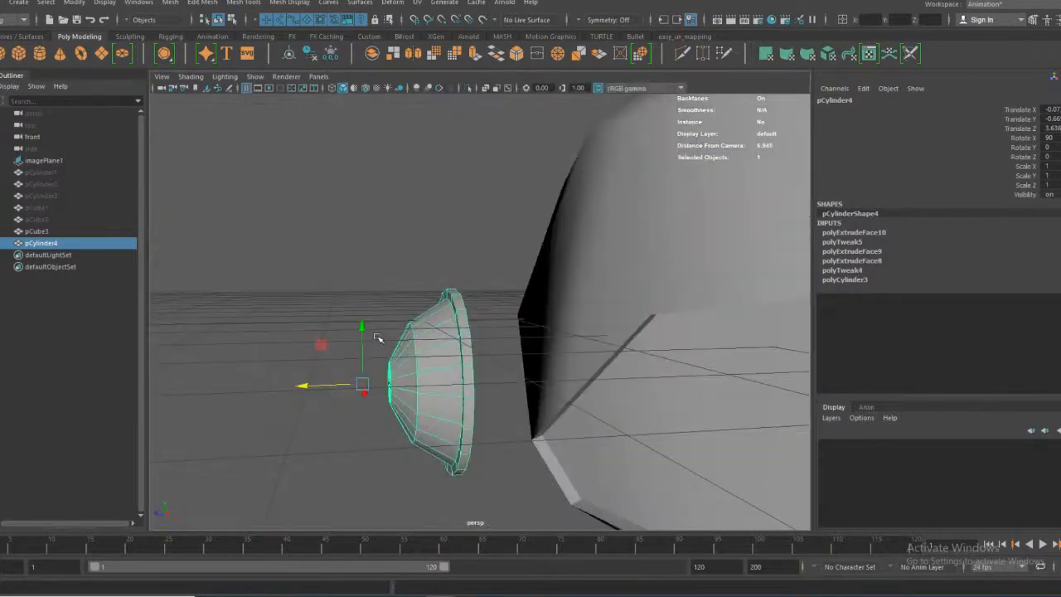
drag(317, 385, 374, 355)
click(399, 275)
Duplicate the eye piece and move the copy along Z to the opposite side of the head
alt+drag(400, 275, 429, 298)
click(475, 415)
scroll(475, 409, down, 4)
alt+drag(475, 379, 633, 350)
key(ctrl+d)
click(466, 354)
drag(412, 366, 627, 349)
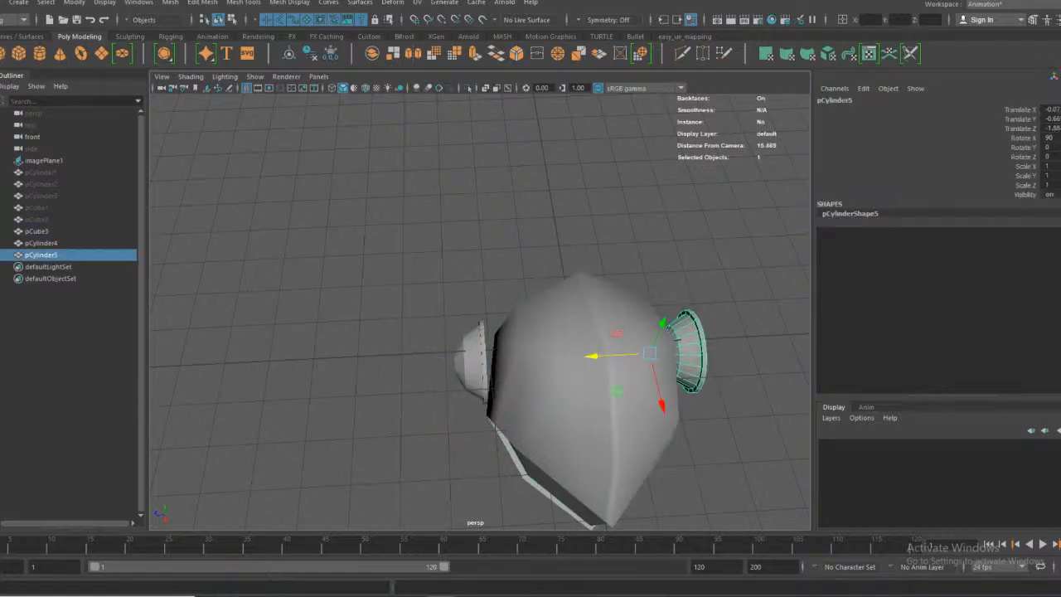
Turn the duplicated eye to face outward with Rotate Y set to 180
key(e)
alt+drag(575, 318, 414, 319)
drag(461, 396, 521, 279)
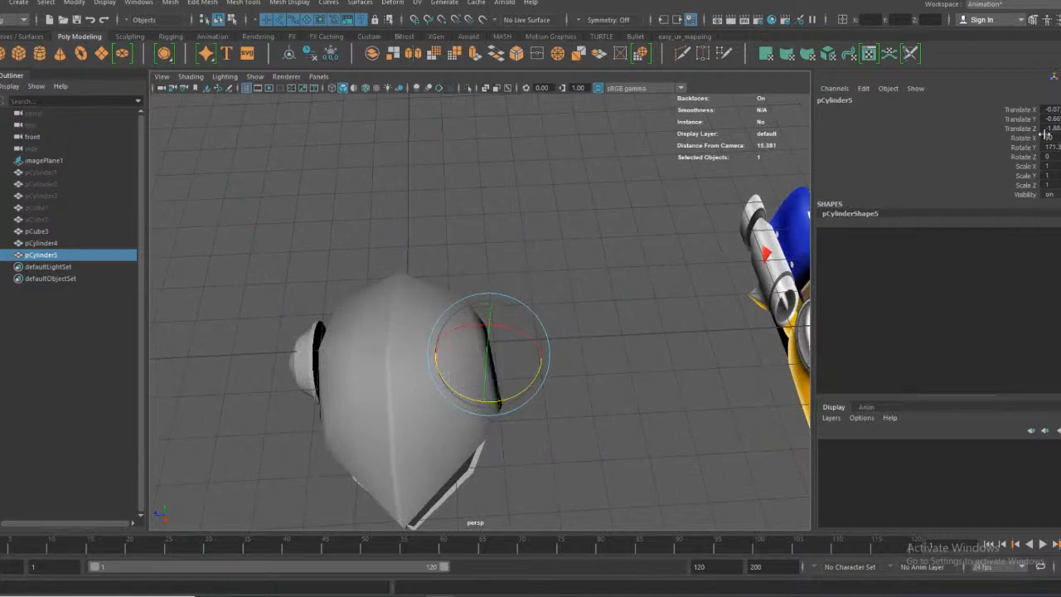
click(1051, 147)
text(180)
key(Return)
text(0)
key(Return)
Move the duplicated eye outward to about -3.07 along Z, against the head's far side
key(w)
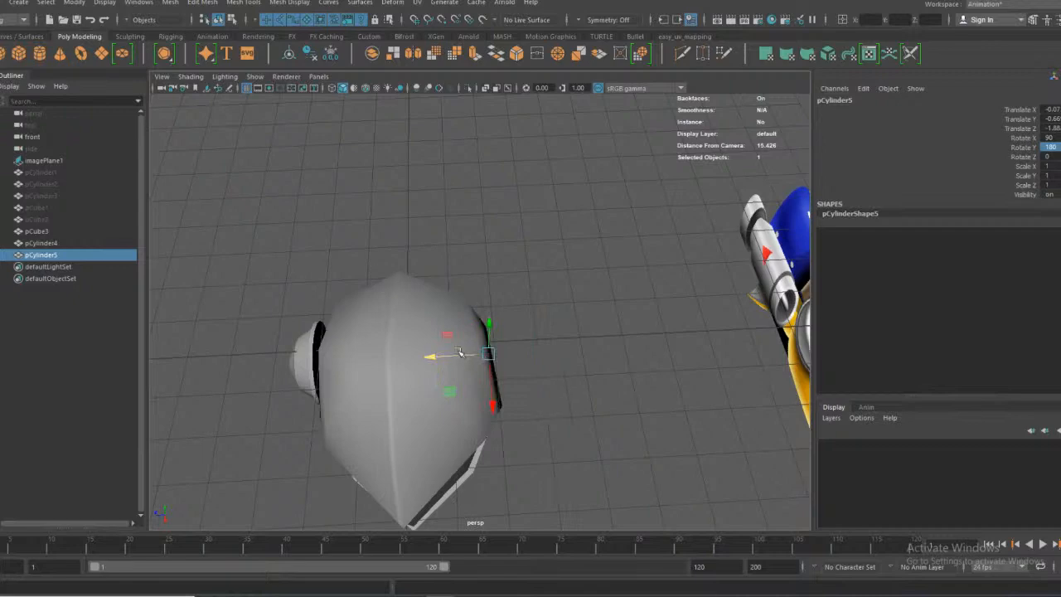
drag(451, 354, 475, 363)
key(space)
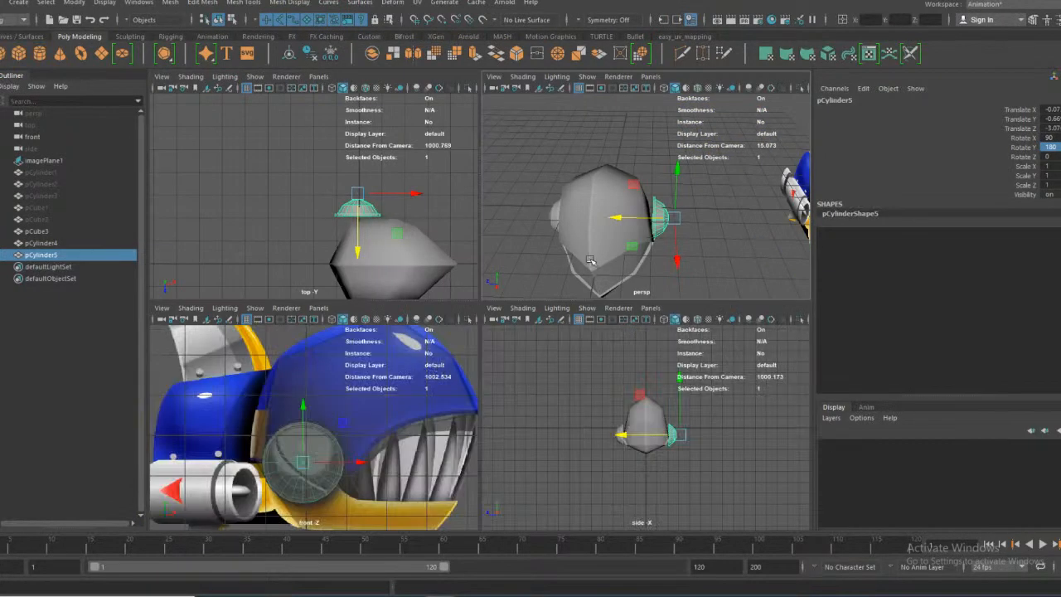
click(343, 321)
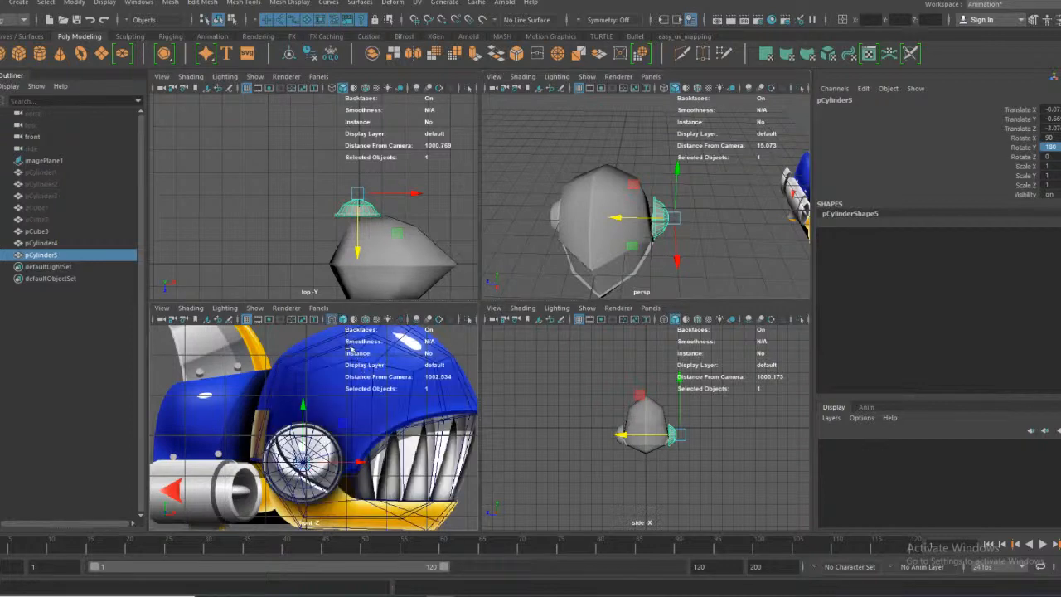
click(386, 320)
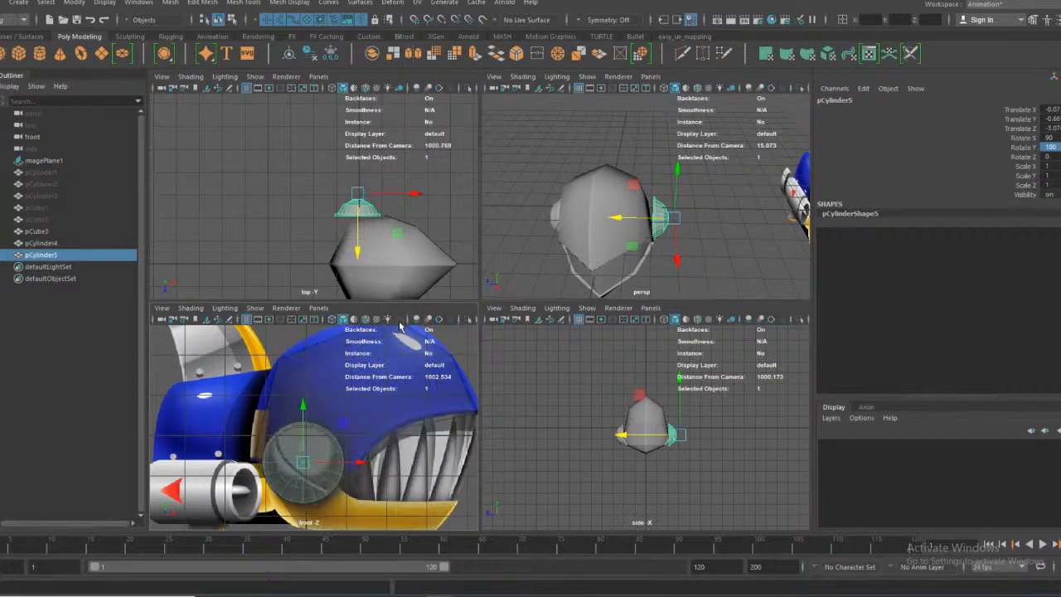
Unhide the body, fin and thruster pieces from pCylinder1 through pCube2
key(space)
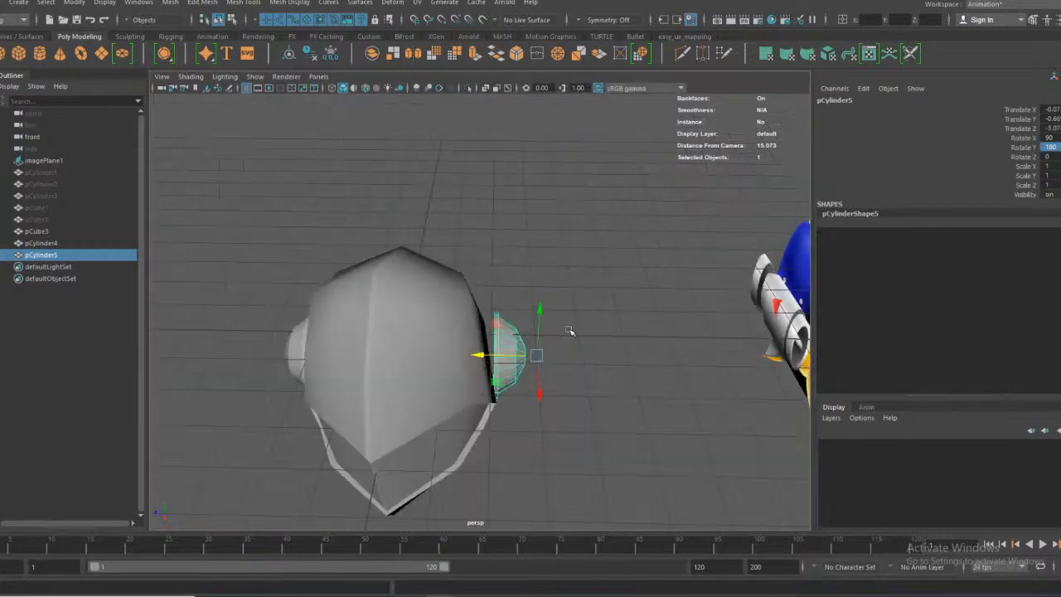
scroll(488, 394, down, 4)
click(57, 173)
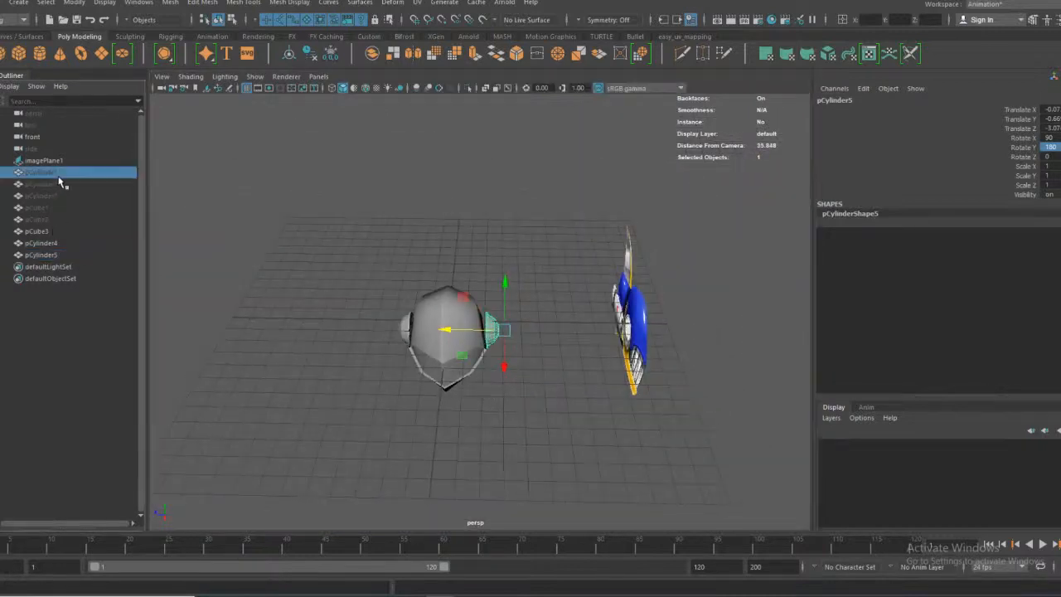
shift+click(48, 221)
key(h)
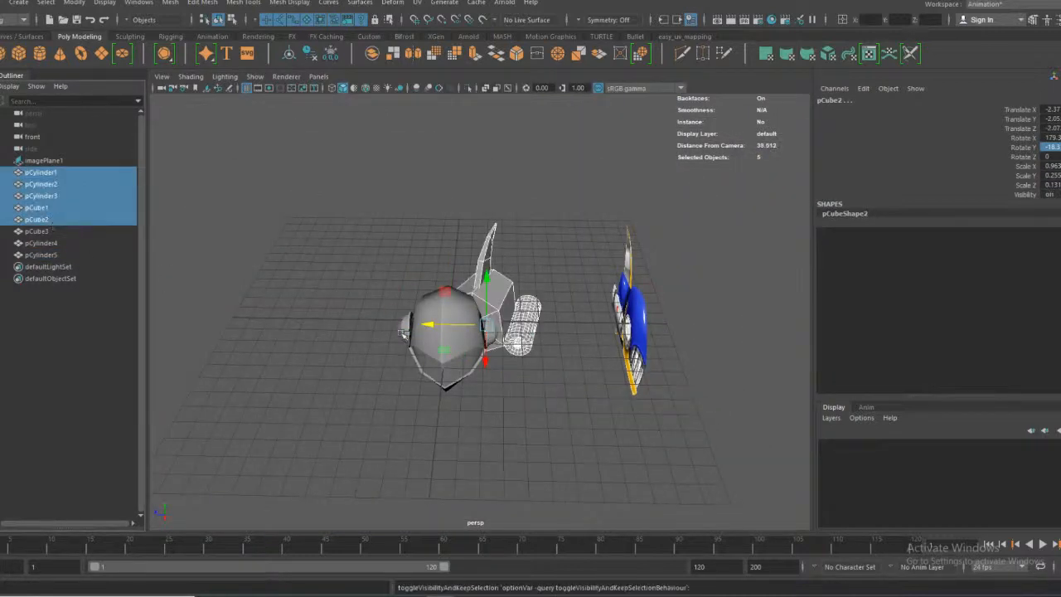
Select the head mesh with both eyes and move them together along Z to line up with the body
click(37, 233)
shift+click(42, 255)
scroll(440, 290, up, 3)
alt+drag(439, 286, 433, 317)
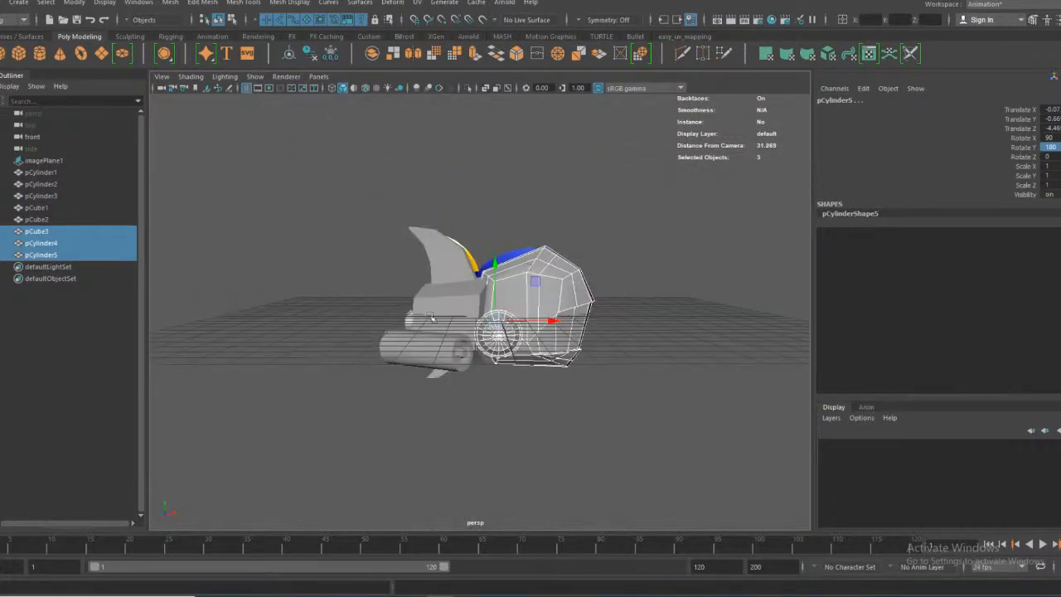
Compare the whole assembled fish against the reference image in front view, toggling the shading, and inspect it in perspective
key(space)
key(space)
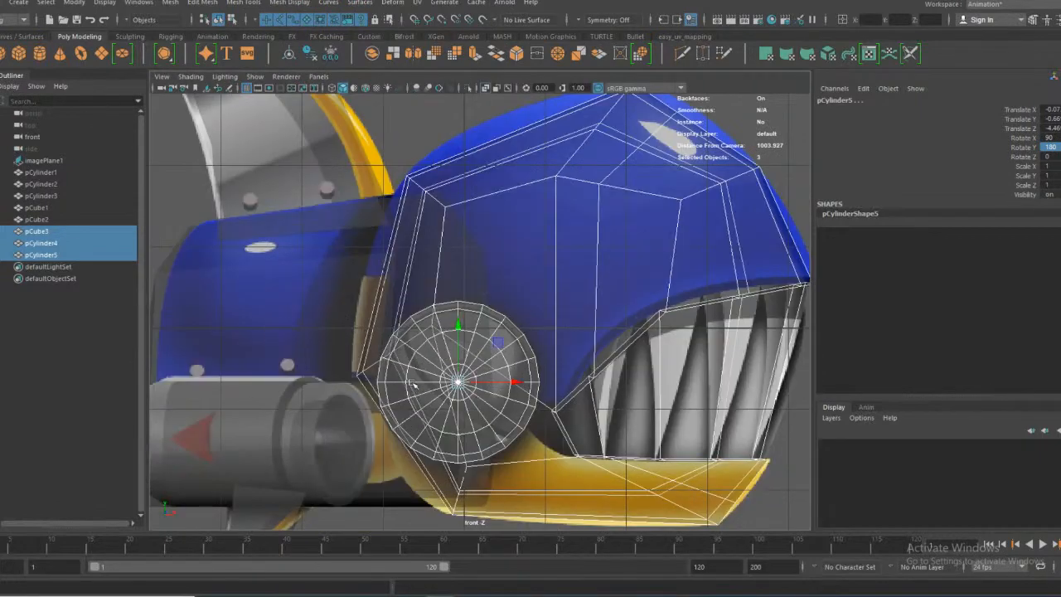
key(space)
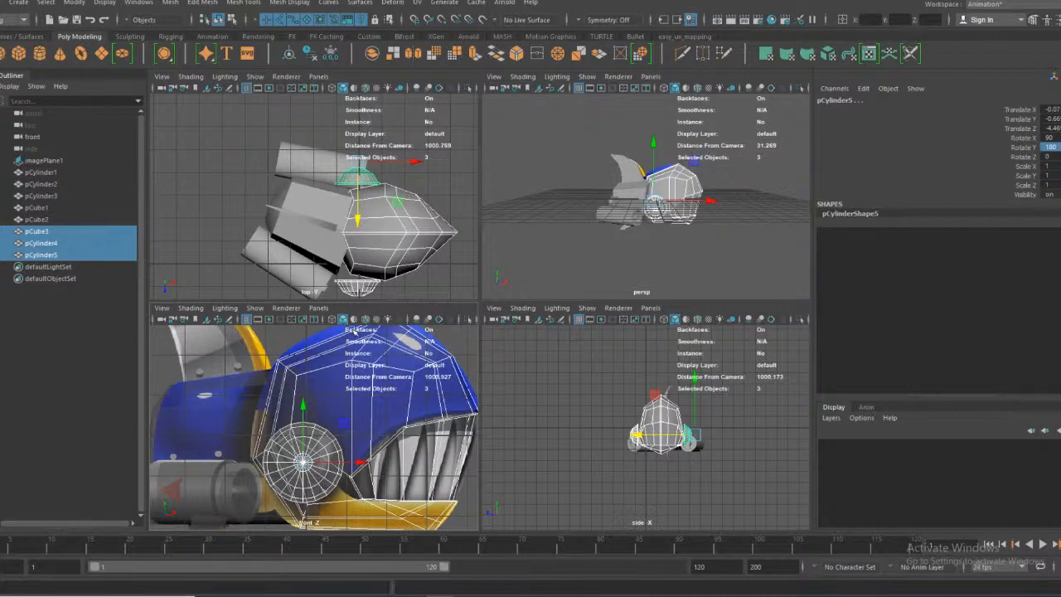
click(341, 321)
click(339, 326)
scroll(365, 373, down, 5)
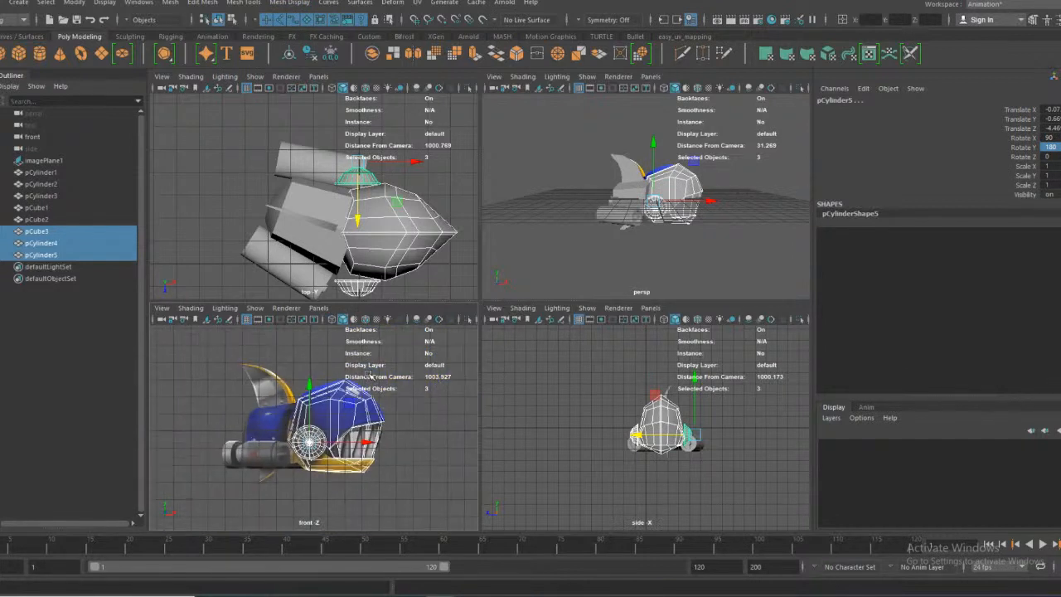
click(333, 321)
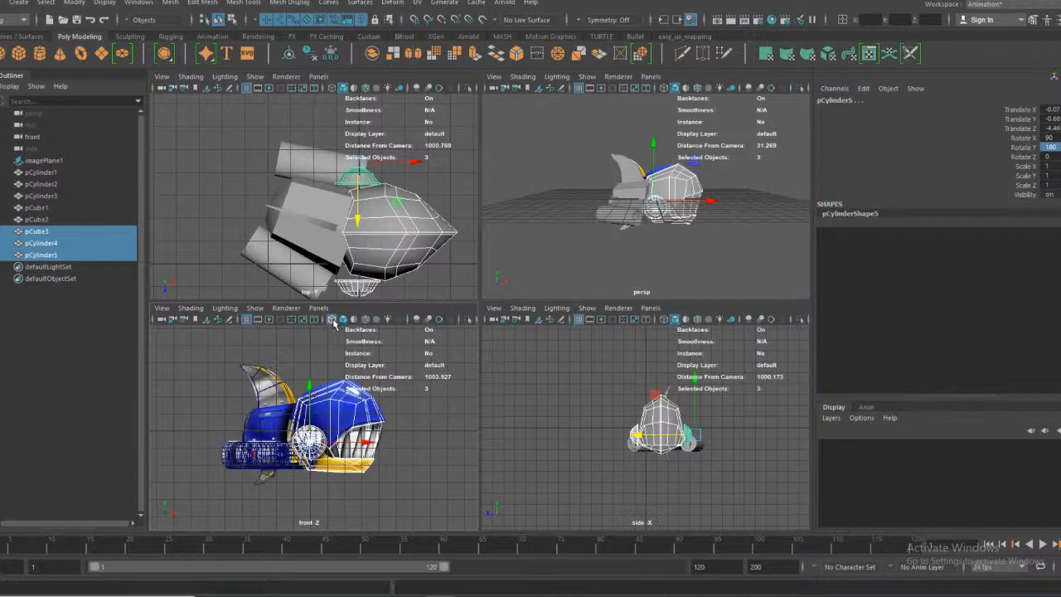
click(332, 323)
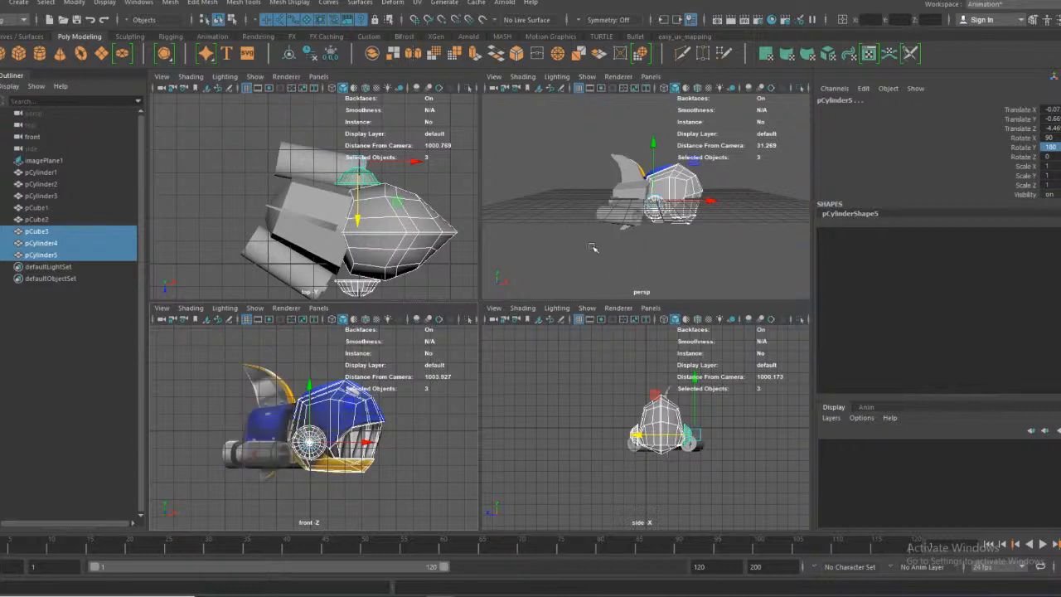
scroll(630, 250, up, 4)
scroll(629, 251, down, 2)
key(space)
alt+drag(569, 398, 489, 449)
scroll(497, 431, down, 4)
alt+drag(490, 375, 558, 343)
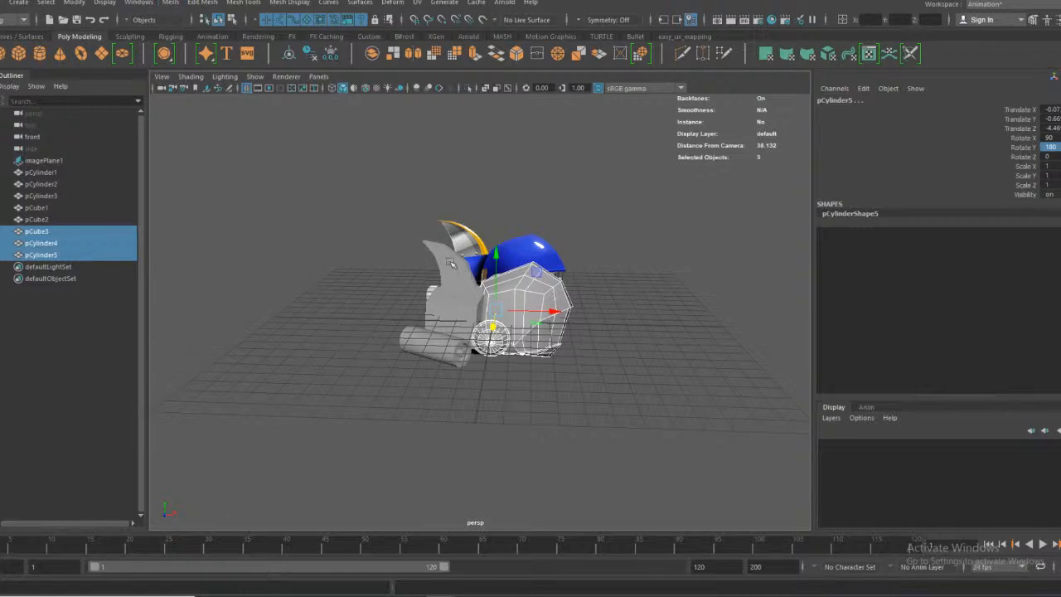
Add a lengthwise edge loop near the front edge of the upper fin with Insert Edge Loop and return to object mode
click(452, 264)
key(f)
scroll(448, 277, up, 4)
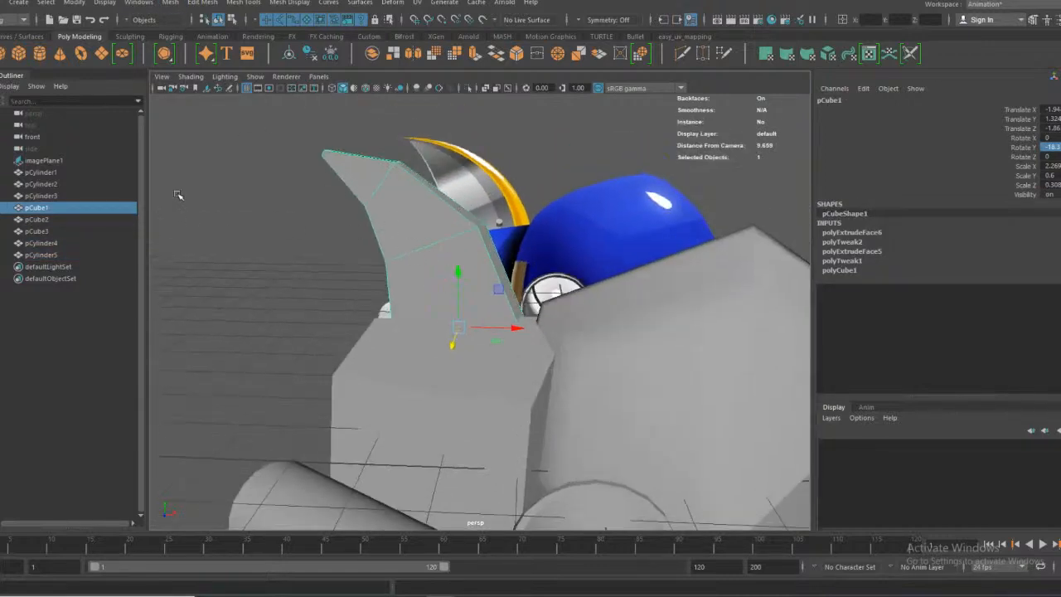
click(174, 5)
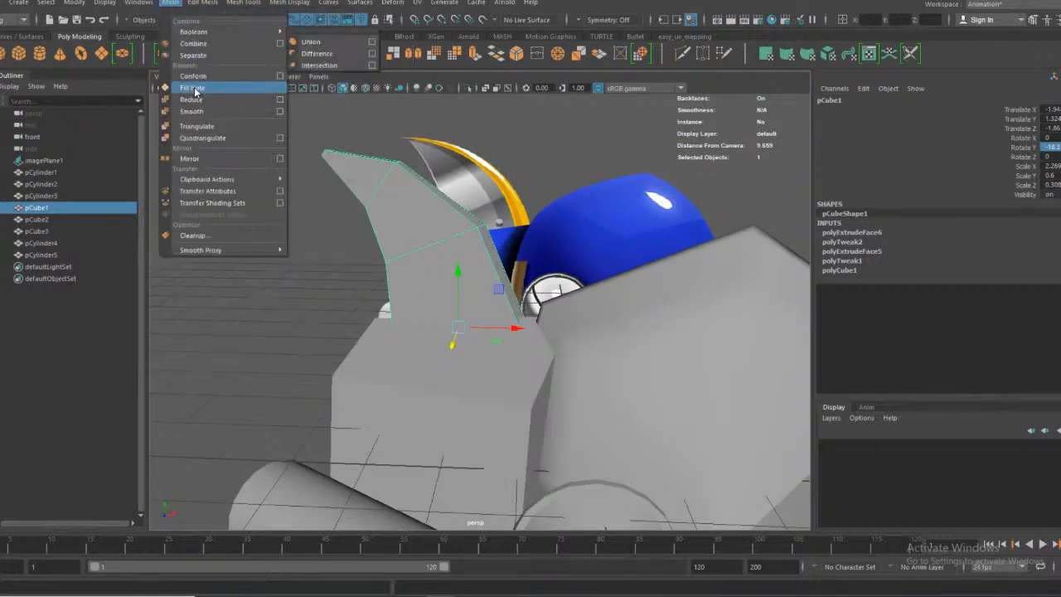
mouse_move(192, 5)
mouse_move(243, 5)
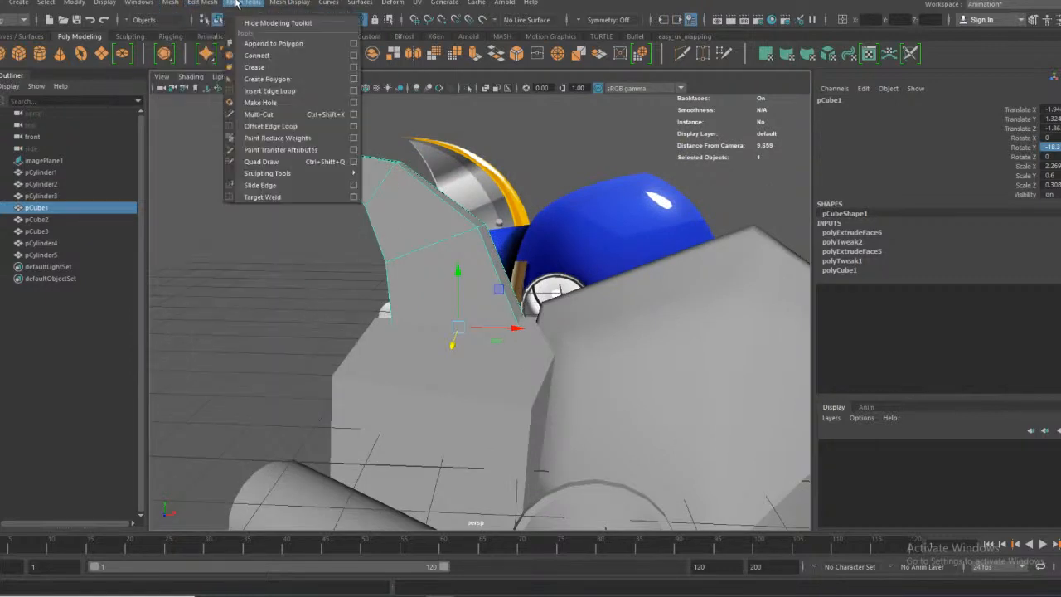
click(265, 79)
click(466, 238)
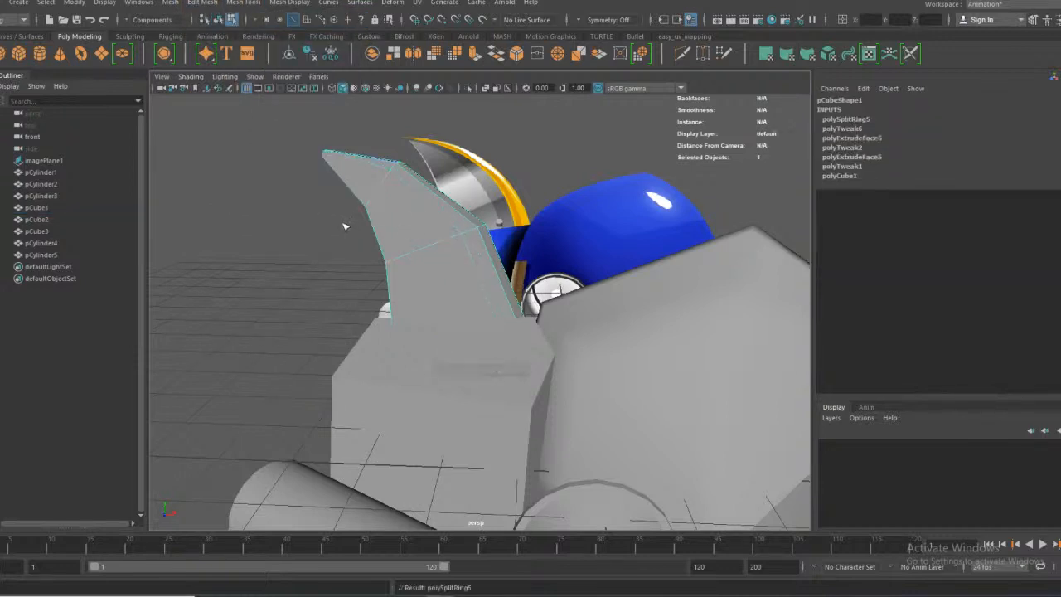
right_drag(306, 212, 334, 195)
Select the body block, both thrusters and the fins, and combine them into a single mesh
scroll(301, 246, down, 4)
alt+drag(348, 230, 429, 305)
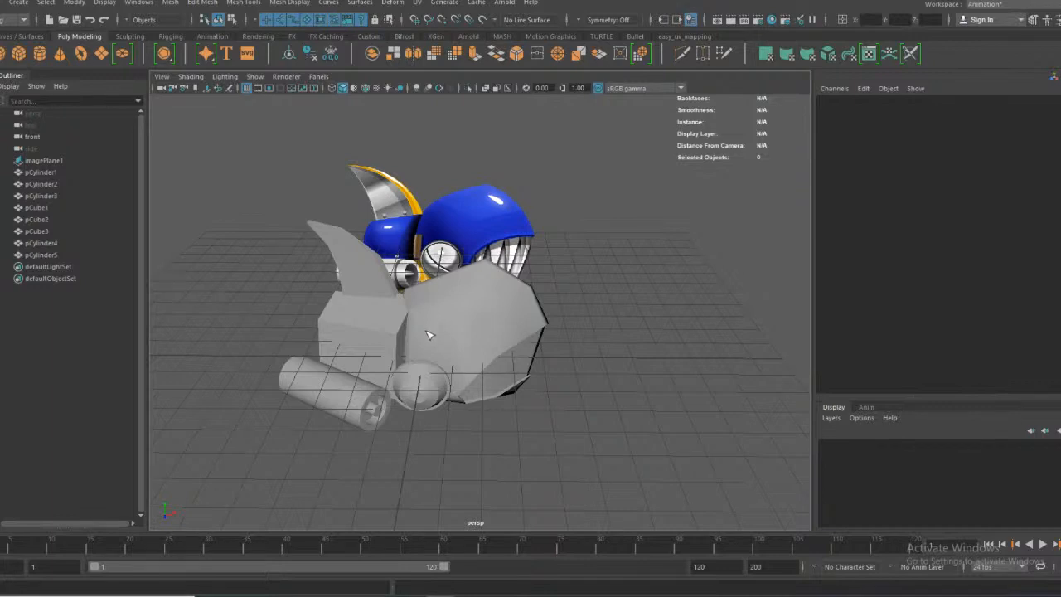
alt+right_drag(422, 404, 371, 417)
alt+drag(371, 291, 412, 405)
click(336, 262)
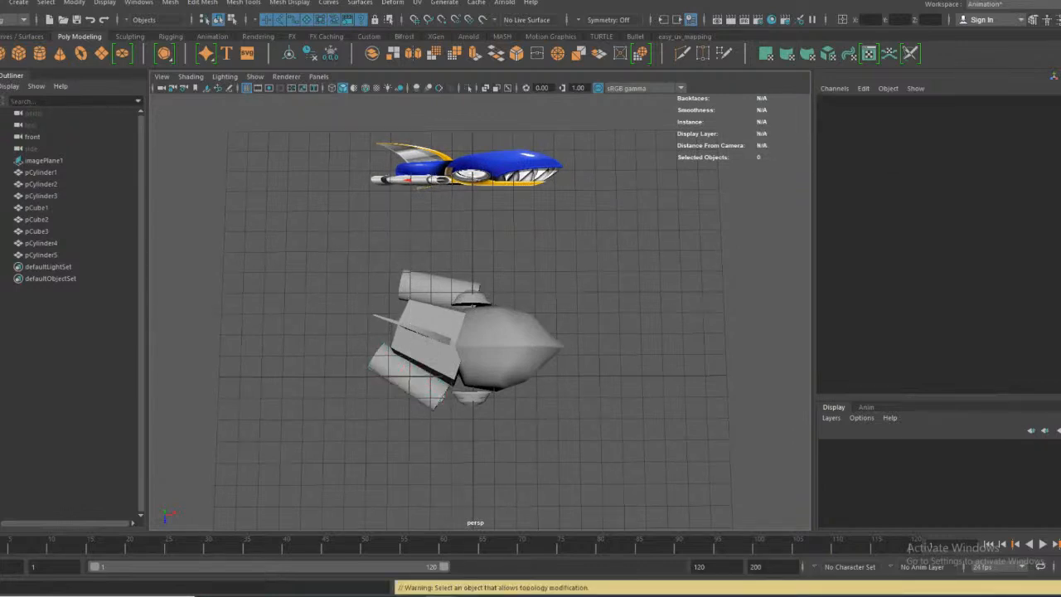
drag(313, 230, 417, 417)
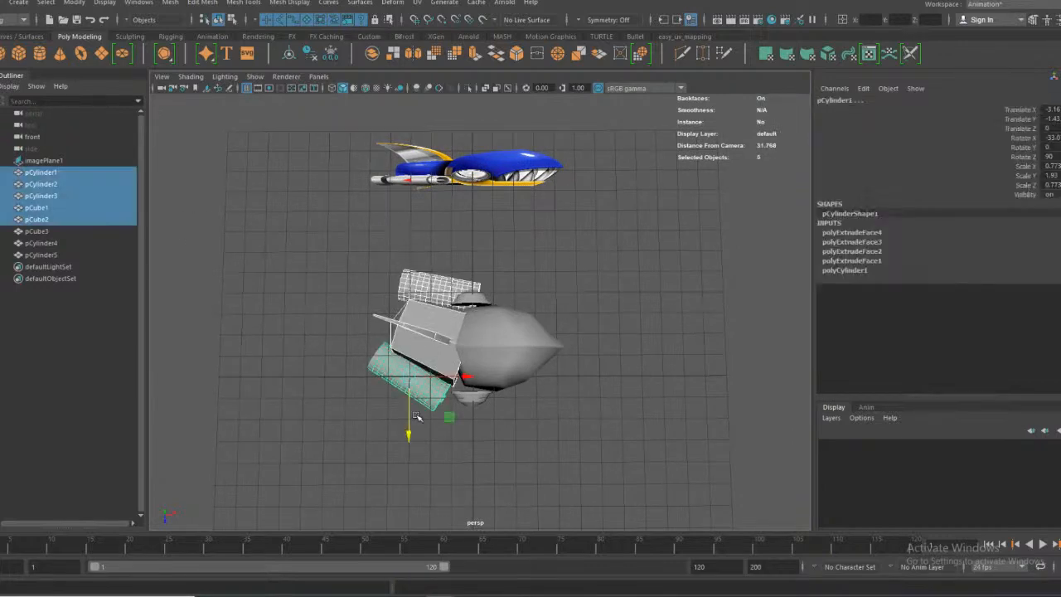
click(203, 3)
mouse_move(292, 2)
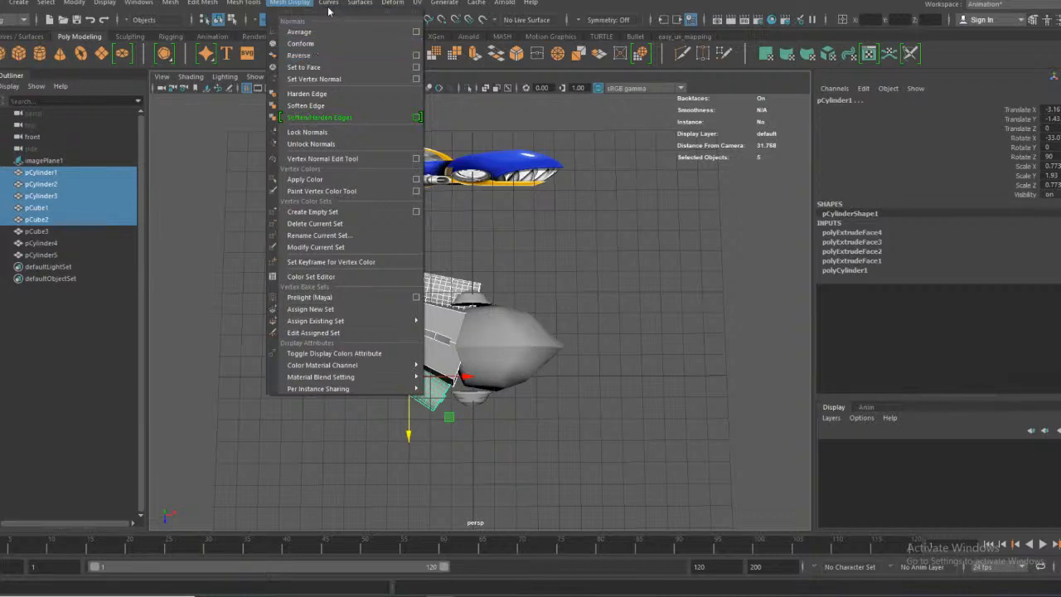
mouse_move(173, 3)
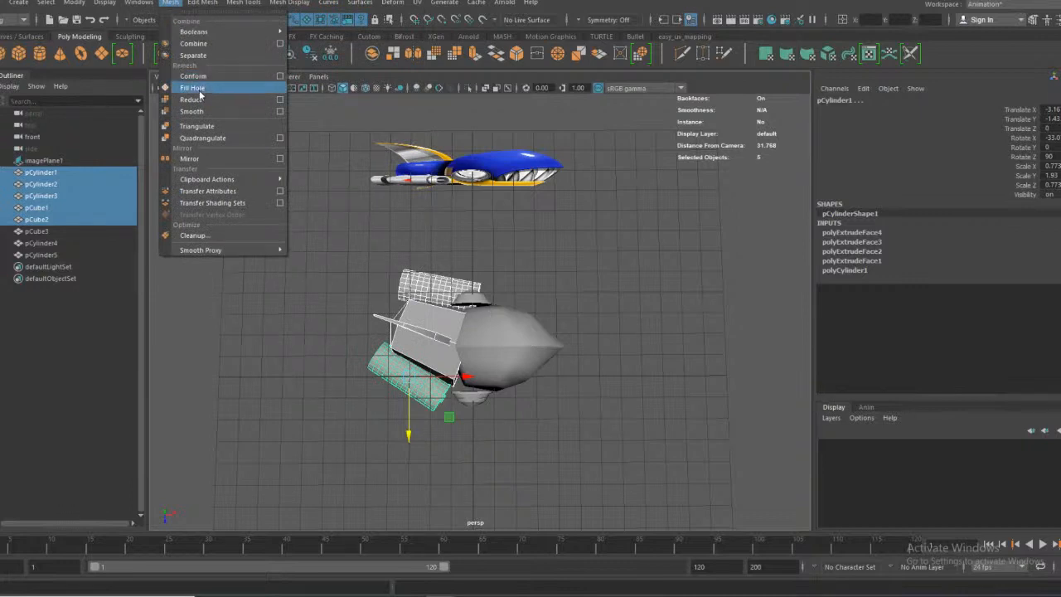
mouse_move(212, 3)
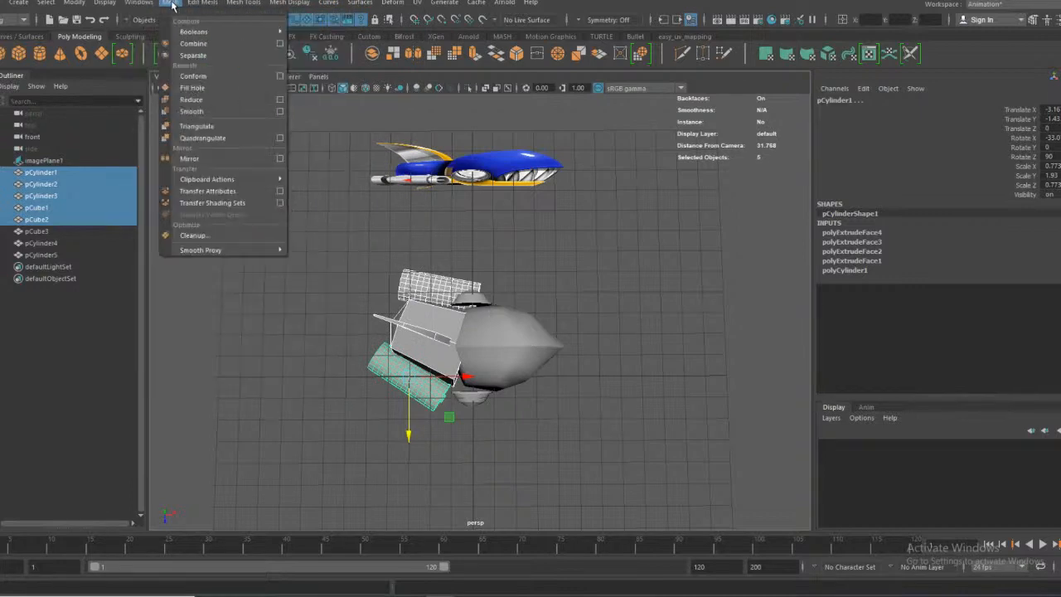
mouse_move(194, 31)
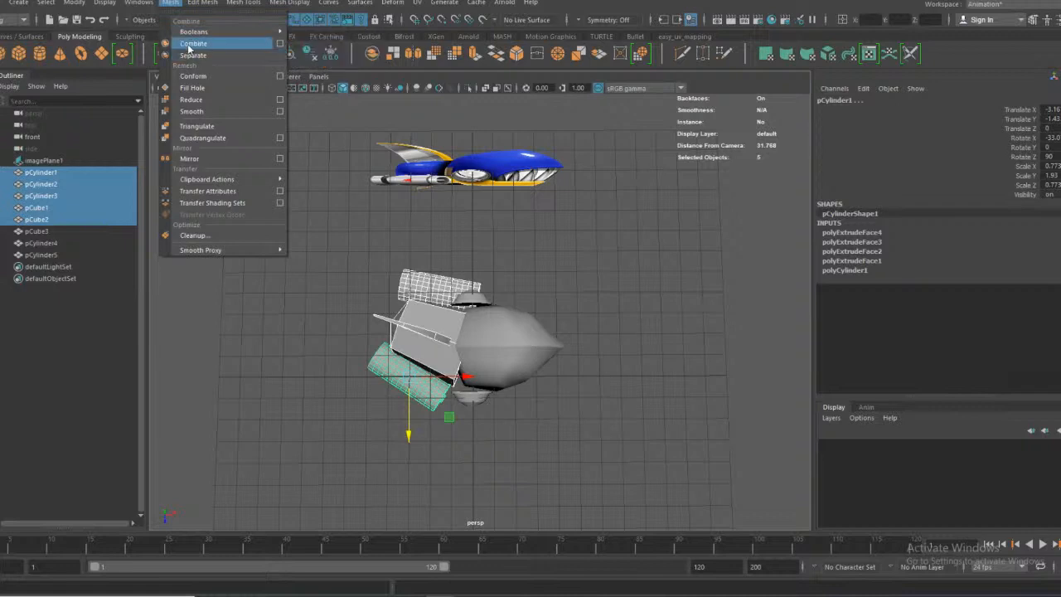
click(319, 41)
click(594, 377)
Select the head mesh and both eyes and combine them into one mesh
click(502, 348)
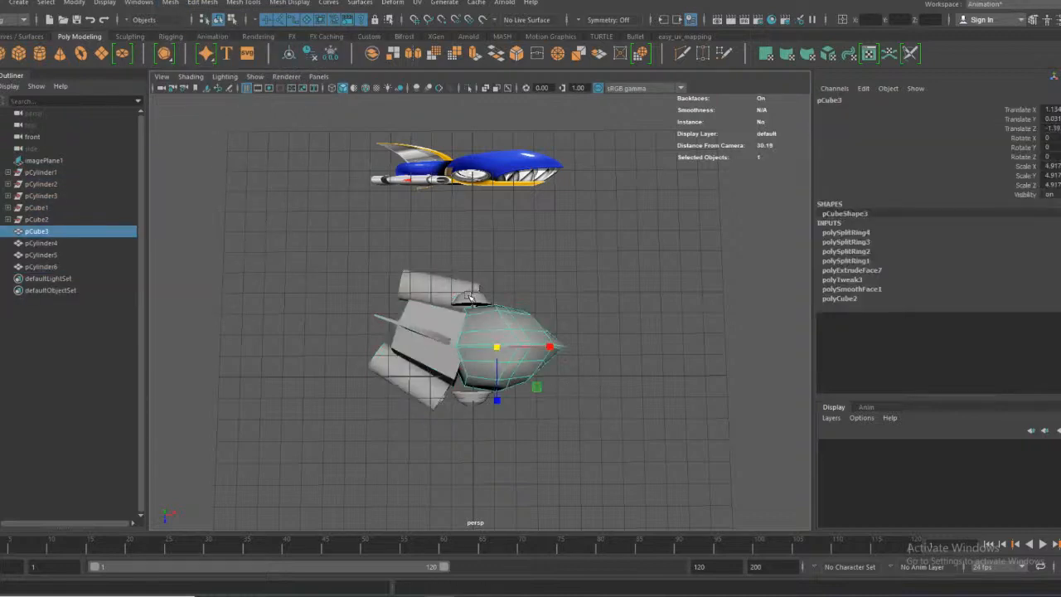
shift+click(469, 299)
shift+click(470, 394)
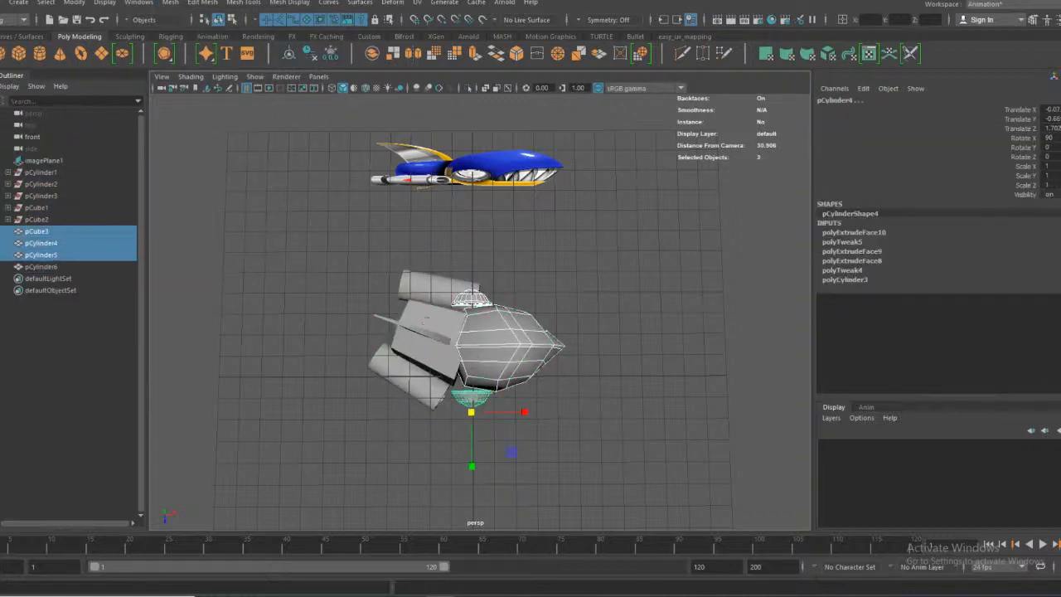
click(170, 3)
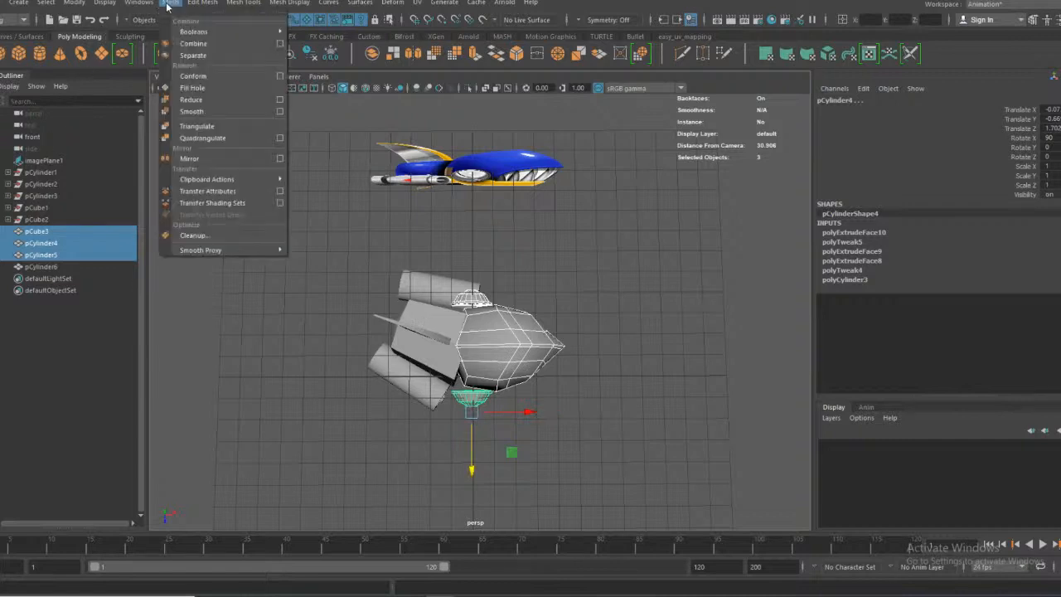
click(199, 44)
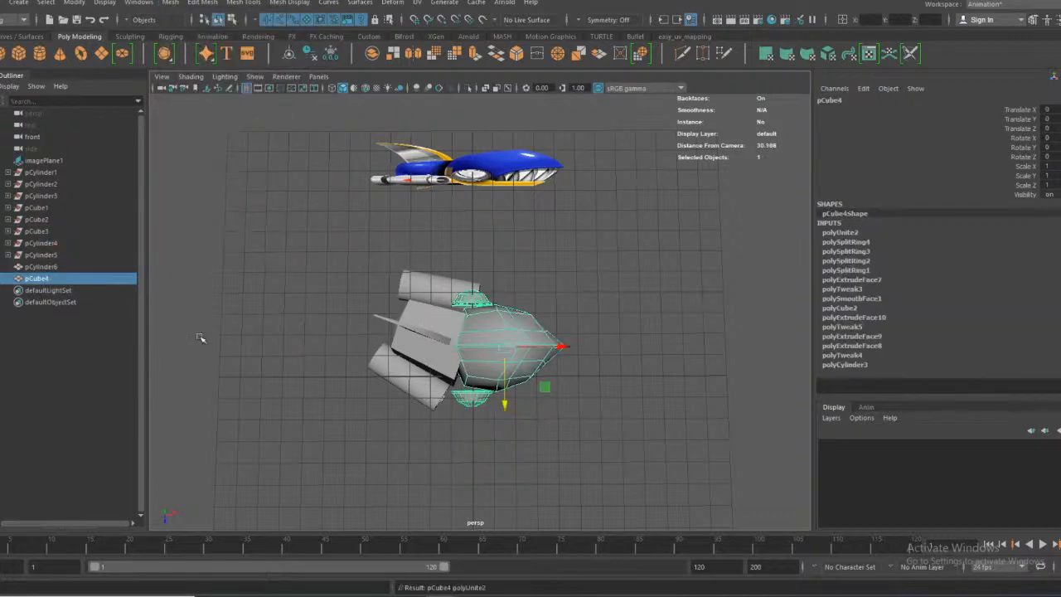
scroll(259, 308, up, 2)
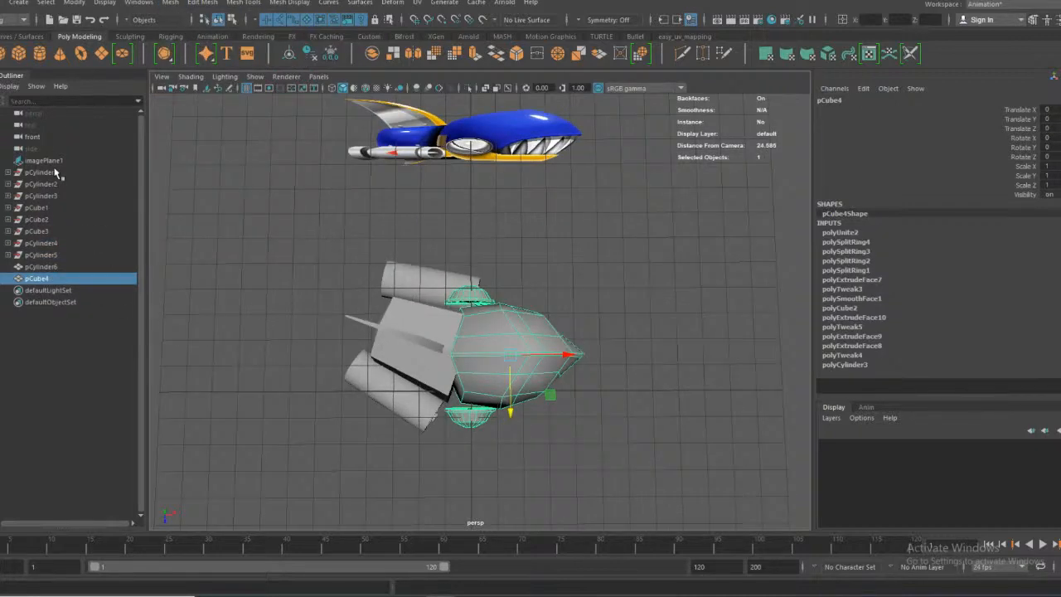
Try to delete the leftover group nodes from pCylinder1 through pCylinder5, and undo the deletion
click(55, 171)
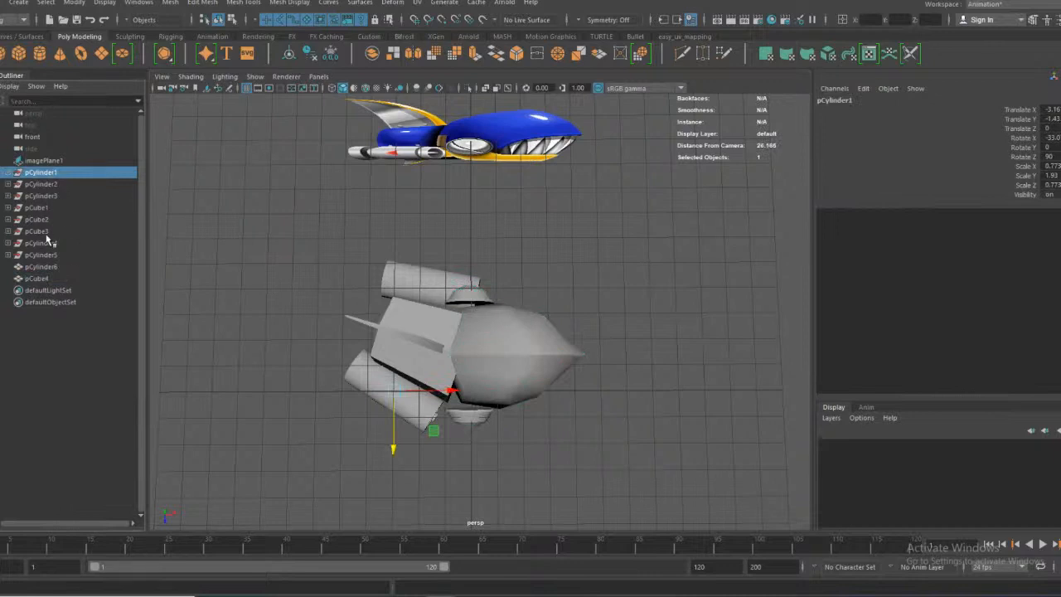
shift+click(50, 254)
key(Delete)
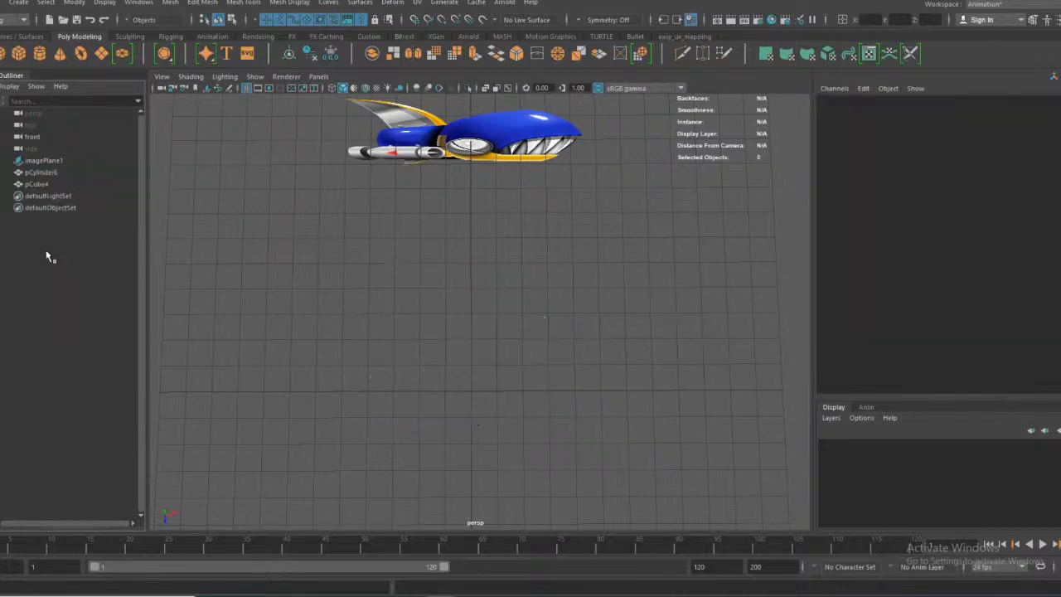
key(ctrl+z)
click(263, 306)
Move the combined head's pivot in front view to just behind the eye, where the head meets the body
alt+drag(497, 364, 476, 265)
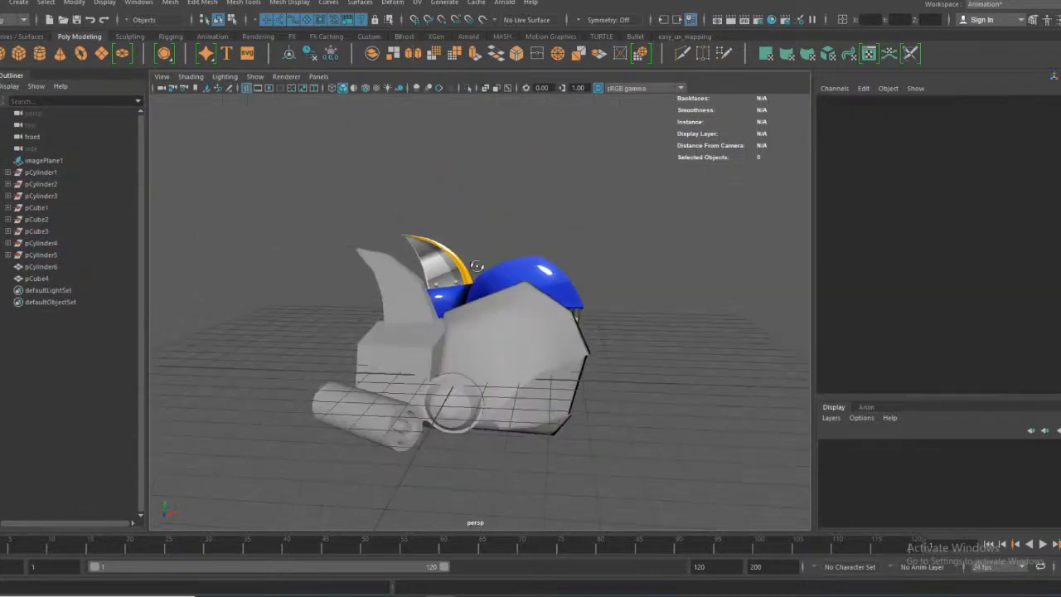
click(492, 338)
alt+drag(492, 338, 564, 335)
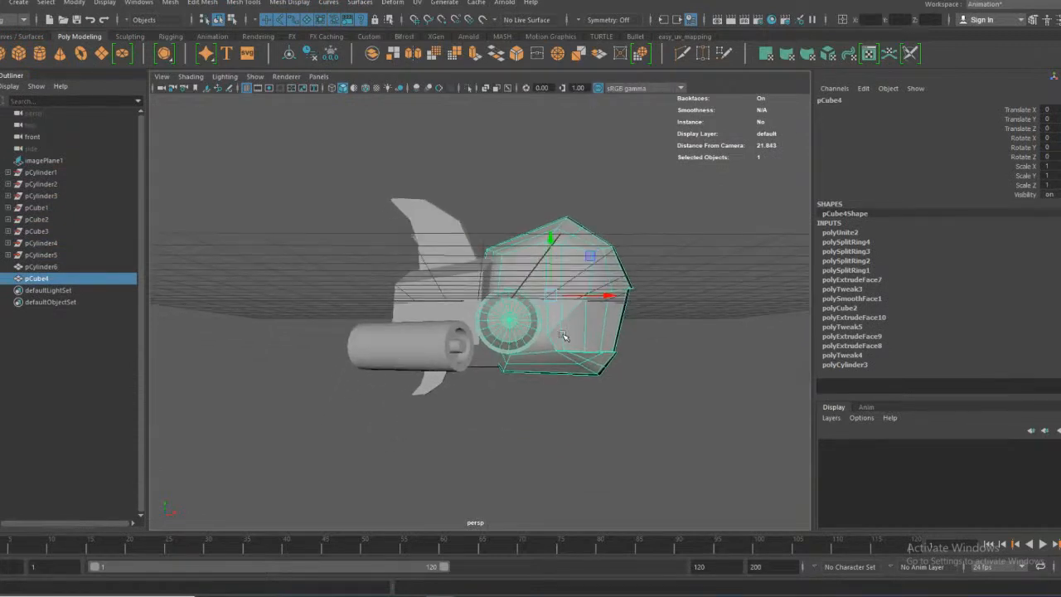
key(space)
key(space)
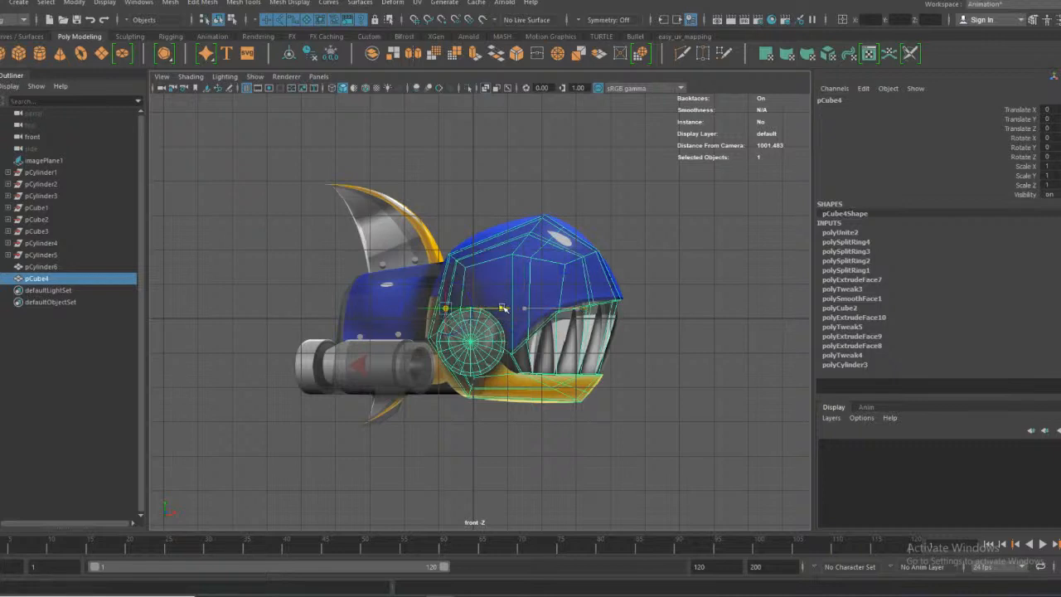
drag(429, 252, 427, 277)
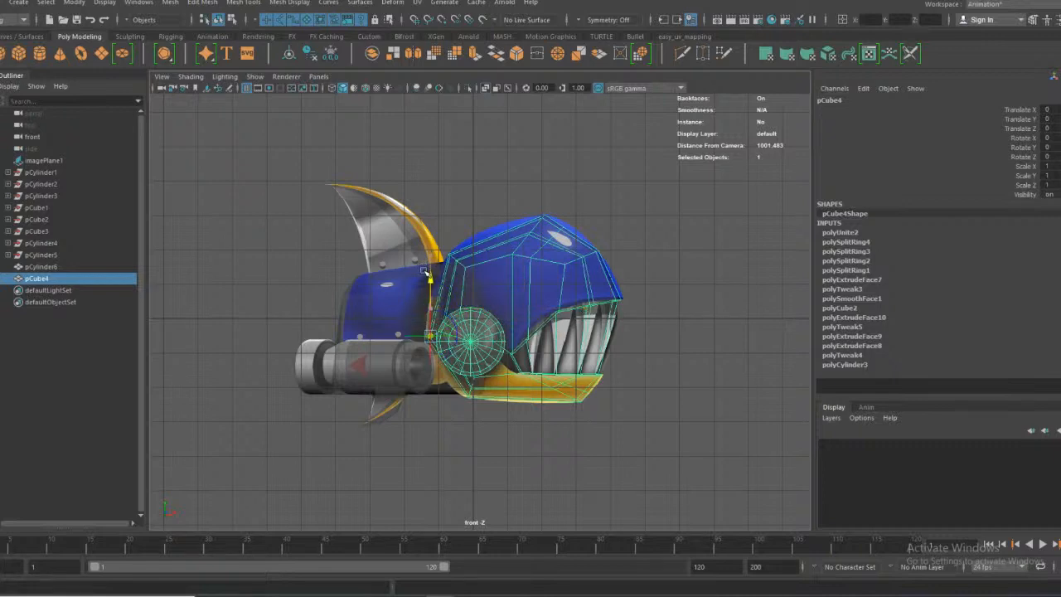
click(479, 331)
click(424, 280)
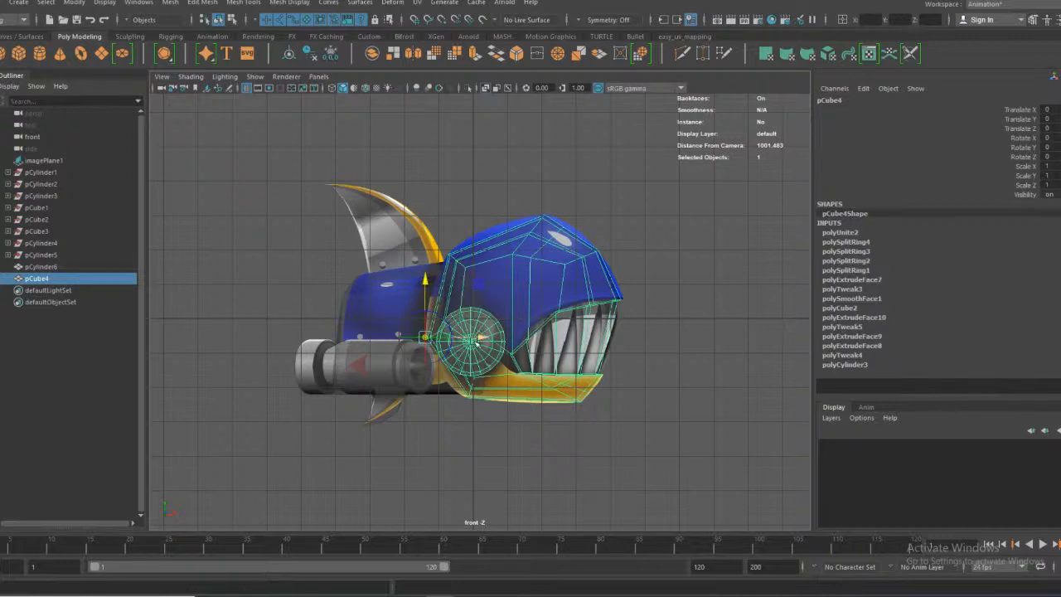
Move the combined body mesh's pivot in front view forward and down to the eye, near the joint with the head
key(space)
key(space)
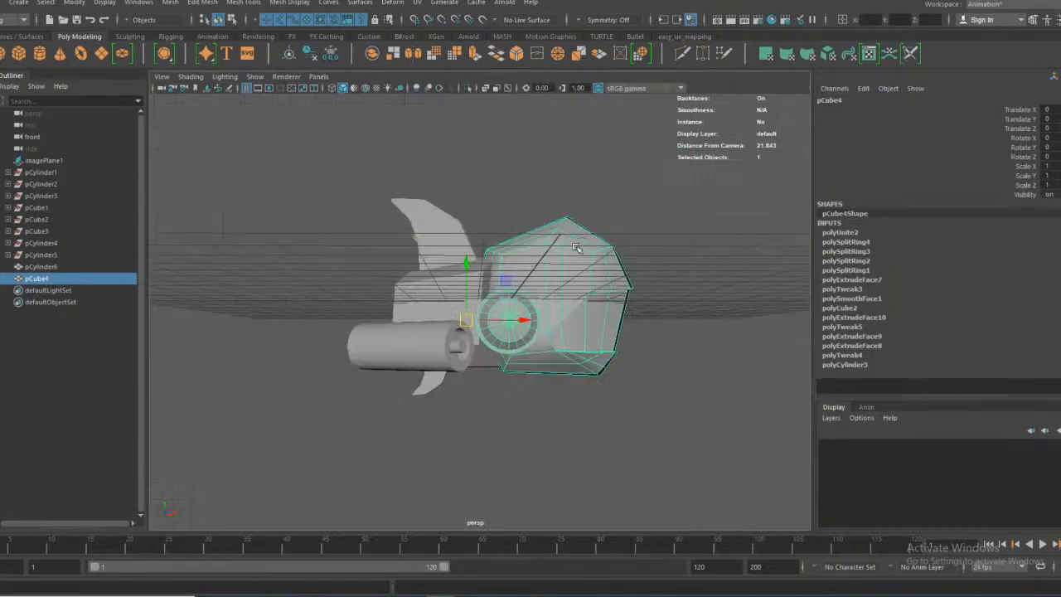
click(435, 341)
key(space)
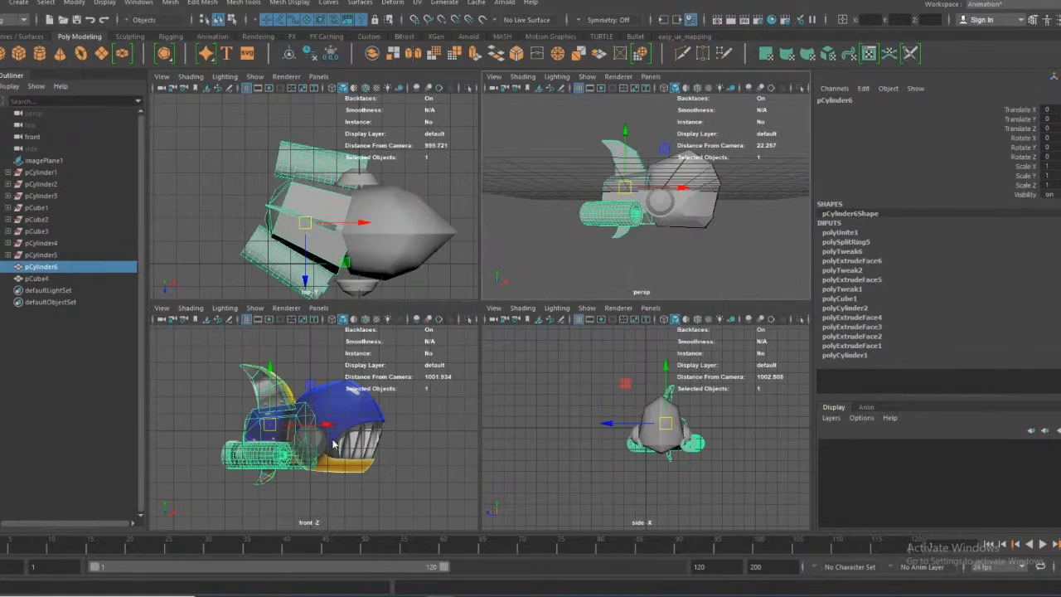
key(space)
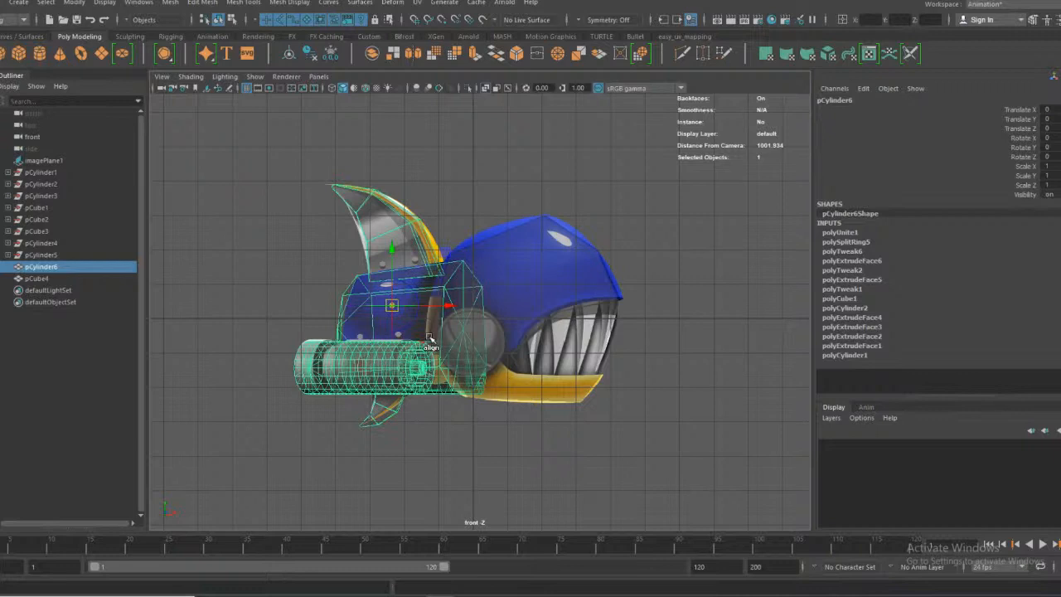
drag(447, 306, 528, 309)
drag(471, 247, 471, 276)
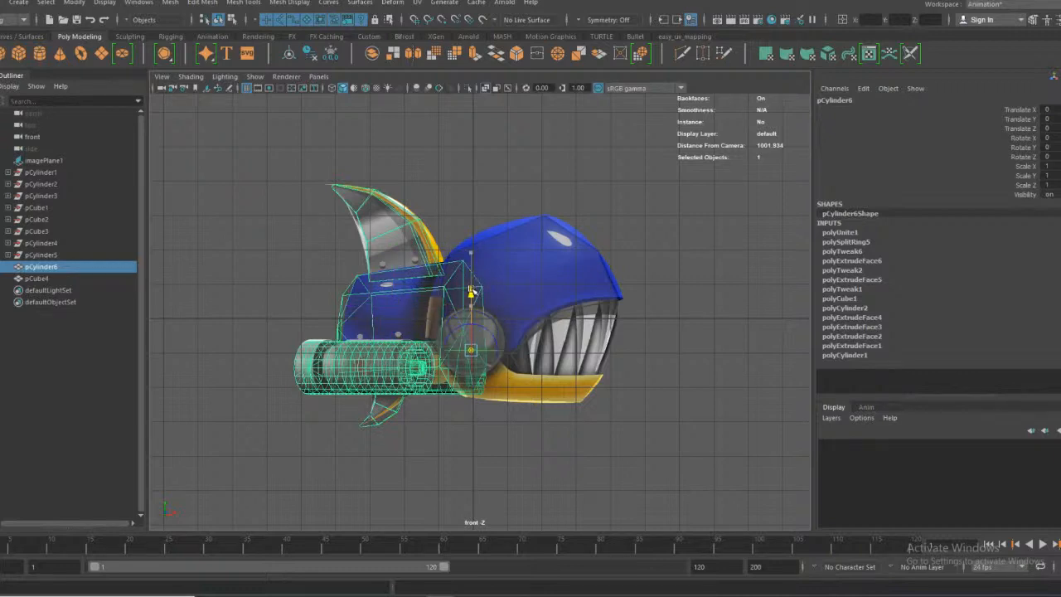
drag(524, 335, 535, 335)
drag(480, 279, 482, 287)
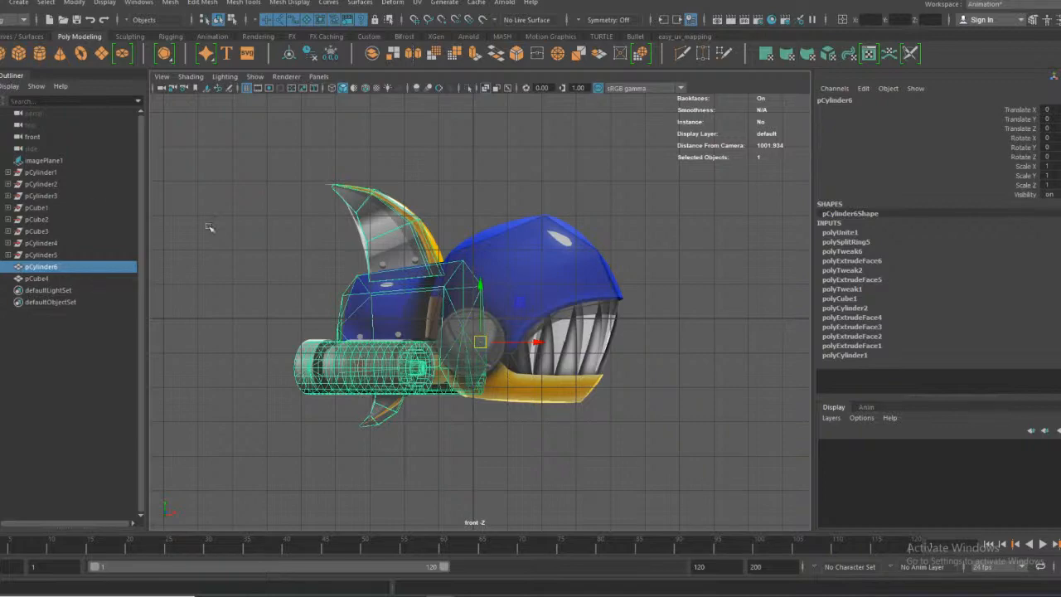
Try rotating the head mesh sideways around its pivot in front view, and undo the rotations
click(541, 240)
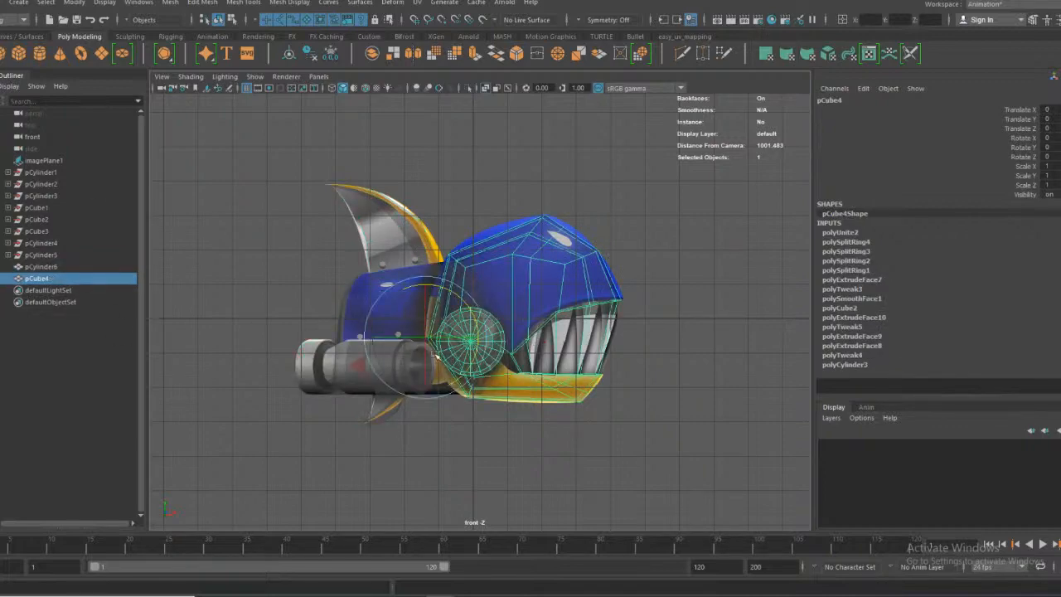
middle_drag(459, 356, 508, 348)
key(ctrl+z)
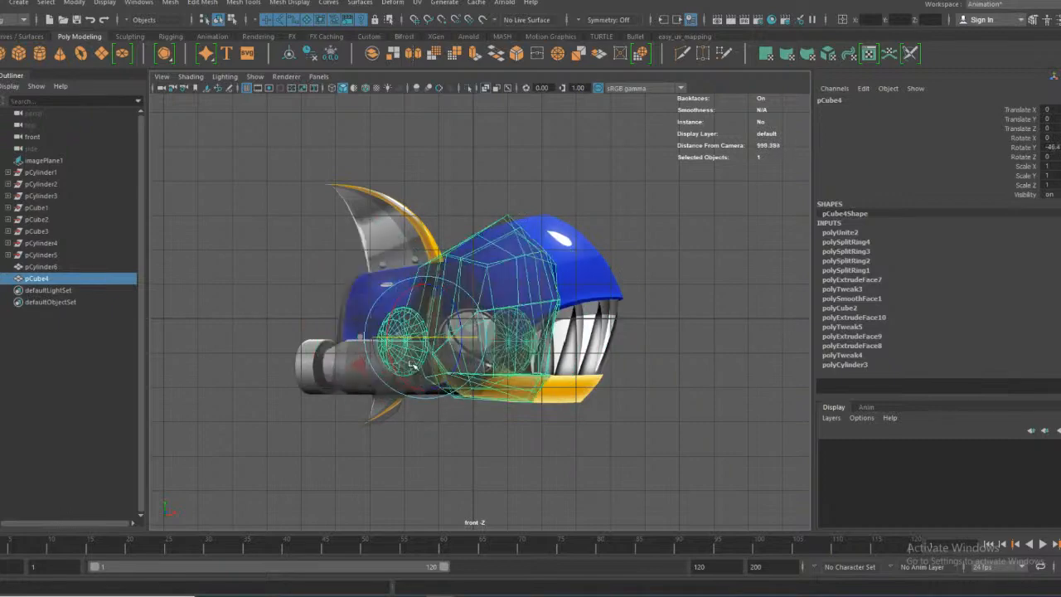
drag(464, 339, 356, 343)
drag(433, 342, 394, 335)
key(ctrl+z)
key(ctrl+z)
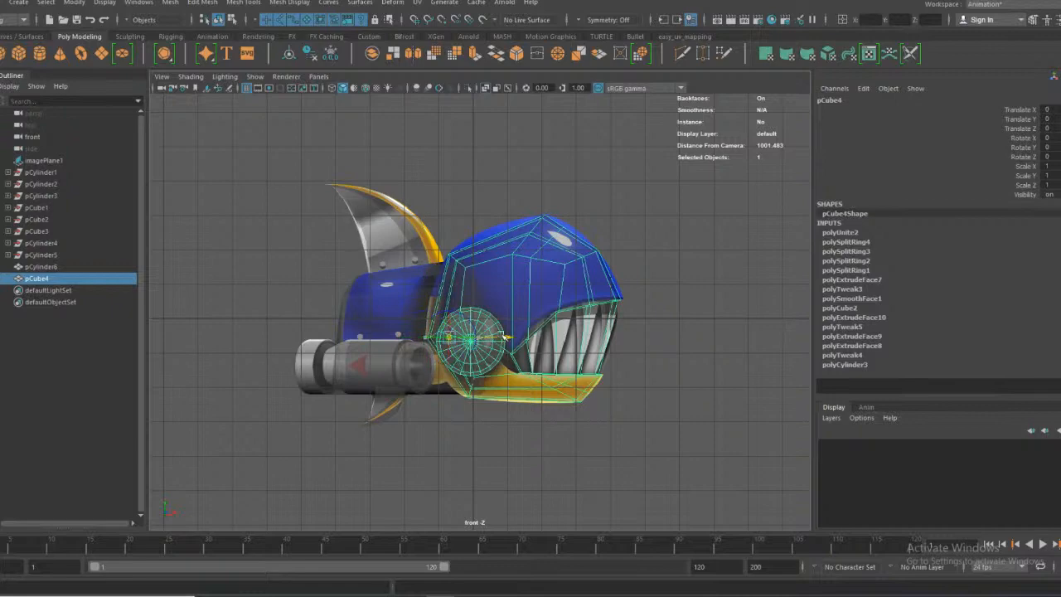
Shift the head's pivot slightly forward toward the eye, test the head's rotation around it, and undo the test
drag(504, 338, 400, 339)
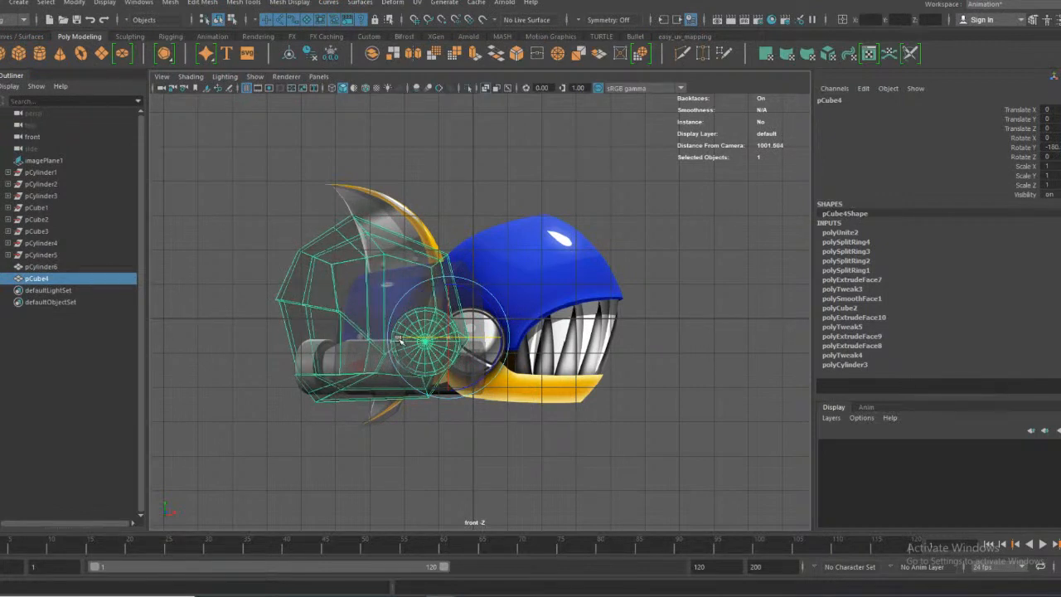
key(ctrl+z)
key(ctrl+z)
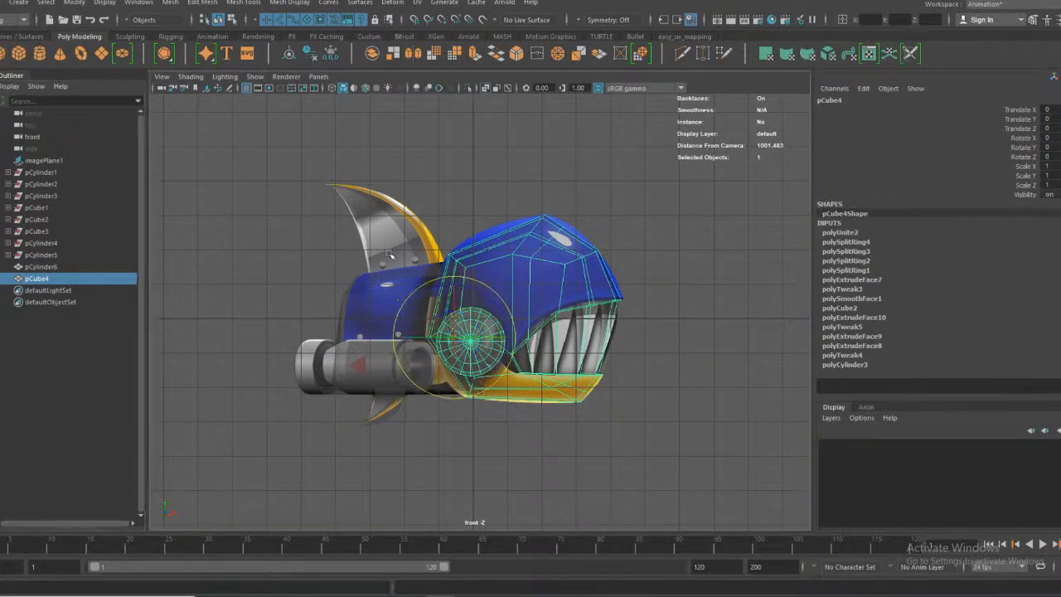
Select the reference image plane and hide it
click(369, 288)
drag(379, 328, 507, 341)
click(485, 454)
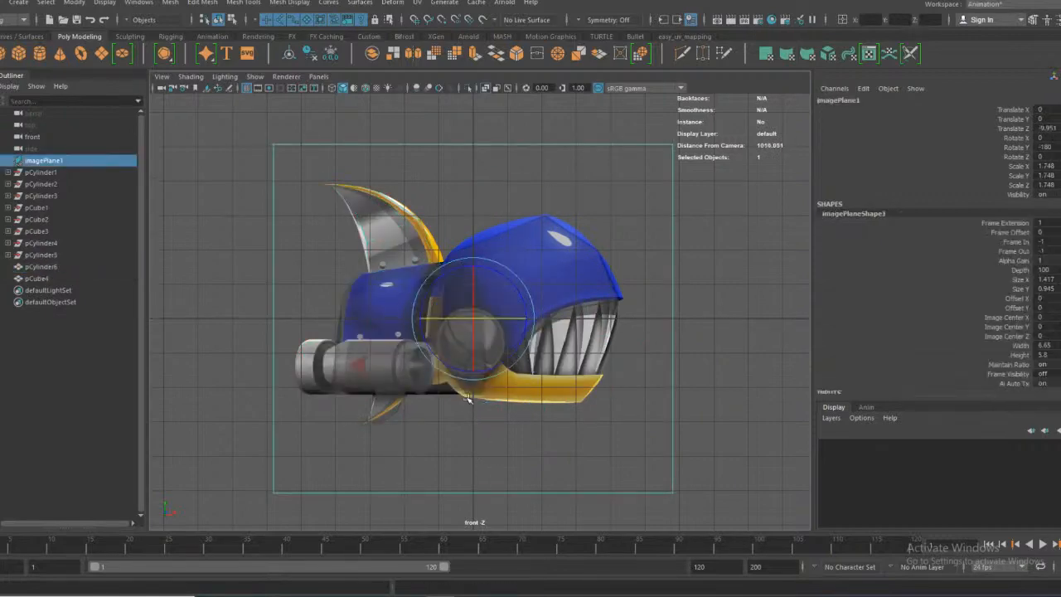
key(space)
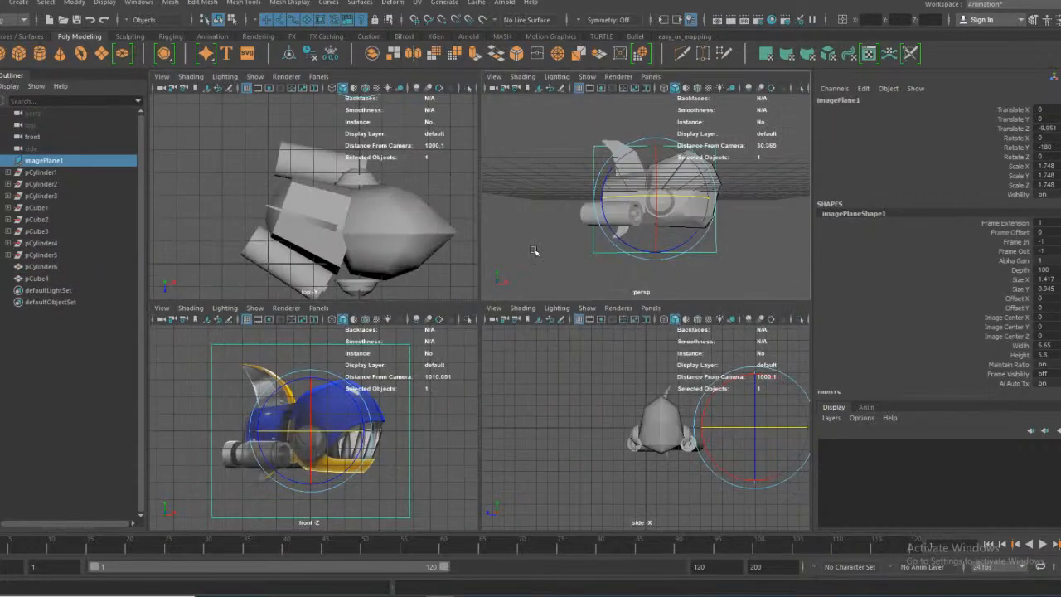
key(space)
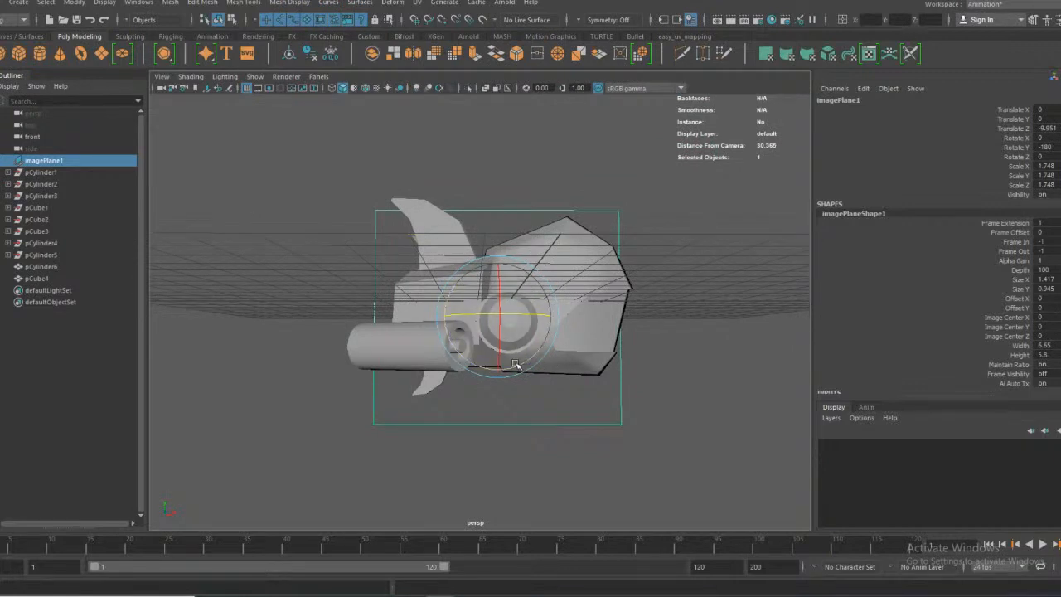
click(572, 448)
click(574, 408)
key(h)
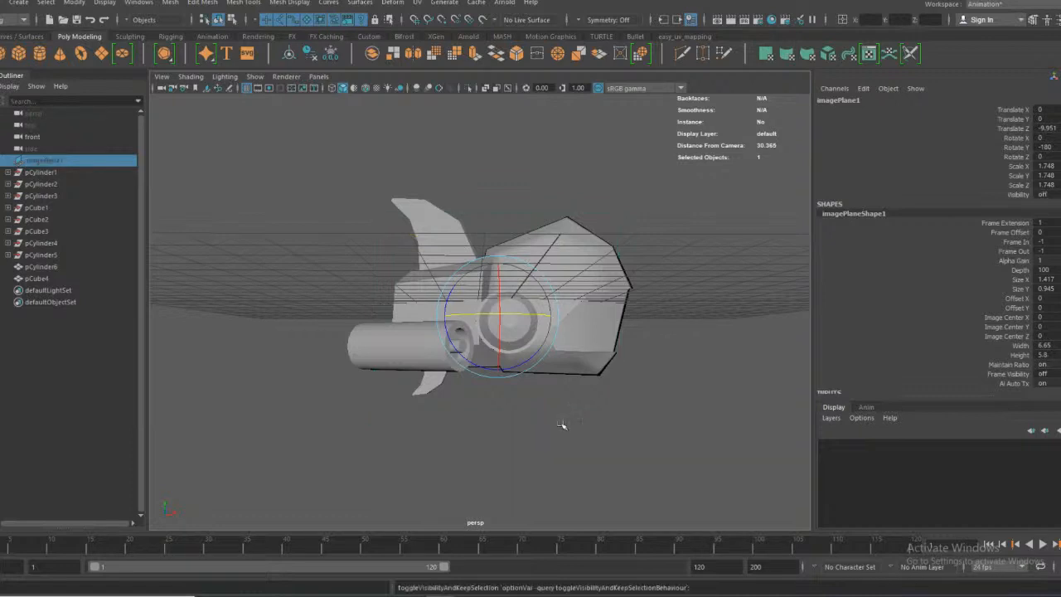
Set a starting keyframe on all transform channels of the body mesh and the head mesh
click(562, 422)
click(535, 346)
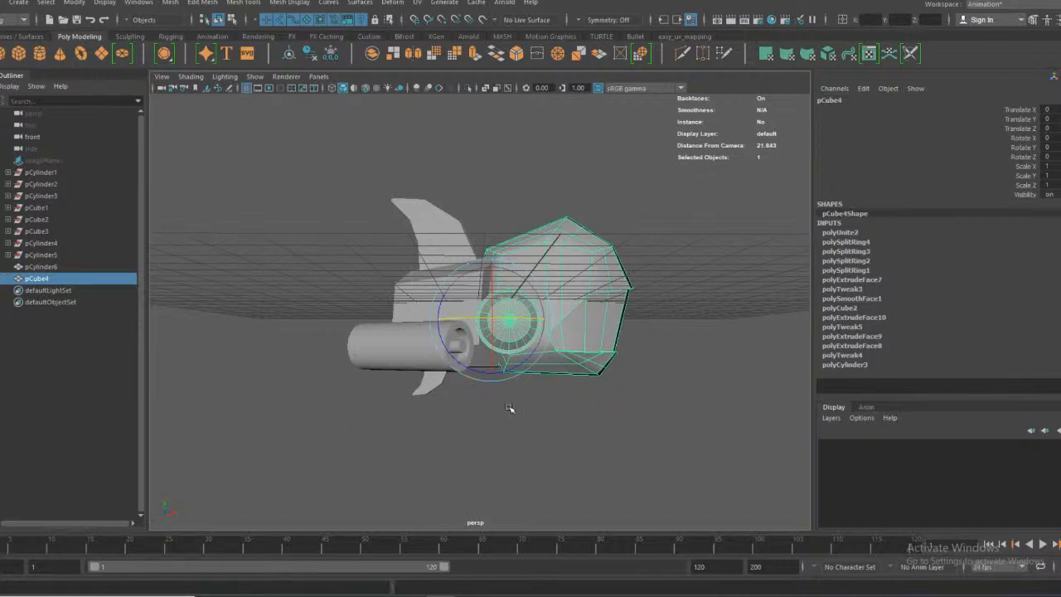
key(space)
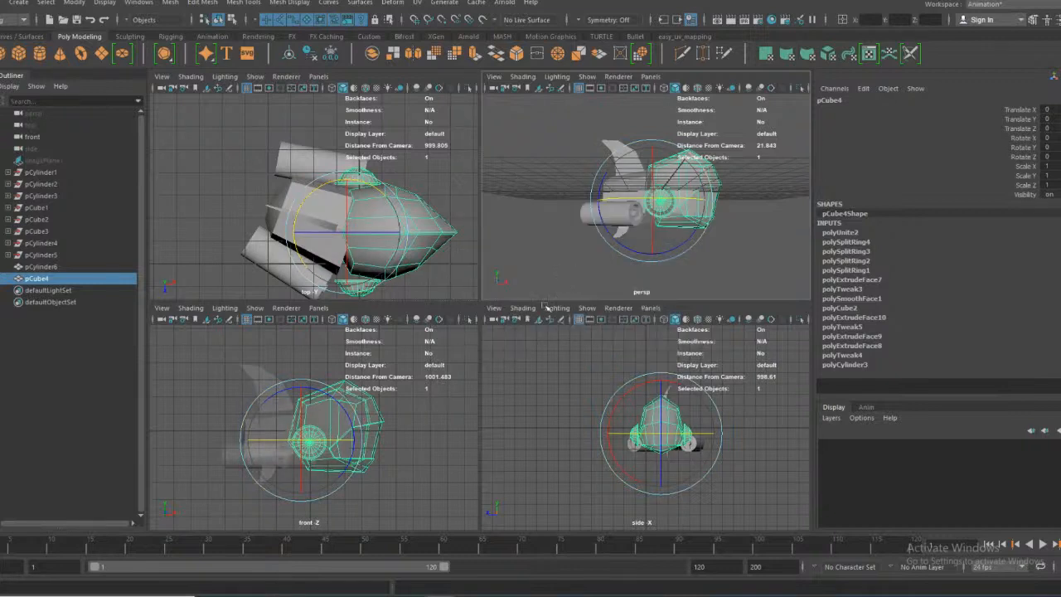
key(space)
key(e)
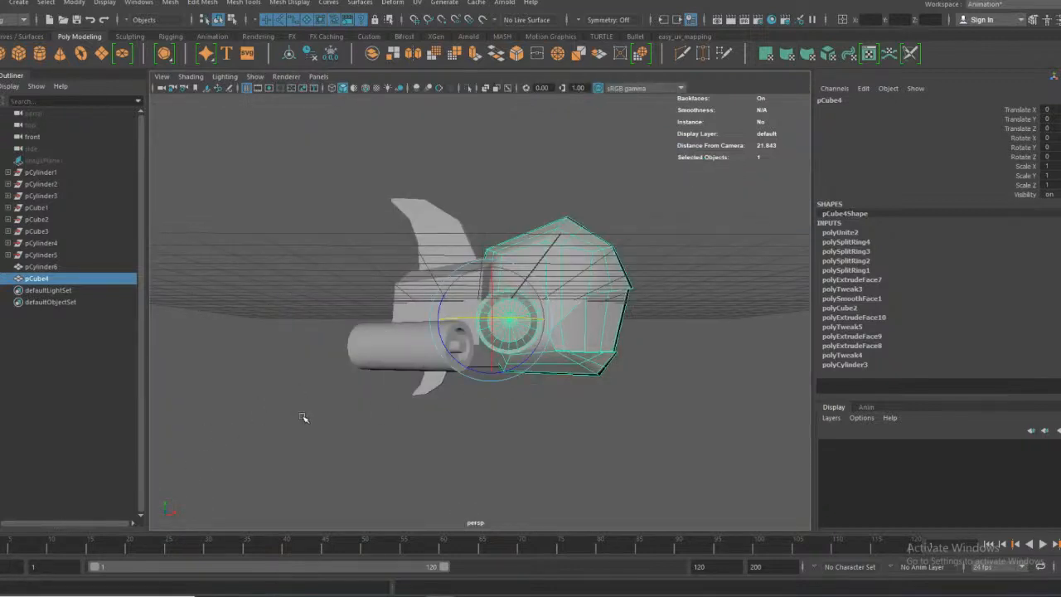
click(358, 331)
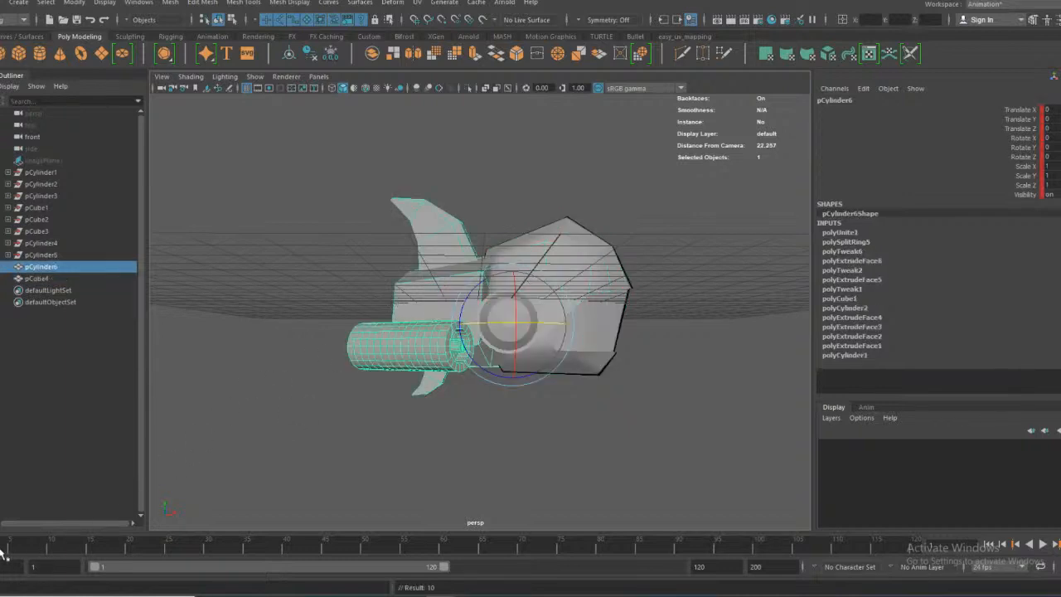
click(603, 243)
click(577, 255)
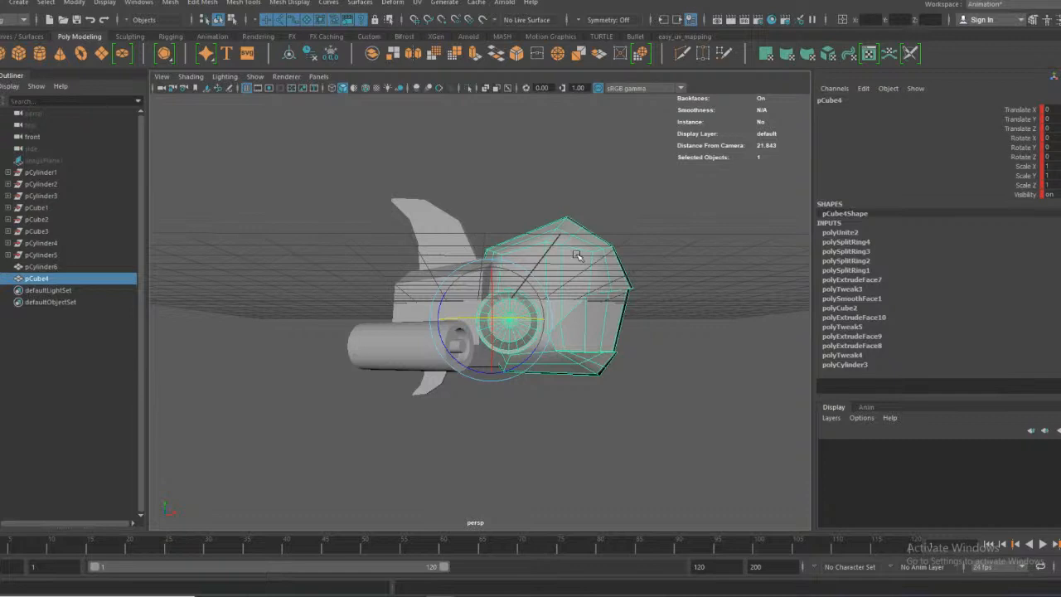
Run and stop timeline playback with the head selected, and examine the fish from a slightly higher perspective angle
click(663, 355)
alt+drag(644, 383, 618, 382)
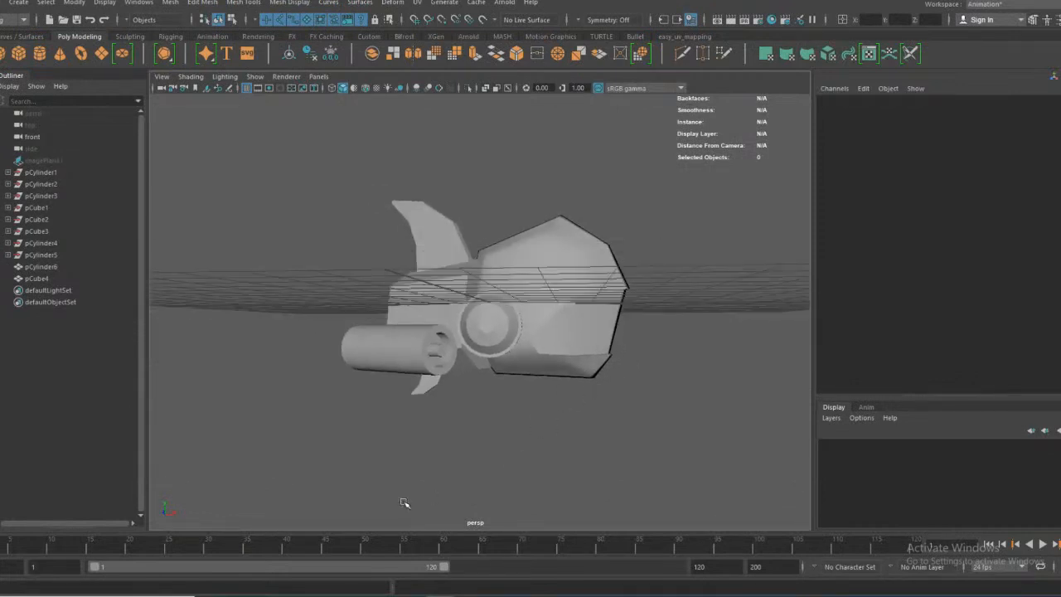
click(538, 287)
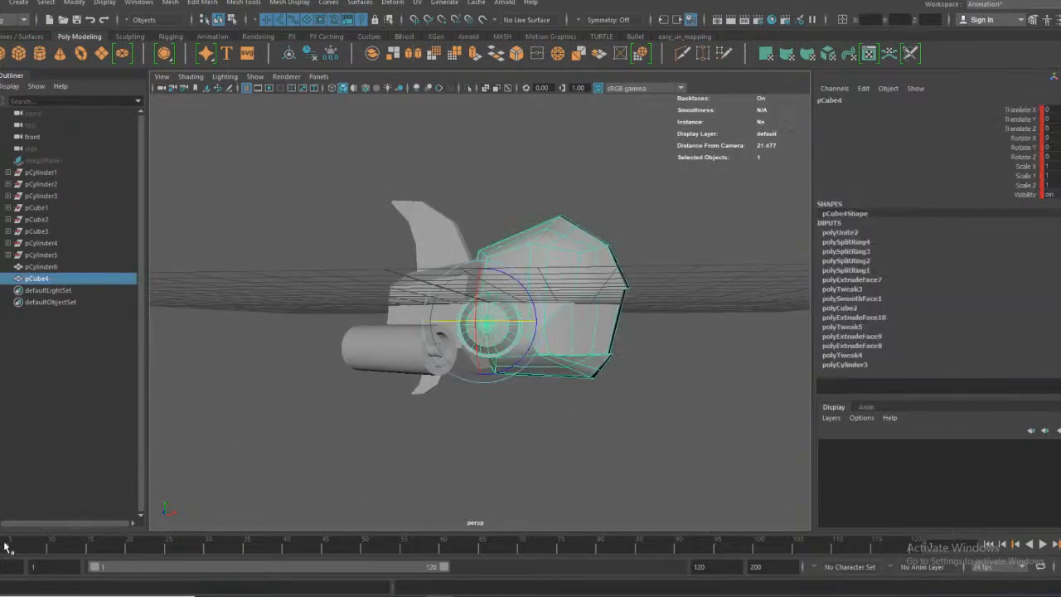
key(alt+v)
key(alt+v)
alt+drag(504, 400, 538, 394)
alt+middle_drag(547, 389, 541, 413)
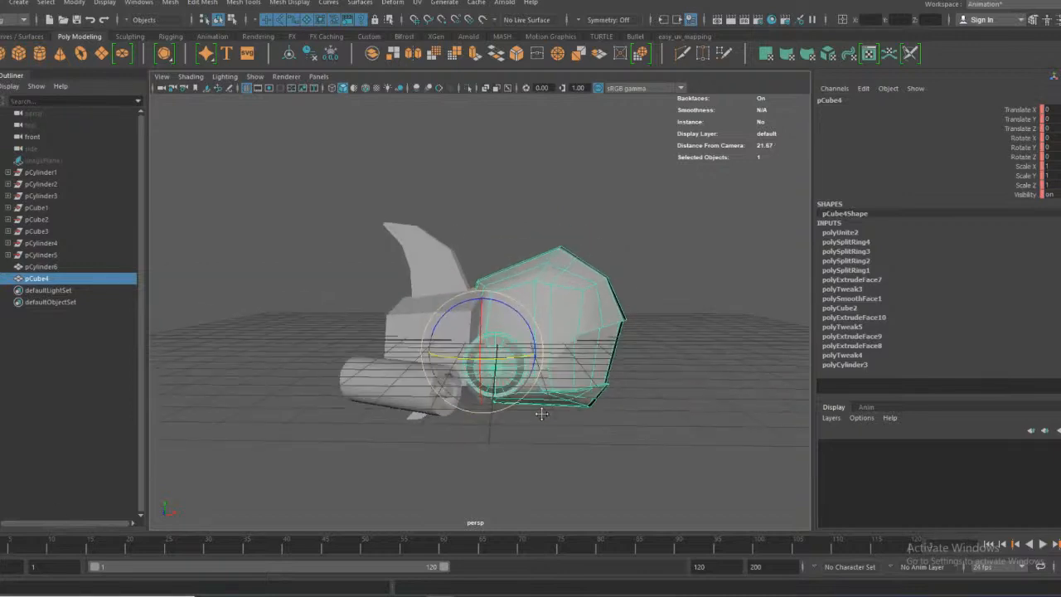
Turn off X-ray display in front view and frame the whole fish there
key(space)
key(space)
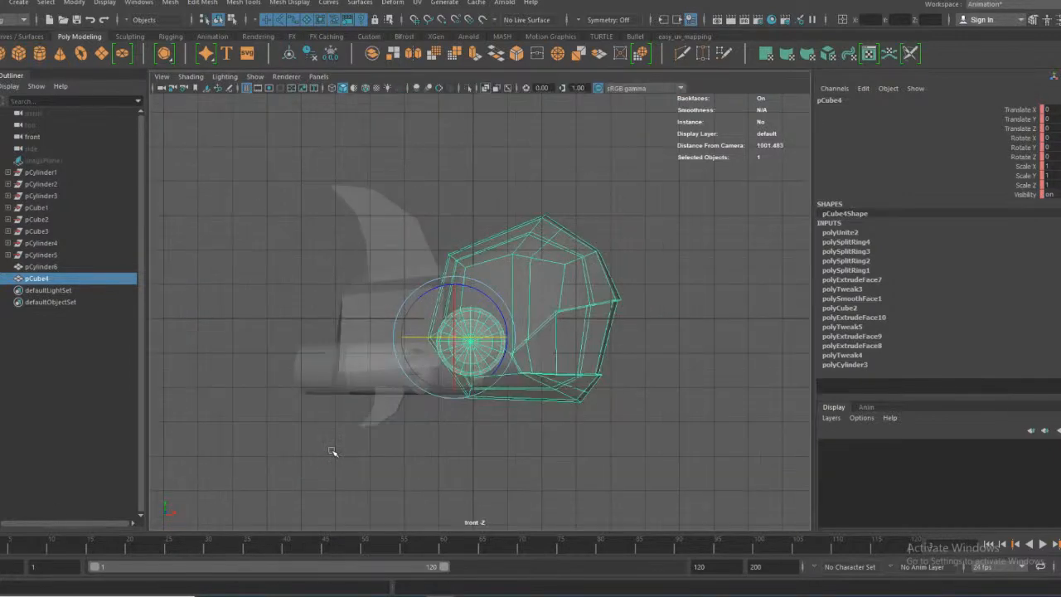
key(space)
key(space)
click(484, 88)
scroll(530, 282, up, 2)
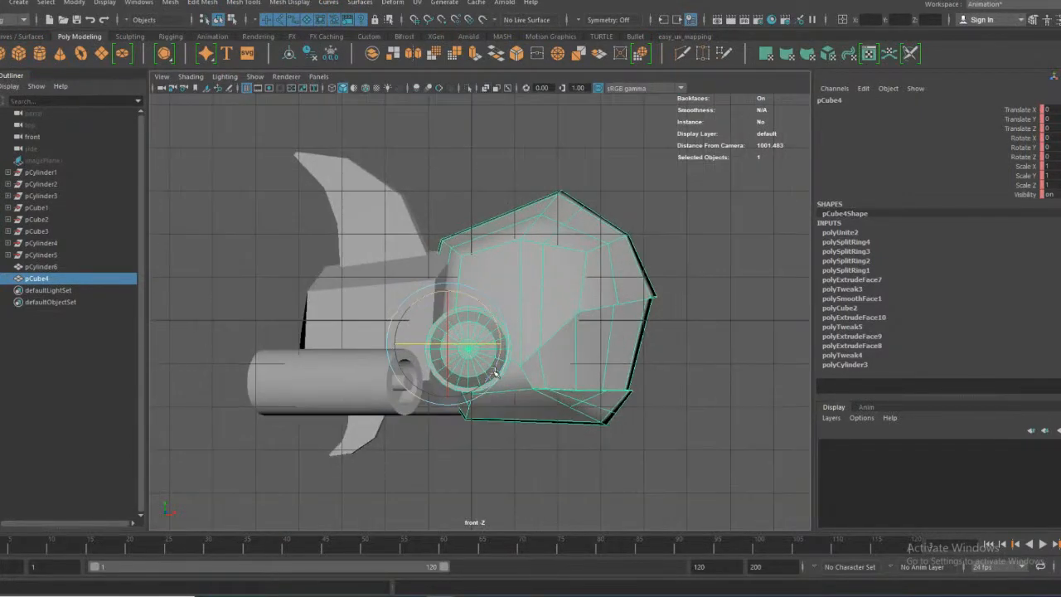
scroll(537, 284, down, 2)
alt+middle_drag(536, 283, 564, 263)
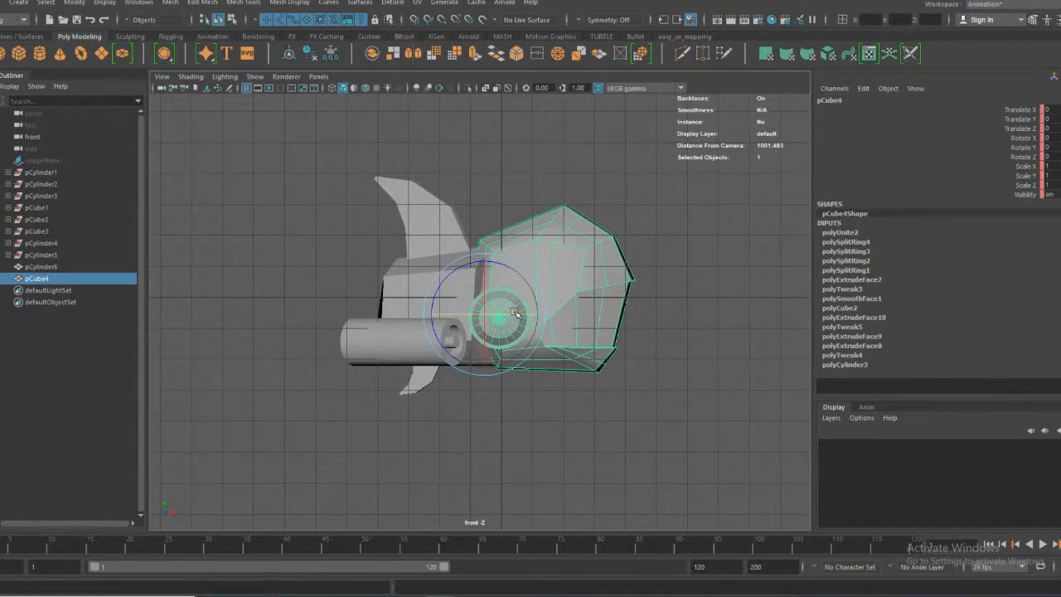
Try turning and tilting the head mesh in front view, and undo the rotations
drag(514, 313, 485, 329)
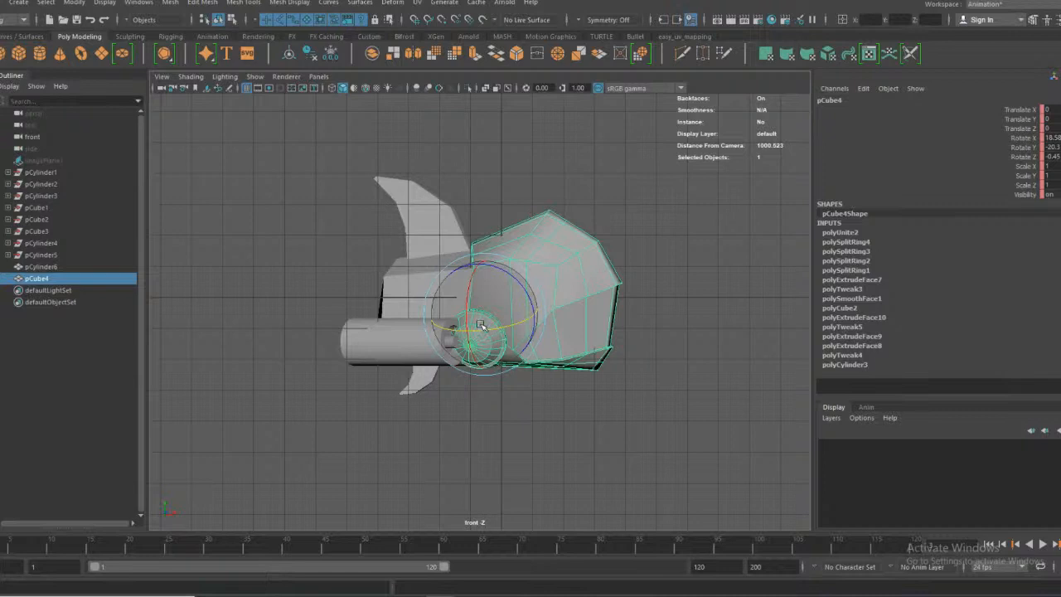
key(ctrl+z)
key(ctrl+z)
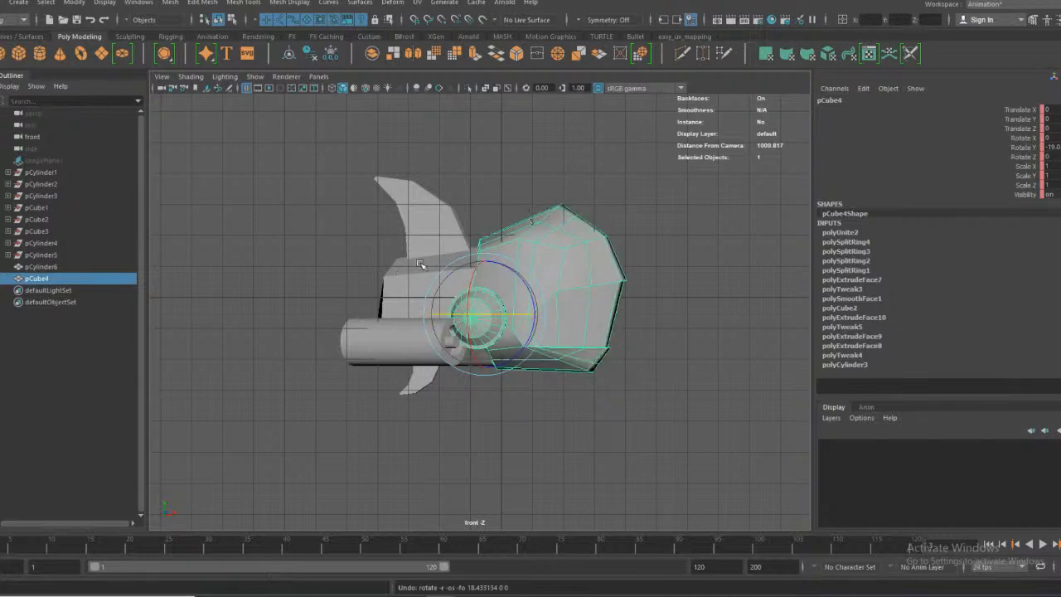
key(ctrl+z)
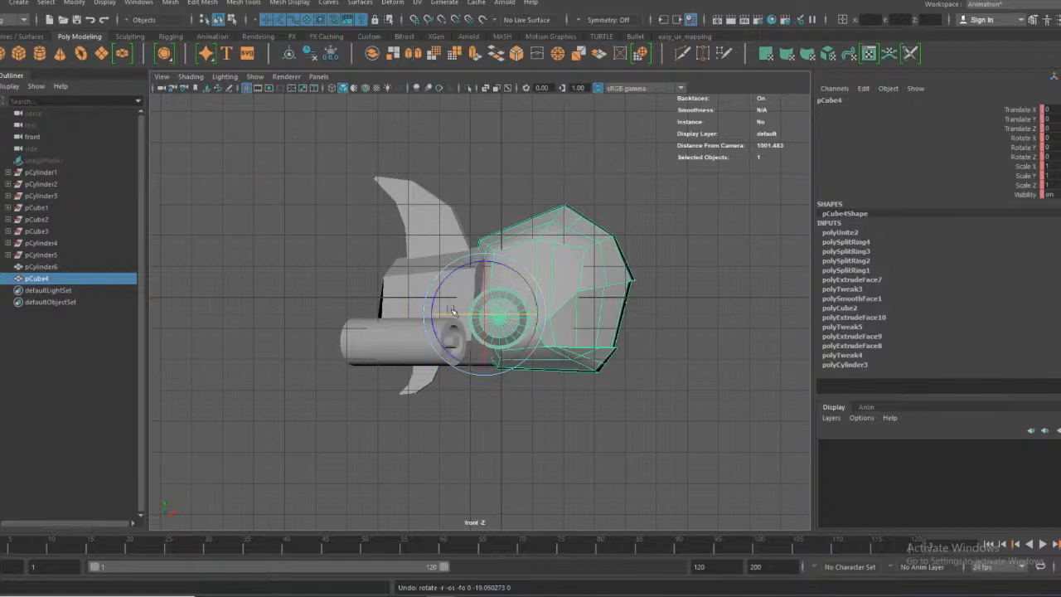
Try posing the head mesh in front view with rotations of about 13° in X, -17° in Y and -12° in Z
click(393, 284)
key(space)
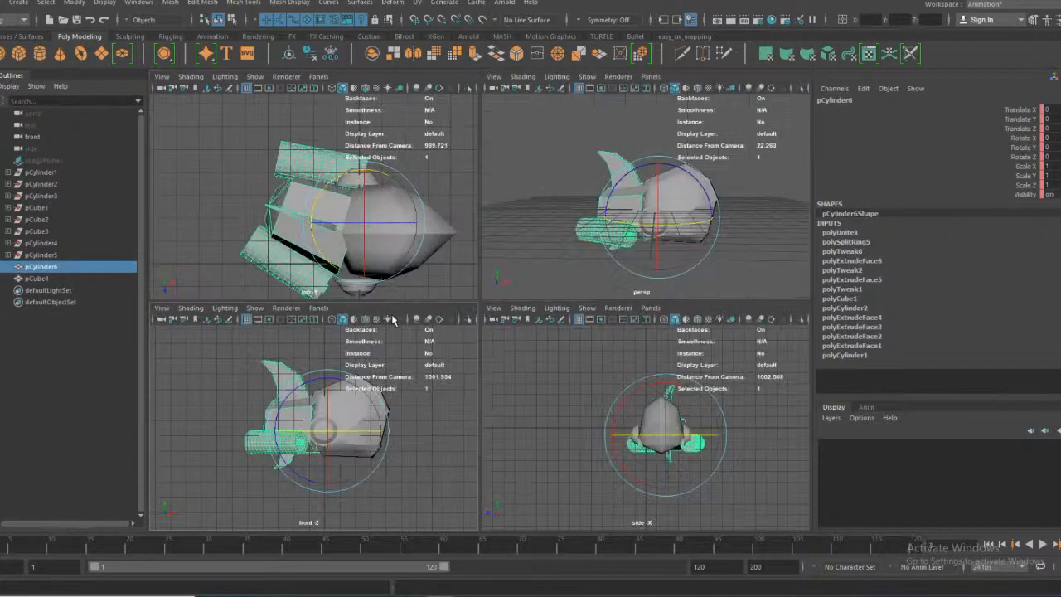
key(space)
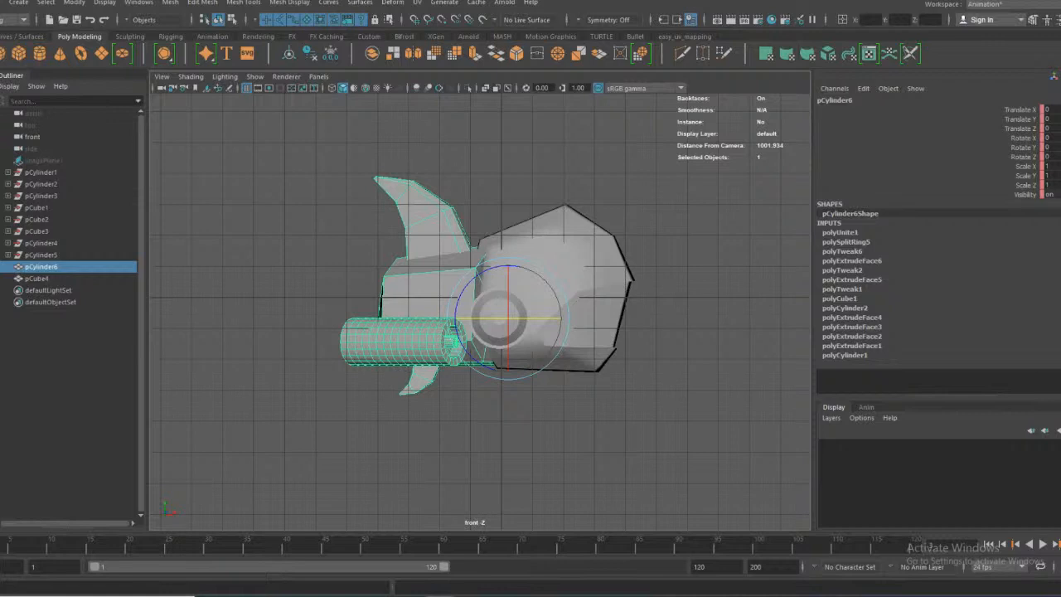
click(609, 261)
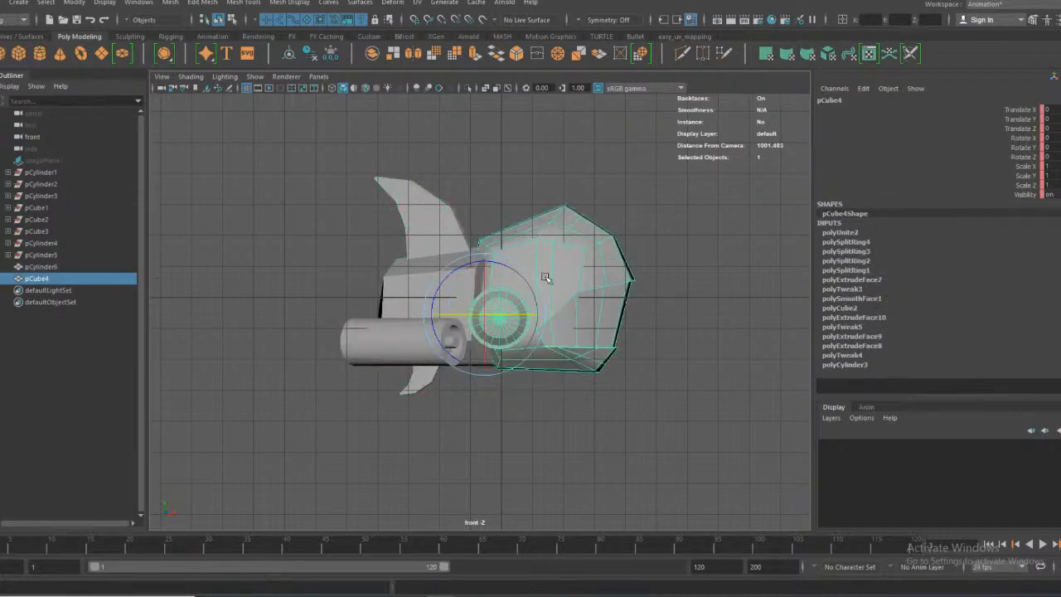
drag(485, 315, 496, 311)
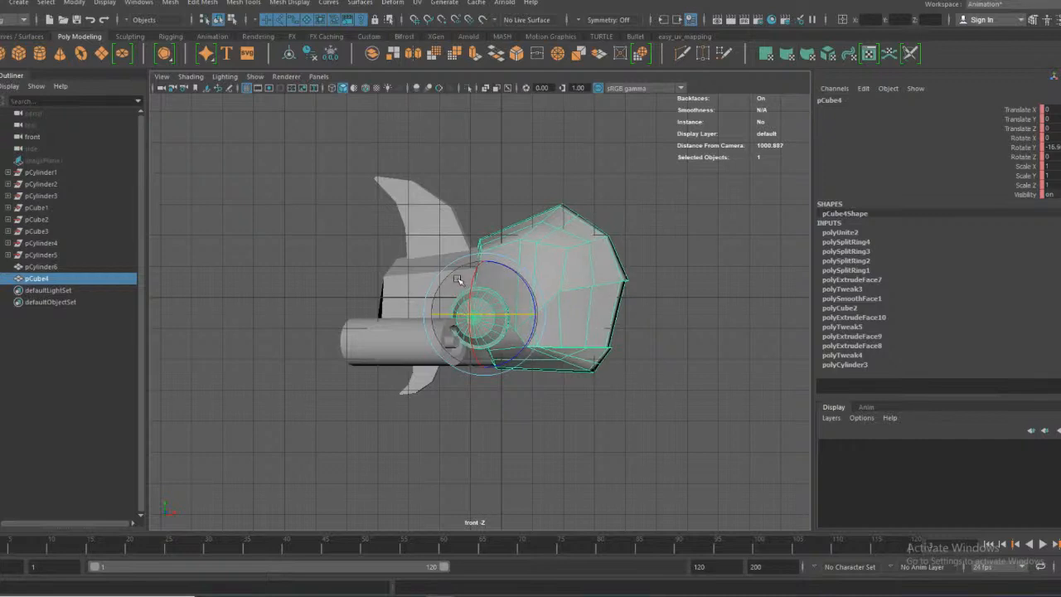
drag(495, 264, 467, 300)
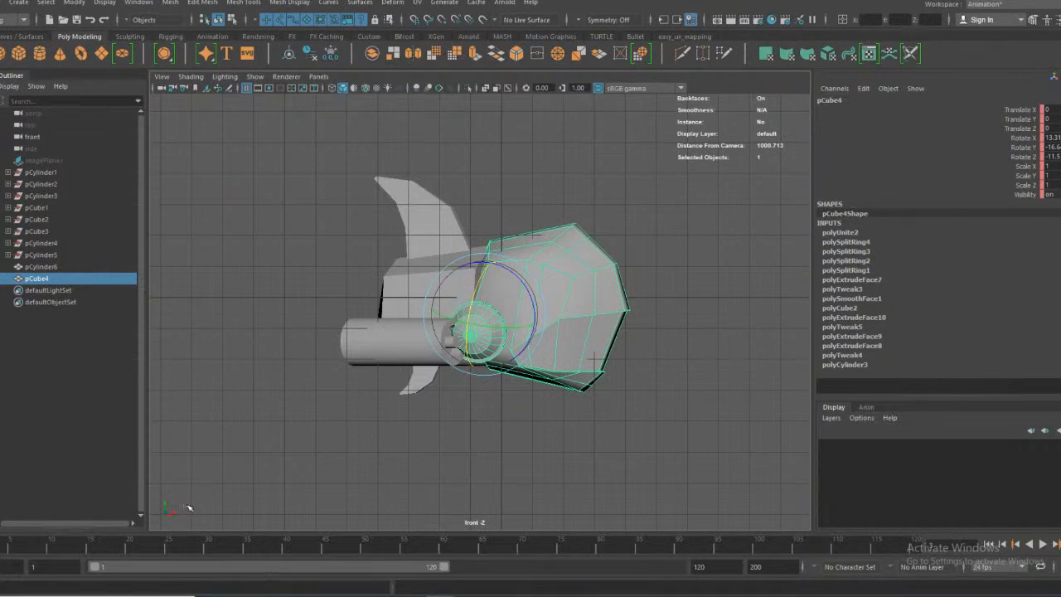
Rotate the head mesh to about 16° in X, -24° in Y and -2° in Z and keyframe the pose
click(3, 545)
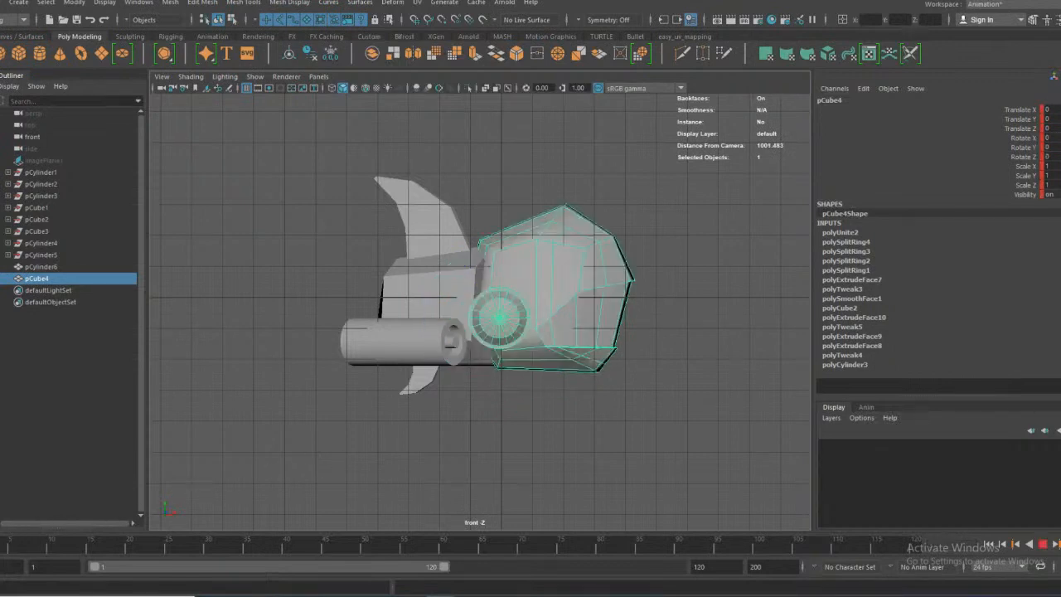
mouse_move(495, 311)
mouse_down()
mouse_move(469, 290)
mouse_move(490, 331)
mouse_up()
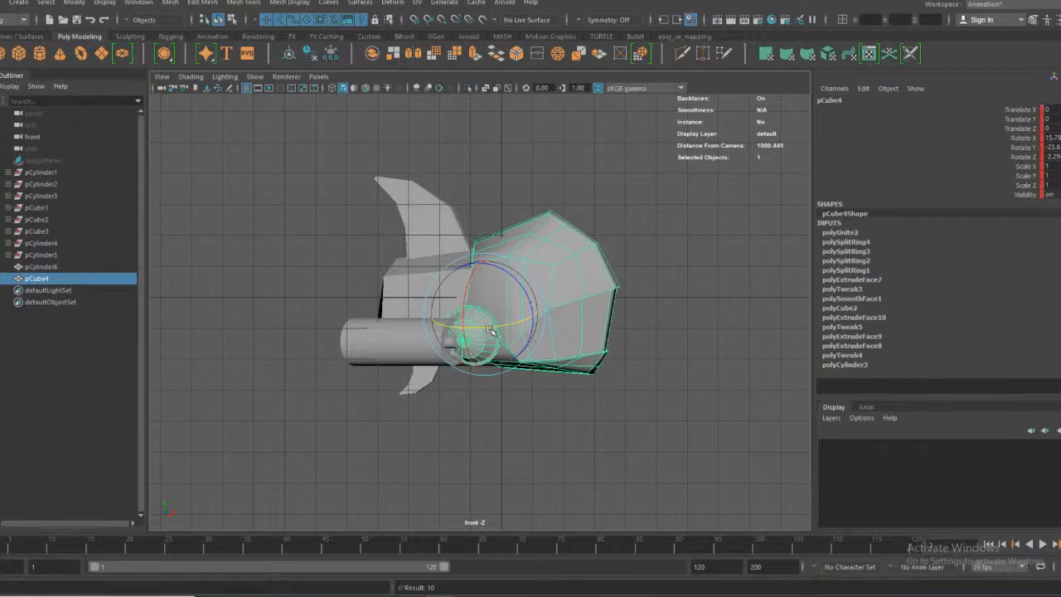
Rotate the head mesh pCube4 to about 124° in X, -50° in Y and -88° in Z and keyframe the pose
key(alt+v)
key(Escape)
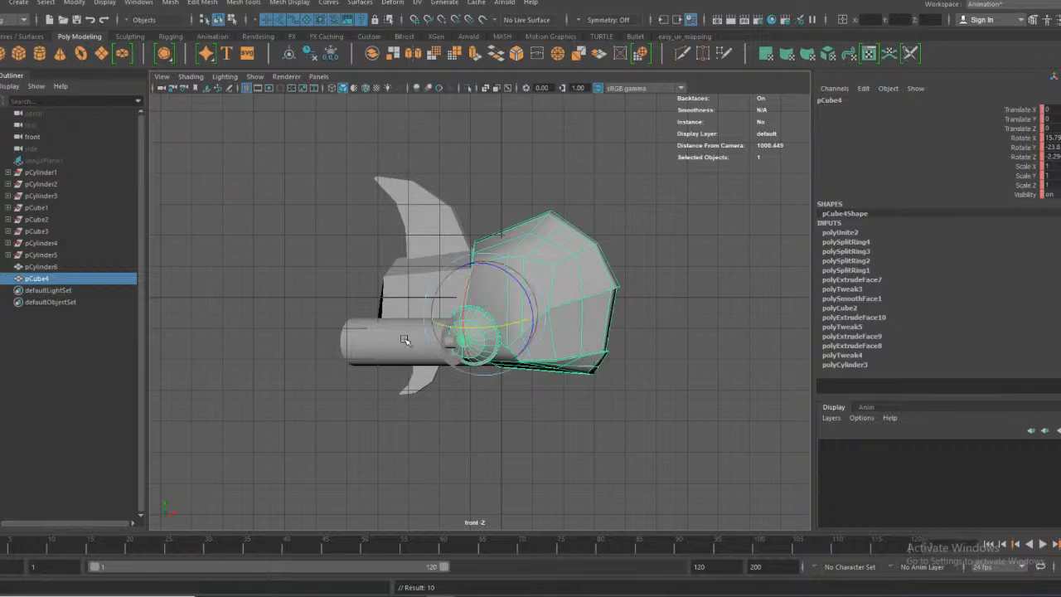
drag(494, 327, 445, 284)
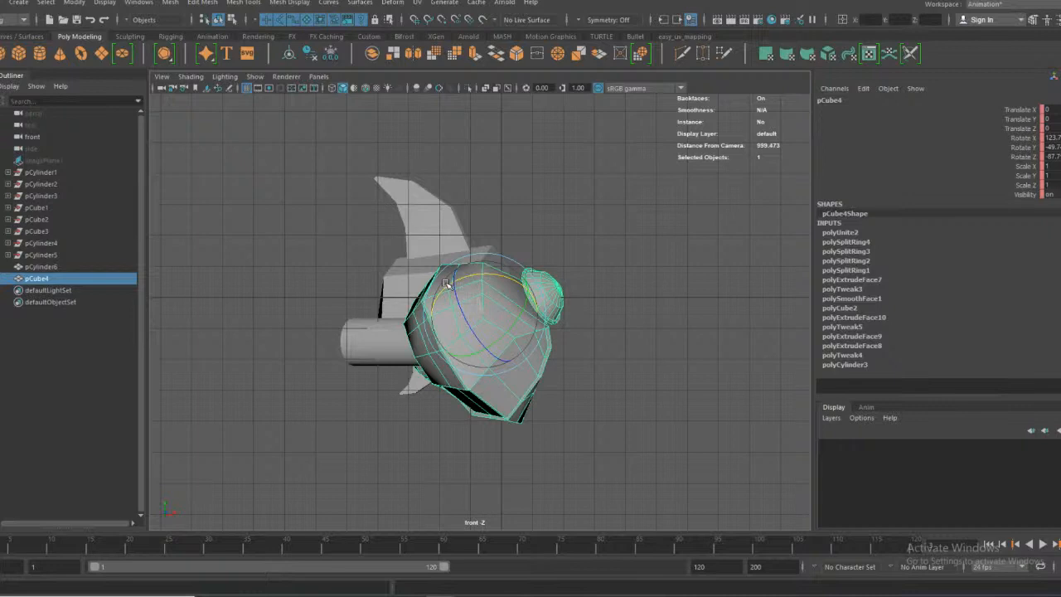
key(s)
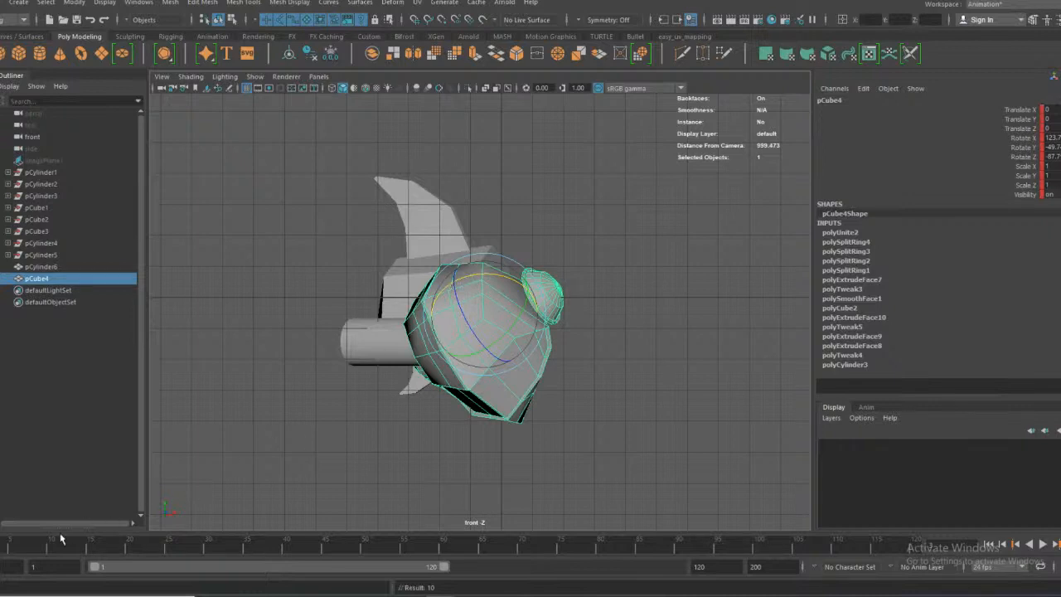
Refine the keyframed head pose to about 108° in X, -54° in Y and -90° in Z, checking it with playback
key(alt+v)
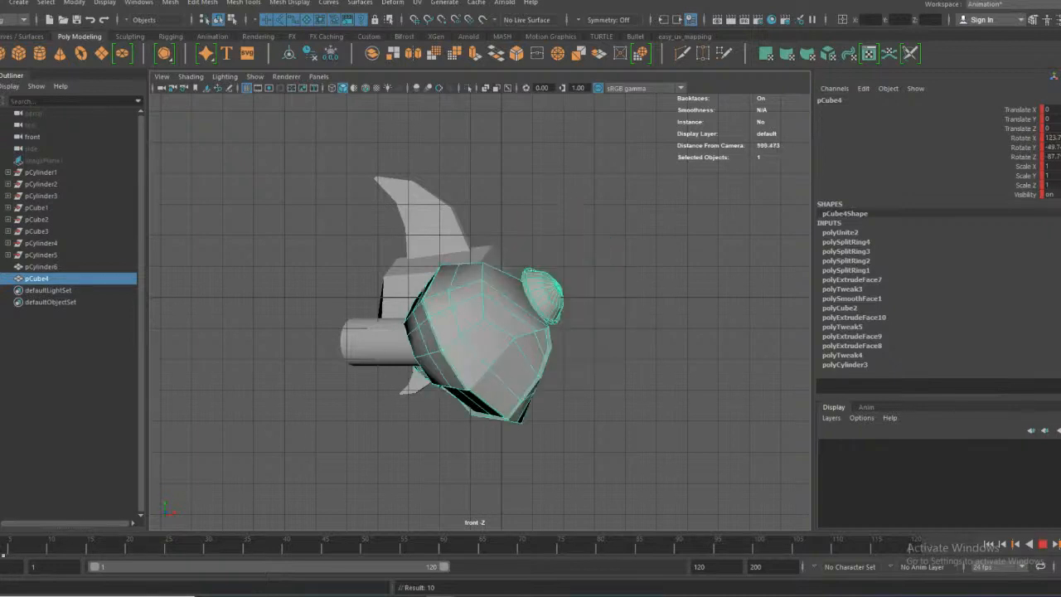
key(alt+v)
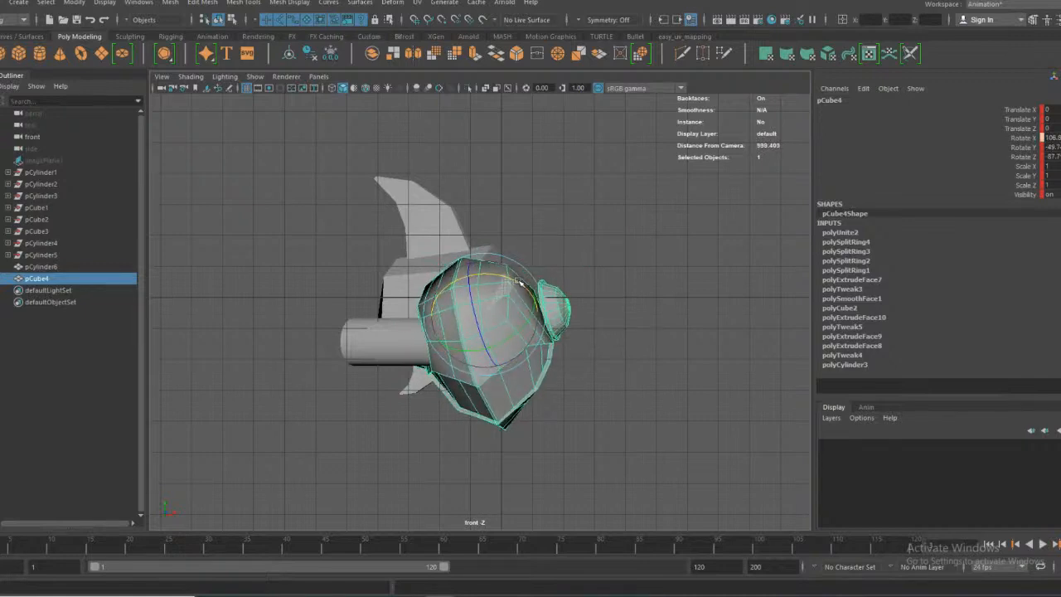
key(s)
key(alt+v)
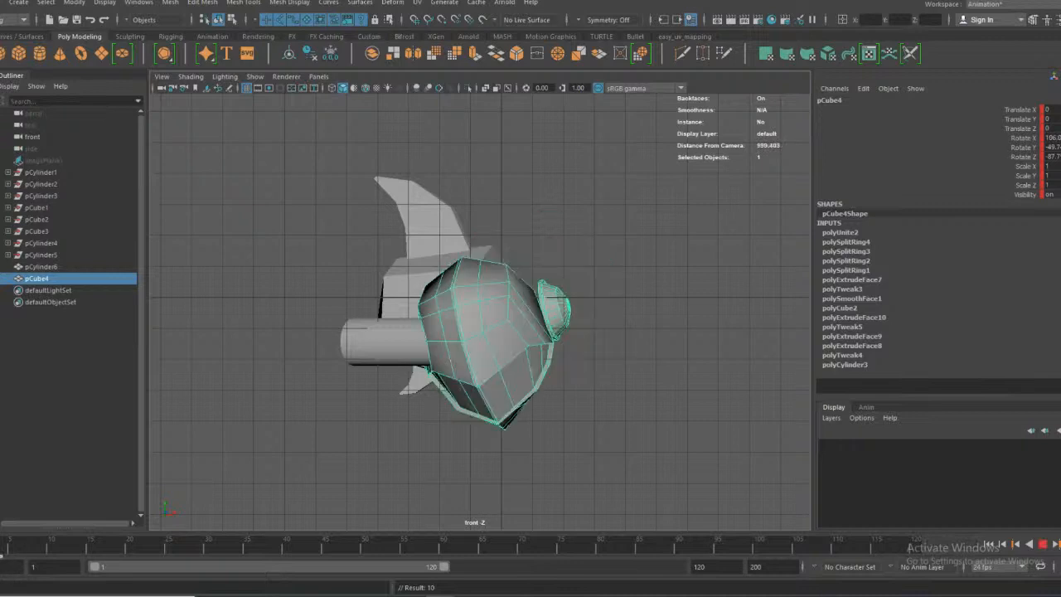
key(alt+v)
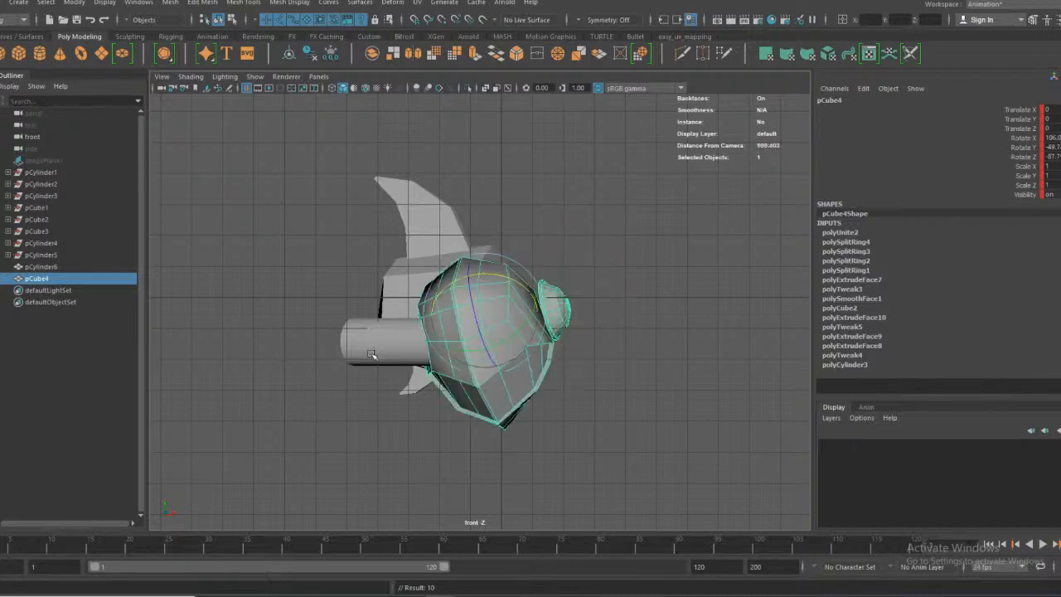
mouse_move(457, 313)
mouse_down()
mouse_move(469, 296)
mouse_move(465, 305)
mouse_up()
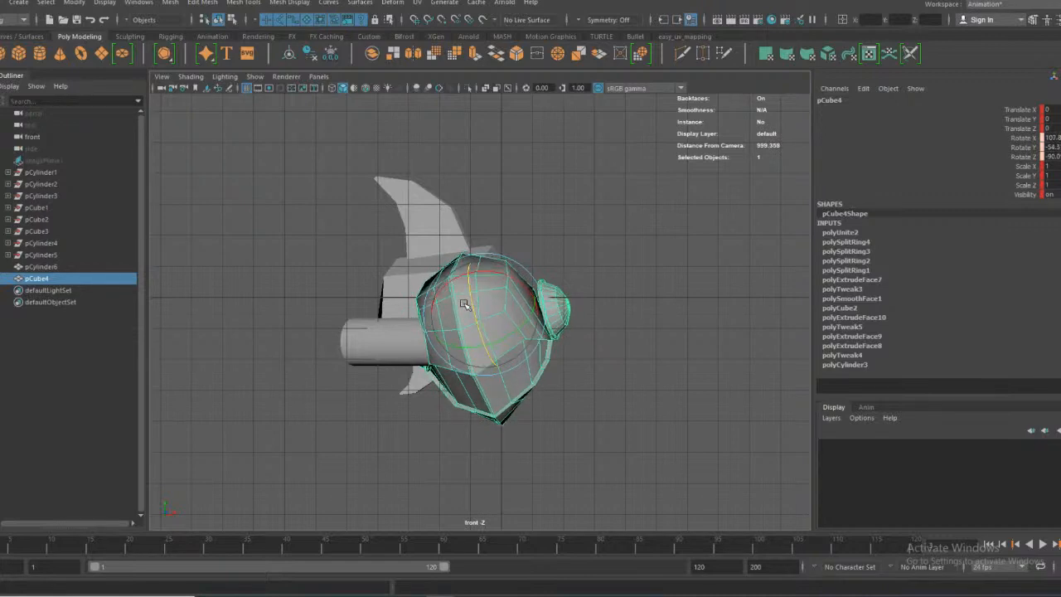
key(alt+v)
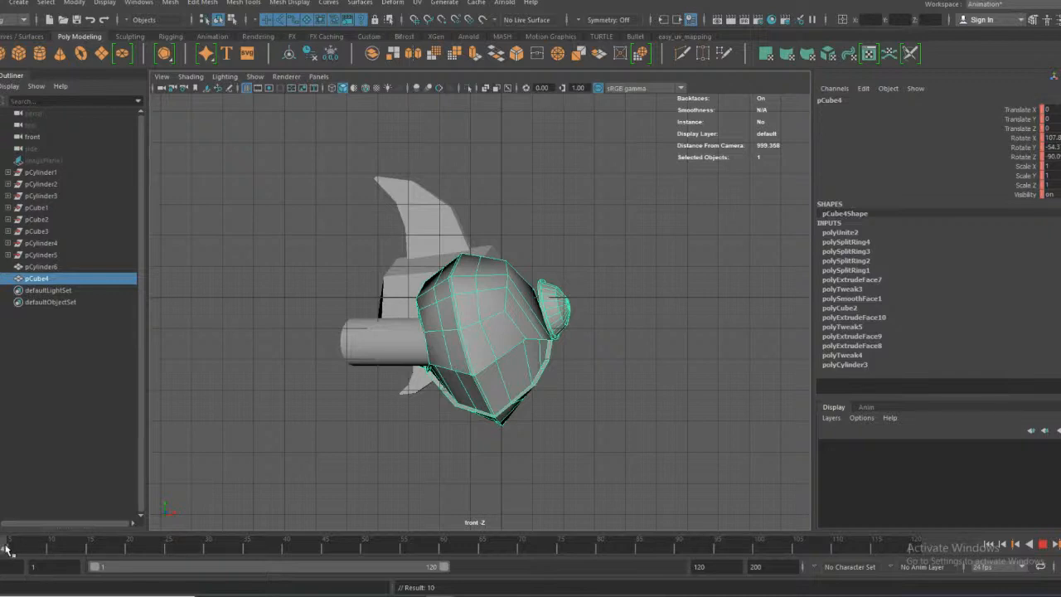
key(alt+v)
Rotate the head mesh to about 144° in X, -15° in Y and -163° in Z and keyframe the pose
drag(498, 335, 445, 344)
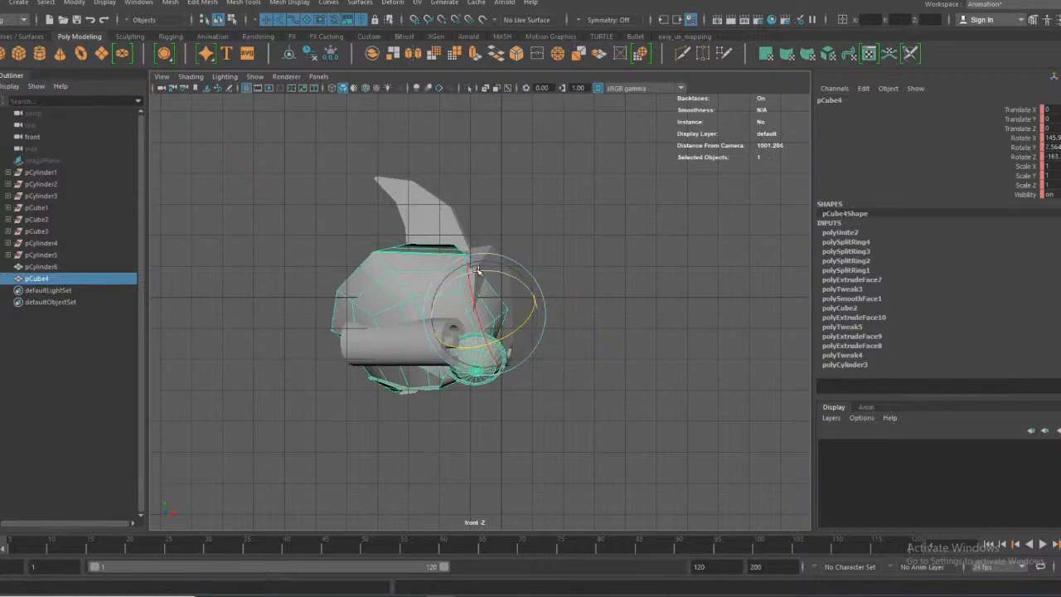
drag(476, 271, 488, 270)
drag(478, 312, 466, 344)
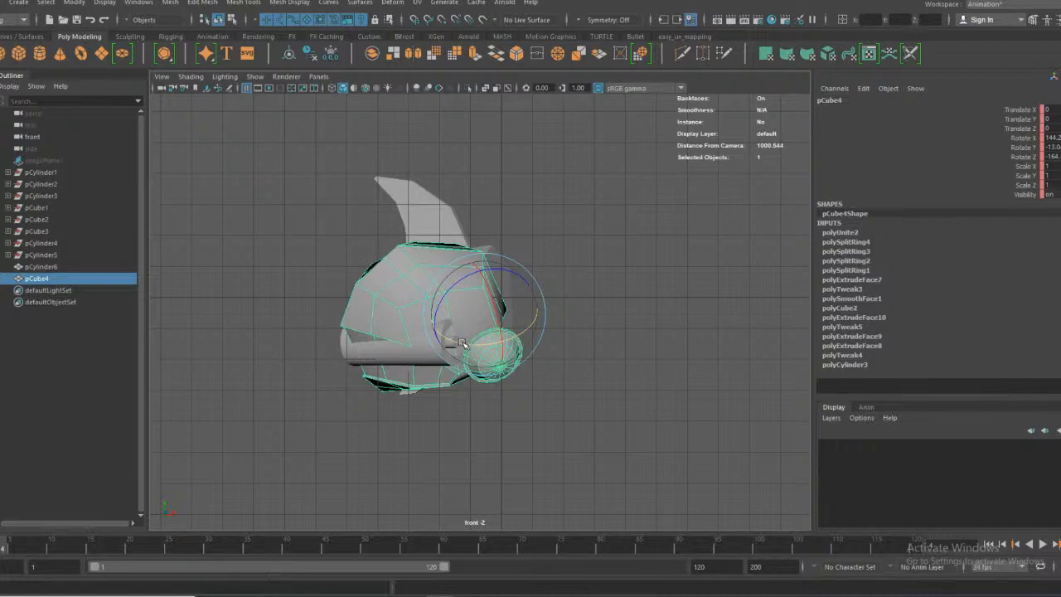
drag(465, 344, 466, 345)
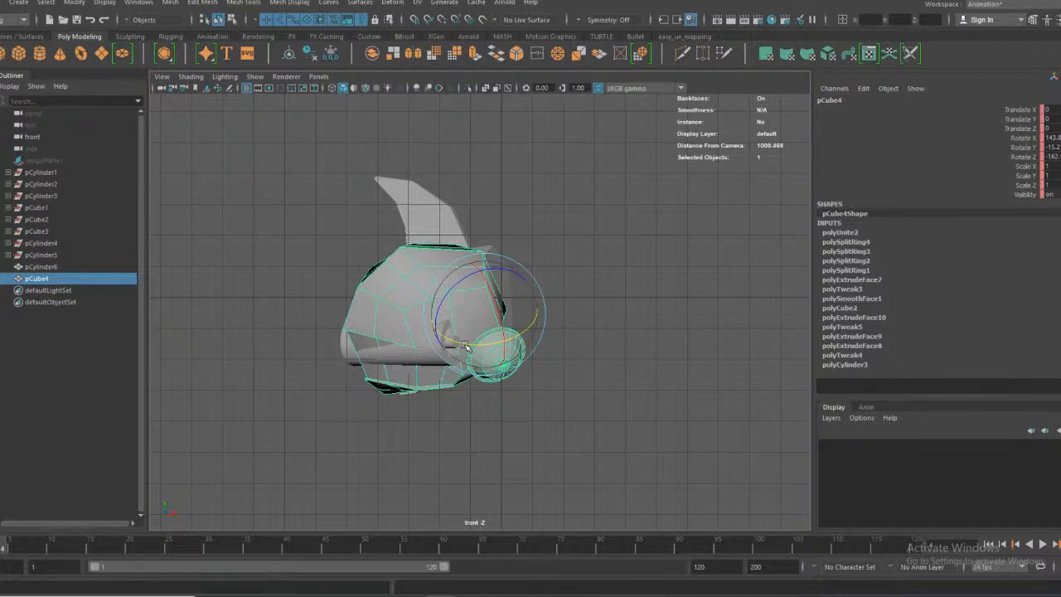
key(s)
Try to hide the body mesh pCylinder6 while viewing the head poses at earlier frames
click(3, 549)
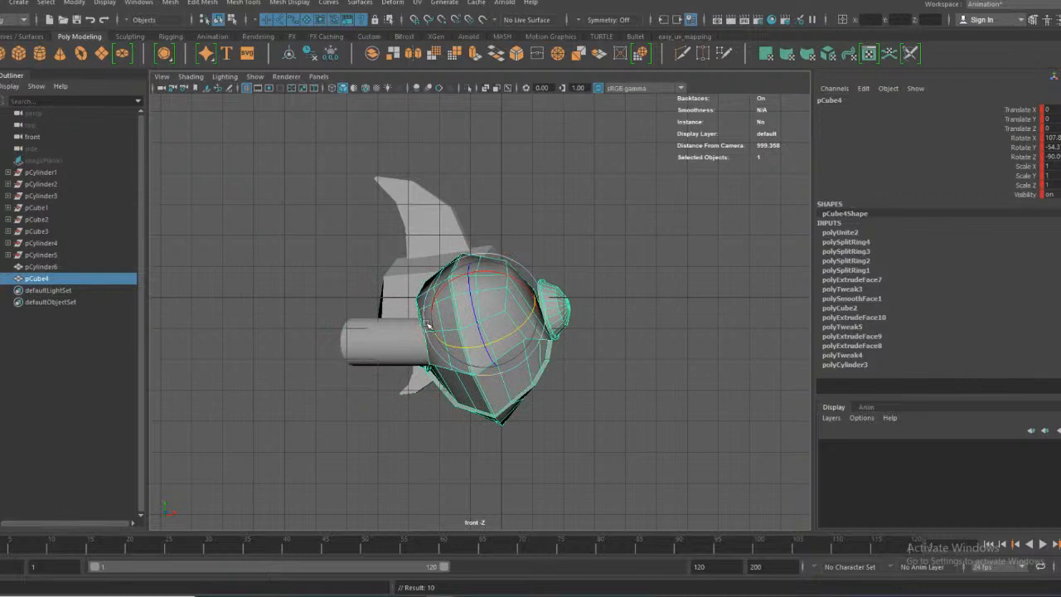
click(387, 334)
key(h)
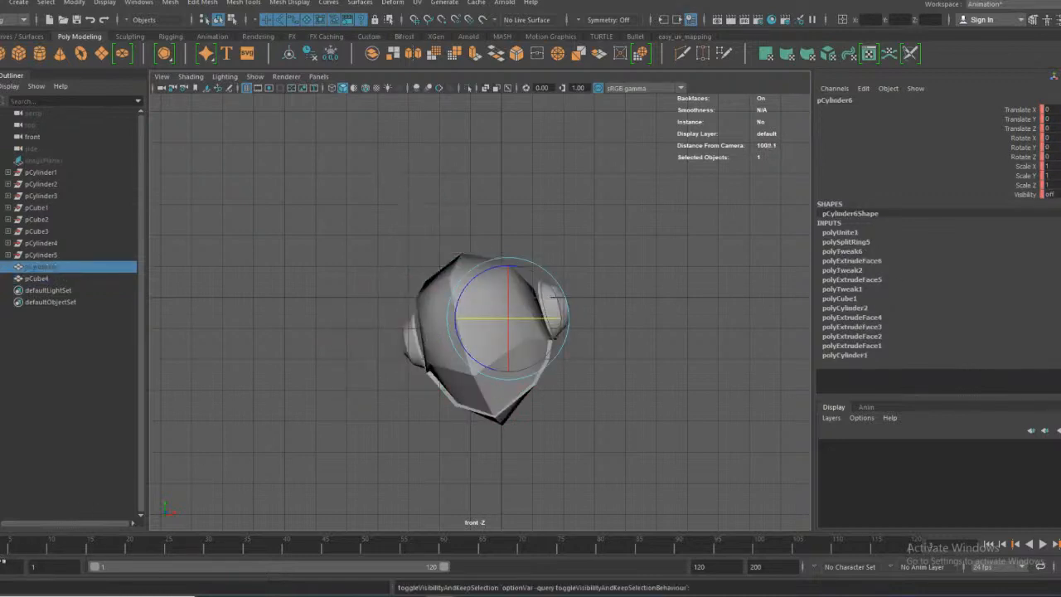
click(3, 548)
click(574, 240)
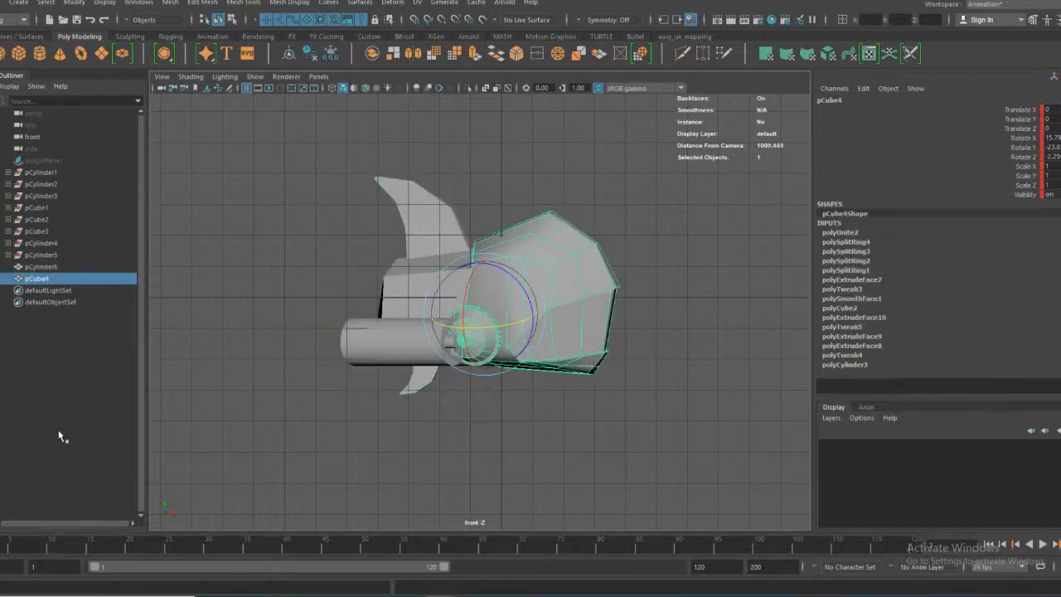
click(55, 267)
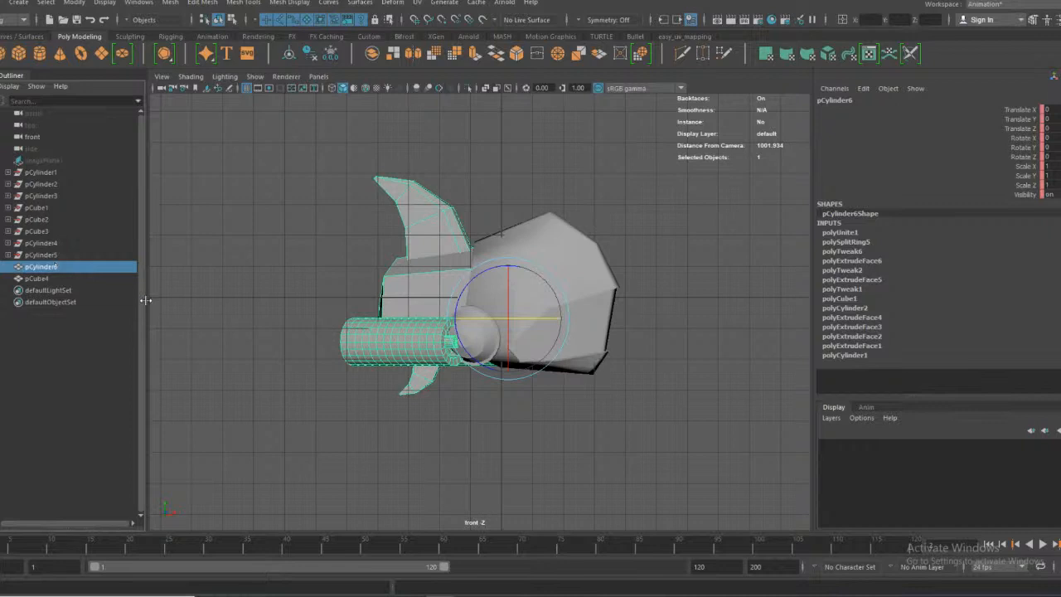
key(h)
click(36, 543)
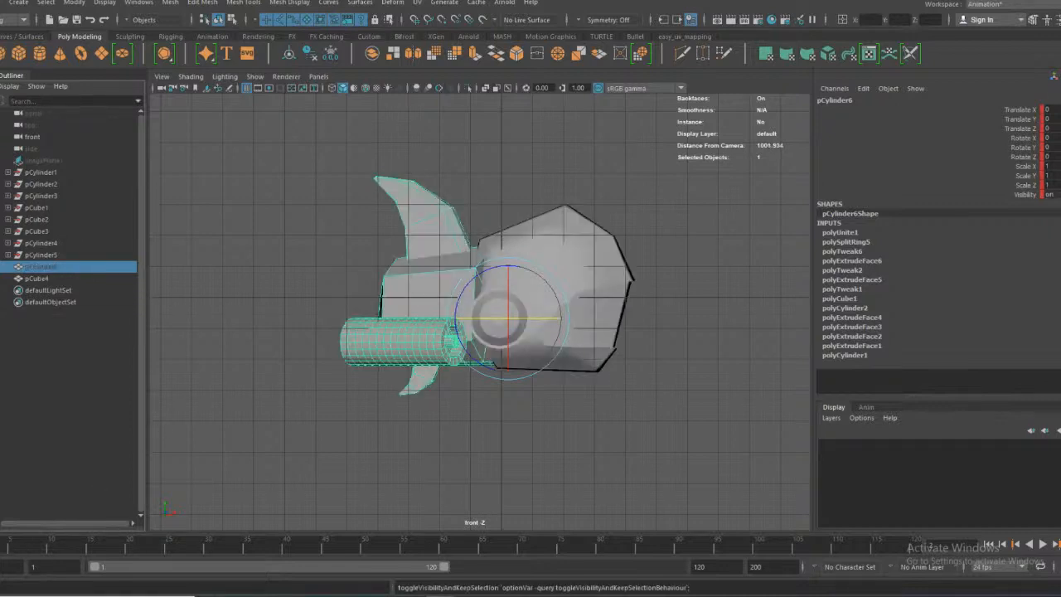
Select the head mesh and play back its turn in front view, stopping at the last keyed pose
key(alt+v)
key(alt+v)
click(432, 284)
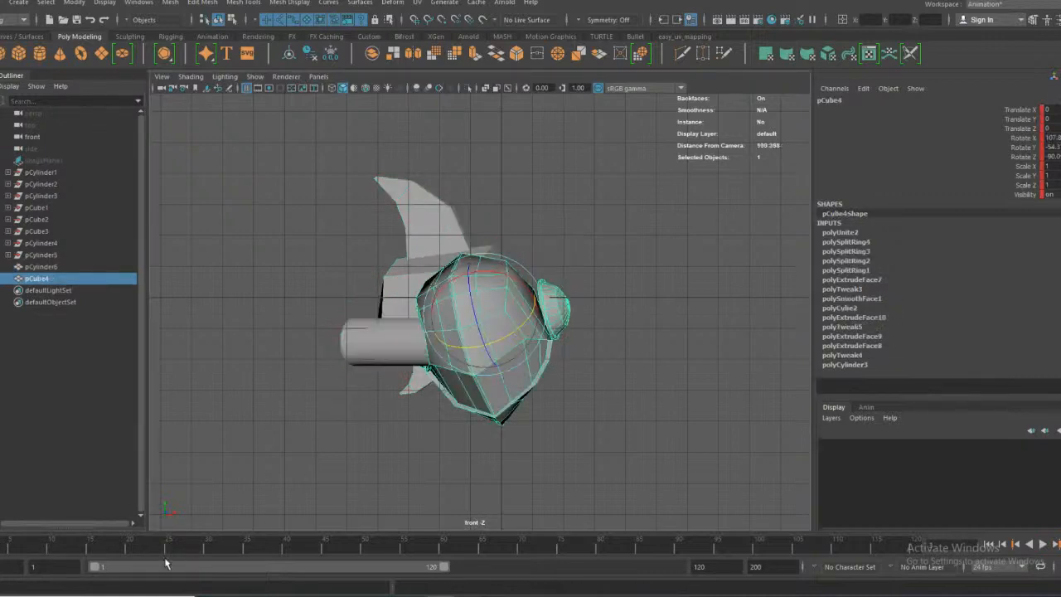
key(alt+v)
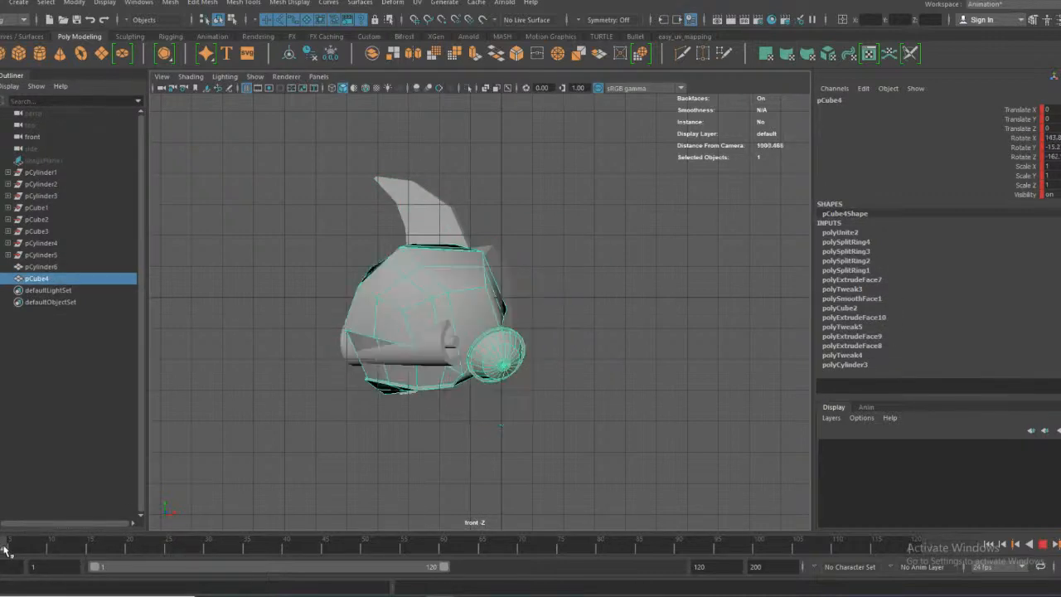
key(alt+v)
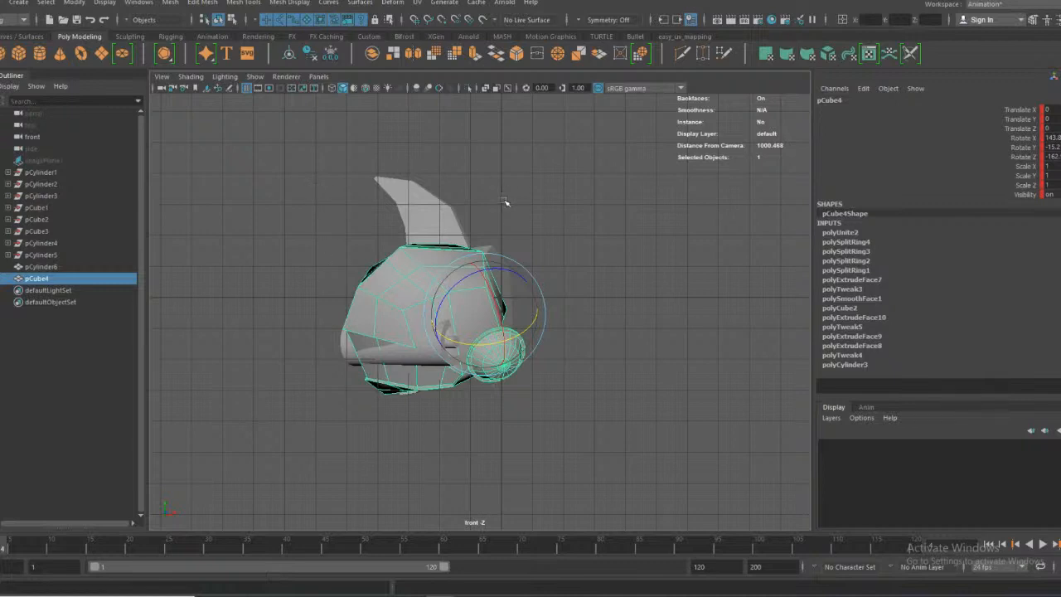
Unhide the reference image plane imagePlane1 and show it behind the fish in the enlarged front view
key(space)
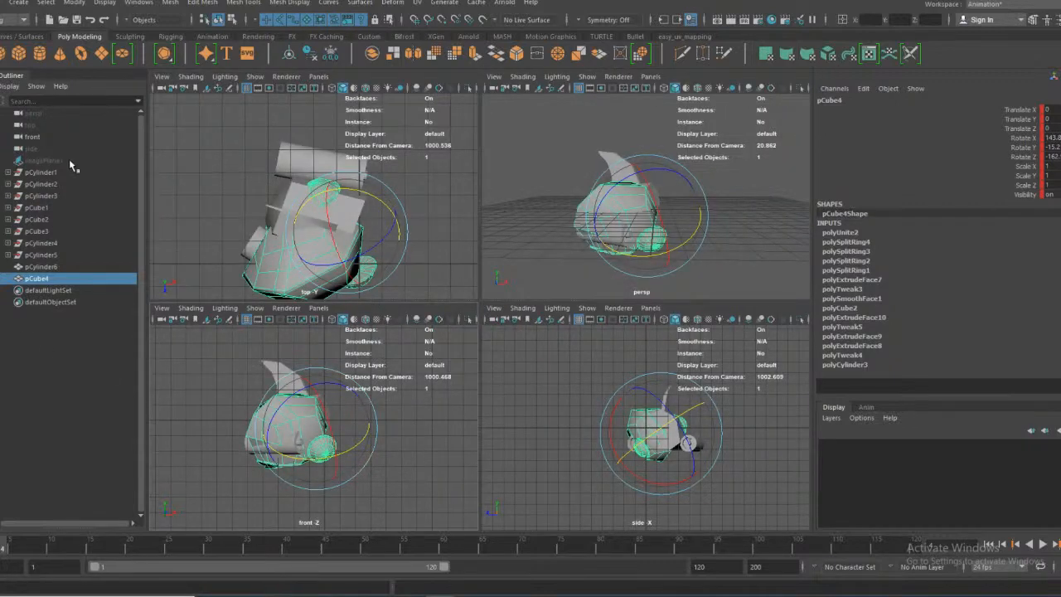
click(70, 161)
key(h)
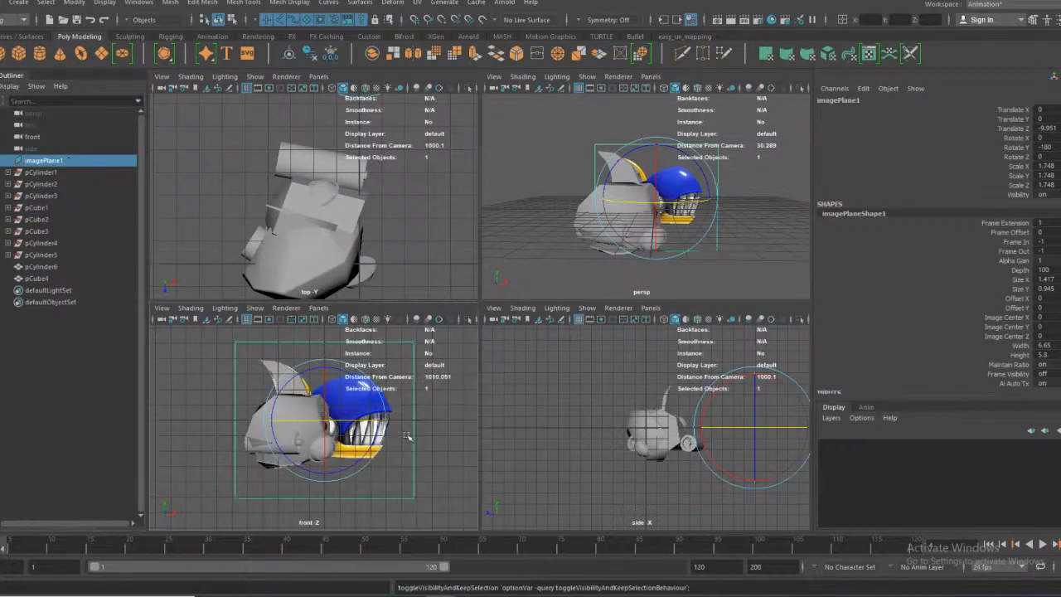
key(space)
At frame 5, set the head mesh's rotation to 180° in X, 0° in Y and -180° in Z and keyframe it
click(386, 290)
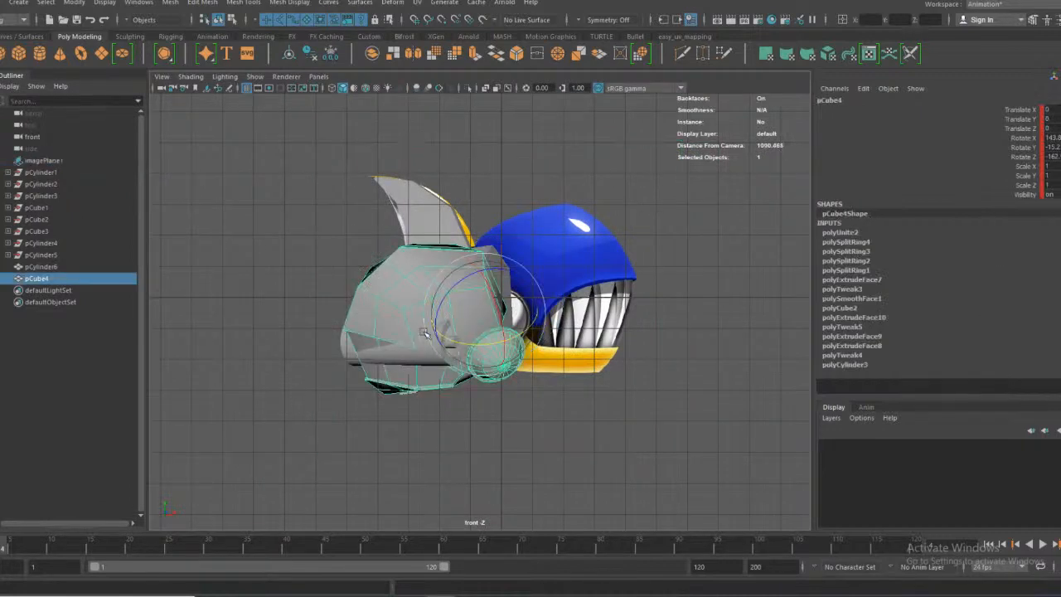
scroll(452, 381, up, 1)
alt+middle_drag(467, 414, 485, 464)
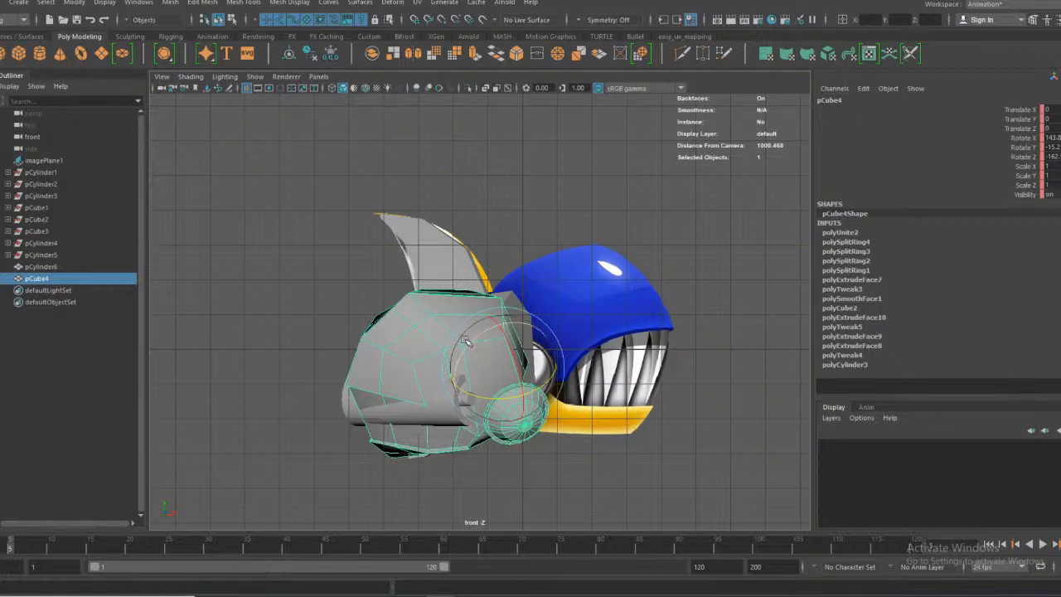
drag(464, 348, 474, 371)
double_click(1054, 147)
text(0)
key(Tab)
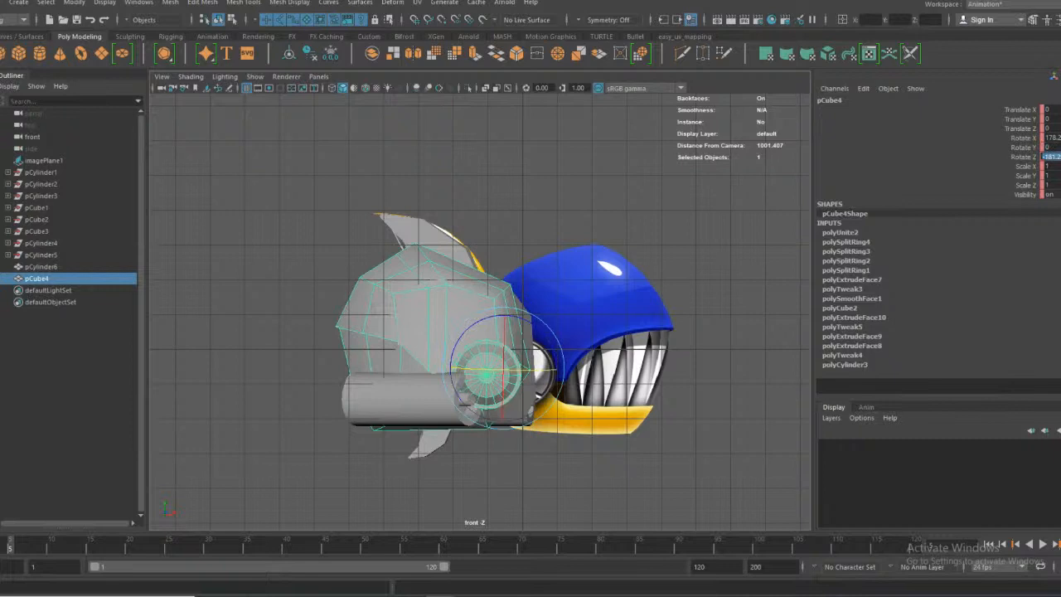
text(-)
double_click(1052, 138)
text(180)
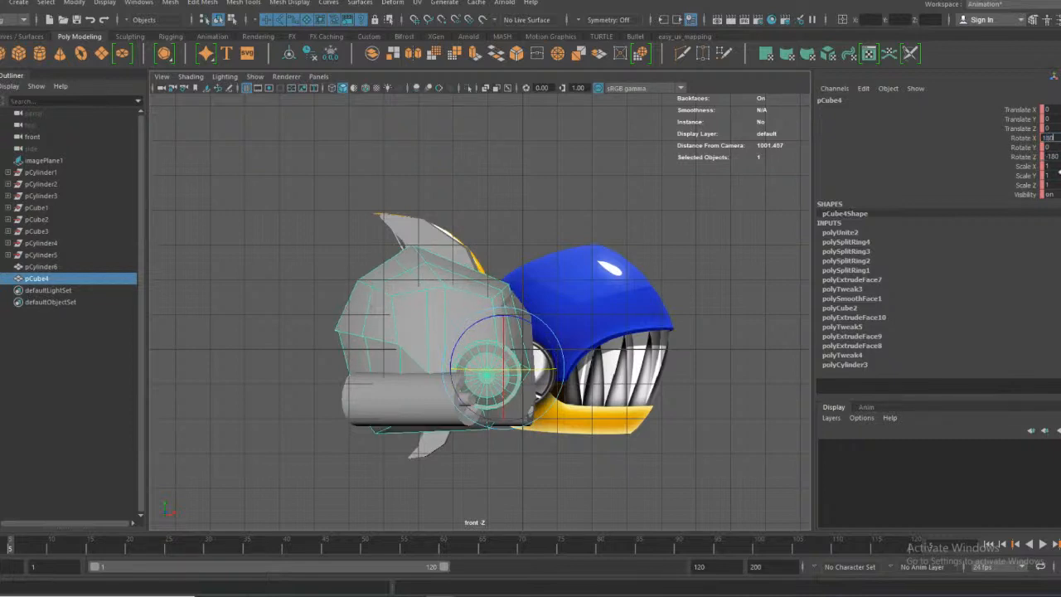
key(Return)
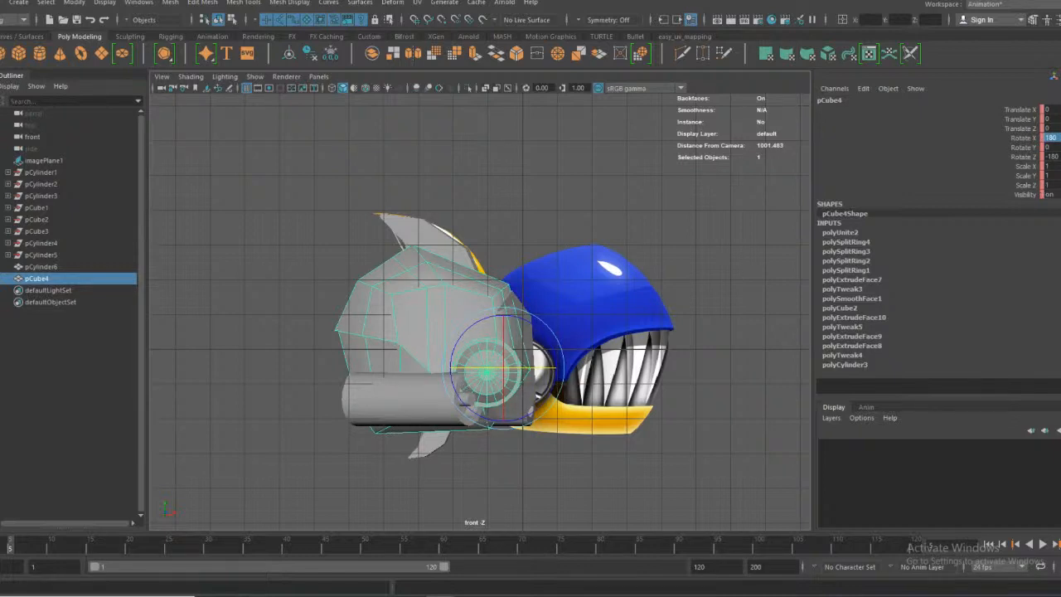
key(s)
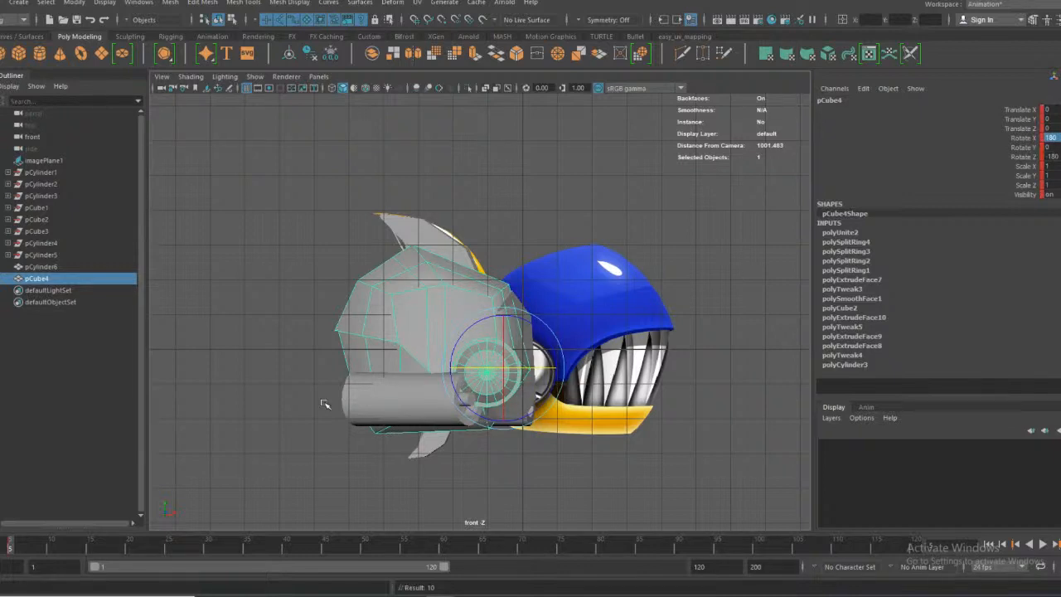
At frame 4, rotate the head mesh to about 150° in X, -13° in Y and -170° in Z and keyframe the pose
key(alt+v)
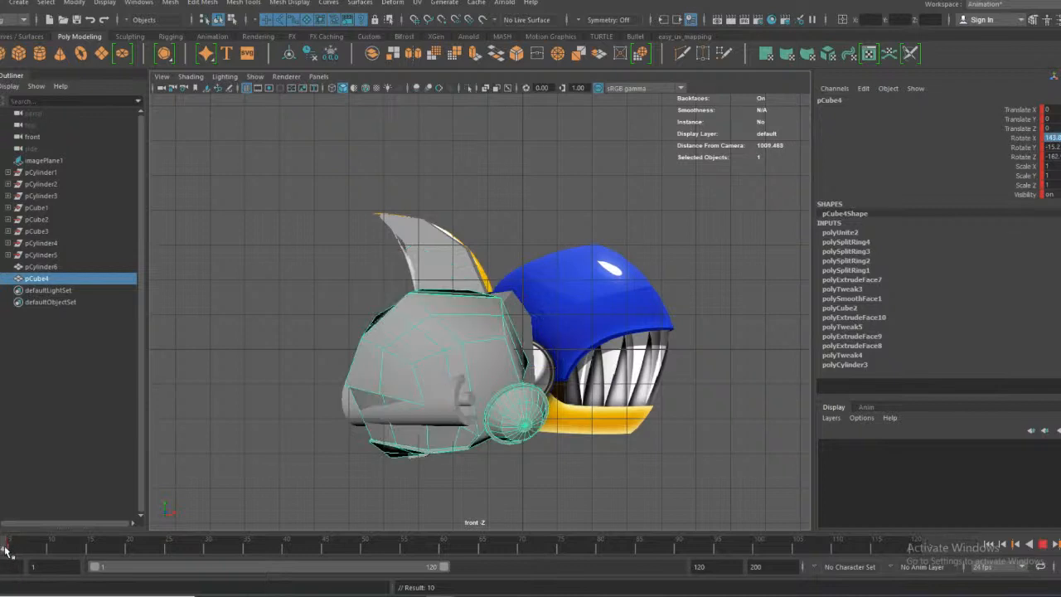
key(alt+v)
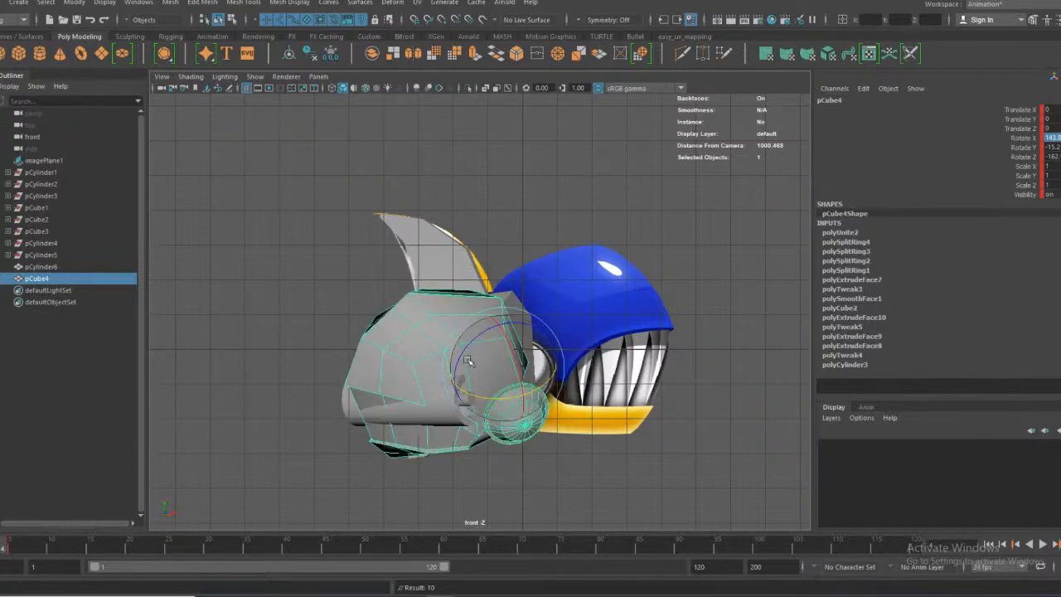
drag(466, 355, 465, 391)
drag(511, 351, 508, 342)
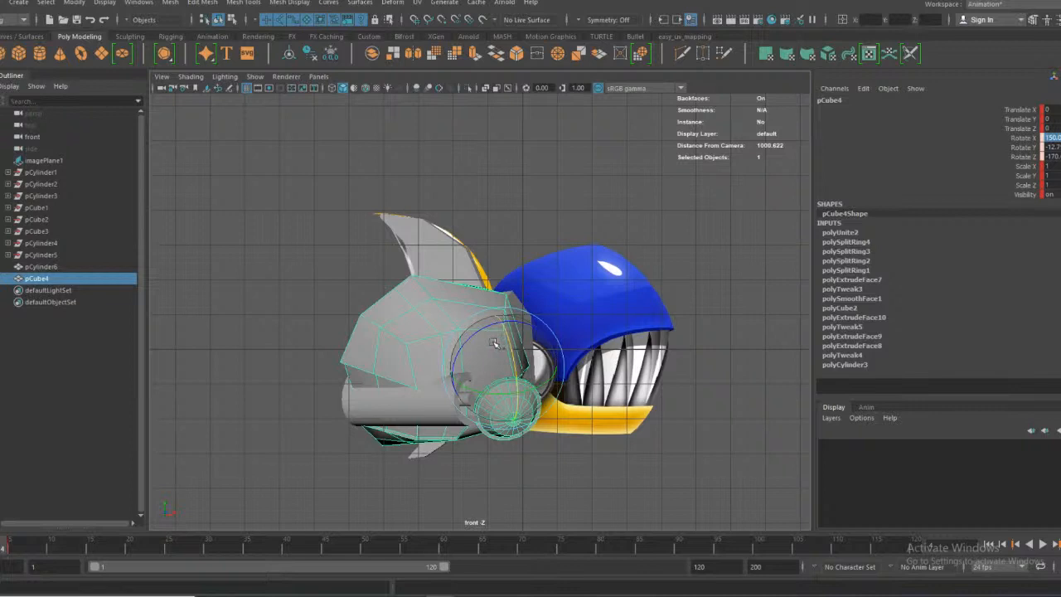
key(s)
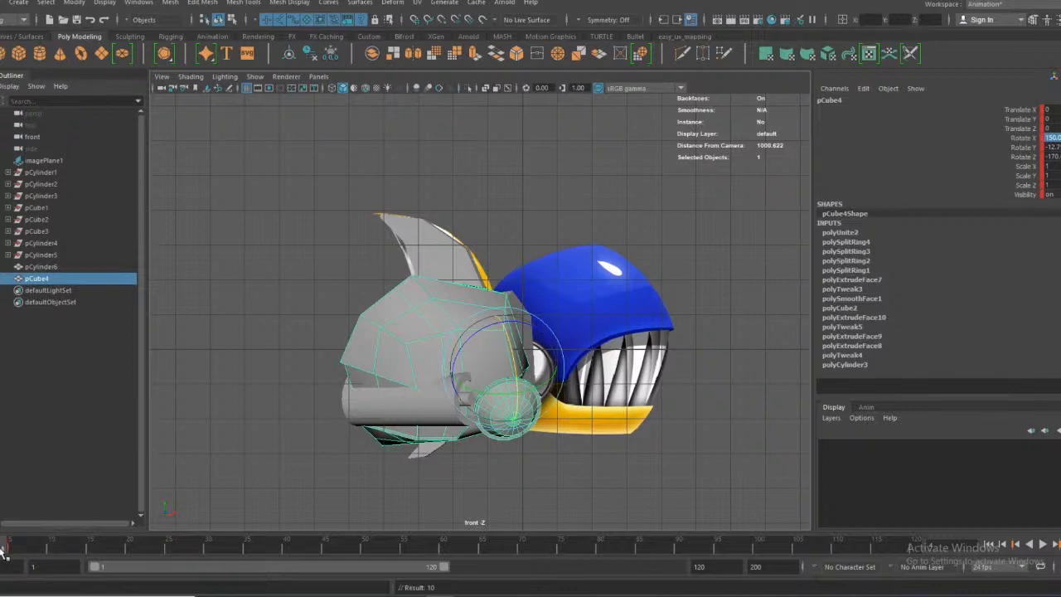
Play back the head's turn, then keyframe the body mesh pCylinder6 unrotated at frame 2
key(alt+v)
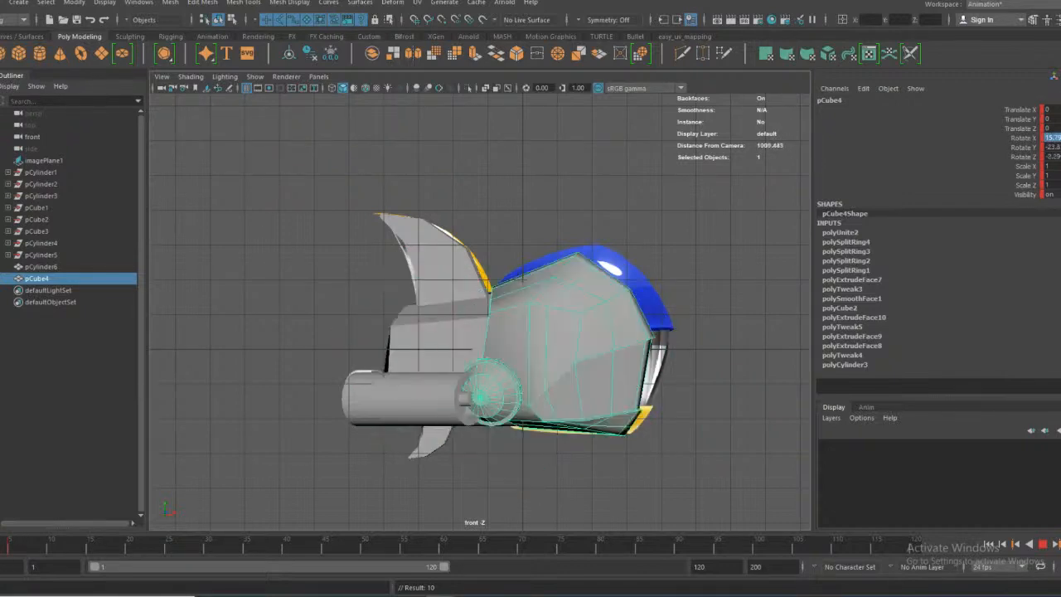
key(alt+v)
click(409, 325)
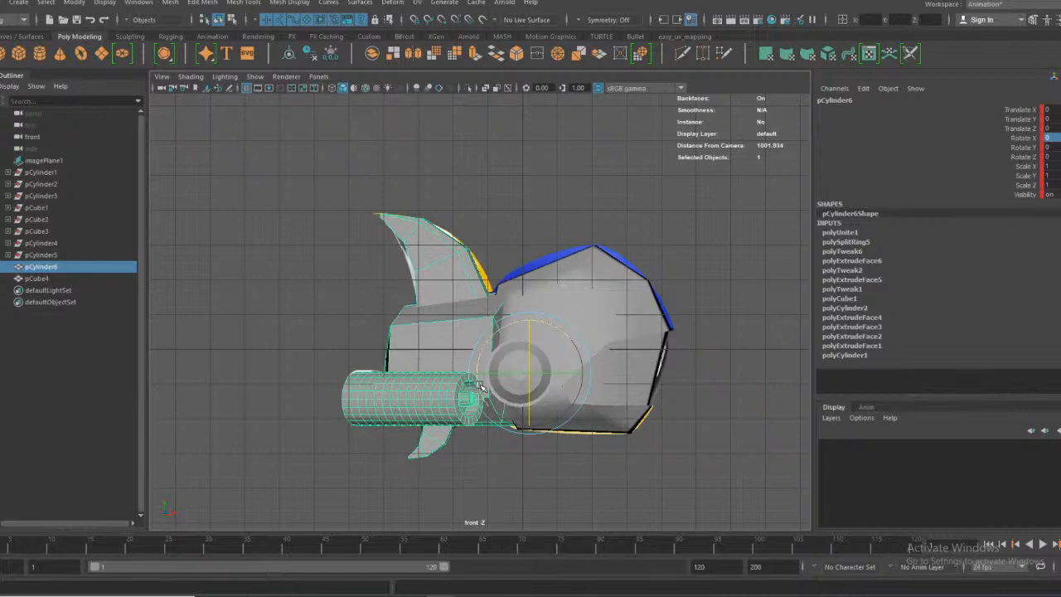
click(3, 546)
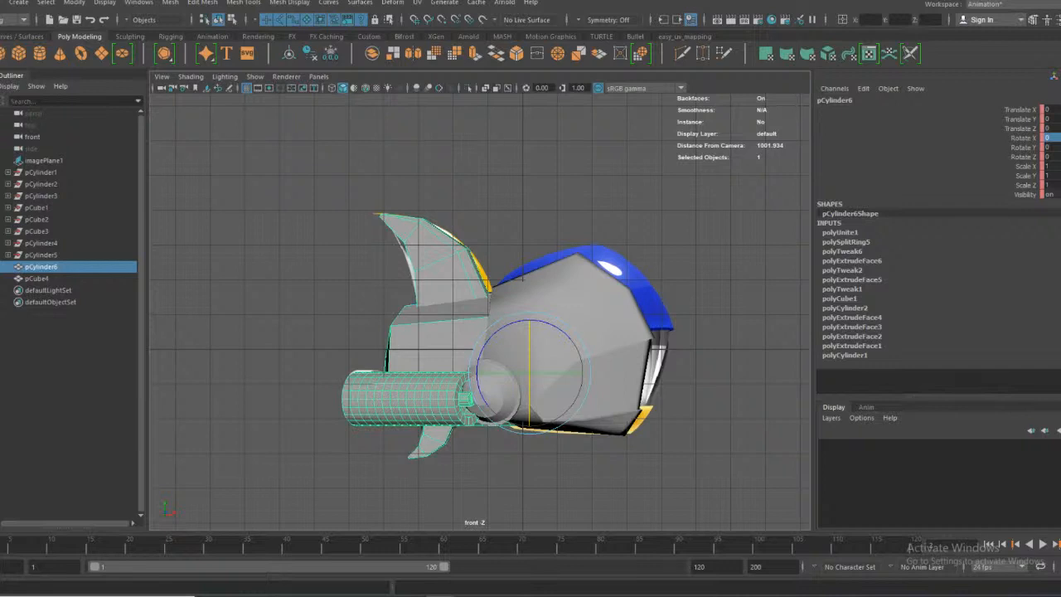
key(s)
At frame 3, rotate the body mesh to about 11° in X, -38° in Y and -14° in Z, nudge it in X and keyframe it
click(1, 558)
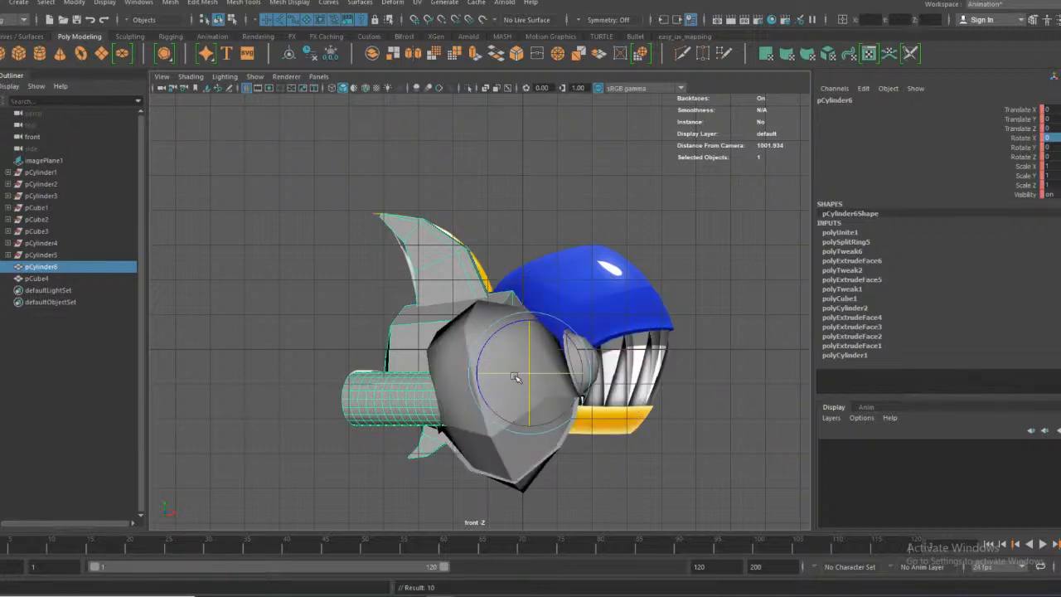
drag(503, 376, 560, 343)
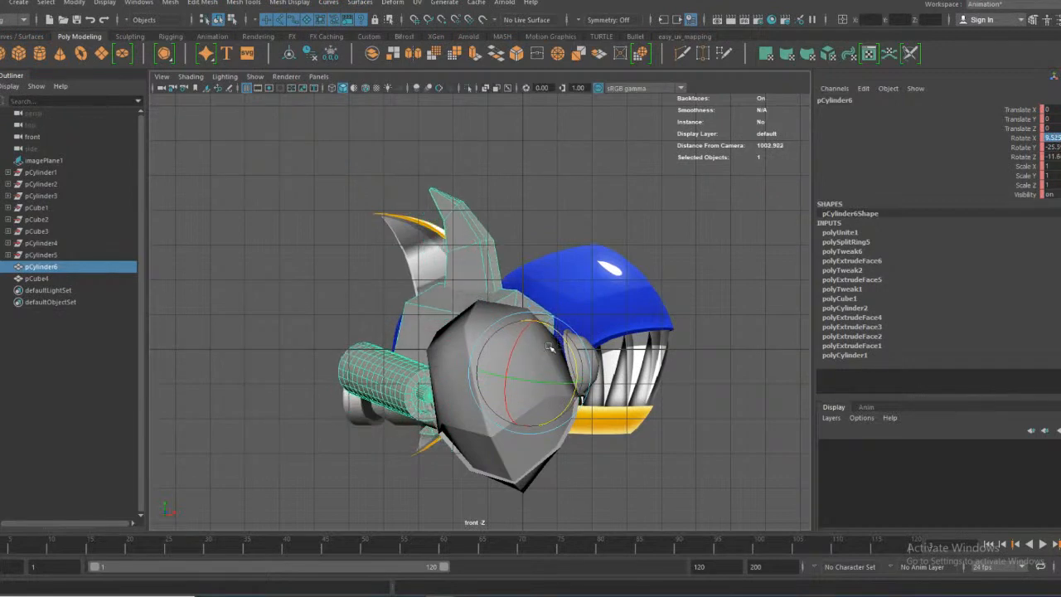
drag(522, 382, 513, 386)
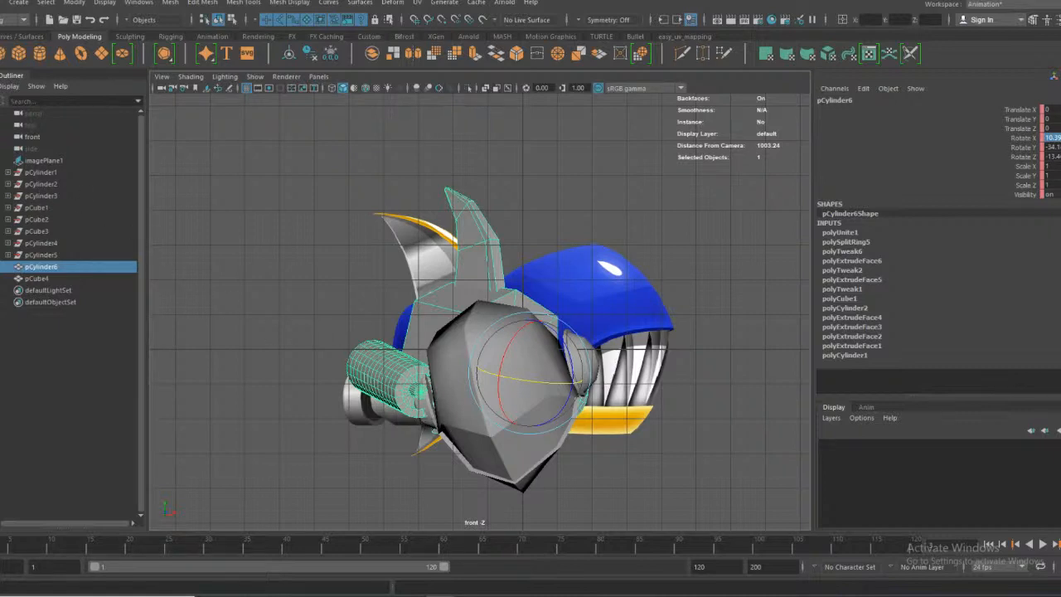
drag(513, 372, 515, 375)
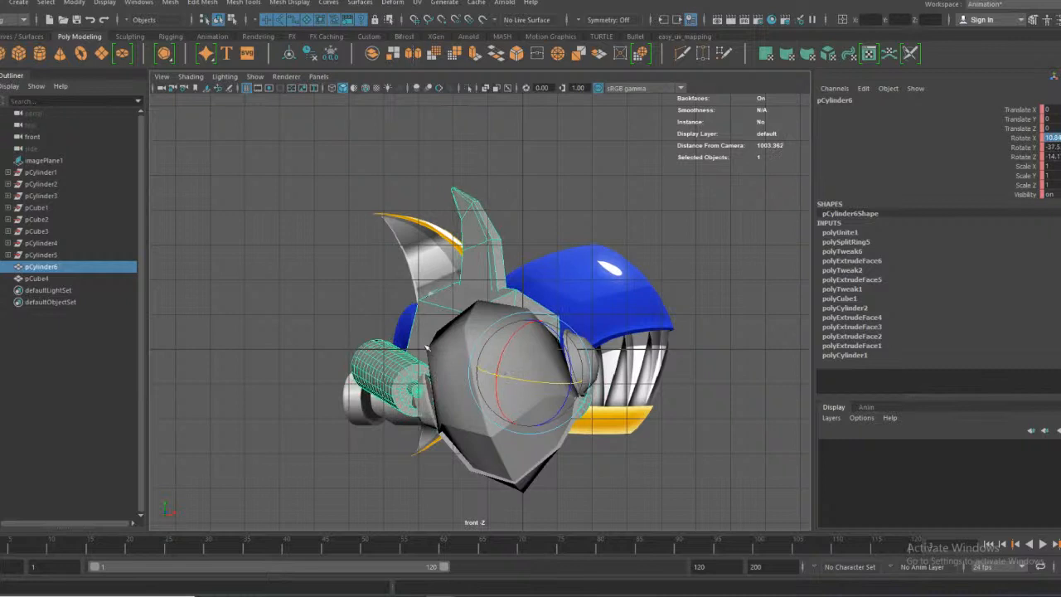
key(w)
drag(529, 373, 586, 373)
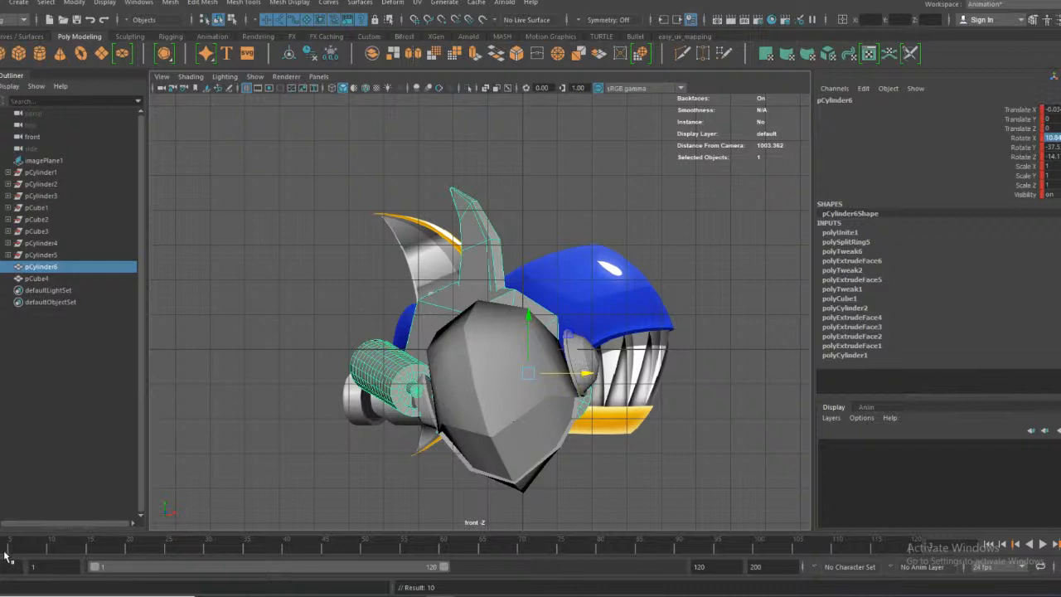
key(alt+v)
key(alt+v)
Refine the body's frame 3 key to about 7°, -28° and -6° rotation, shifted about 0.07 in X and 0.1 in Y
key(e)
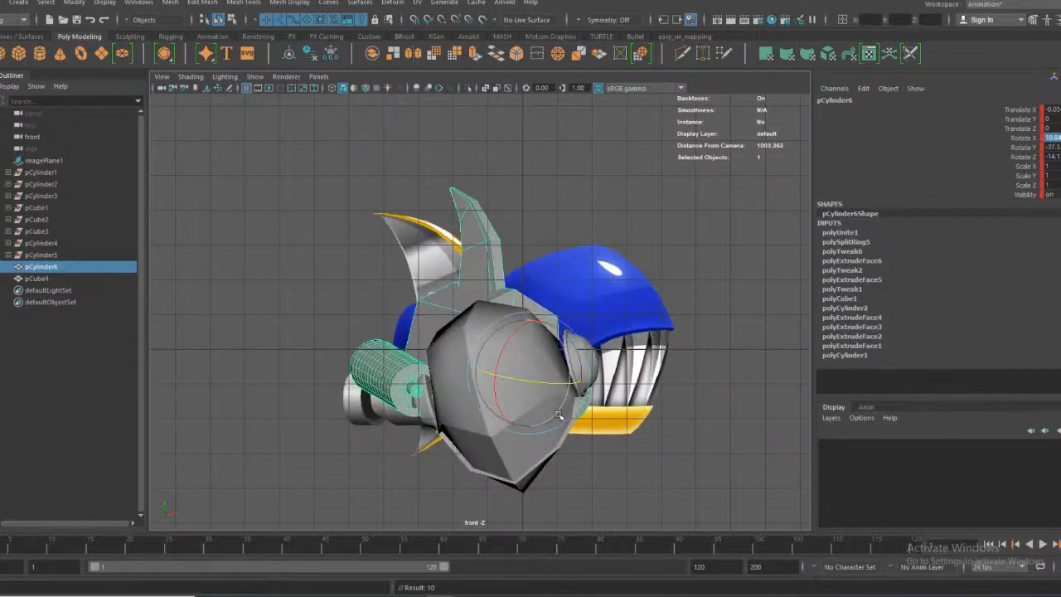
mouse_move(530, 352)
mouse_down()
mouse_move(551, 366)
mouse_move(503, 371)
mouse_up()
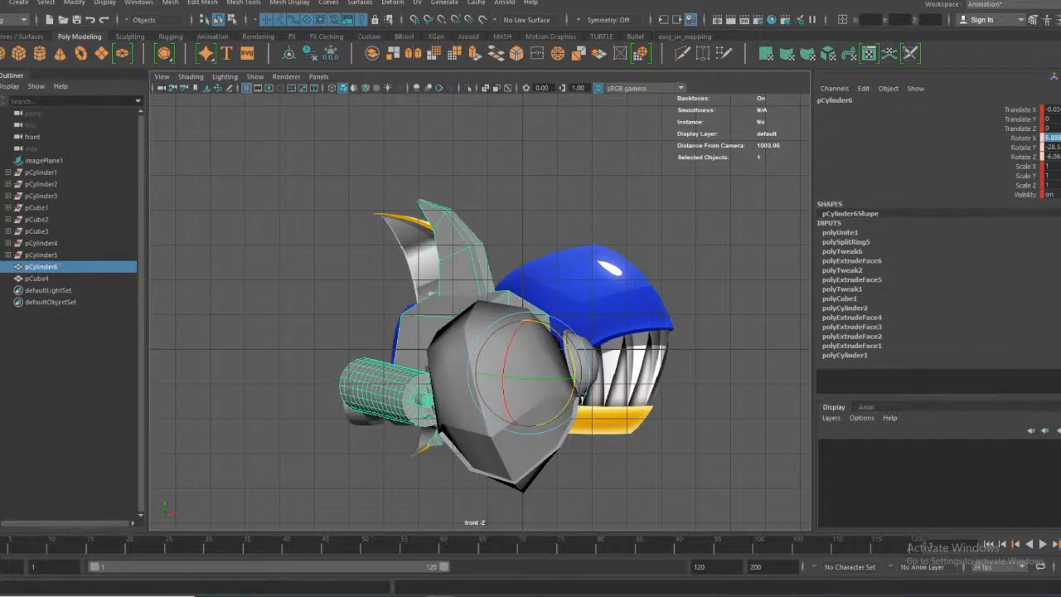
key(w)
drag(530, 338, 533, 328)
drag(585, 369, 586, 370)
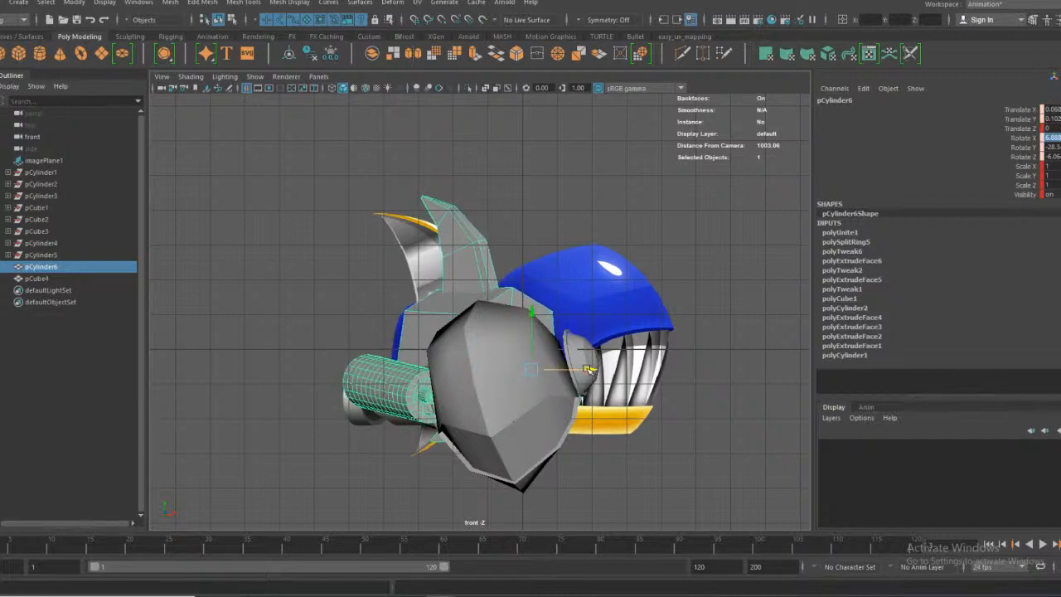
key(s)
key(alt+v)
At frame 4, rotate the body mesh to about 45°, -51° and -43°, move it to about -0.3 in X, keyframe it and play back the motion
drag(0, 547, 4, 547)
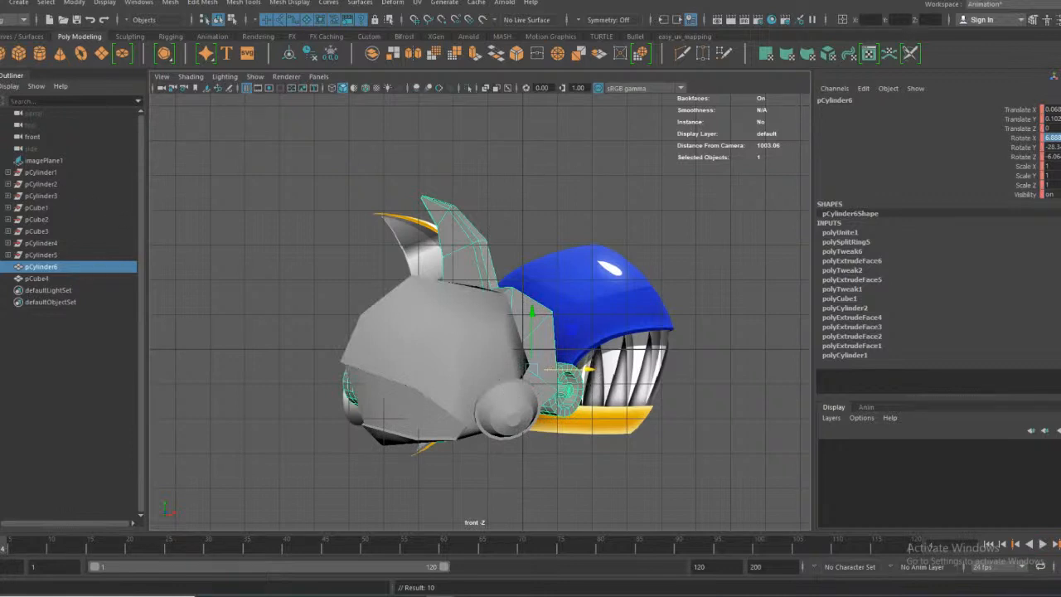
key(e)
drag(551, 378, 519, 389)
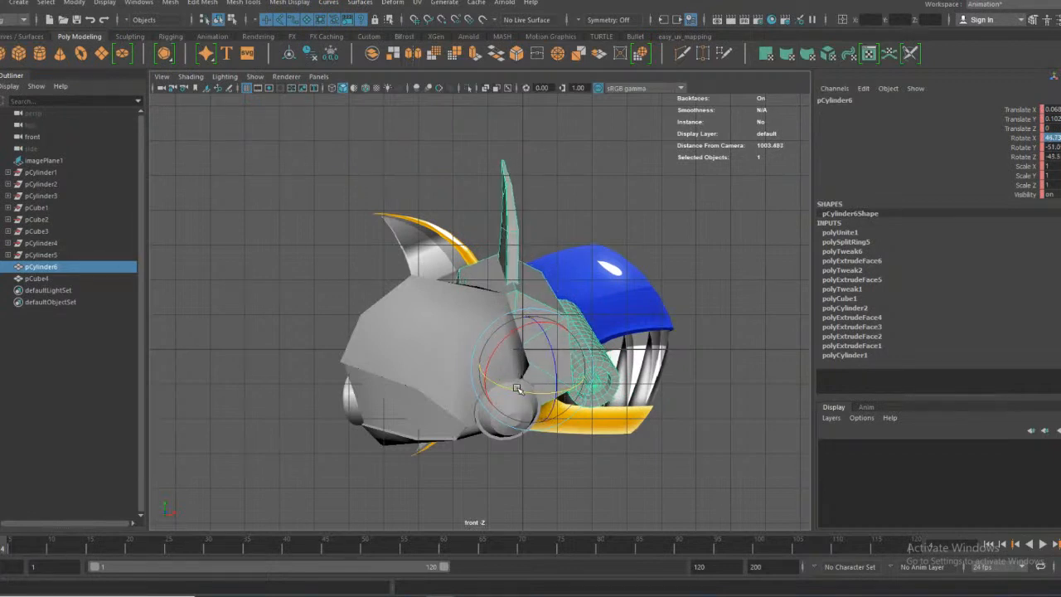
key(w)
drag(593, 373, 577, 370)
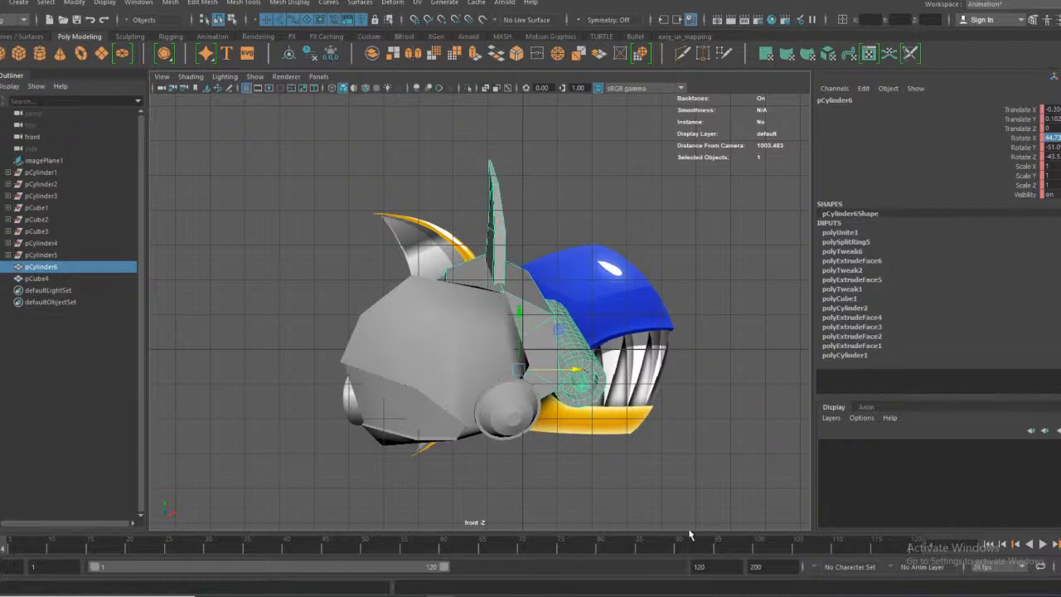
key(alt+v)
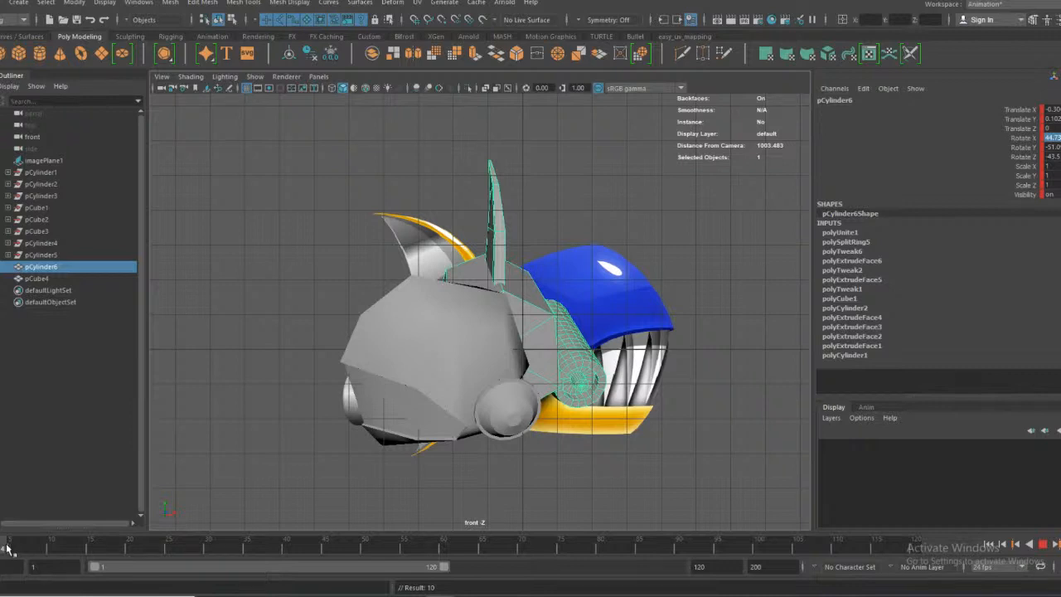
key(Escape)
At frame 5, rotate the body mesh to about 153°, -54° and -160°, move it to about -0.49 in X and keyframe the pose
key(e)
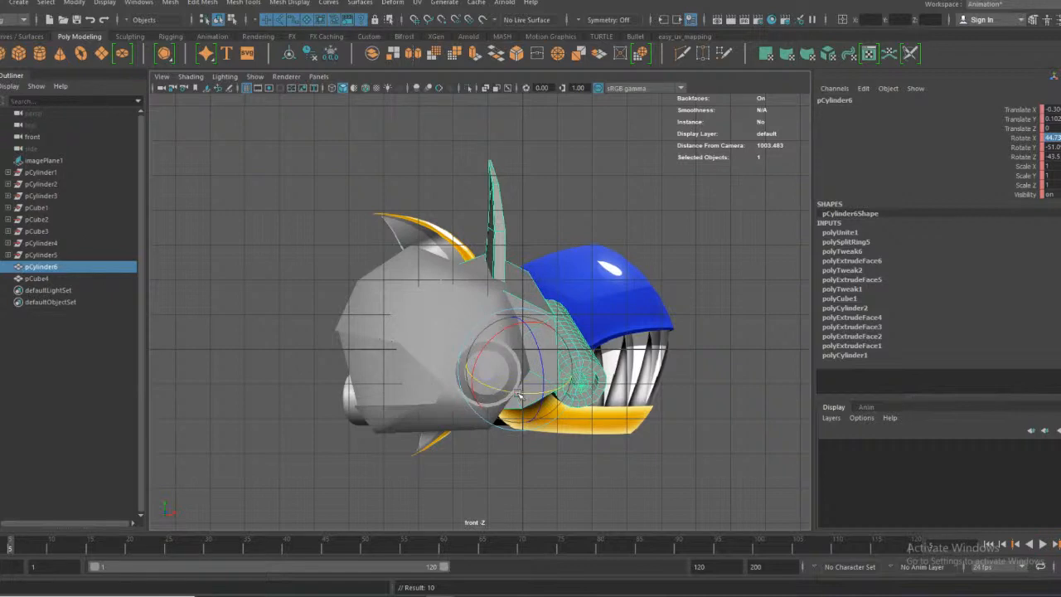
mouse_move(523, 391)
mouse_down()
mouse_move(476, 399)
mouse_move(548, 370)
mouse_move(511, 381)
mouse_up()
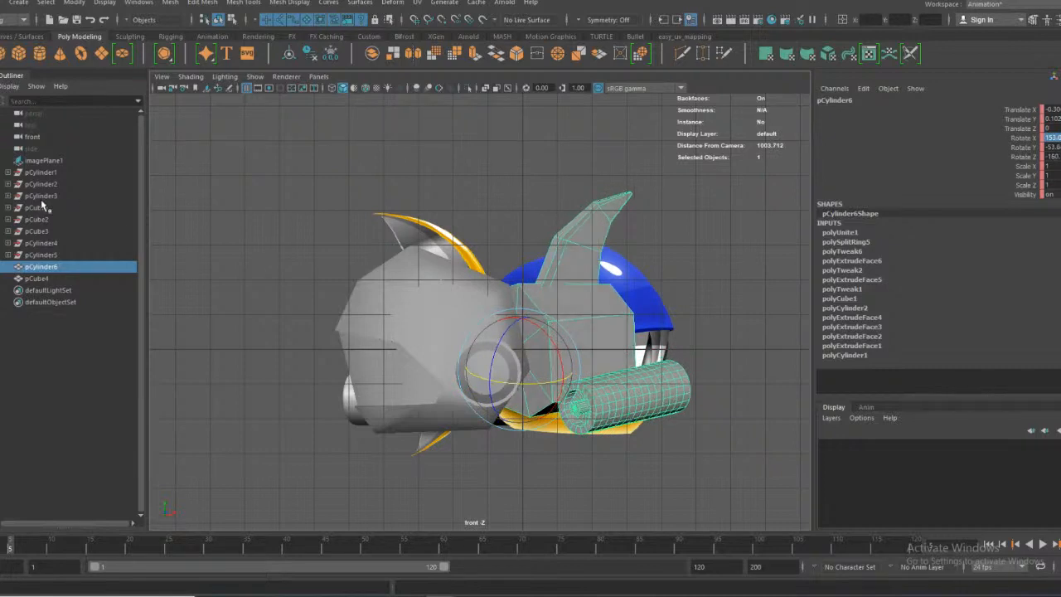
key(w)
drag(584, 375, 572, 370)
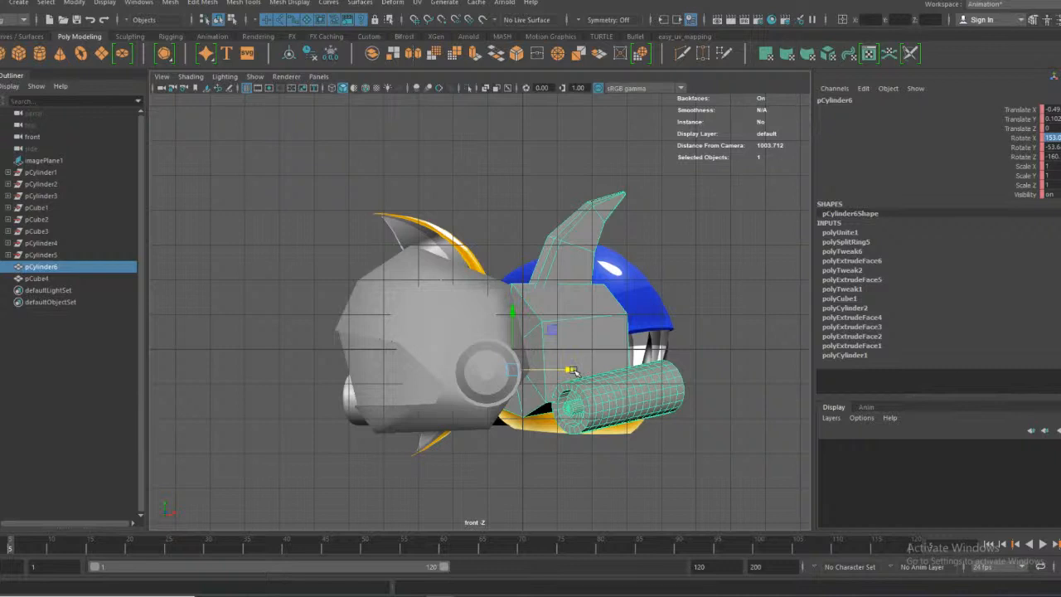
At frame 6, rotate the body mesh to about 179° in X and -179° in Z so it points backwards, and keyframe it
click(17, 547)
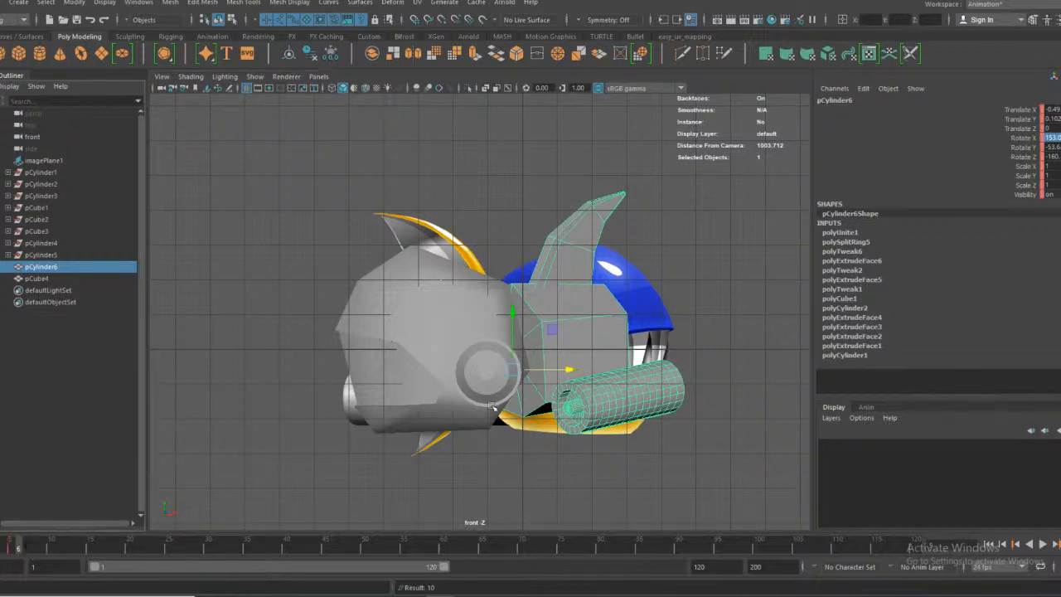
key(e)
drag(522, 383, 529, 358)
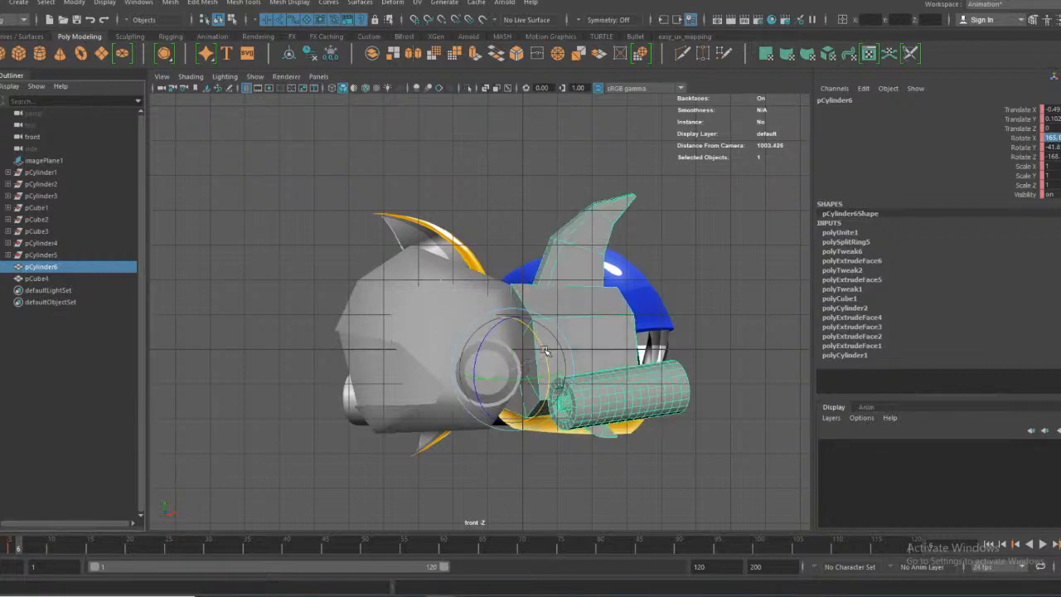
drag(491, 329, 490, 370)
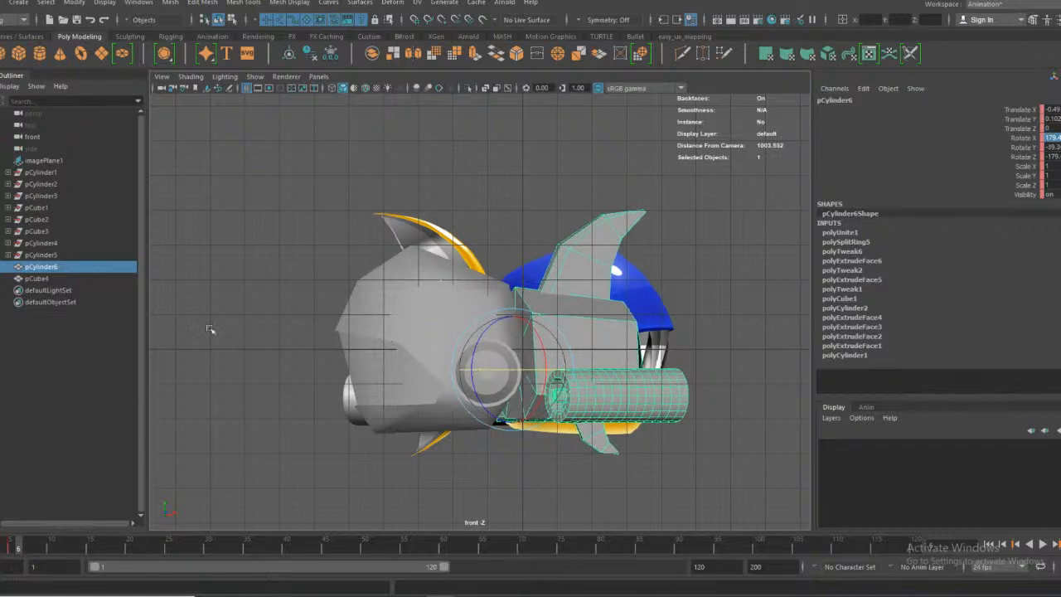
key(s)
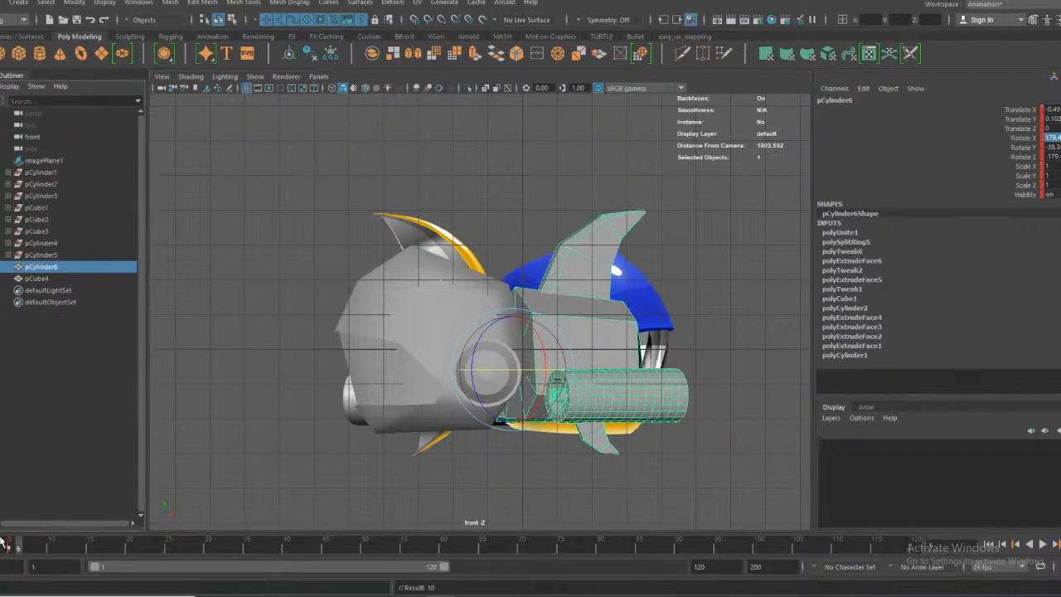
Check the starting pose, then move the body mesh closer to the head at frame 6, to about -1 in X, and keyframe it
key(comma)
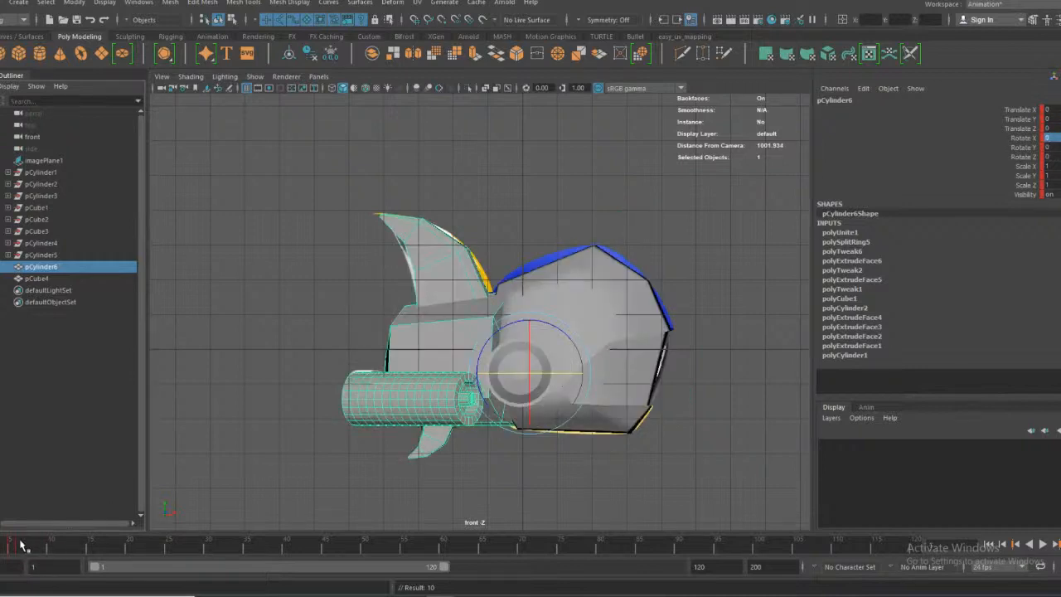
click(20, 546)
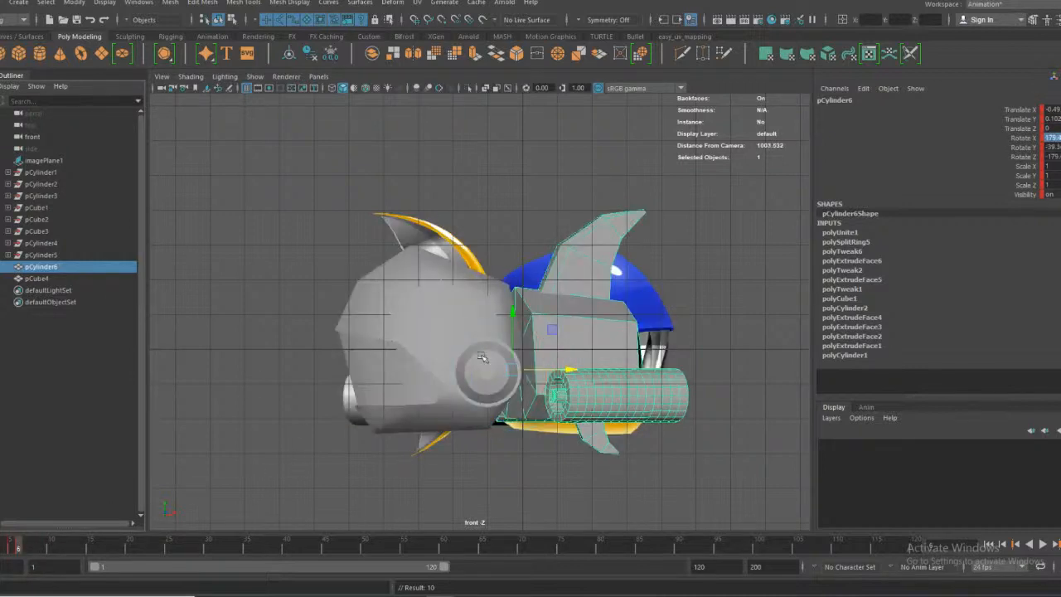
drag(568, 369, 550, 369)
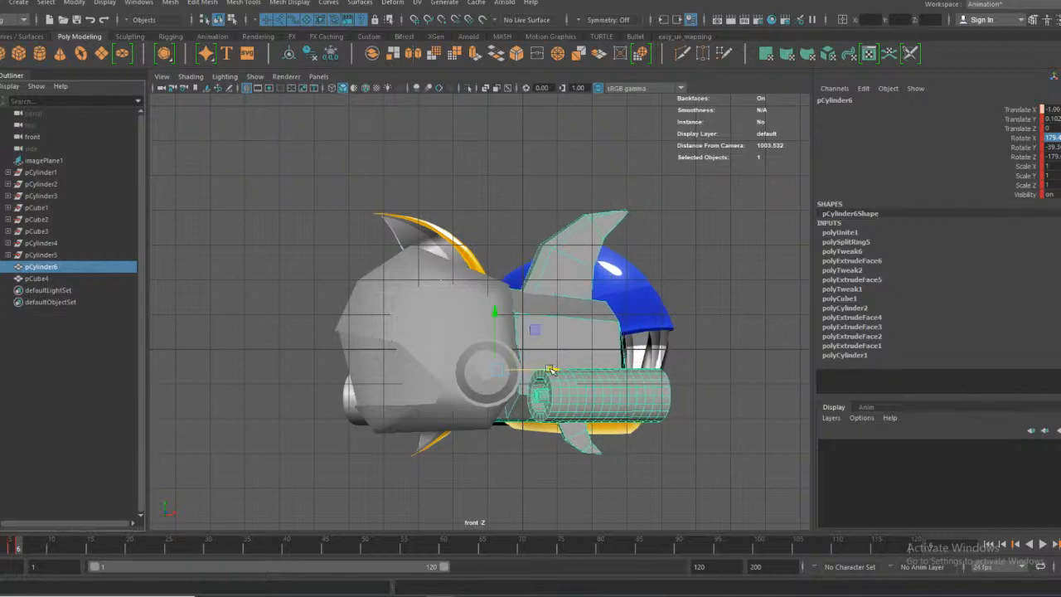
key(s)
Compare the first and last poses, then move the body mesh to about -0.88 in X at frame 5 and keyframe it
click(1, 546)
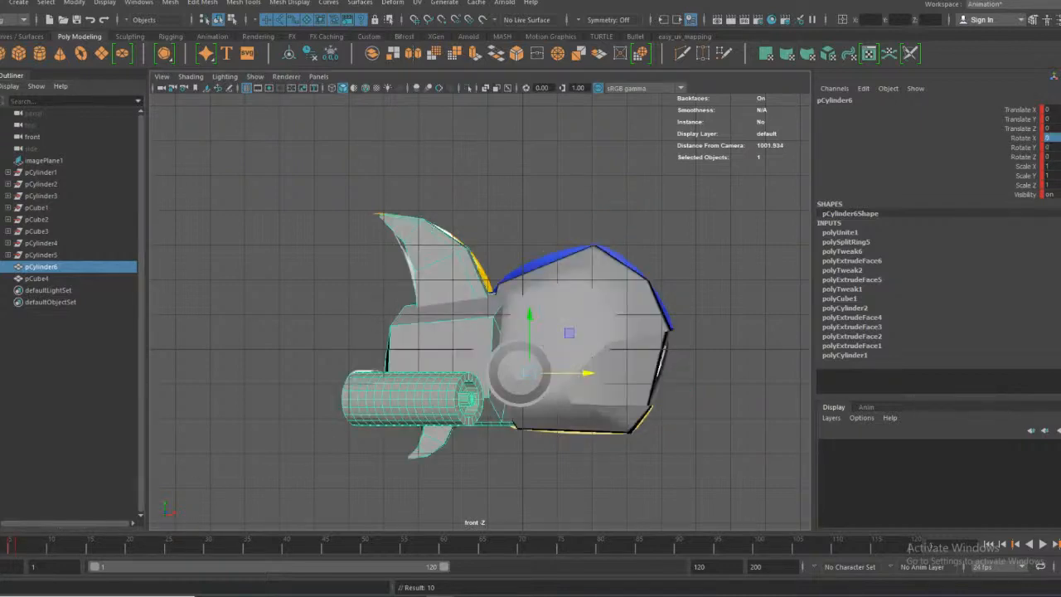
click(15, 549)
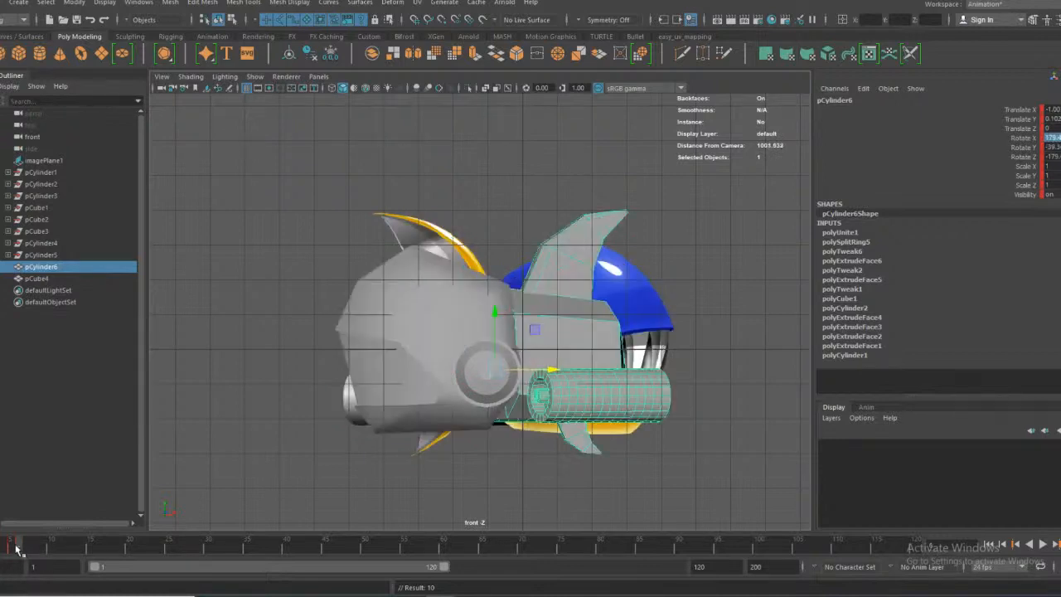
click(1, 547)
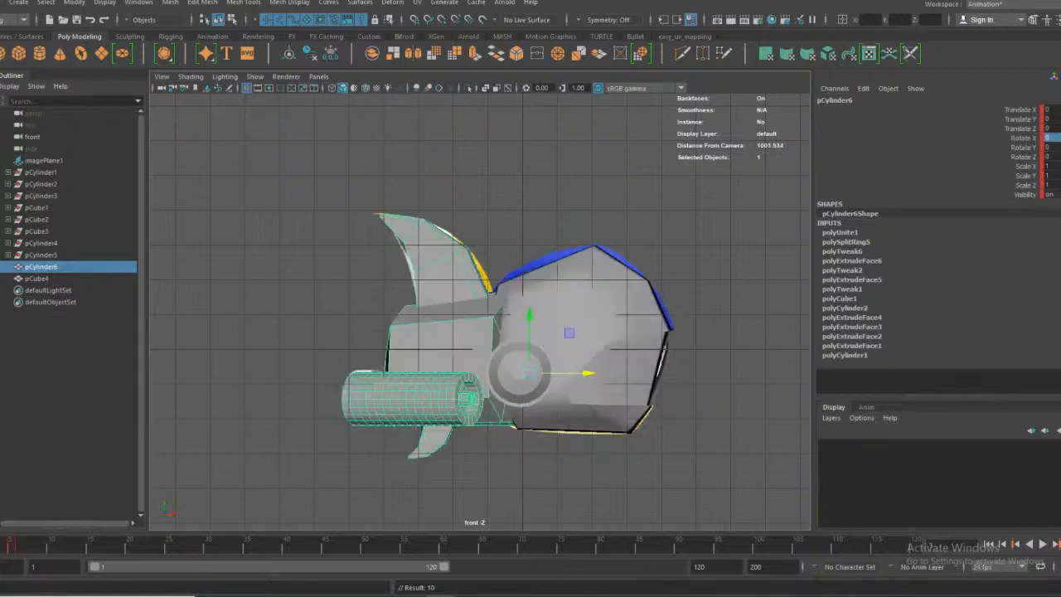
click(16, 547)
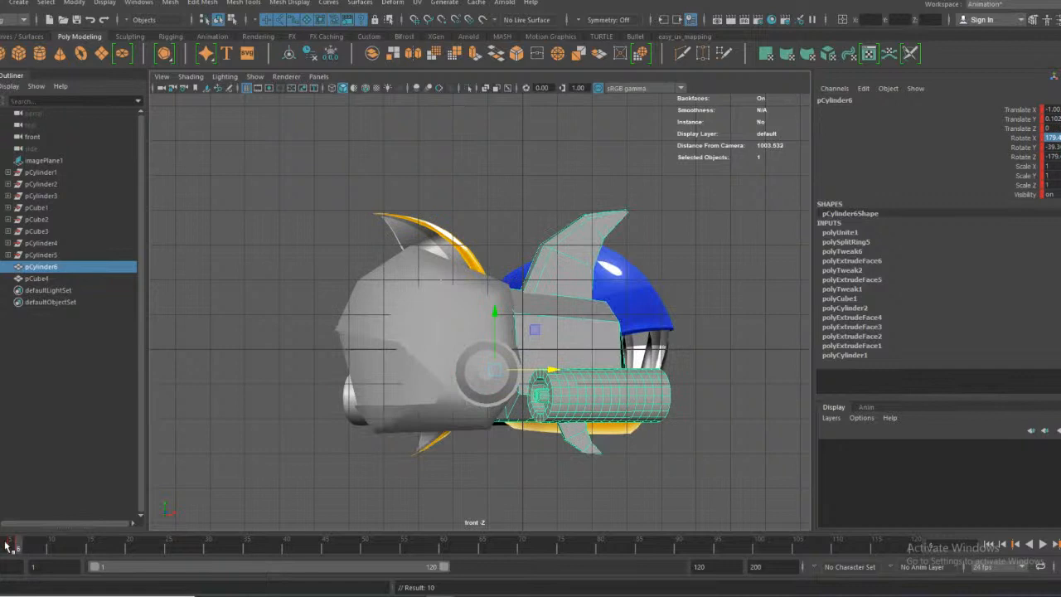
click(10, 547)
drag(570, 368, 553, 369)
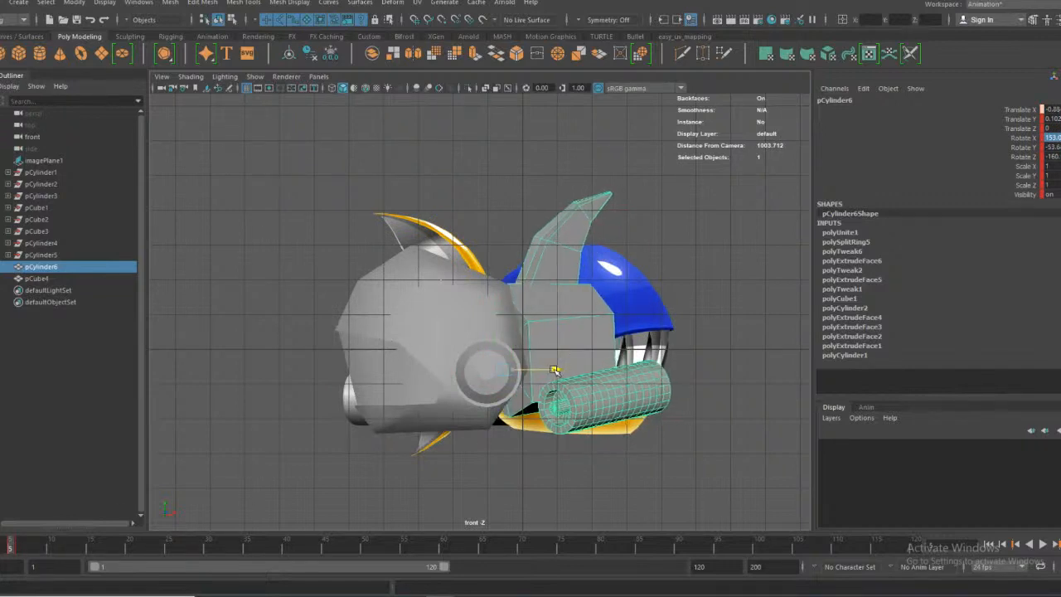
key(s)
Scrub through the turn and hide the reference image plane imagePlane1
click(5, 545)
mouse_move(1, 545)
mouse_down()
mouse_move(29, 546)
mouse_move(9, 546)
mouse_up()
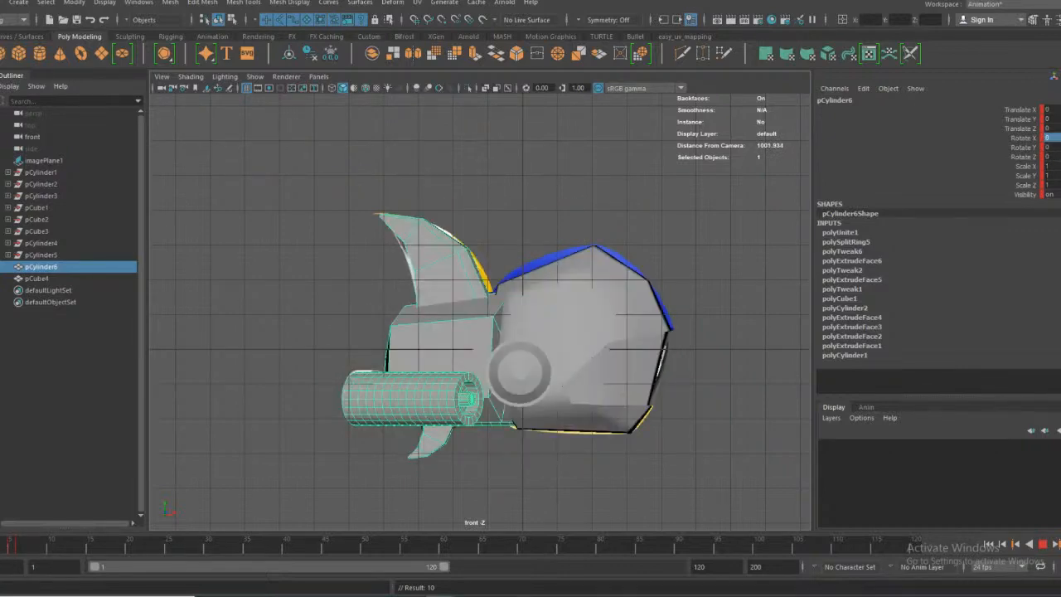
click(524, 238)
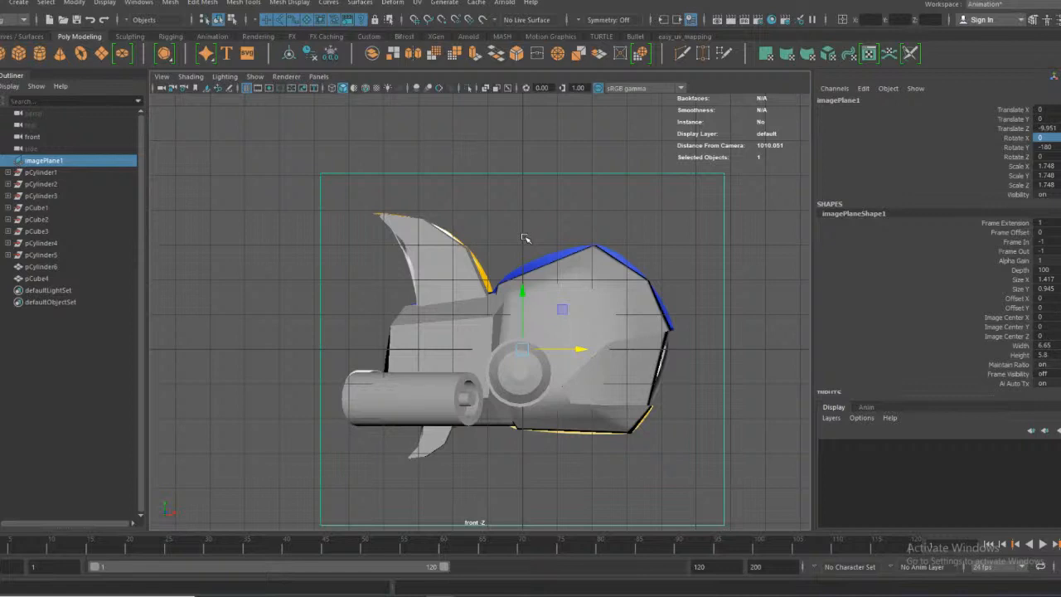
key(h)
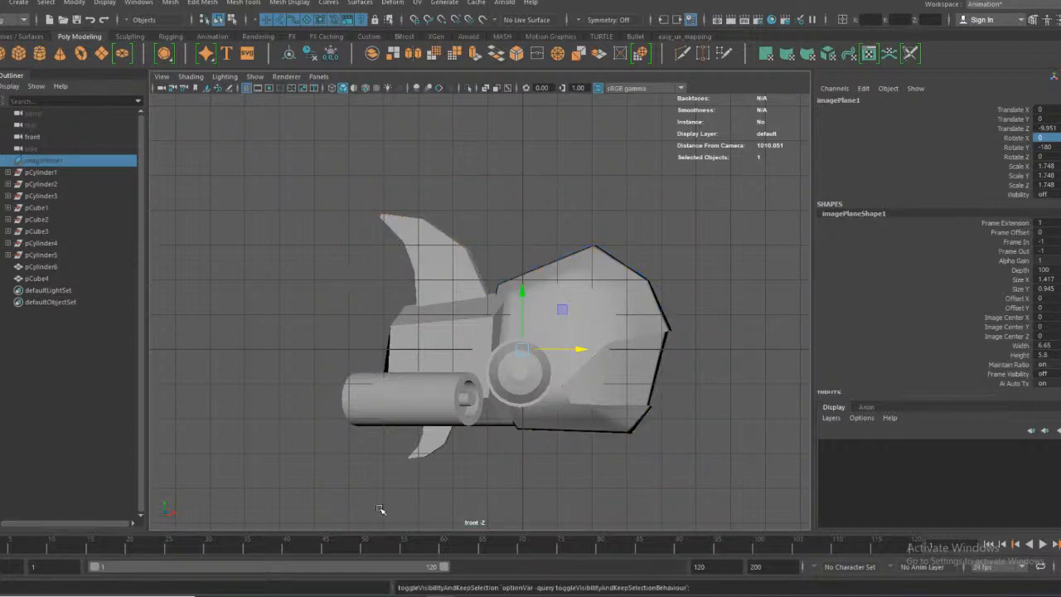
Limit the playback range to frames 1 to 5 and play the turn in the four-view layout
drag(445, 568, 101, 575)
click(1042, 544)
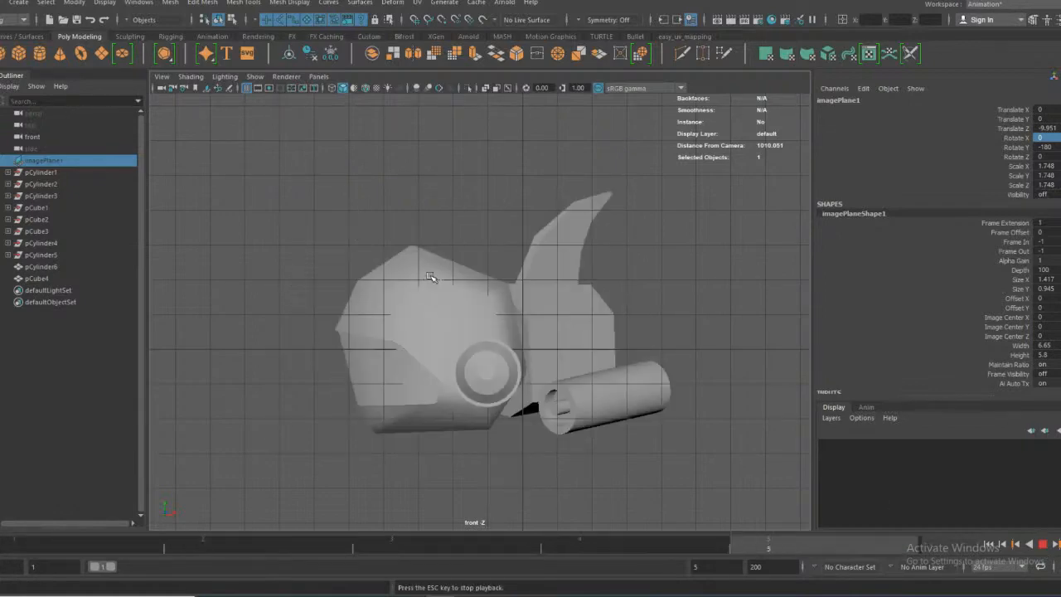
key(space)
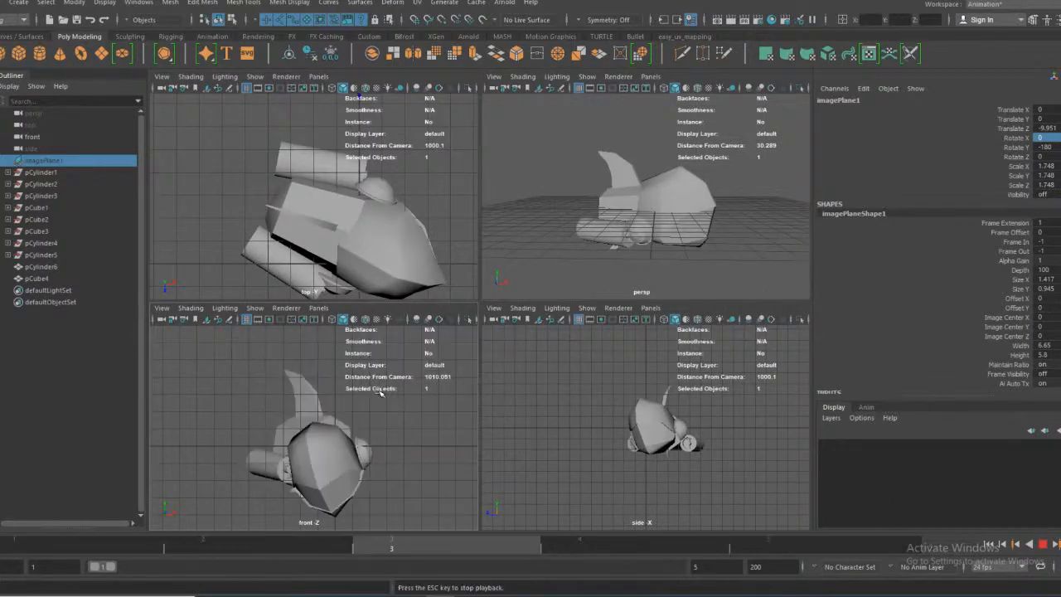
Maximise the front view, extend the playback range to frame 12 and play the turn
key(space)
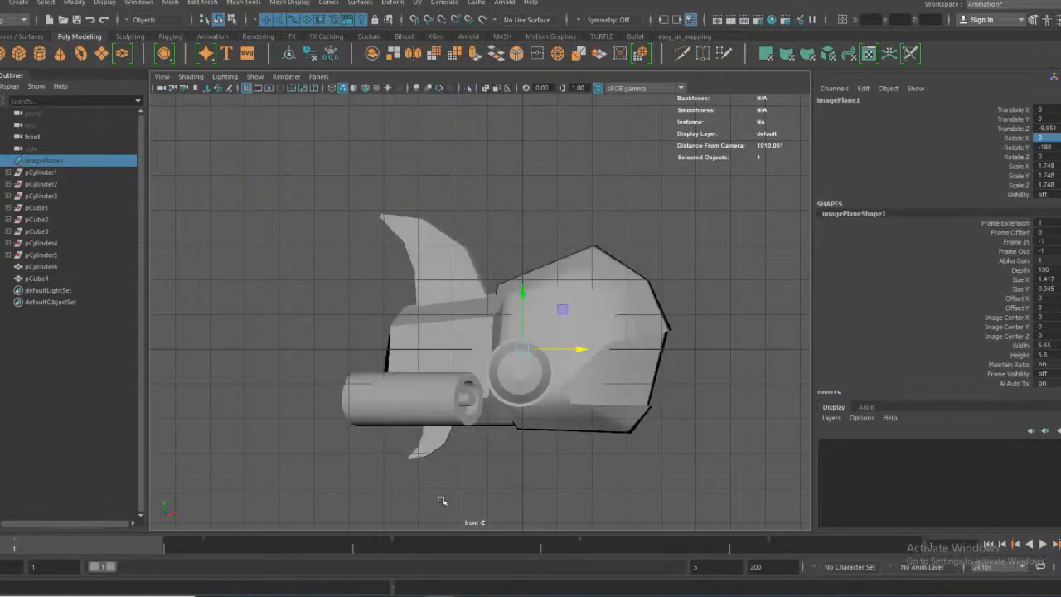
click(352, 546)
mouse_move(352, 546)
mouse_down()
mouse_move(679, 549)
mouse_move(59, 545)
mouse_up()
drag(115, 570, 136, 568)
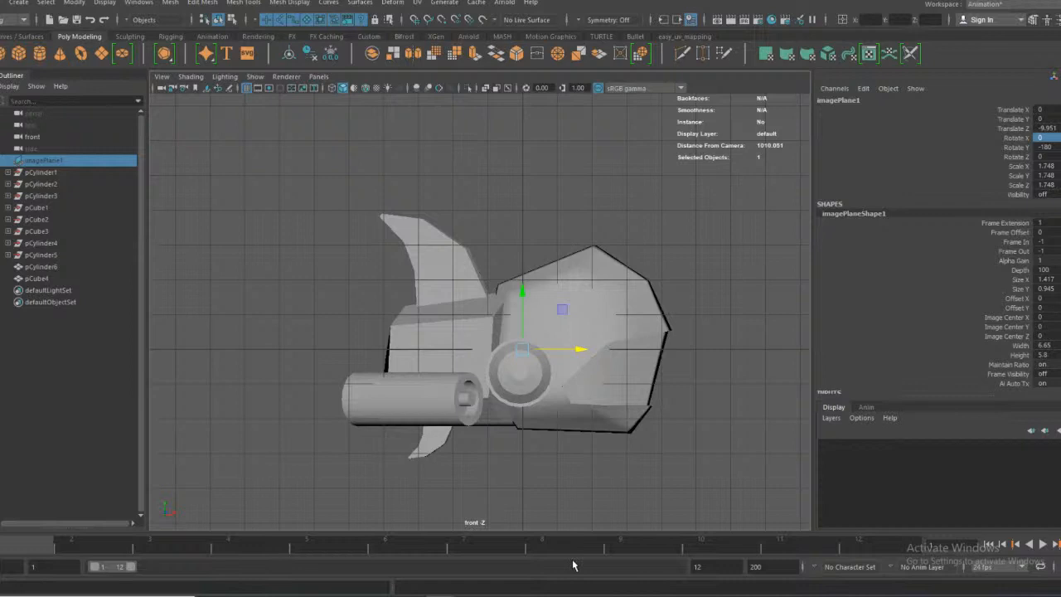
click(1041, 544)
click(1042, 545)
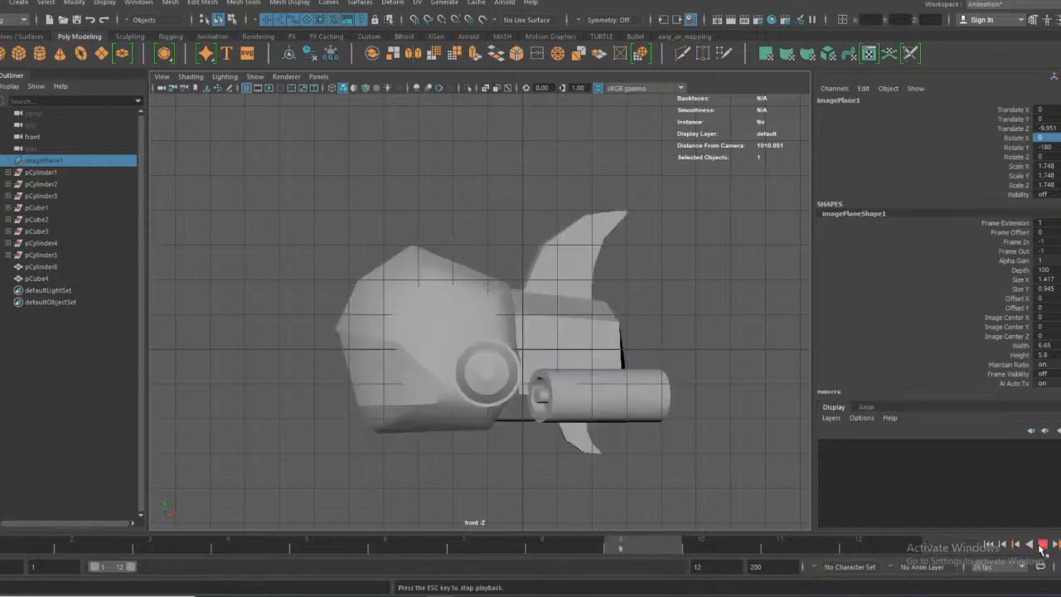
click(1042, 545)
Limit the playback range to frames 1 to 6 and select the head and body meshes at frame 1
mouse_move(47, 549)
mouse_down()
mouse_move(20, 549)
mouse_move(249, 531)
mouse_move(54, 545)
mouse_up()
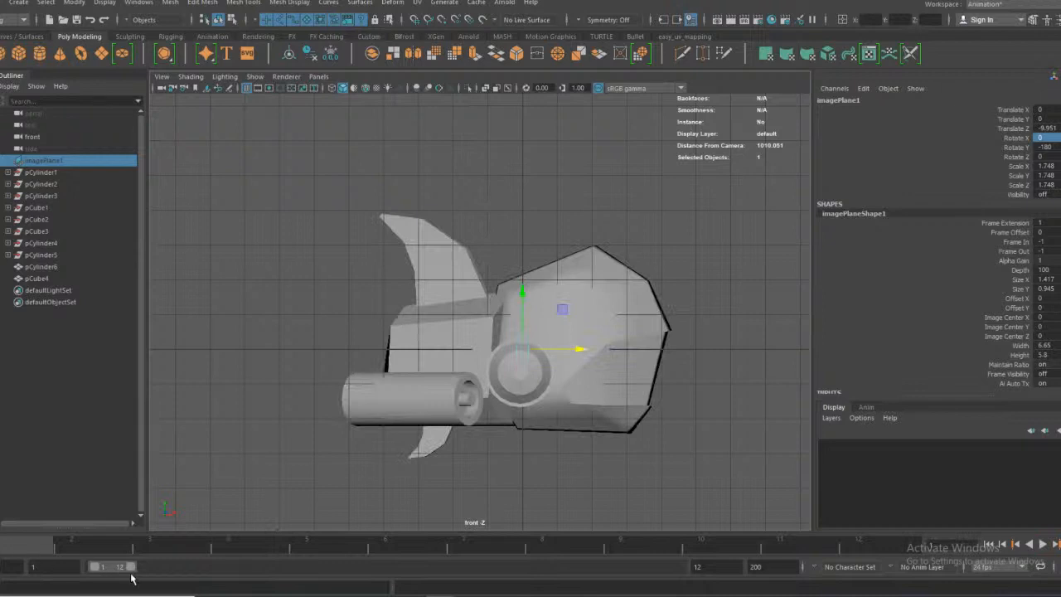
drag(118, 571, 284, 546)
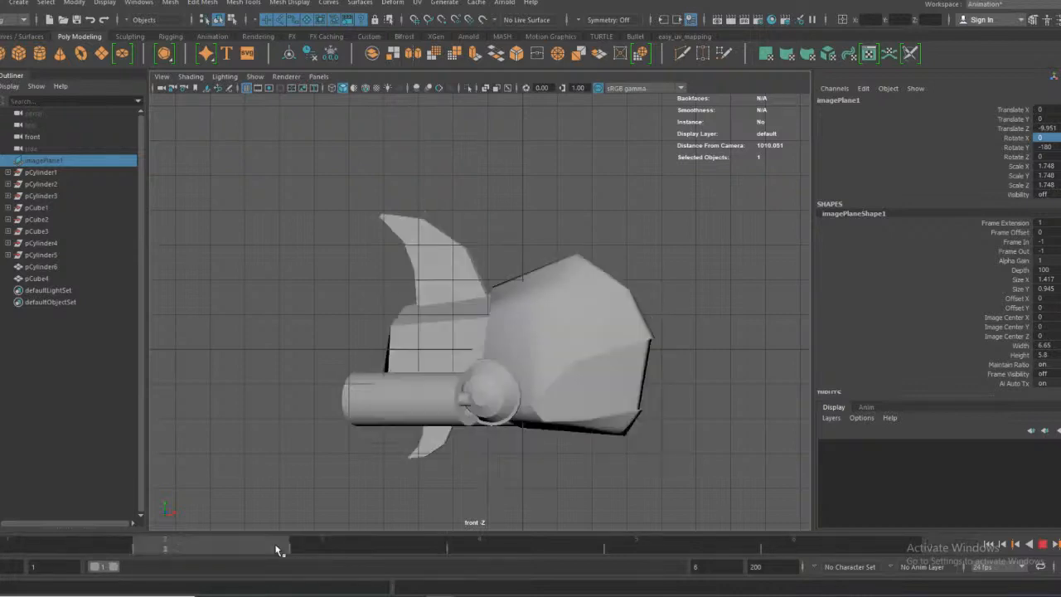
drag(660, 396, 340, 219)
drag(75, 549, 99, 534)
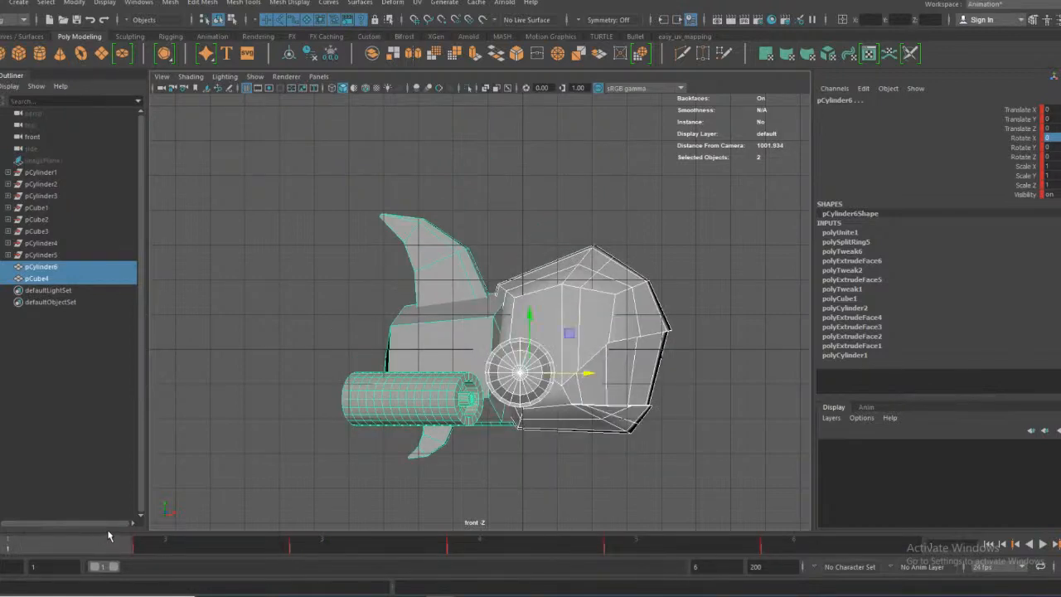
Playblast the turn from the front view to chopchopref.avi in the ChopCopVector folder and close the video preview
right_click(397, 546)
mouse_move(480, 434)
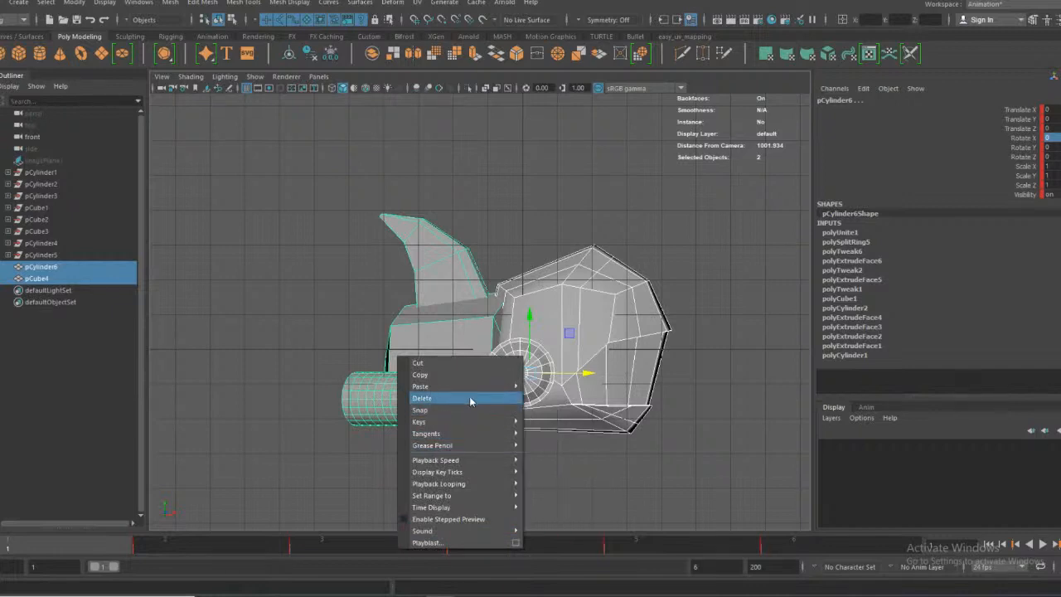
click(518, 543)
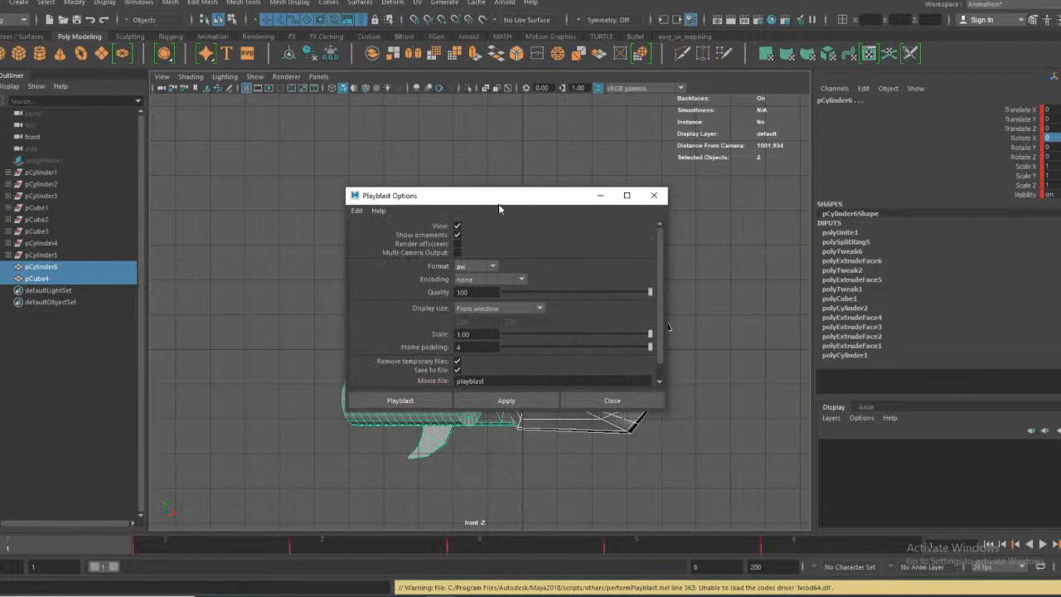
drag(509, 189, 0, 194)
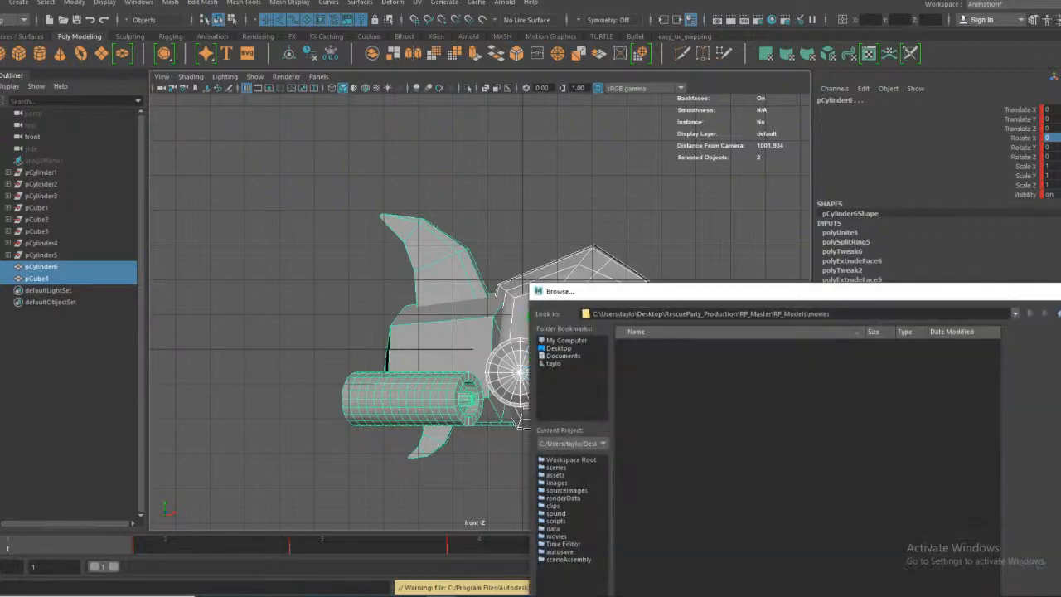
drag(772, 292, 0, 199)
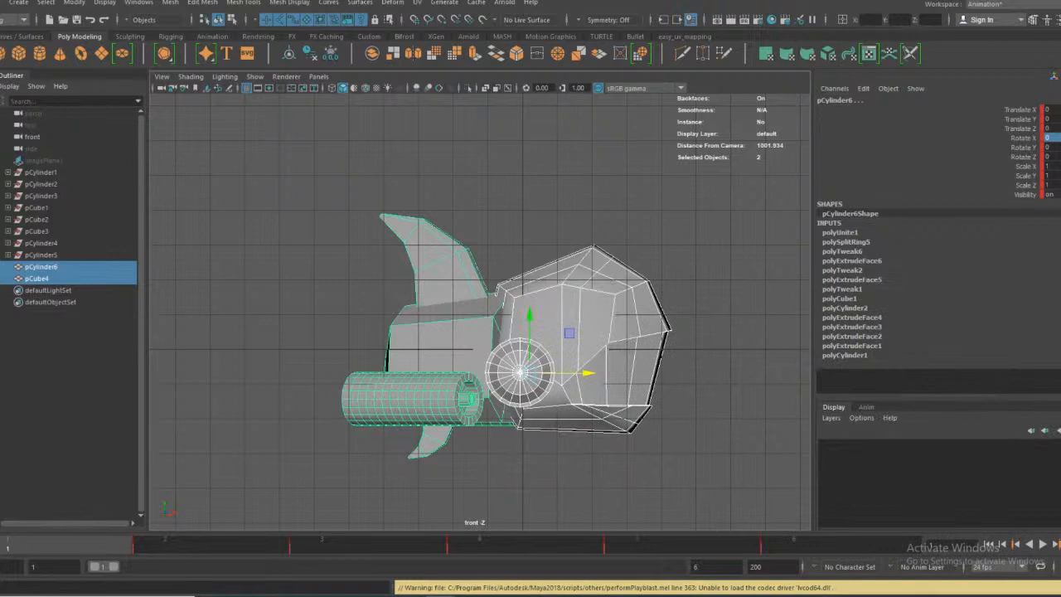
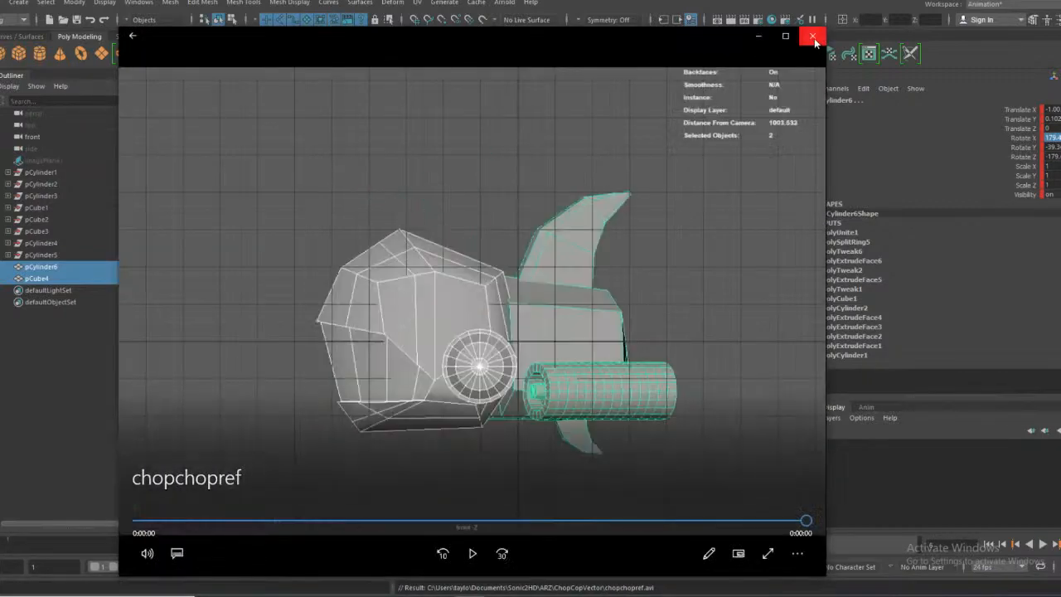
click(812, 38)
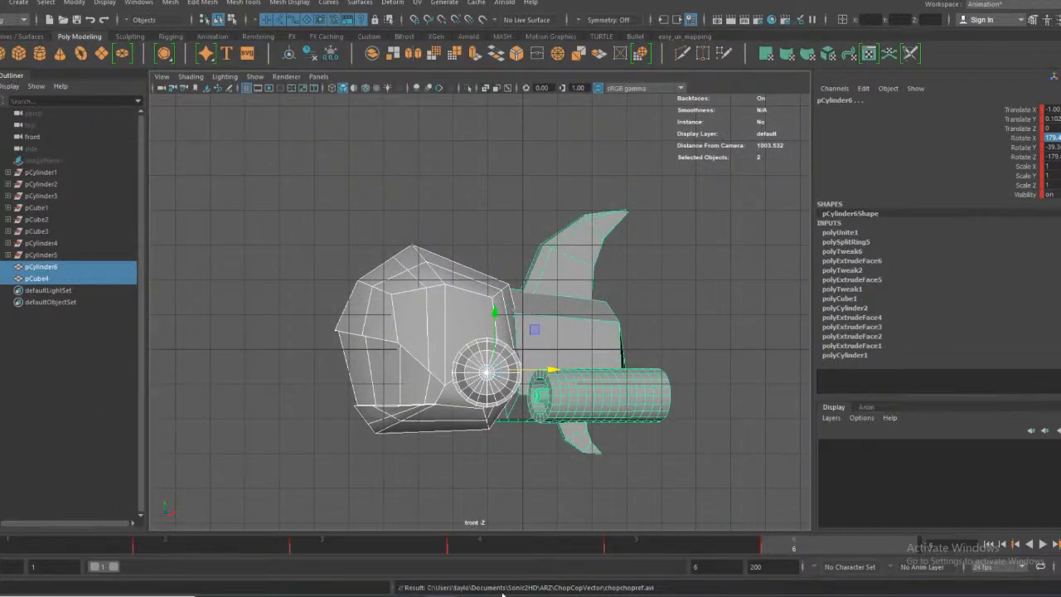
Switch to the fish turn drawing file in Adobe Animate
click(437, 596)
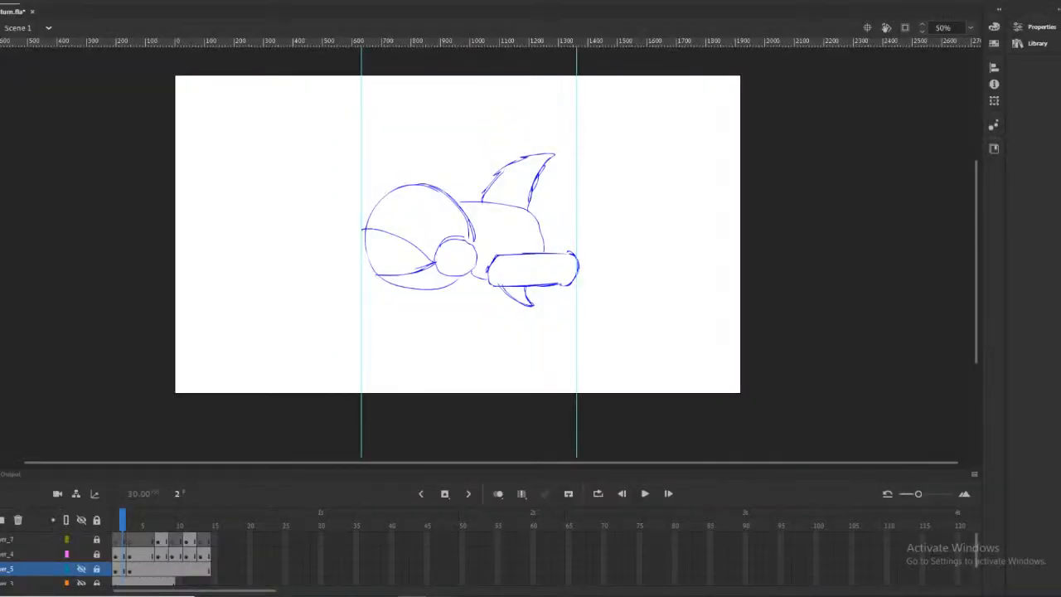
mouse_move(484, 541)
click(511, 526)
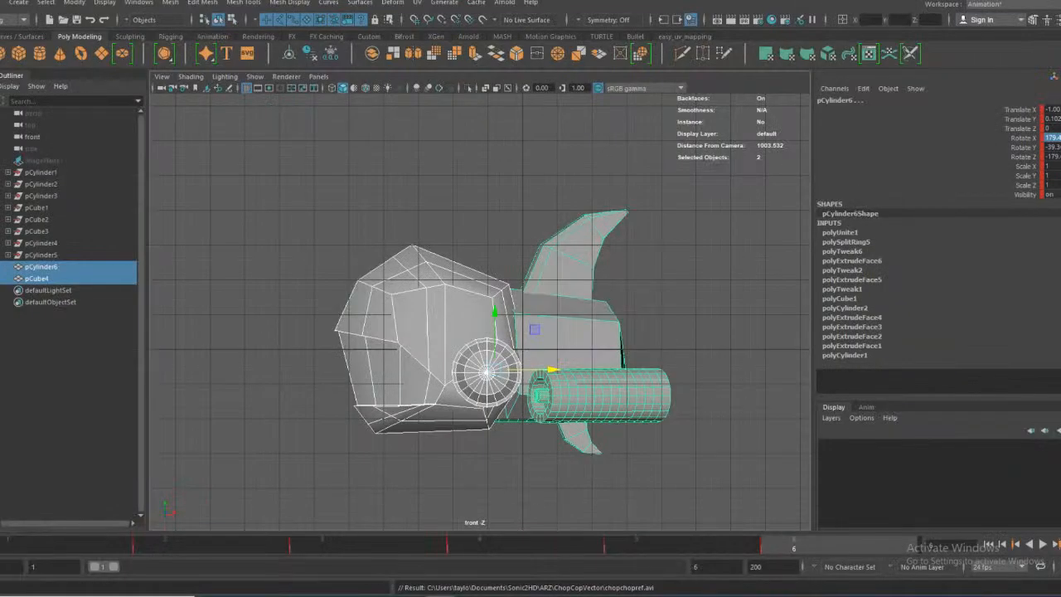
click(1060, 0)
click(540, 303)
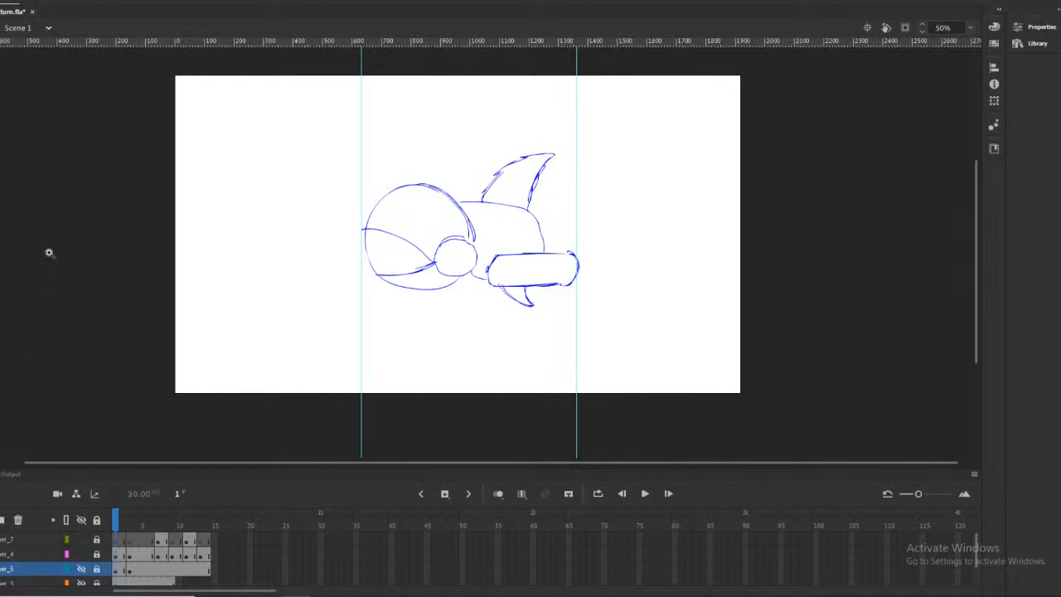
Add a layer and import the playblast's reference images onto the stage as a frame sequence starting at frame 1
click(2, 519)
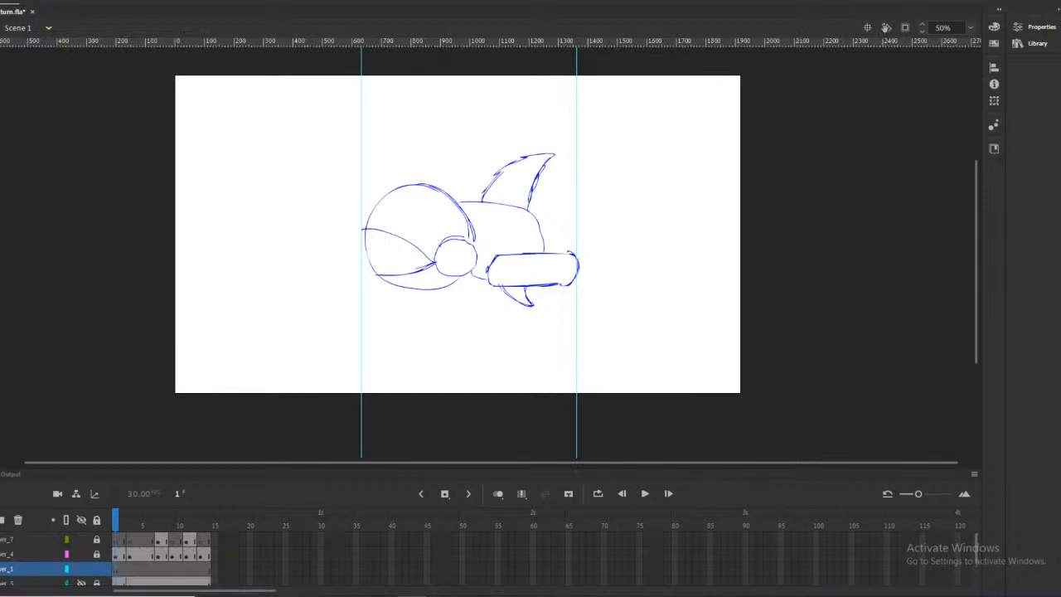
click(43, 1)
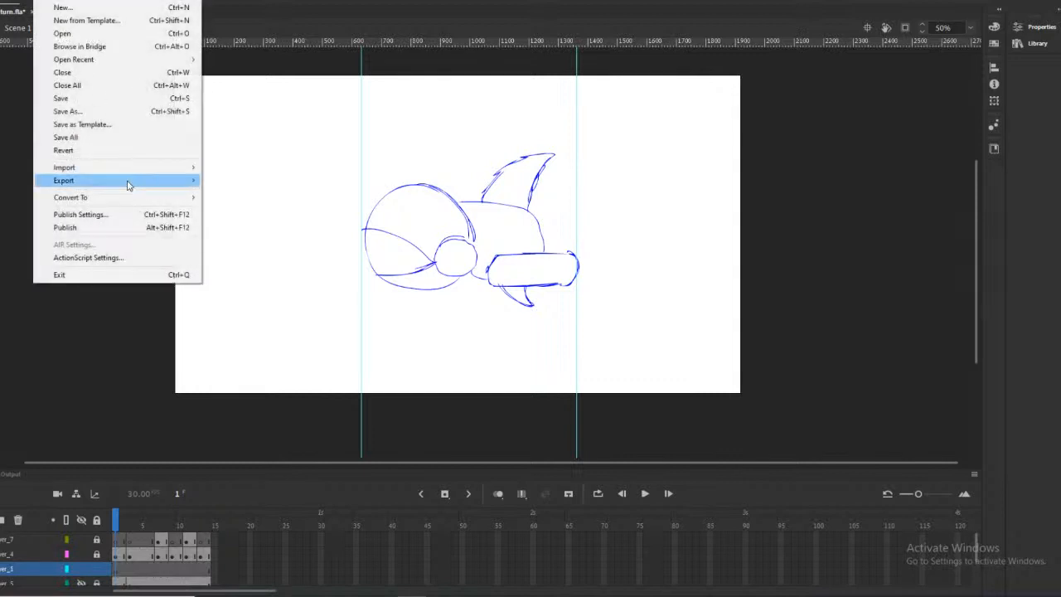
mouse_move(128, 169)
click(232, 168)
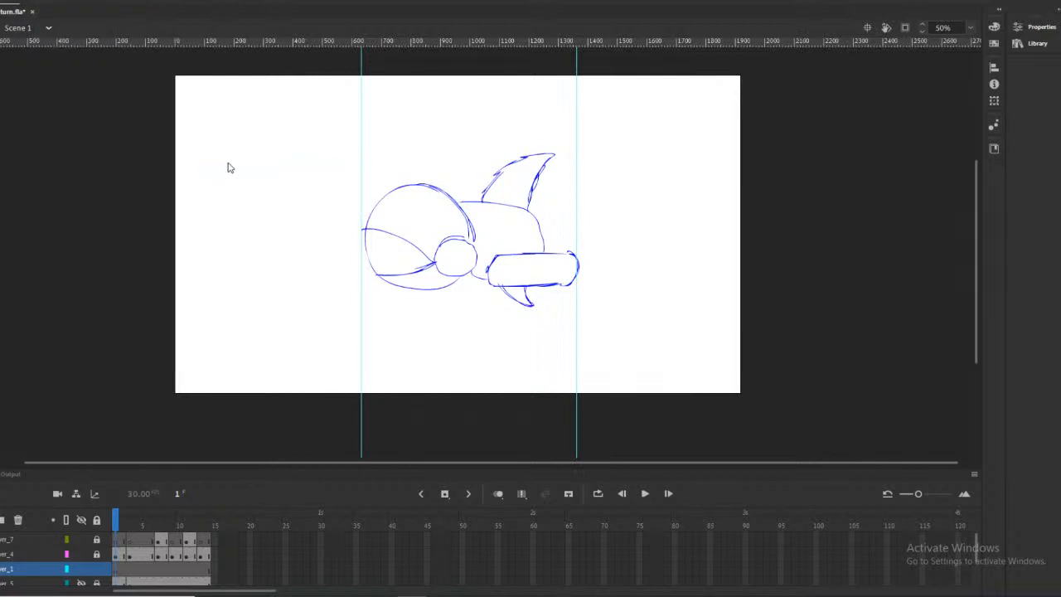
drag(315, 1, 0, 56)
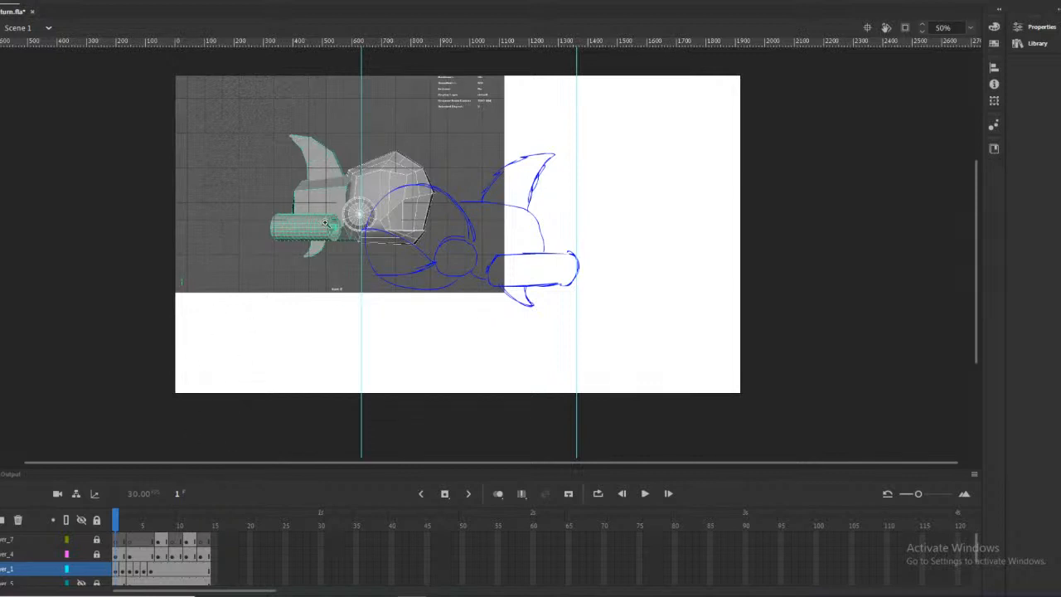
Turn on Edit Multiple Frames for frames 1 to 8 and select those frames on the reference image layer
click(118, 571)
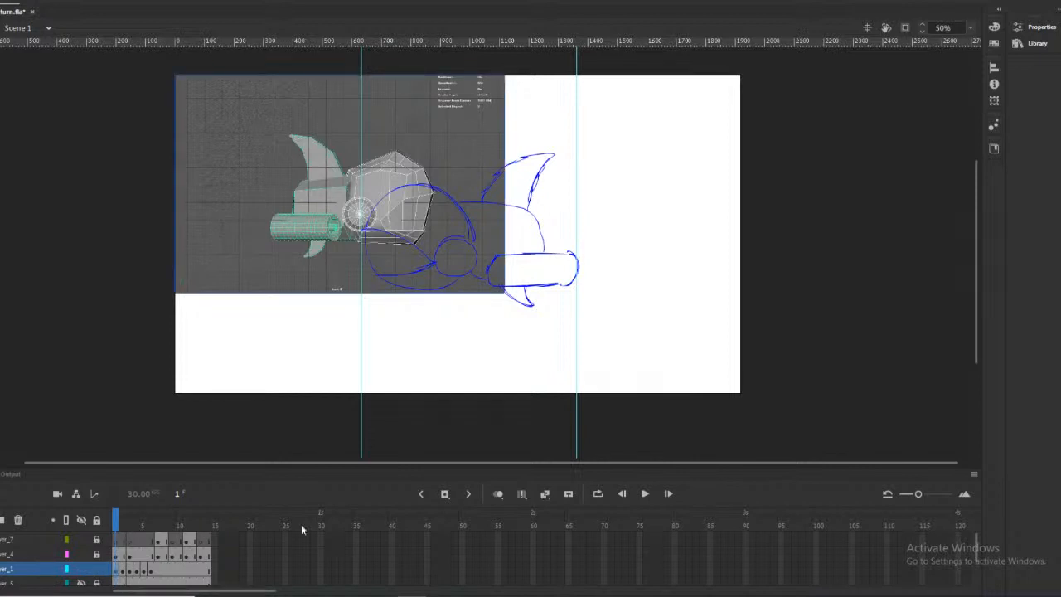
click(522, 493)
drag(157, 516, 168, 517)
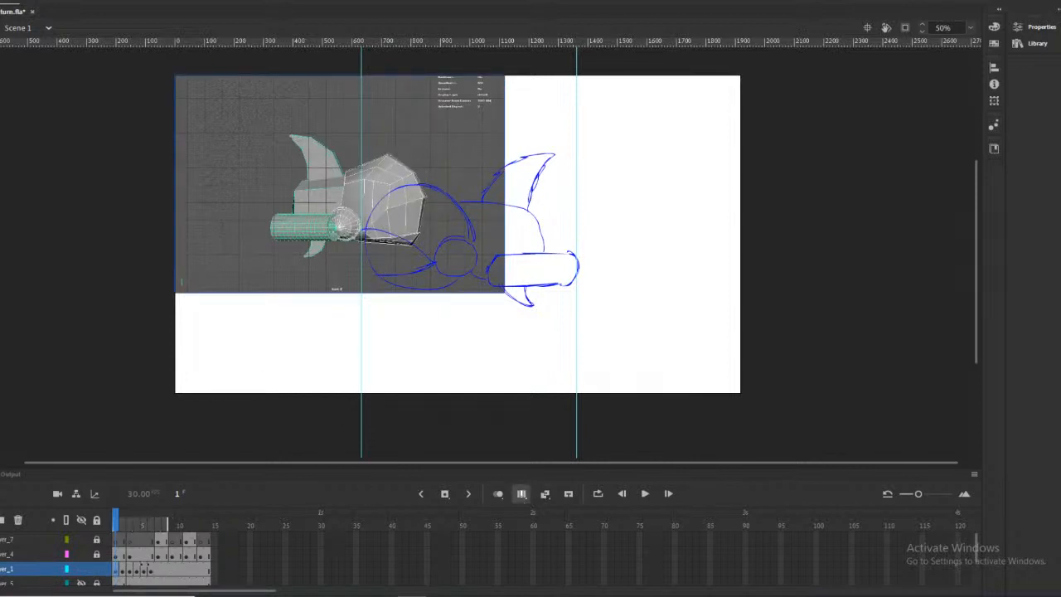
click(166, 570)
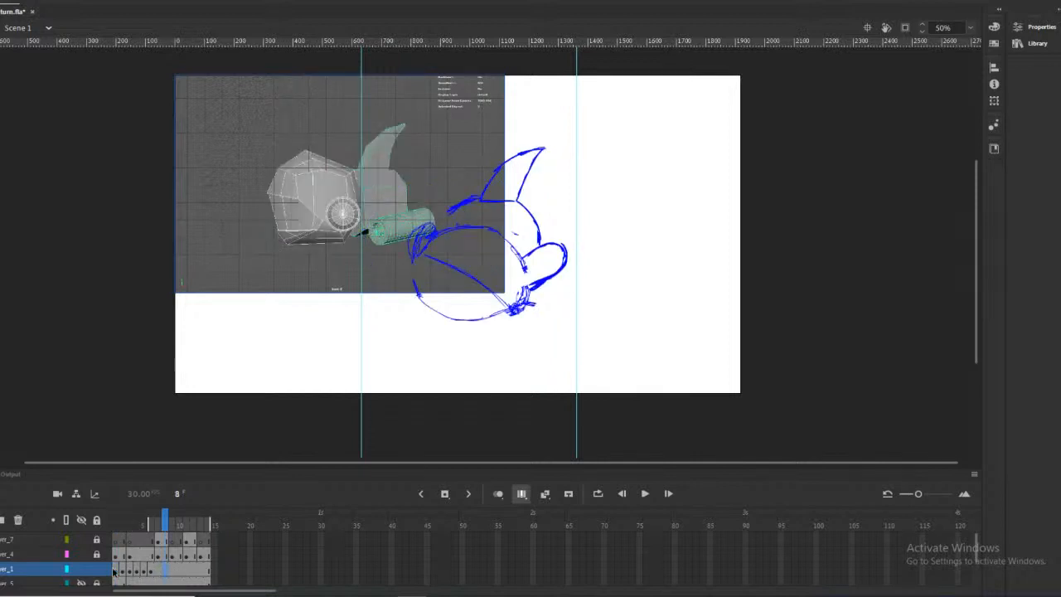
shift+click(116, 571)
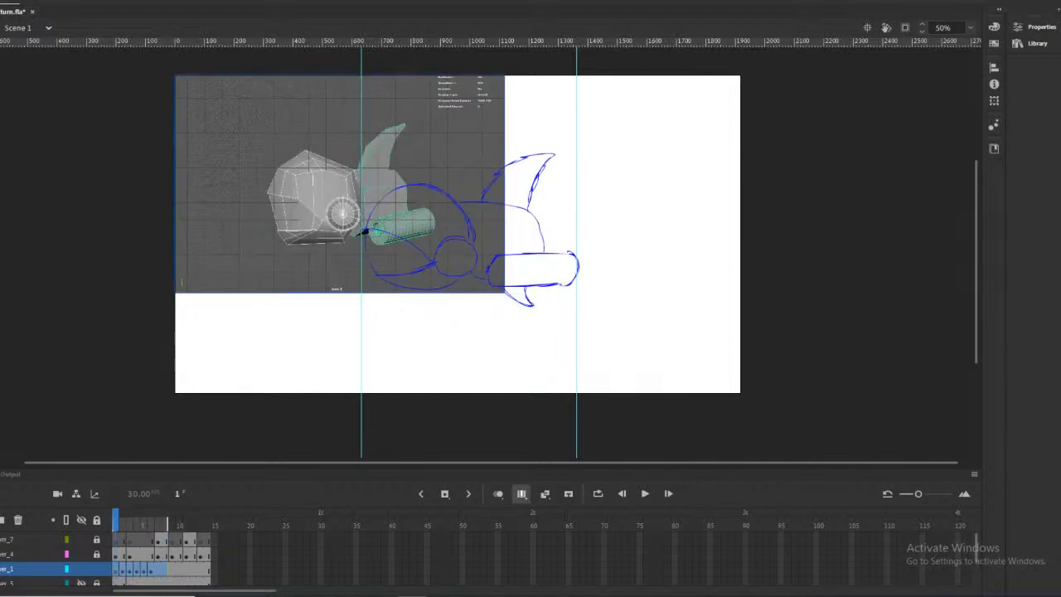
Enlarge all reference images with Free Transform and move them over the blue fish sketch so the head and body sizes match
key(q)
alt+drag(505, 292, 552, 343)
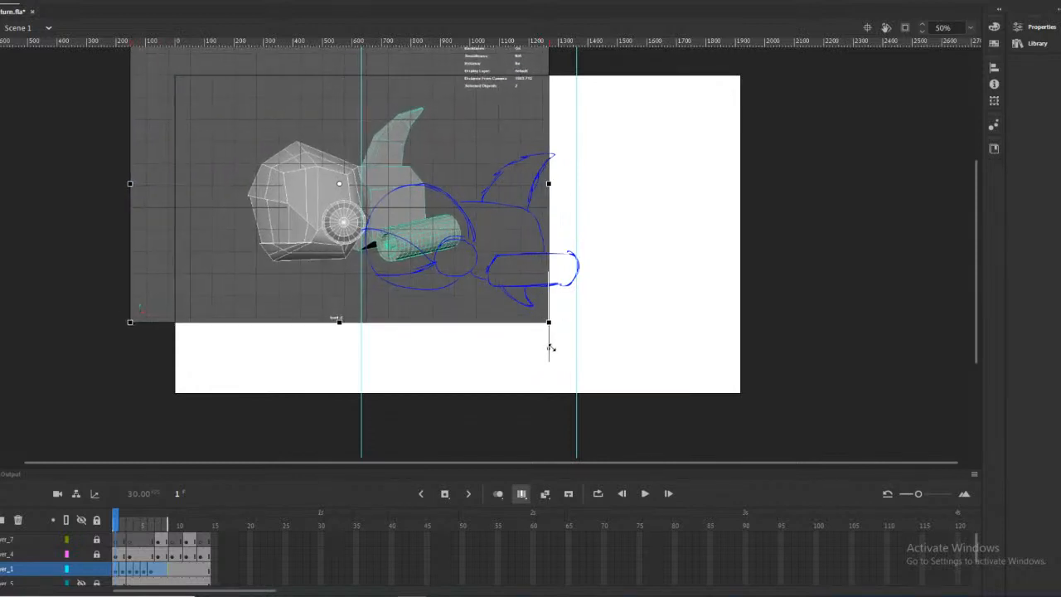
mouse_move(334, 229)
mouse_down()
mouse_move(399, 242)
mouse_move(418, 258)
mouse_up()
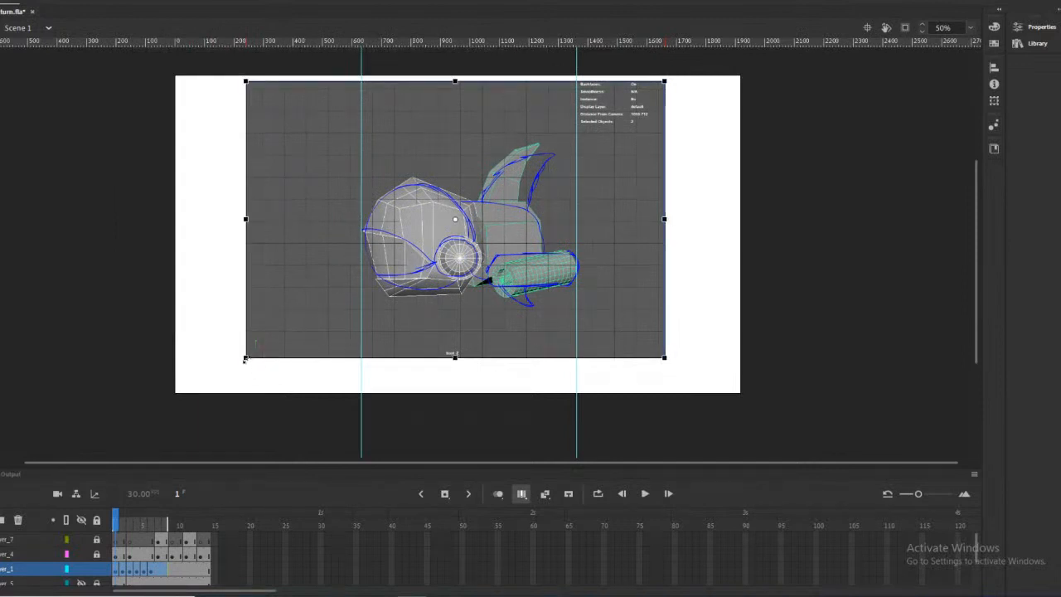
alt+drag(243, 359, 252, 350)
drag(435, 238, 438, 238)
Nudge the reference images down to line up the head, eye and body with the blue sketch
key(Down)
key(Down)
key(Down)
key(Down)
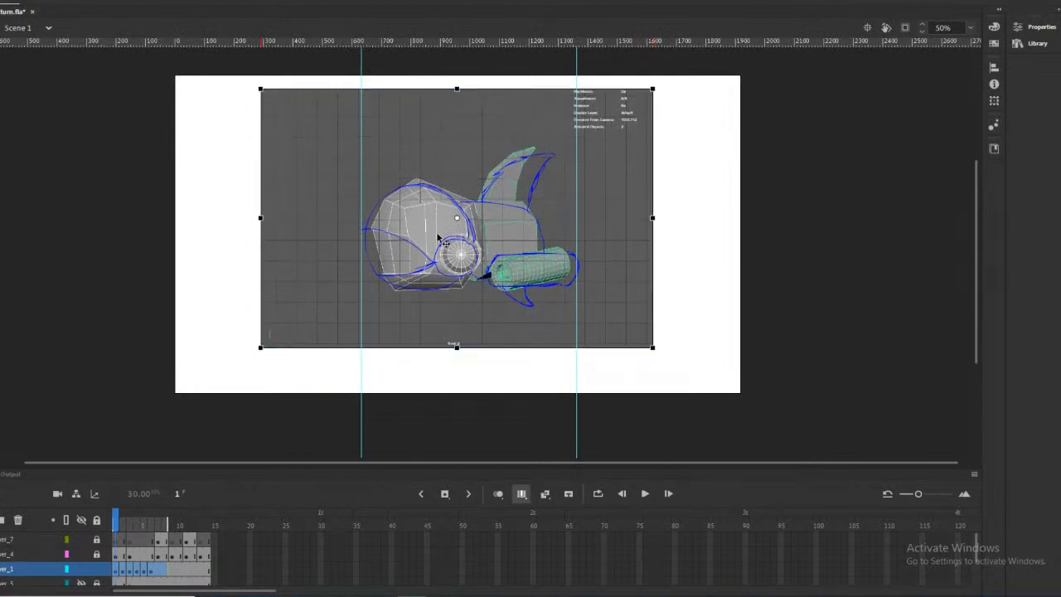
key(Down)
key(Down)
key(Down)
key(Down)
key(Down)
key(Down)
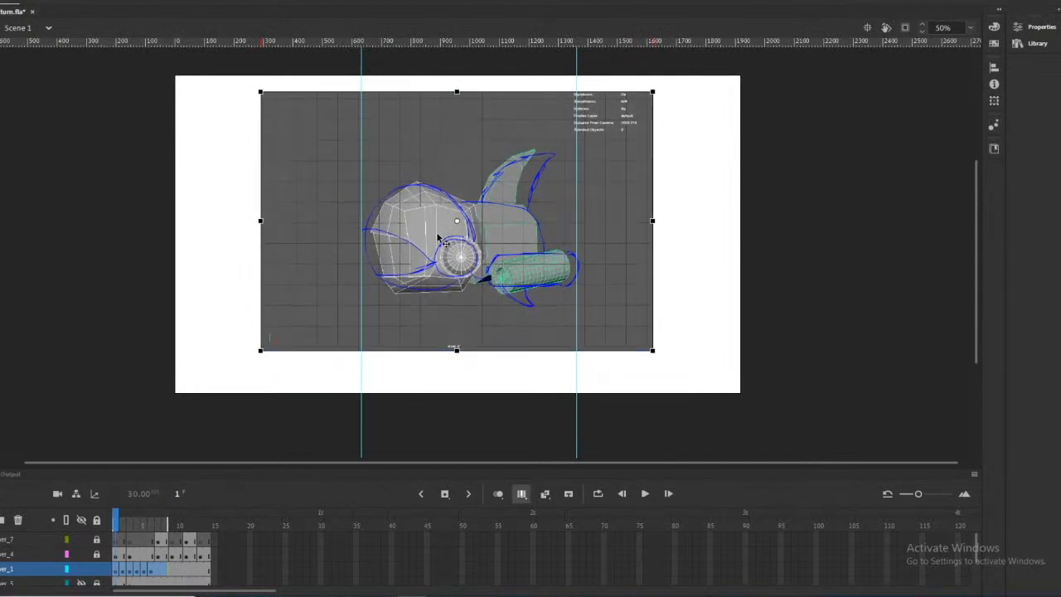
key(Down)
key(Down)
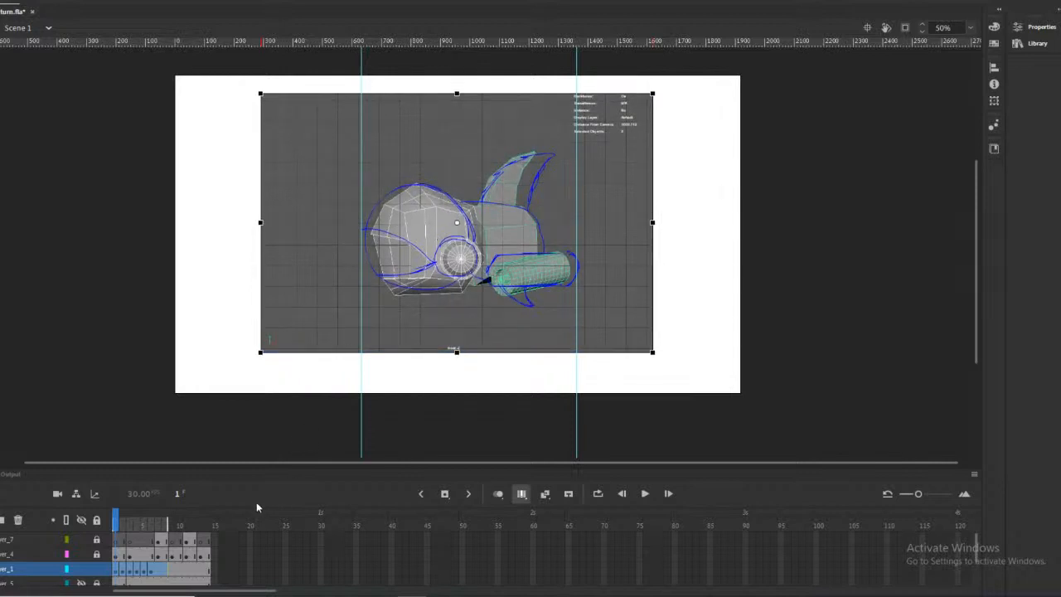
Flip all reference images horizontally and compare the first frame with the left-facing sketch
click(521, 493)
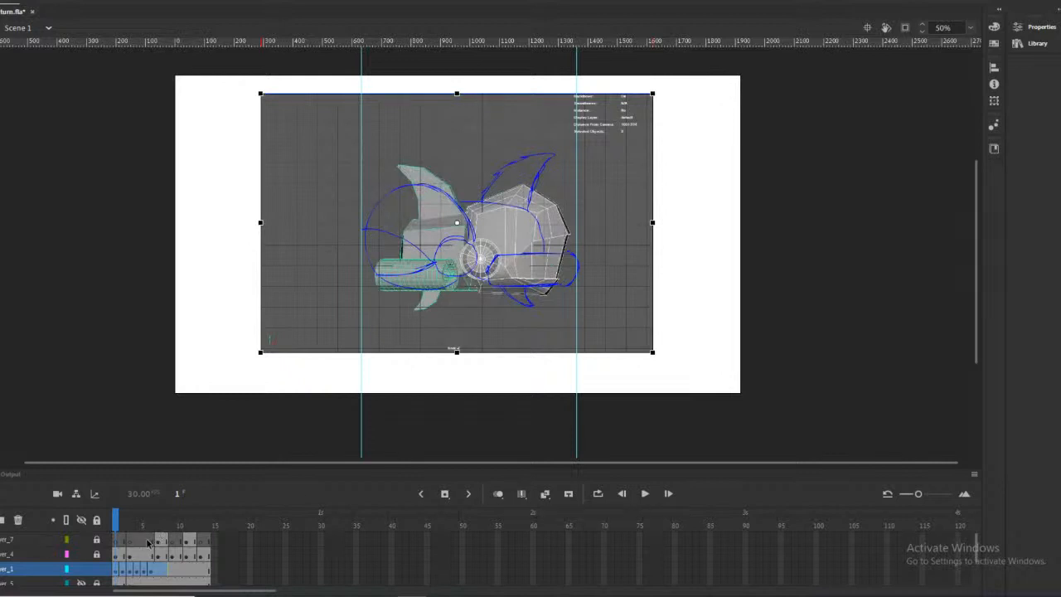
click(521, 493)
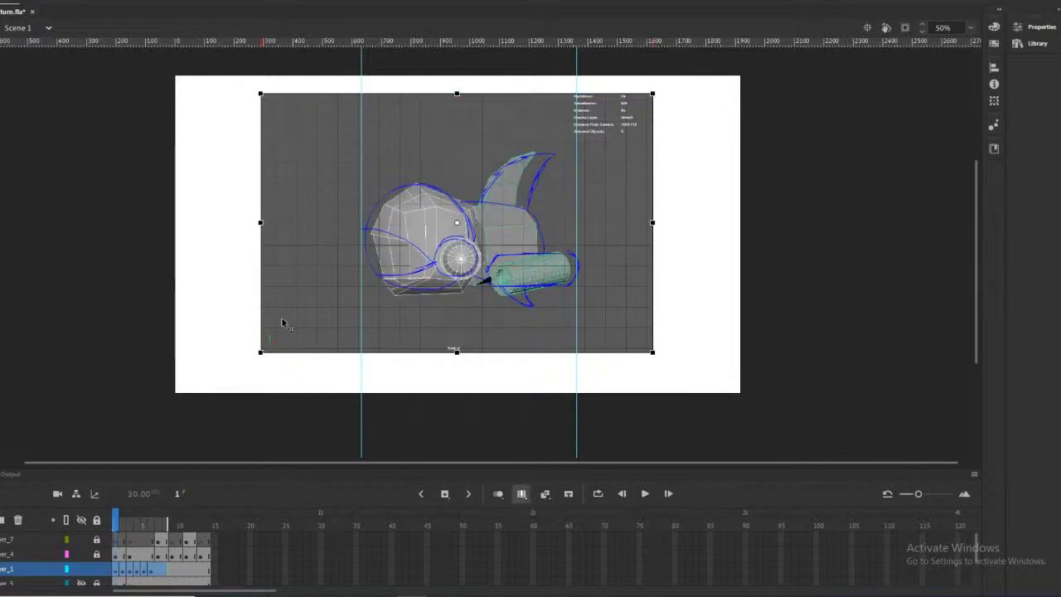
right_click(280, 218)
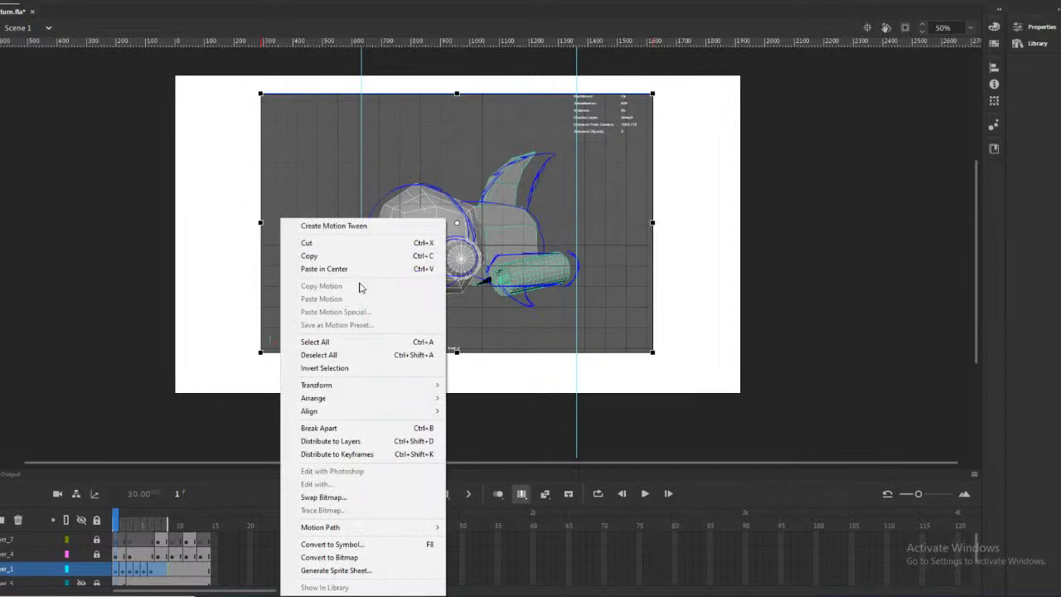
mouse_move(373, 386)
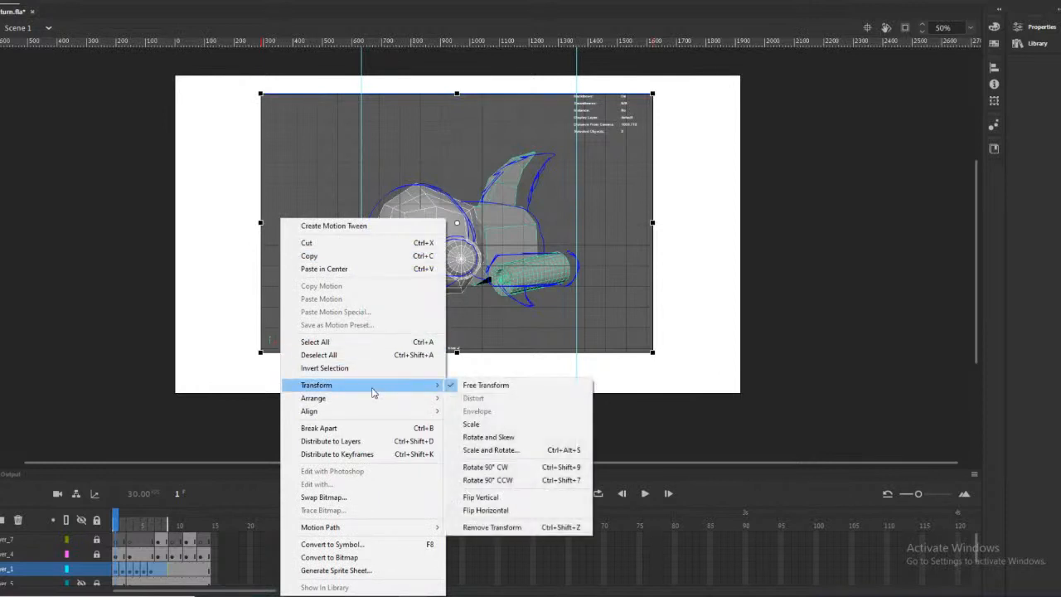
click(487, 510)
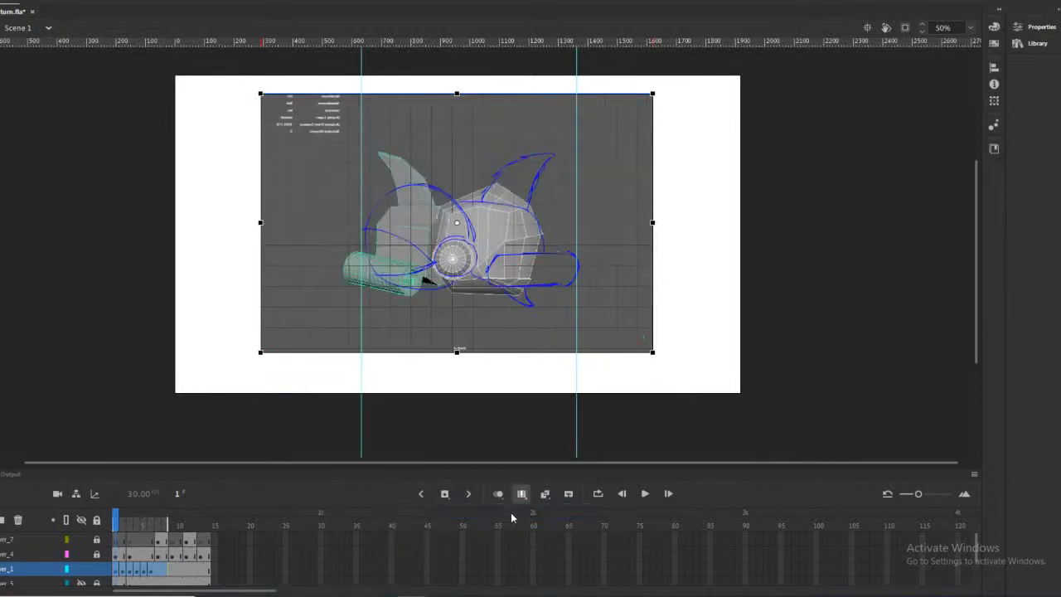
key(ctrl+z)
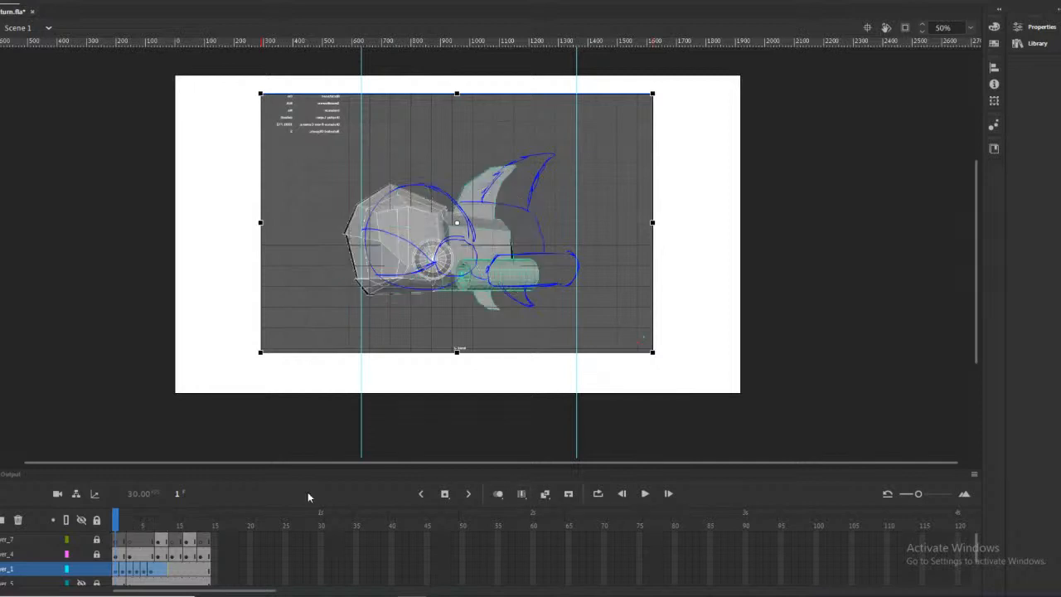
click(522, 493)
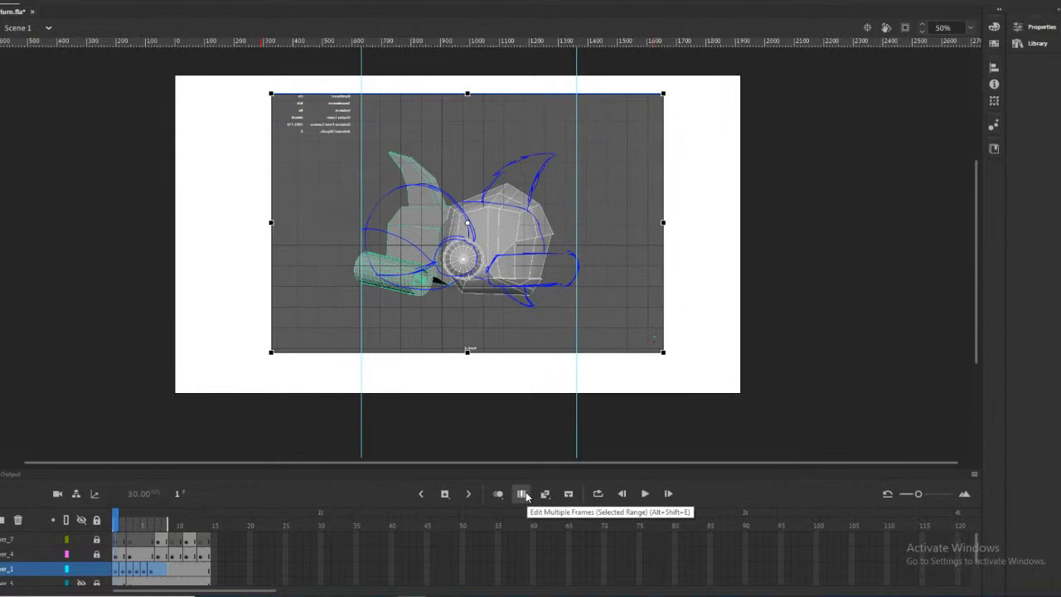
Nudge all reference images right and up together, checking frame 1 against the blue sketch until body and fin line up
click(522, 494)
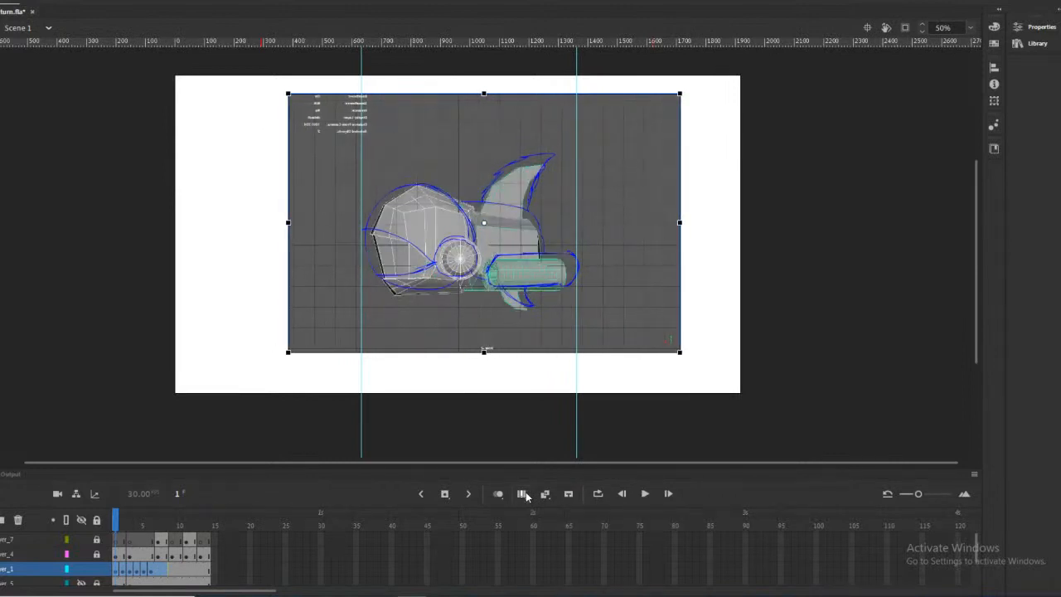
click(525, 495)
click(522, 495)
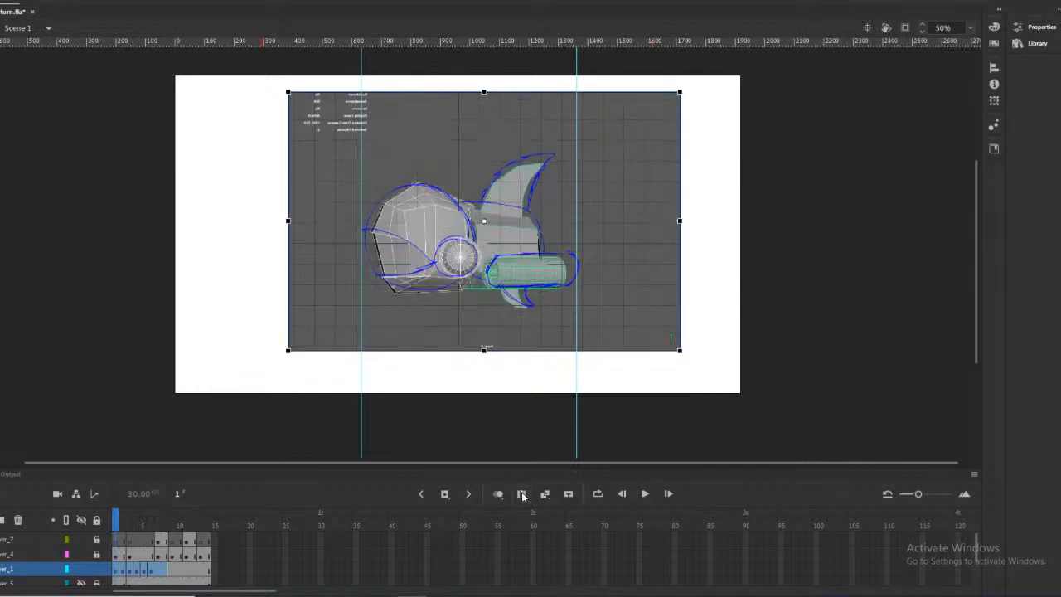
click(522, 494)
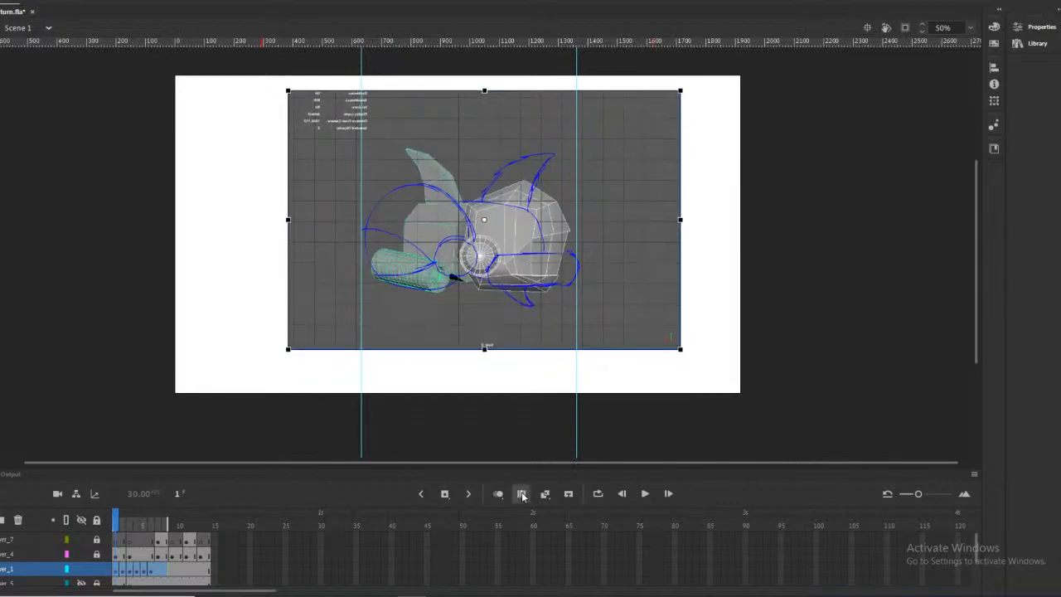
click(522, 495)
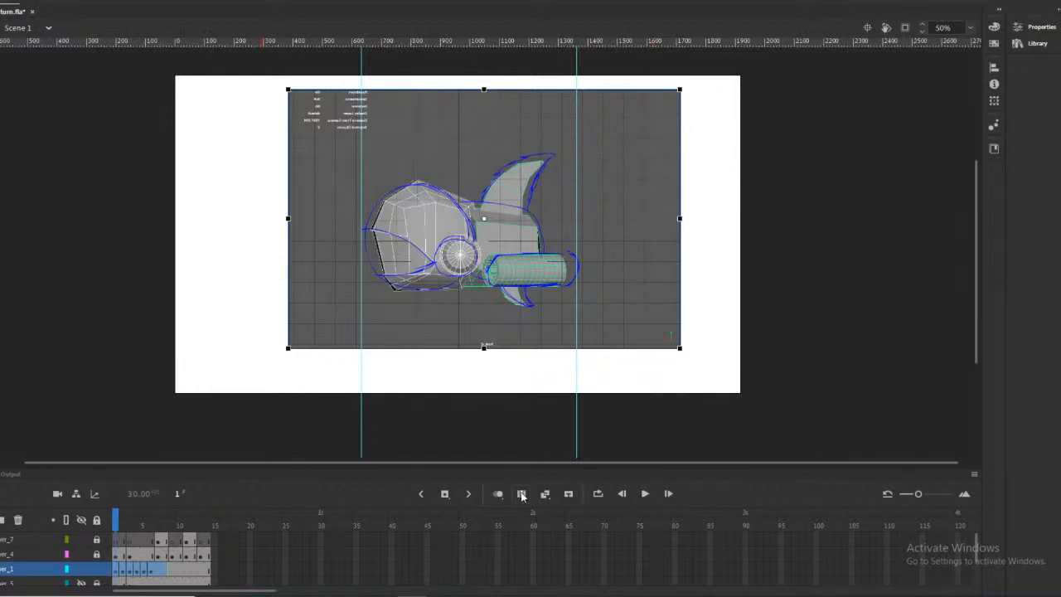
click(522, 495)
click(521, 494)
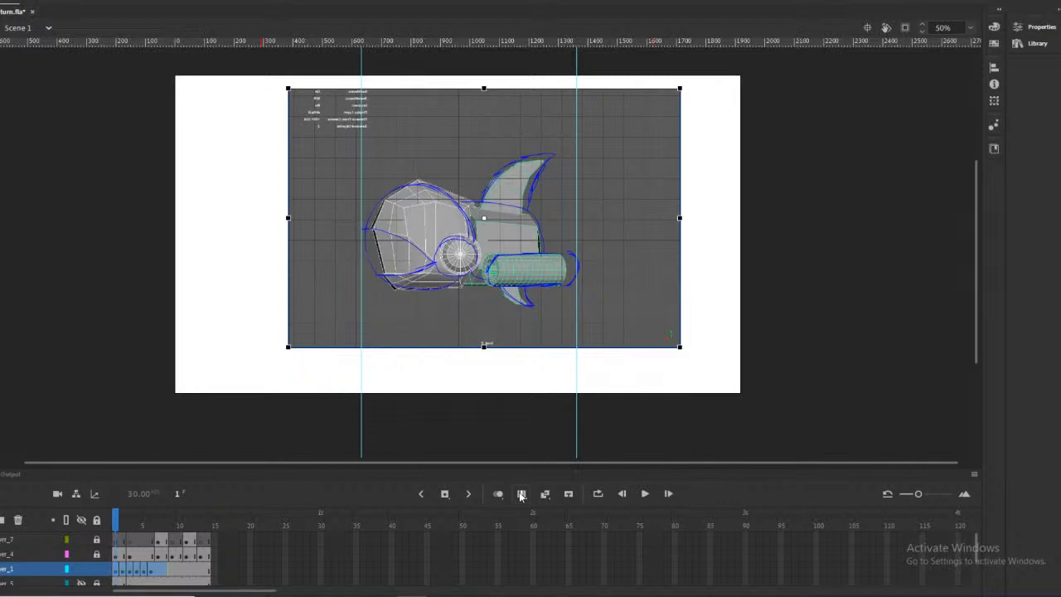
Shift all reference images slightly left with multiple-frame editing so the head on frame 1 reaches the front of the sketched head
click(521, 494)
click(522, 494)
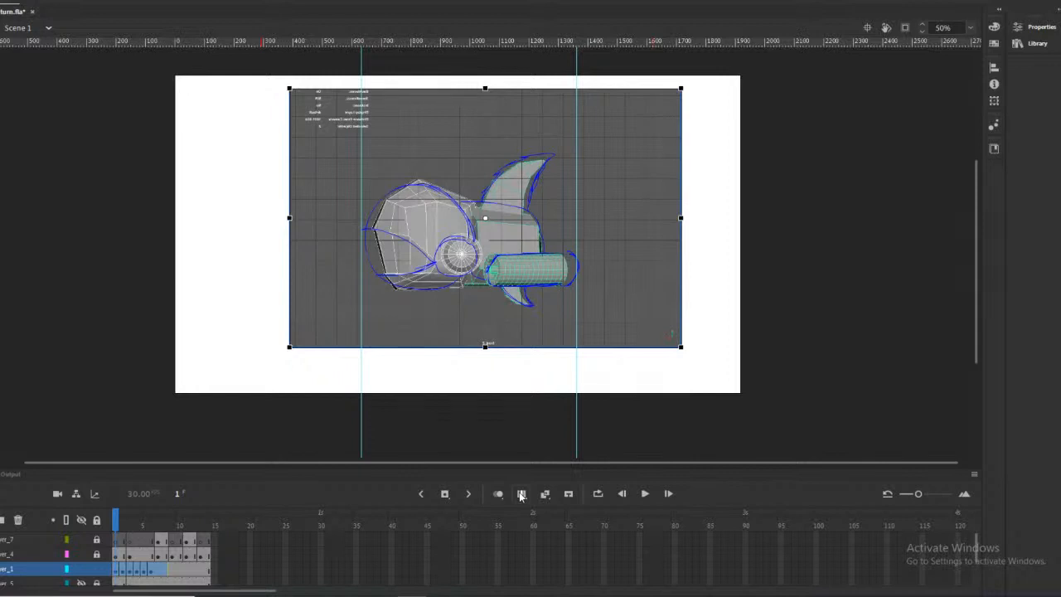
click(520, 501)
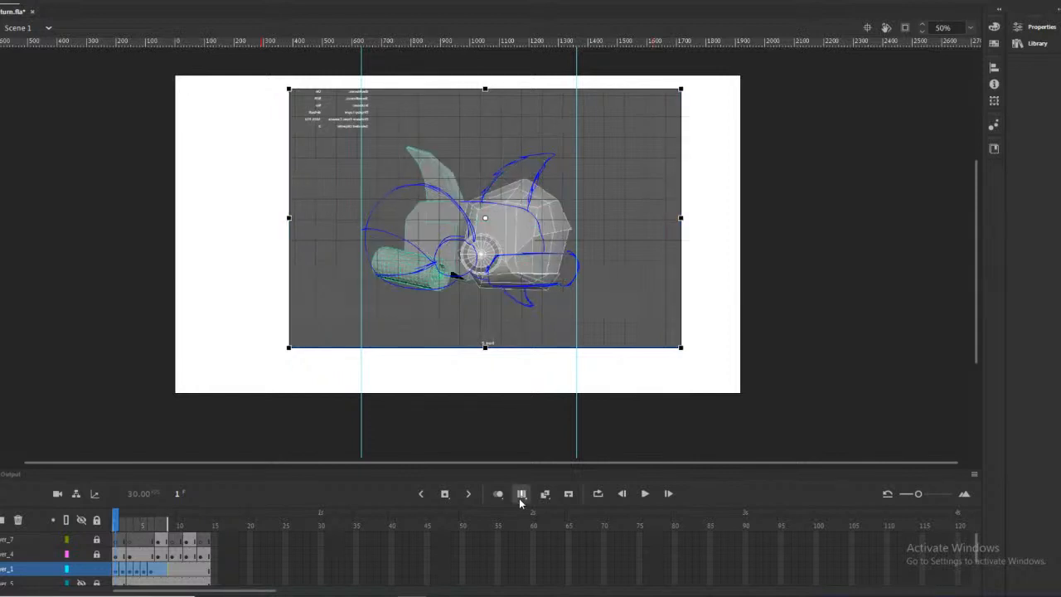
click(520, 500)
click(520, 494)
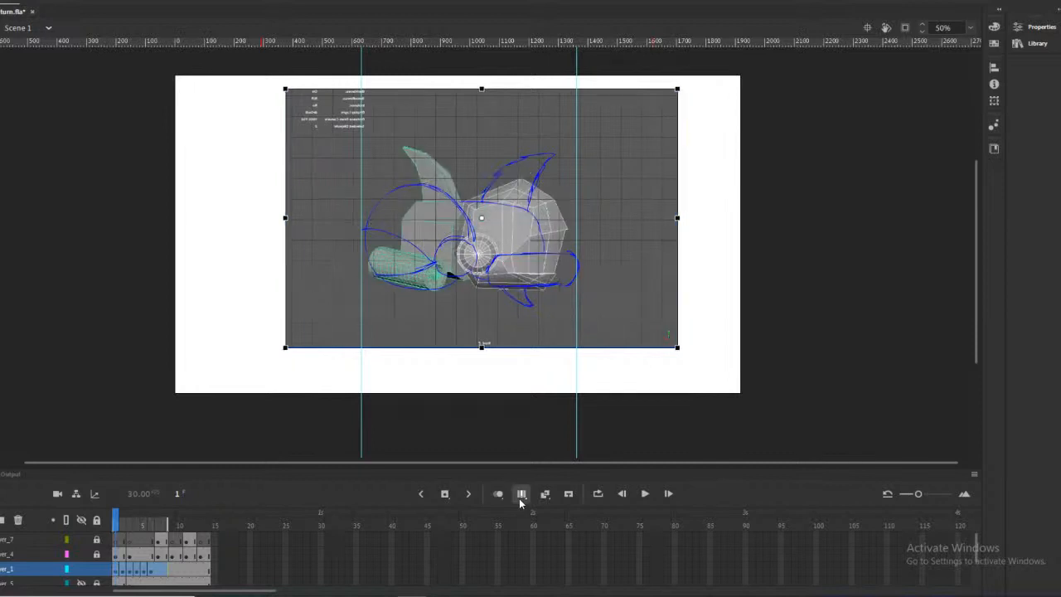
click(520, 494)
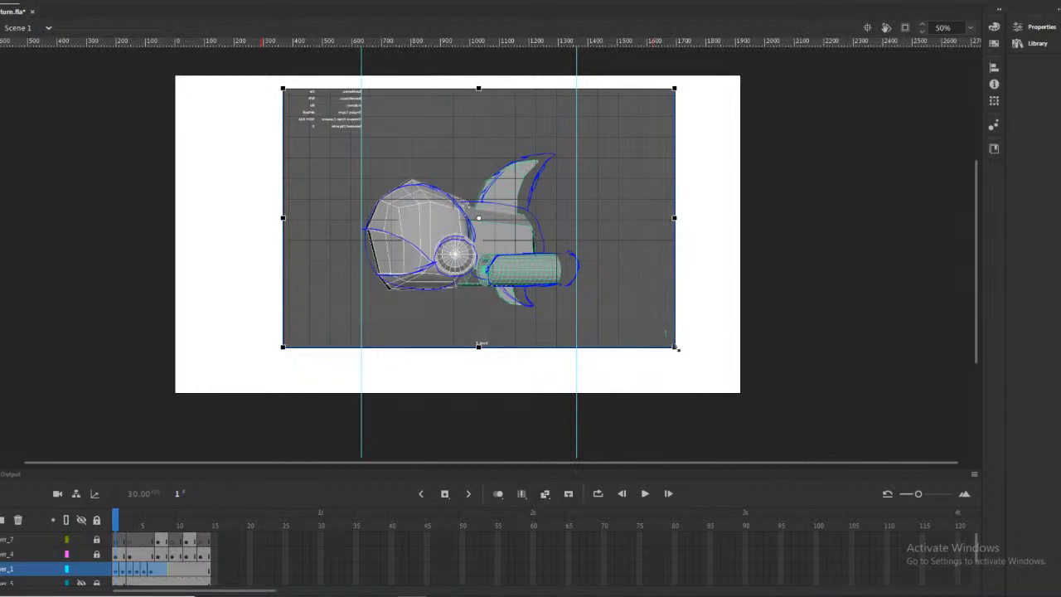
Enlarge the frame 1 reference image slightly and nudge the reference images over multiple frames to realign its eye and body with the sketch
drag(675, 347, 682, 353)
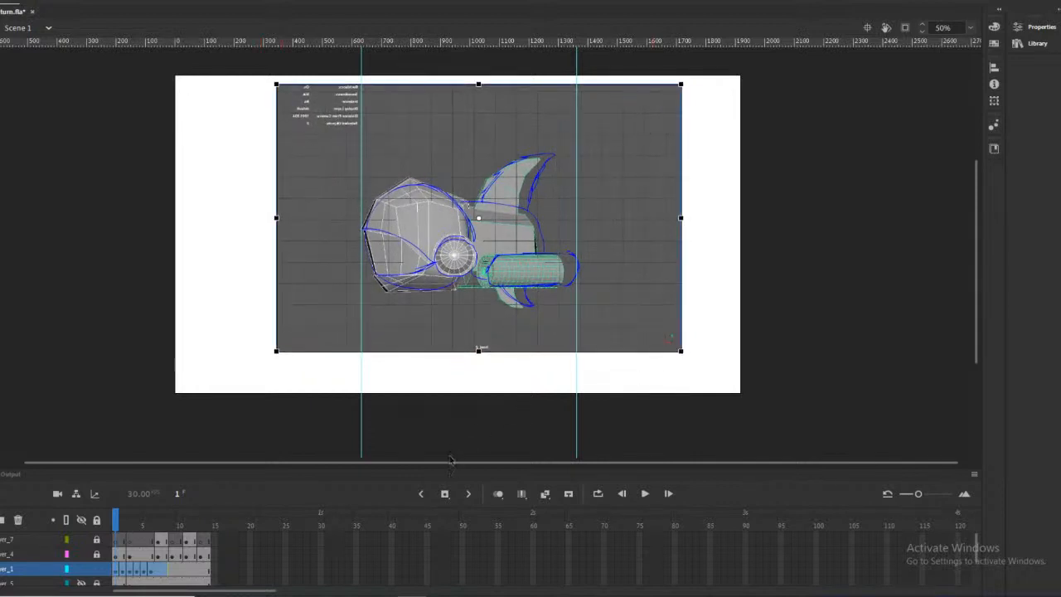
click(522, 497)
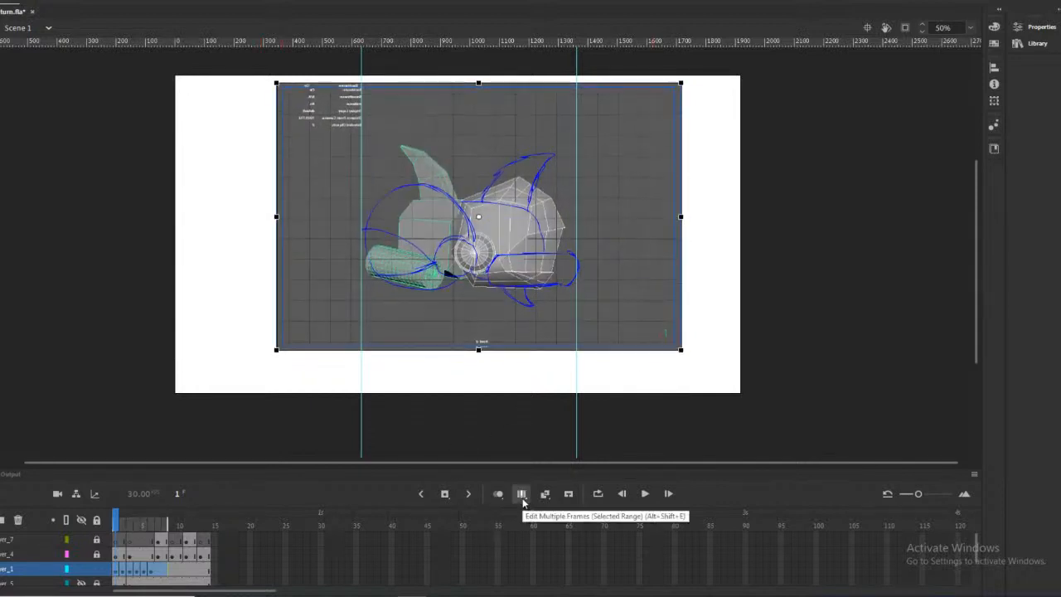
click(521, 496)
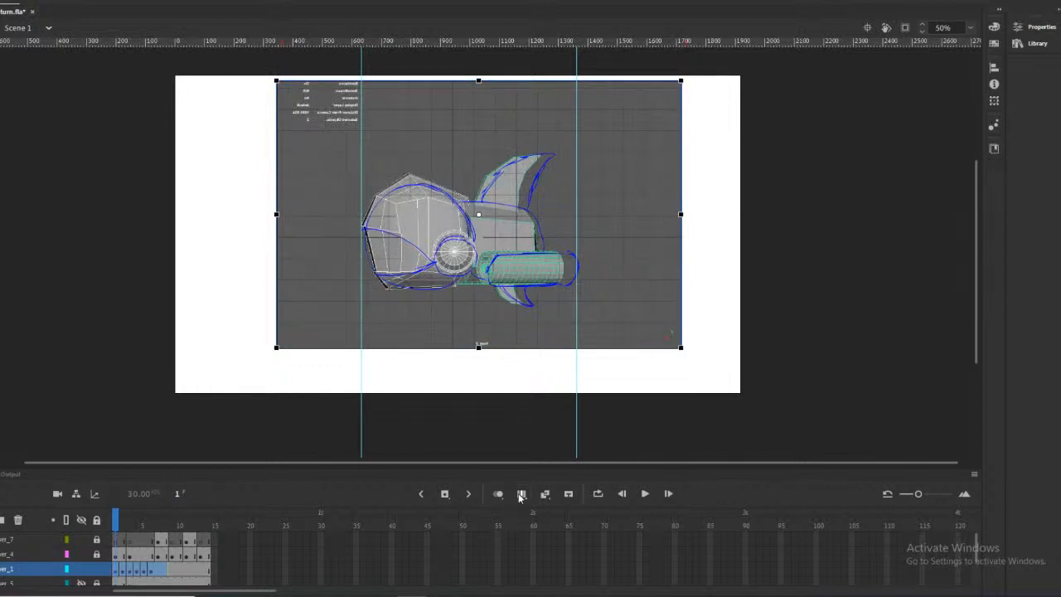
click(521, 495)
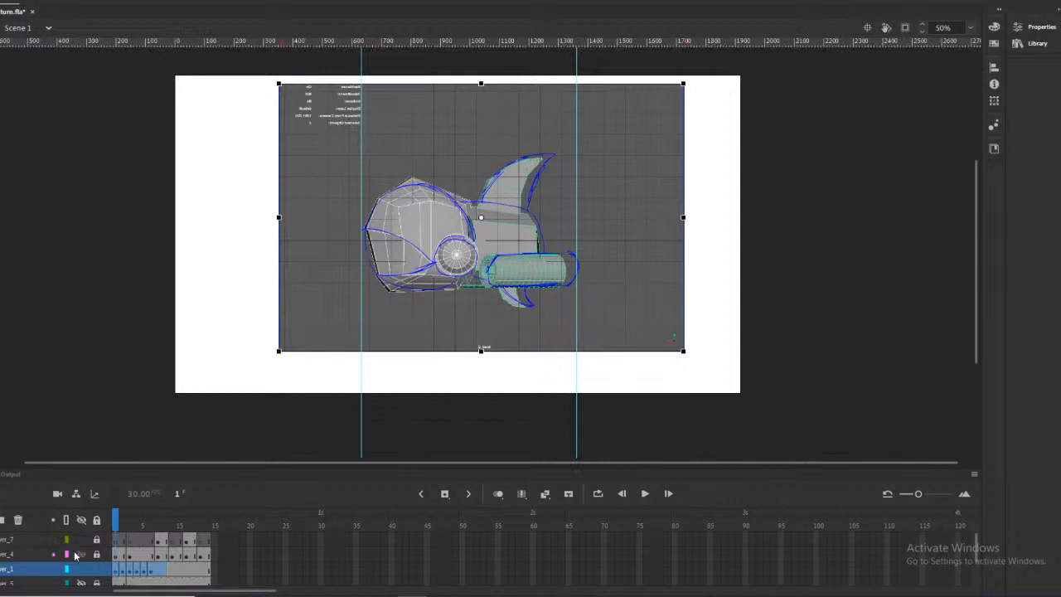
Lock the reference image layer and compare frame 6 with the blue sketch
click(97, 569)
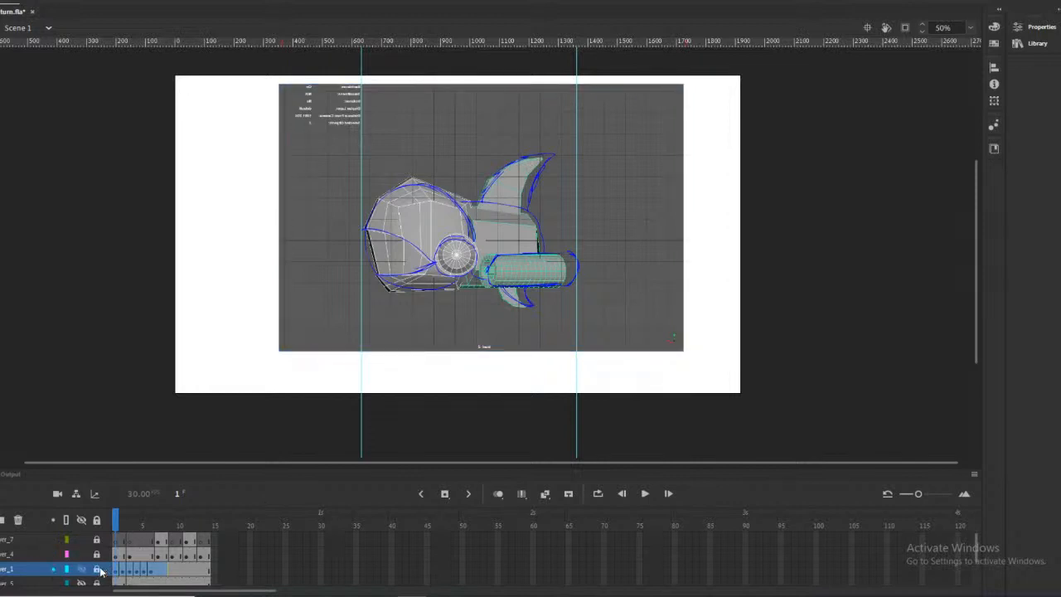
click(158, 568)
click(151, 525)
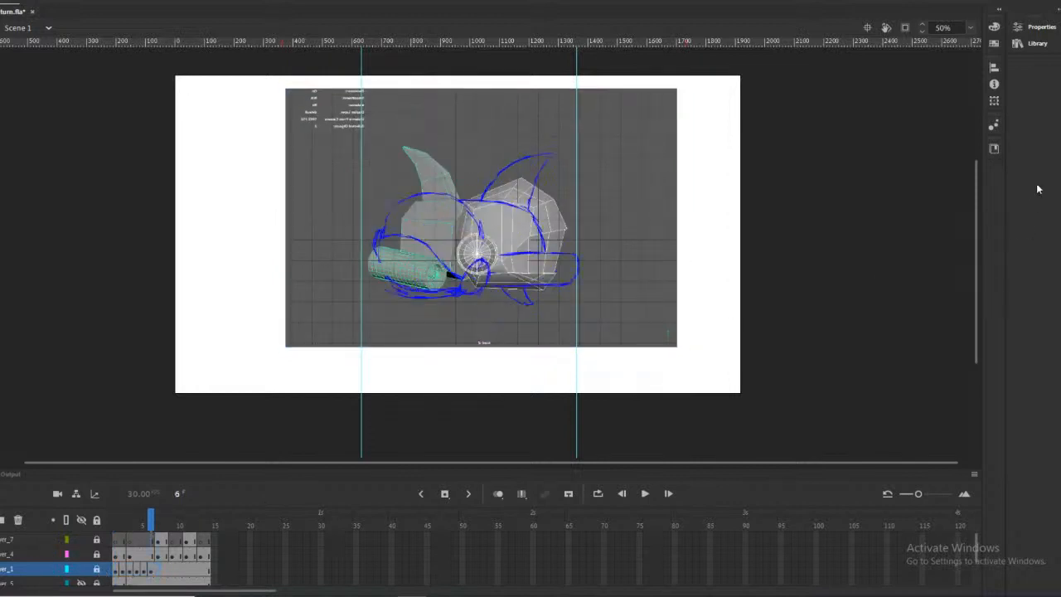
Fade the reference layer's frames with an Alpha color effect of 69%
click(1037, 27)
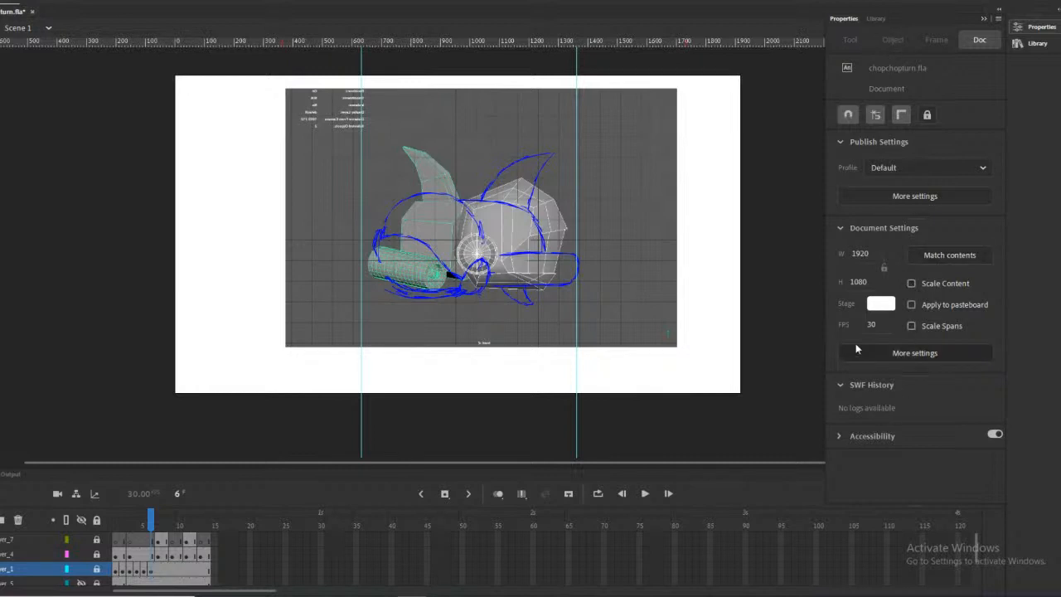
click(144, 572)
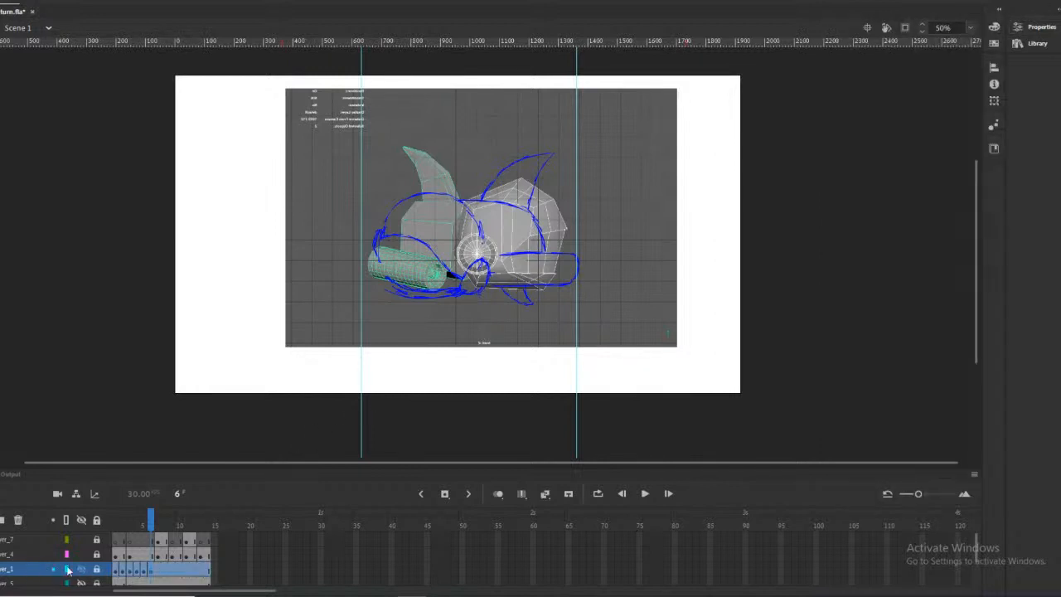
click(1037, 26)
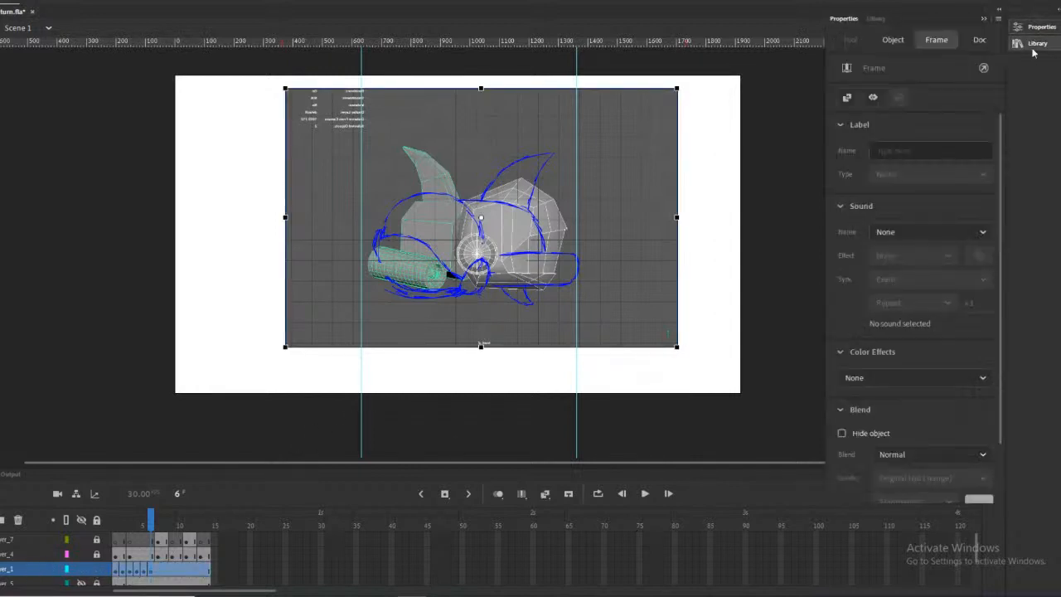
click(924, 382)
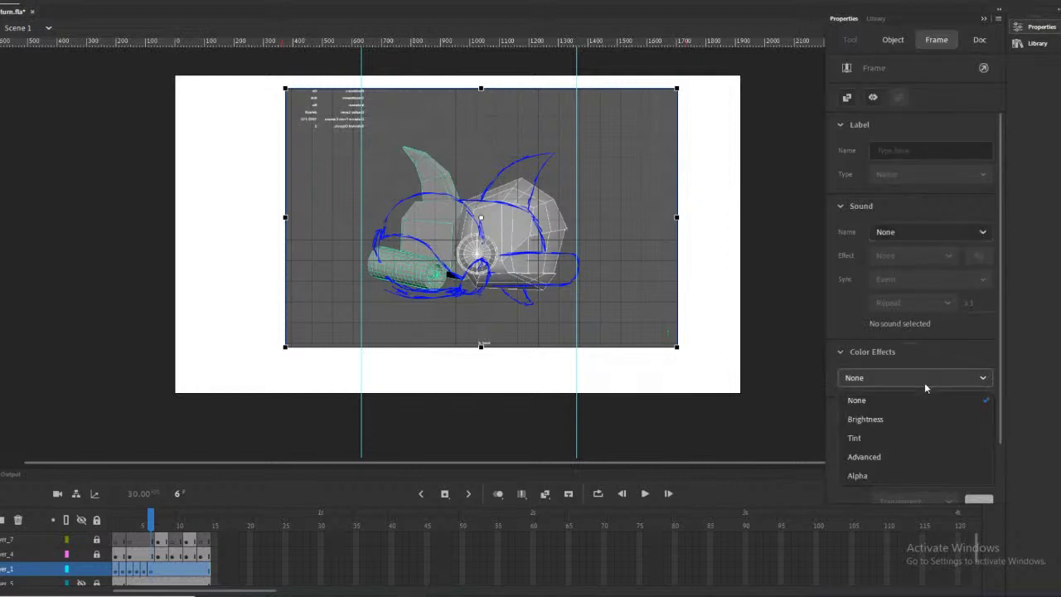
click(884, 454)
scroll(899, 398, down, 3)
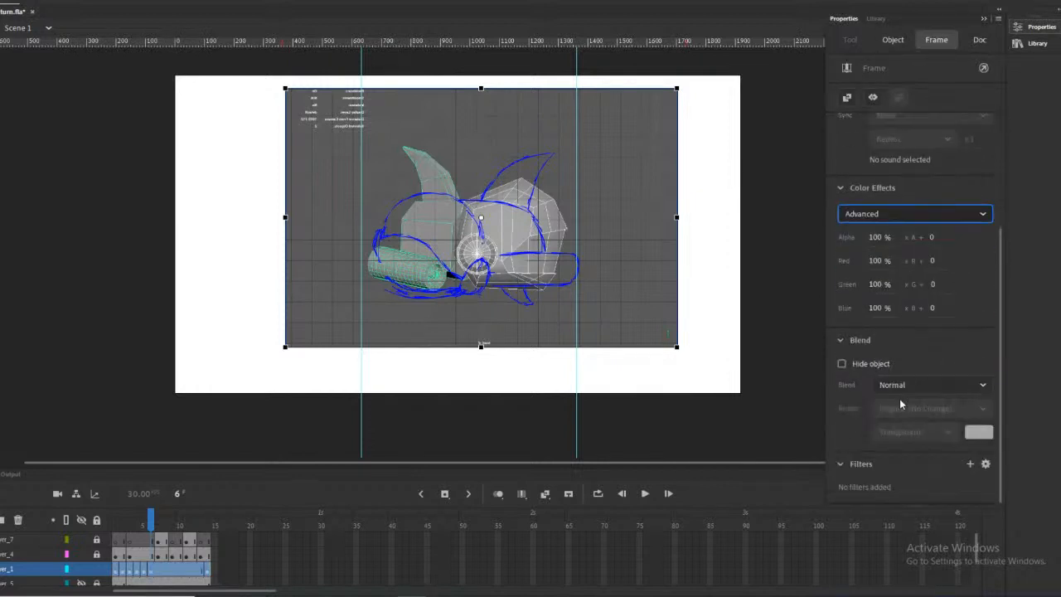
click(896, 214)
click(867, 311)
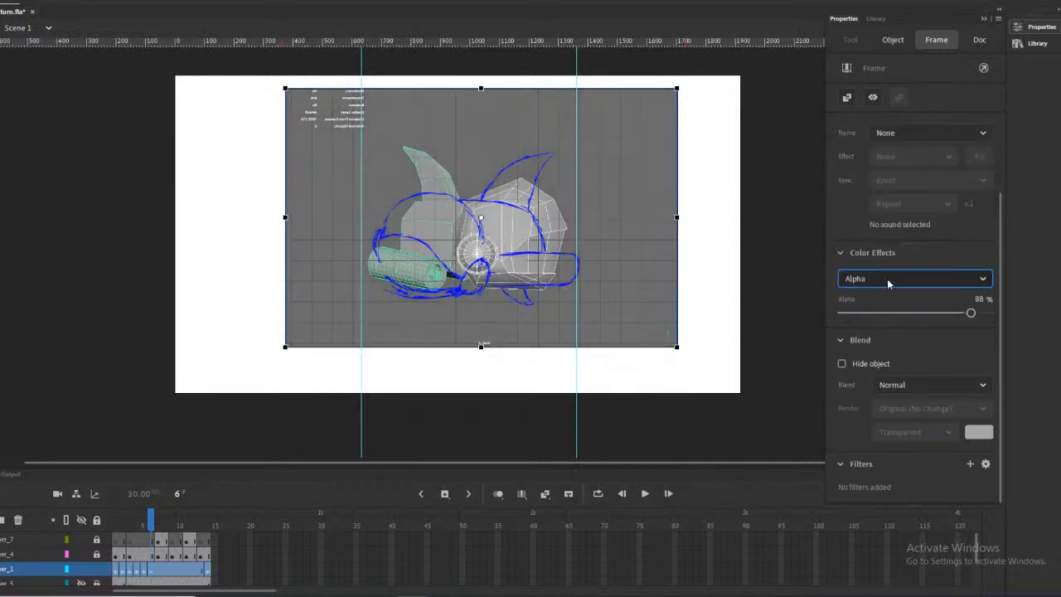
drag(970, 312, 942, 312)
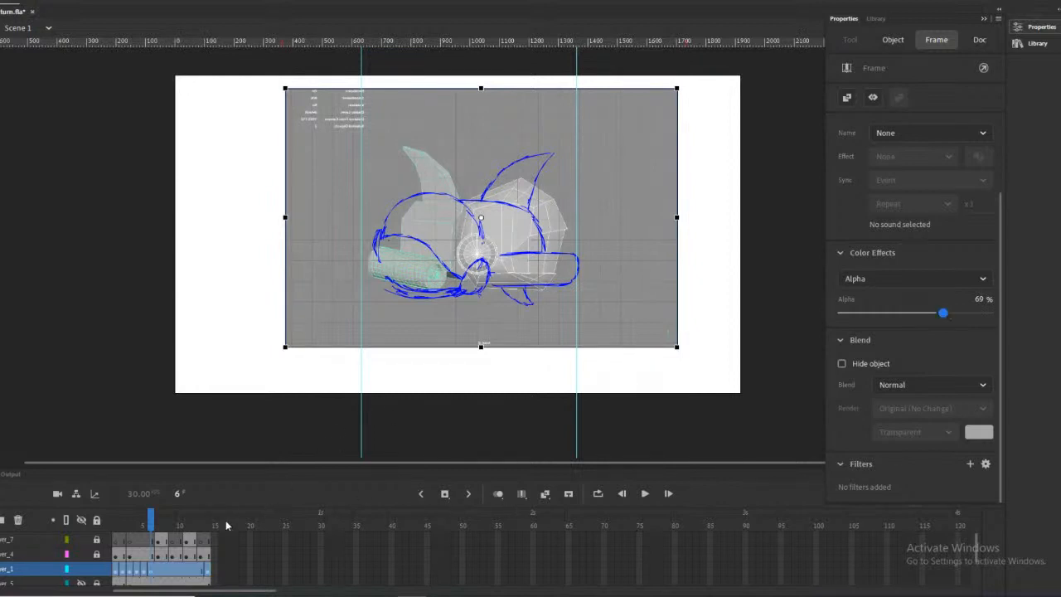
Check the faded reference on frame 1 and undo the alpha color effect on the reference layer
drag(151, 526, 116, 522)
click(812, 286)
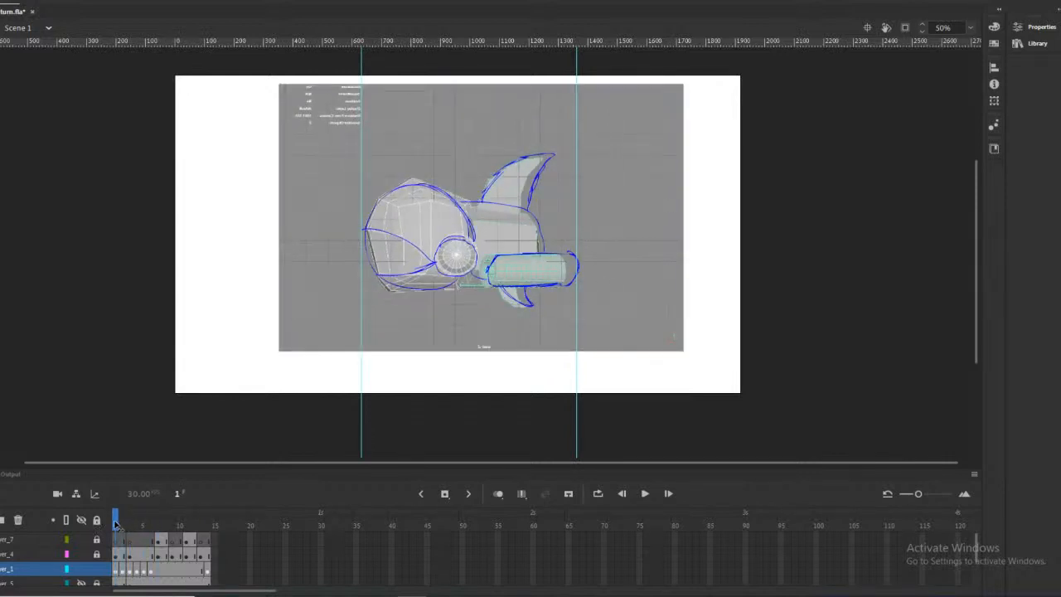
click(621, 346)
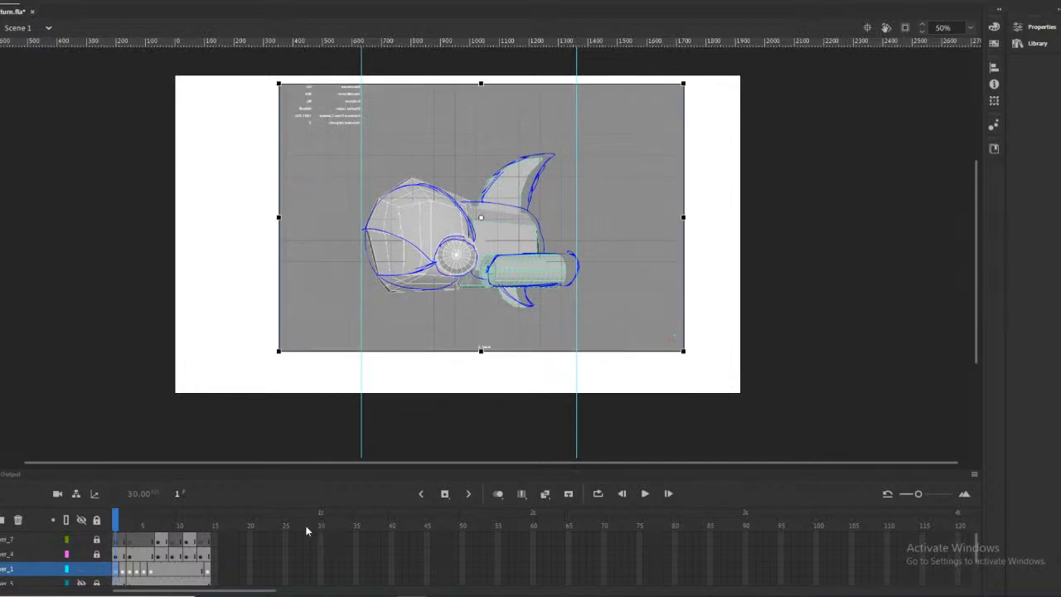
click(460, 465)
key(ctrl+z)
key(ctrl+z)
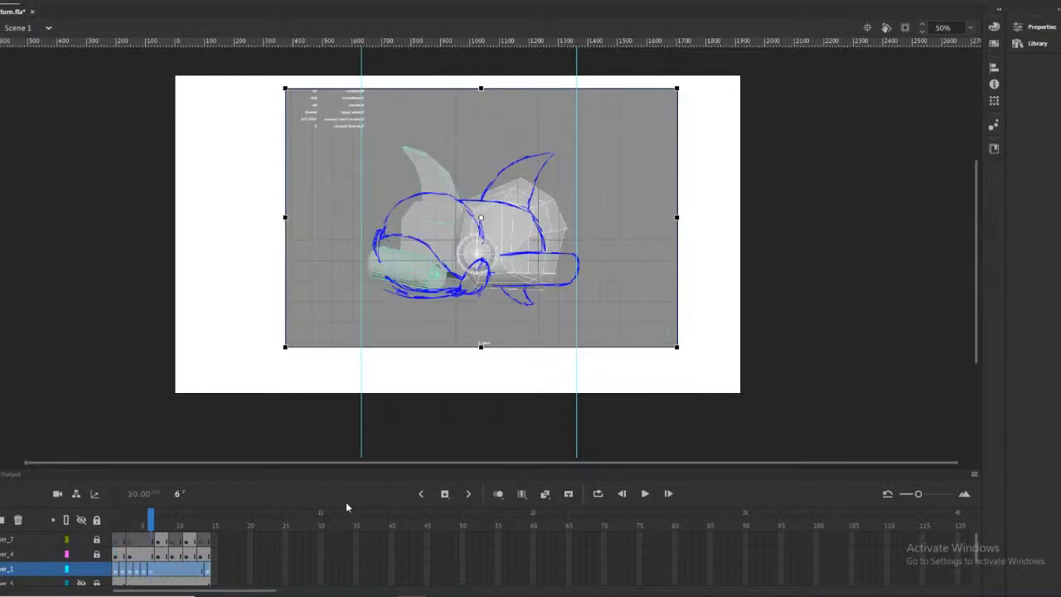
key(ctrl+z)
drag(151, 520, 115, 531)
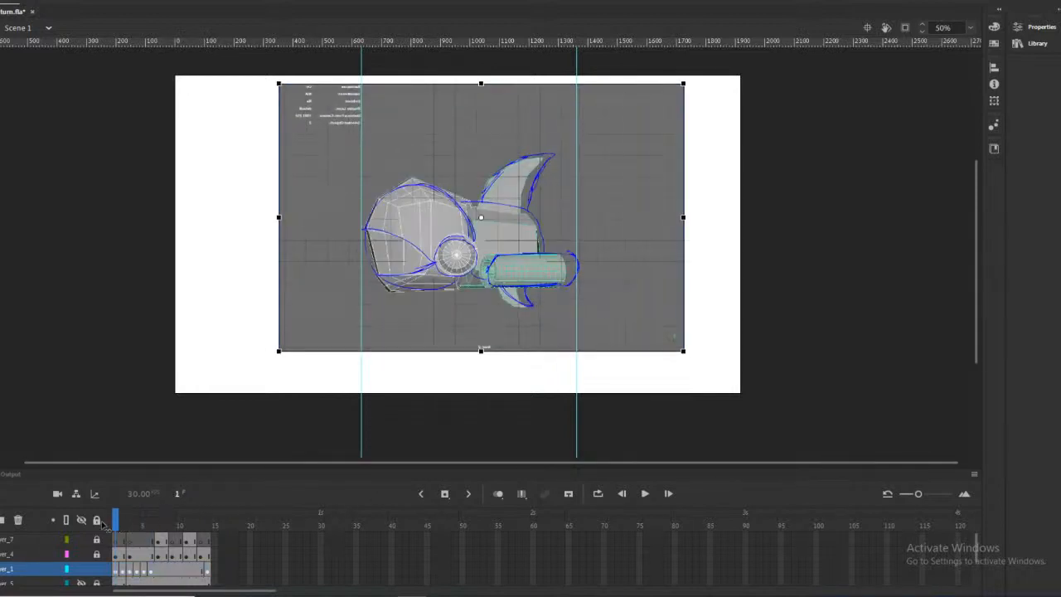
key(ctrl+z)
key(ctrl+z)
click(100, 520)
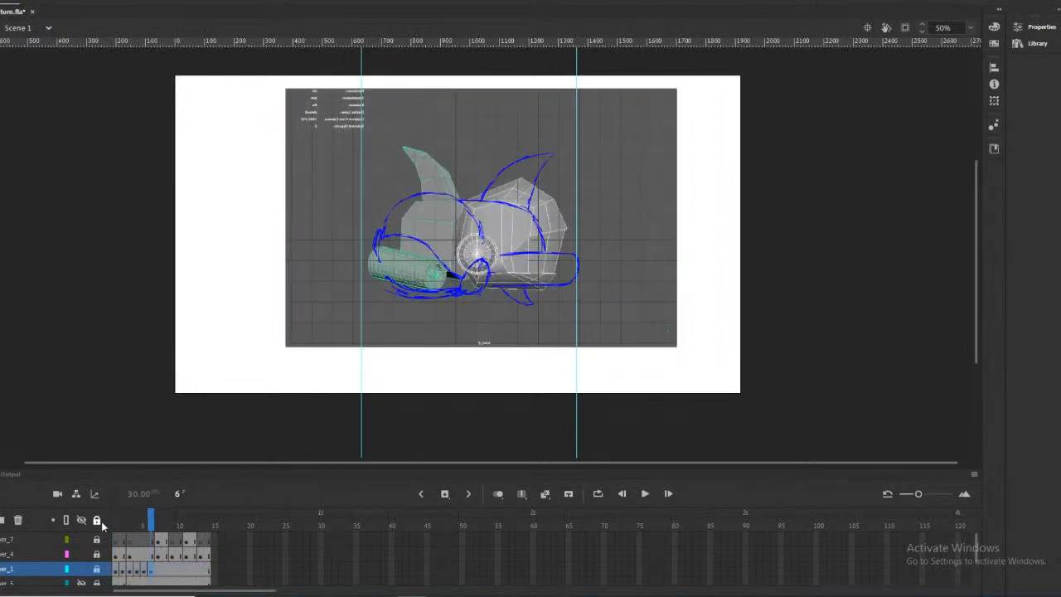
Unlock the reference layer and shrink the frame 1 image to match the image size on frame 2
drag(149, 525, 101, 523)
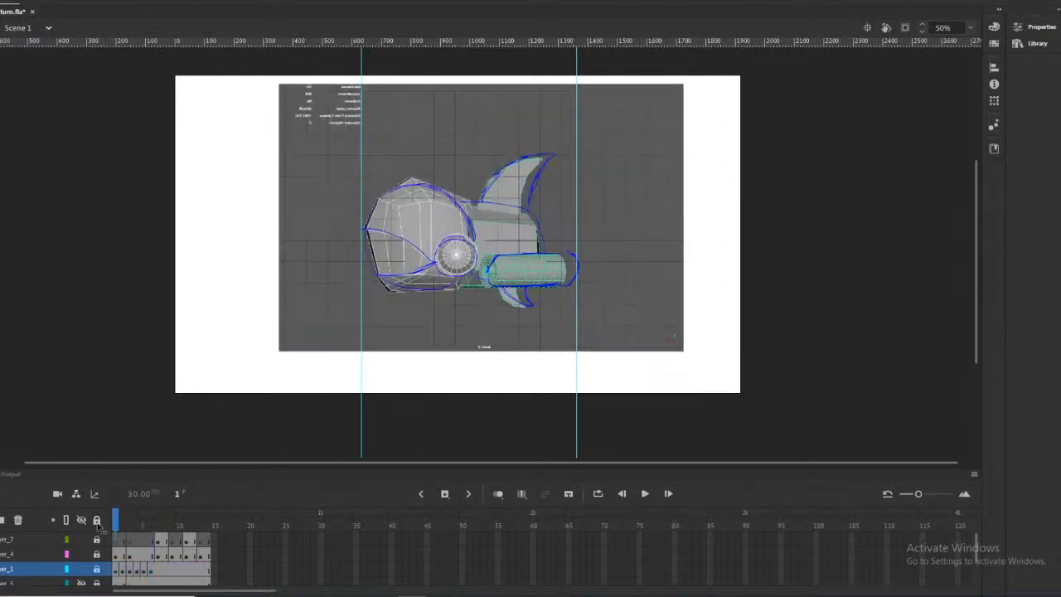
click(96, 569)
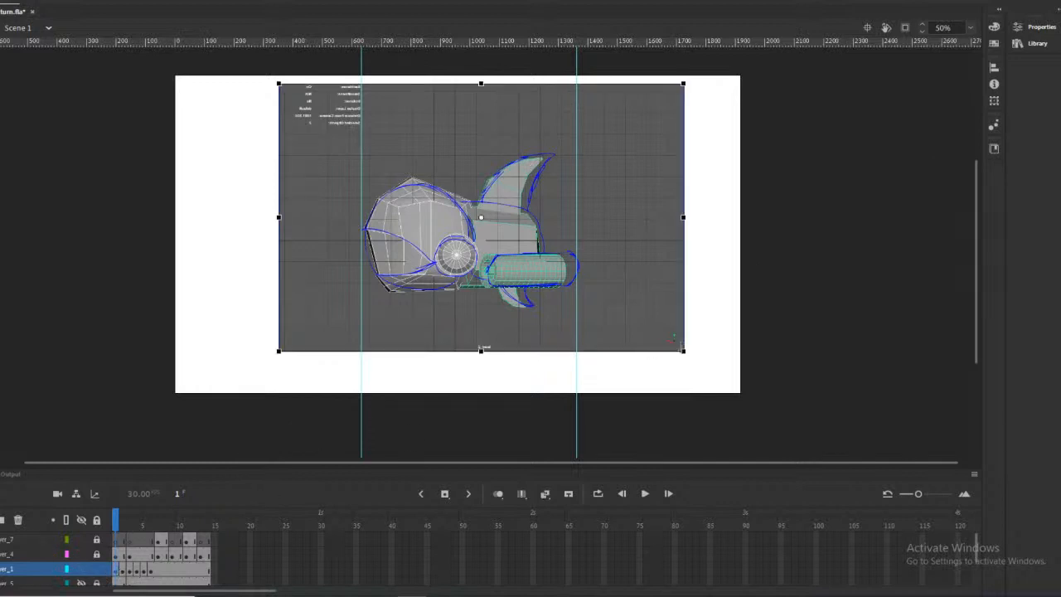
drag(683, 351, 680, 349)
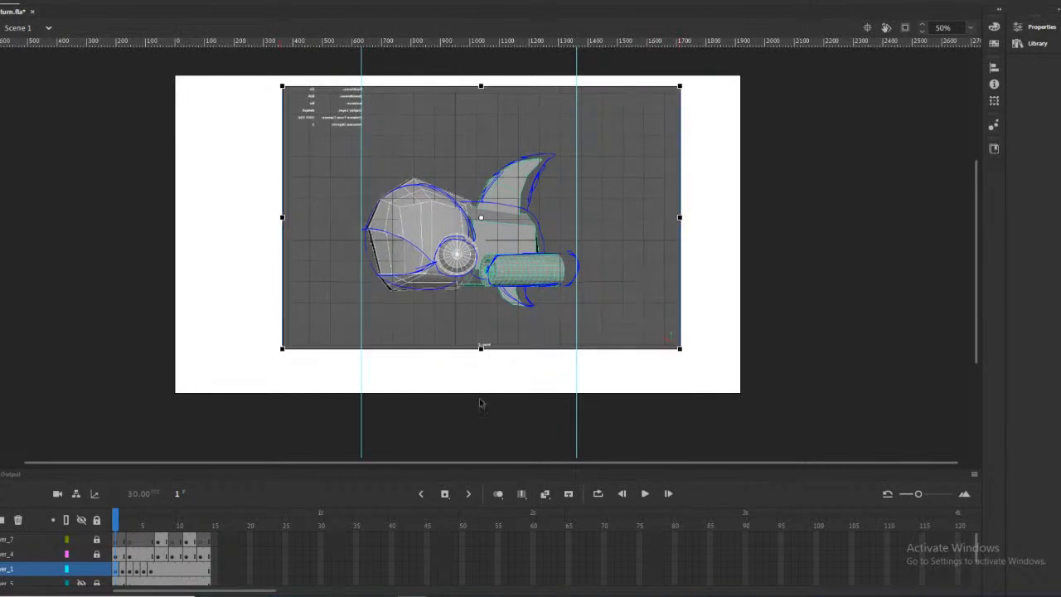
click(122, 520)
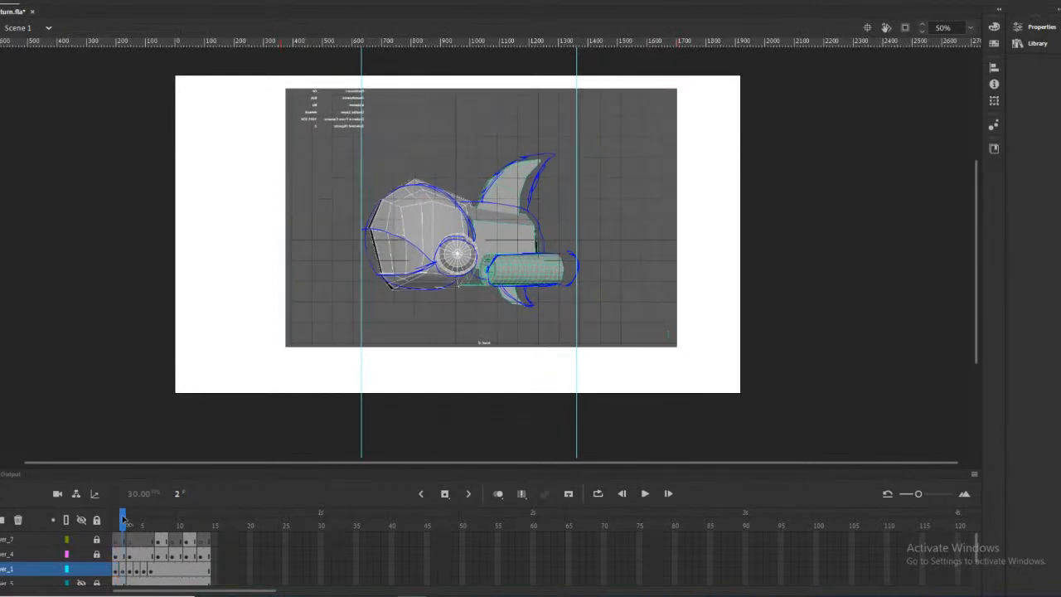
click(116, 519)
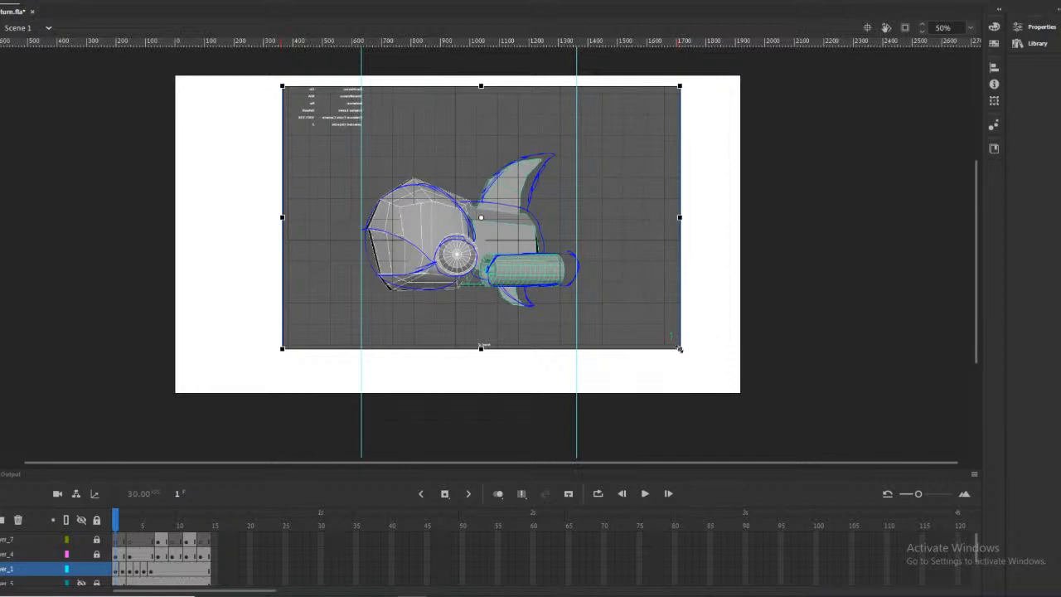
drag(680, 350, 679, 349)
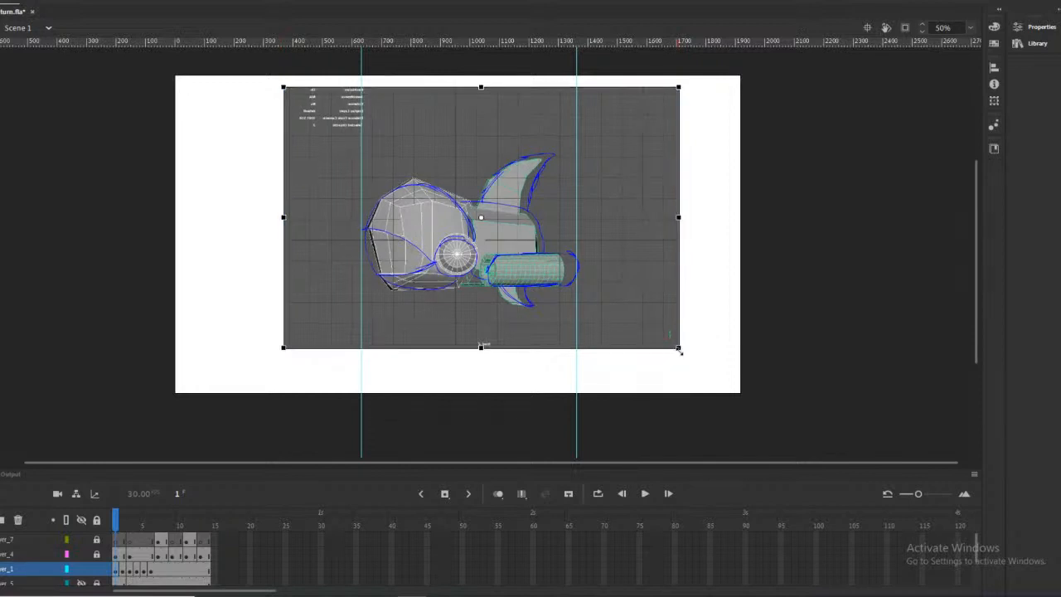
click(122, 519)
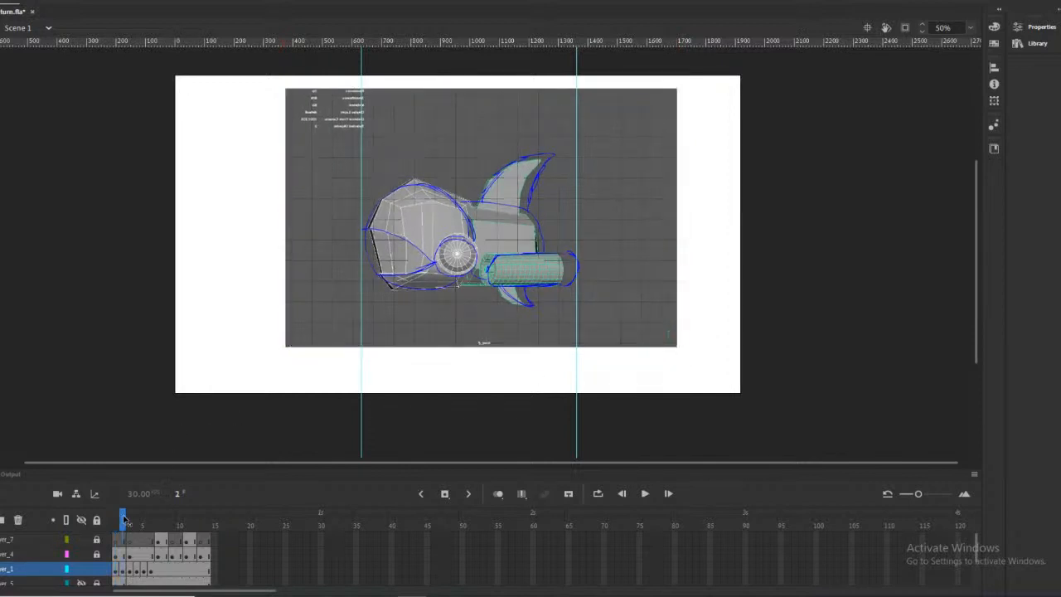
drag(123, 519, 106, 520)
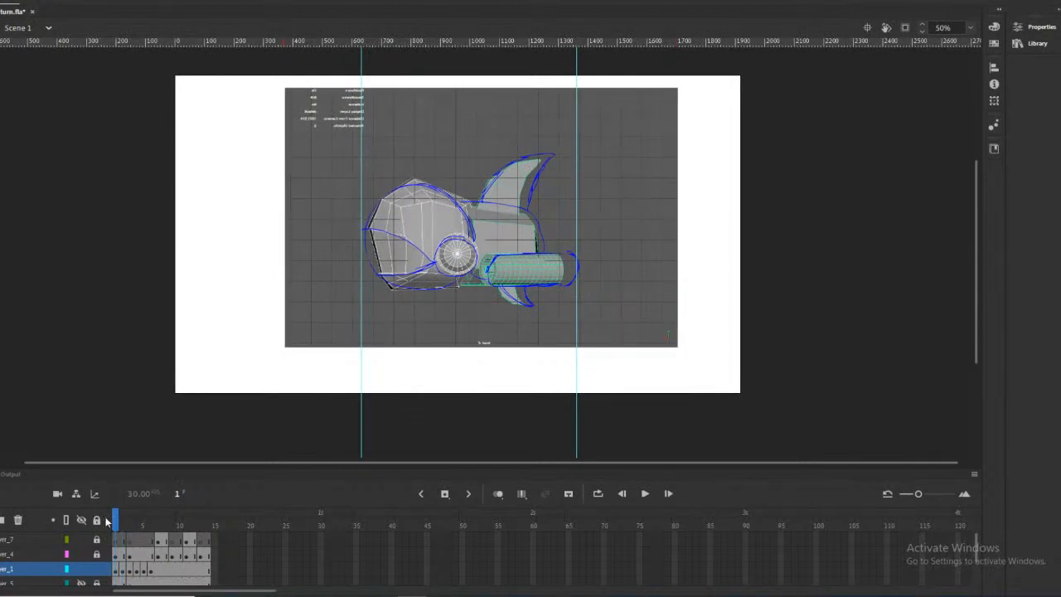
Apply an Alpha color effect of 80% to the last reference keyframe and compare the fade with frame 1
click(158, 572)
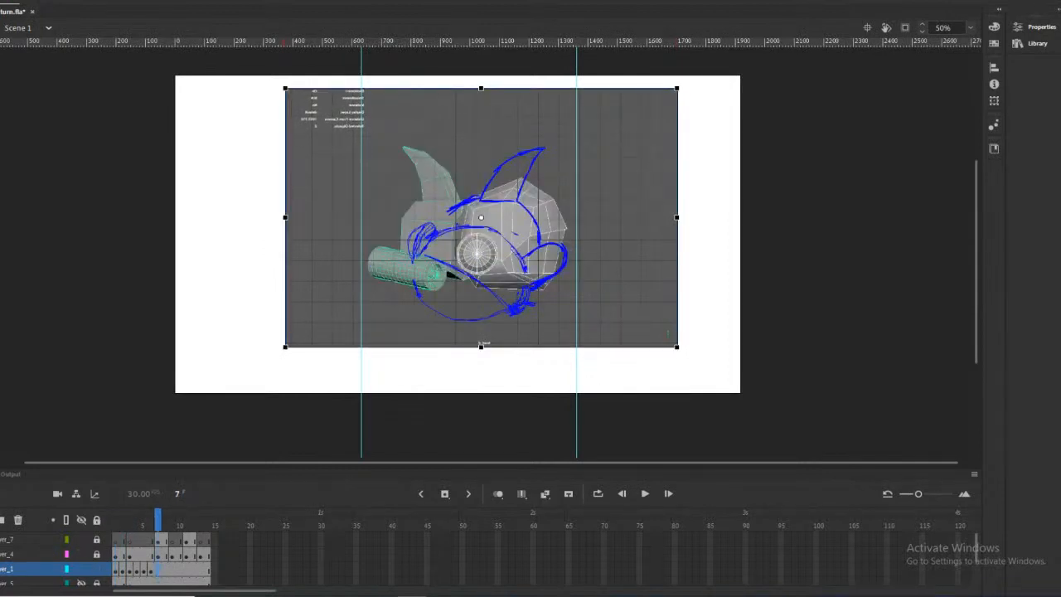
click(1044, 30)
click(925, 378)
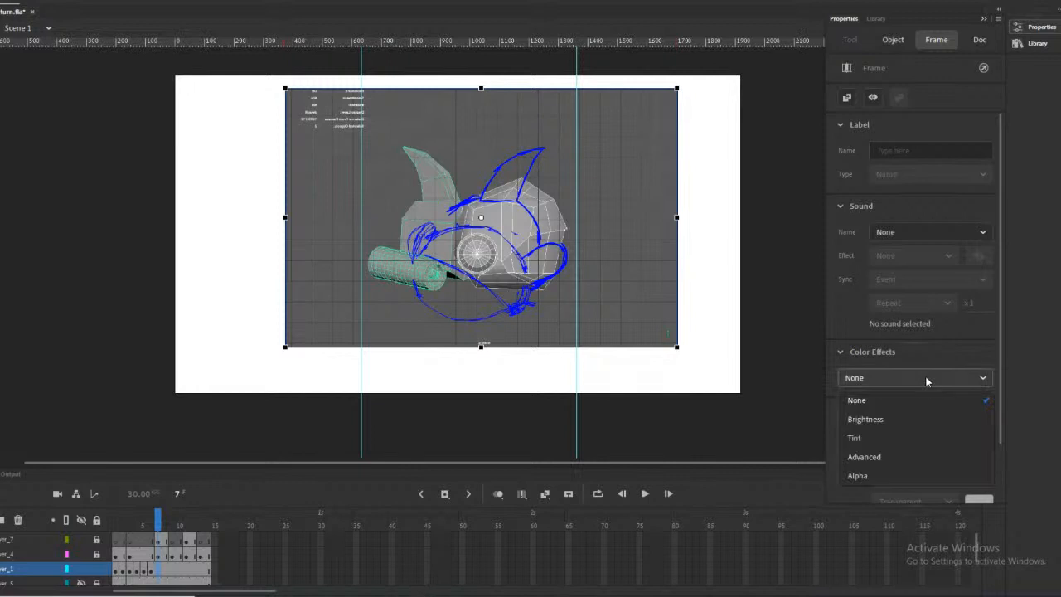
click(875, 475)
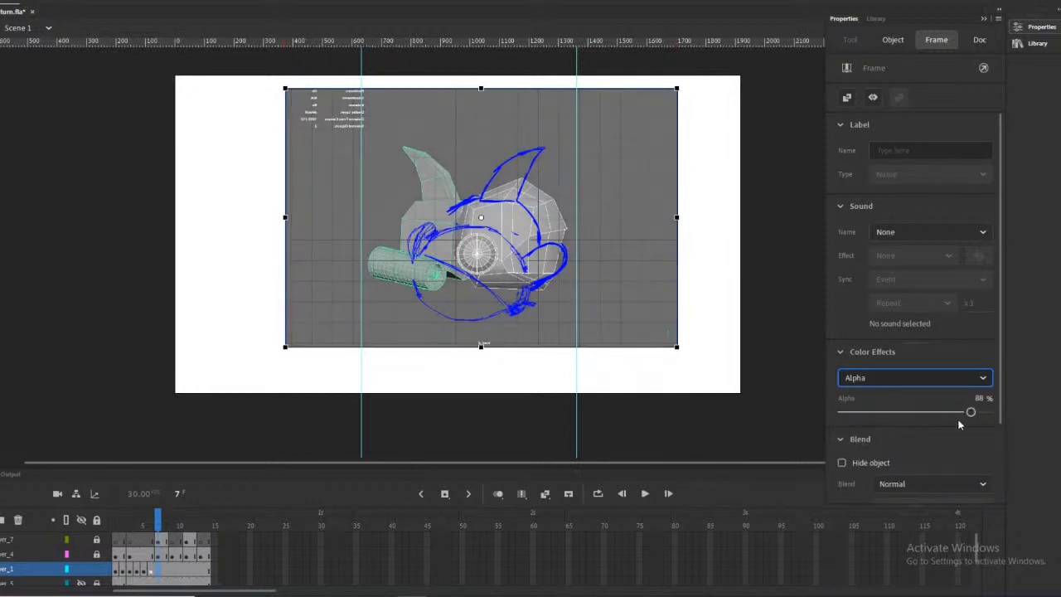
drag(970, 412, 959, 412)
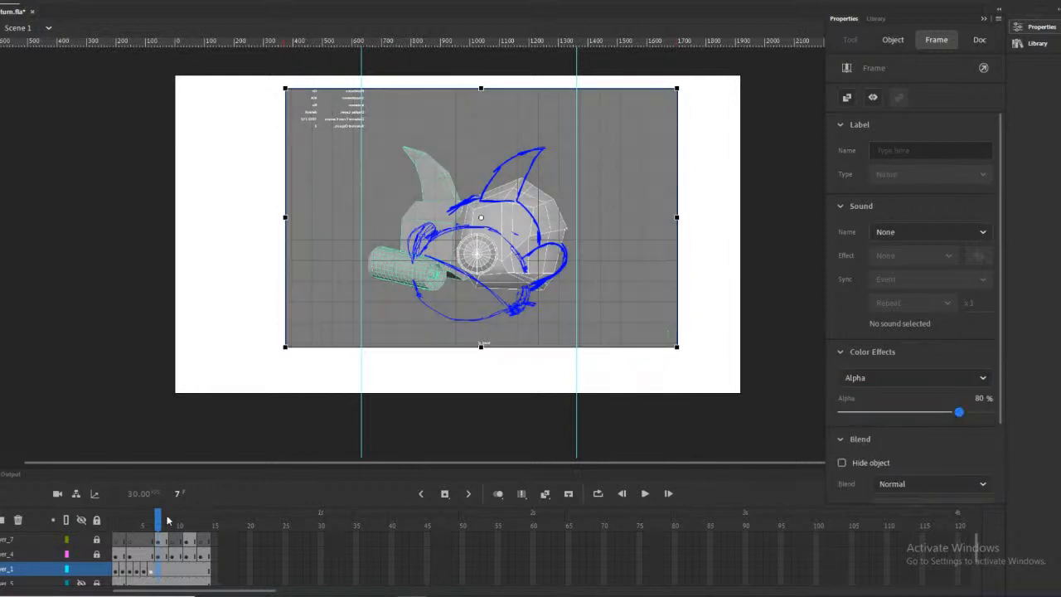
click(135, 520)
drag(134, 520, 116, 522)
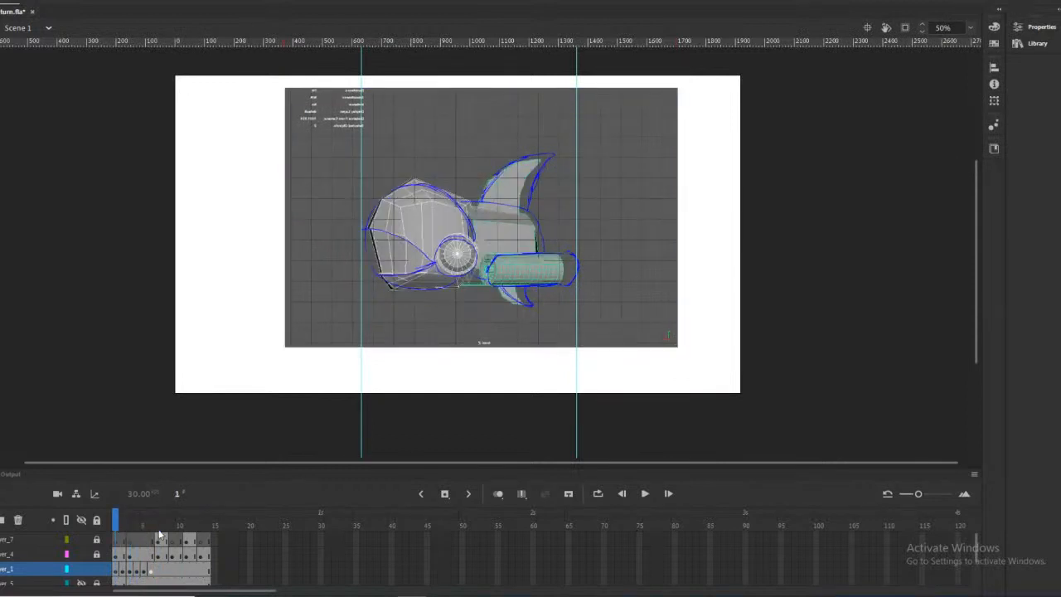
Shift the reference keyframes so the second starts at frame 3 and the third at frame 7, matching the blue sketch
click(123, 571)
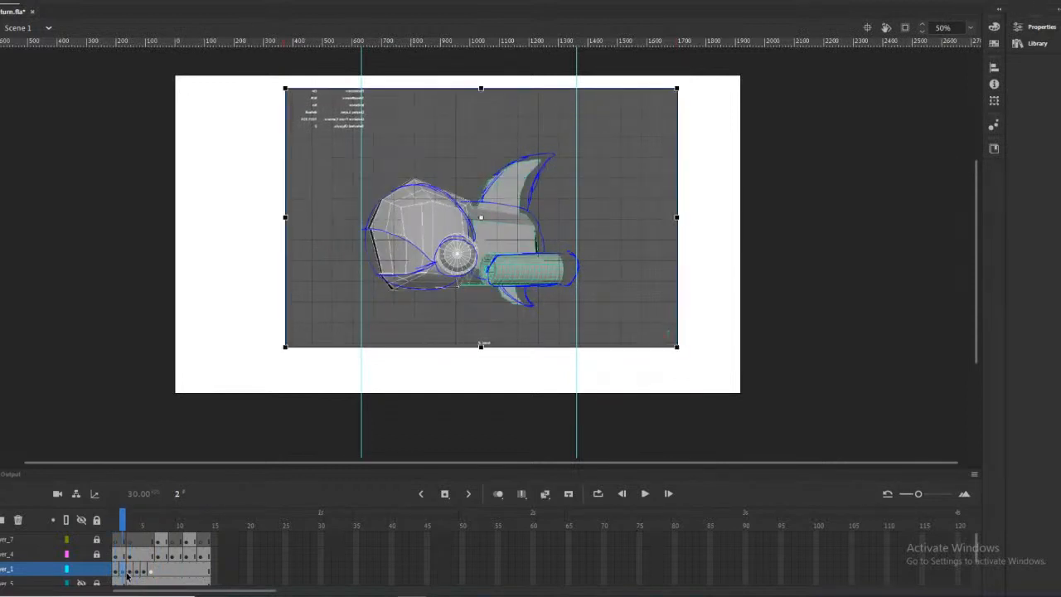
shift+click(151, 570)
drag(122, 571, 133, 573)
click(166, 571)
click(138, 574)
shift+click(159, 574)
drag(139, 571, 161, 572)
Space the remaining reference keyframes at frames 9, 11 and 13 to match the blue sketch's timing
click(173, 572)
click(165, 572)
click(180, 572)
shift+click(164, 573)
drag(165, 573, 173, 573)
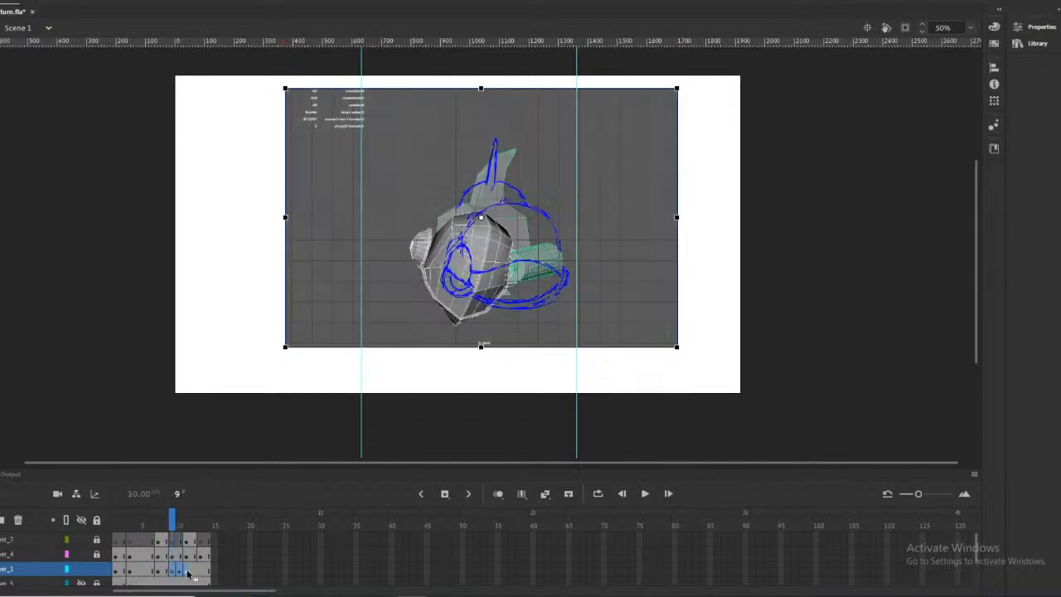
click(193, 571)
click(179, 572)
click(186, 572)
shift+click(180, 571)
drag(180, 572, 187, 572)
click(200, 578)
click(193, 571)
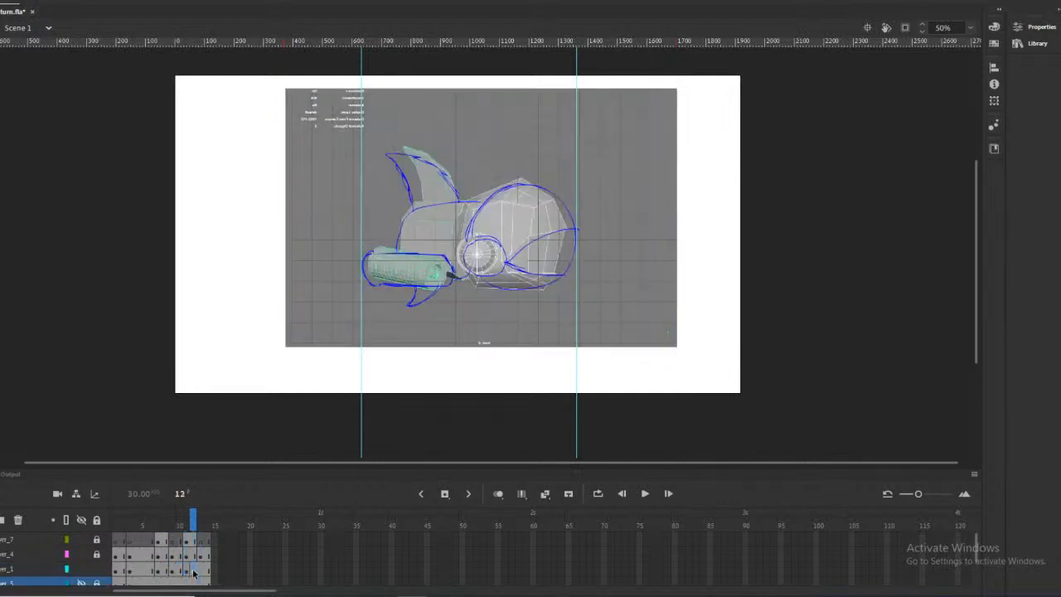
Scrub the retimed reference back to frame 1 and lock the reference image layer
drag(191, 522, 115, 522)
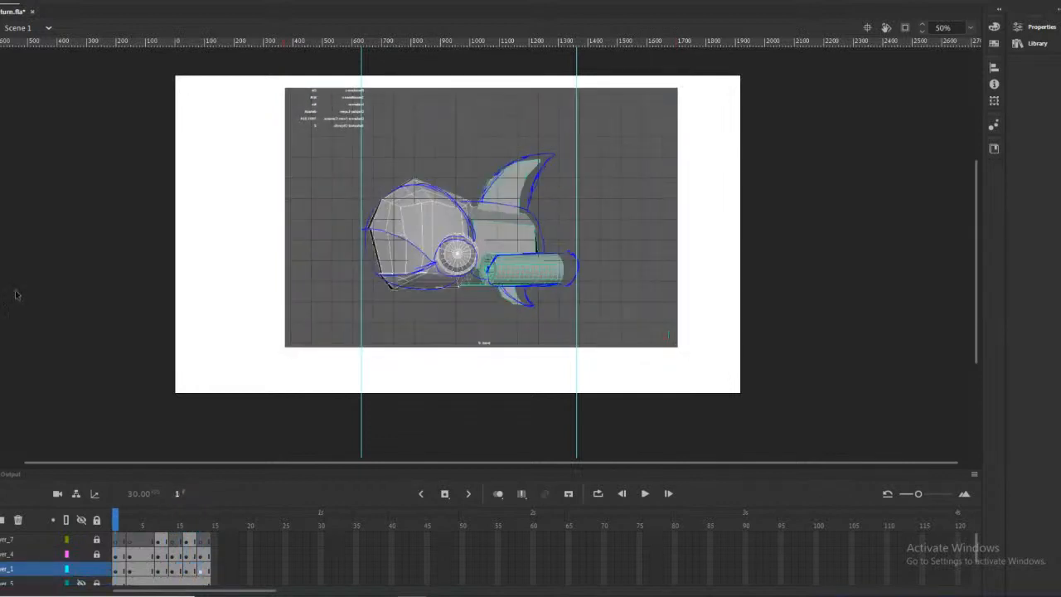
click(96, 570)
scroll(83, 547, down, 2)
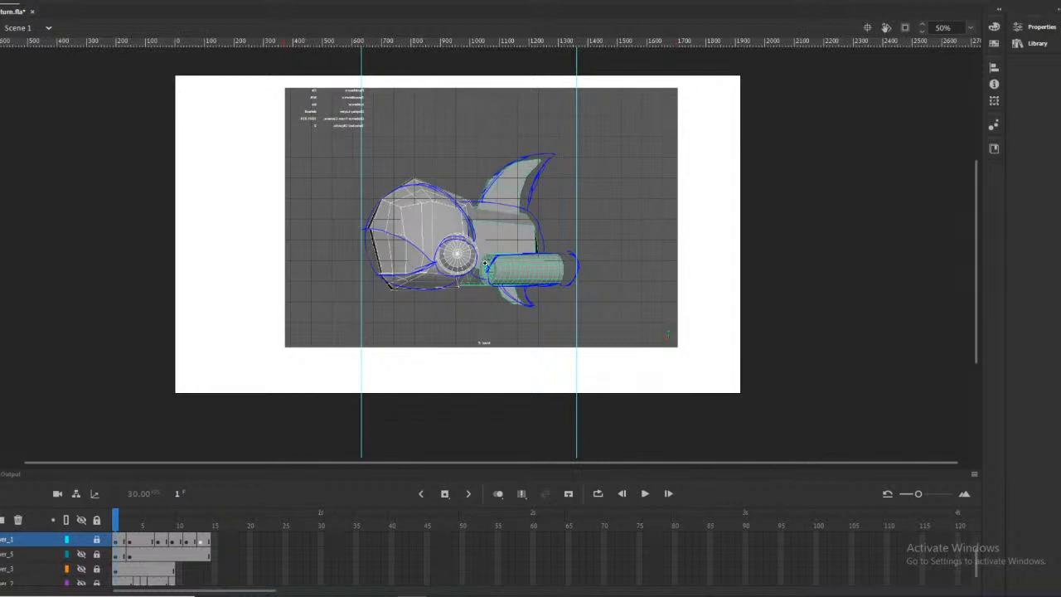
Set the drawing color to red #FF0000 and add a new layer above the reference image layer
click(432, 241)
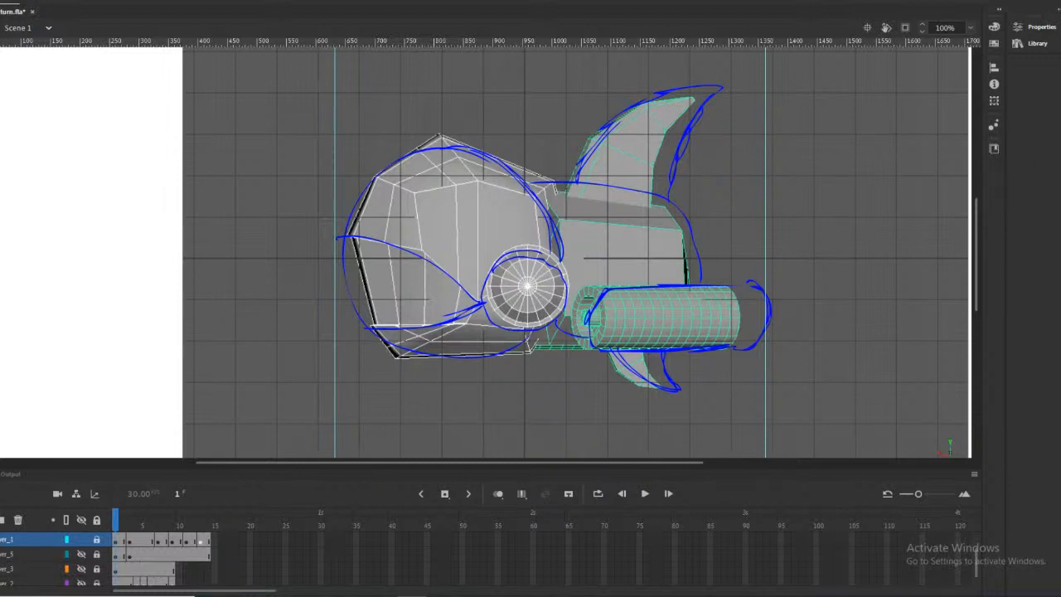
click(1059, 489)
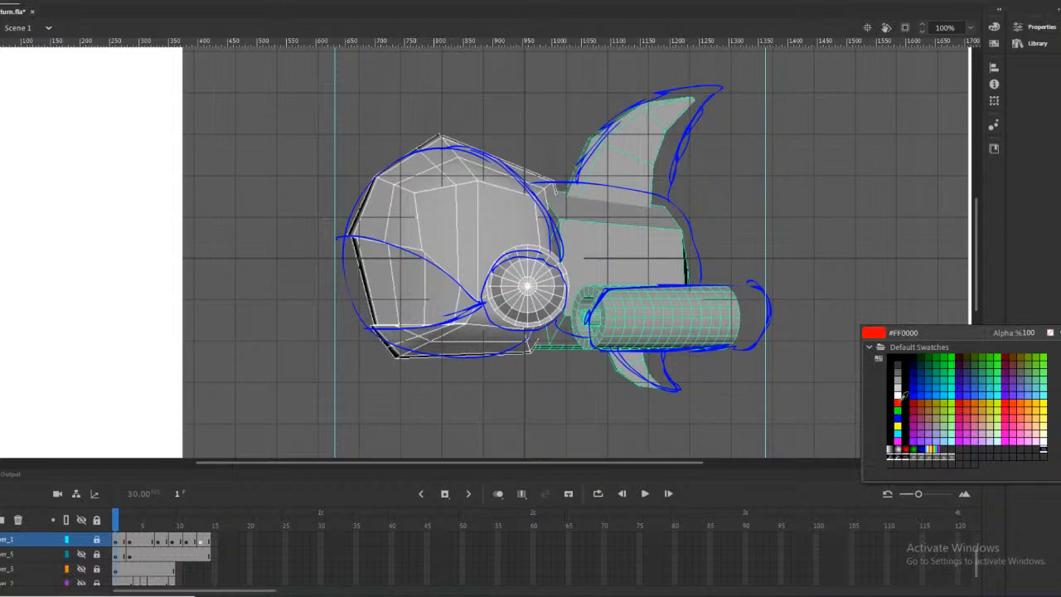
click(899, 399)
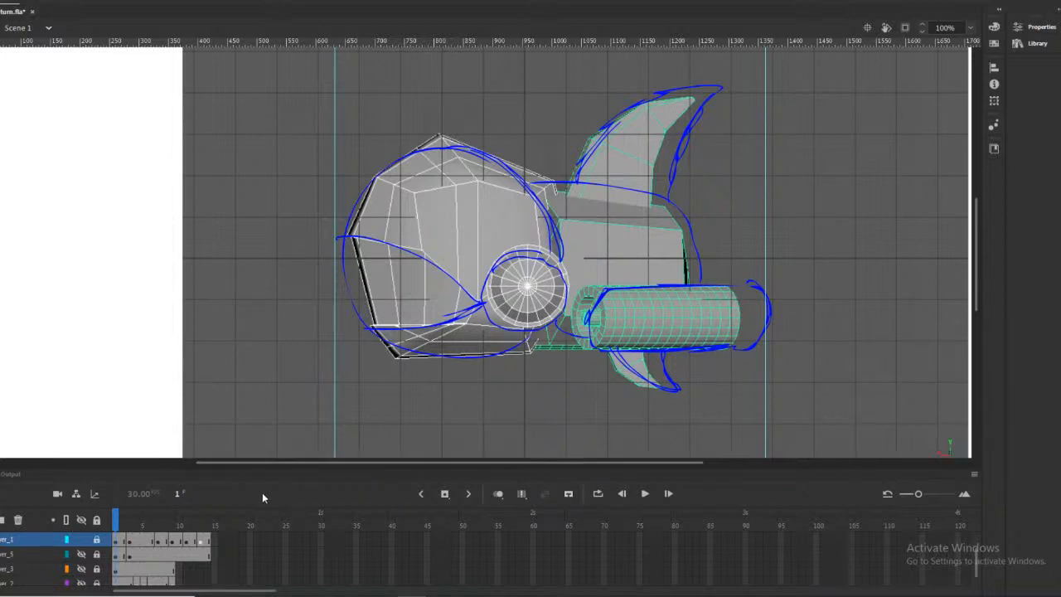
click(3, 520)
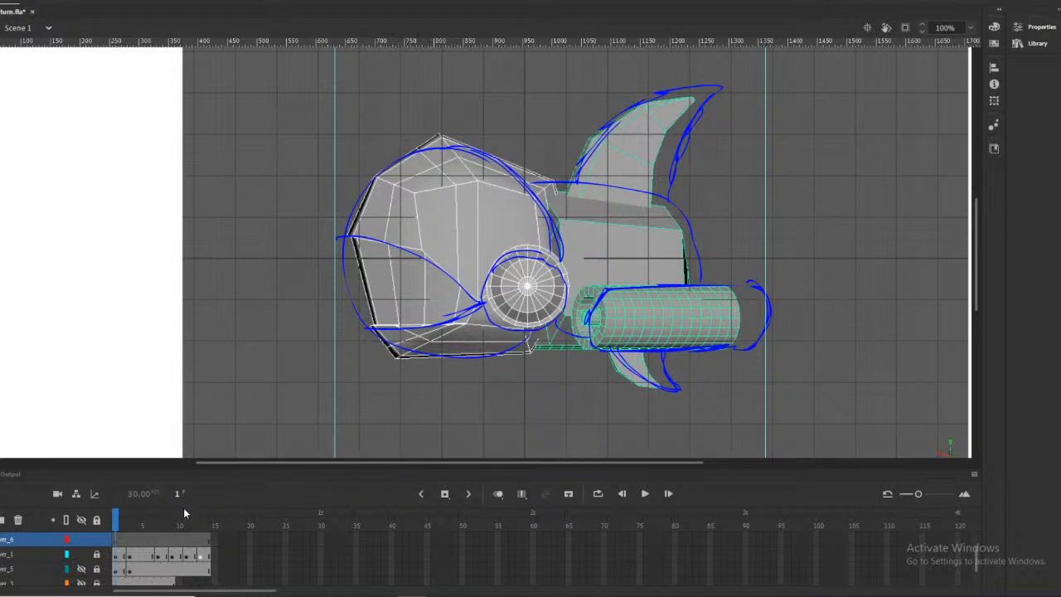
Move the reference image layer to the bottom of the layer stack and show the red fish design on Layer_3
scroll(53, 569, down, 1)
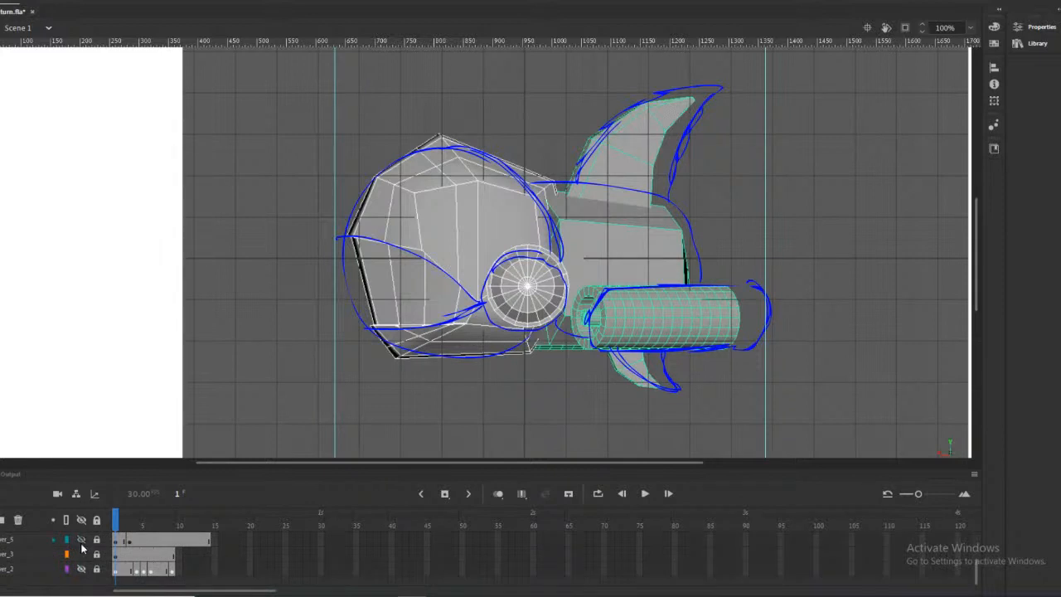
scroll(83, 568, up, 2)
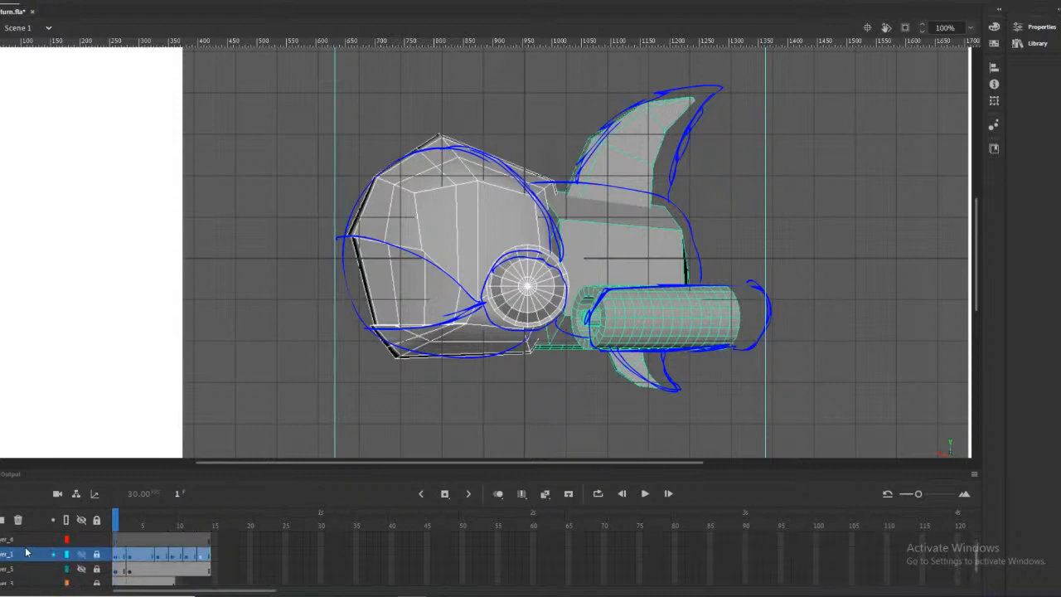
scroll(25, 571, down, 2)
click(16, 583)
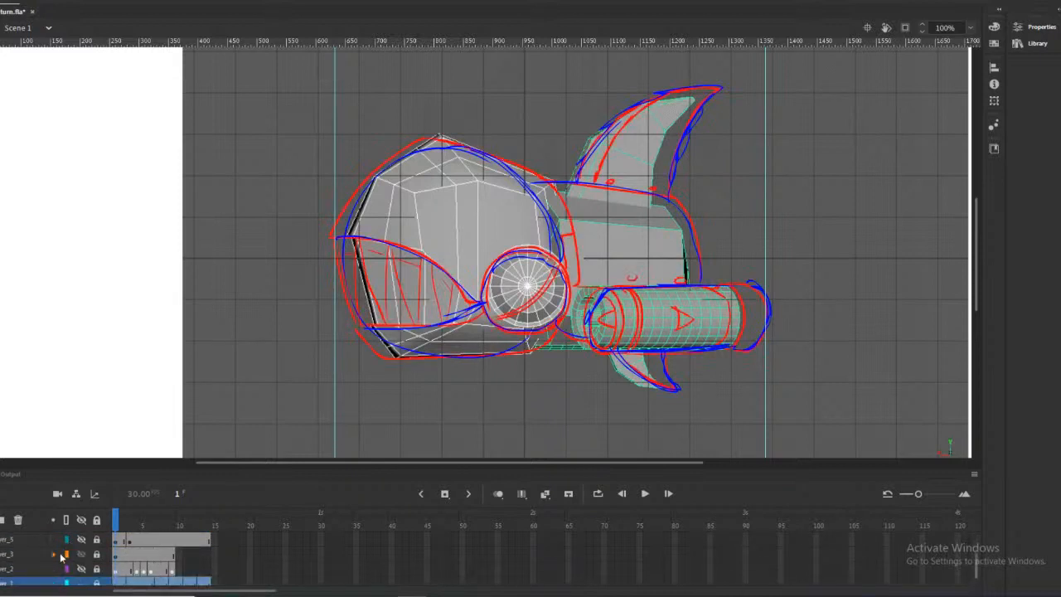
Hide the blue sketches on Layer_7 and Layer_4 and the new Layer_6, keeping the red fish design on Layer_3 shown
scroll(76, 555, up, 3)
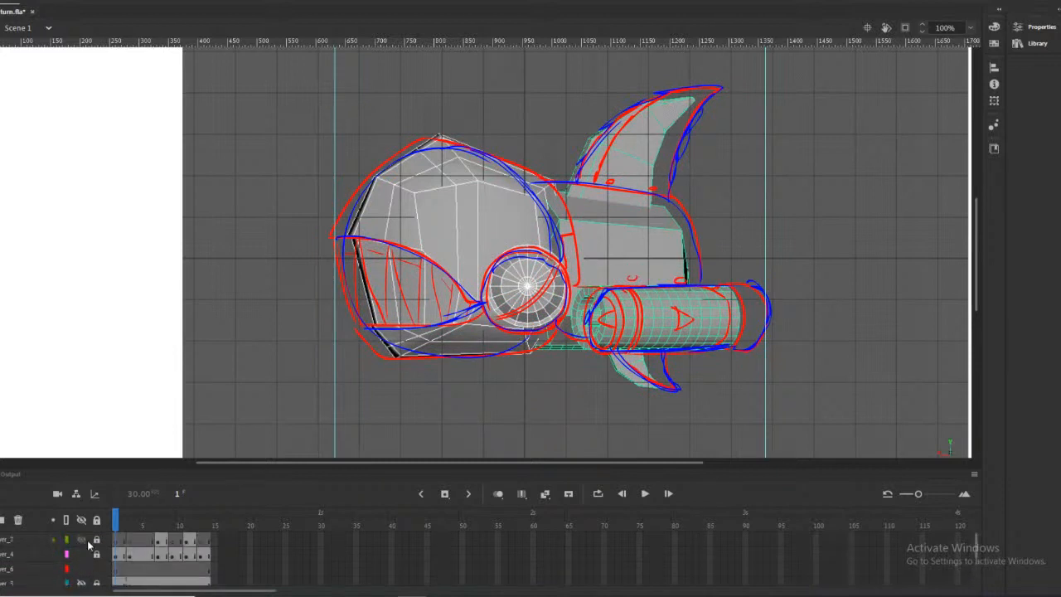
click(88, 540)
click(81, 554)
click(81, 543)
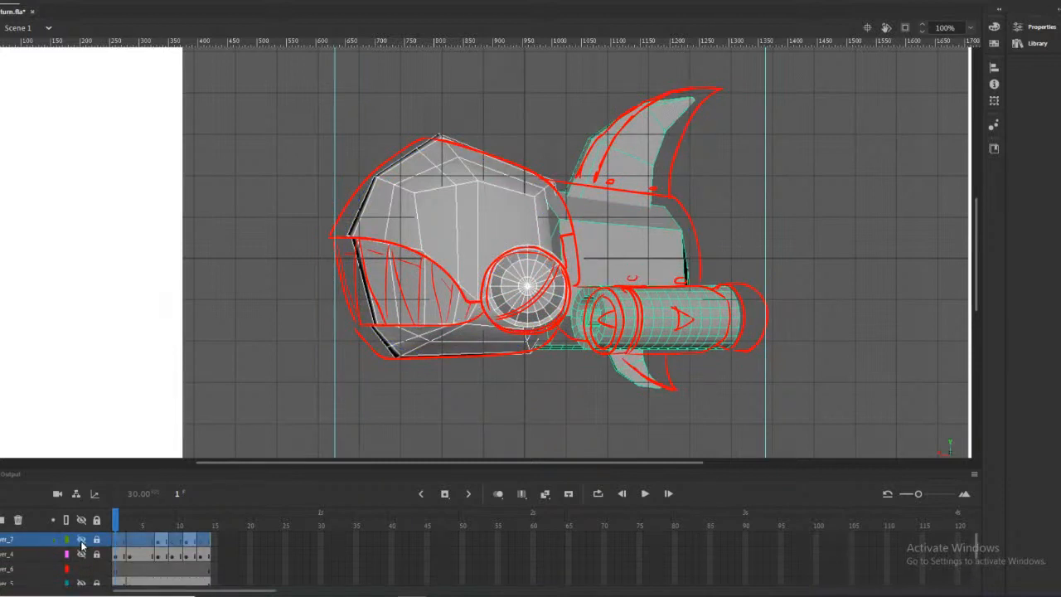
click(81, 567)
scroll(82, 570, down, 2)
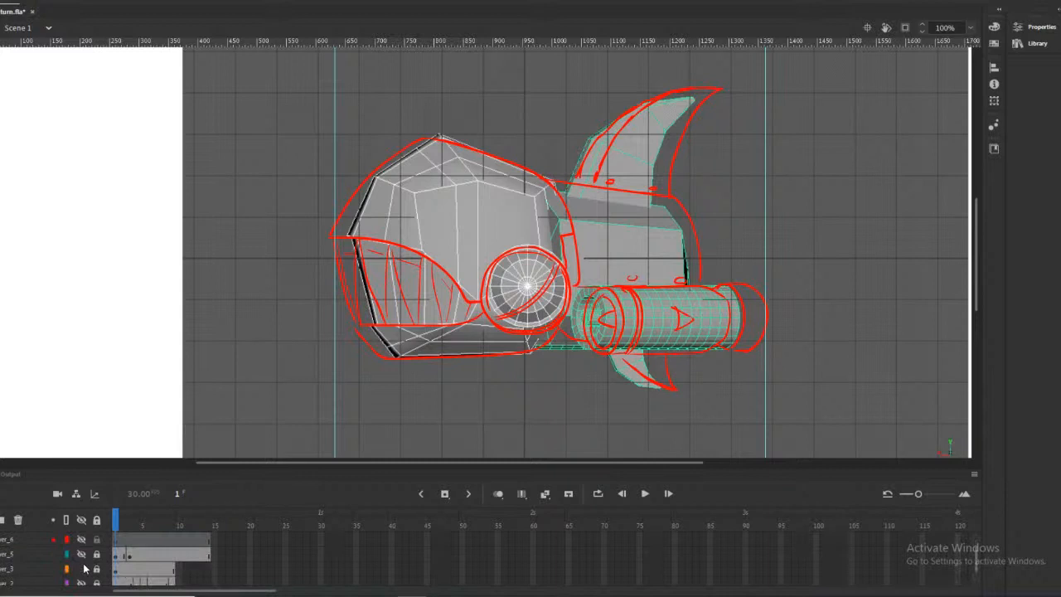
click(82, 570)
click(44, 572)
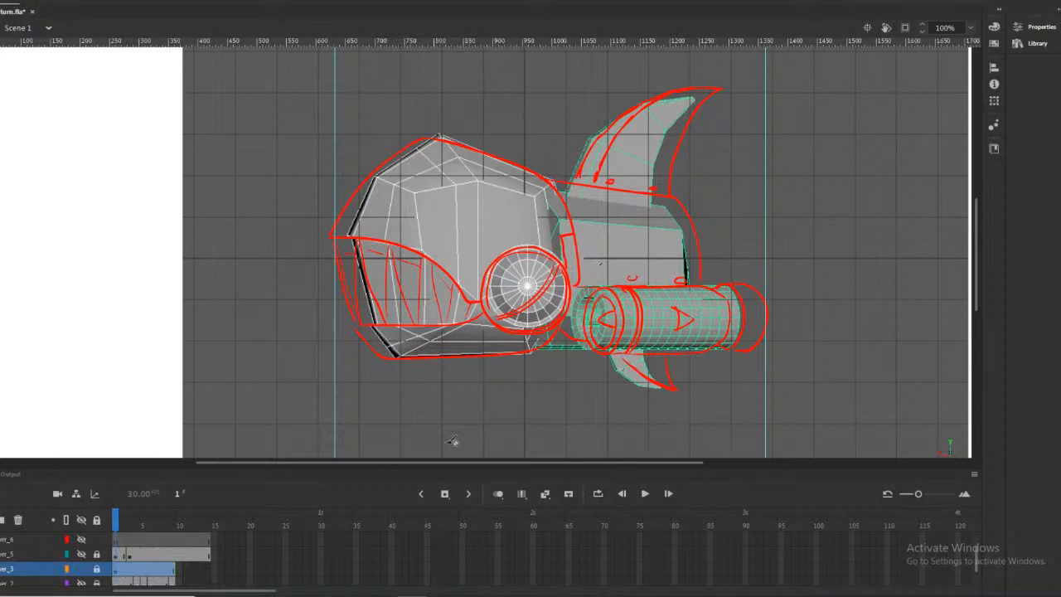
Hide the red fish design and play back the reference images of the turn on their own
drag(120, 520, 143, 521)
scroll(197, 543, down, 2)
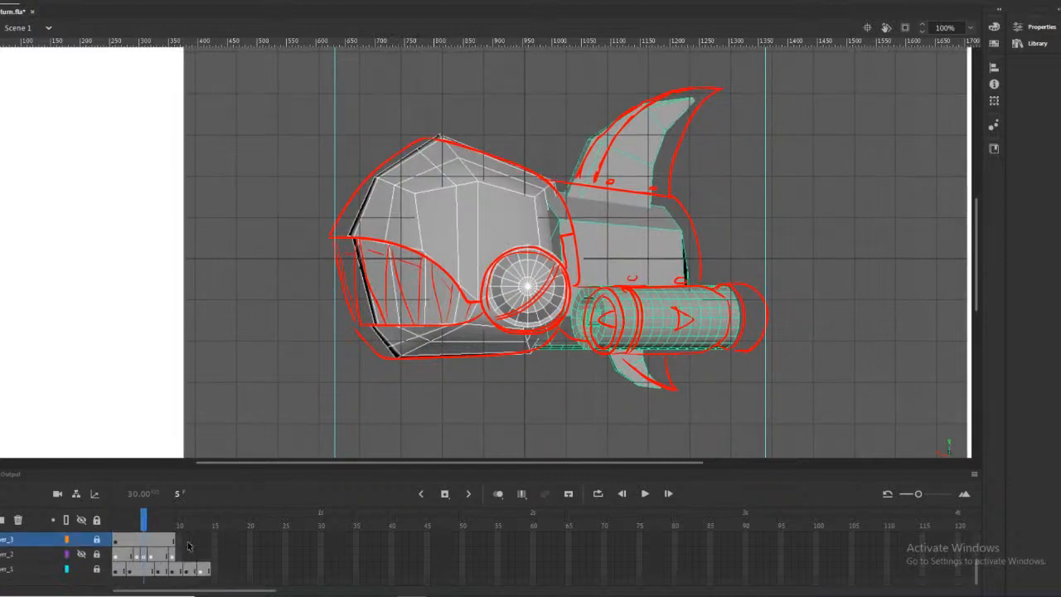
drag(142, 520, 107, 530)
scroll(98, 560, up, 1)
scroll(97, 570, up, 1)
click(81, 569)
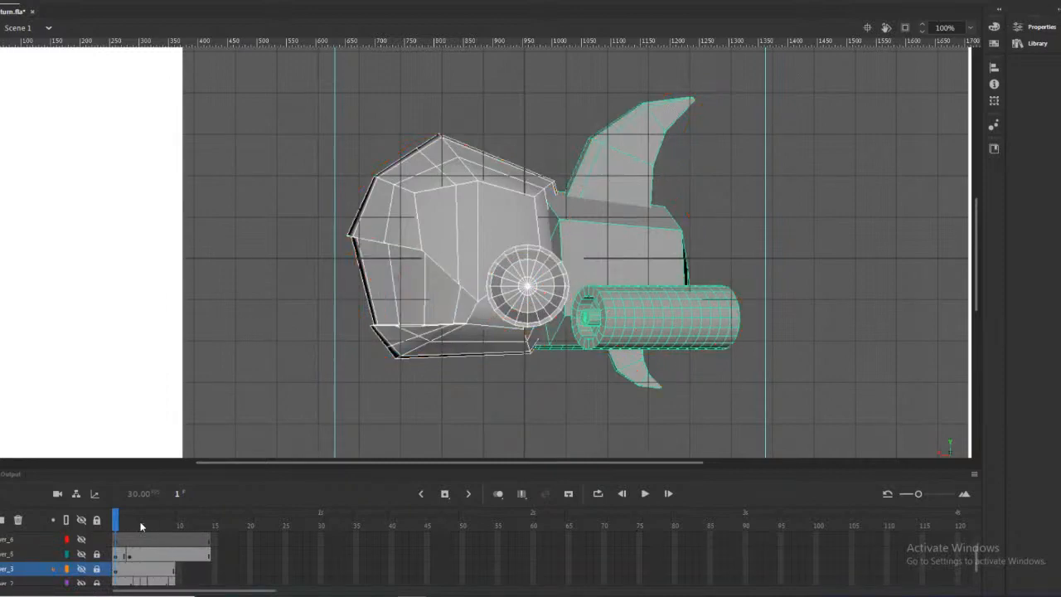
click(645, 493)
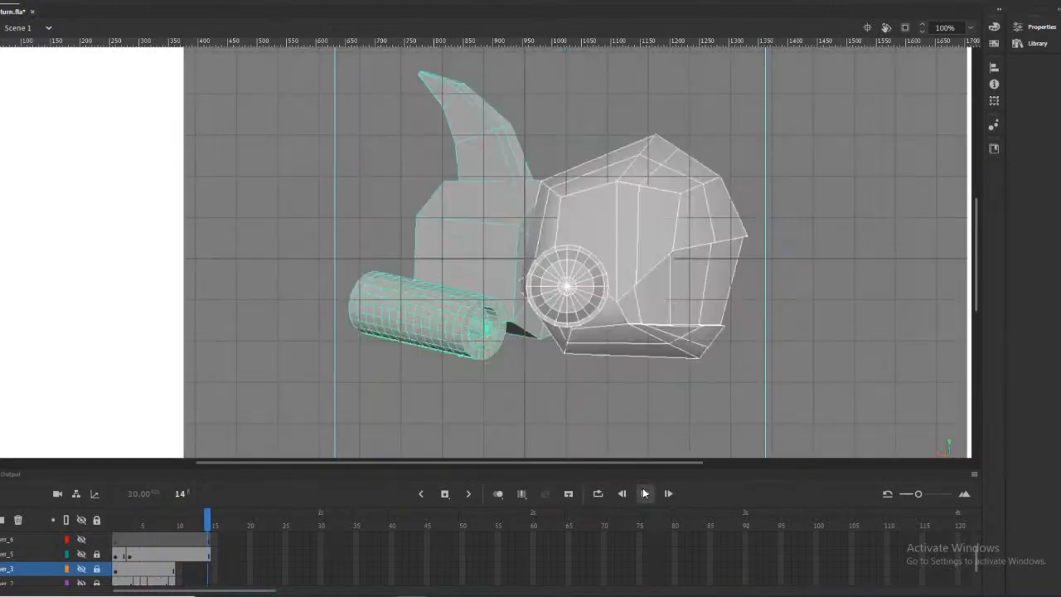
click(644, 493)
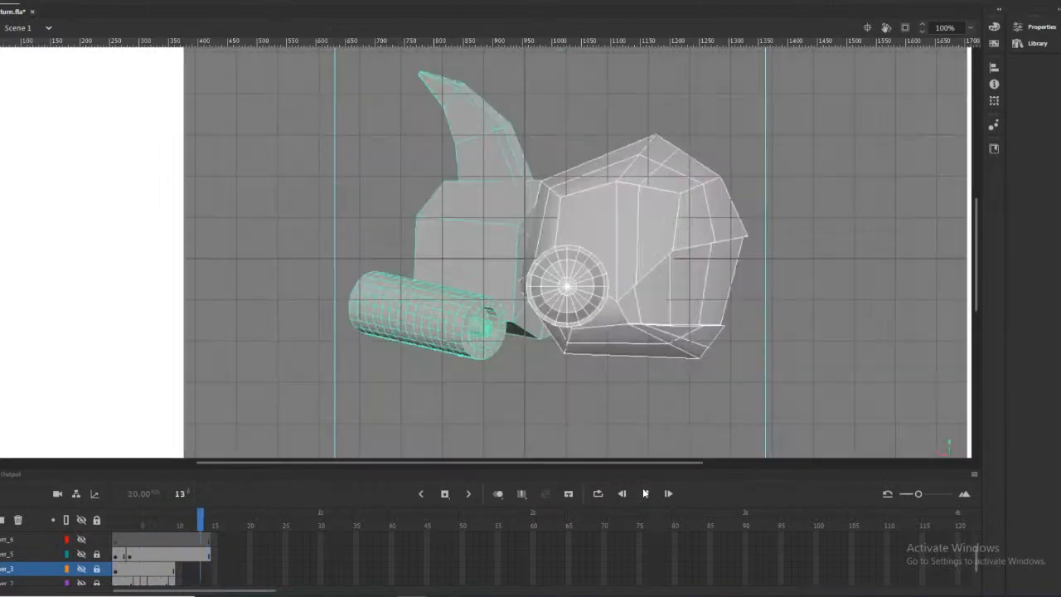
key(shift+comma)
Check the red fish design against frame 1, hide it again and delete Layer_5
click(83, 568)
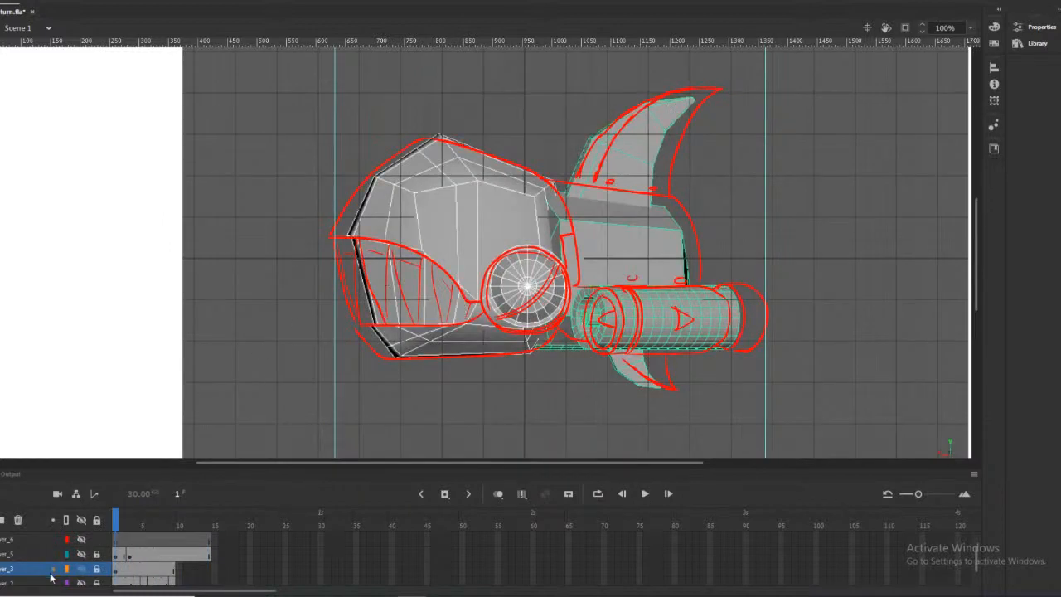
click(81, 568)
scroll(83, 567, down, 1)
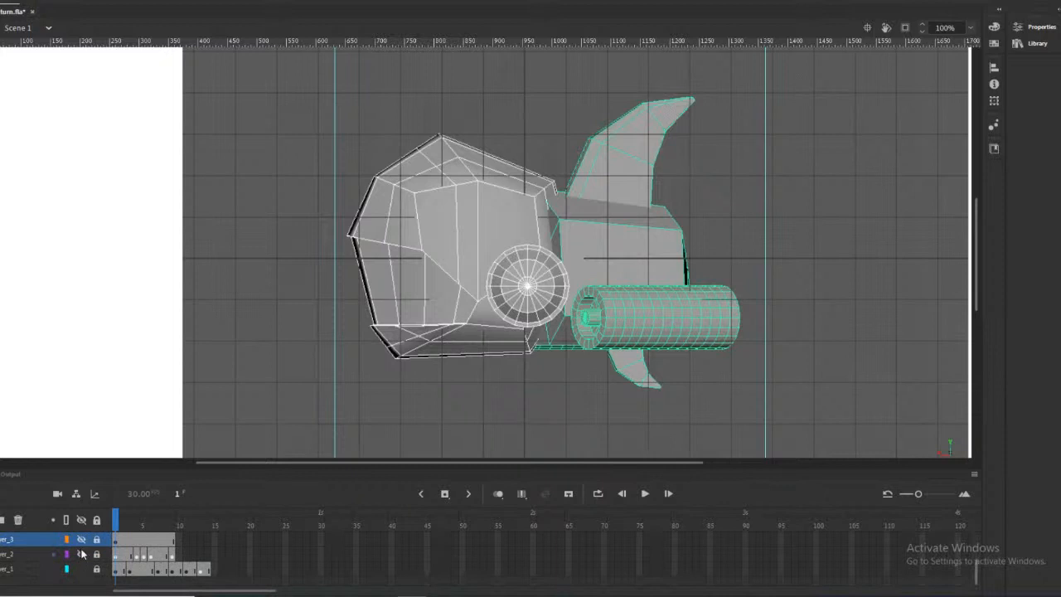
scroll(83, 567, up, 2)
click(80, 572)
click(80, 578)
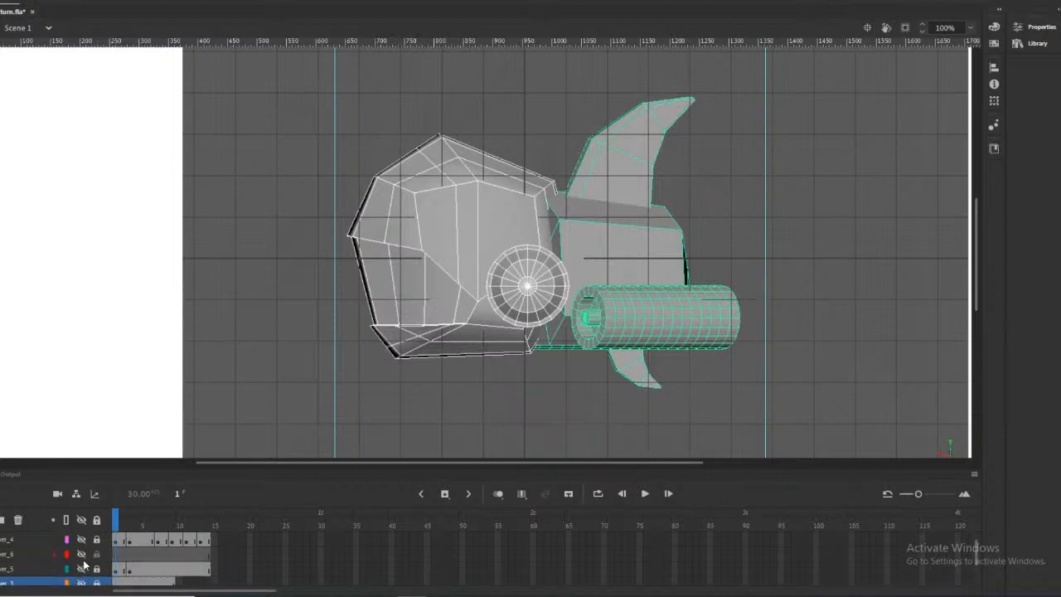
click(25, 570)
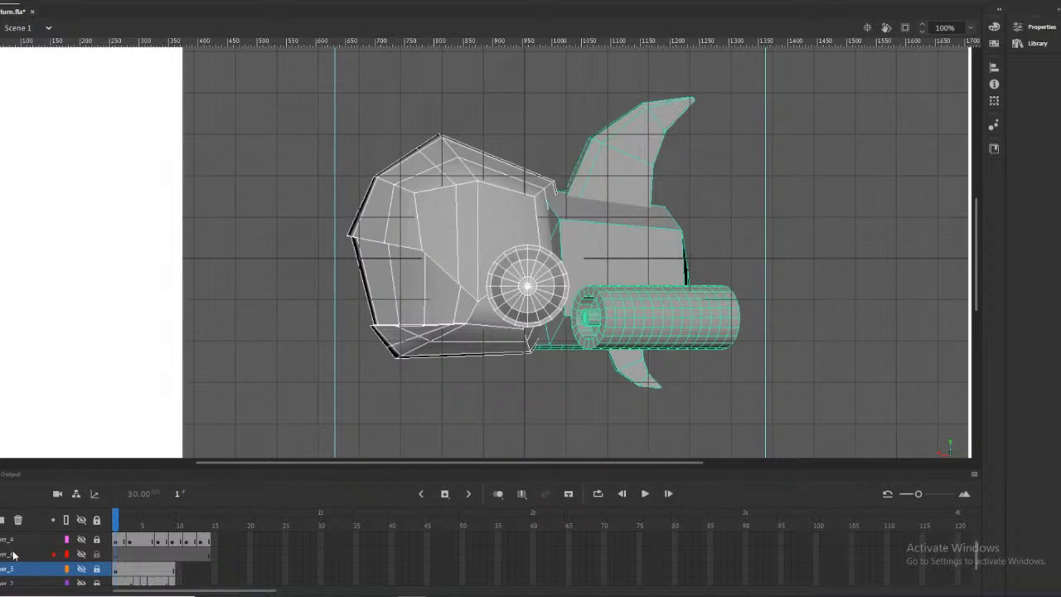
Select the empty Layer_6 for drawing and show the red fish design on Layer_3 again
scroll(70, 553, down, 2)
scroll(69, 553, up, 2)
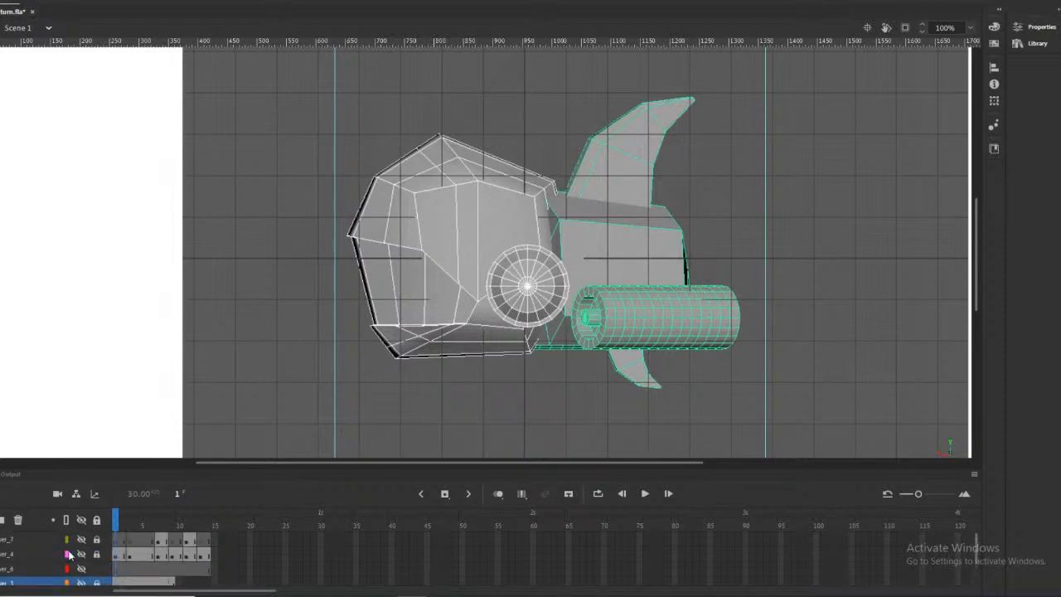
click(91, 570)
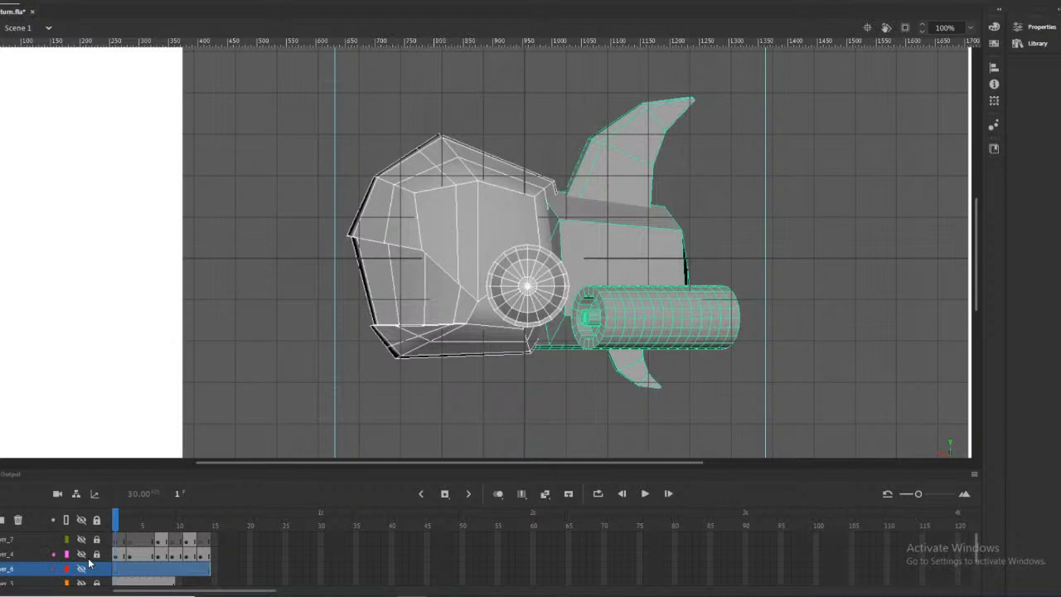
scroll(82, 571, down, 1)
click(80, 569)
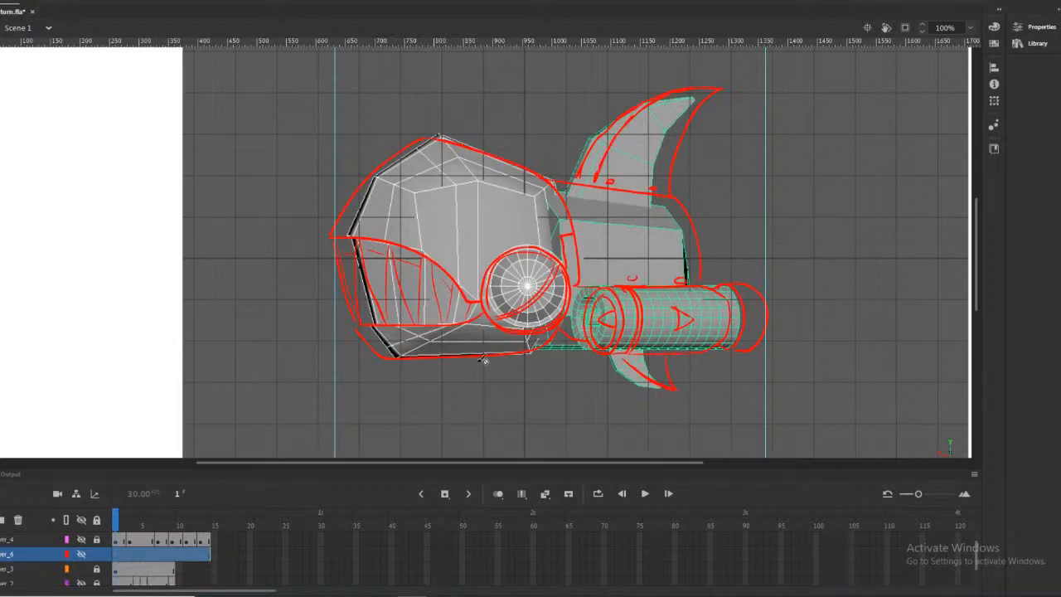
Return to frame 1 and choose blue #0000FF as the drawing colour
click(129, 527)
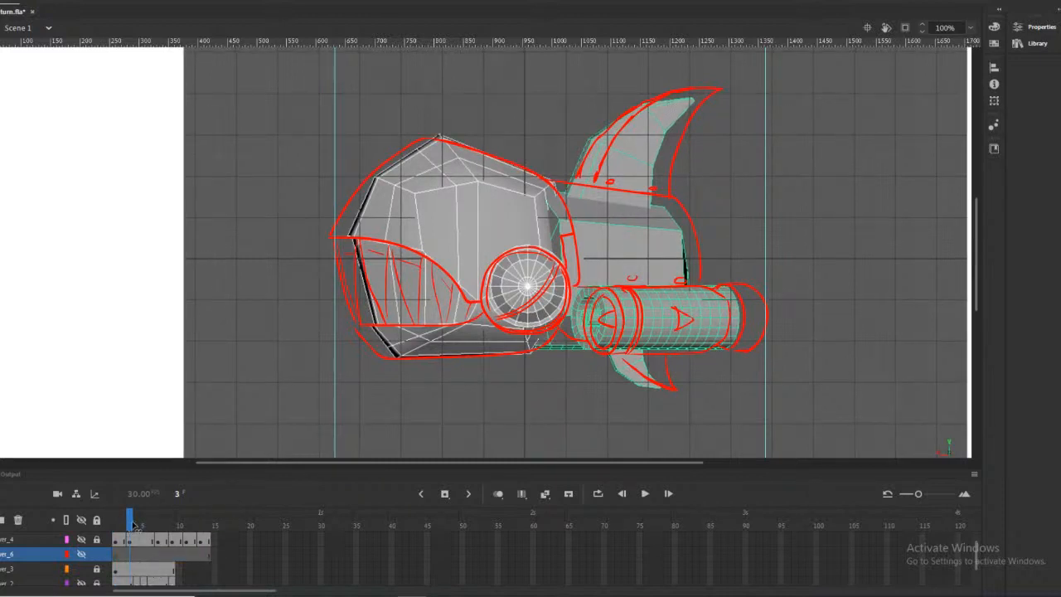
drag(133, 525, 116, 526)
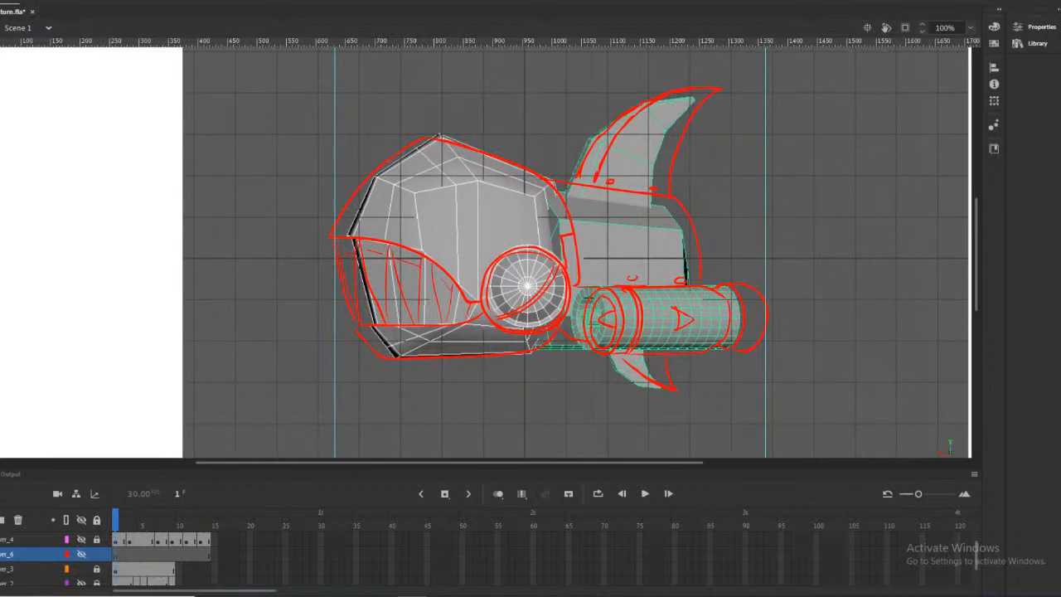
click(1059, 321)
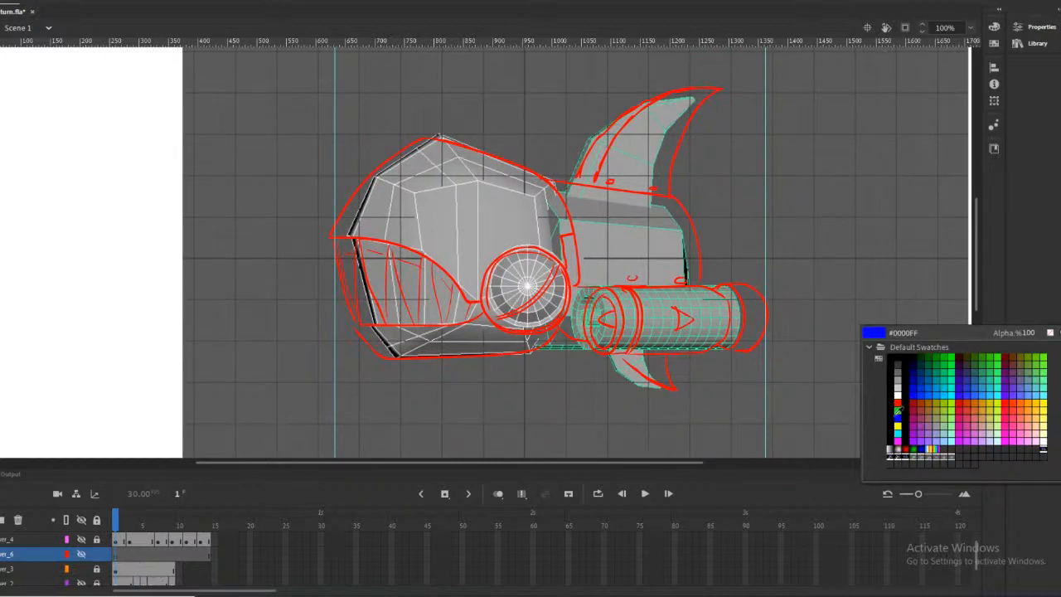
click(899, 410)
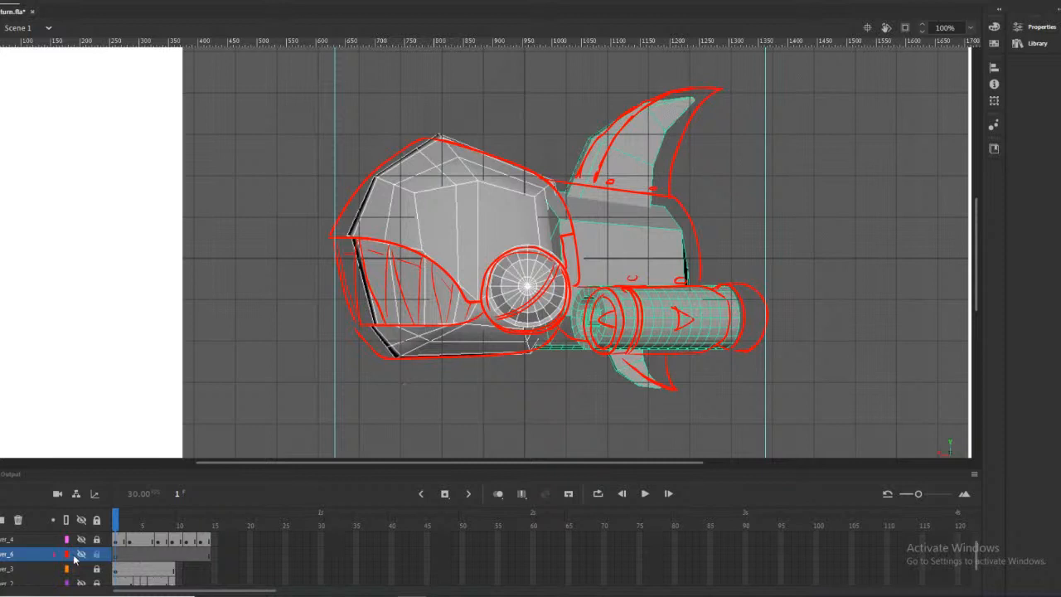
Add a new layer above Layer_7 at the top of the layer stack
scroll(78, 555, down, 1)
click(38, 570)
scroll(38, 570, up, 1)
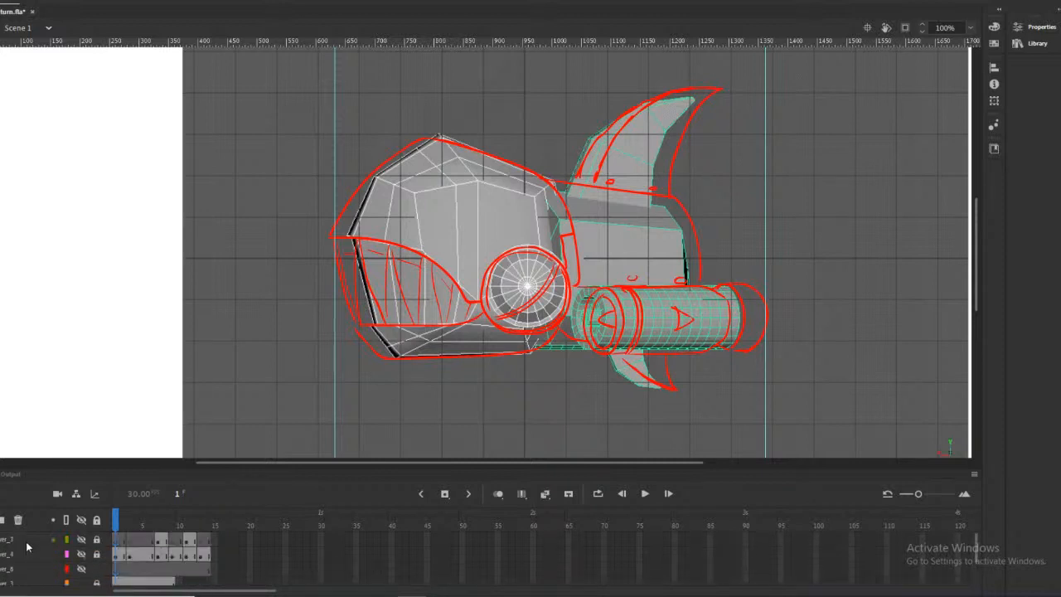
click(2, 519)
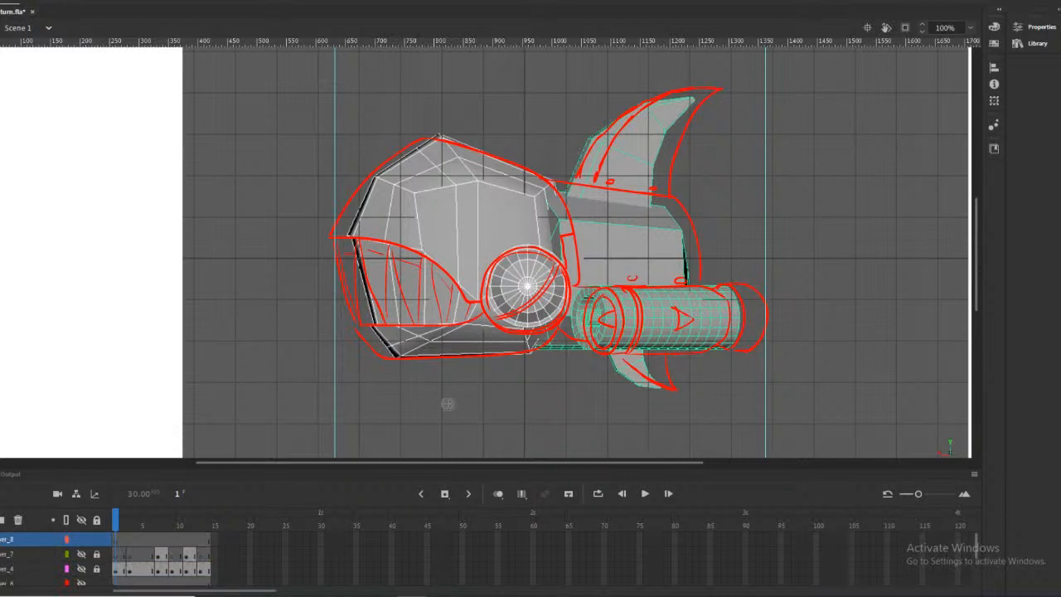
Try to trace the round eye's outline in blue with the brush, undoing and redrawing its lower curve
scroll(694, 370, up, 1)
scroll(694, 369, down, 1)
click(522, 291)
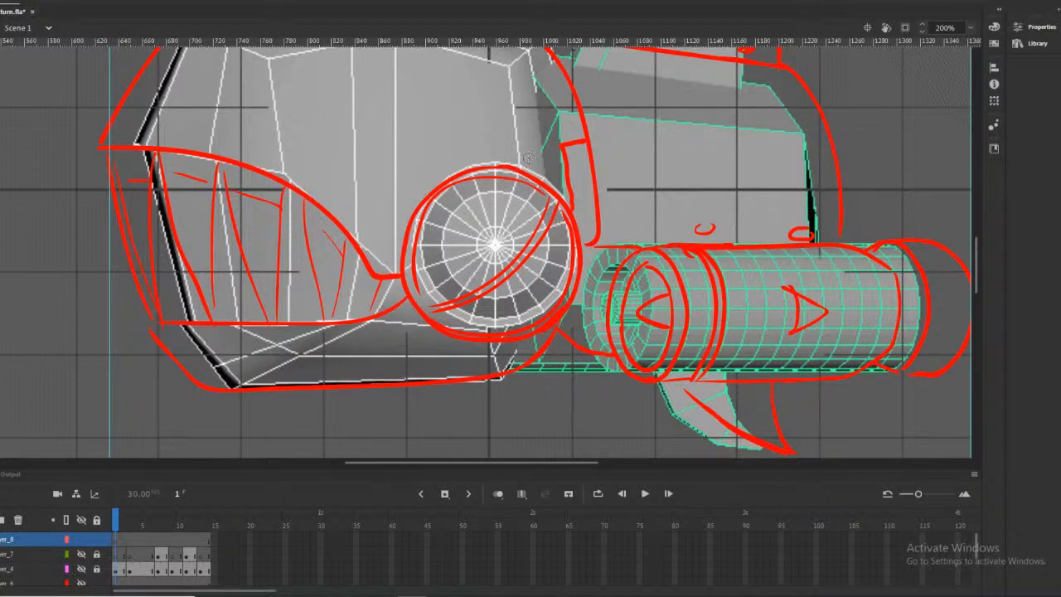
drag(509, 167, 478, 169)
mouse_move(432, 191)
mouse_down()
mouse_move(412, 221)
mouse_move(401, 277)
mouse_up()
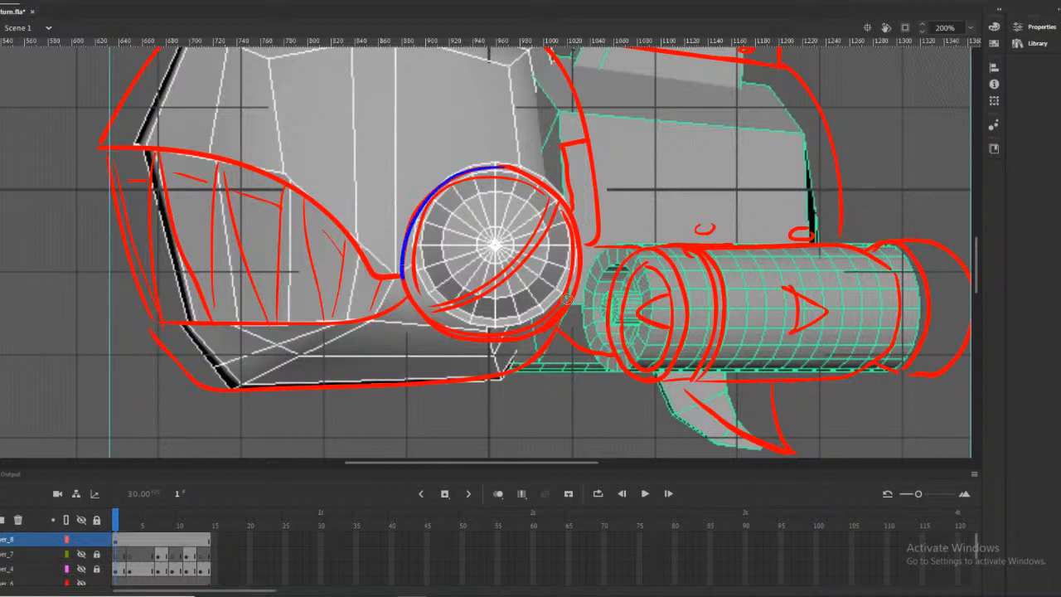
mouse_move(568, 305)
mouse_down()
mouse_move(548, 323)
mouse_move(496, 338)
mouse_move(439, 334)
mouse_move(406, 294)
mouse_move(411, 277)
mouse_up()
key(ctrl+z)
mouse_move(565, 309)
mouse_down()
mouse_move(520, 335)
mouse_move(454, 332)
mouse_move(406, 281)
mouse_up()
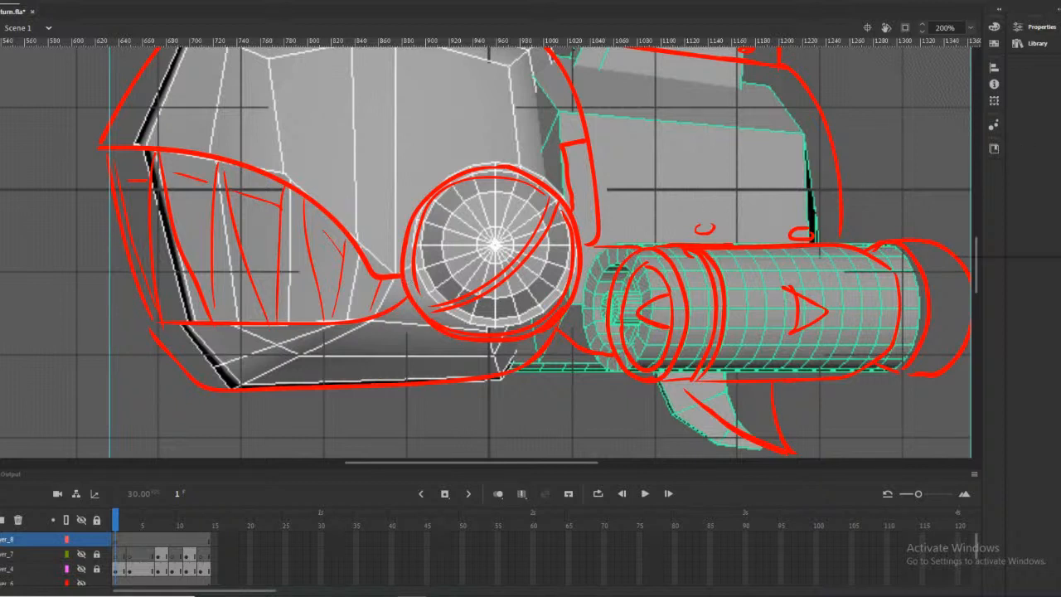
Switch to the Oval tool and set its fill to none
click(995, 228)
click(1040, 26)
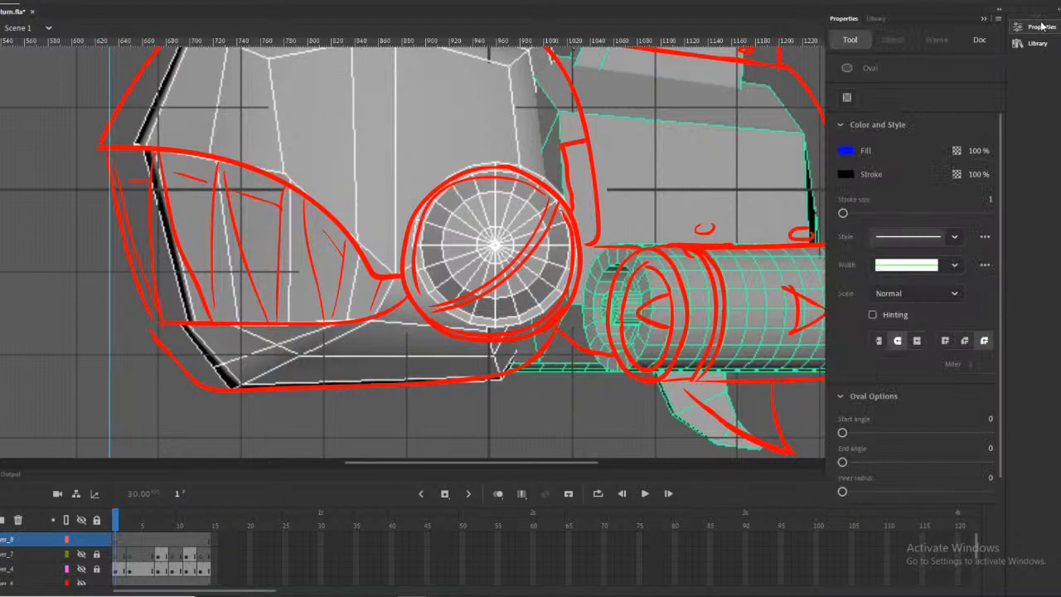
click(846, 174)
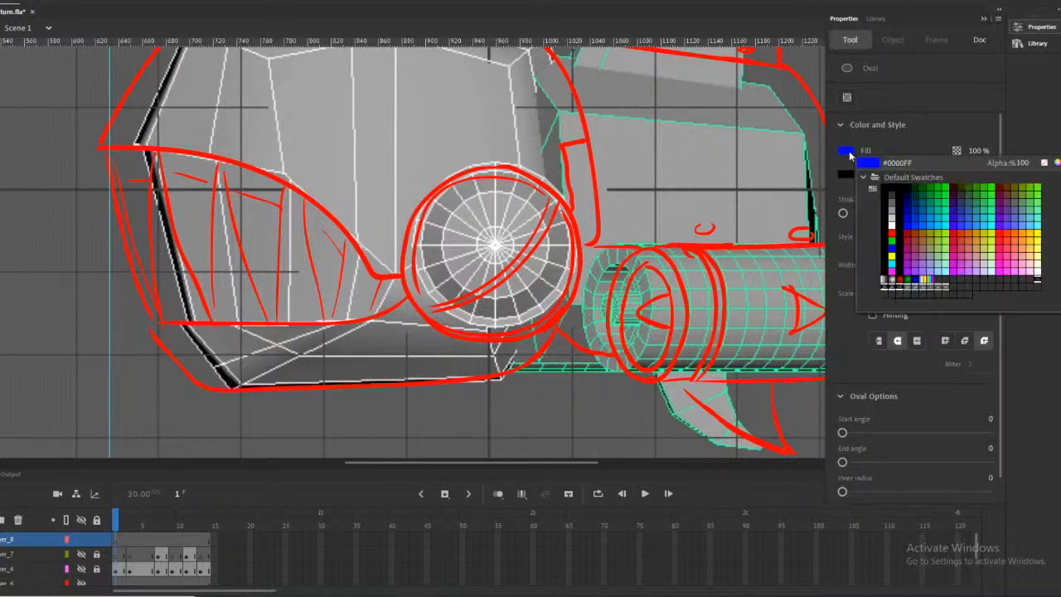
click(1044, 162)
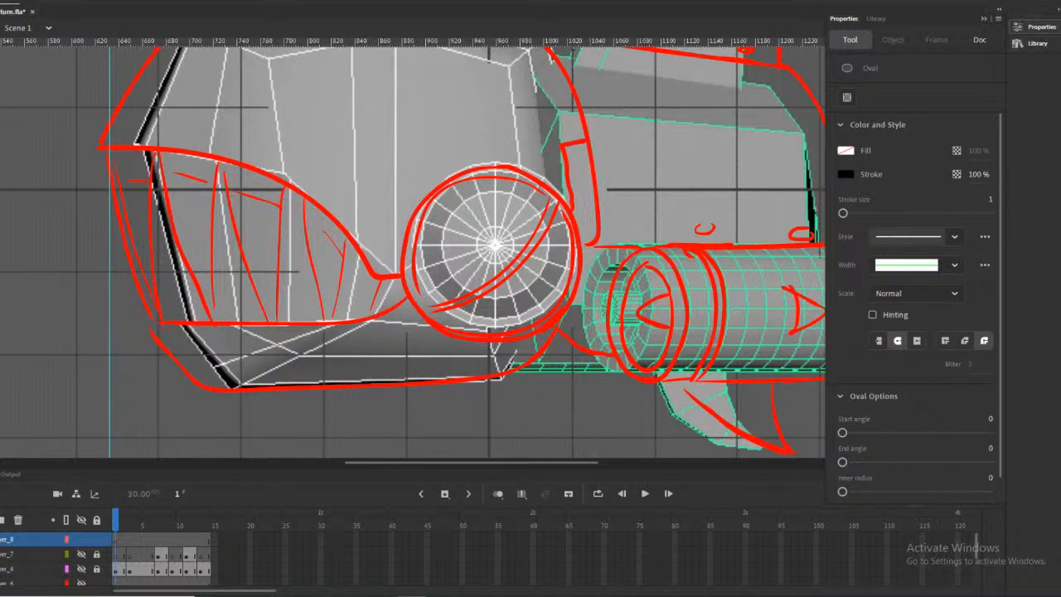
Try to trace the upper-left curve of the round eye again with the brush
click(1036, 26)
drag(559, 462, 580, 461)
scroll(577, 329, up, 3)
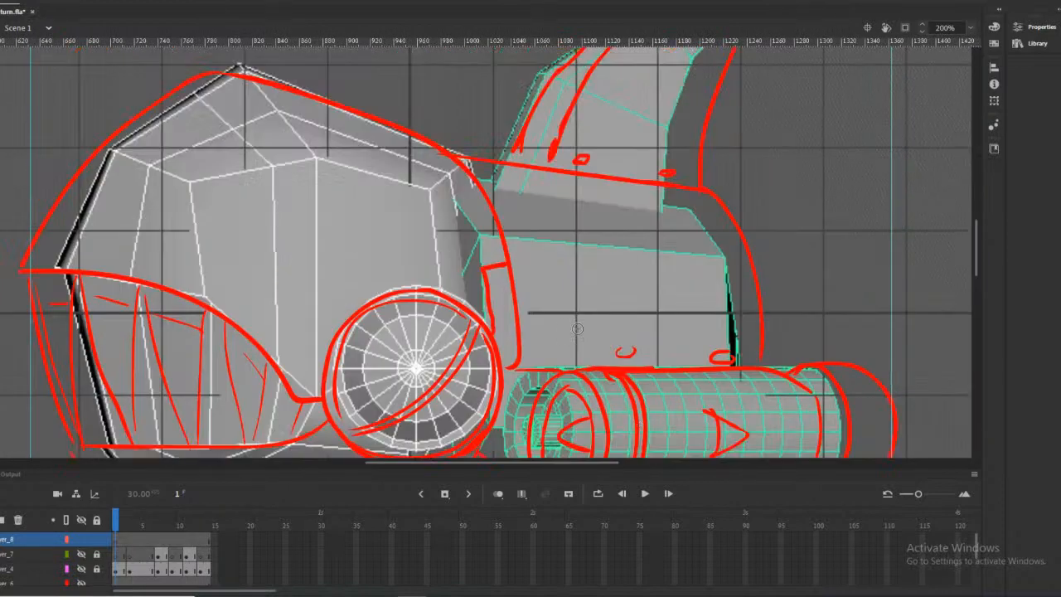
scroll(613, 277, down, 3)
scroll(666, 302, up, 3)
click(465, 466)
drag(329, 462, 573, 448)
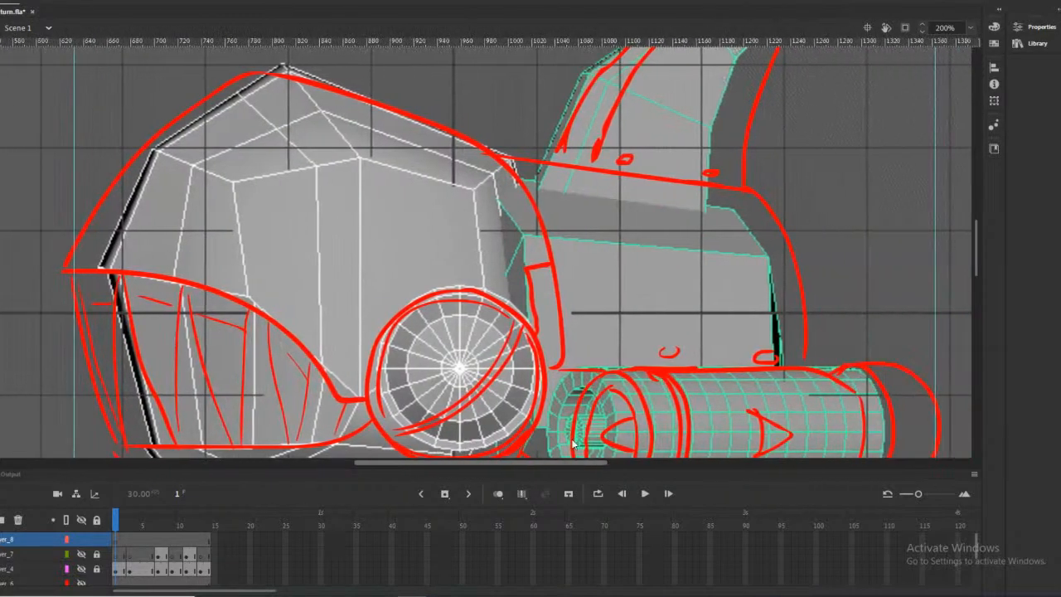
scroll(538, 383, down, 4)
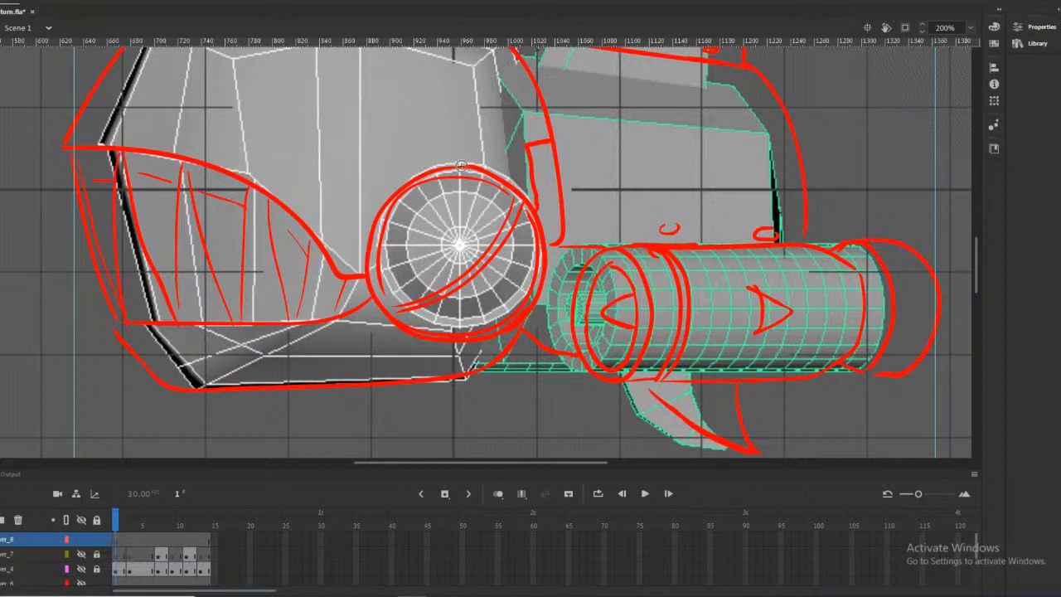
mouse_move(465, 167)
mouse_down()
mouse_move(400, 189)
mouse_move(369, 272)
mouse_up()
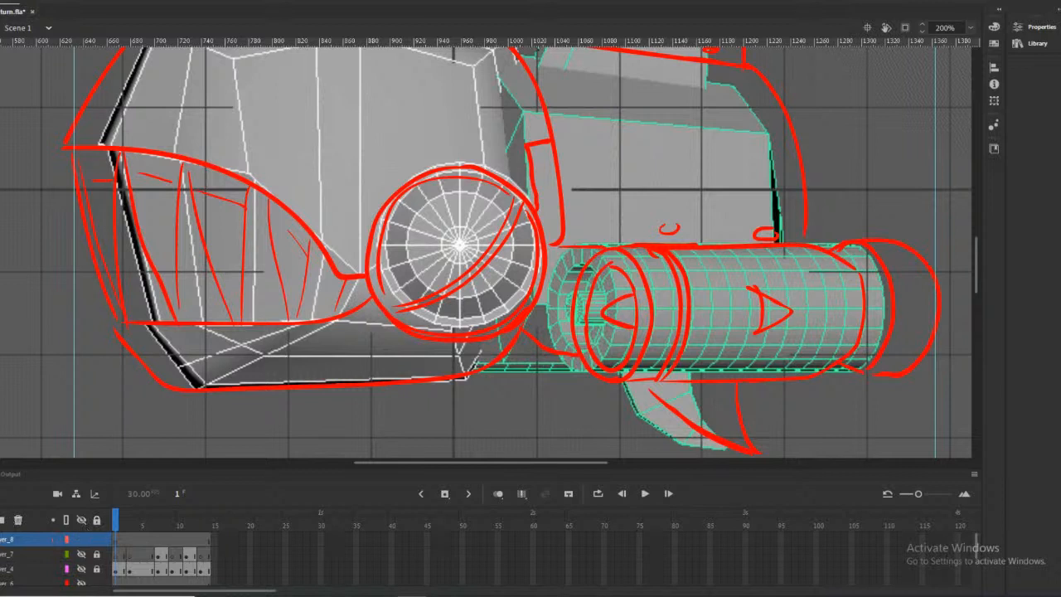
Import the coloured fish image ChopCopBase_00005.png onto the stage on Layer_8
click(25, 4)
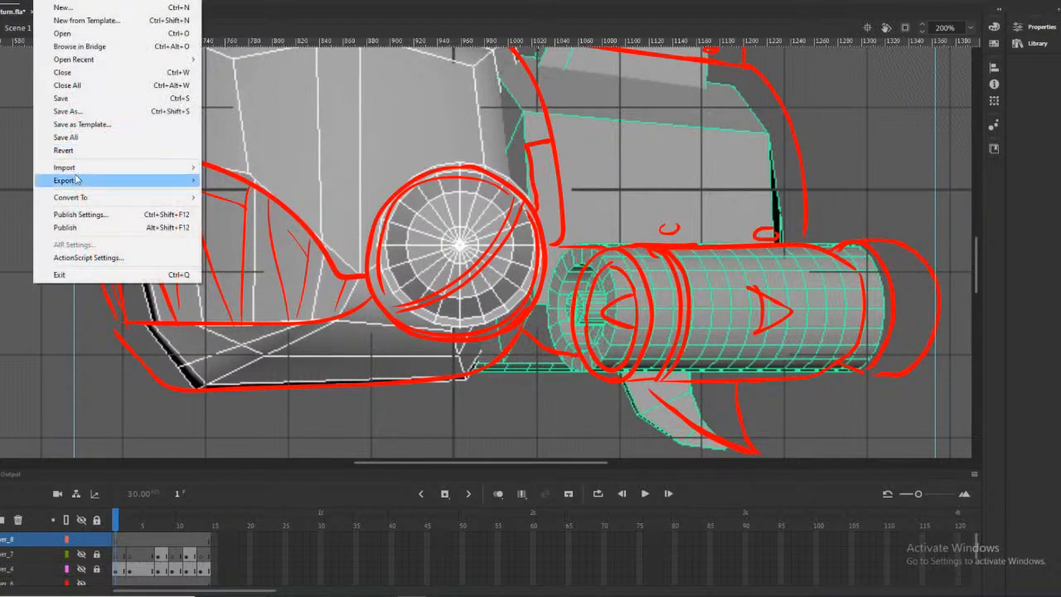
mouse_move(94, 166)
click(233, 168)
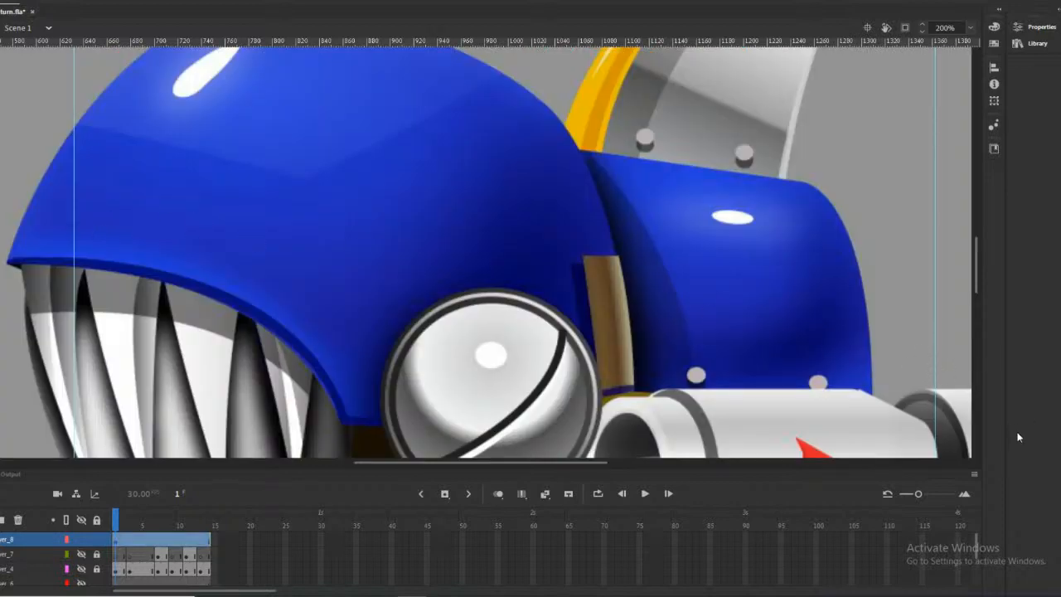
Give the imported image's frame on Layer_8 an Alpha color effect of 76%
scroll(528, 227, down, 2)
scroll(478, 252, down, 1)
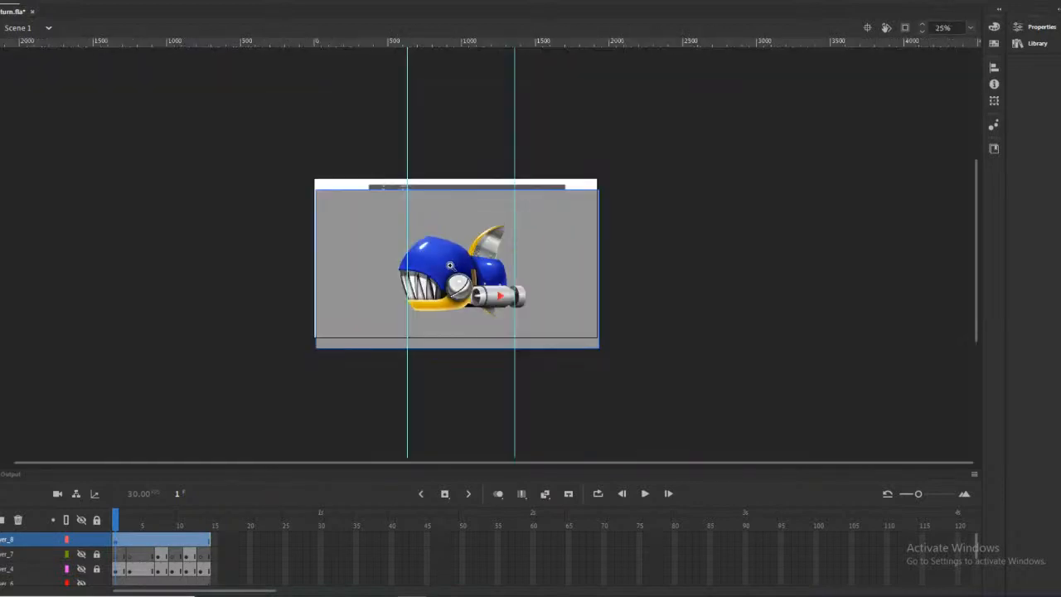
scroll(448, 271, up, 1)
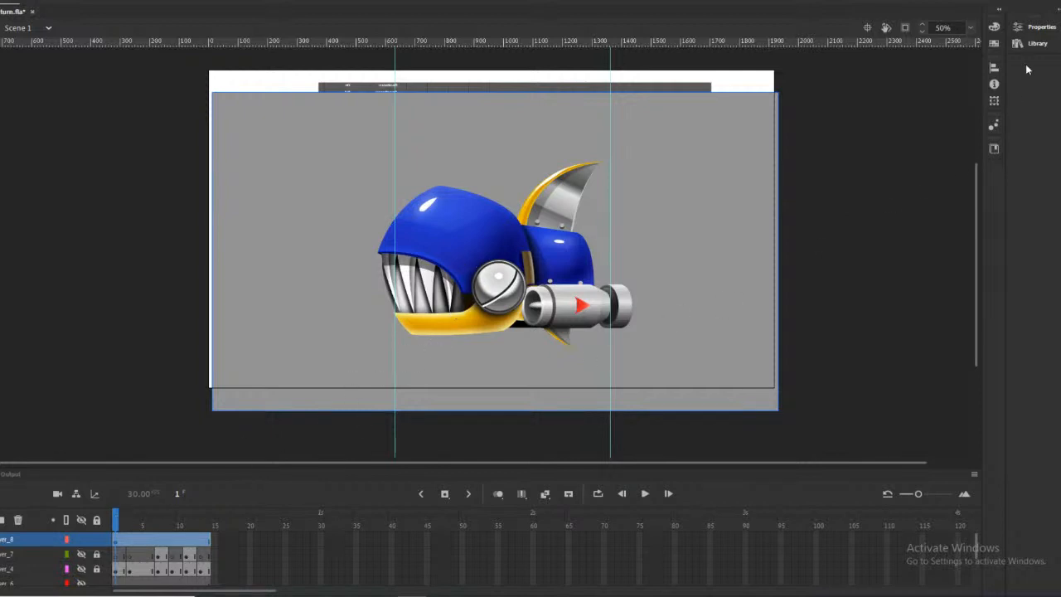
click(1036, 29)
click(1037, 43)
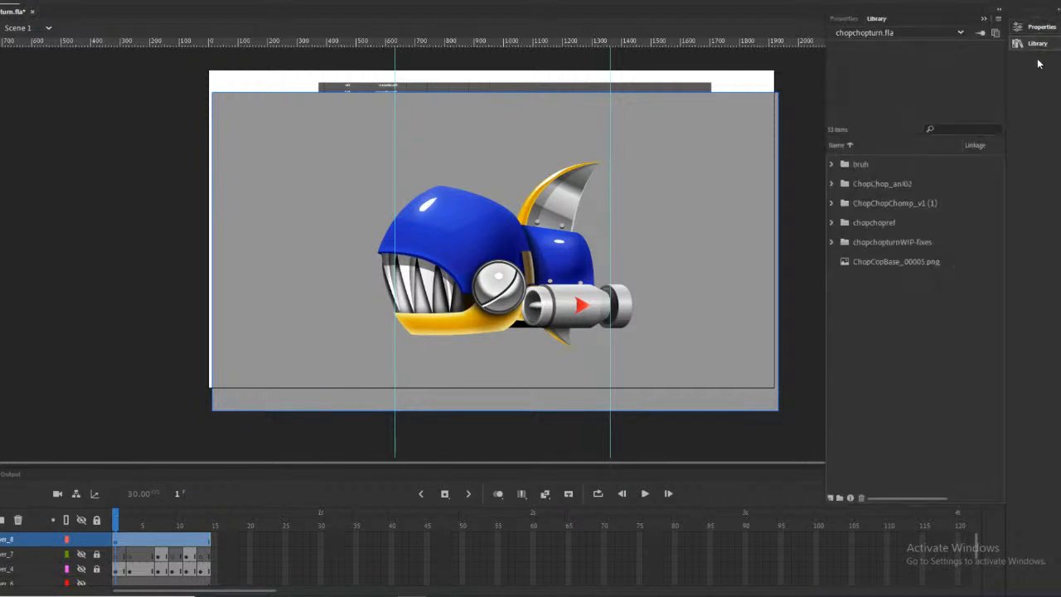
click(1040, 27)
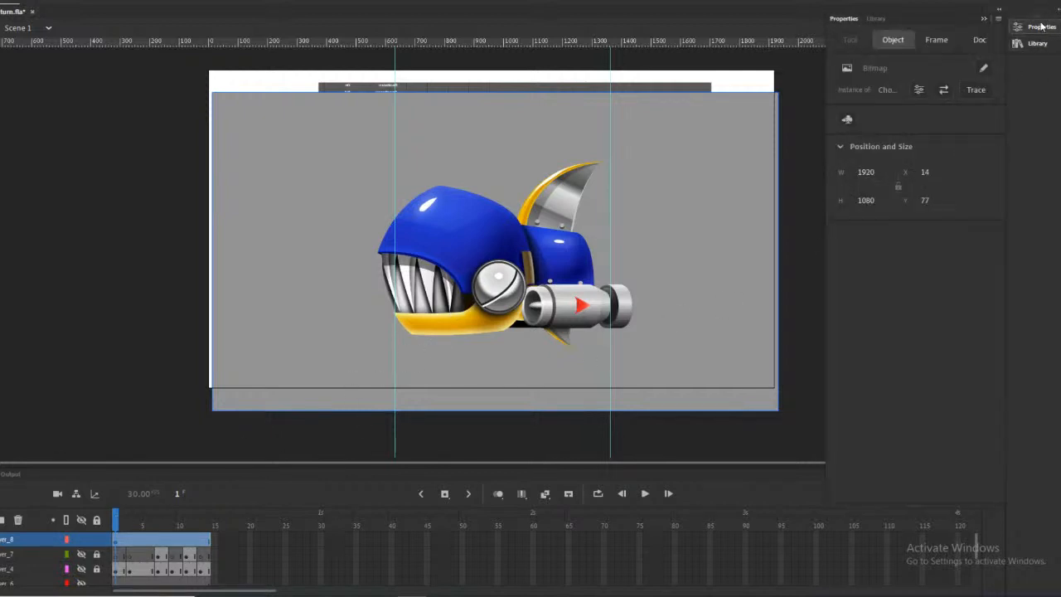
click(943, 42)
click(926, 379)
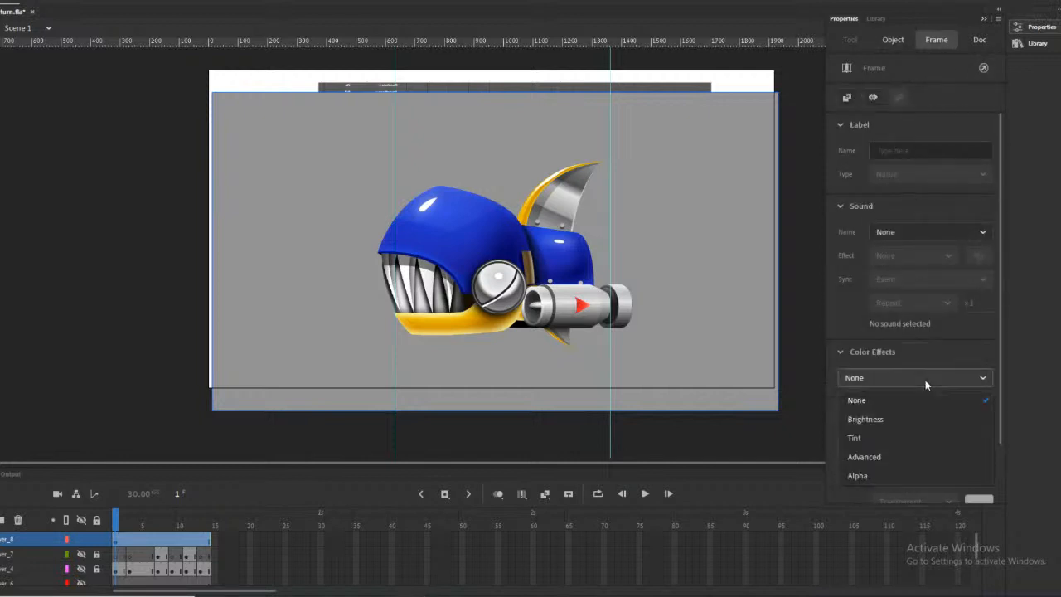
click(876, 460)
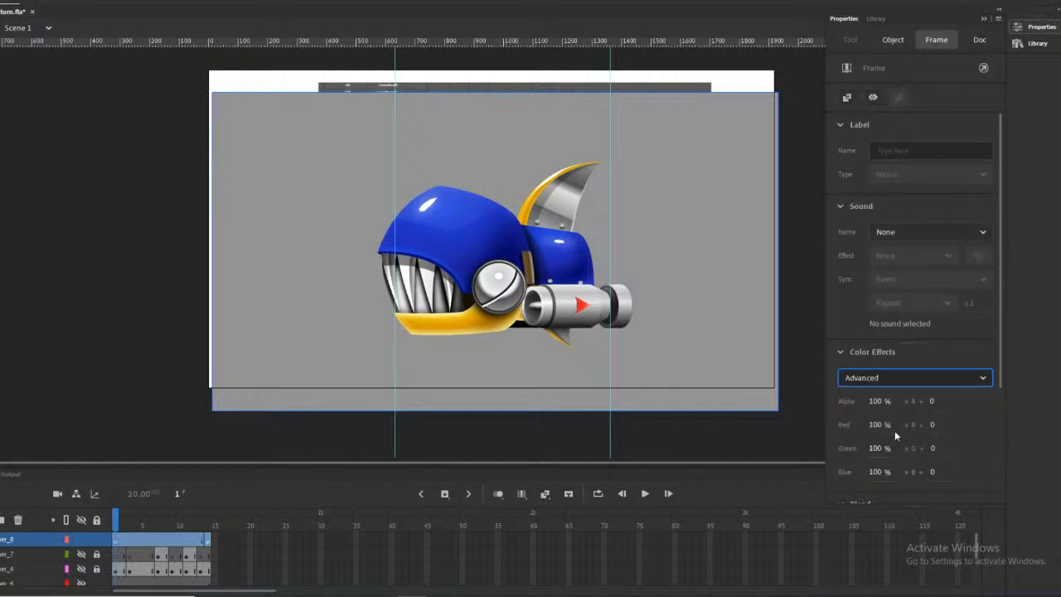
click(927, 383)
click(881, 476)
mouse_move(958, 411)
mouse_down()
mouse_move(942, 413)
mouse_move(953, 411)
mouse_up()
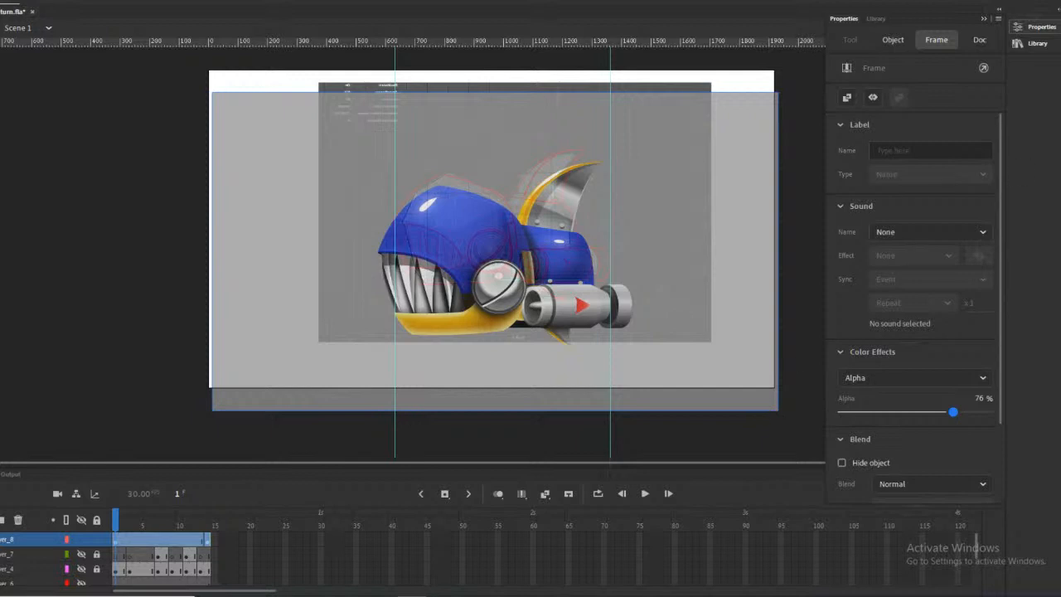
click(984, 18)
Scale the imported image down proportionally and move it up over the 3D reference fish
key(q)
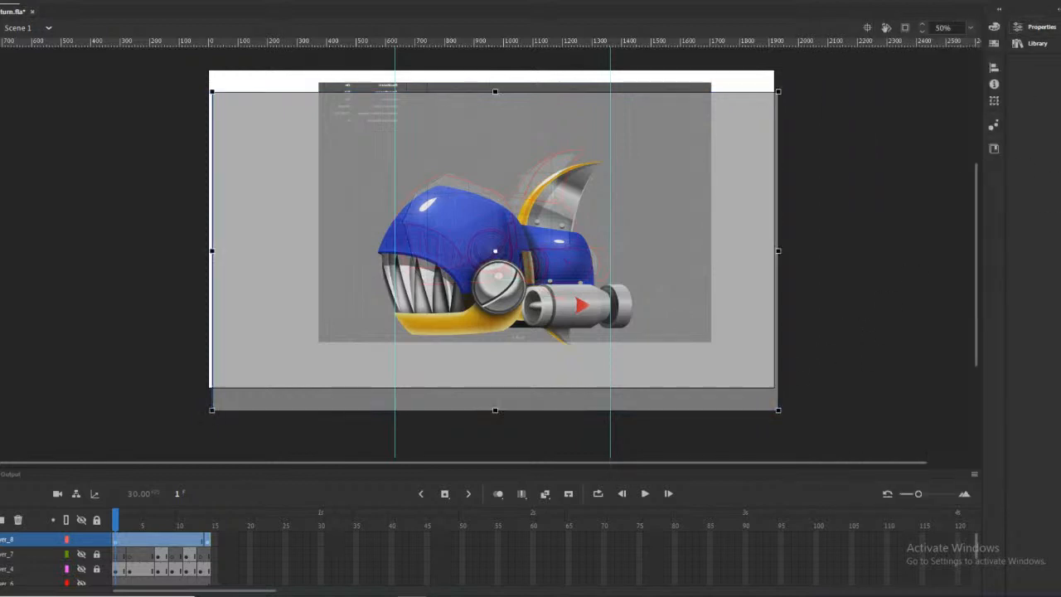
drag(777, 409, 722, 379)
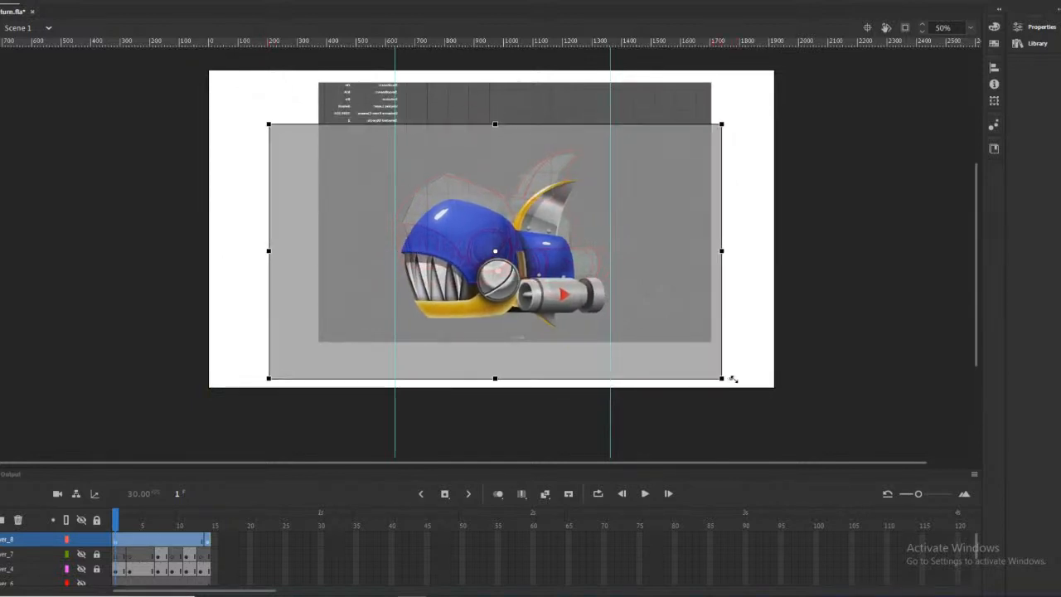
drag(513, 344, 515, 312)
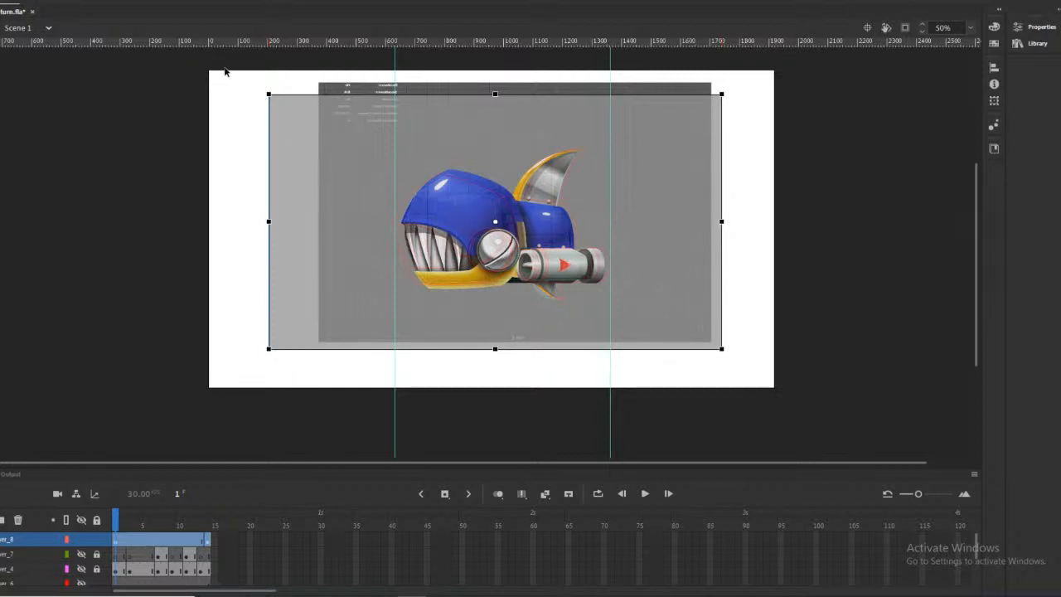
alt+drag(268, 96, 280, 95)
Nudge the image left until the coloured fish's mouth lines up with the reference fish's head
key(Left)
key(Left)
key(Left)
key(Left)
key(Left)
key(Left)
key(Left)
key(Left)
key(Left)
key(Left)
key(Left)
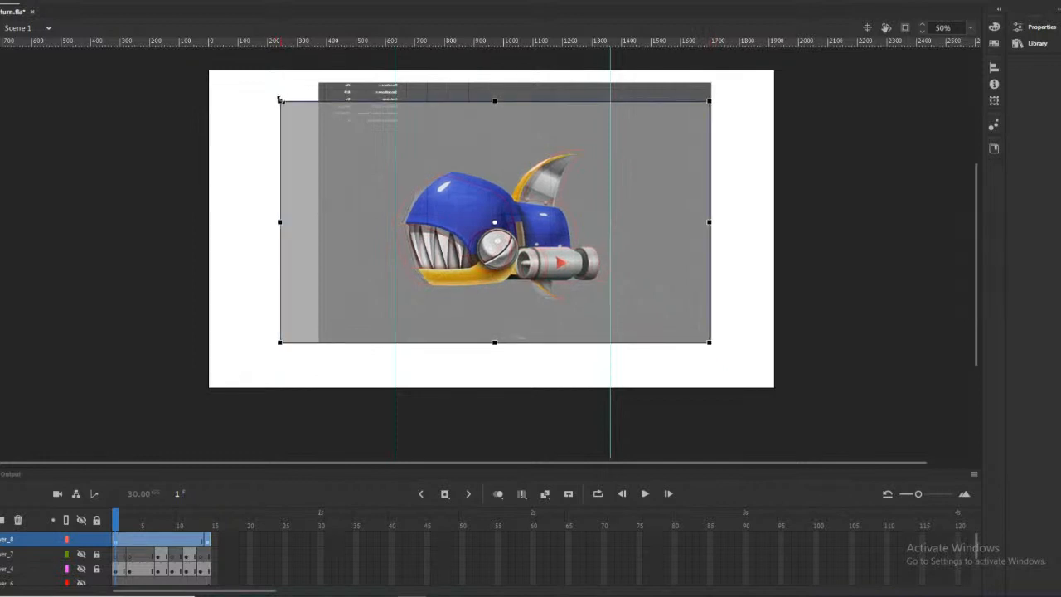
key(Left)
key(Left)
key(Left)
key(Left)
key(Left)
key(Left)
key(Left)
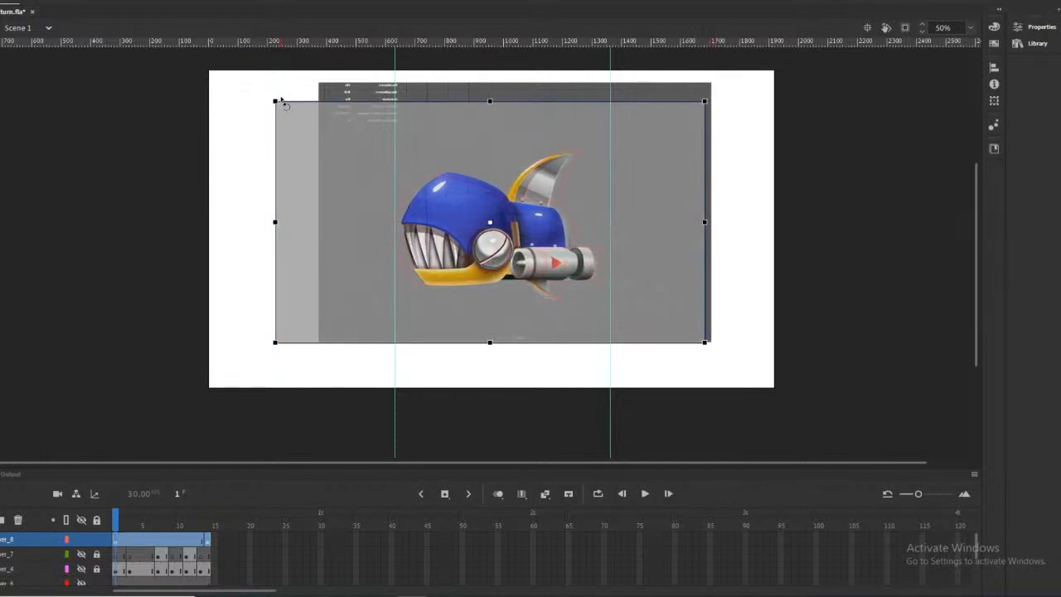
key(Right)
Deselect the image, add a new layer above Layer_8 and lock Layer_8
scroll(82, 561, down, 2)
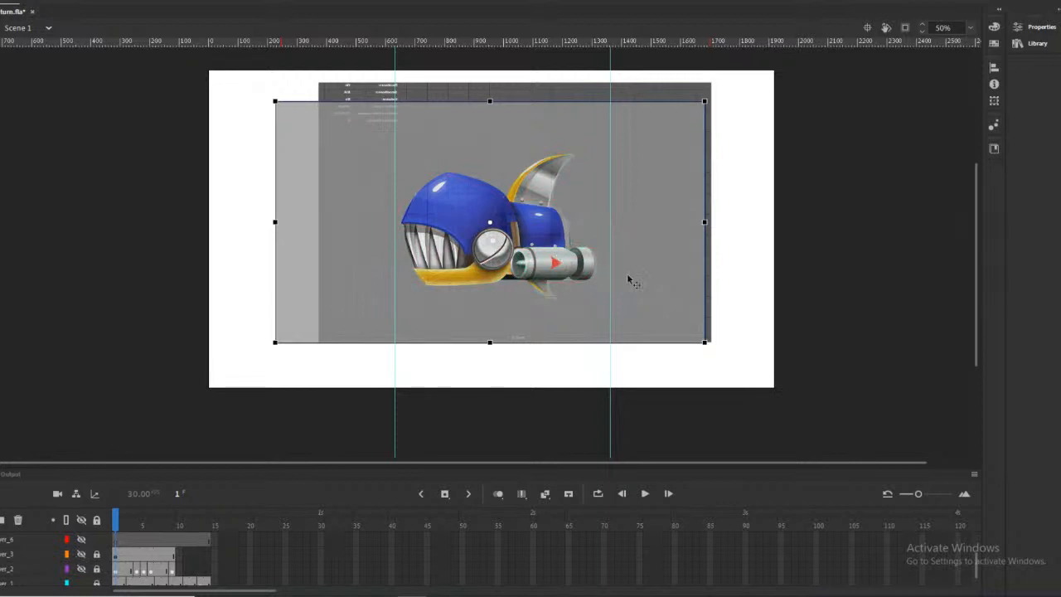
click(837, 295)
scroll(98, 544, up, 2)
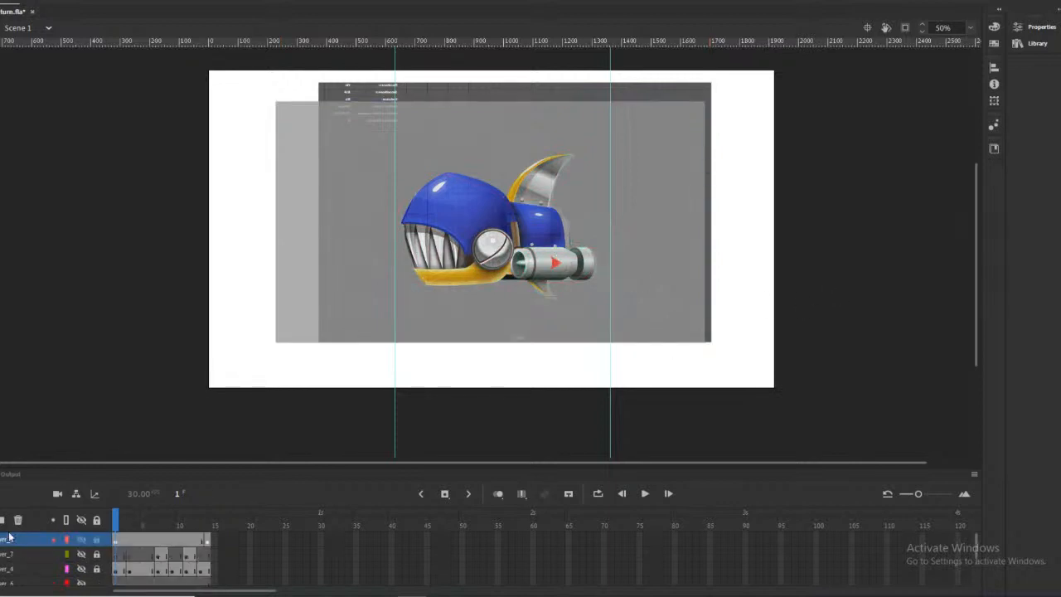
click(0, 520)
click(98, 554)
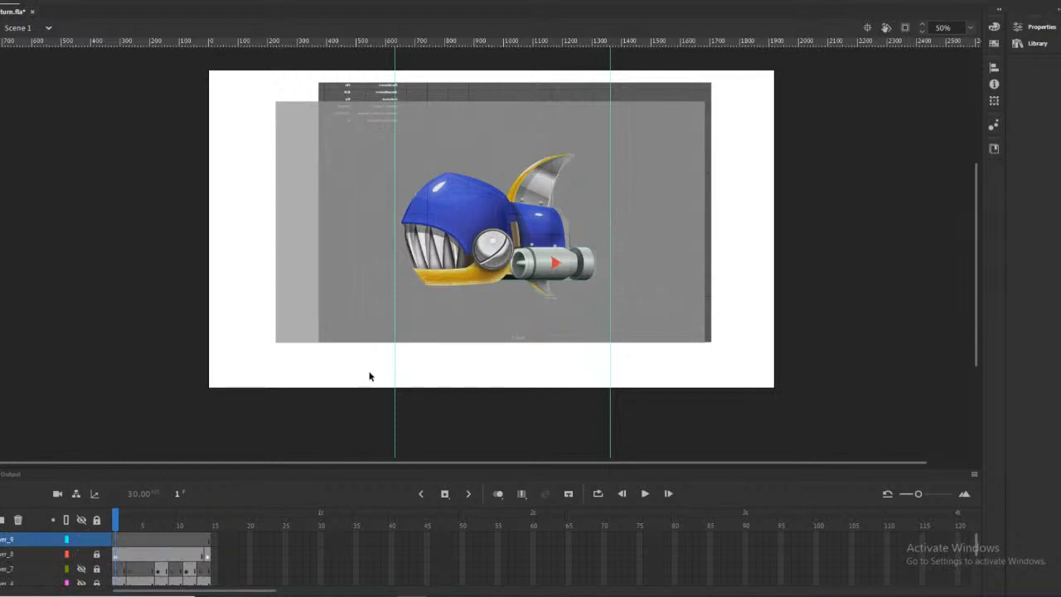
Hide the 3D playblast reference on Layer_1 so only the coloured fish image remains for tracing around the eye
click(1059, 475)
click(889, 403)
click(494, 251)
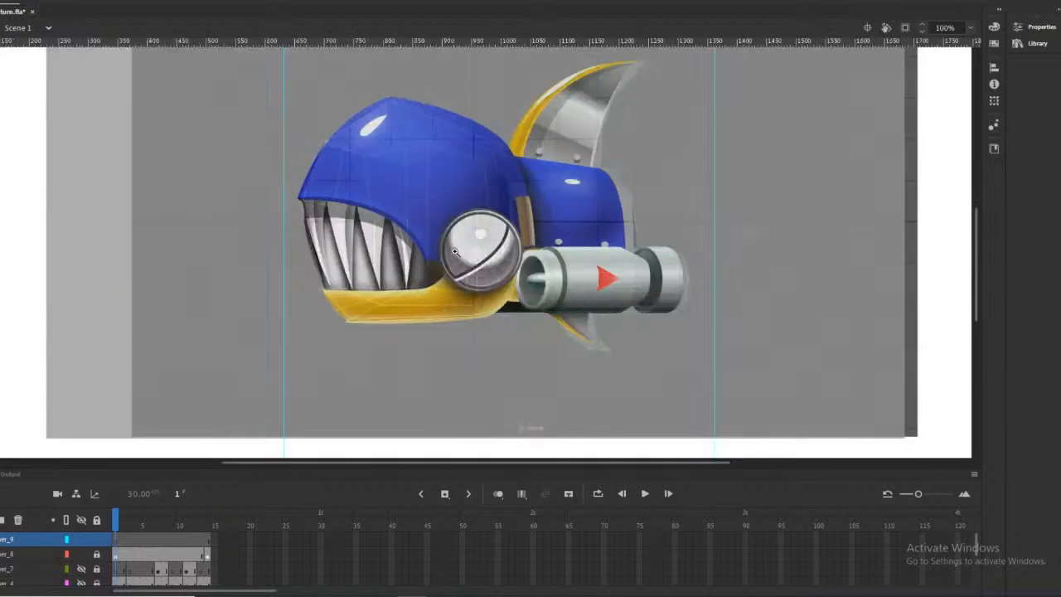
click(456, 248)
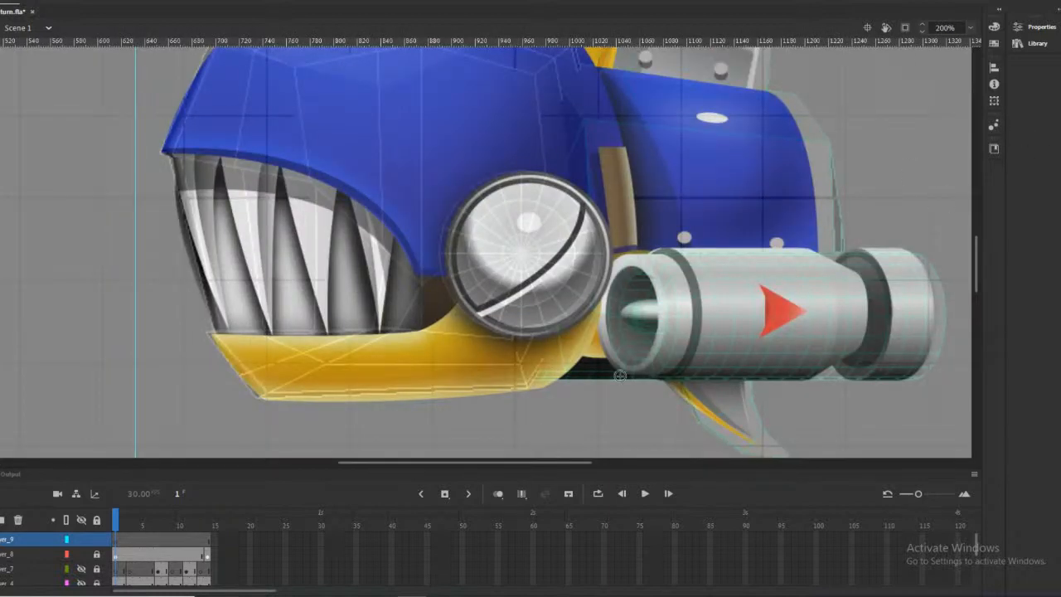
scroll(68, 581, down, 3)
click(82, 568)
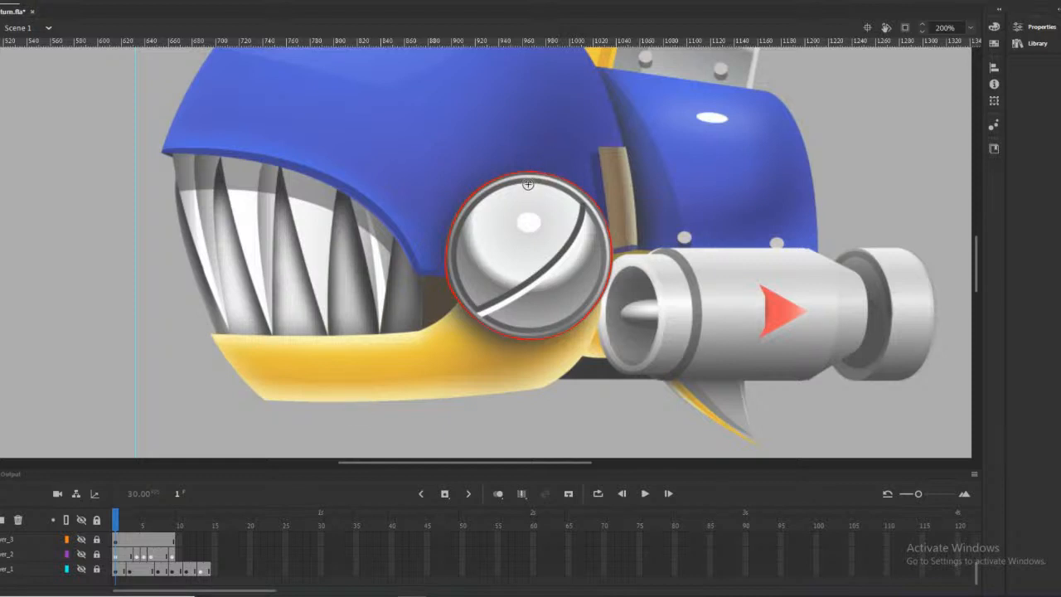
Trace the fish eye's outer and inner rim circles in red on Layer_9
mouse_move(533, 183)
mouse_down()
mouse_move(483, 199)
mouse_move(456, 261)
mouse_move(459, 280)
mouse_up()
drag(599, 232, 593, 290)
drag(544, 326, 502, 322)
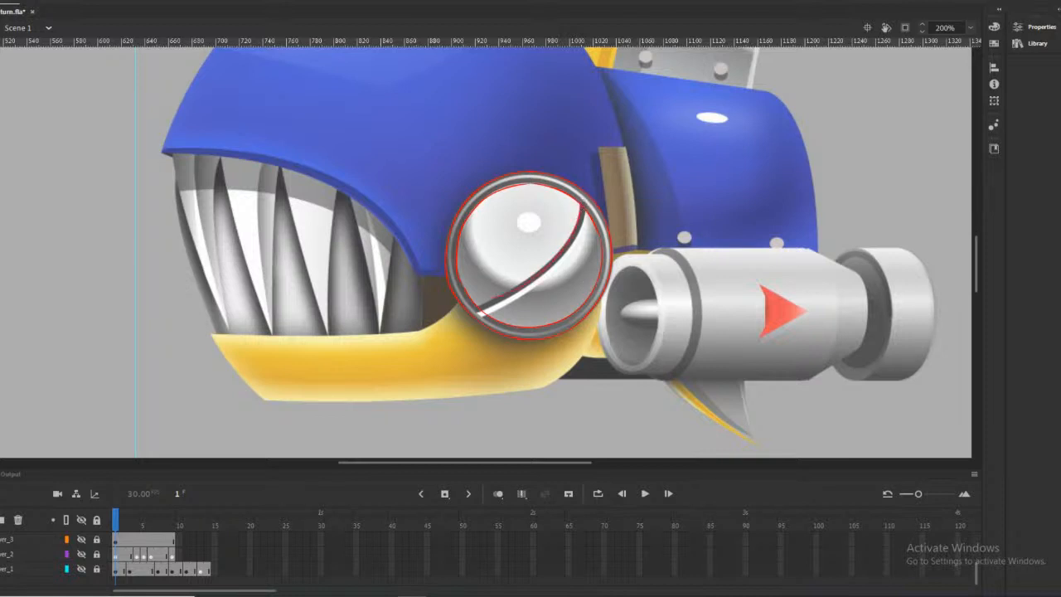
click(473, 299)
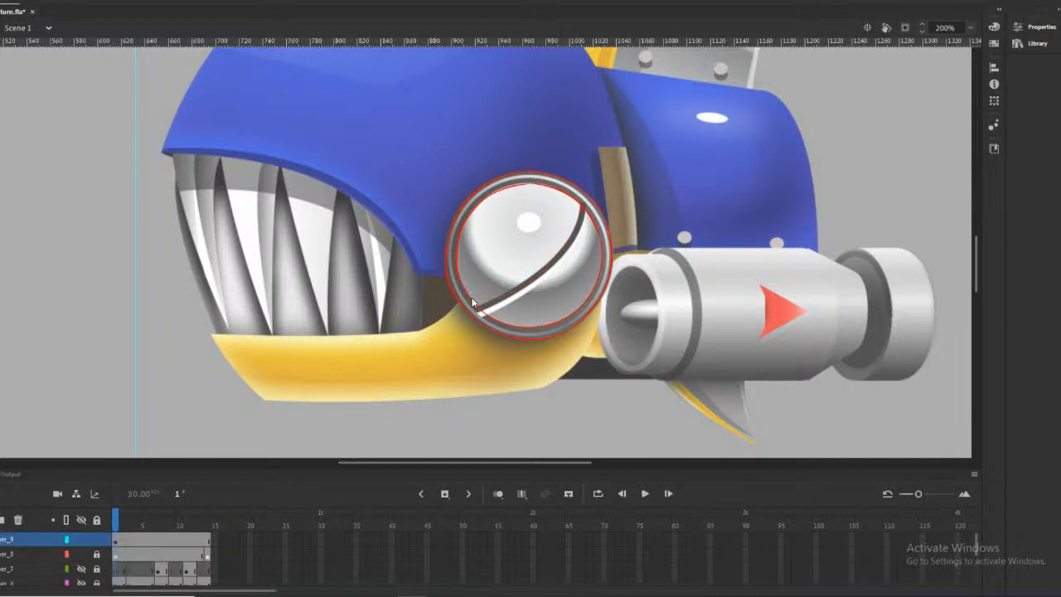
Trace the edges of the diagonal slit across the eye, redrawing the lower curve along the white strip
mouse_move(582, 205)
mouse_down()
mouse_move(550, 259)
mouse_move(478, 305)
mouse_up()
mouse_move(586, 210)
mouse_down()
mouse_move(567, 257)
mouse_move(482, 312)
mouse_up()
mouse_move(585, 212)
mouse_down()
mouse_move(575, 243)
mouse_move(540, 281)
mouse_move(478, 310)
mouse_up()
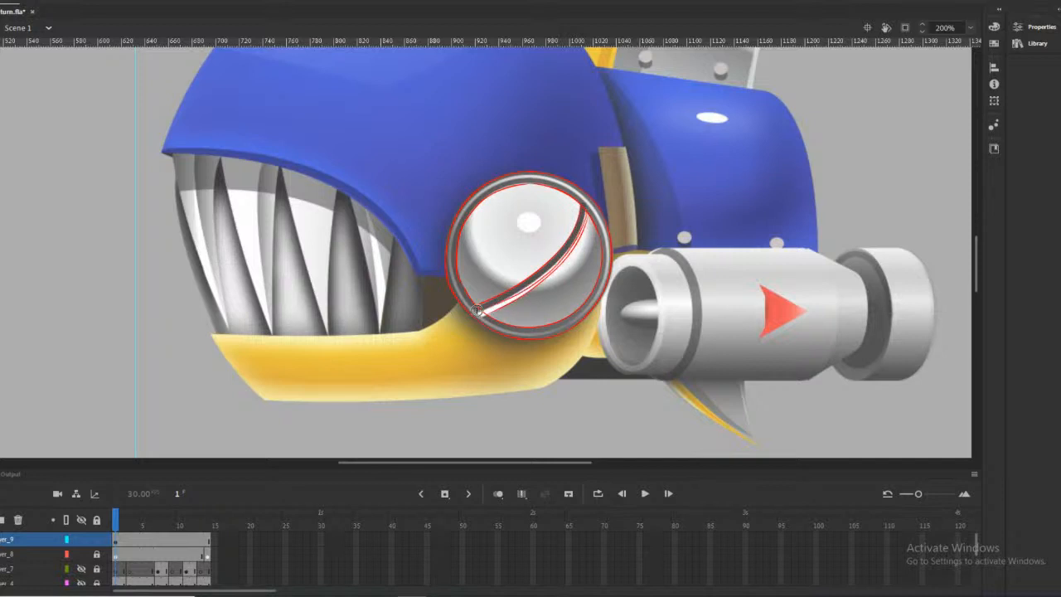
key(ctrl+z)
mouse_move(586, 212)
mouse_down()
mouse_move(581, 237)
mouse_move(551, 266)
mouse_up()
drag(479, 312, 472, 310)
Trace the yellow lower jaw's outline along its upper, bottom and front edges, up to the eye rim
mouse_move(456, 311)
mouse_down()
mouse_move(412, 330)
mouse_move(315, 335)
mouse_up()
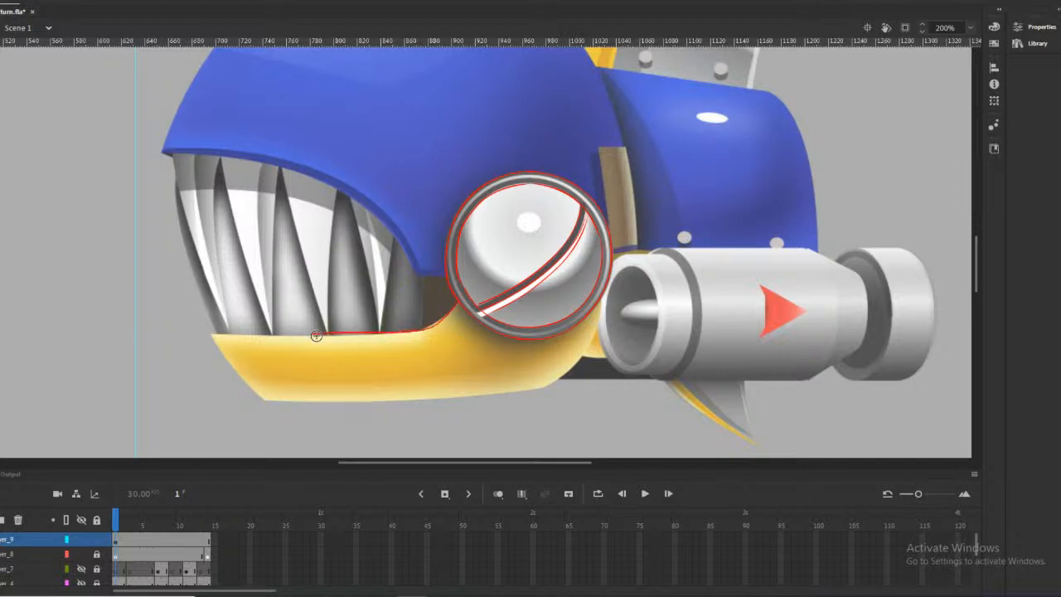
key(ctrl+z)
mouse_move(457, 302)
mouse_down()
mouse_move(395, 331)
mouse_move(208, 333)
mouse_up()
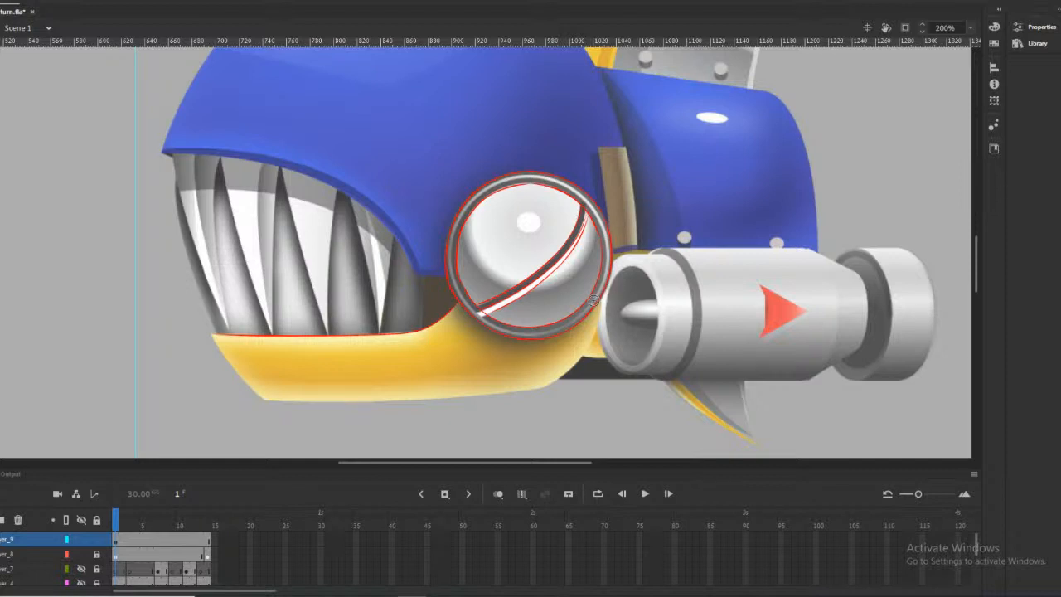
mouse_move(605, 287)
mouse_down()
mouse_move(567, 373)
mouse_move(538, 387)
mouse_move(257, 398)
mouse_up()
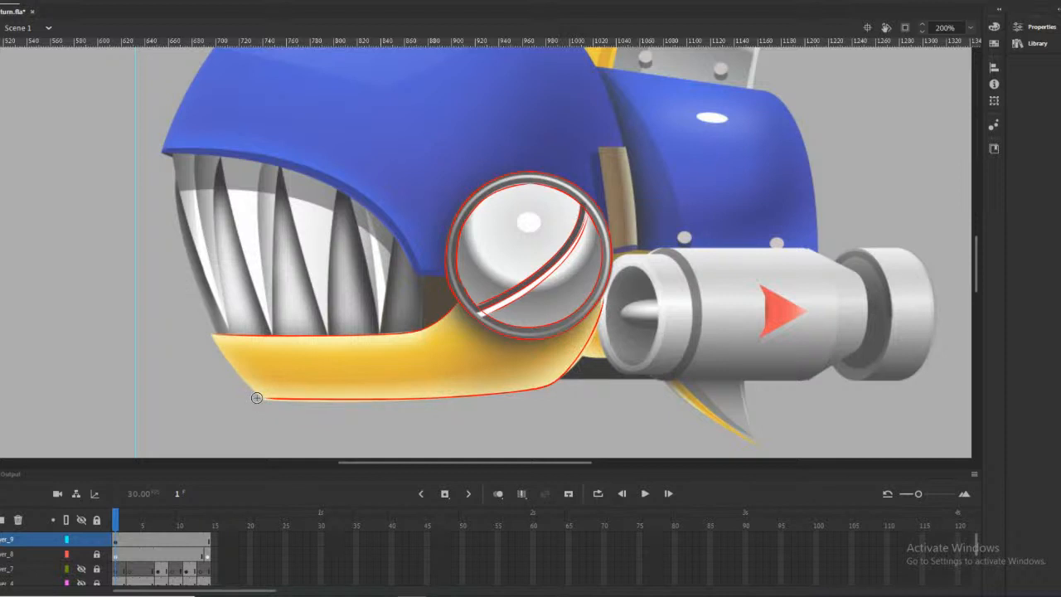
drag(212, 334, 262, 406)
Trace the blue head's lower edge above the teeth and delete the surplus line at the lower jaw's rear end
mouse_move(394, 238)
mouse_down()
mouse_move(343, 194)
mouse_move(288, 168)
mouse_up()
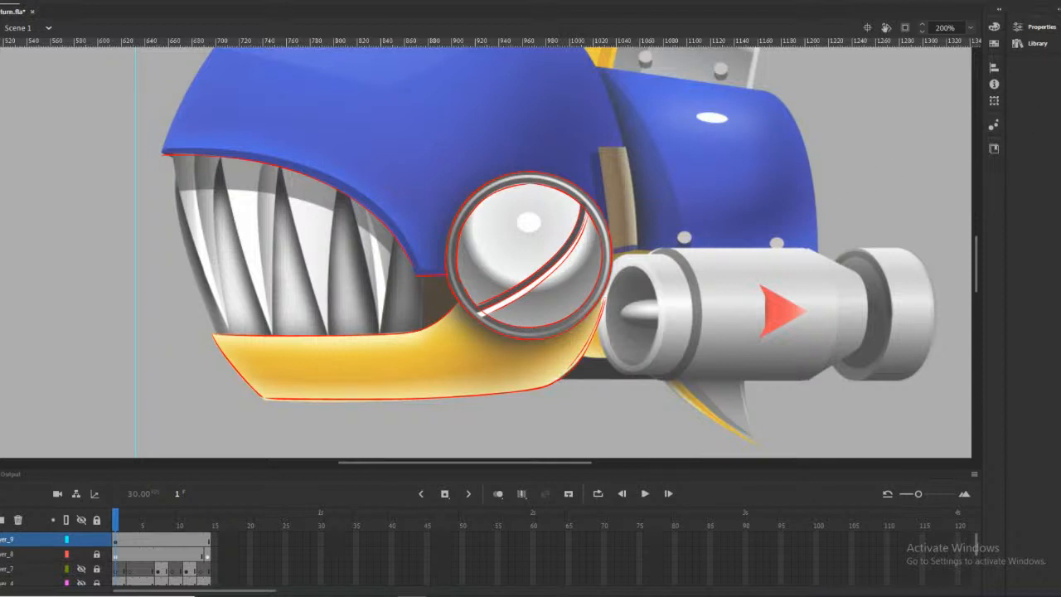
click(584, 355)
key(Delete)
Trace the blue head's rear edge and the brown strip behind the eye
scroll(627, 344, up, 3)
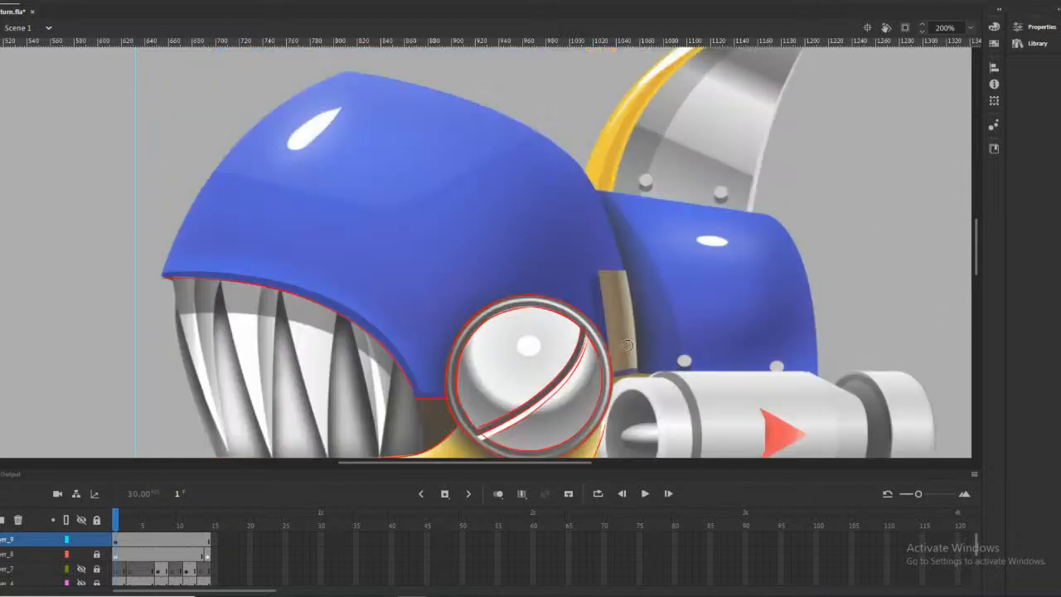
scroll(655, 201, down, 2)
scroll(656, 194, up, 2)
drag(613, 239, 635, 361)
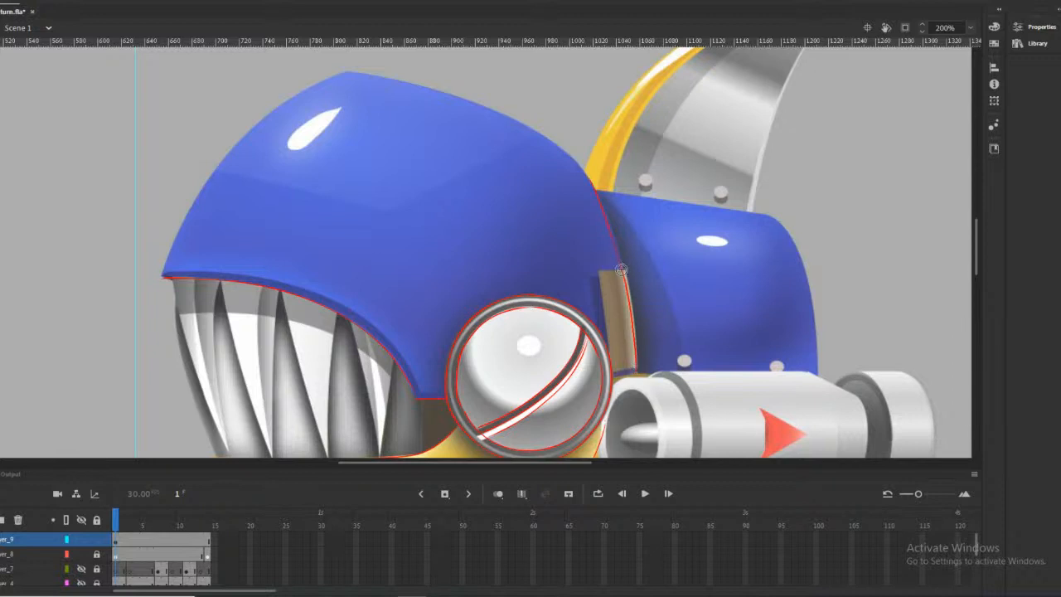
mouse_move(609, 262)
mouse_down()
mouse_move(600, 279)
mouse_move(608, 353)
mouse_move(637, 365)
mouse_up()
Trace the blue head's front and top outline and the white highlight on its upper front
drag(347, 72, 278, 107)
key(ctrl+z)
mouse_move(347, 70)
mouse_down()
mouse_move(282, 104)
mouse_move(224, 159)
mouse_move(165, 272)
mouse_up()
scroll(438, 182, up, 3)
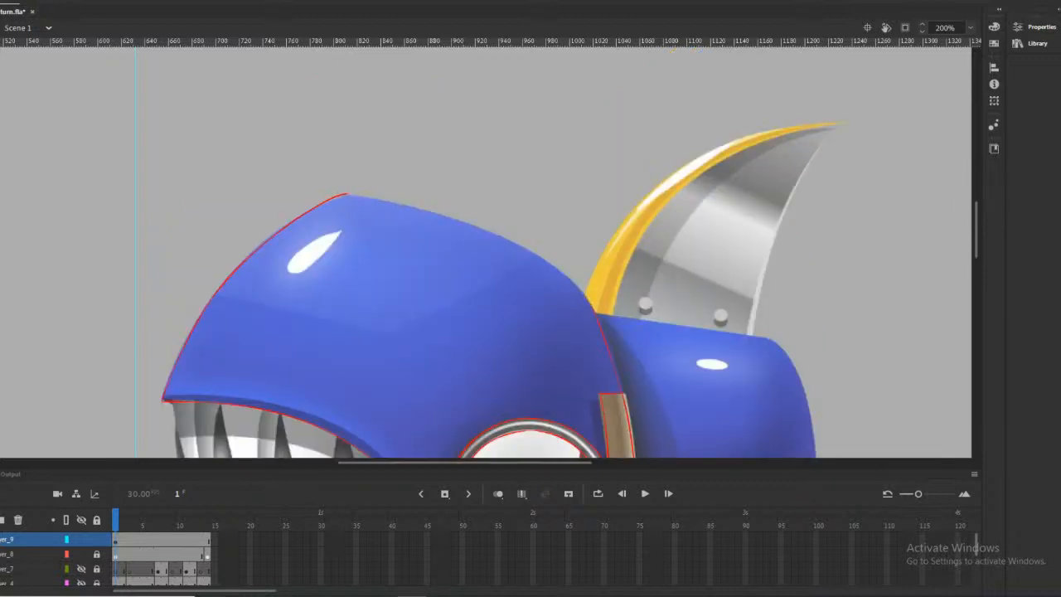
mouse_move(571, 280)
mouse_down()
mouse_move(448, 218)
mouse_move(340, 194)
mouse_up()
scroll(517, 197, down, 3)
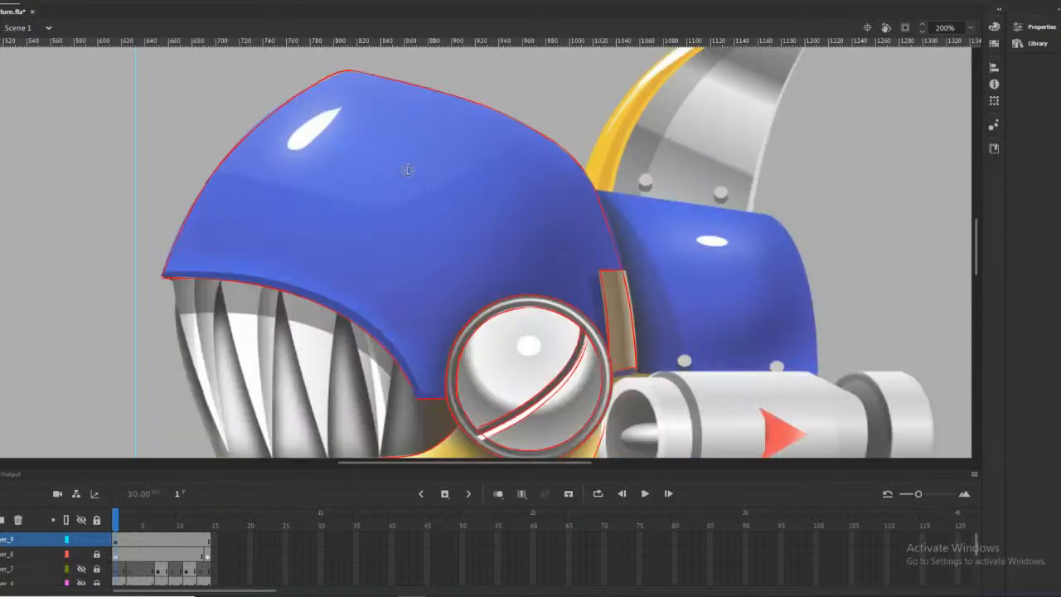
mouse_move(339, 108)
mouse_down()
mouse_move(288, 142)
mouse_move(338, 107)
mouse_up()
Trace the edges of the teeth from the front of the mouth to the rearmost tooth
scroll(361, 128, down, 5)
scroll(370, 170, up, 2)
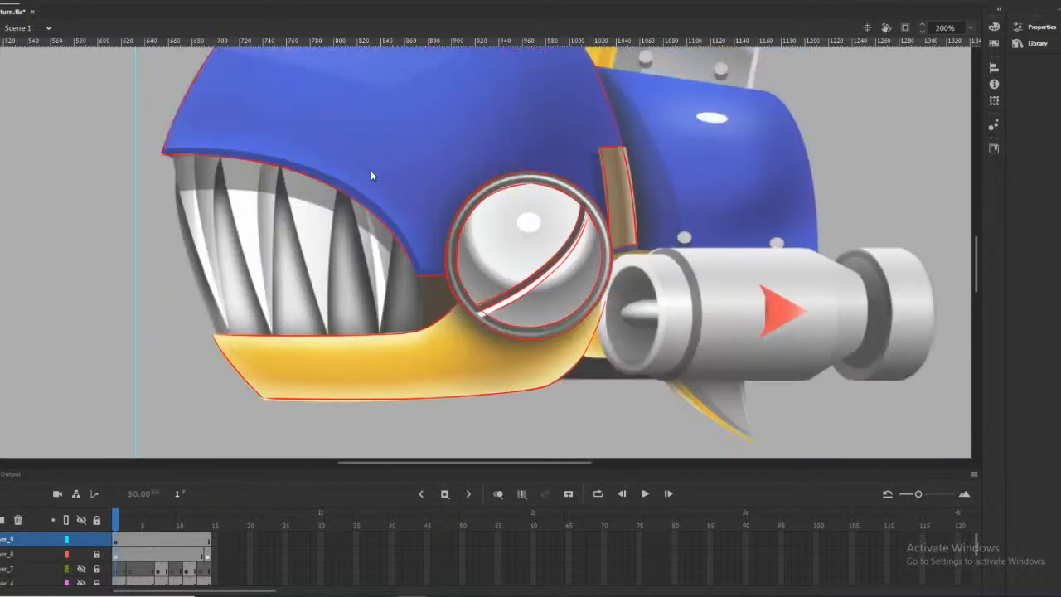
drag(171, 154, 227, 326)
drag(175, 184, 216, 334)
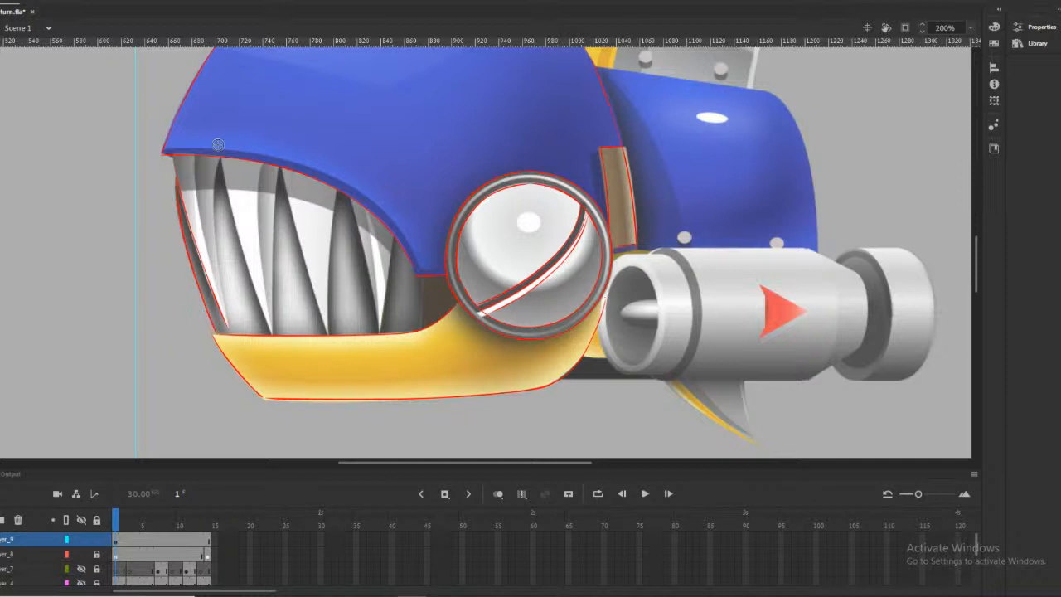
mouse_move(220, 159)
mouse_down()
mouse_move(220, 290)
mouse_move(234, 331)
mouse_move(220, 165)
mouse_move(277, 333)
mouse_up()
drag(282, 162, 273, 330)
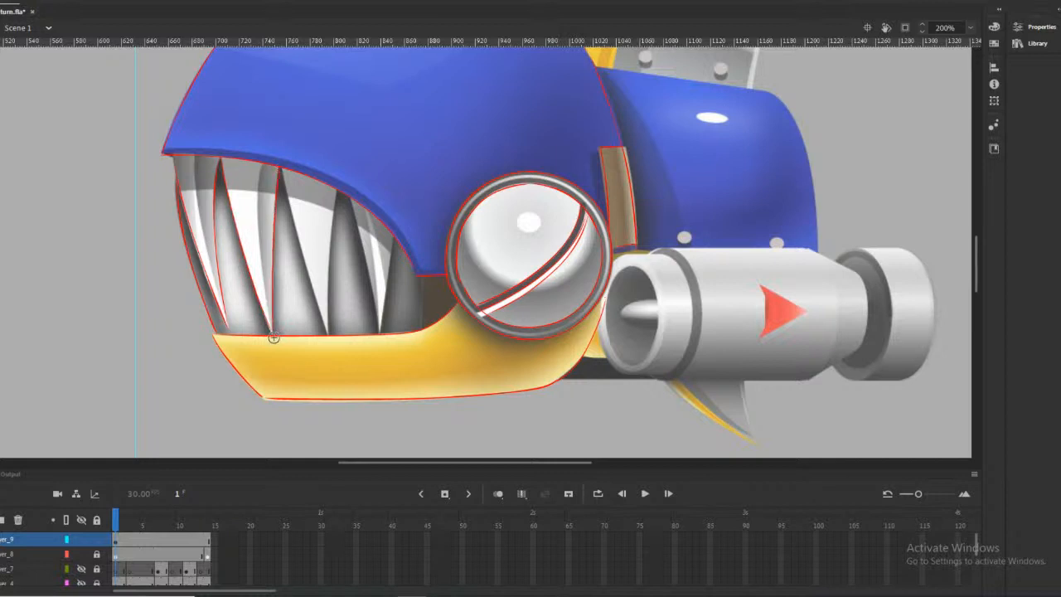
drag(282, 168, 323, 310)
drag(337, 191, 327, 330)
drag(341, 194, 380, 332)
drag(423, 275, 417, 324)
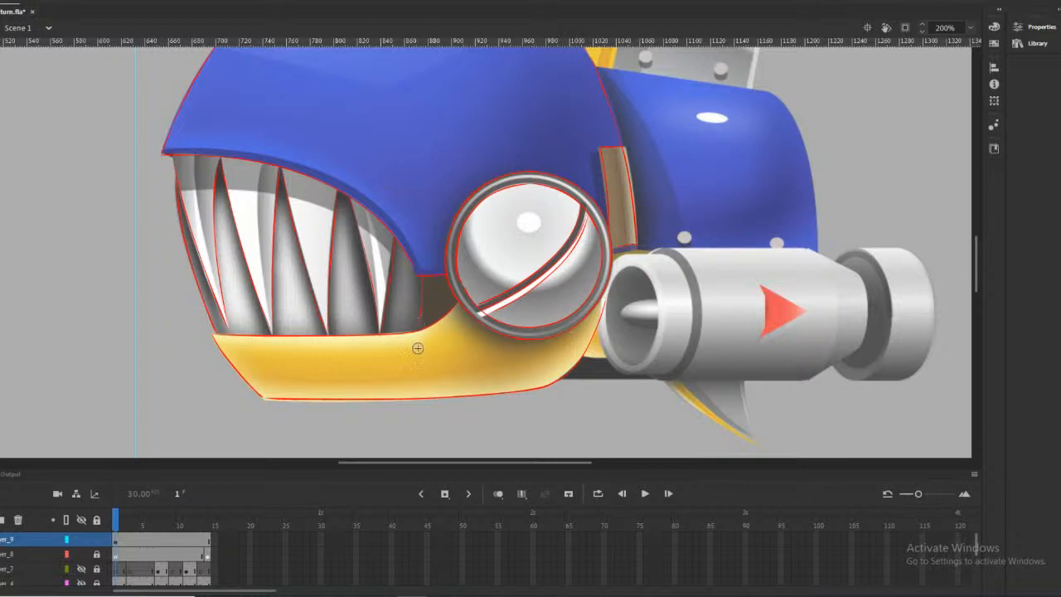
Trace the dorsal fin's rear edge and both sides of its yellow leading edge
drag(405, 464, 448, 464)
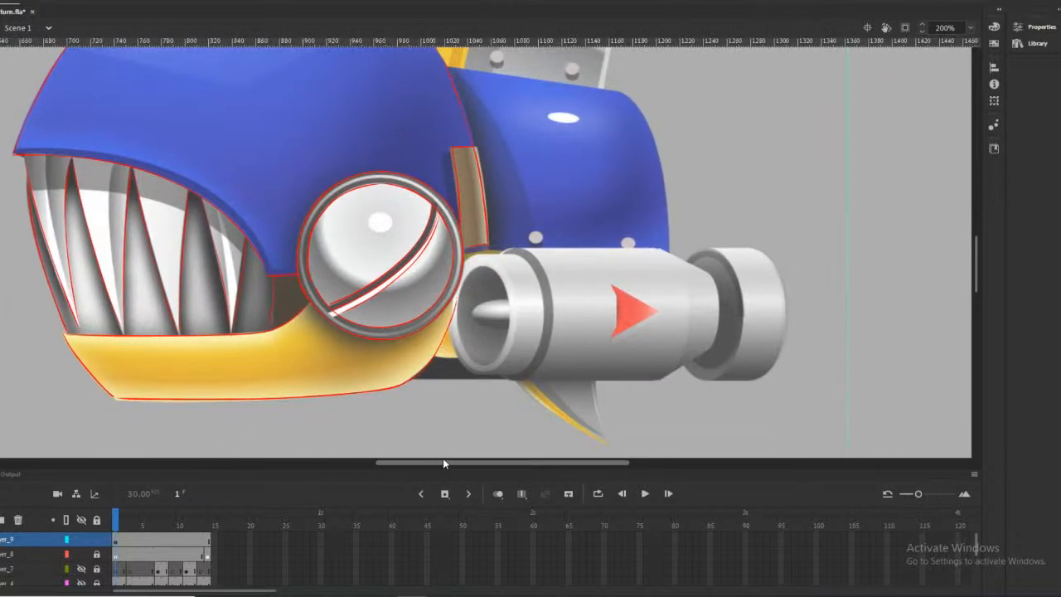
scroll(594, 357, up, 2)
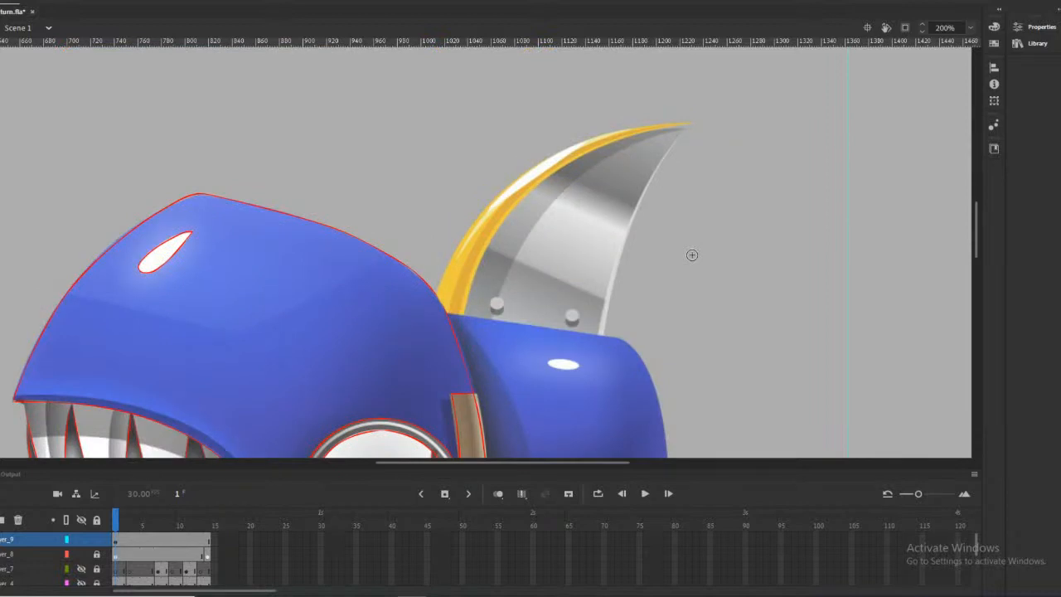
mouse_move(687, 125)
mouse_down()
mouse_move(631, 219)
mouse_move(605, 330)
mouse_up()
mouse_move(697, 123)
mouse_down()
mouse_move(632, 135)
mouse_move(553, 171)
mouse_move(493, 234)
mouse_move(462, 313)
mouse_up()
mouse_move(702, 118)
mouse_down()
mouse_move(588, 141)
mouse_move(510, 186)
mouse_move(467, 237)
mouse_move(441, 292)
mouse_up()
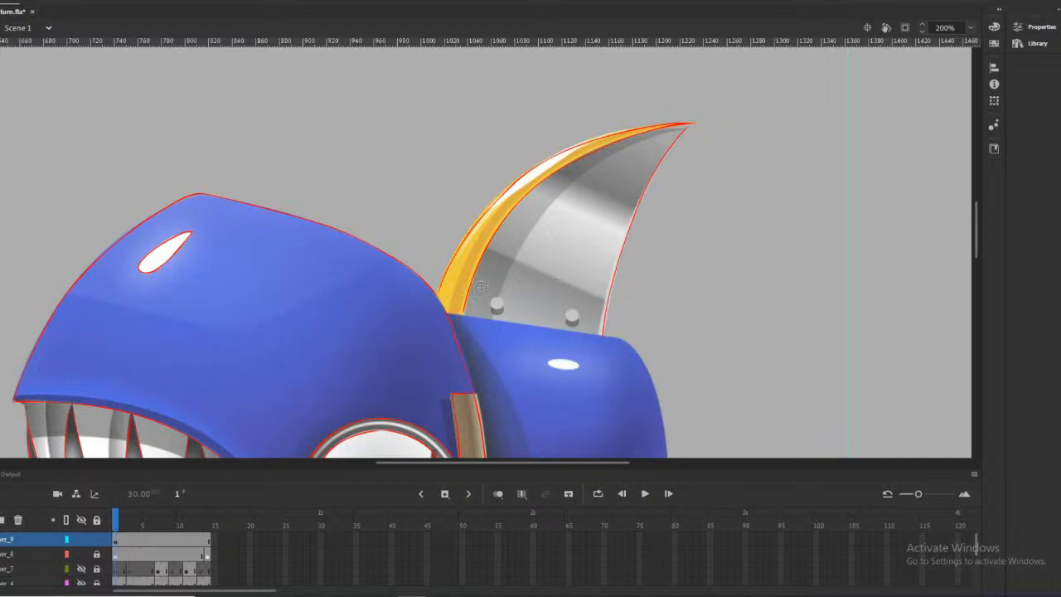
Trace the two rivets at the dorsal fin's base and the blue rear body's top and back edges
mouse_move(507, 295)
mouse_down()
mouse_move(490, 301)
mouse_move(500, 305)
mouse_up()
mouse_move(575, 311)
mouse_down()
mouse_move(568, 315)
mouse_move(577, 309)
mouse_up()
scroll(576, 298, down, 3)
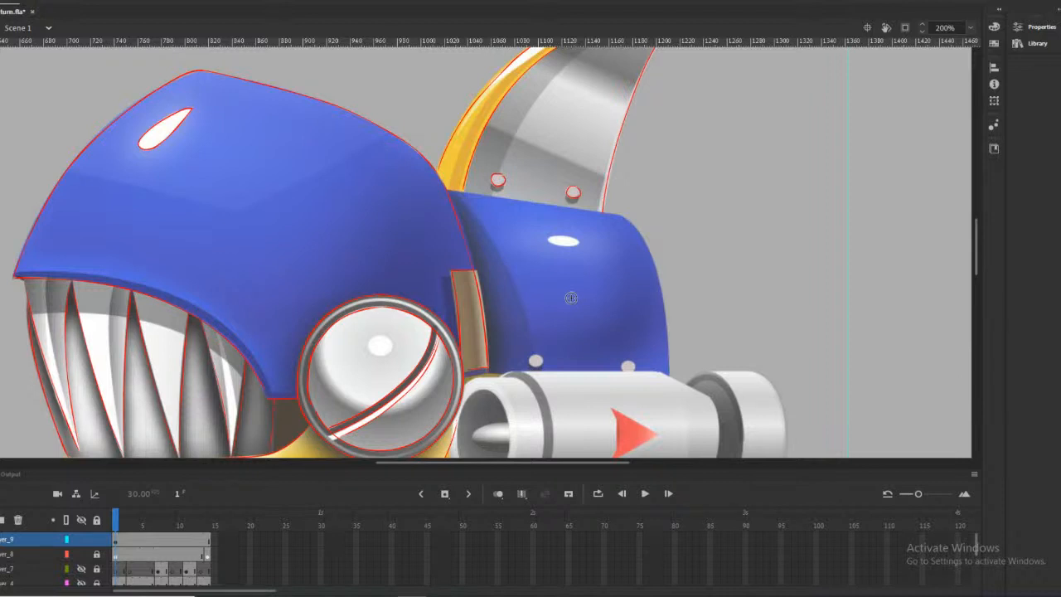
drag(616, 214, 455, 191)
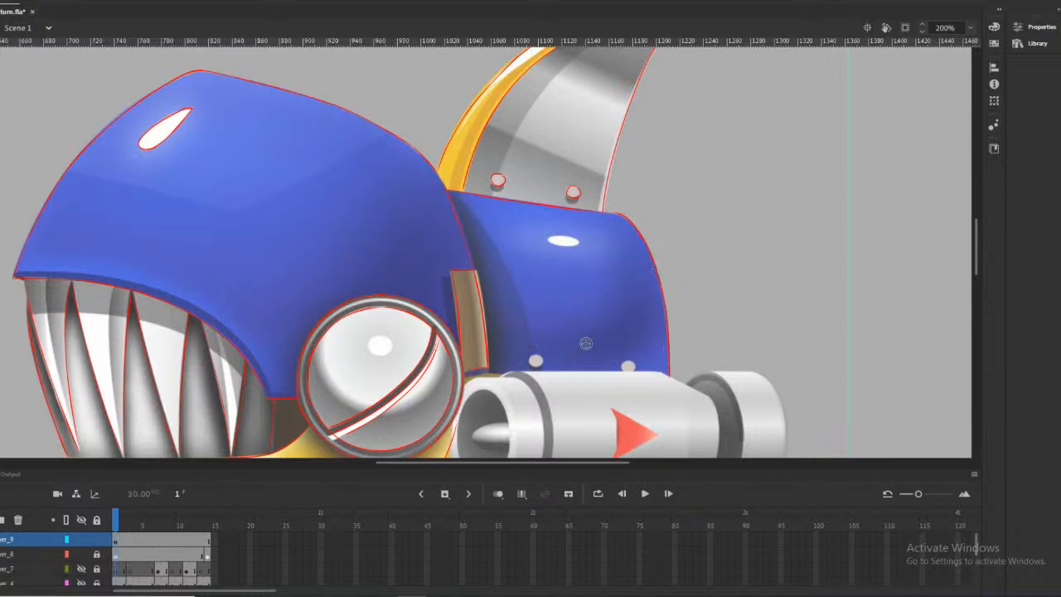
Trace the outer rim and inner opening ellipses at the front of the thruster, refining the inner ellipse
scroll(563, 340, down, 3)
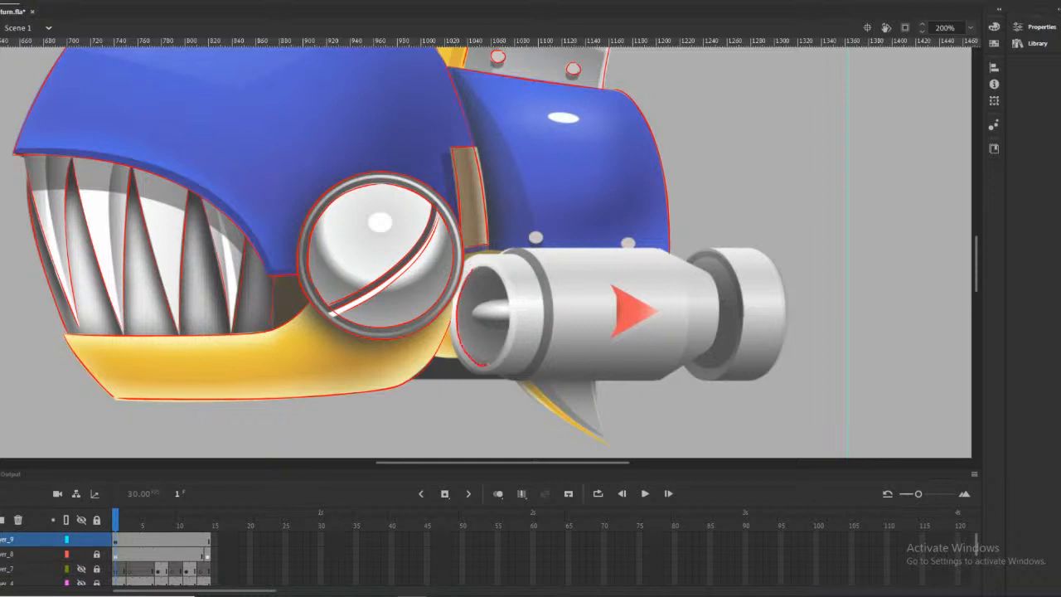
mouse_move(508, 305)
mouse_down()
mouse_move(492, 266)
mouse_move(466, 284)
mouse_up()
key(ctrl+z)
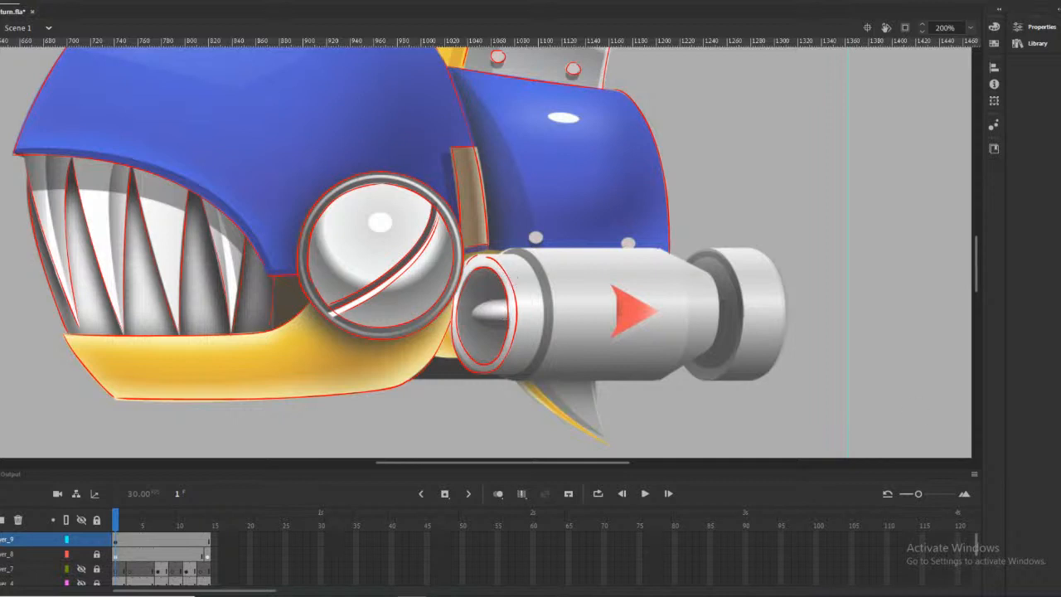
click(472, 304)
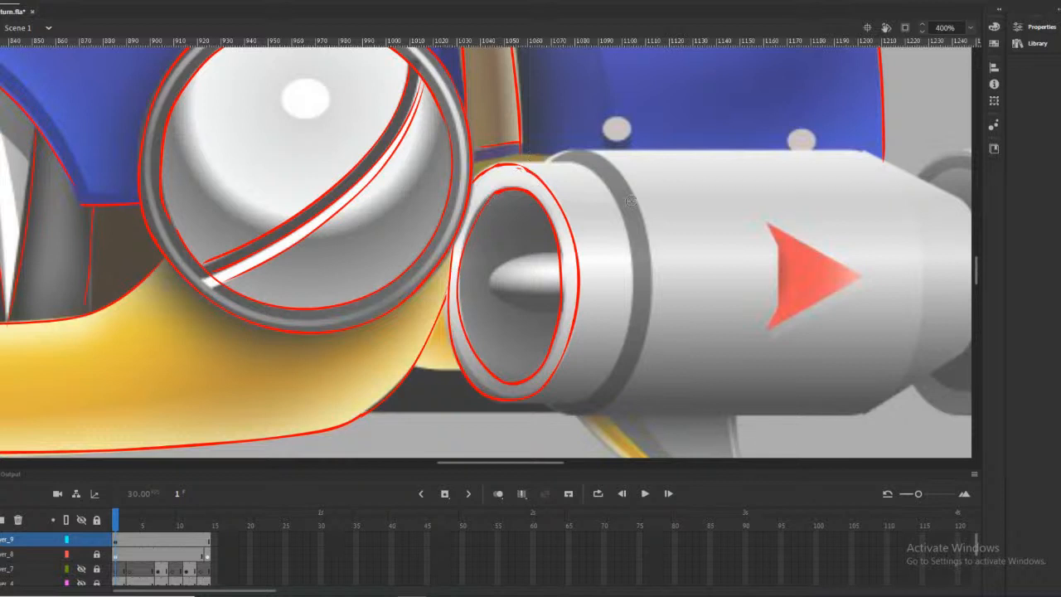
click(550, 218)
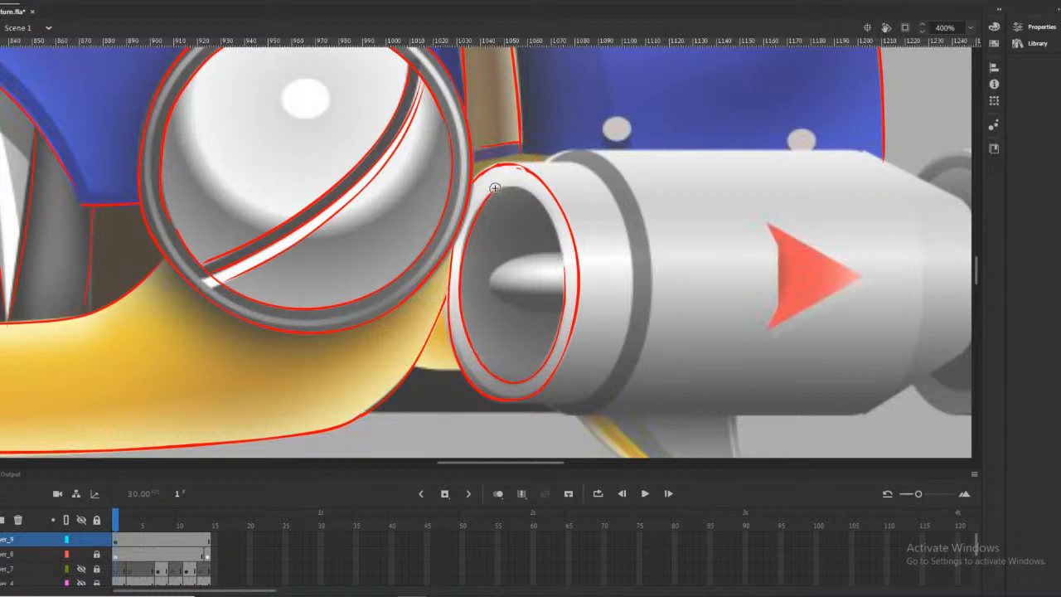
Trace the inner edge of the engine's intake opening and the pointed nose cone inside it
mouse_move(524, 188)
mouse_down()
mouse_move(554, 224)
mouse_move(558, 275)
mouse_move(576, 274)
mouse_move(545, 202)
mouse_move(512, 184)
mouse_move(494, 188)
mouse_up()
drag(564, 250, 502, 266)
key(ctrl+z)
drag(562, 253, 508, 263)
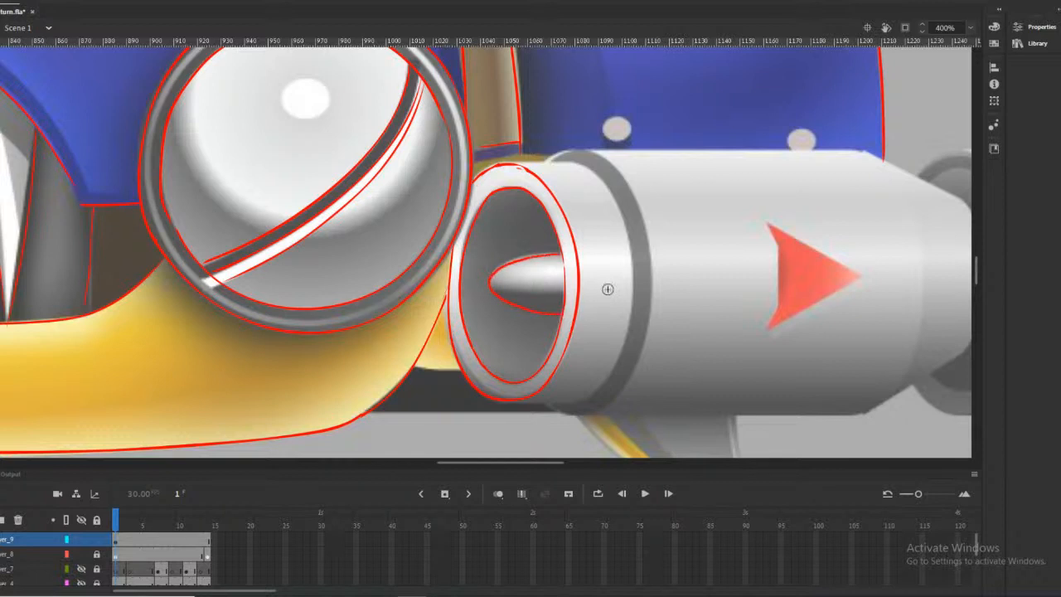
Trace the light front collar of the engine up to the dark band behind it
scroll(451, 365, down, 3)
scroll(655, 329, up, 3)
mouse_move(577, 163)
mouse_down()
mouse_move(614, 204)
mouse_move(634, 269)
mouse_move(626, 338)
mouse_up()
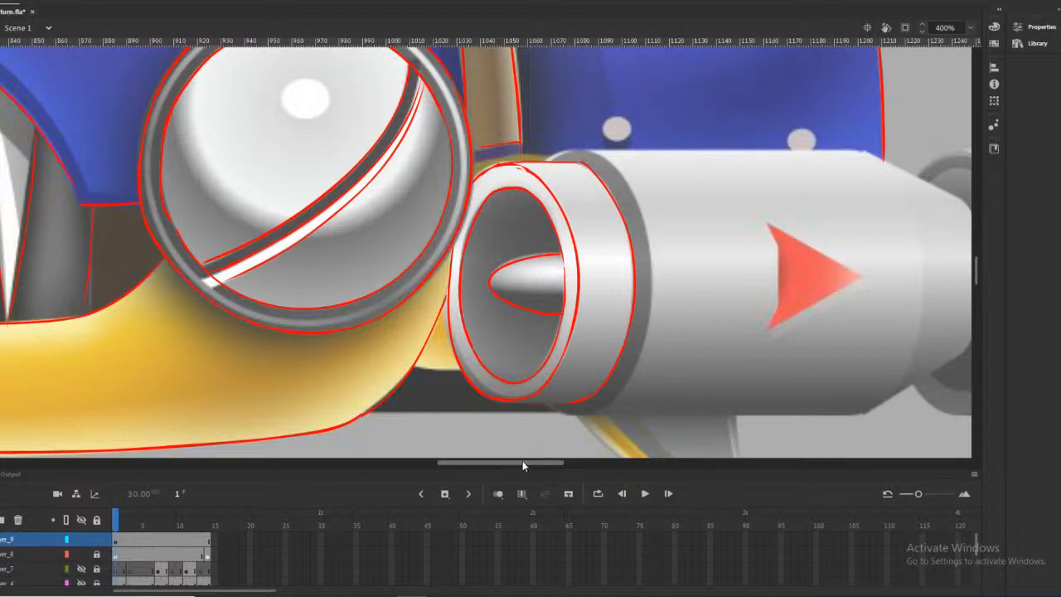
Trace the outline of the dark band behind the engine's front collar
drag(524, 465, 540, 463)
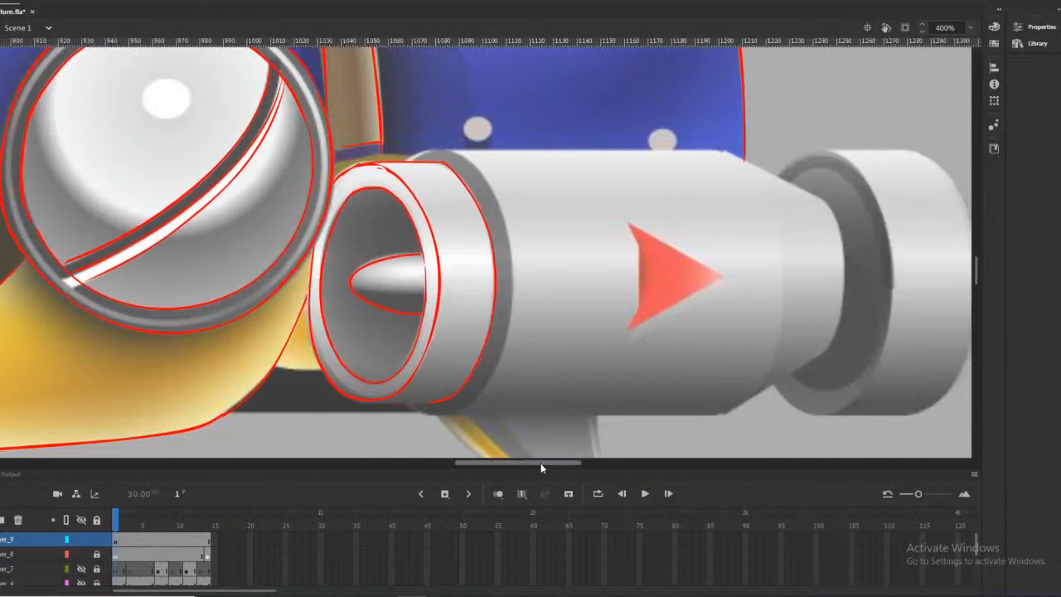
drag(448, 152, 410, 162)
key(ctrl+z)
drag(439, 151, 407, 161)
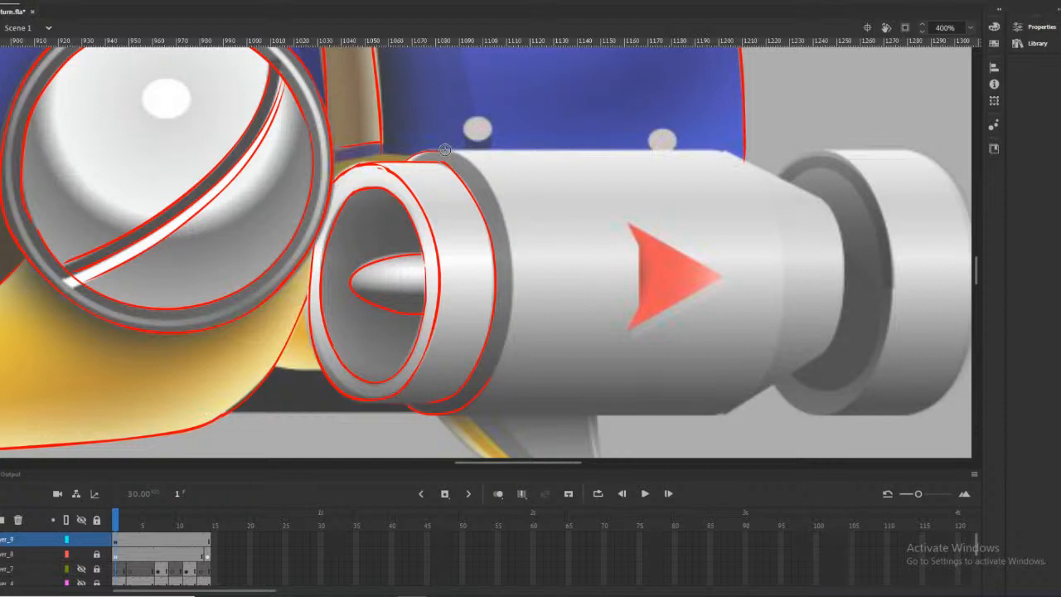
mouse_move(459, 155)
mouse_down()
mouse_move(495, 193)
mouse_move(509, 245)
mouse_up()
key(ctrl+z)
key(ctrl+z)
mouse_move(443, 151)
mouse_down()
mouse_move(469, 162)
mouse_move(496, 197)
mouse_move(511, 255)
mouse_up()
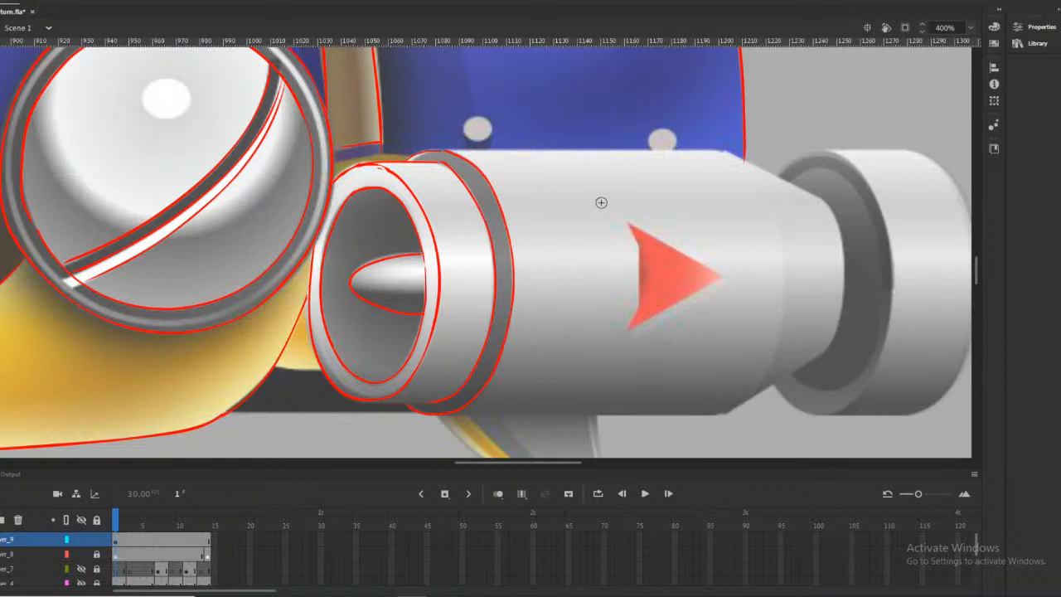
Trace the bottom, top and curved rear edges of the engine's main cylinder
drag(722, 412, 686, 416)
key(ctrl+z)
drag(719, 415, 691, 416)
key(ctrl+z)
drag(467, 413, 432, 413)
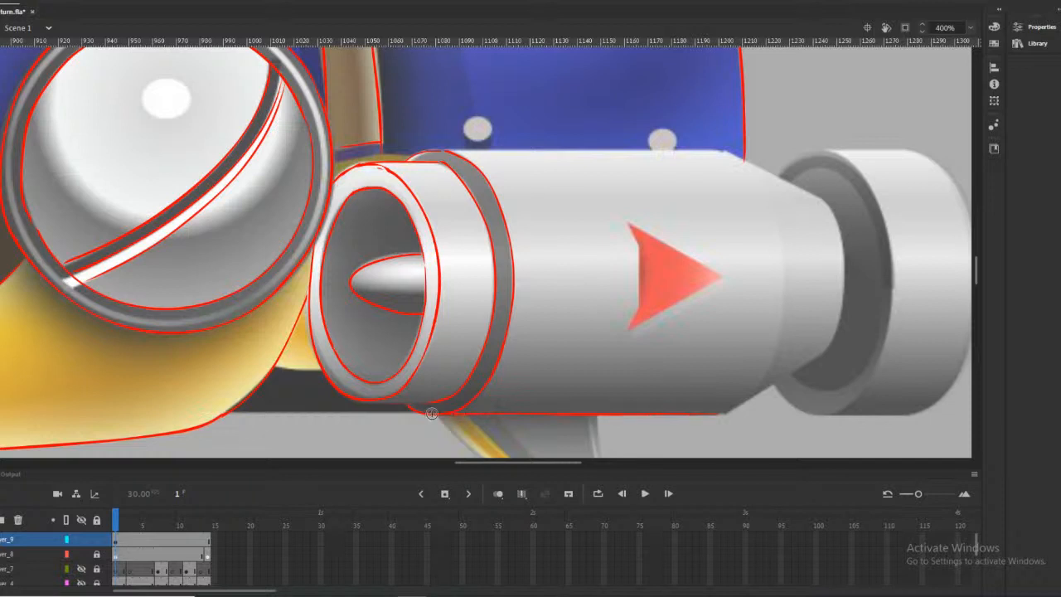
drag(721, 150, 431, 152)
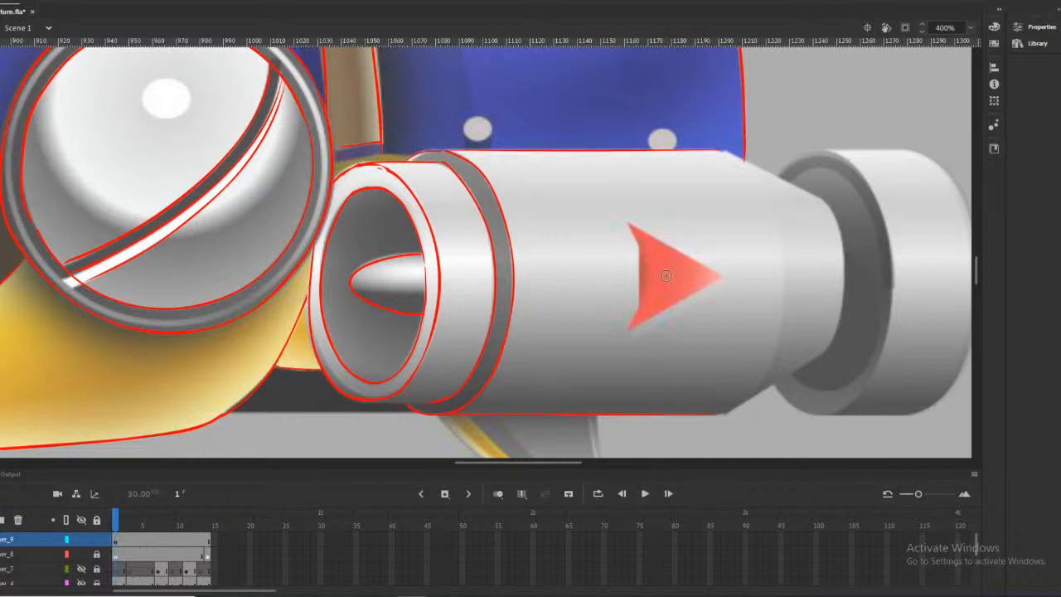
mouse_move(718, 149)
mouse_down()
mouse_move(764, 190)
mouse_move(785, 267)
mouse_move(780, 332)
mouse_move(757, 383)
mouse_move(706, 414)
mouse_up()
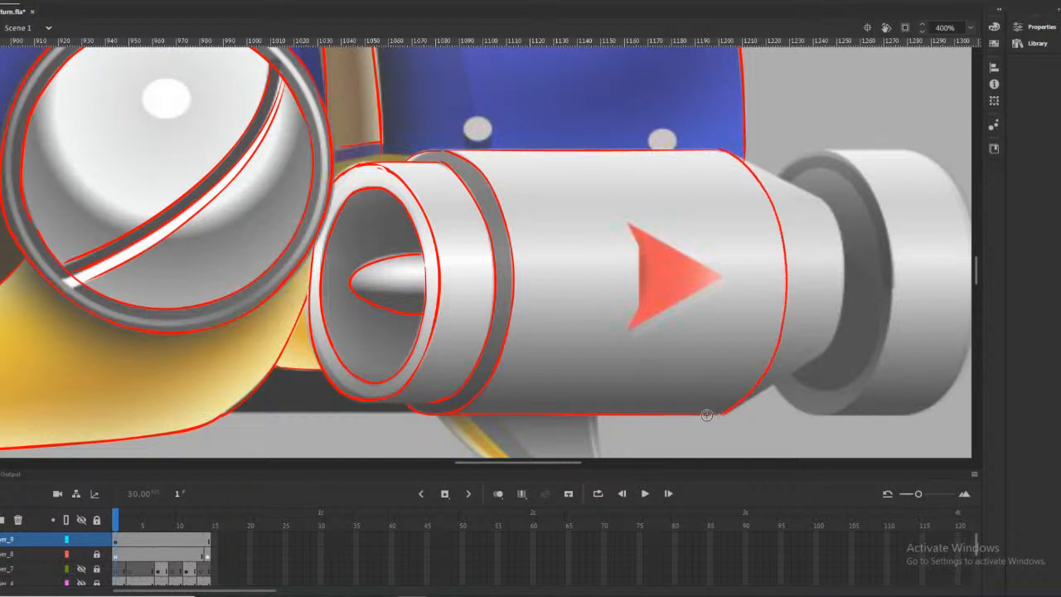
Outline the red arrow marking on the engine's cylinder
drag(724, 276, 631, 330)
drag(724, 275, 673, 249)
drag(722, 275, 686, 255)
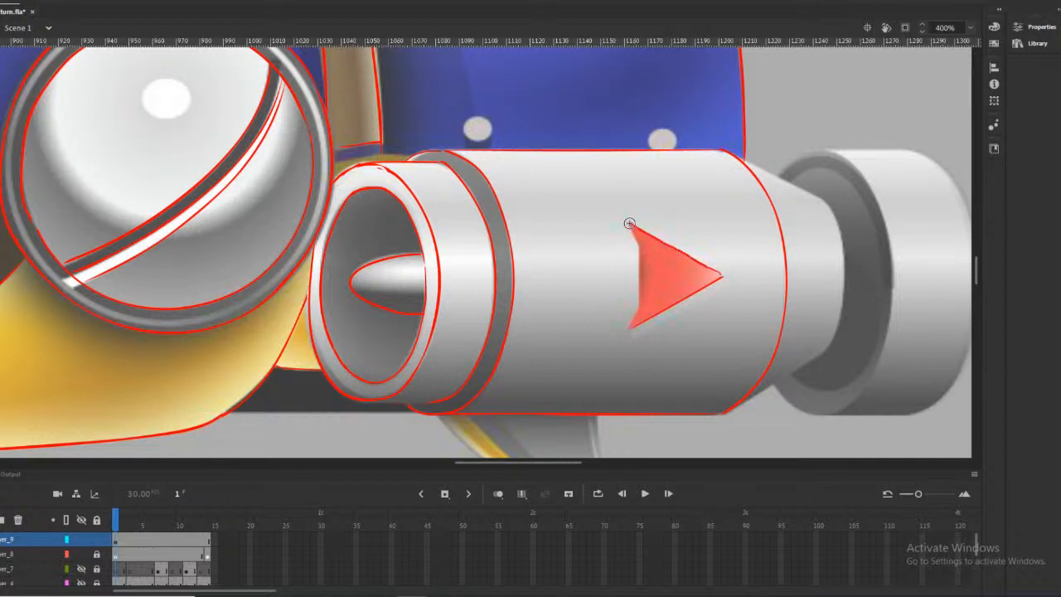
drag(641, 246, 639, 297)
key(ctrl+z)
drag(630, 223, 637, 238)
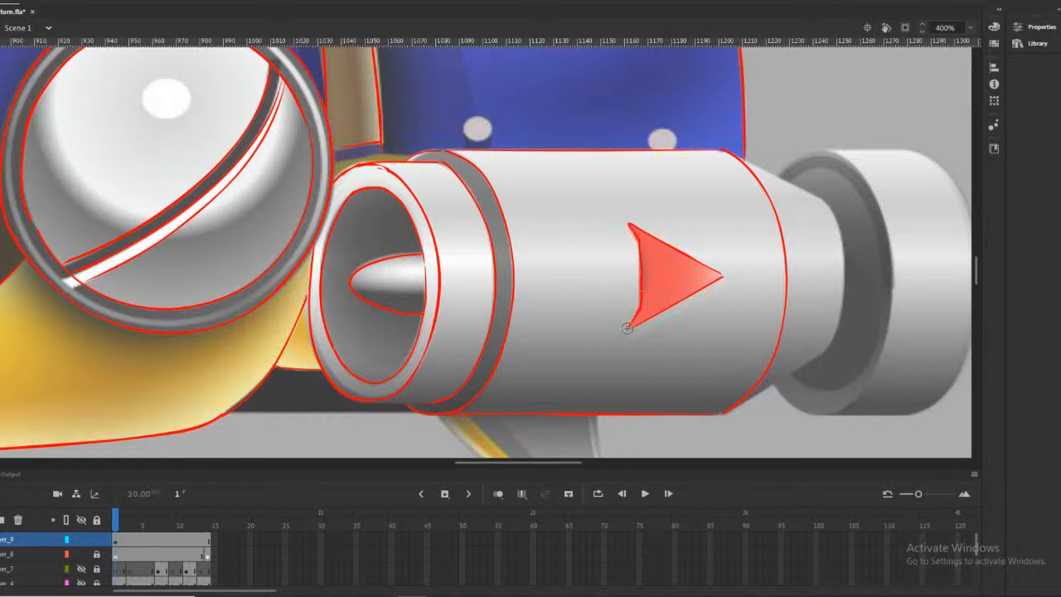
Trace the tapered section at the rear end of the engine's main cylinder
drag(552, 462, 585, 463)
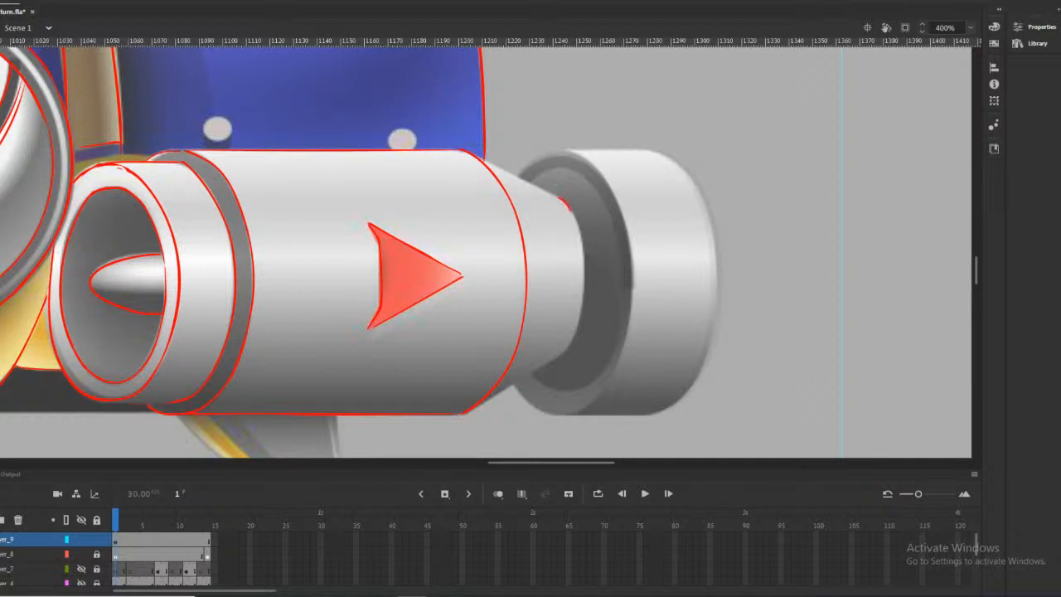
drag(582, 250, 579, 308)
drag(491, 399, 466, 412)
drag(562, 199, 468, 157)
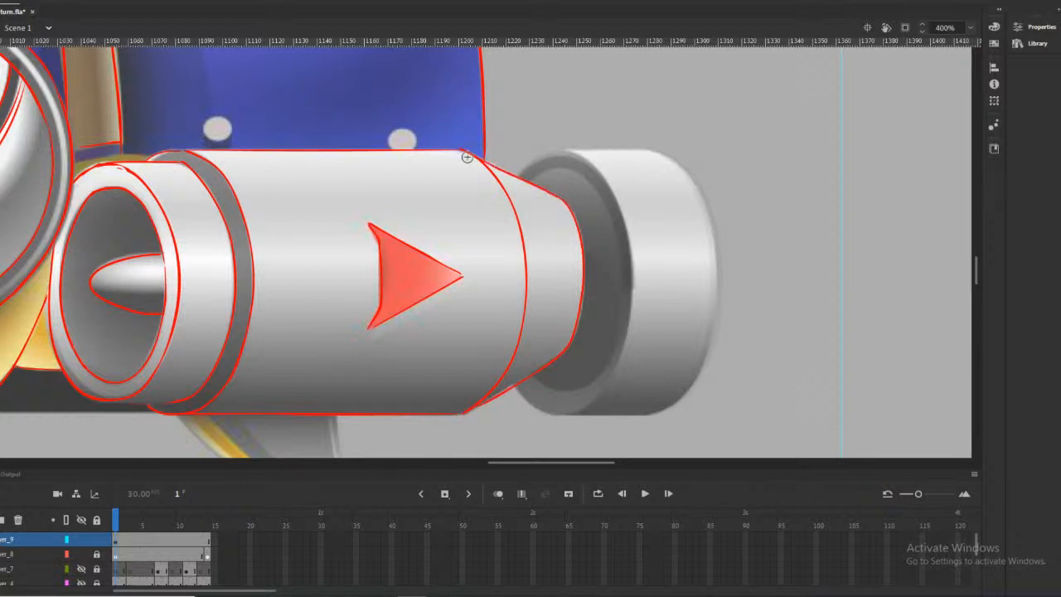
Outline the two rivets above the engine and the grey and yellow fin beneath it
drag(220, 139, 223, 118)
drag(411, 149, 413, 144)
scroll(717, 266, down, 3)
drag(340, 293, 355, 408)
drag(205, 289, 363, 412)
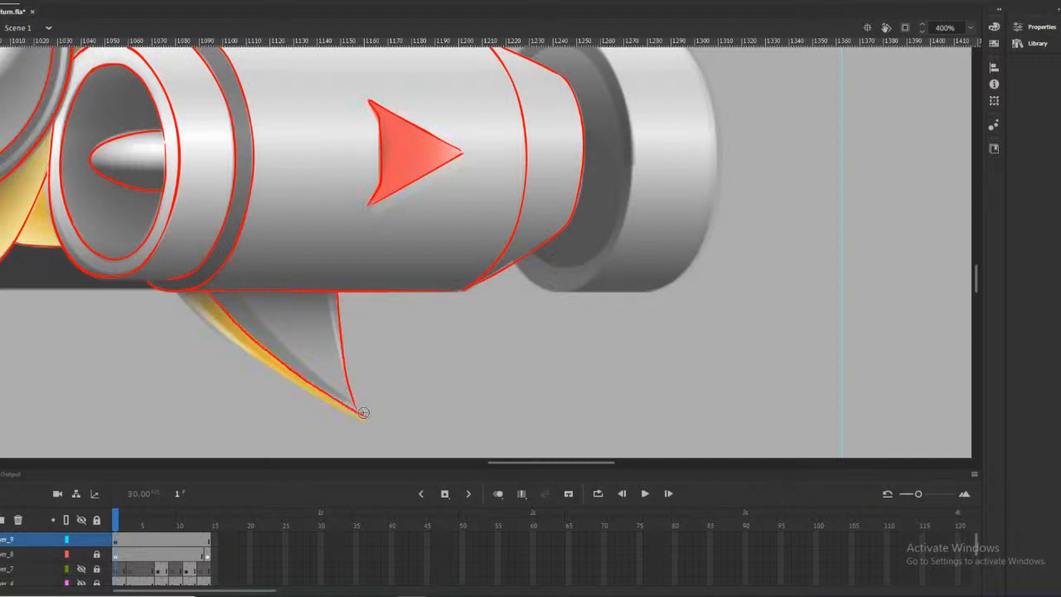
drag(177, 291, 207, 323)
drag(277, 373, 367, 418)
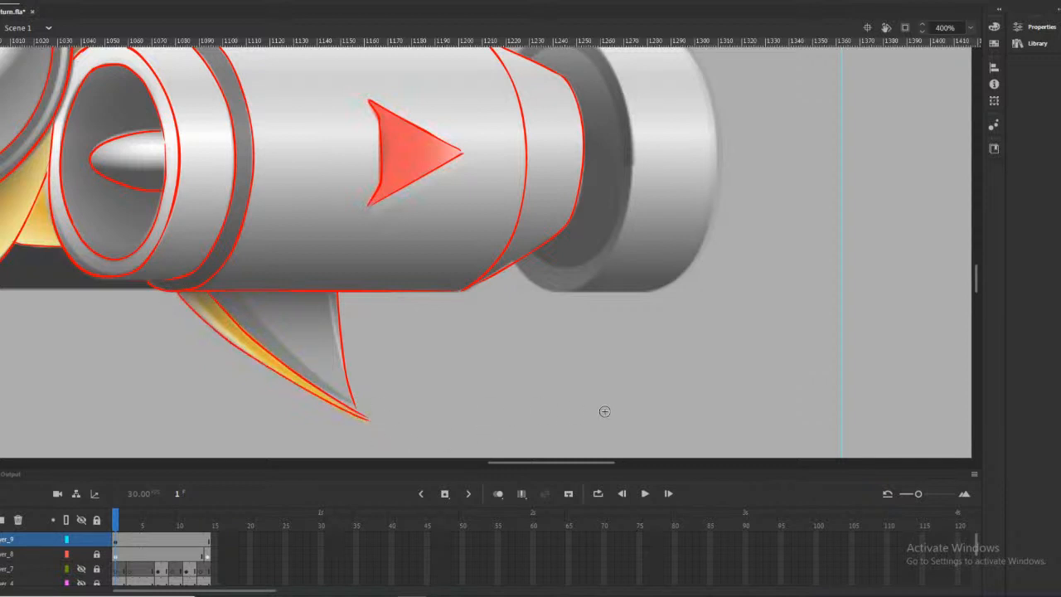
Trace the front rim of the ring at the engine's rear
scroll(630, 398, up, 3)
mouse_move(566, 149)
mouse_down()
mouse_move(601, 173)
mouse_move(627, 225)
mouse_move(629, 329)
mouse_up()
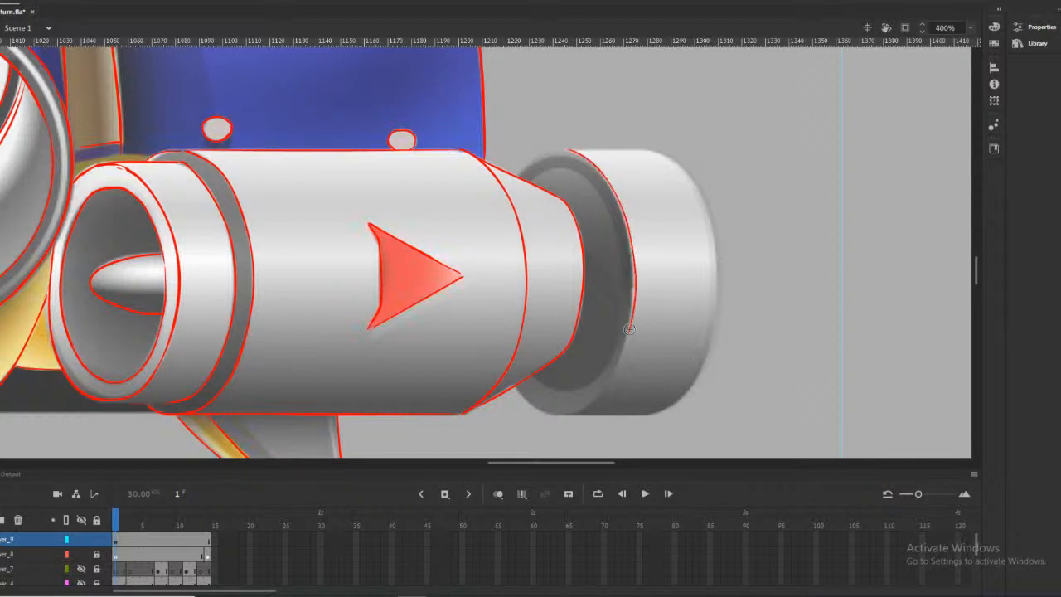
key(ctrl+z)
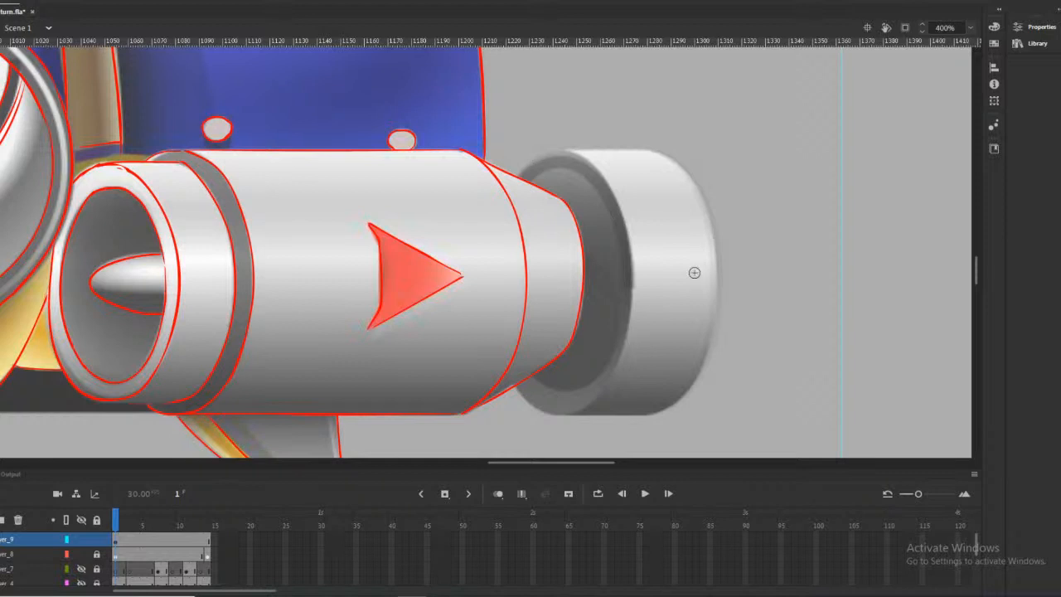
mouse_move(563, 150)
mouse_down()
mouse_move(592, 165)
mouse_move(624, 217)
mouse_move(633, 290)
mouse_move(621, 358)
mouse_move(591, 402)
mouse_up()
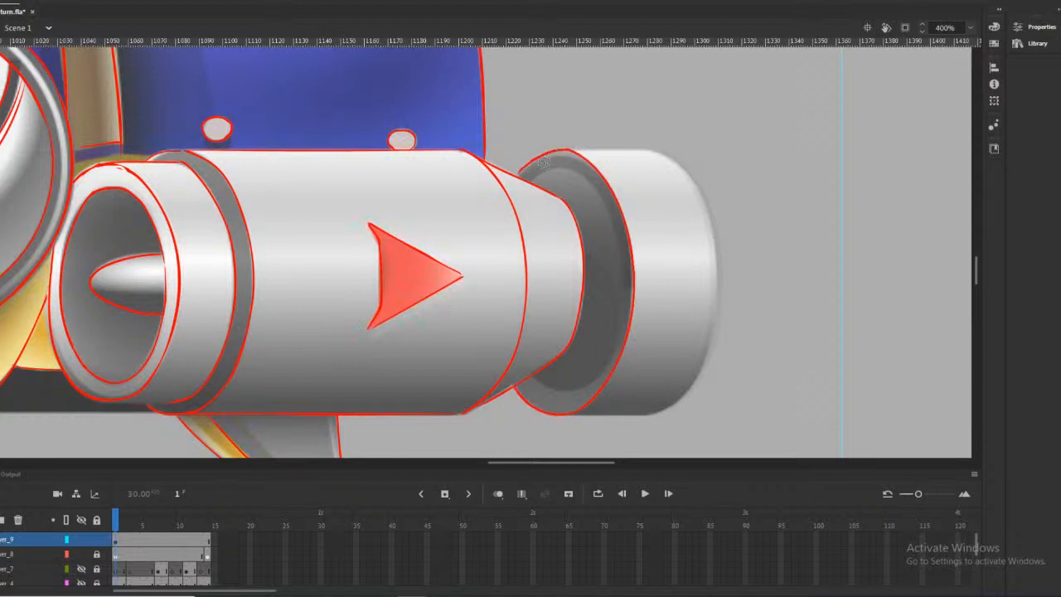
Close the rear ring's outline with its top, bottom and curved outer edges
drag(647, 150, 619, 150)
drag(653, 415, 569, 414)
drag(660, 156, 676, 165)
key(ctrl+z)
mouse_move(653, 151)
mouse_down()
mouse_move(692, 180)
mouse_move(715, 244)
mouse_move(717, 316)
mouse_move(699, 364)
mouse_up()
drag(651, 413, 638, 415)
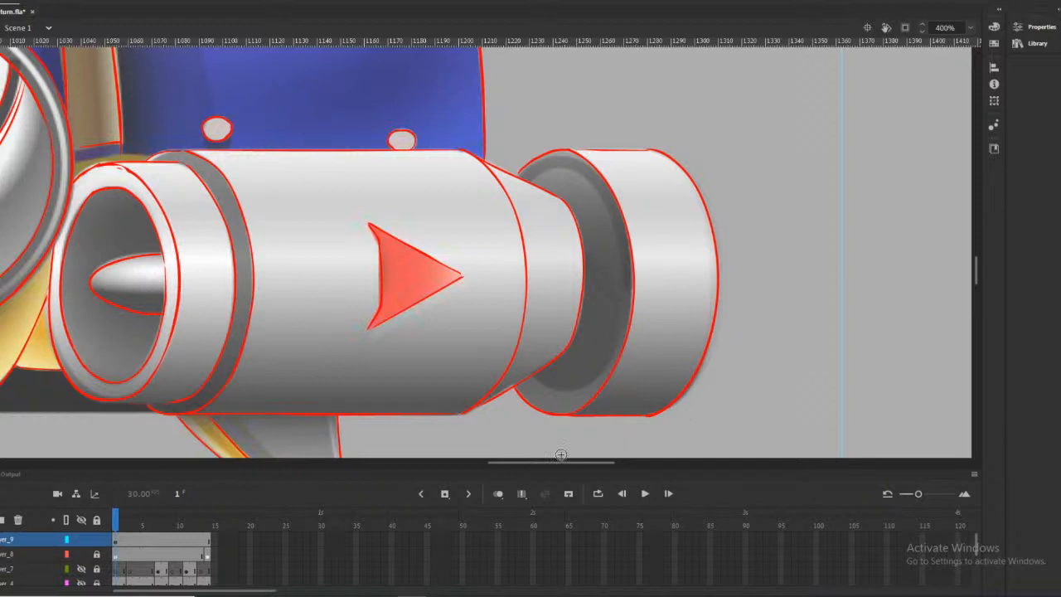
Return to 100% zoom and insert a keyframe at frame 3 on the red outline layer
drag(513, 461, 461, 459)
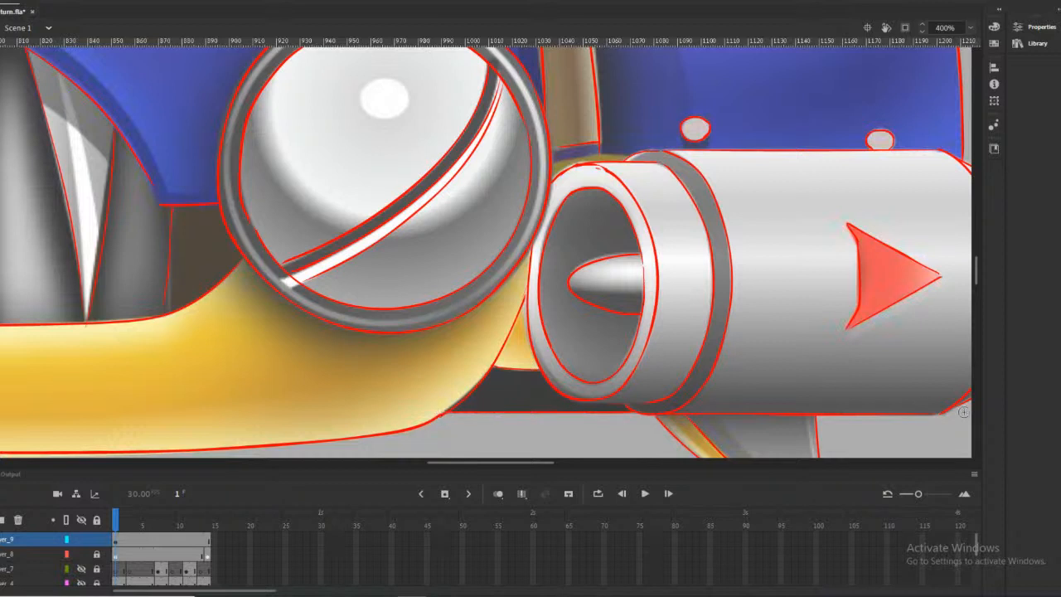
key(ctrl+1)
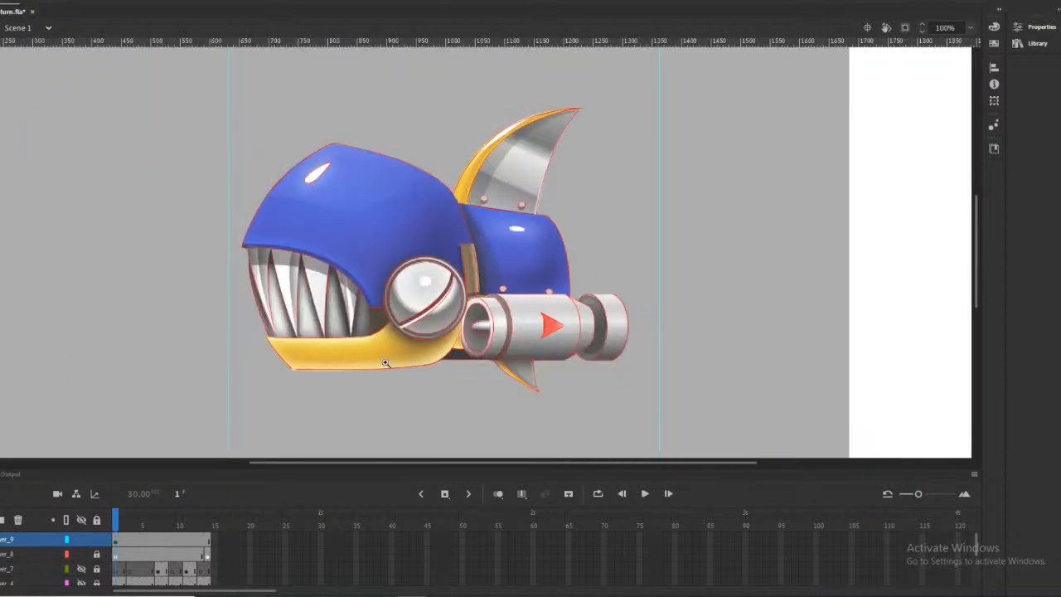
click(96, 552)
right_click(130, 538)
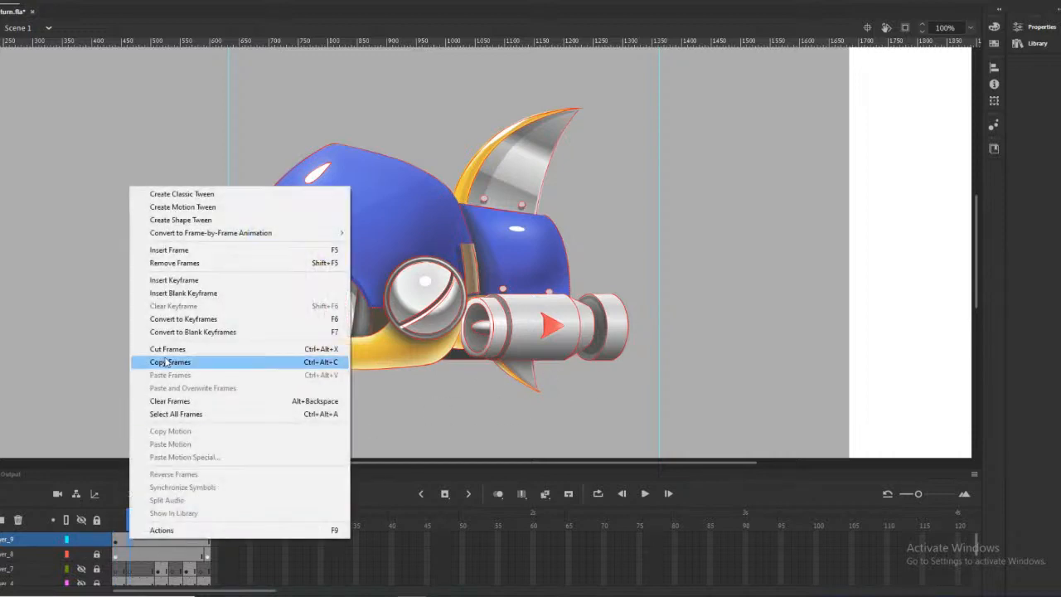
click(176, 280)
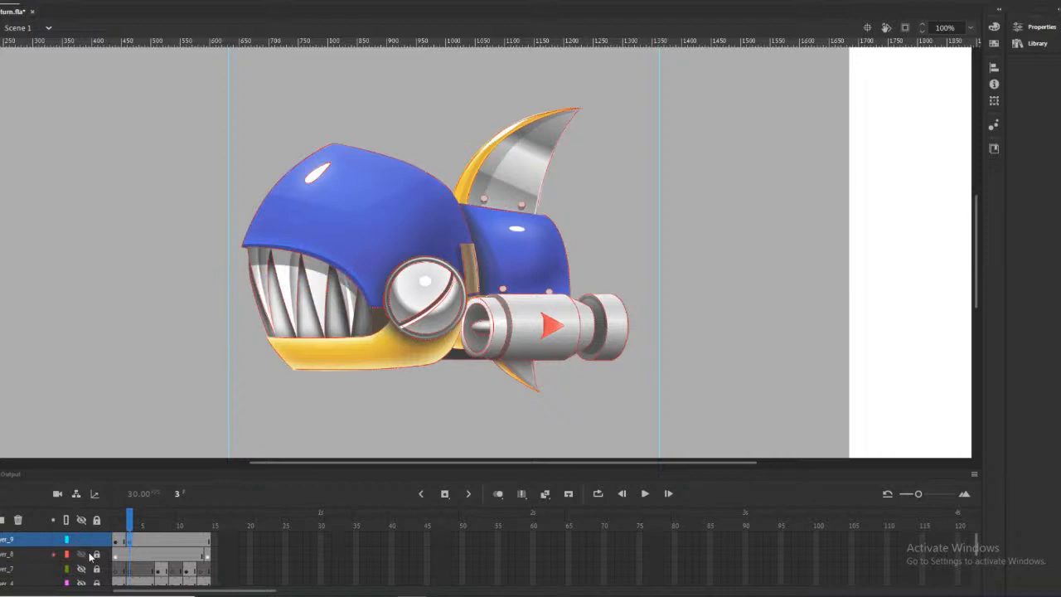
Reveal the wireframe reference behind the coloured fish artwork and keep the artwork layer locked
click(89, 554)
scroll(91, 560, down, 3)
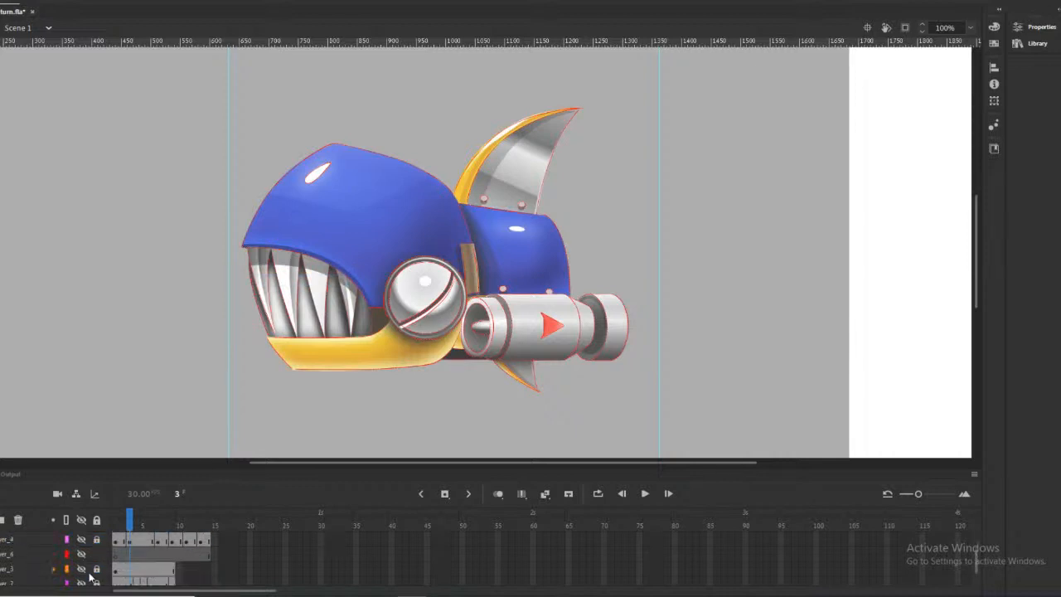
click(81, 569)
scroll(98, 542, up, 3)
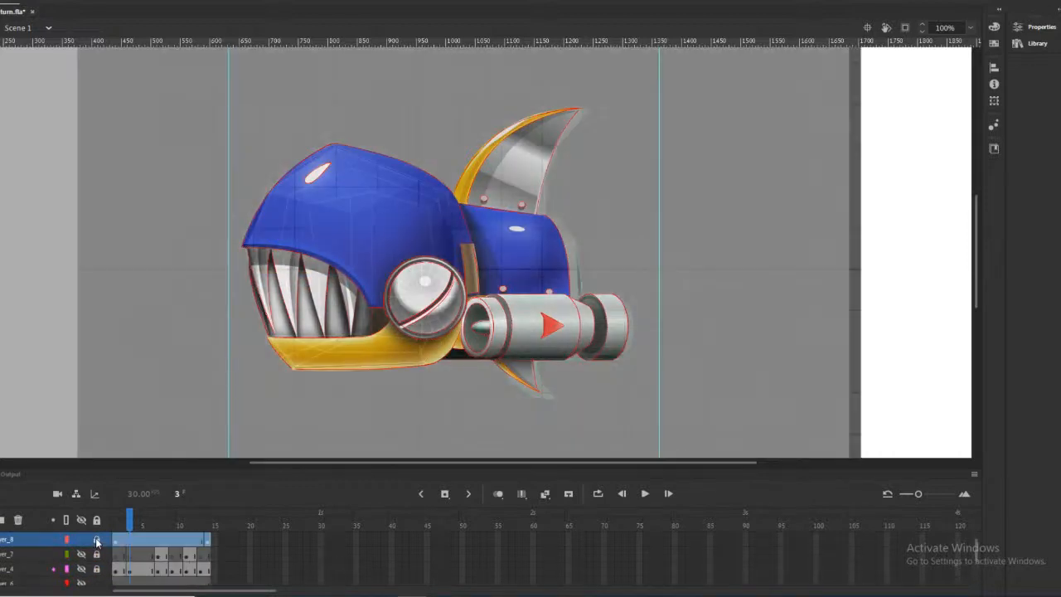
click(96, 552)
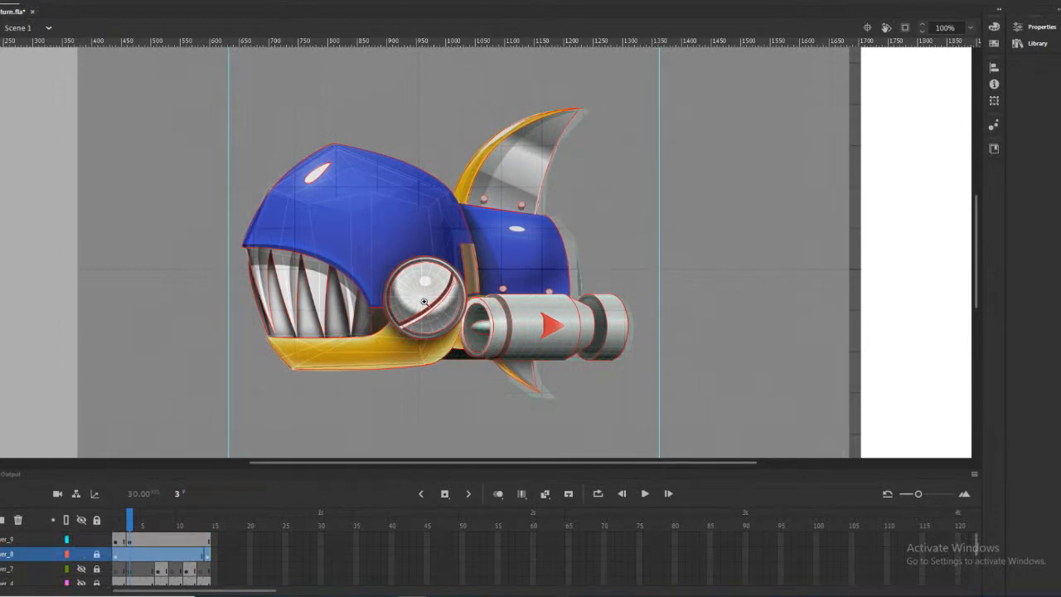
Examine the wireframe reference layer's keyframes at frames 7 and 3 against the traced fish
mouse_move(131, 522)
mouse_down()
mouse_move(120, 522)
mouse_move(199, 524)
mouse_move(158, 528)
mouse_up()
scroll(135, 523, down, 3)
scroll(158, 529, up, 3)
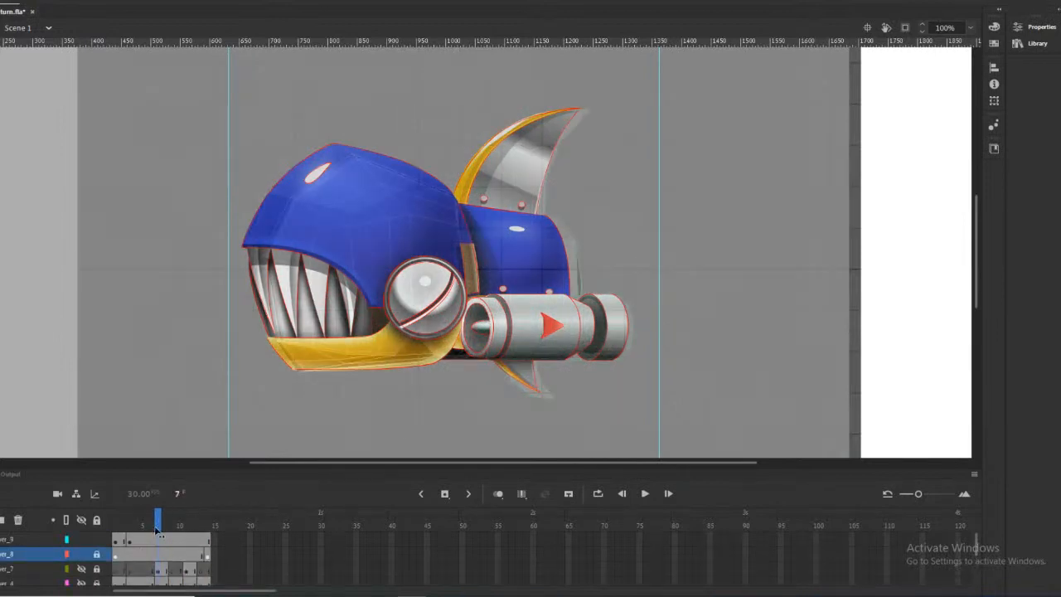
scroll(155, 543, down, 2)
scroll(158, 568, down, 2)
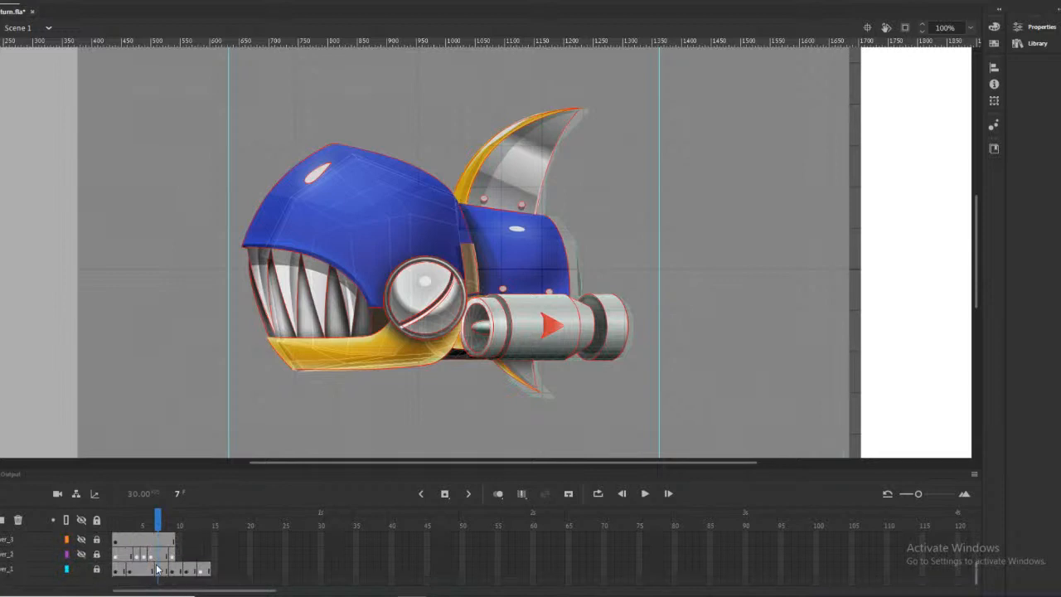
click(159, 570)
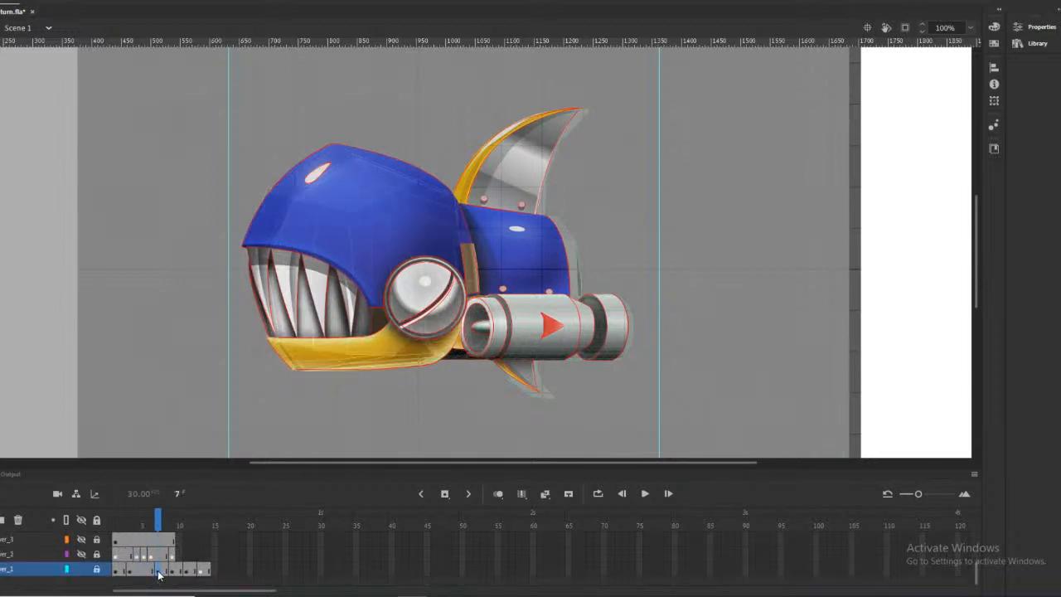
click(130, 520)
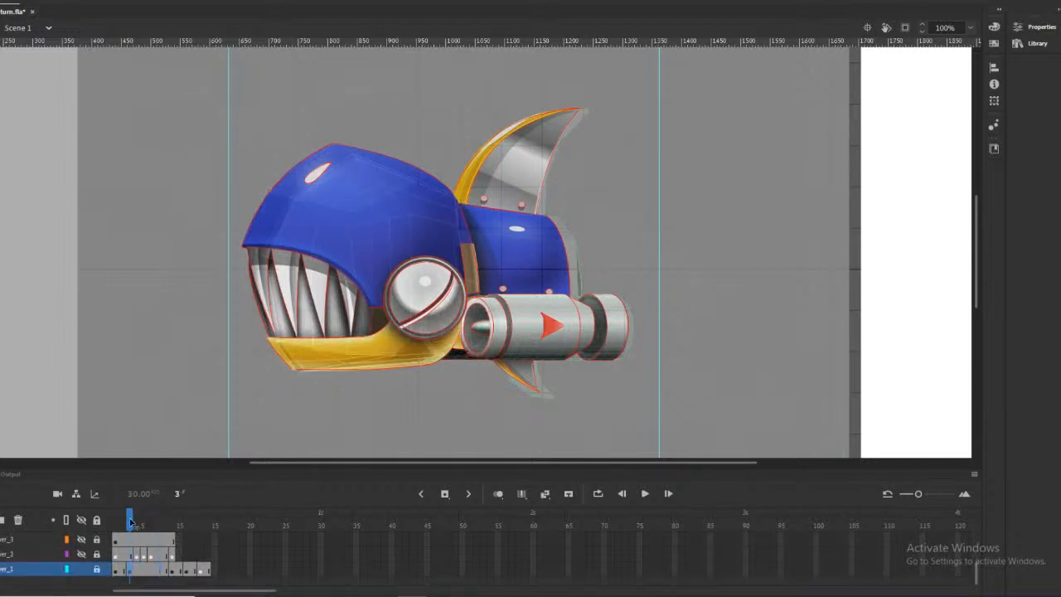
scroll(130, 518, up, 3)
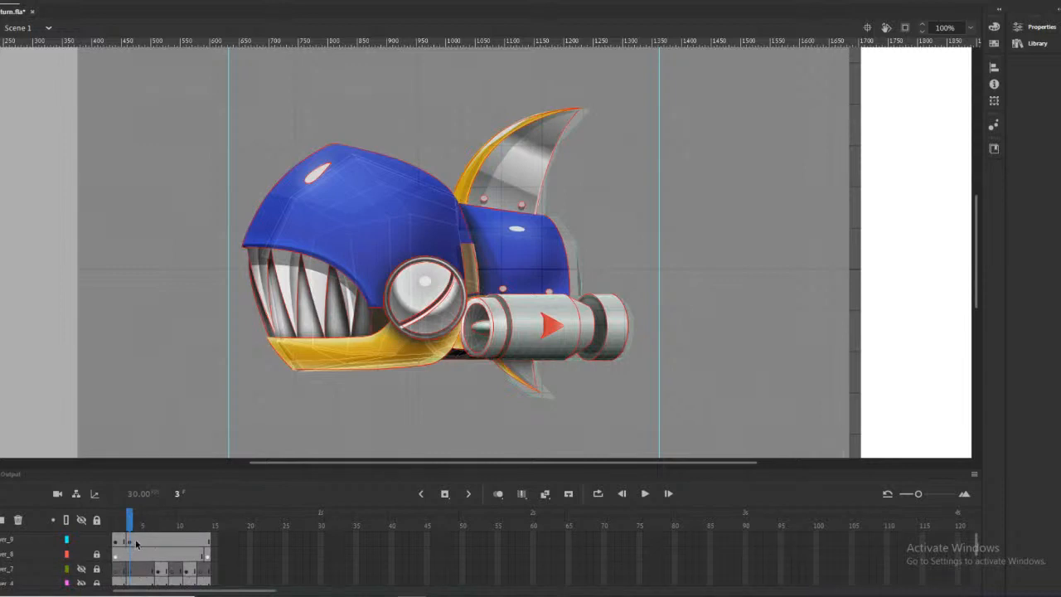
Hide the coloured fish artwork layer and unlock the wireframe reference layer
click(81, 554)
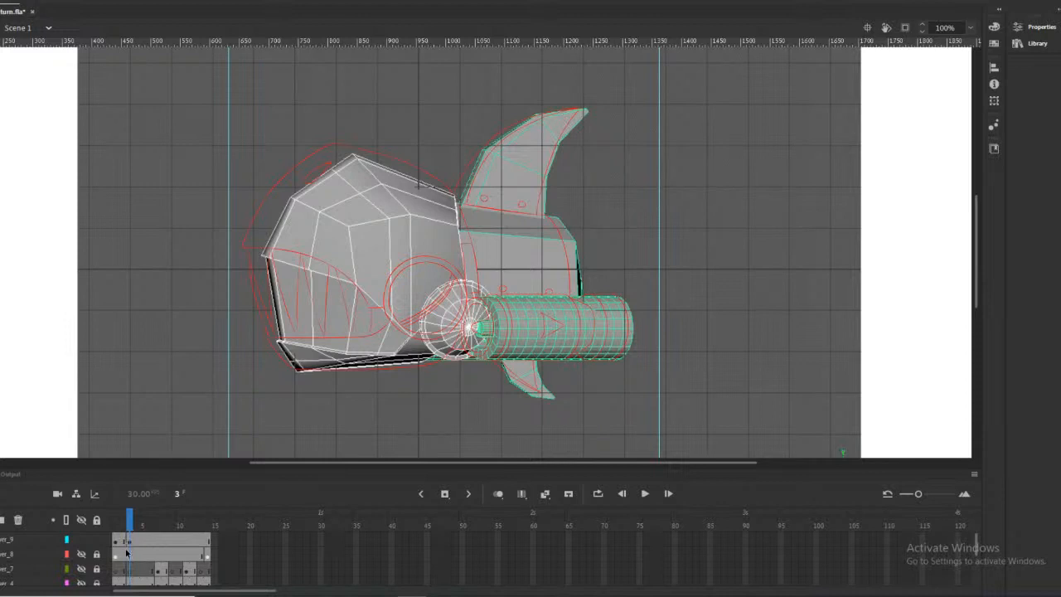
scroll(130, 563, down, 3)
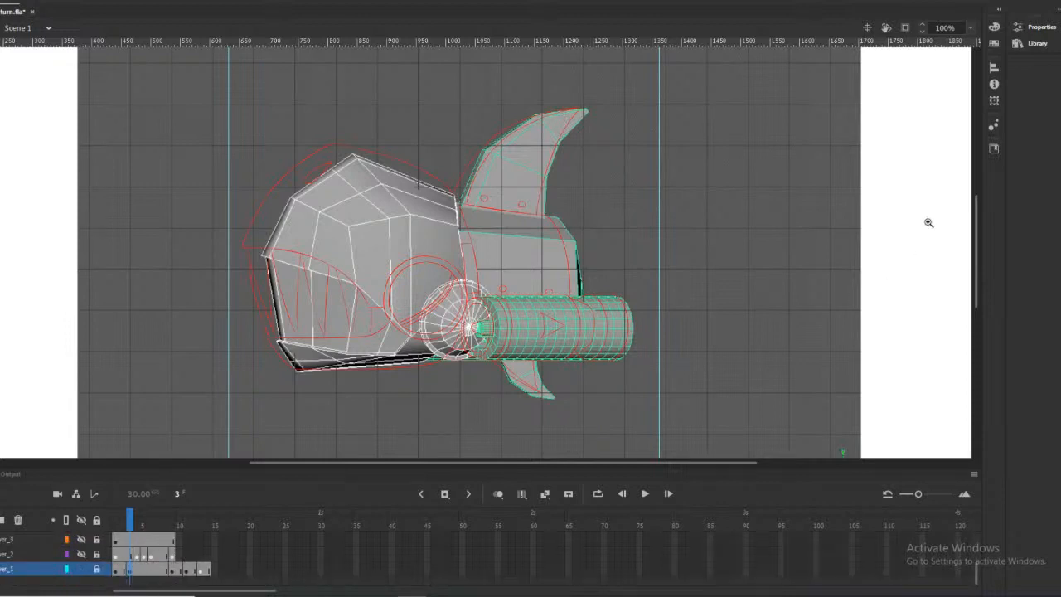
click(1046, 27)
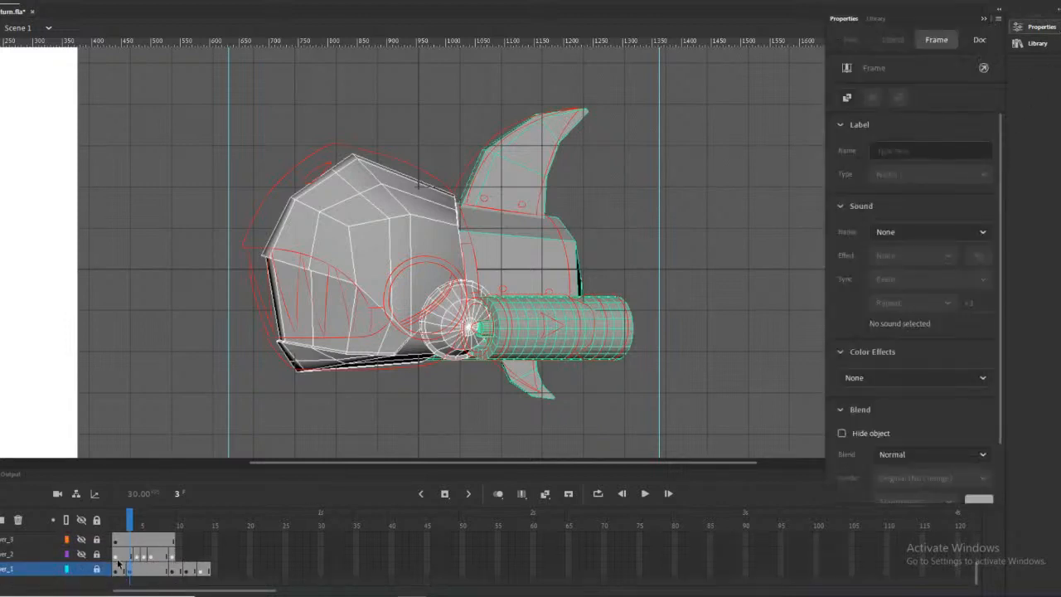
click(97, 580)
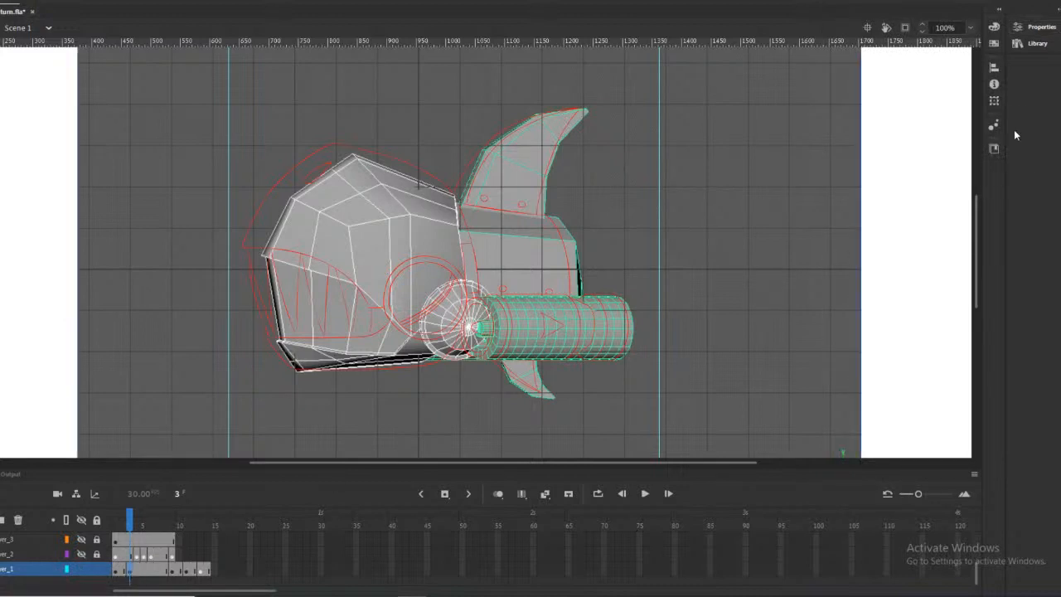
Fade the wireframe reference frame with an Alpha colour effect of 71% and lock its layer again
click(1040, 27)
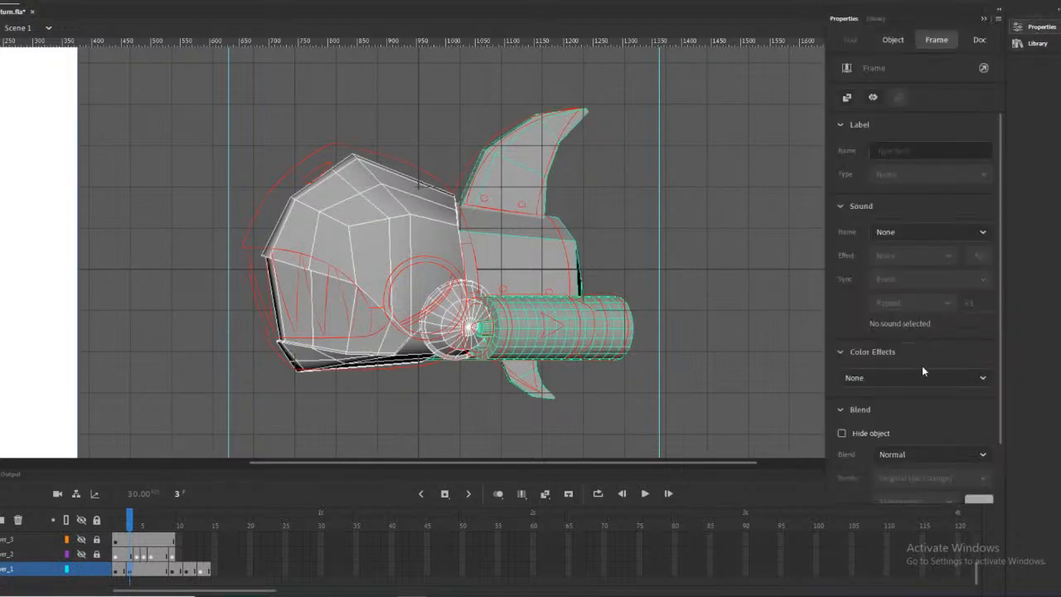
click(944, 375)
click(878, 454)
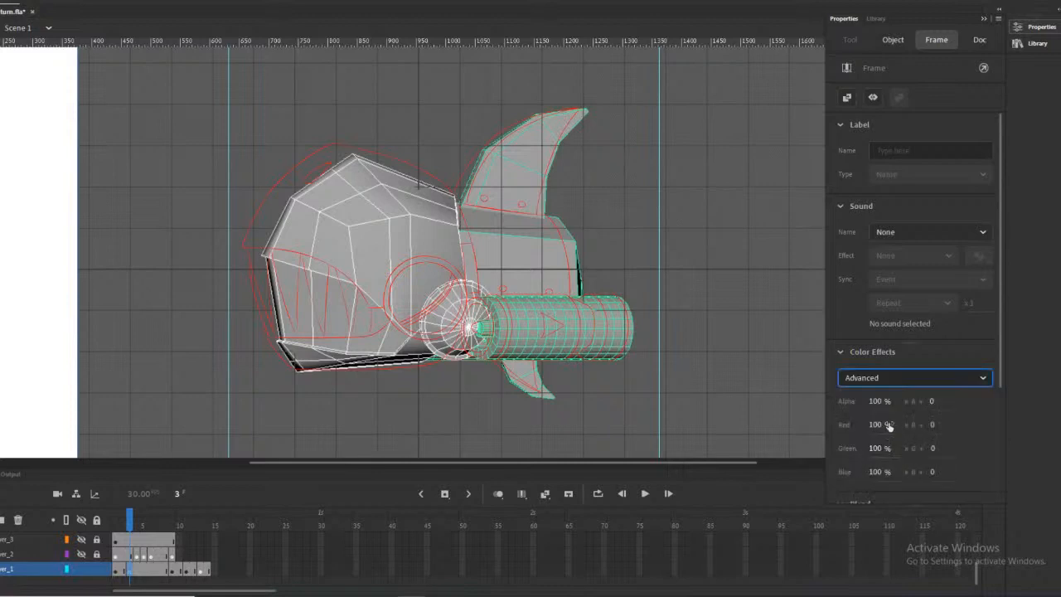
click(937, 380)
click(893, 476)
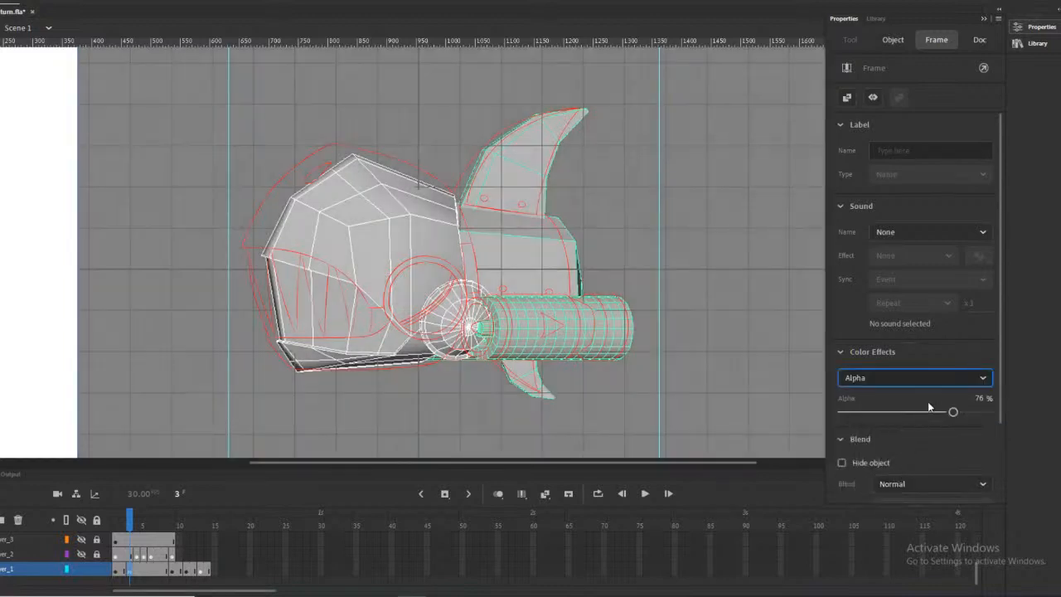
drag(952, 413, 942, 413)
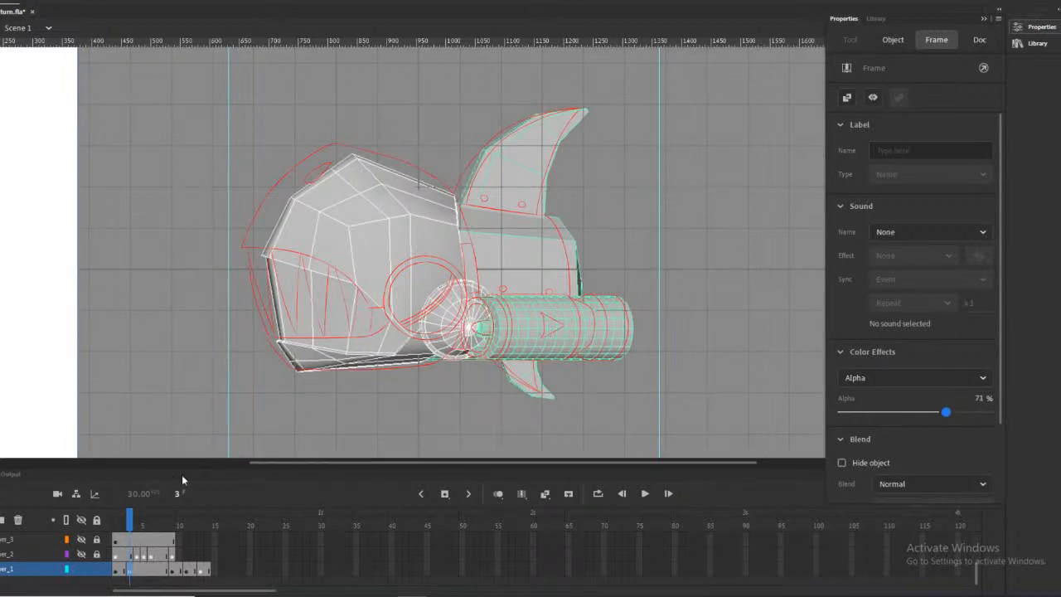
click(132, 521)
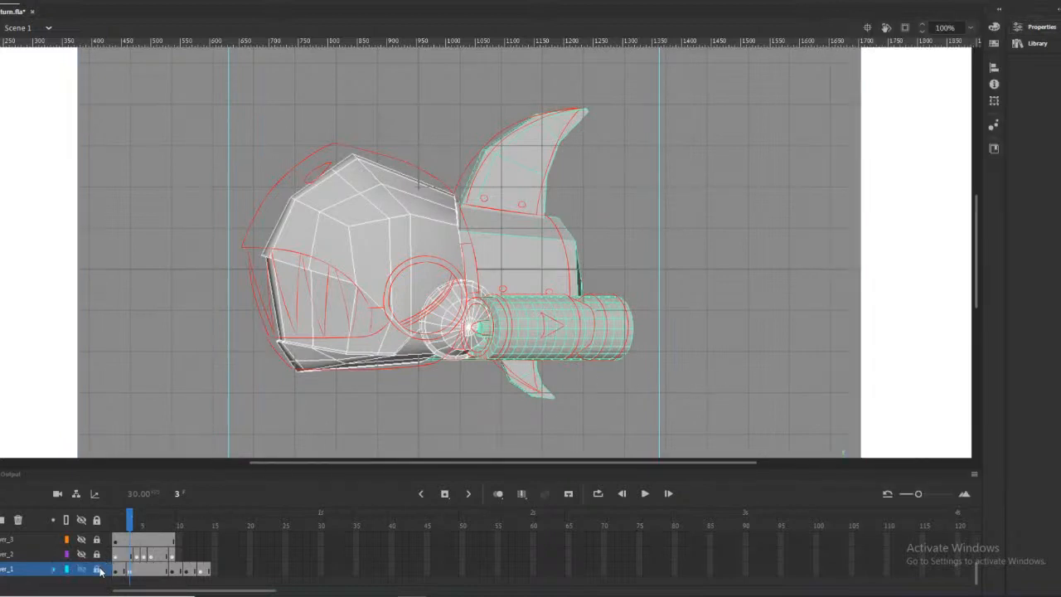
Delete the old head, mouth and eye outlines from frame 3 of the red outline layer, including leftover strokes at the body joint
scroll(139, 554, up, 4)
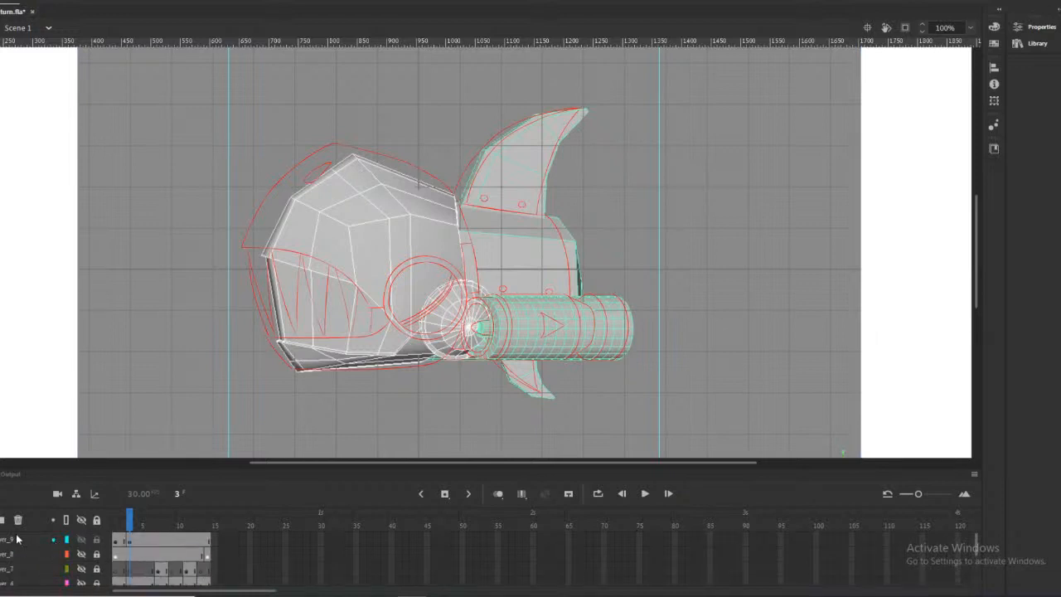
click(16, 538)
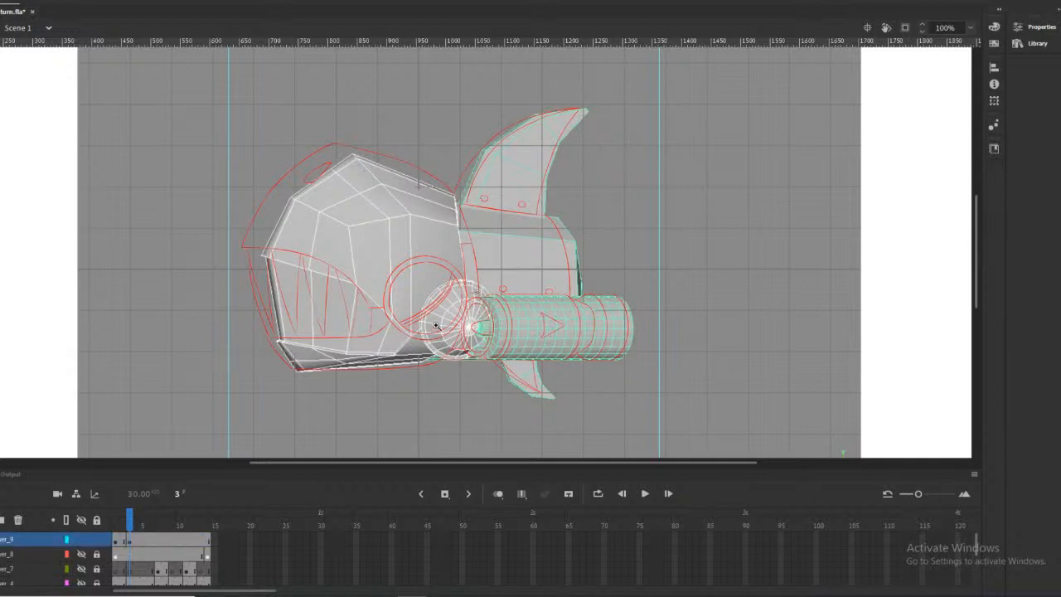
click(438, 323)
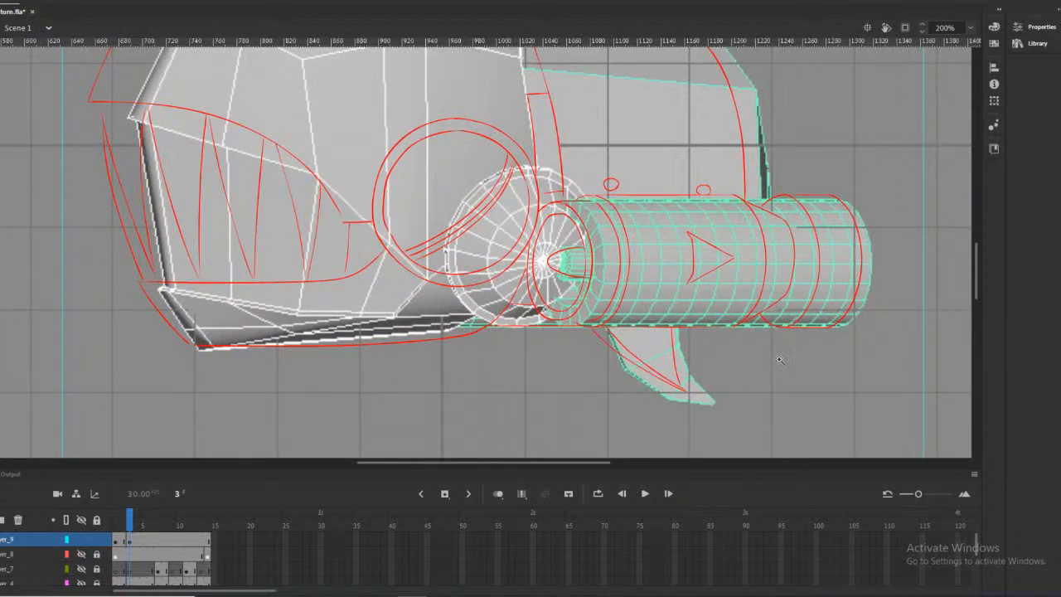
alt+click(322, 148)
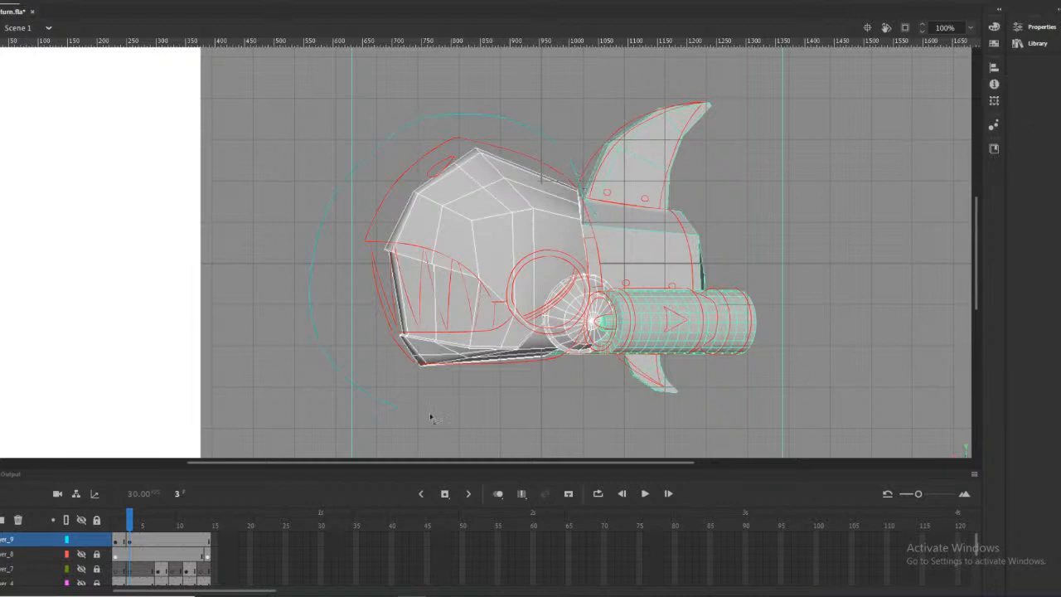
click(577, 335)
key(Delete)
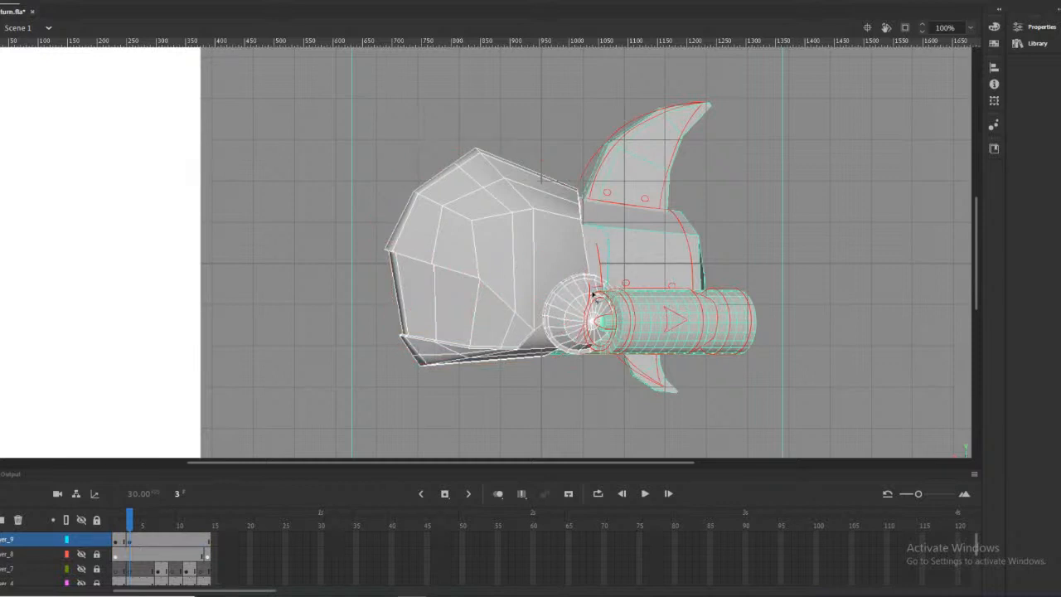
click(608, 221)
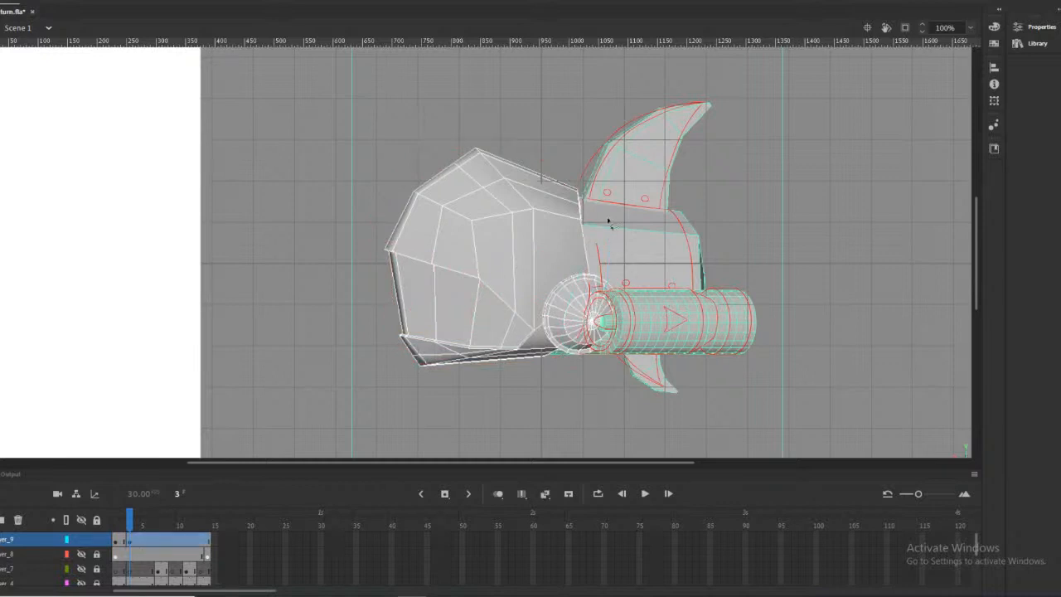
click(124, 522)
drag(124, 522, 130, 523)
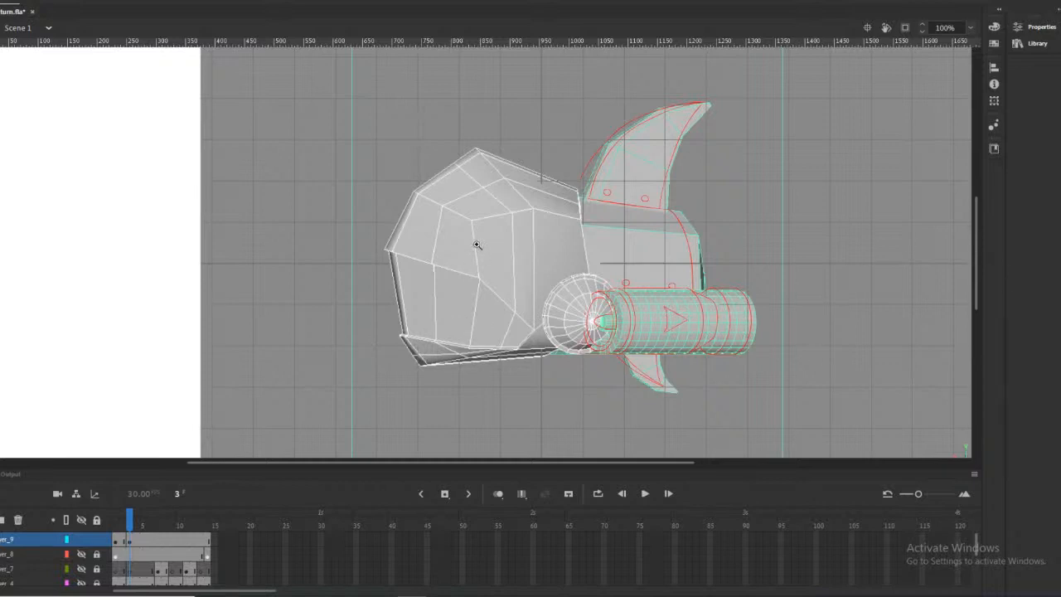
Turn on onion skinning and shorten its range to end just after frame 3
ctrl+scroll(447, 268, up, 2)
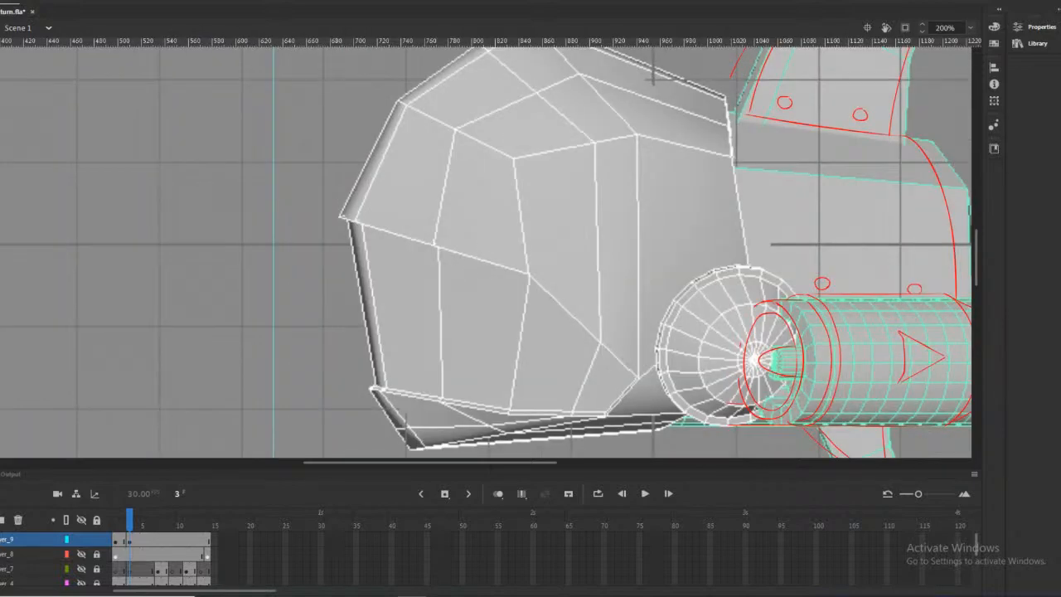
click(497, 494)
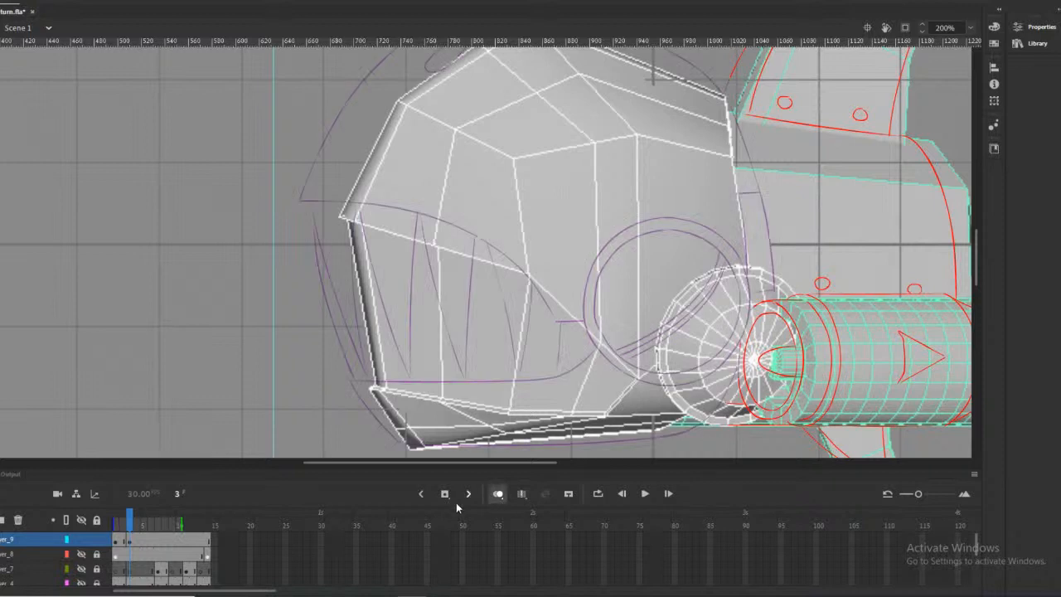
drag(182, 523, 139, 522)
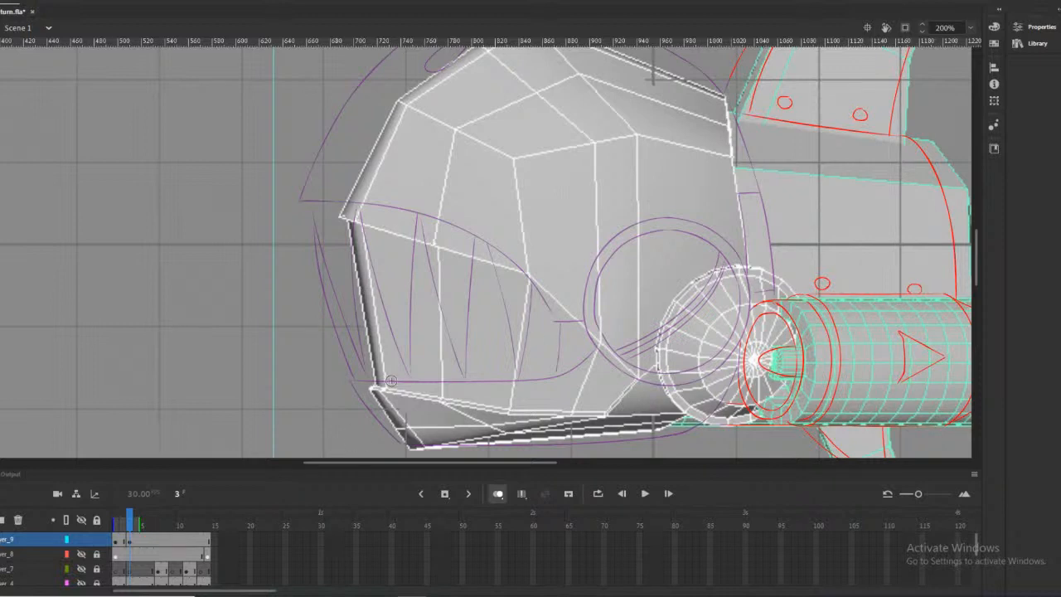
Delete the red outlines of the thruster tube's front opening and its inner spike from frame 3
scroll(487, 293, up, 1)
scroll(362, 185, down, 1)
scroll(746, 367, down, 1)
scroll(796, 346, up, 1)
scroll(711, 310, down, 1)
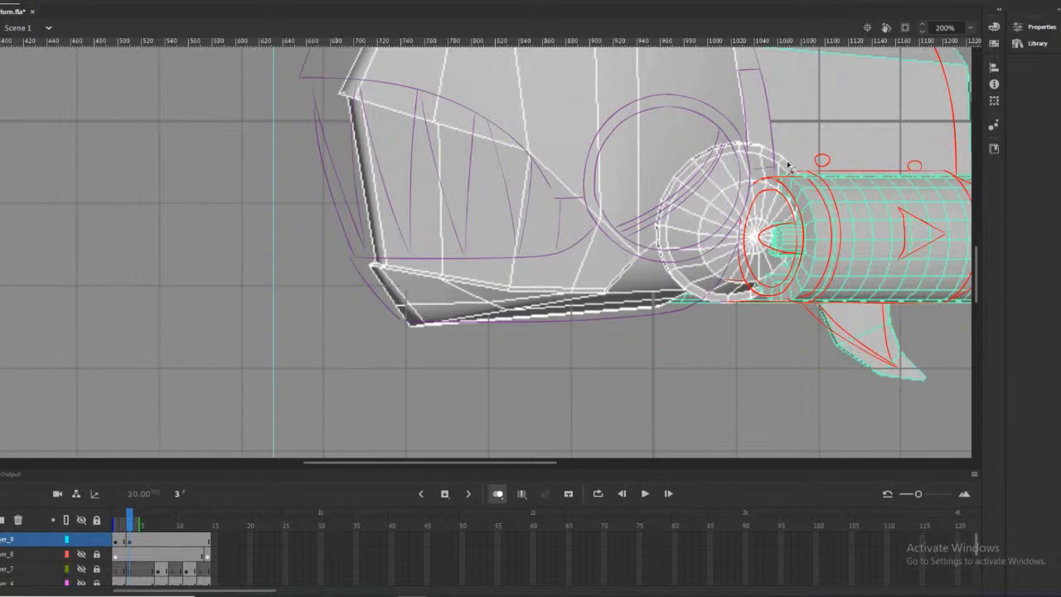
click(794, 283)
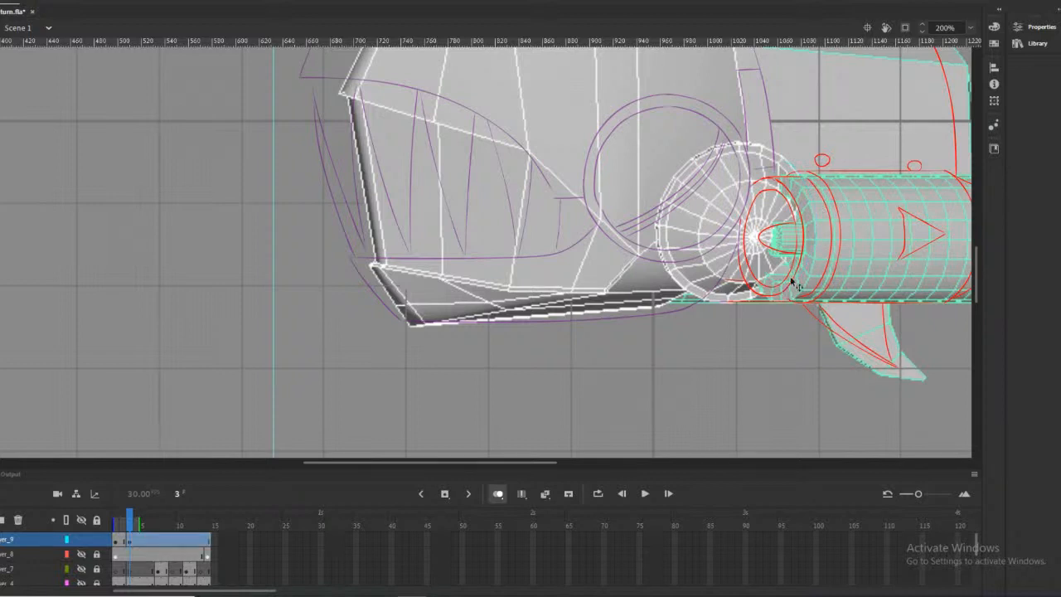
click(591, 222)
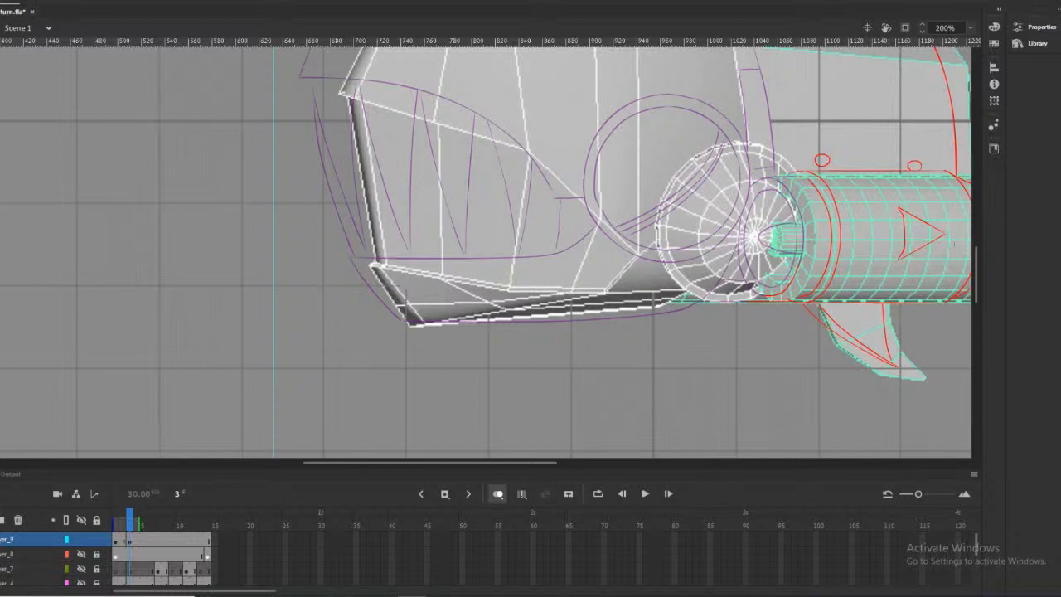
Trace the eye's full outer circle in red around the wireframe sphere at frame 3
drag(496, 461, 533, 460)
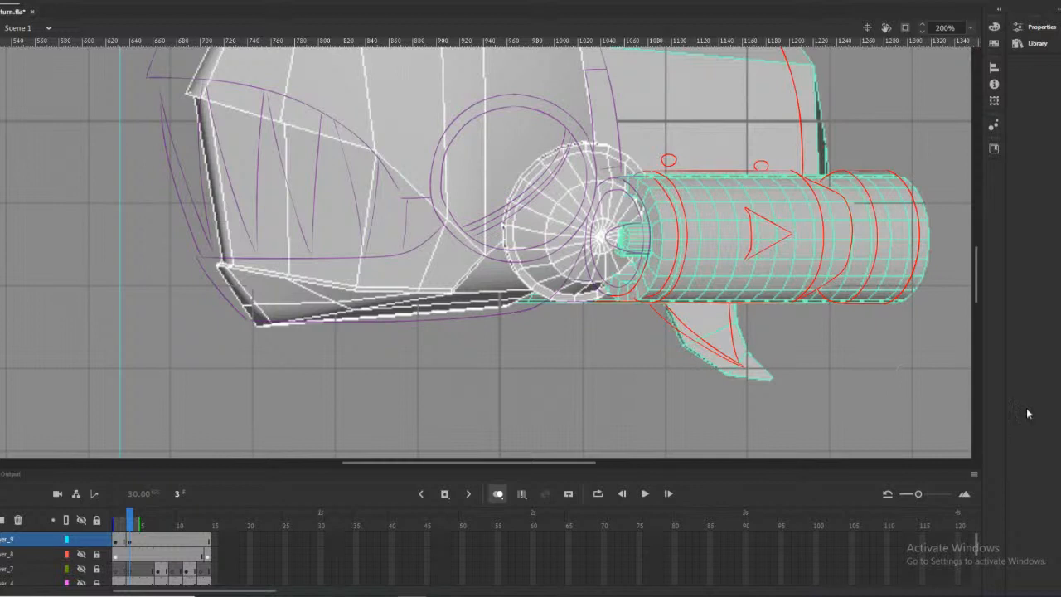
click(555, 208)
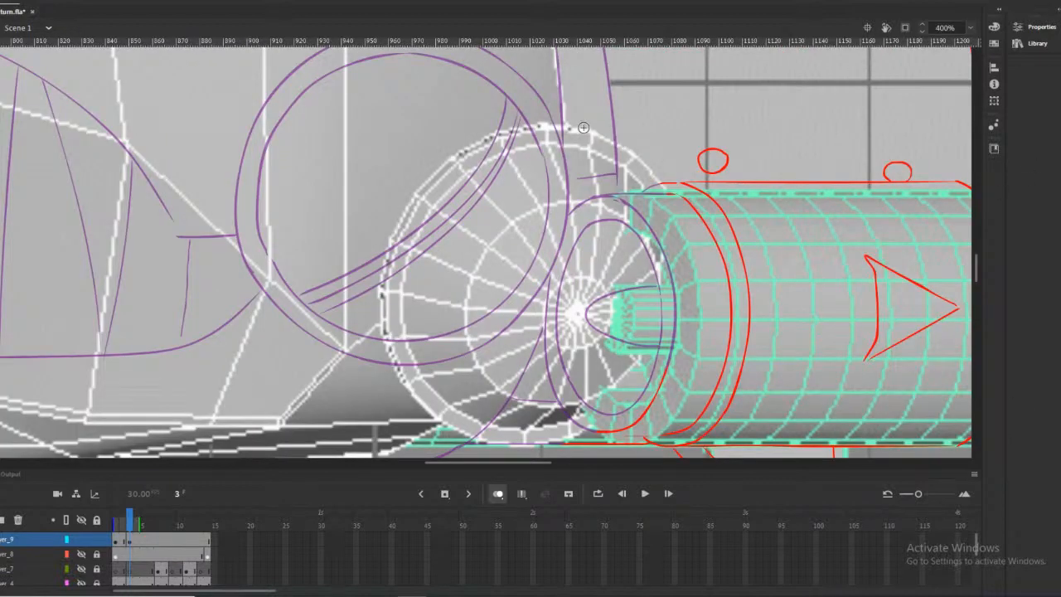
mouse_move(527, 128)
mouse_down()
mouse_move(434, 176)
mouse_move(400, 224)
mouse_move(383, 275)
mouse_up()
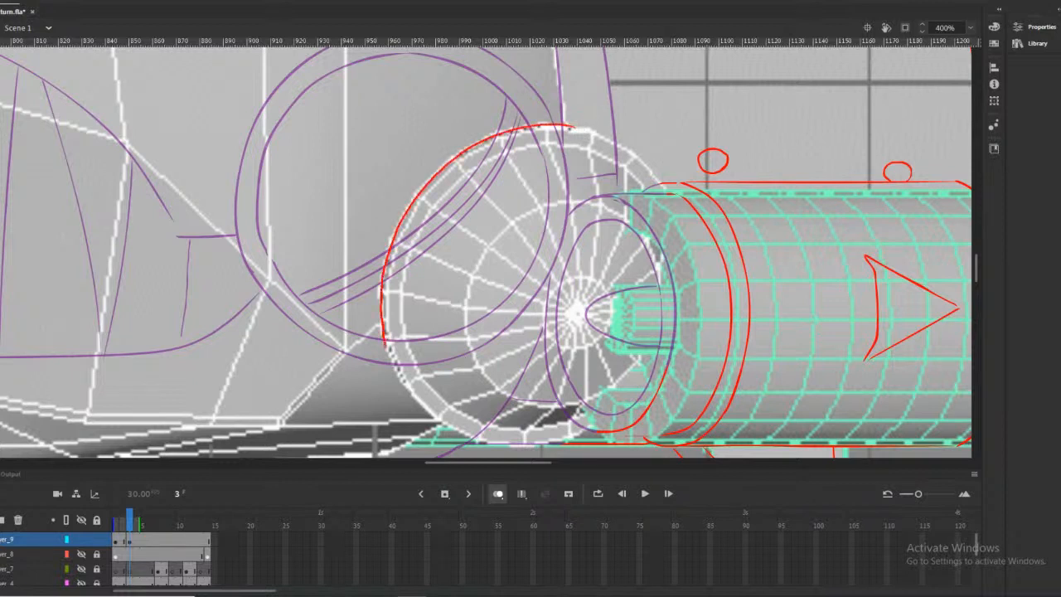
scroll(458, 209, down, 3)
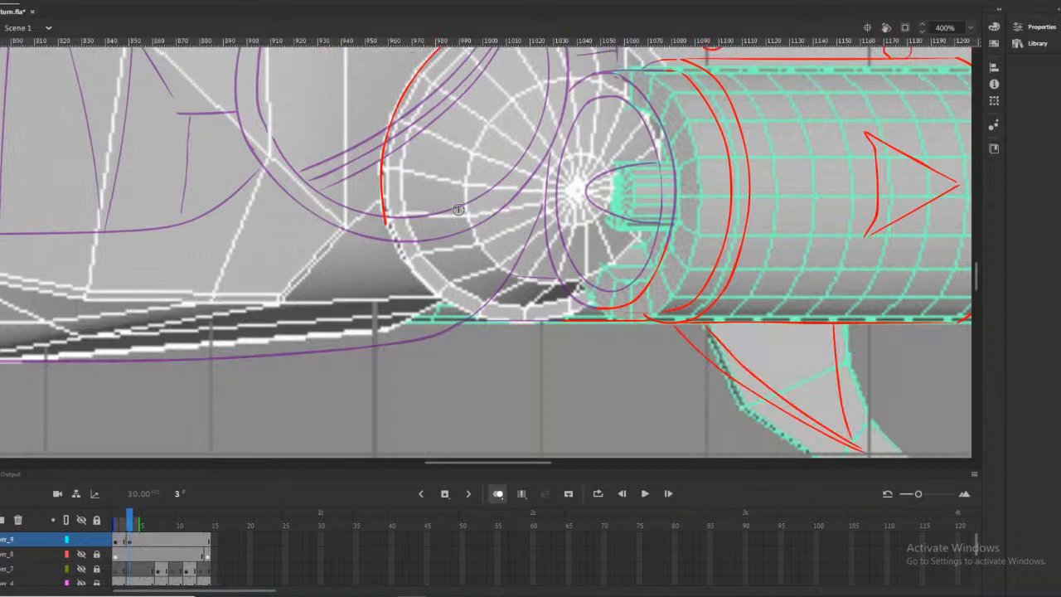
scroll(640, 246, up, 3)
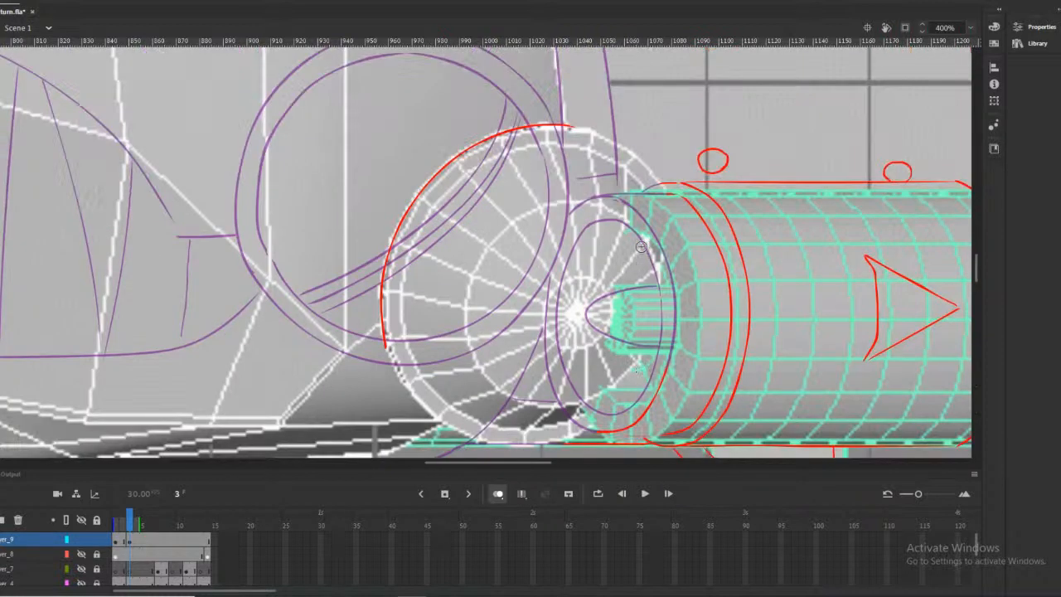
mouse_move(561, 124)
mouse_down()
mouse_move(643, 160)
mouse_move(680, 222)
mouse_move(690, 277)
mouse_move(681, 325)
mouse_move(645, 384)
mouse_move(561, 437)
mouse_up()
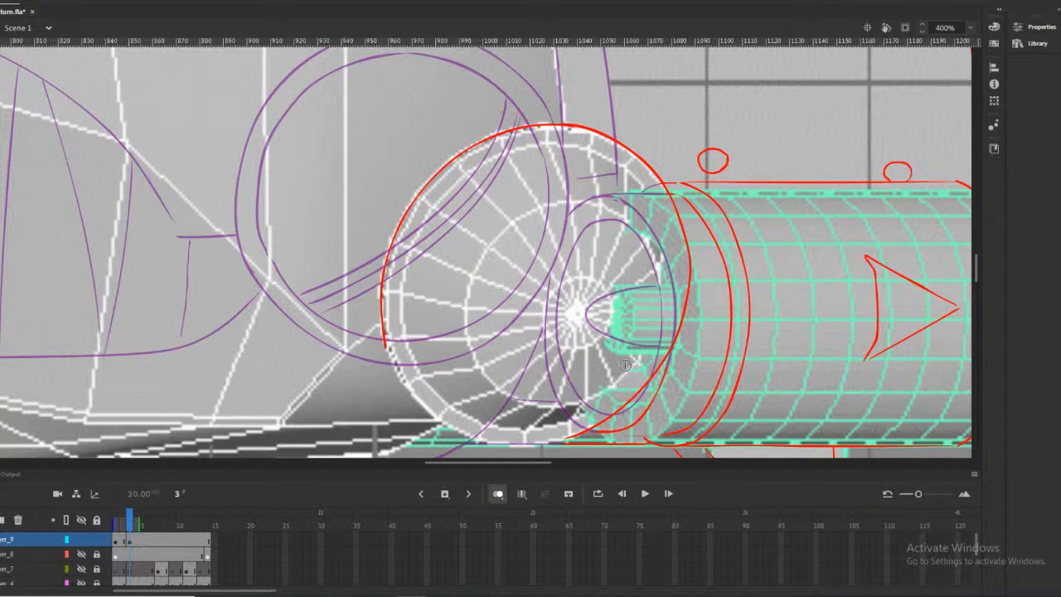
scroll(624, 364, down, 3)
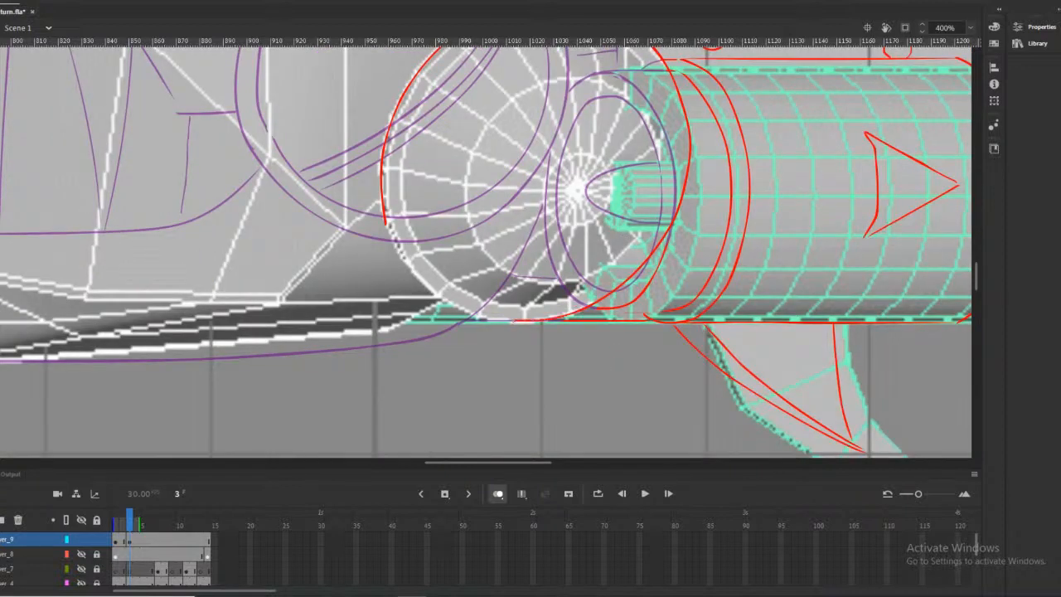
mouse_move(474, 315)
mouse_down()
mouse_move(425, 286)
mouse_move(390, 234)
mouse_up()
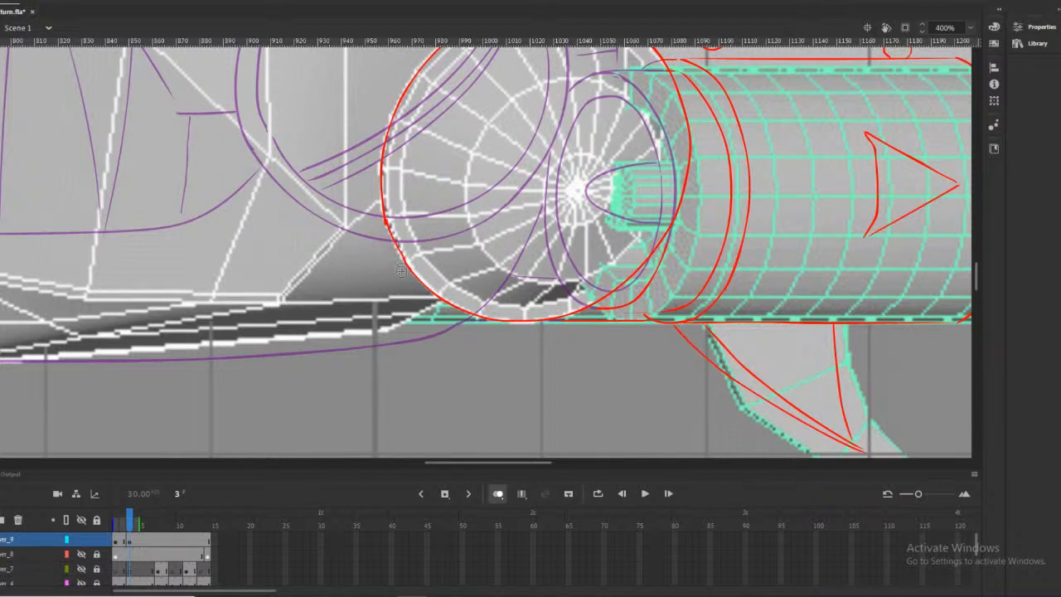
scroll(486, 315, up, 3)
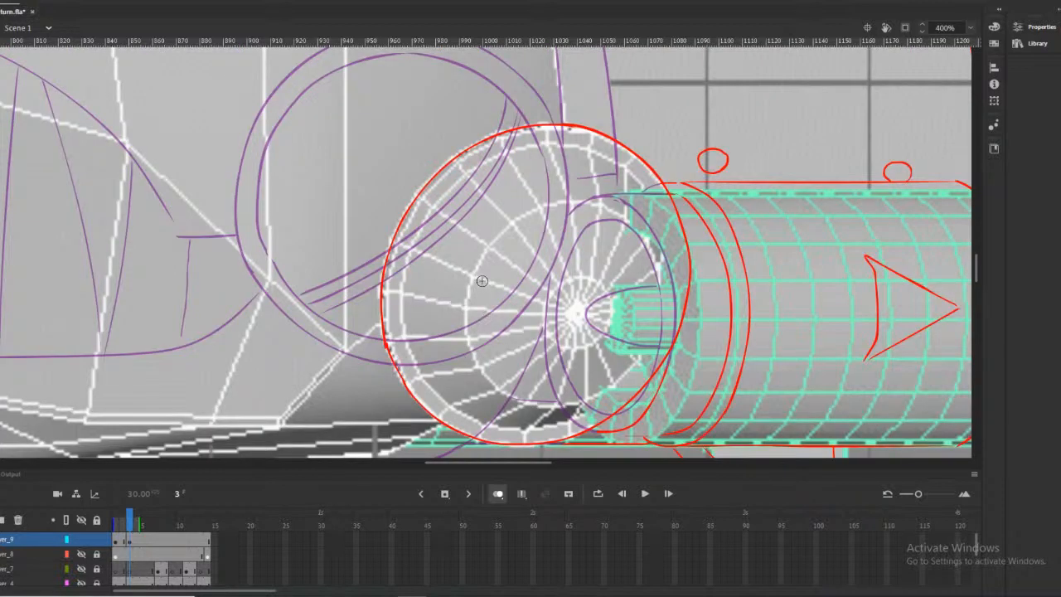
Add an inner rim line just inside the upper and left edge of the eye's circle
mouse_move(563, 127)
mouse_down()
mouse_move(506, 135)
mouse_move(425, 192)
mouse_move(398, 236)
mouse_move(384, 328)
mouse_up()
mouse_move(424, 187)
mouse_down()
mouse_move(387, 277)
mouse_move(399, 372)
mouse_up()
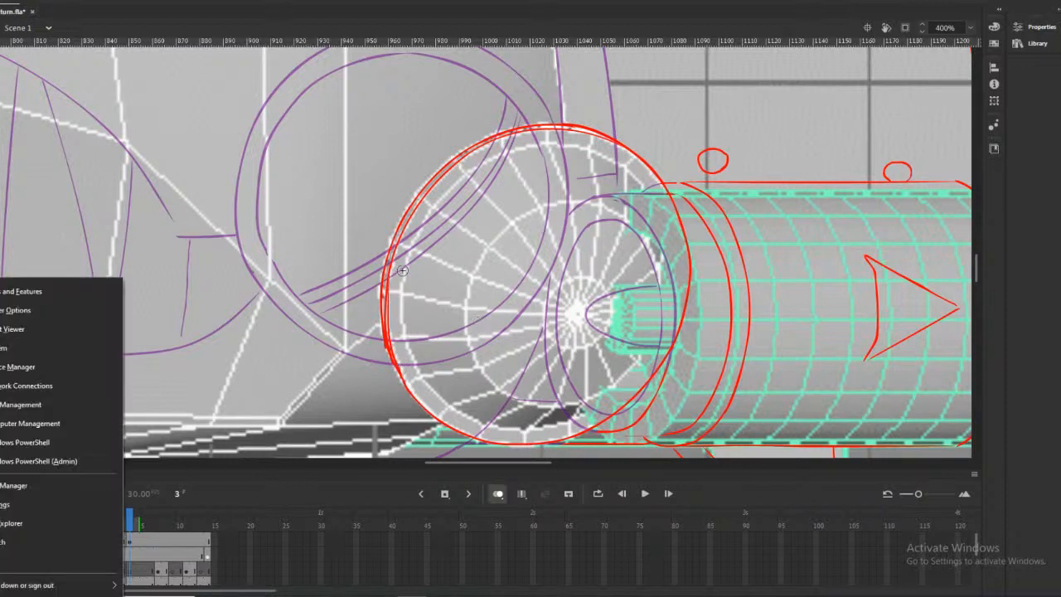
key(ctrl+z)
drag(388, 272, 386, 329)
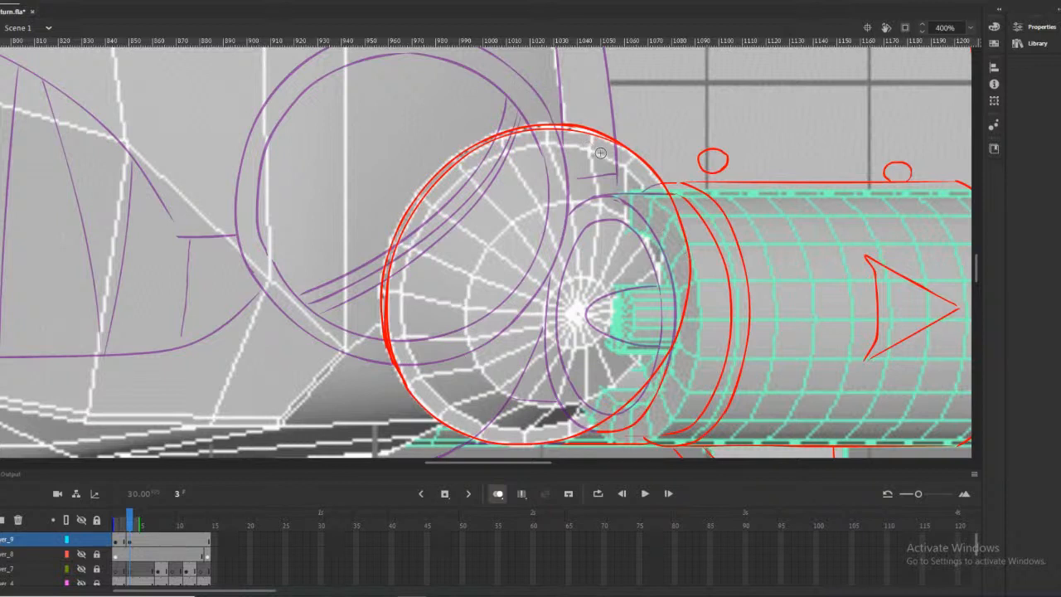
Draw two parallel curved lines across the eye, running from its upper right edge to its lower left edge at frame 3
mouse_move(619, 165)
mouse_down()
mouse_move(623, 221)
mouse_move(547, 354)
mouse_move(459, 402)
mouse_up()
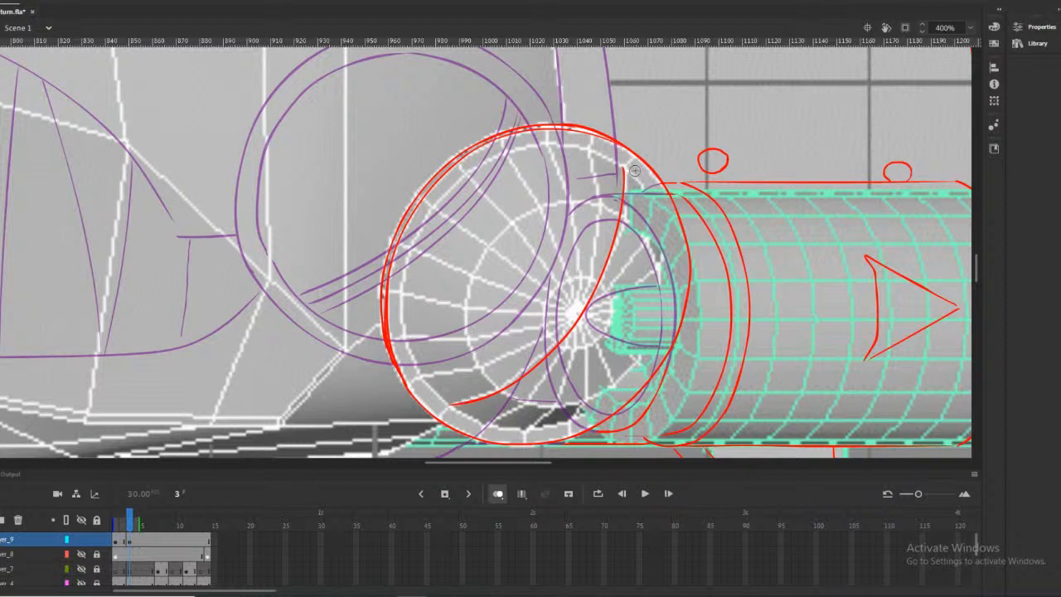
drag(638, 179, 633, 264)
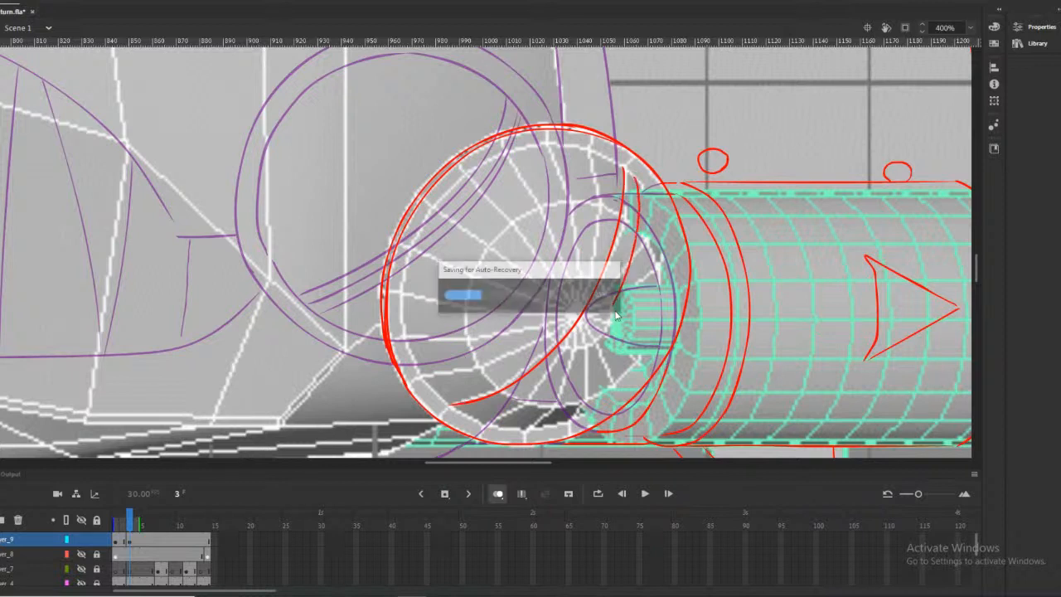
key(ctrl+z)
mouse_move(635, 175)
mouse_down()
mouse_move(607, 310)
mouse_move(532, 394)
mouse_move(466, 421)
mouse_up()
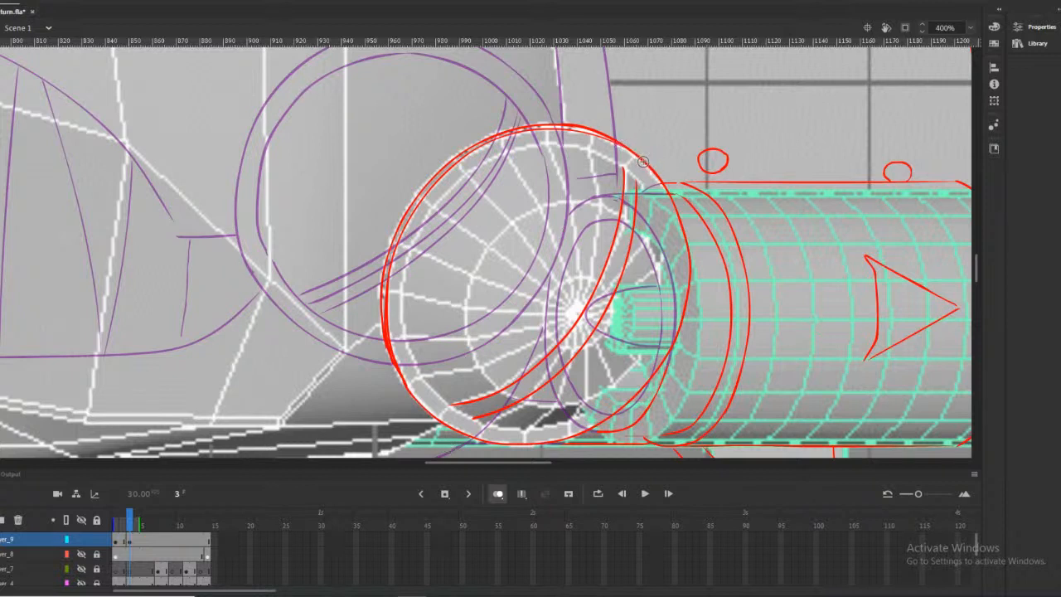
Trace the inner rim circle of the eye in red, following the wireframe ring inside the outer circle
mouse_move(628, 171)
mouse_down()
mouse_move(580, 149)
mouse_move(511, 150)
mouse_move(459, 184)
mouse_move(418, 237)
mouse_move(403, 299)
mouse_move(406, 346)
mouse_move(423, 379)
mouse_up()
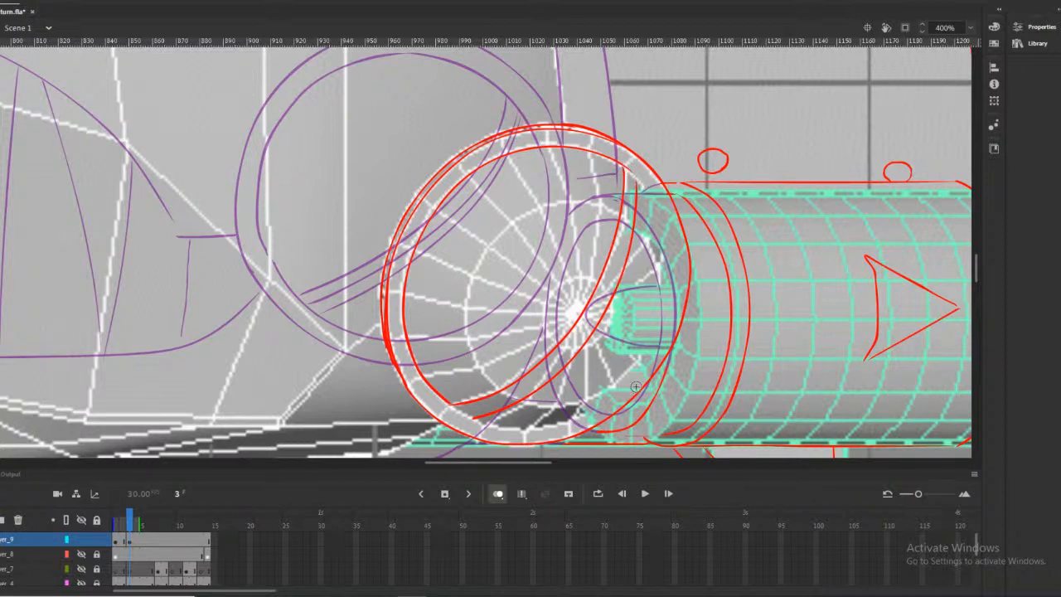
mouse_move(635, 386)
mouse_down()
mouse_move(548, 425)
mouse_move(485, 421)
mouse_move(433, 397)
mouse_up()
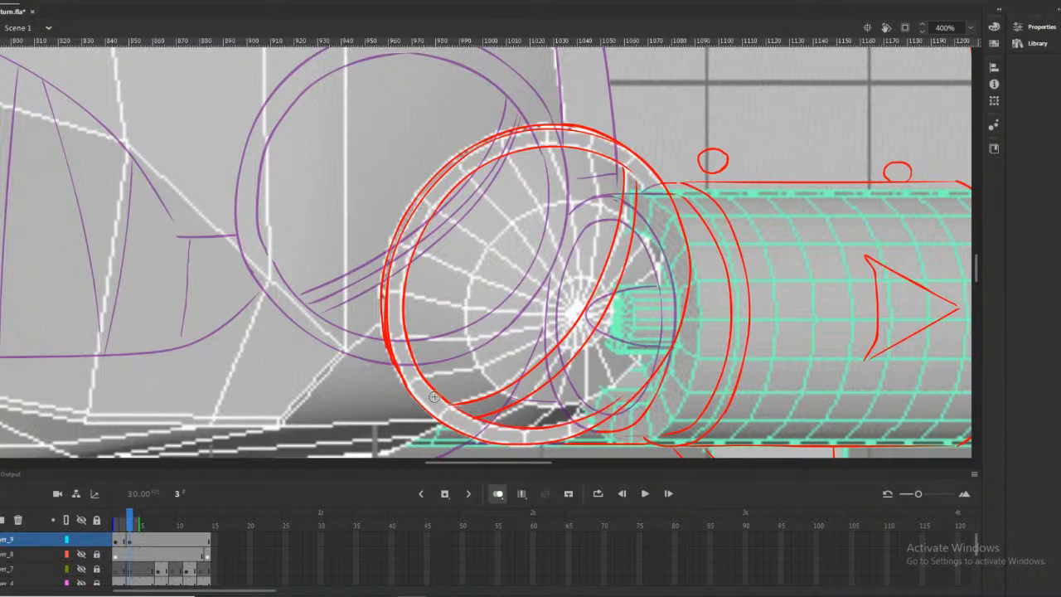
mouse_move(660, 207)
mouse_down()
mouse_move(672, 273)
mouse_move(666, 329)
mouse_move(640, 377)
mouse_up()
mouse_move(631, 170)
mouse_down()
mouse_move(674, 263)
mouse_move(670, 325)
mouse_move(646, 371)
mouse_move(573, 420)
mouse_move(515, 427)
mouse_move(448, 408)
mouse_up()
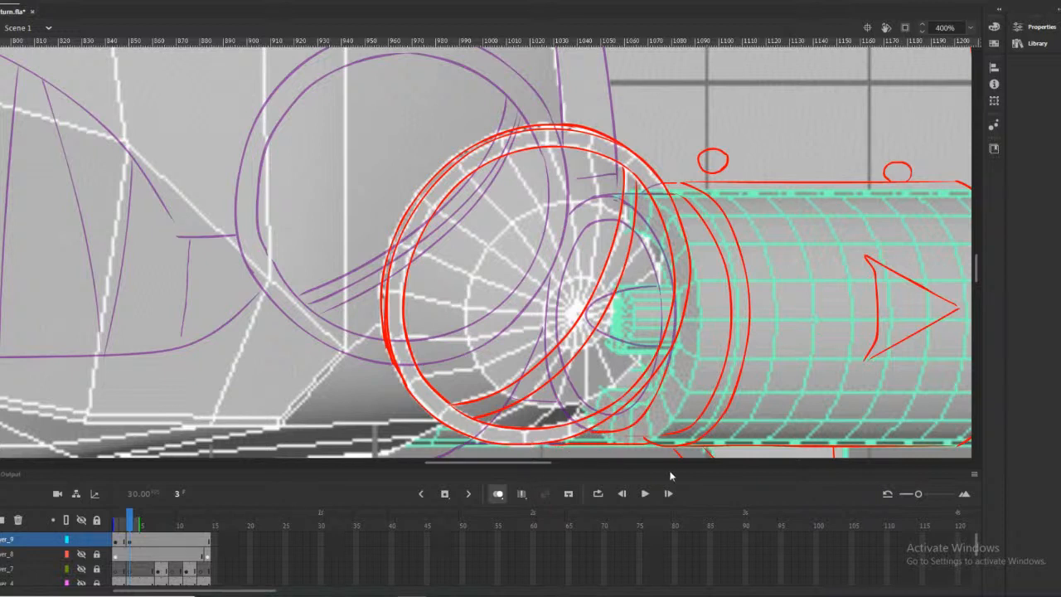
Trace the upper jaw line from the snout tip down to the mouth corner and connect it to the eye's edge
key(ctrl+minus)
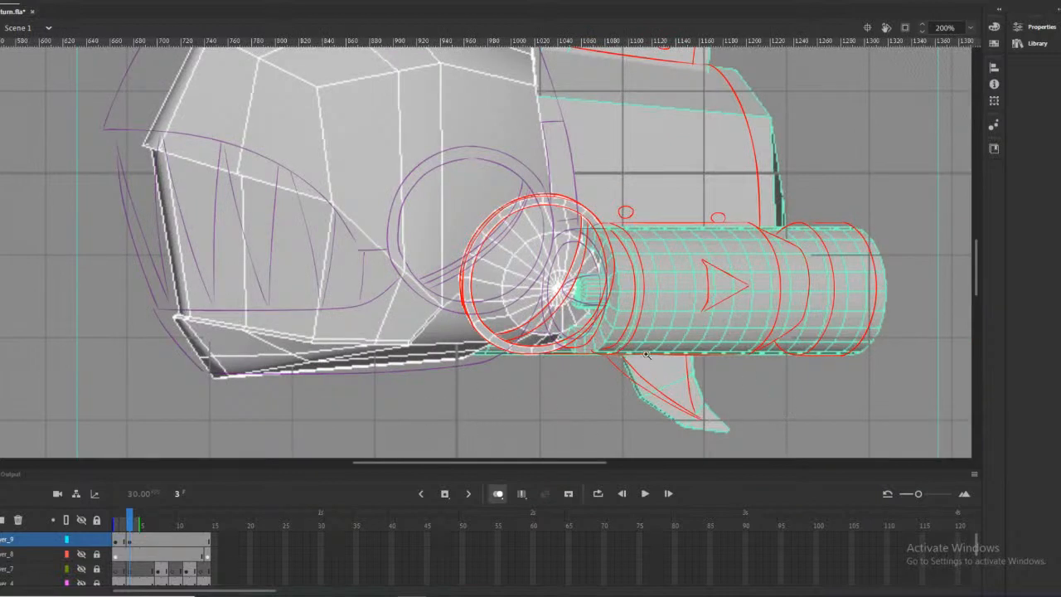
click(439, 303)
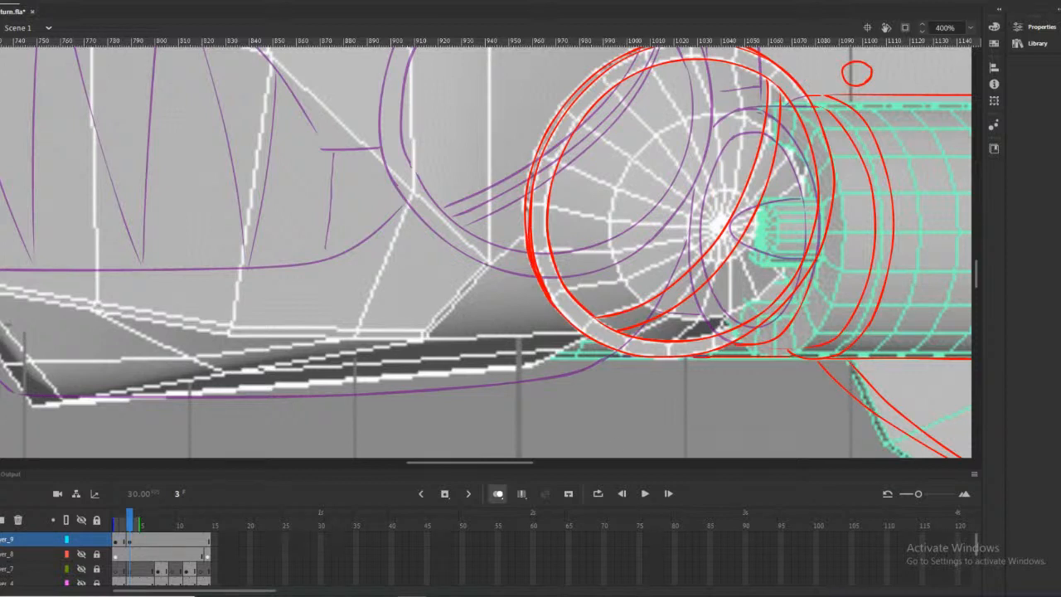
alt+click(491, 220)
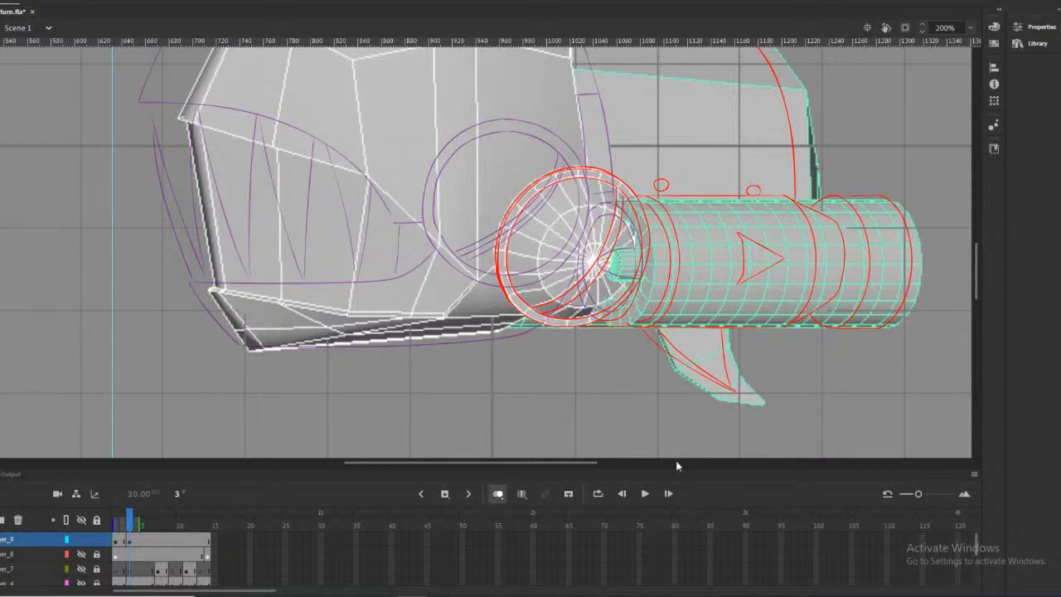
drag(568, 463, 537, 460)
scroll(535, 411, up, 3)
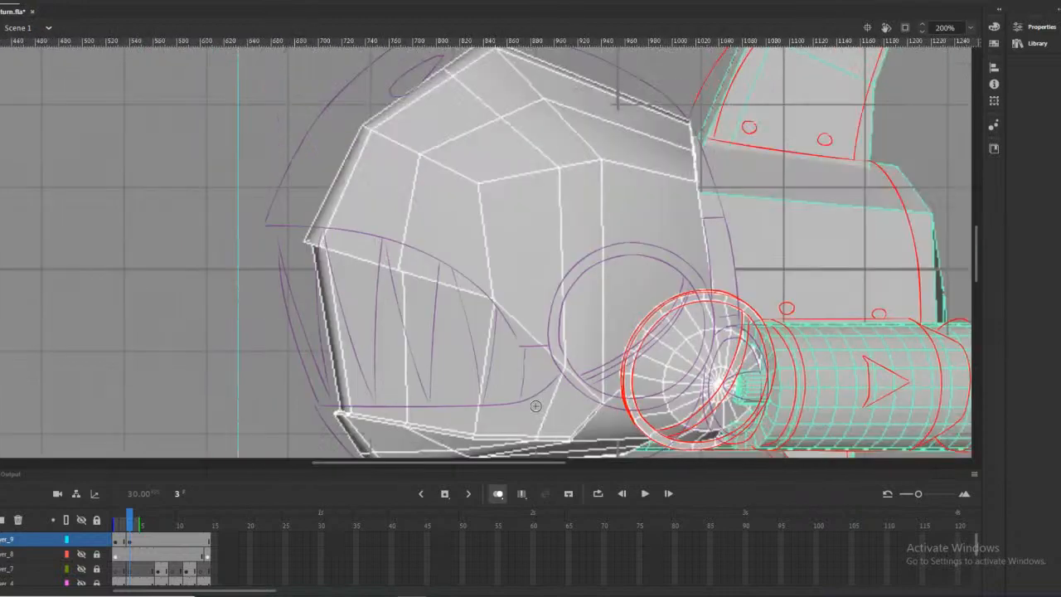
scroll(525, 319, down, 3)
scroll(498, 279, down, 3)
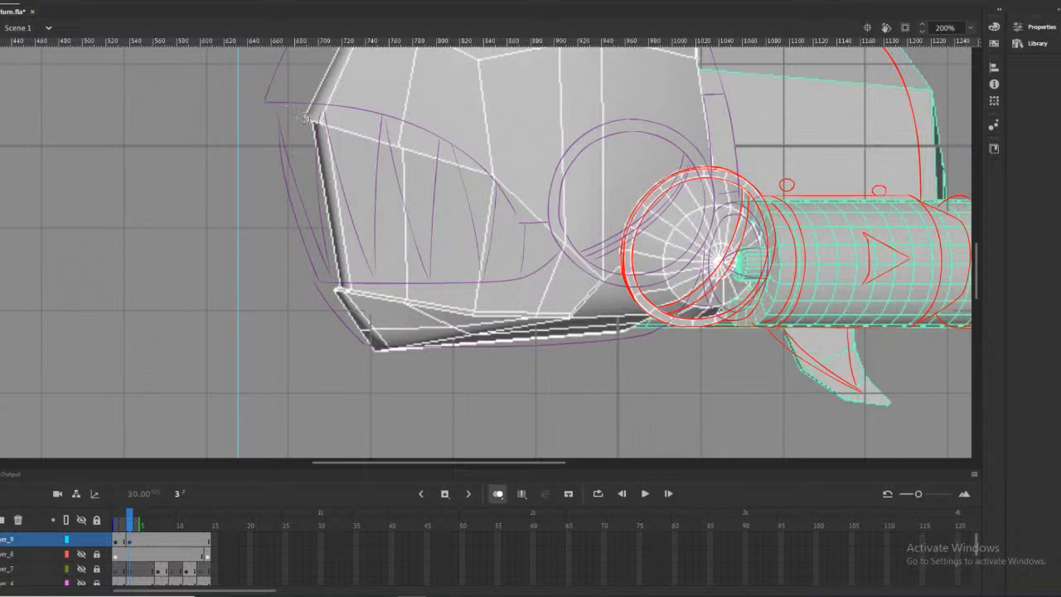
mouse_move(317, 120)
mouse_down()
mouse_move(417, 144)
mouse_move(534, 207)
mouse_move(593, 285)
mouse_move(592, 301)
mouse_up()
mouse_move(305, 119)
mouse_down()
mouse_move(480, 168)
mouse_move(585, 253)
mouse_move(587, 289)
mouse_up()
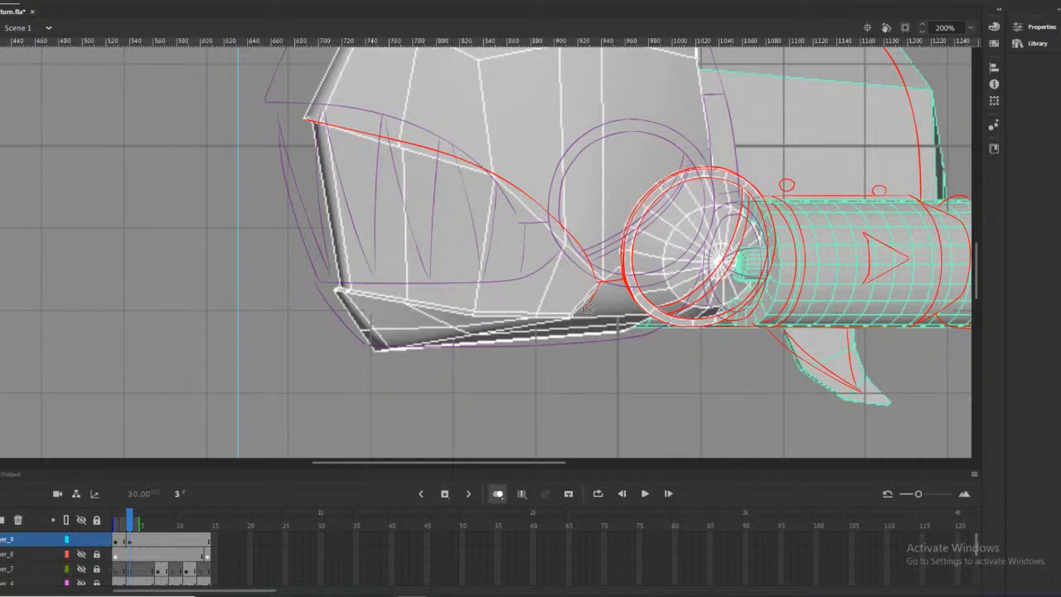
Outline the lower jaw with its upper lip line, slanted chin edge and bottom edge running back to the eye
mouse_move(535, 320)
mouse_down()
mouse_move(366, 298)
mouse_move(338, 283)
mouse_up()
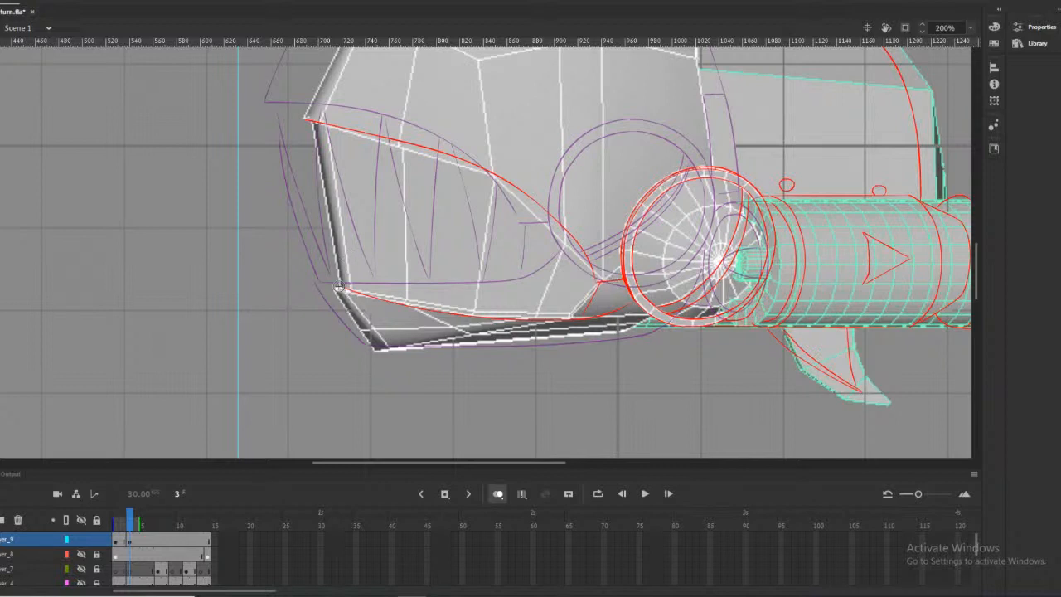
drag(339, 290, 374, 344)
mouse_move(618, 332)
mouse_down()
mouse_move(392, 350)
mouse_move(354, 340)
mouse_up()
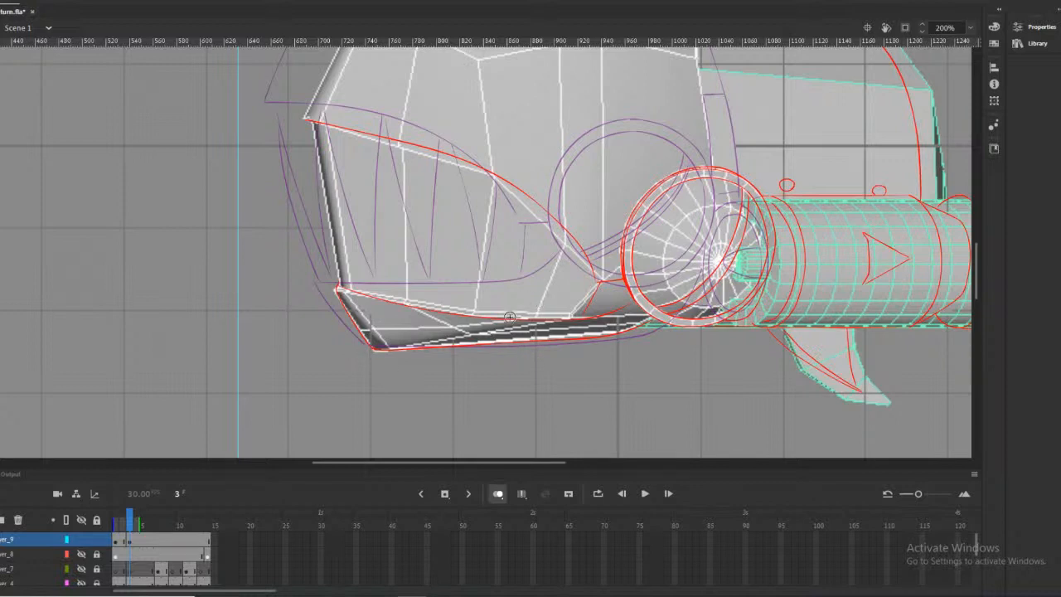
Trace the head's outline in red along the forehead, the top and the curved rear edge, following the wireframe
scroll(509, 316, up, 3)
scroll(509, 316, up, 3)
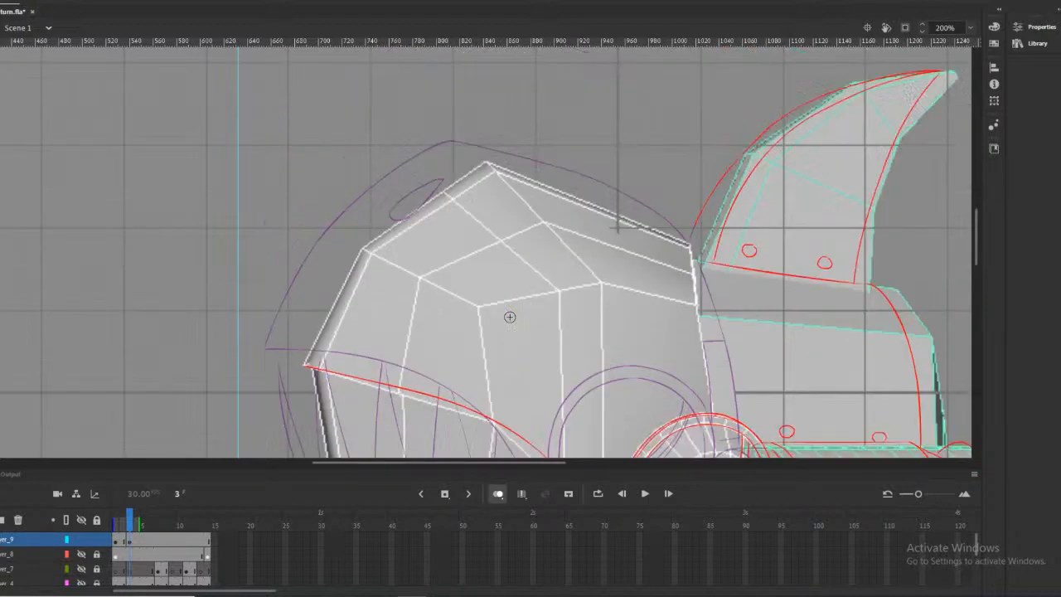
mouse_move(487, 163)
mouse_down()
mouse_move(452, 172)
mouse_move(386, 218)
mouse_move(348, 267)
mouse_move(306, 358)
mouse_up()
scroll(642, 285, down, 3)
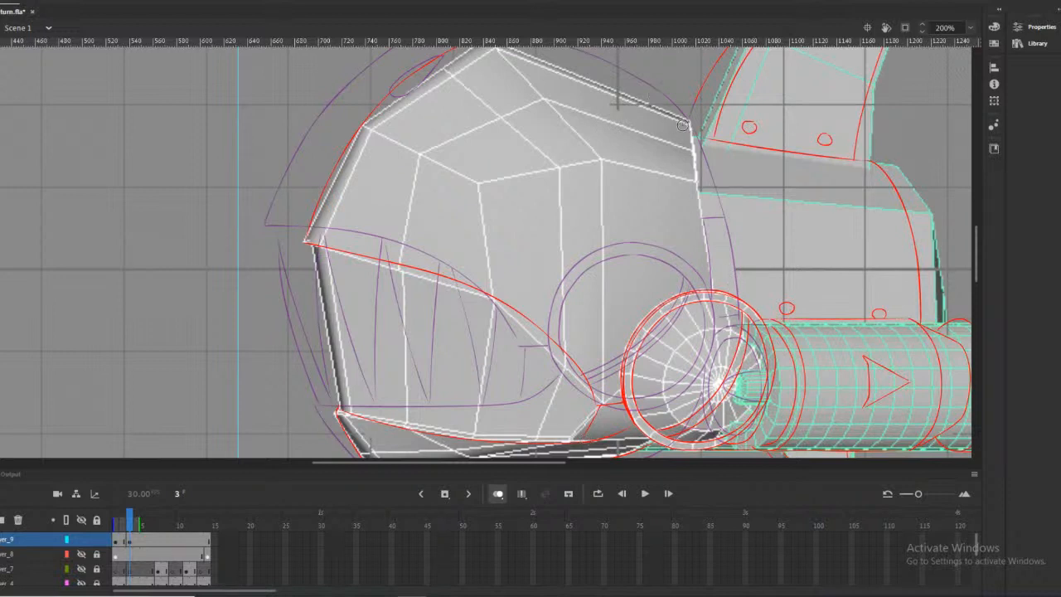
mouse_move(689, 121)
mouse_down()
mouse_move(730, 213)
mouse_move(735, 310)
mouse_up()
scroll(735, 311, up, 3)
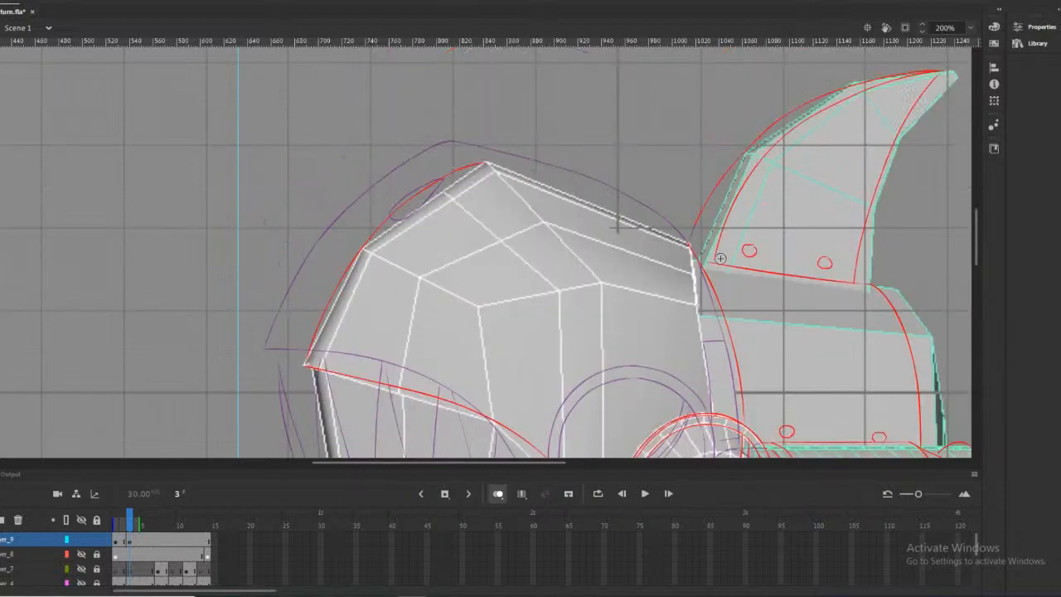
drag(638, 217, 499, 166)
Compare the jaw and teeth outlines on frame 2 with the frame 3 drawing
scroll(477, 174, down, 5)
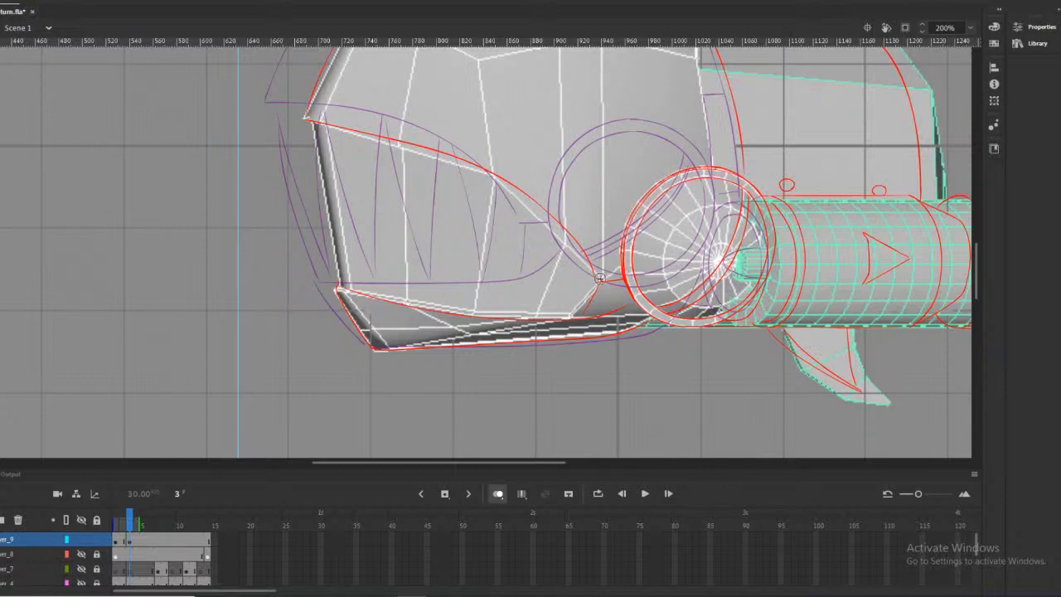
click(122, 526)
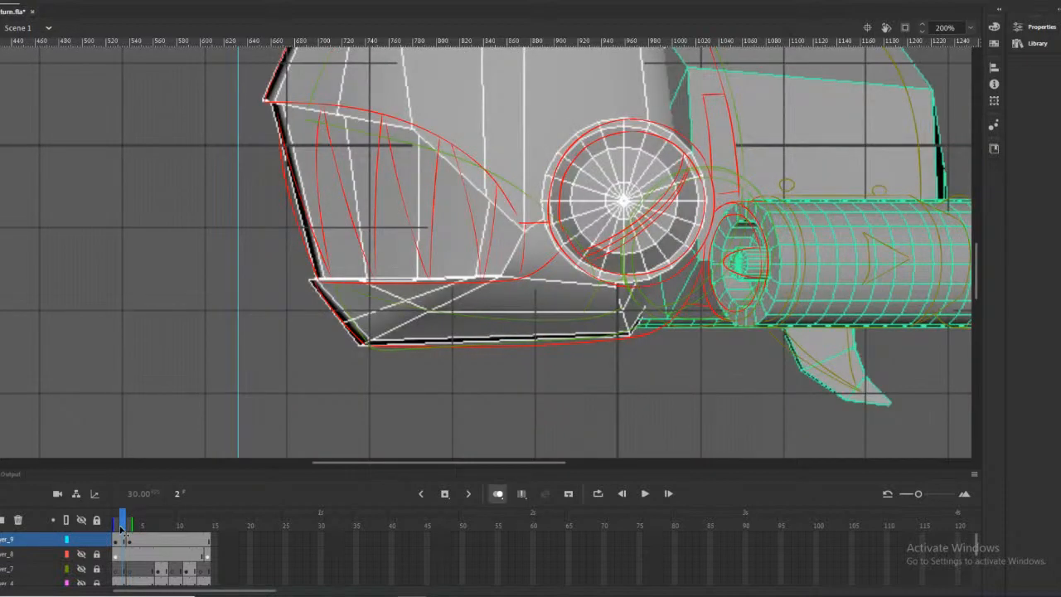
click(129, 526)
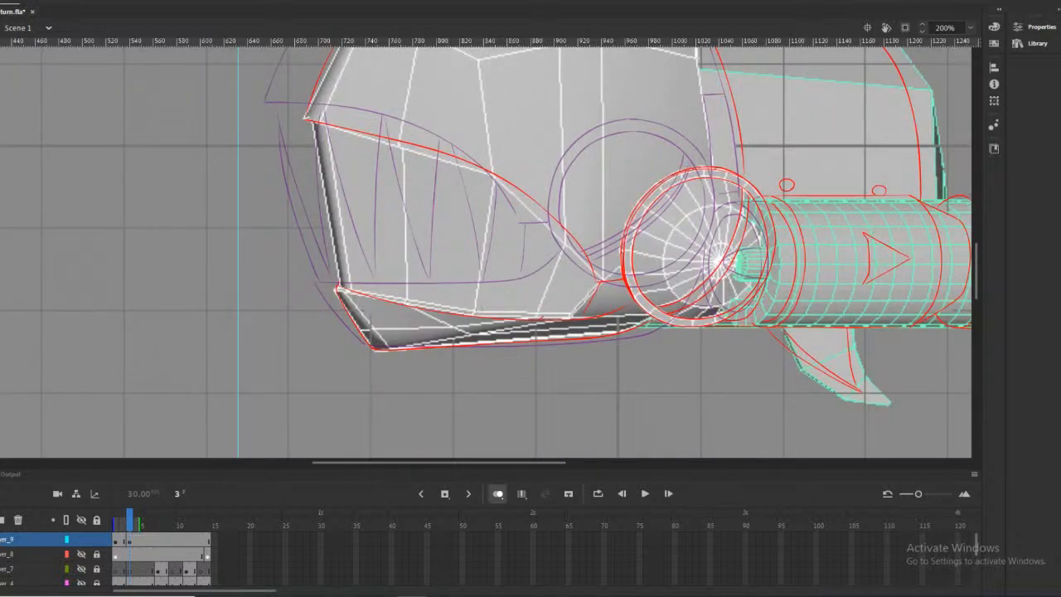
click(123, 527)
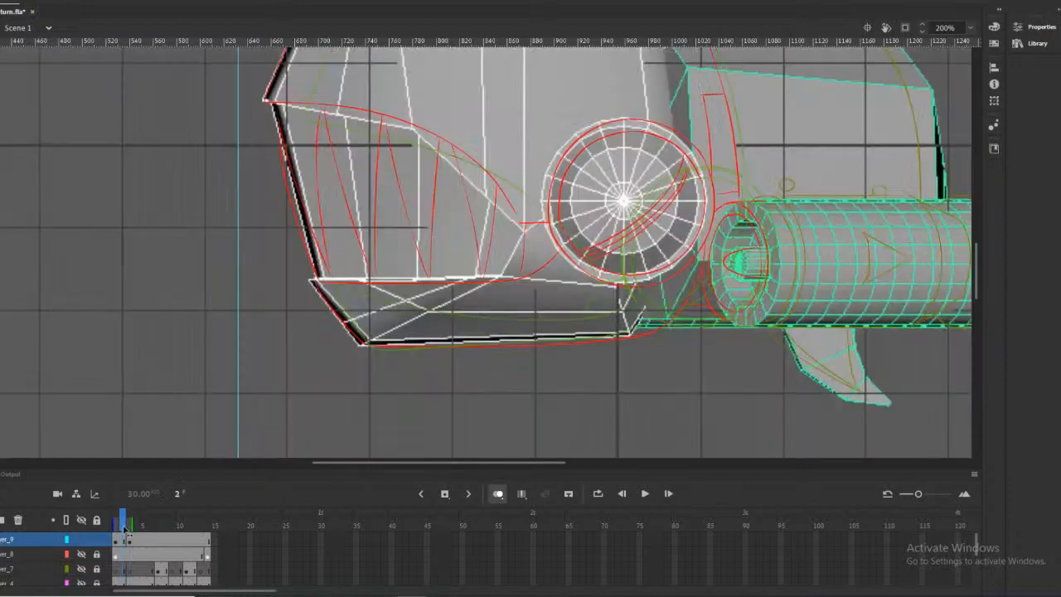
click(129, 527)
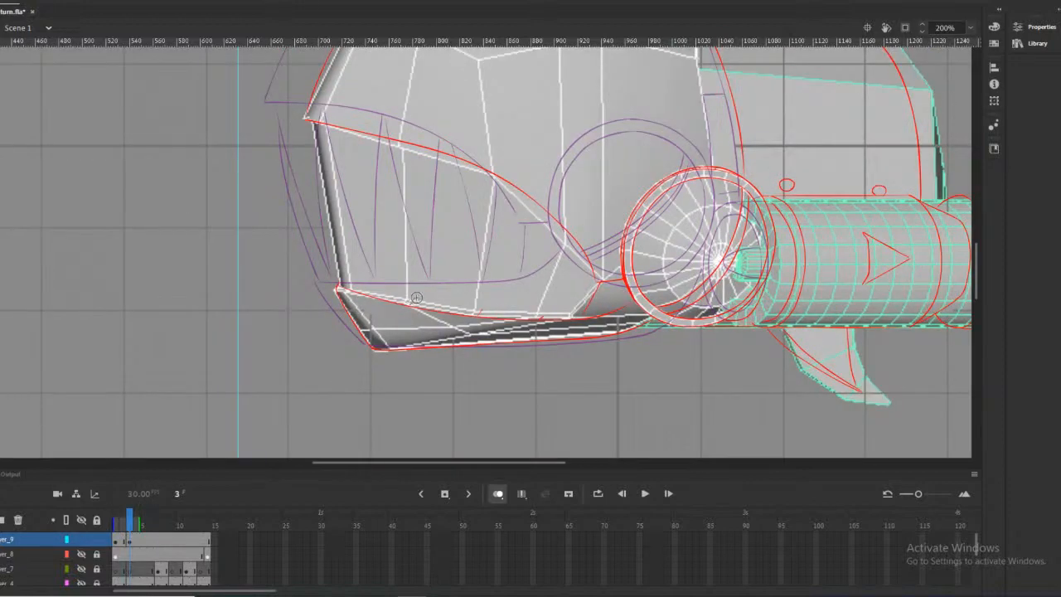
click(123, 526)
click(137, 526)
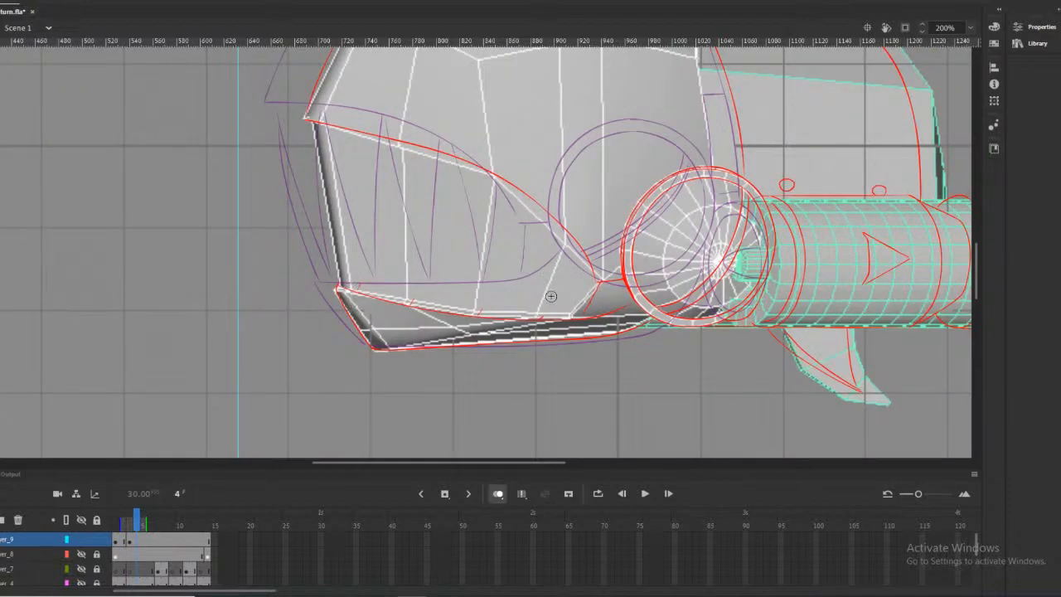
drag(137, 517, 131, 514)
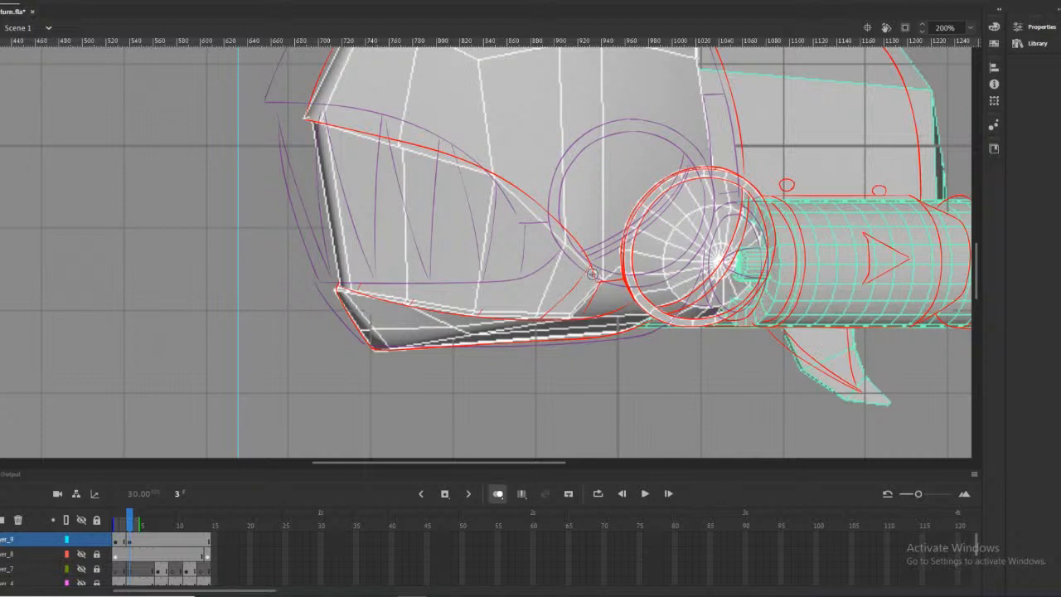
Draw the rear teeth as curved zigzag lines between the jaws, starting near the mouth corner at frame 3
drag(549, 216, 542, 320)
mouse_move(539, 207)
mouse_down()
mouse_move(506, 281)
mouse_move(472, 320)
mouse_up()
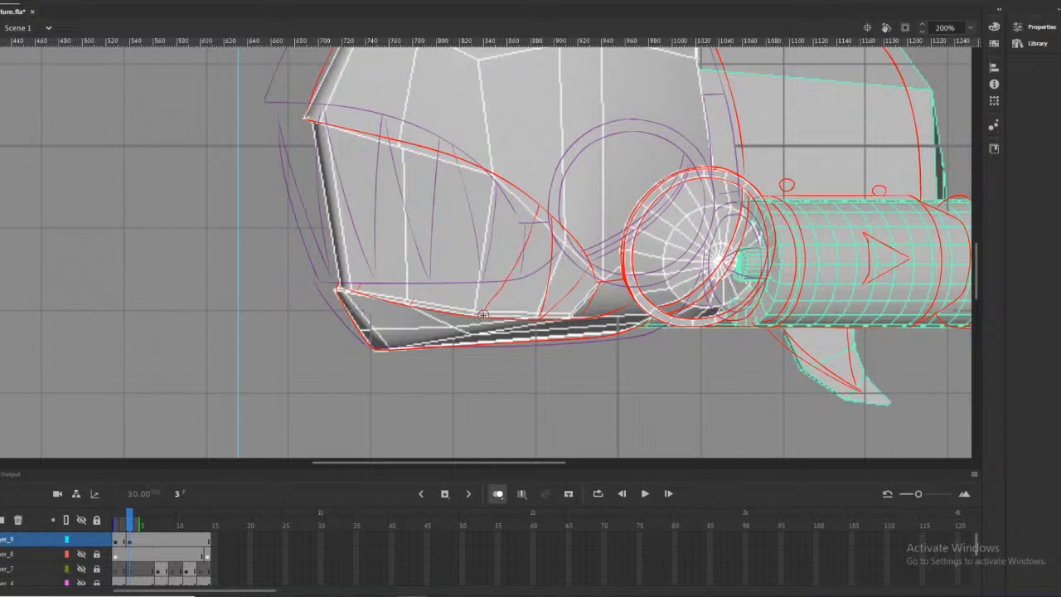
key(ctrl+z)
drag(539, 206, 472, 320)
drag(478, 164, 475, 313)
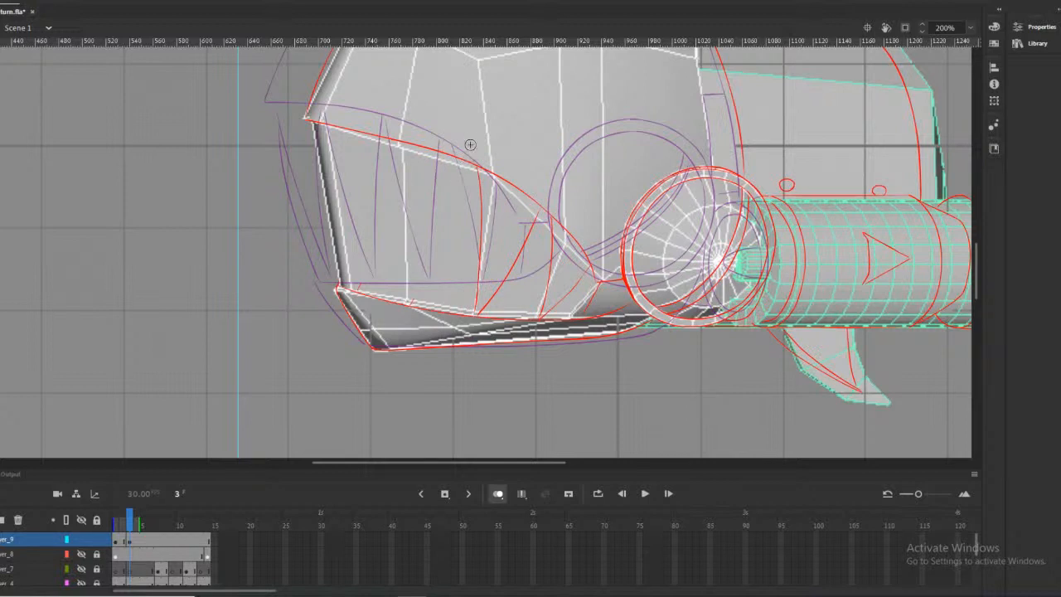
Draw the remaining front teeth between the jaws and the front edge of the mouth
drag(469, 163, 406, 312)
drag(396, 142, 405, 265)
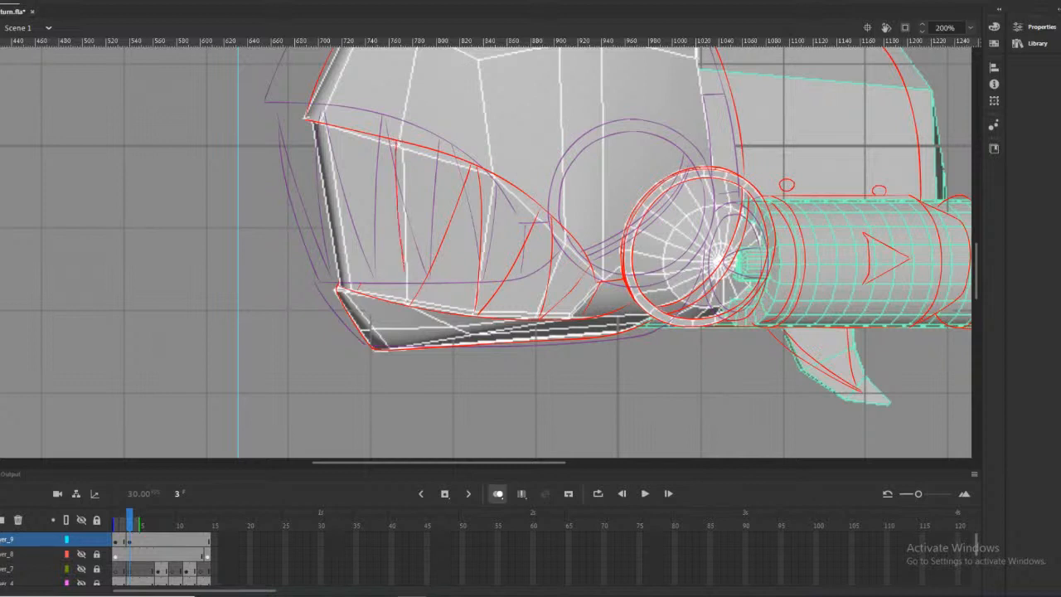
key(ctrl+z)
drag(396, 139, 412, 296)
key(ctrl+z)
drag(396, 140, 409, 314)
drag(396, 142, 365, 277)
key(ctrl+z)
drag(396, 143, 353, 308)
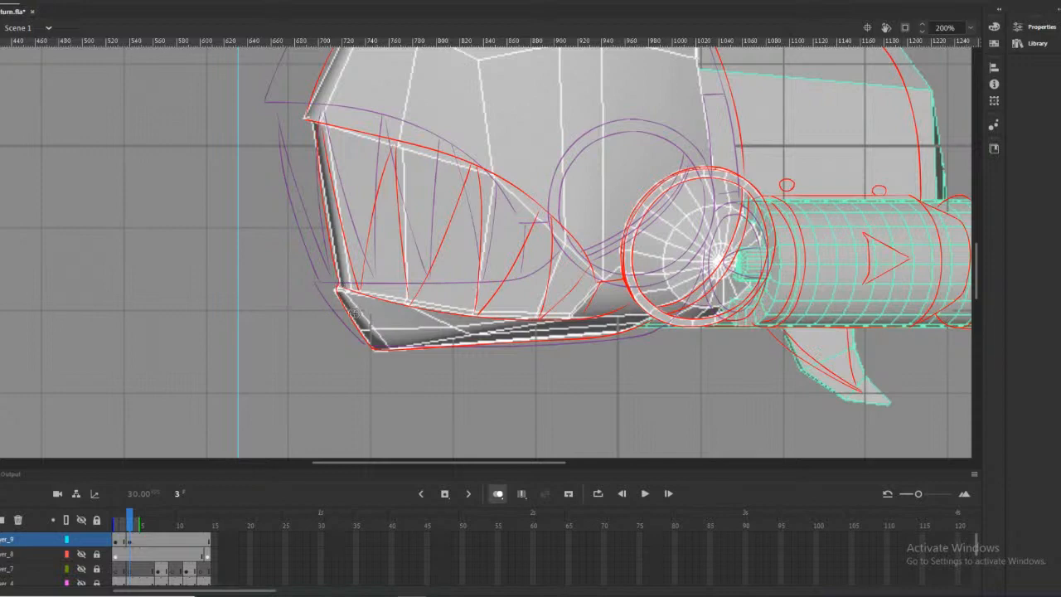
Draw a slanted teardrop nostril on the upper front of the head
scroll(557, 311, up, 3)
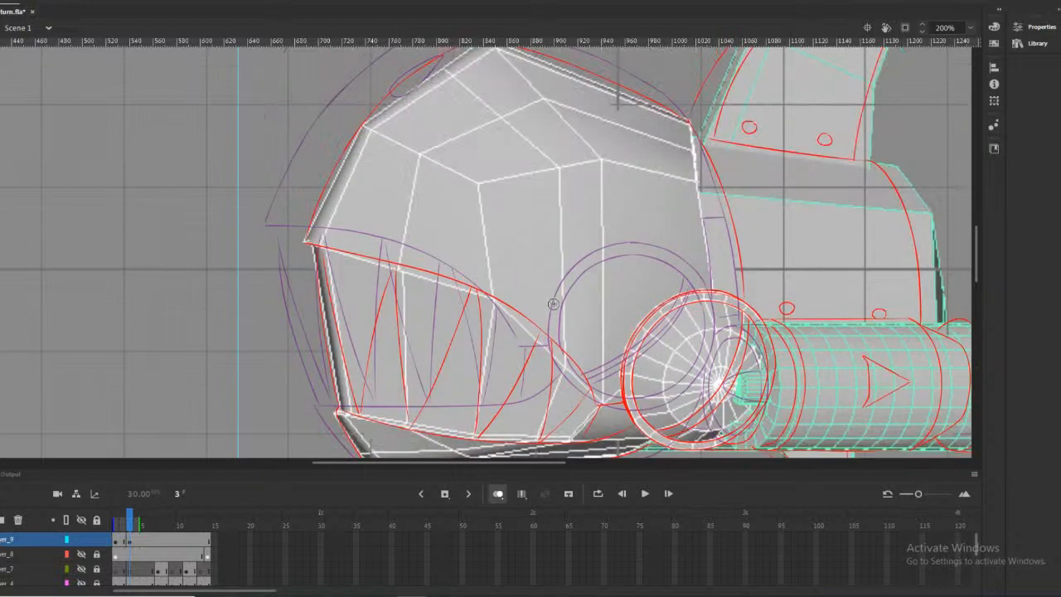
scroll(554, 306, up, 3)
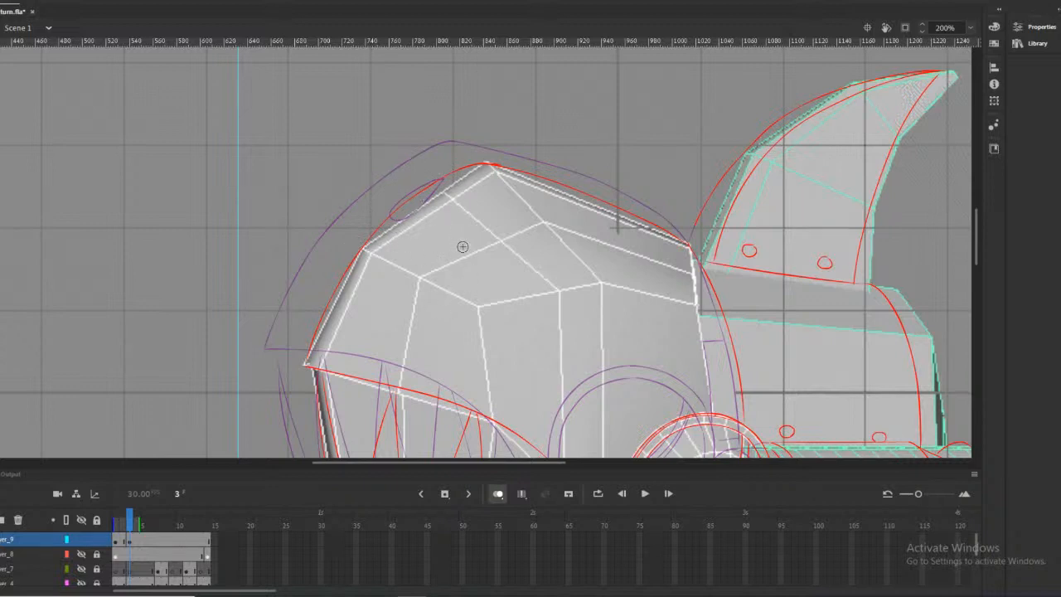
mouse_move(466, 204)
mouse_down()
mouse_move(430, 225)
mouse_move(461, 222)
mouse_up()
Hide the wireframe reference and turn off onion skinning so only the red outlines show
alt+click(563, 280)
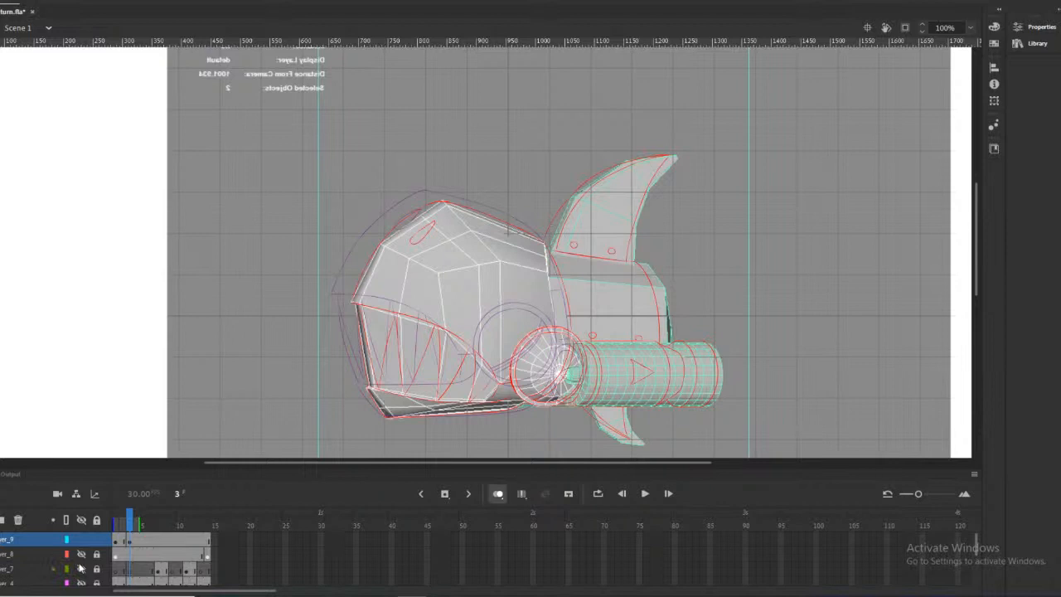
scroll(81, 572, down, 2)
scroll(81, 572, down, 2)
click(82, 568)
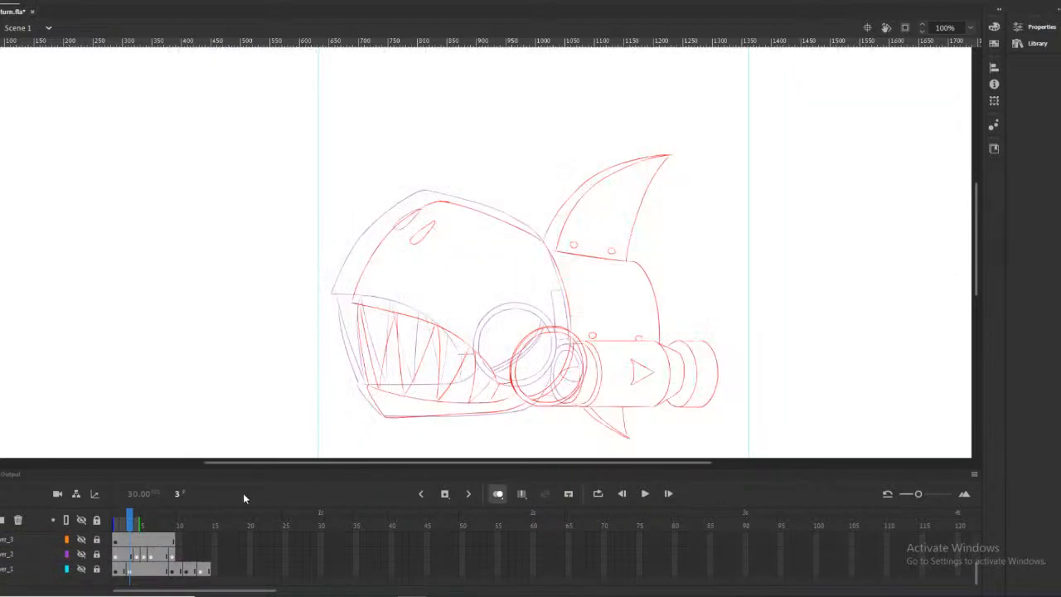
click(497, 495)
Draw a fuller curve along the lower jaw's bottom edge, bulging below the straight line from the eye to the chin
mouse_move(130, 527)
mouse_down()
mouse_move(116, 527)
mouse_move(136, 527)
mouse_up()
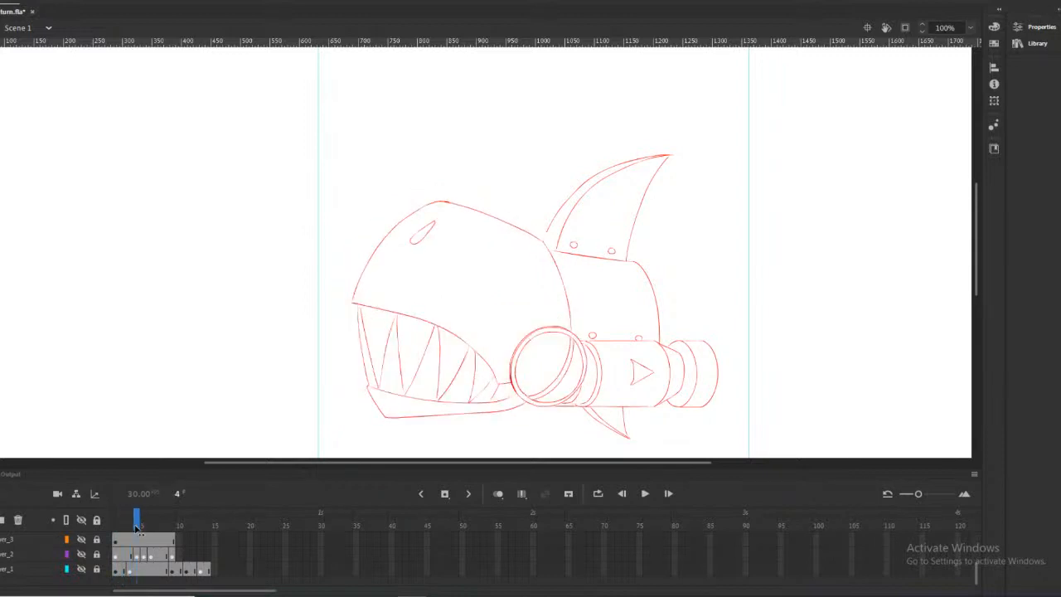
click(464, 431)
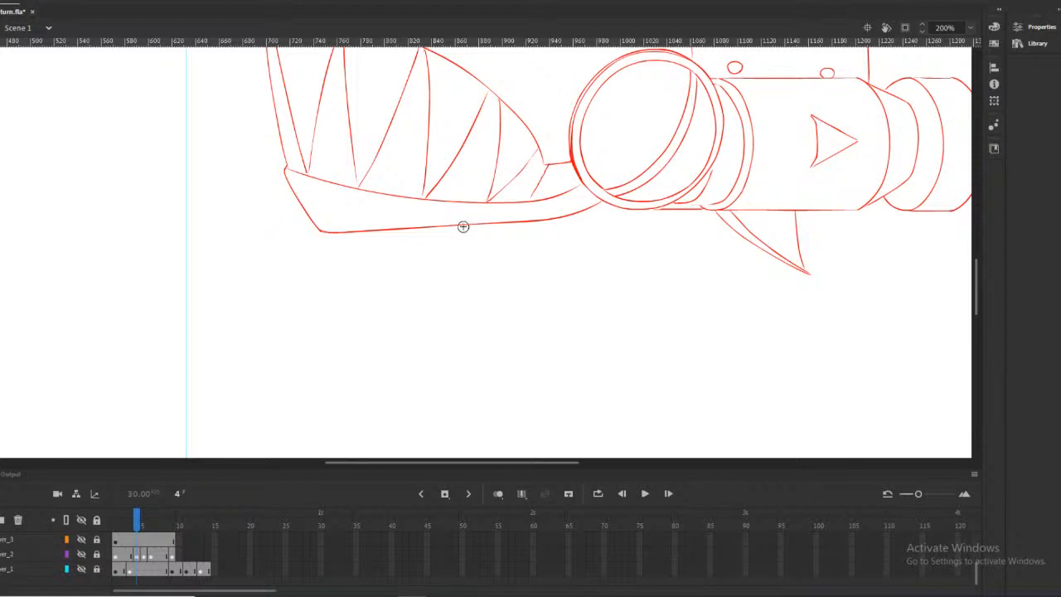
mouse_move(596, 204)
mouse_down()
mouse_move(492, 233)
mouse_move(363, 232)
mouse_move(303, 218)
mouse_up()
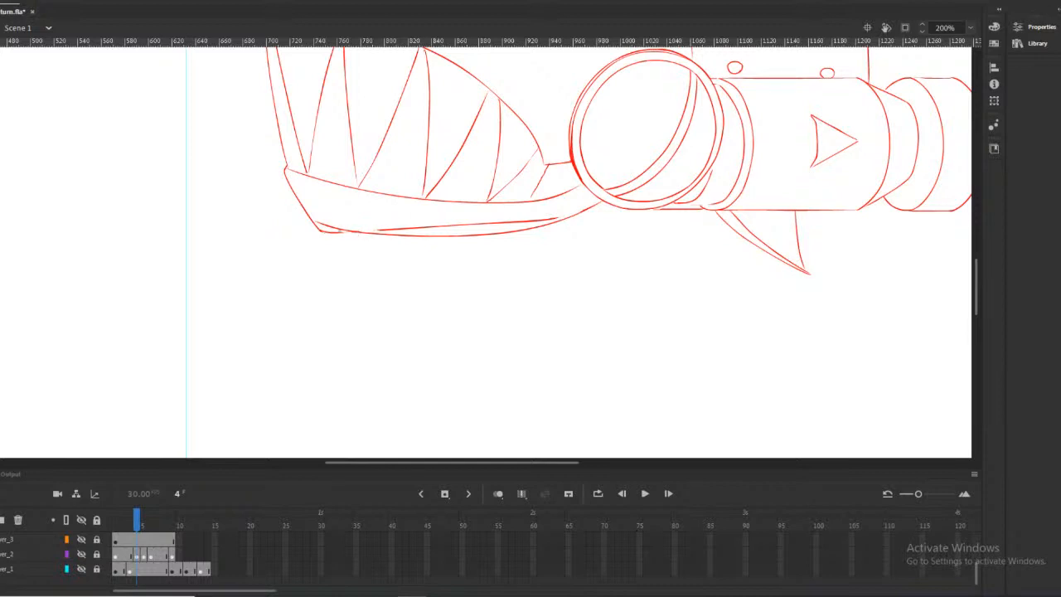
Delete the old straight line and its leftover front corner along the lower jaw's bottom edge
drag(313, 221, 321, 230)
click(508, 222)
key(Delete)
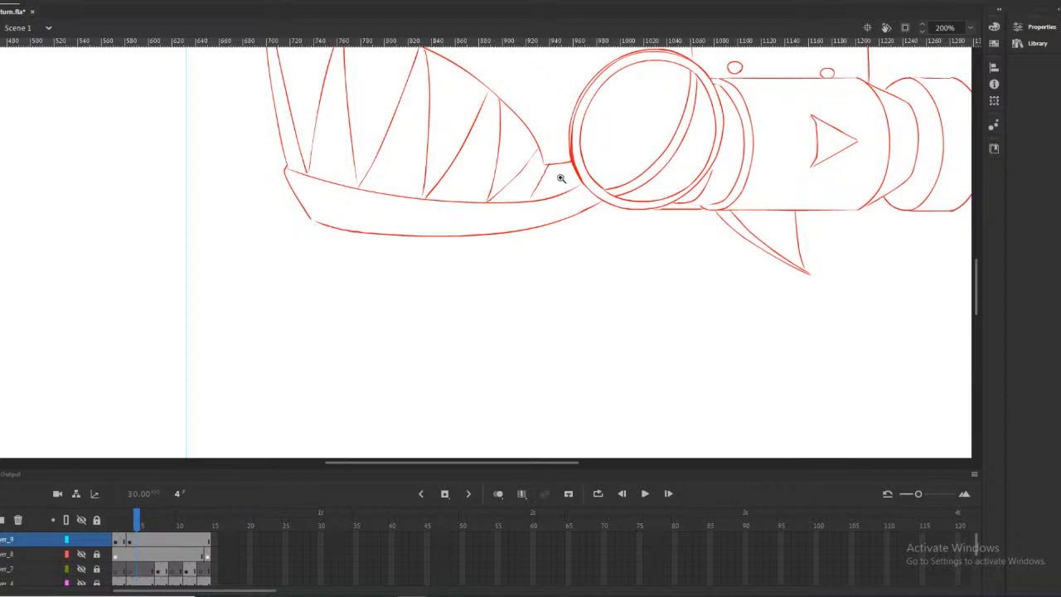
alt+click(468, 164)
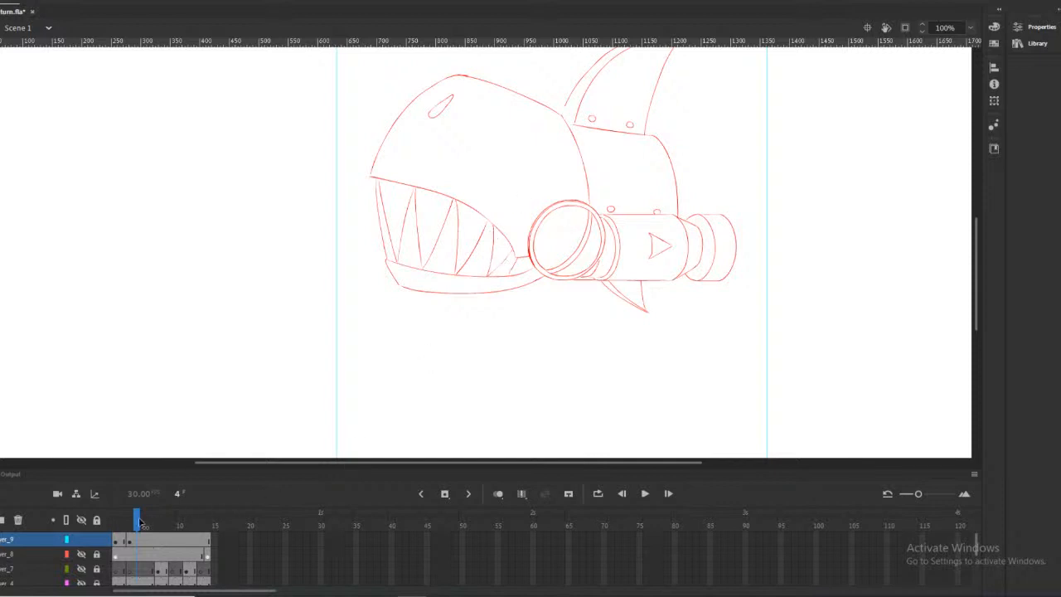
Compare the frame 3 outlines with the wireframe reference and with the onion-skinned previous frame
drag(136, 520, 129, 521)
scroll(98, 572, down, 3)
scroll(83, 576, down, 1)
click(81, 570)
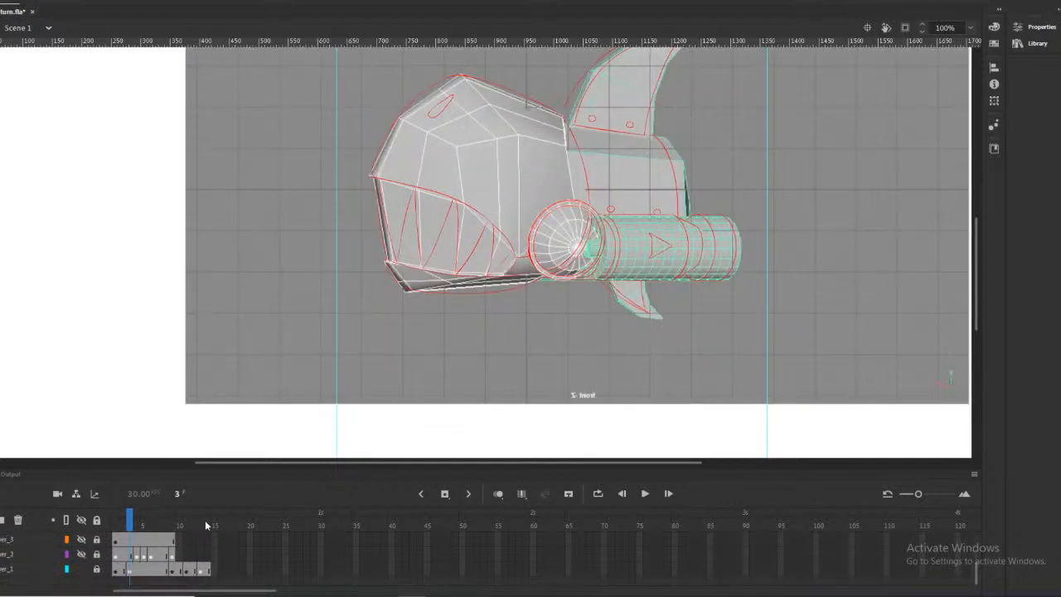
click(81, 568)
scroll(91, 564, up, 4)
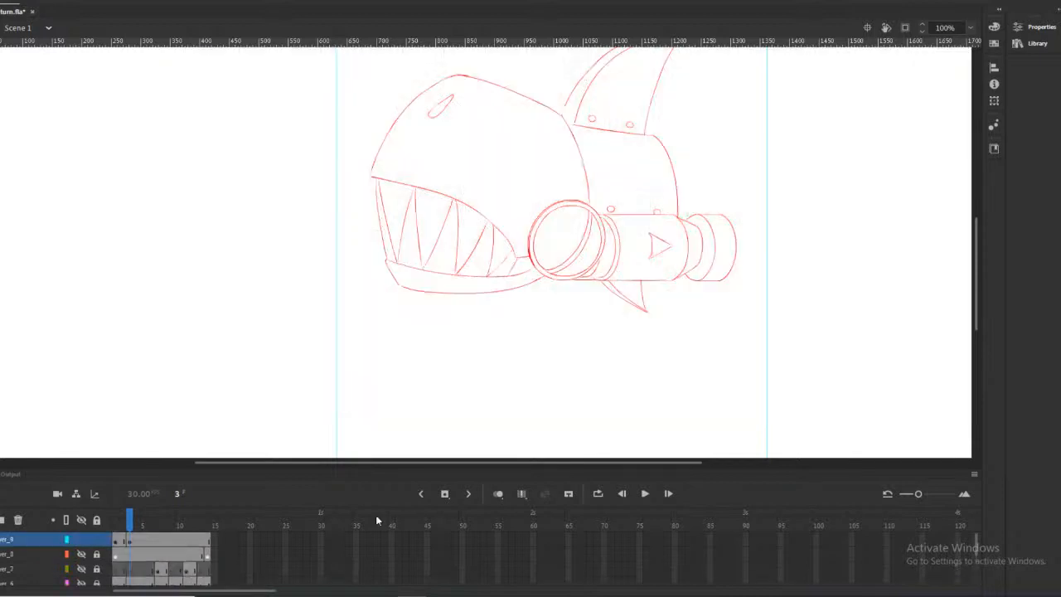
click(497, 493)
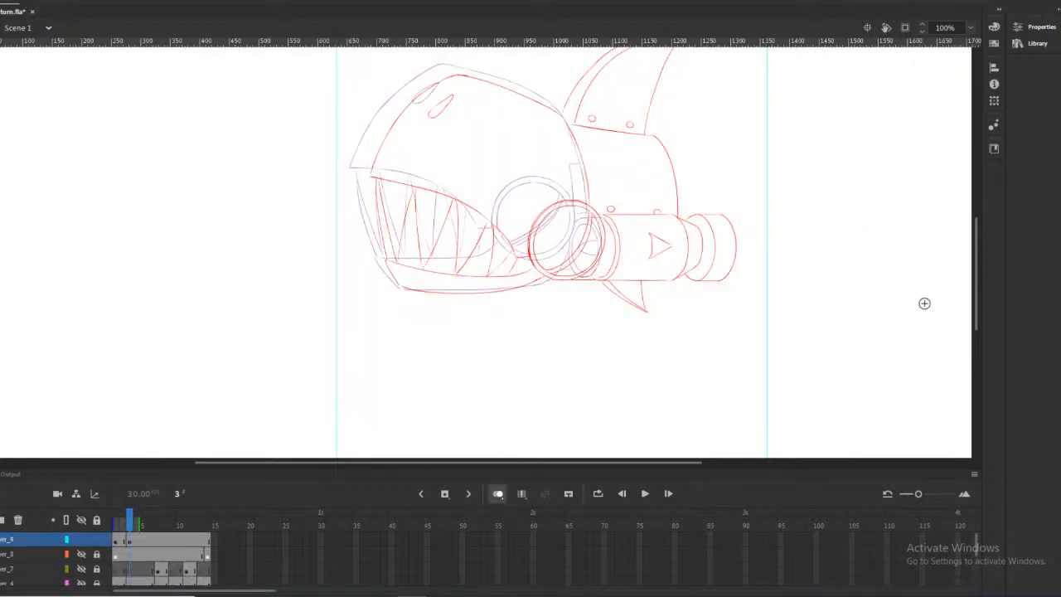
click(548, 181)
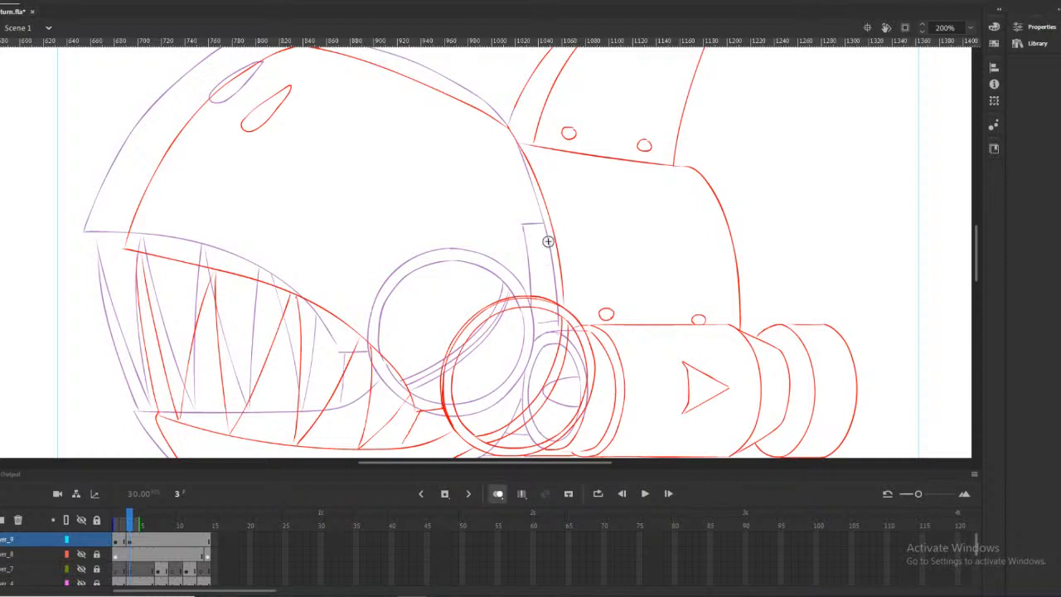
mouse_move(555, 242)
mouse_down()
mouse_move(530, 255)
mouse_move(550, 299)
mouse_up()
key(ctrl+z)
key(ctrl+z)
Draw a small angled notch inside the head's rear edge just above the eye, checking its placement against the wireframe reference
scroll(161, 542, down, 3)
click(81, 569)
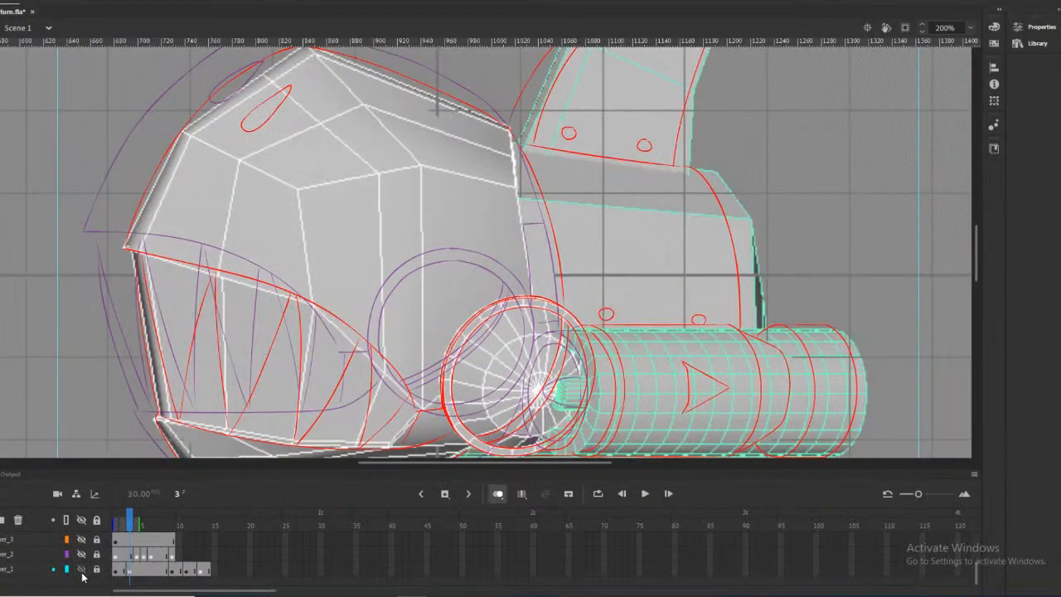
click(81, 570)
mouse_move(553, 240)
mouse_down()
mouse_move(530, 252)
mouse_move(548, 290)
mouse_up()
key(ctrl+z)
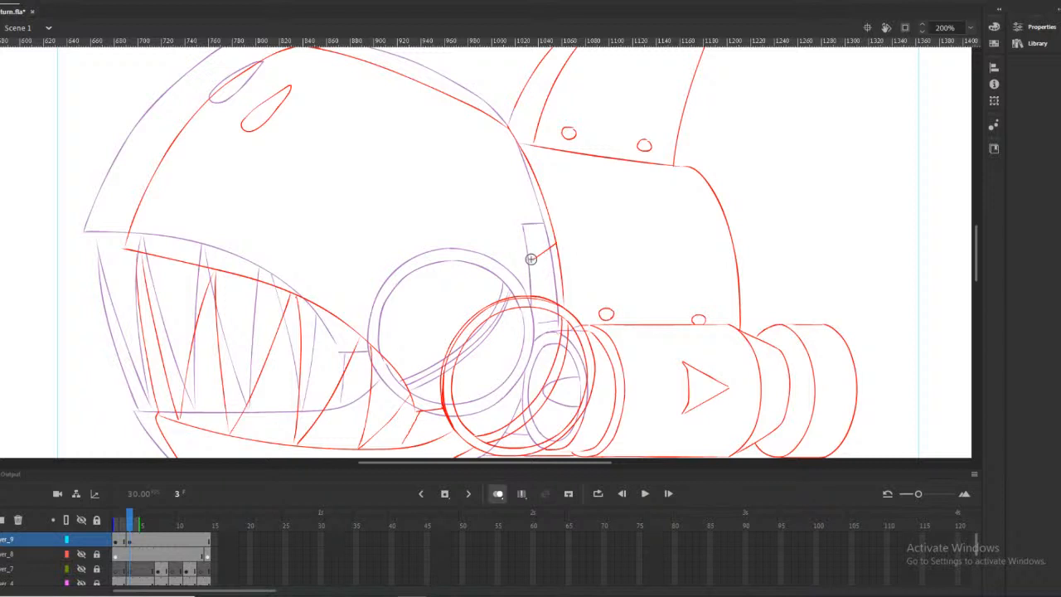
drag(536, 254, 550, 286)
key(ctrl+z)
drag(540, 256, 551, 296)
Turn off onion skinning so only the red outlines of frame 3 remain
scroll(129, 564, down, 3)
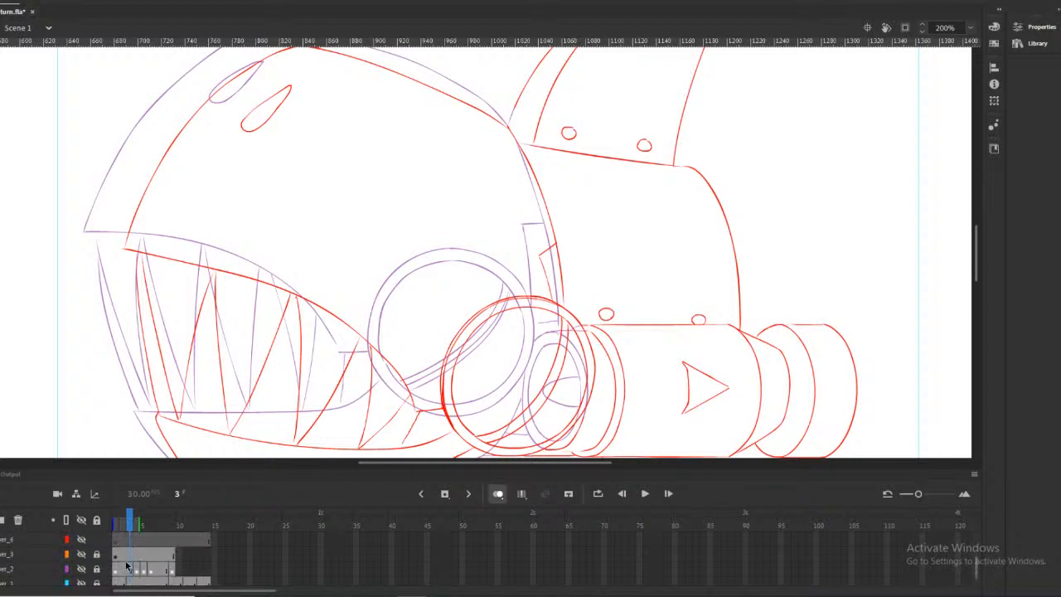
scroll(131, 545, up, 3)
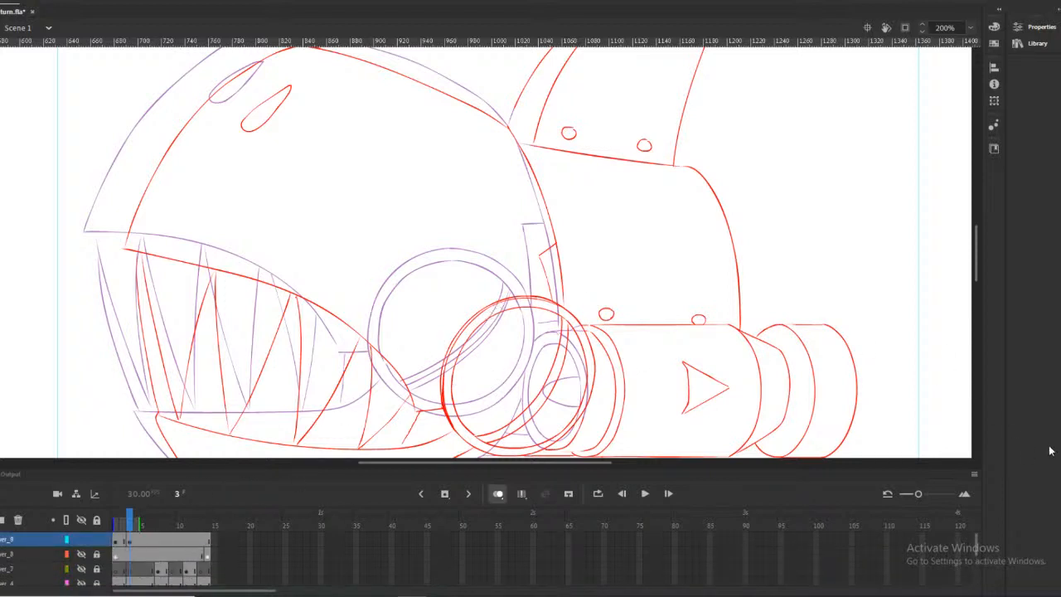
key(ctrl+minus)
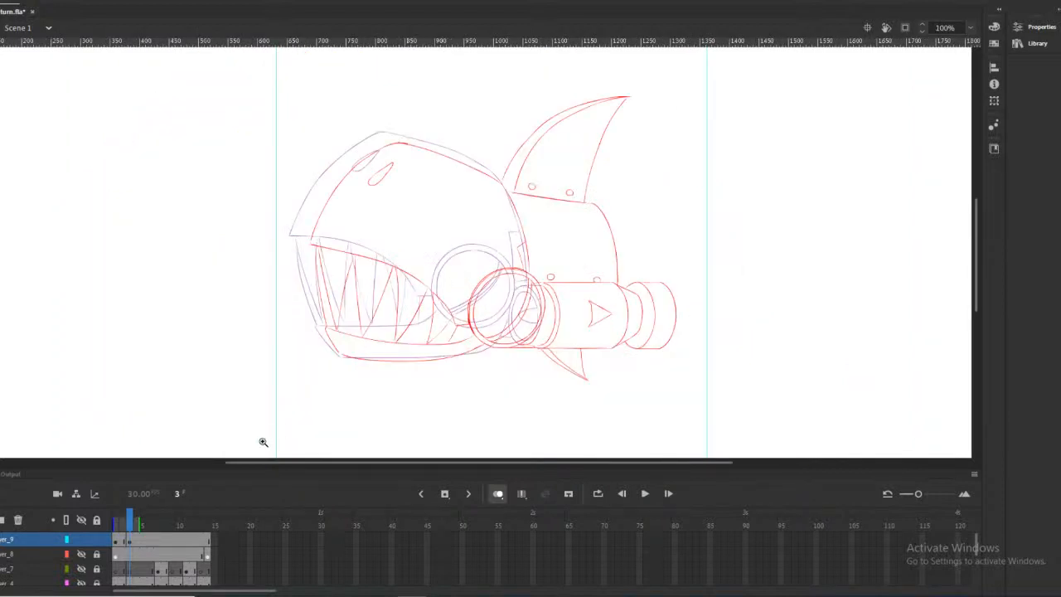
scroll(105, 553, down, 3)
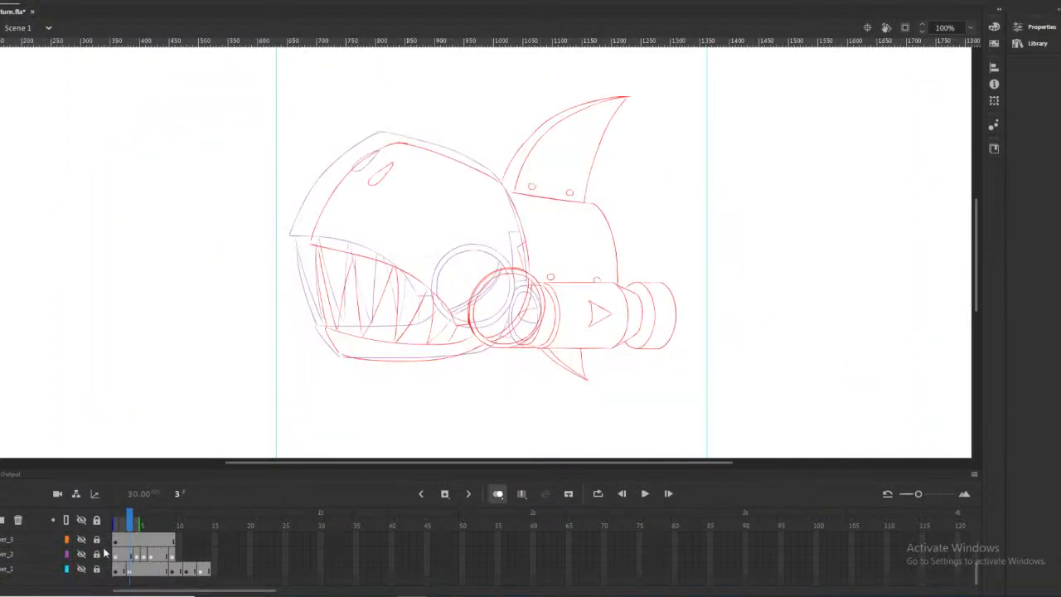
click(498, 493)
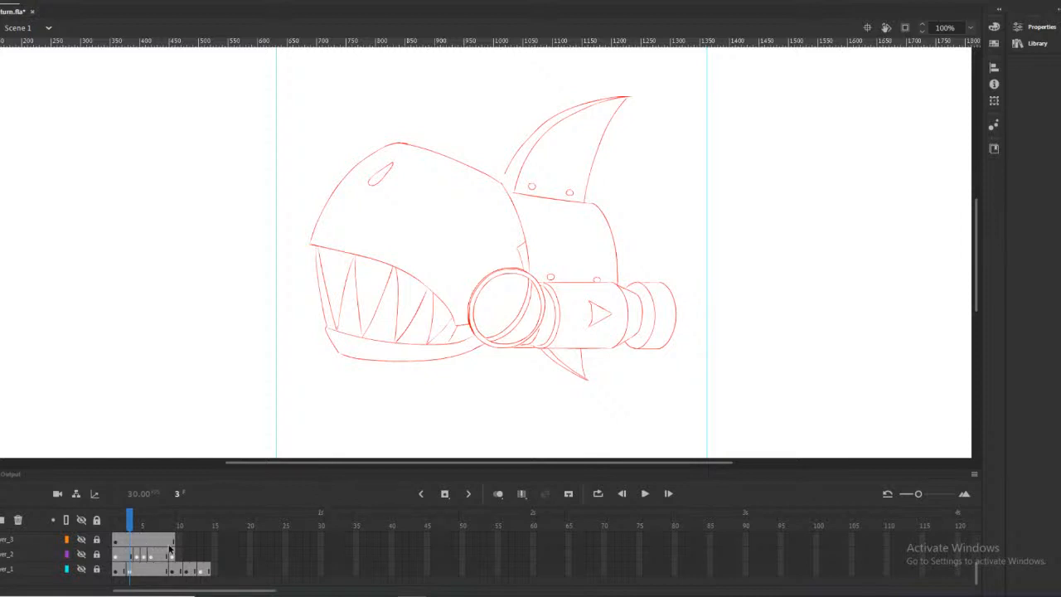
scroll(186, 560, up, 3)
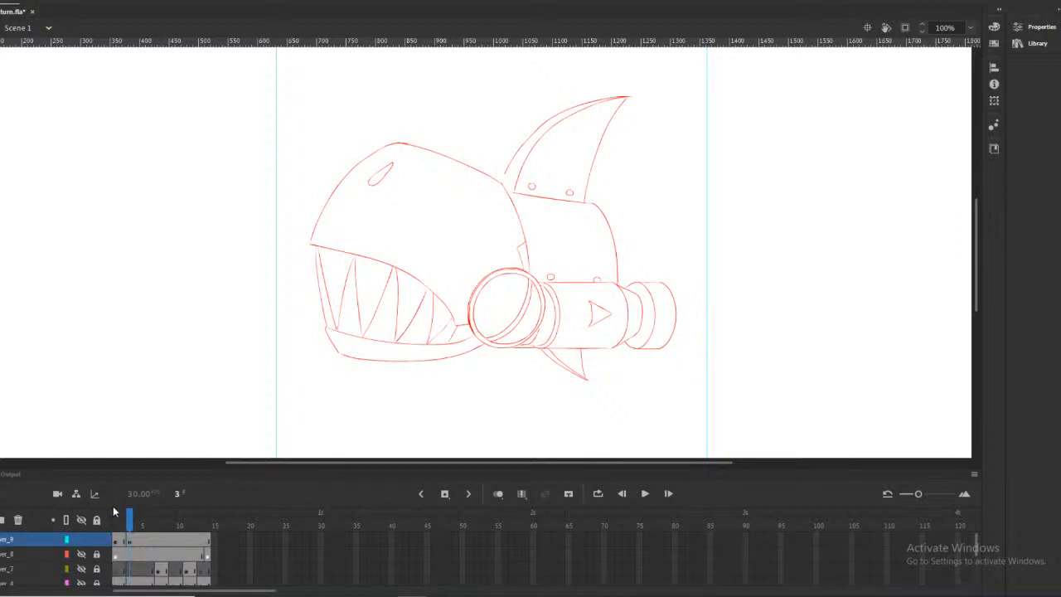
Flip between frames 1 and 4 to compare the lower jaw's shape in the two drawings
drag(126, 522, 129, 522)
ctrl+scroll(373, 390, up, 1)
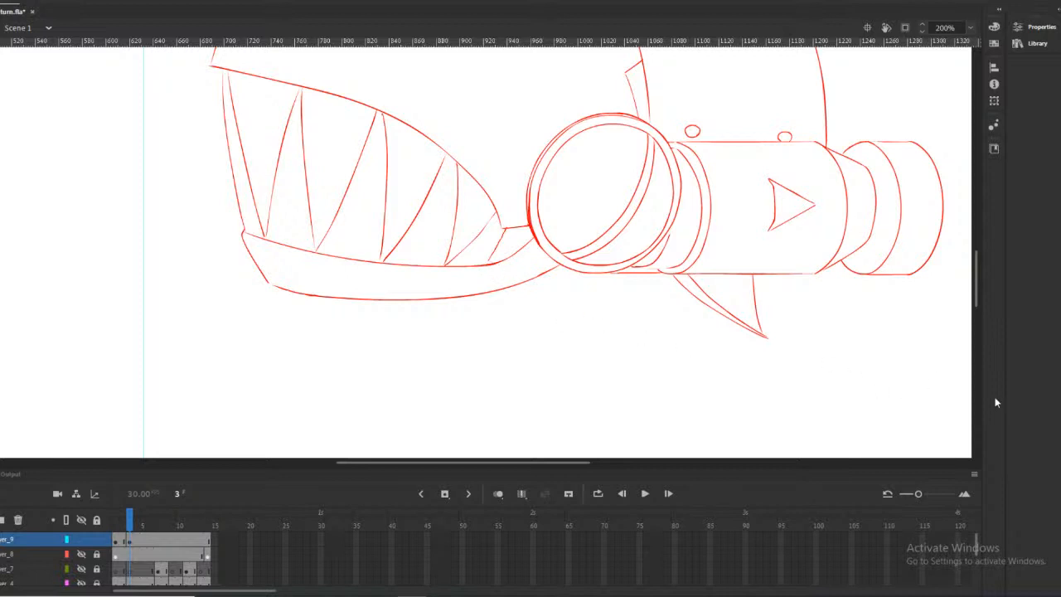
alt+click(471, 202)
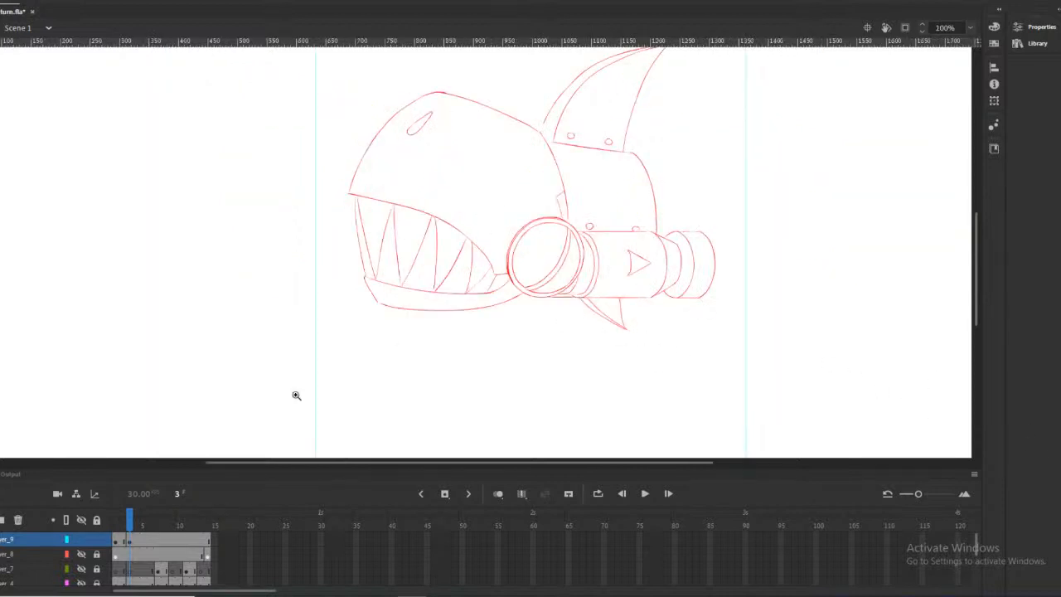
click(121, 530)
drag(121, 530, 130, 531)
click(491, 310)
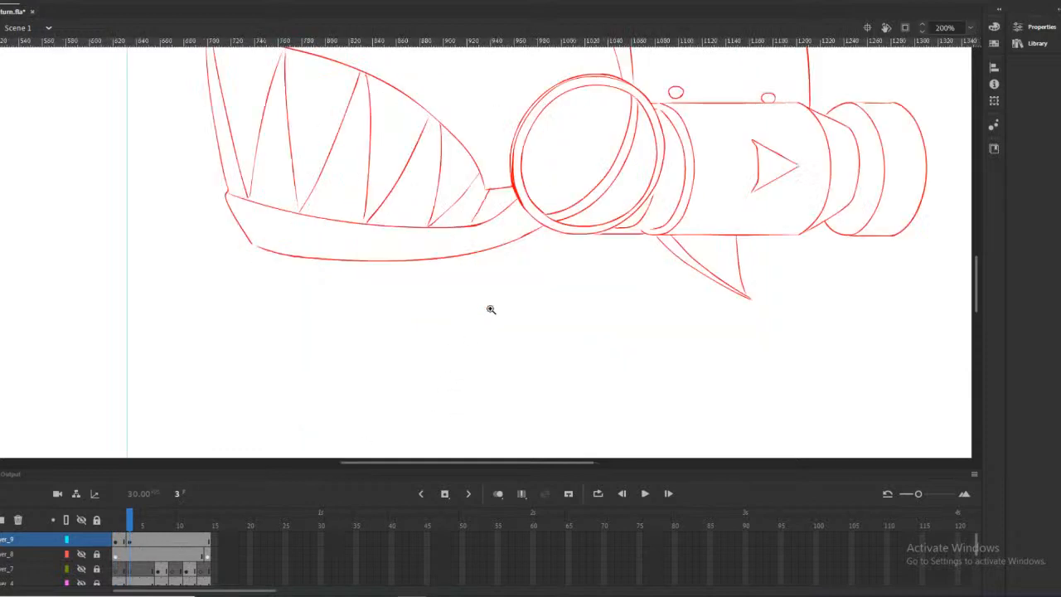
click(114, 521)
drag(115, 527, 136, 527)
Redraw the rear of the lower jaw's bottom edge as a flatter curve reaching under the eye, and delete the old segment
drag(599, 231, 408, 260)
key(ctrl+z)
drag(581, 234, 432, 259)
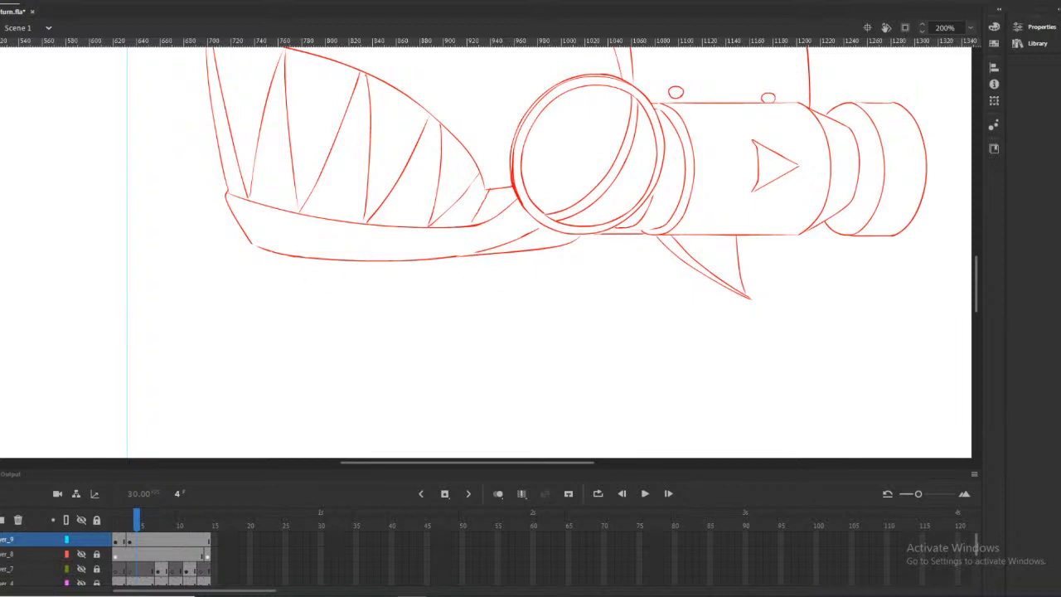
click(522, 237)
key(Delete)
key(ctrl+minus)
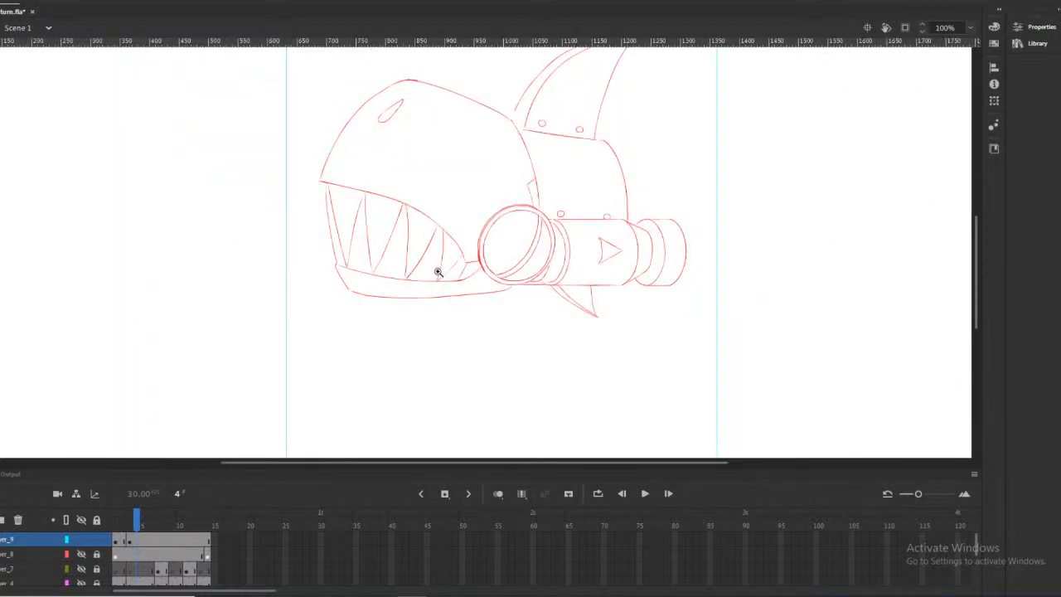
Smooth the lower jaw's bottom edge with a slightly lower curve from beneath the eye forward, and remove the doubled line
ctrl+scroll(416, 282, up, 1)
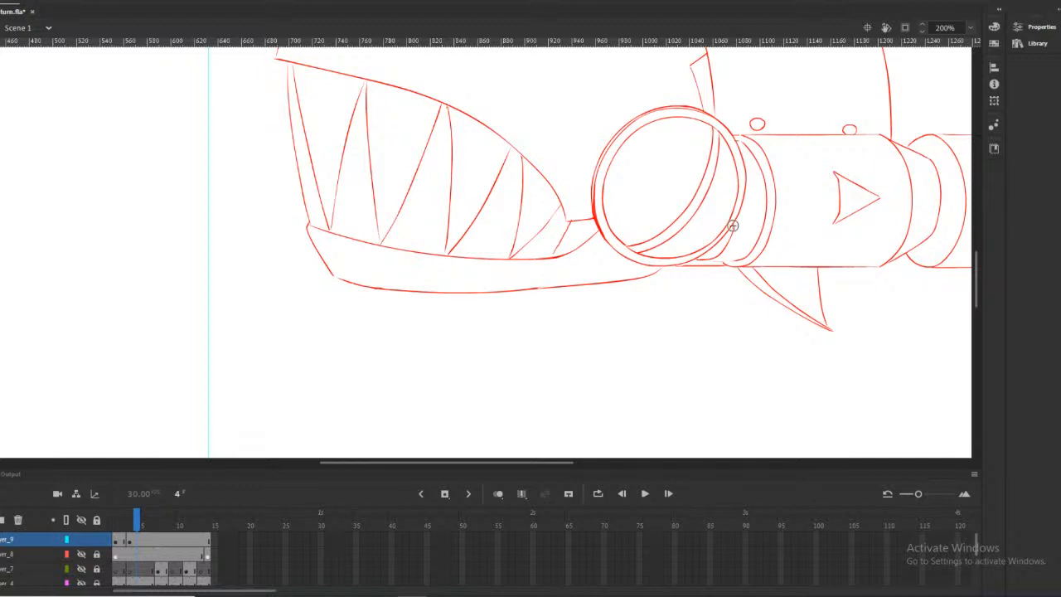
drag(646, 277, 497, 295)
drag(645, 274, 403, 294)
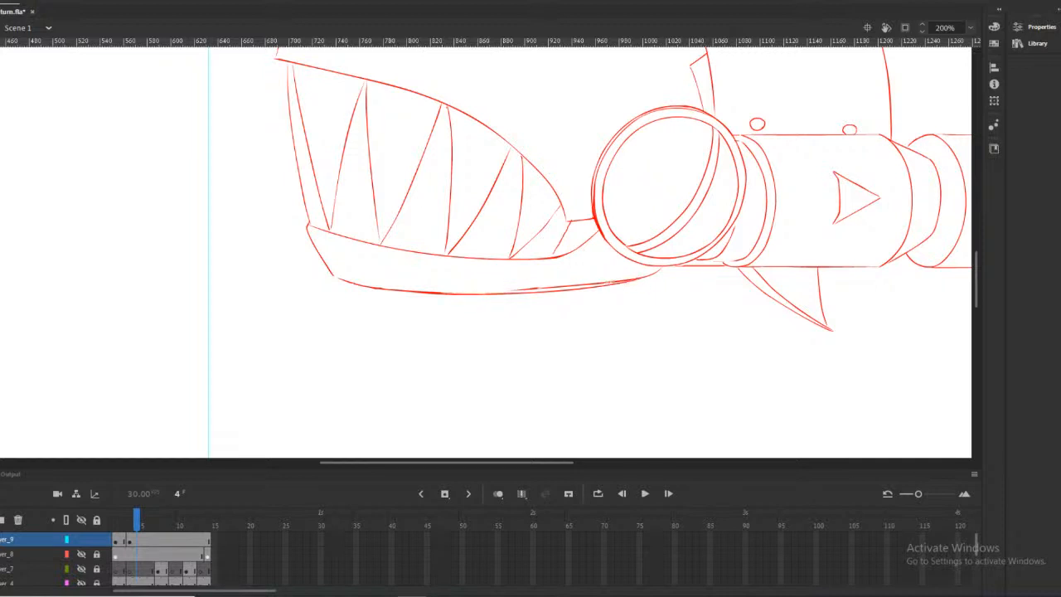
drag(647, 277, 626, 280)
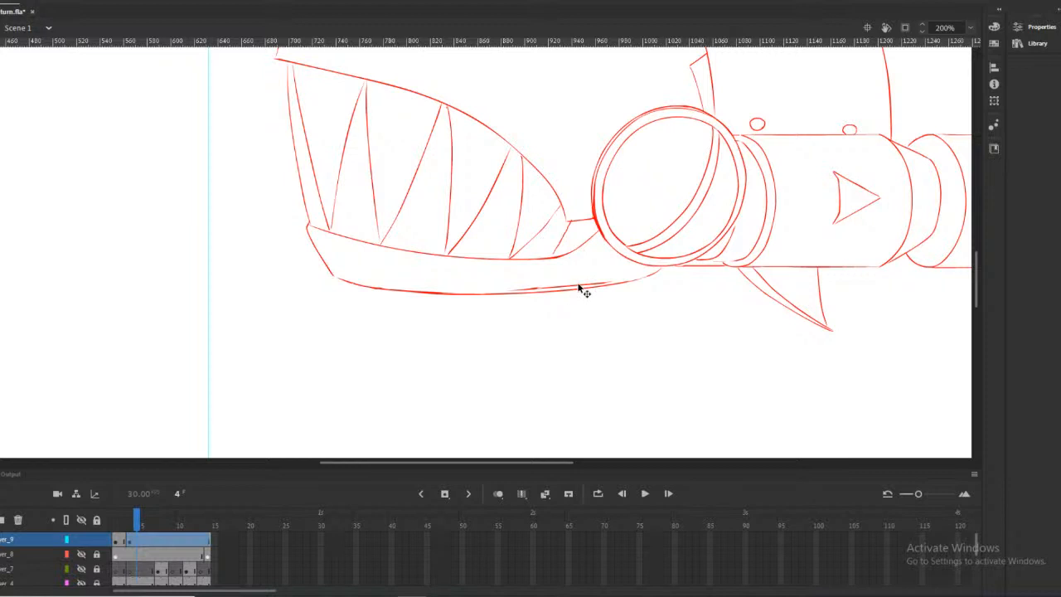
key(ctrl+z)
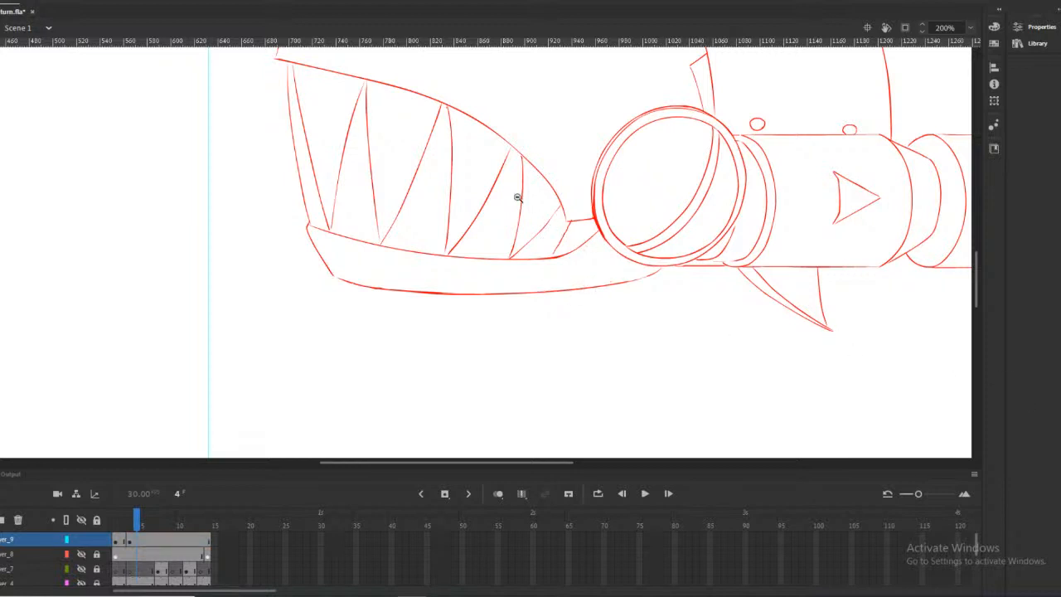
Scrub between frames 1 and 4 to check how the revised jaw moves
key(ctrl+minus)
click(123, 526)
click(130, 525)
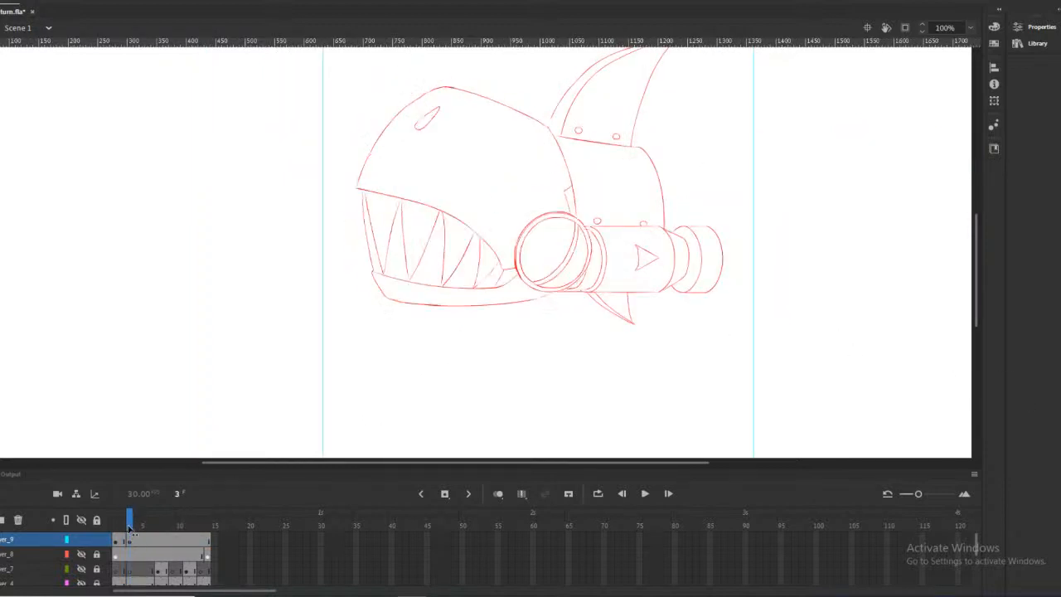
click(115, 526)
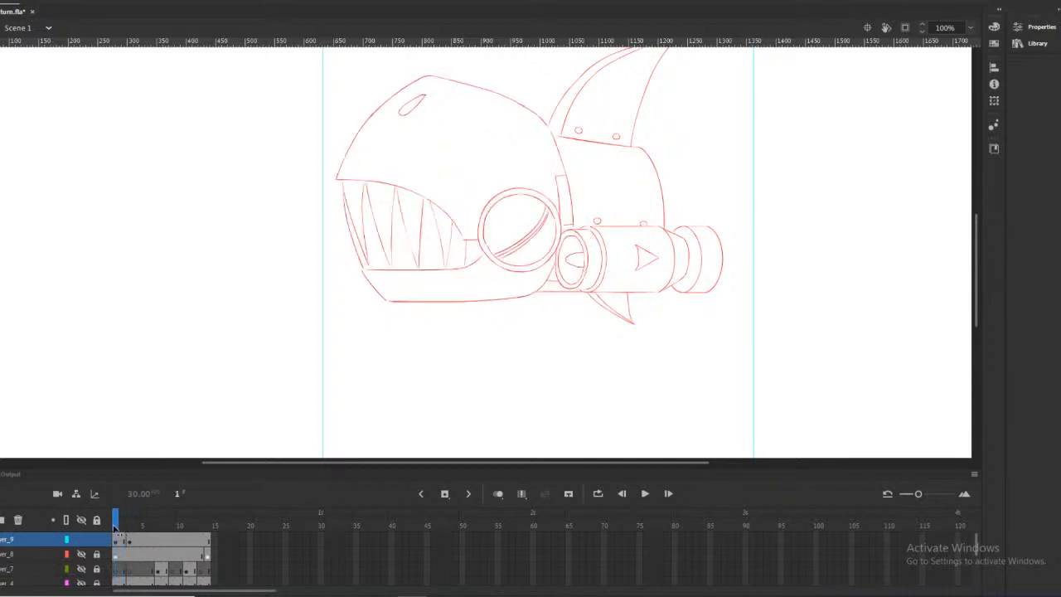
drag(115, 528, 136, 528)
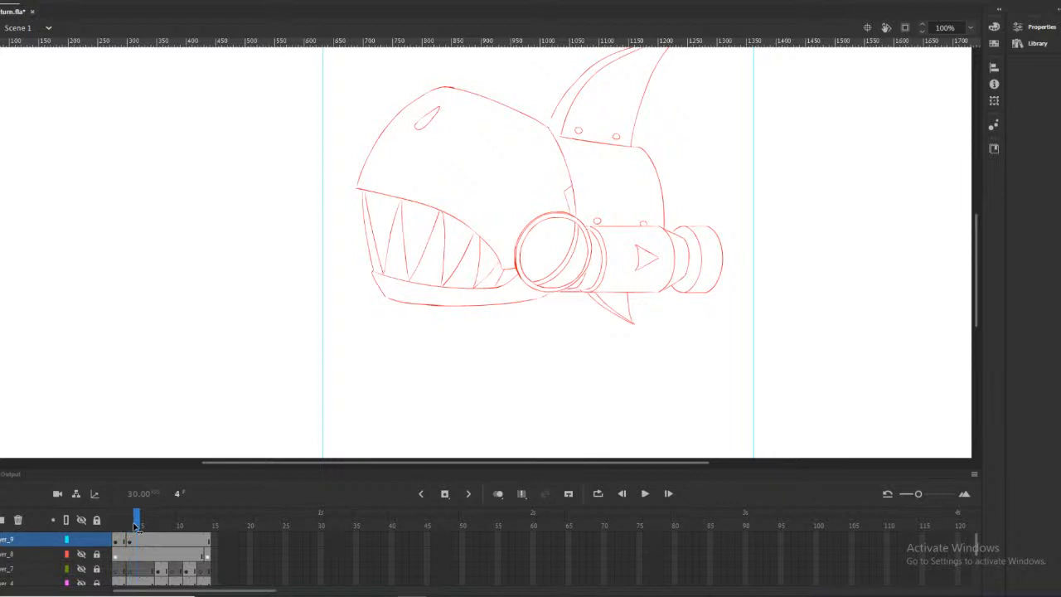
Move the wireframe reference layer's keyframe from frame 9 to frame 6, and return to frame 3
drag(136, 528, 144, 528)
scroll(154, 564, down, 3)
scroll(154, 563, down, 1)
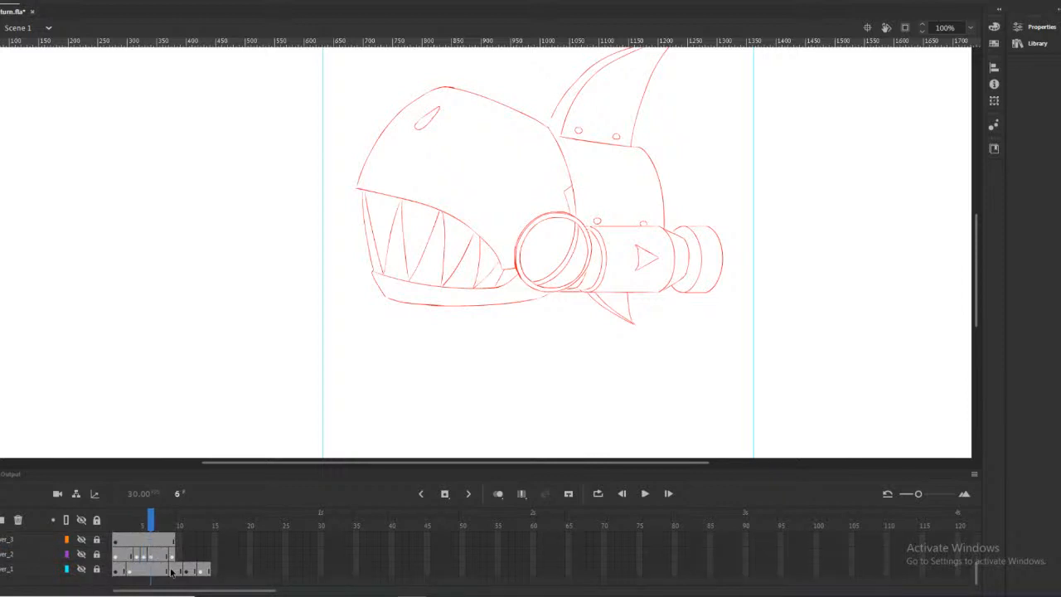
click(172, 571)
mouse_move(155, 519)
mouse_down()
mouse_move(118, 518)
mouse_move(129, 520)
mouse_up()
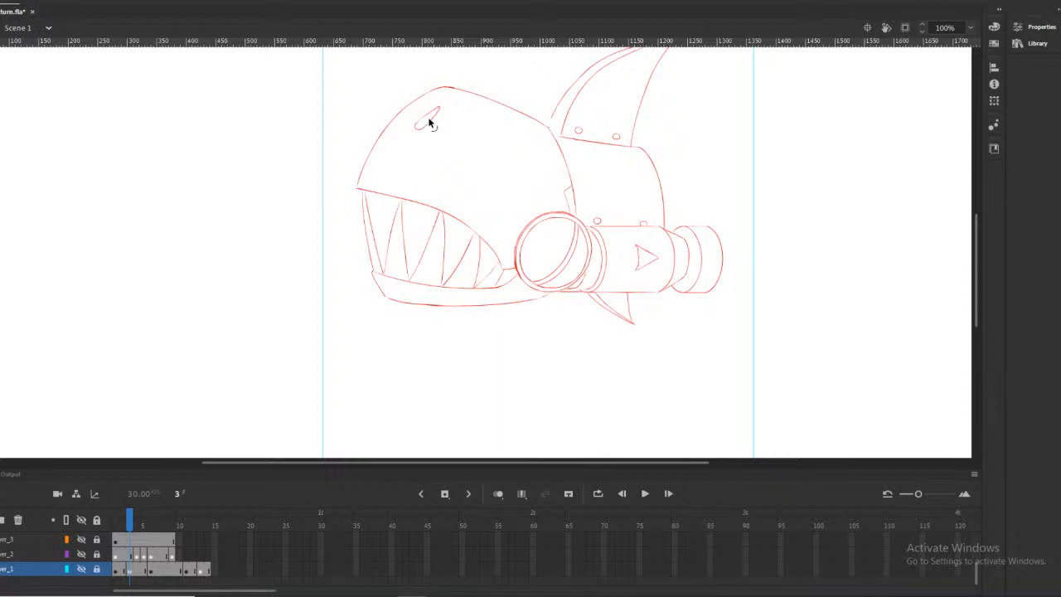
Move the nostril up and toward the front of the head on frame 3
click(429, 123)
key(shift+Left)
key(shift+Up)
mouse_move(128, 543)
mouse_down()
mouse_move(121, 537)
mouse_move(134, 534)
mouse_up()
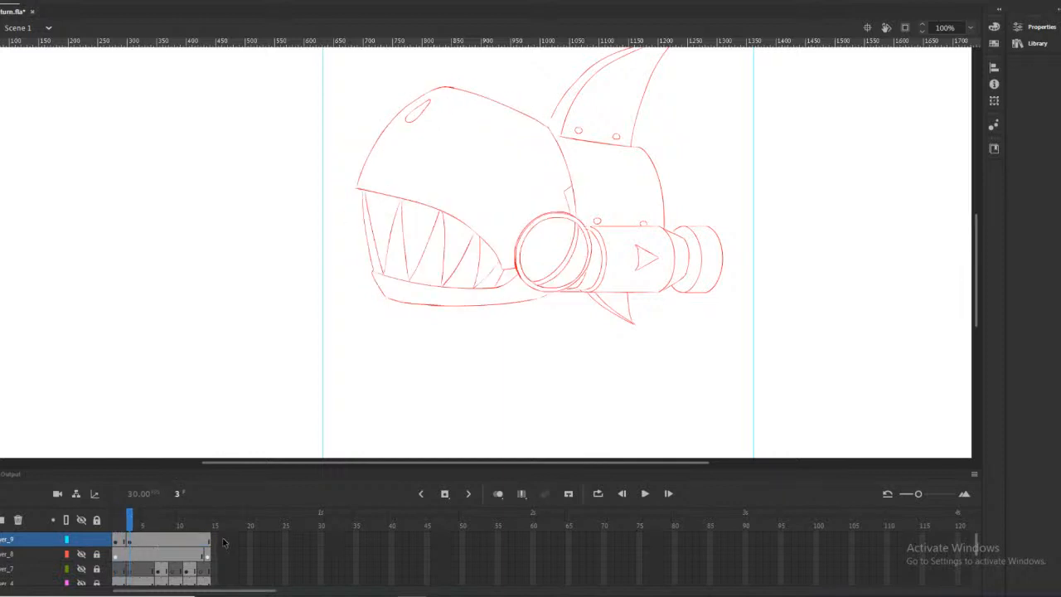
Check the nostril against the onion-skinned previous frame and nudge it slightly closer to the head's front outline
click(497, 493)
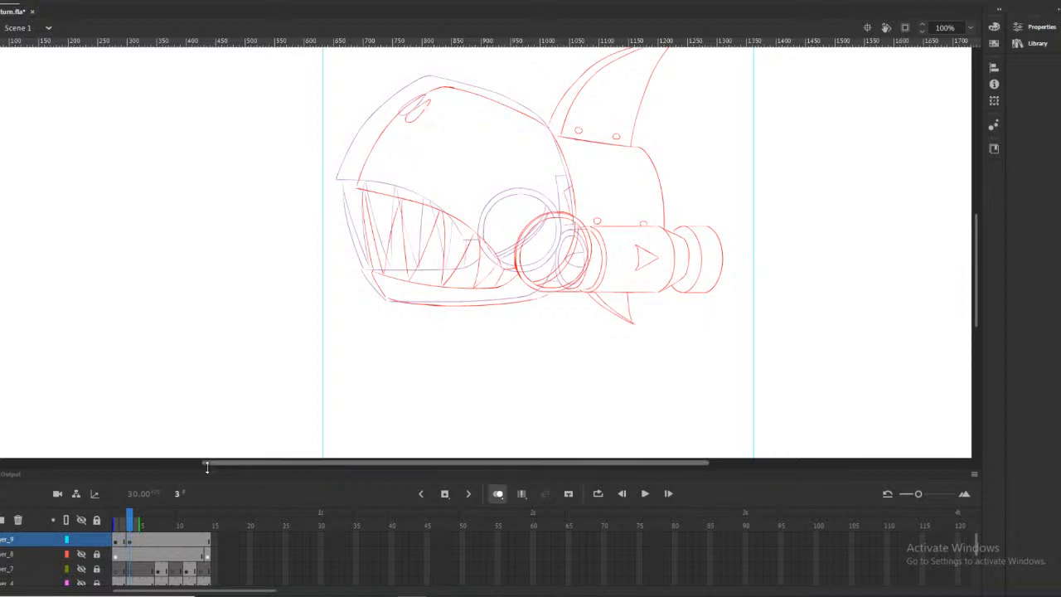
click(497, 493)
mouse_move(129, 524)
mouse_down()
mouse_move(119, 524)
mouse_move(130, 525)
mouse_up()
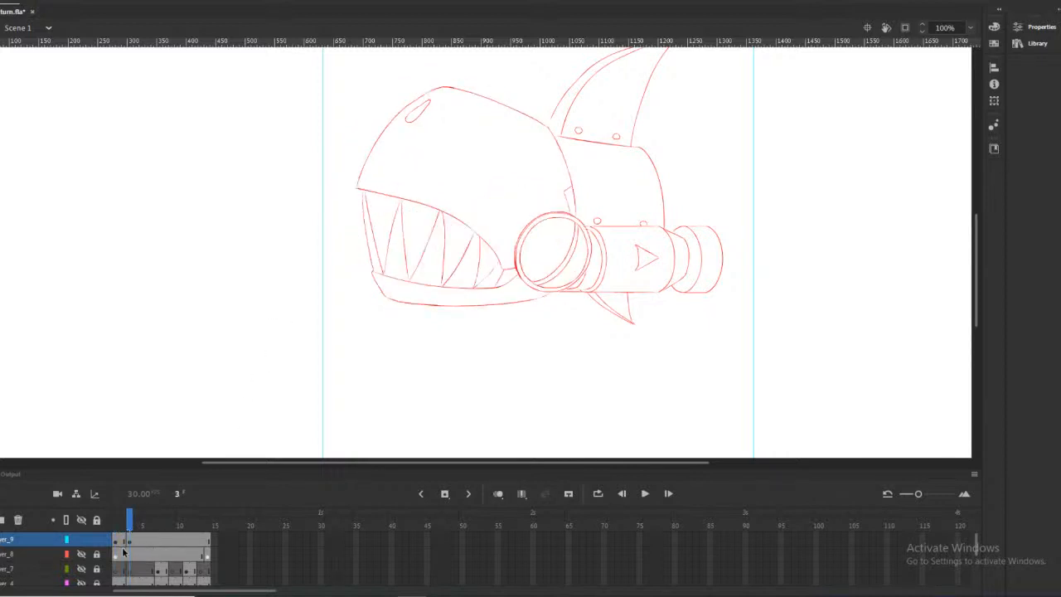
click(419, 116)
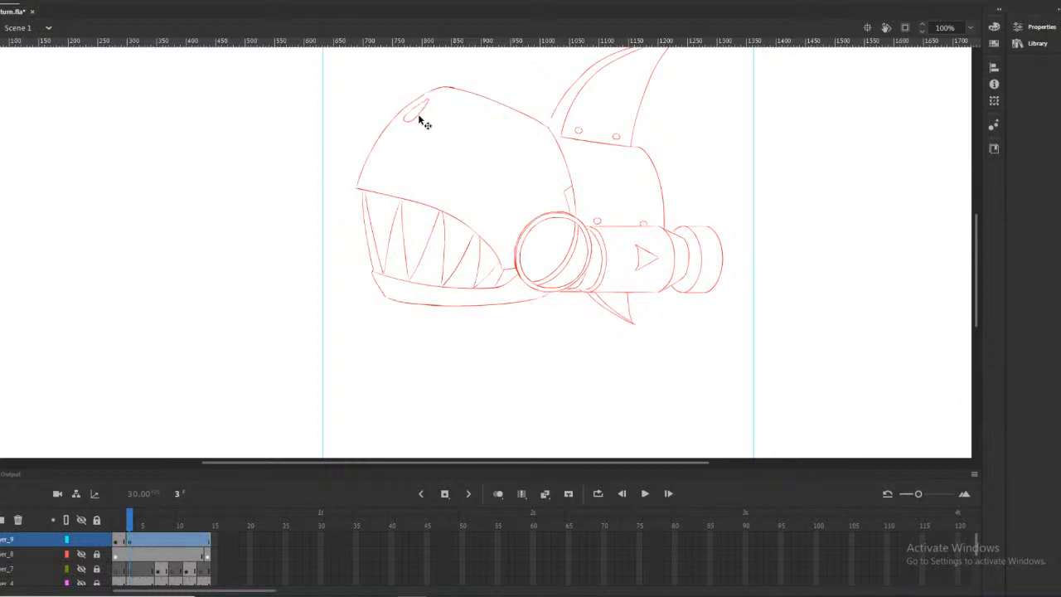
drag(118, 531, 133, 537)
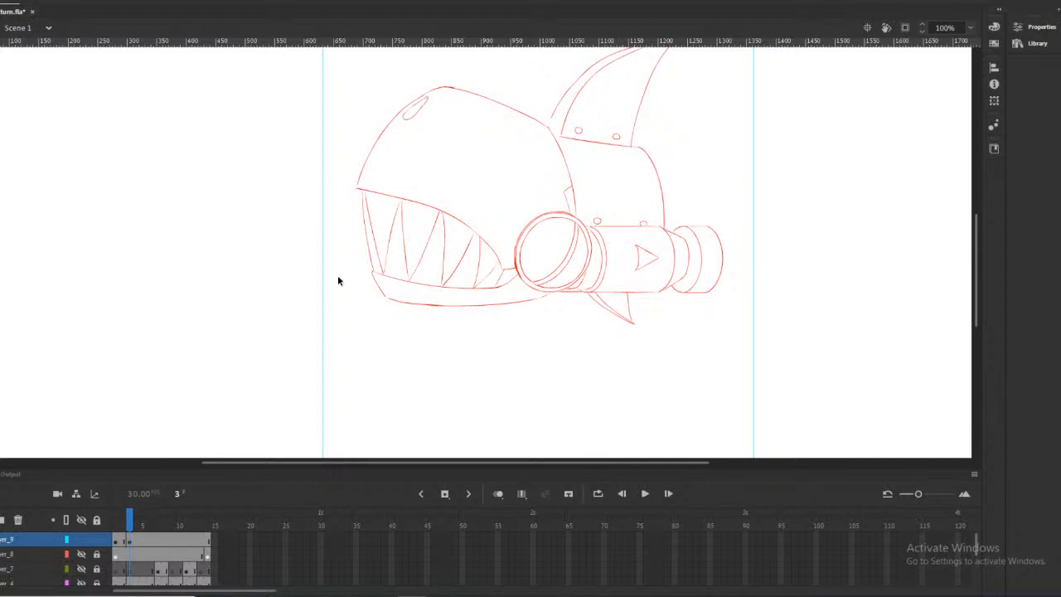
Scrub through the first seven frames to review the turnaround and the keyframe timing
click(123, 525)
drag(123, 525, 138, 526)
click(263, 571)
scroll(148, 567, down, 3)
click(147, 524)
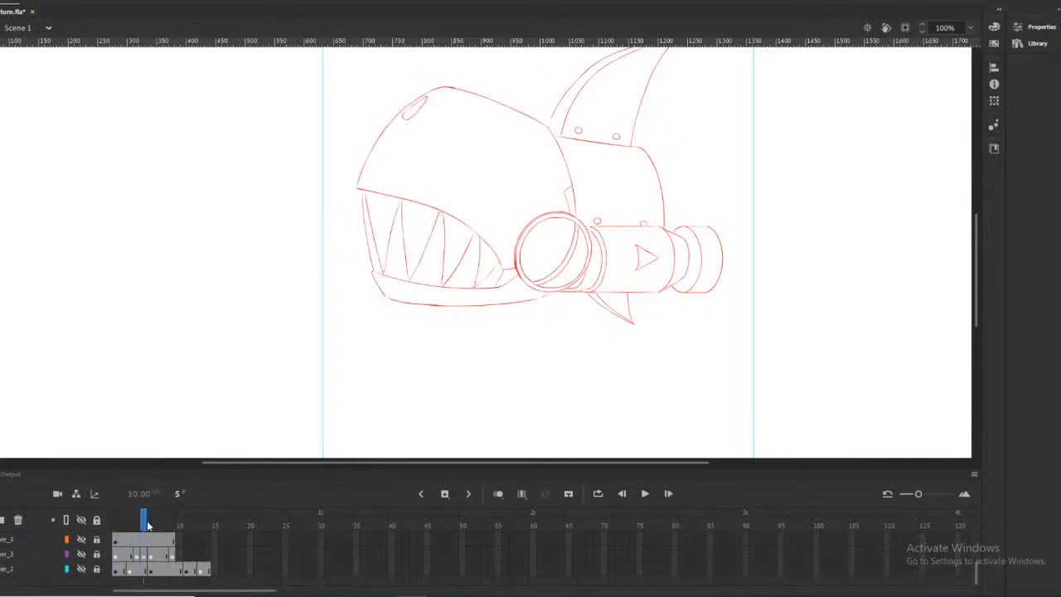
drag(147, 523, 157, 524)
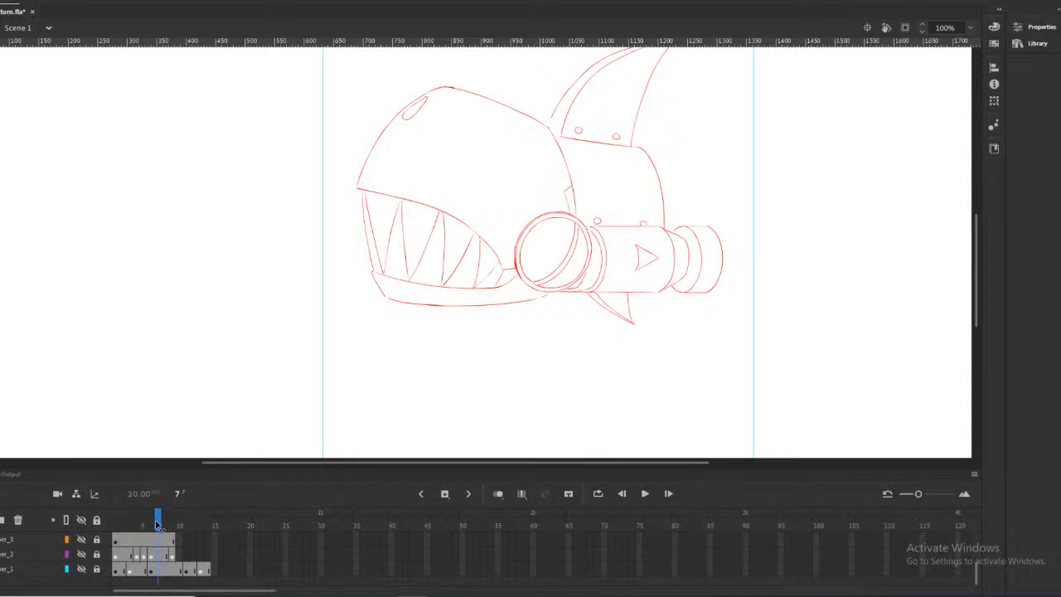
Move the wireframe reference layer's keyframe from frame 6 to frame 7 and make that layer visible
click(157, 572)
click(152, 571)
click(157, 522)
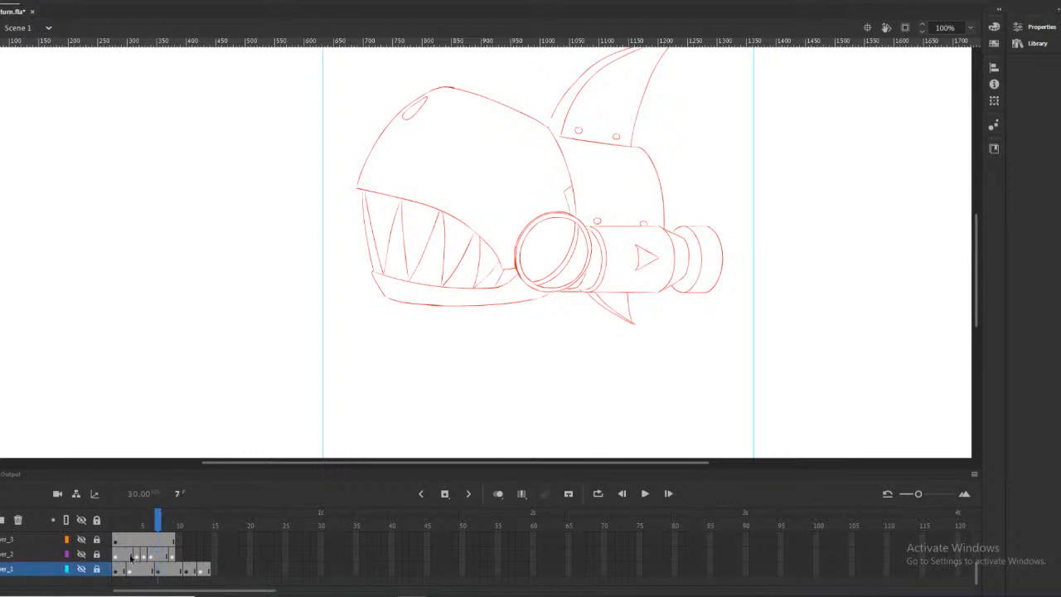
click(82, 569)
Insert a blank keyframe at frame 7 on the red outline layer and turn on onion skinning
scroll(148, 558, up, 5)
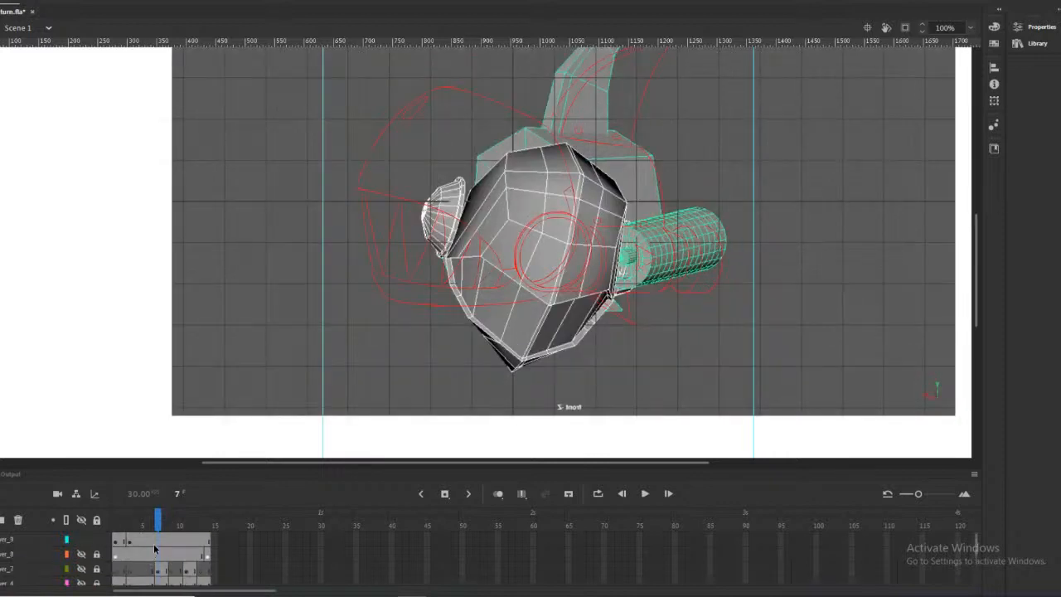
click(158, 540)
right_click(158, 541)
click(258, 295)
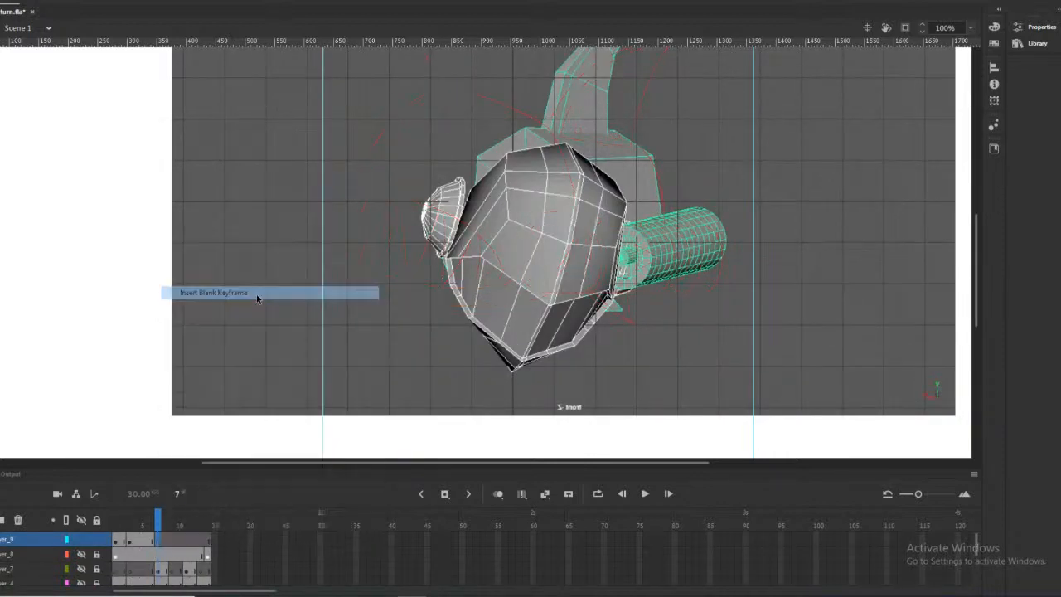
click(497, 493)
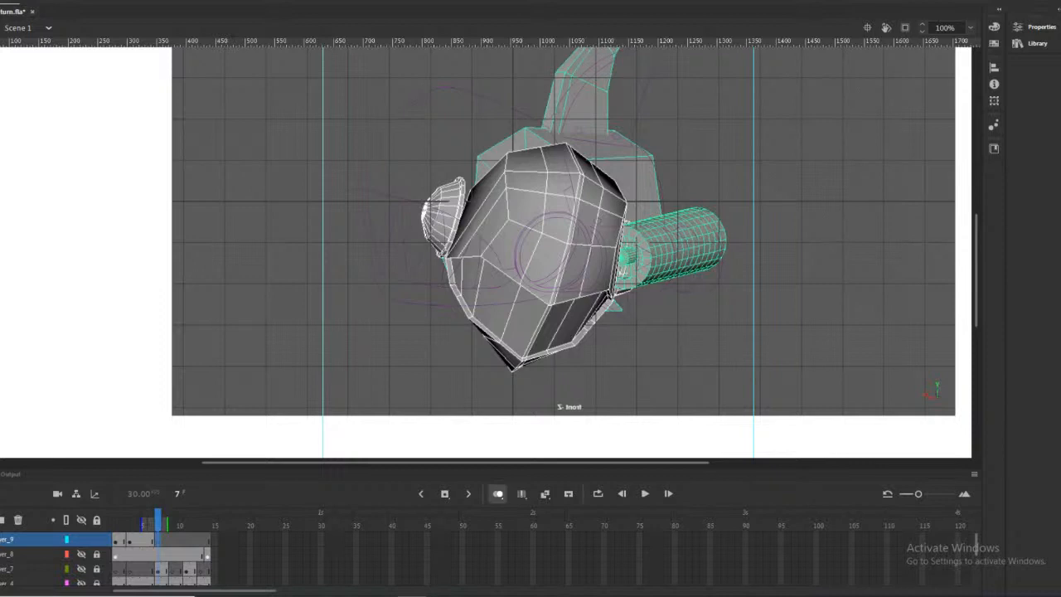
Draw the wavy red upper mouth line across the wireframe head on frame 7, redoing the stroke once
click(539, 278)
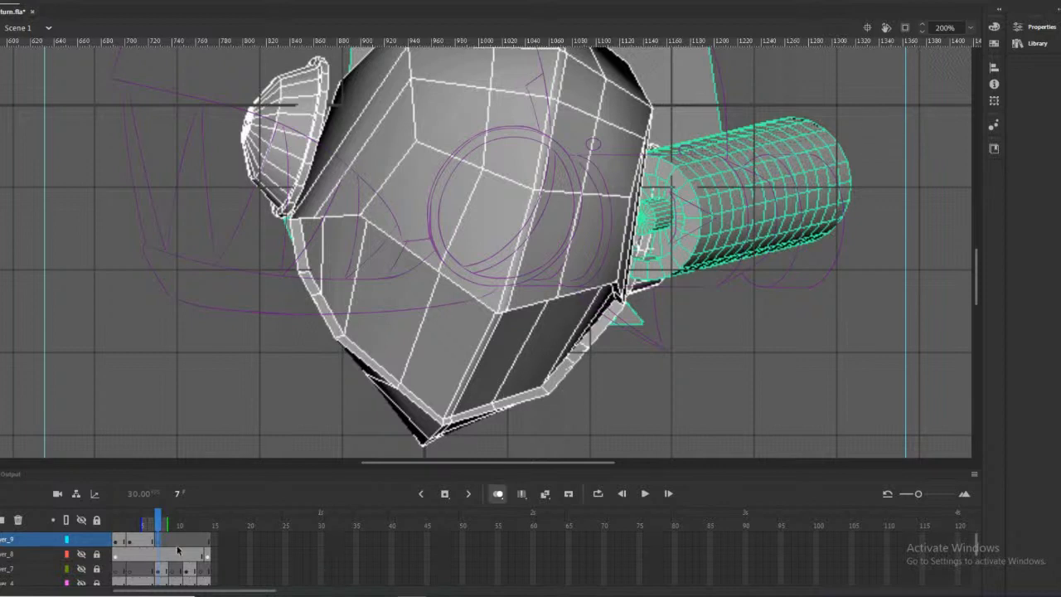
click(158, 525)
mouse_move(466, 300)
mouse_down()
mouse_move(352, 225)
mouse_move(287, 225)
mouse_up()
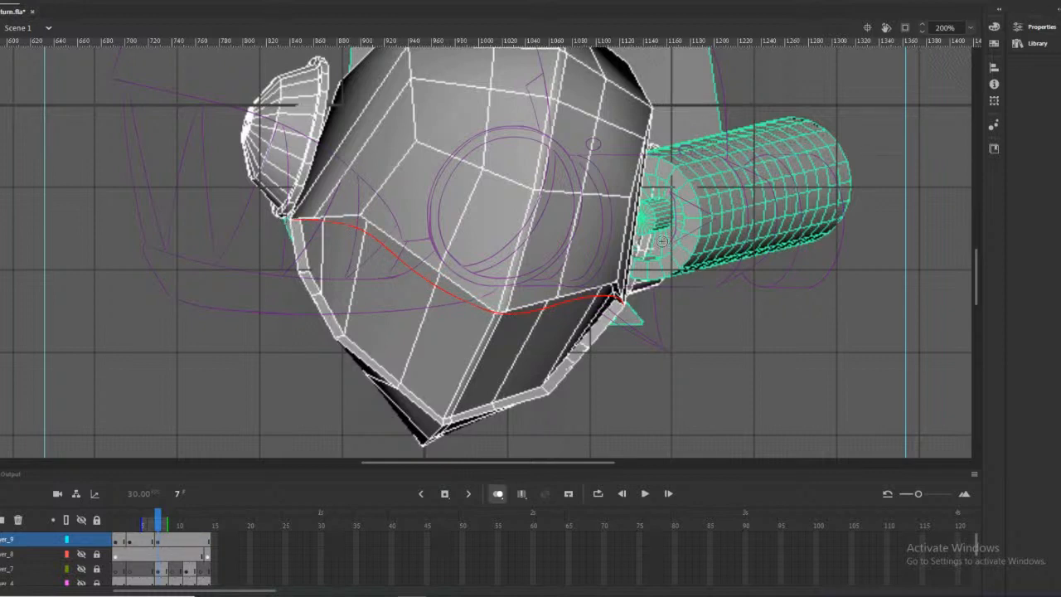
key(ctrl+z)
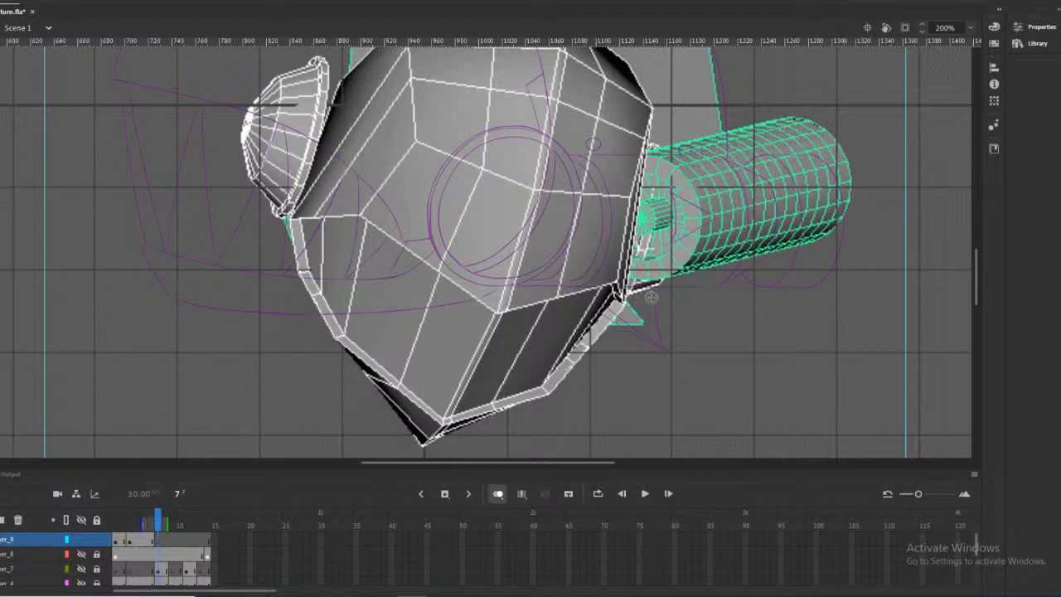
drag(624, 302, 619, 296)
mouse_move(502, 310)
mouse_down()
mouse_move(454, 294)
mouse_move(359, 230)
mouse_move(291, 219)
mouse_up()
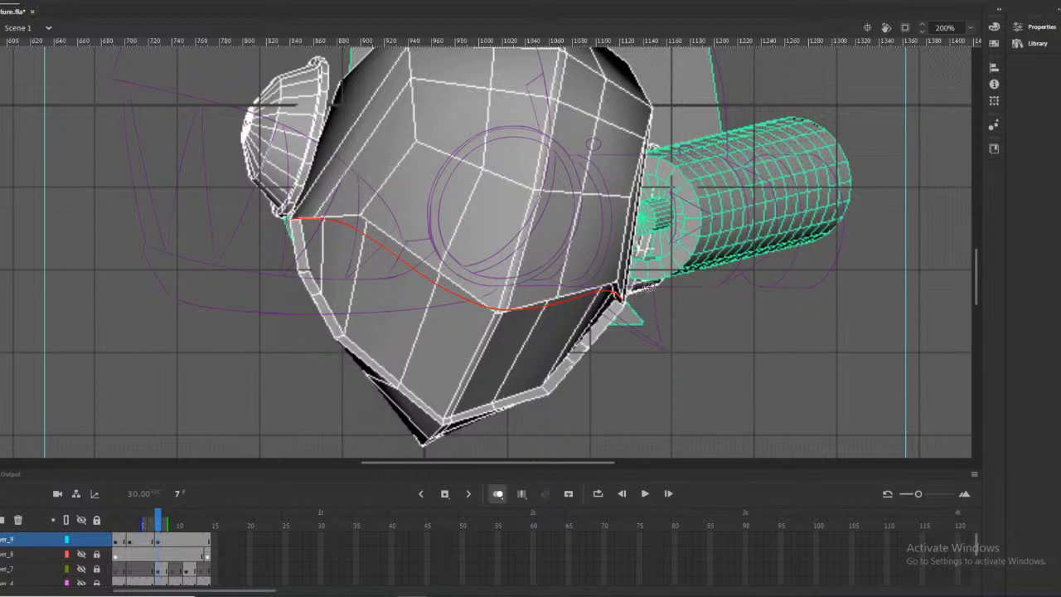
Draw the lower jaw outline from the mouth corner near the cylinder down to the chin tip
drag(568, 371, 526, 405)
drag(472, 430, 439, 440)
key(ctrl+z)
mouse_move(625, 308)
mouse_down()
mouse_move(568, 373)
mouse_move(479, 430)
mouse_move(424, 441)
mouse_up()
key(ctrl+z)
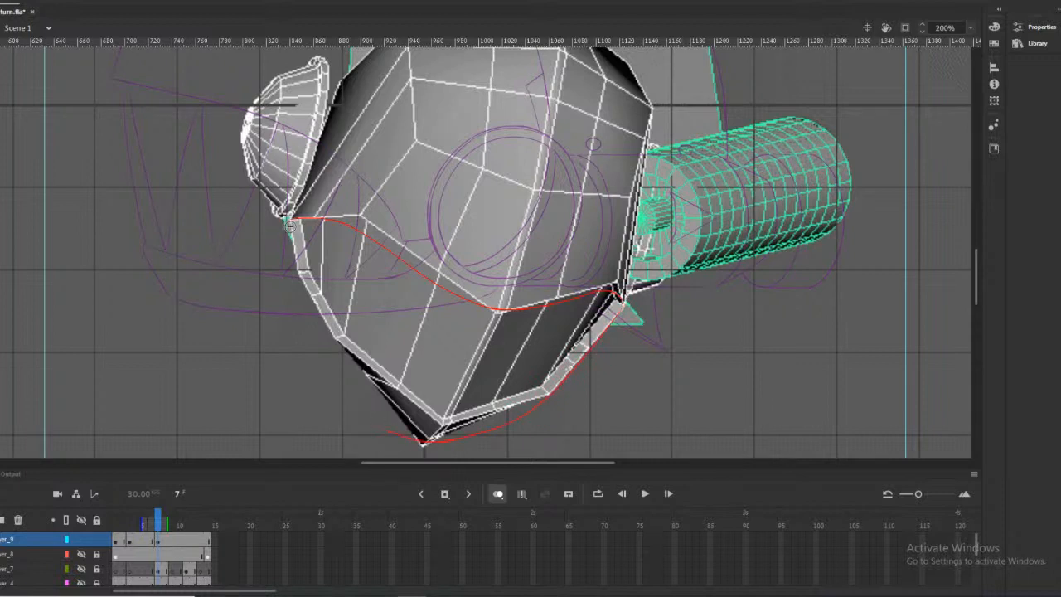
Draw the other side of the lower jaw from the mouth corner beside the dome-shaped eye down to the chin
drag(291, 219, 308, 305)
drag(363, 399, 365, 404)
key(ctrl+z)
click(377, 426)
key(Delete)
drag(289, 221, 295, 251)
Trace the long outer edge of the eye rim where it meets the wireframe head
scroll(572, 309, up, 3)
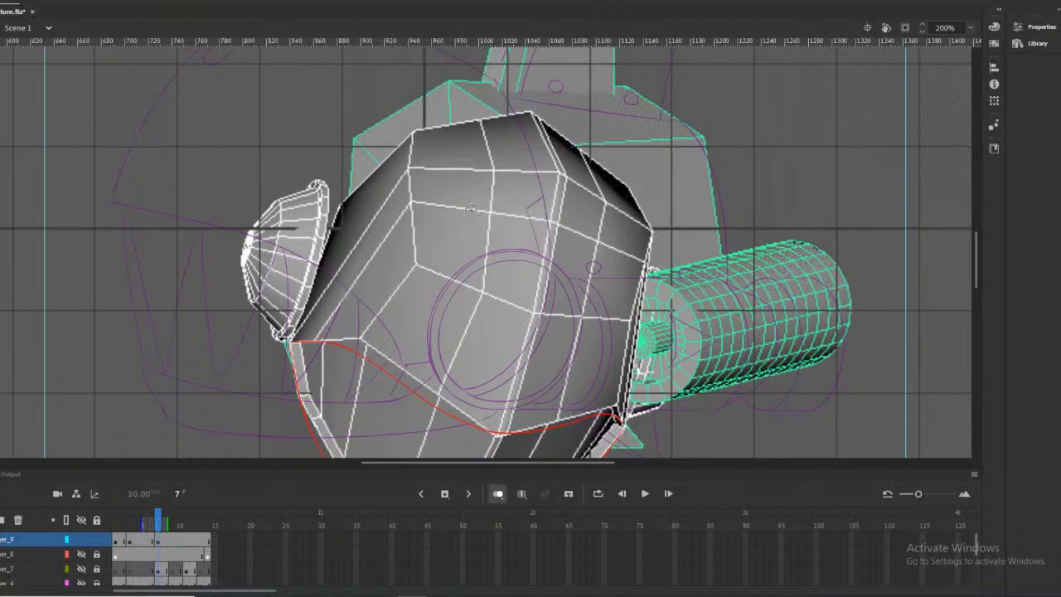
scroll(365, 219, down, 3)
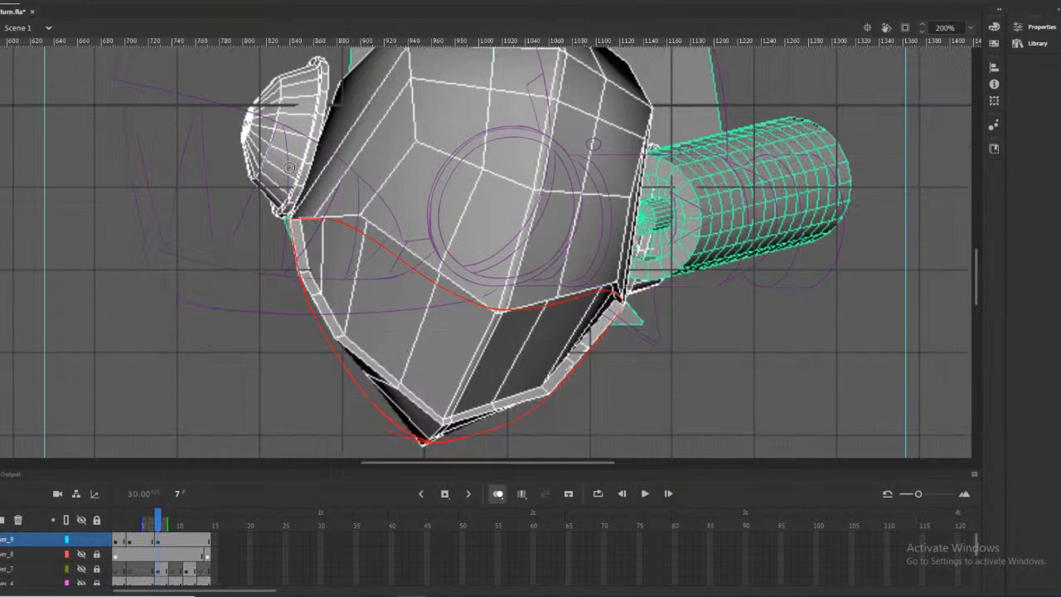
scroll(289, 169, up, 3)
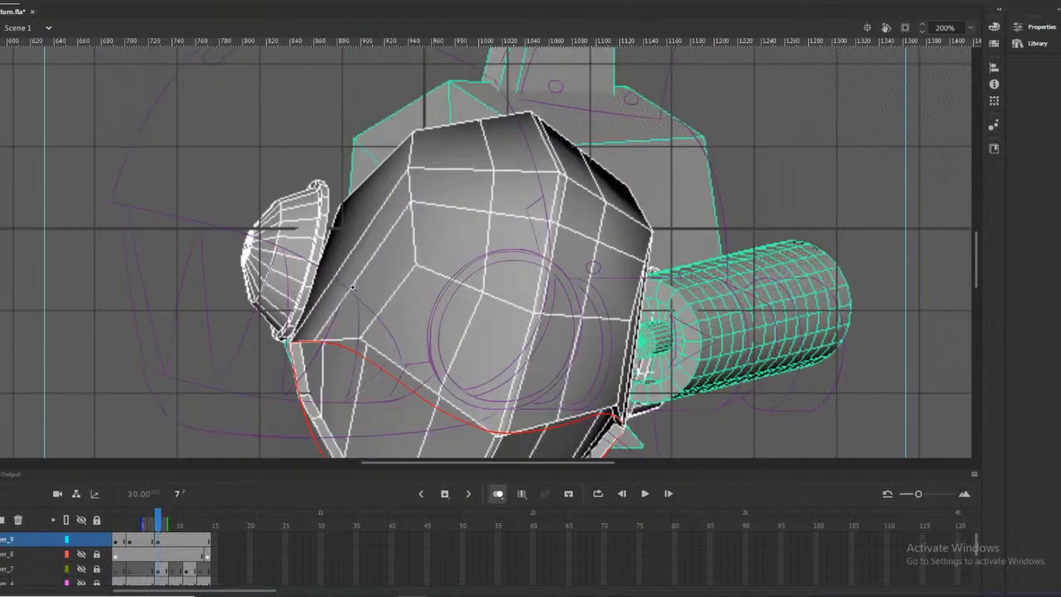
key(ctrl+equal)
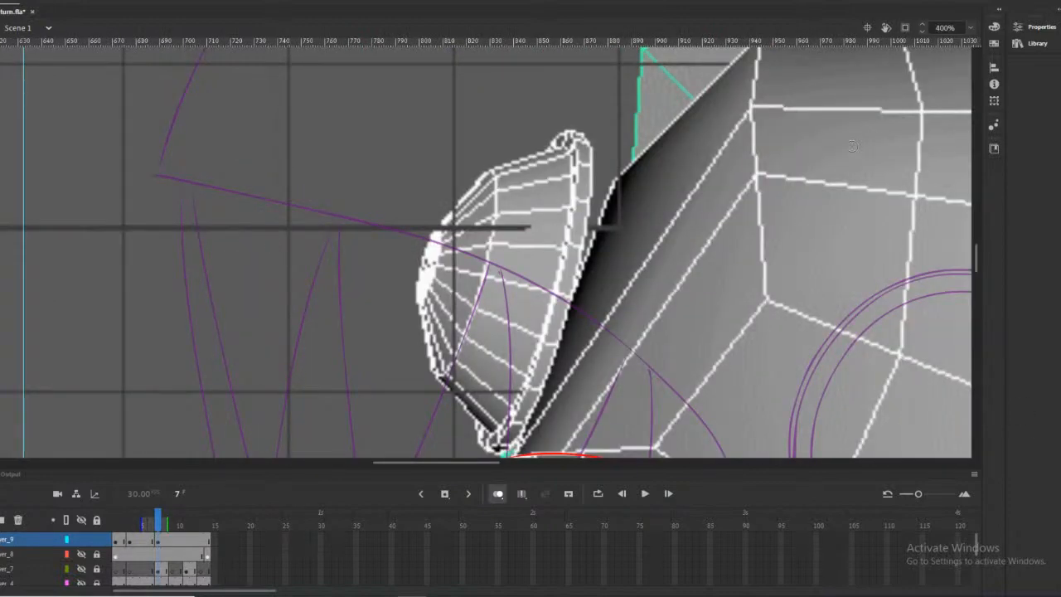
scroll(539, 135, down, 3)
scroll(566, 160, up, 3)
mouse_move(583, 134)
mouse_down()
mouse_move(589, 218)
mouse_move(570, 317)
mouse_move(524, 426)
mouse_move(501, 453)
mouse_move(486, 451)
mouse_up()
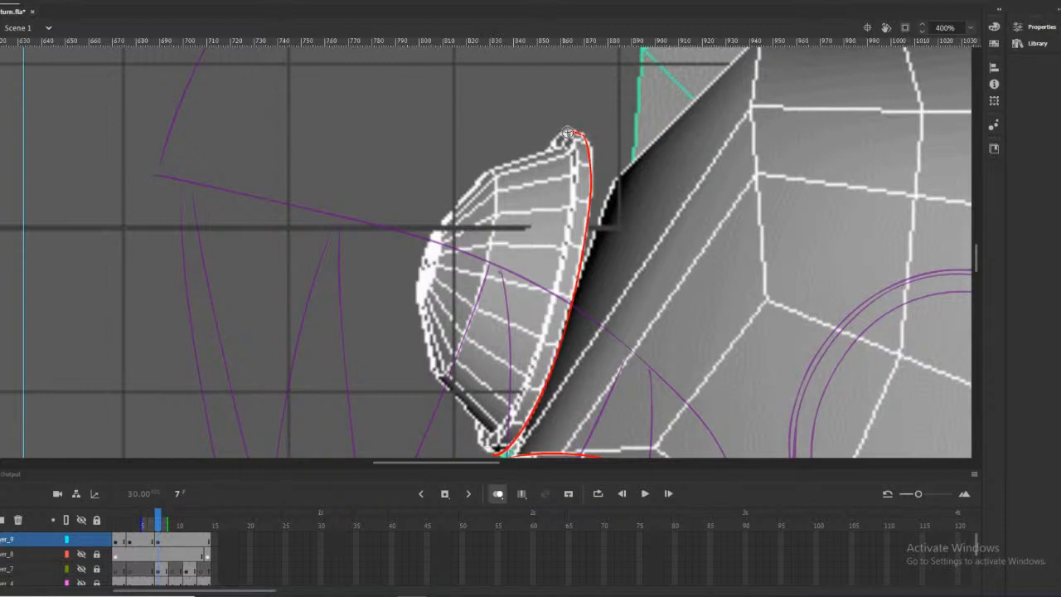
Add the curled upper and lower ends of the eye rim, redoing the lower end
drag(566, 132, 544, 151)
drag(491, 453, 478, 424)
scroll(490, 443, down, 3)
drag(494, 329, 496, 326)
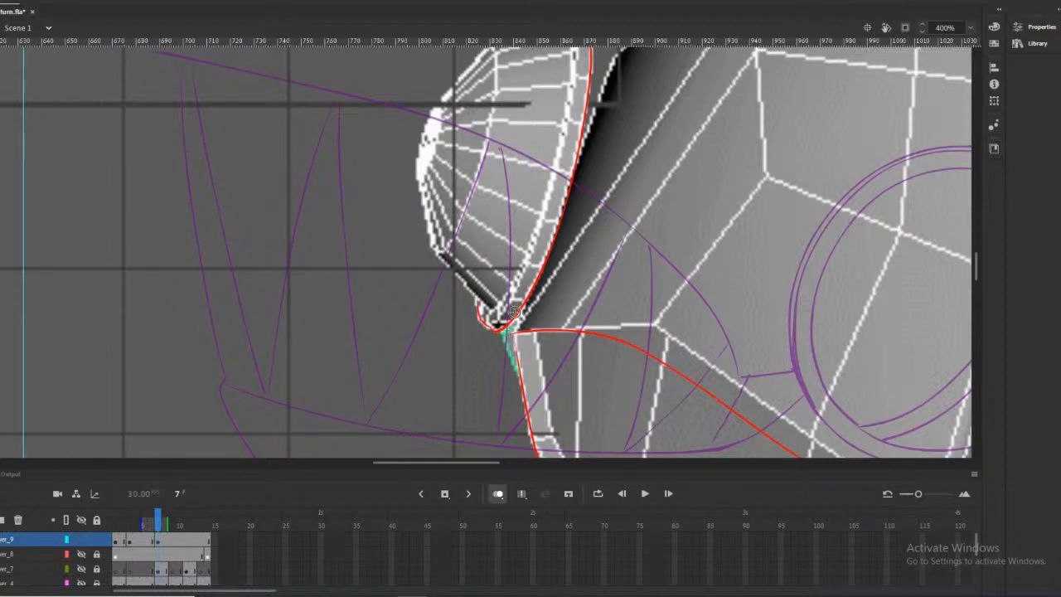
key(ctrl+z)
drag(478, 301, 479, 318)
Trace the rounded dome of the eye between the two ends of its rim
scroll(489, 323, up, 3)
mouse_move(570, 138)
mouse_down()
mouse_move(497, 167)
mouse_move(456, 202)
mouse_move(420, 258)
mouse_move(416, 306)
mouse_up()
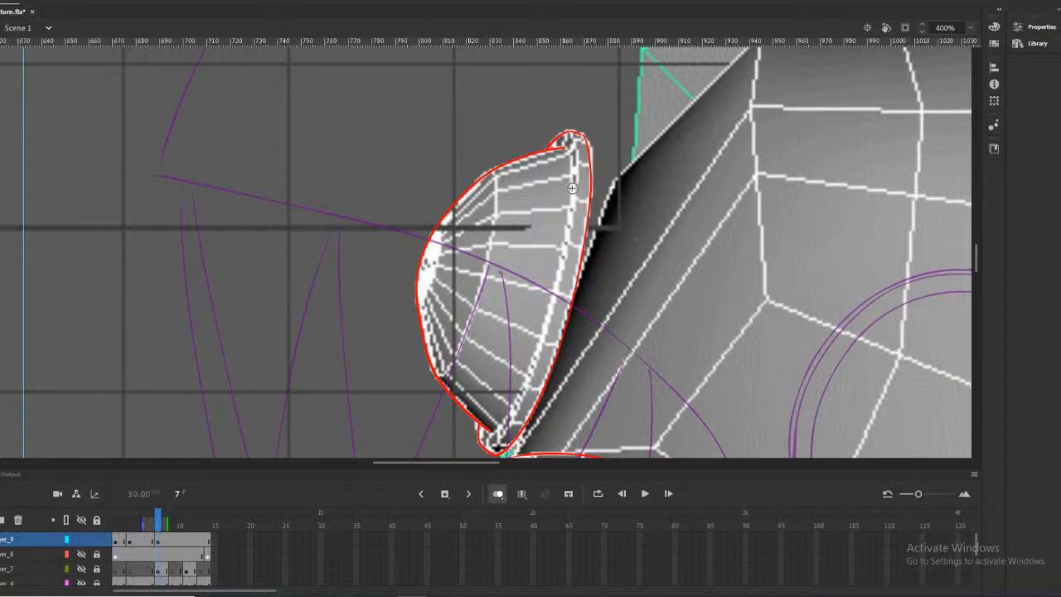
scroll(572, 188, down, 3)
scroll(571, 189, up, 3)
Draw the inner edge of the eye rim and a second, parallel rim line beside it
mouse_move(570, 143)
mouse_down()
mouse_move(565, 244)
mouse_move(515, 401)
mouse_up()
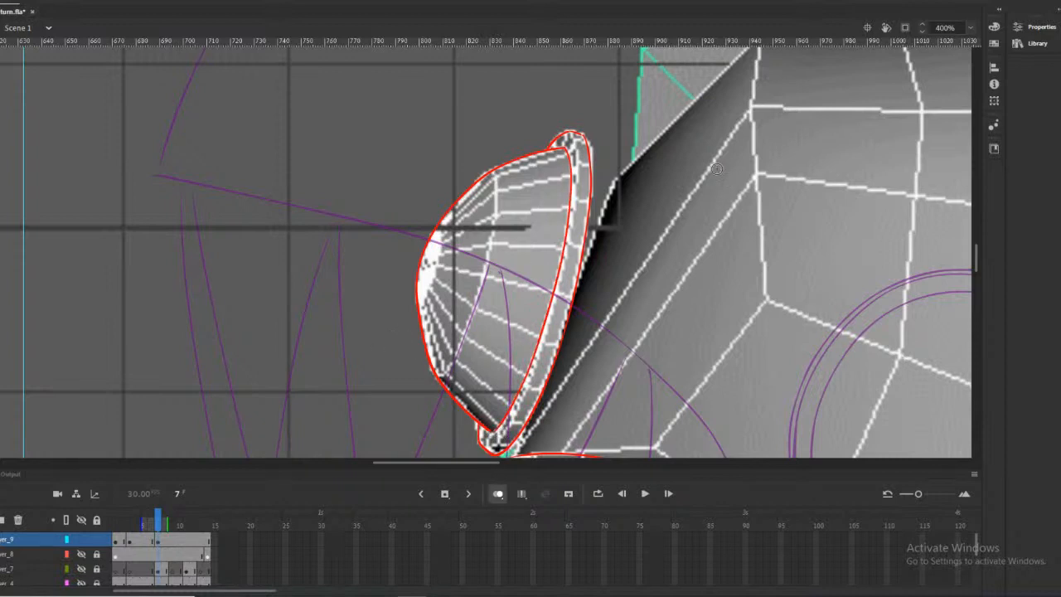
mouse_move(566, 131)
mouse_down()
mouse_move(578, 187)
mouse_move(557, 310)
mouse_up()
drag(574, 149, 565, 279)
drag(544, 340, 499, 441)
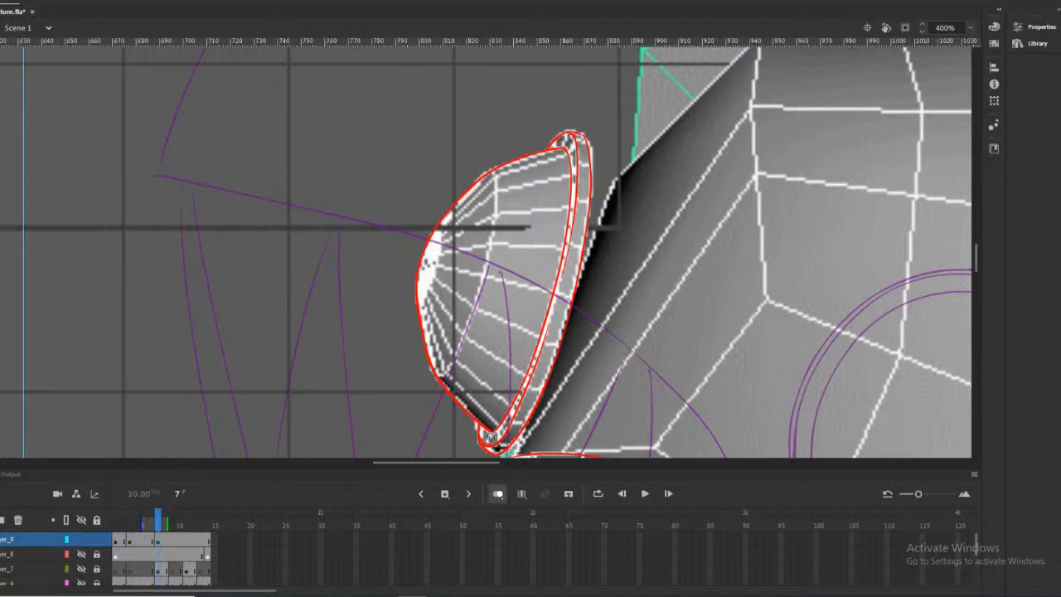
drag(480, 440, 502, 434)
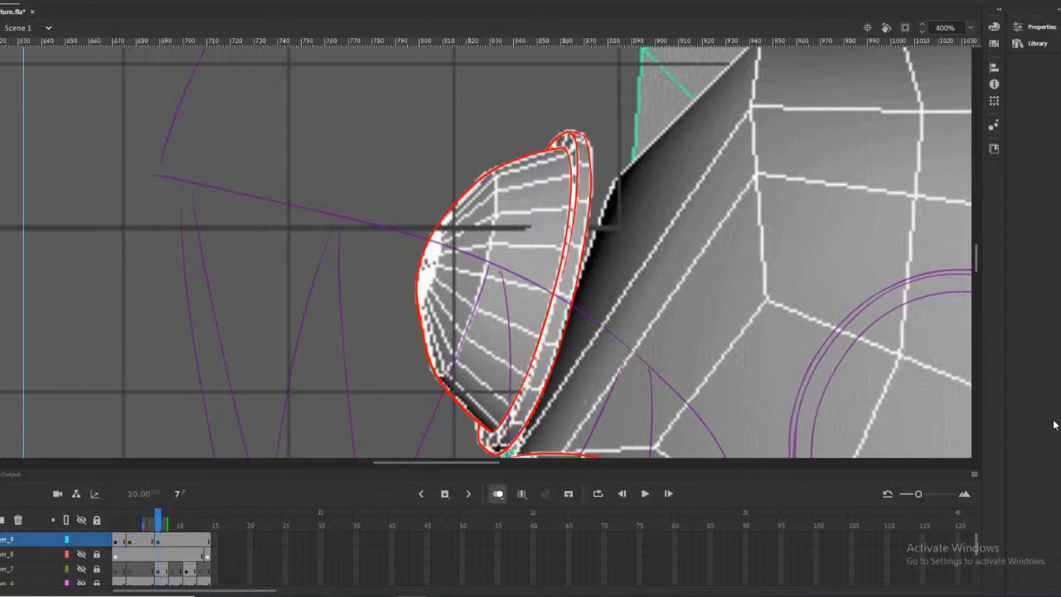
scroll(488, 249, down, 3)
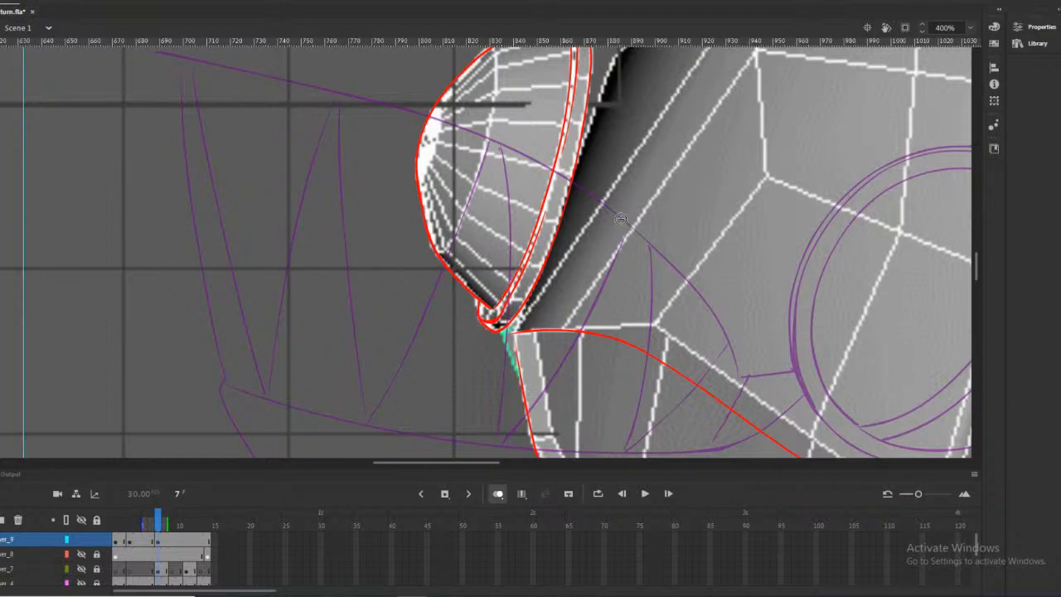
Undo the last eye rim stroke and redraw the lower part of the second rim line to meet the rim's lower end
key(ctrl+z)
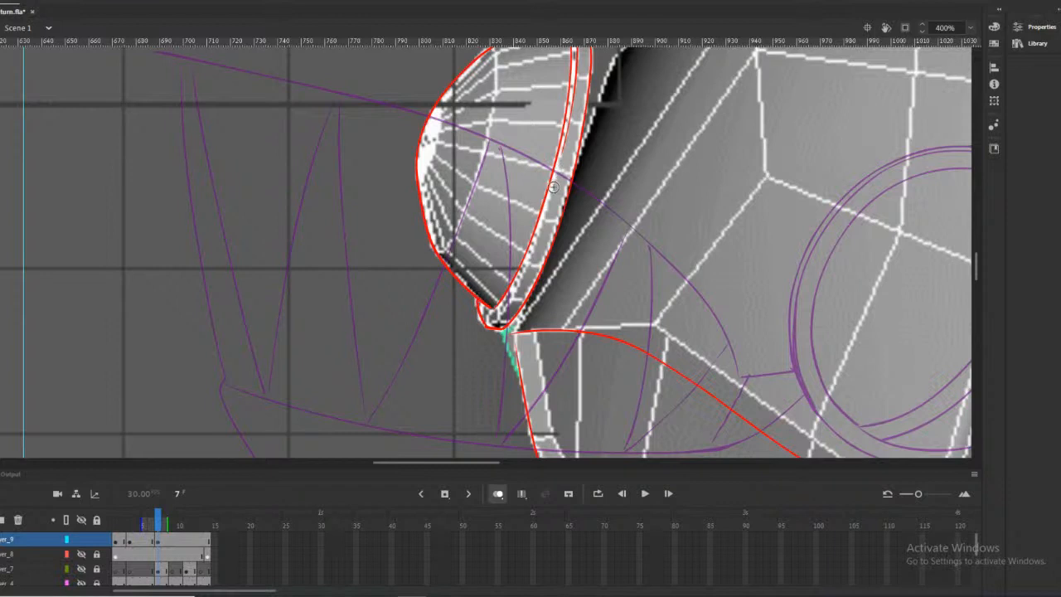
drag(501, 317, 498, 318)
key(ctrl+z)
drag(557, 202, 520, 282)
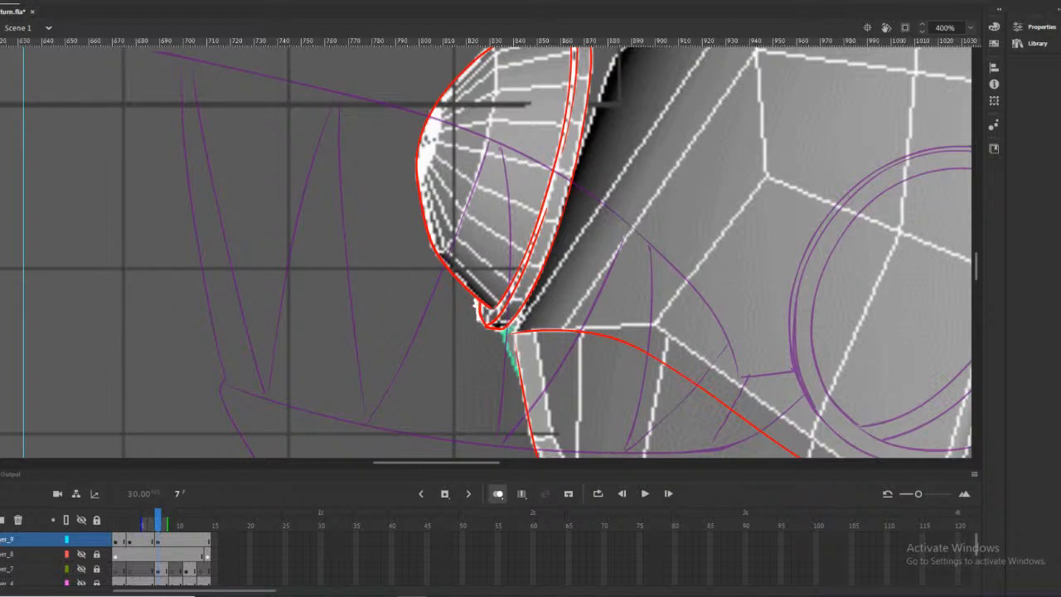
scroll(525, 323, up, 3)
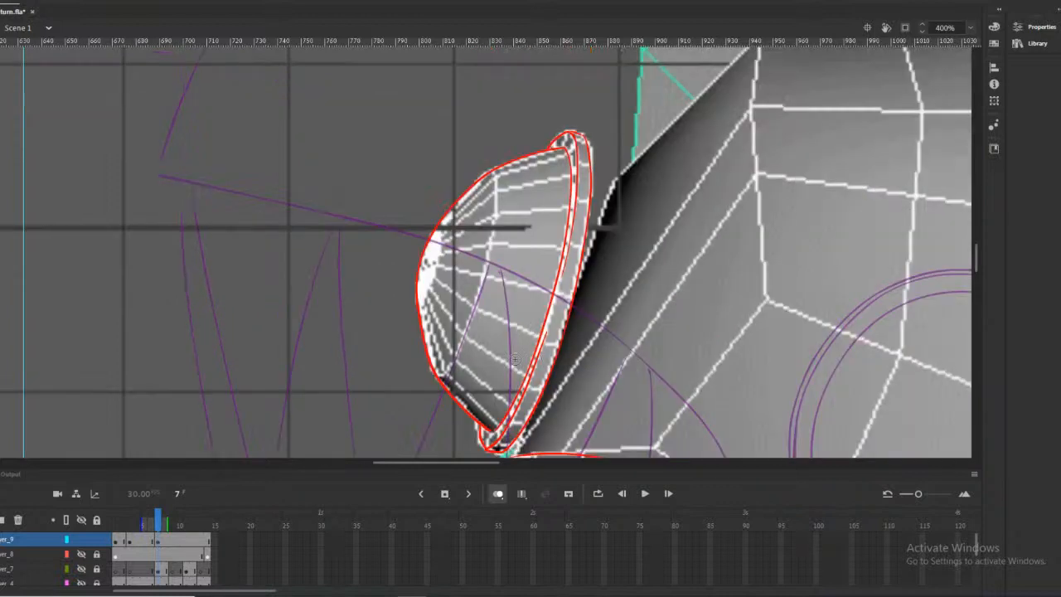
Draw the rounded head outline from the crown down to the upper end of the eye rim
alt+click(540, 186)
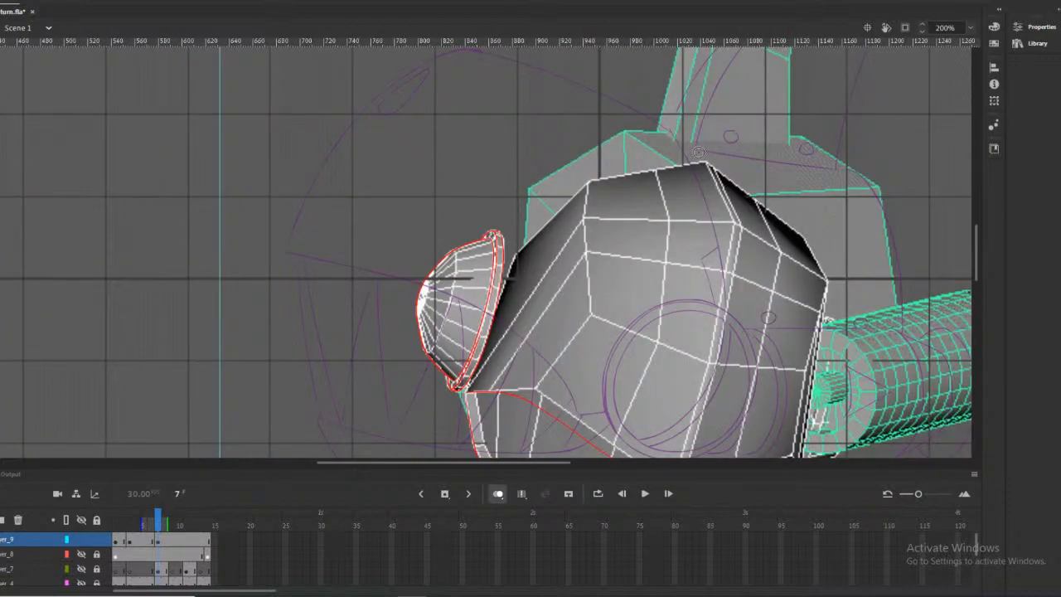
click(634, 187)
alt+click(667, 189)
mouse_move(704, 160)
mouse_down()
mouse_move(610, 161)
mouse_move(540, 188)
mouse_up()
scroll(488, 230, down, 3)
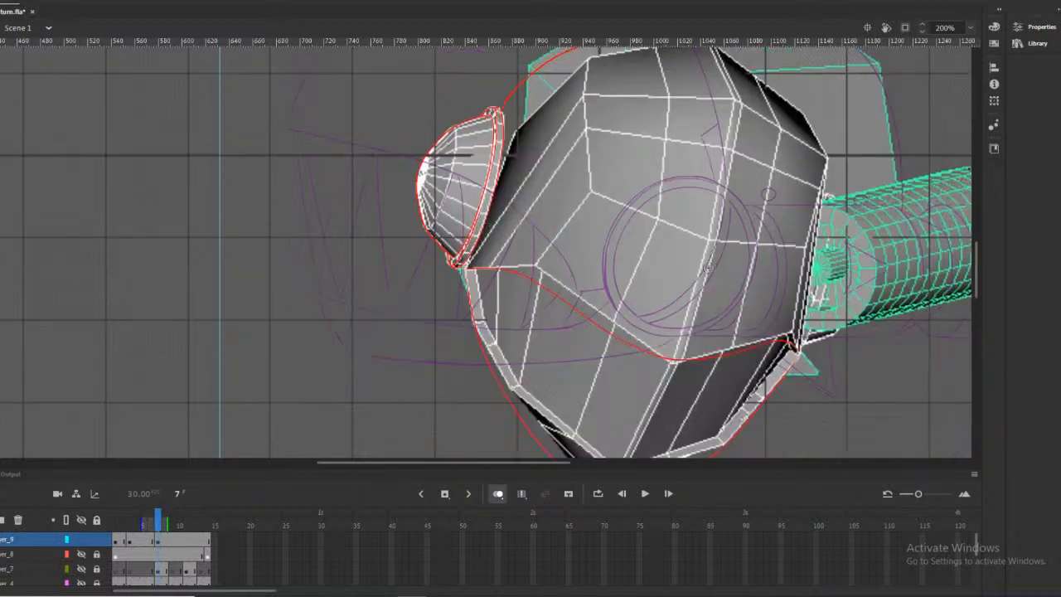
Continue the head outline from the crown down past the cylinder to the mouth corner
scroll(706, 267, up, 3)
drag(500, 462, 535, 462)
scroll(636, 397, down, 3)
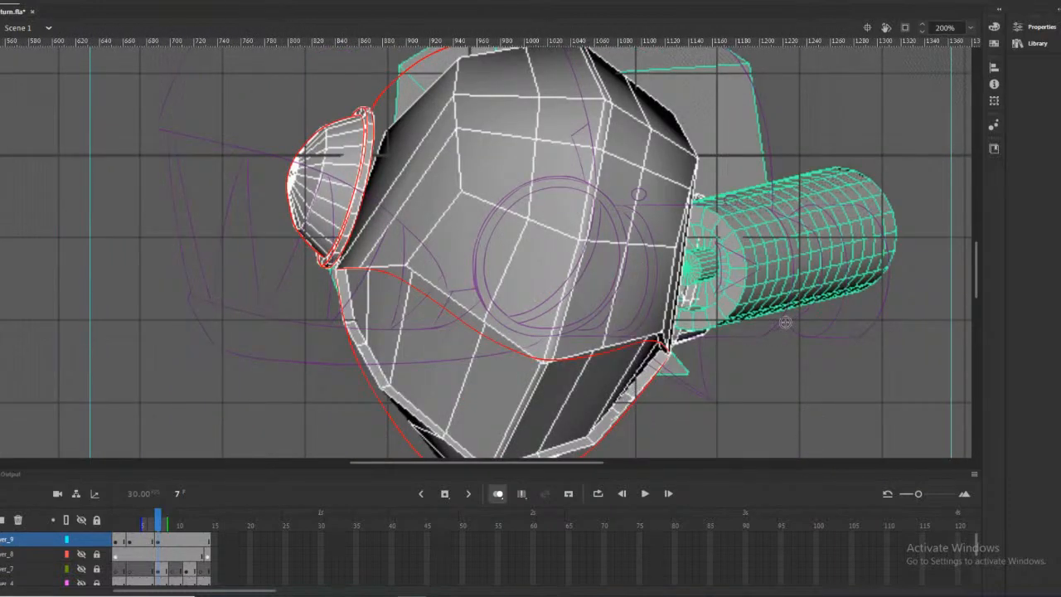
scroll(787, 319, up, 3)
scroll(787, 319, down, 3)
drag(977, 276, 978, 267)
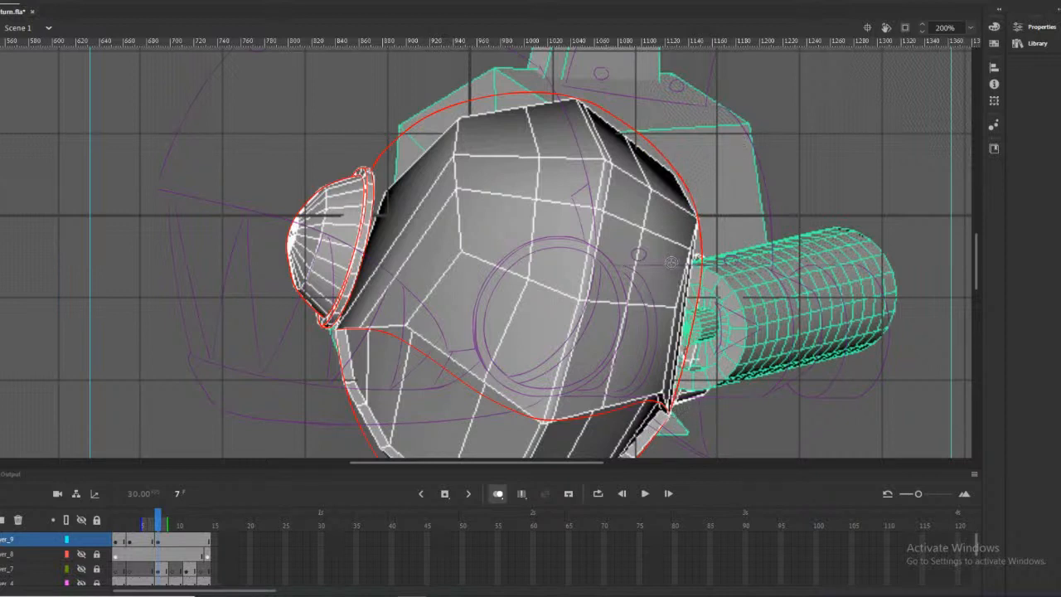
Toggle the wireframe reference layer's visibility to check the red head outline against the onion-skinned drawing
scroll(118, 549, down, 3)
scroll(81, 568, down, 1)
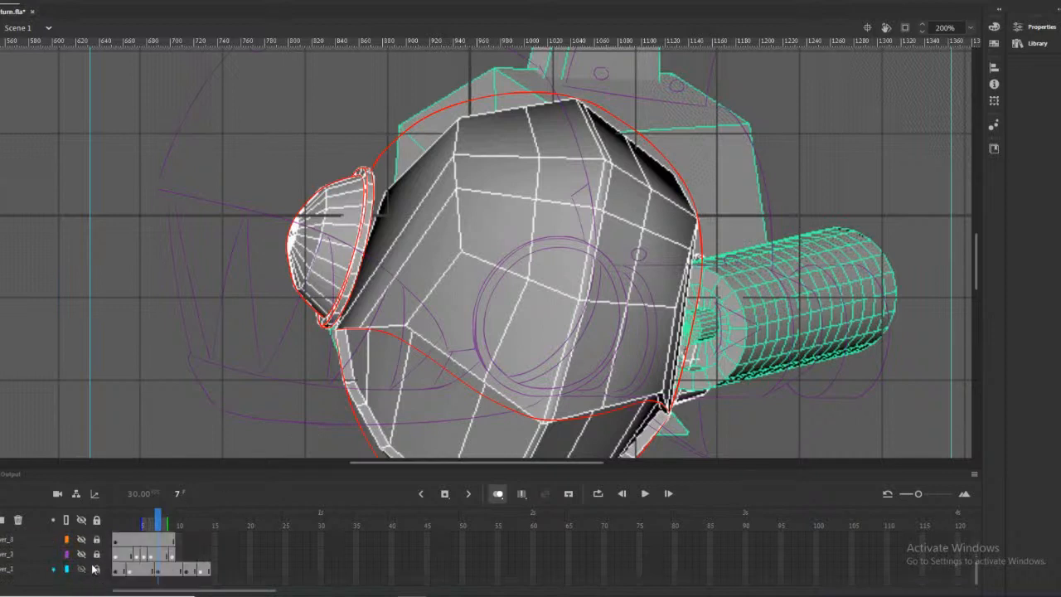
click(81, 569)
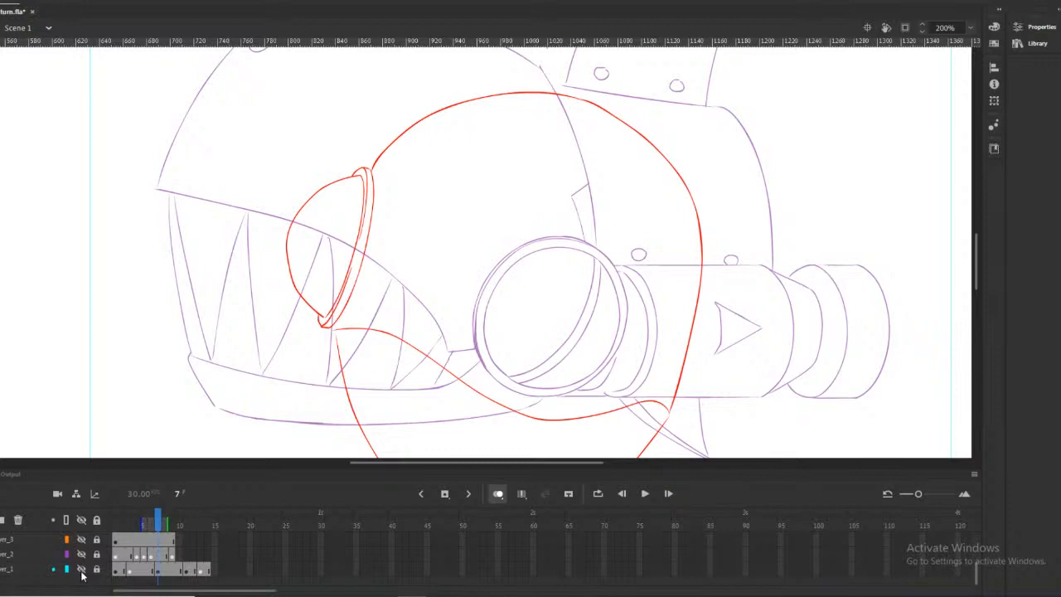
click(81, 569)
click(81, 569)
click(81, 569)
Add a second curved line along the eye side of the lower jaw and clear the overshooting stroke at the chin
scroll(666, 253, down, 3)
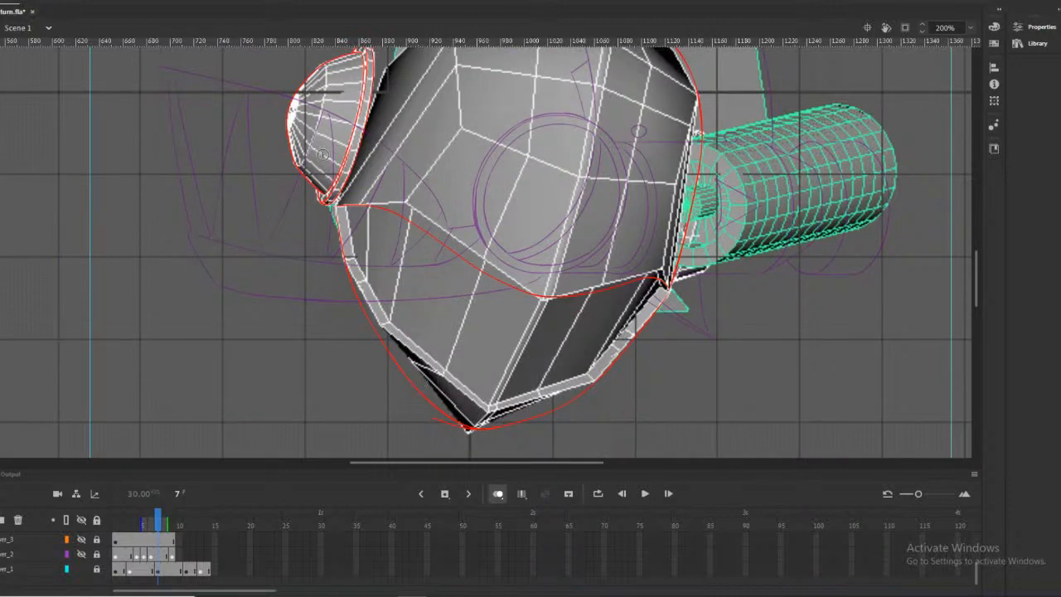
scroll(363, 194, up, 3)
scroll(363, 194, down, 3)
drag(351, 289, 358, 288)
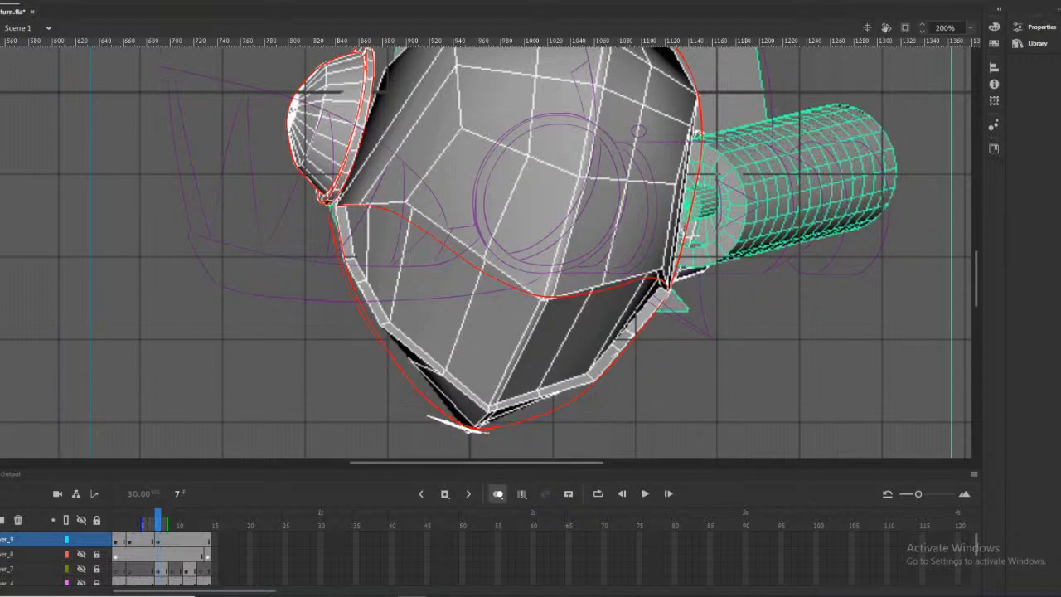
Draw the curved edge bulging out beside the head over the cylinder's front, ending at the mouth corner
scroll(663, 362, up, 3)
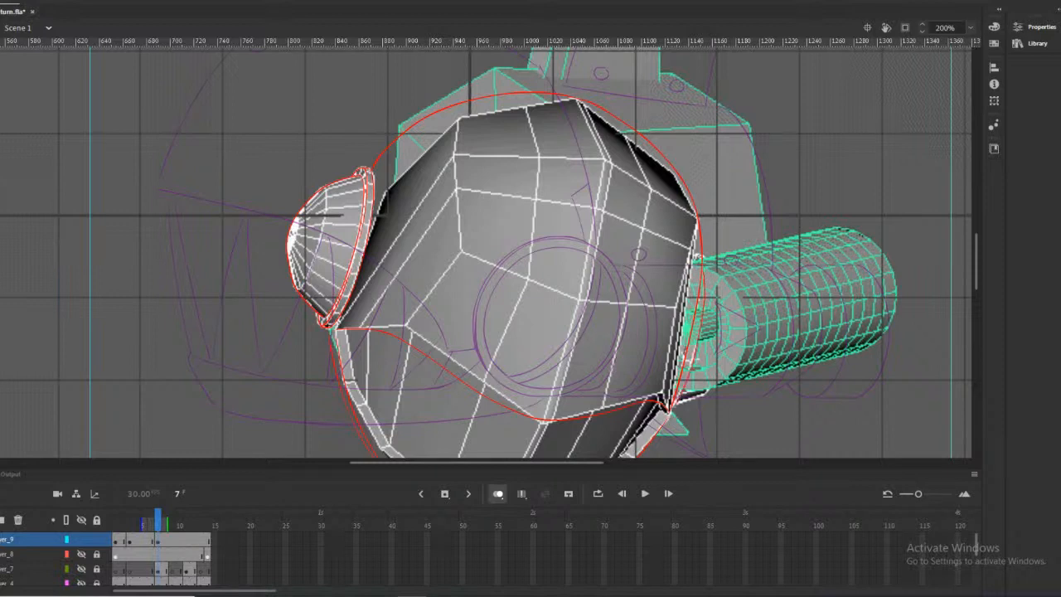
mouse_move(701, 256)
mouse_down()
mouse_move(727, 300)
mouse_move(726, 356)
mouse_move(706, 386)
mouse_up()
key(ctrl+z)
mouse_move(703, 257)
mouse_down()
mouse_move(726, 318)
mouse_move(720, 371)
mouse_move(664, 412)
mouse_up()
Trace the inner rim of the lower jaw and tidy the doubled outline near the chin
scroll(653, 257, down, 3)
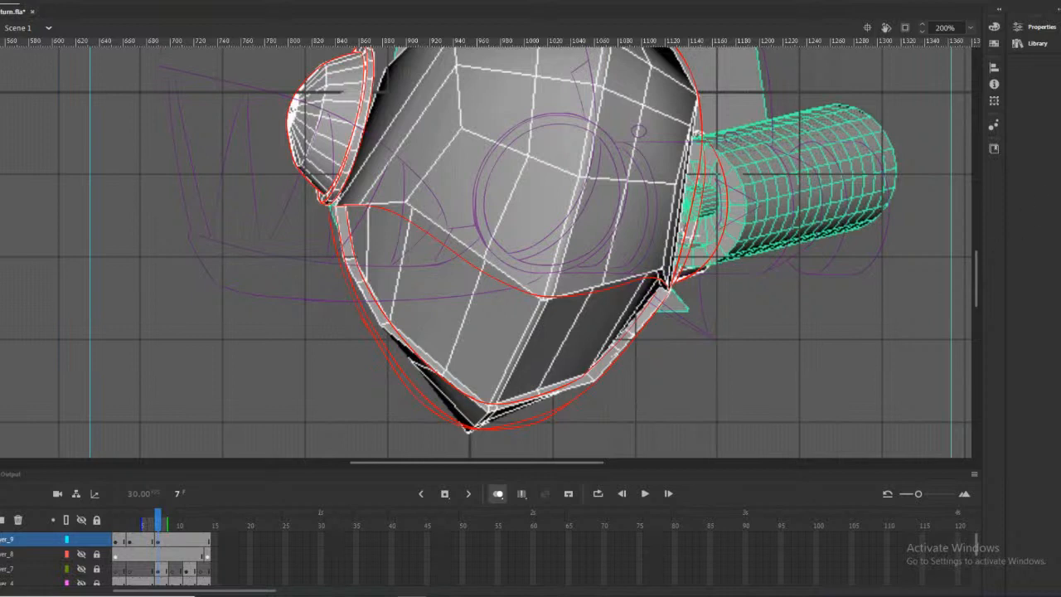
mouse_move(571, 401)
mouse_down()
mouse_move(489, 430)
mouse_move(524, 405)
mouse_move(562, 400)
mouse_up()
mouse_move(531, 394)
mouse_down()
mouse_move(552, 300)
mouse_move(505, 329)
mouse_move(456, 397)
mouse_up()
key(ctrl+z)
Draw the teeth between the mouth line and inner jaw rim on the side nearest the cylinder
drag(538, 296, 458, 369)
key(ctrl+z)
key(ctrl+z)
drag(552, 361, 537, 395)
drag(606, 290, 539, 394)
drag(526, 363, 495, 406)
Draw the remaining teeth from the middle of the mouth toward the corner beside the eye
drag(495, 278, 487, 421)
drag(491, 278, 418, 391)
key(ctrl+z)
key(ctrl+y)
drag(376, 207, 363, 280)
key(ctrl+z)
drag(379, 208, 380, 239)
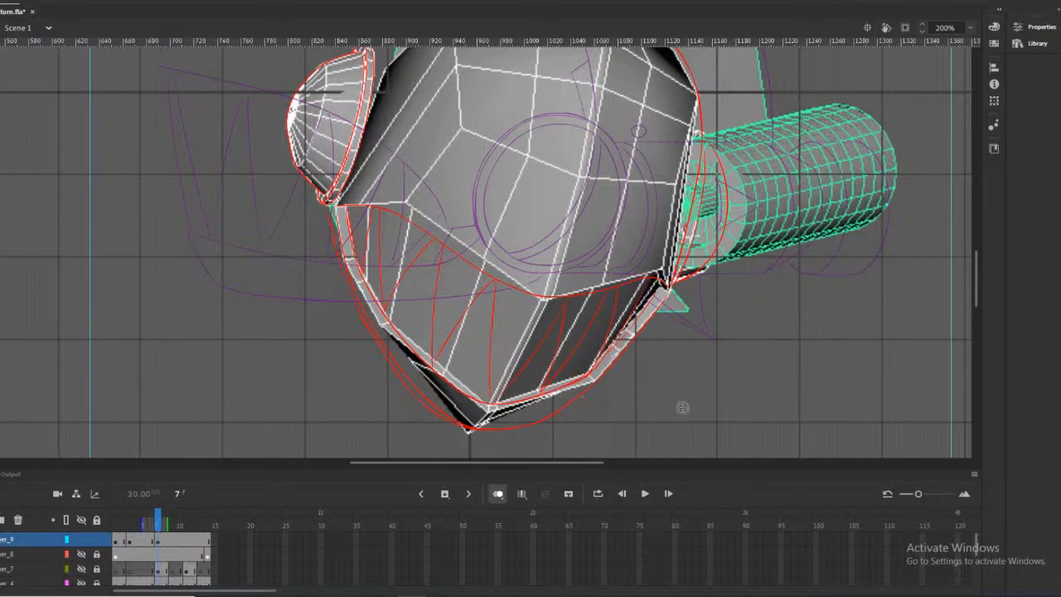
scroll(80, 555, down, 3)
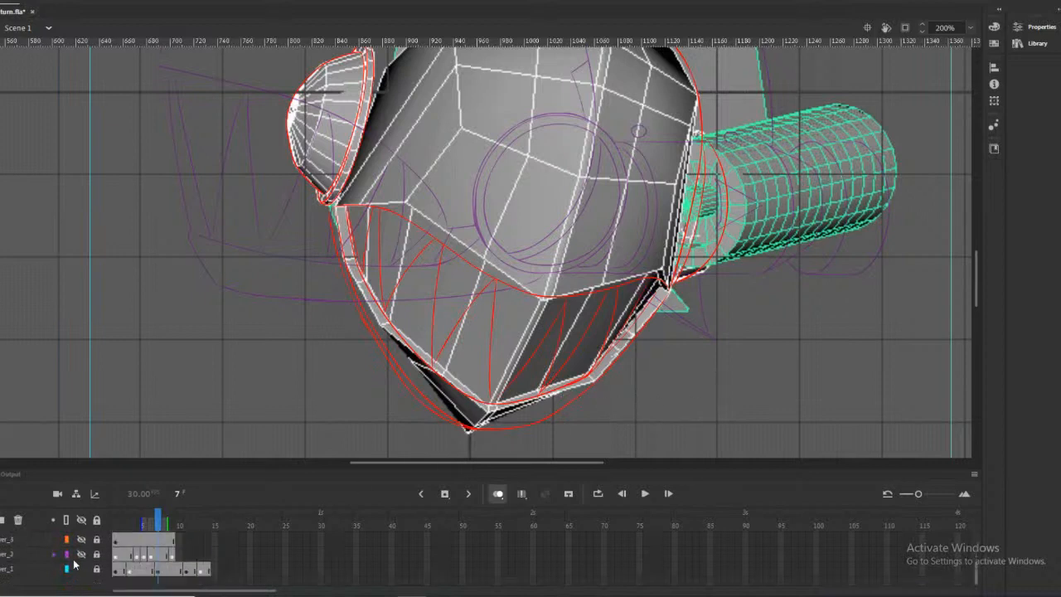
Hide the wireframe reference and redraw the lower jaw's outer edge near the chin as a single clean line
click(81, 569)
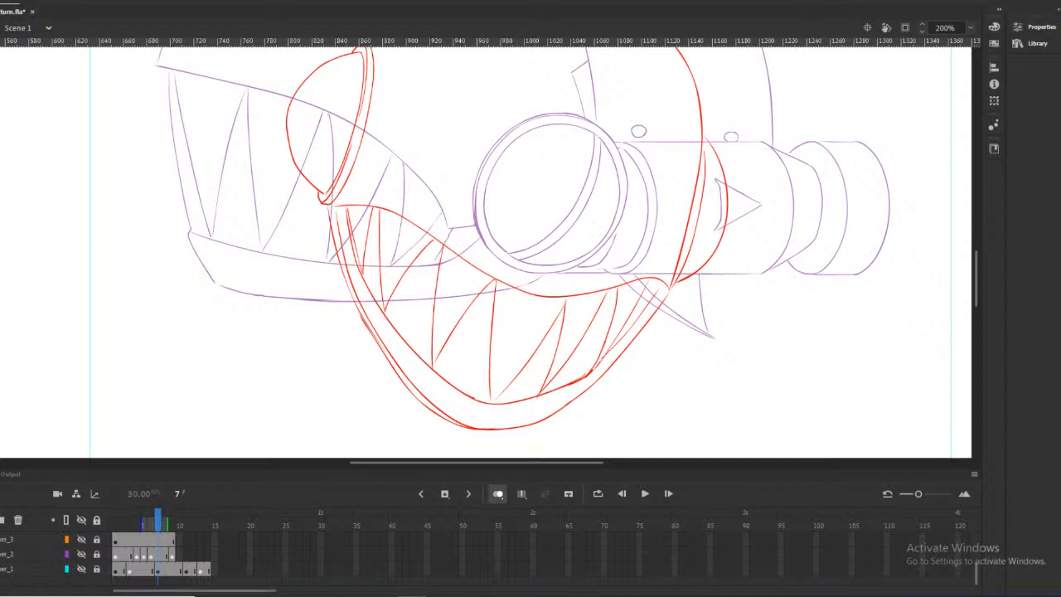
alt+click(623, 232)
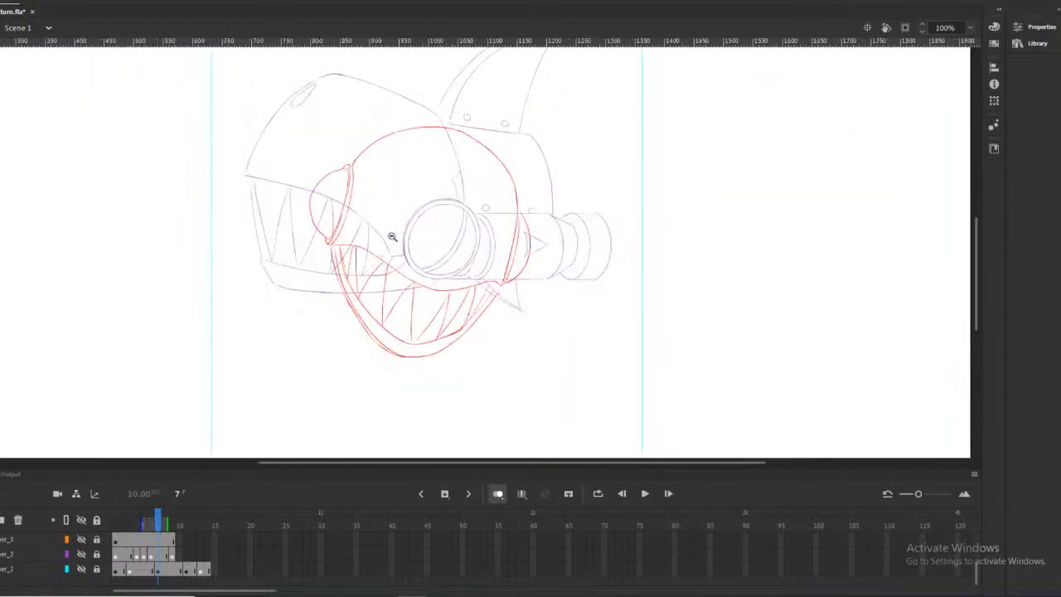
click(401, 339)
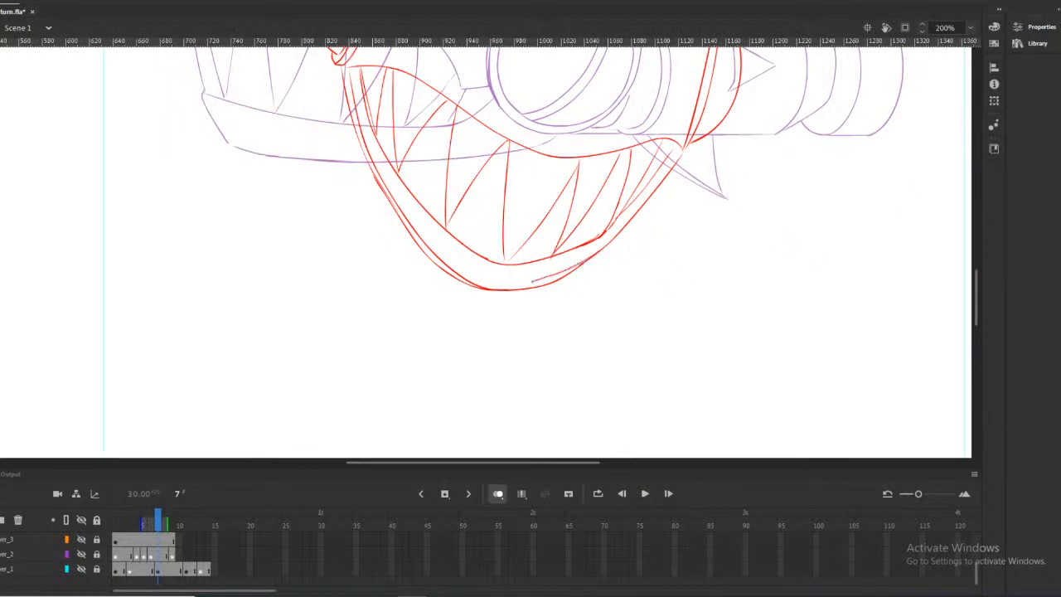
drag(502, 287, 477, 285)
key(ctrl+z)
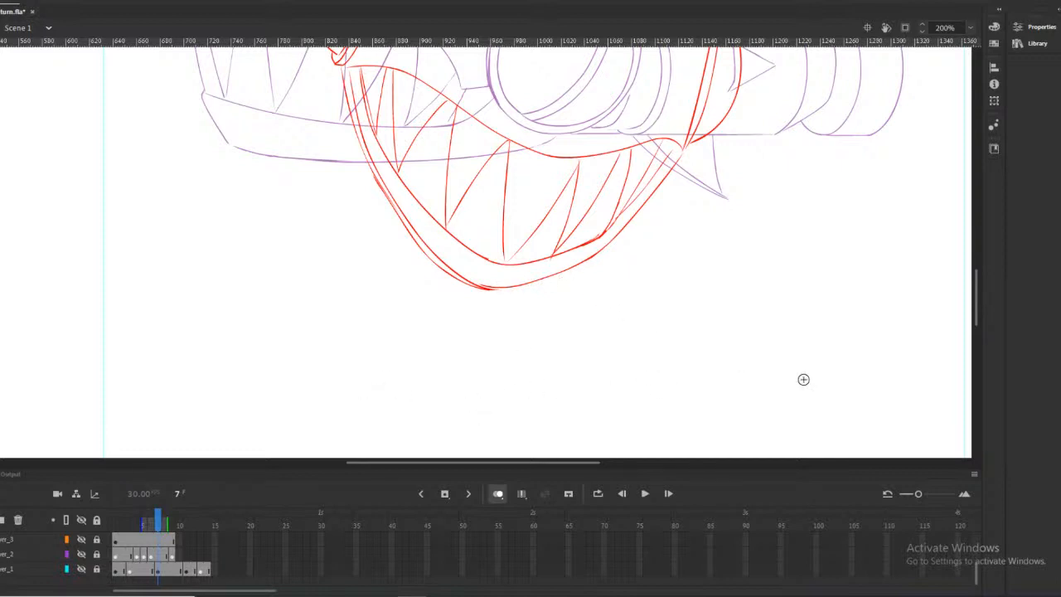
alt+click(563, 216)
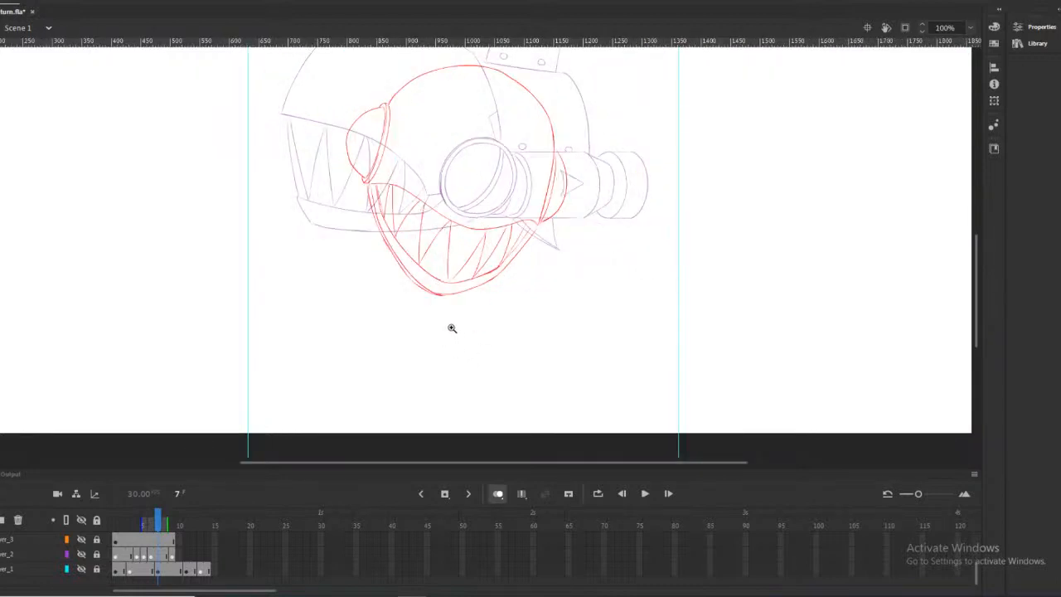
Draw the small curl closing the mouth corner next to the cylinder
click(528, 224)
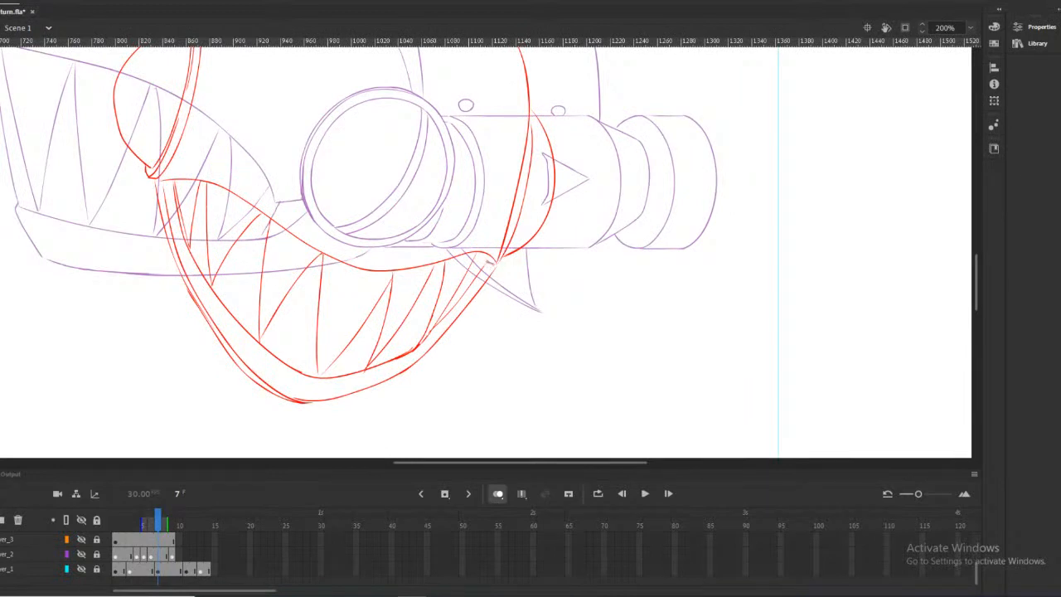
key(ctrl+z)
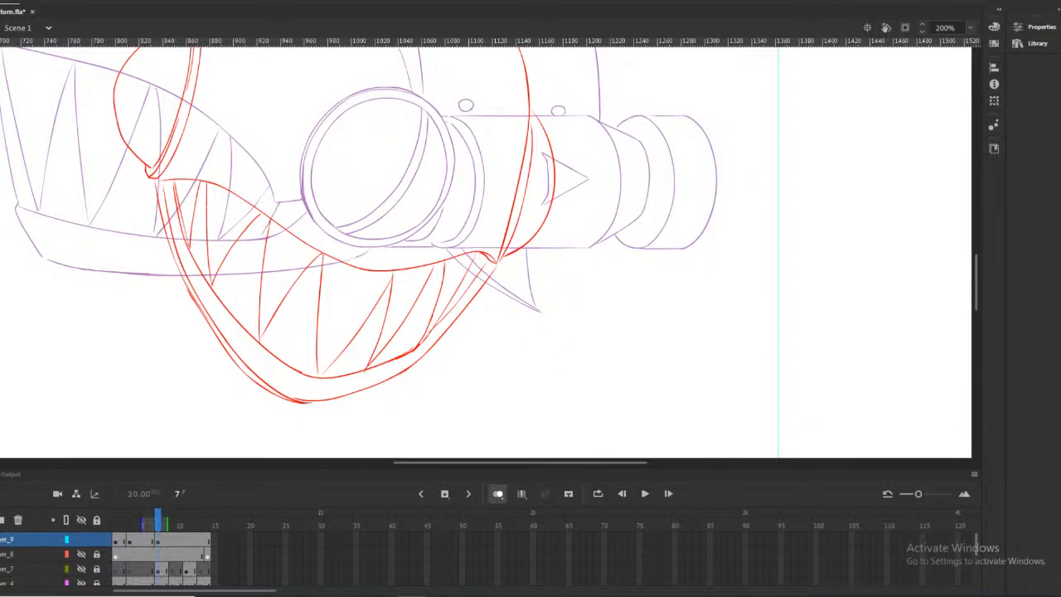
key(ctrl+minus)
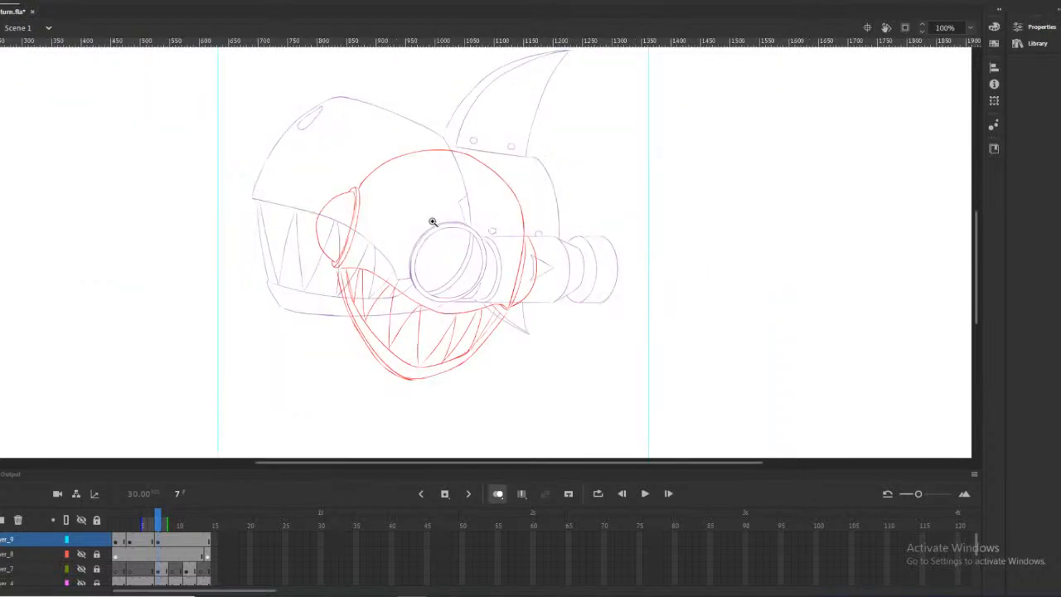
Draw the inner contour curves on the protruding eye dome, following its front edge down to the rim
click(379, 237)
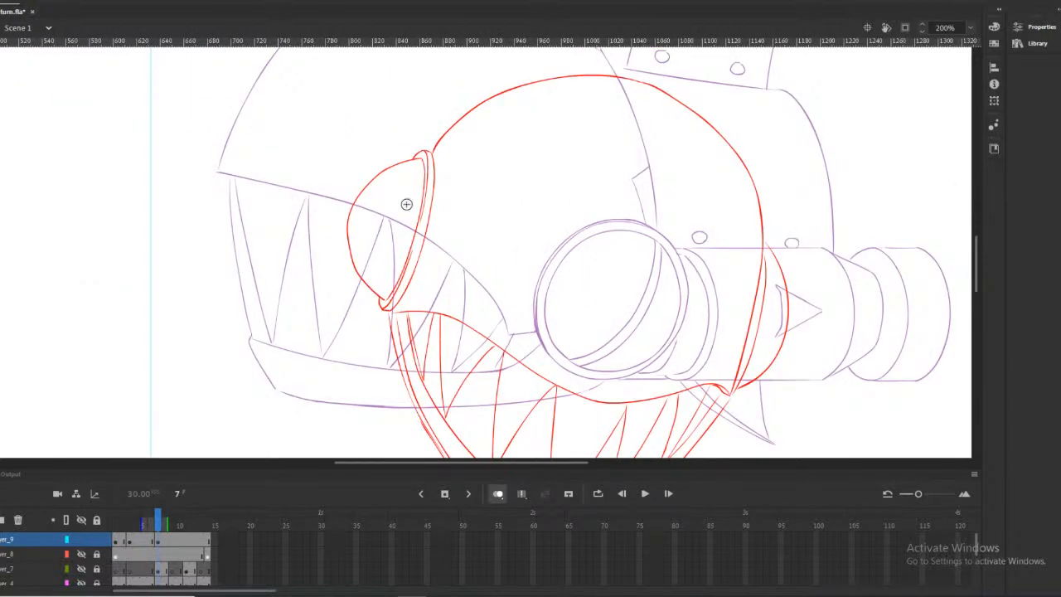
drag(370, 181, 358, 219)
key(ctrl+z)
mouse_move(371, 181)
mouse_down()
mouse_move(363, 237)
mouse_move(381, 271)
mouse_up()
drag(353, 227, 367, 275)
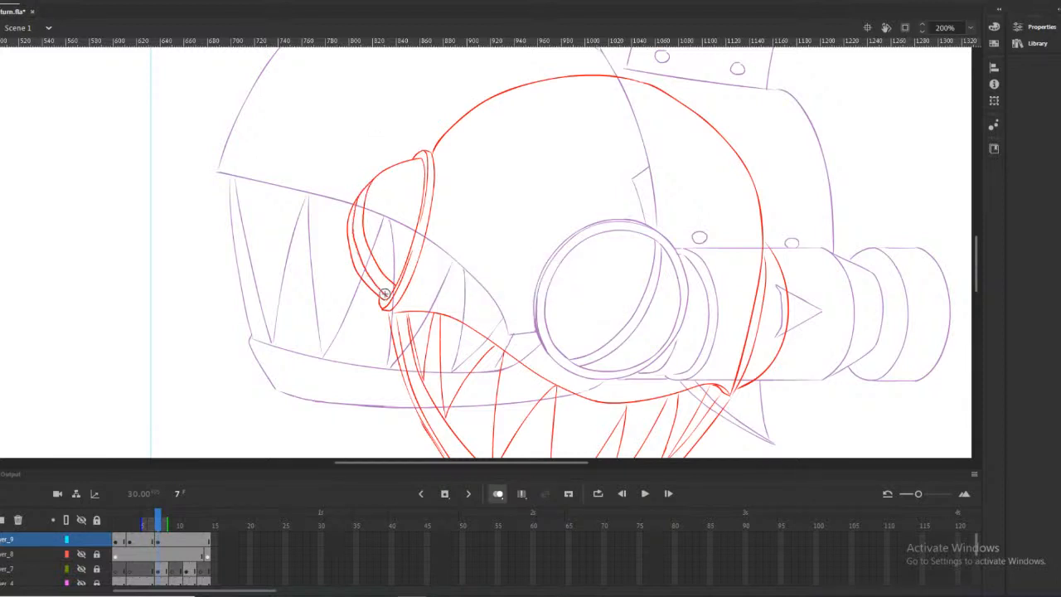
key(ctrl+z)
drag(352, 227, 368, 269)
Show the wireframe reference again and trace the side cylinder's front rim, far end and long upper and lower edges
scroll(91, 568, down, 3)
click(82, 569)
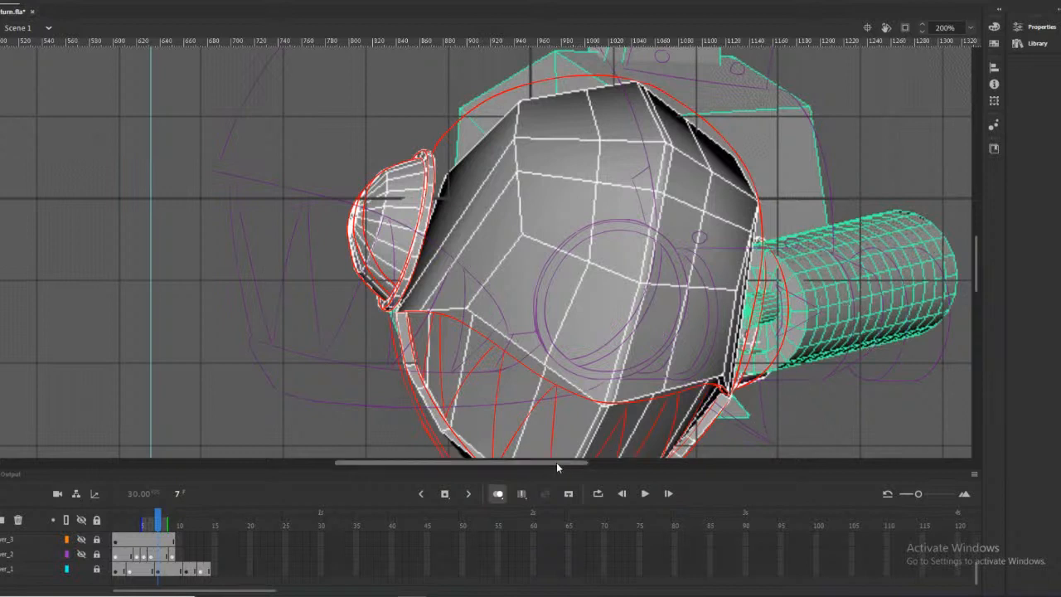
drag(566, 465, 609, 462)
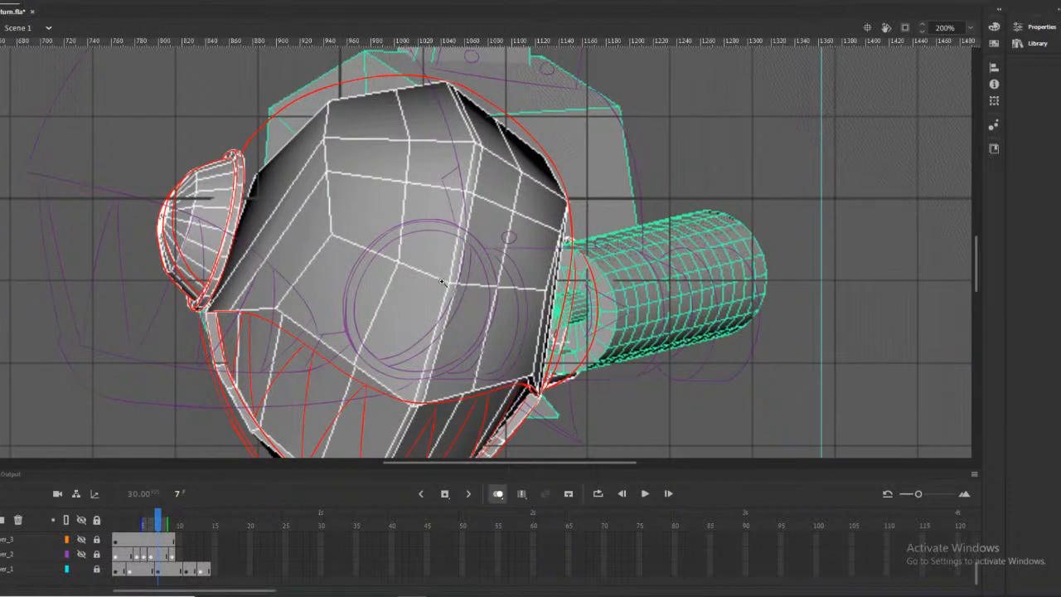
key(ctrl+equal)
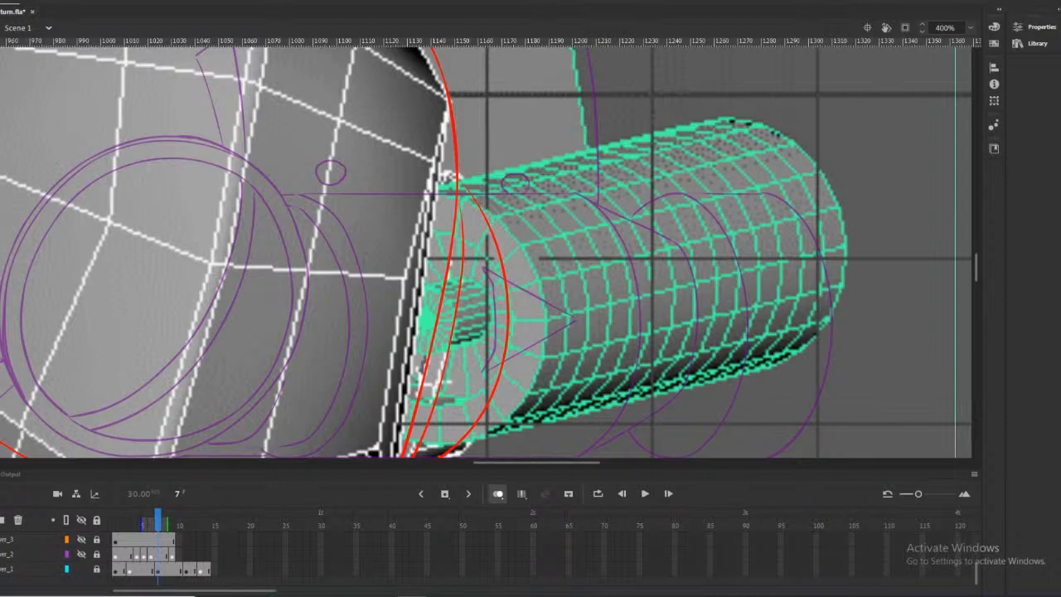
mouse_move(475, 202)
mouse_down()
mouse_move(526, 249)
mouse_move(546, 327)
mouse_move(532, 387)
mouse_move(489, 429)
mouse_move(450, 440)
mouse_up()
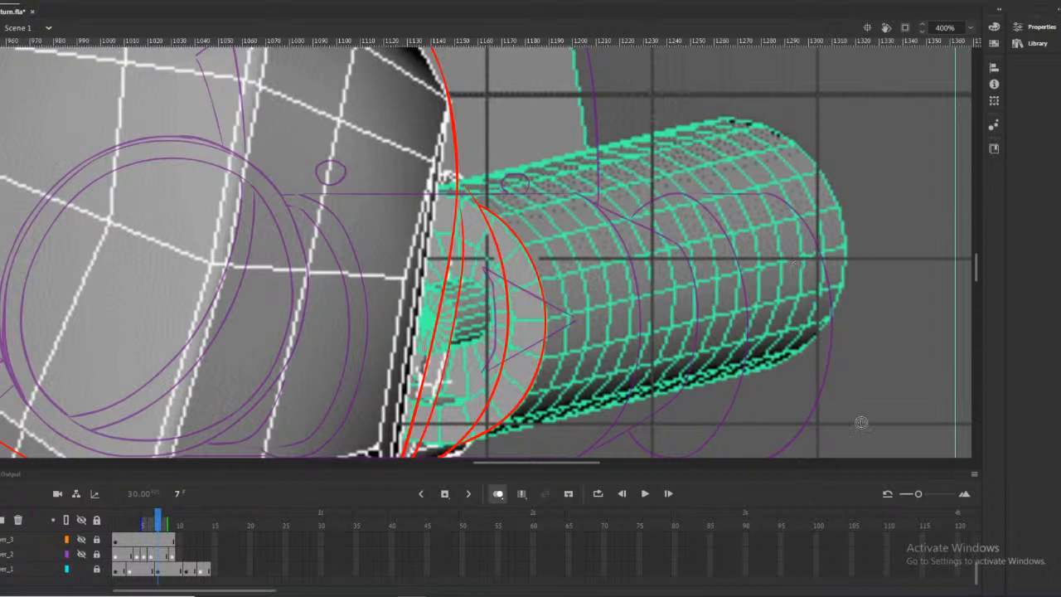
key(ctrl+minus)
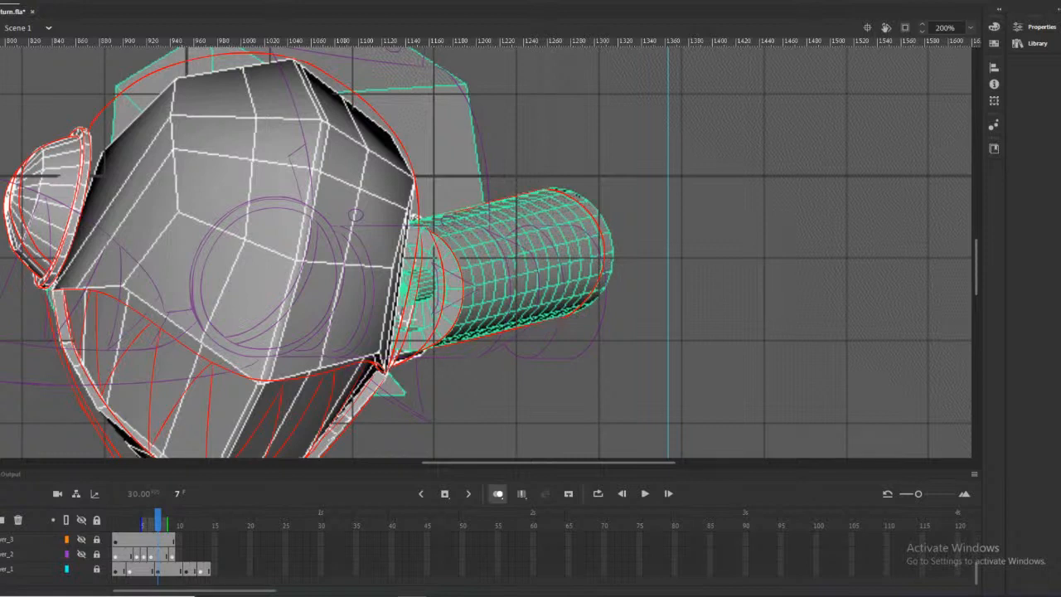
drag(419, 221, 539, 188)
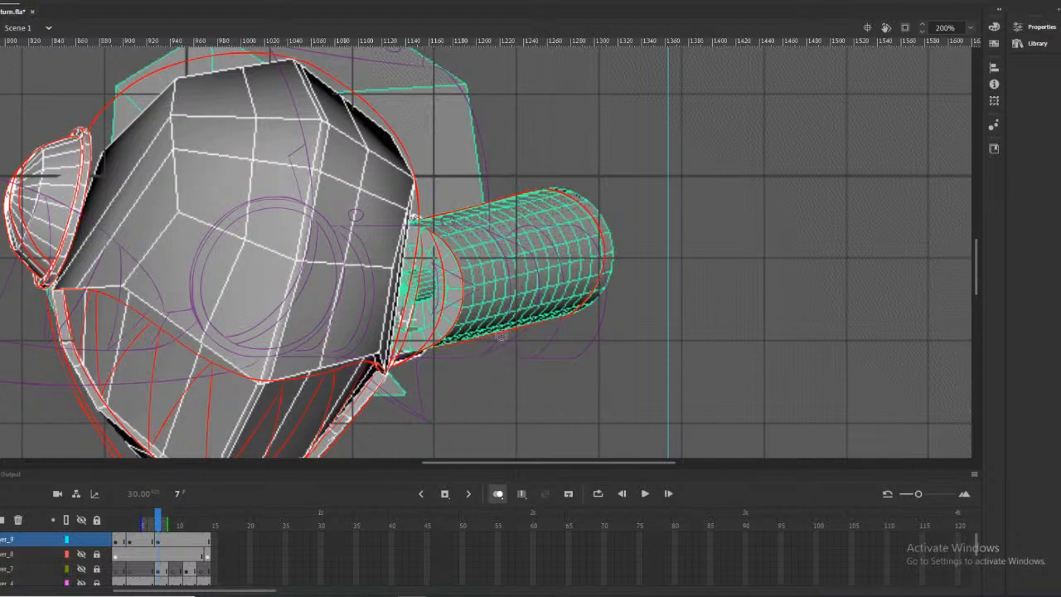
Trace the dorsal fin's outline, inner ridge and base line over the wireframe, adding two small oval rivets above the base
scroll(486, 336, up, 3)
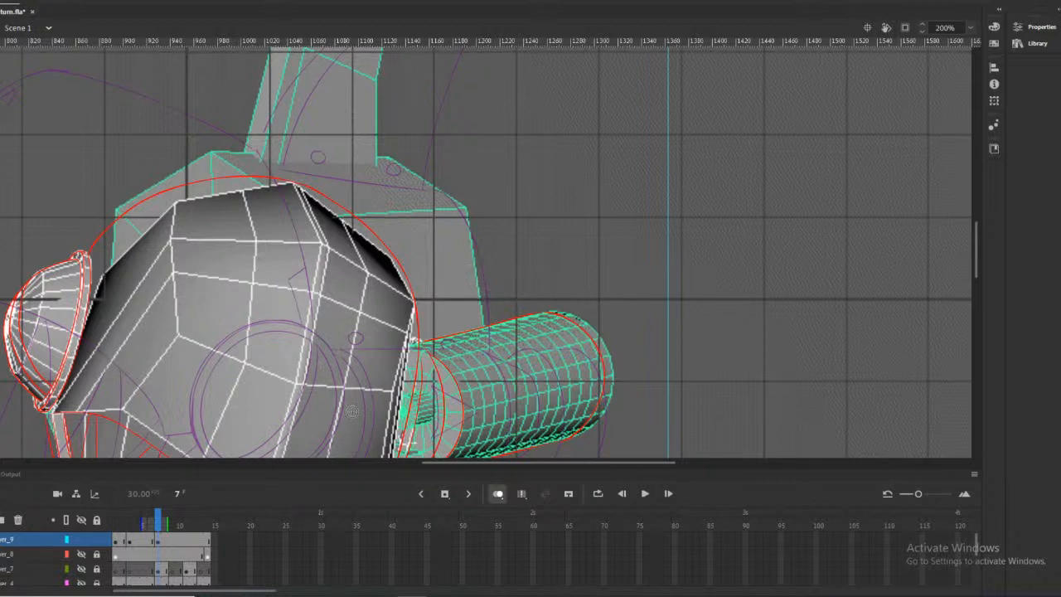
drag(478, 461, 452, 458)
scroll(298, 339, down, 3)
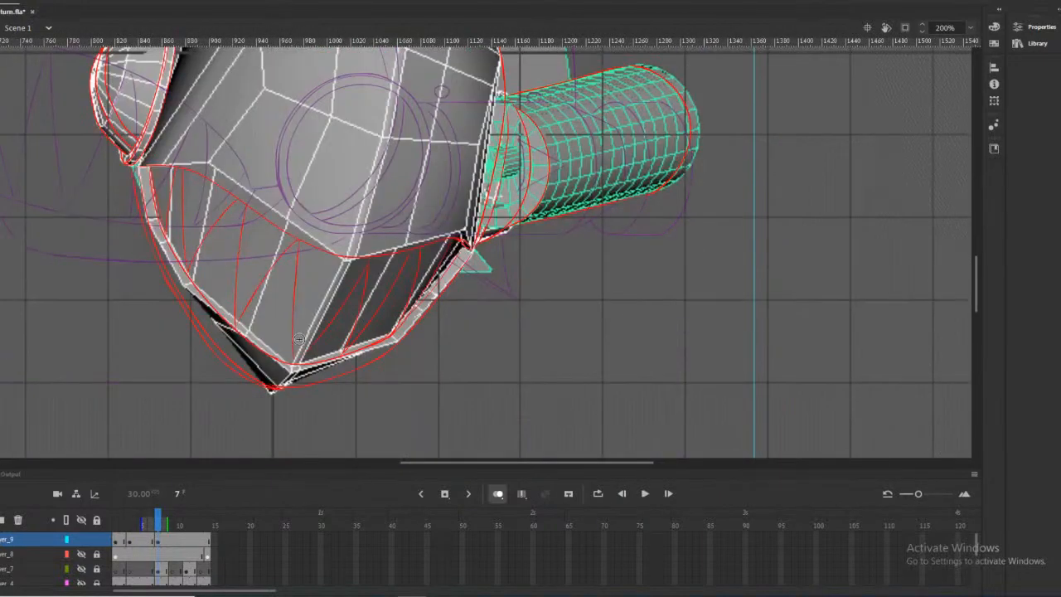
scroll(298, 338, up, 3)
scroll(355, 318, up, 3)
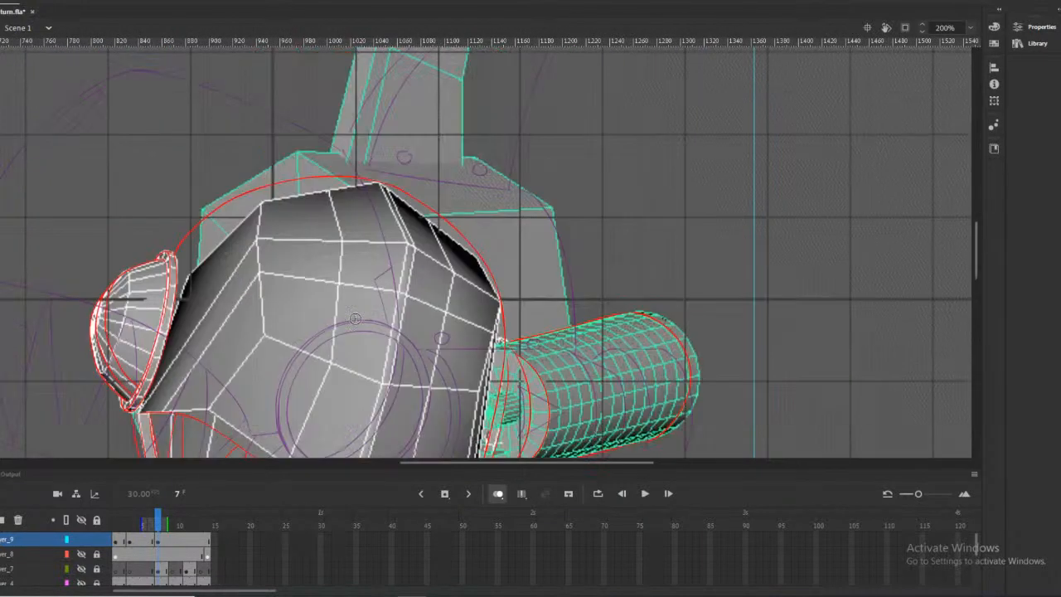
scroll(375, 294, up, 3)
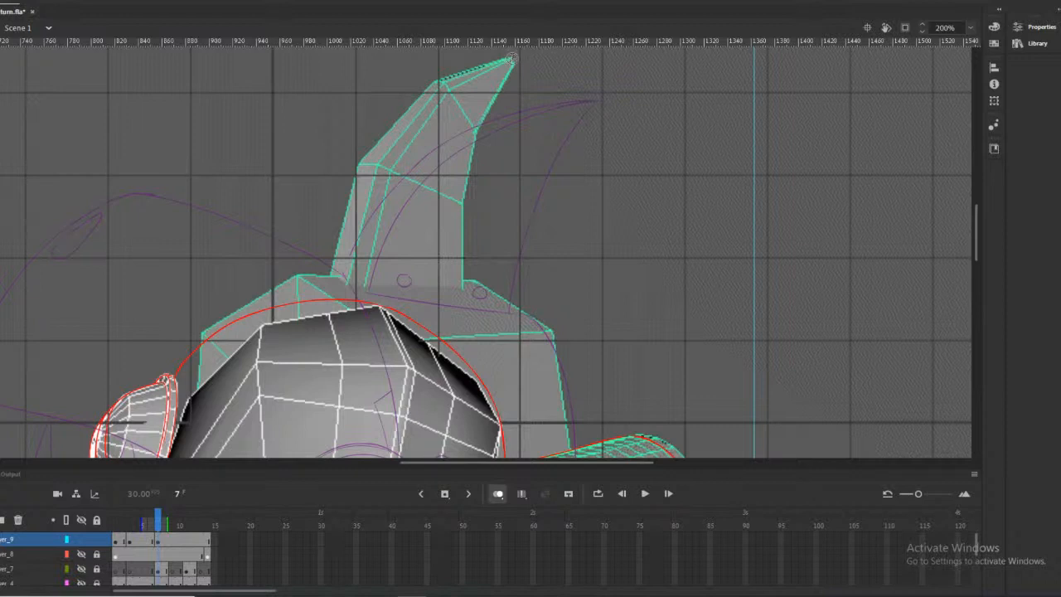
drag(512, 62, 461, 199)
drag(464, 285, 460, 286)
mouse_move(509, 64)
mouse_down()
mouse_move(441, 103)
mouse_move(396, 170)
mouse_move(367, 269)
mouse_up()
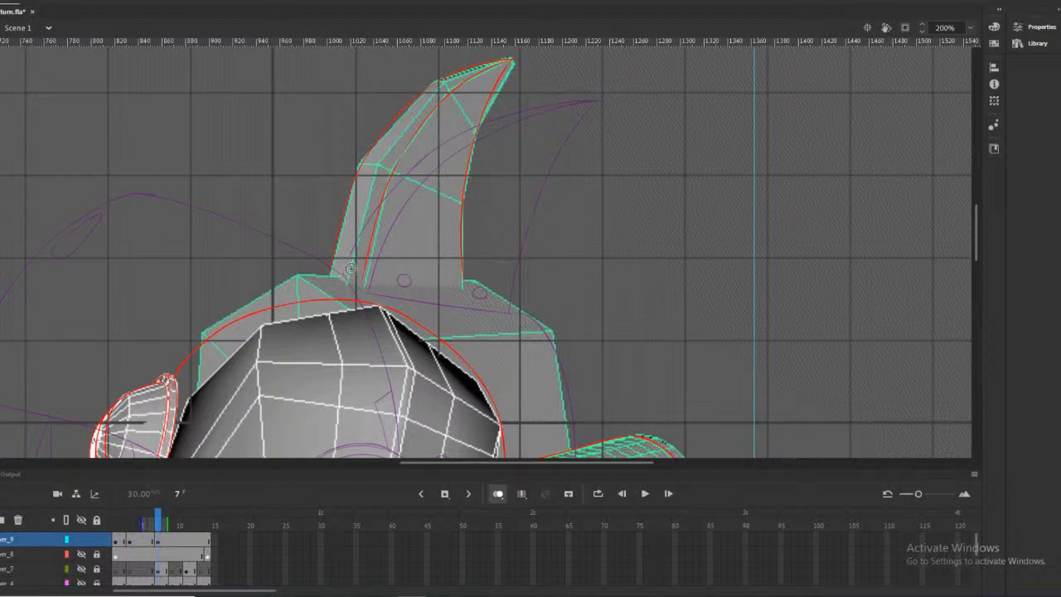
drag(425, 286, 368, 284)
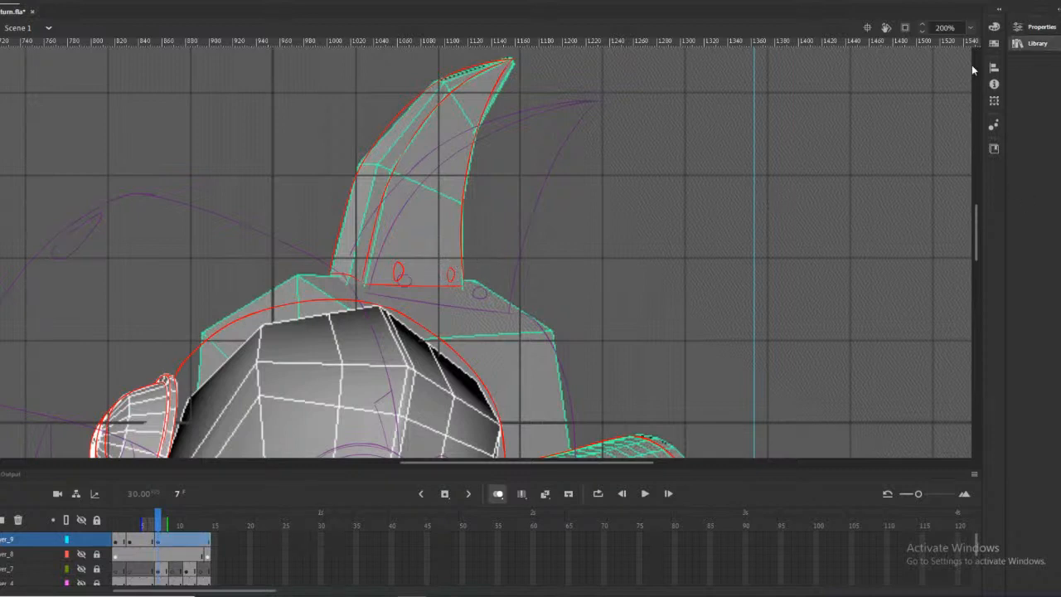
Scale down the fin rivet nearest the rear edge so it sits clear of the base line
click(1060, 51)
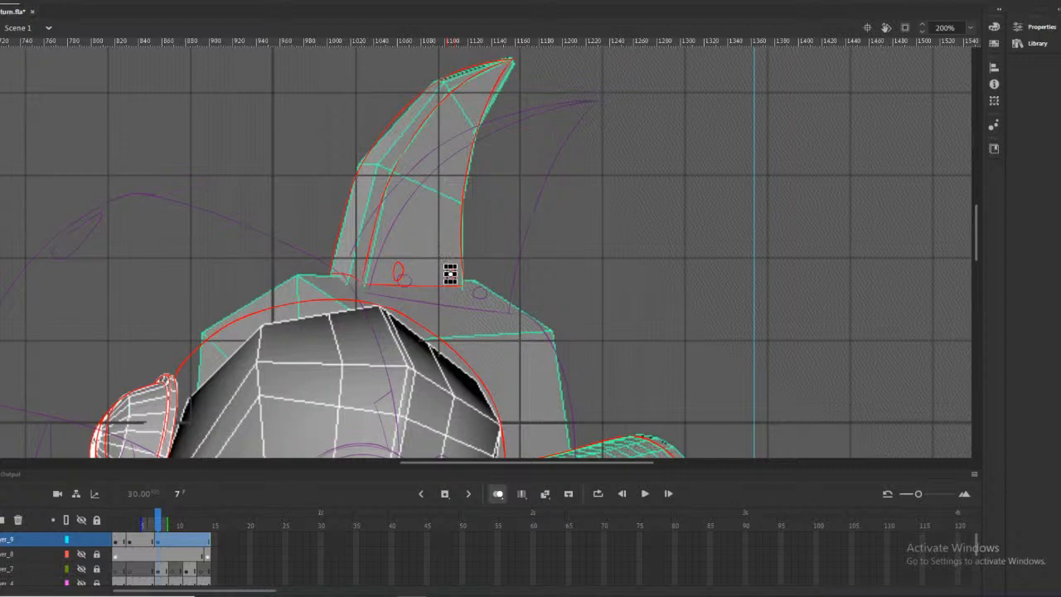
click(416, 274)
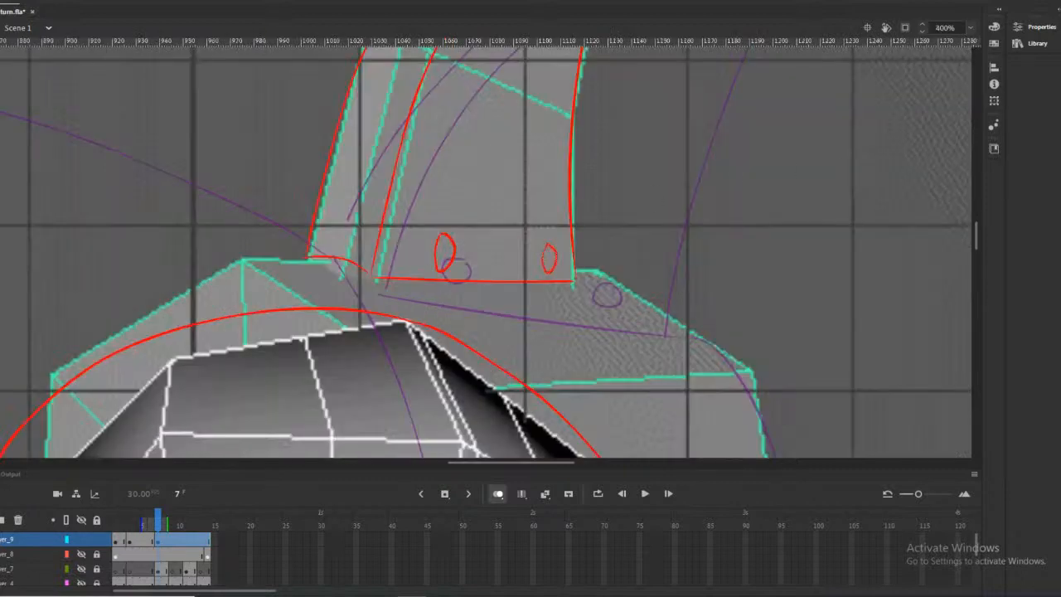
click(549, 258)
drag(535, 239, 535, 234)
ctrl+scroll(581, 250, up, 2)
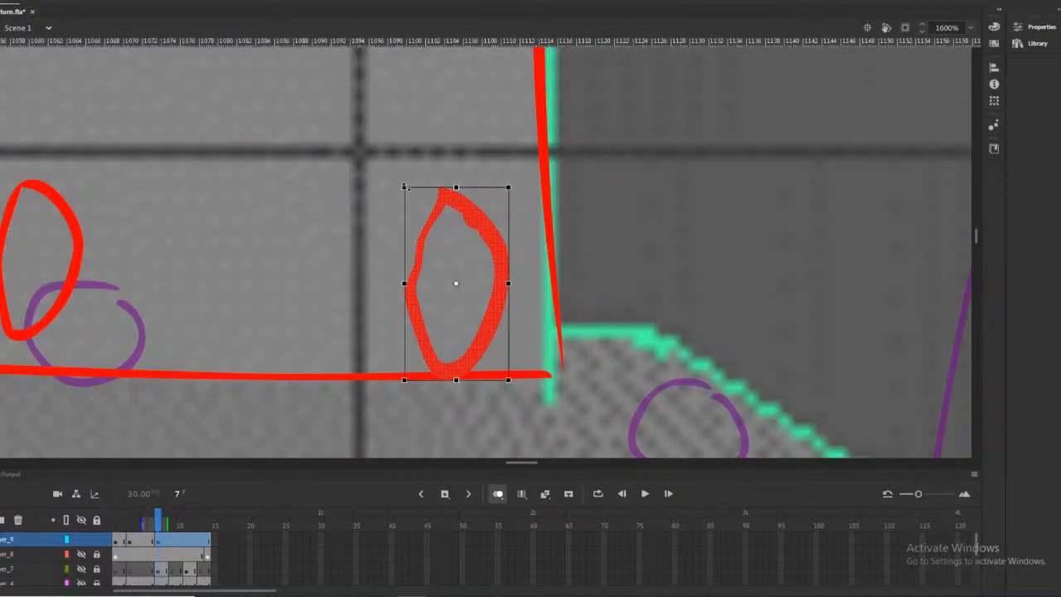
drag(406, 189, 417, 204)
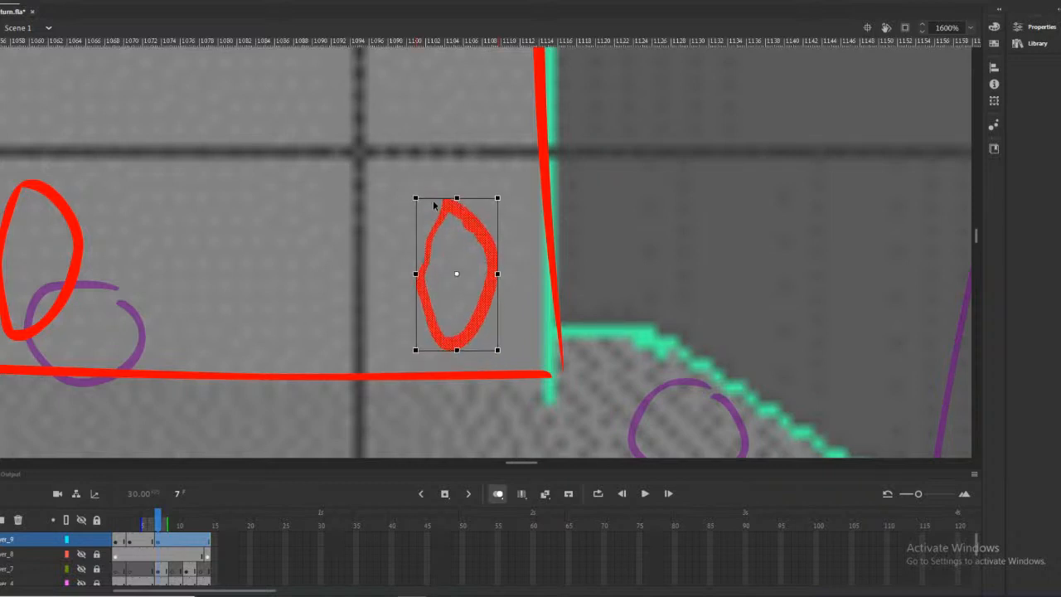
click(624, 163)
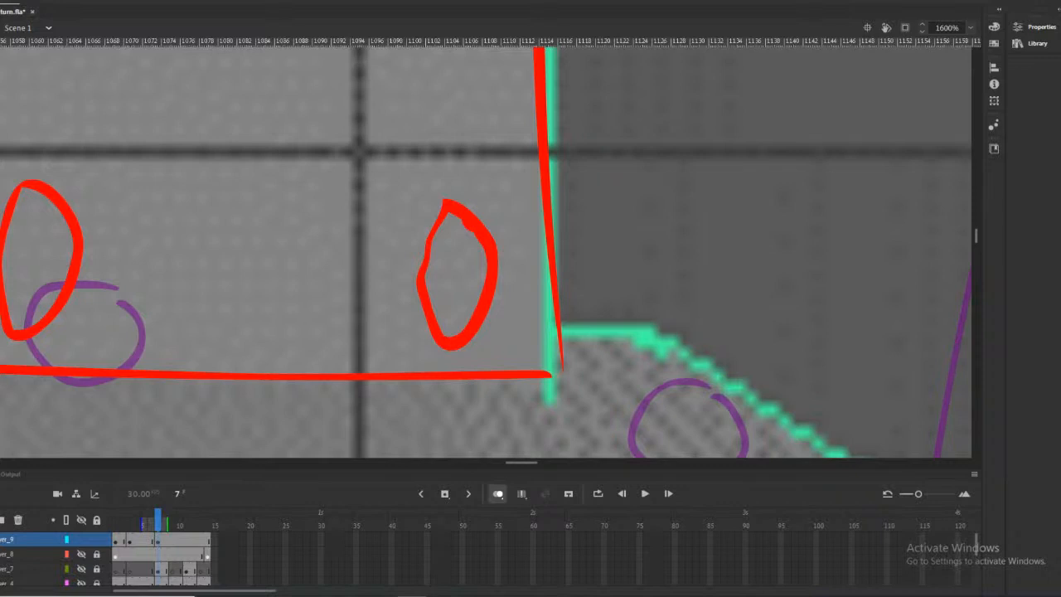
Redraw the front edges of both fin rivets and clean away the rough doubled lines inside them
mouse_move(438, 217)
mouse_down()
mouse_move(448, 198)
mouse_move(415, 249)
mouse_move(411, 316)
mouse_move(439, 341)
mouse_up()
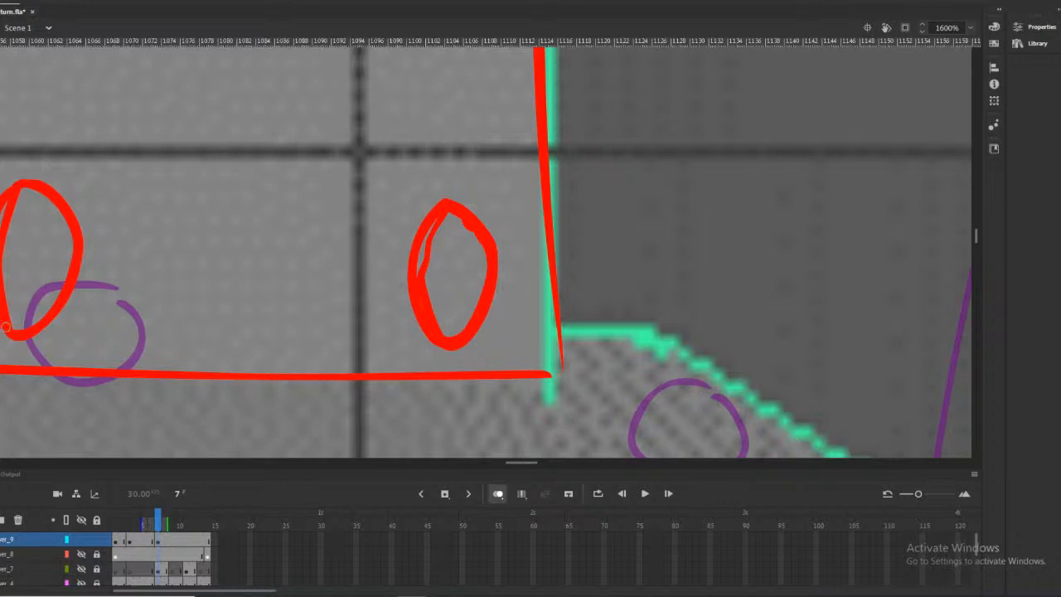
mouse_move(23, 191)
mouse_down()
mouse_move(2, 217)
mouse_move(6, 310)
mouse_move(5, 220)
mouse_move(16, 204)
mouse_up()
mouse_move(452, 216)
mouse_down()
mouse_move(424, 239)
mouse_move(418, 294)
mouse_move(442, 336)
mouse_move(469, 310)
mouse_move(424, 286)
mouse_move(438, 224)
mouse_move(461, 219)
mouse_move(482, 263)
mouse_up()
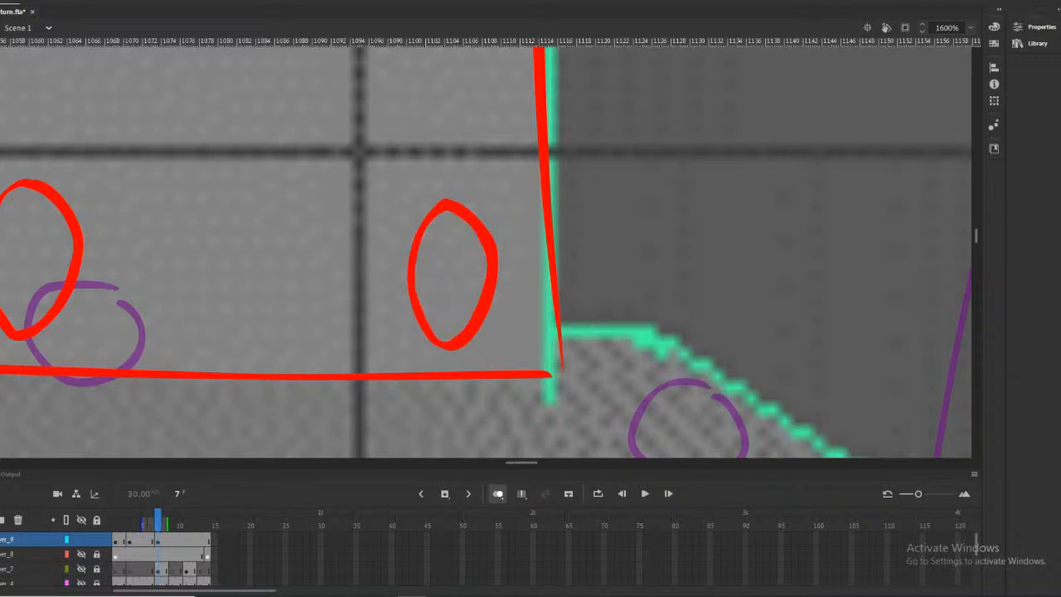
Select both fin rivets together and reduce their height slightly to make them rounder
alt+click(507, 273)
alt+click(438, 237)
alt+click(468, 240)
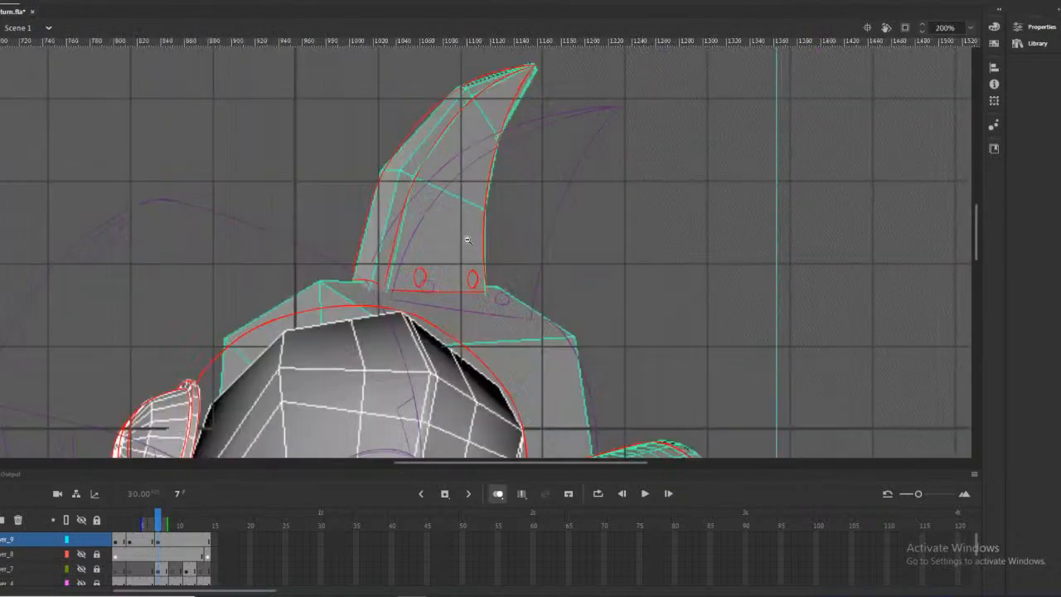
click(431, 280)
click(530, 245)
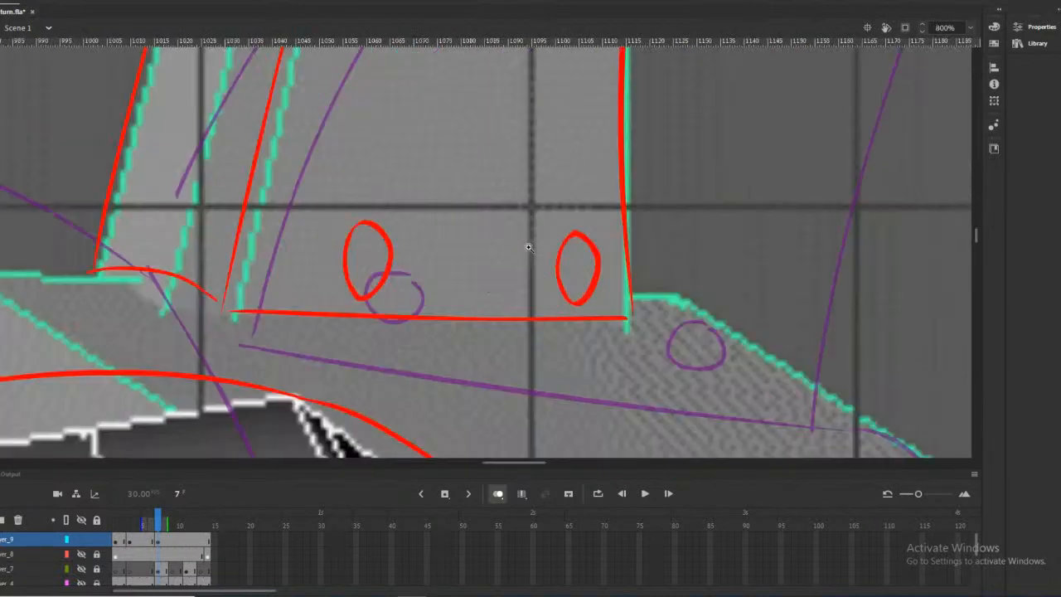
click(596, 253)
key(q)
alt+drag(470, 221, 470, 226)
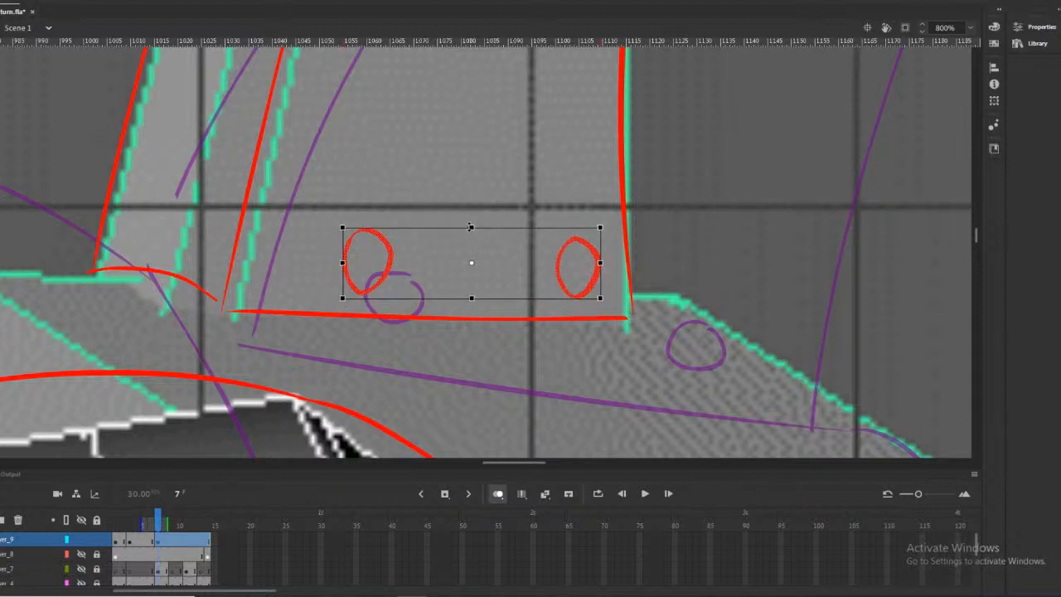
click(929, 297)
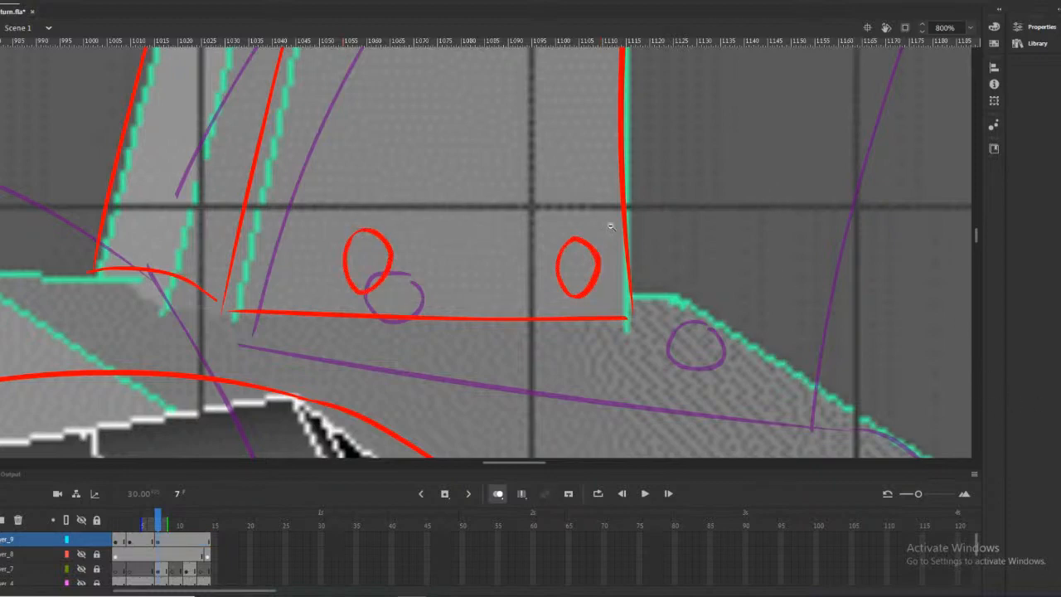
ctrl+scroll(580, 123, down, 5)
ctrl+scroll(507, 252, up, 4)
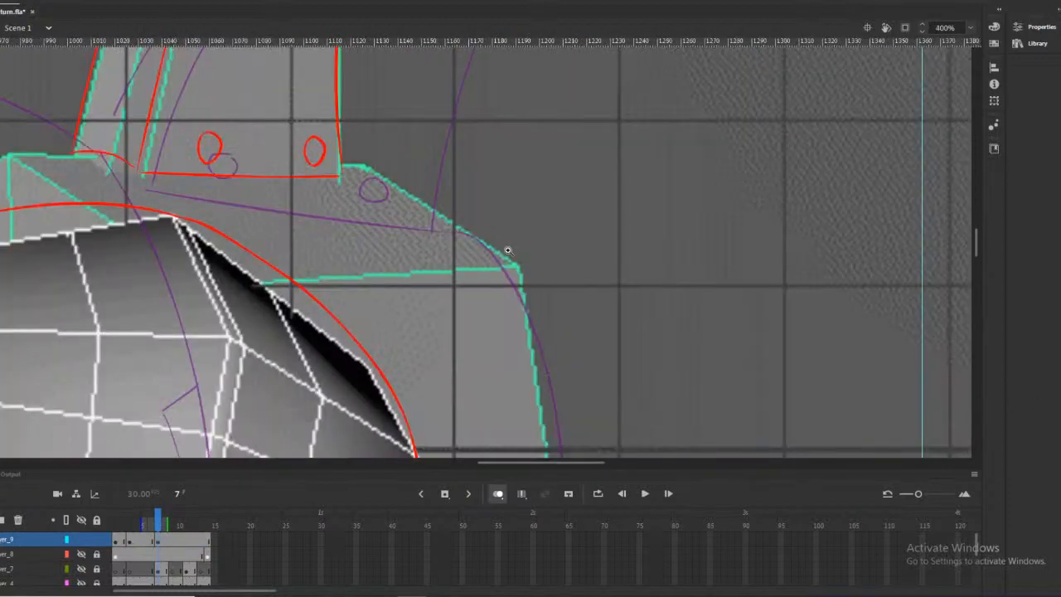
ctrl+scroll(508, 252, down, 2)
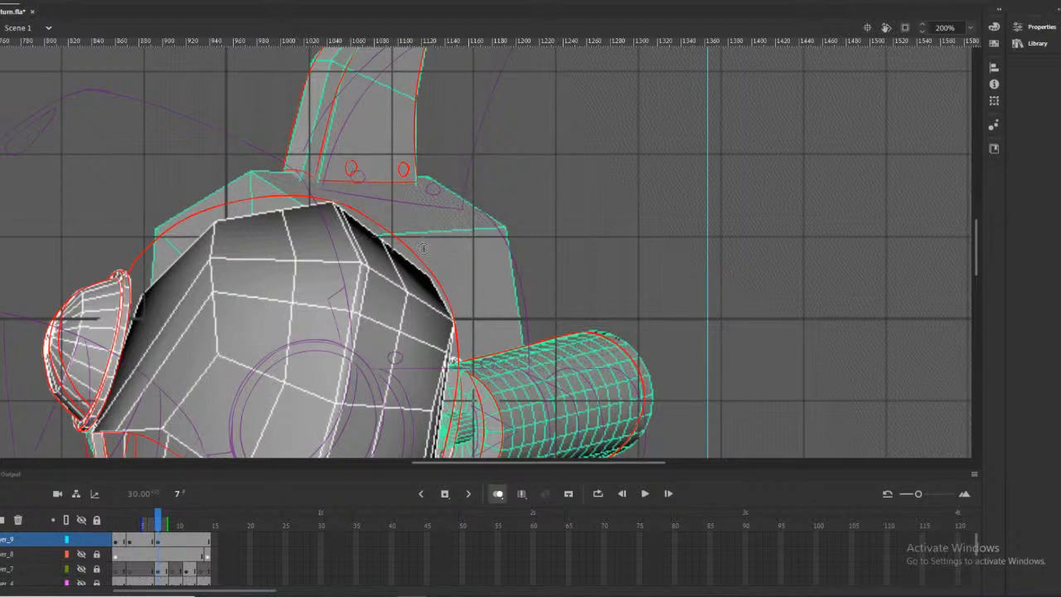
Trace the body's curved outline on both sides behind the head over the wireframe on frame 7
mouse_move(439, 186)
mouse_down()
mouse_move(477, 210)
mouse_move(502, 247)
mouse_up()
drag(439, 463, 388, 464)
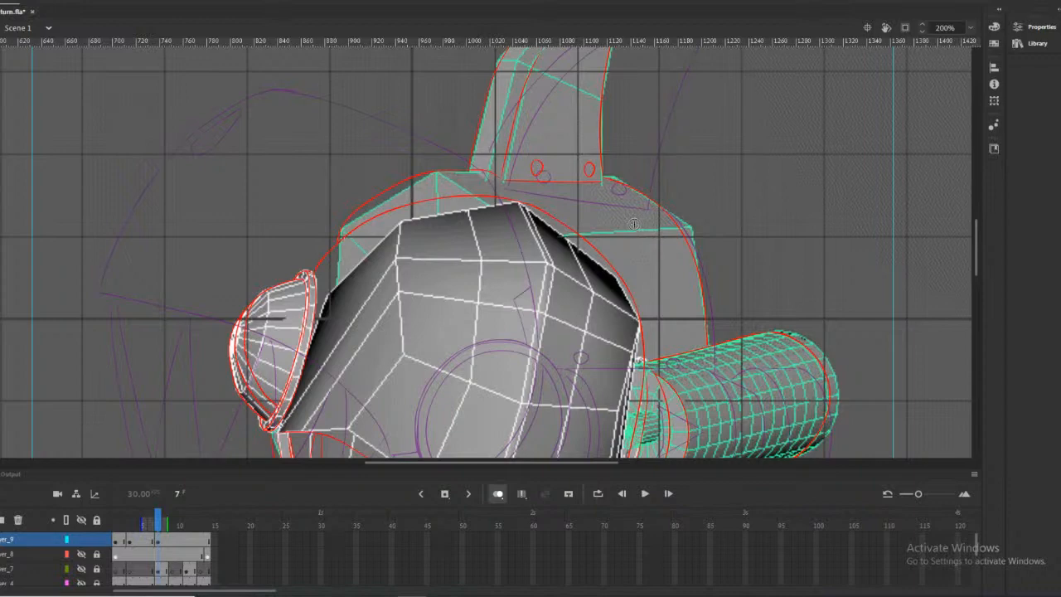
scroll(635, 222, down, 3)
drag(556, 463, 585, 462)
scroll(627, 355, up, 3)
scroll(626, 355, down, 3)
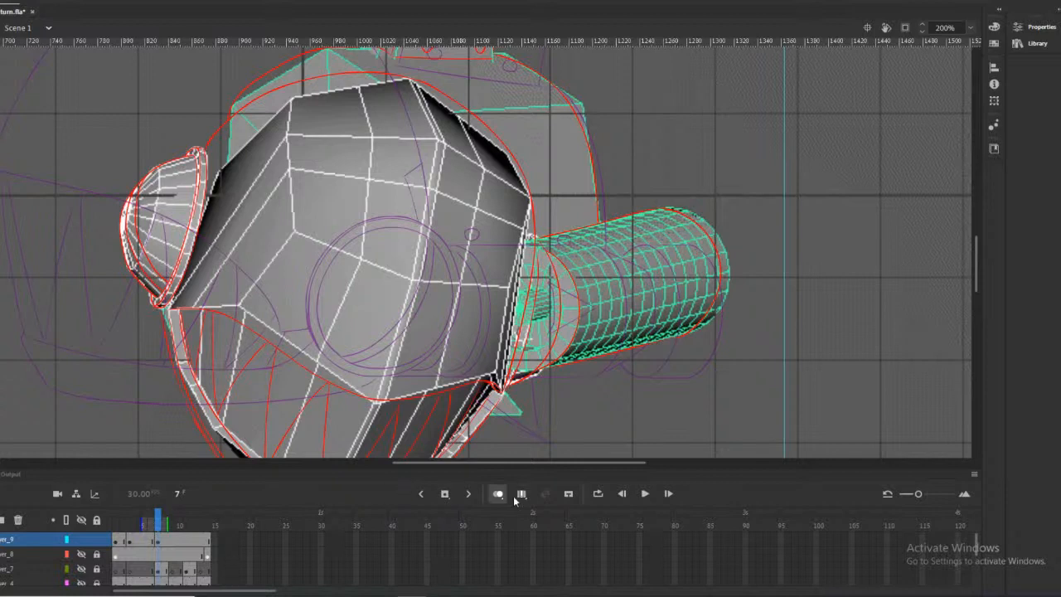
Draw the triangular arrow mark on the side of the cylinder on frame 7, using frame 6 as a guide
click(153, 522)
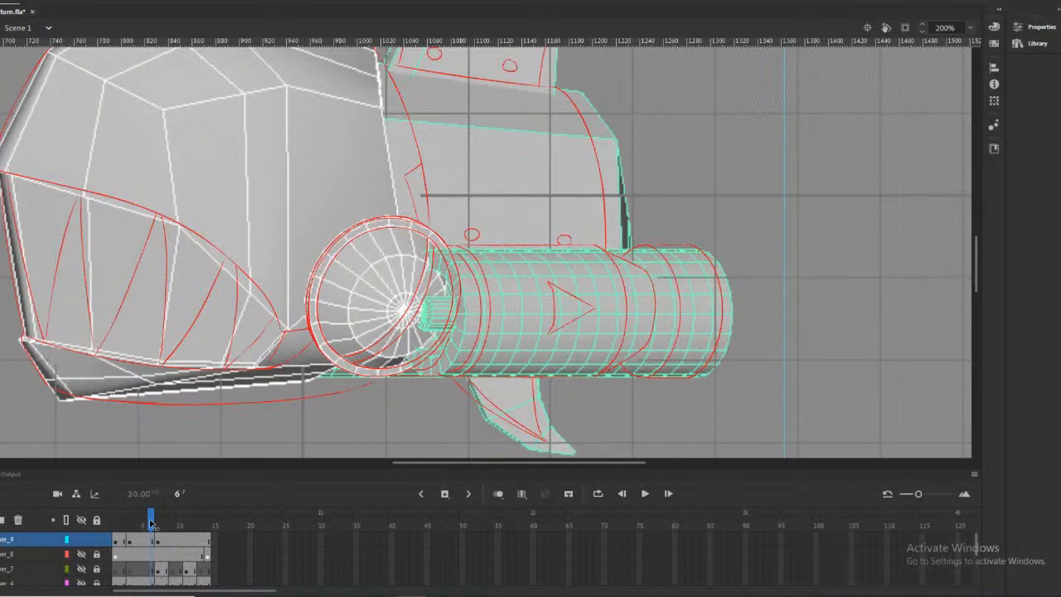
click(166, 520)
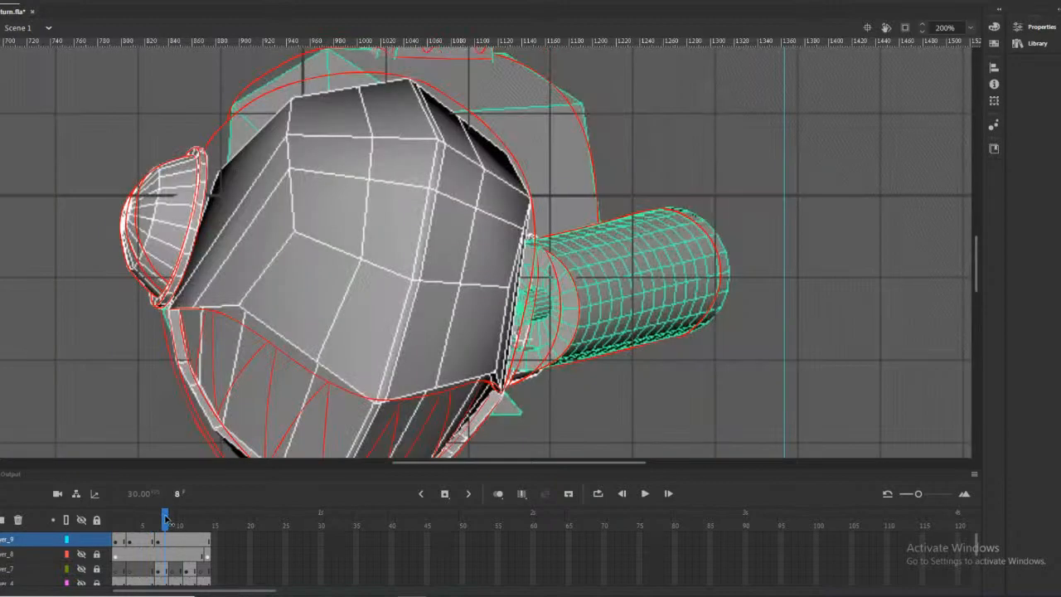
drag(166, 519, 153, 520)
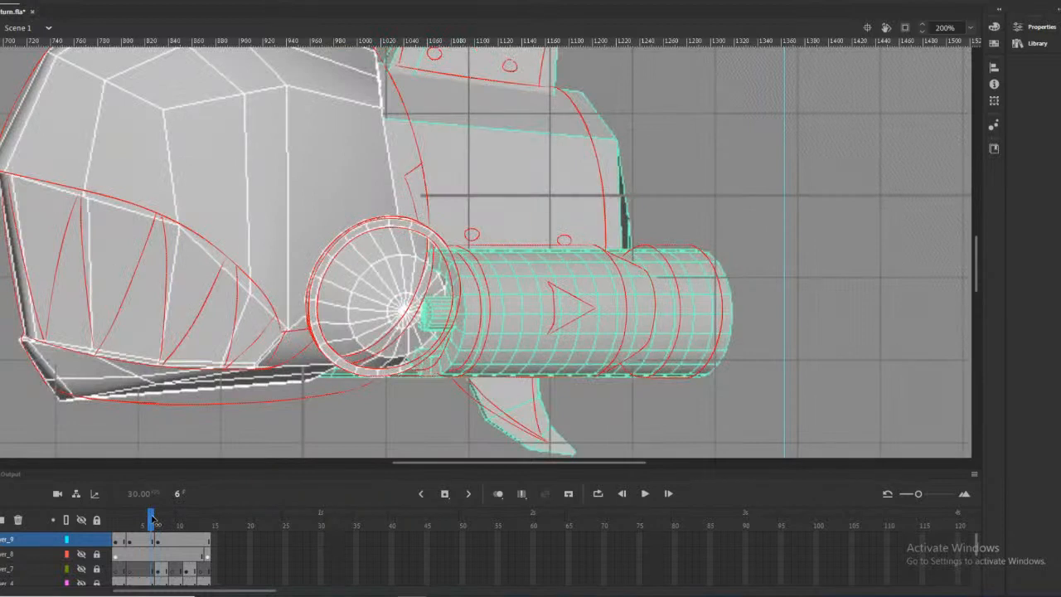
click(165, 520)
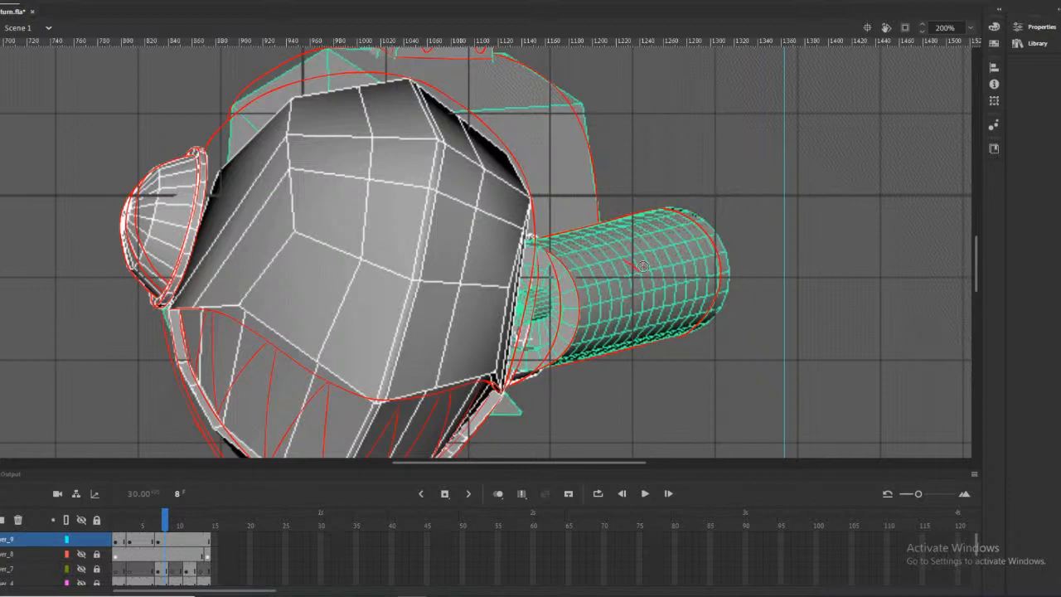
drag(636, 269, 642, 287)
key(ctrl+z)
click(153, 522)
drag(153, 522, 158, 522)
key(period)
click(159, 522)
drag(159, 522, 150, 524)
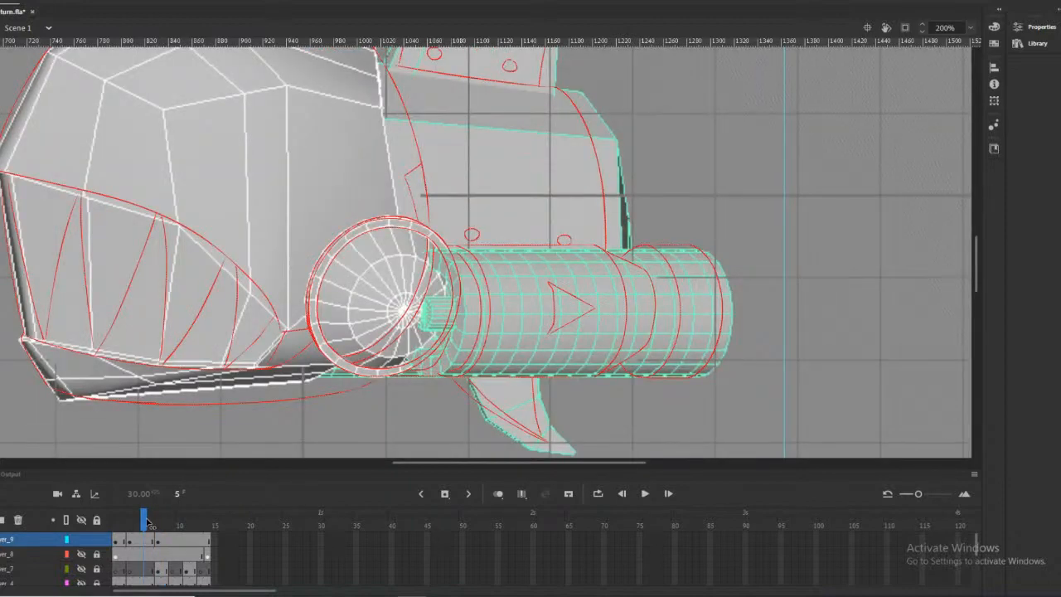
drag(147, 520, 157, 522)
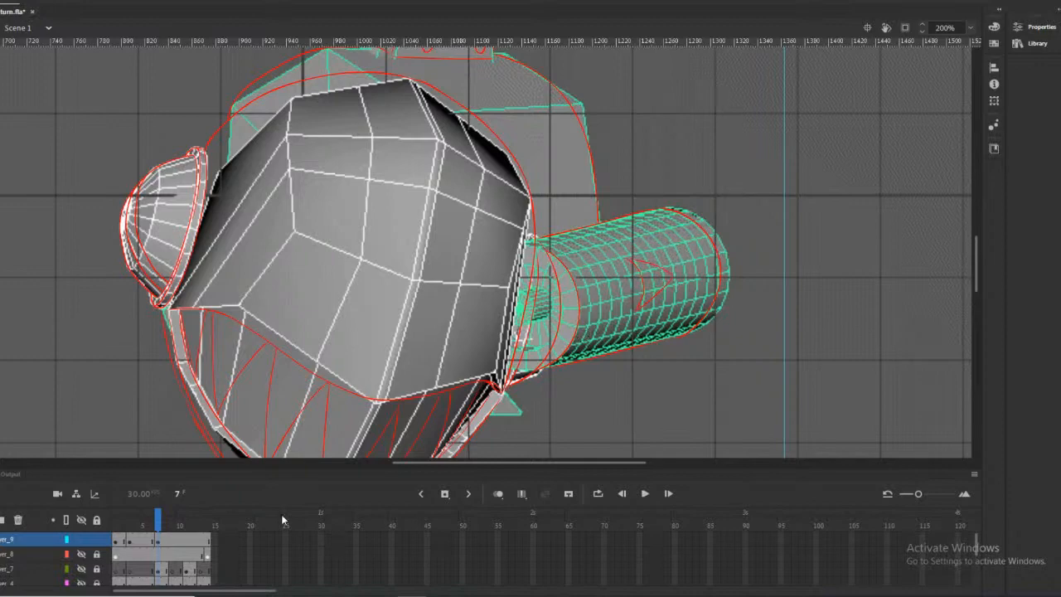
Draw the curved band lines around the cylinder's end nearest the head, matching the bands on frame 6
click(150, 521)
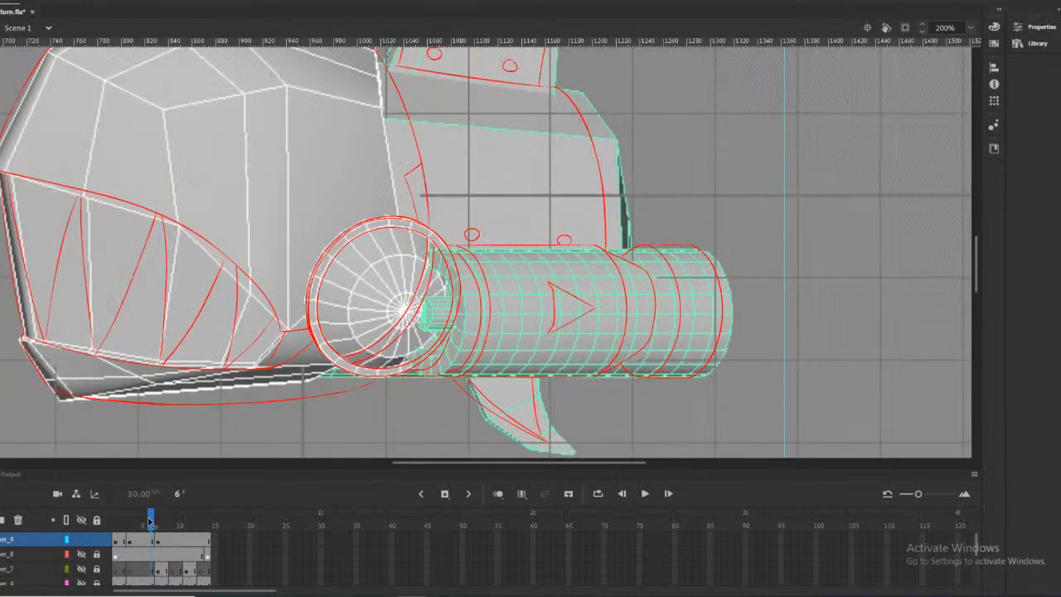
click(160, 520)
click(150, 520)
click(156, 520)
click(150, 520)
click(156, 519)
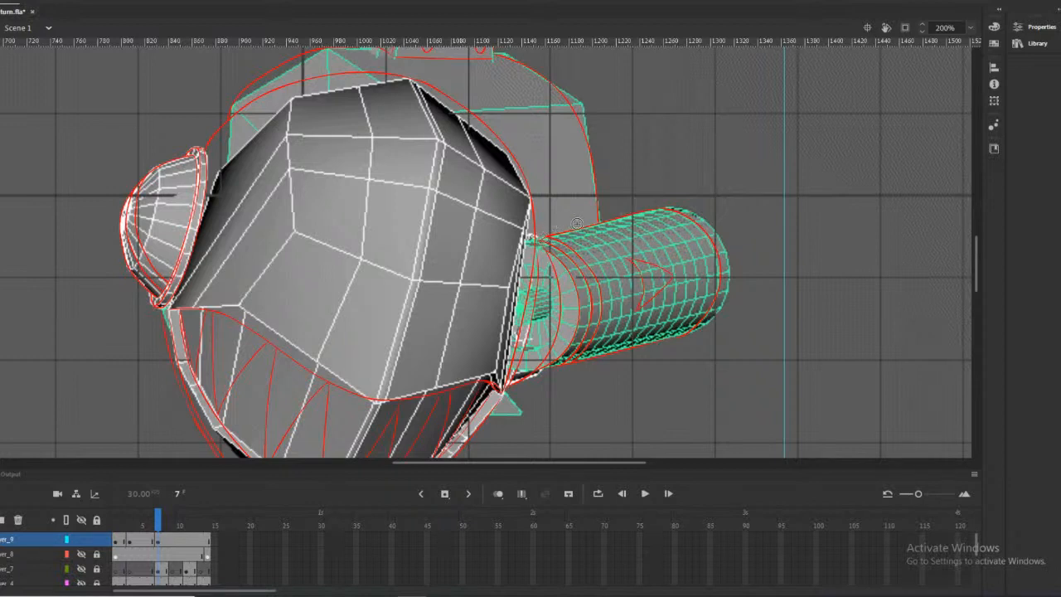
Add the curved band lines near the cylinder's far end and adjust the position of the arrow mark beside them
click(154, 522)
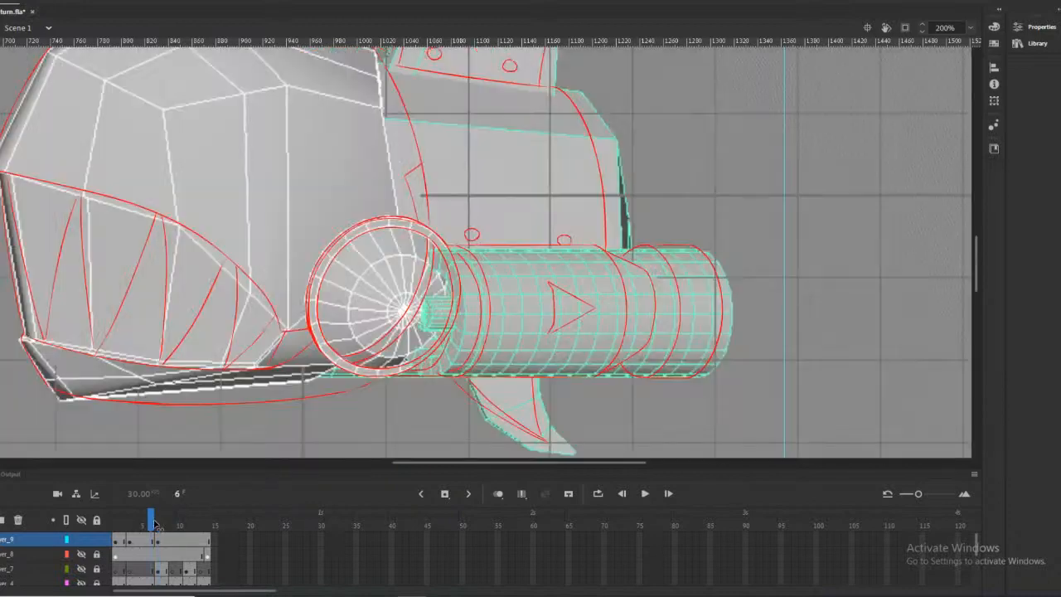
drag(154, 522, 157, 521)
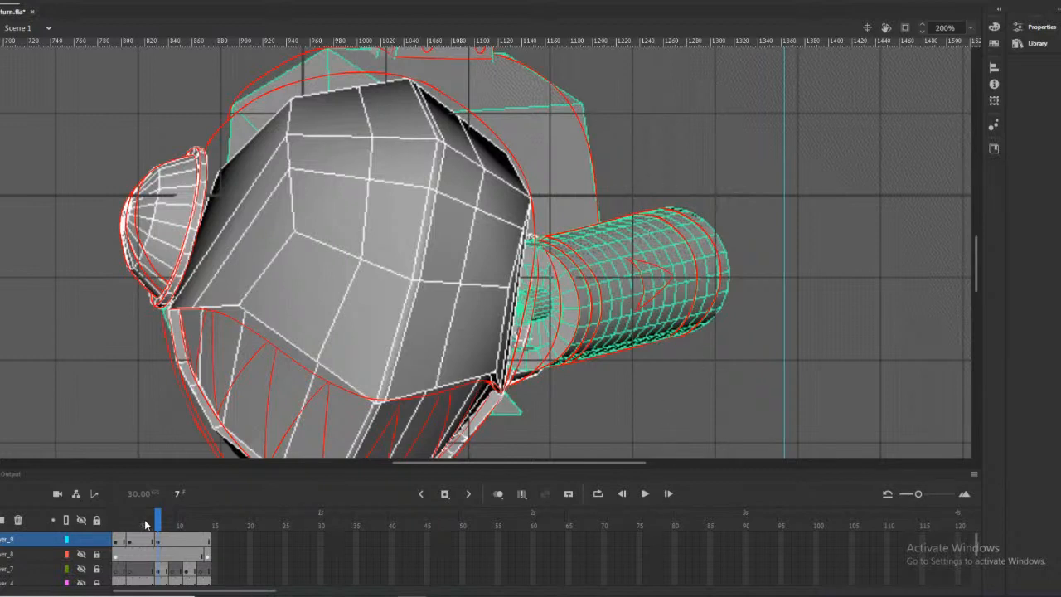
drag(160, 530, 158, 531)
drag(167, 524, 157, 524)
click(152, 527)
click(157, 525)
click(639, 275)
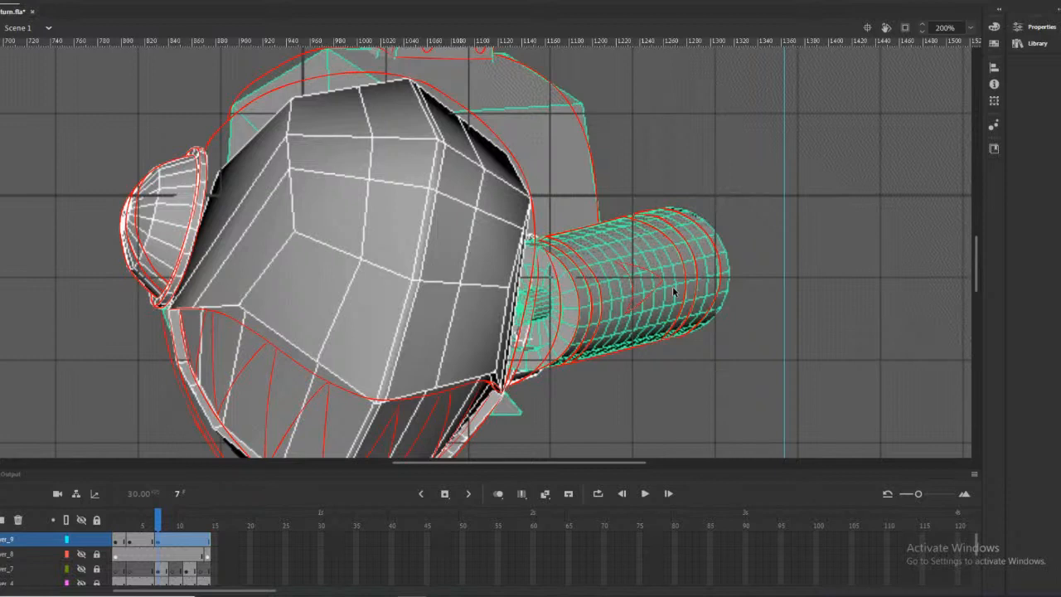
key(Escape)
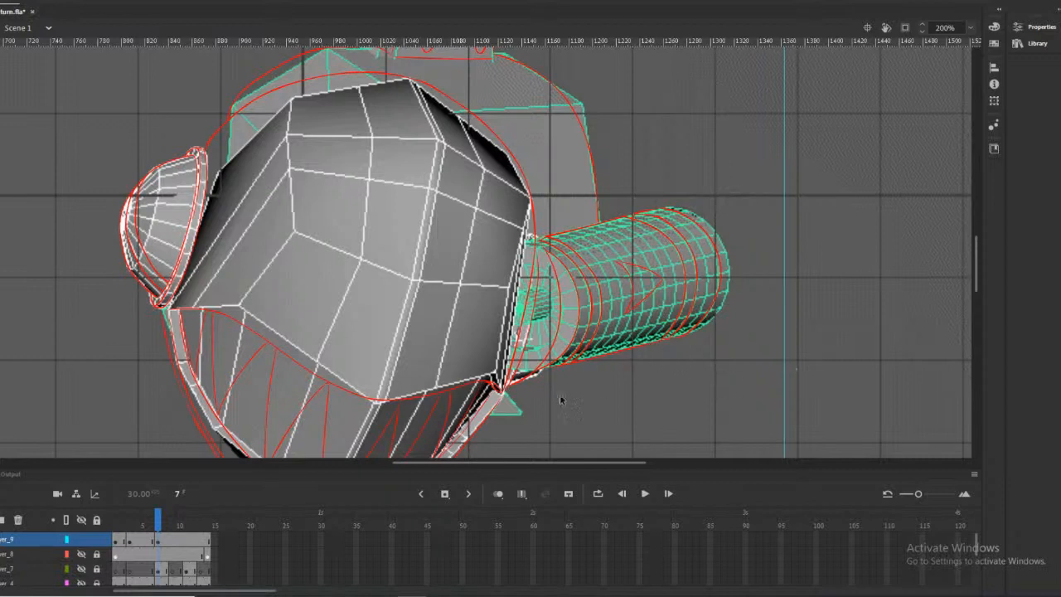
Draw two small rivets on the body just above the cylinder on frame 7, matching their placement on frame 6
drag(136, 517, 159, 517)
drag(159, 519, 163, 518)
click(151, 518)
click(159, 517)
click(147, 517)
mouse_move(147, 516)
mouse_down()
mouse_move(125, 515)
mouse_move(157, 515)
mouse_up()
Temporarily hide the wireframe reference at 100% zoom to examine the complete red outline of frame 7
alt+click(400, 179)
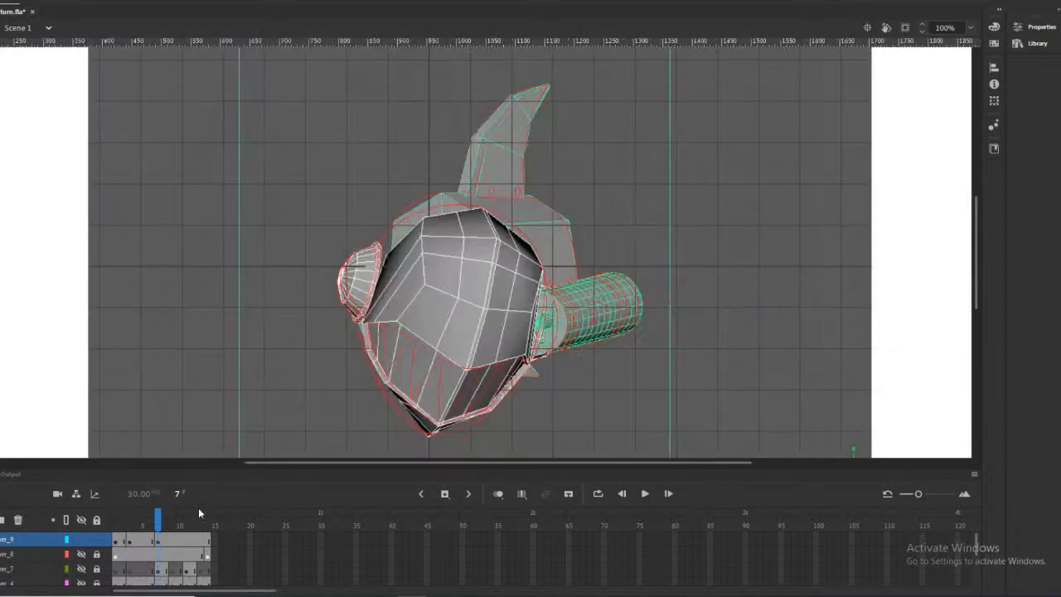
scroll(135, 563, down, 3)
click(81, 568)
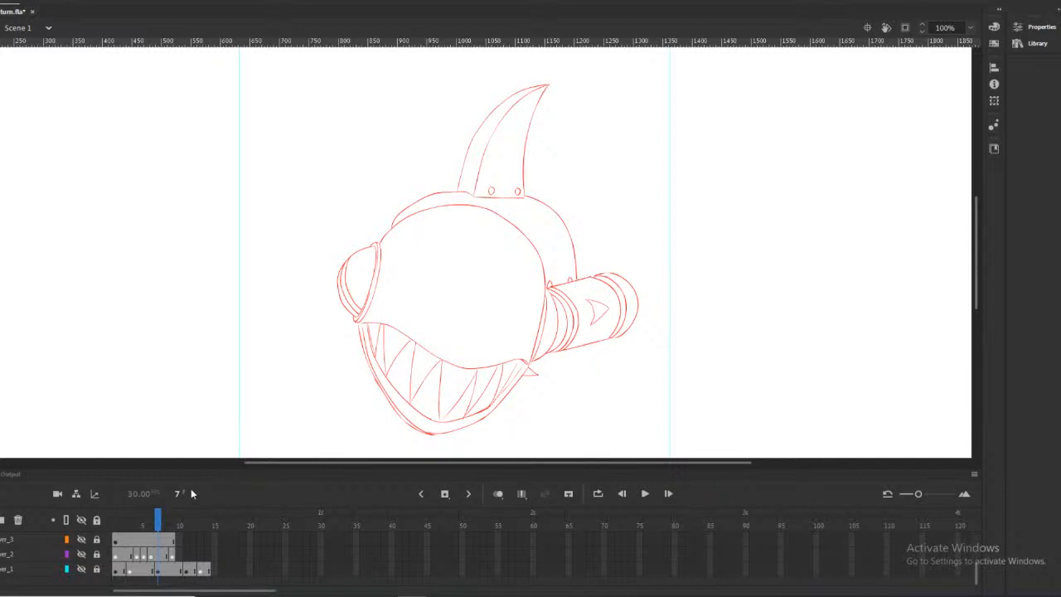
mouse_move(159, 522)
mouse_down()
mouse_move(119, 522)
mouse_move(158, 515)
mouse_up()
scroll(82, 551, up, 3)
scroll(83, 547, down, 3)
click(82, 569)
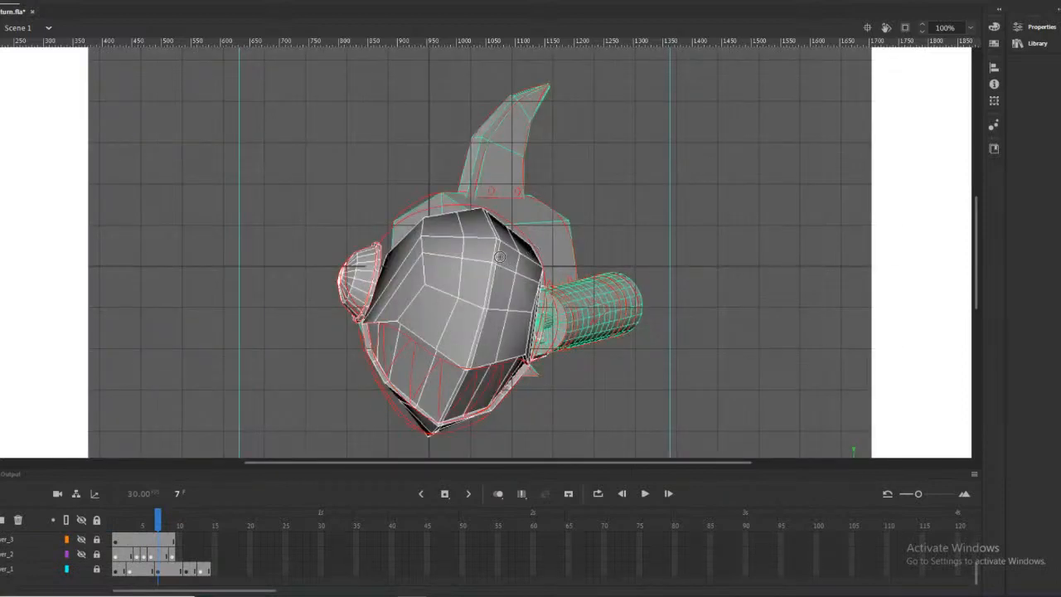
Draw a small teardrop shape on the head, deleting the first centred attempt and placing it nearer the protruding eye
drag(461, 226, 464, 240)
click(80, 570)
mouse_move(157, 519)
mouse_down()
mouse_move(133, 520)
mouse_move(161, 519)
mouse_up()
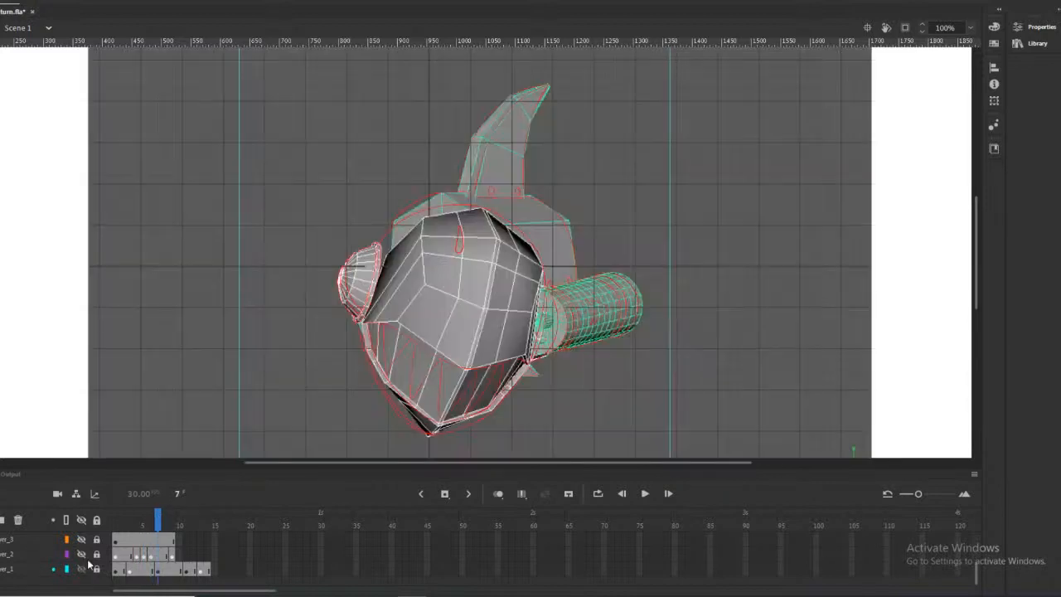
click(80, 568)
click(464, 240)
key(Delete)
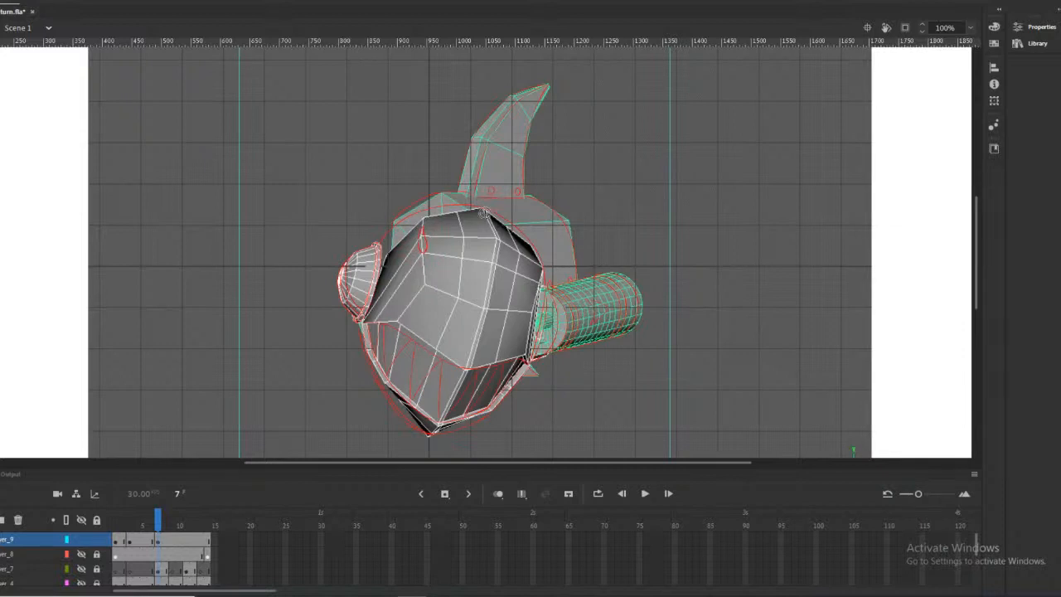
Examine the red outlines without the wireframe reference up to frame 11, and show the reference again there
scroll(82, 570, down, 3)
click(81, 568)
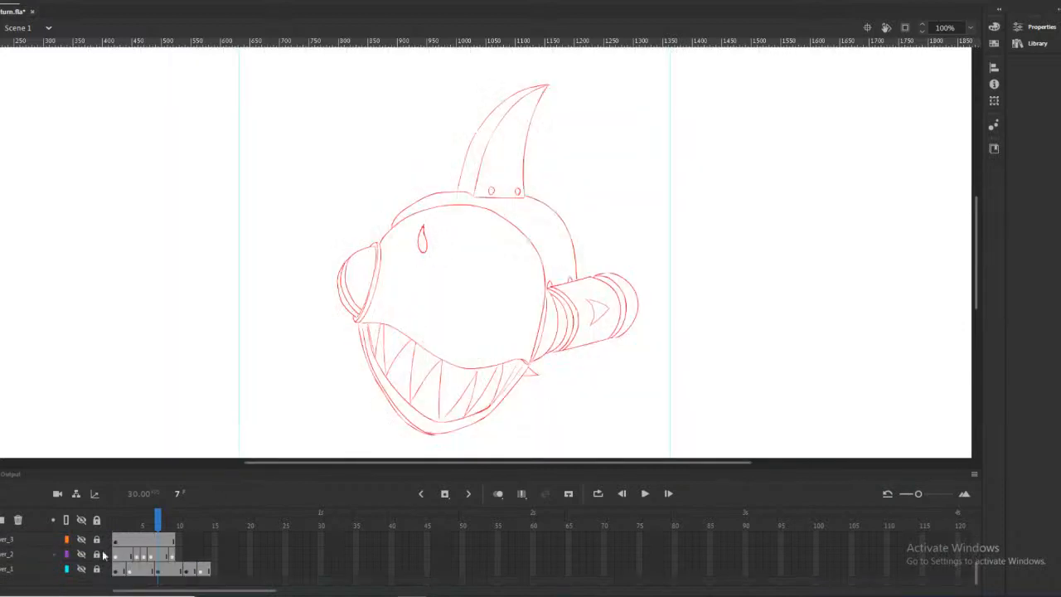
click(151, 521)
mouse_move(151, 520)
mouse_down()
mouse_move(137, 521)
mouse_move(175, 522)
mouse_up()
scroll(163, 553, up, 3)
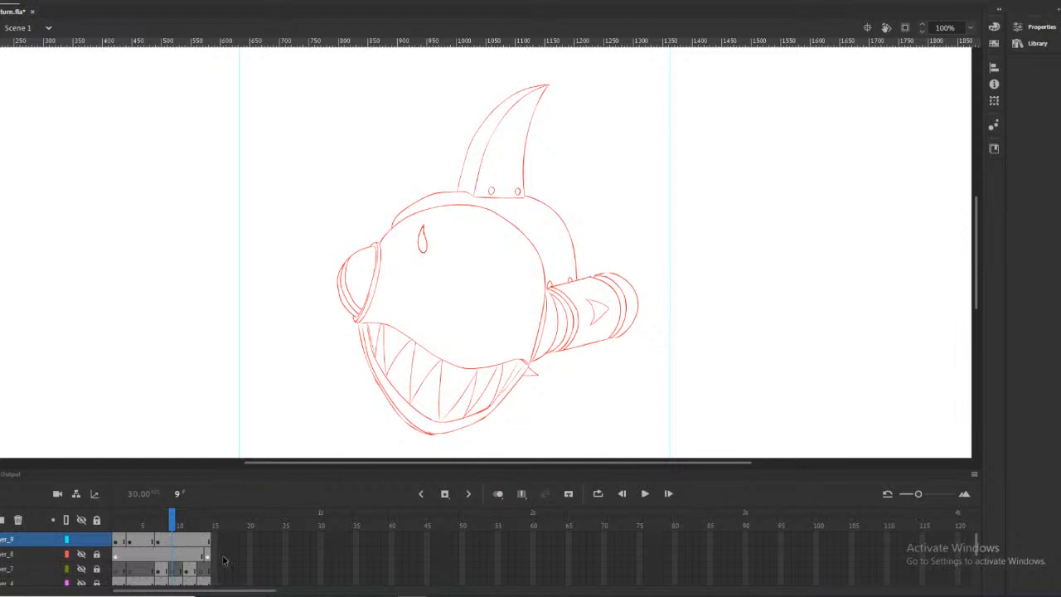
scroll(185, 560, down, 3)
click(187, 526)
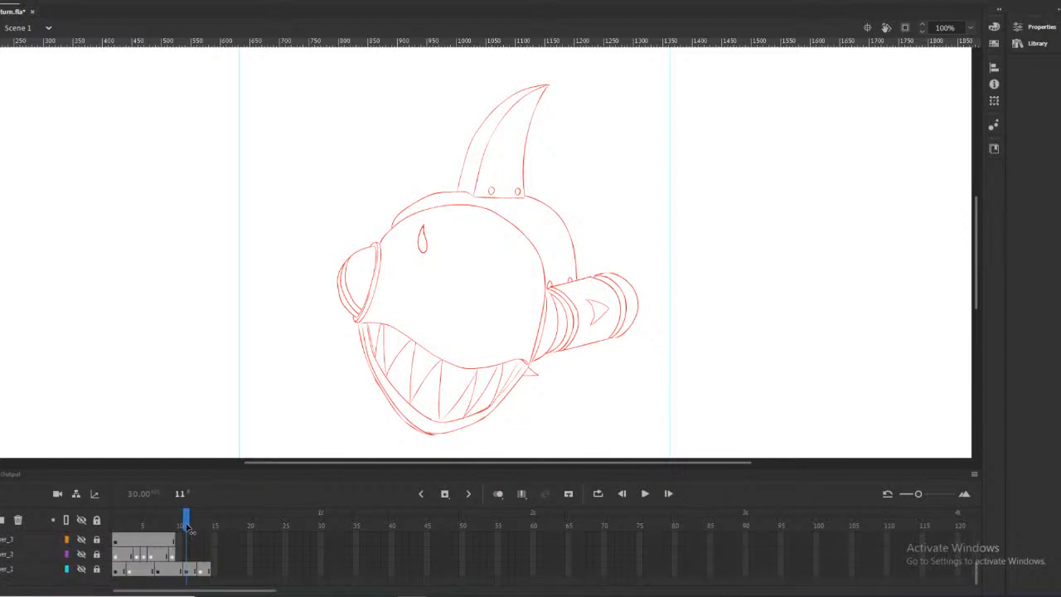
click(81, 570)
scroll(223, 528, up, 3)
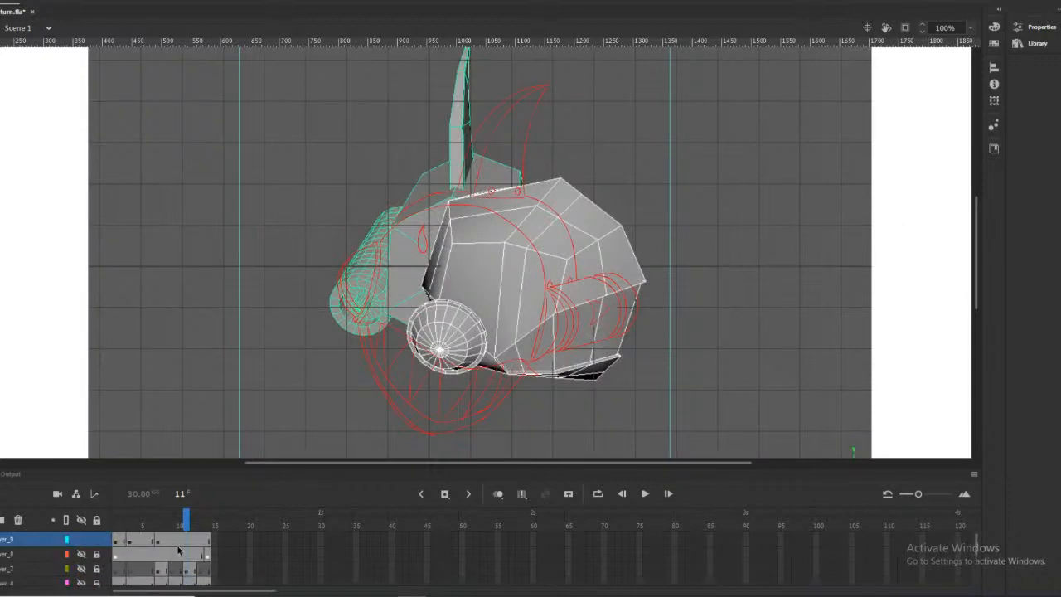
Insert a blank keyframe at frame 13 on the outline layer
click(201, 525)
mouse_move(202, 525)
mouse_down()
mouse_move(114, 525)
mouse_move(200, 525)
mouse_up()
scroll(184, 541, down, 3)
scroll(184, 541, up, 3)
click(186, 542)
right_click(202, 544)
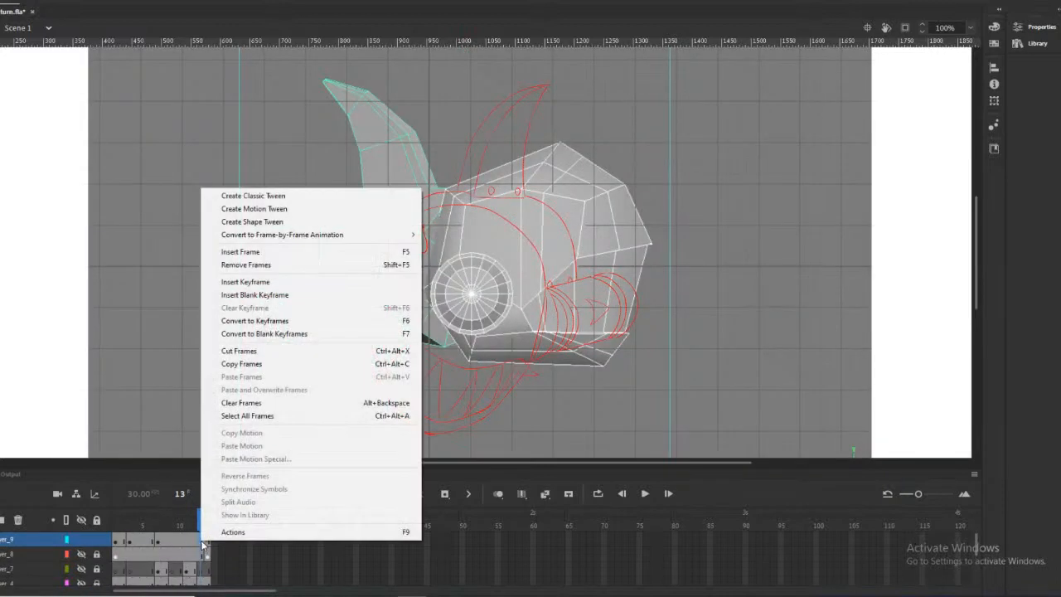
click(266, 295)
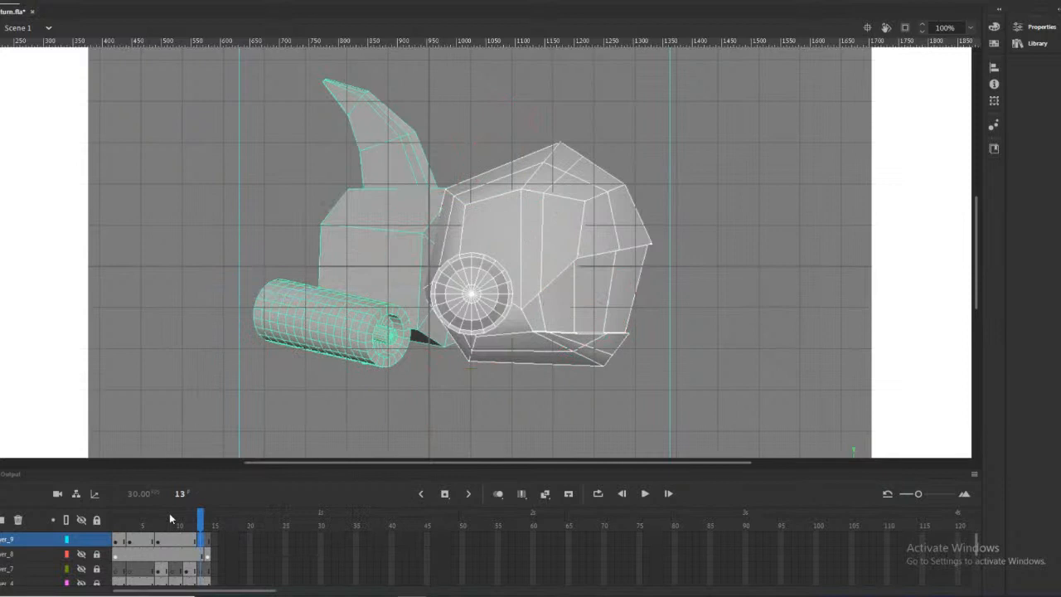
Hide the wireframe reference on frame 1 and copy the head outline with its teeth and eye
click(114, 525)
scroll(118, 548, down, 3)
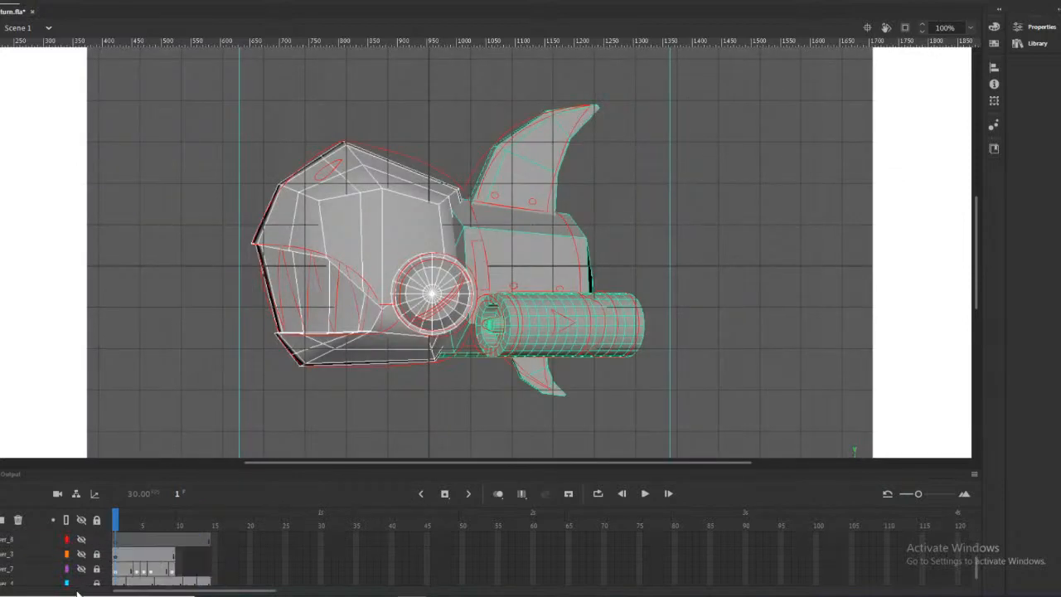
click(81, 568)
scroll(82, 555, up, 3)
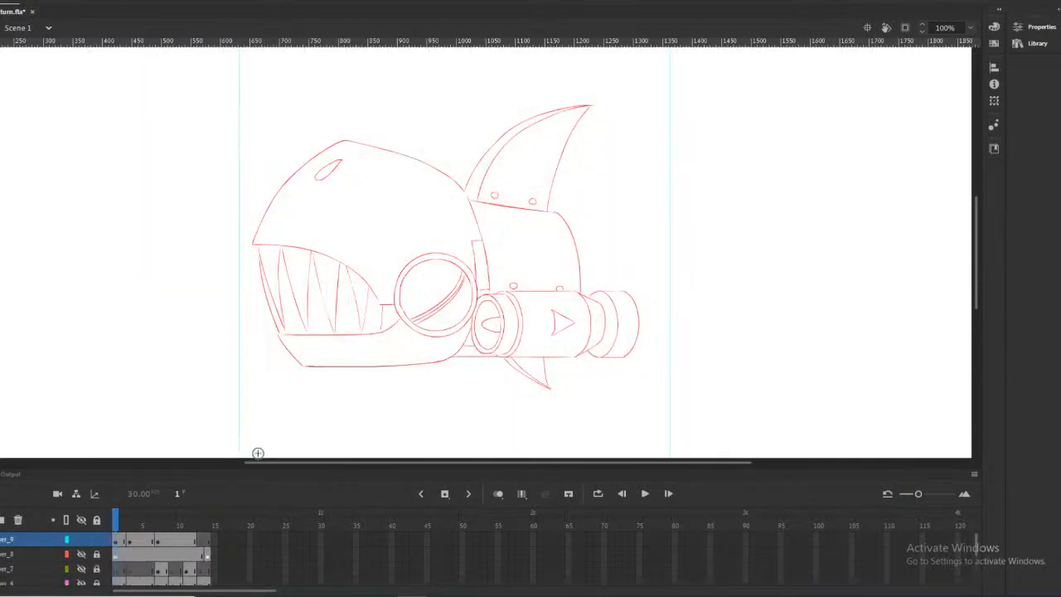
mouse_move(486, 225)
mouse_down()
mouse_move(466, 183)
mouse_move(238, 157)
mouse_move(401, 426)
mouse_move(456, 371)
mouse_move(473, 318)
mouse_move(496, 295)
mouse_move(495, 222)
mouse_up()
right_click(454, 267)
click(508, 349)
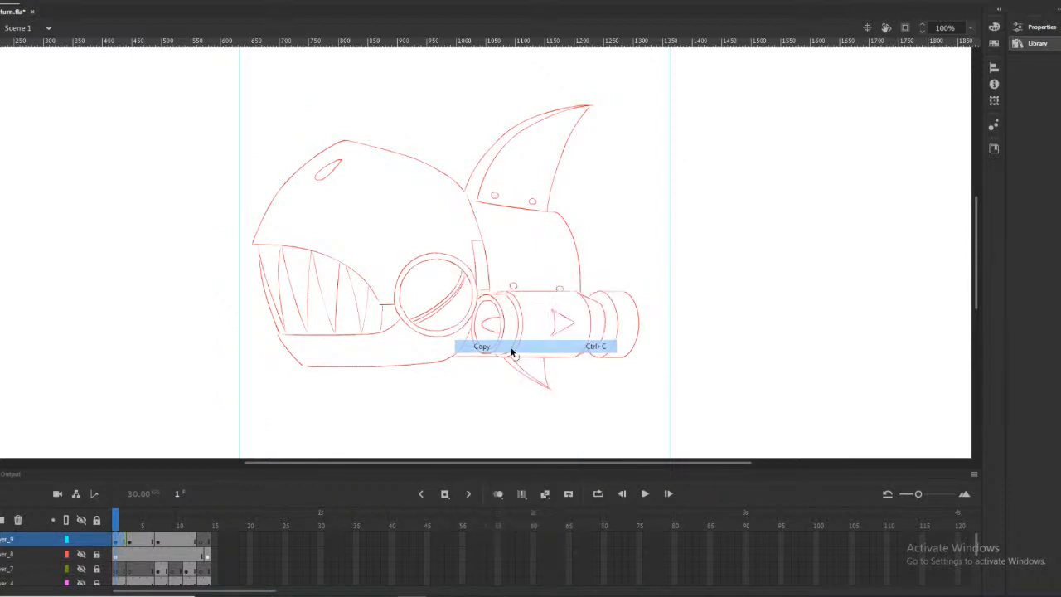
Paste the copied head outline in its original position on frame 13 and show the wireframe reference
click(197, 538)
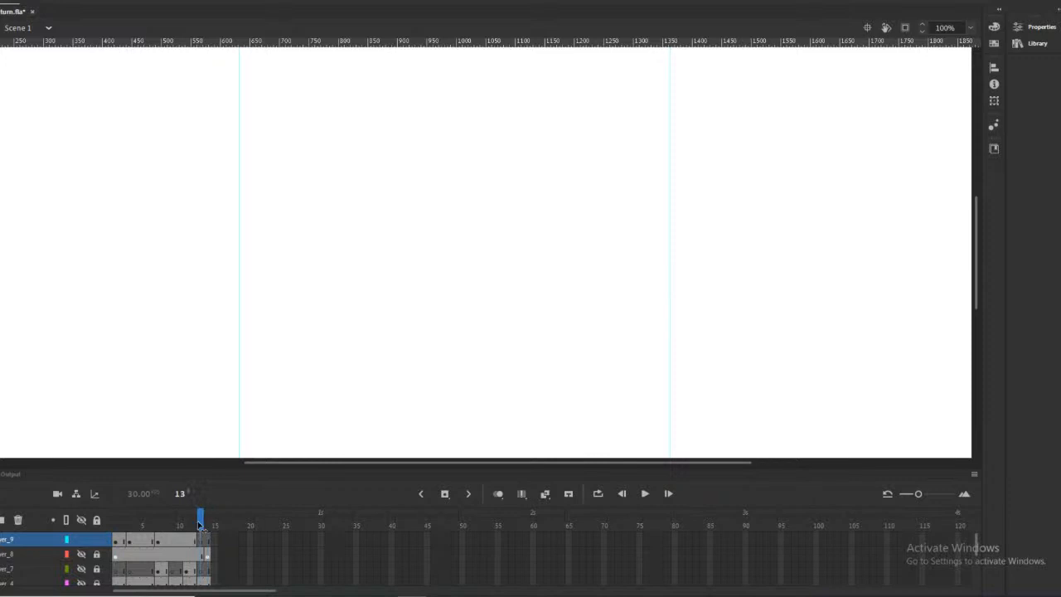
right_click(488, 265)
click(529, 308)
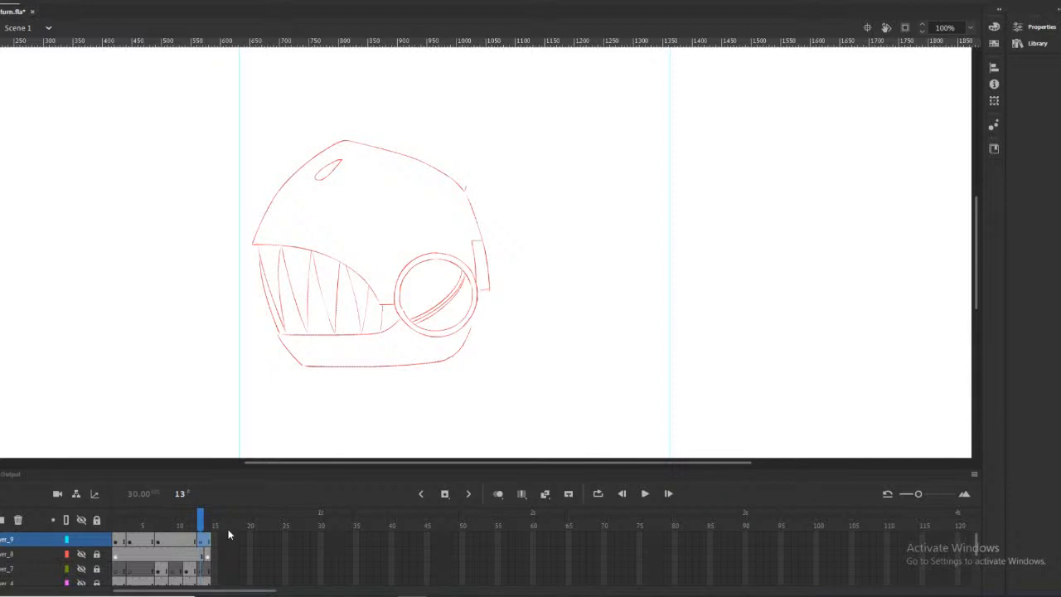
scroll(153, 556, down, 3)
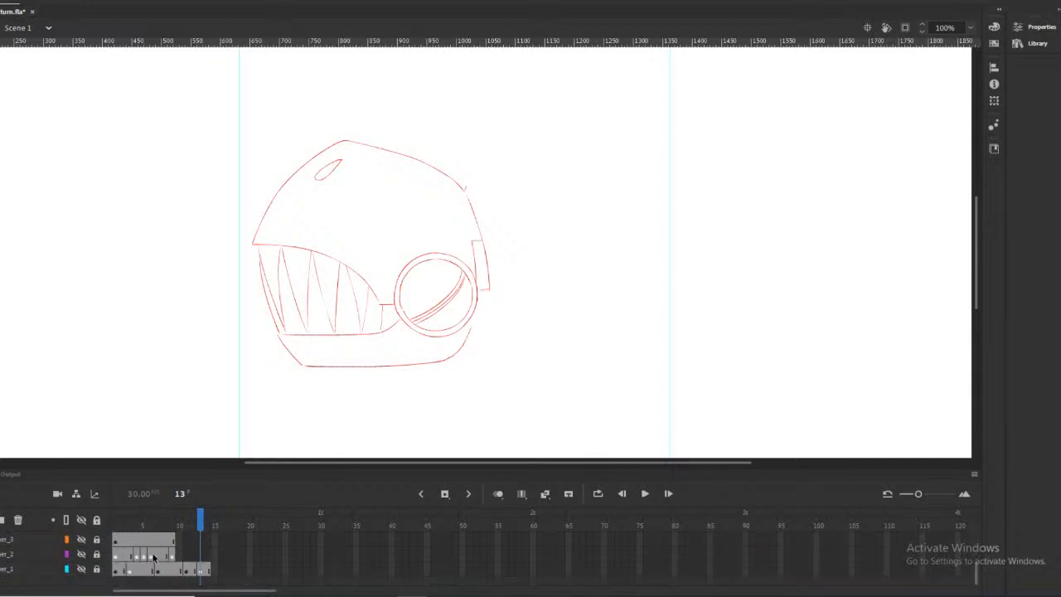
click(80, 568)
Flip the pasted head outline horizontally and move it onto the wireframe head on frame 13
right_click(450, 300)
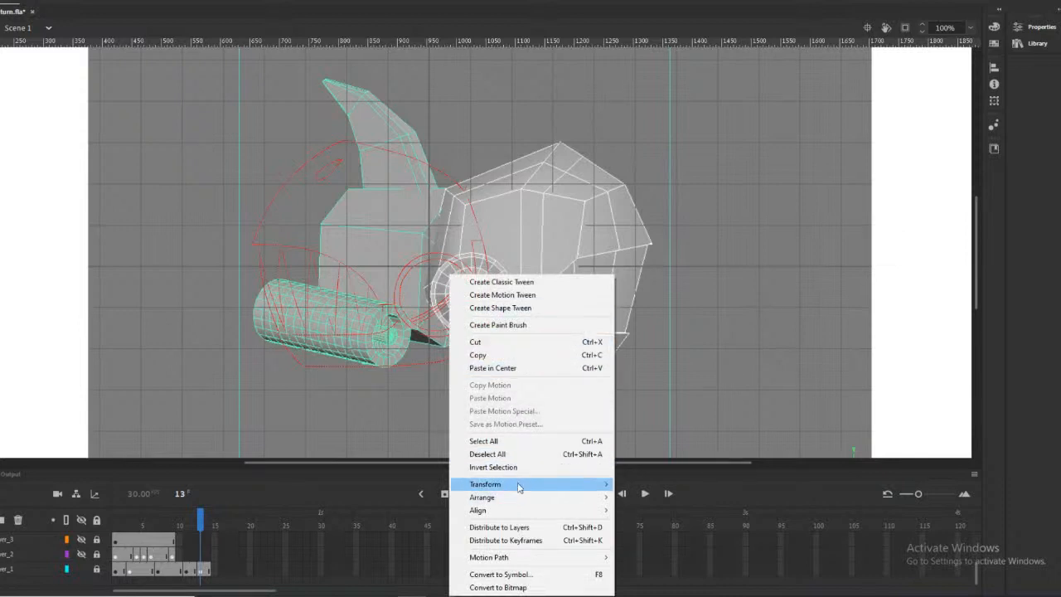
mouse_move(514, 484)
click(654, 467)
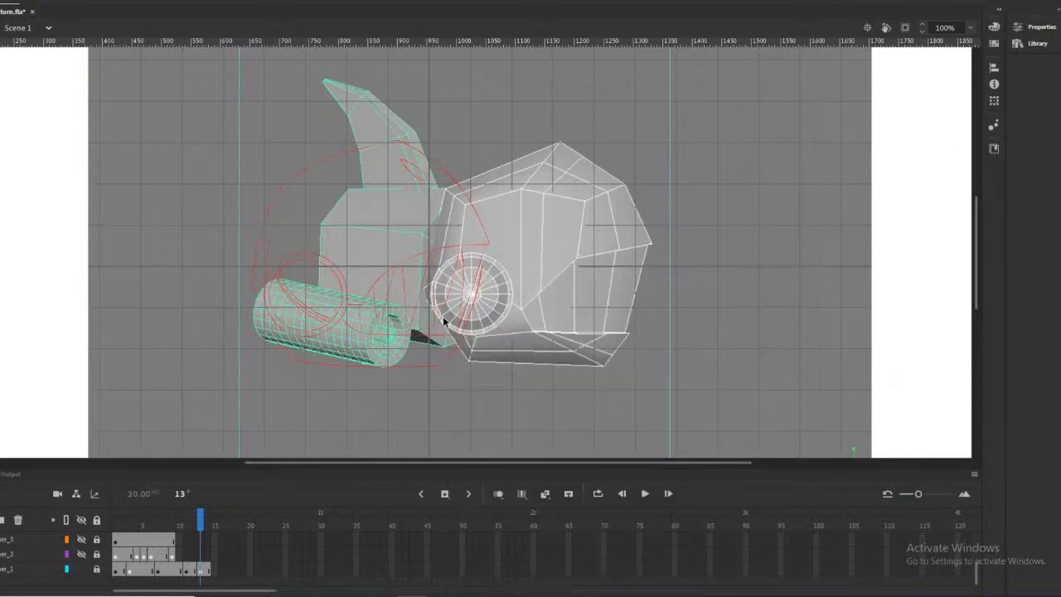
drag(442, 316, 604, 316)
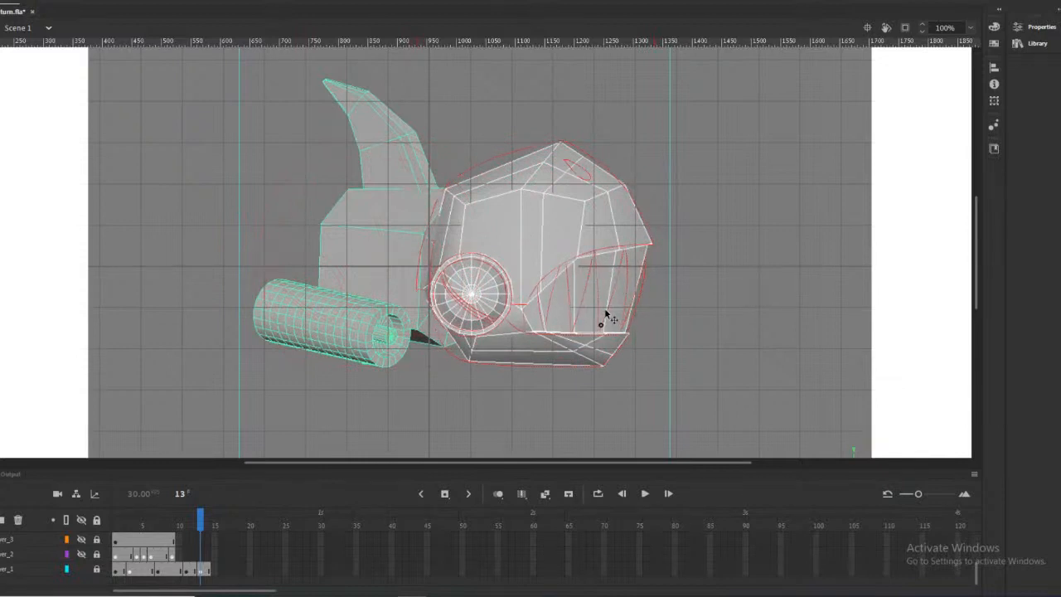
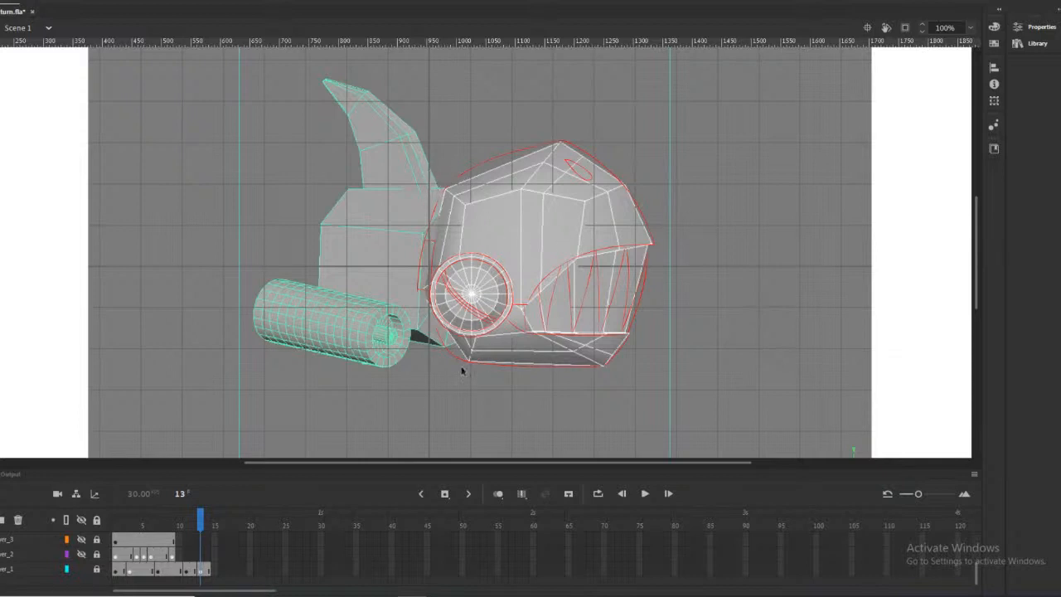
Hide the wireframe reference and redraw the short base line between the fin's two front edges on frame 7
click(81, 568)
mouse_move(189, 522)
mouse_down()
mouse_move(116, 519)
mouse_move(169, 518)
mouse_move(157, 520)
mouse_up()
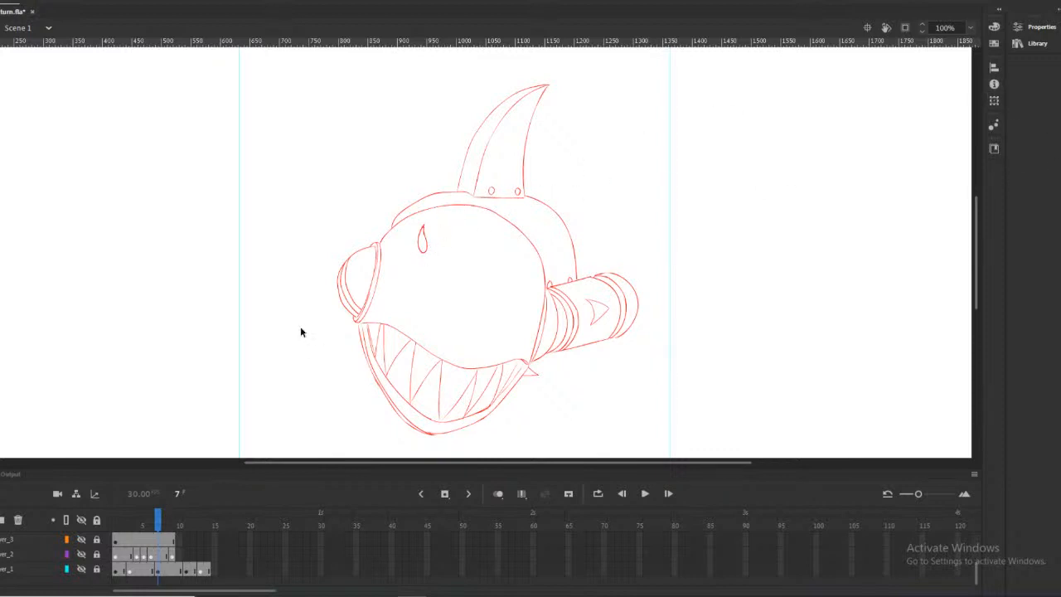
drag(157, 519, 160, 522)
key(ctrl+=)
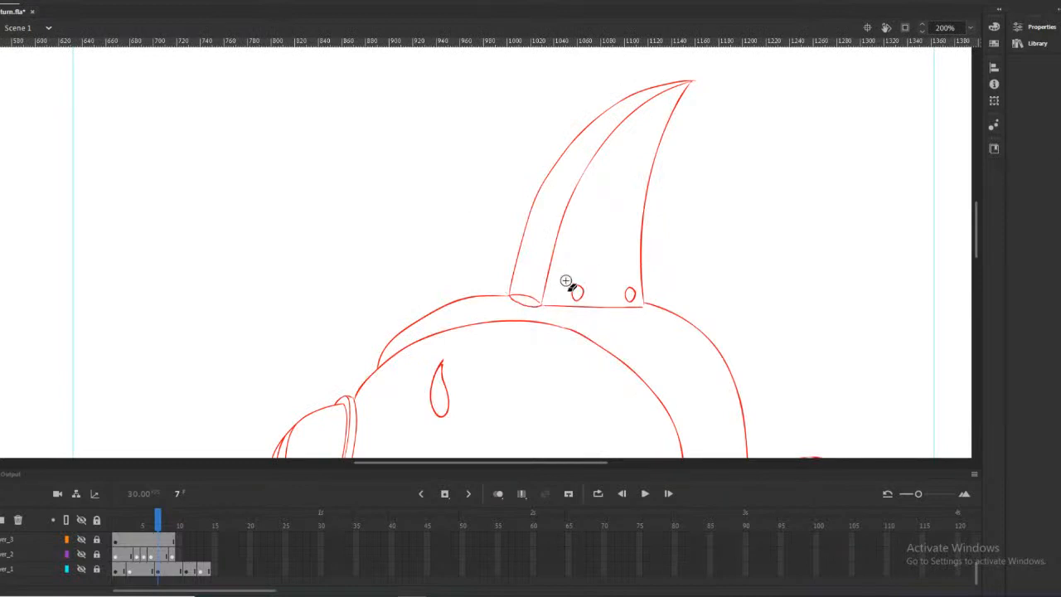
click(525, 296)
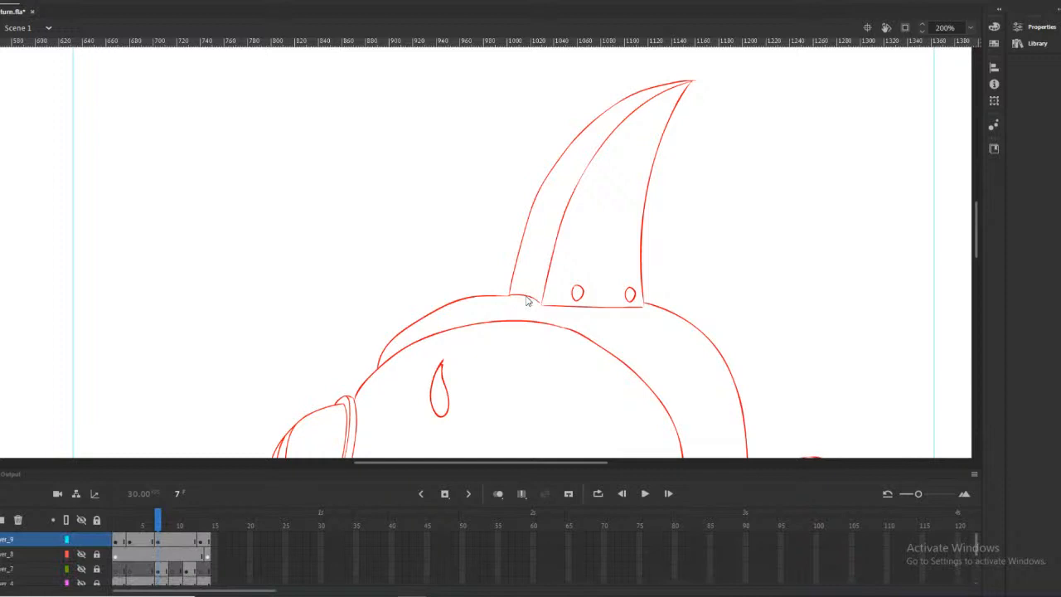
drag(539, 305, 505, 297)
alt+click(534, 217)
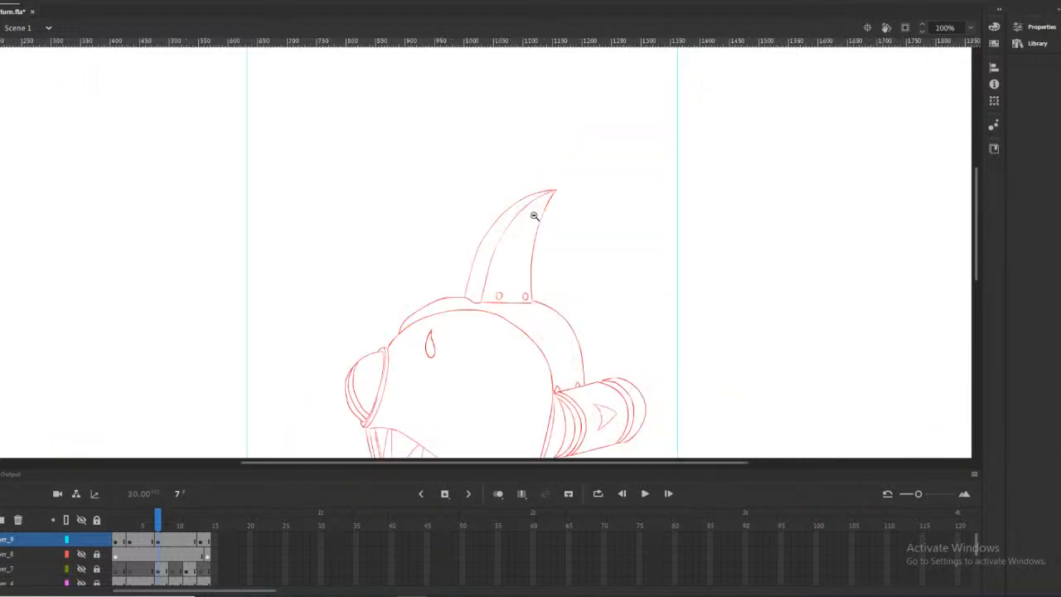
Draw the short base edge at the front of the fin on frame 4
mouse_move(135, 518)
mouse_down()
mouse_move(158, 520)
mouse_move(140, 520)
mouse_up()
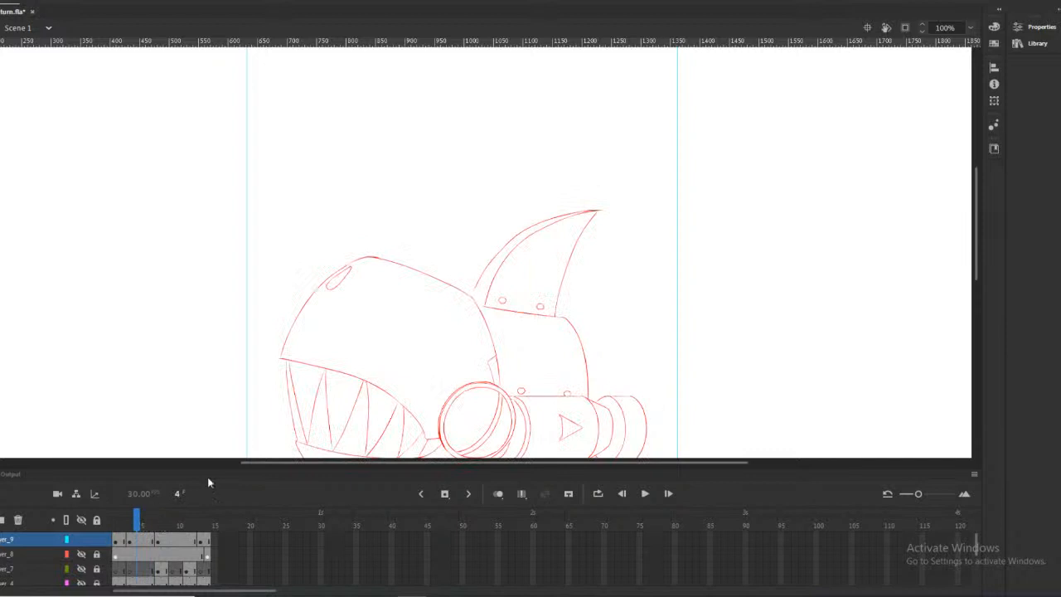
click(475, 302)
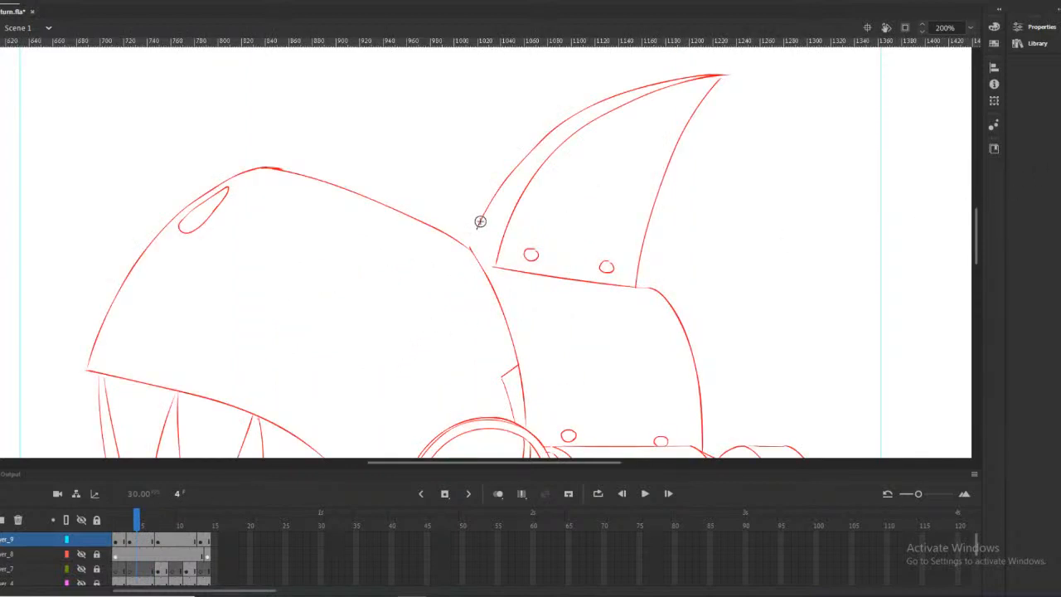
mouse_move(478, 220)
mouse_down()
mouse_move(470, 245)
mouse_move(480, 263)
mouse_up()
key(ctrl+z)
drag(490, 266, 474, 263)
key(ctrl+z)
drag(495, 266, 479, 263)
Return to frame 13 and show the wireframe reference around the jaw and thruster
drag(136, 522, 200, 523)
scroll(426, 318, down, 5)
scroll(175, 552, down, 3)
click(82, 568)
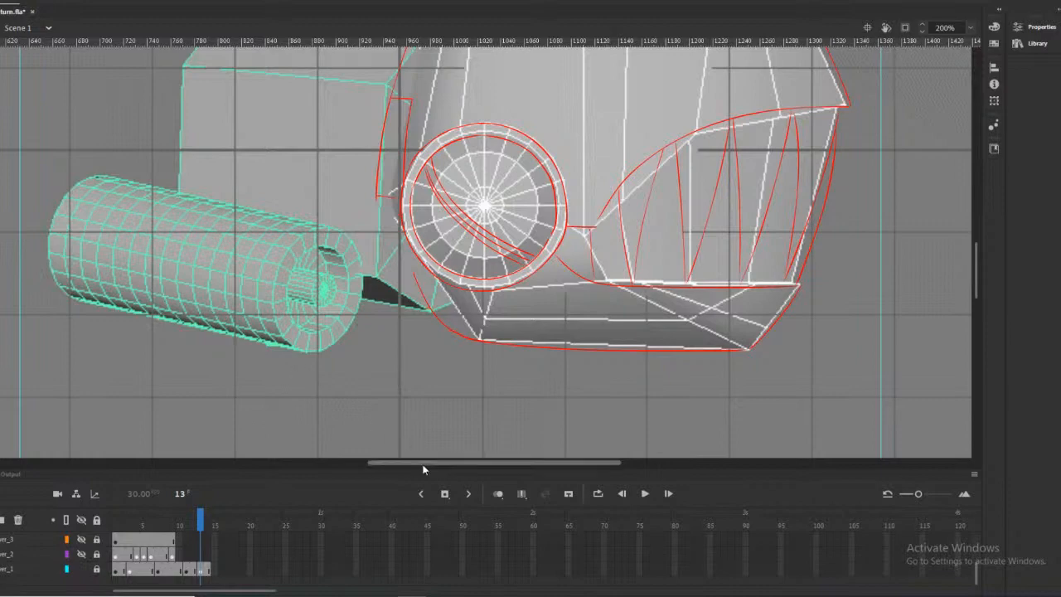
scroll(415, 362, left, 3)
scroll(415, 362, up, 3)
scroll(416, 359, down, 3)
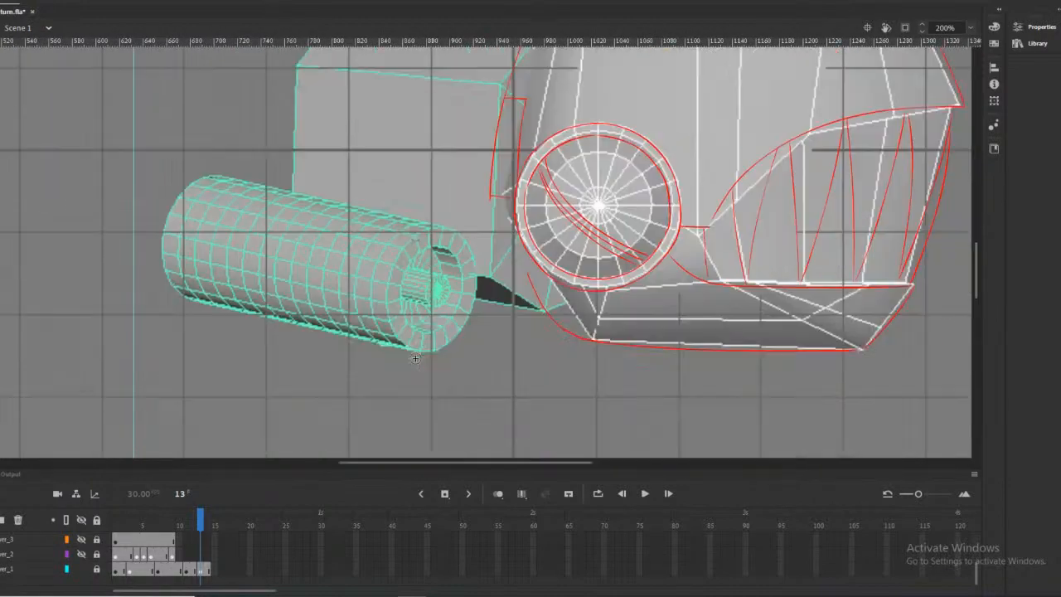
Move the frame 13 head keyframe on the outline layer to frame 11
click(497, 493)
click(498, 494)
scroll(193, 568, up, 3)
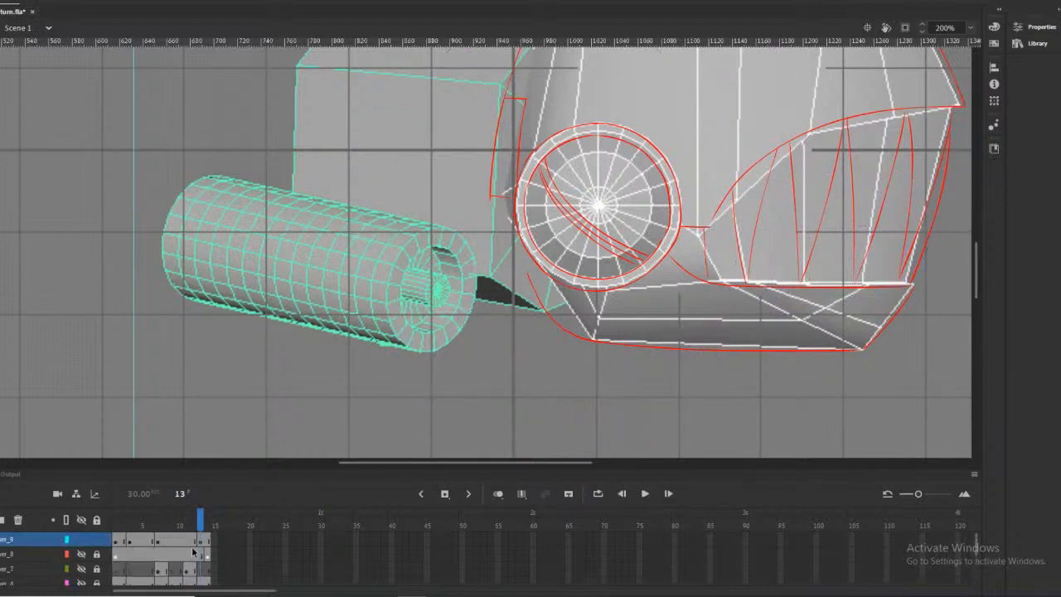
click(182, 543)
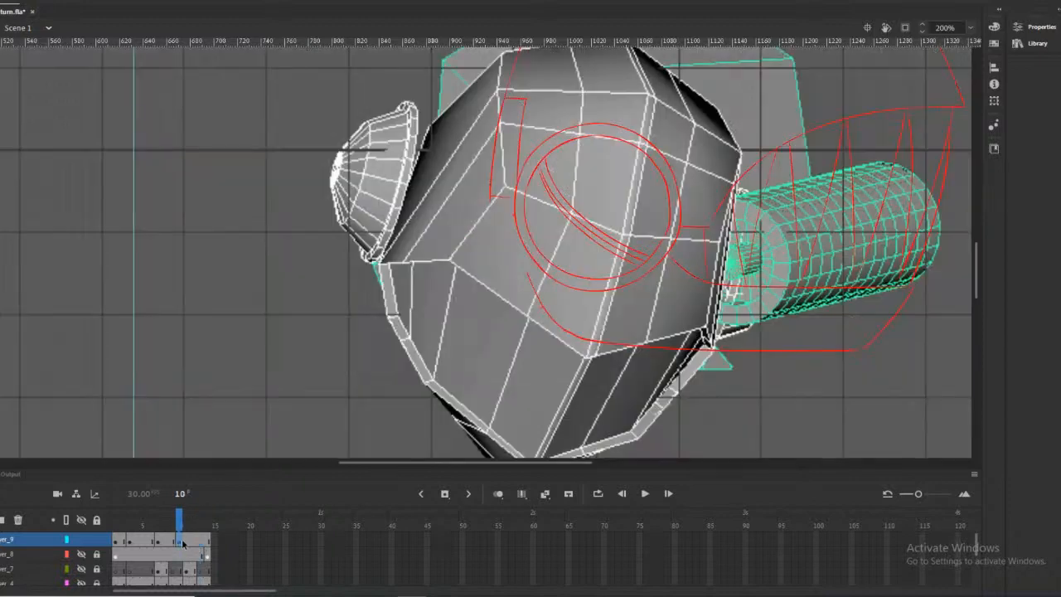
click(186, 542)
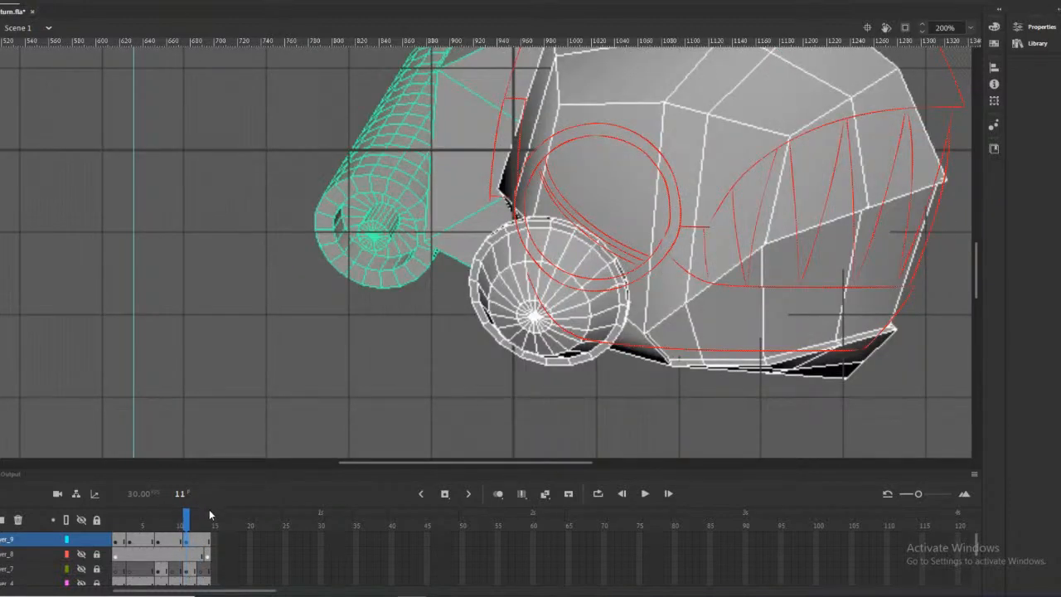
Copy the full outline from frame 1 and paste it over frame 13 on the outline layer
click(118, 543)
right_click(117, 542)
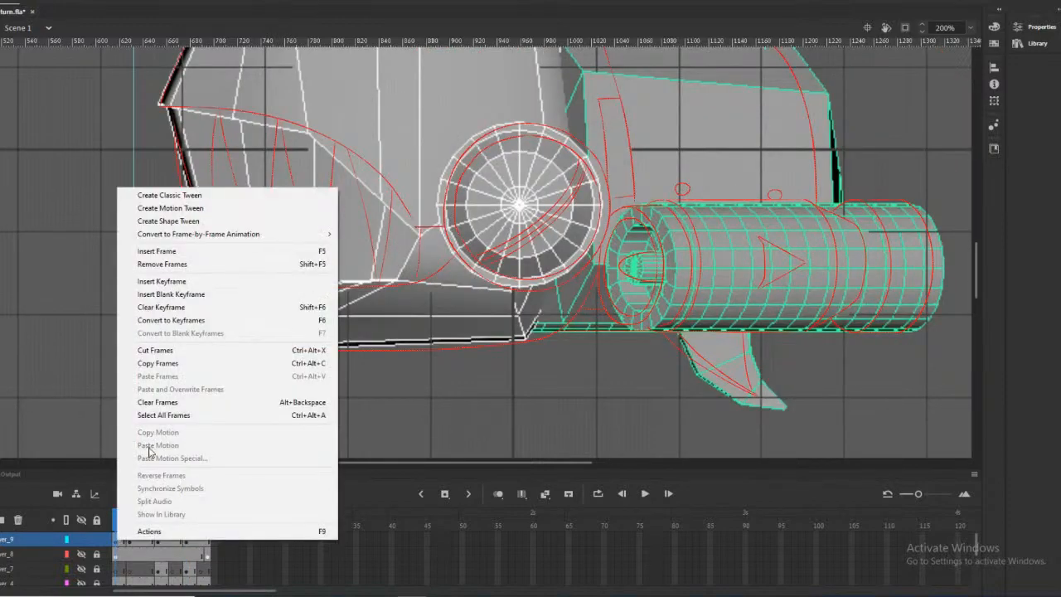
click(167, 368)
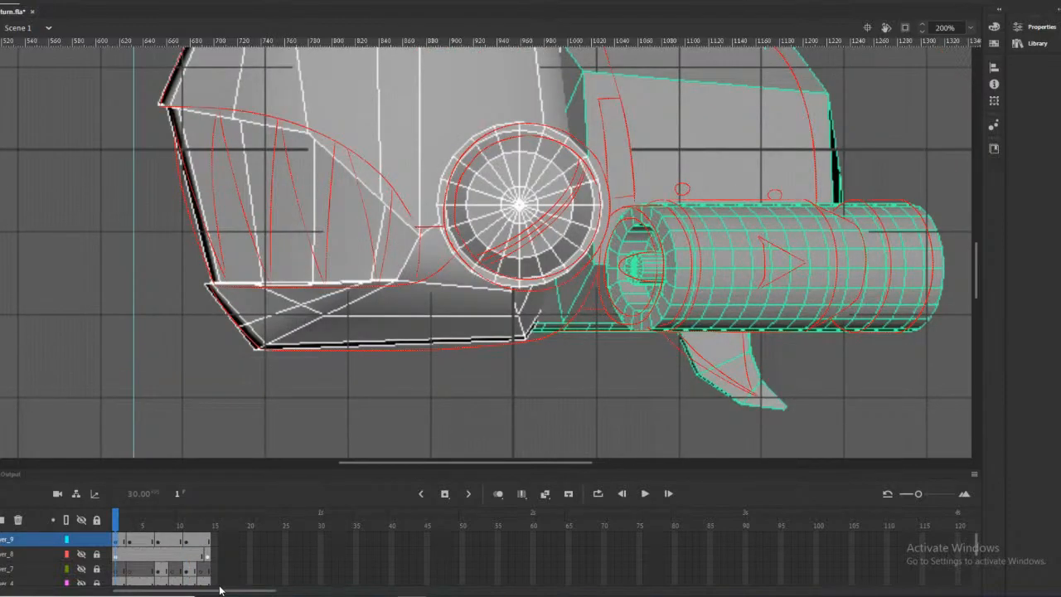
right_click(199, 544)
click(252, 389)
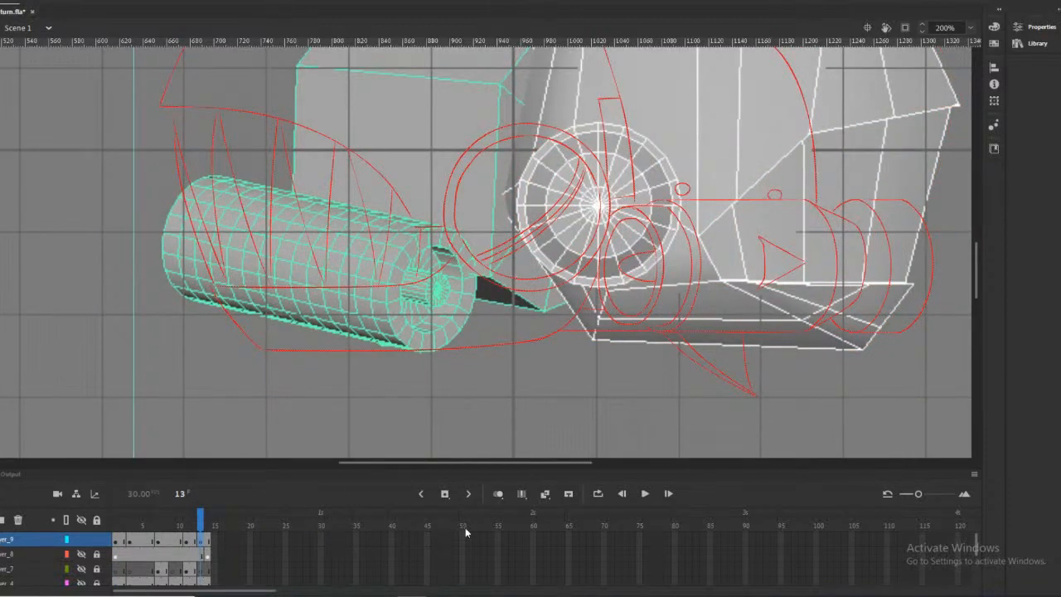
Select the whole pasted outline on frame 13 and flip it horizontally
right_click(245, 540)
click(202, 546)
right_click(527, 241)
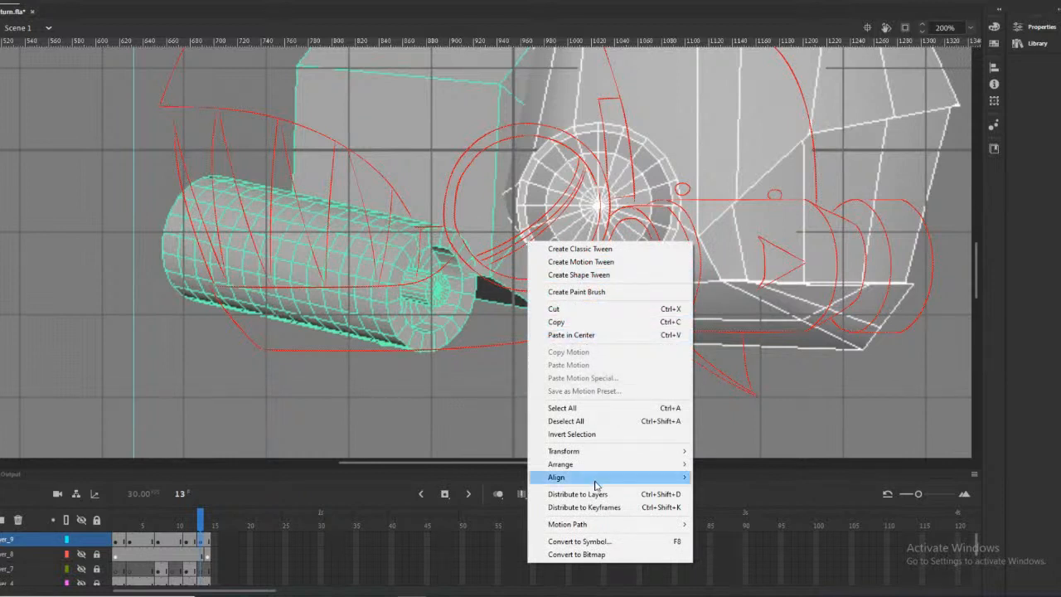
mouse_move(597, 451)
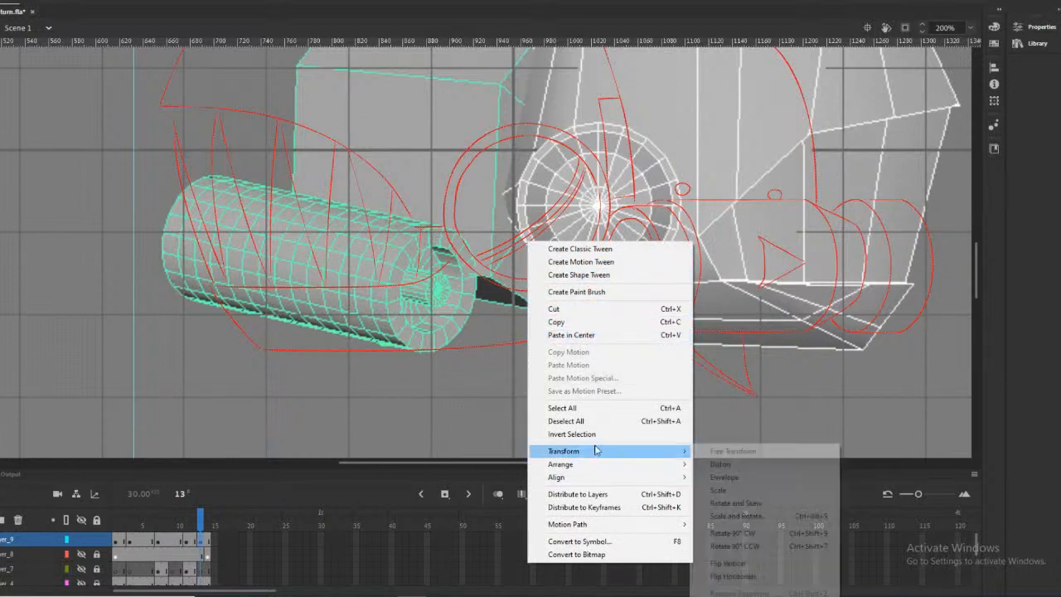
click(757, 577)
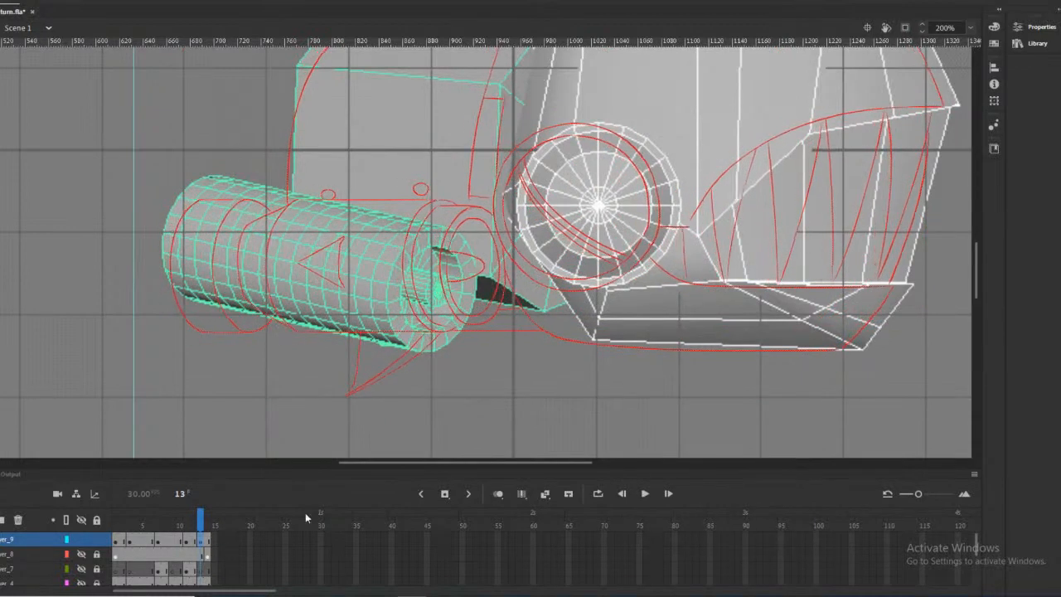
Hide the wireframe, turn on onion skinning and nudge the flipped outline on frame 13 into alignment with the head on frame 11
scroll(150, 553, down, 1)
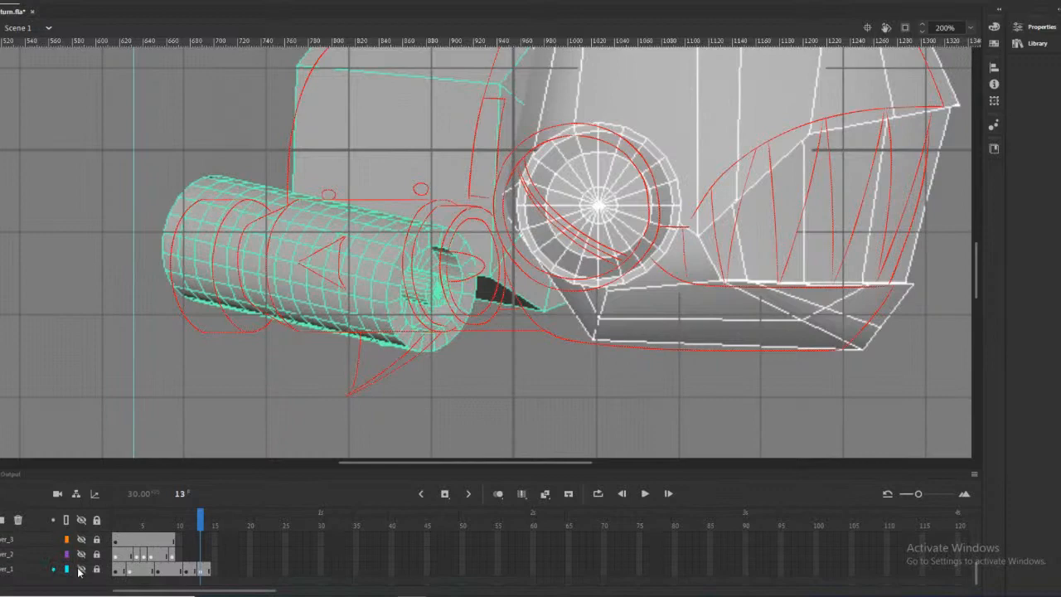
click(82, 571)
scroll(139, 570, up, 1)
click(498, 493)
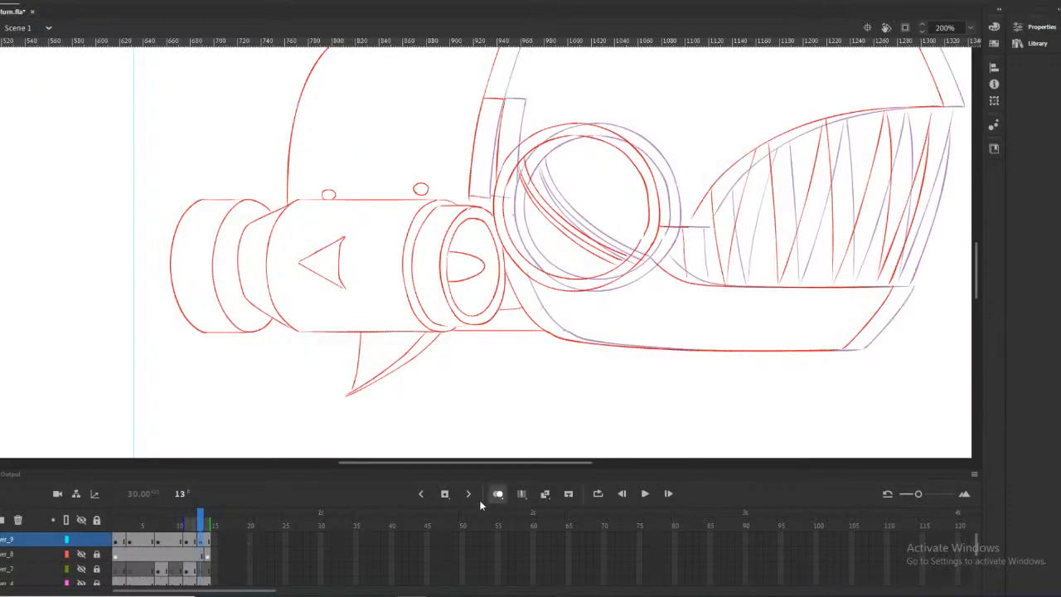
key(Right)
key(Right)
key(Right)
key(Right)
key(Right)
key(Right)
key(Right)
key(Right)
key(Right)
key(Right)
key(Right)
key(Right)
key(Right)
key(Right)
key(Right)
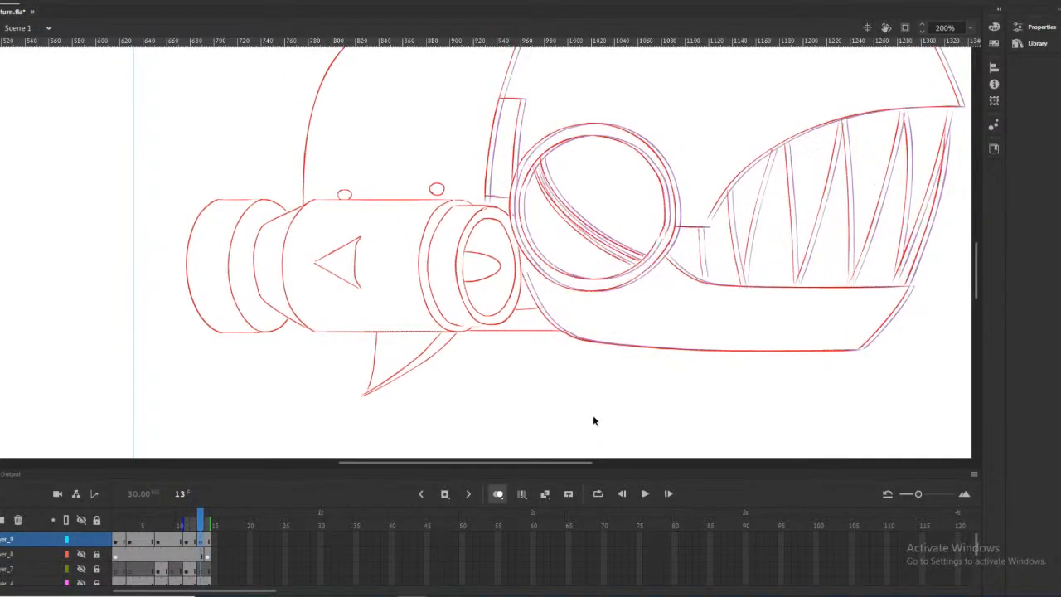
key(Right)
key(Right)
key(Right)
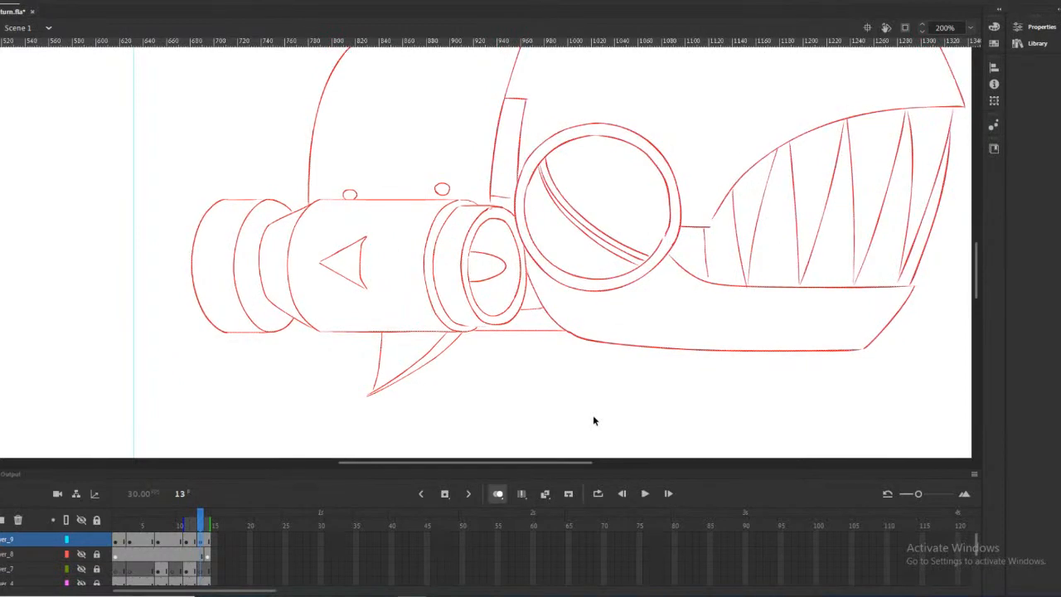
Go to frame 11, set the onion skin range to span frames 11 to 13, and show the wireframe reference
scroll(581, 377, up, 3)
scroll(582, 378, down, 3)
click(187, 524)
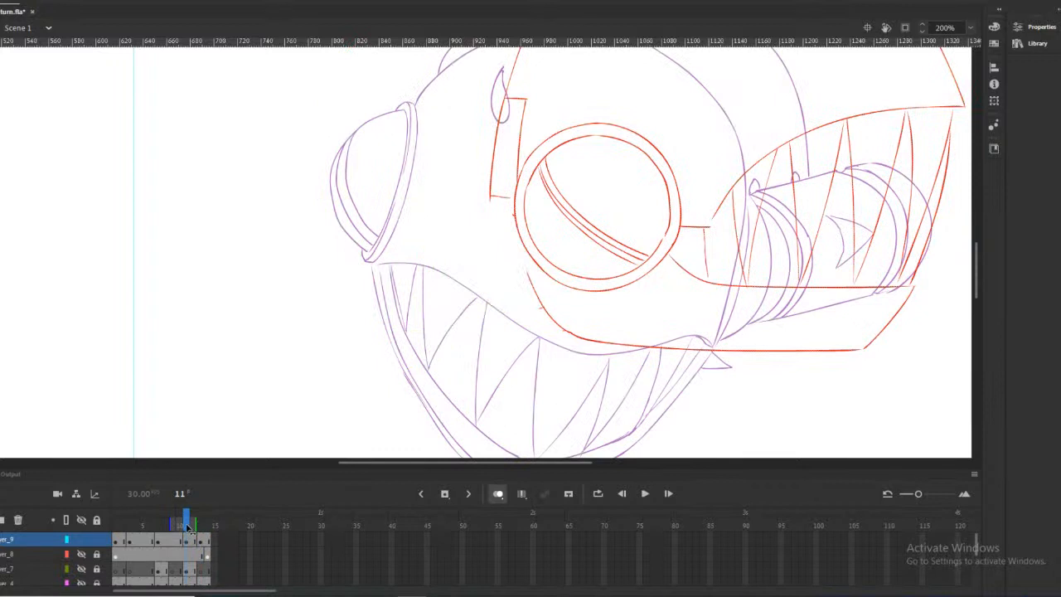
drag(196, 522, 188, 520)
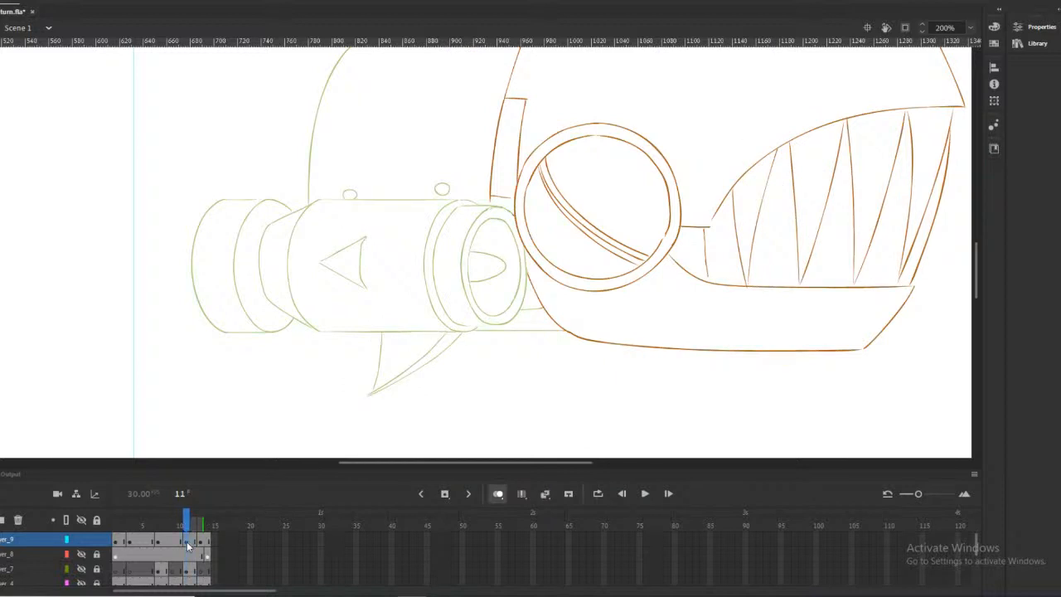
scroll(144, 552, down, 5)
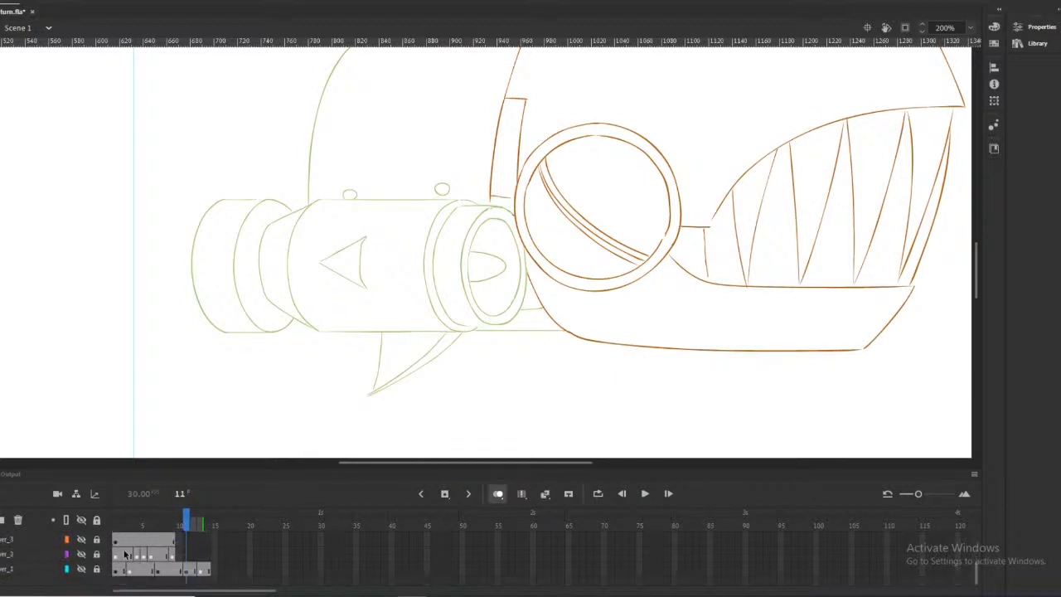
click(82, 569)
scroll(175, 566, up, 3)
scroll(176, 566, up, 1)
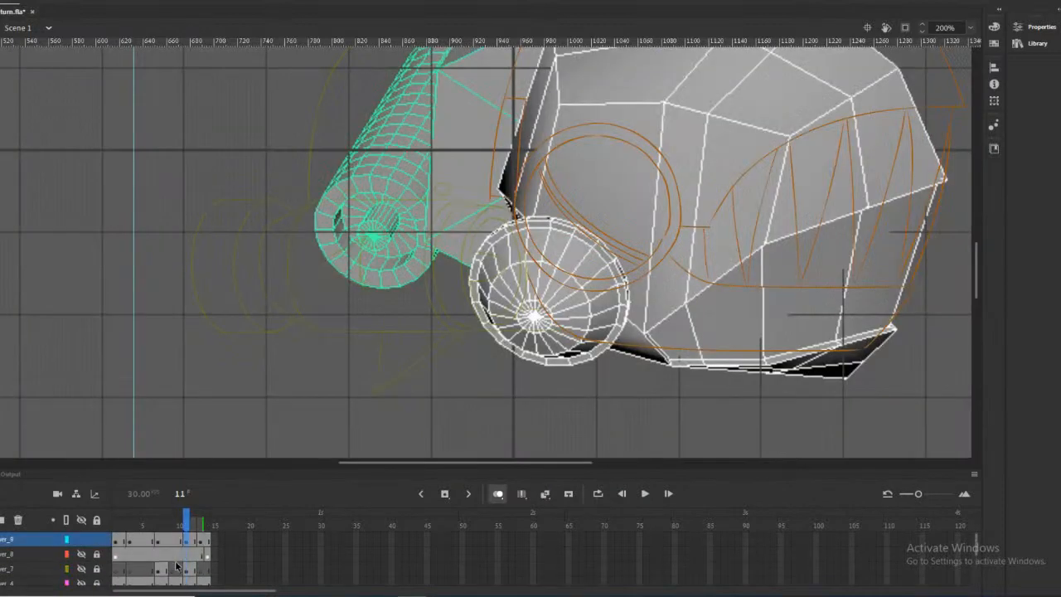
Move the wireframe layer's frame 11 keyframe to frame 9 and its frame 13 keyframe to frame 11
scroll(176, 566, down, 4)
click(184, 573)
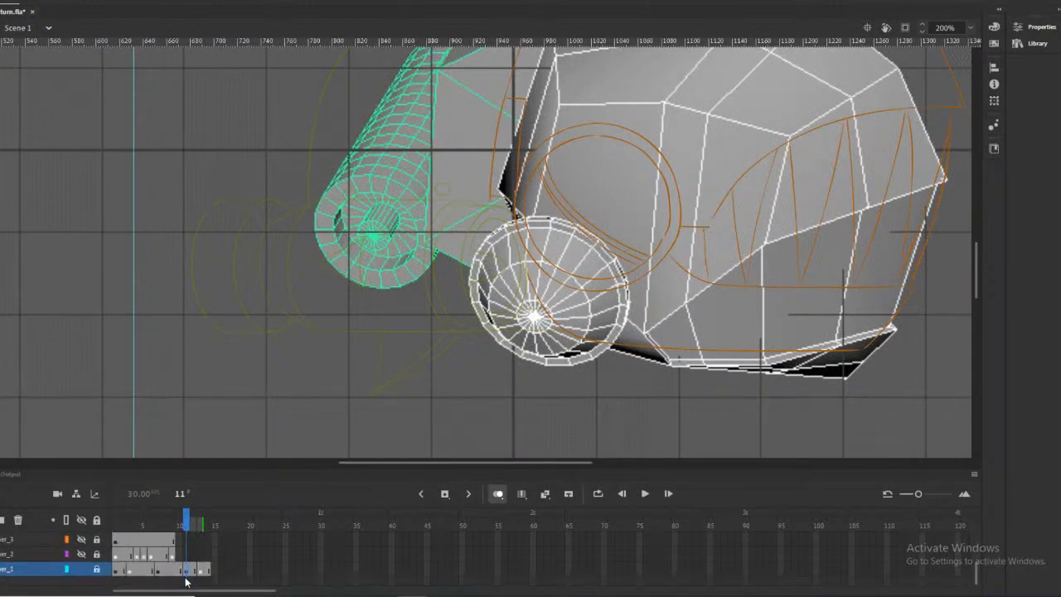
drag(184, 573, 173, 573)
click(202, 571)
click(196, 571)
click(200, 571)
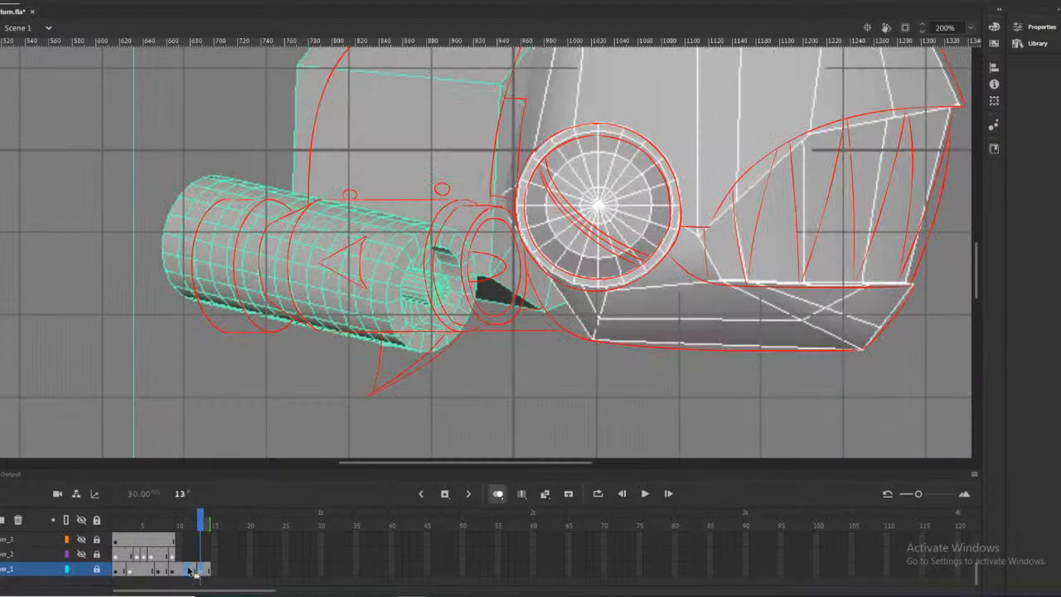
click(185, 571)
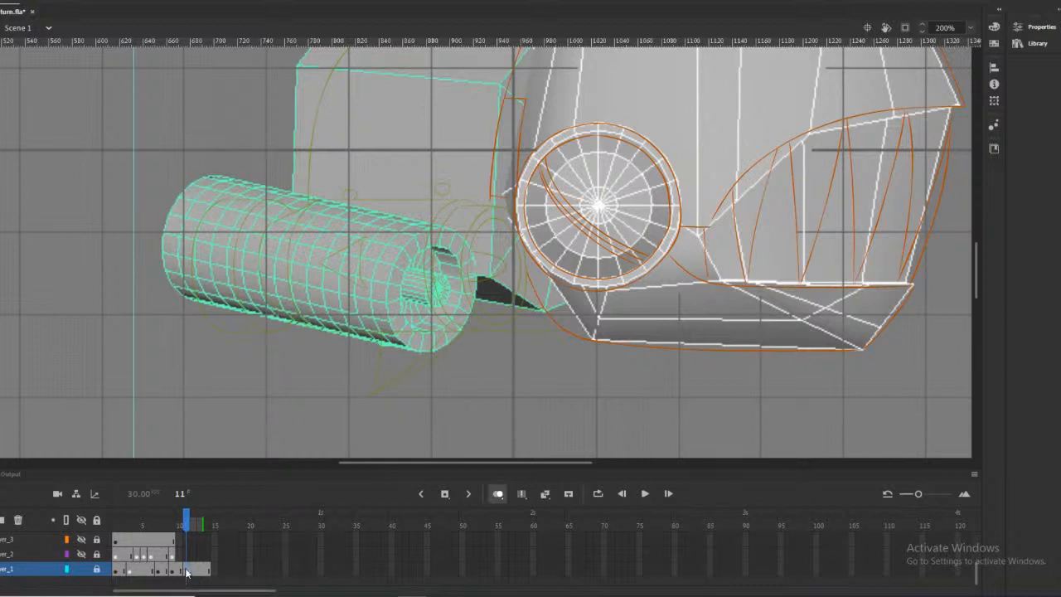
Shift the unlocked wireframe reference slightly to the right on frame 11 and reselect the outline layer
click(188, 571)
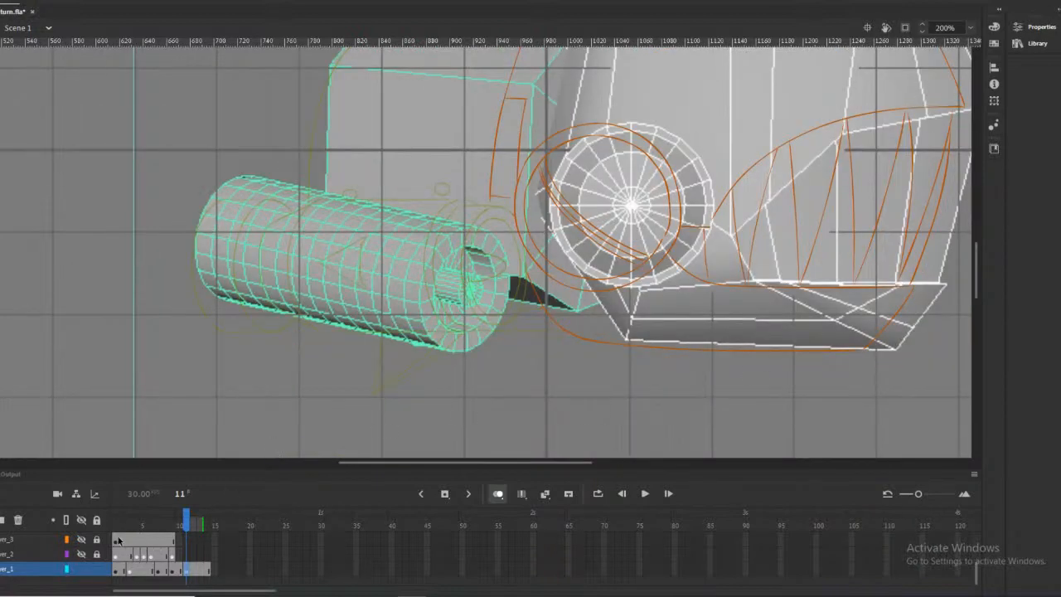
scroll(95, 569, up, 3)
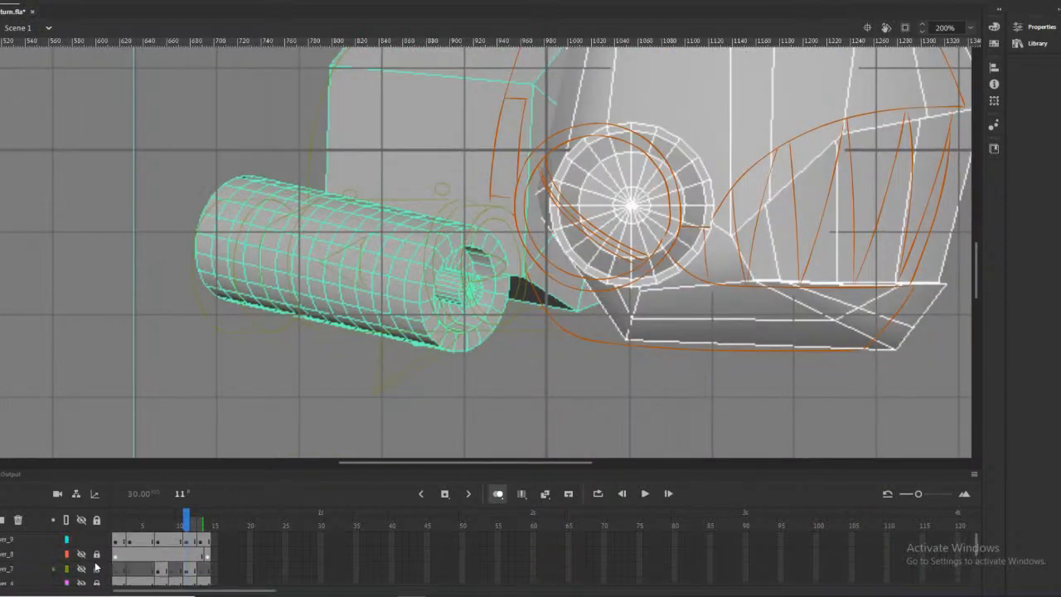
click(35, 539)
click(193, 525)
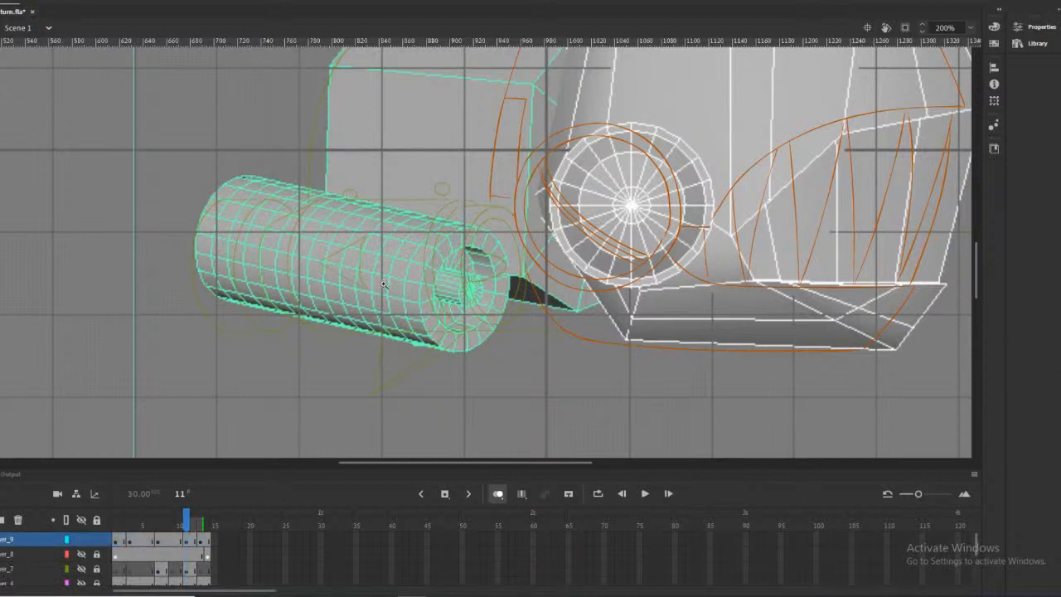
Draw the outer rim and inner ring of the thruster's front opening in red over the wireframe on frame 11
click(450, 279)
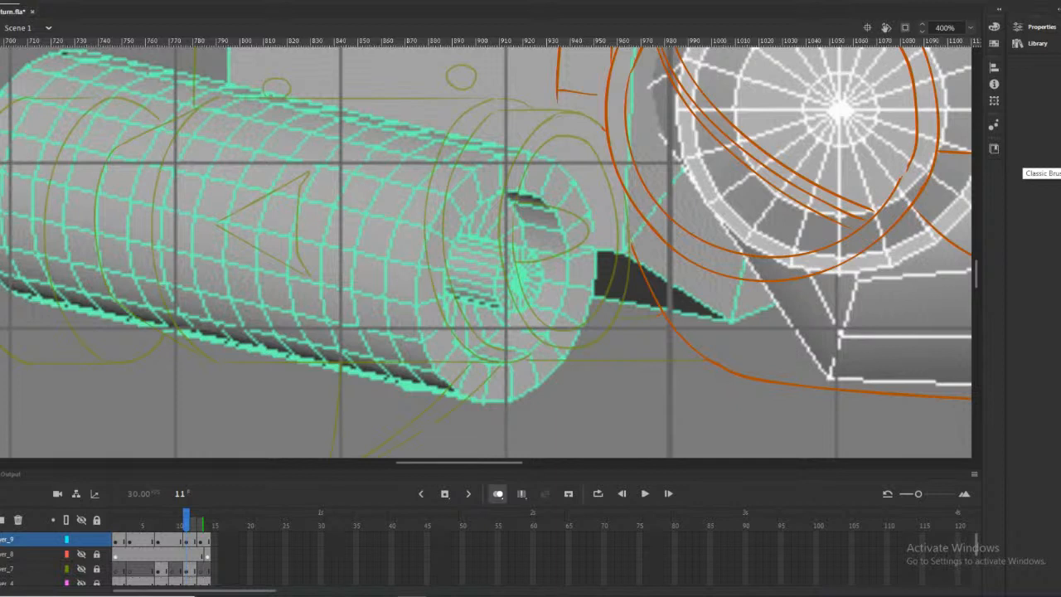
mouse_move(531, 152)
mouse_down()
mouse_move(473, 174)
mouse_move(436, 220)
mouse_move(416, 290)
mouse_move(424, 350)
mouse_move(449, 389)
mouse_move(489, 401)
mouse_up()
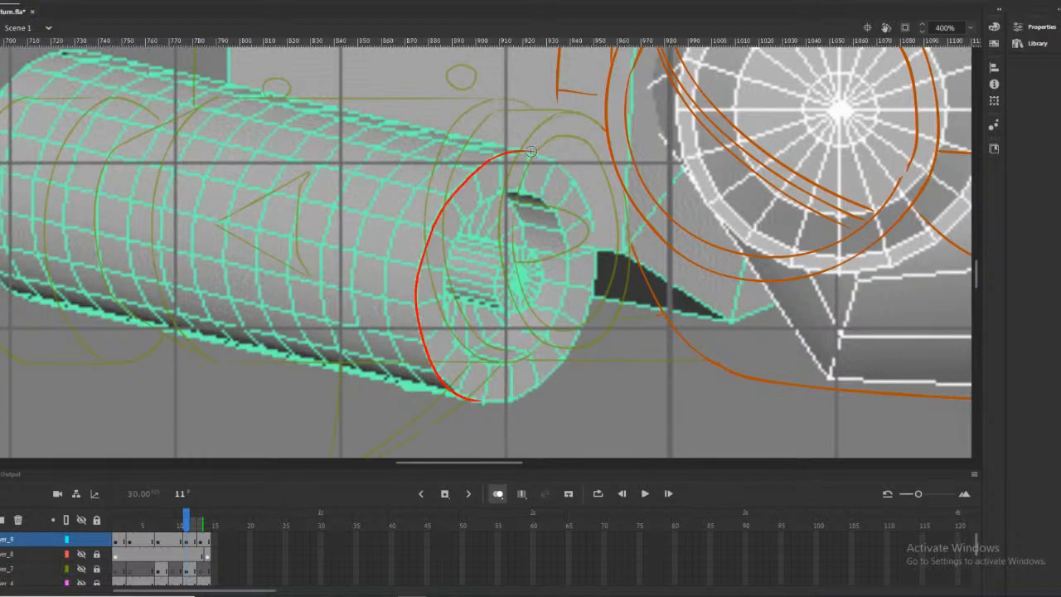
mouse_move(530, 152)
mouse_down()
mouse_move(588, 204)
mouse_move(598, 263)
mouse_move(585, 323)
mouse_move(562, 365)
mouse_move(526, 393)
mouse_move(473, 403)
mouse_up()
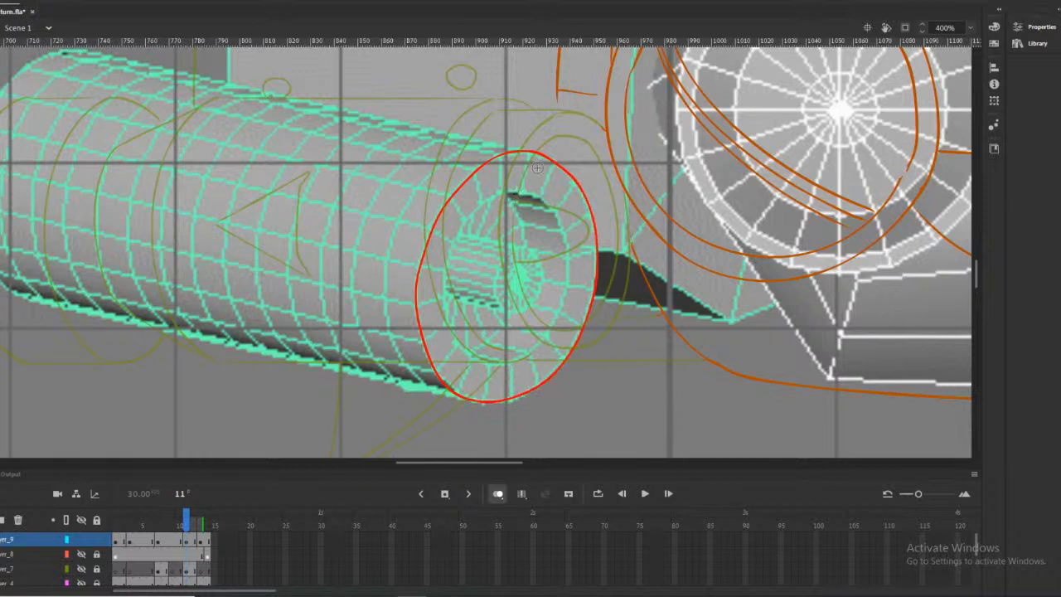
mouse_move(519, 192)
mouse_down()
mouse_move(476, 210)
mouse_move(450, 264)
mouse_move(444, 314)
mouse_move(457, 343)
mouse_move(497, 364)
mouse_move(531, 348)
mouse_move(556, 318)
mouse_move(566, 268)
mouse_up()
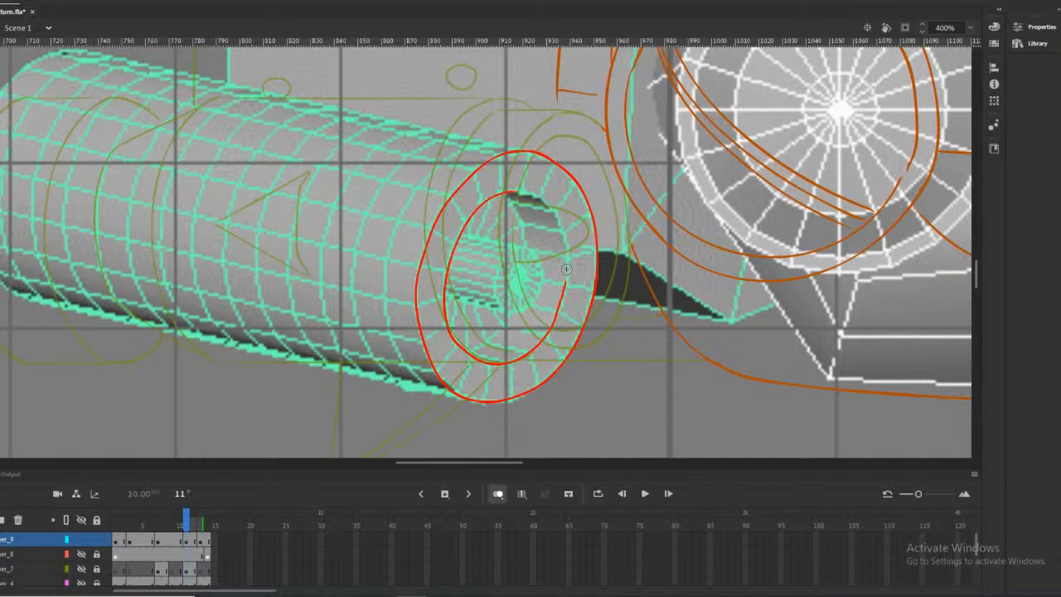
key(ctrl+z)
mouse_move(527, 192)
mouse_down()
mouse_move(472, 214)
mouse_move(446, 269)
mouse_move(444, 318)
mouse_move(469, 354)
mouse_move(504, 362)
mouse_move(538, 344)
mouse_move(563, 307)
mouse_move(568, 254)
mouse_move(547, 204)
mouse_up()
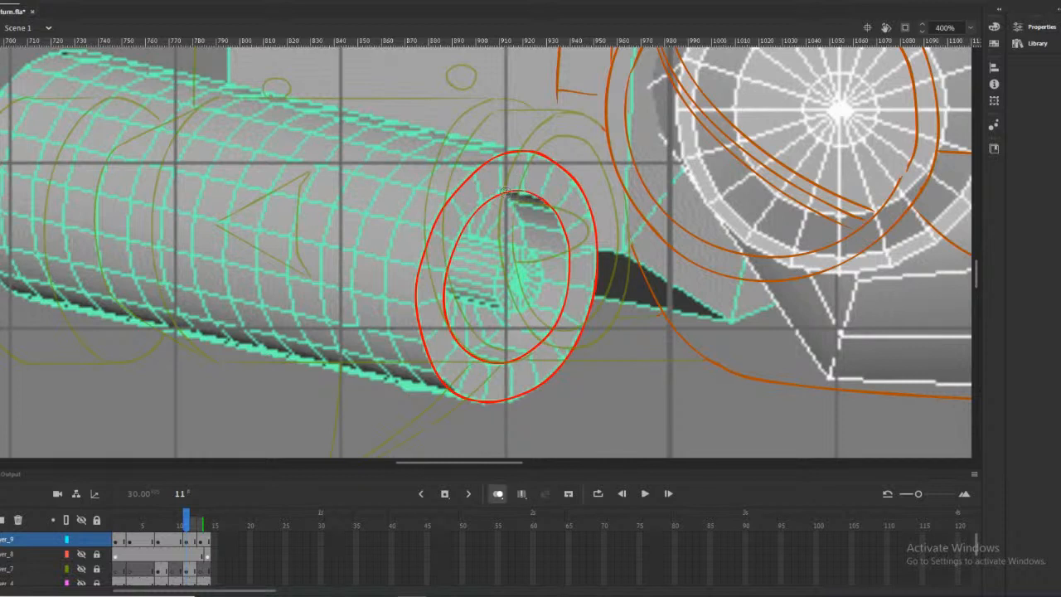
Draw the cone inside the thruster's opening and the curved interior lines above and below it
mouse_move(460, 234)
mouse_down()
mouse_move(533, 263)
mouse_move(540, 285)
mouse_move(497, 307)
mouse_move(446, 294)
mouse_up()
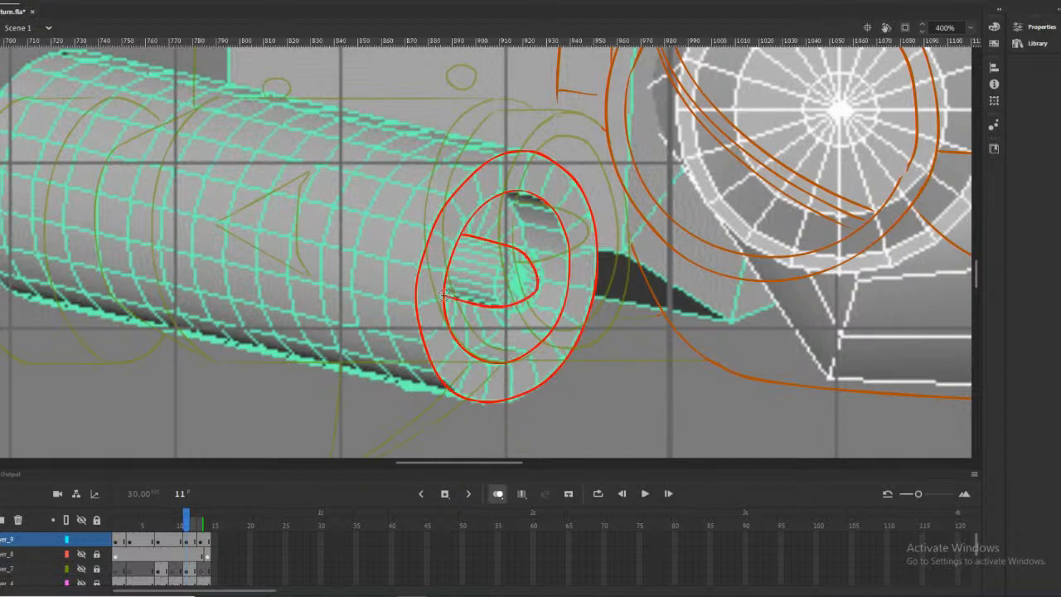
drag(503, 194, 527, 248)
mouse_move(509, 309)
mouse_down()
mouse_move(490, 338)
mouse_move(460, 352)
mouse_up()
Trace the thruster's long upper edge and its rounded rear end along the wireframe cylinder
scroll(484, 462, right, 5)
drag(534, 464, 378, 463)
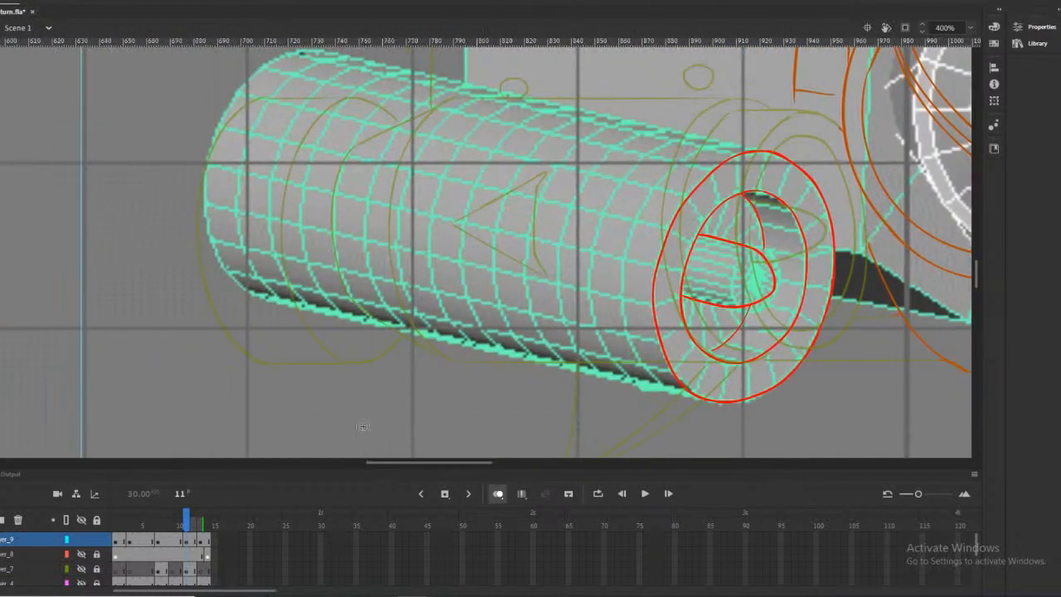
drag(767, 150, 427, 73)
scroll(506, 152, up, 3)
key(ctrl+z)
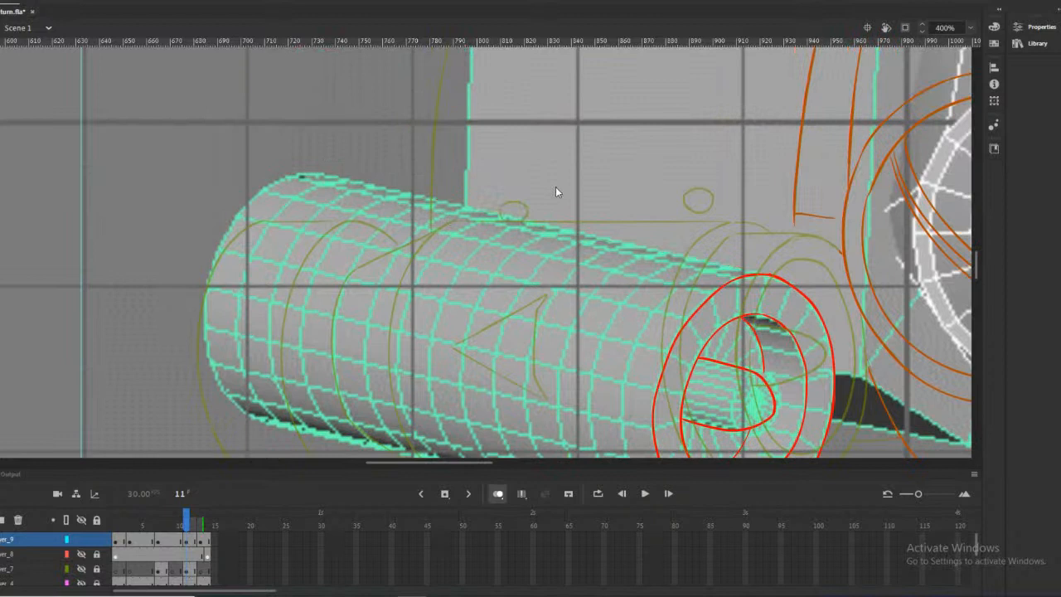
drag(770, 270, 330, 174)
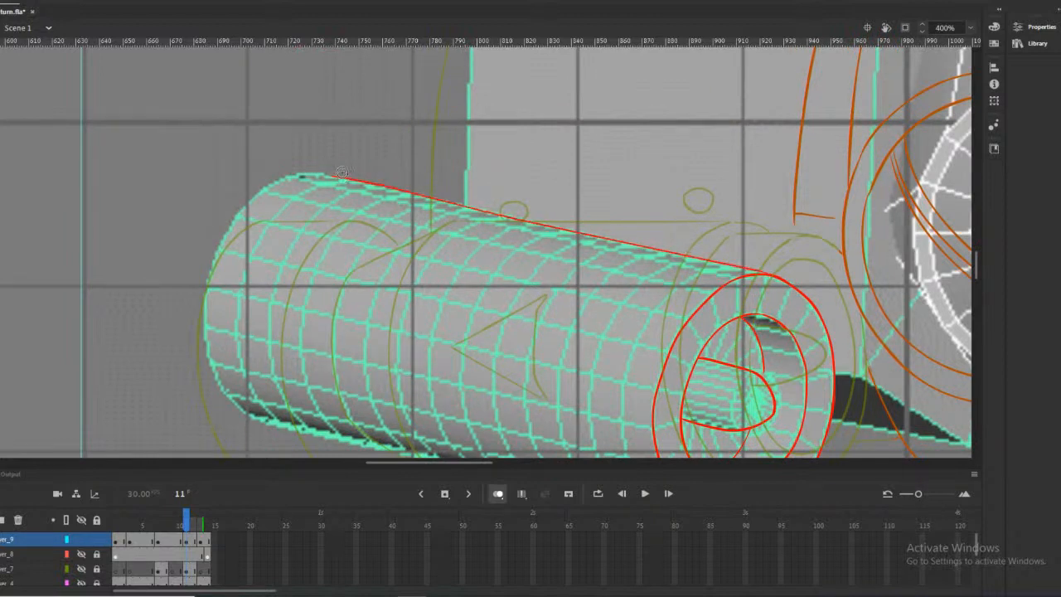
scroll(341, 171, down, 3)
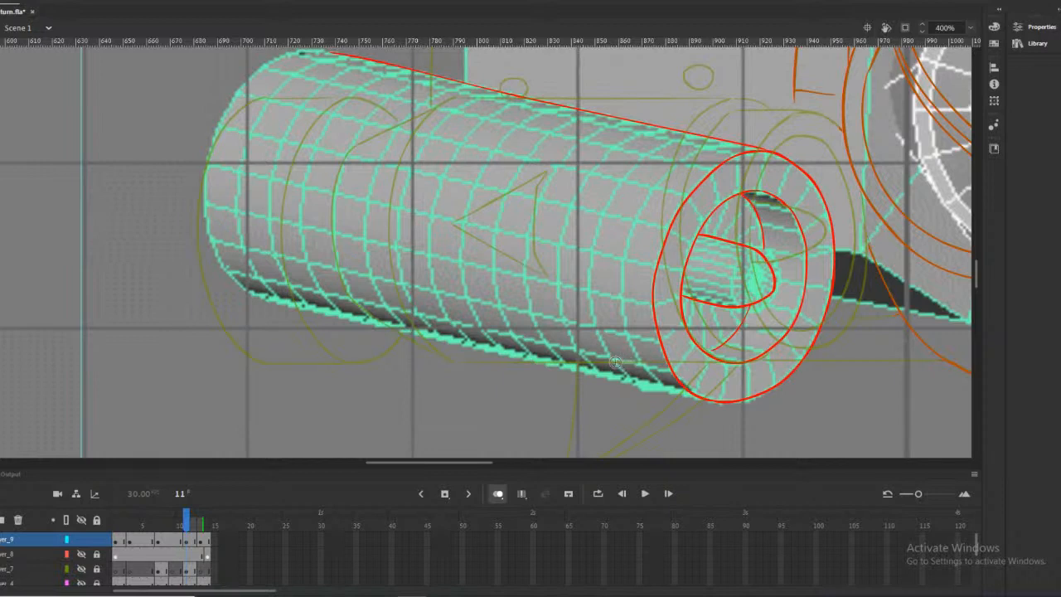
mouse_move(355, 54)
mouse_down()
mouse_move(291, 75)
mouse_move(257, 121)
mouse_up()
key(ctrl+z)
mouse_move(330, 52)
mouse_down()
mouse_move(280, 56)
mouse_move(247, 83)
mouse_move(217, 137)
mouse_move(207, 211)
mouse_move(226, 271)
mouse_move(253, 293)
mouse_up()
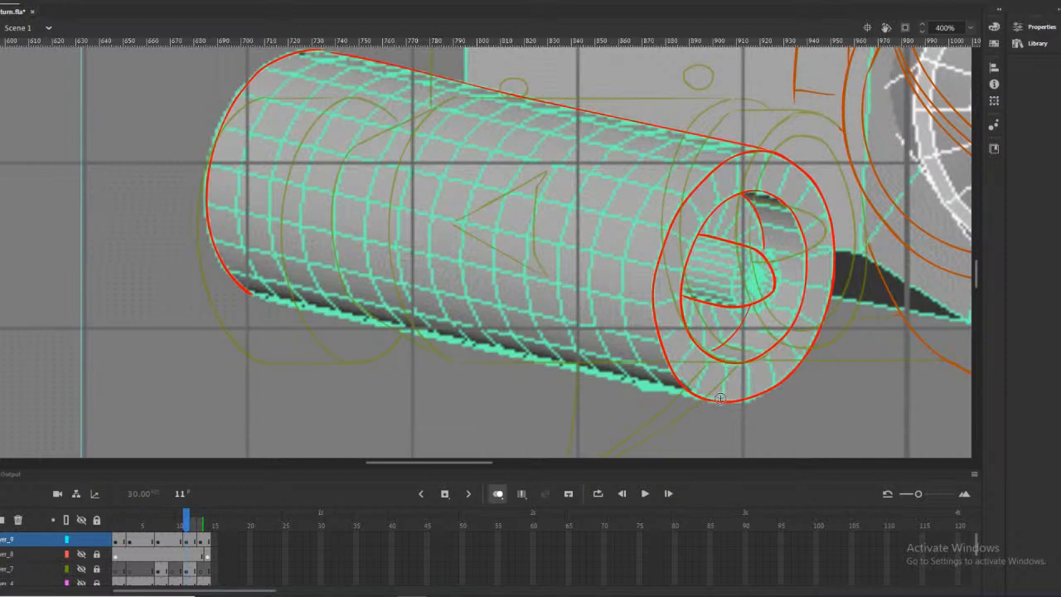
Trace the thruster's lower edge and add one curved band near its rear end and one behind the front rim
drag(720, 399, 579, 369)
key(ctrl+z)
drag(686, 389, 267, 297)
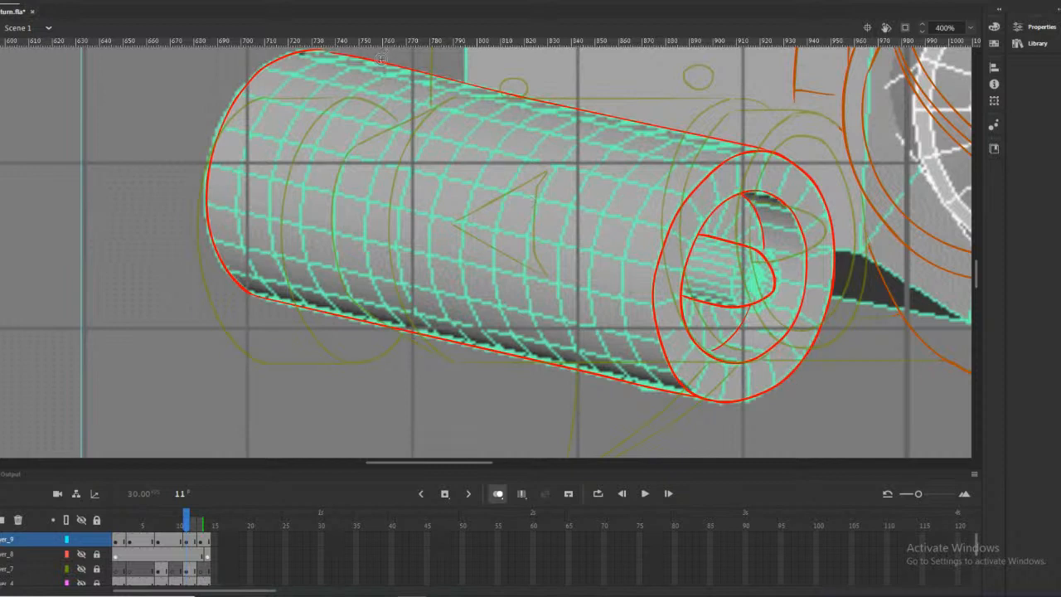
mouse_move(386, 64)
mouse_down()
mouse_move(342, 71)
mouse_move(303, 108)
mouse_move(275, 167)
mouse_move(269, 224)
mouse_move(282, 270)
mouse_move(328, 317)
mouse_up()
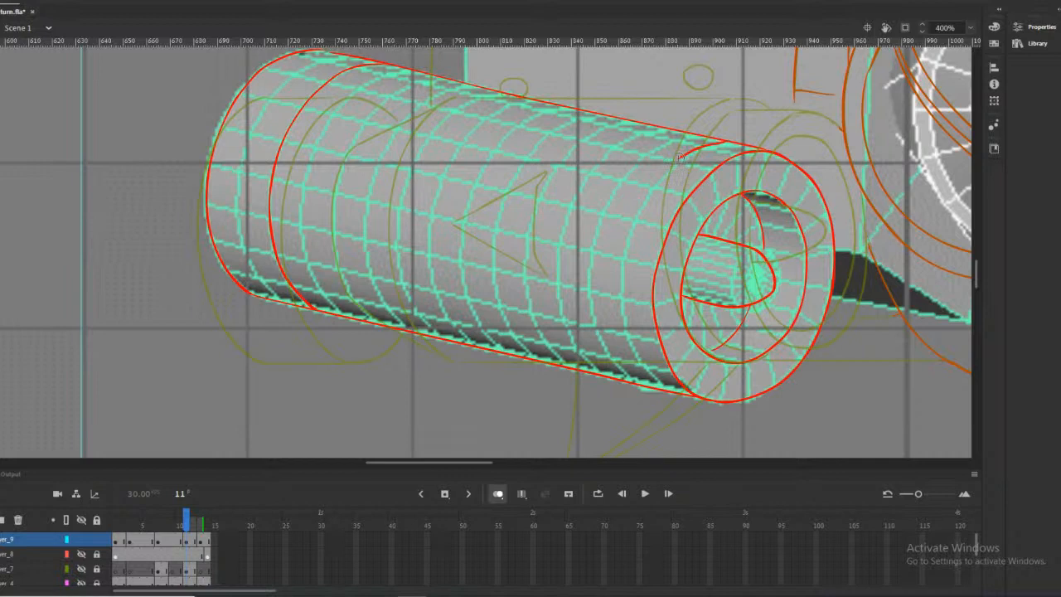
mouse_move(726, 138)
mouse_down()
mouse_move(698, 143)
mouse_move(648, 181)
mouse_move(614, 245)
mouse_move(610, 306)
mouse_move(636, 369)
mouse_move(666, 391)
mouse_up()
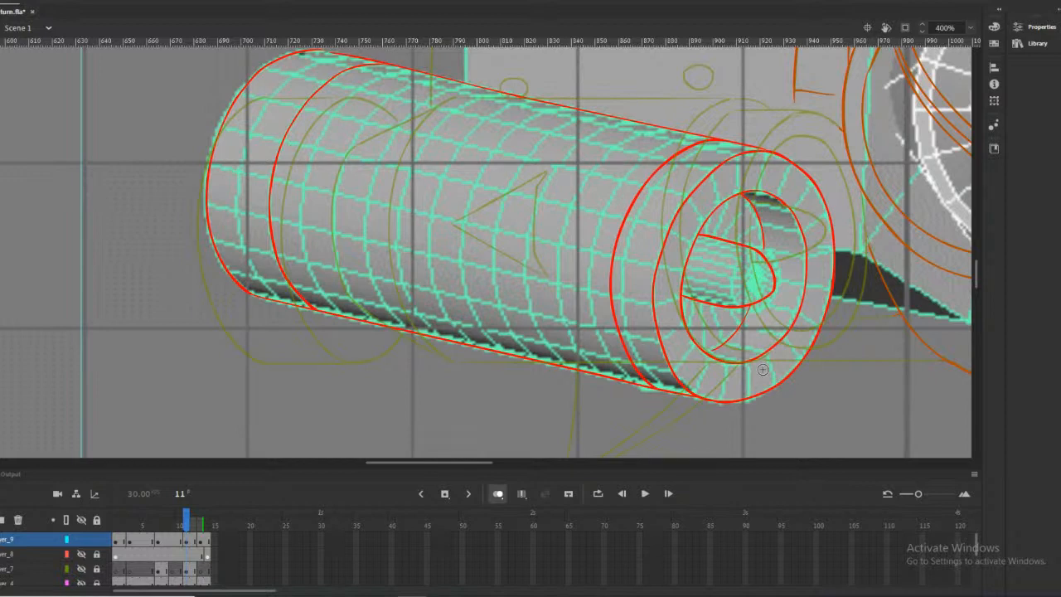
Turn off onion skinning, hide the wireframe reference and go to frame 1
click(497, 493)
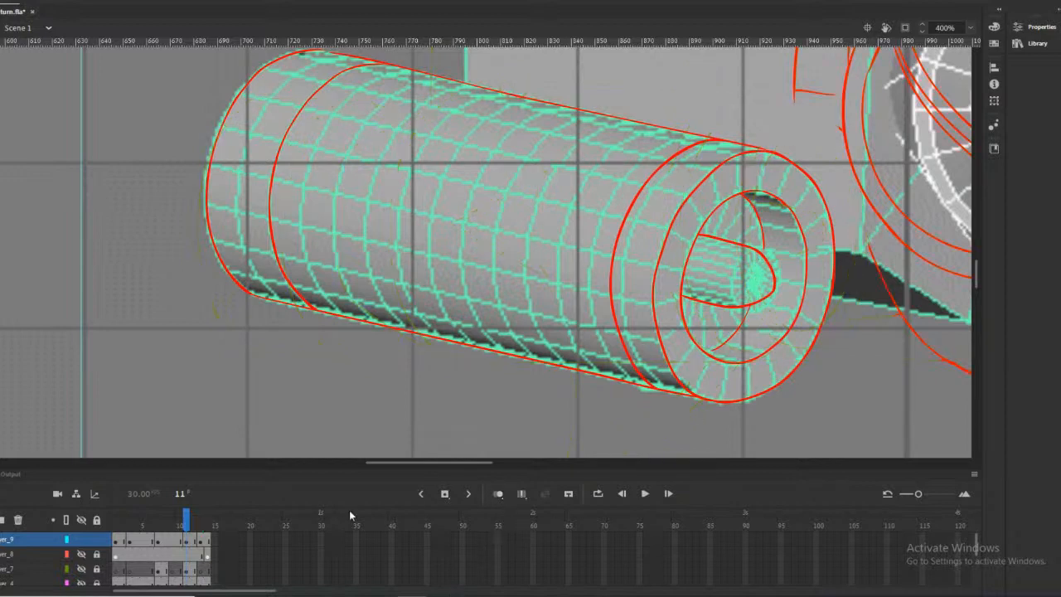
scroll(181, 547, down, 3)
click(81, 568)
click(166, 526)
click(116, 525)
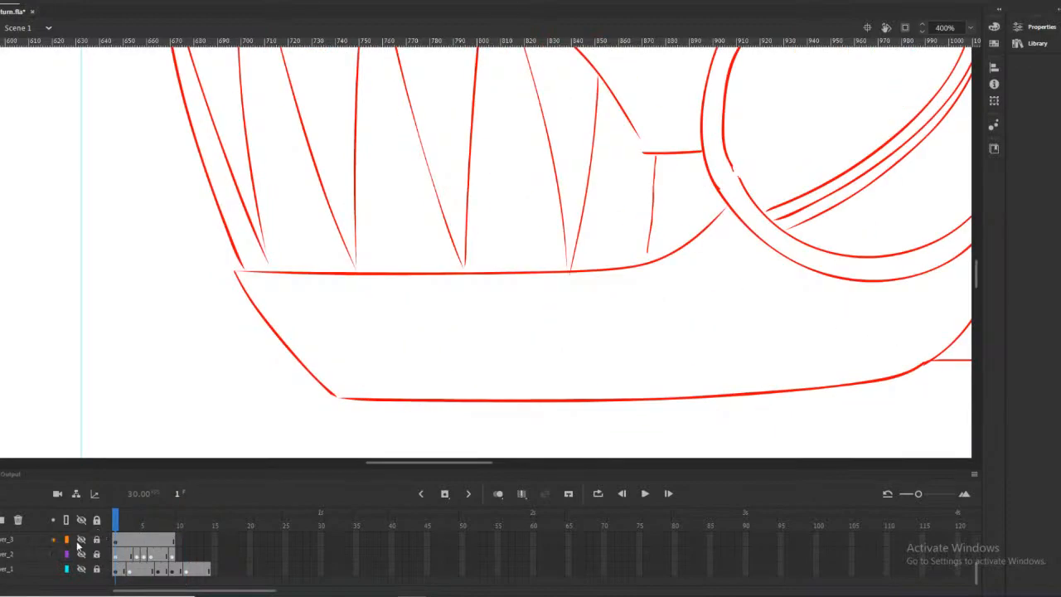
Show the coloured fish artwork beneath the frame 1 outline and examine the thruster's front end
click(82, 540)
click(86, 543)
scroll(88, 557, up, 2)
scroll(88, 557, up, 2)
click(81, 553)
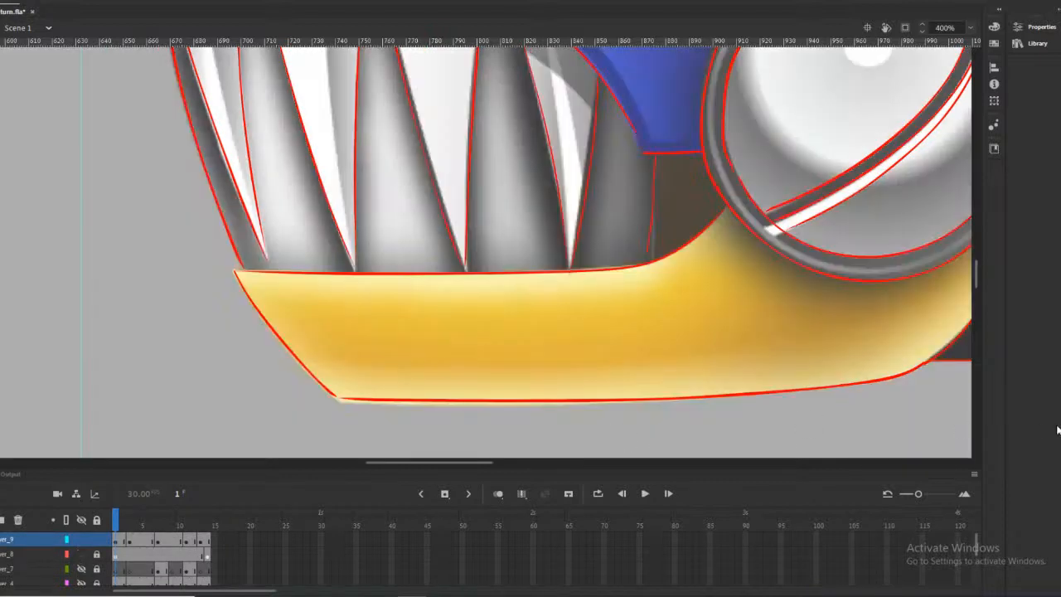
alt+click(539, 258)
alt+click(525, 252)
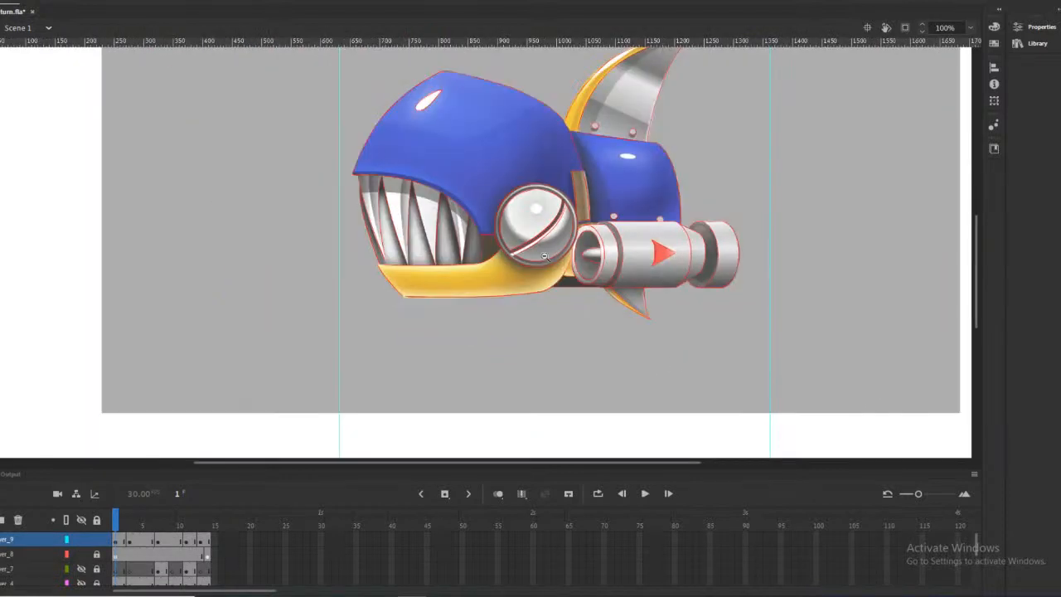
click(602, 275)
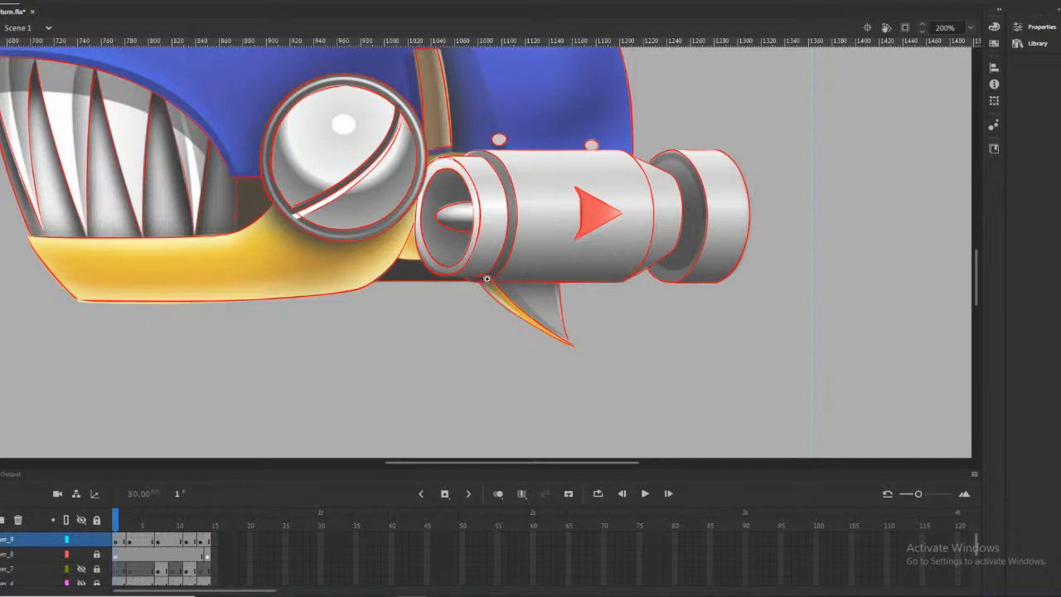
On frame 8, select the inner ring lines at the thruster's front and scale them down slightly about their centre
drag(131, 522, 165, 522)
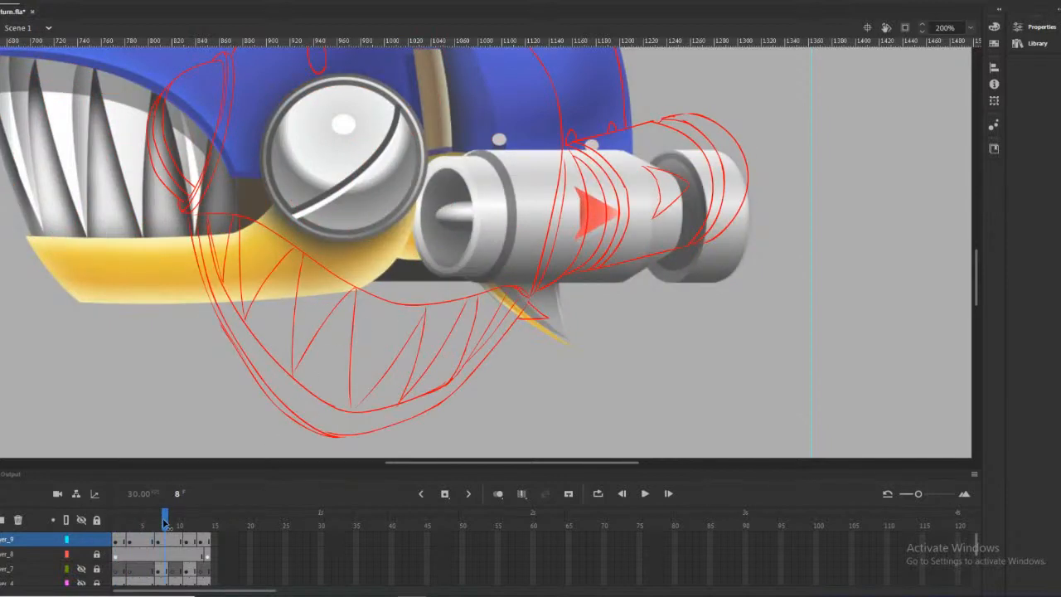
click(588, 190)
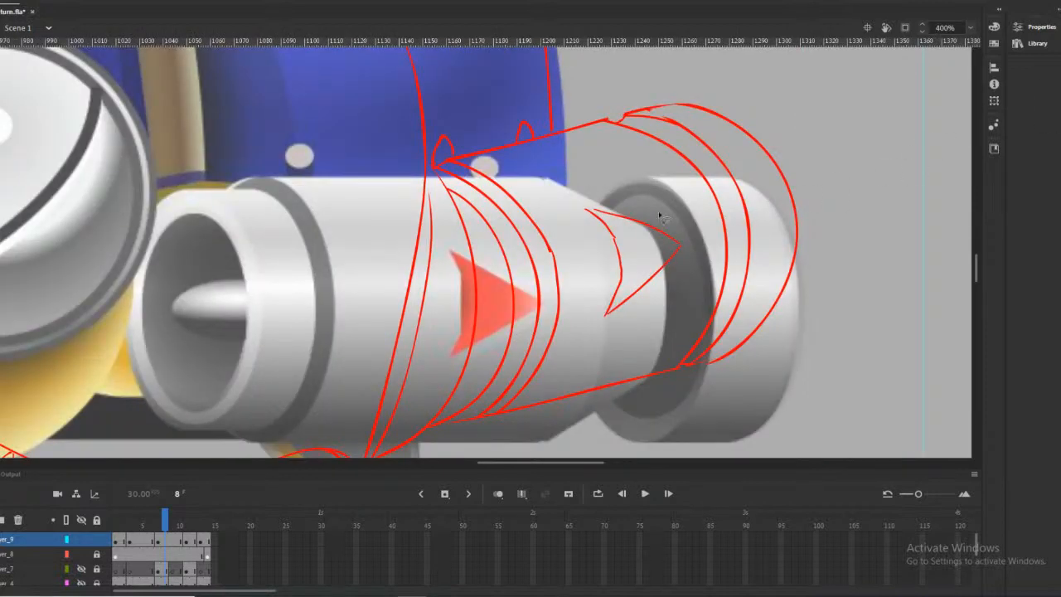
mouse_move(444, 169)
mouse_down()
mouse_move(481, 246)
mouse_move(473, 388)
mouse_move(442, 422)
mouse_move(455, 438)
mouse_move(512, 390)
mouse_move(536, 254)
mouse_move(478, 182)
mouse_move(445, 169)
mouse_up()
key(q)
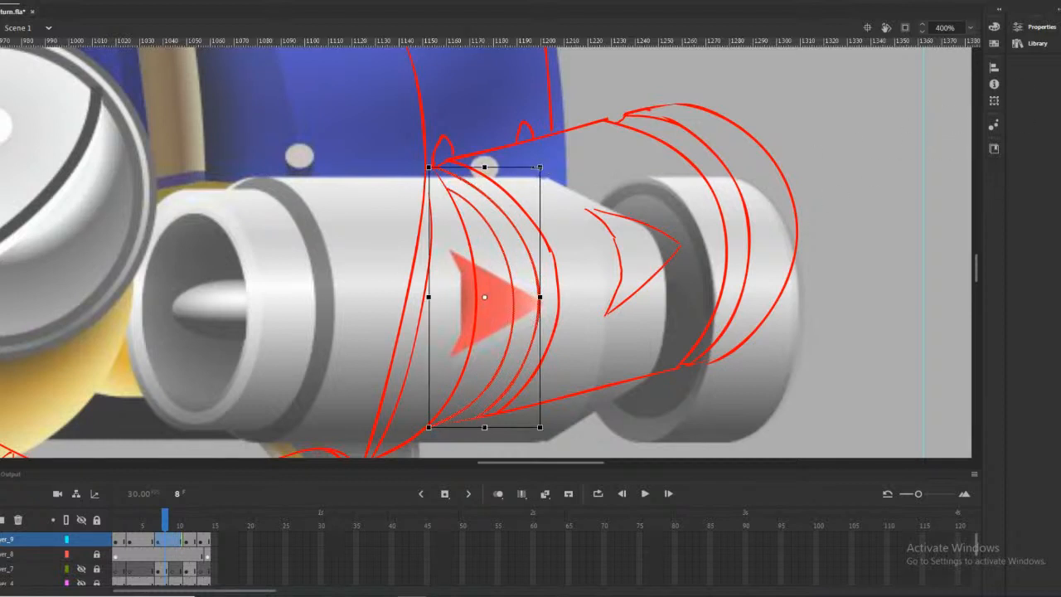
alt+drag(540, 167, 534, 181)
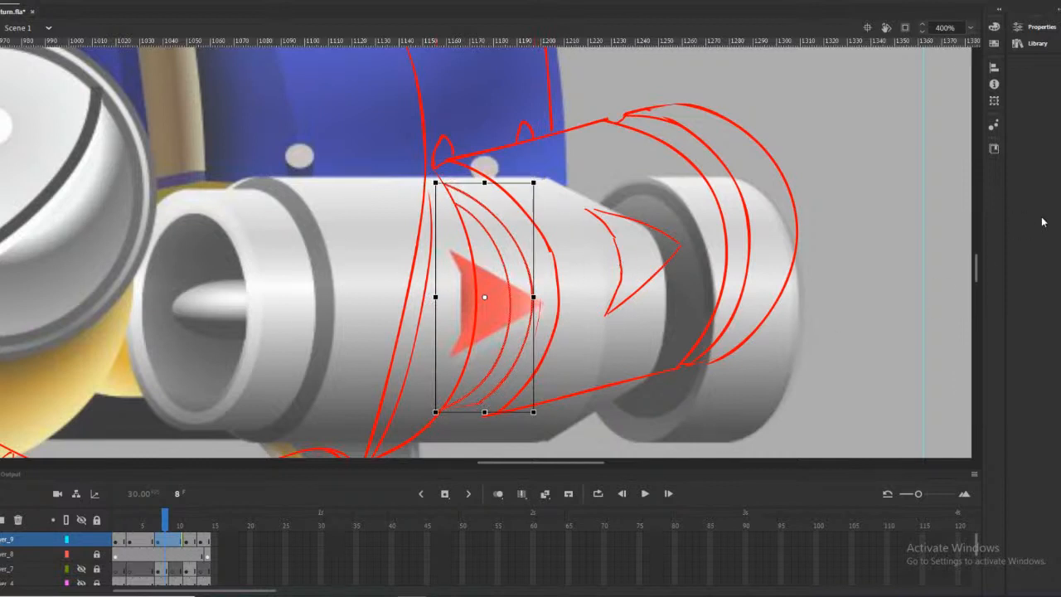
key(ctrl+shift+a)
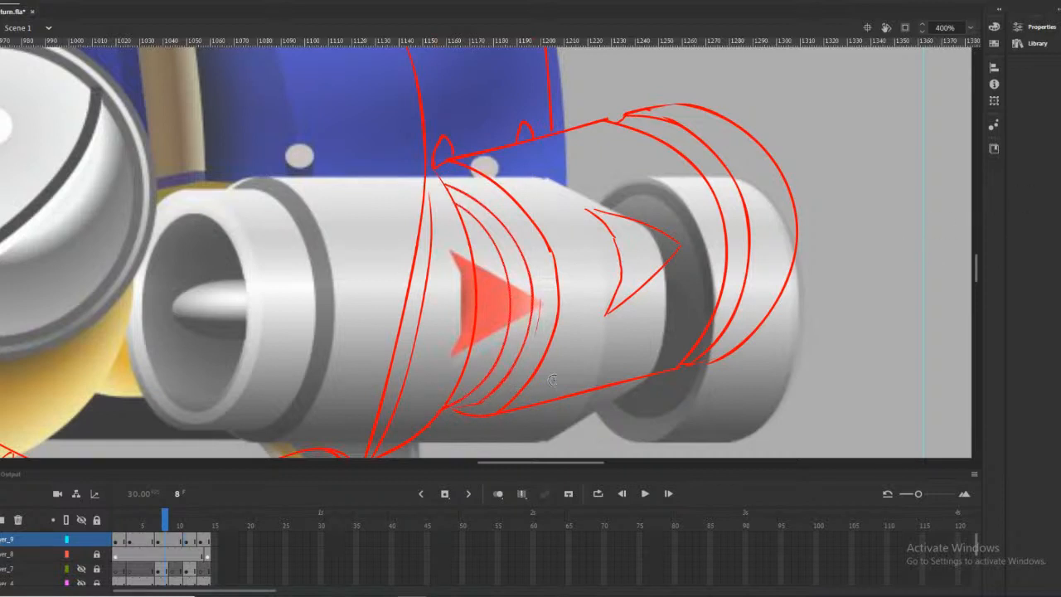
Clean up the stray line beside the resized rings on frame 8 and reconnect the rim at their lower end
drag(540, 302, 530, 343)
drag(487, 412, 452, 413)
key(ctrl+z)
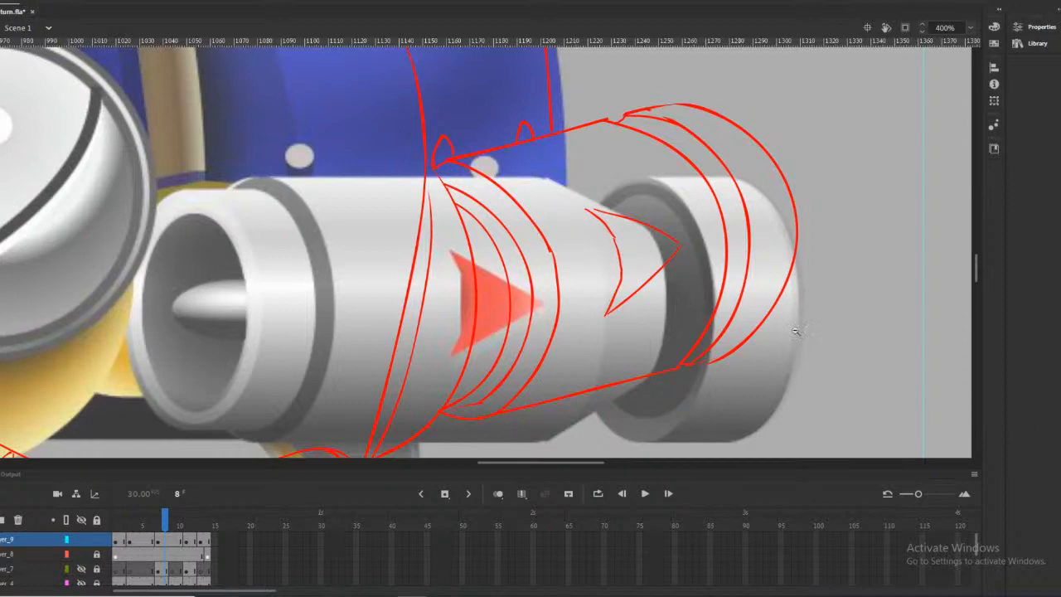
On frame 11, select the thruster's front rim and opening lines and scale them down slightly about their centre
alt+click(608, 254)
drag(163, 518, 185, 515)
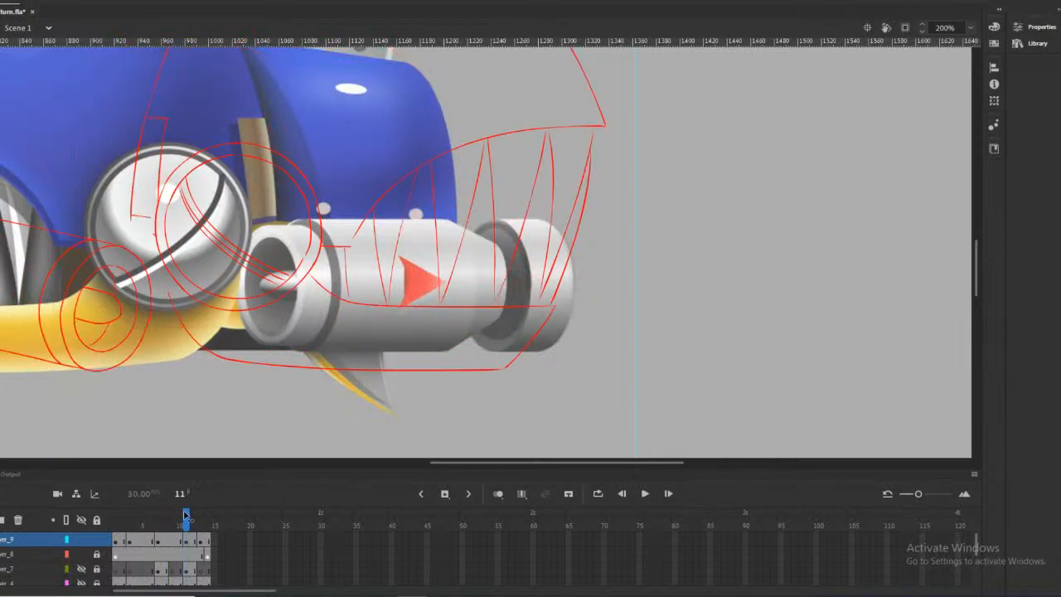
drag(579, 462, 482, 463)
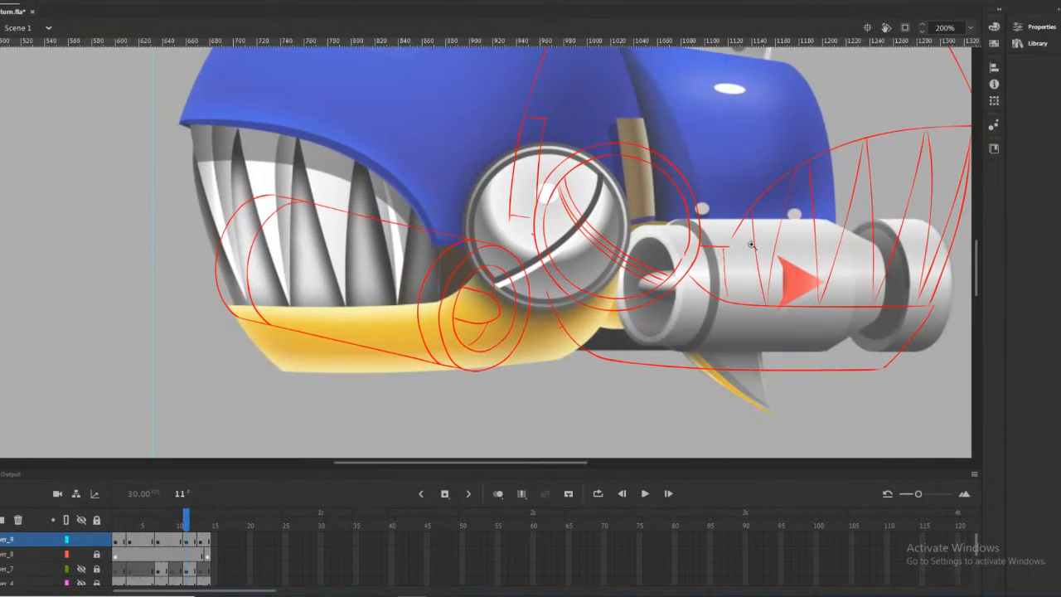
mouse_move(495, 230)
mouse_down()
mouse_move(427, 253)
mouse_move(421, 350)
mouse_move(438, 366)
mouse_up()
mouse_move(495, 390)
mouse_down()
mouse_move(542, 298)
mouse_move(497, 228)
mouse_up()
key(q)
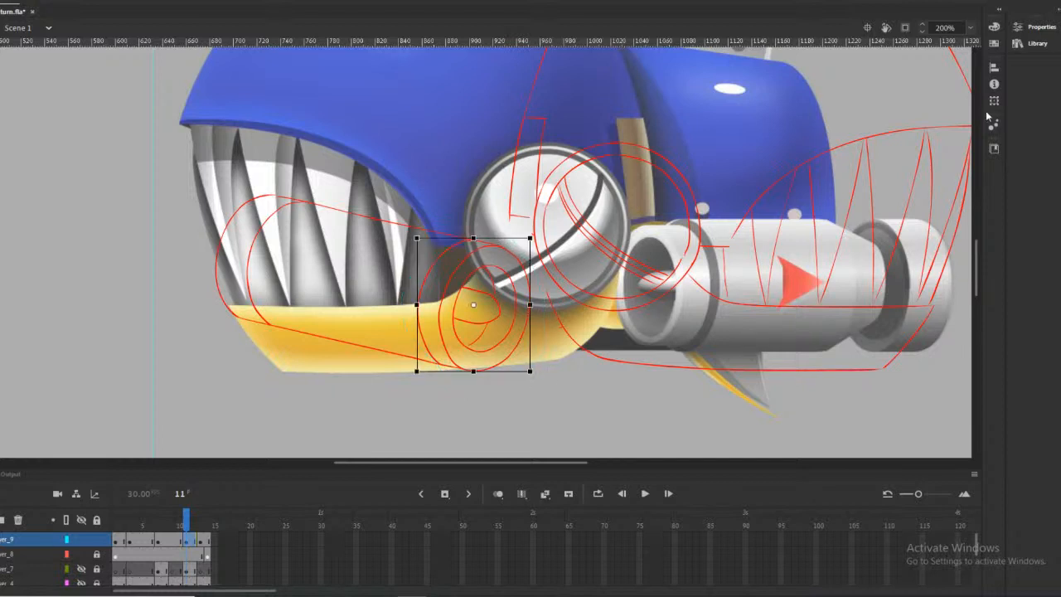
key(z)
click(465, 321)
key(q)
alt+drag(604, 98, 600, 101)
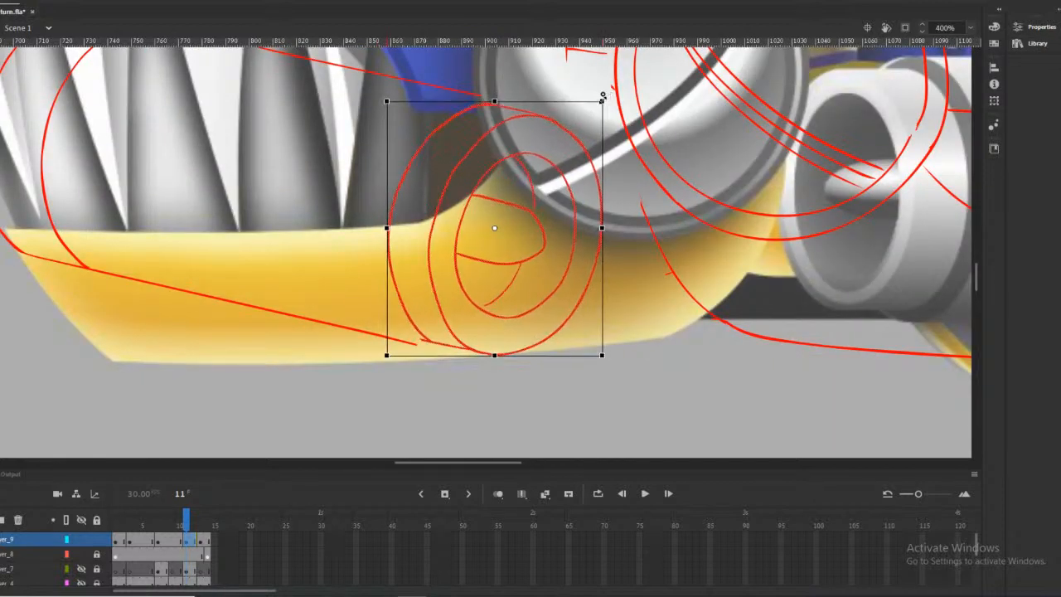
alt+drag(600, 96, 601, 97)
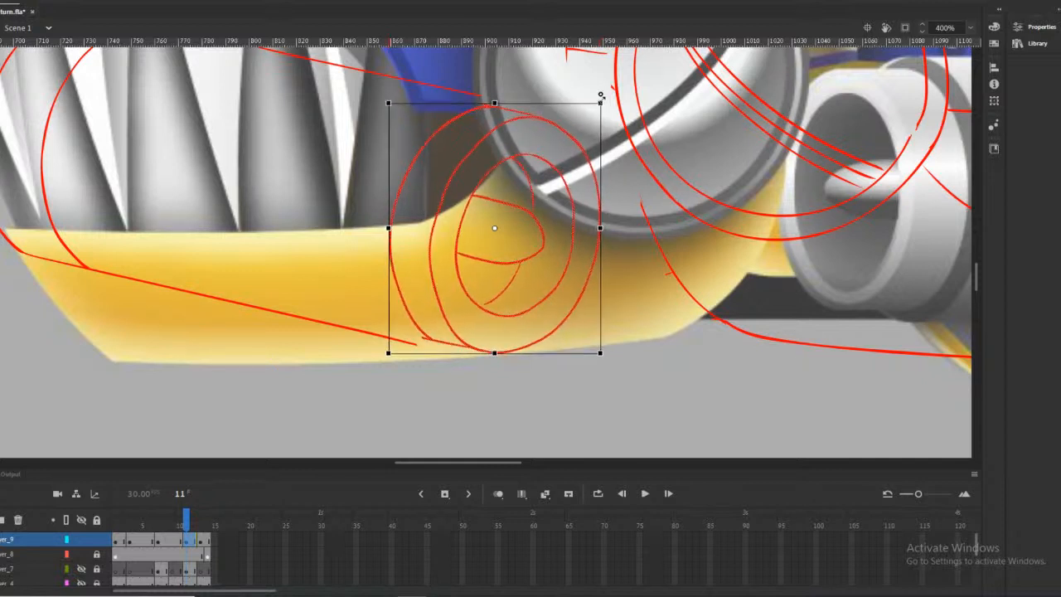
click(575, 88)
Show the wireframe reference again, hide the coloured artwork and check the resized thruster front against the wireframe
scroll(117, 577, down, 5)
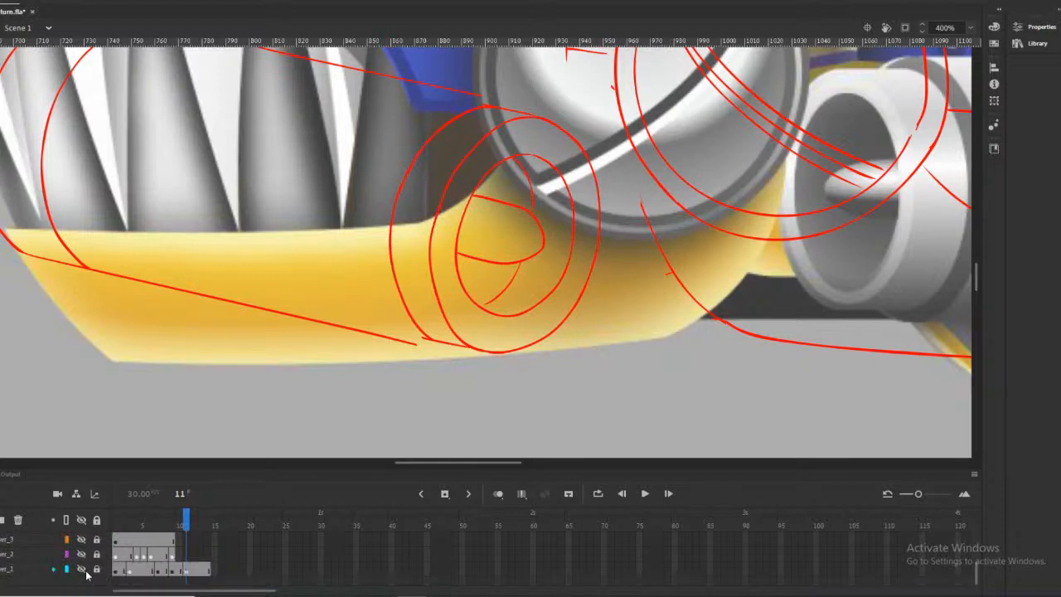
click(80, 568)
scroll(81, 563, up, 5)
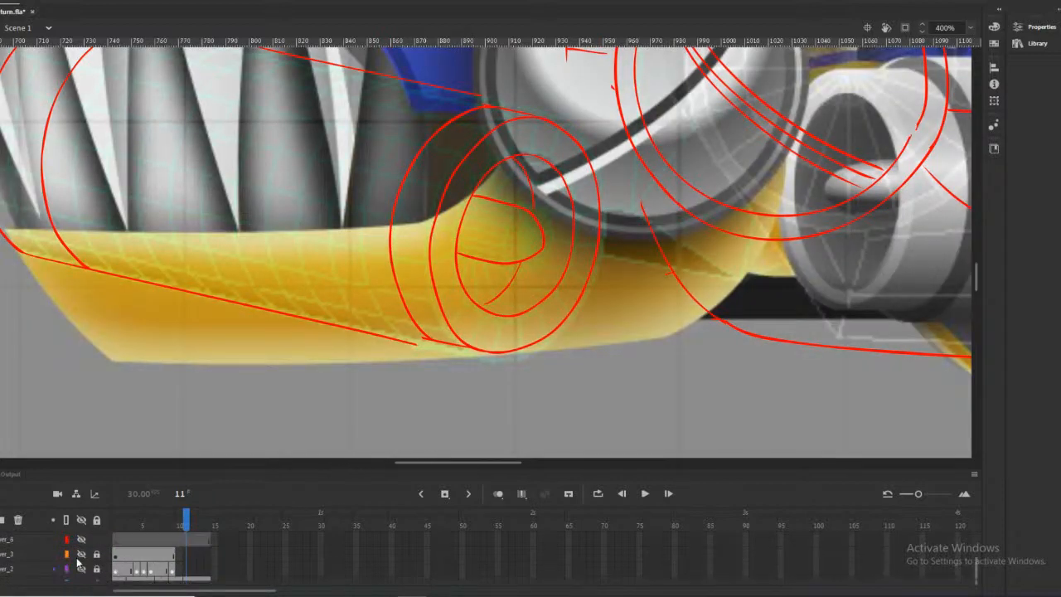
click(82, 555)
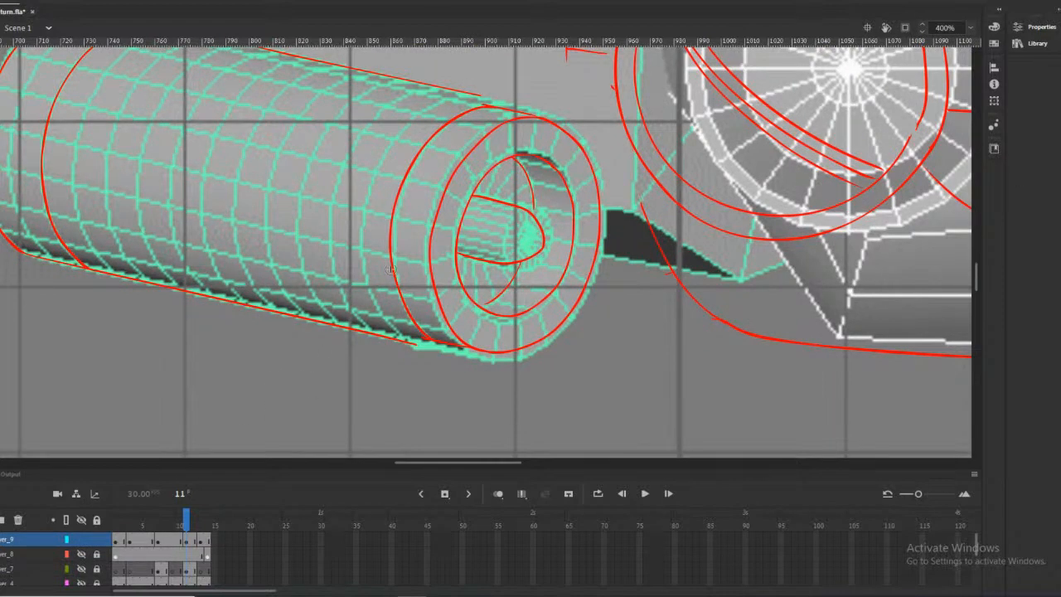
scroll(590, 313, up, 3)
scroll(590, 313, down, 3)
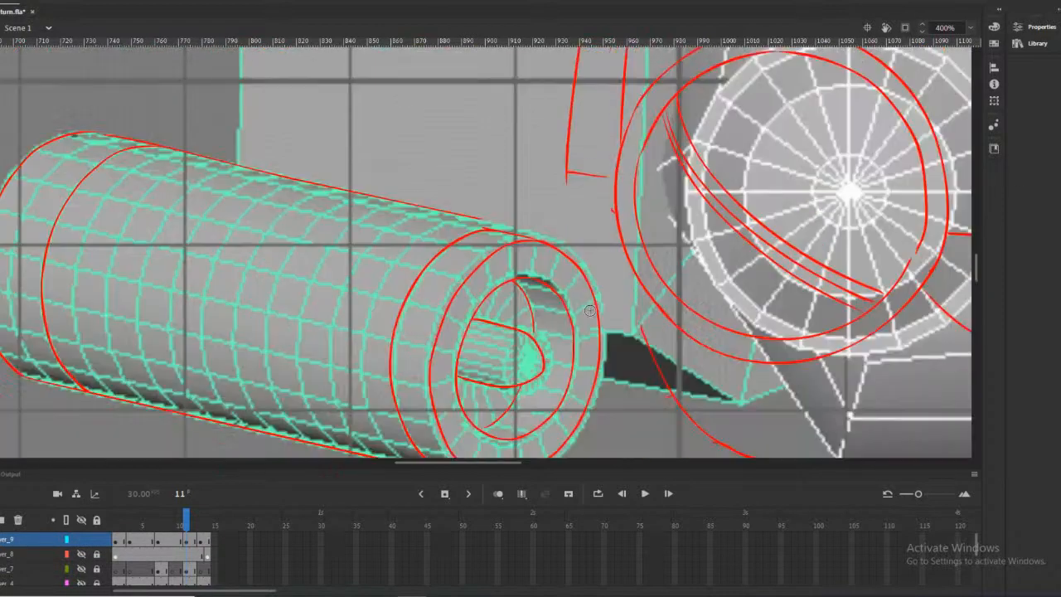
scroll(590, 311, down, 3)
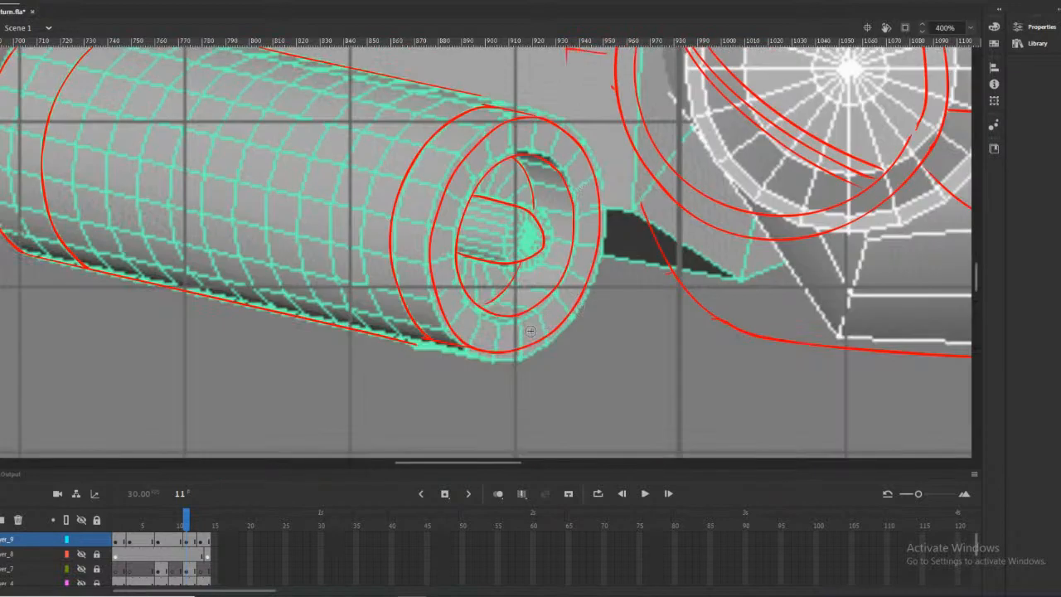
Turn on onion skinning and draw a second ring line just behind the thruster's front rim on frame 11
click(497, 493)
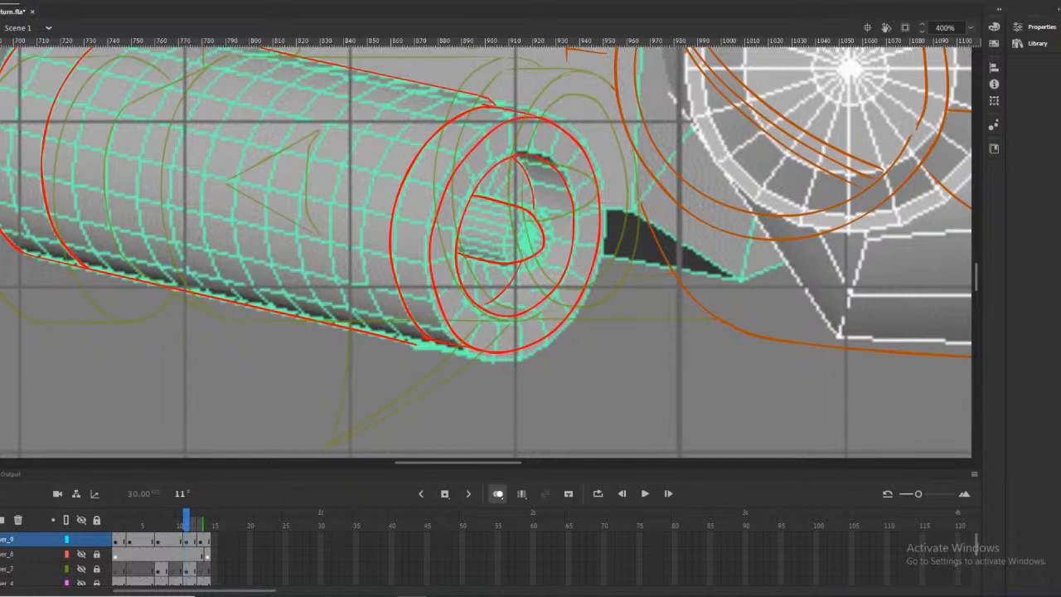
mouse_move(465, 99)
mouse_down()
mouse_move(429, 117)
mouse_move(392, 177)
mouse_up()
key(ctrl+z)
mouse_move(473, 96)
mouse_down()
mouse_move(406, 156)
mouse_move(383, 245)
mouse_up()
drag(390, 296, 397, 310)
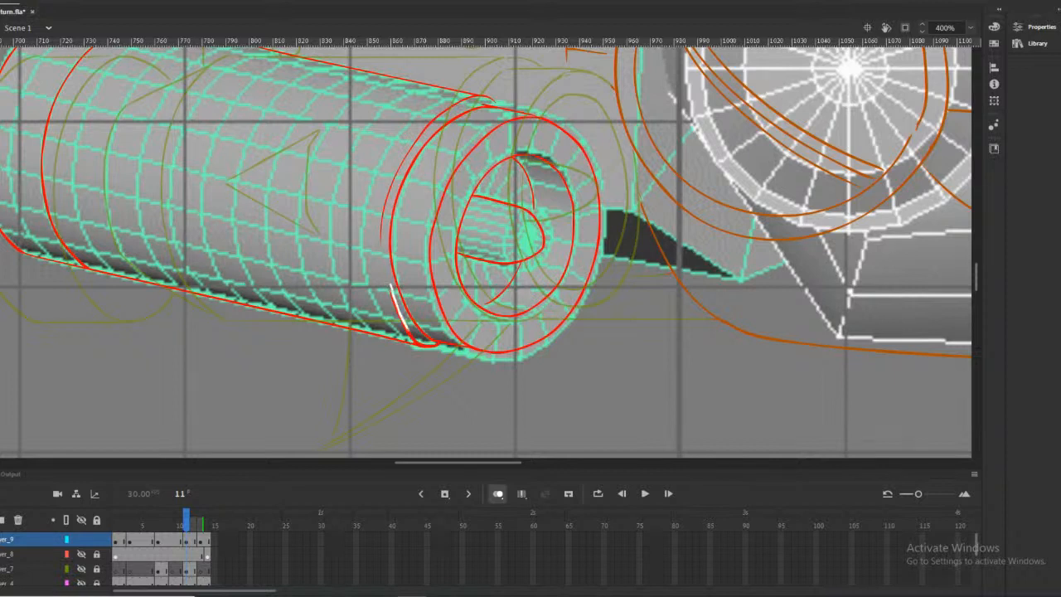
drag(416, 338, 420, 344)
drag(461, 464, 435, 459)
scroll(454, 409, up, 3)
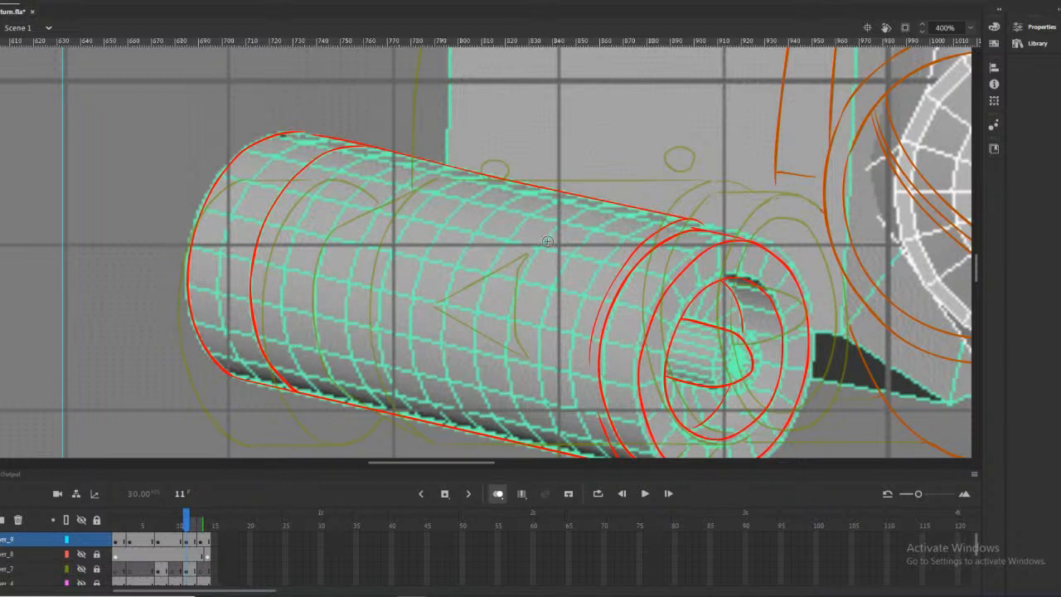
drag(526, 246, 515, 252)
drag(530, 247, 500, 267)
key(ctrl+z)
mouse_move(530, 247)
mouse_down()
mouse_move(486, 274)
mouse_move(483, 335)
mouse_up()
key(ctrl+z)
key(ctrl+z)
key(ctrl+z)
Draw a closed arrowhead marking with a notched front edge on the side of the thruster on frame 11
mouse_move(554, 220)
mouse_down()
mouse_move(501, 251)
mouse_move(495, 307)
mouse_up()
drag(551, 219, 434, 241)
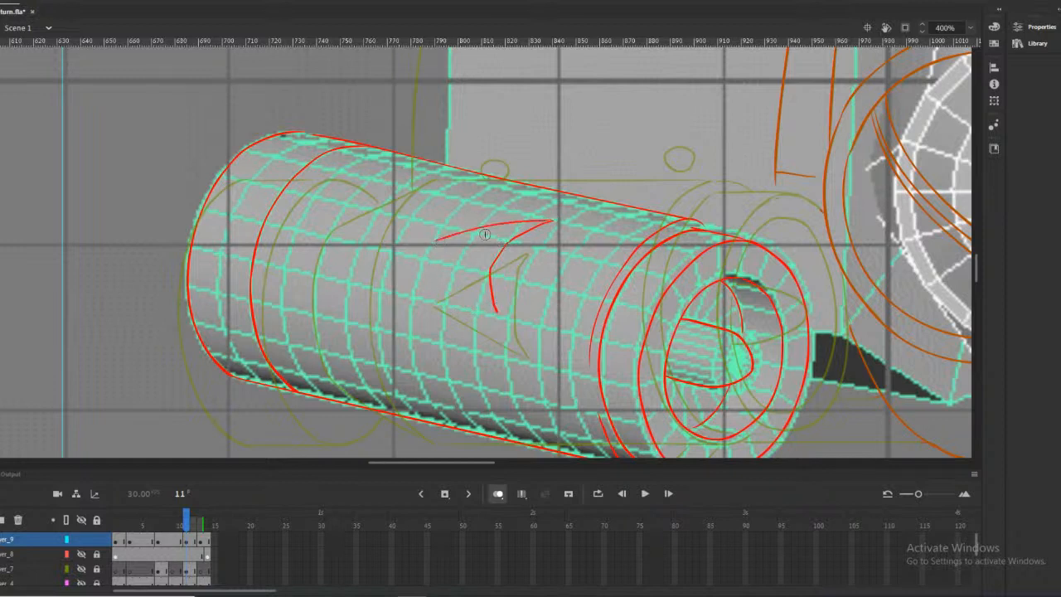
key(ctrl+z)
drag(551, 220, 436, 241)
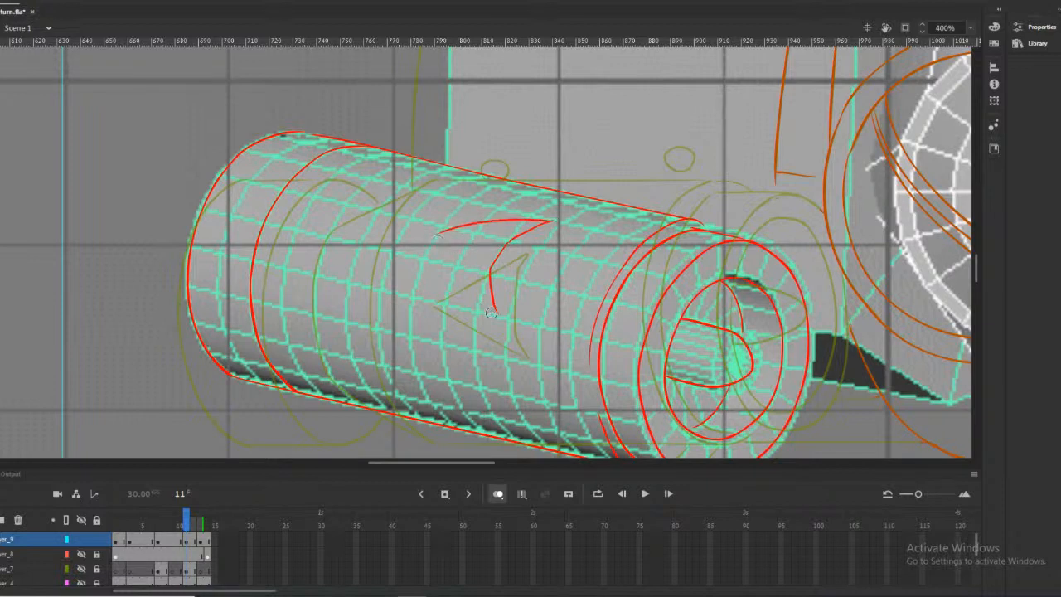
drag(494, 313, 437, 238)
drag(504, 242, 490, 272)
Draw two curved band lines around the rear part of the thruster and delete the stray piece at their lower end
drag(421, 155, 352, 203)
key(ctrl+z)
mouse_move(427, 149)
mouse_down()
mouse_move(380, 172)
mouse_move(333, 228)
mouse_move(316, 306)
mouse_move(325, 363)
mouse_move(367, 410)
mouse_up()
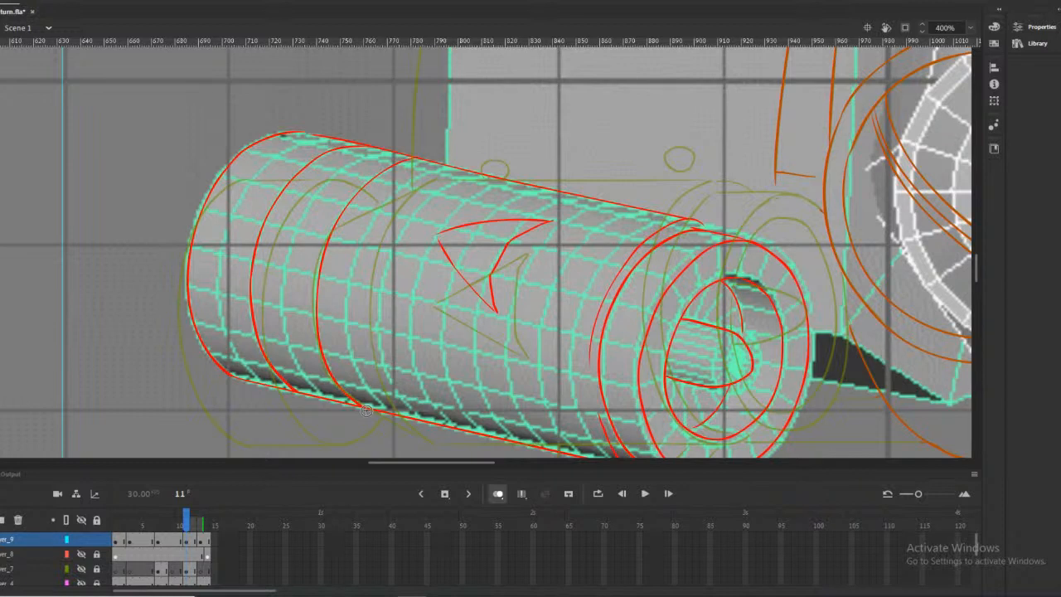
mouse_move(414, 155)
mouse_down()
mouse_move(338, 172)
mouse_move(304, 210)
mouse_move(282, 276)
mouse_move(284, 338)
mouse_up()
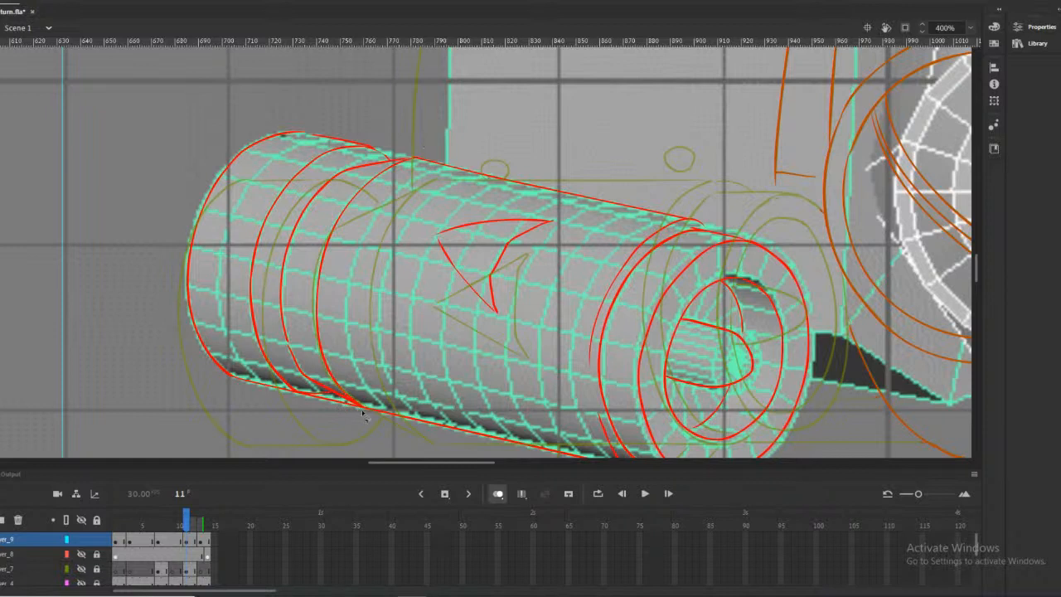
drag(350, 403, 304, 401)
key(Delete)
alt+click(591, 184)
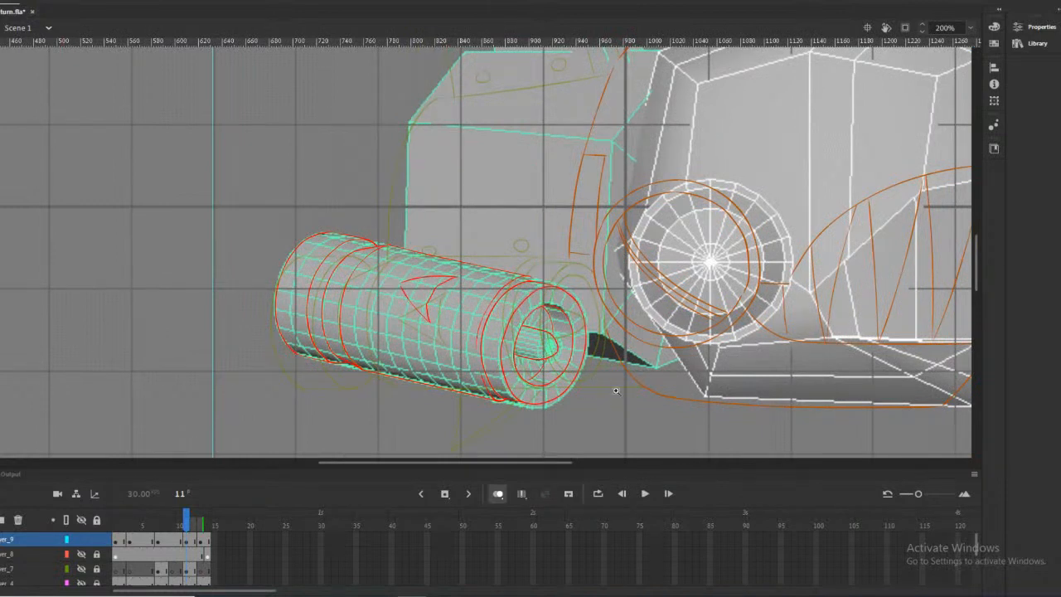
drag(535, 468, 538, 463)
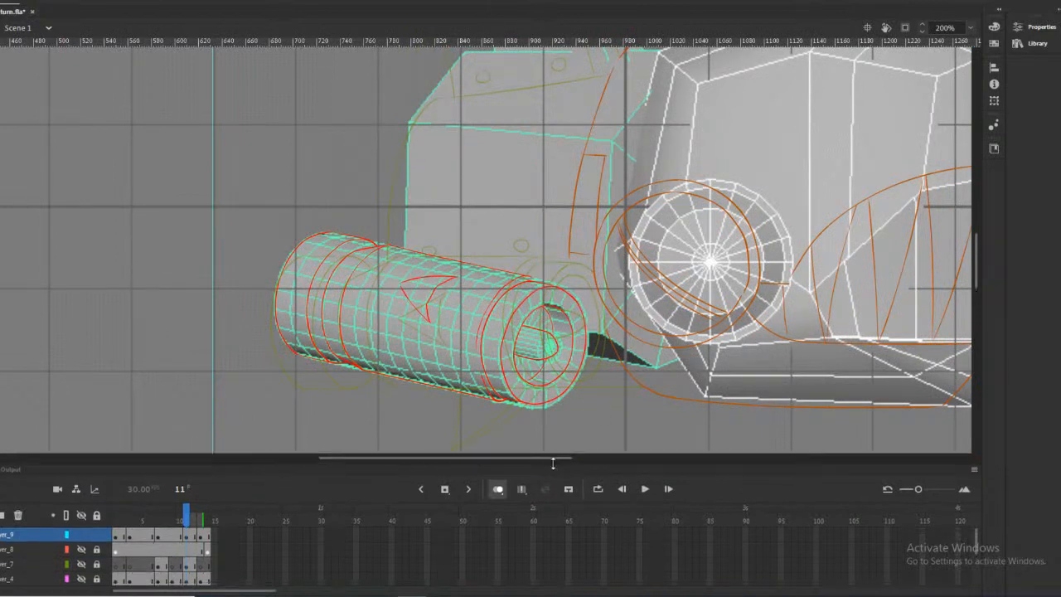
click(575, 458)
drag(583, 458, 421, 458)
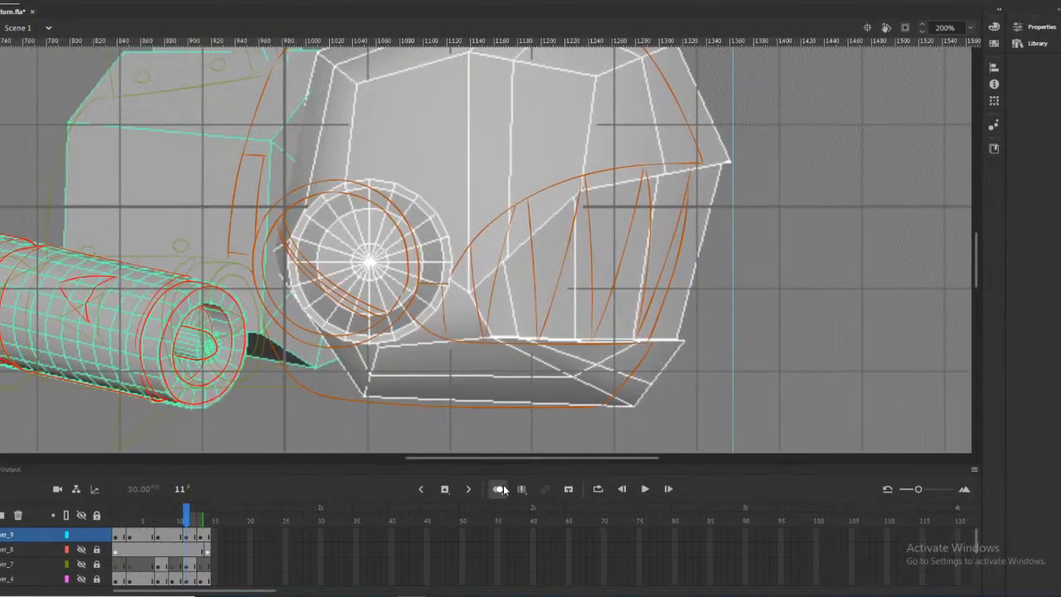
click(500, 489)
drag(491, 458, 436, 456)
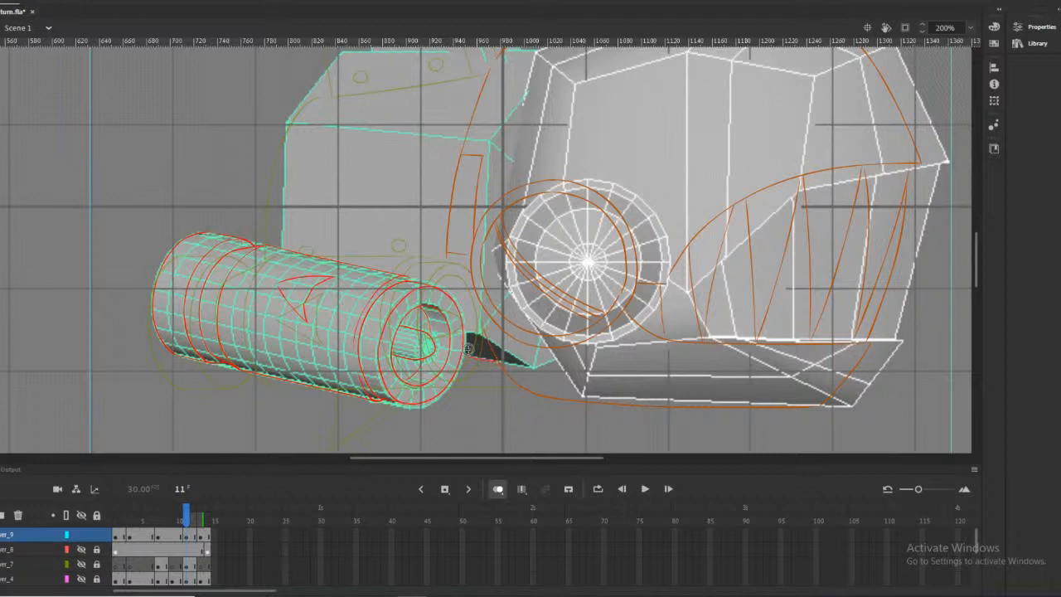
Trace the dorsal fin over the wireframe with its rear edge, outer front edge and inner ridge curve meeting at the tip
scroll(525, 357, up, 3)
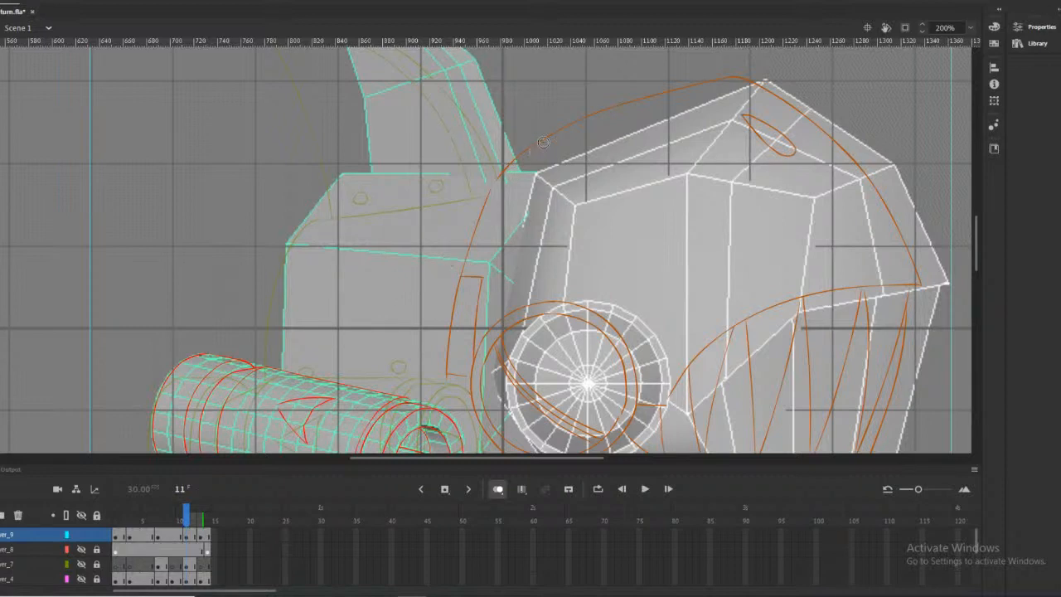
scroll(543, 146, up, 6)
scroll(543, 145, down, 3)
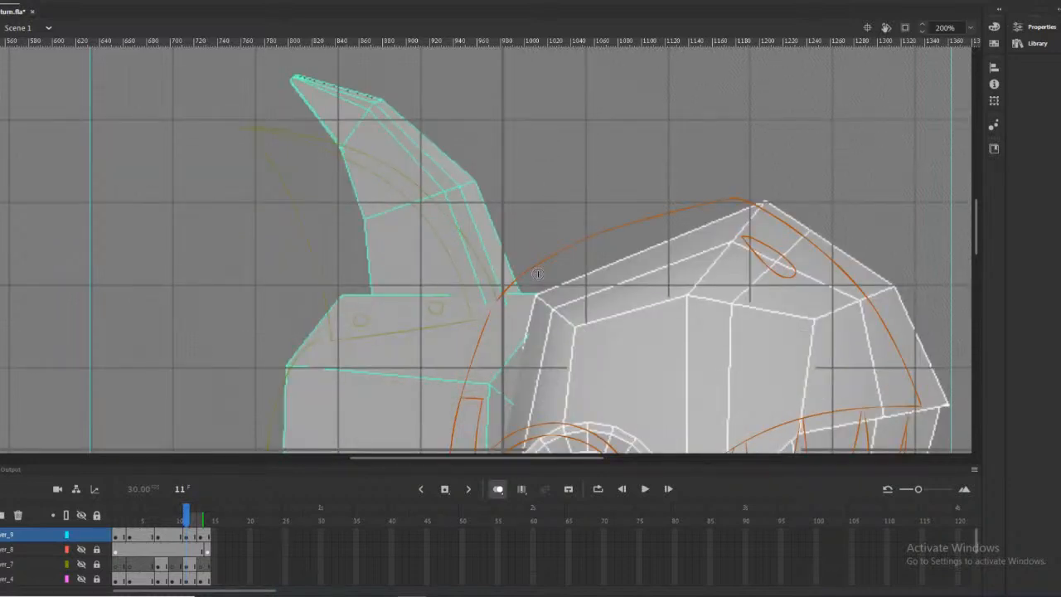
mouse_move(298, 79)
mouse_down()
mouse_move(373, 115)
mouse_move(427, 166)
mouse_move(491, 301)
mouse_up()
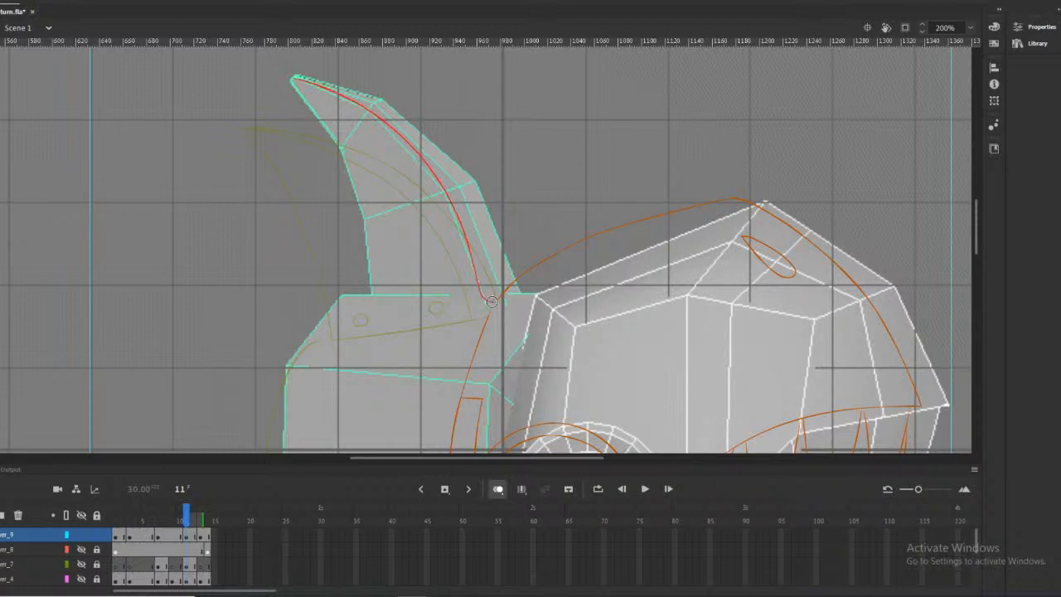
mouse_move(292, 76)
mouse_down()
mouse_move(358, 198)
mouse_move(372, 290)
mouse_up()
mouse_move(293, 79)
mouse_down()
mouse_move(343, 148)
mouse_move(372, 290)
mouse_up()
mouse_move(290, 76)
mouse_down()
mouse_move(388, 105)
mouse_move(427, 138)
mouse_move(467, 176)
mouse_move(517, 282)
mouse_up()
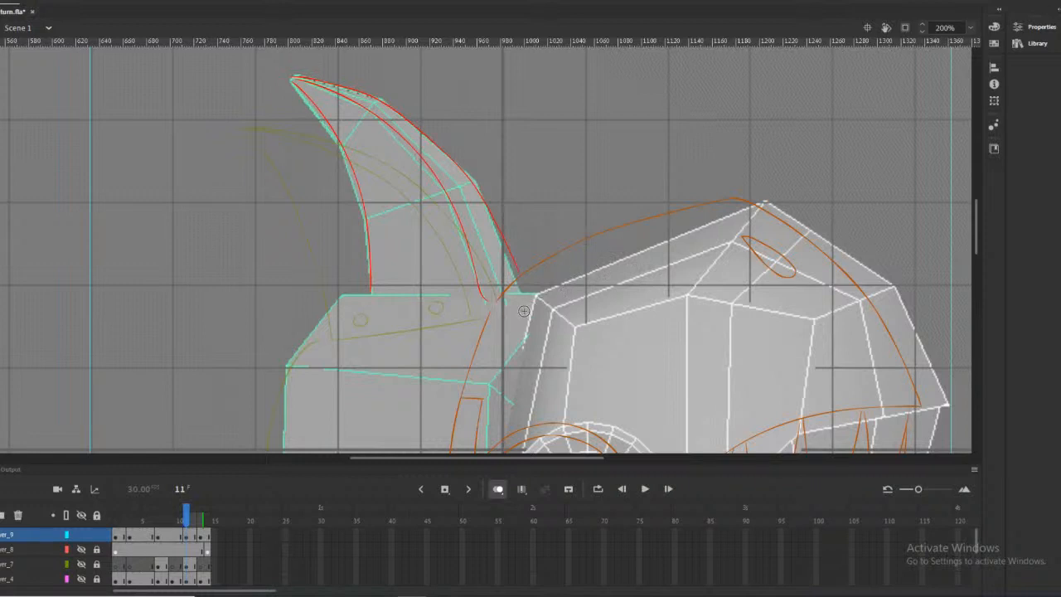
Draw the dorsal fin's base line, join it to the inner ridge, and trace the body's rounded upper rear edge downwards
drag(478, 292, 346, 297)
drag(498, 296, 481, 293)
click(486, 299)
scroll(463, 232, down, 3)
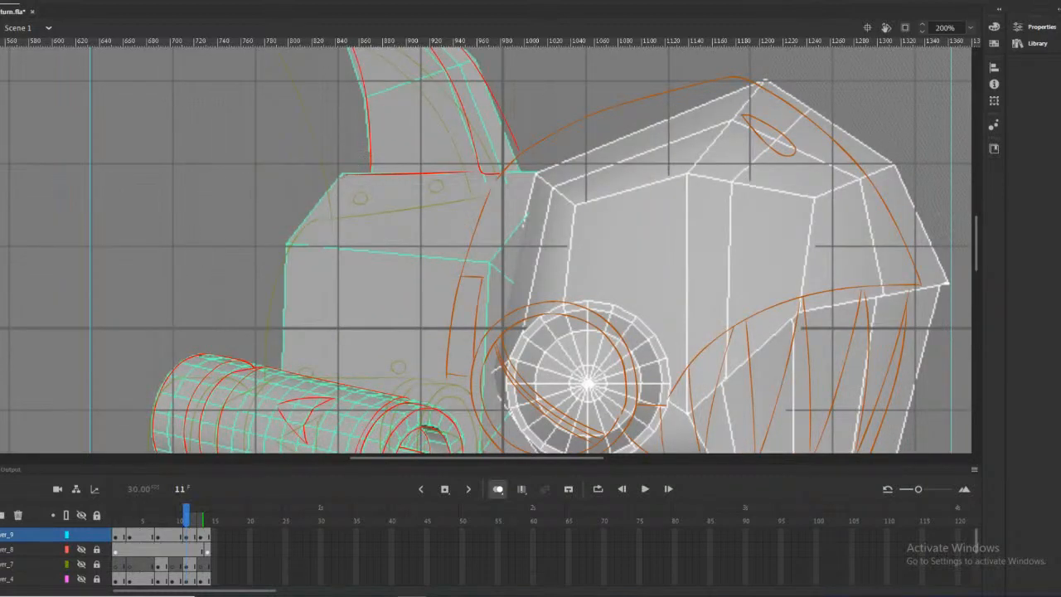
drag(286, 246, 280, 302)
Draw a small oval rivet just above the fin's base near its rear edge and widen it slightly
scroll(437, 227, up, 3)
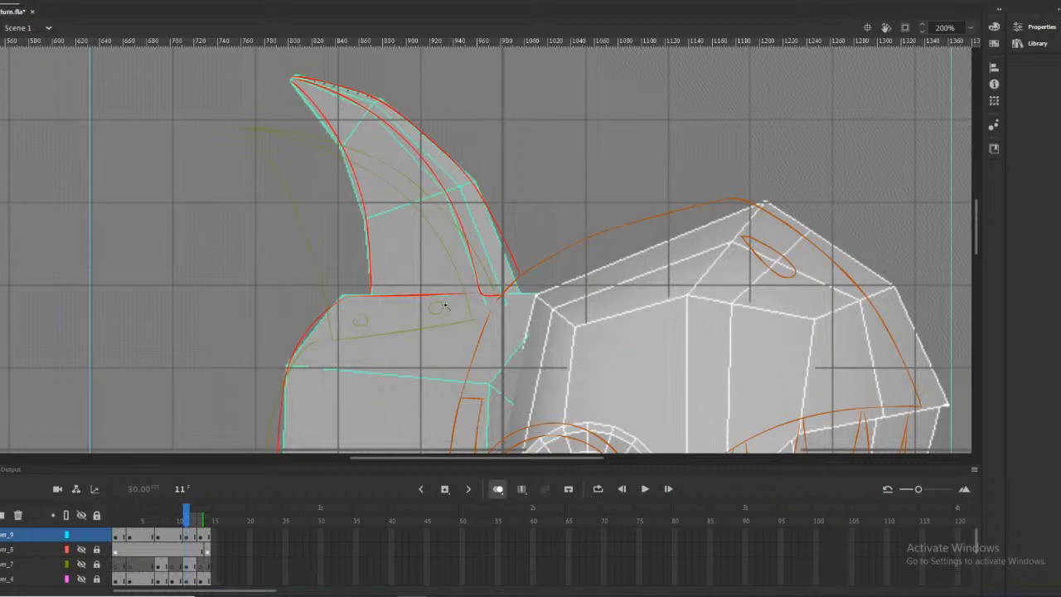
key(ctrl+=)
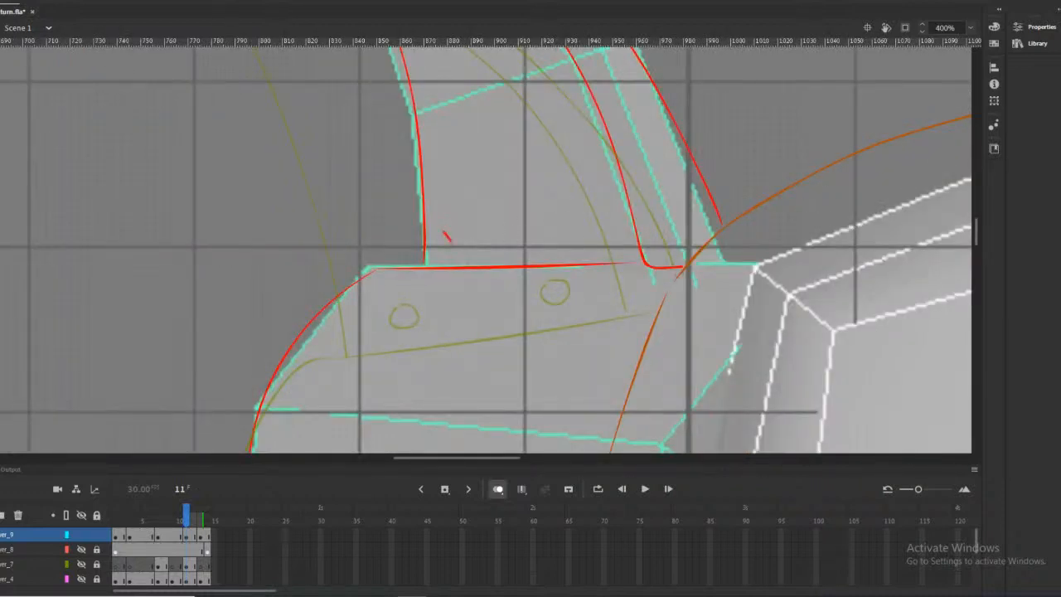
key(ctrl+z)
drag(441, 233, 435, 244)
key(q)
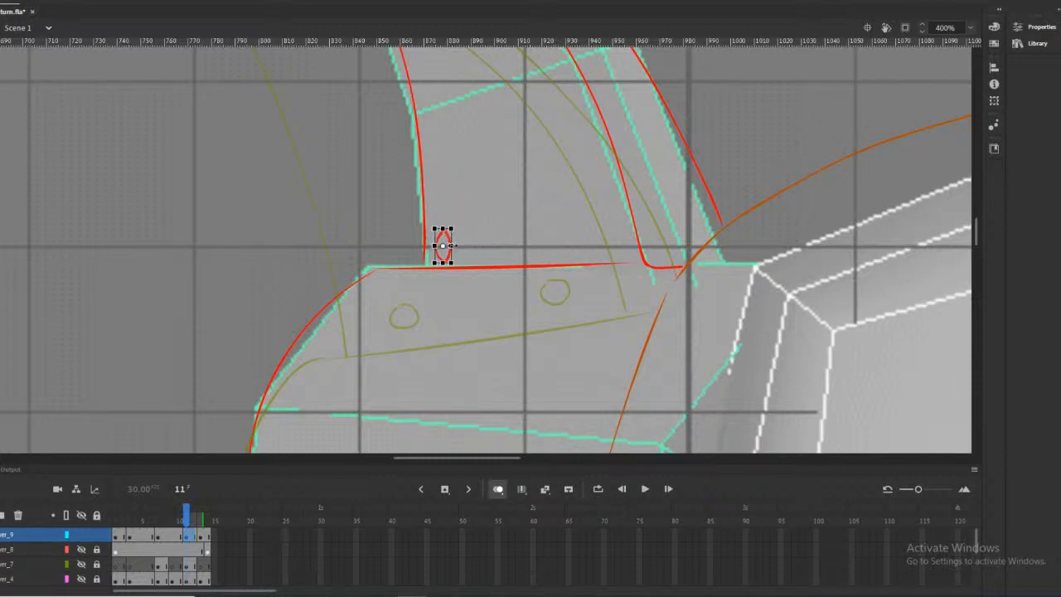
drag(454, 246, 456, 245)
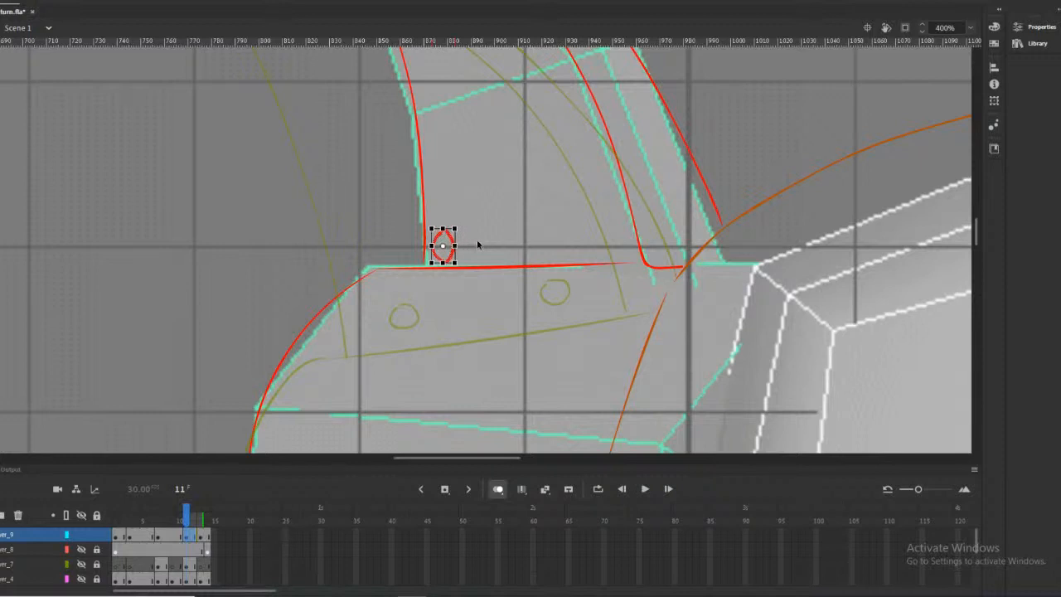
Paste a copy of the rivet near the fin's inner ridge and move both rivets up slightly from the base line
key(ctrl+v)
drag(486, 249, 591, 236)
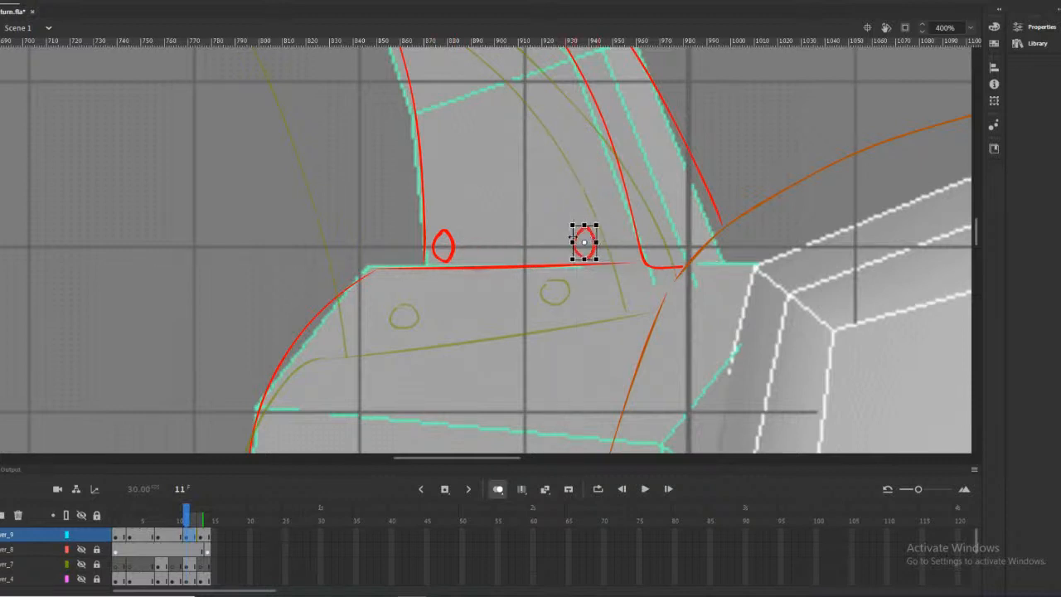
shift+click(453, 247)
key(Up)
key(Up)
key(Up)
key(Up)
key(Up)
key(Up)
click(546, 184)
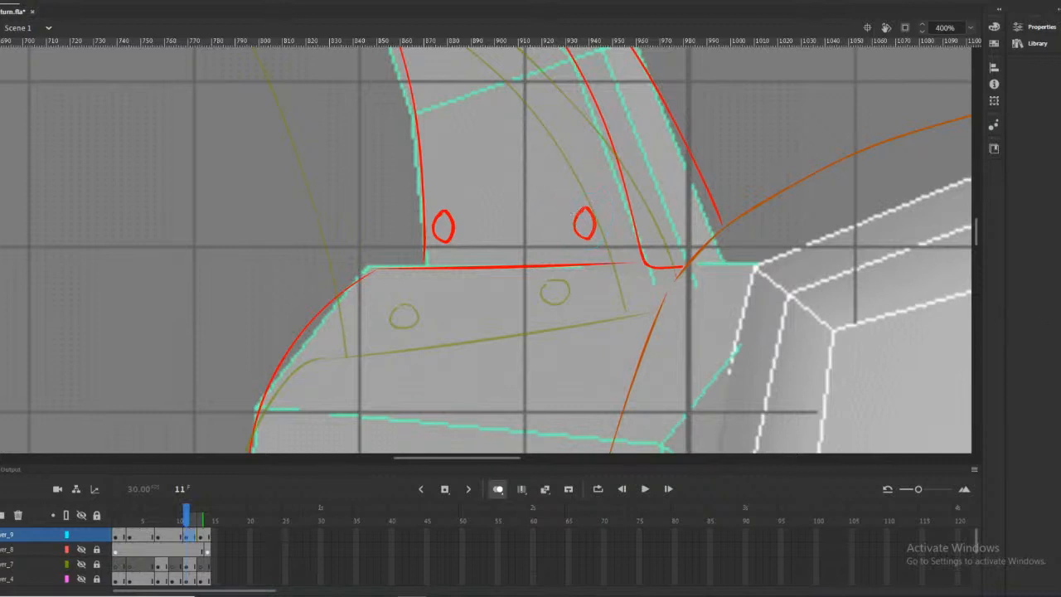
Inspect the fin's front rivet up close and review the whole frame 11 outline against the wireframe
key(ctrl+minus)
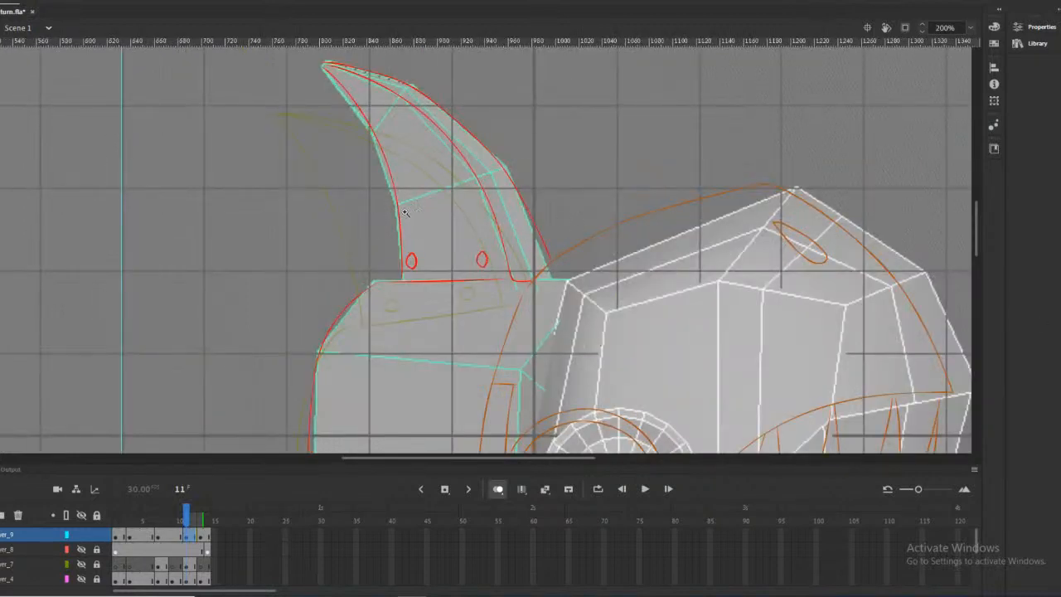
ctrl+scroll(475, 248, up, 3)
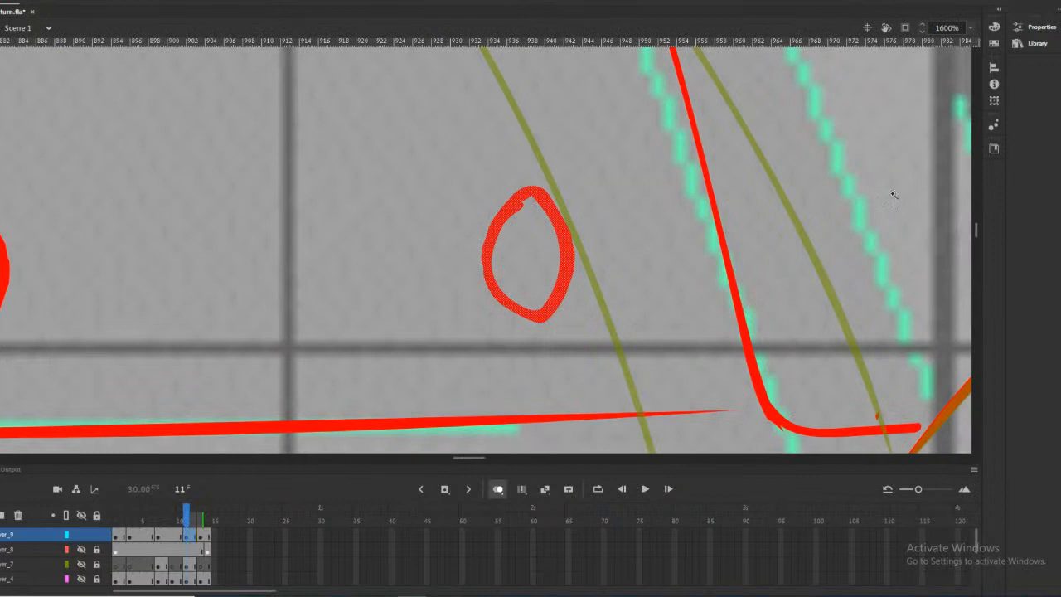
click(487, 249)
alt+drag(573, 187, 587, 170)
key(Escape)
key(ctrl+1)
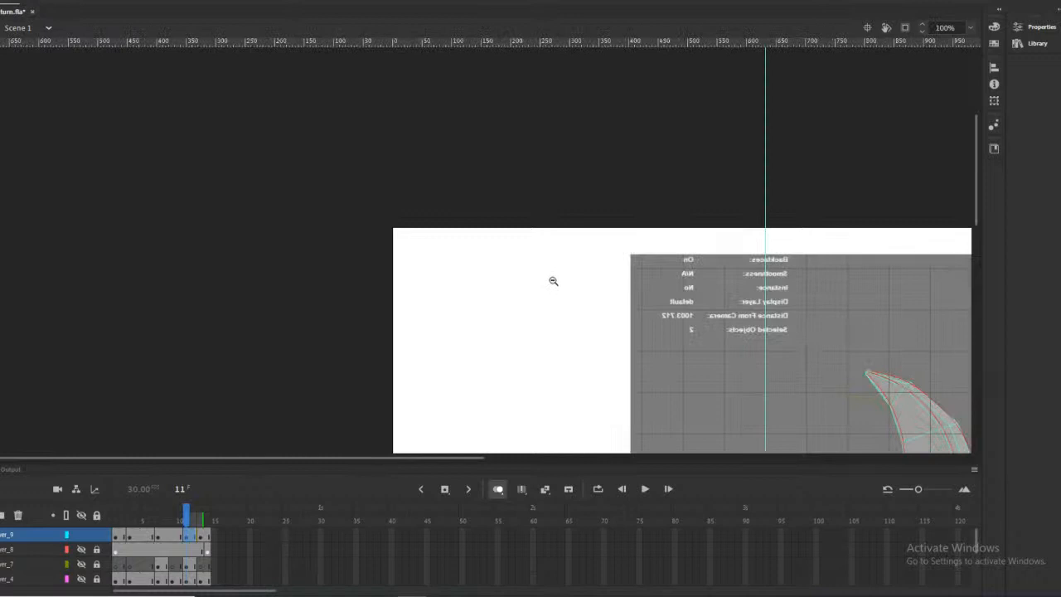
alt+click(832, 372)
click(508, 305)
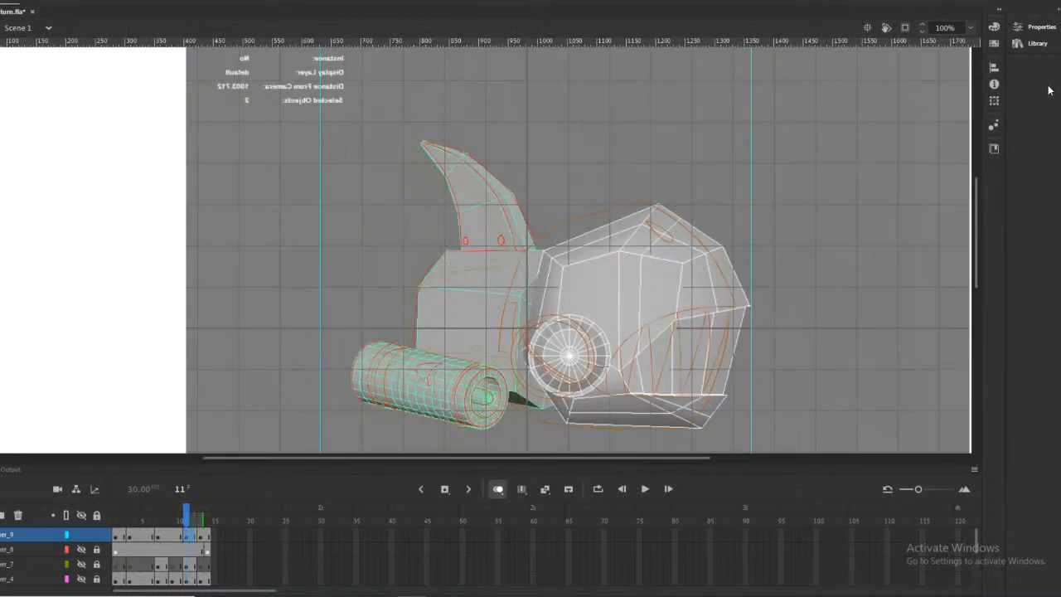
Select the body rivet circle just above the thruster's front end for free transform
click(451, 363)
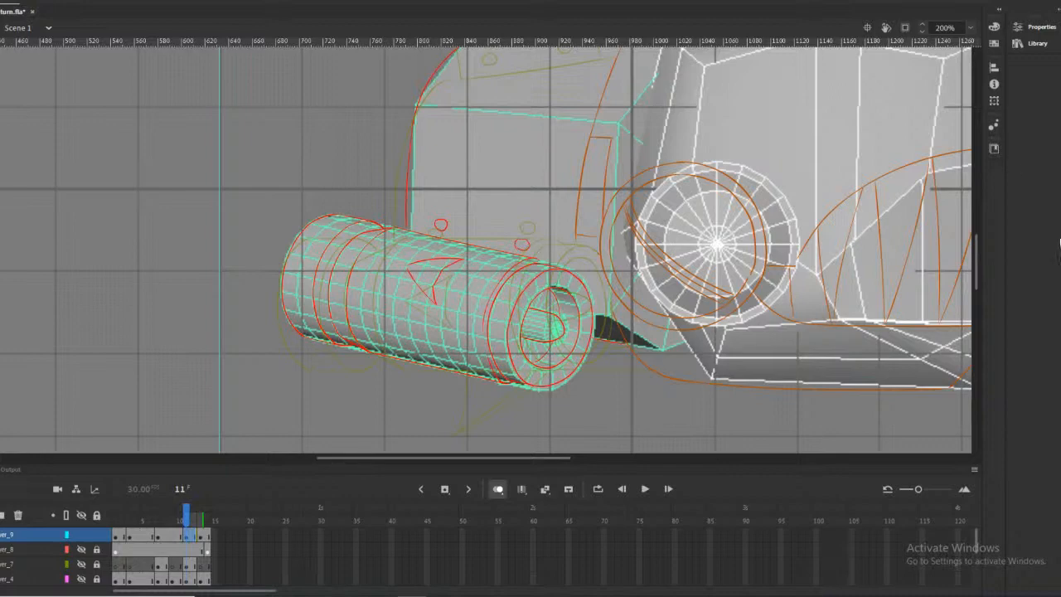
click(518, 245)
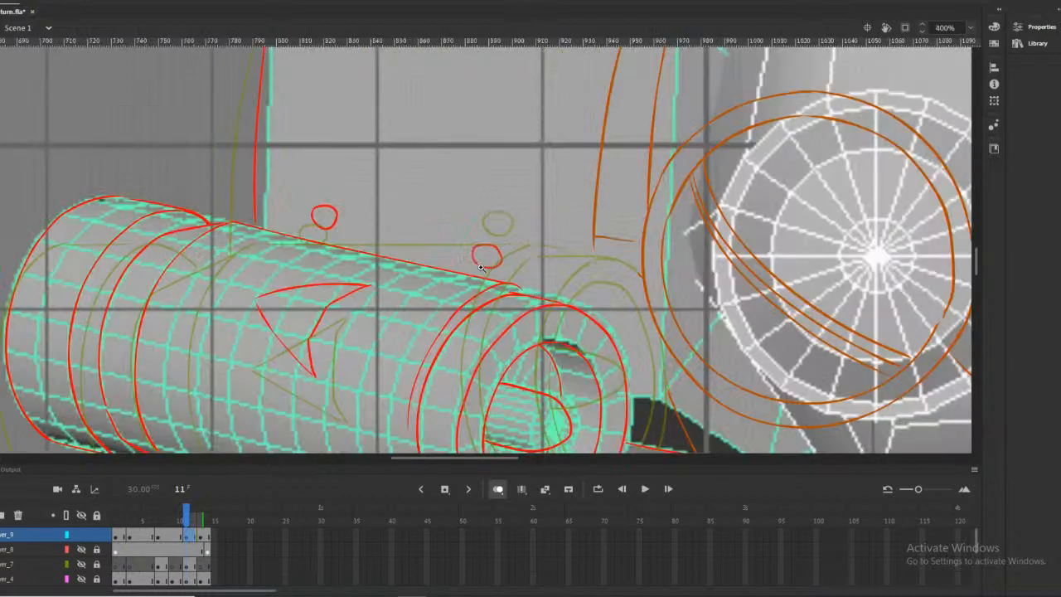
click(501, 257)
click(466, 232)
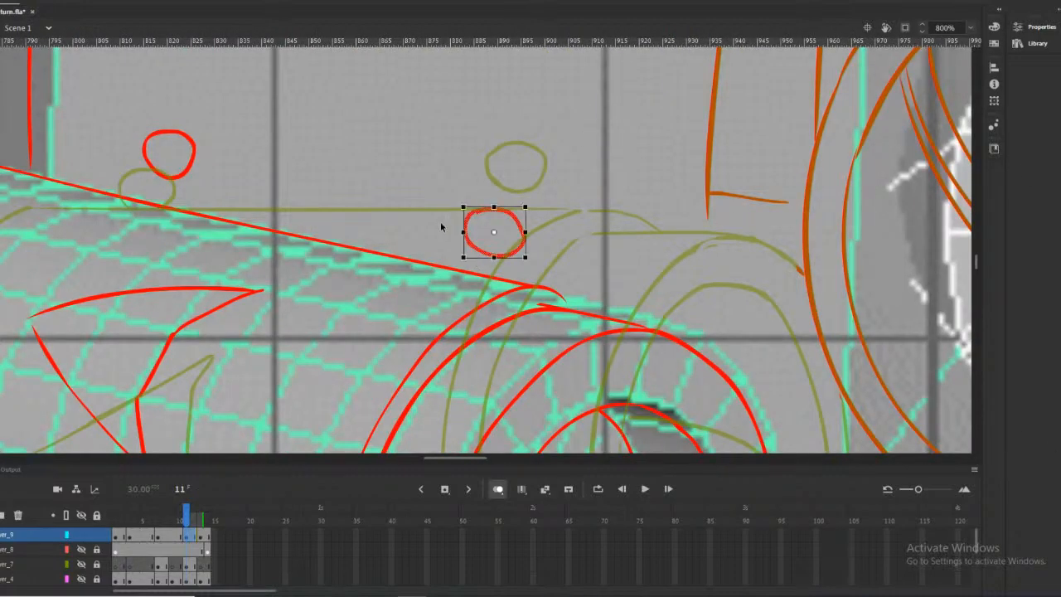
Narrow the selected rivet circle above the cylinder's front end symmetrically about its centre
alt+drag(465, 232, 465, 233)
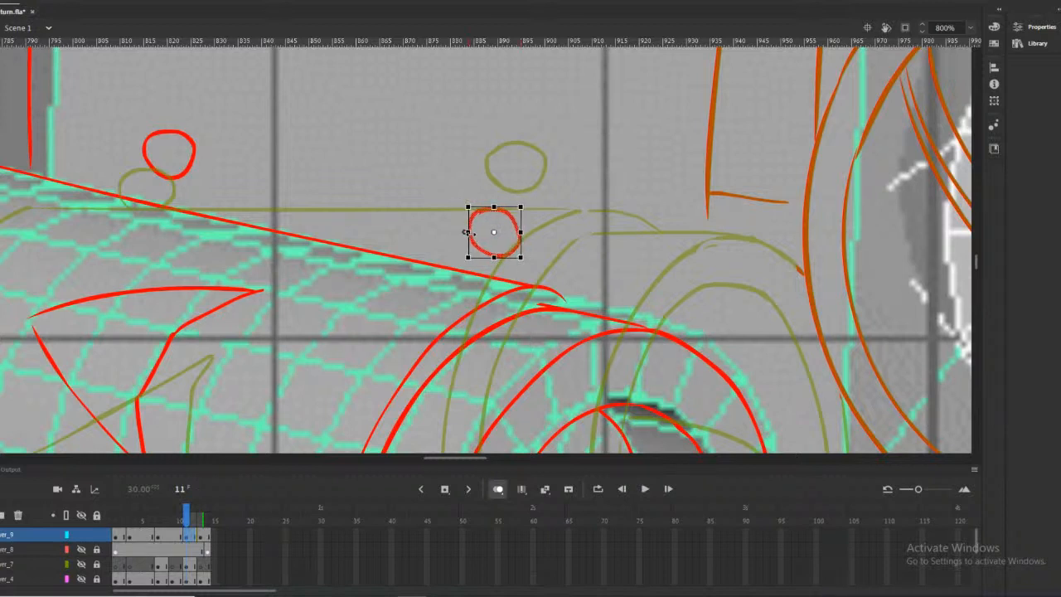
click(662, 204)
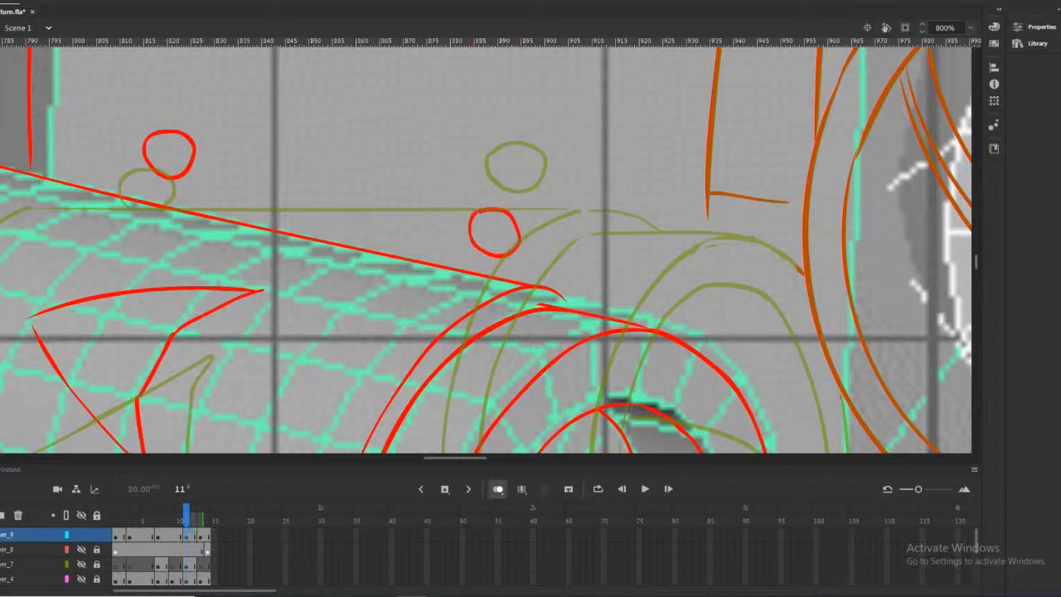
alt+click(577, 128)
alt+click(559, 197)
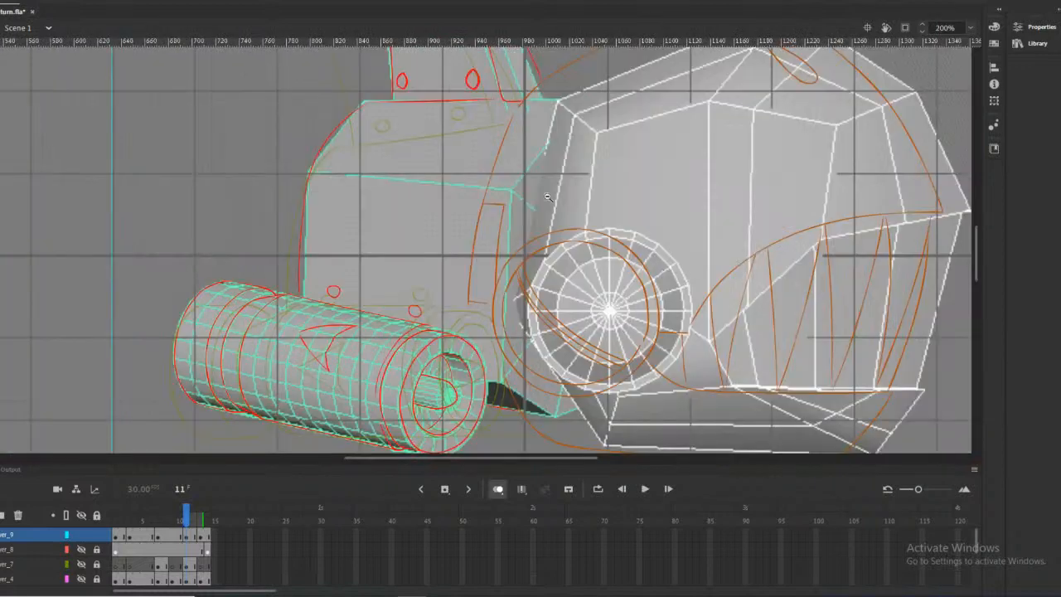
alt+click(548, 197)
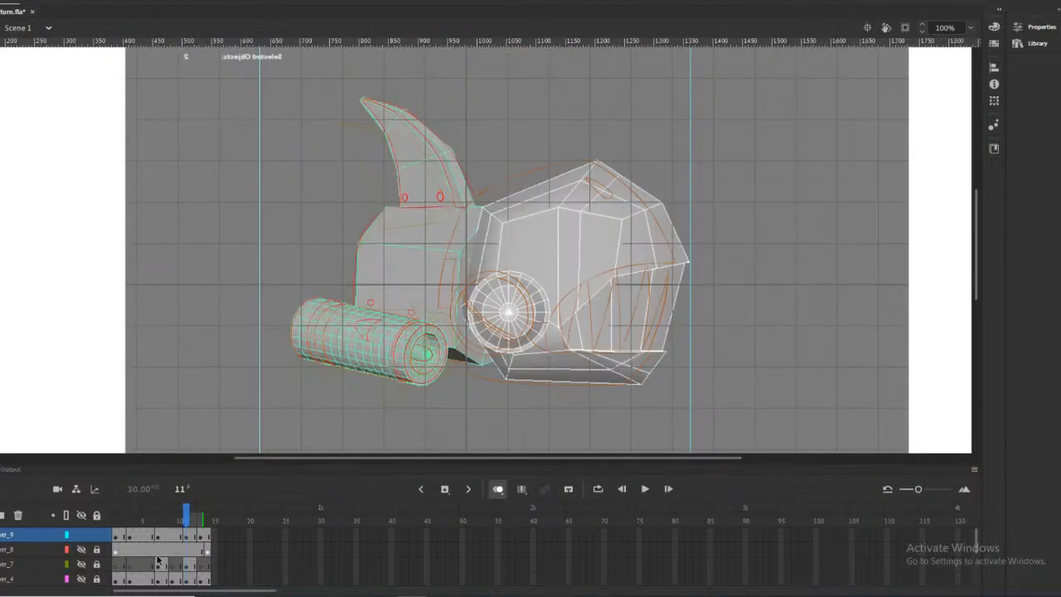
Turn off onion skinning and hide the 3D model reference layer to leave only the frame 11 line sketch
click(497, 491)
scroll(79, 547, down, 3)
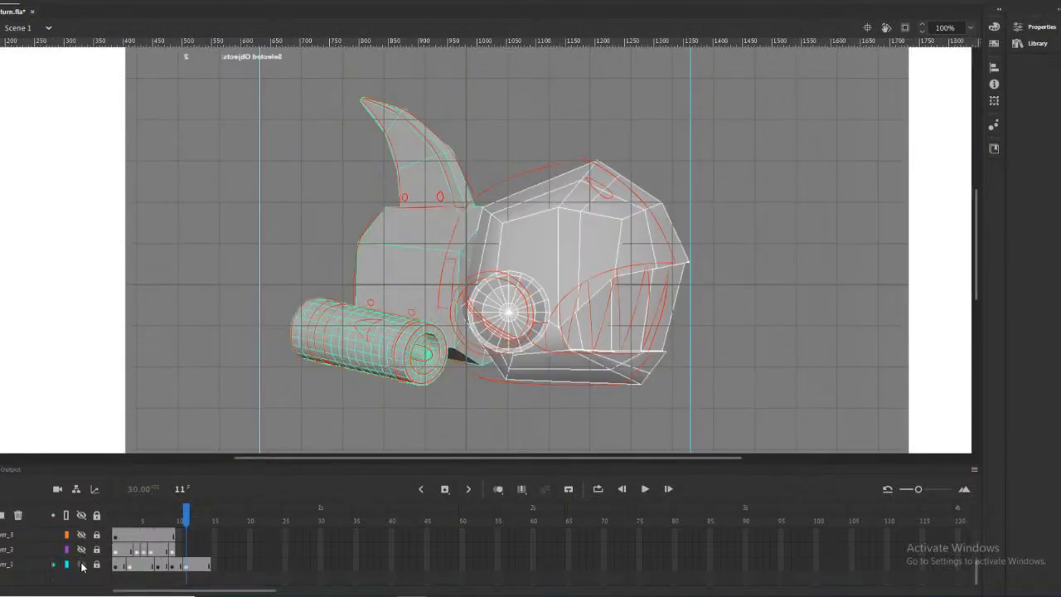
click(82, 563)
Temporarily show the coloured artwork layer behind the frame 11 sketch to compare details, and hide it again
click(438, 324)
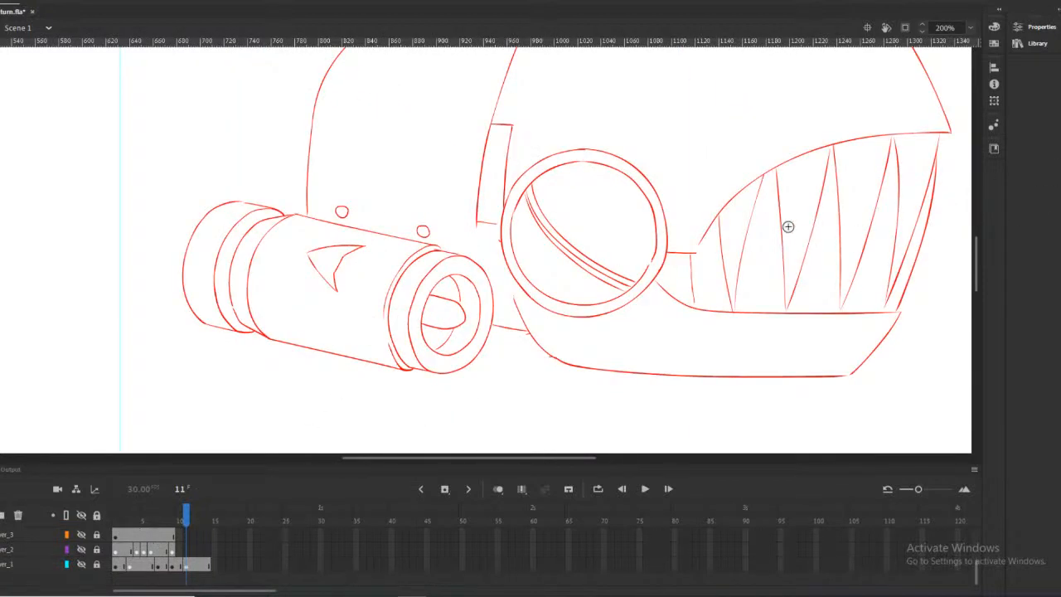
scroll(83, 554, up, 3)
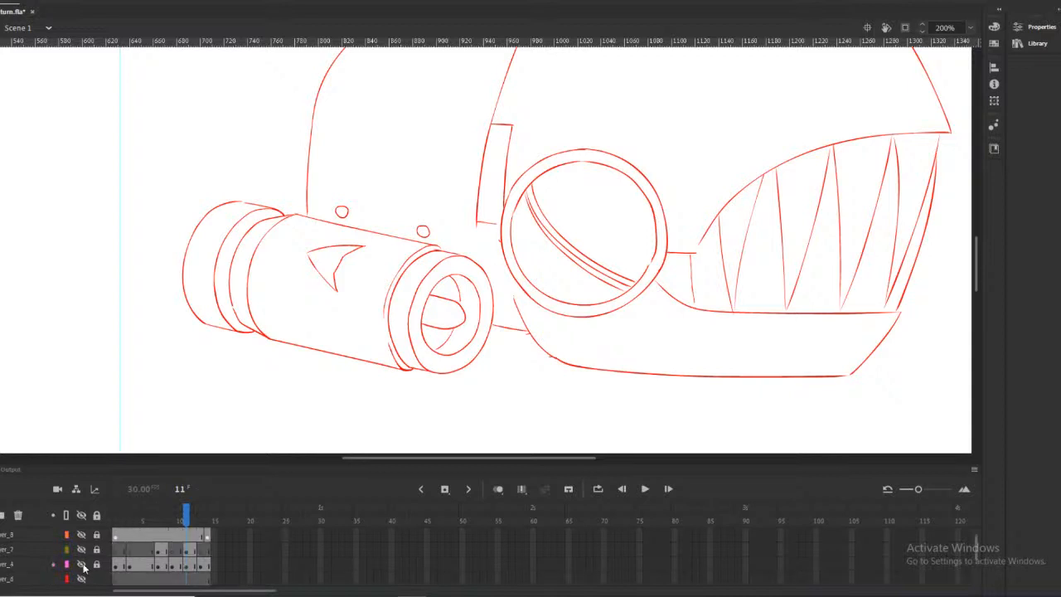
click(82, 549)
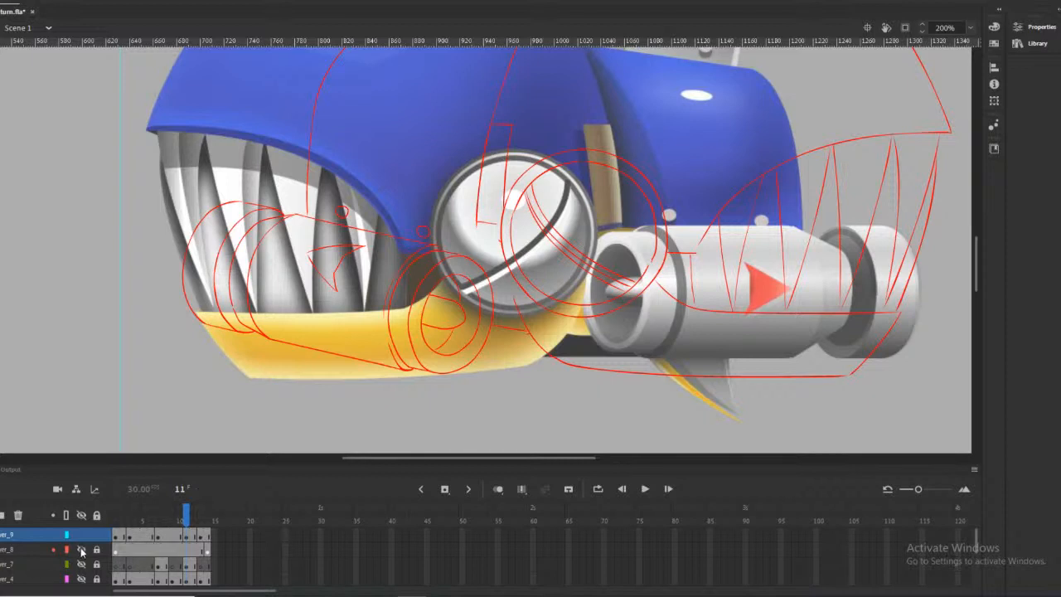
click(80, 550)
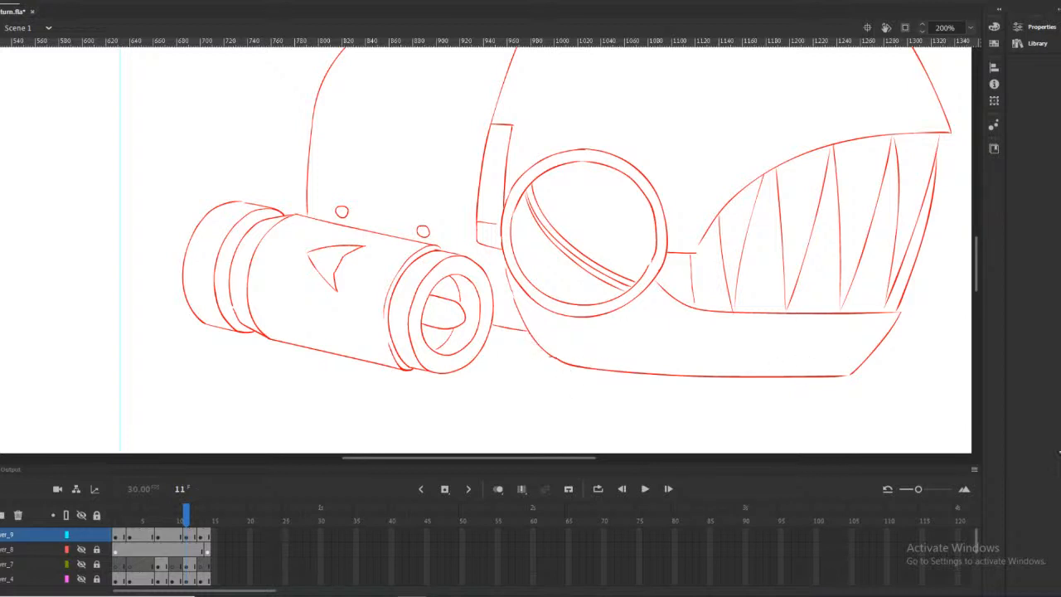
Return to frame 1 and play back the turn animation on the whole stage to review the sketches
alt+click(482, 201)
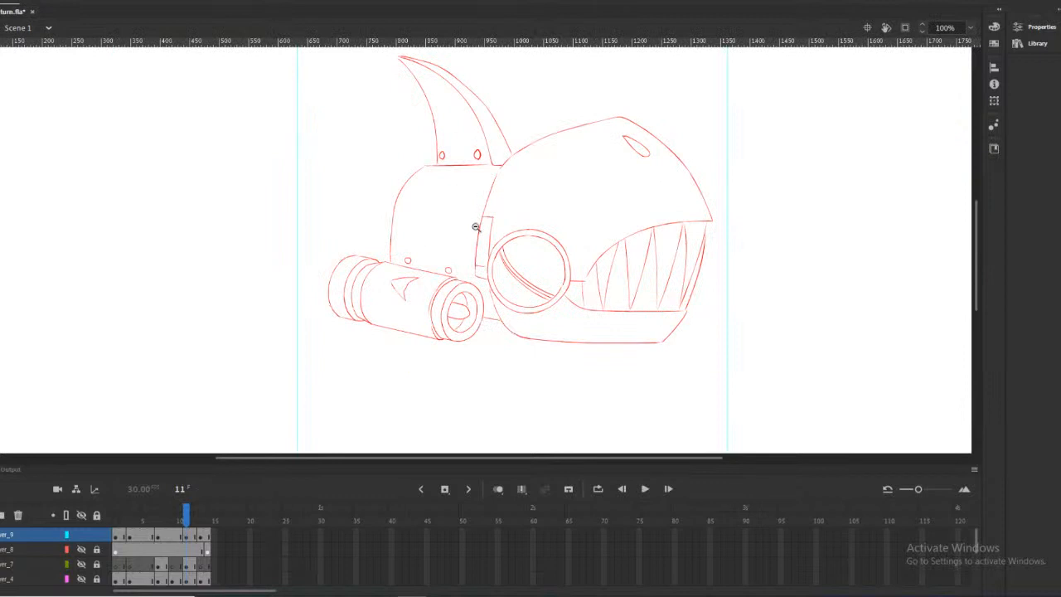
alt+click(474, 246)
click(495, 270)
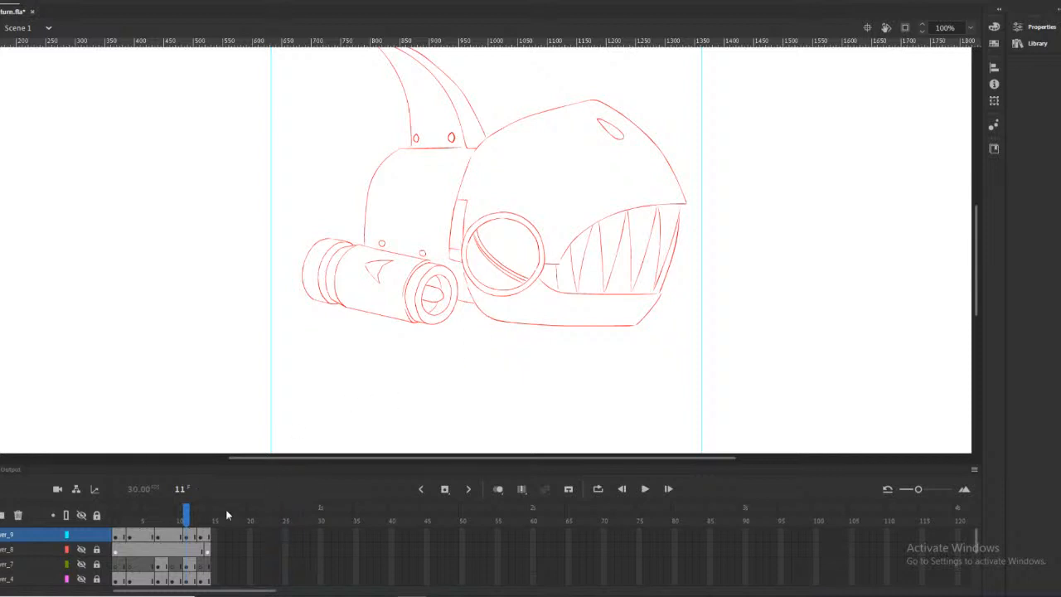
drag(194, 514, 110, 488)
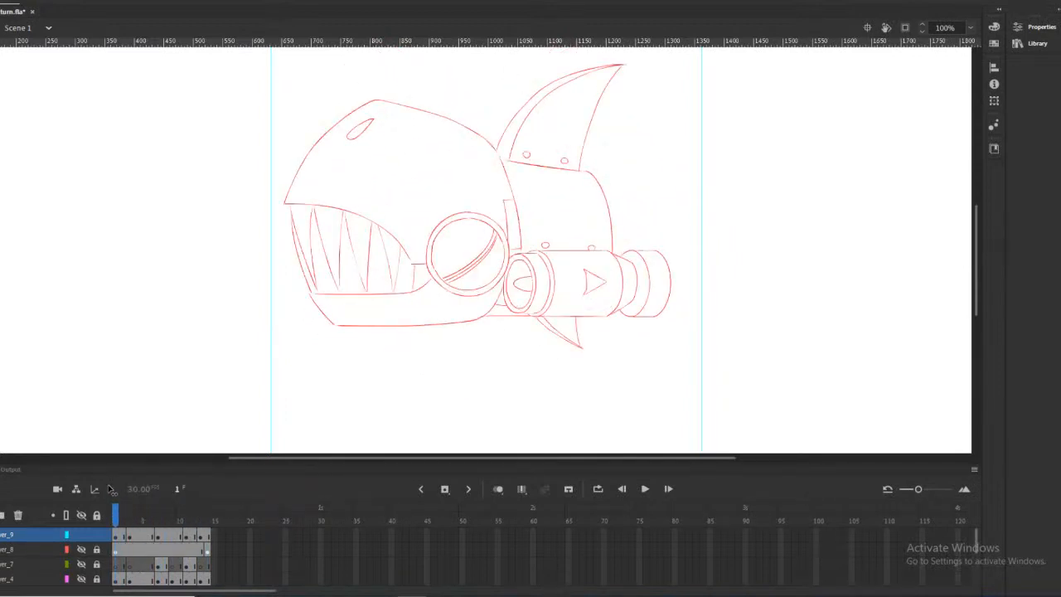
alt+click(430, 211)
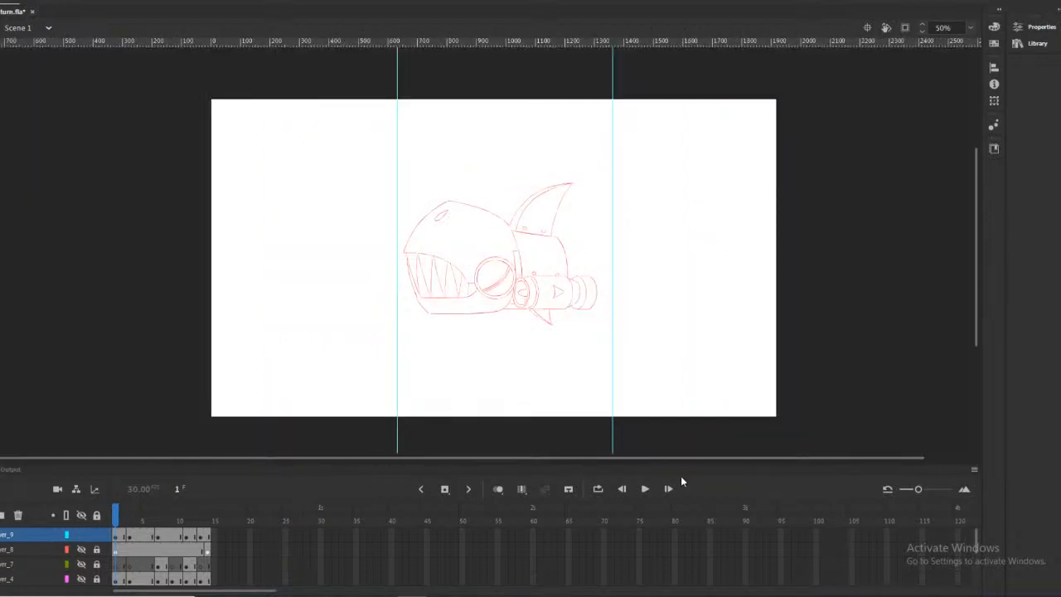
click(645, 490)
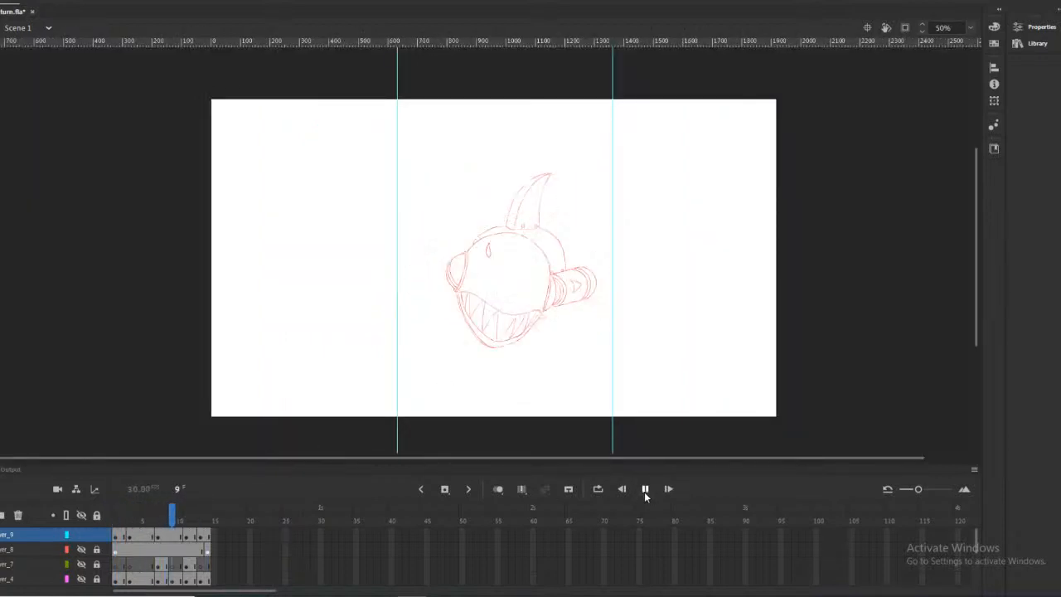
Insert a blank keyframe at frame 9 on the sketch layer
click(118, 519)
mouse_move(118, 519)
mouse_down()
mouse_move(191, 520)
mouse_move(159, 520)
mouse_move(172, 520)
mouse_up()
right_click(171, 537)
click(240, 292)
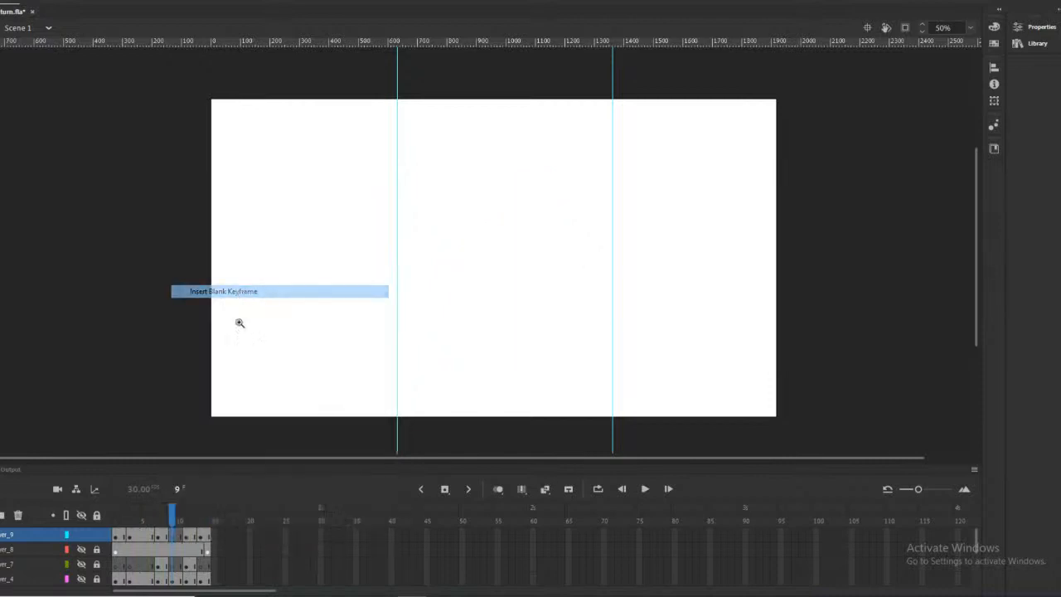
Turn on onion skinning with its range extended back to the previous drawing, and save the file
click(499, 489)
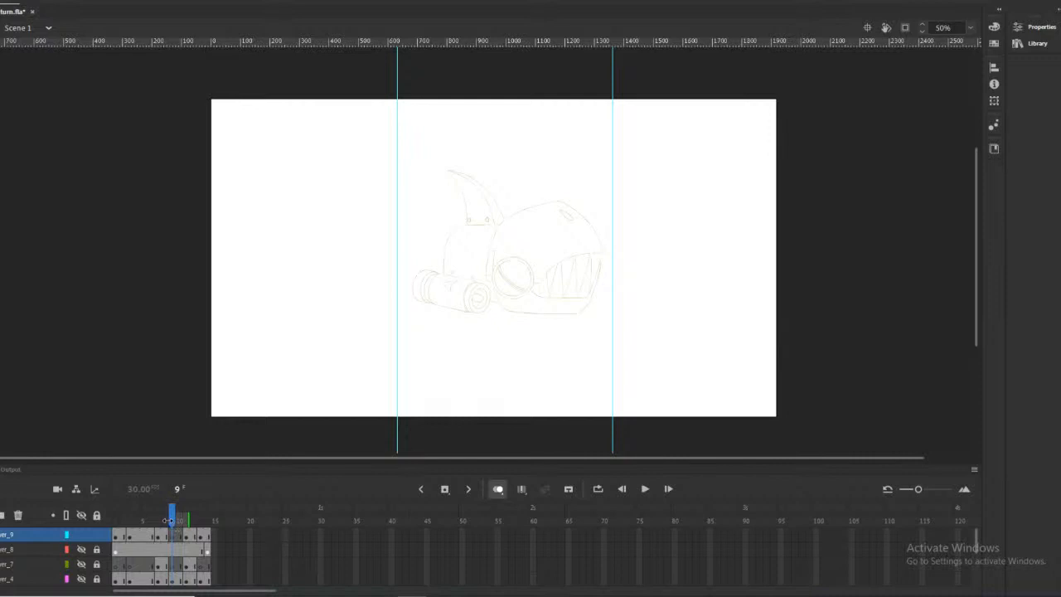
drag(164, 520, 163, 520)
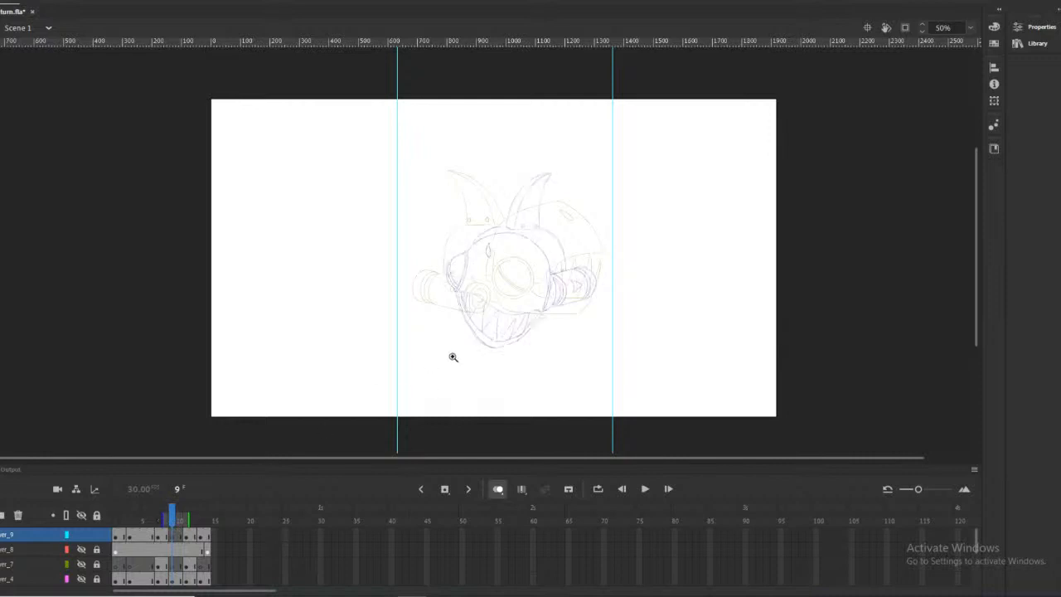
click(45, 2)
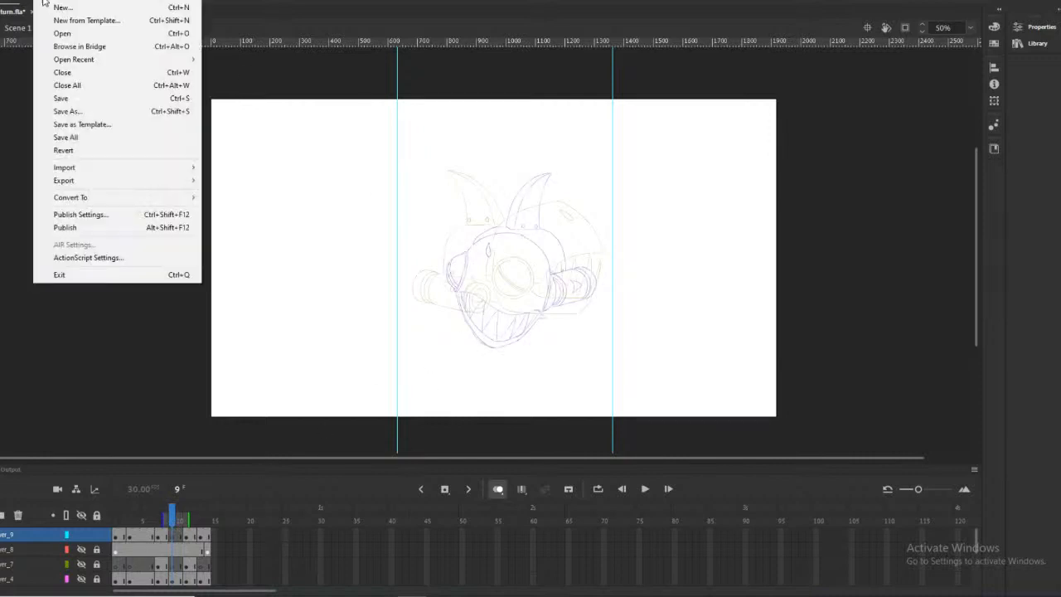
click(92, 98)
Show the 3D model reference layer for frame 9
scroll(150, 570, down, 3)
scroll(149, 570, down, 1)
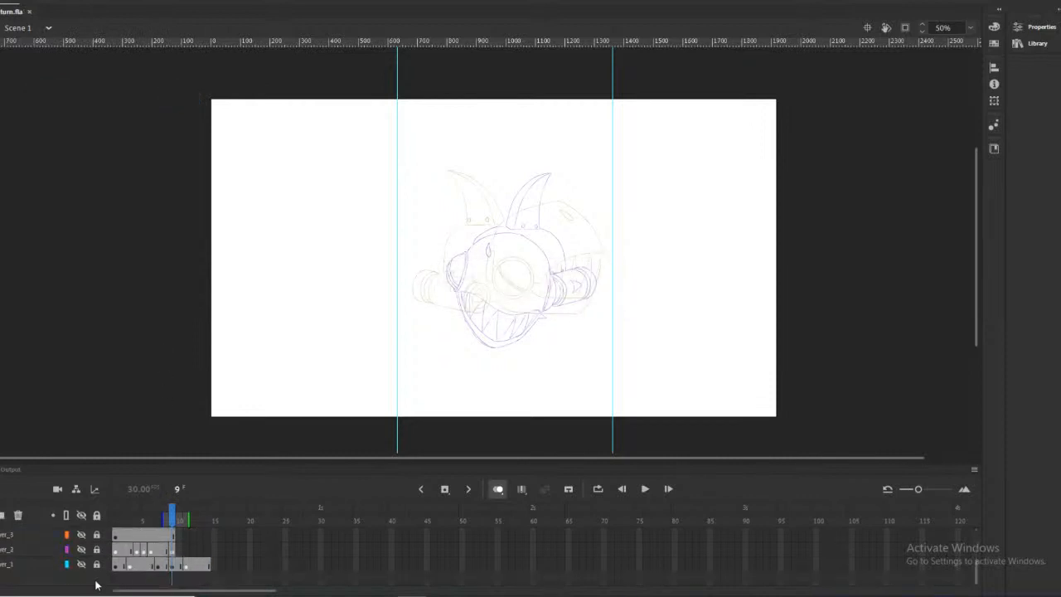
click(81, 563)
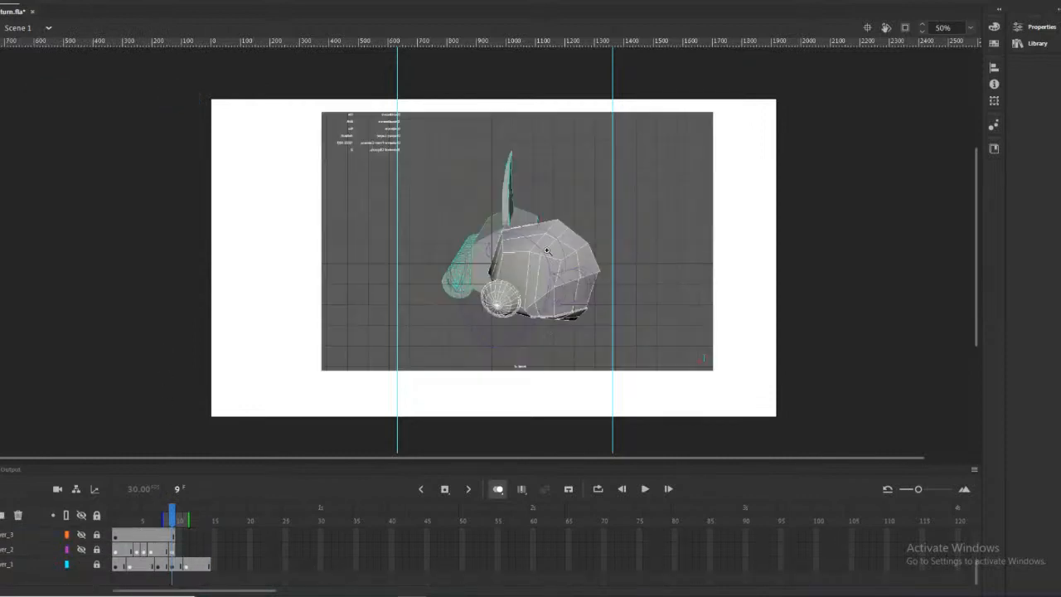
Trace the inner rim of the round eye along its left and lower edges, following the 3D wireframe
click(551, 253)
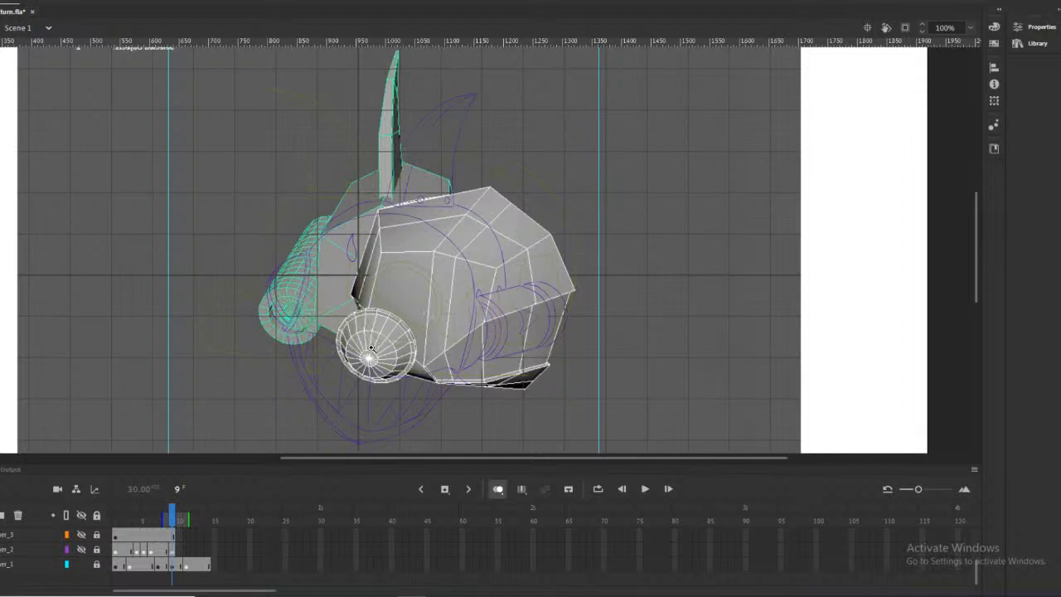
click(370, 349)
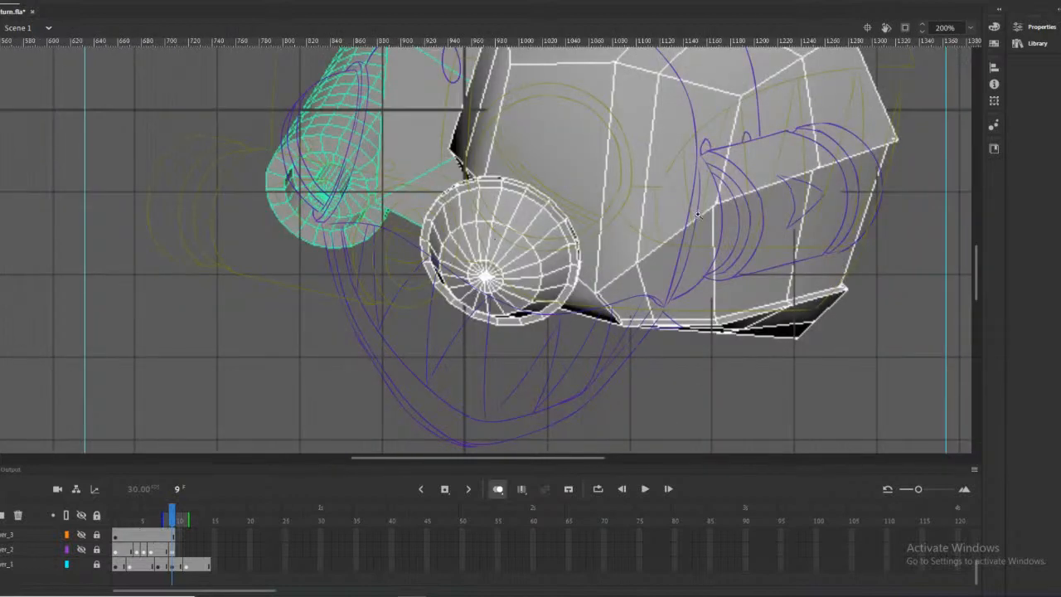
scroll(172, 540, up, 3)
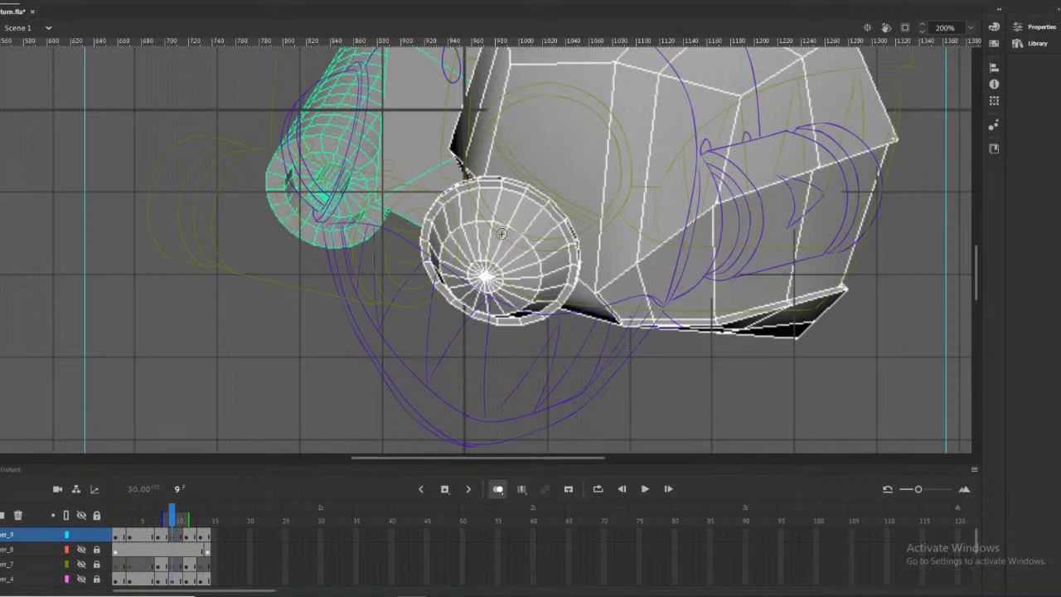
click(491, 280)
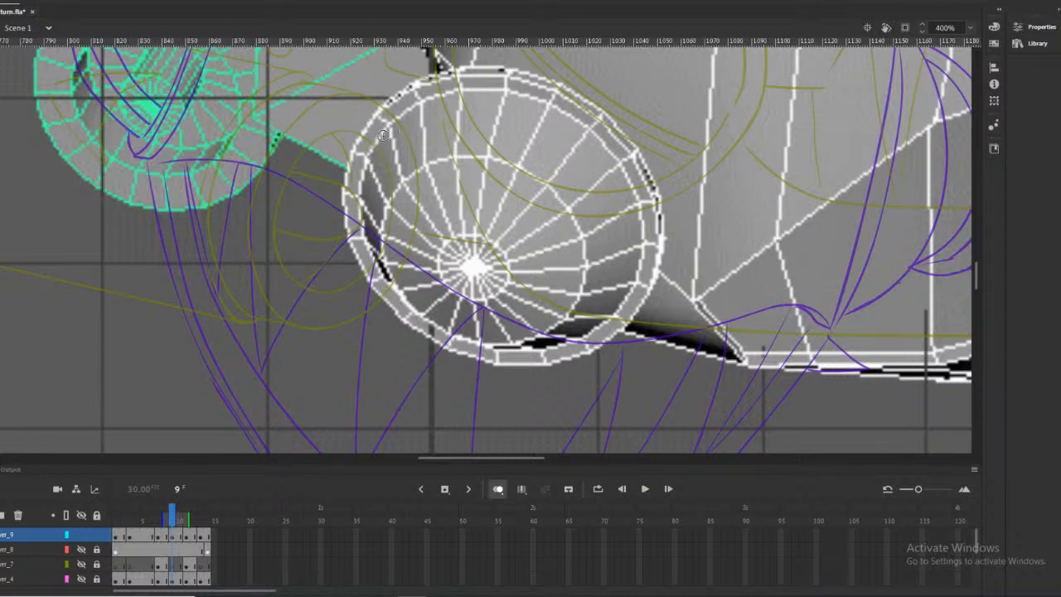
drag(383, 130, 368, 157)
drag(370, 252, 433, 326)
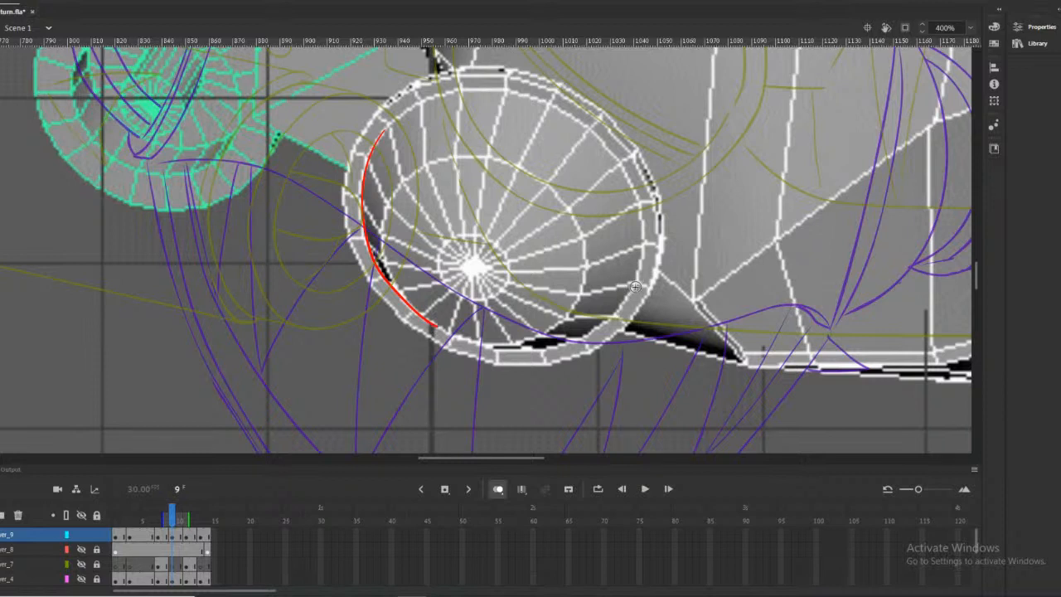
mouse_move(629, 294)
mouse_down()
mouse_move(592, 328)
mouse_move(539, 348)
mouse_move(487, 343)
mouse_up()
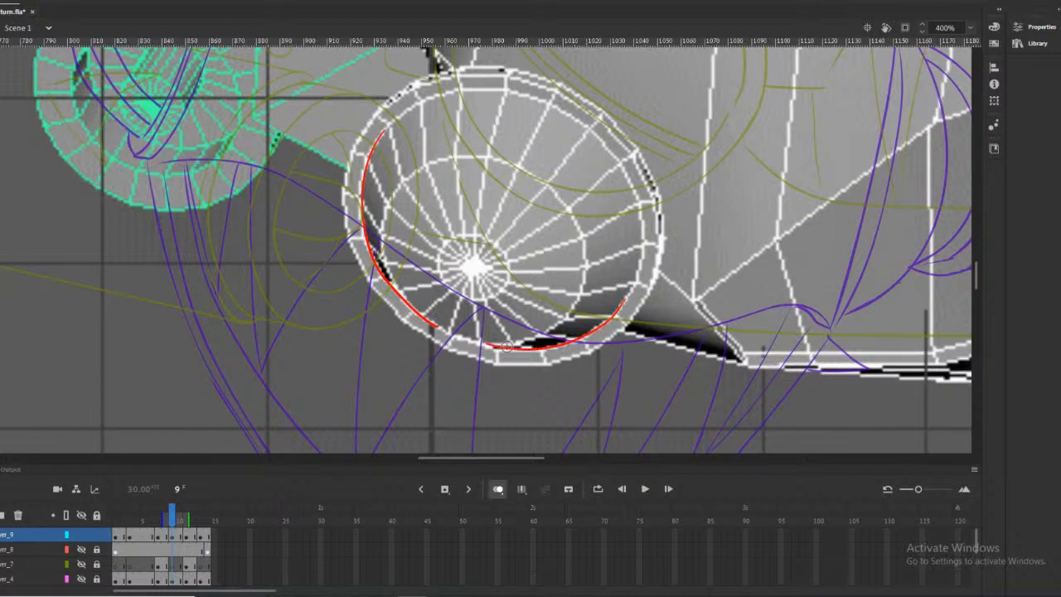
key(ctrl+z)
mouse_move(613, 316)
mouse_down()
mouse_move(551, 344)
mouse_move(495, 348)
mouse_move(420, 318)
mouse_up()
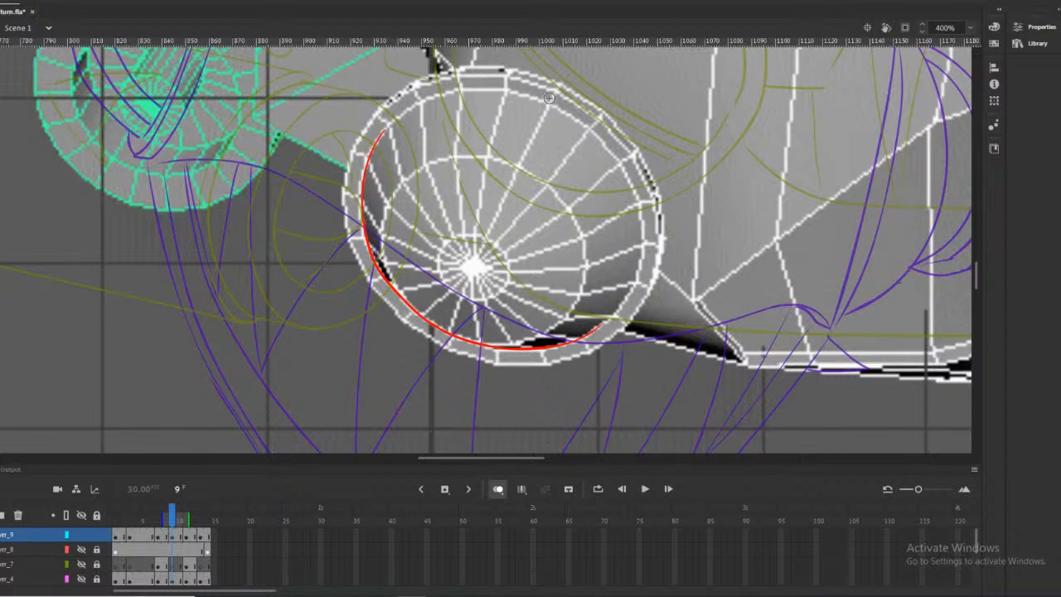
Complete the eye's inner rim by tracing its top and right edges, redrawing the right arc once
drag(547, 102, 510, 90)
drag(451, 91, 390, 129)
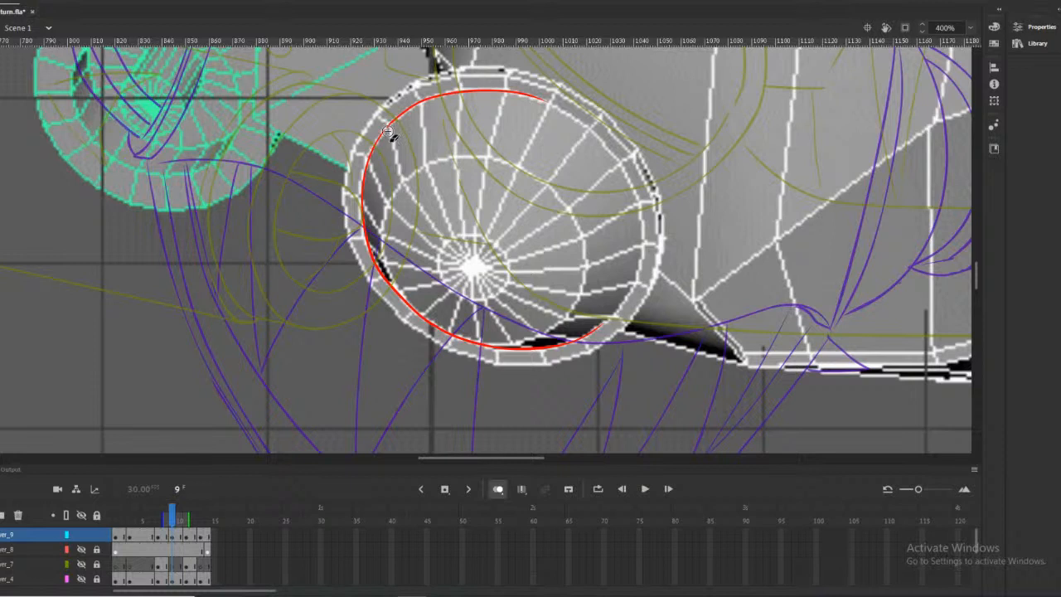
mouse_move(598, 135)
mouse_down()
mouse_move(628, 176)
mouse_move(643, 244)
mouse_move(607, 321)
mouse_up()
key(ctrl+z)
mouse_move(611, 149)
mouse_down()
mouse_move(637, 208)
mouse_move(641, 270)
mouse_move(626, 302)
mouse_move(601, 327)
mouse_move(588, 325)
mouse_up()
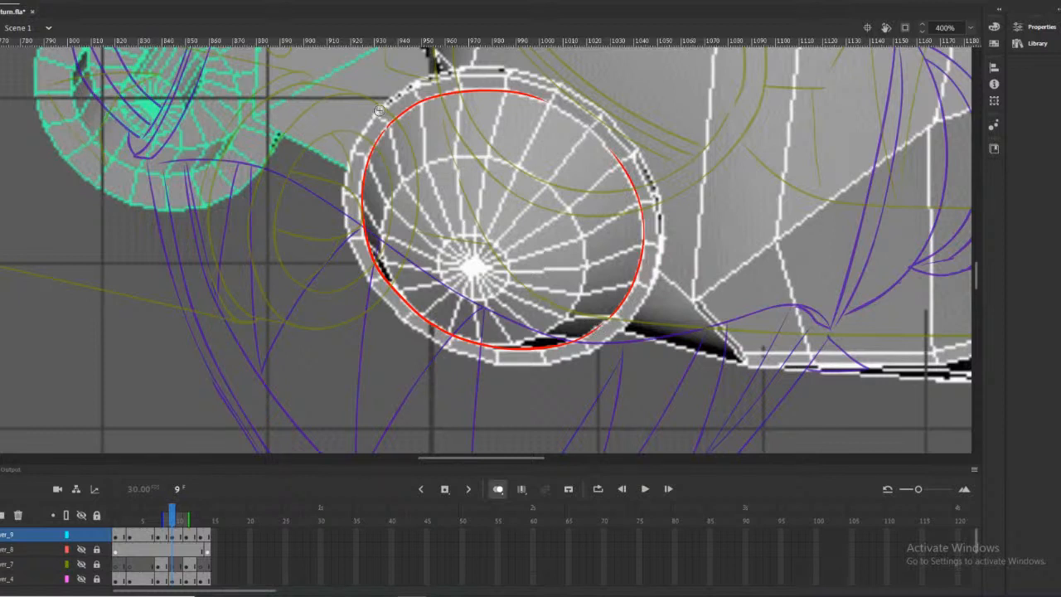
Trace the eye's outer rim along its left, bottom and lower-right edges
mouse_move(372, 117)
mouse_down()
mouse_move(348, 194)
mouse_move(367, 282)
mouse_up()
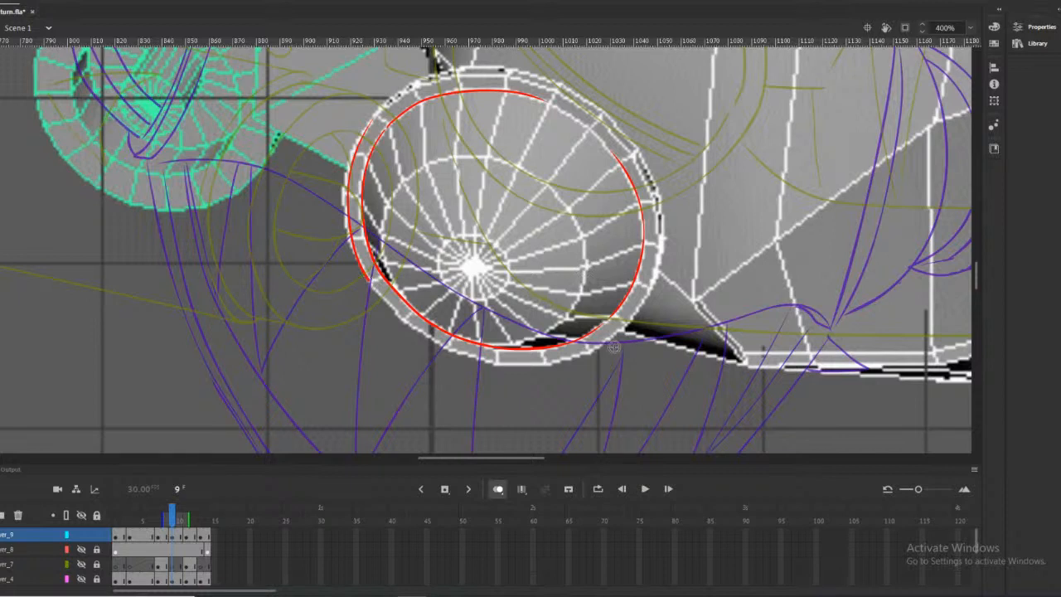
mouse_move(625, 330)
mouse_down()
mouse_move(580, 356)
mouse_move(532, 362)
mouse_move(435, 343)
mouse_up()
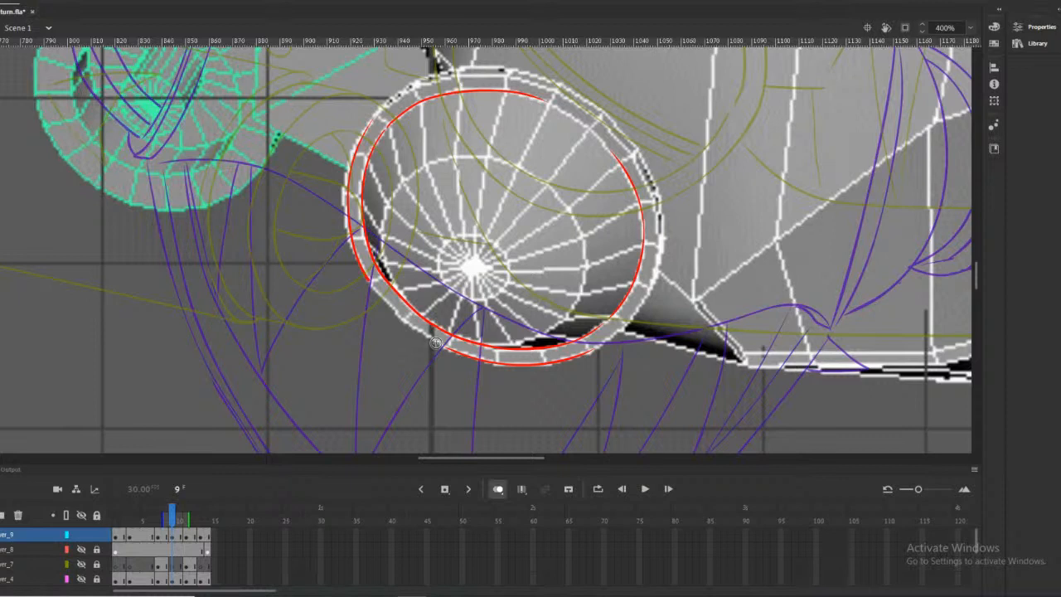
drag(464, 354, 389, 305)
drag(661, 208, 651, 296)
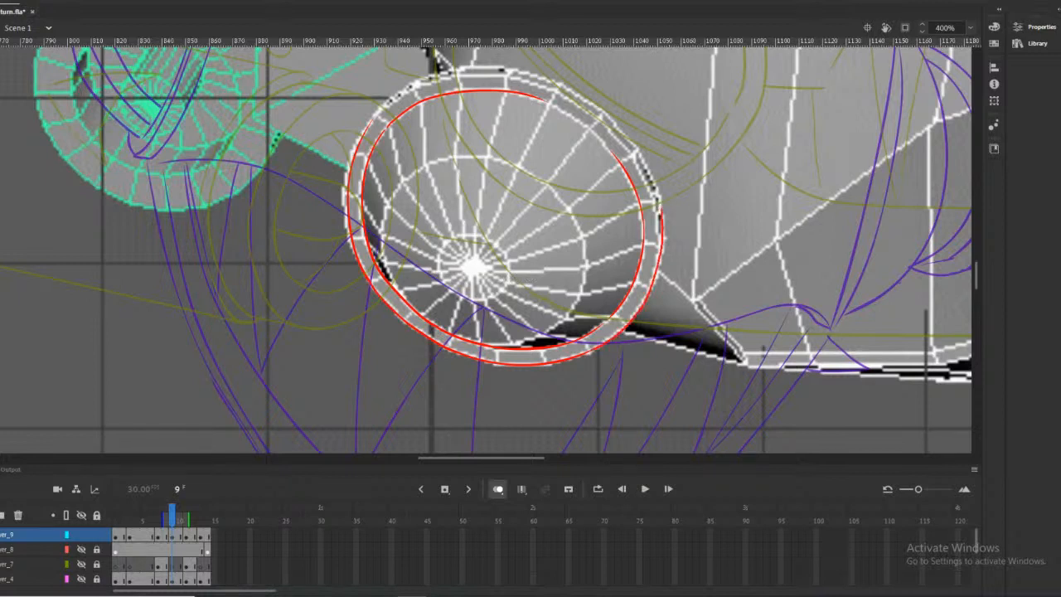
Trace the eye's outer rim across its upper-left and top edges
mouse_move(482, 65)
mouse_down()
mouse_move(406, 88)
mouse_move(354, 157)
mouse_up()
scroll(458, 203, up, 3)
mouse_move(609, 235)
mouse_down()
mouse_move(562, 208)
mouse_move(467, 190)
mouse_up()
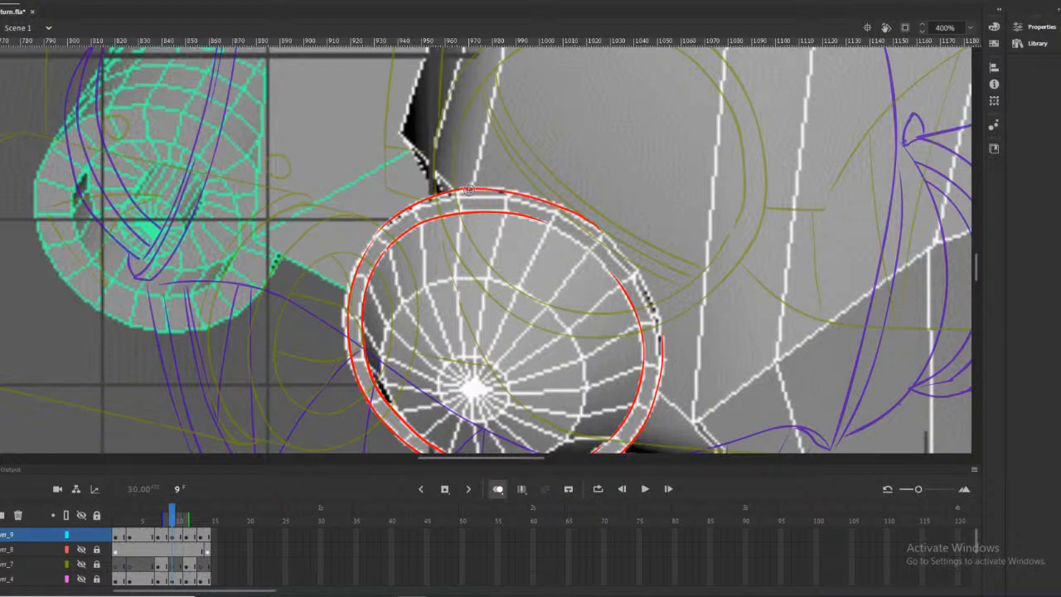
drag(603, 230, 651, 303)
key(super+x)
key(super+x)
key(super+x)
key(super+x)
key(ctrl+z)
key(ctrl+z)
key(ctrl+z)
Redraw the outer rim's upper-right arc and add a second contour line just inside the rim's top
mouse_move(645, 290)
mouse_down()
mouse_move(572, 214)
mouse_move(484, 190)
mouse_up()
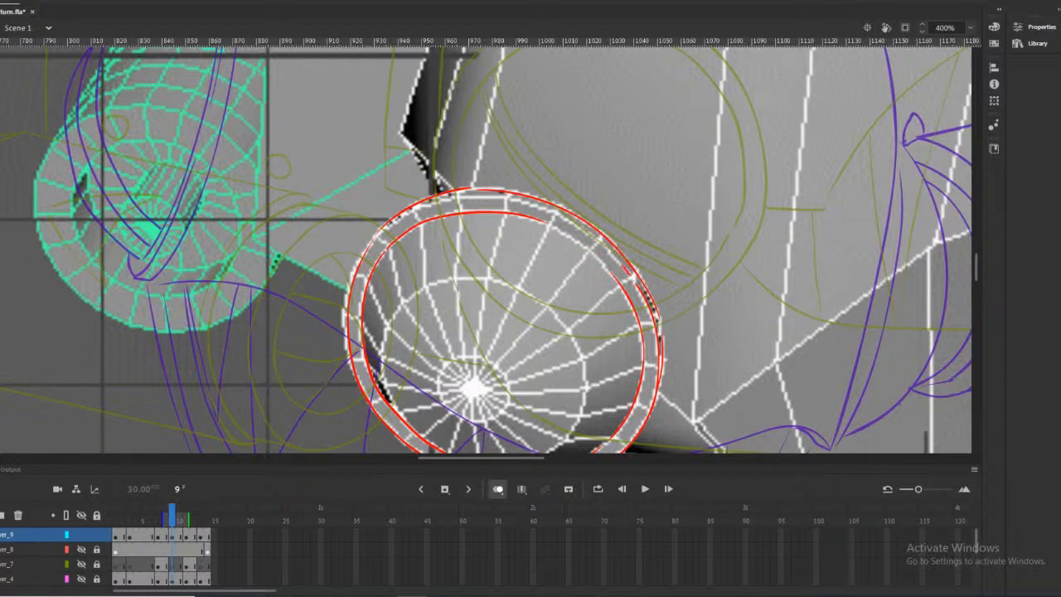
mouse_move(593, 237)
mouse_down()
mouse_move(492, 198)
mouse_move(446, 200)
mouse_move(408, 211)
mouse_move(365, 250)
mouse_up()
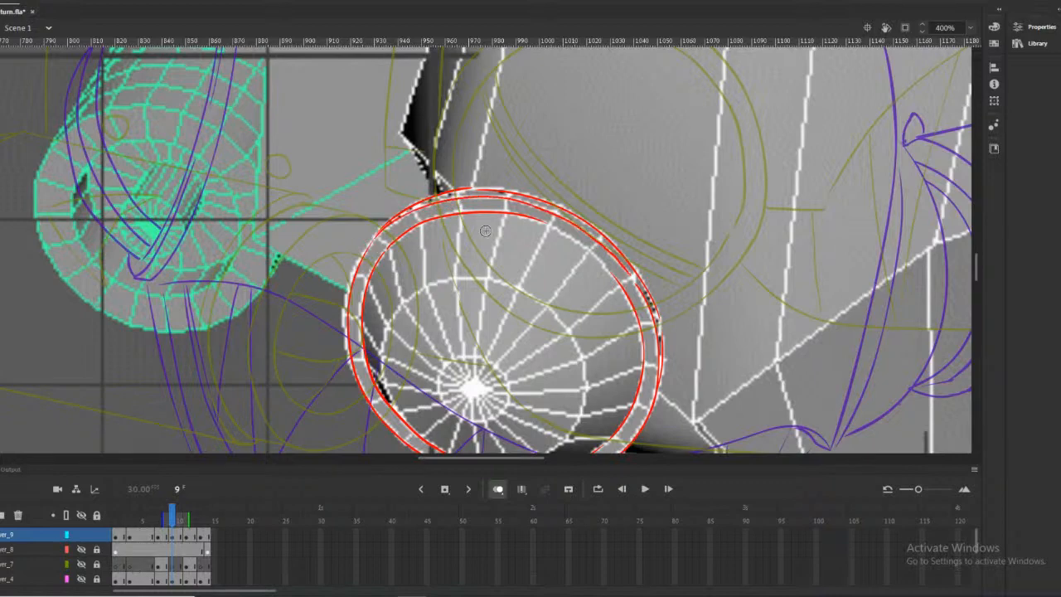
Trace the head's outline along the 3D reference, covering its top, upper rear edge and front edge down to the eye rim
scroll(514, 266, down, 2)
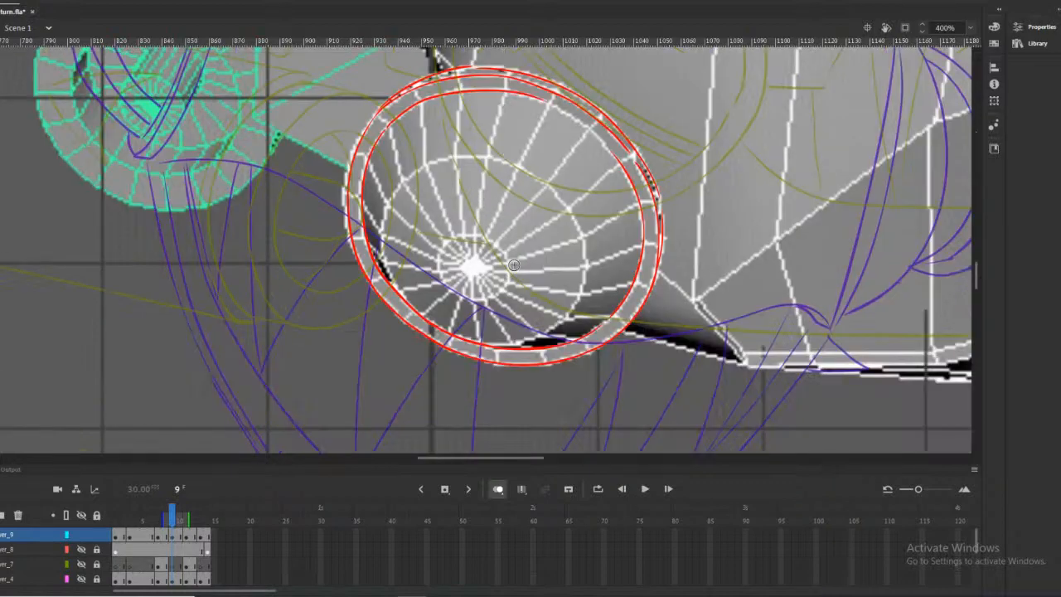
scroll(554, 320, up, 2)
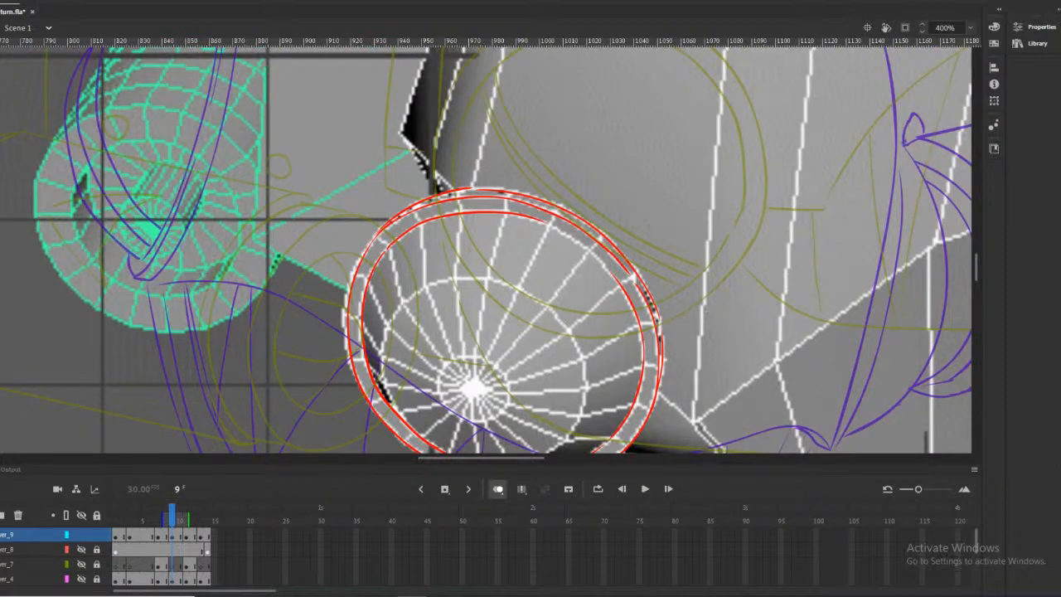
key(ctrl+minus)
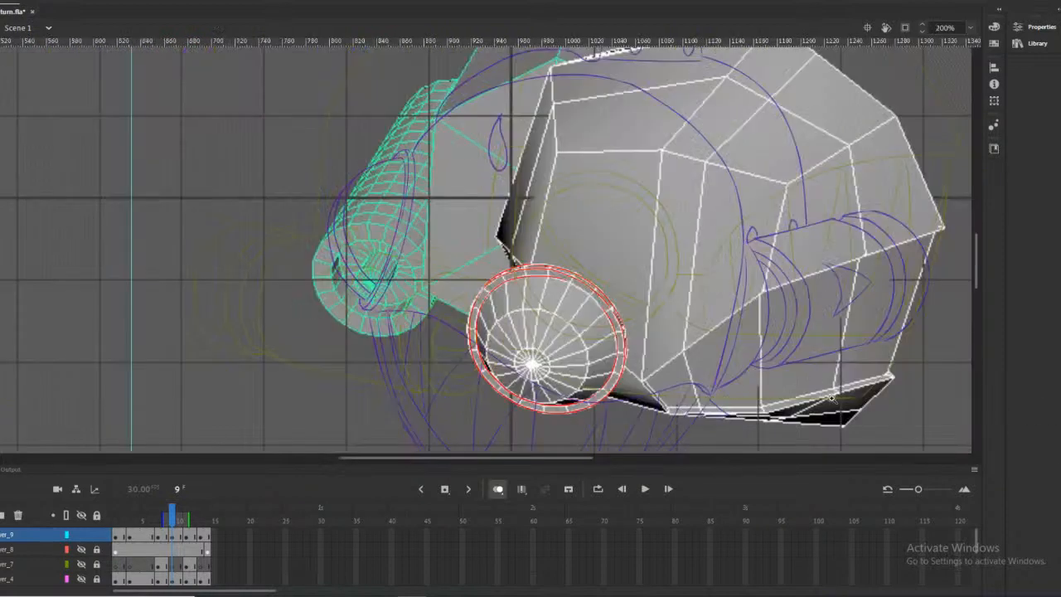
click(862, 394)
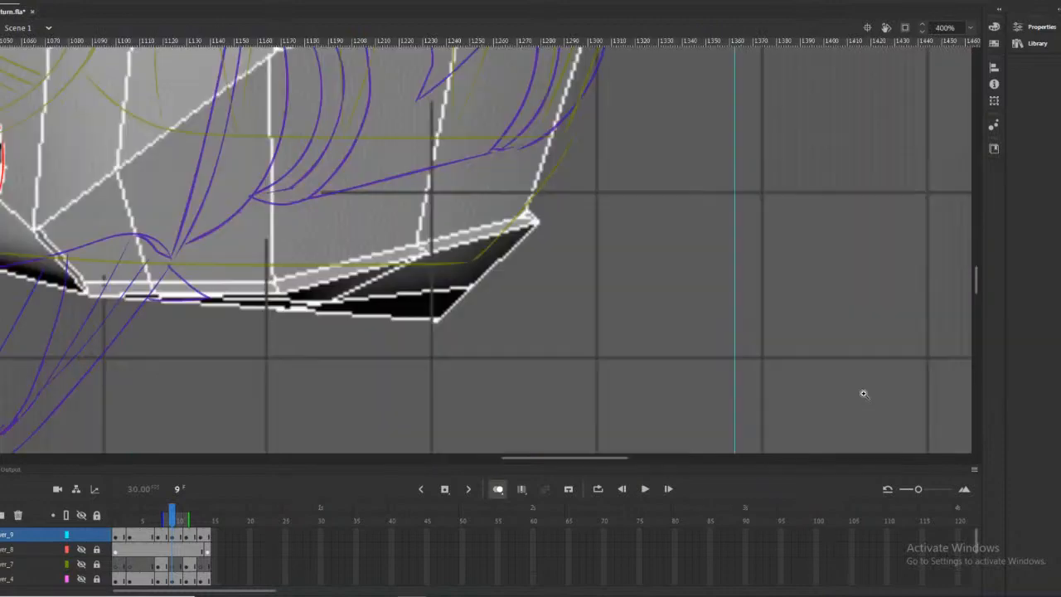
alt+click(382, 193)
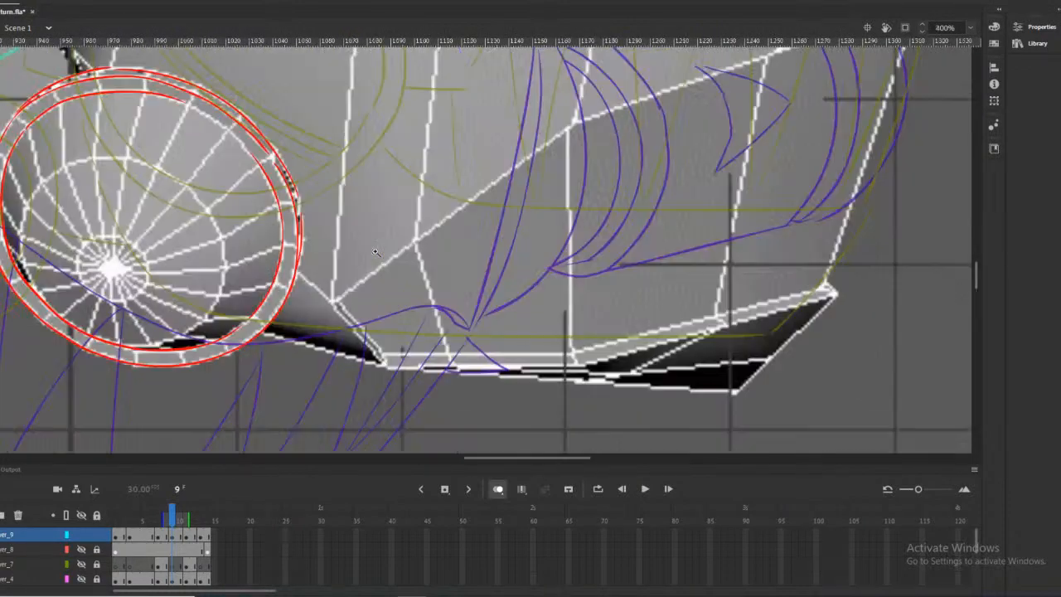
click(377, 252)
alt+click(658, 213)
click(497, 217)
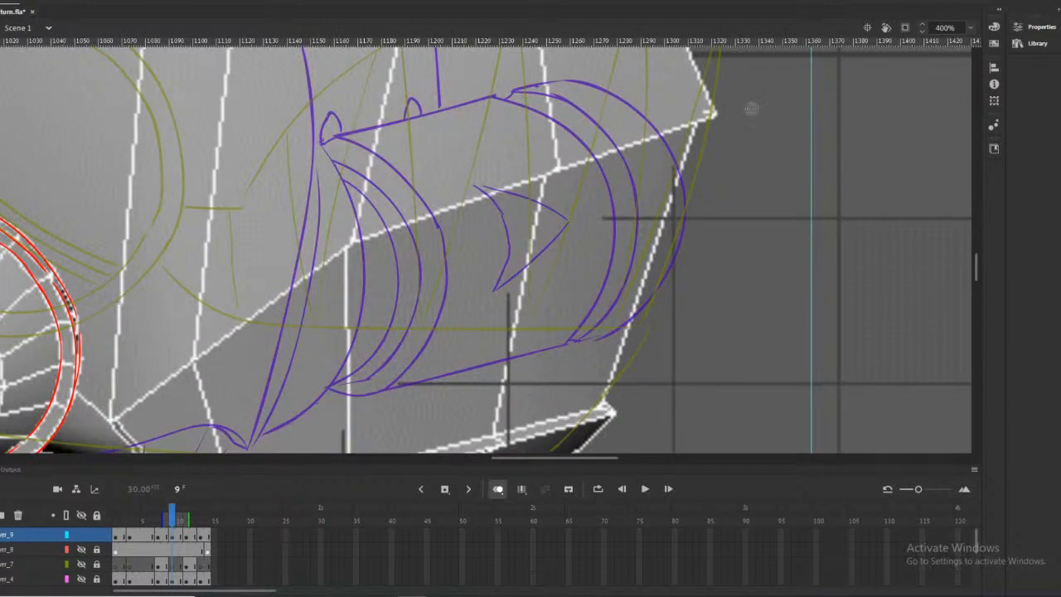
alt+click(481, 212)
scroll(298, 244, up, 3)
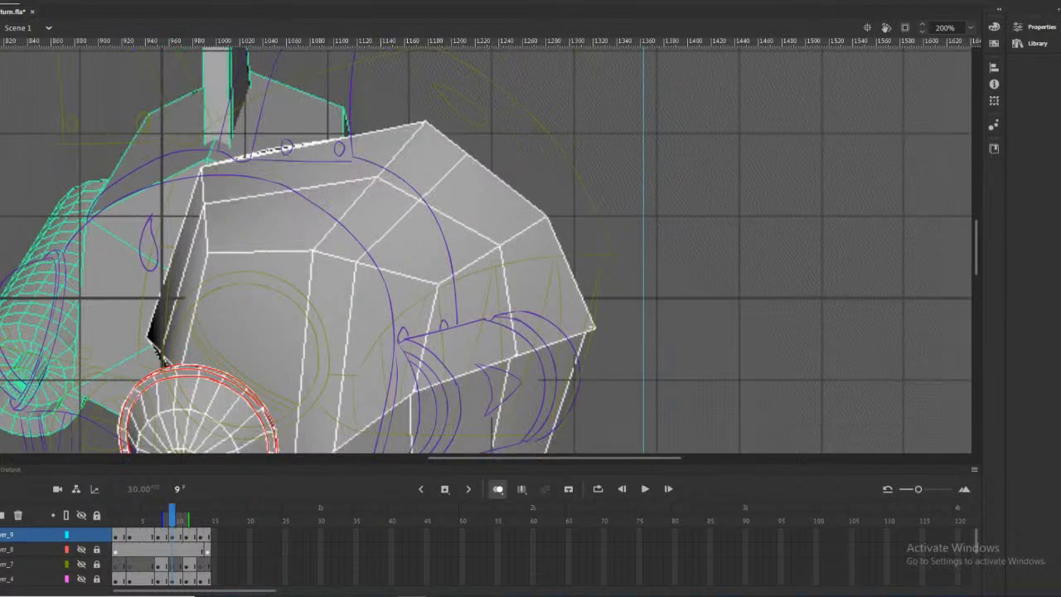
drag(574, 458, 542, 460)
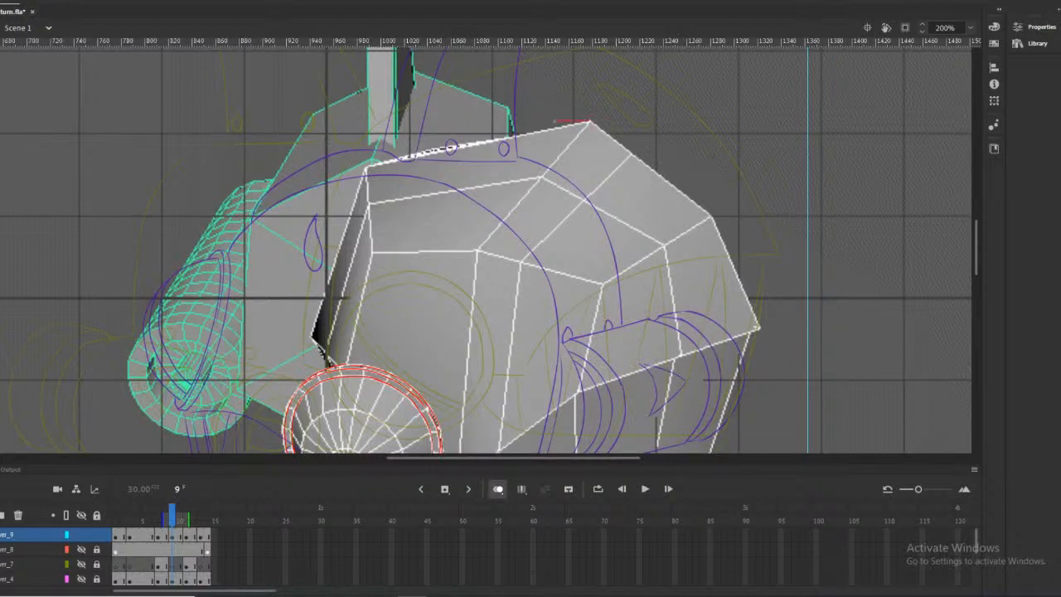
mouse_move(501, 130)
mouse_down()
mouse_move(408, 149)
mouse_move(358, 190)
mouse_move(330, 261)
mouse_move(312, 372)
mouse_up()
Trace the mouth's upper curve from the head's rear corner toward the eye, redrawing it once, and outline the jaw's rear and lower edges
scroll(271, 235, down, 3)
scroll(320, 232, up, 3)
scroll(694, 288, down, 3)
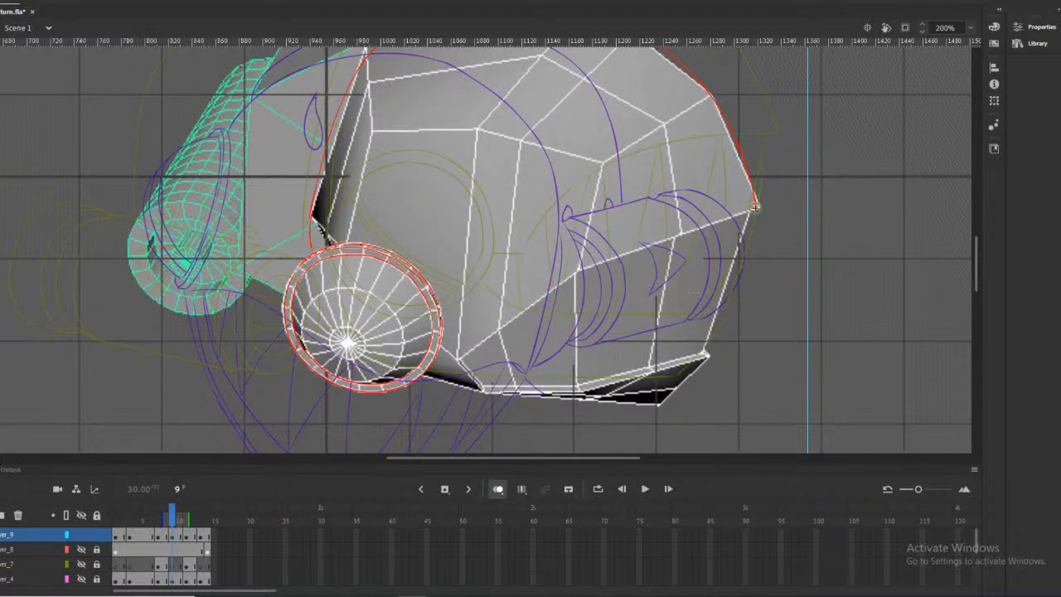
mouse_move(694, 224)
mouse_down()
mouse_move(548, 290)
mouse_move(476, 362)
mouse_up()
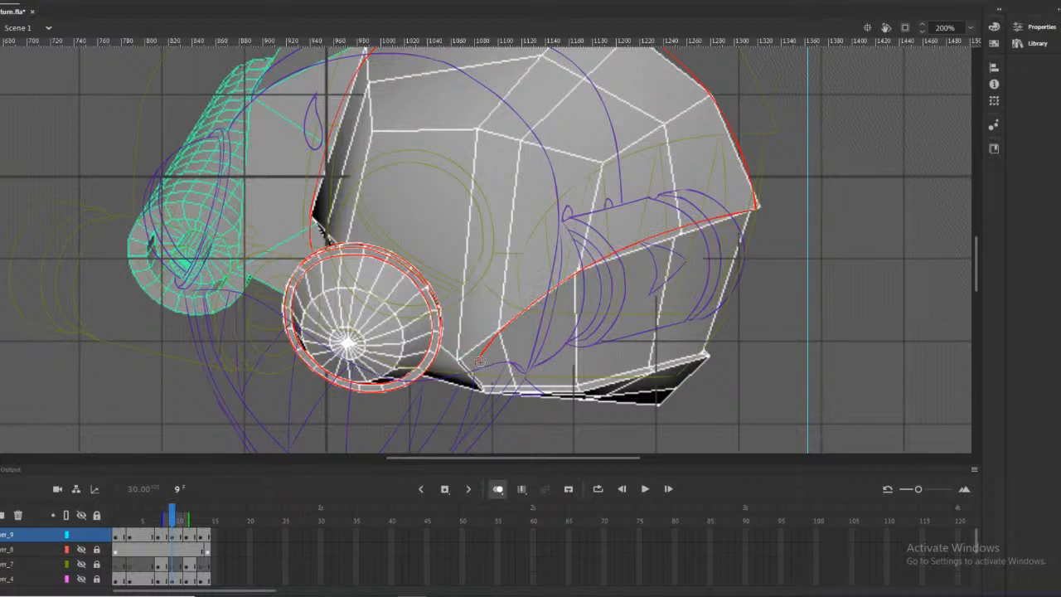
key(ctrl+z)
mouse_move(709, 217)
mouse_down()
mouse_move(532, 295)
mouse_move(461, 362)
mouse_up()
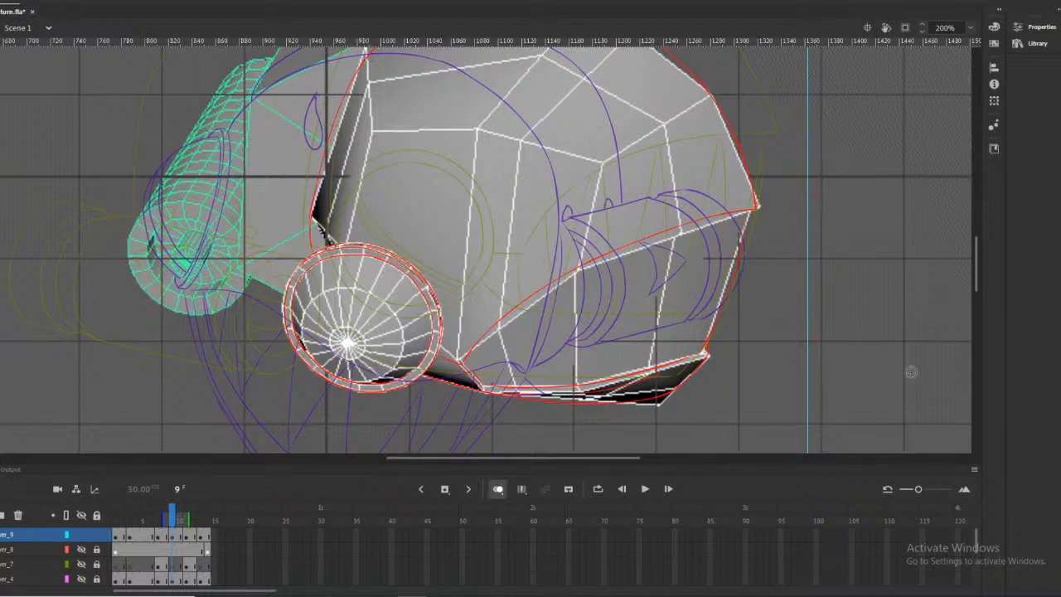
Draw an eyelid curve inside the eye from its upper-left rim to its lower-right rim, redrawing the curve once
click(349, 341)
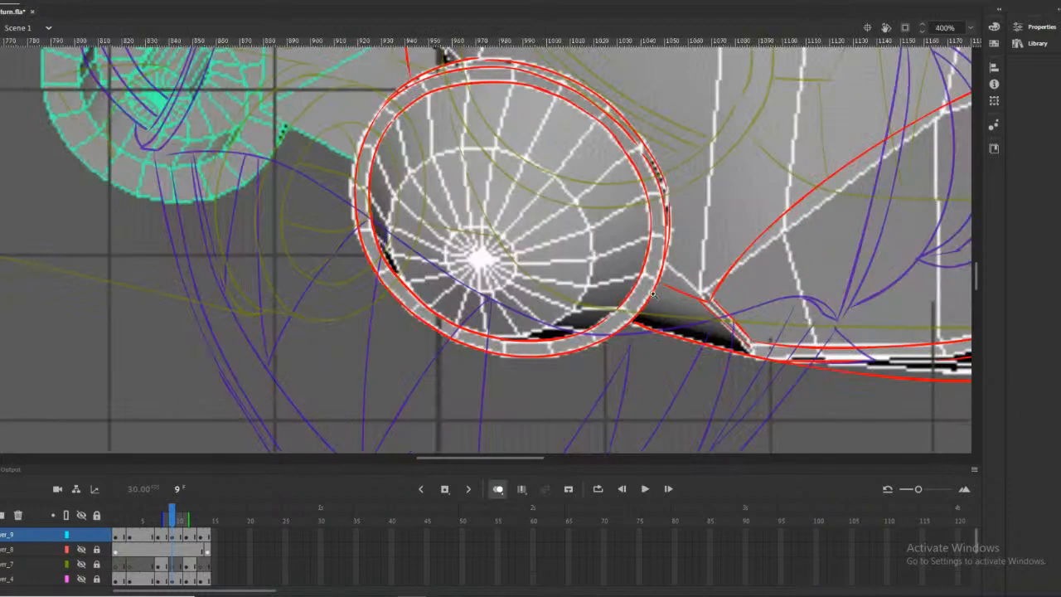
drag(976, 276, 973, 271)
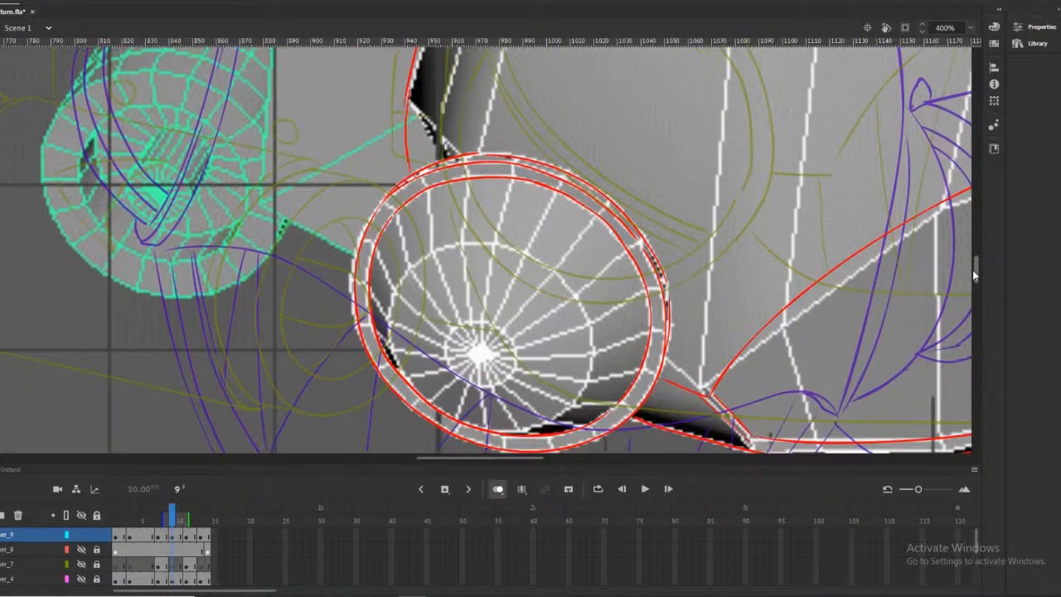
mouse_move(402, 211)
mouse_down()
mouse_move(417, 275)
mouse_move(447, 330)
mouse_move(512, 374)
mouse_move(590, 389)
mouse_move(633, 383)
mouse_move(630, 391)
mouse_up()
key(ctrl+z)
mouse_move(402, 207)
mouse_down()
mouse_move(439, 312)
mouse_move(507, 359)
mouse_move(570, 370)
mouse_move(628, 359)
mouse_move(652, 343)
mouse_up()
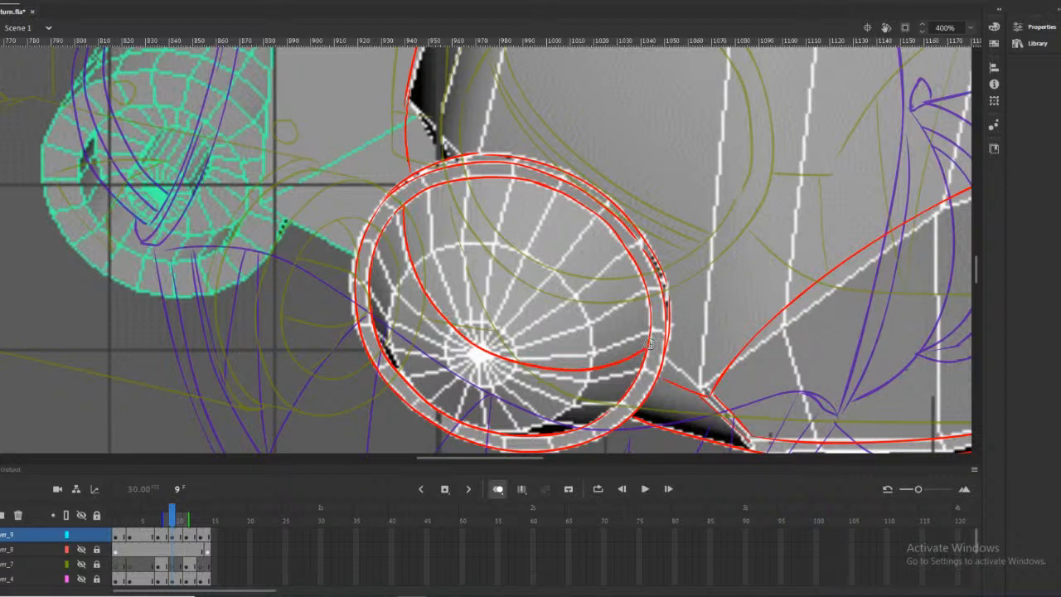
Add a second curve just below the first one inside the eye, redrawing its ends to meet the inner rim
mouse_move(388, 216)
mouse_down()
mouse_move(398, 282)
mouse_move(446, 348)
mouse_move(522, 381)
mouse_move(596, 384)
mouse_move(648, 355)
mouse_up()
mouse_move(399, 214)
mouse_down()
mouse_move(395, 263)
mouse_move(418, 326)
mouse_move(485, 374)
mouse_move(556, 393)
mouse_move(621, 379)
mouse_move(652, 338)
mouse_up()
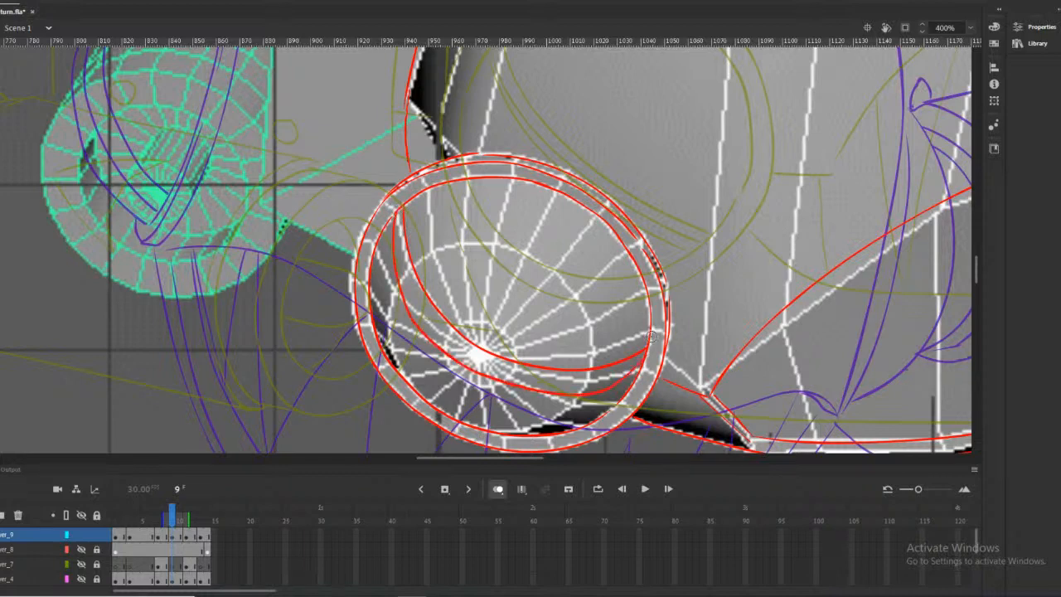
key(super)
key(super)
key(ctrl+z)
mouse_move(394, 214)
mouse_down()
mouse_move(405, 303)
mouse_move(453, 358)
mouse_move(548, 386)
mouse_up()
drag(648, 355, 547, 390)
key(ctrl+z)
mouse_move(642, 352)
mouse_down()
mouse_move(602, 379)
mouse_move(527, 387)
mouse_up()
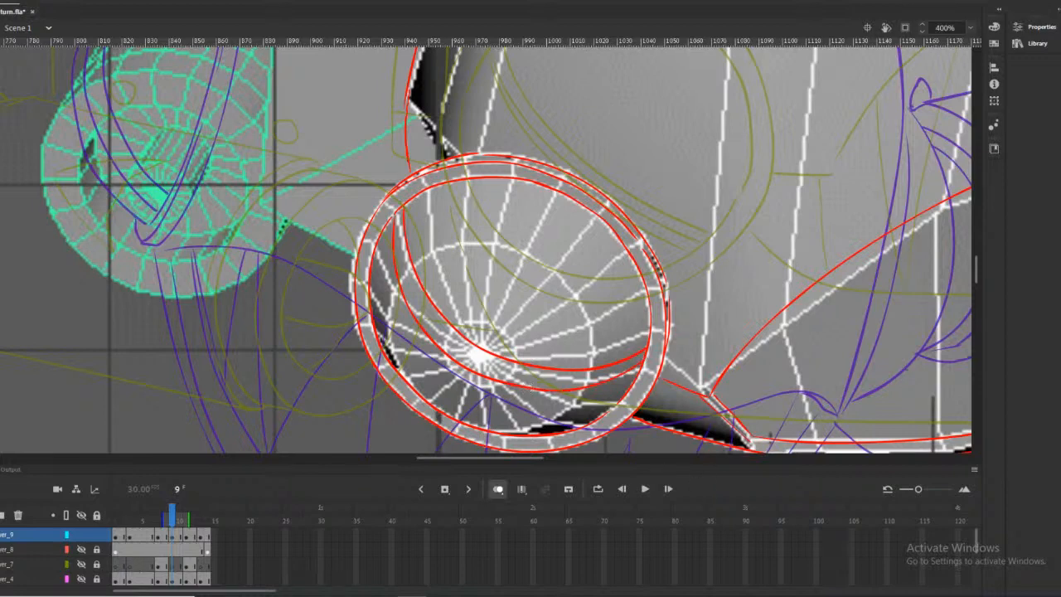
Examine the traced eye, mouth opening and lower jaw against the 3D reference and the neighbouring sketches
key(ctrl+minus)
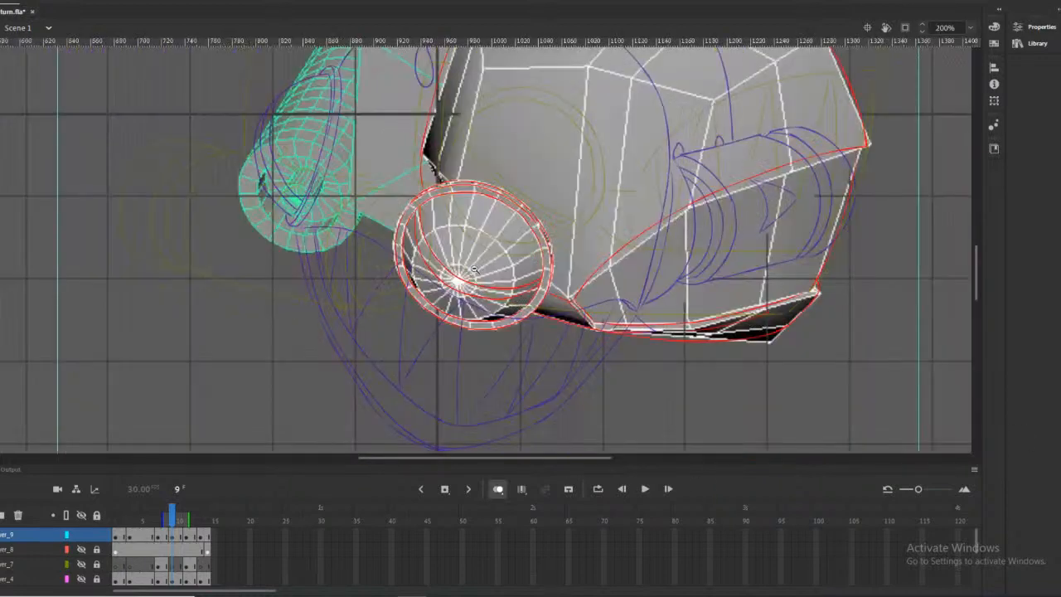
key(ctrl+equal)
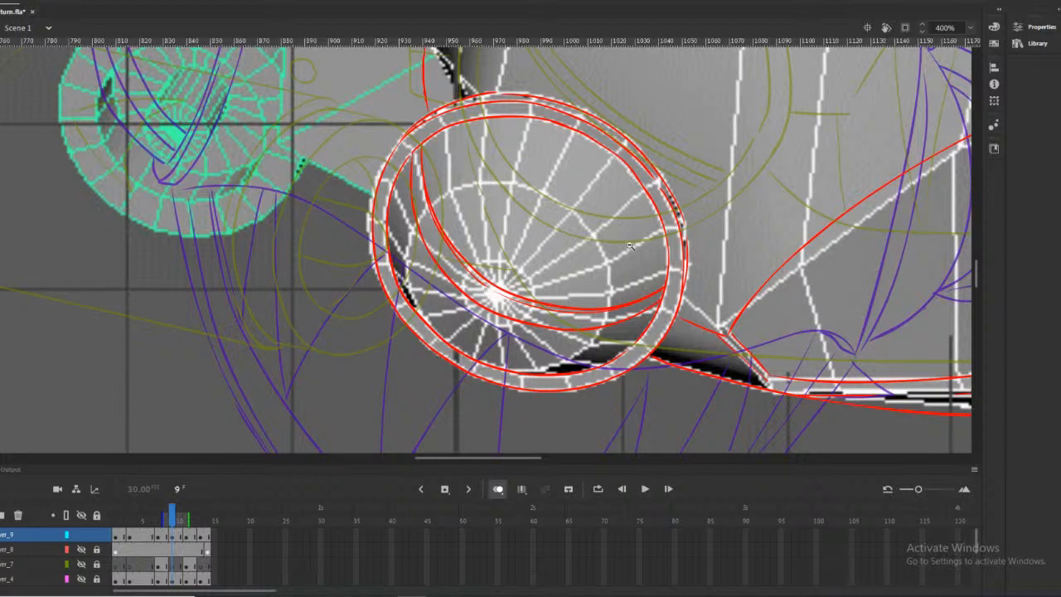
key(ctrl+minus)
key(ctrl+minus)
key(ctrl+equal)
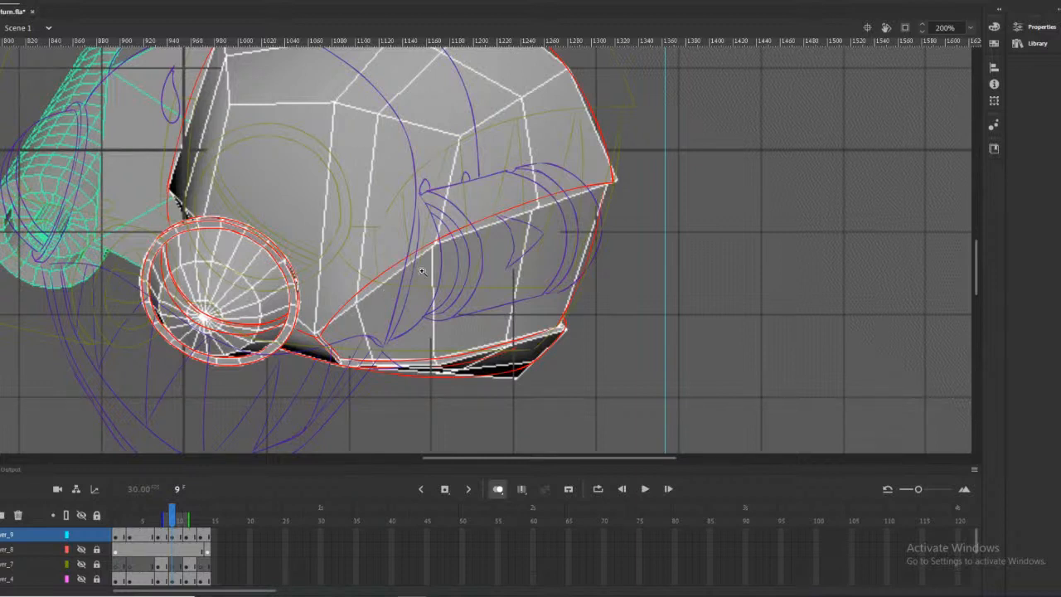
click(360, 319)
alt+click(478, 248)
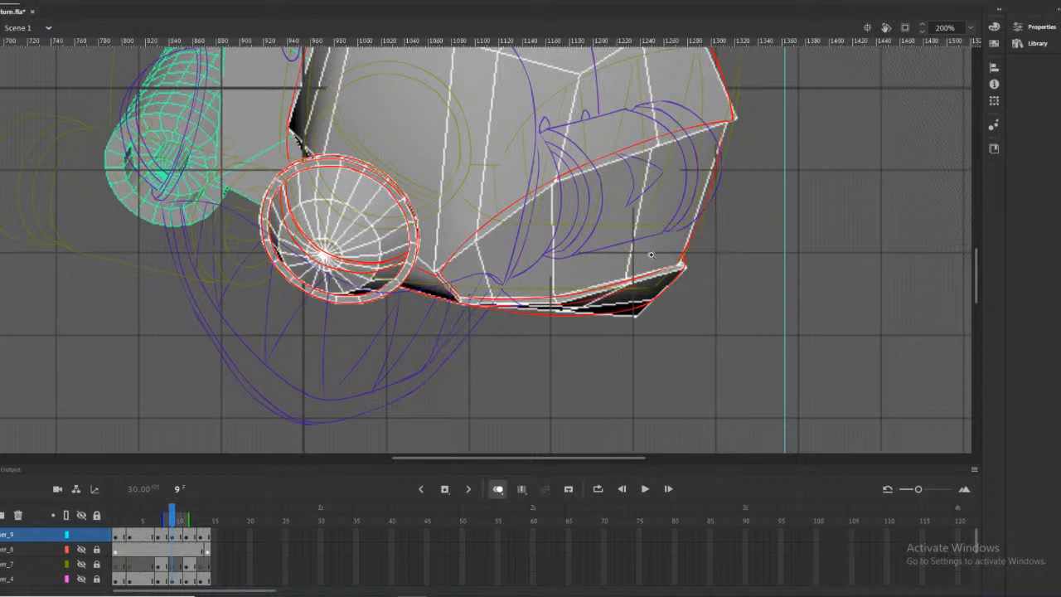
click(504, 237)
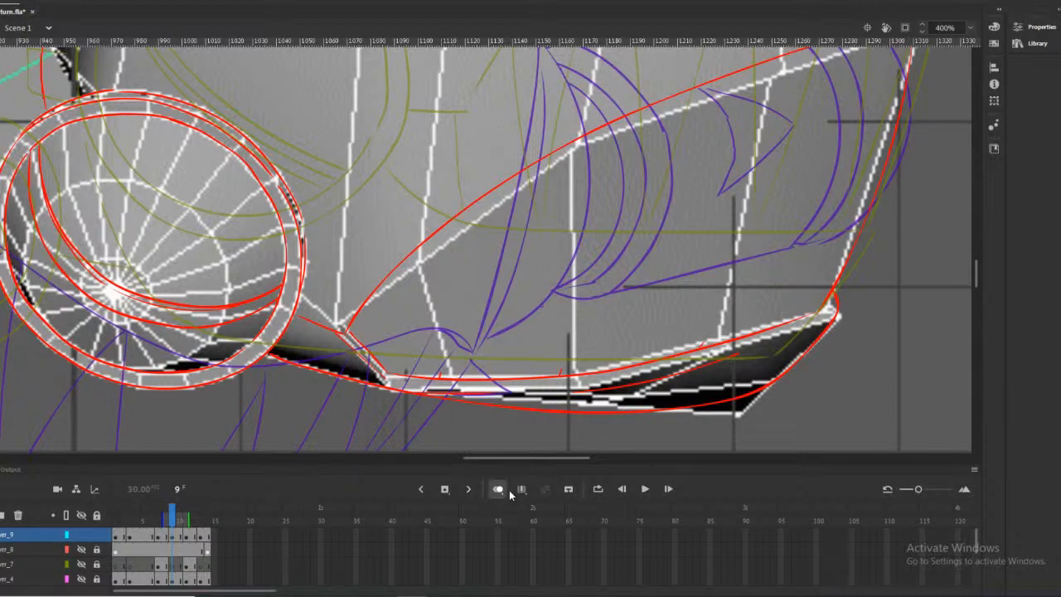
scroll(515, 409, up, 3)
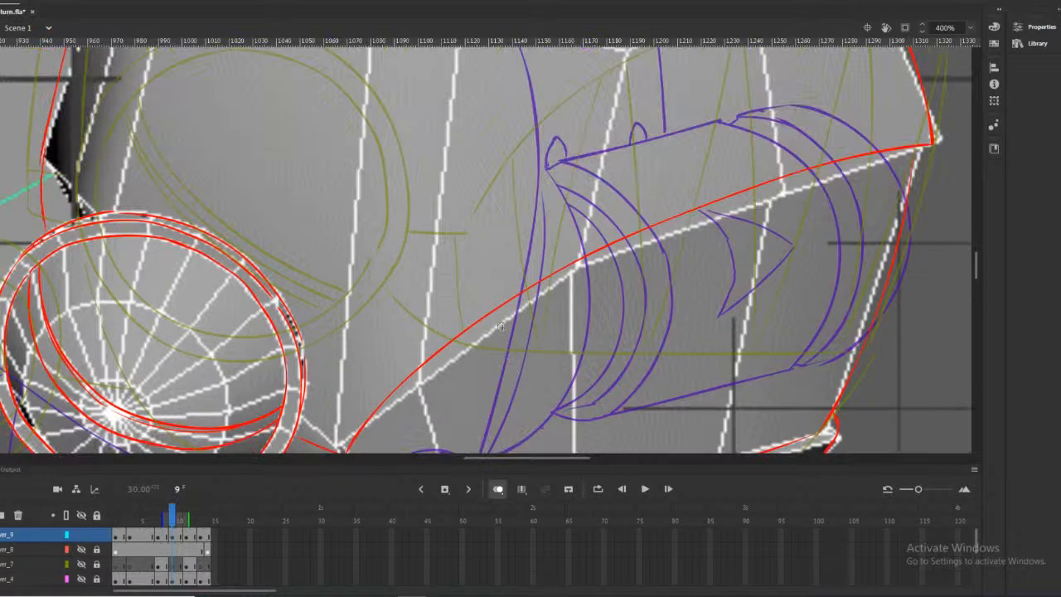
scroll(502, 323, down, 3)
scroll(500, 317, up, 3)
scroll(501, 317, down, 3)
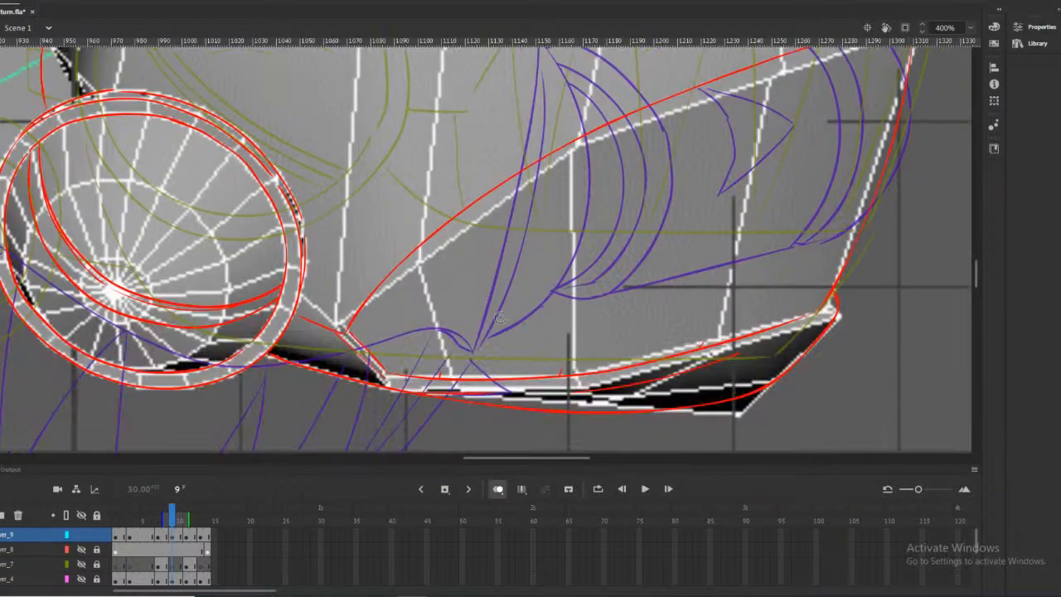
Draw the front tooth as two lines from the mouth's upper curve meeting at the lower lip, redrawing the rear side once
drag(362, 306, 386, 331)
key(super)
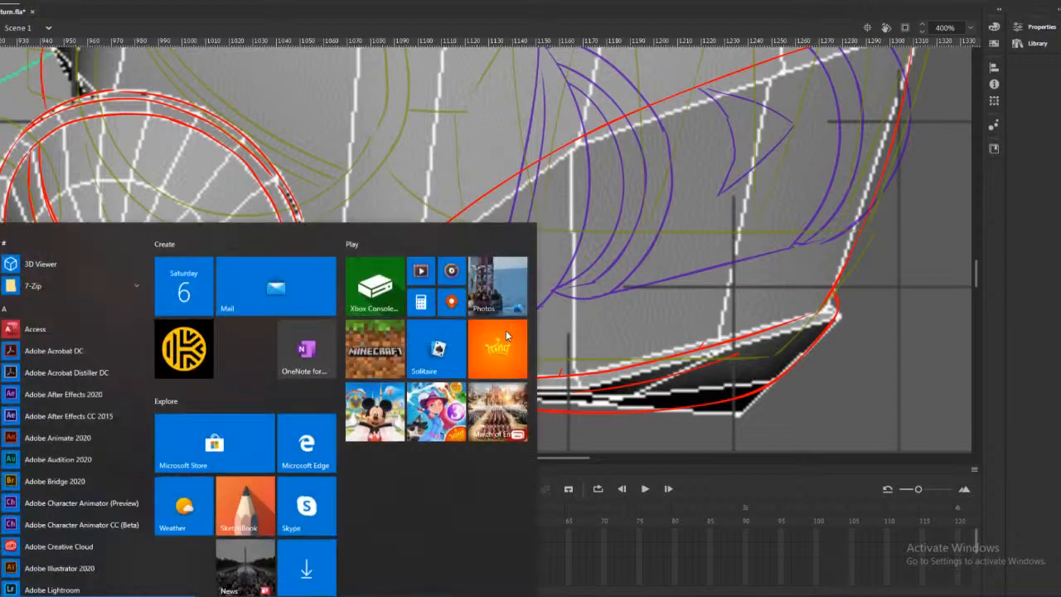
click(963, 278)
drag(468, 213, 446, 378)
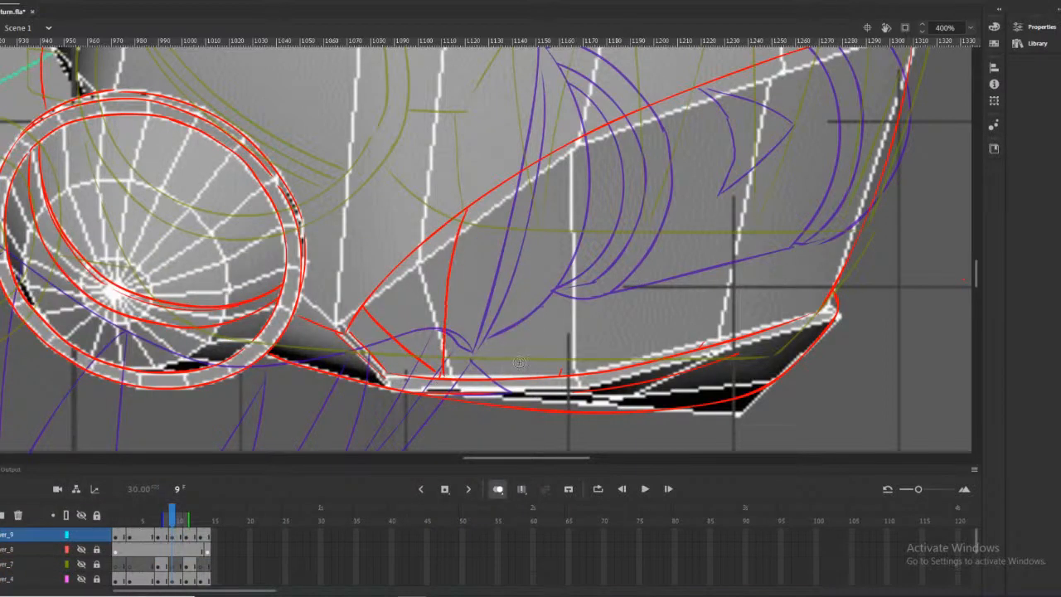
key(ctrl+z)
drag(465, 209, 441, 380)
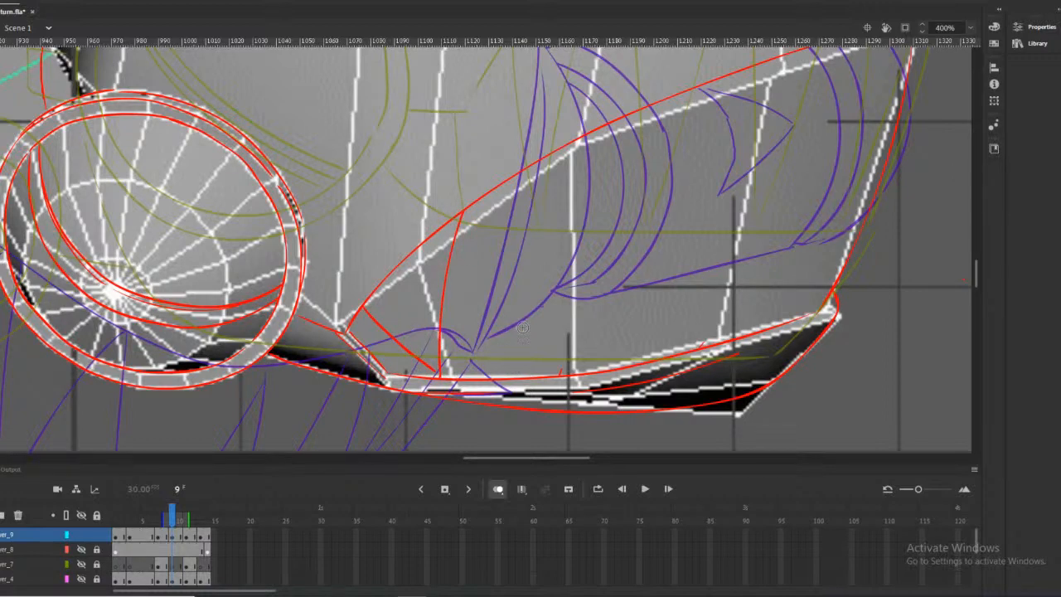
Draw the second, larger tooth behind the front one with two curved sides meeting at the lower lip, redrawing its front side once
scroll(522, 377, up, 3)
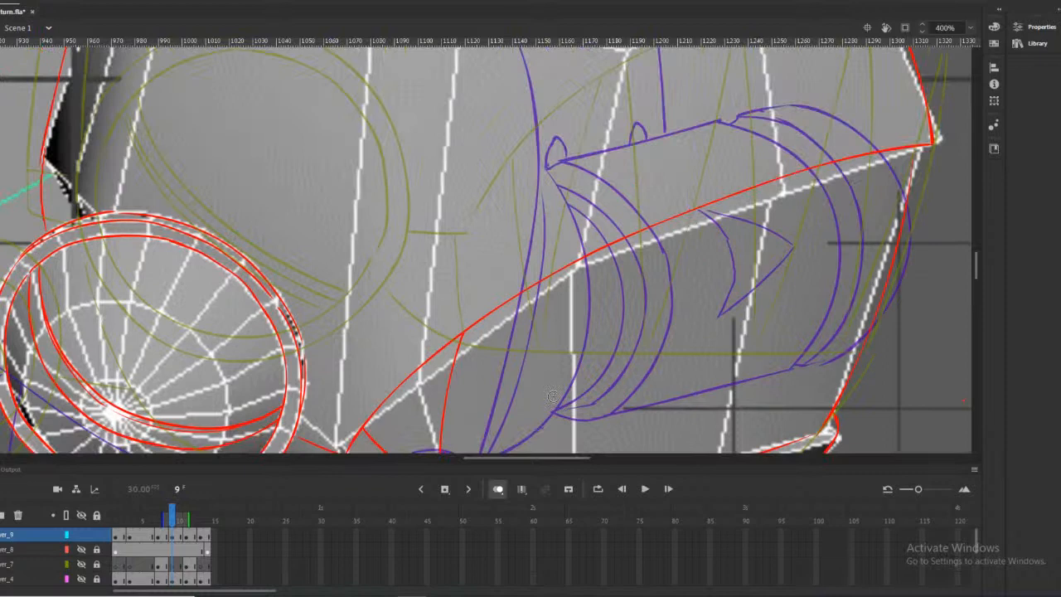
scroll(551, 396, down, 3)
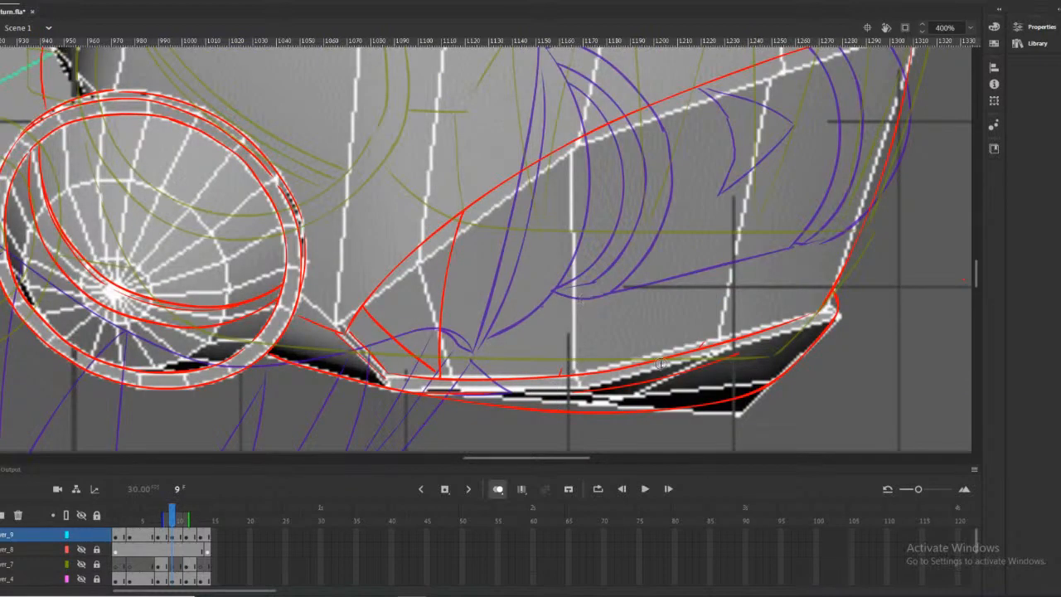
scroll(682, 331, up, 3)
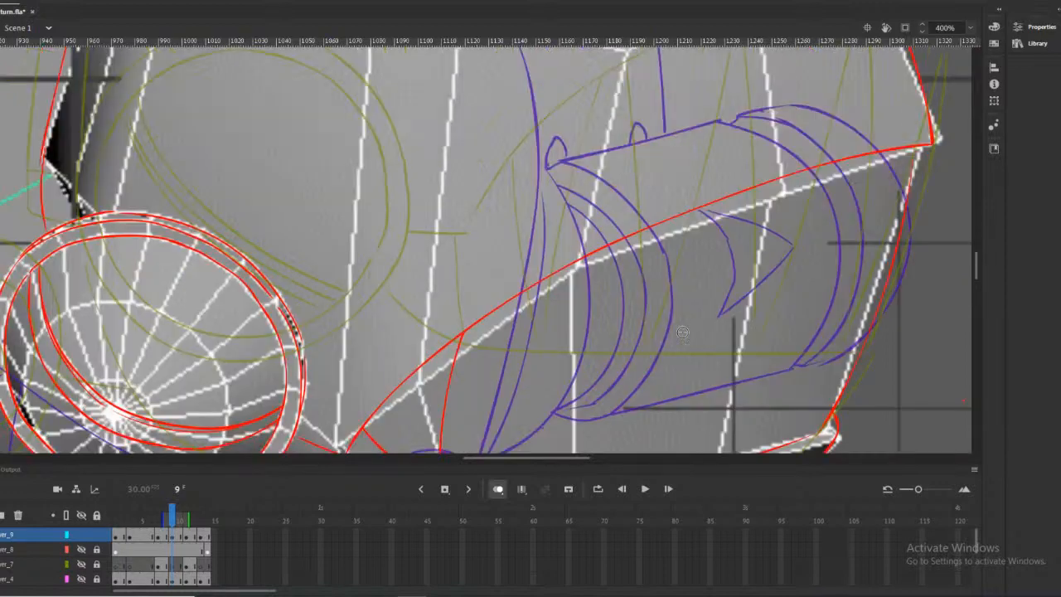
scroll(650, 305, down, 3)
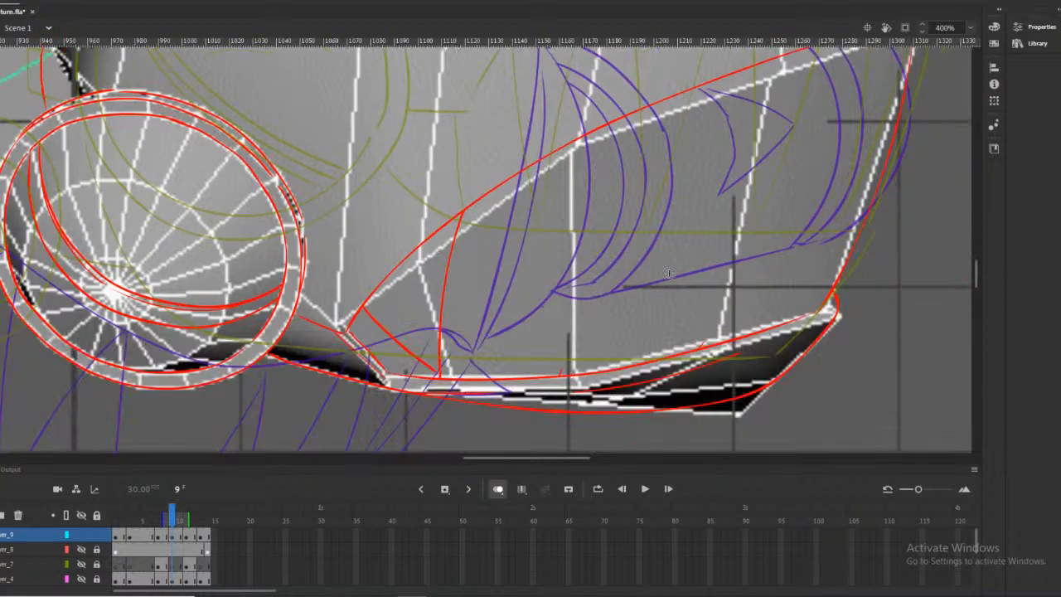
mouse_move(488, 192)
mouse_down()
mouse_move(502, 282)
mouse_move(527, 342)
mouse_up()
key(ctrl+z)
mouse_move(481, 199)
mouse_down()
mouse_move(490, 278)
mouse_move(530, 361)
mouse_move(551, 374)
mouse_up()
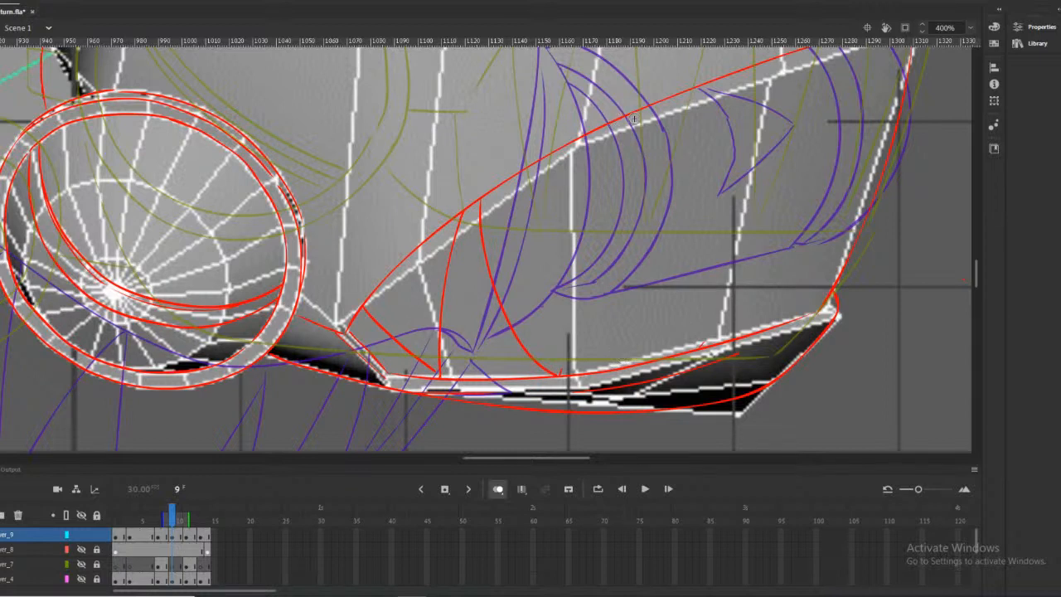
mouse_move(613, 124)
mouse_down()
mouse_move(584, 212)
mouse_move(563, 377)
mouse_up()
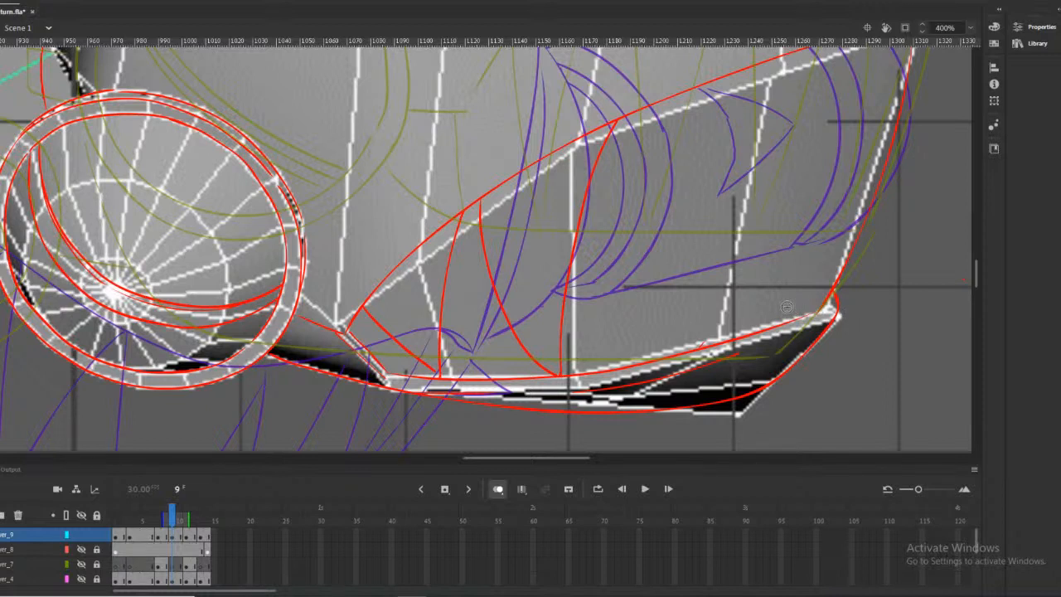
Draw the third tooth beside the second as two curved sides running from the mouth's upper curve to a point on the lower lip
drag(571, 458, 590, 459)
scroll(620, 406, up, 3)
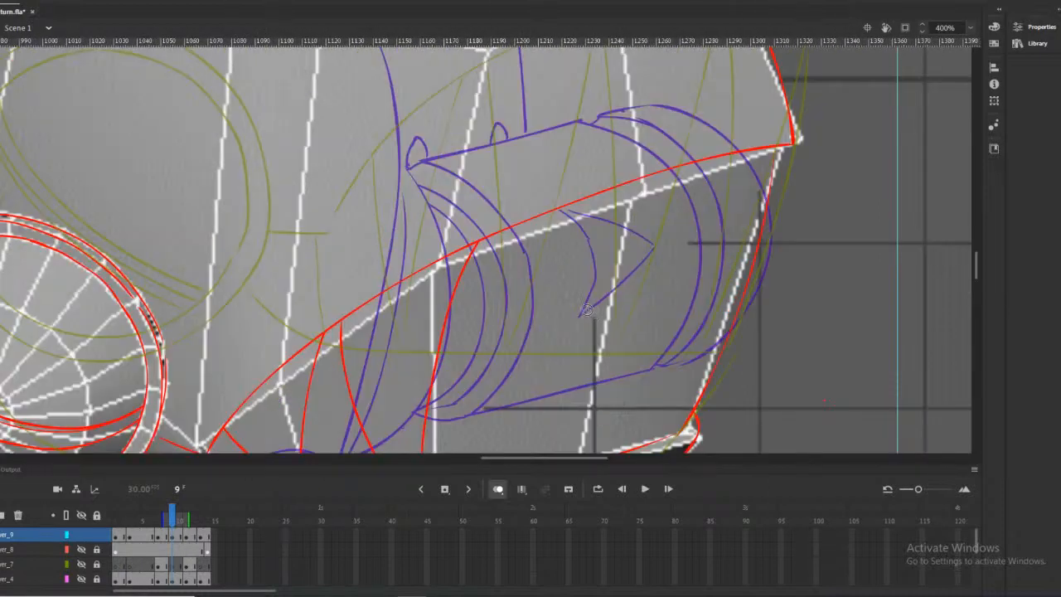
scroll(585, 310, down, 3)
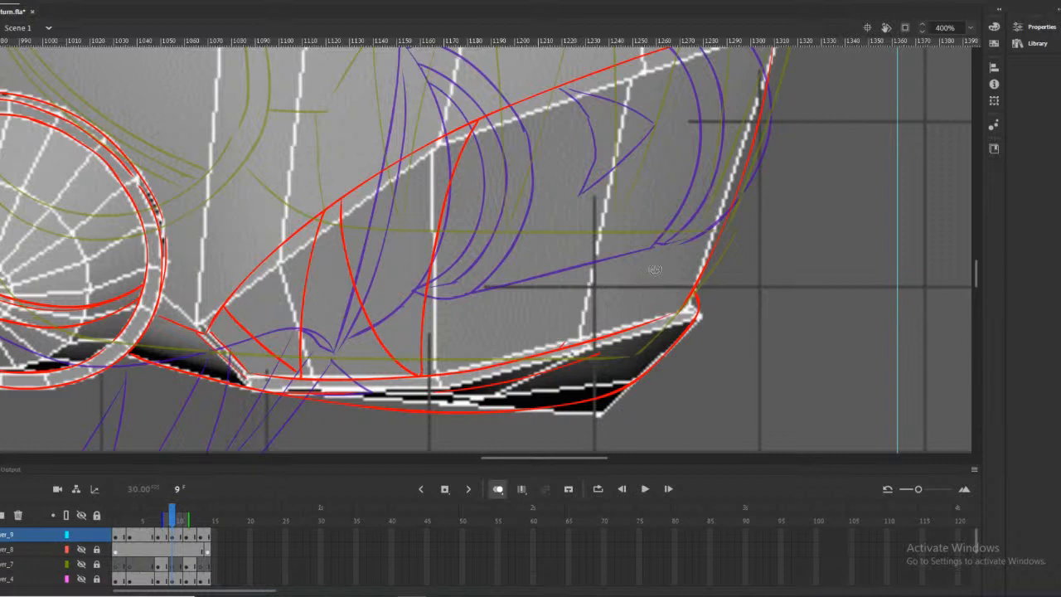
mouse_move(505, 108)
mouse_down()
mouse_move(511, 218)
mouse_move(542, 320)
mouse_up()
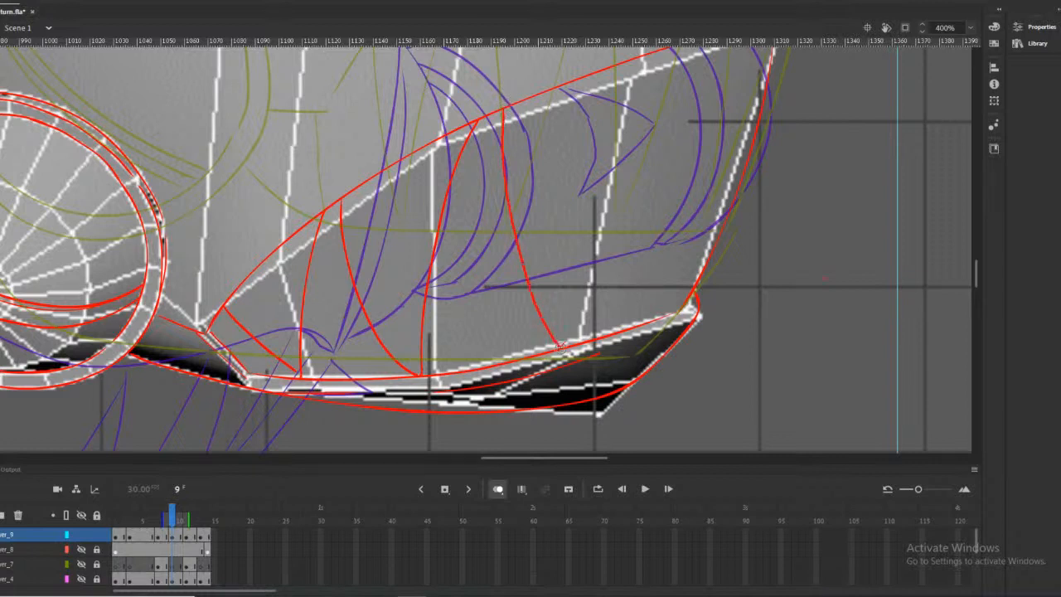
scroll(646, 320, up, 3)
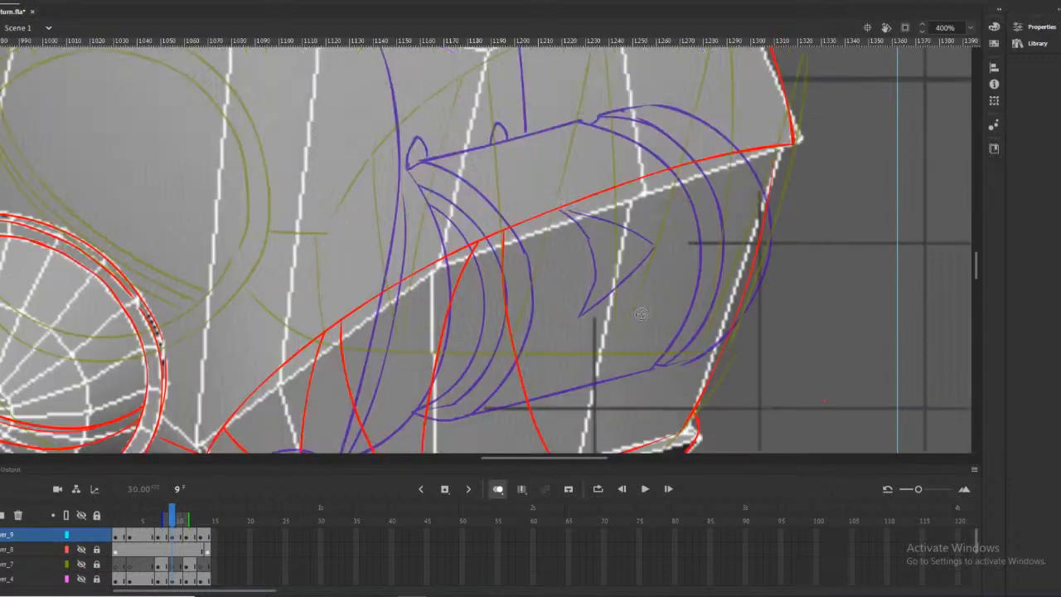
scroll(643, 316, down, 3)
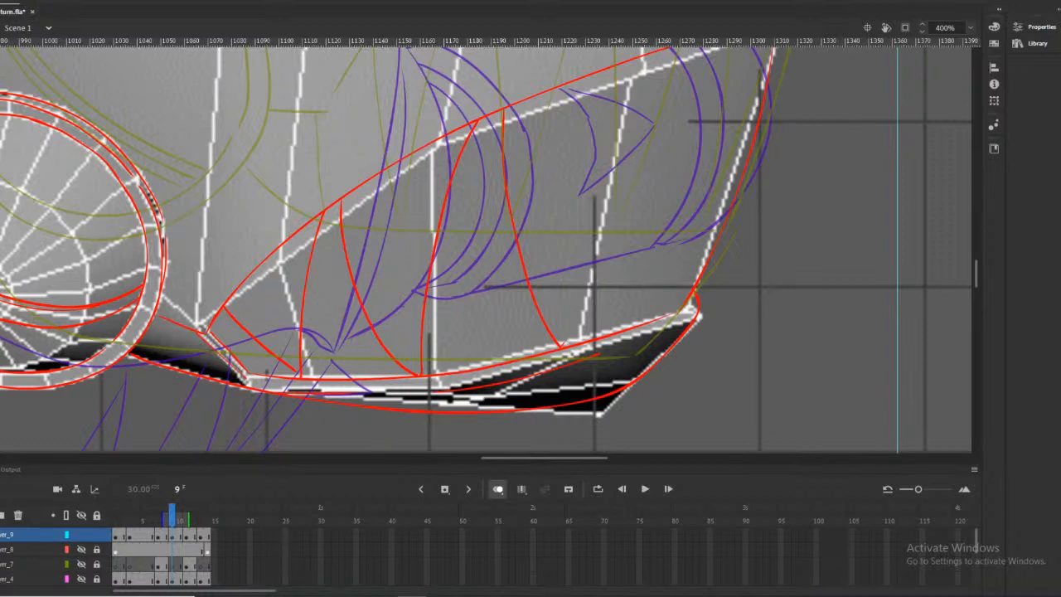
scroll(683, 367, up, 3)
scroll(625, 302, down, 3)
mouse_move(653, 73)
mouse_down()
mouse_move(599, 197)
mouse_move(570, 313)
mouse_up()
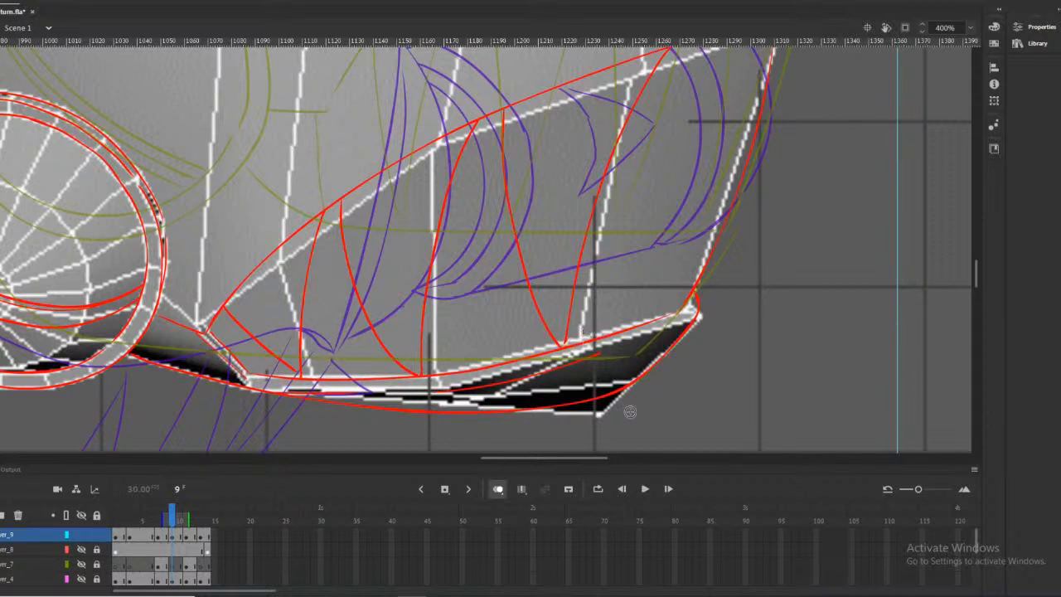
Draw the near side of the last tooth as a curve from the mouth's upper line to the jaw's tip, redrawing it once
scroll(739, 377, up, 3)
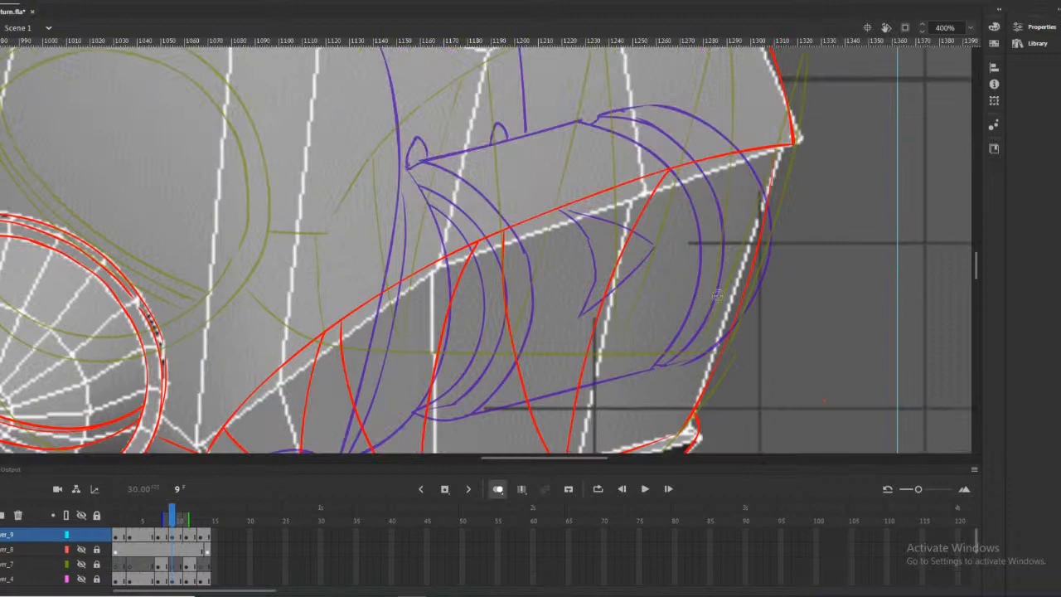
scroll(695, 295, up, 1)
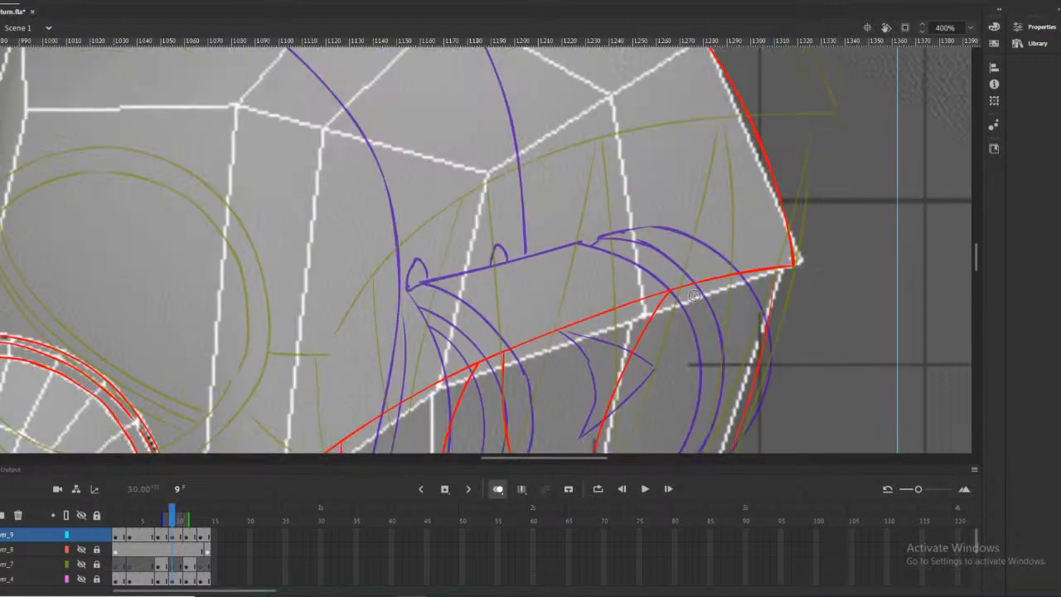
scroll(696, 279, down, 1)
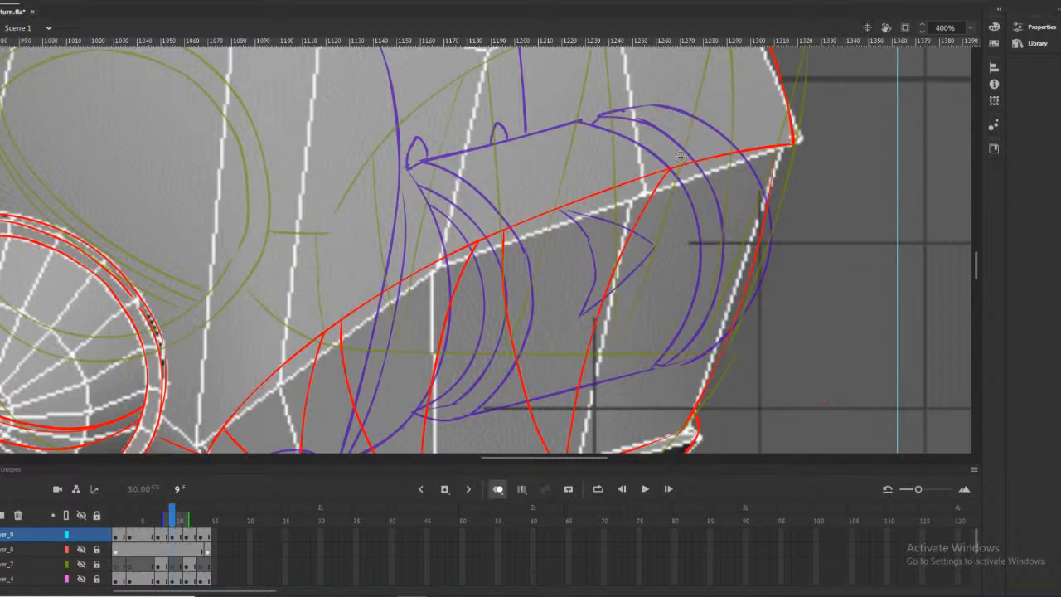
scroll(977, 262, up, 1)
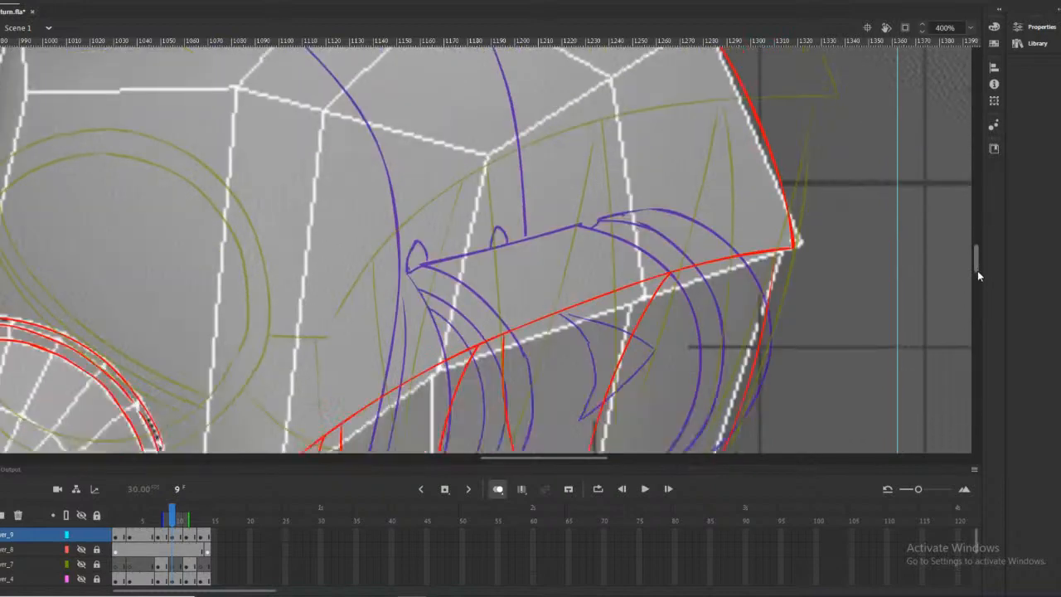
scroll(977, 271, down, 2)
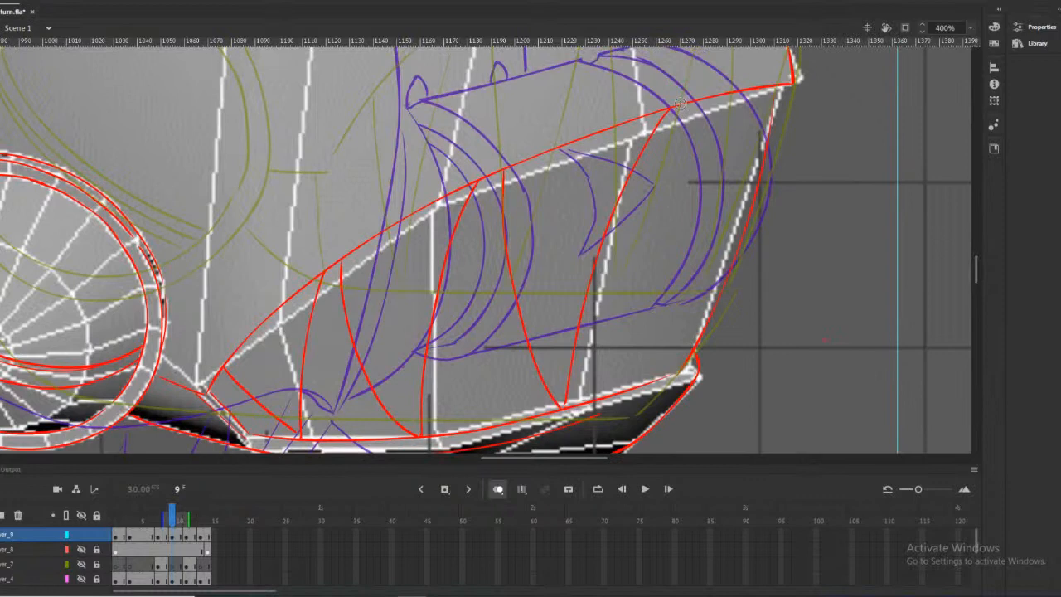
mouse_move(680, 103)
mouse_down()
mouse_move(694, 284)
mouse_move(667, 410)
mouse_up()
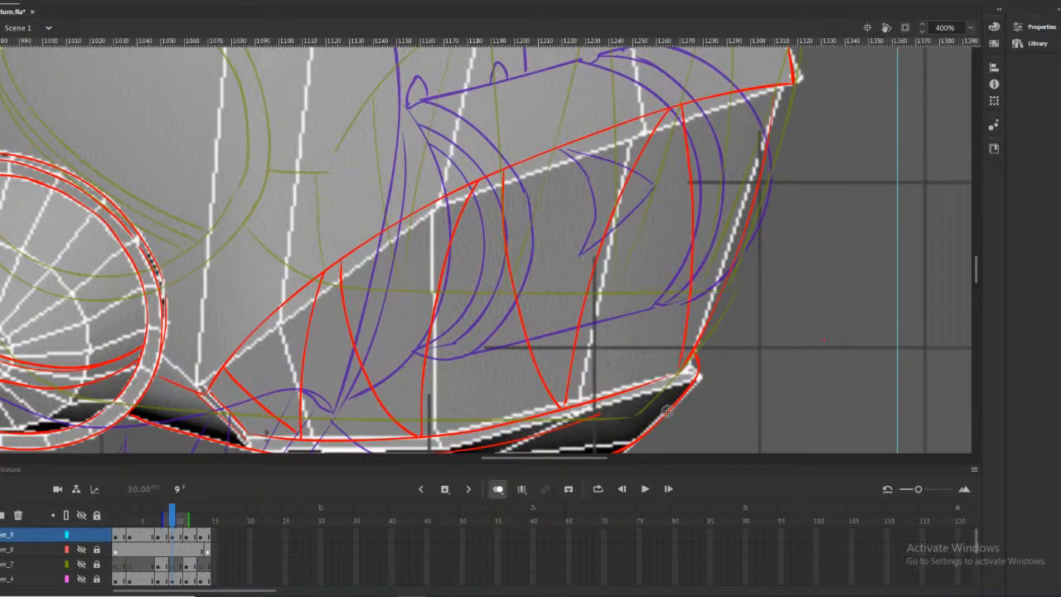
scroll(711, 297, up, 1)
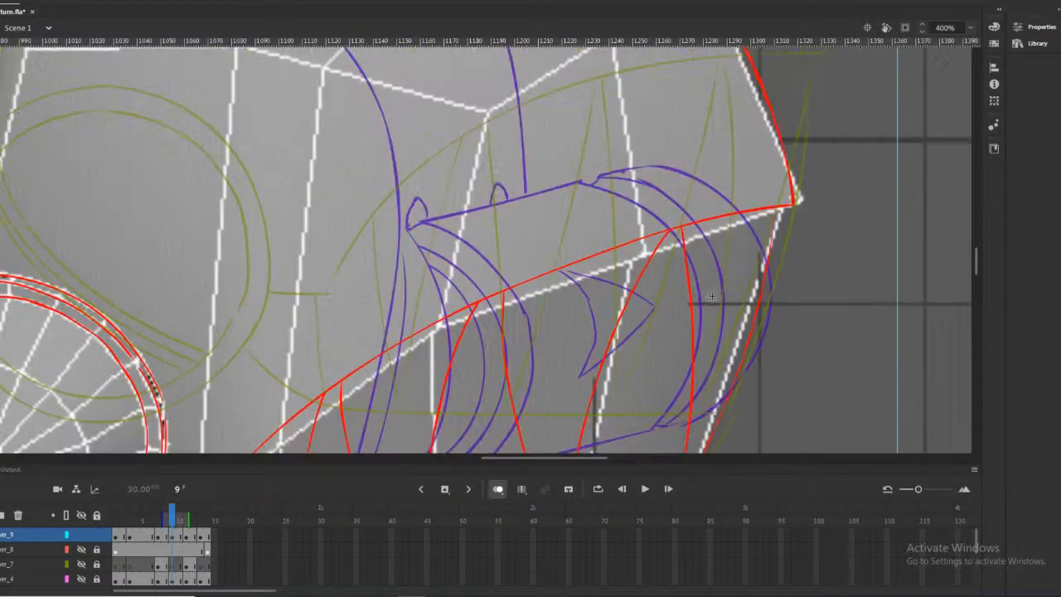
scroll(712, 296, down, 1)
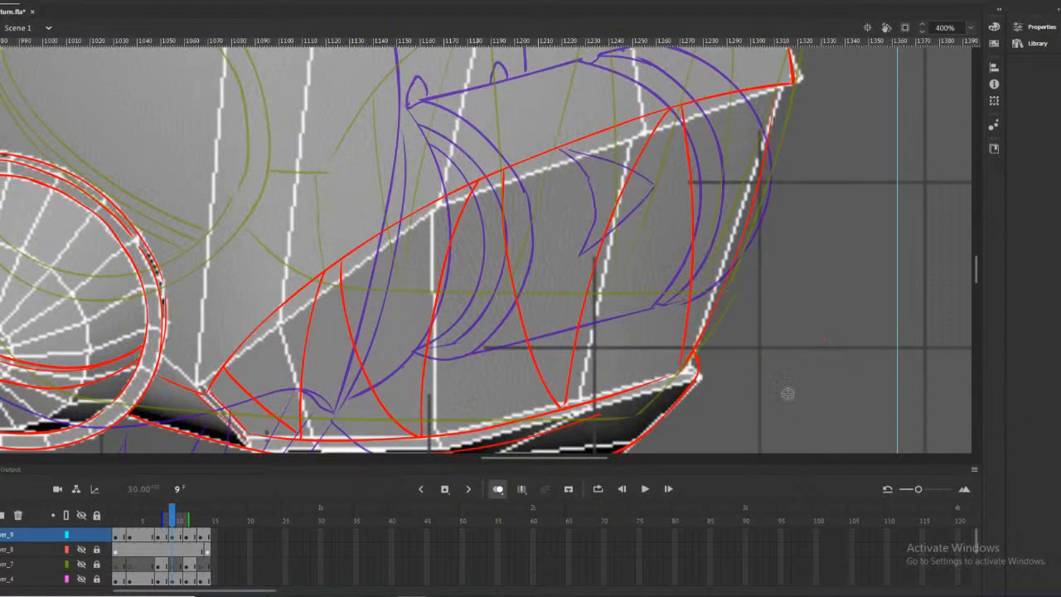
scroll(759, 374, up, 3)
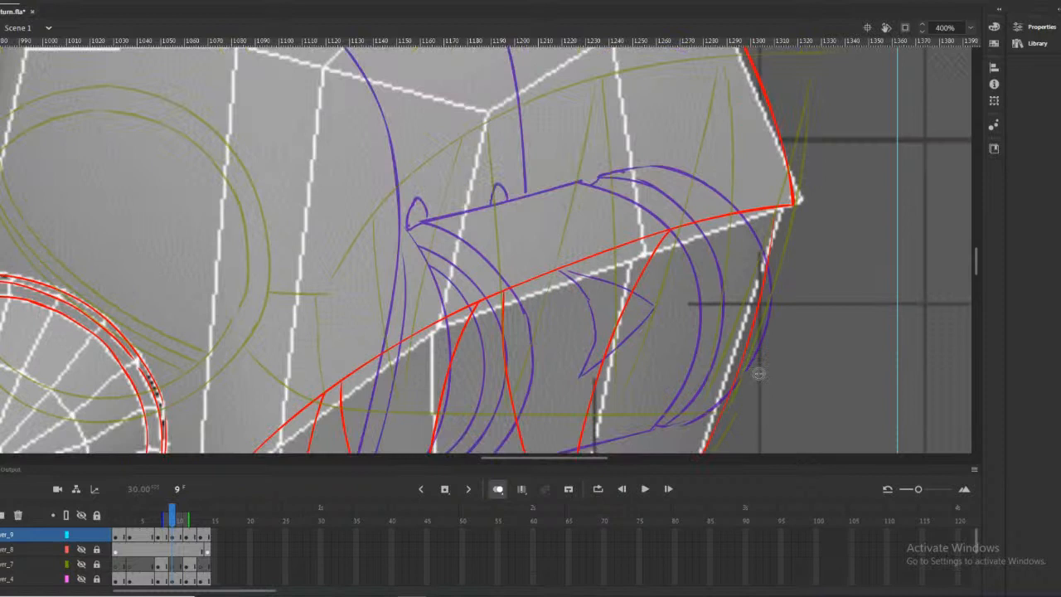
scroll(758, 374, down, 3)
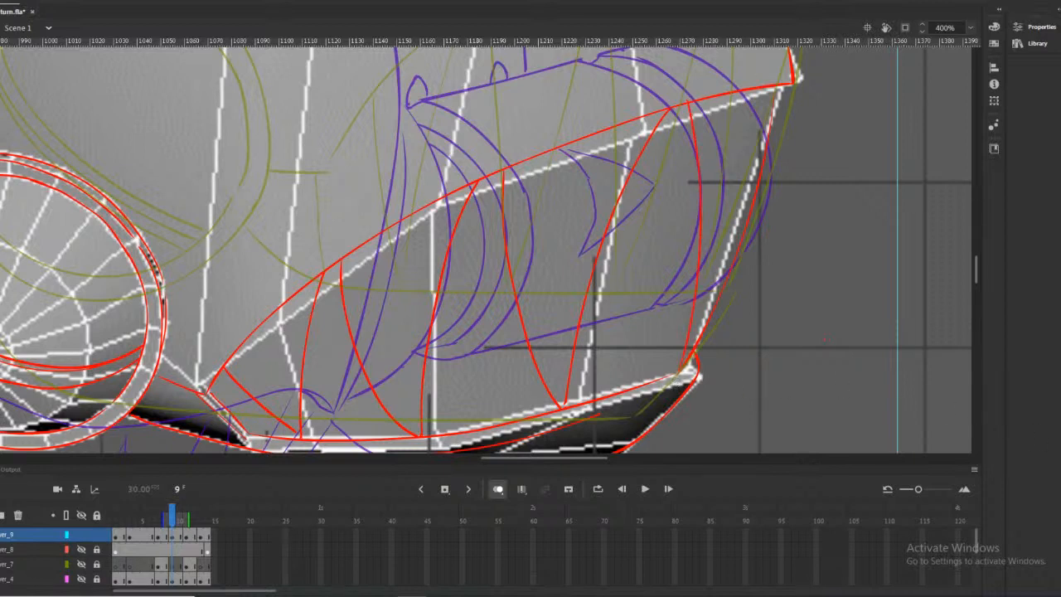
Hide the 3D reference layer and turn off onion skinning to check the frame 9 sketch on its own
alt+click(613, 233)
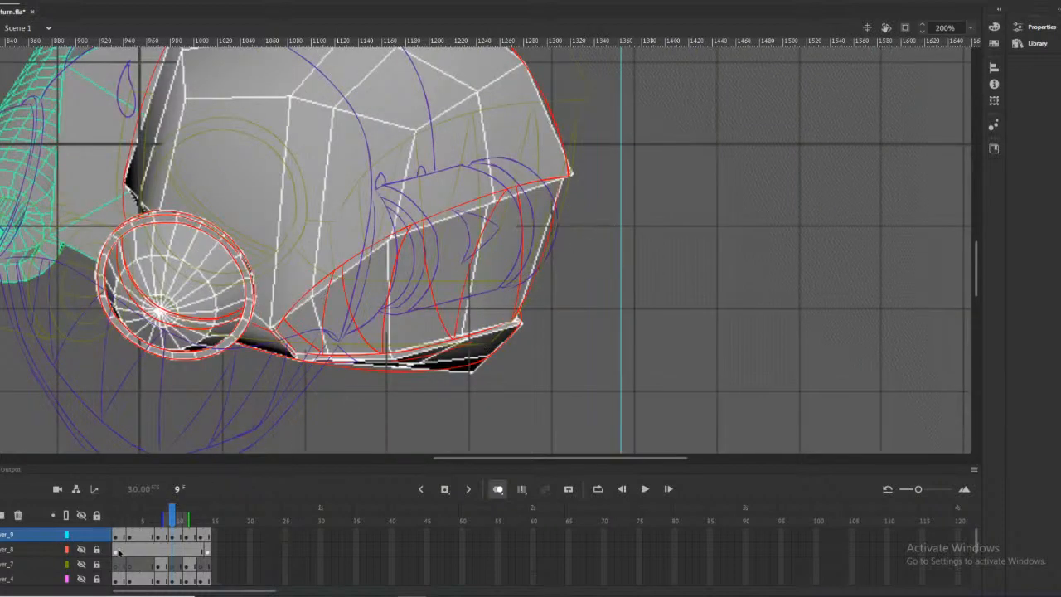
scroll(112, 563, down, 3)
click(82, 563)
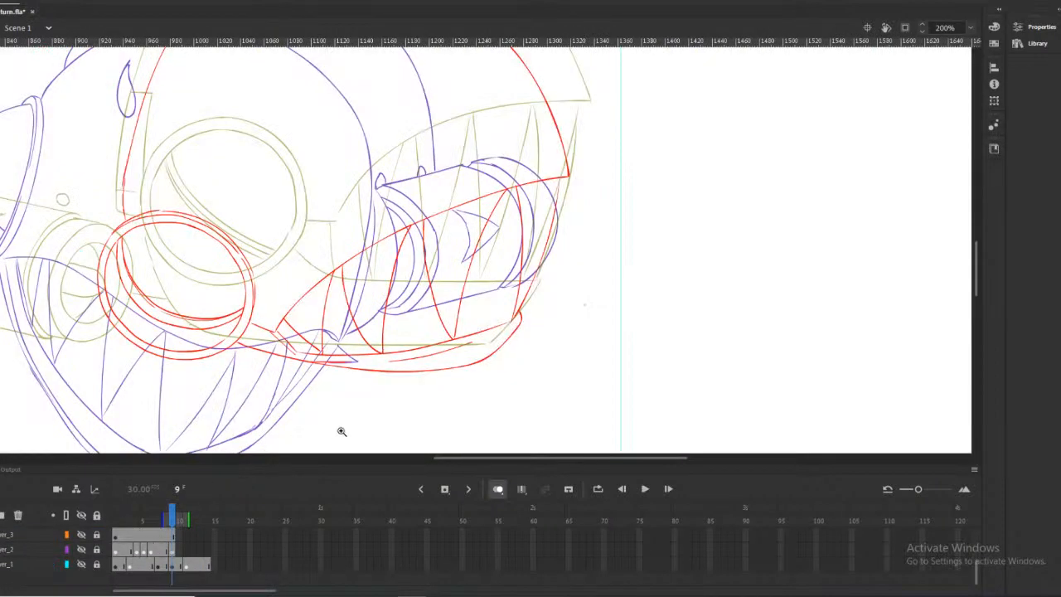
click(497, 488)
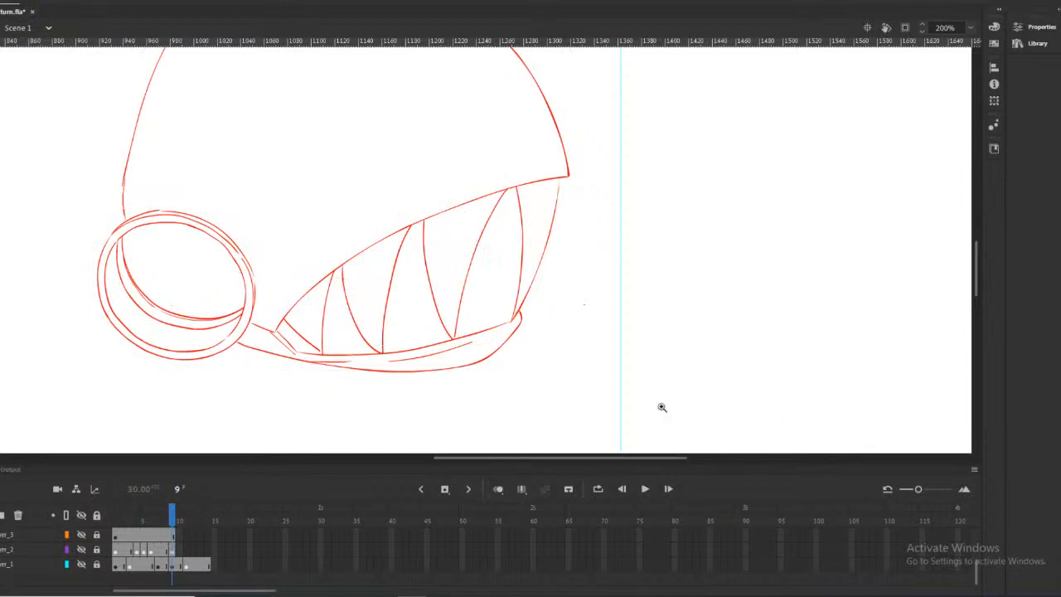
Redraw the lower jaw's bottom edge from its lowest part to the eye rim and delete the old stroke
click(297, 362)
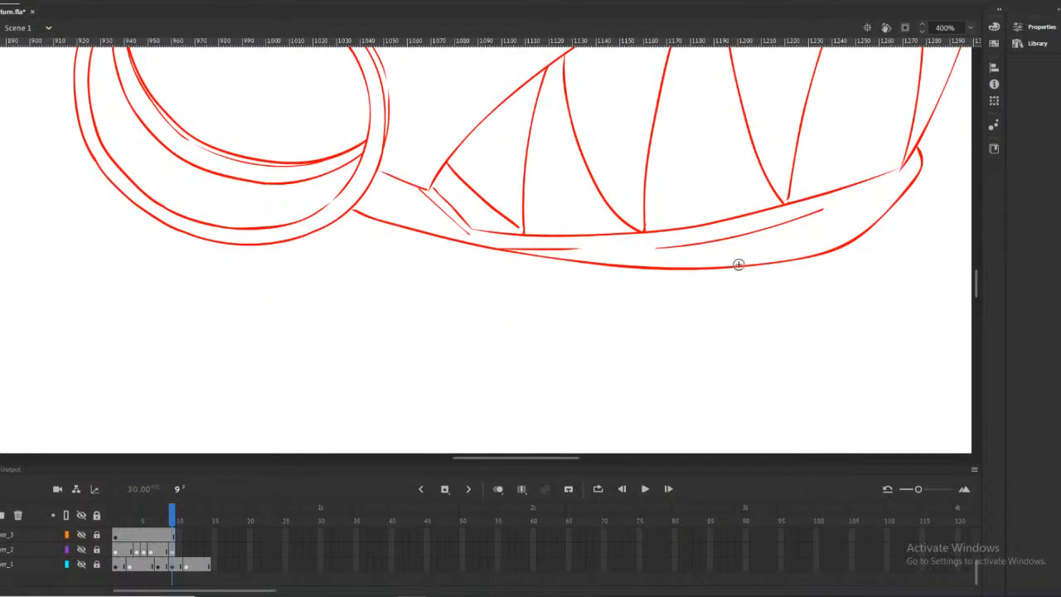
drag(640, 270, 418, 250)
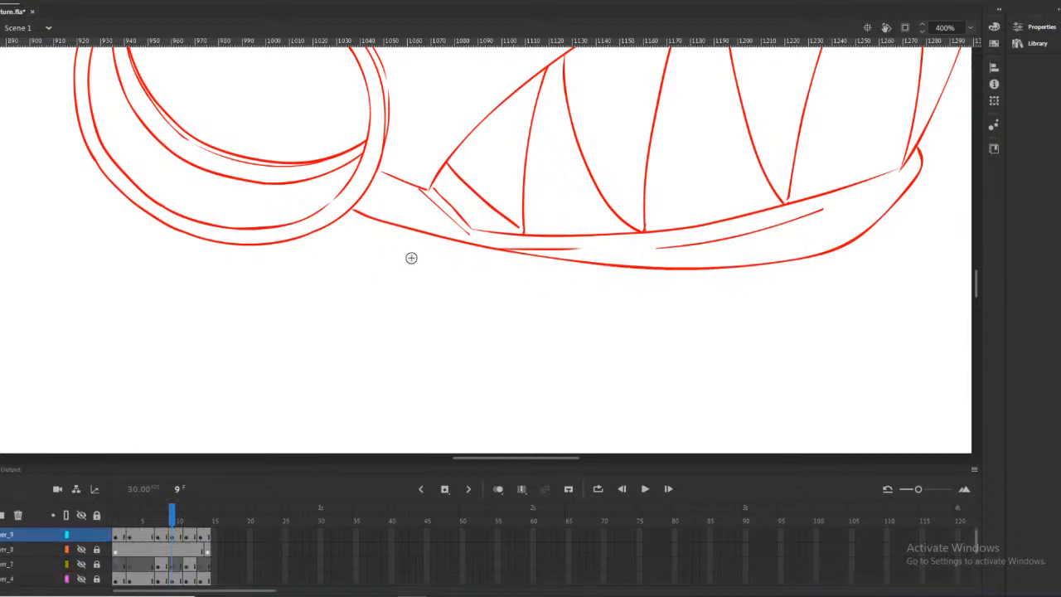
mouse_move(688, 270)
mouse_down()
mouse_move(479, 254)
mouse_move(351, 211)
mouse_up()
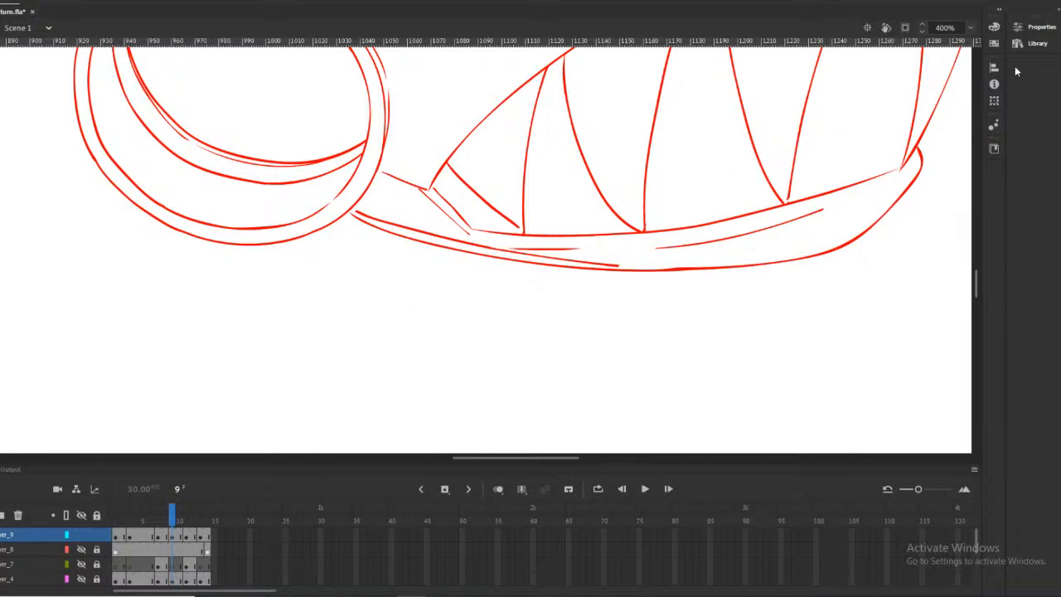
click(574, 260)
key(Delete)
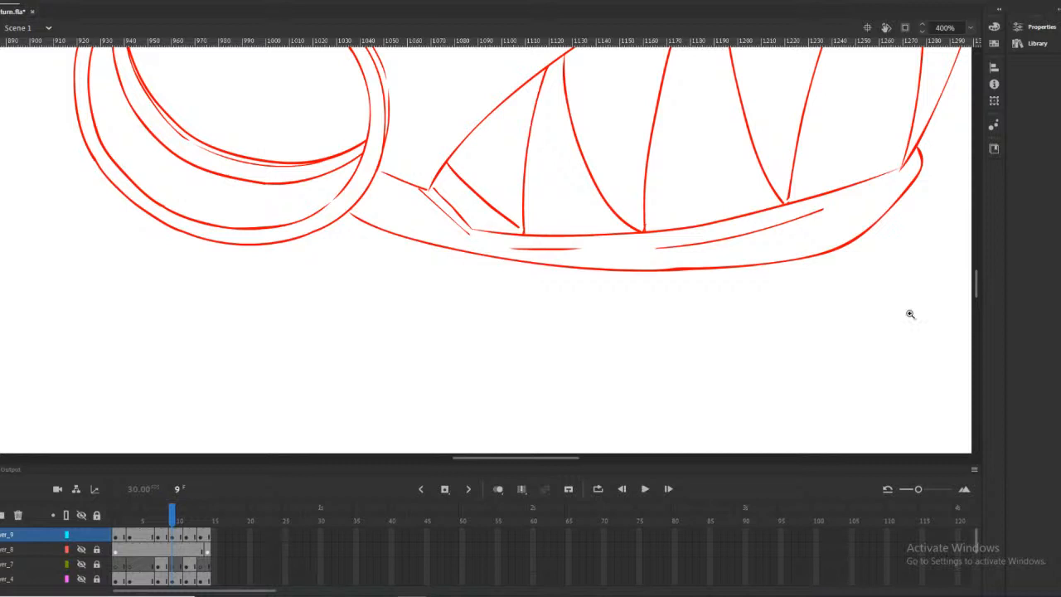
Scrub the sketches from frame 9 back to frame 1 to review the turn
alt+click(609, 184)
alt+click(615, 206)
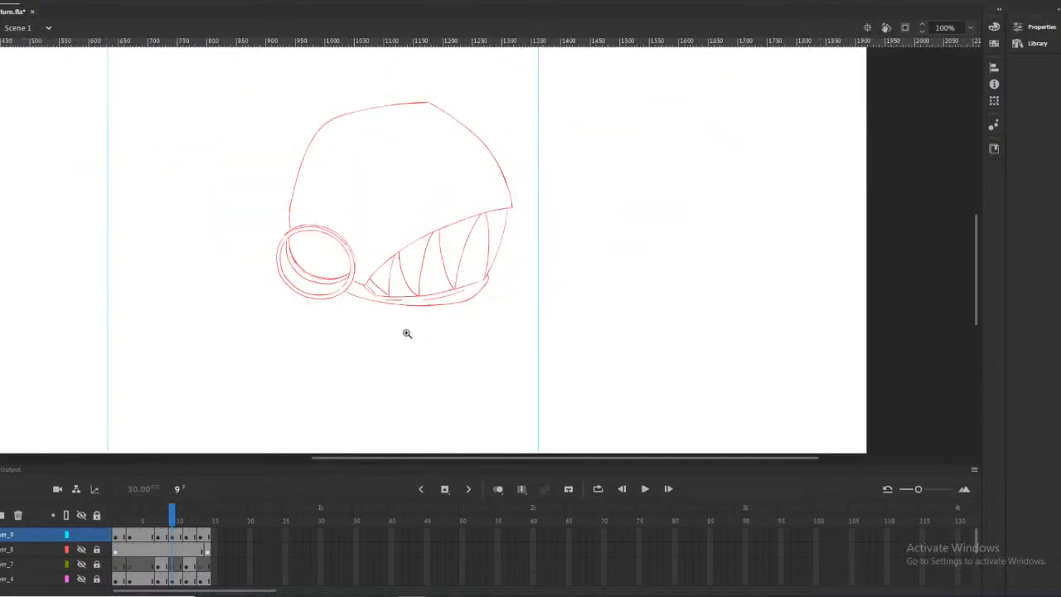
alt+click(414, 271)
click(479, 239)
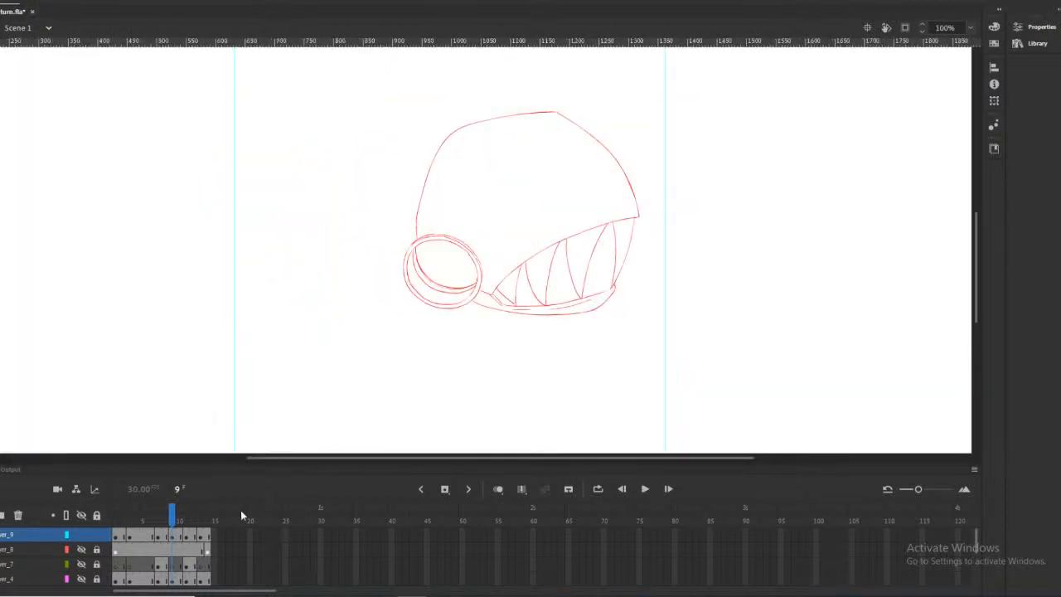
click(165, 518)
mouse_move(166, 517)
mouse_down()
mouse_move(187, 517)
mouse_move(90, 509)
mouse_up()
Lock the sketch layer and review the turn in looped playback across all the sketched frames, ending with looping switched off
click(599, 490)
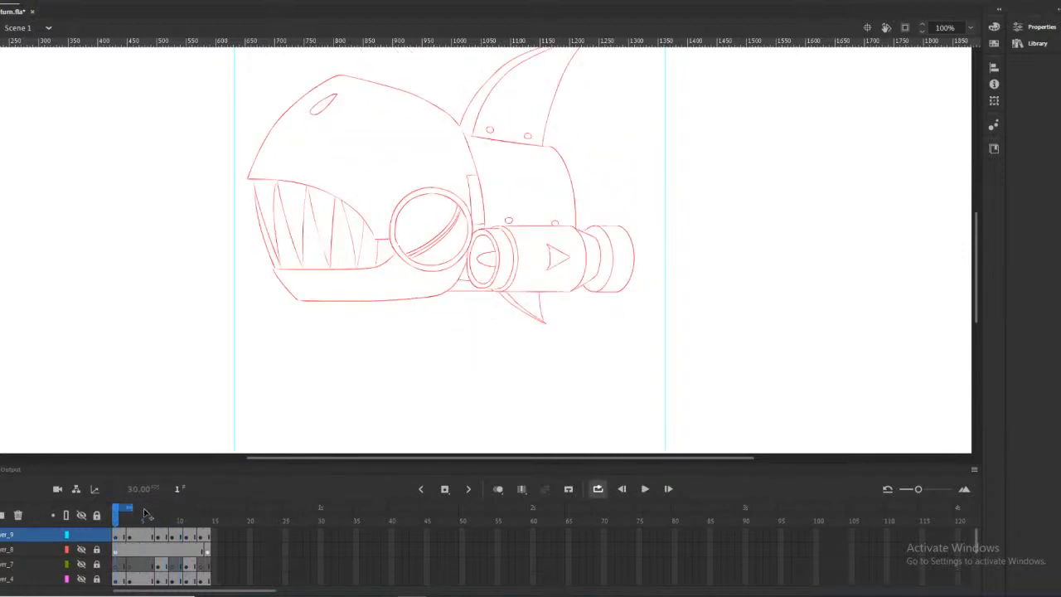
drag(132, 508, 228, 506)
click(96, 535)
click(645, 489)
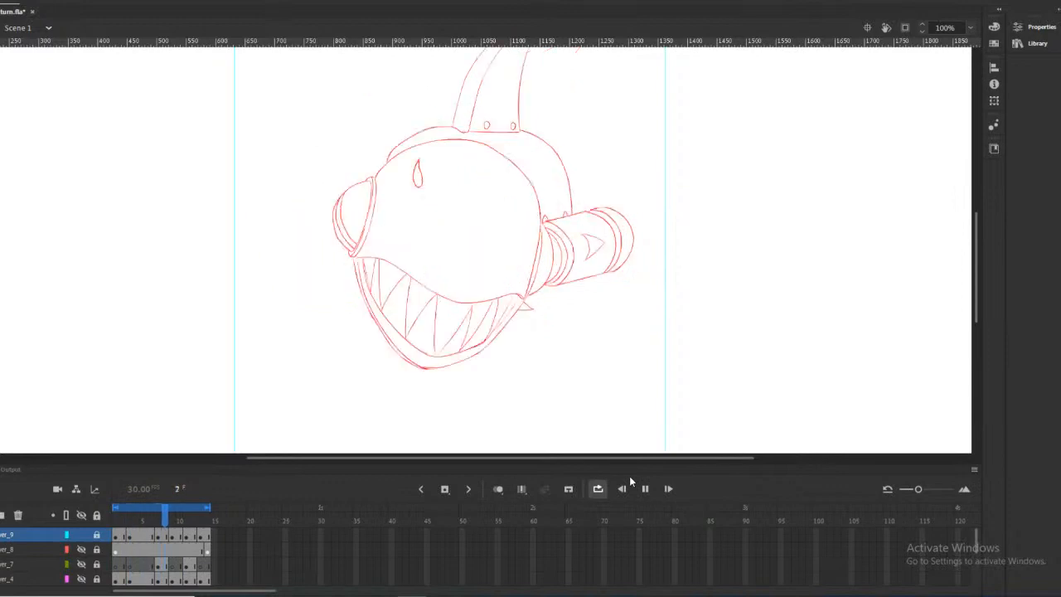
drag(977, 292, 977, 289)
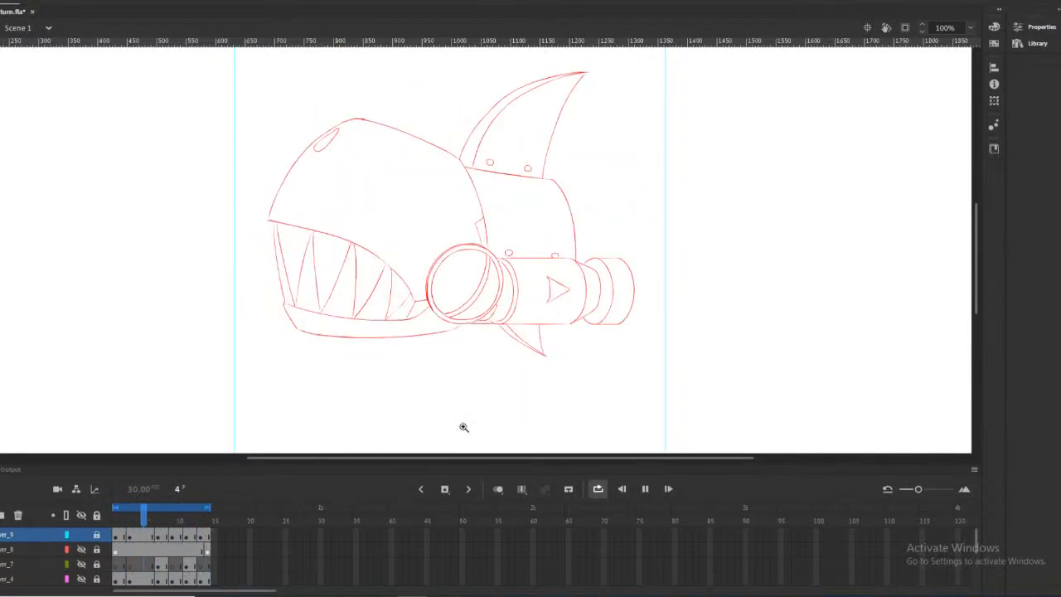
click(598, 489)
Return to frame 9 and show the 3D reference layer again
mouse_move(132, 521)
mouse_down()
mouse_move(175, 521)
mouse_move(123, 521)
mouse_move(175, 522)
mouse_up()
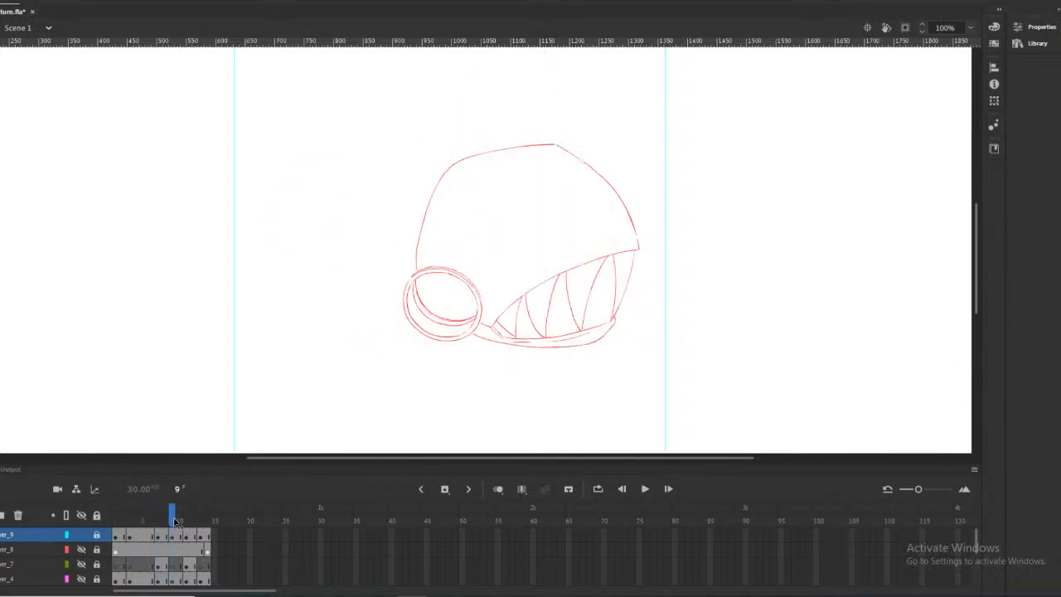
scroll(158, 559, up, 2)
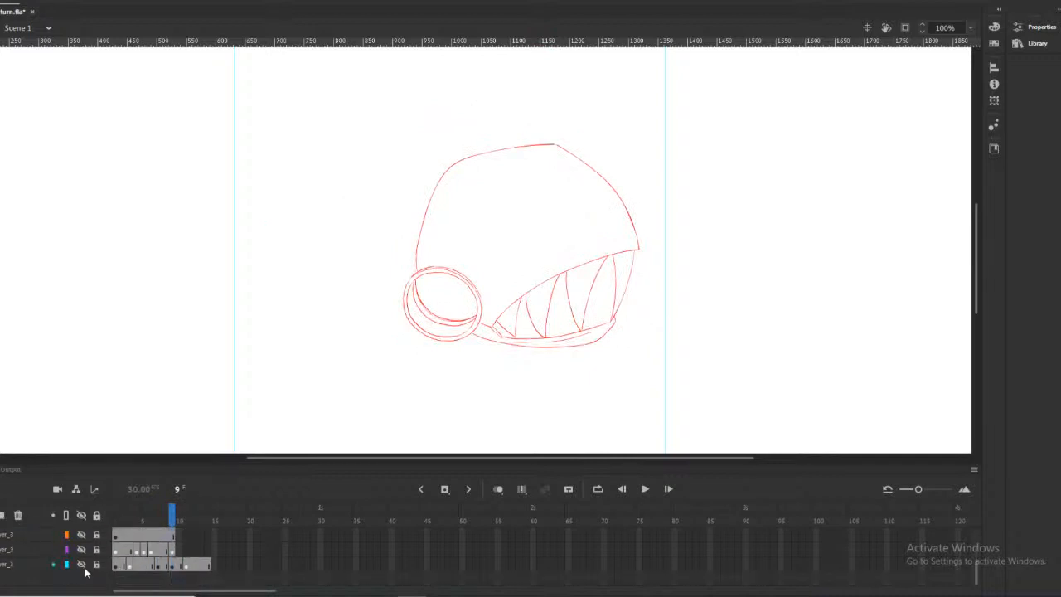
click(81, 564)
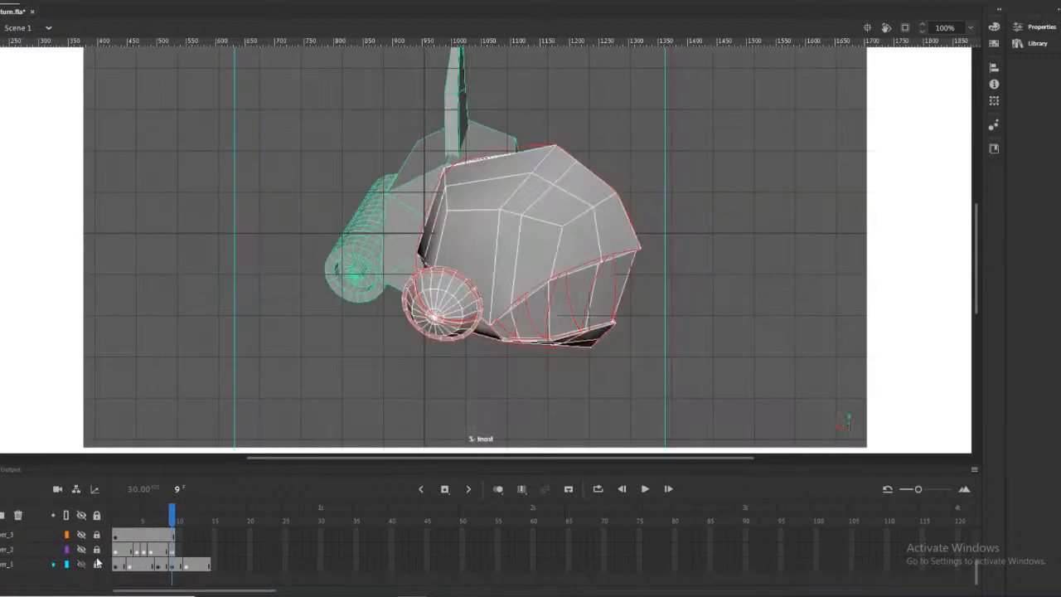
Check the reference on frame 10, return to frame 9 and turn on onion skinning to compare it with the neighbouring sketches
mouse_move(168, 522)
mouse_down()
mouse_move(137, 520)
mouse_move(179, 525)
mouse_up()
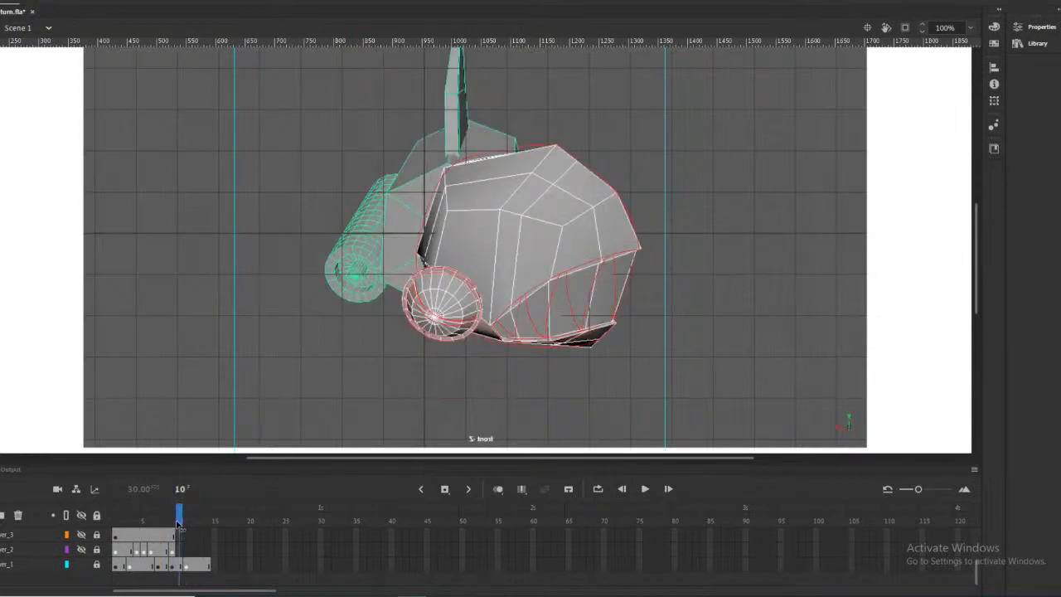
scroll(175, 551, up, 3)
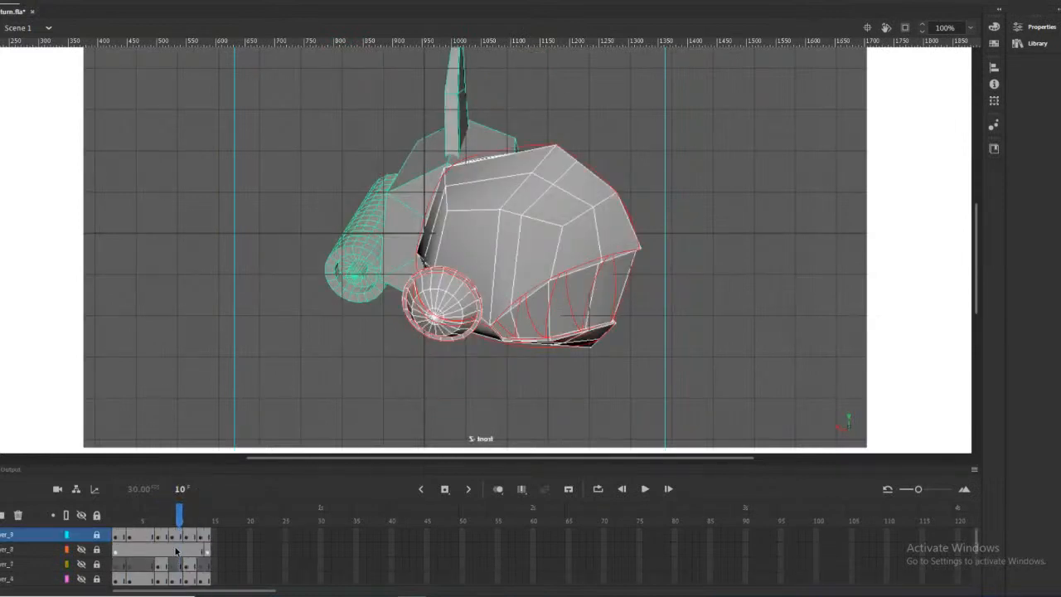
click(173, 522)
scroll(142, 555, down, 3)
scroll(102, 570, up, 3)
click(497, 489)
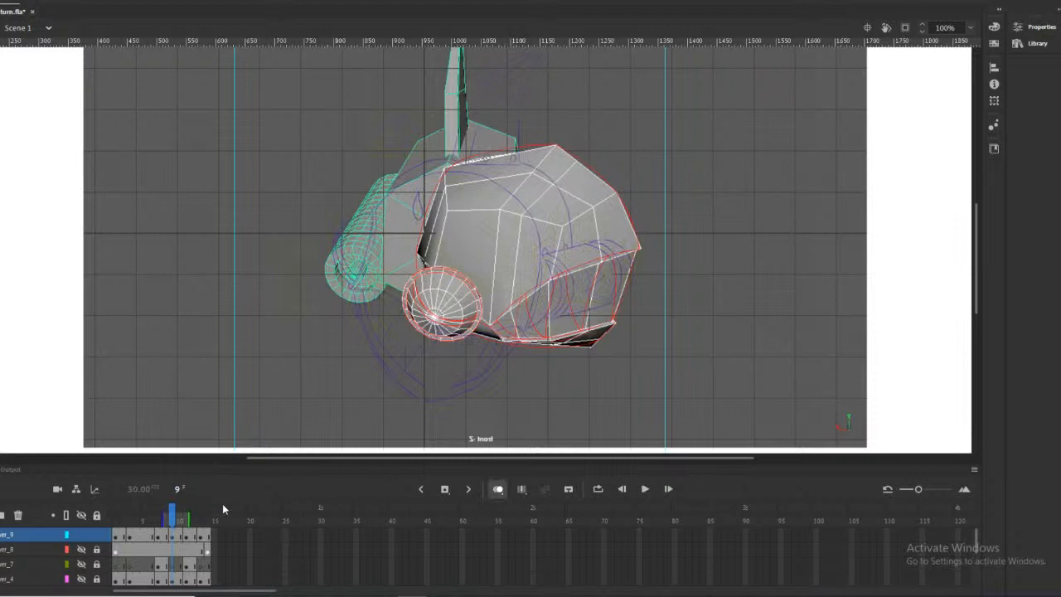
drag(165, 519, 173, 519)
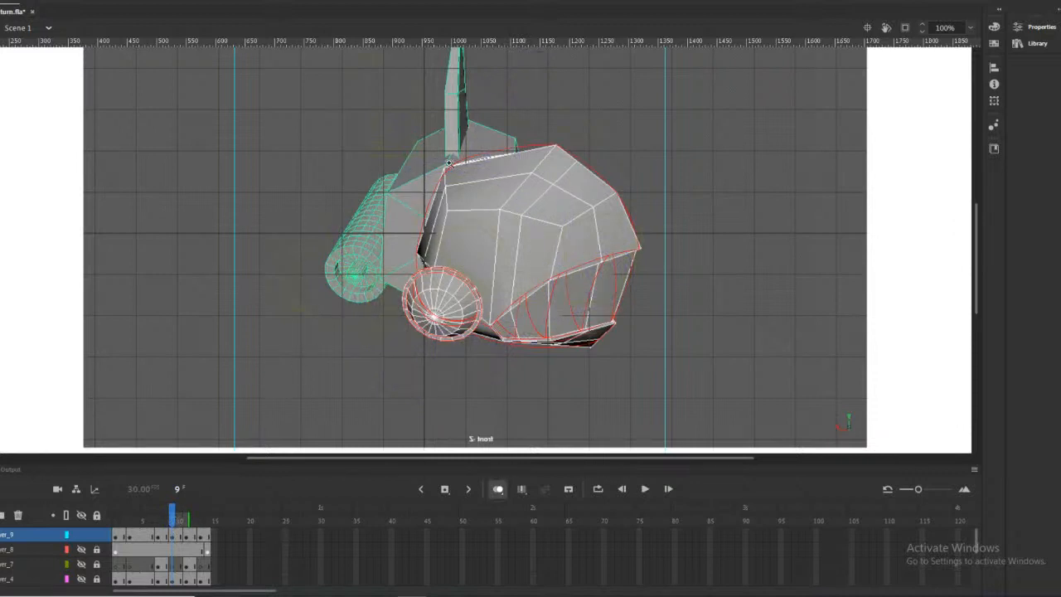
Trace the front face and dark side face of the upright dorsal fin on frame 9 over the 3D reference
scroll(449, 171, up, 5)
click(450, 208)
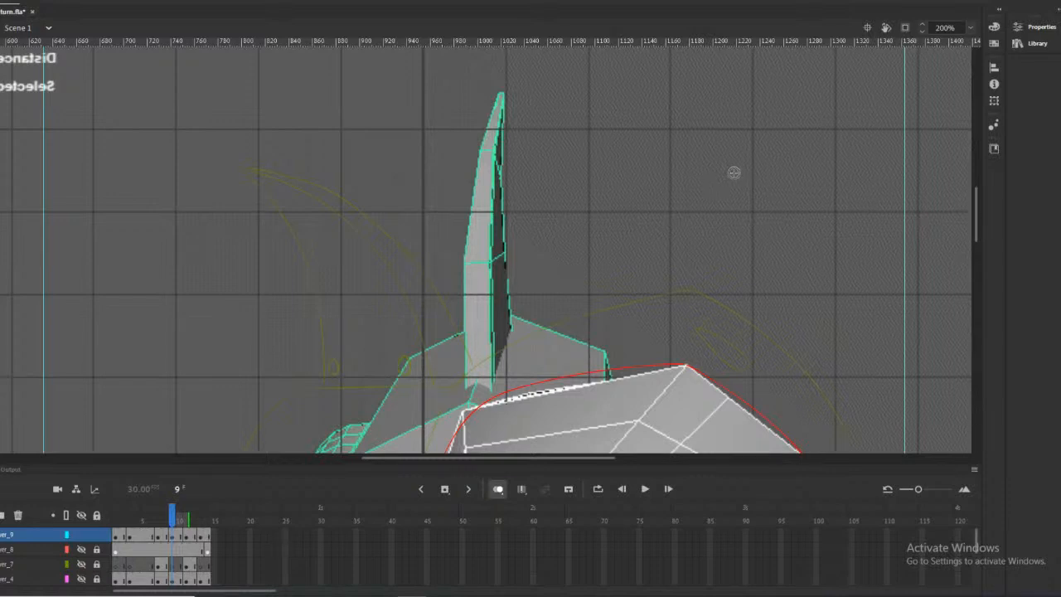
mouse_move(500, 93)
mouse_down()
mouse_move(473, 207)
mouse_move(461, 363)
mouse_up()
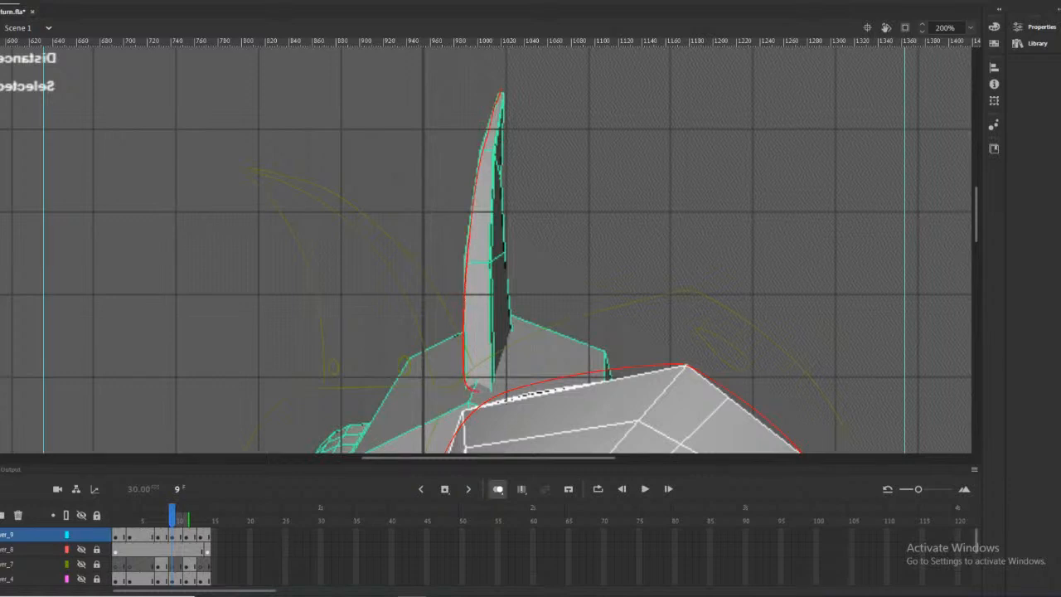
drag(502, 93, 489, 295)
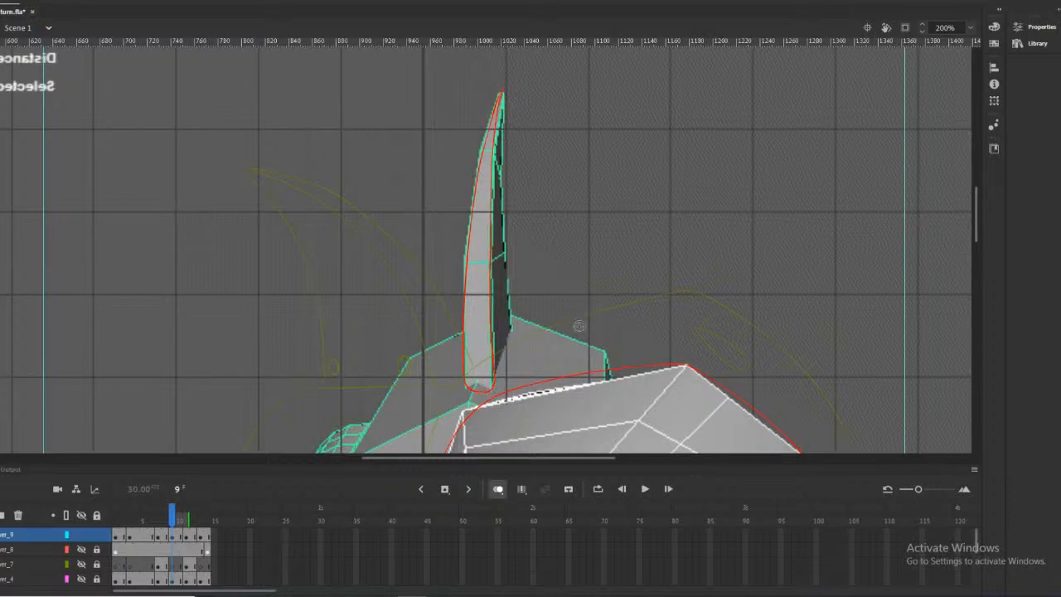
key(ctrl+z)
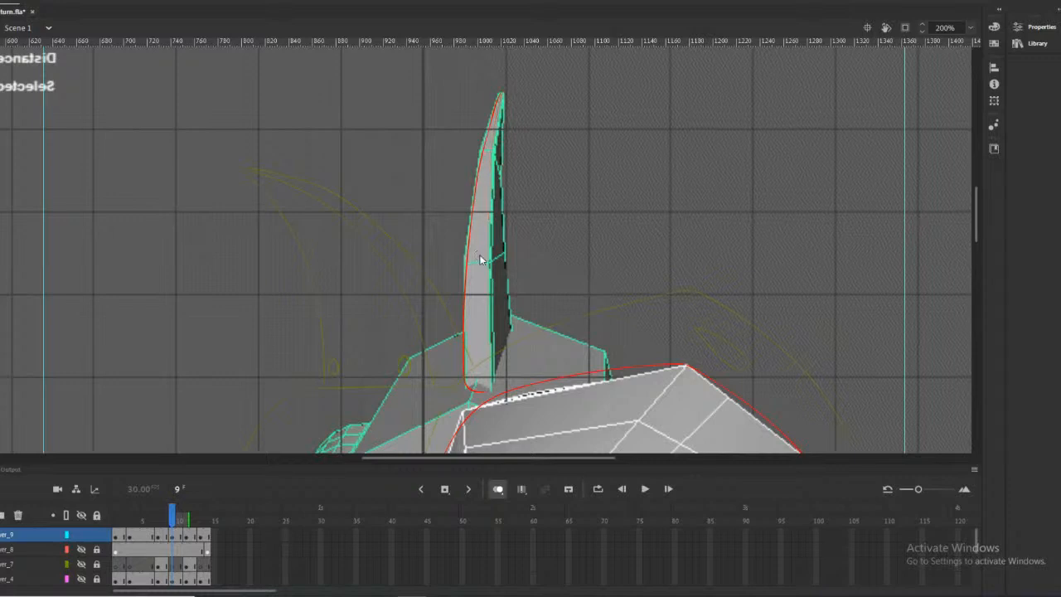
drag(492, 159, 495, 368)
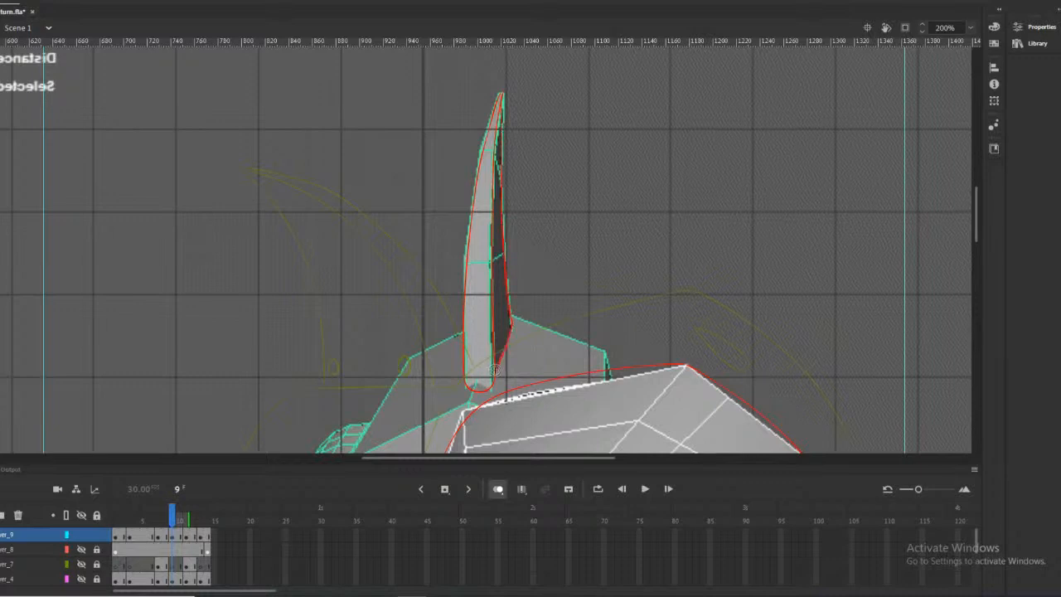
Sketch two small bolt holes on the dark side face near the dorsal fin's base
scroll(603, 302, down, 3)
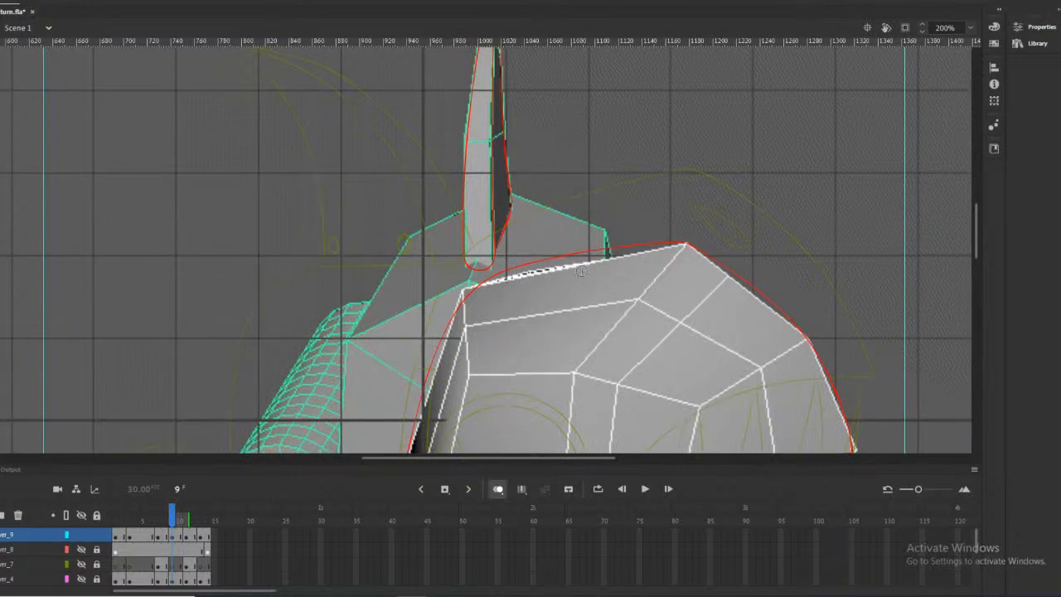
scroll(581, 270, up, 3)
scroll(581, 270, down, 6)
scroll(582, 270, up, 6)
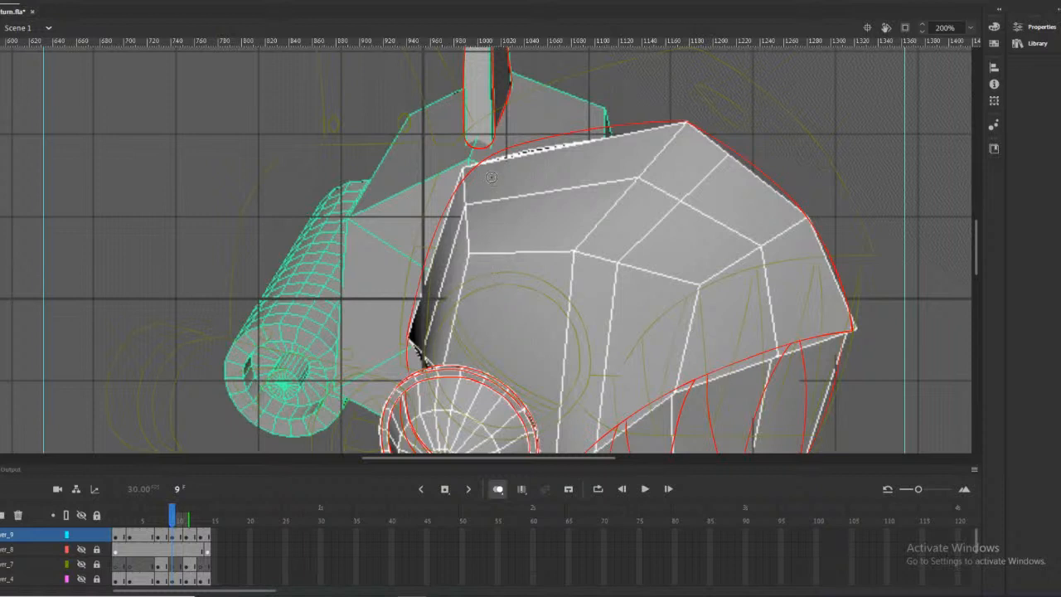
scroll(492, 177, up, 3)
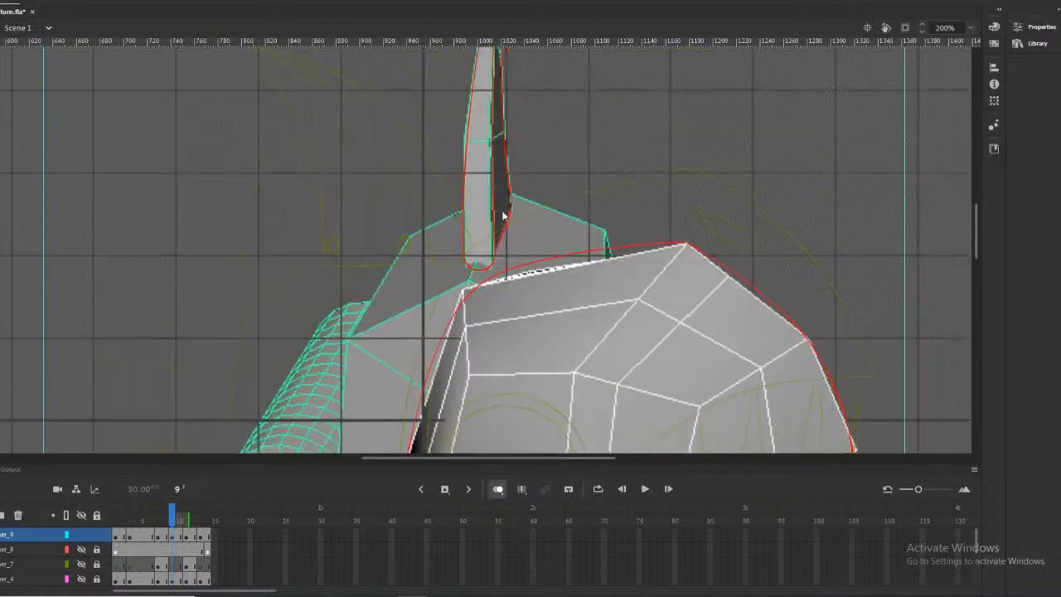
click(500, 287)
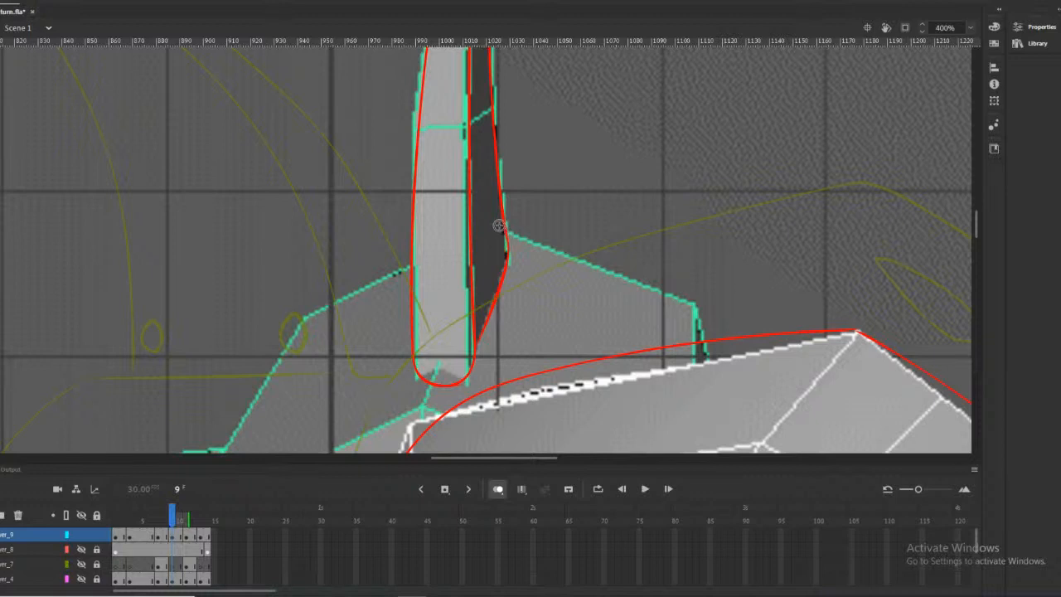
drag(500, 225, 507, 224)
drag(479, 272, 481, 285)
key(ctrl+minus)
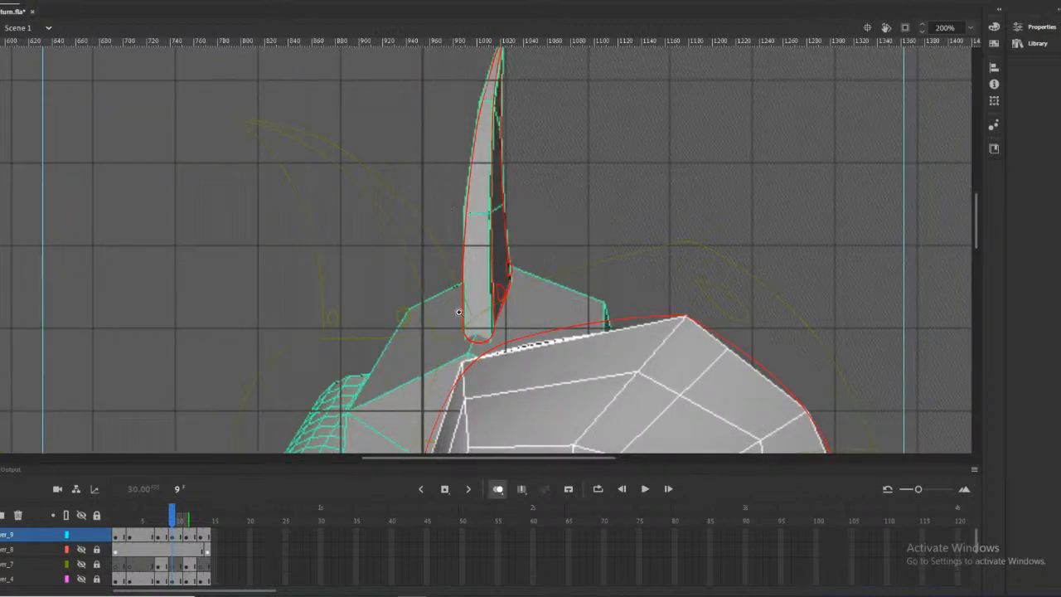
Trace the body's upper edge from the dorsal fin's base, curving down to meet the top of the head outline
key(ctrl+equal)
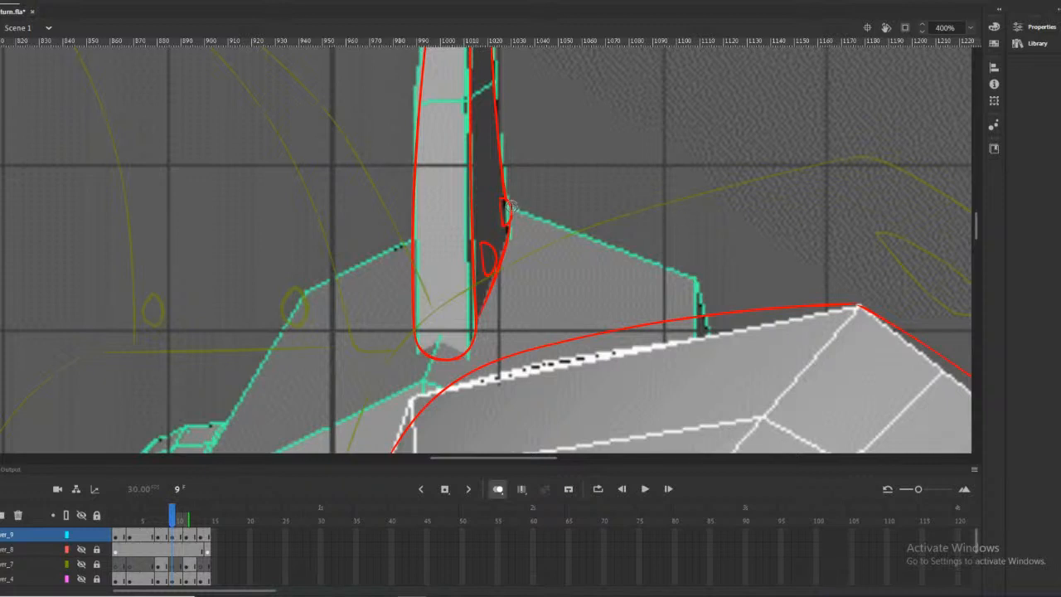
drag(679, 274, 701, 313)
key(ctrl+z)
mouse_move(617, 245)
mouse_down()
mouse_move(689, 288)
mouse_move(701, 313)
mouse_up()
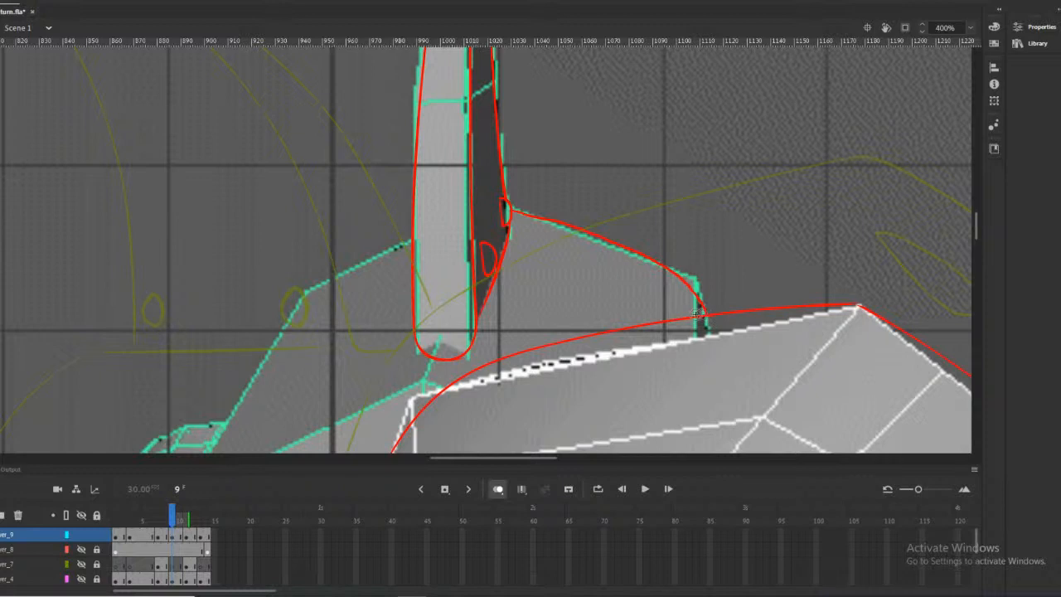
key(ctrl+z)
key(ctrl+z)
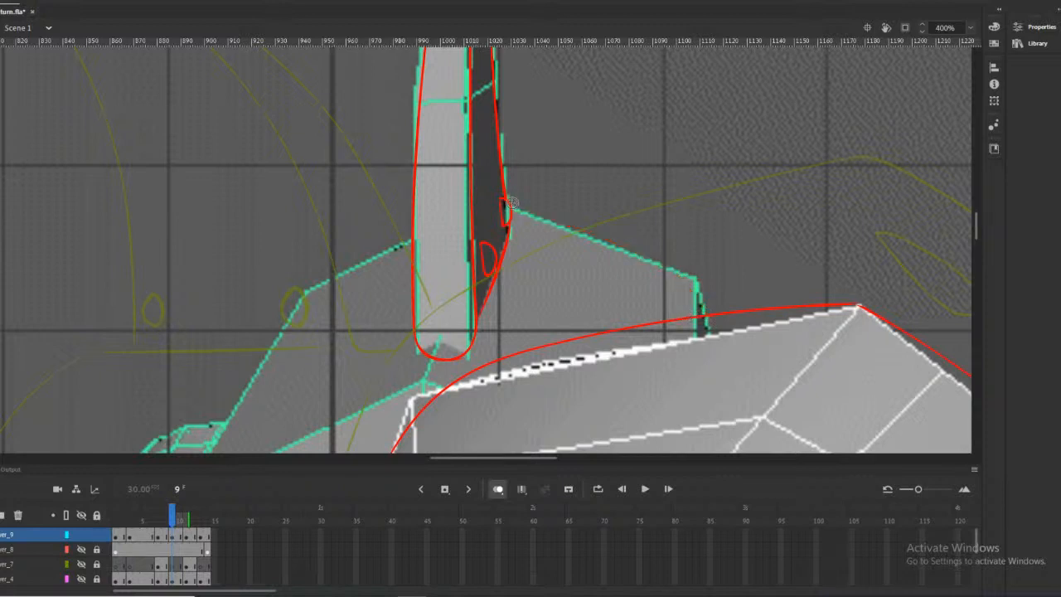
drag(511, 208, 553, 219)
mouse_move(635, 248)
mouse_down()
mouse_move(689, 283)
mouse_move(705, 315)
mouse_up()
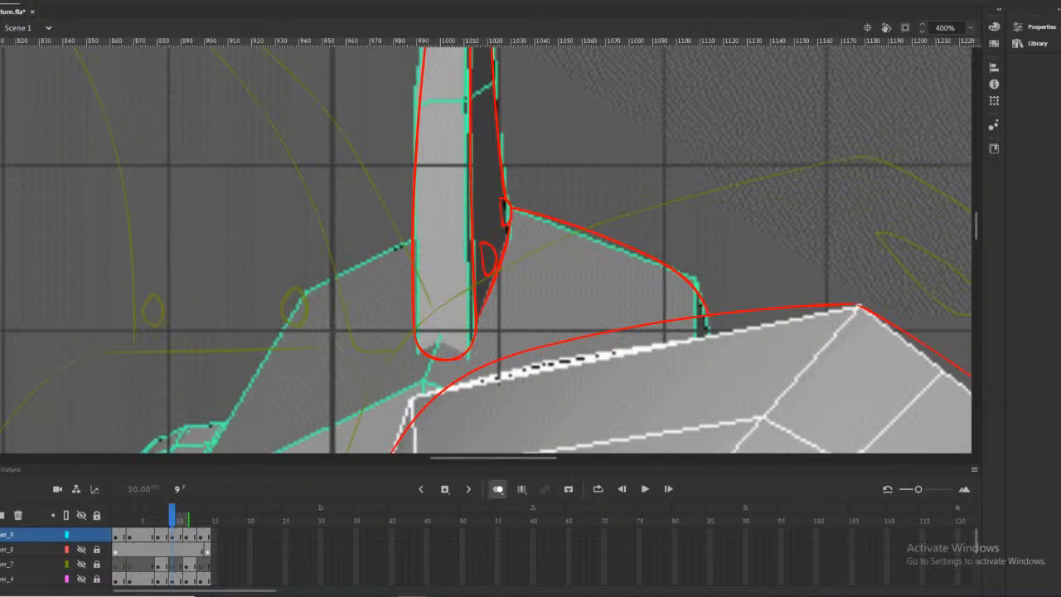
Trace the body's edge on the fin's other side, down past the green cylinder to the round eye
scroll(532, 300, down, 3)
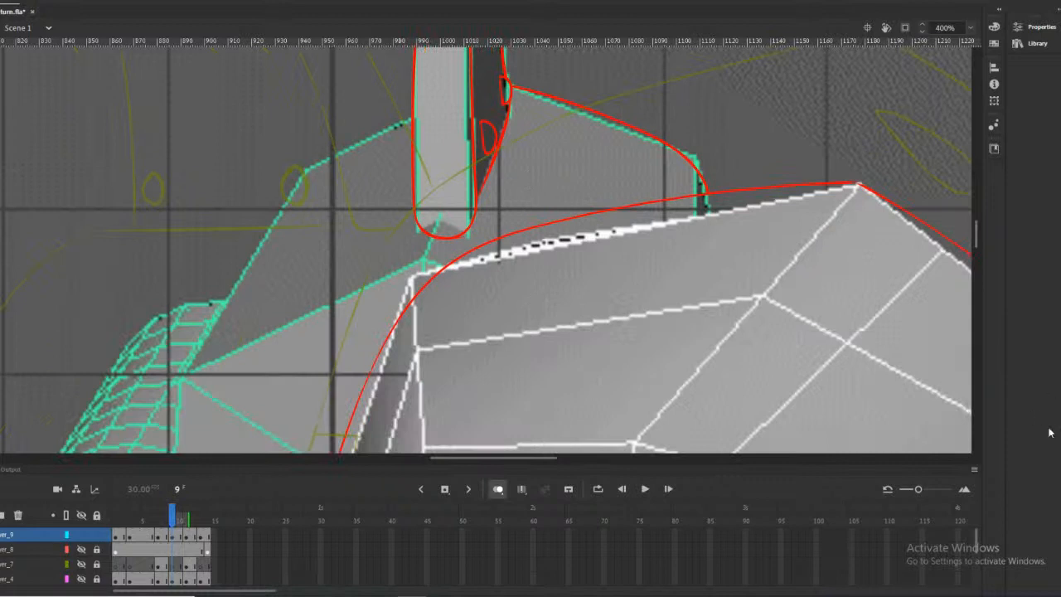
alt+click(444, 205)
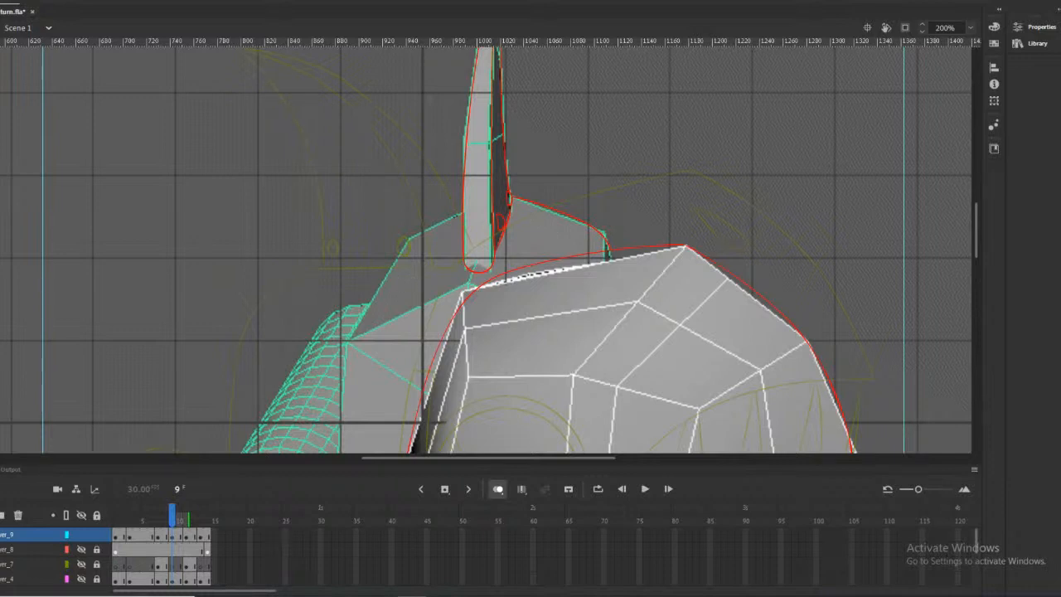
scroll(415, 242, down, 3)
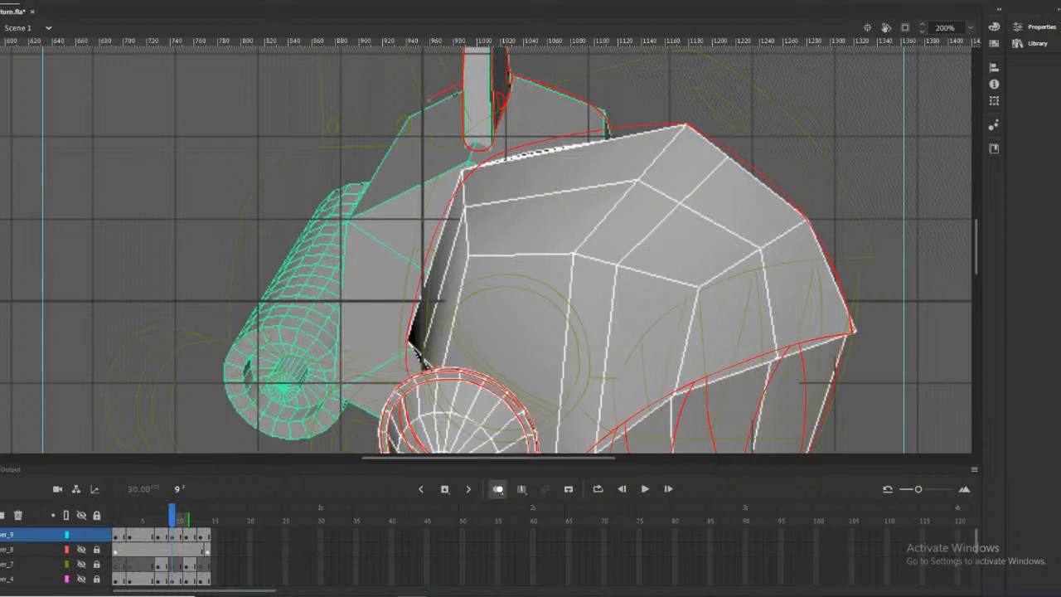
drag(398, 134, 346, 248)
mouse_move(340, 308)
mouse_down()
mouse_move(338, 374)
mouse_move(356, 404)
mouse_up()
Redraw the body's upper edge between fin and head as a rounder arc and erase the flatter line beneath it
click(490, 77)
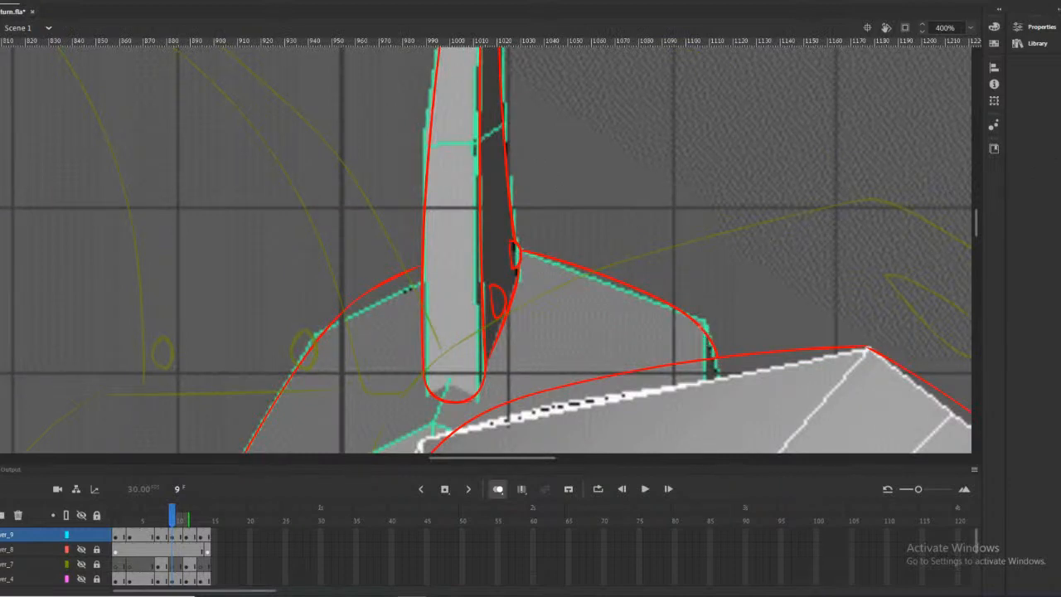
drag(662, 300, 510, 258)
key(ctrl+z)
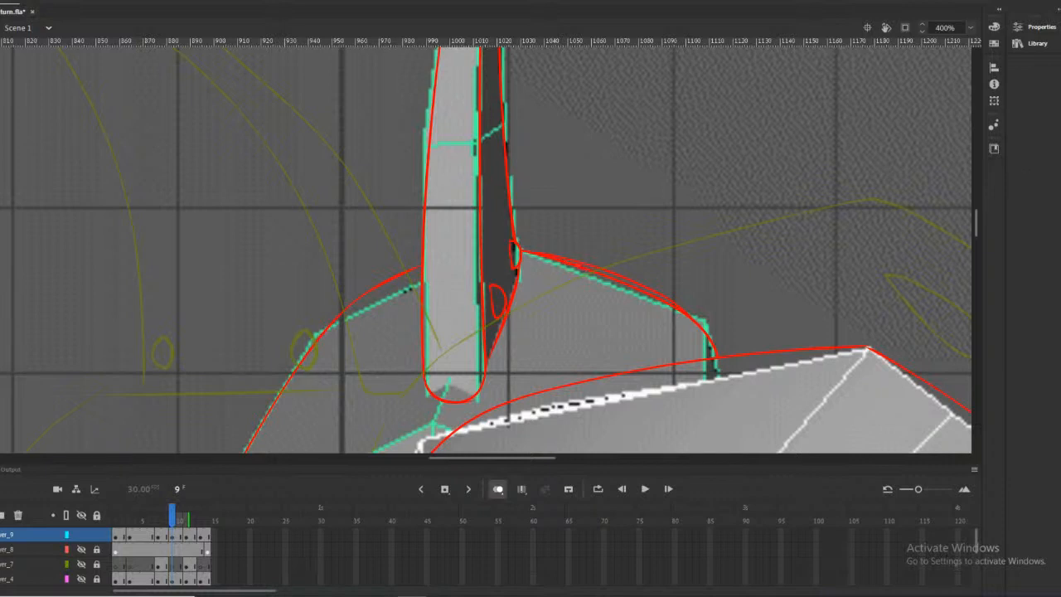
mouse_move(571, 263)
mouse_down()
mouse_move(544, 256)
mouse_move(563, 261)
mouse_up()
drag(637, 293, 668, 302)
drag(691, 322, 666, 302)
drag(647, 299, 594, 276)
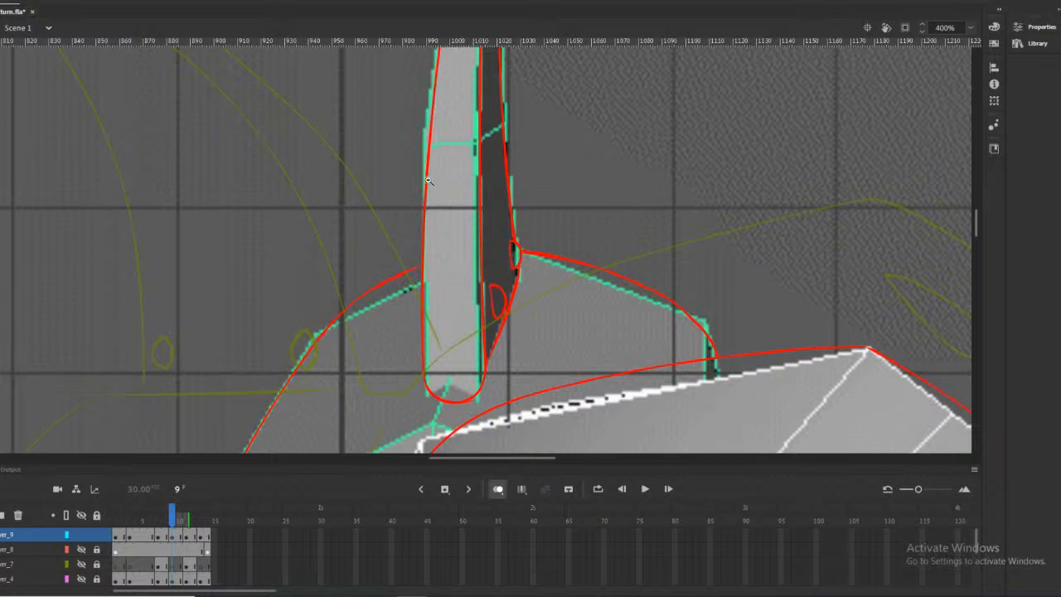
Trace the inner ring of the green cylinder's open end as a closed oval
ctrl+scroll(441, 169, down, 2)
scroll(490, 199, down, 3)
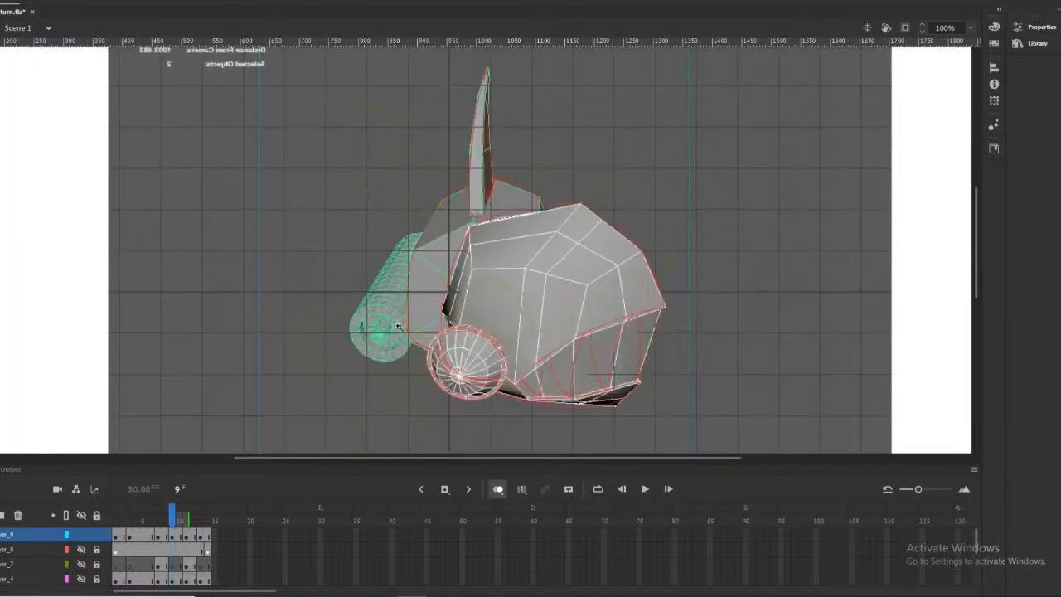
ctrl+scroll(397, 325, up, 1)
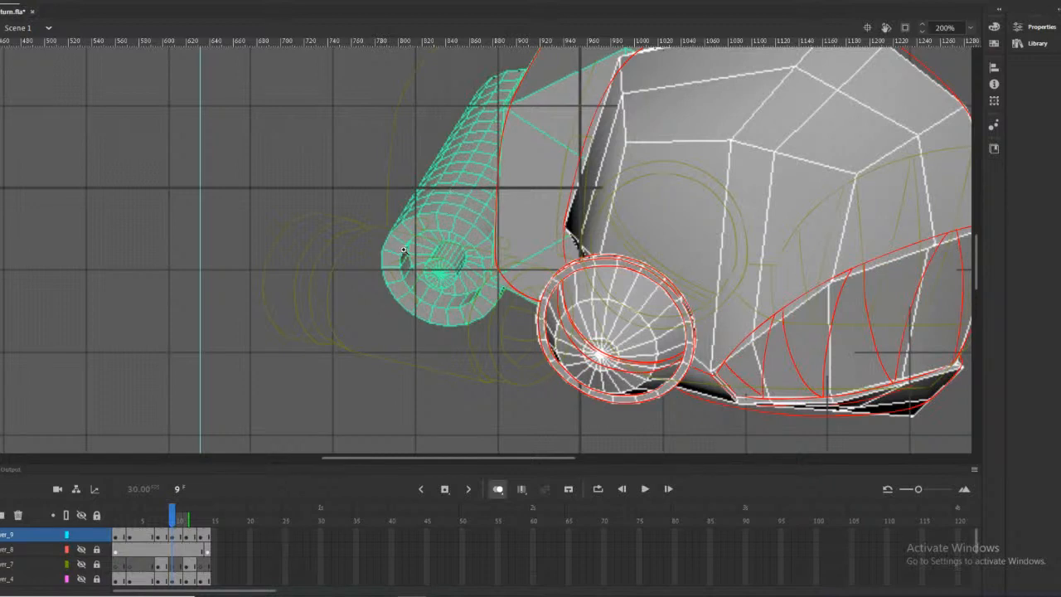
ctrl+scroll(447, 260, up, 1)
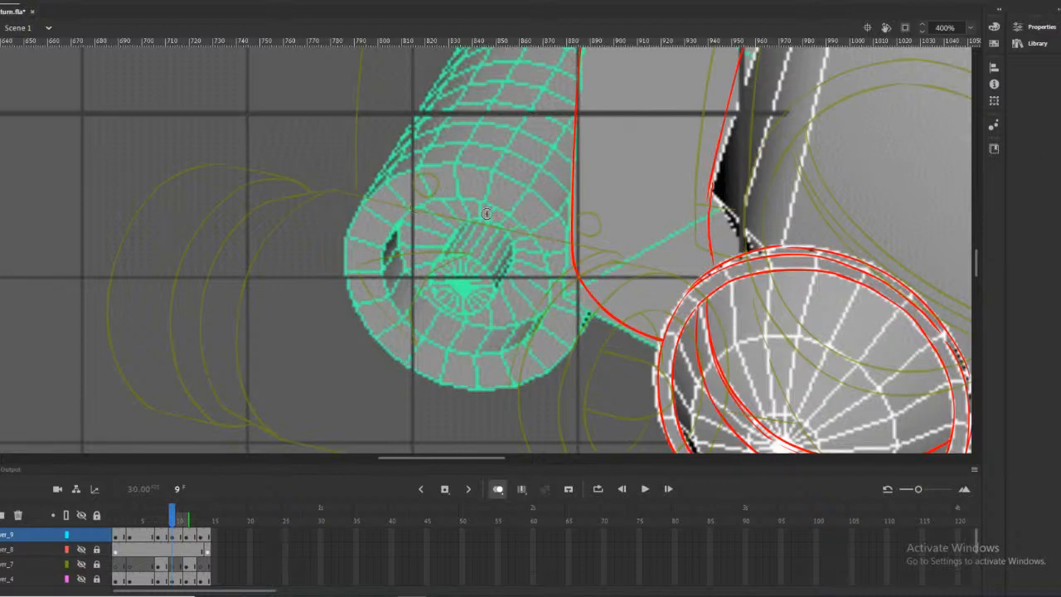
mouse_move(474, 199)
mouse_down()
mouse_move(440, 201)
mouse_move(396, 229)
mouse_move(382, 256)
mouse_up()
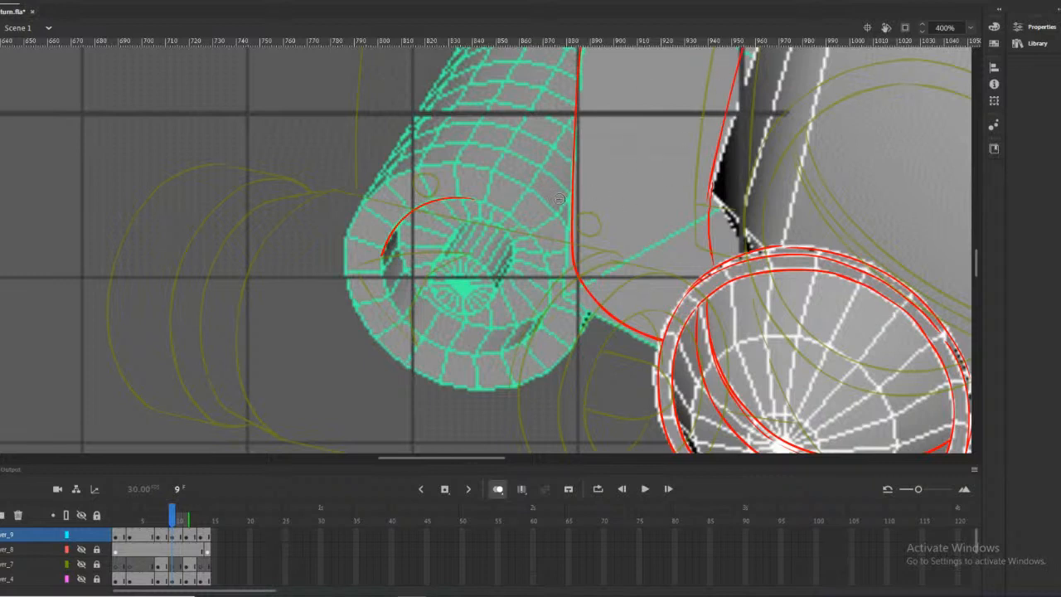
mouse_move(473, 199)
mouse_down()
mouse_move(507, 214)
mouse_move(544, 255)
mouse_move(549, 303)
mouse_move(526, 340)
mouse_move(464, 353)
mouse_up()
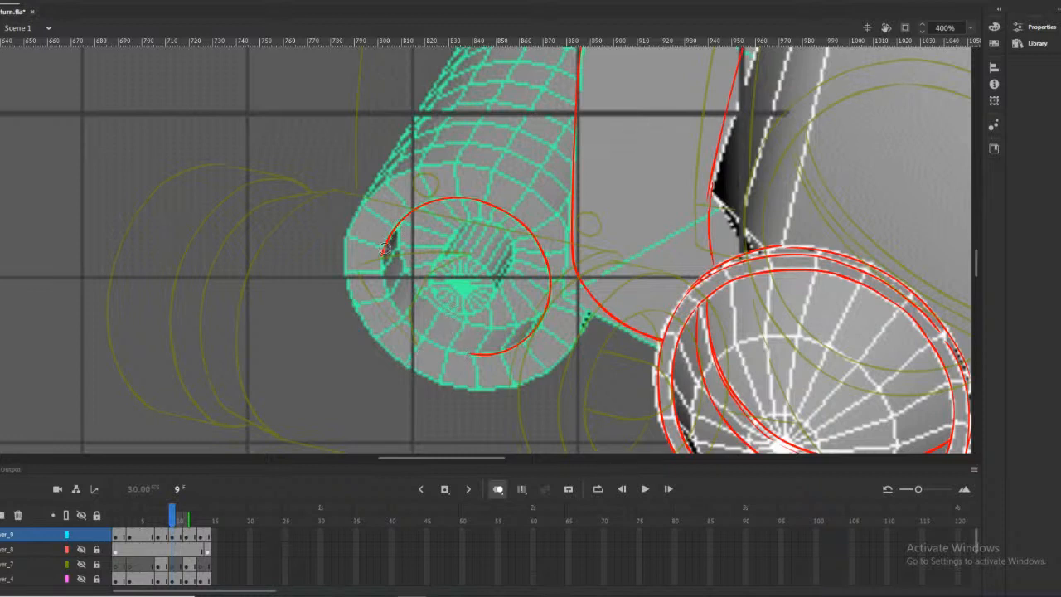
drag(383, 250, 388, 308)
key(ctrl+z)
mouse_move(384, 250)
mouse_down()
mouse_move(386, 290)
mouse_move(417, 334)
mouse_up()
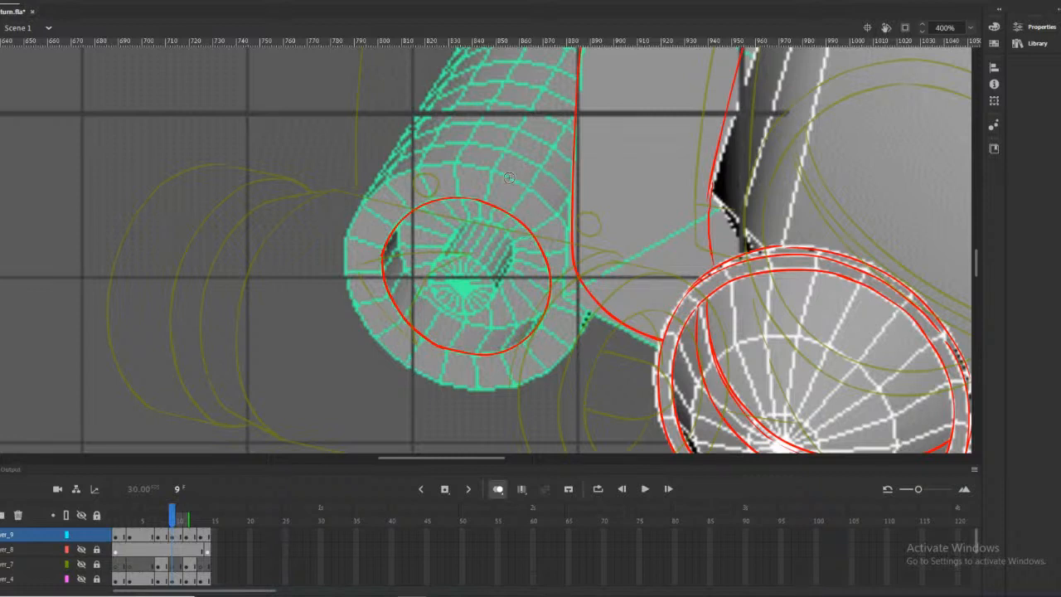
Trace the outer rim of the cylinder's open end and remove the body line crossing inside it
mouse_move(427, 164)
mouse_down()
mouse_move(365, 205)
mouse_move(346, 242)
mouse_move(358, 320)
mouse_move(432, 382)
mouse_up()
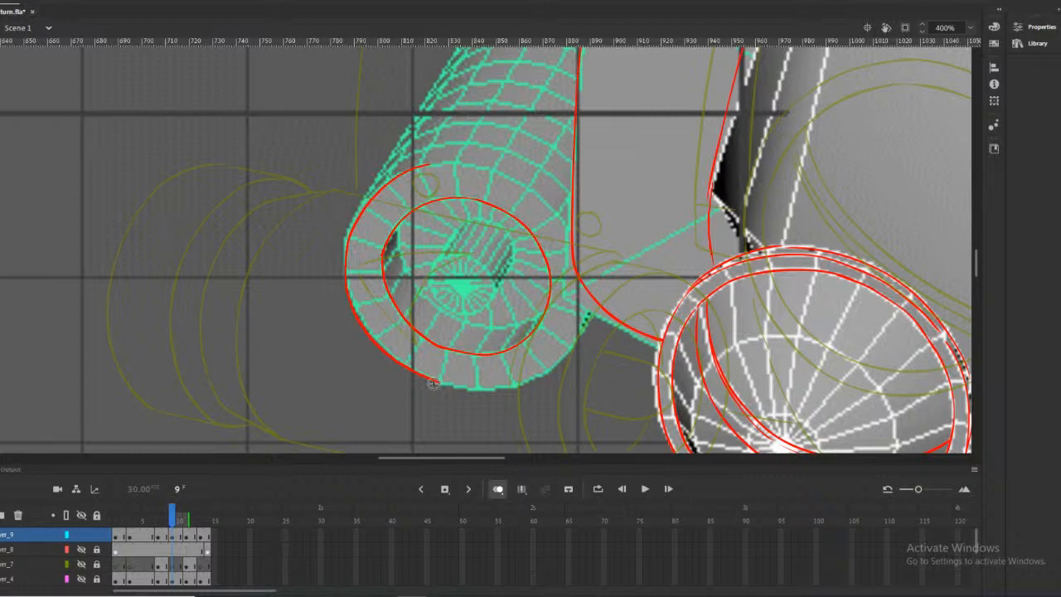
mouse_move(549, 204)
mouse_down()
mouse_move(580, 249)
mouse_move(585, 323)
mouse_move(555, 365)
mouse_move(507, 386)
mouse_move(440, 382)
mouse_up()
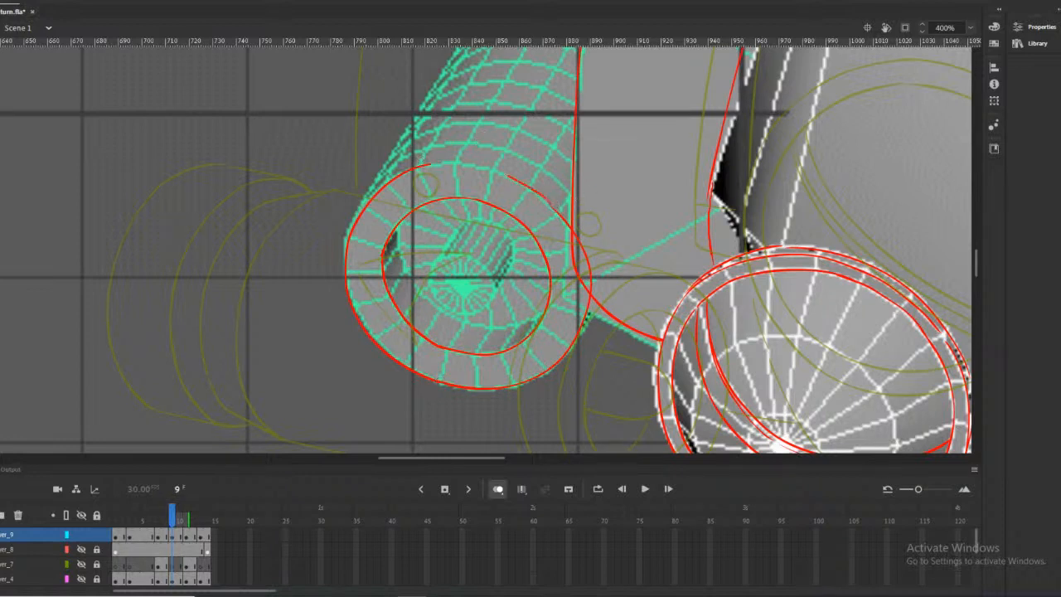
key(ctrl+z)
mouse_move(551, 207)
mouse_down()
mouse_move(583, 259)
mouse_move(577, 332)
mouse_up()
drag(570, 239, 586, 297)
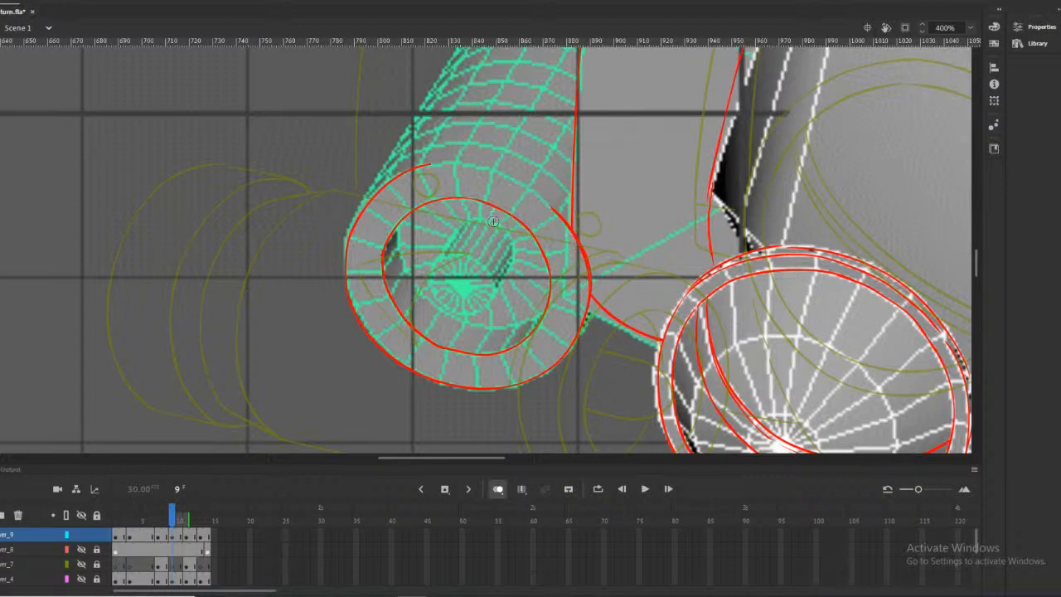
Outline the rounded core protruding inside the cylinder's opening, reshaping its lower side to follow the reference
mouse_move(494, 222)
mouse_down()
mouse_move(455, 230)
mouse_move(497, 225)
mouse_move(514, 261)
mouse_move(455, 313)
mouse_move(440, 308)
mouse_move(436, 279)
mouse_move(470, 218)
mouse_move(444, 276)
mouse_move(462, 230)
mouse_up()
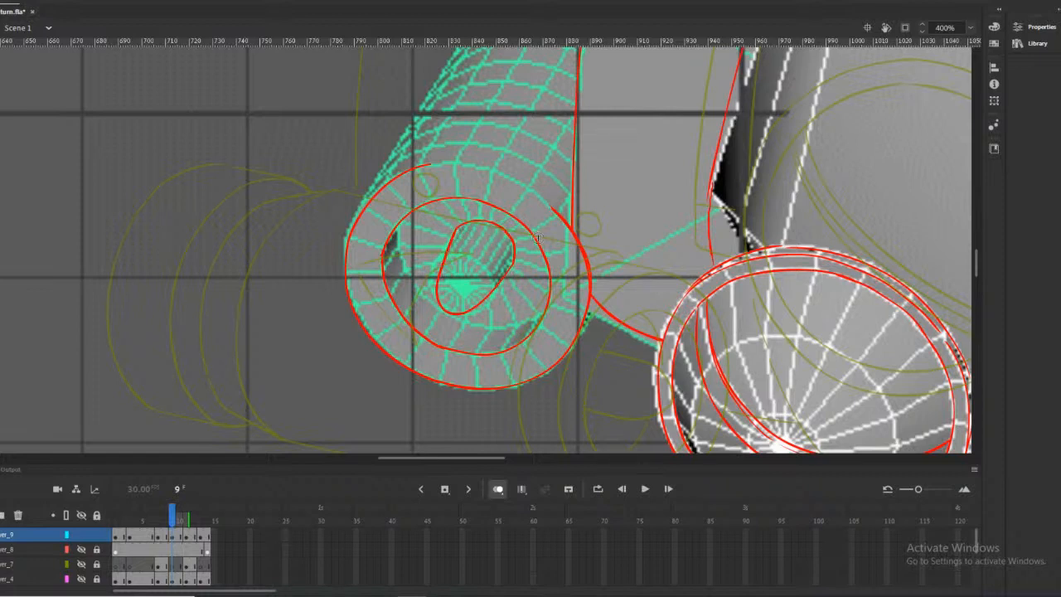
mouse_move(454, 225)
mouse_down()
mouse_move(432, 287)
mouse_move(446, 310)
mouse_up()
key(ctrl+z)
mouse_move(435, 261)
mouse_down()
mouse_move(431, 285)
mouse_move(446, 310)
mouse_up()
mouse_move(448, 248)
mouse_down()
mouse_move(456, 240)
mouse_move(434, 283)
mouse_move(448, 310)
mouse_up()
Draw the curved inner wall lines around the core to show the depth of the cylinder's opening
mouse_move(547, 304)
mouse_down()
mouse_move(493, 328)
mouse_move(443, 315)
mouse_up()
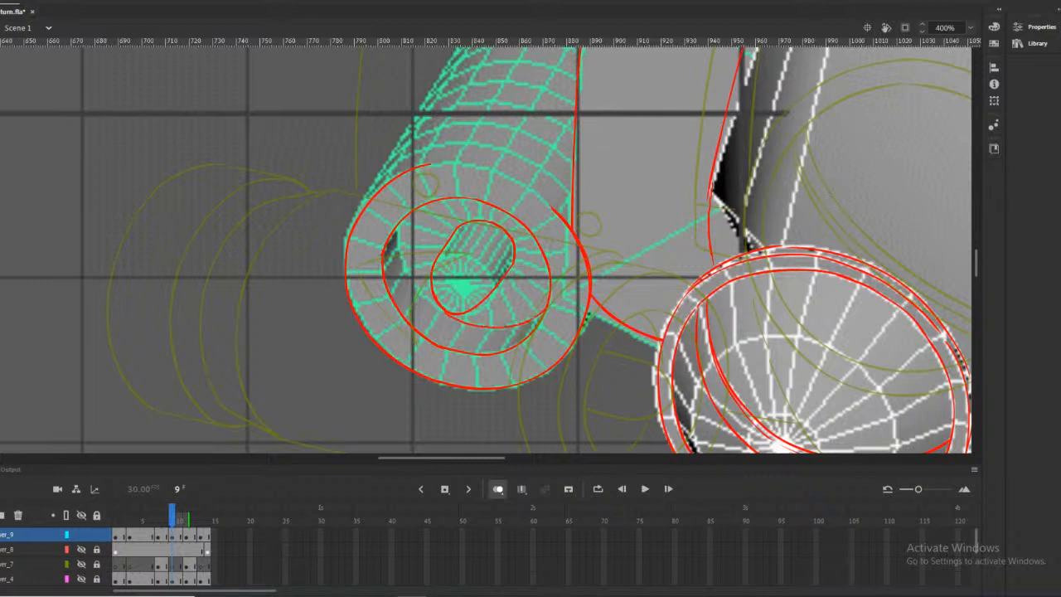
mouse_move(398, 223)
mouse_down()
mouse_move(409, 277)
mouse_move(443, 313)
mouse_up()
key(ctrl+z)
mouse_move(398, 224)
mouse_down()
mouse_move(411, 276)
mouse_move(436, 305)
mouse_up()
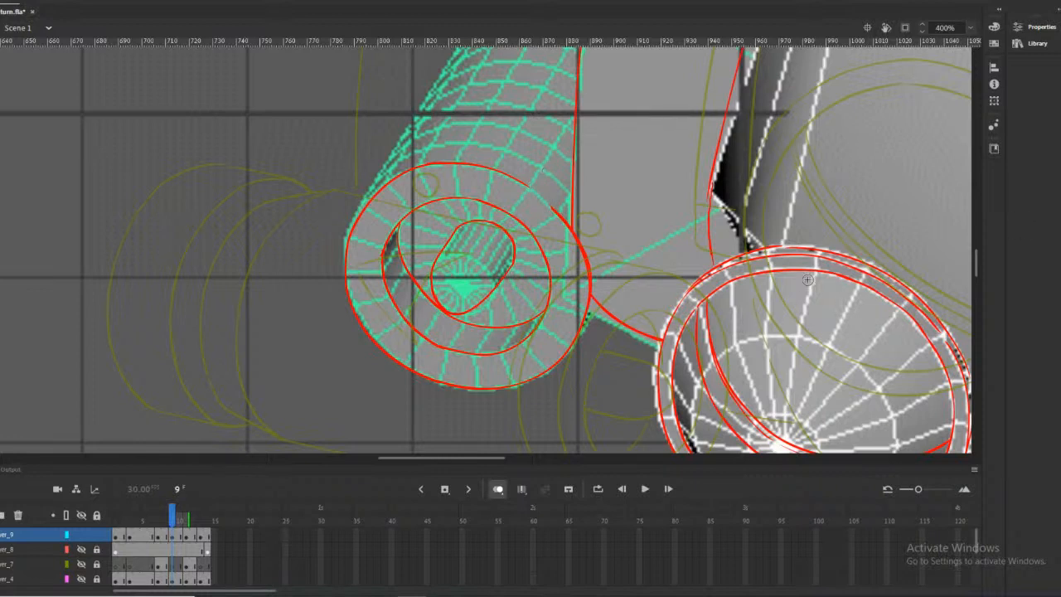
Draw a second arc just behind the cylinder's front rim, following the reference mesh from the body edge to the outer side
scroll(544, 349, down, 5)
scroll(545, 354, up, 2)
scroll(544, 355, up, 5)
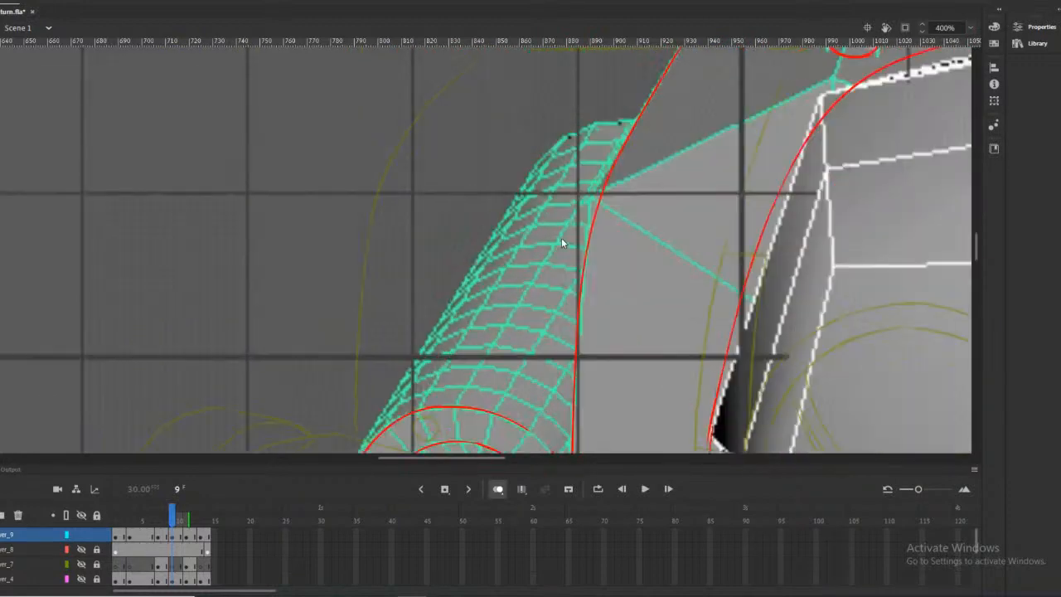
scroll(561, 238, down, 2)
scroll(561, 237, down, 2)
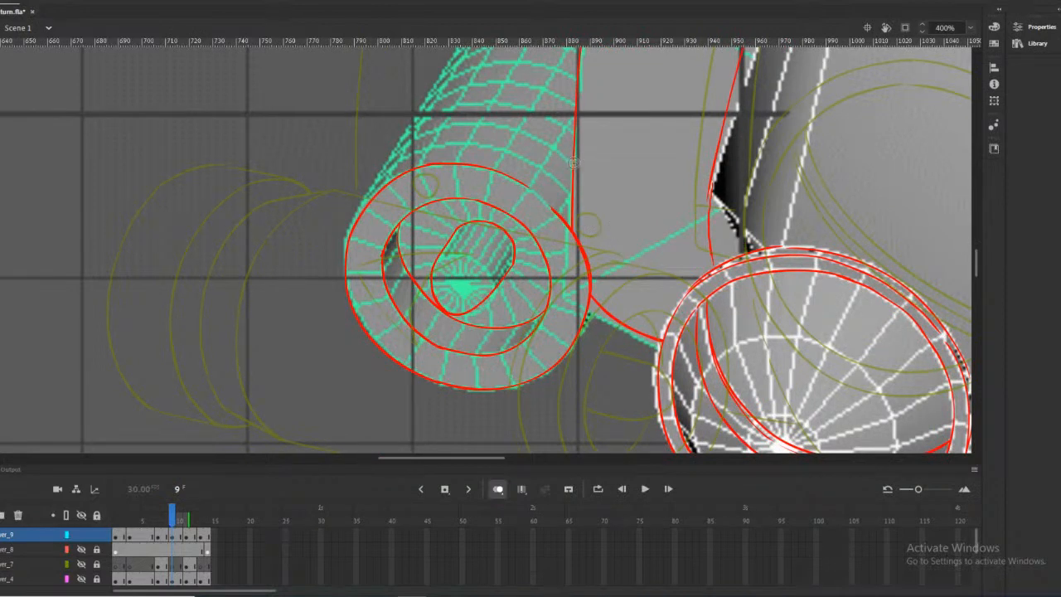
mouse_move(580, 218)
mouse_down()
mouse_move(593, 265)
mouse_move(585, 292)
mouse_up()
drag(569, 198, 574, 235)
scroll(517, 336, up, 1)
scroll(460, 218, down, 1)
scroll(536, 232, up, 1)
mouse_move(574, 305)
mouse_down()
mouse_move(471, 262)
mouse_move(413, 272)
mouse_move(359, 327)
mouse_move(346, 364)
mouse_up()
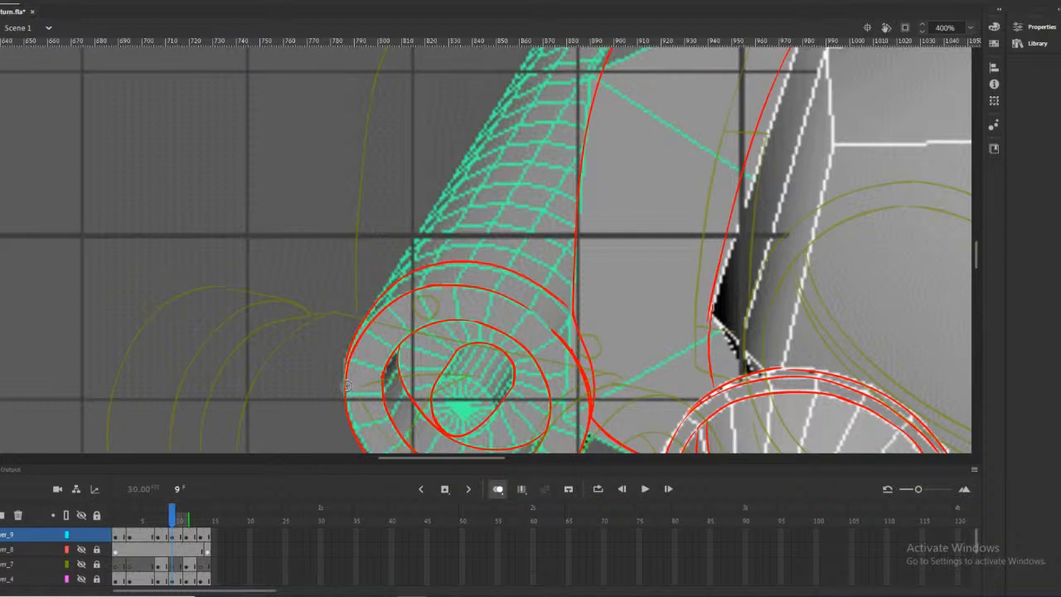
Scale the cylinder's open-end linework down slightly about its centre and nudge it toward the body
scroll(405, 252, down, 1)
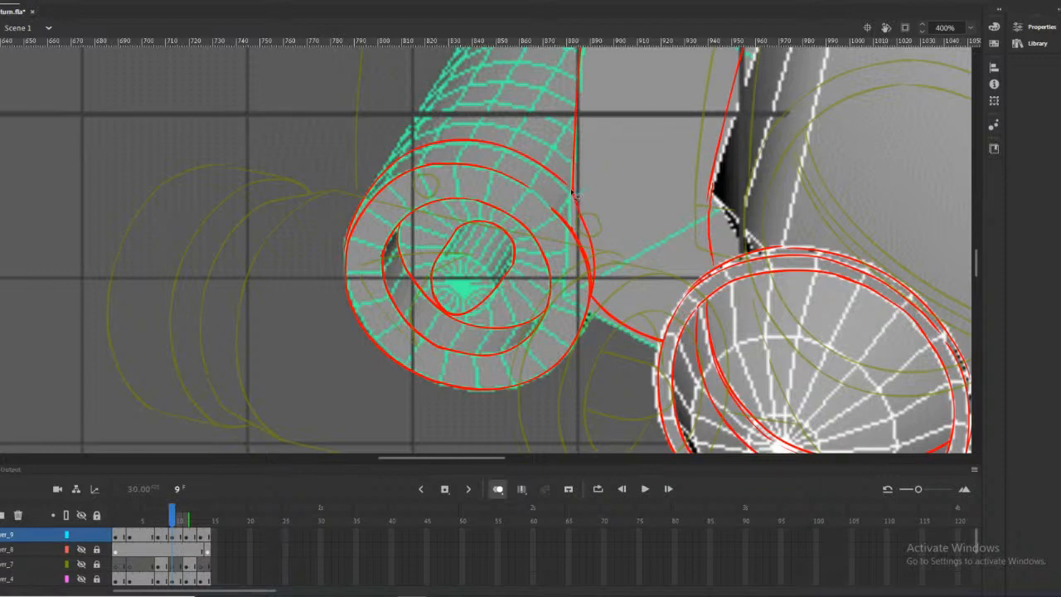
mouse_move(396, 144)
mouse_down()
mouse_move(290, 296)
mouse_move(559, 437)
mouse_move(594, 298)
mouse_move(603, 273)
mouse_move(611, 279)
mouse_up()
key(q)
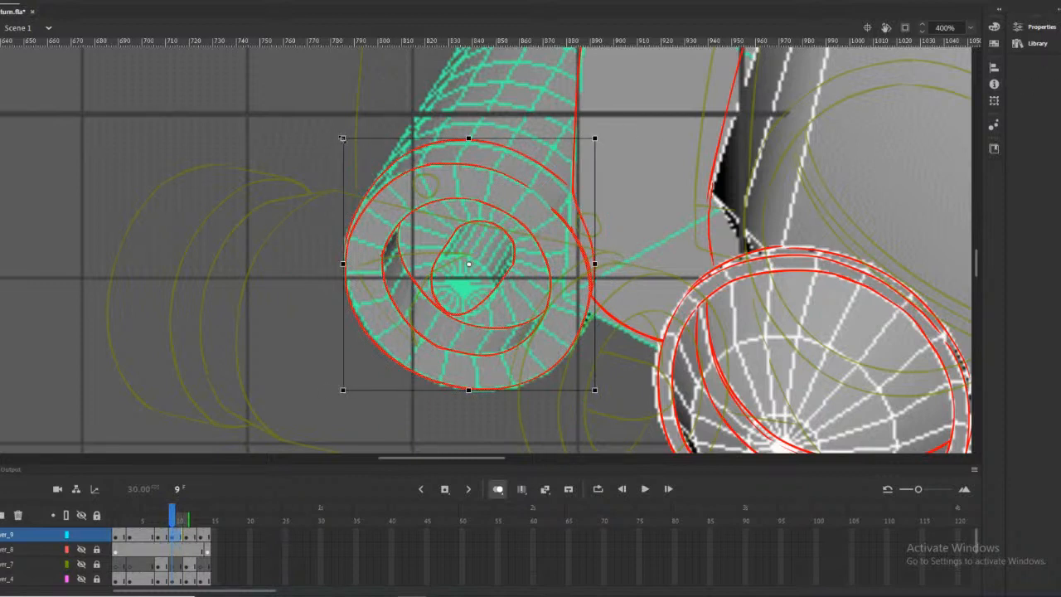
drag(342, 139, 349, 142)
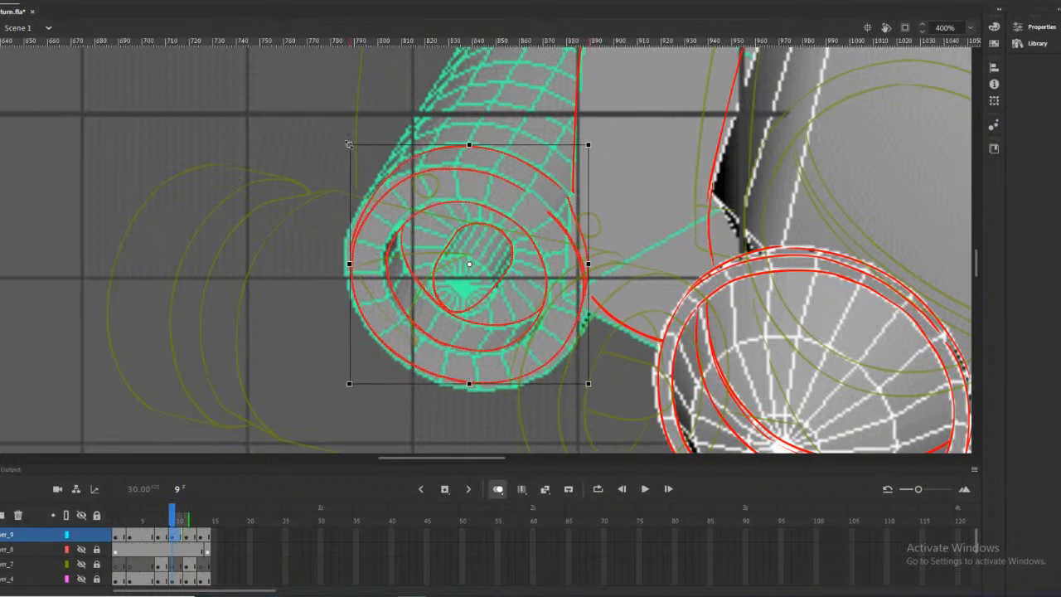
key(Right)
key(Right)
key(Right)
key(Right)
key(Right)
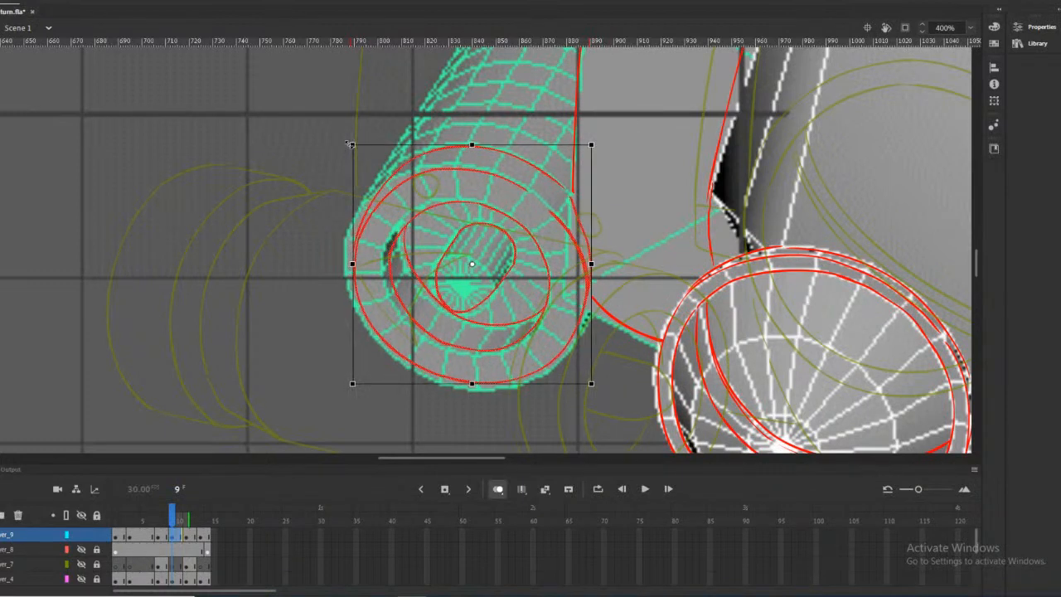
click(291, 362)
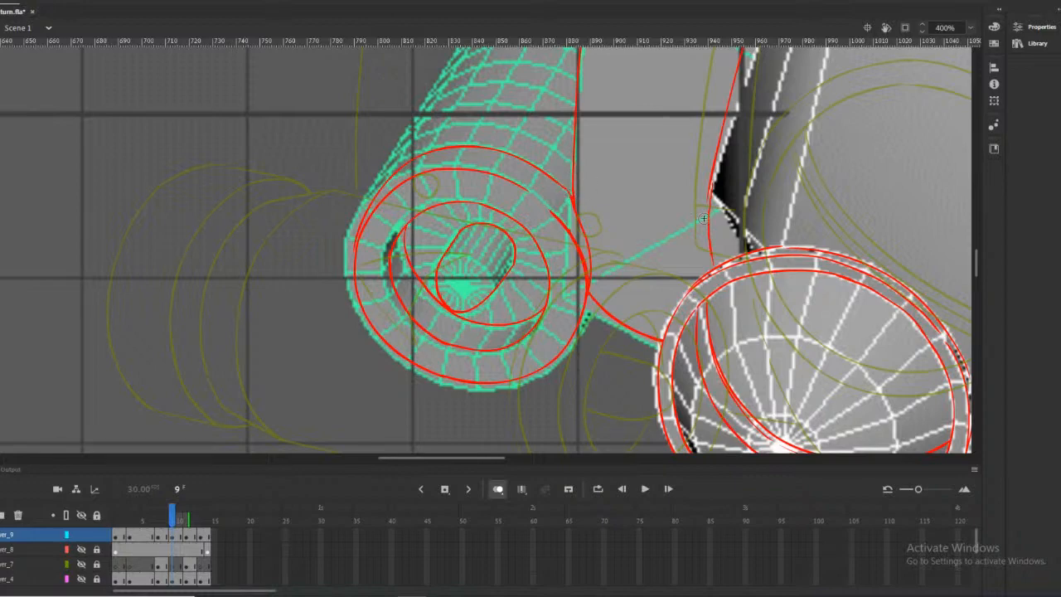
Add an arc across the cylinder just behind its resized front rim, undoing the first attempt and redrawing it closer to the rim
scroll(453, 240, down, 3)
scroll(454, 240, up, 3)
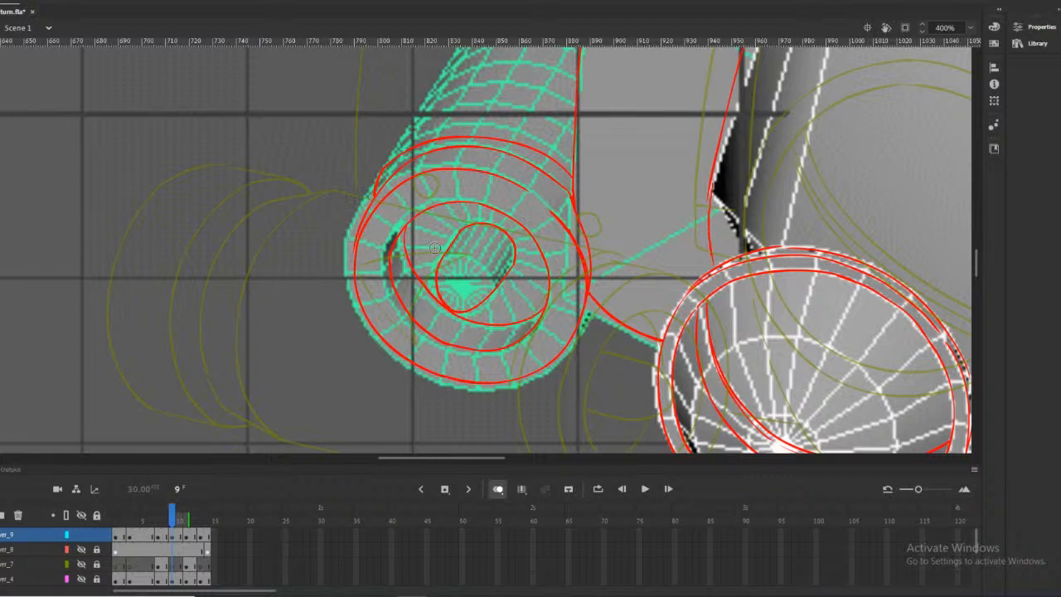
key(ctrl+z)
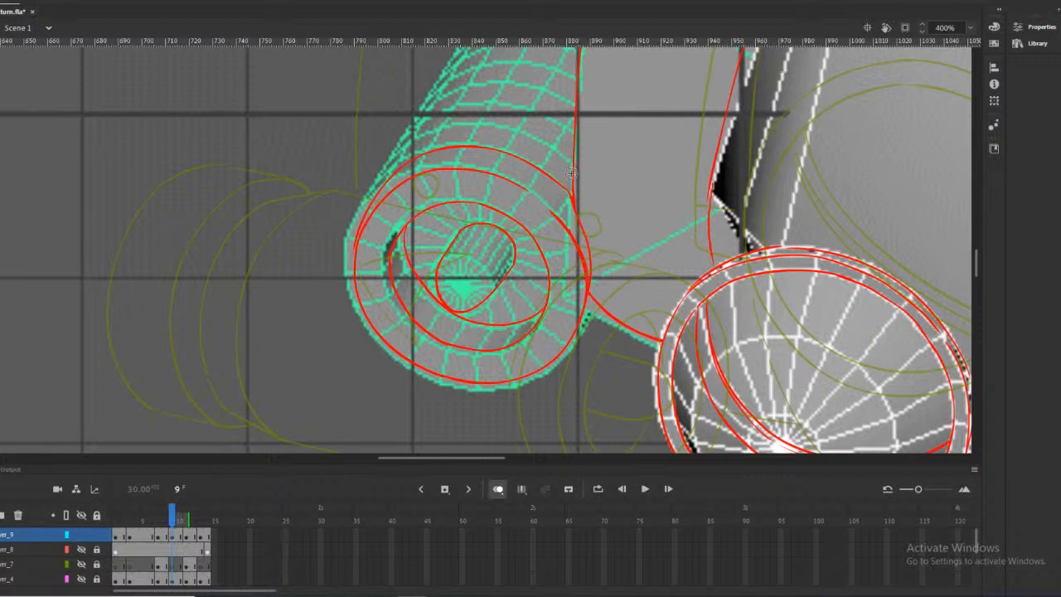
mouse_move(573, 177)
mouse_down()
mouse_move(531, 148)
mouse_move(480, 135)
mouse_move(429, 141)
mouse_move(393, 160)
mouse_move(370, 201)
mouse_up()
scroll(514, 319, up, 3)
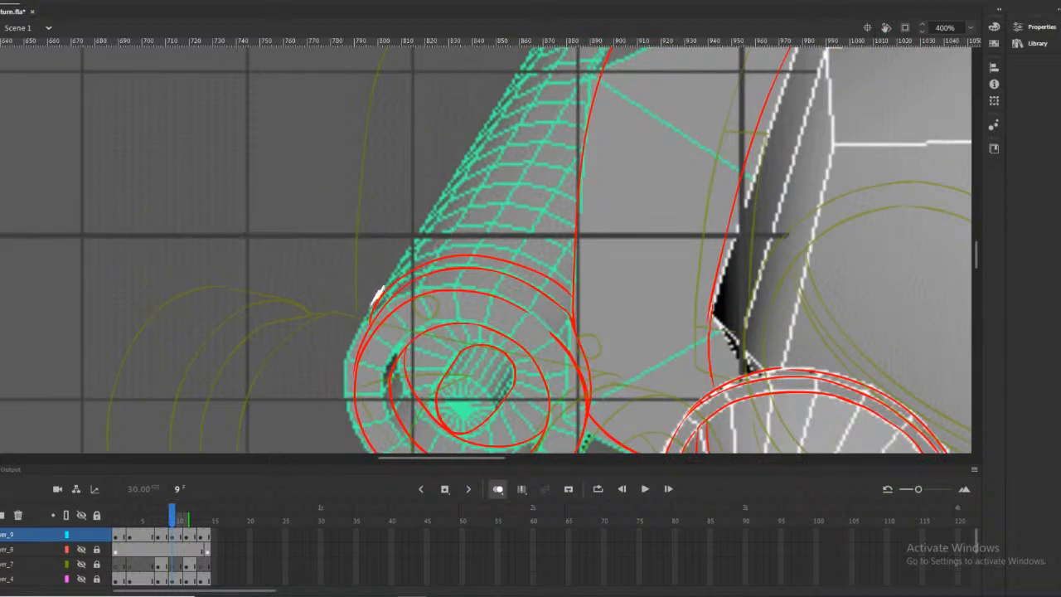
Trace the rounded far end of the cylinder and the first curved band line just below it
scroll(469, 292, up, 3)
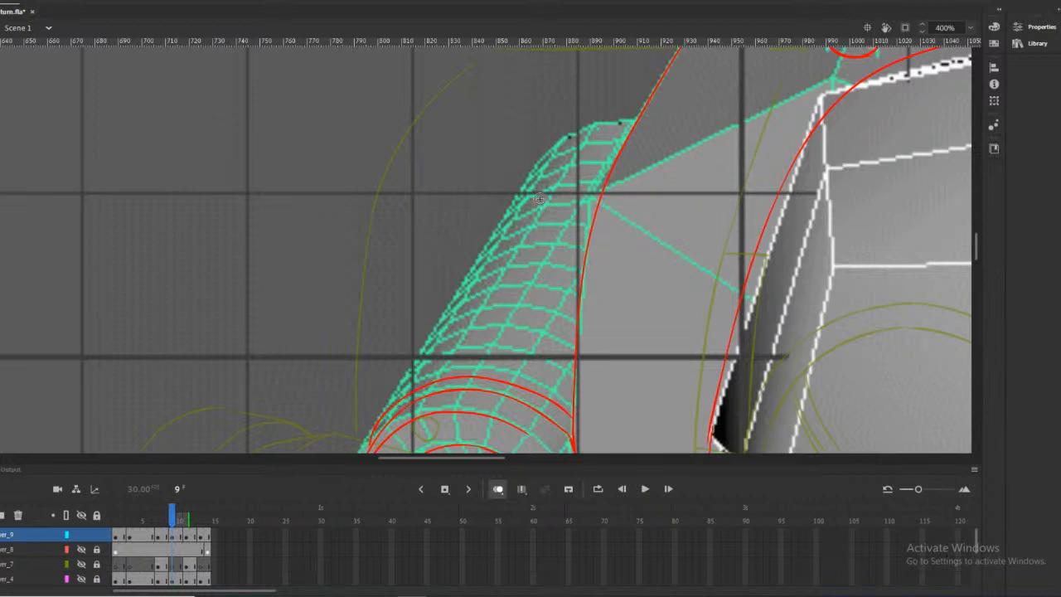
scroll(638, 120, down, 3)
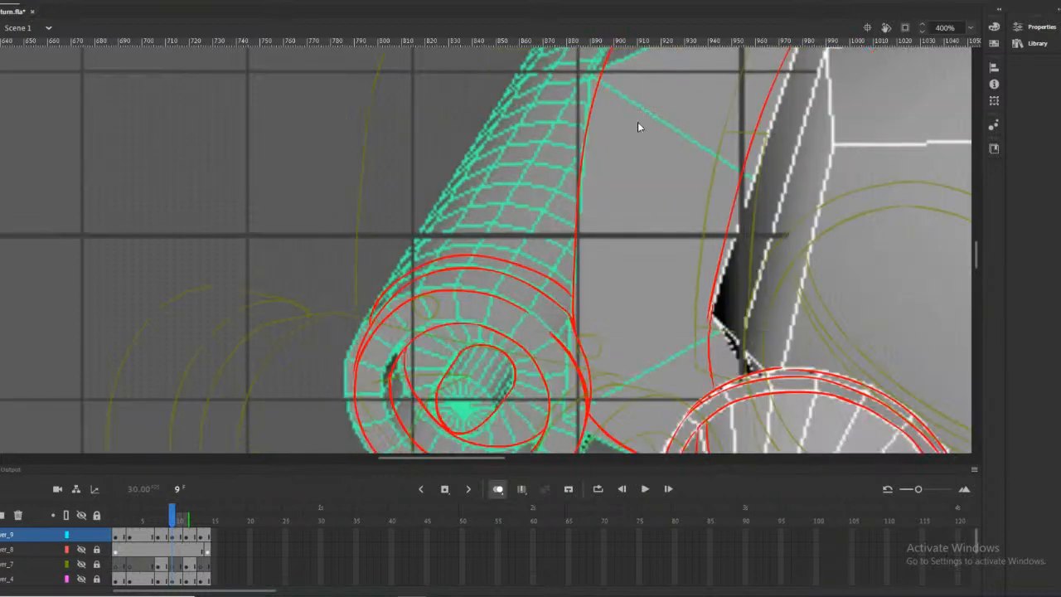
scroll(637, 122, up, 3)
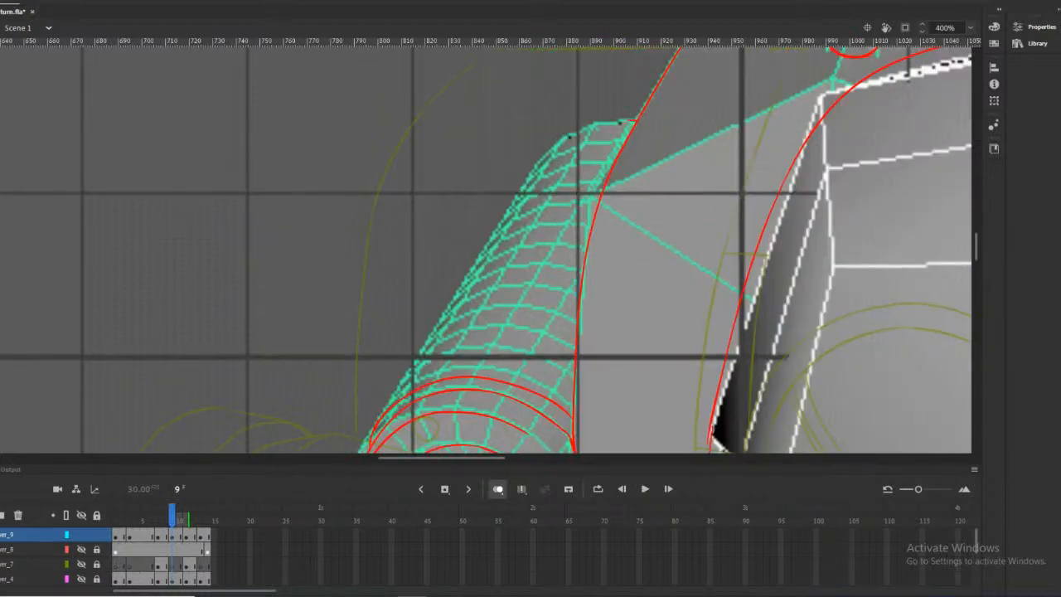
mouse_move(593, 125)
mouse_down()
mouse_move(549, 151)
mouse_move(521, 191)
mouse_up()
mouse_move(618, 155)
mouse_down()
mouse_move(563, 169)
mouse_move(512, 203)
mouse_up()
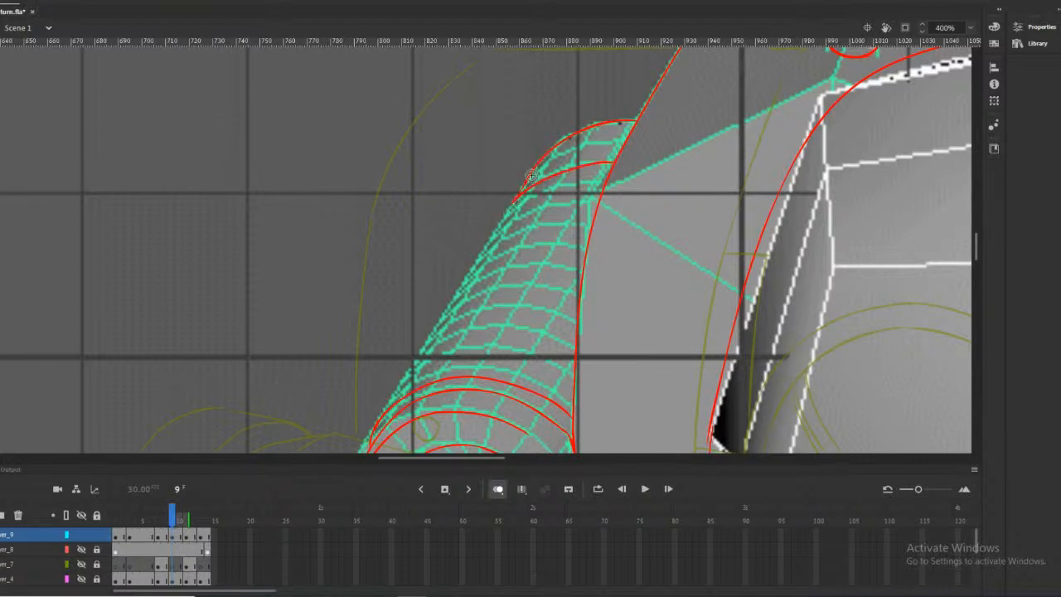
Trace the cylinder's long outer edge and add two more curved band lines near its far end
scroll(559, 178, down, 3)
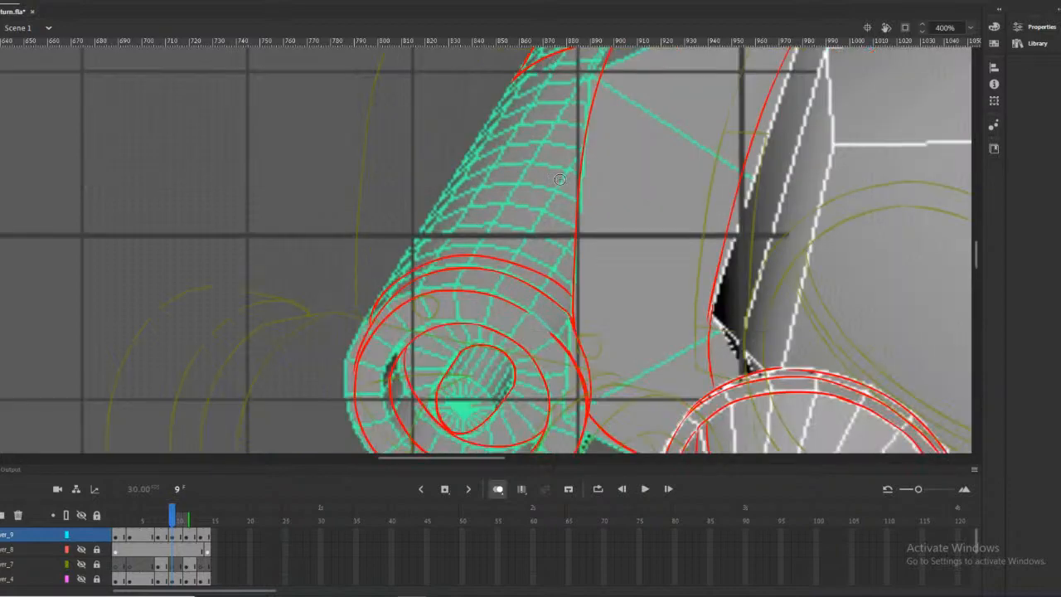
scroll(559, 179, down, 3)
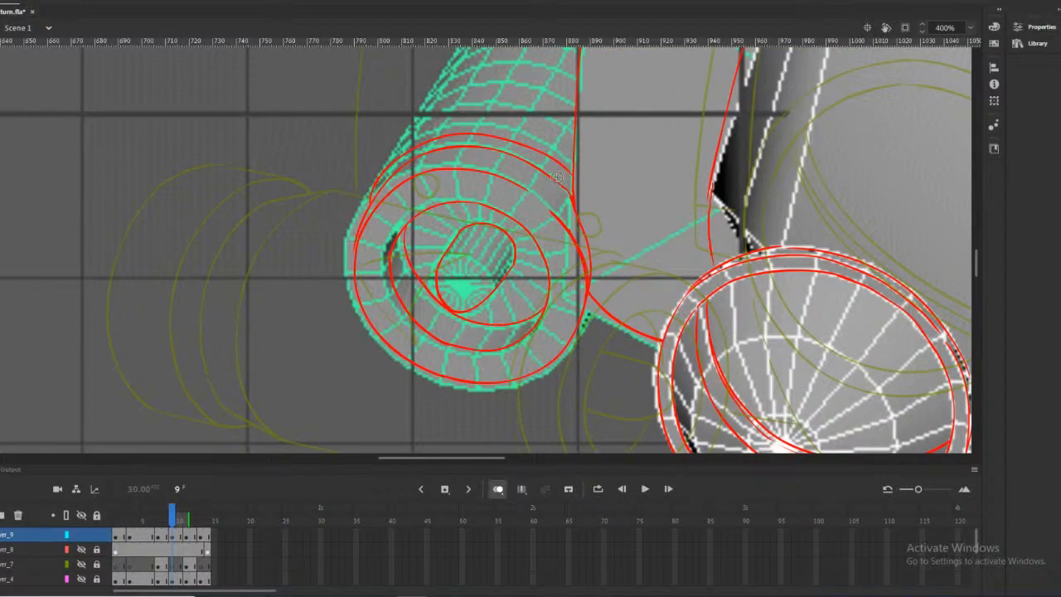
scroll(557, 177, up, 3)
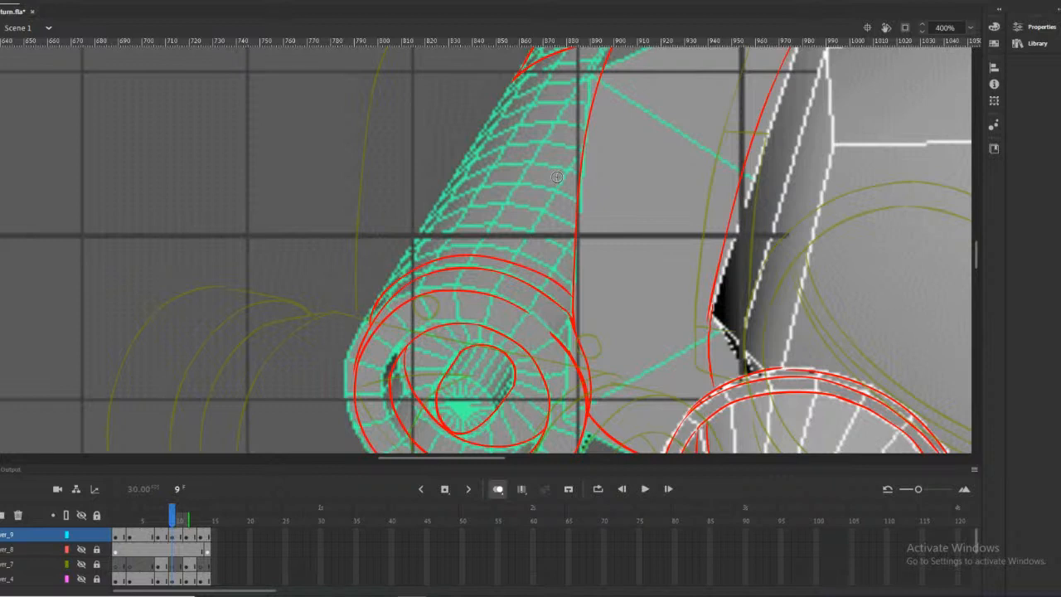
mouse_move(596, 80)
mouse_down()
mouse_move(532, 89)
mouse_move(499, 111)
mouse_move(418, 232)
mouse_up()
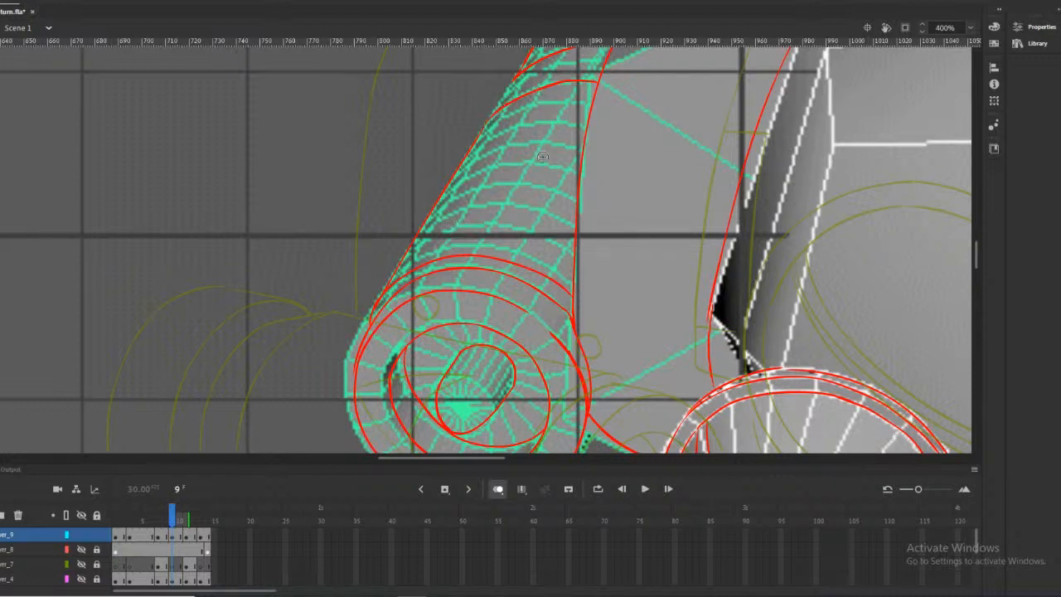
scroll(542, 156, up, 3)
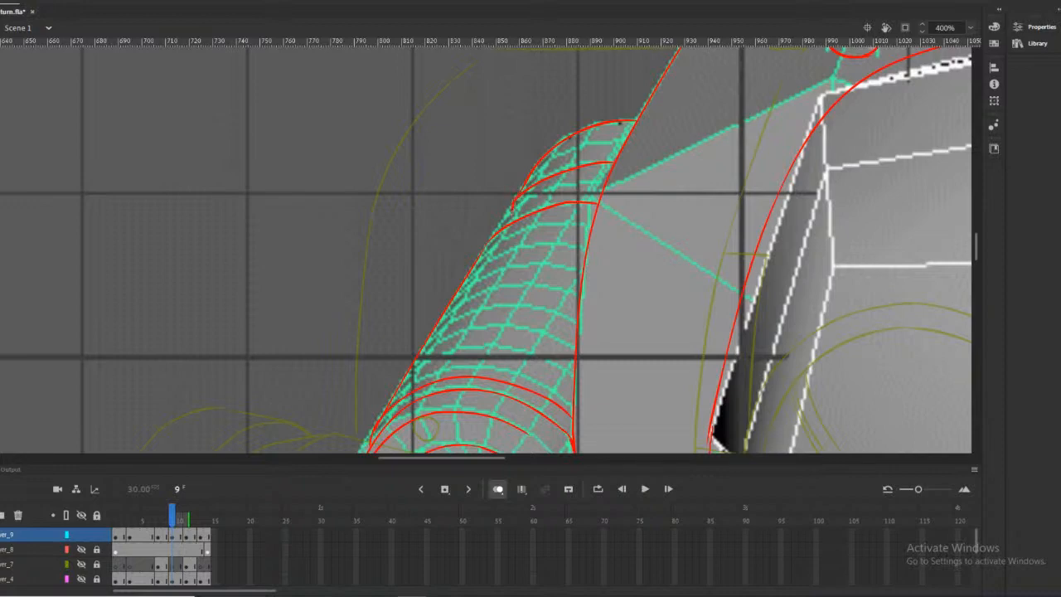
scroll(575, 149, up, 2)
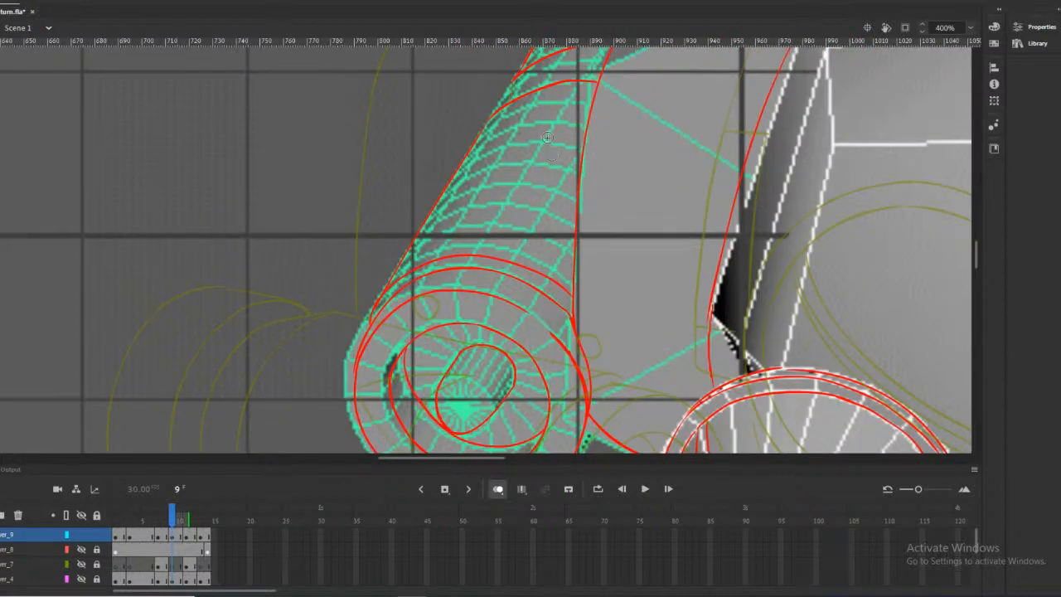
scroll(549, 141, up, 3)
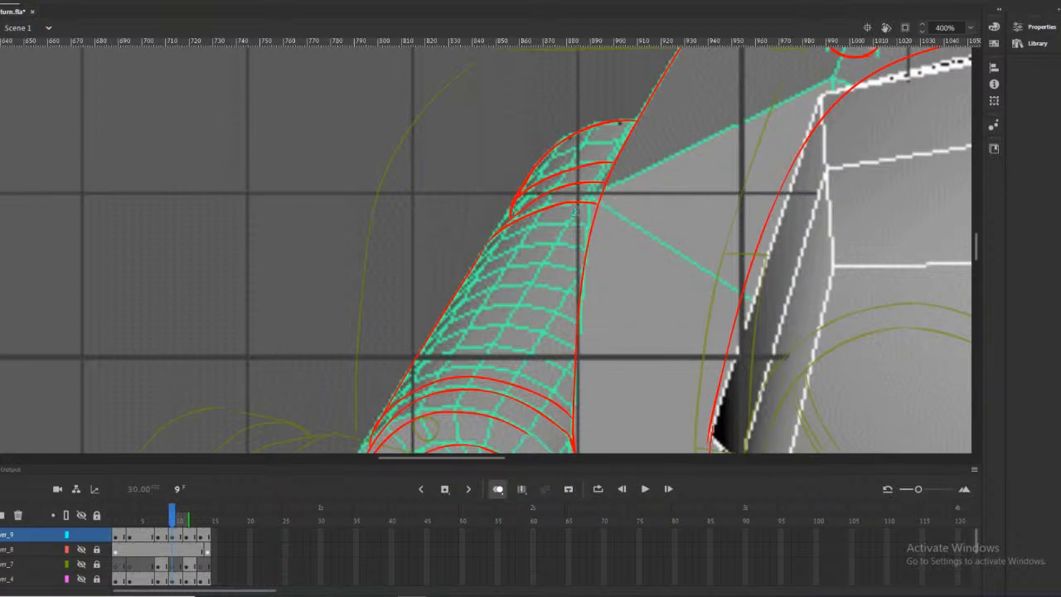
Draw the small pointed marking on the outer side of the cylinder, about midway along its length
scroll(536, 204, down, 3)
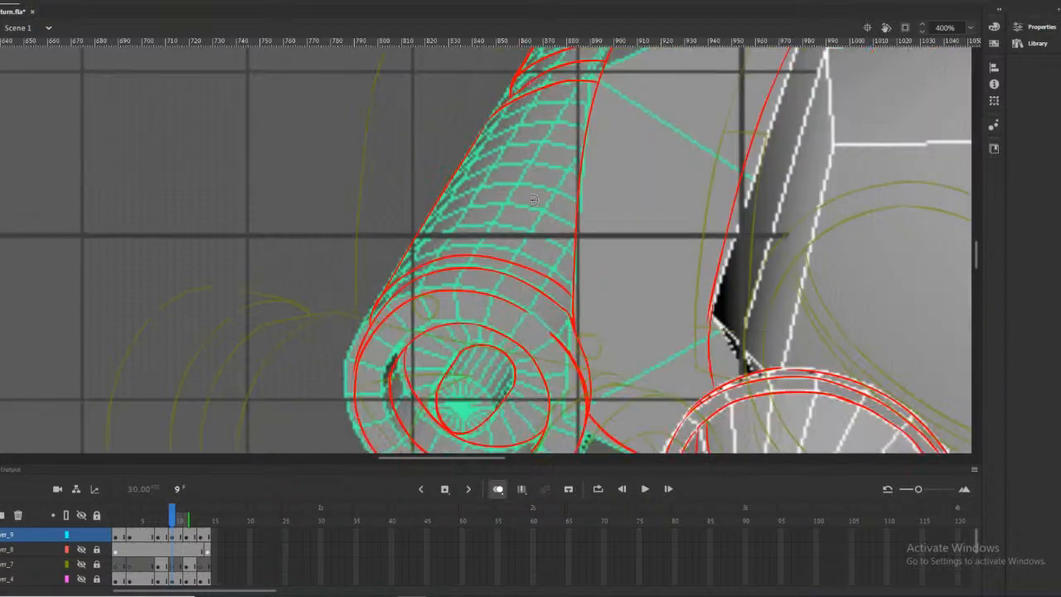
scroll(532, 200, down, 3)
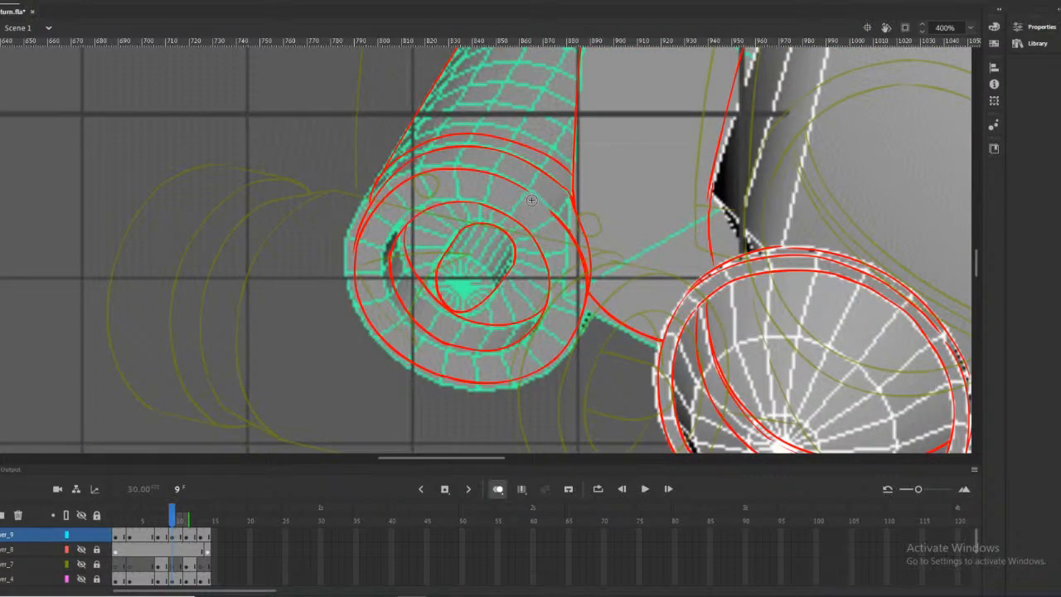
scroll(531, 200, up, 6)
scroll(531, 199, down, 6)
scroll(531, 199, down, 3)
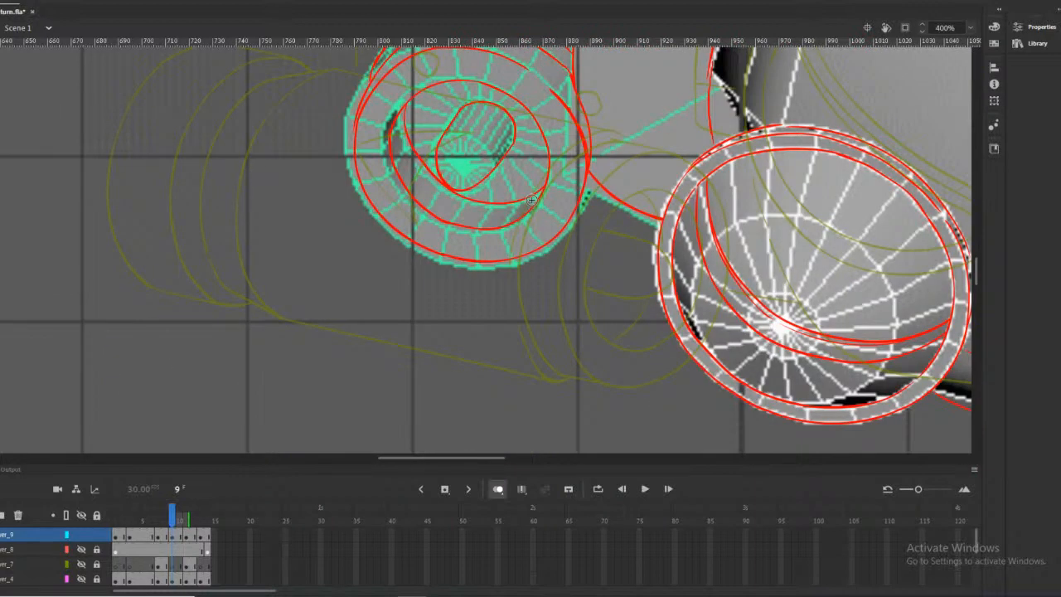
scroll(531, 200, up, 6)
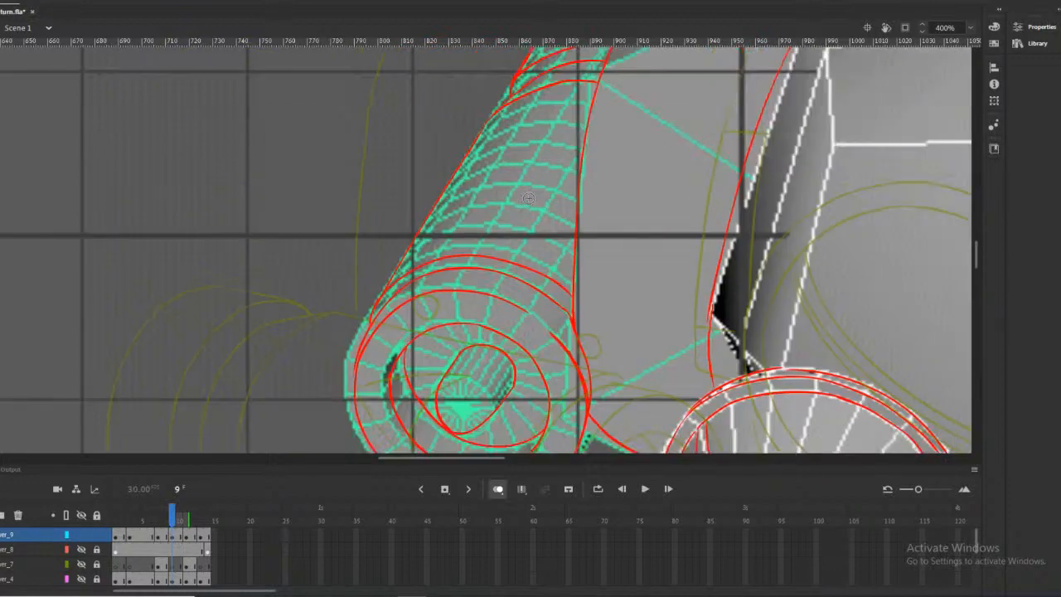
scroll(528, 198, down, 3)
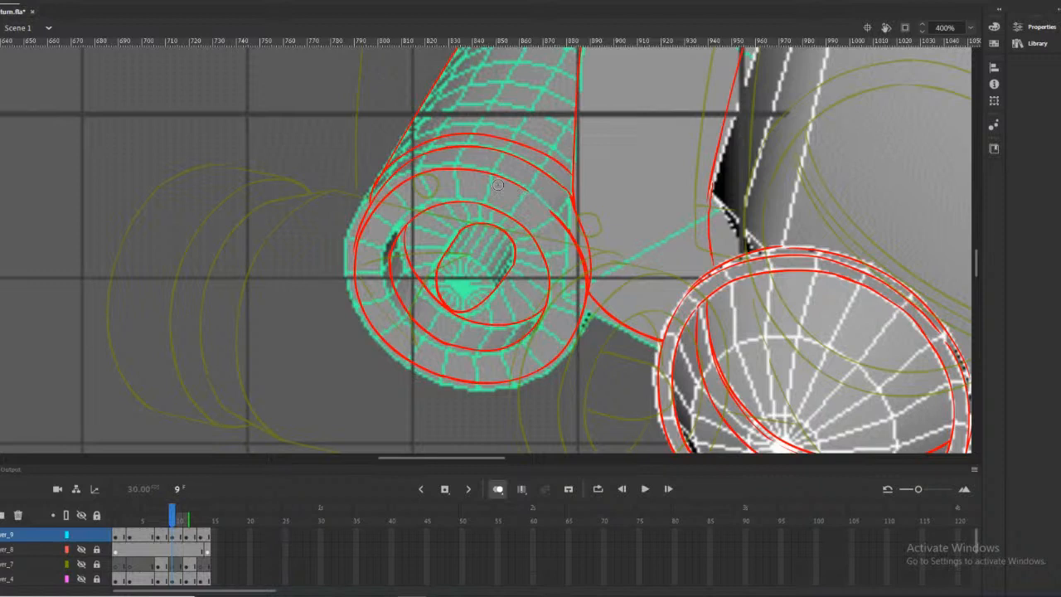
scroll(497, 185, up, 3)
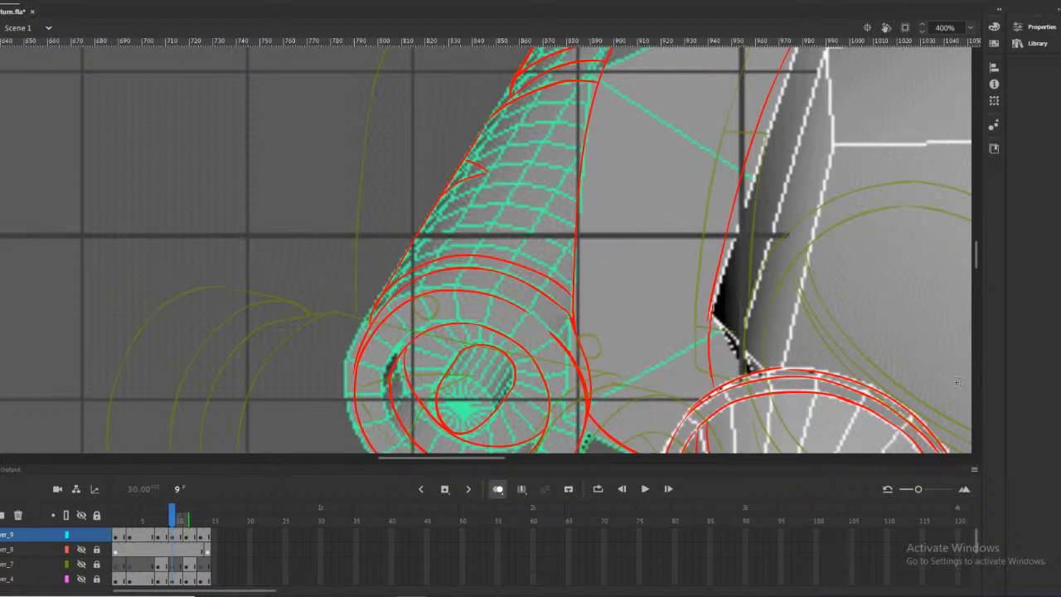
Hide the 3D reference layer and turn off onion skinning so only the frame 9 line sketch shows
alt+click(385, 135)
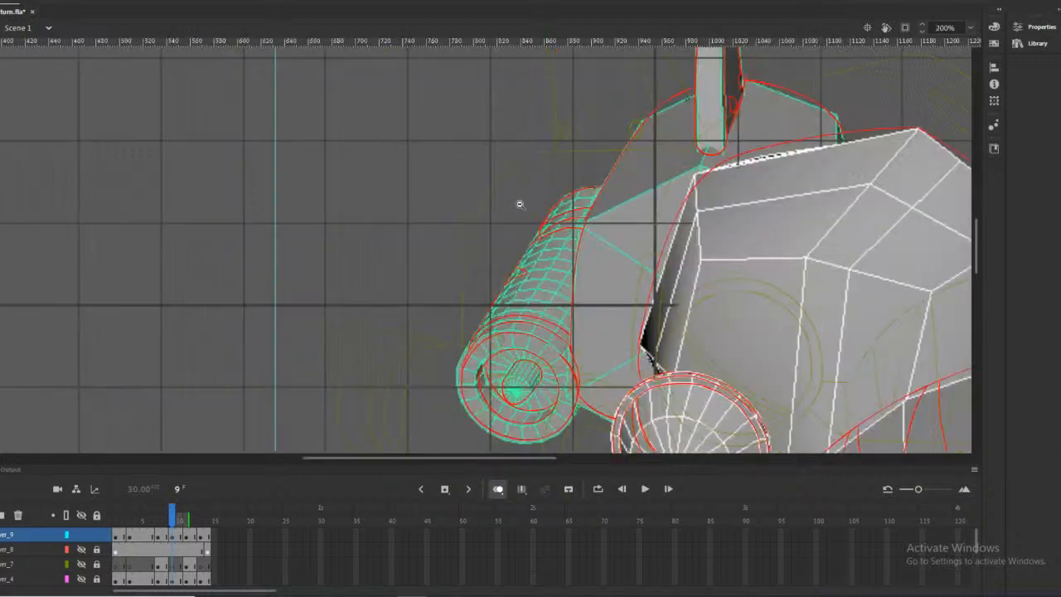
alt+click(510, 203)
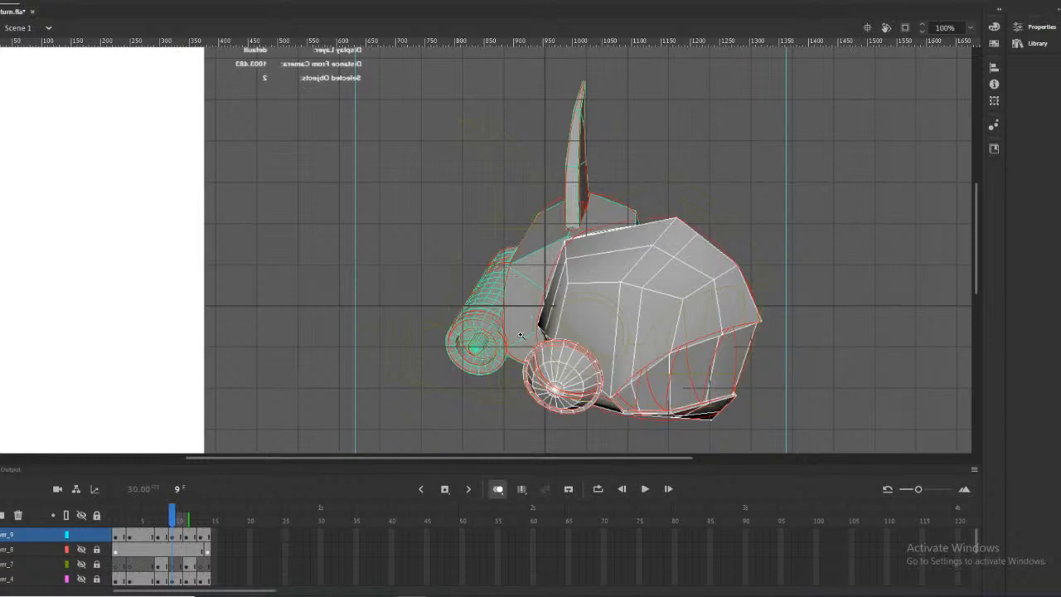
scroll(83, 564, down, 3)
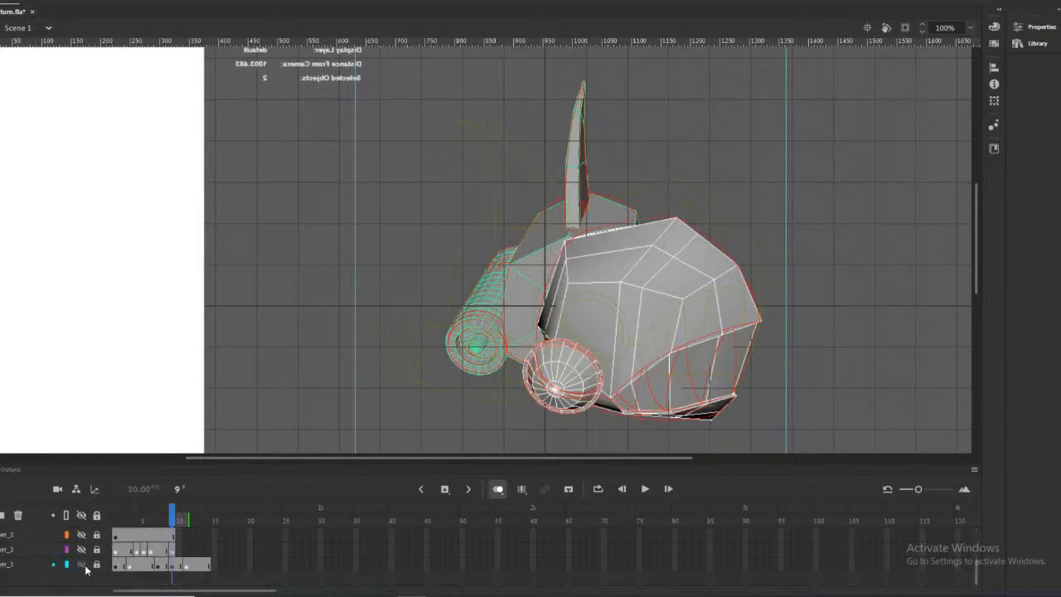
click(82, 564)
scroll(92, 563, up, 3)
click(498, 489)
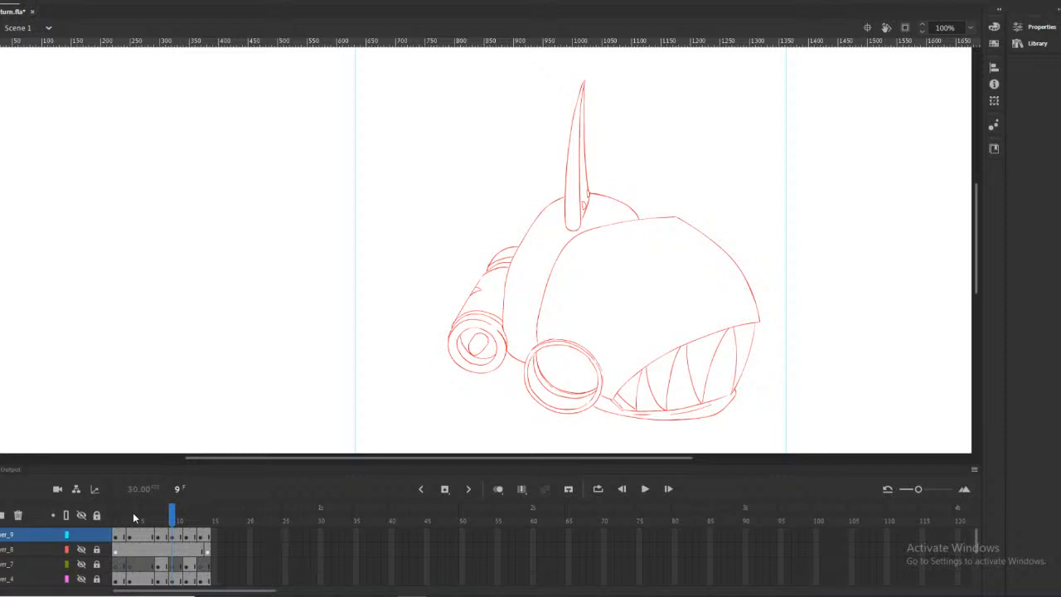
Compare the frame 9 line sketch with the coloured fish artwork, leaving the artwork layer hidden again
click(81, 549)
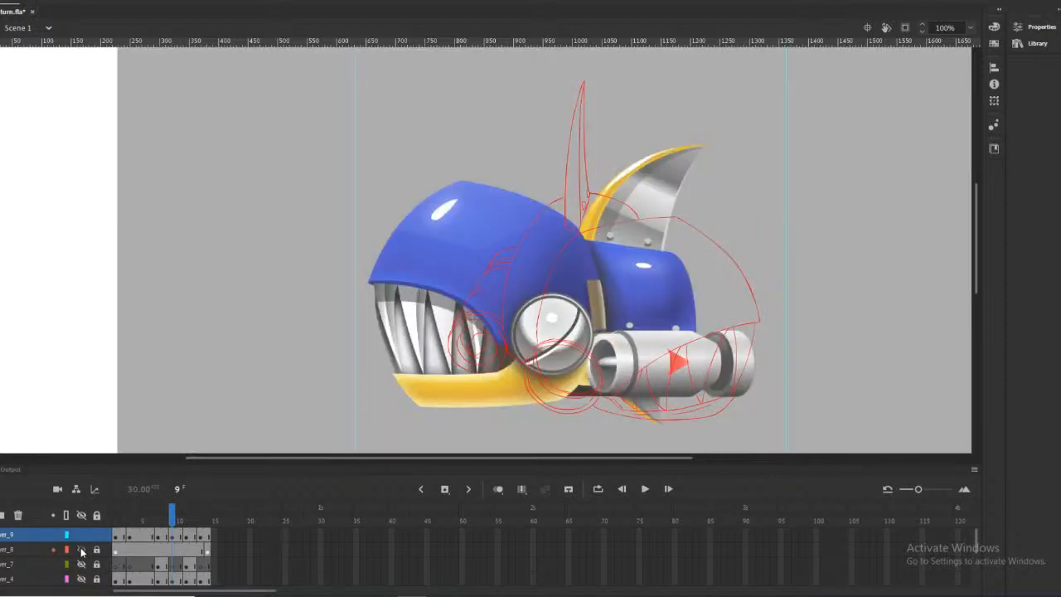
click(82, 549)
click(501, 305)
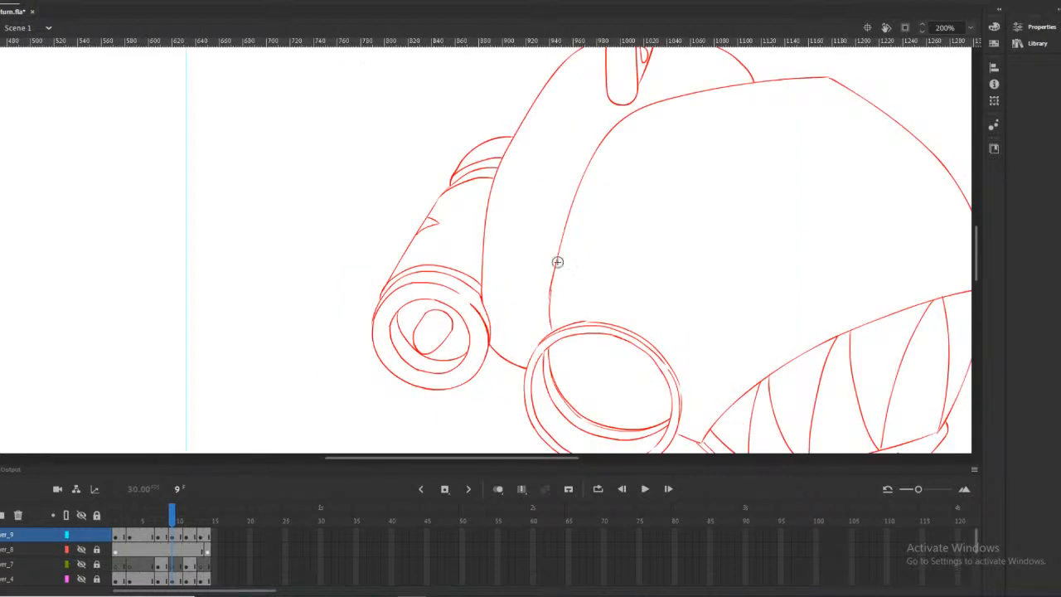
drag(553, 274, 481, 251)
key(ctrl+z)
scroll(474, 297, down, 5)
scroll(474, 296, up, 8)
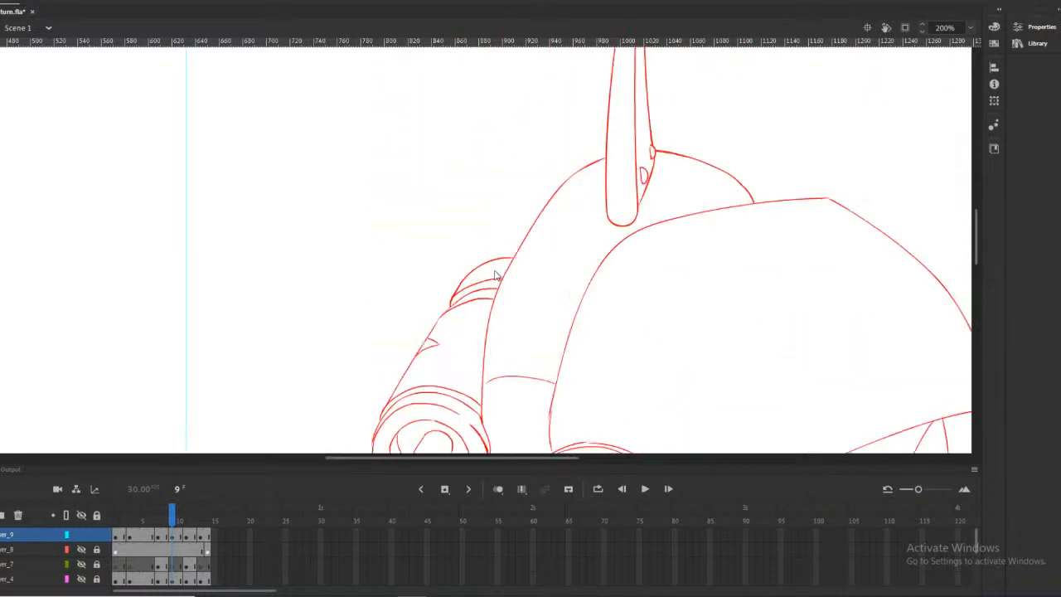
key(ctrl+z)
Draw a curved panel line across the rear body section, from the head's back edge to the body edge beside the cylinder
drag(561, 358, 488, 371)
scroll(489, 388, down, 5)
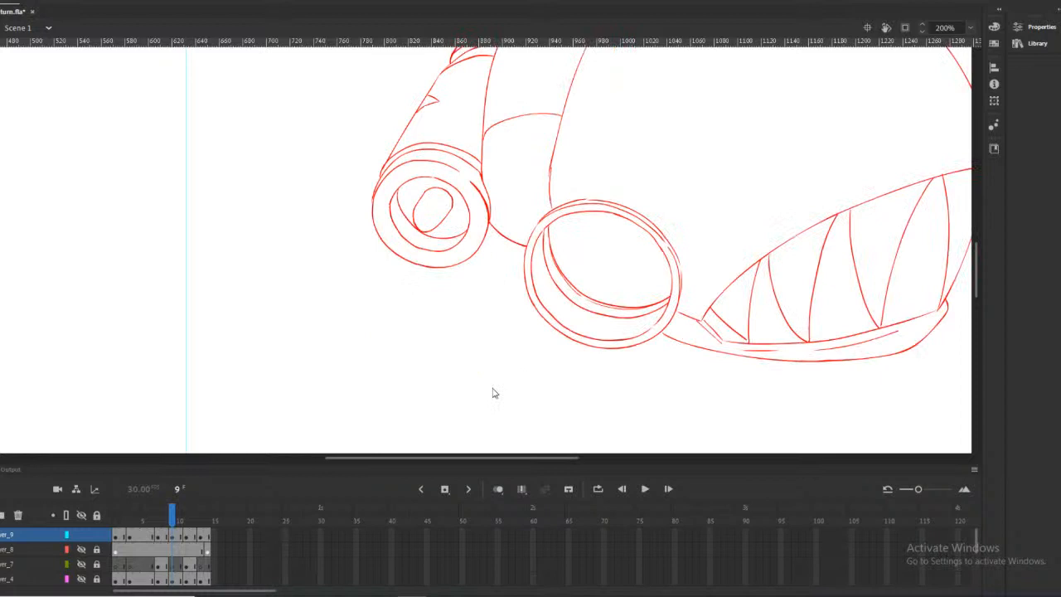
scroll(494, 388, up, 3)
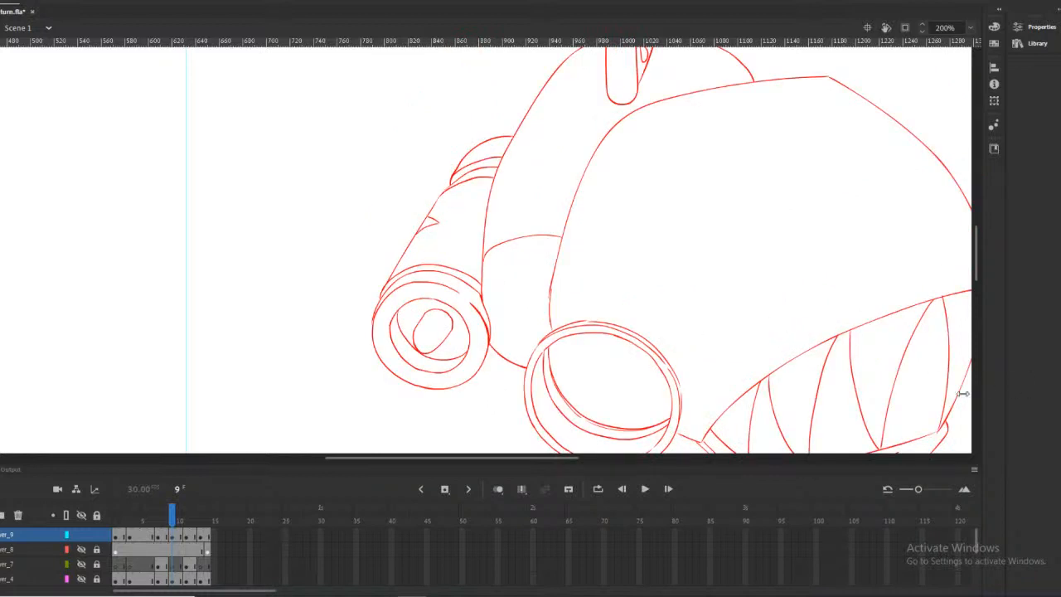
alt+click(604, 251)
alt+click(538, 225)
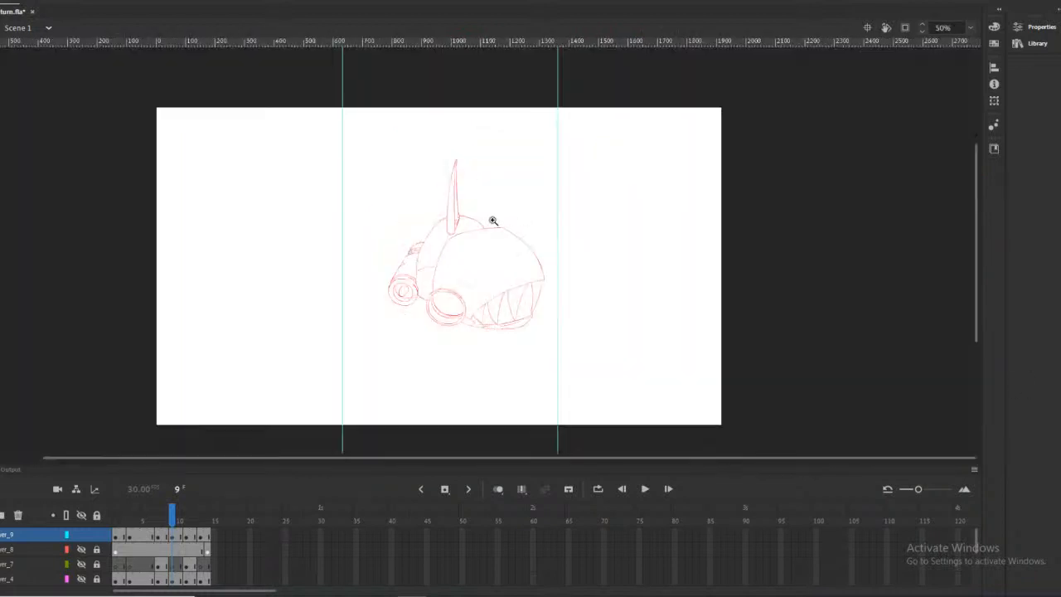
On frame 11, sketch the small fin tip peeking out beneath the cylinder's front end, guided by the onion skin of the following keyframe
click(450, 238)
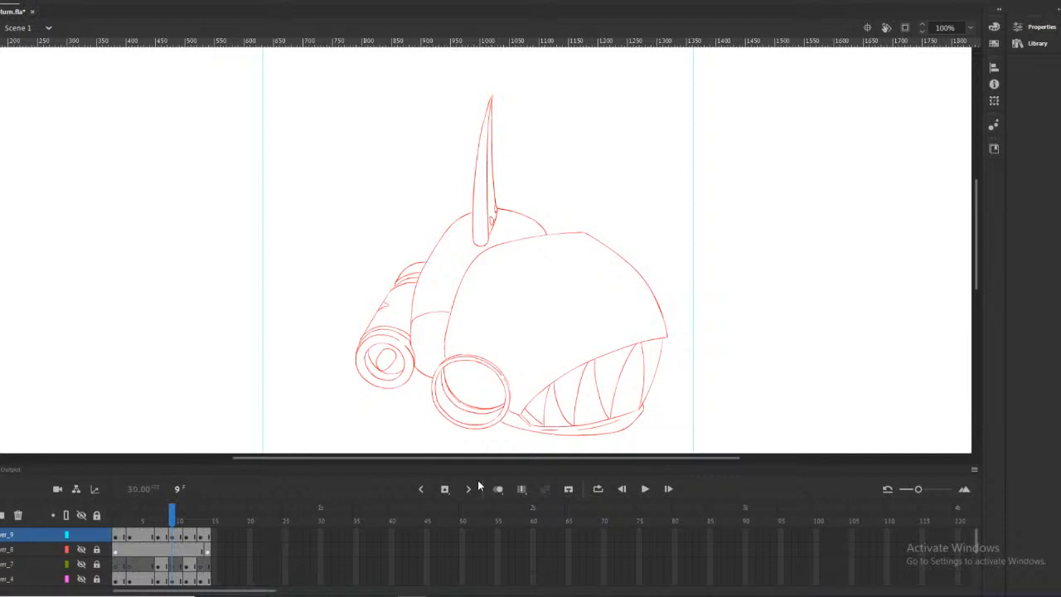
click(169, 521)
scroll(384, 327, down, 3)
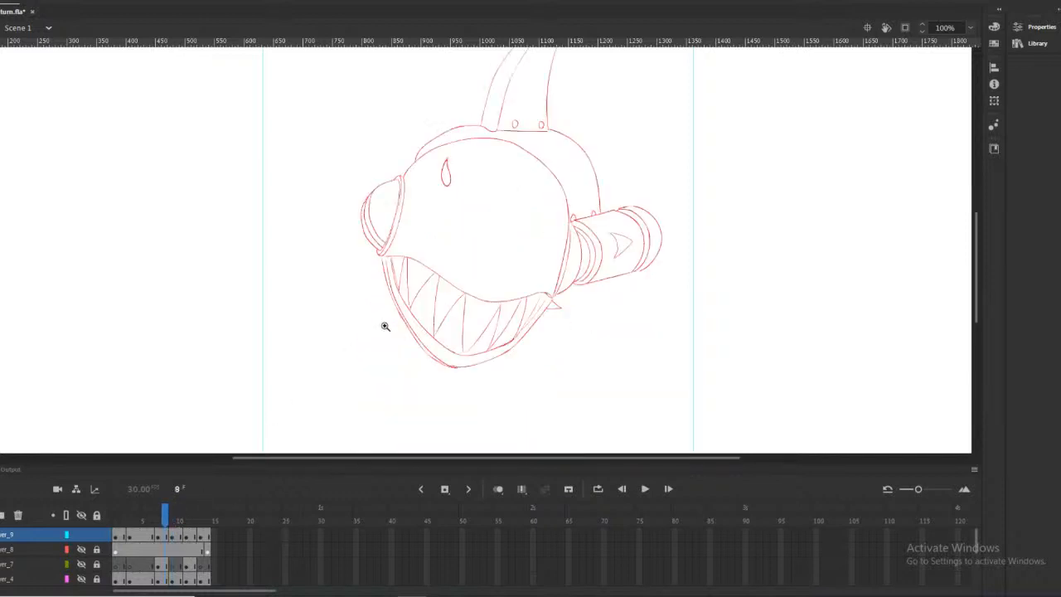
mouse_move(167, 514)
mouse_down()
mouse_move(153, 512)
mouse_move(214, 512)
mouse_move(186, 512)
mouse_up()
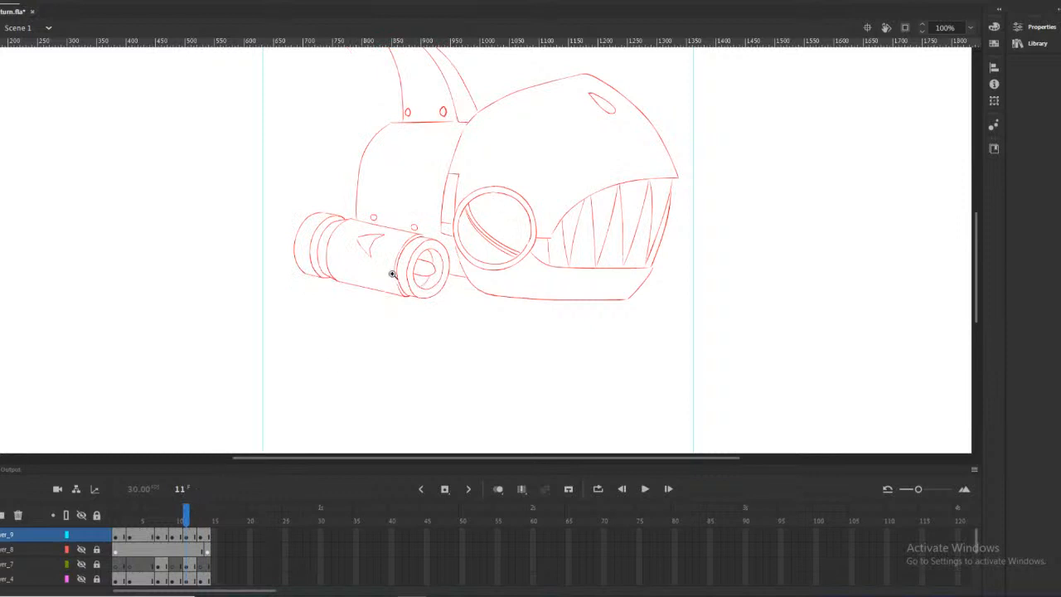
click(498, 489)
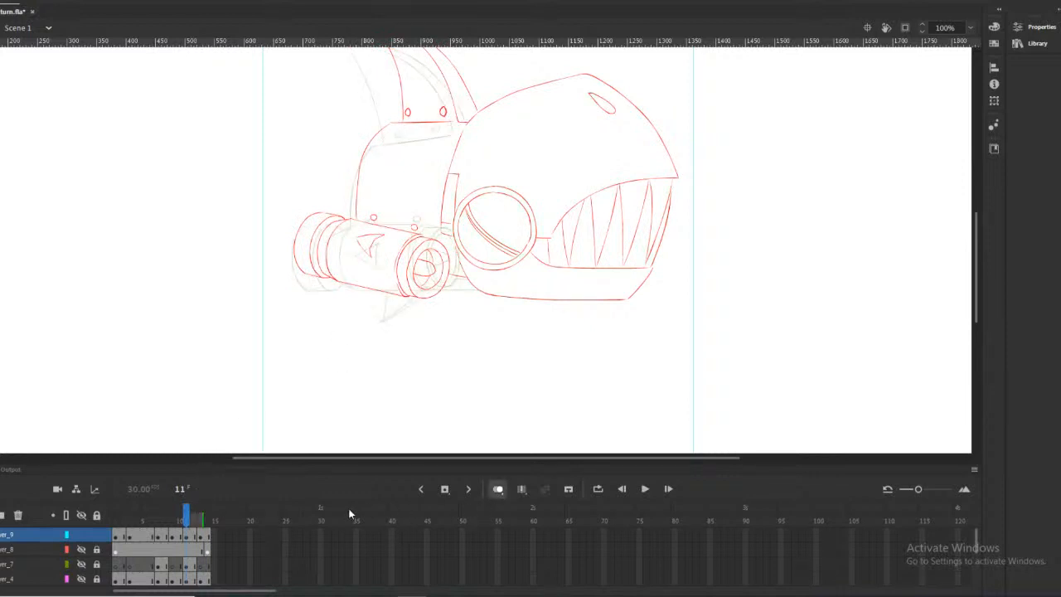
click(390, 305)
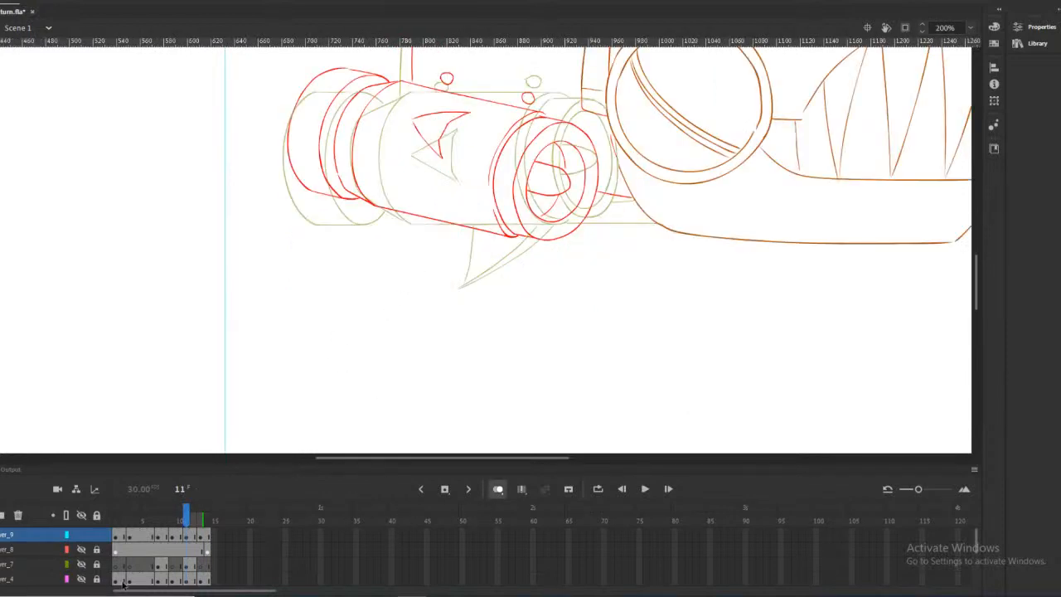
scroll(123, 582, down, 2)
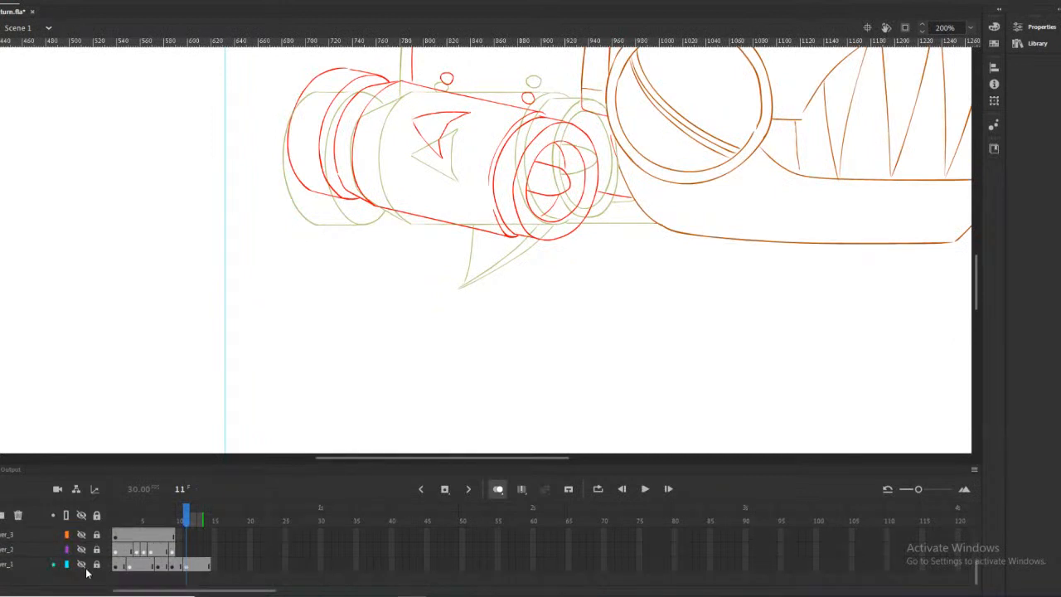
click(81, 564)
click(81, 565)
drag(501, 235, 471, 240)
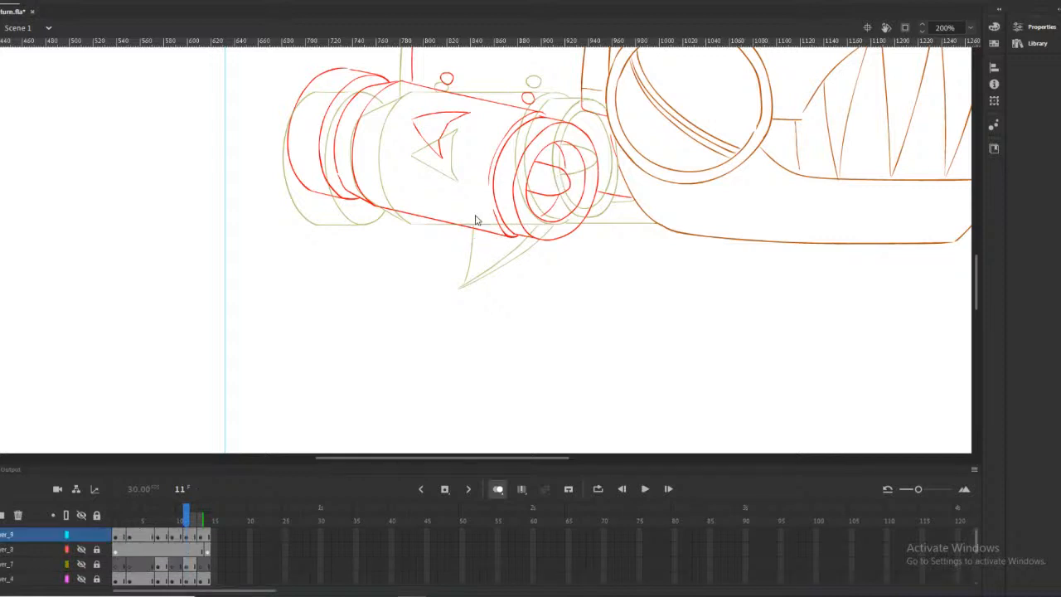
drag(522, 237, 489, 244)
key(ctrl+1)
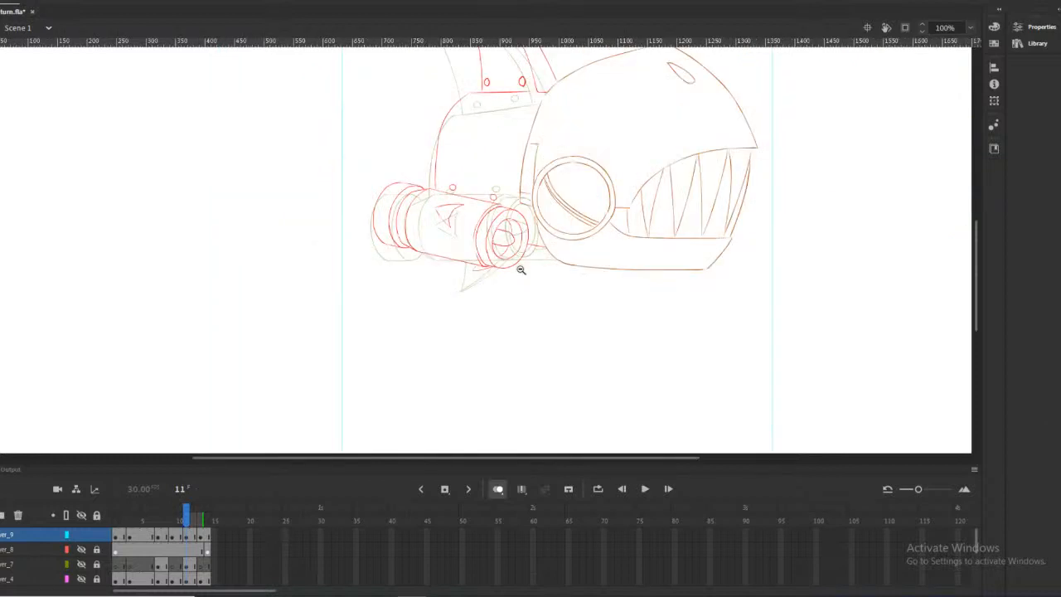
click(504, 491)
Compare the line sketches at frames 11, 12 and 13, checking the cylinder and the fin beneath it
scroll(345, 417, up, 3)
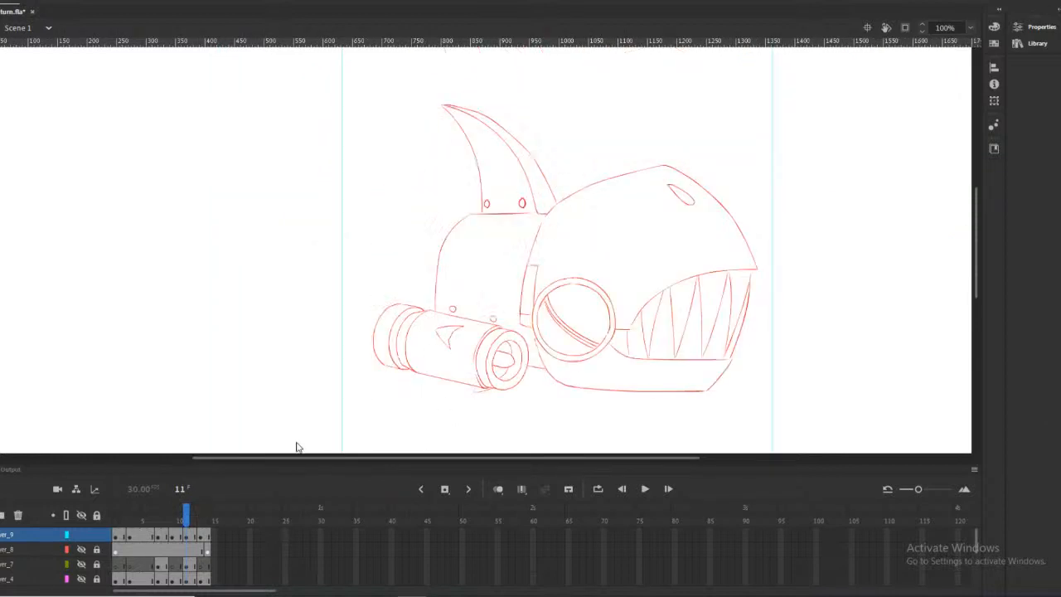
drag(190, 507, 199, 507)
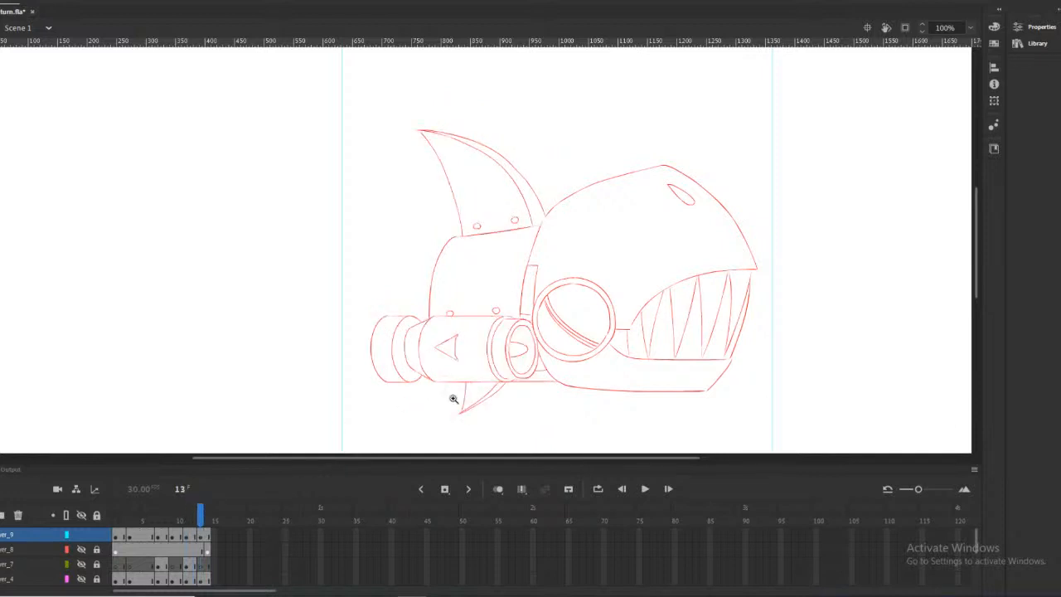
click(194, 519)
click(484, 390)
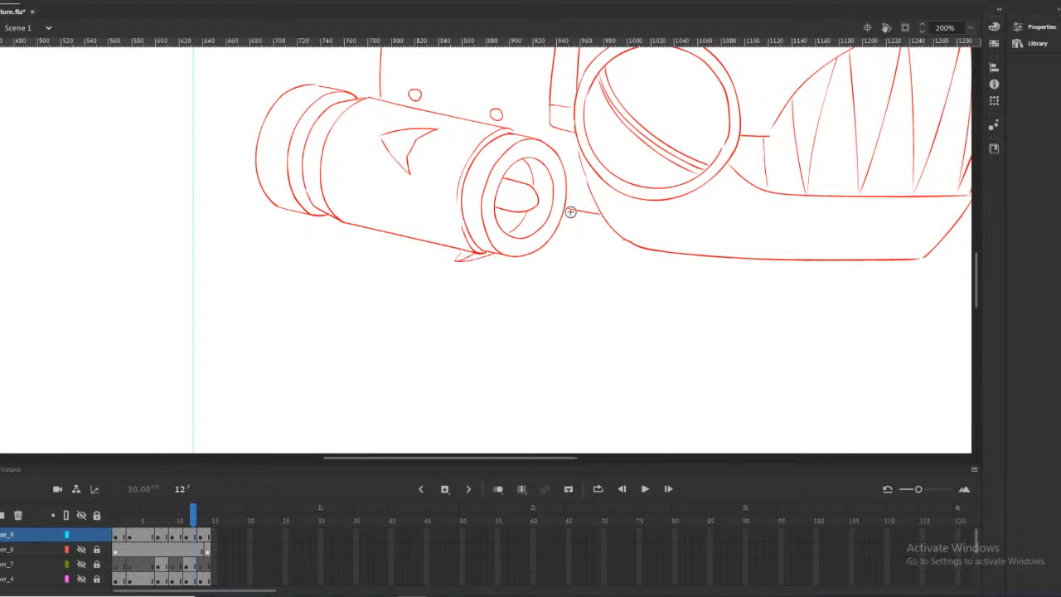
alt+click(382, 136)
alt+click(481, 197)
click(519, 274)
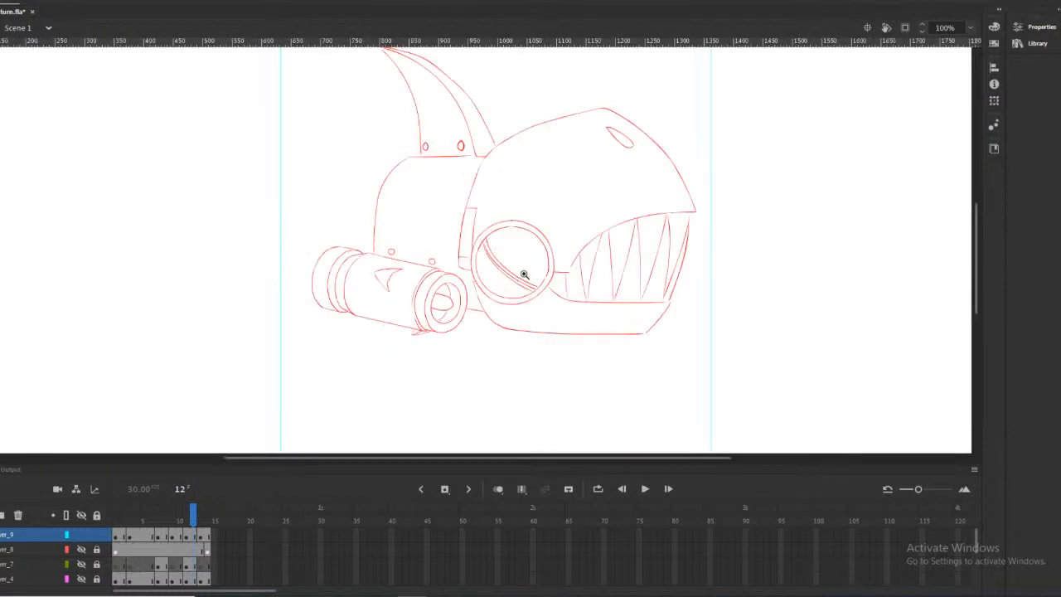
On frame 10, draw the short recess line along the head's back edge just above the round eye, then turn off onion skinning
click(180, 519)
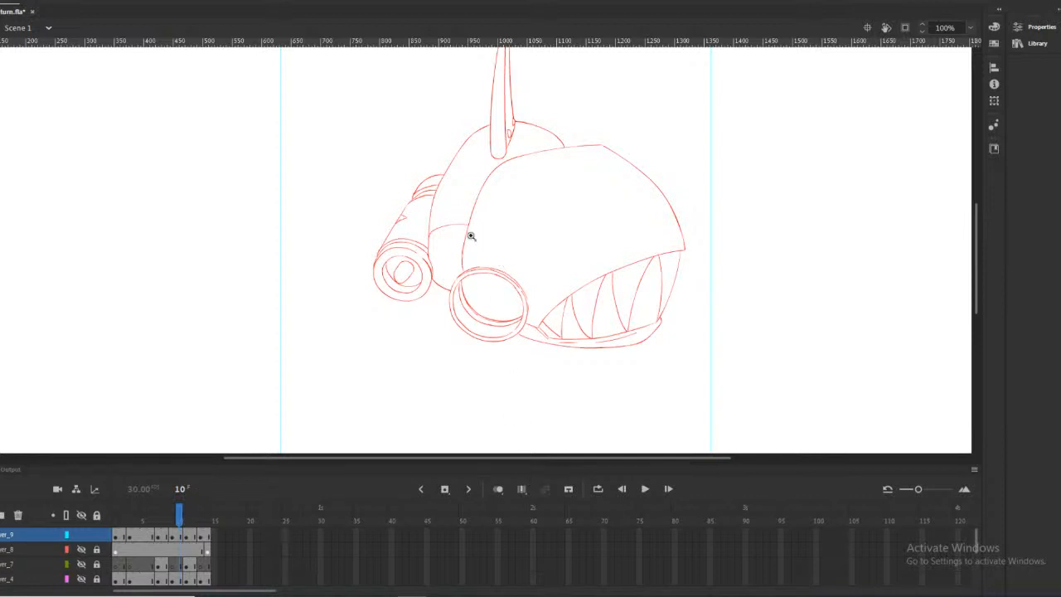
click(498, 489)
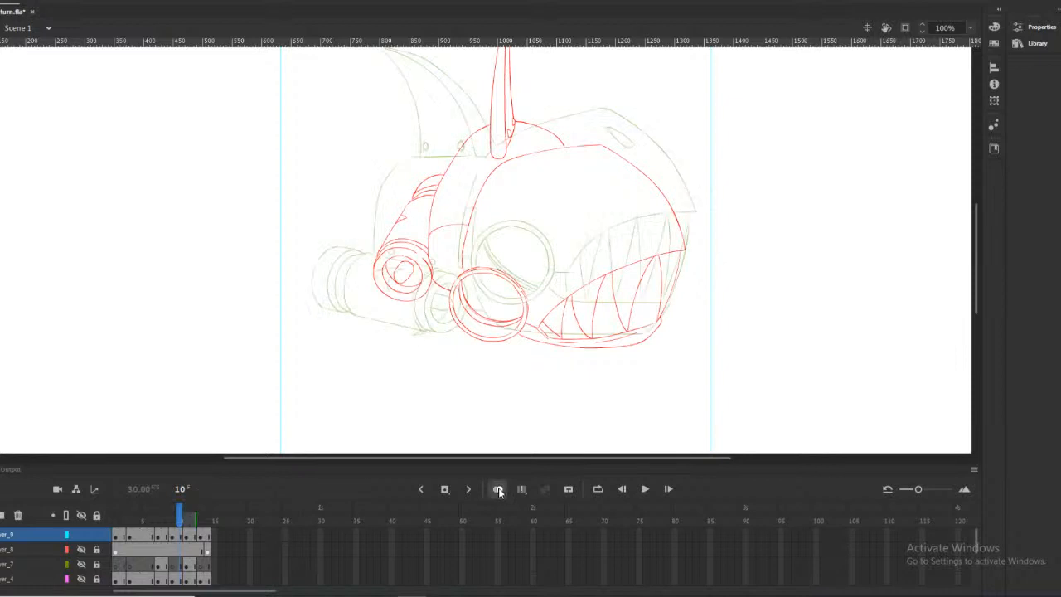
click(466, 233)
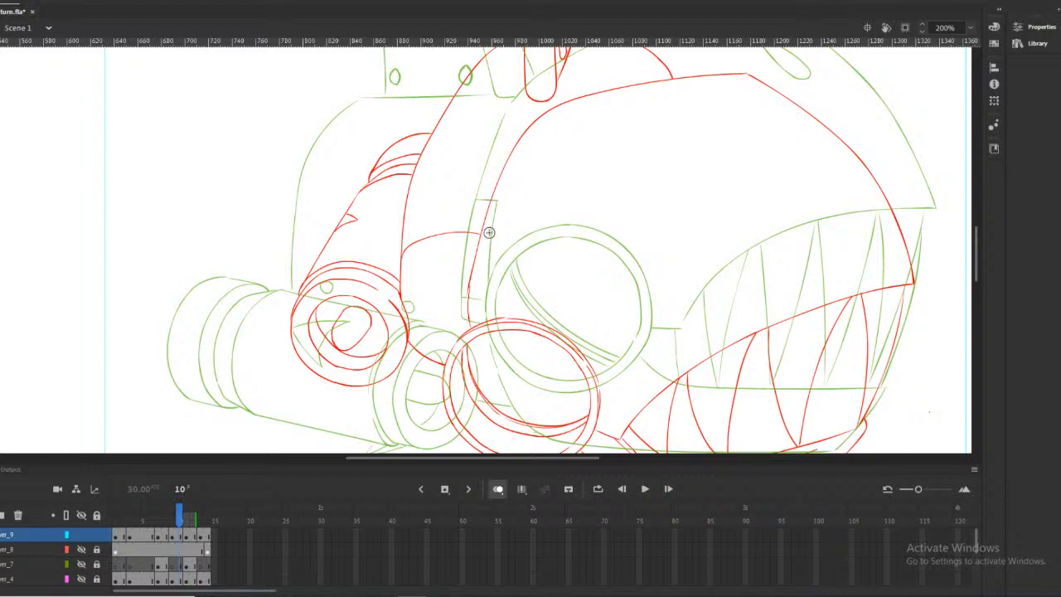
drag(480, 236, 472, 331)
click(494, 491)
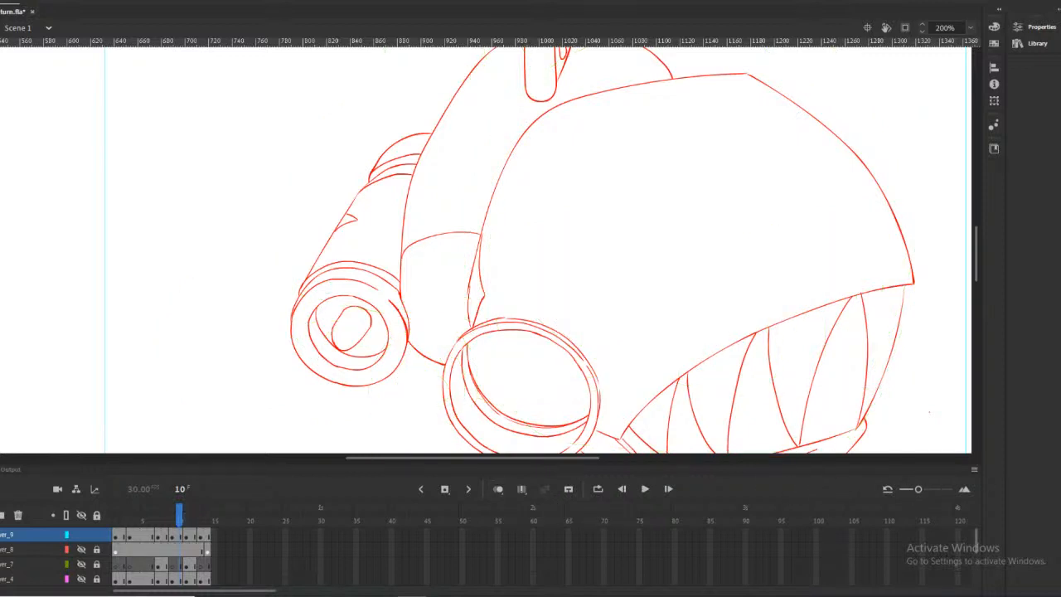
alt+click(458, 212)
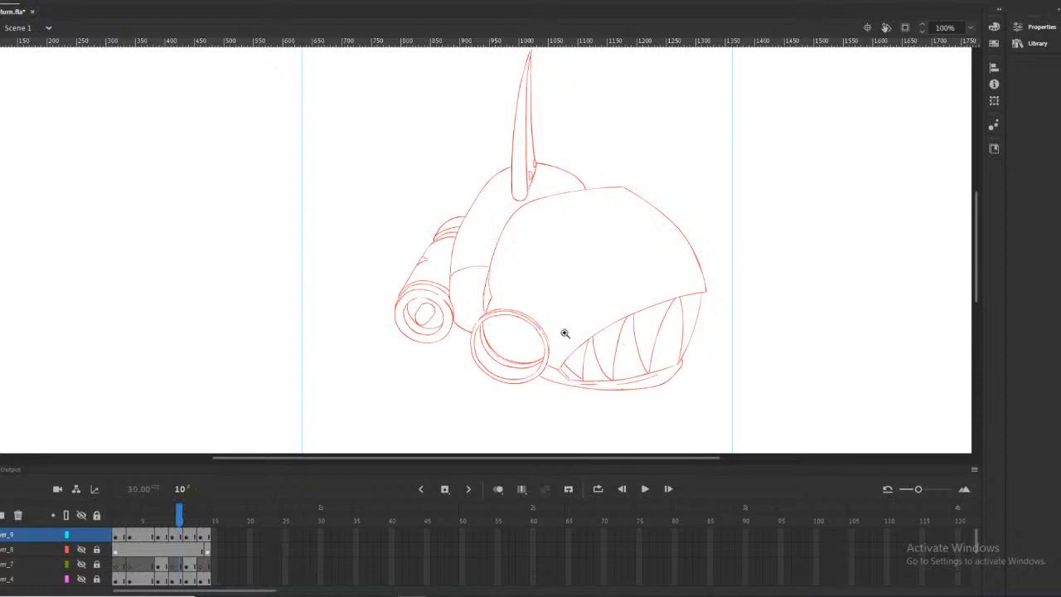
Copy the teardrop nostril from the frame 11 sketch into frame 10 and place it just under the head's upper ridge
mouse_move(189, 520)
mouse_down()
mouse_move(161, 519)
mouse_move(189, 519)
mouse_move(181, 520)
mouse_up()
mouse_move(182, 519)
mouse_down()
mouse_move(116, 520)
mouse_move(184, 522)
mouse_move(137, 520)
mouse_move(173, 520)
mouse_move(183, 533)
mouse_move(159, 532)
mouse_move(172, 531)
mouse_up()
key(.)
click(497, 488)
key(ctrl+equal)
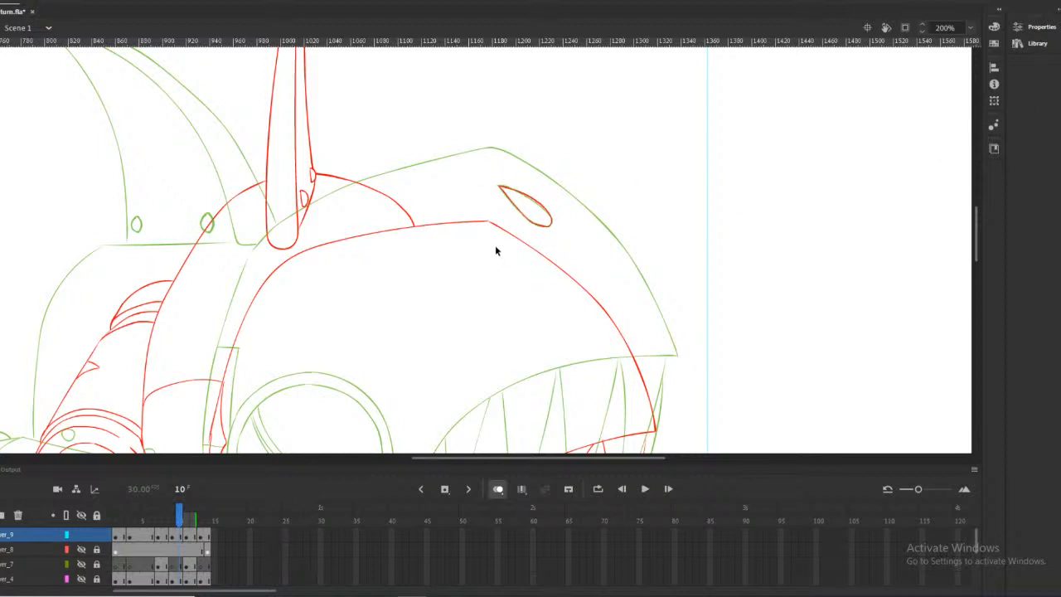
drag(524, 220, 508, 265)
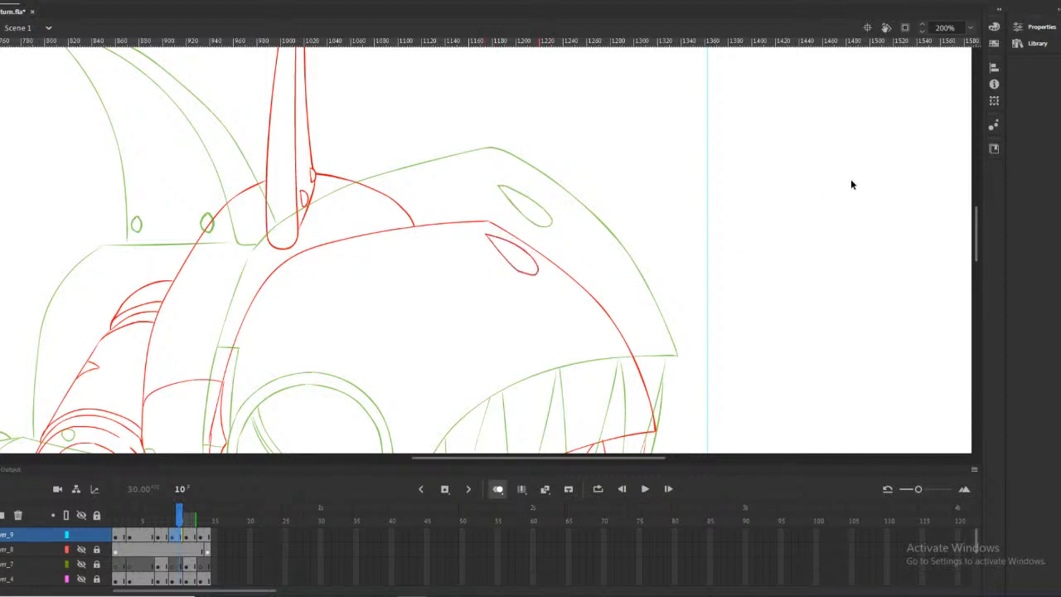
Flatten the copied nostril slightly and rotate it a few degrees clockwise to follow the head's slope, then hide the onion skin
click(511, 254)
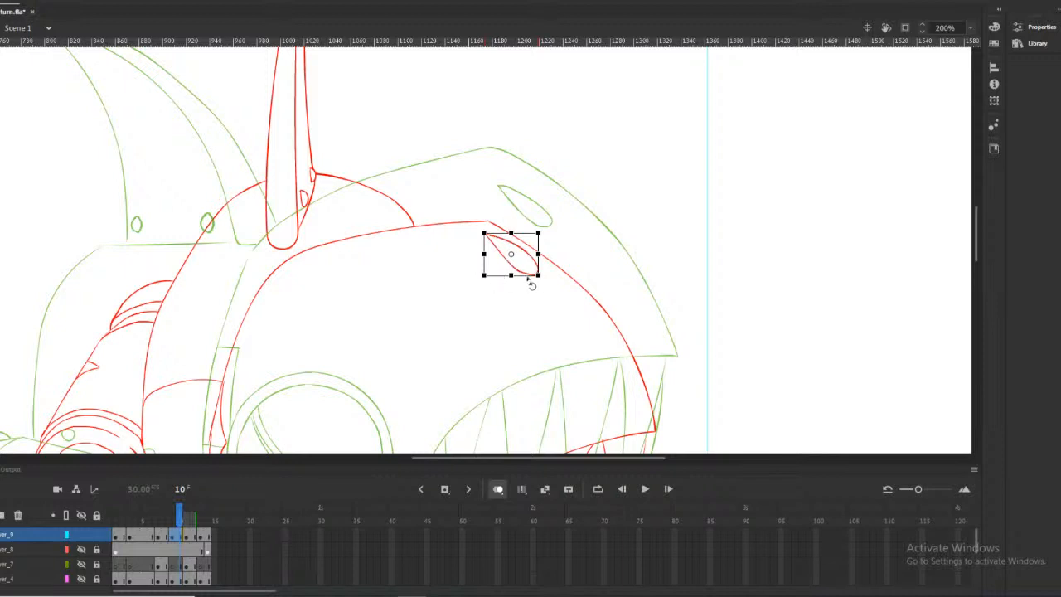
drag(511, 276, 510, 271)
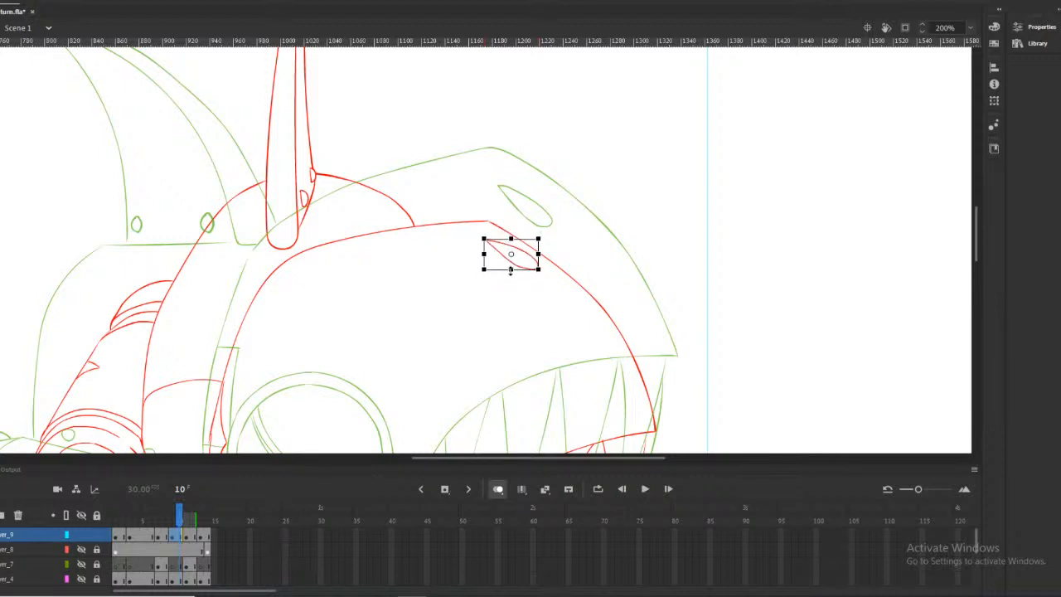
mouse_move(548, 234)
mouse_down()
mouse_move(549, 247)
mouse_move(548, 236)
mouse_up()
click(457, 277)
key(ctrl+=)
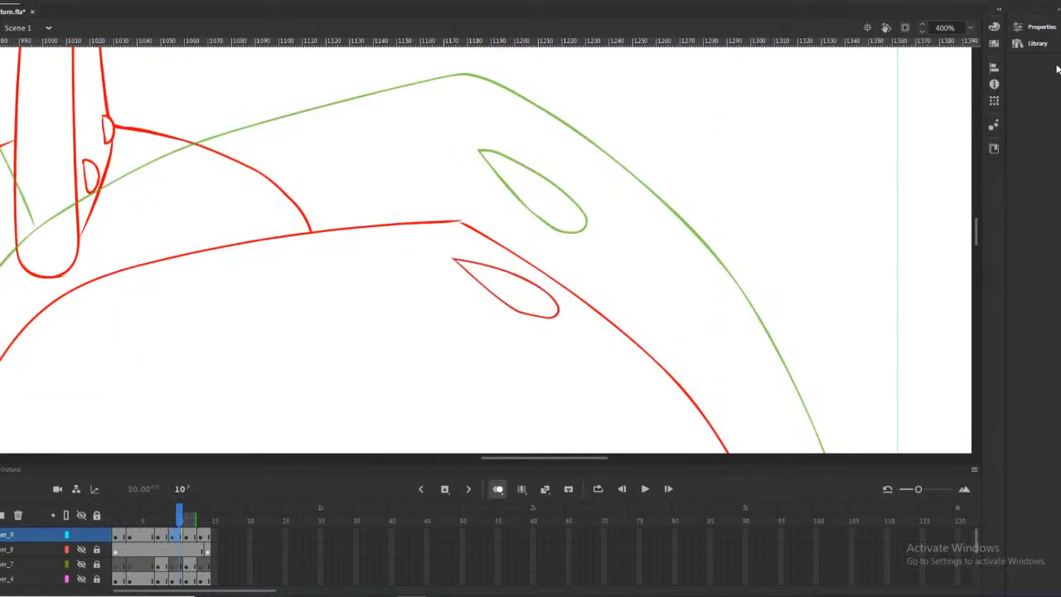
key(ctrl+a)
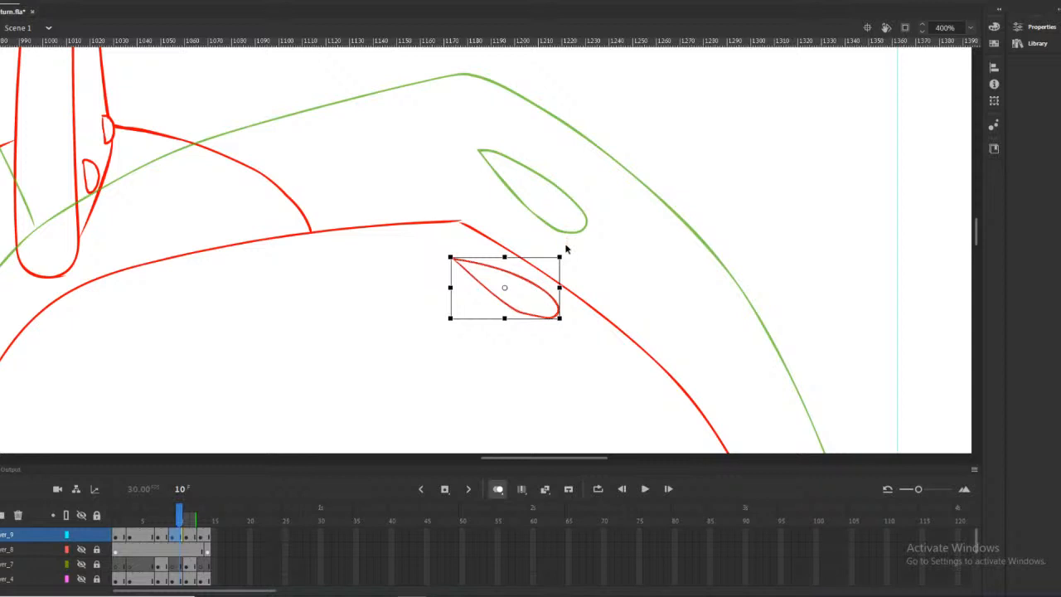
drag(573, 256, 576, 261)
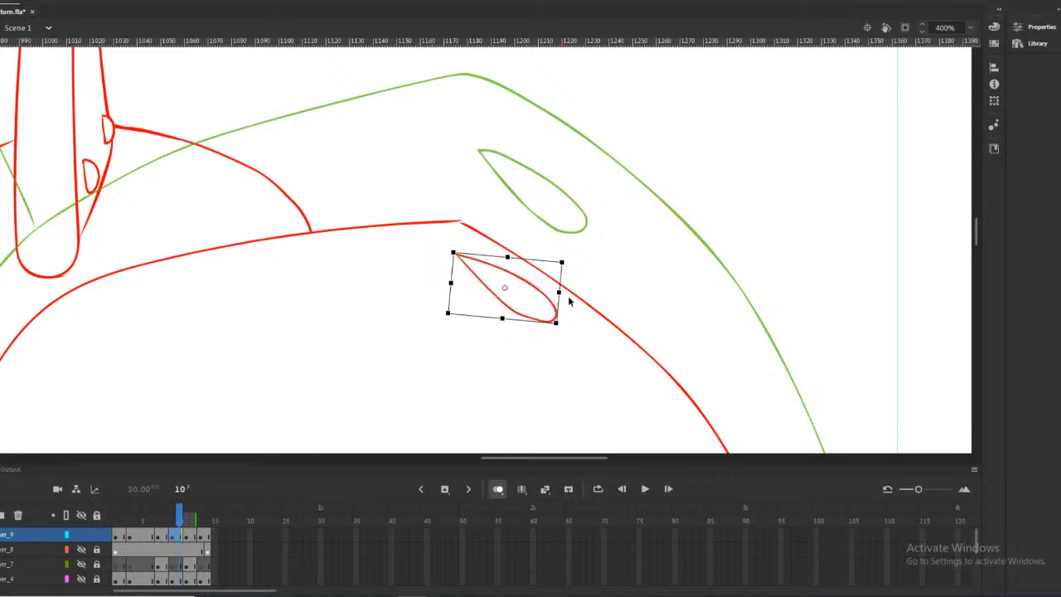
click(560, 356)
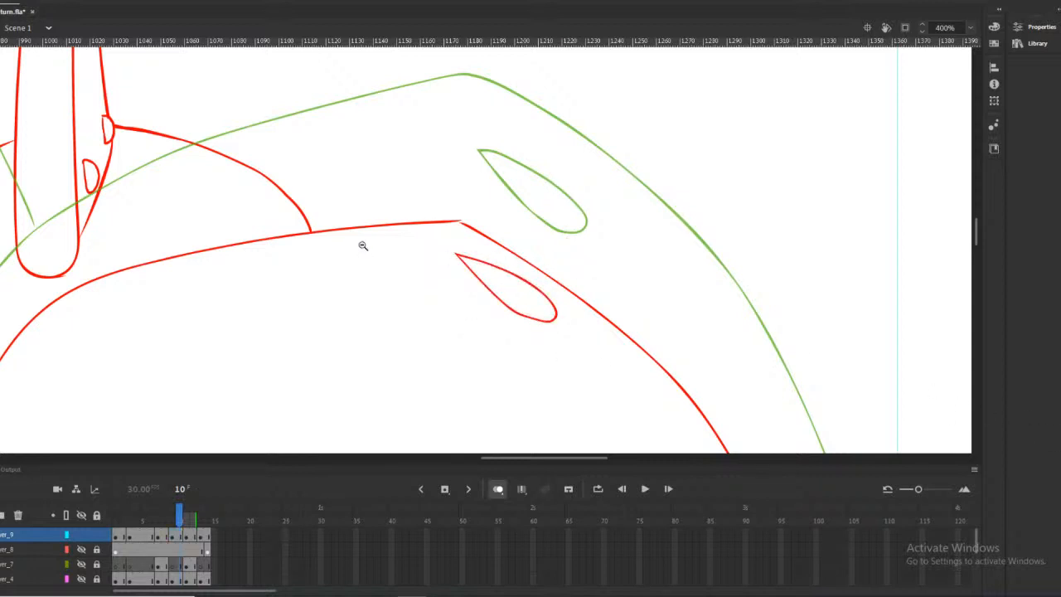
alt+click(595, 237)
alt+click(445, 287)
alt+click(458, 252)
click(442, 258)
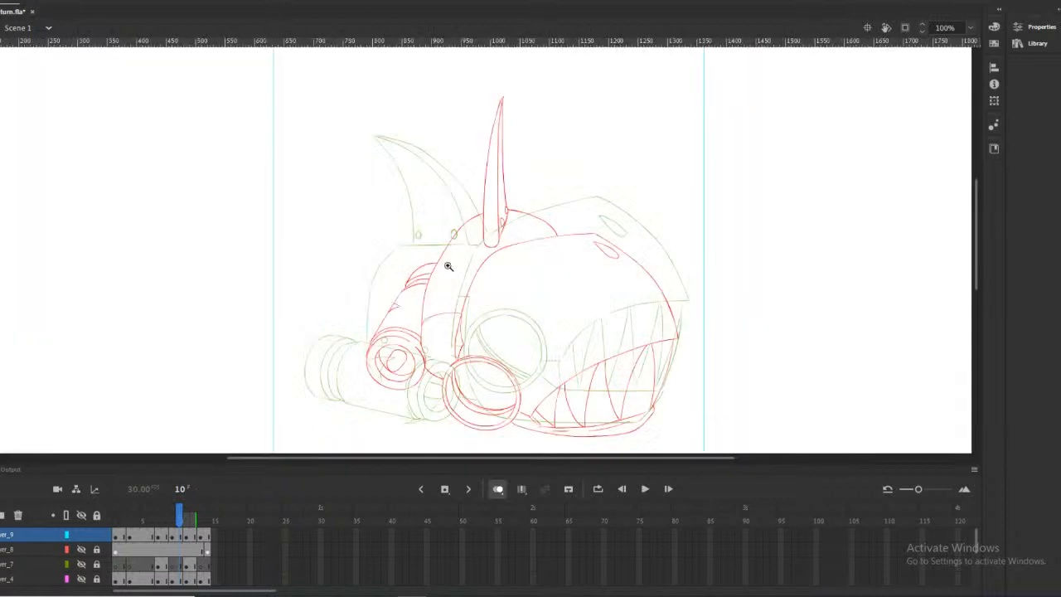
click(497, 489)
Shift the line sketch layer's keyframes from frame 3 onward six frames later, so the second pose starts at frame 9
drag(176, 522, 124, 545)
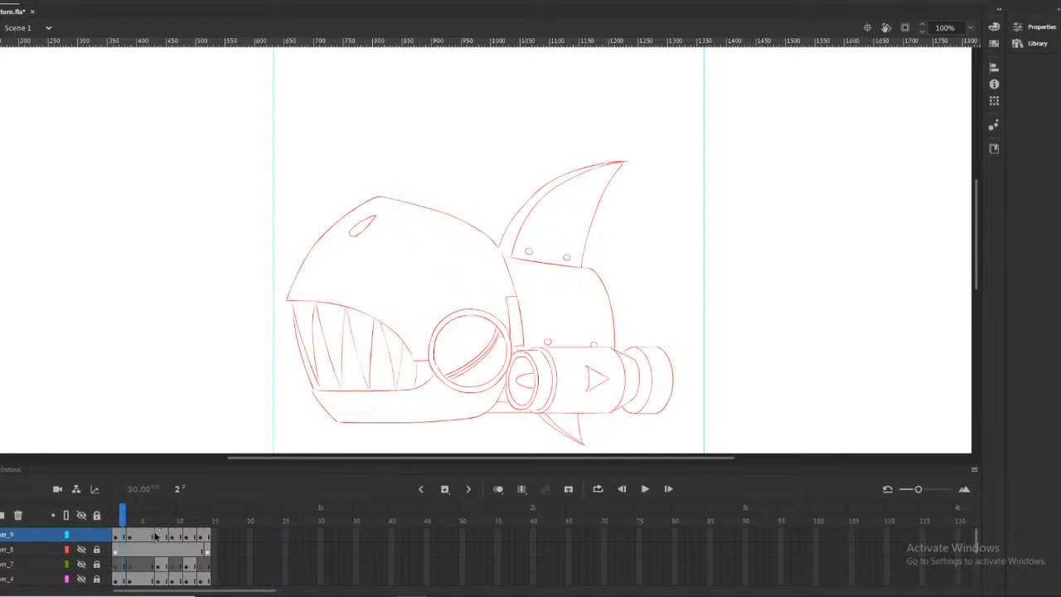
click(129, 538)
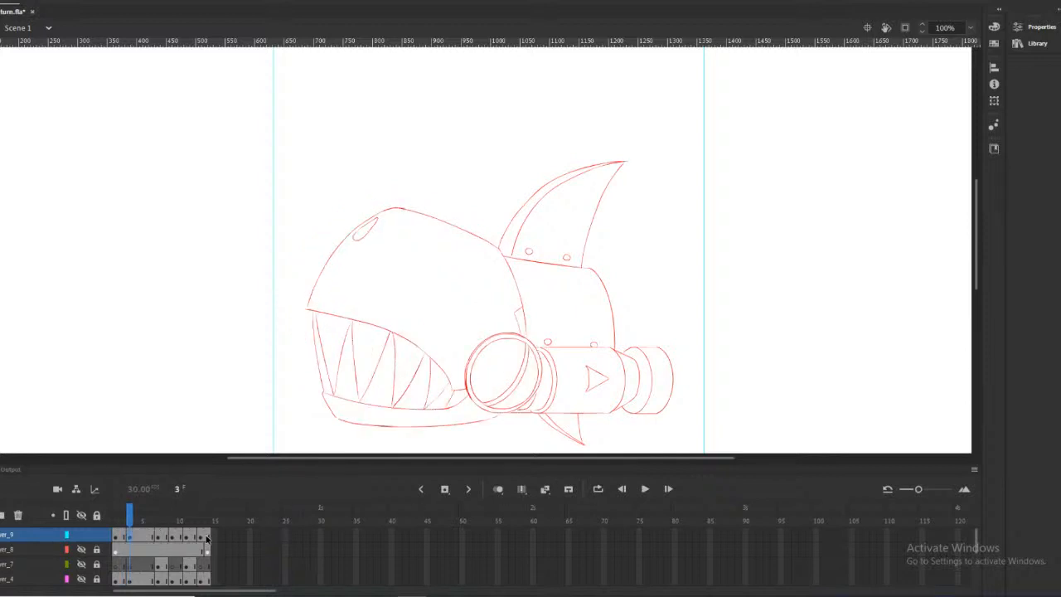
drag(205, 538, 253, 540)
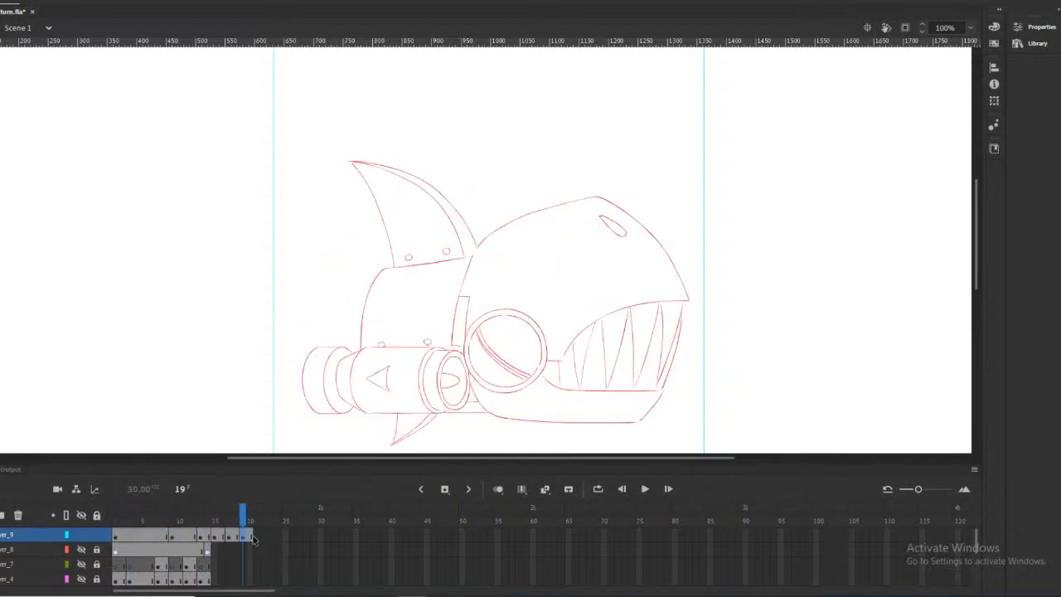
Extend the line sketch layer's final pose to frame 28 and return to frame 1
mouse_move(251, 538)
mouse_down()
mouse_move(293, 535)
mouse_move(247, 547)
mouse_up()
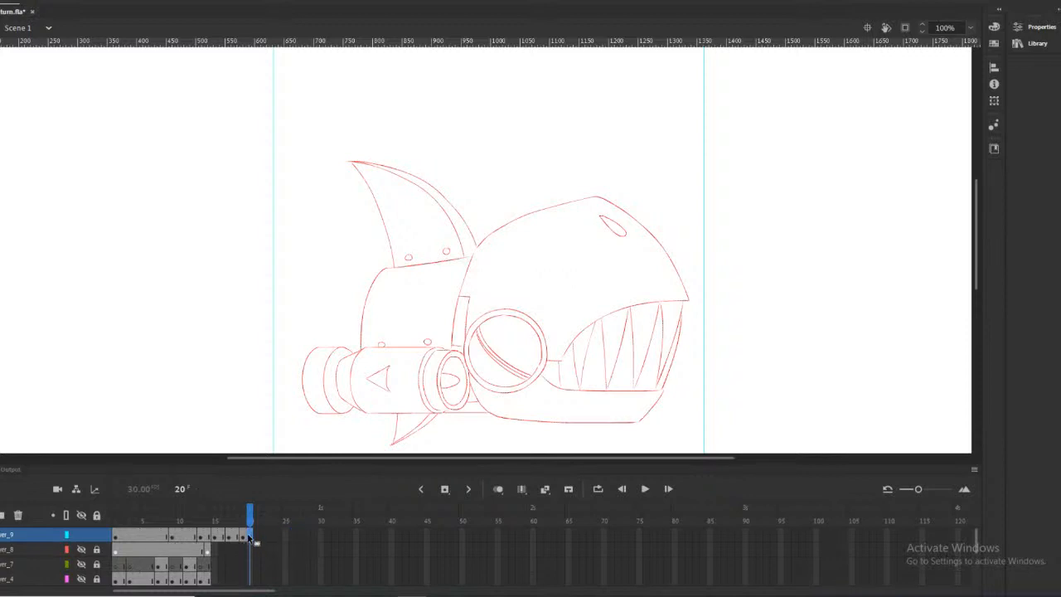
right_click(306, 537)
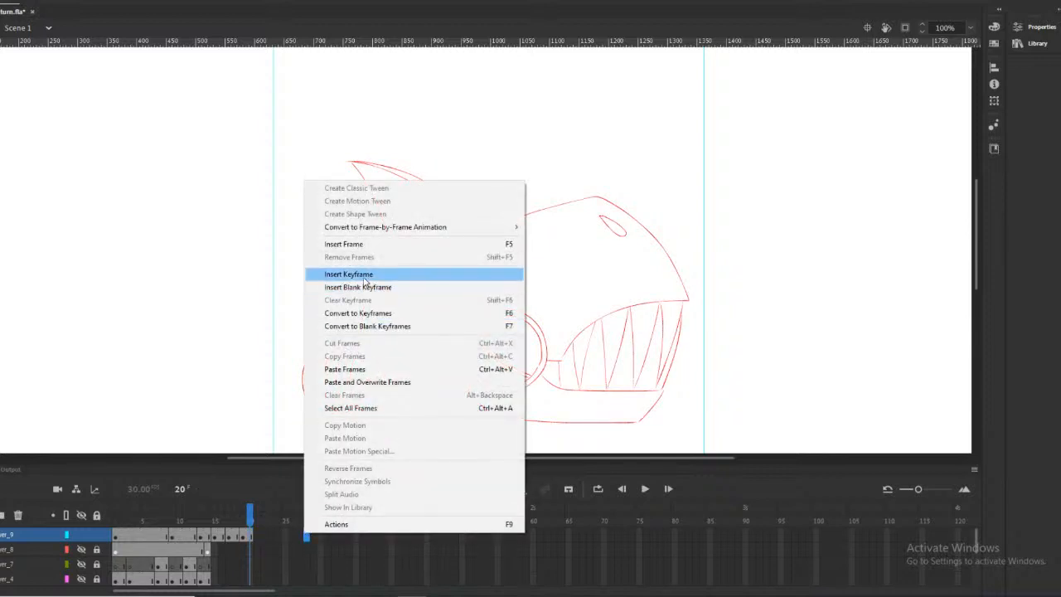
click(352, 245)
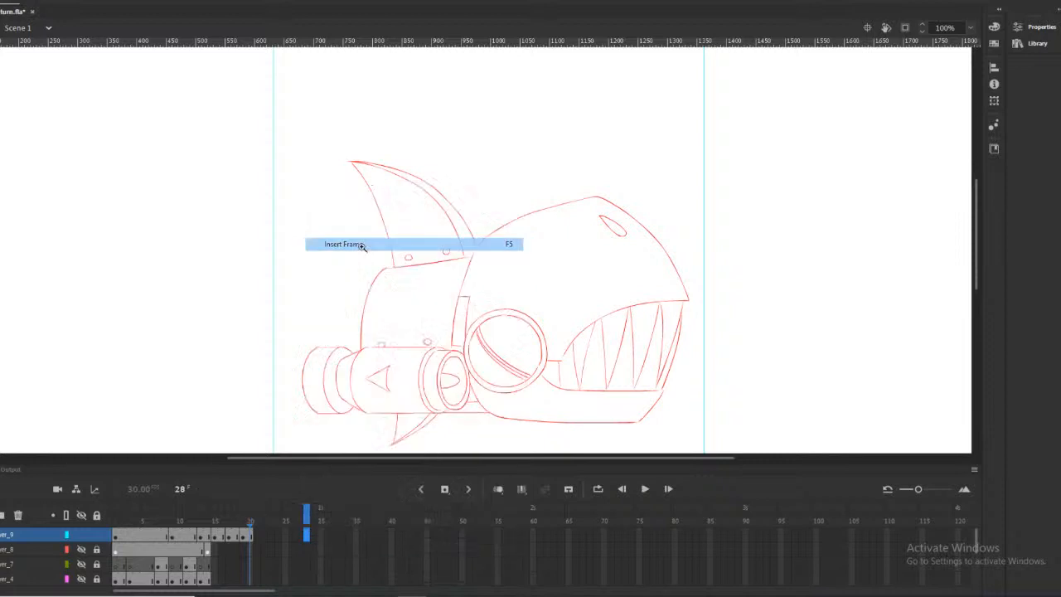
drag(264, 522, 93, 521)
scroll(109, 550, down, 3)
scroll(94, 566, up, 3)
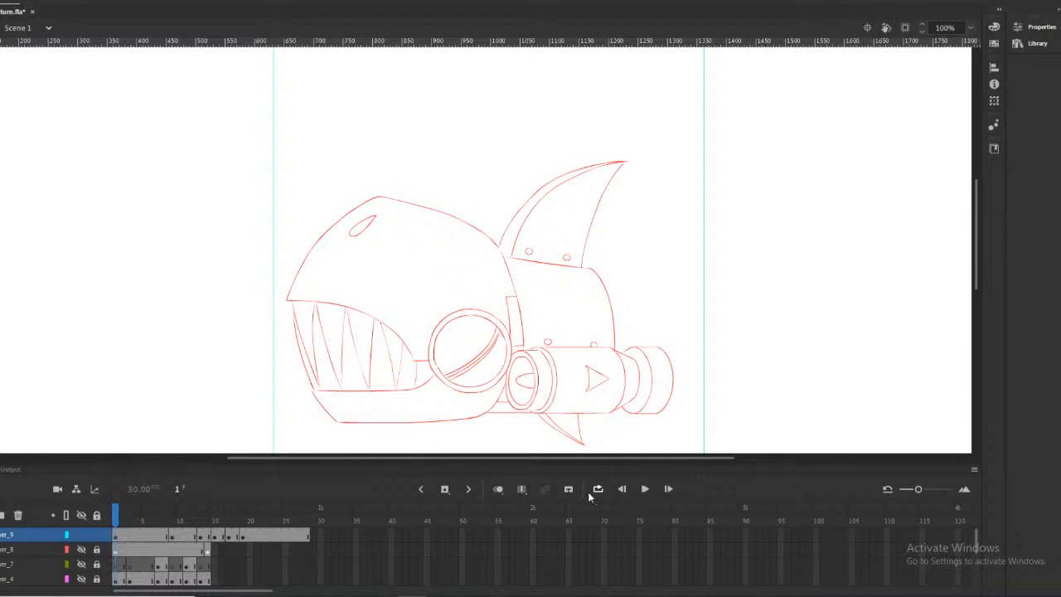
Lock the line sketch layer and play the retimed turn through with the whole stage in view
click(95, 536)
key(ctrl+minus)
click(645, 489)
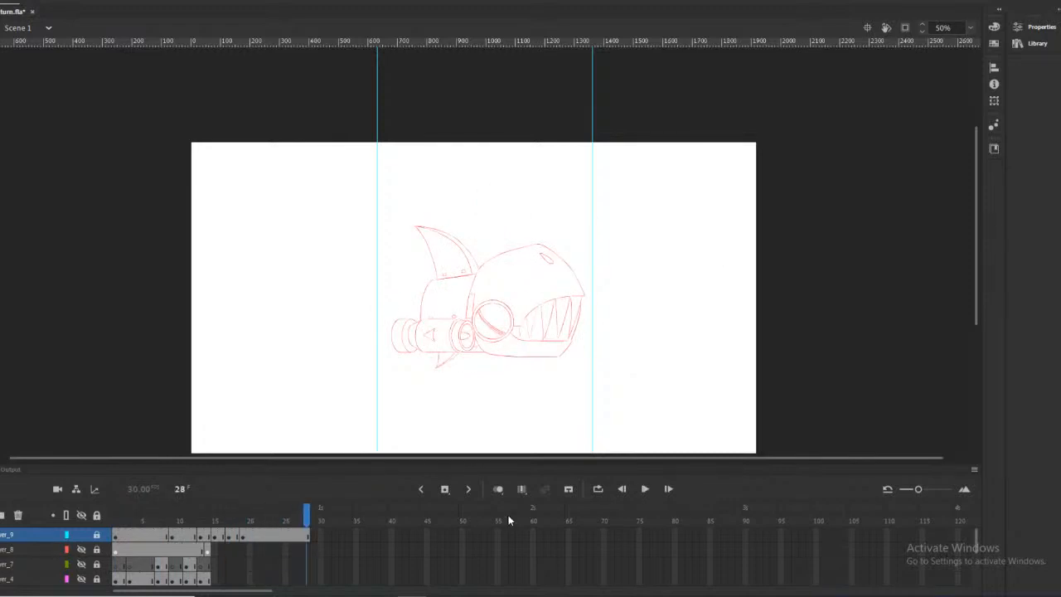
Enable looping over frames 1 to 28 and play the fish turn repeatedly
click(597, 488)
drag(214, 510, 308, 509)
click(644, 489)
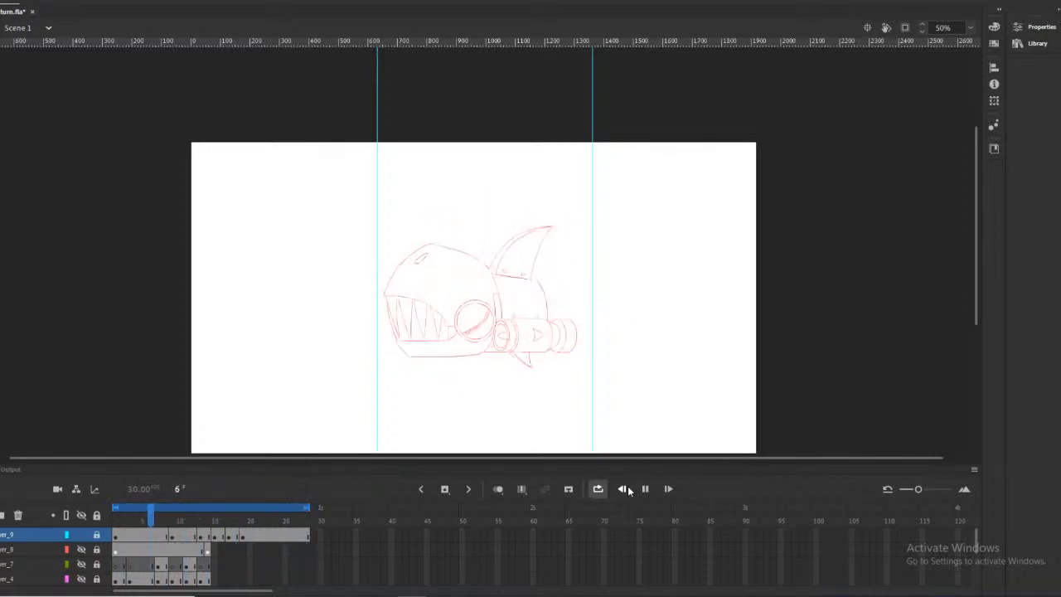
Stop the loop and examine the fish poses up close between frames 1 and 15, including frame 9
click(645, 488)
click(145, 520)
drag(145, 524, 172, 524)
key(z)
click(485, 315)
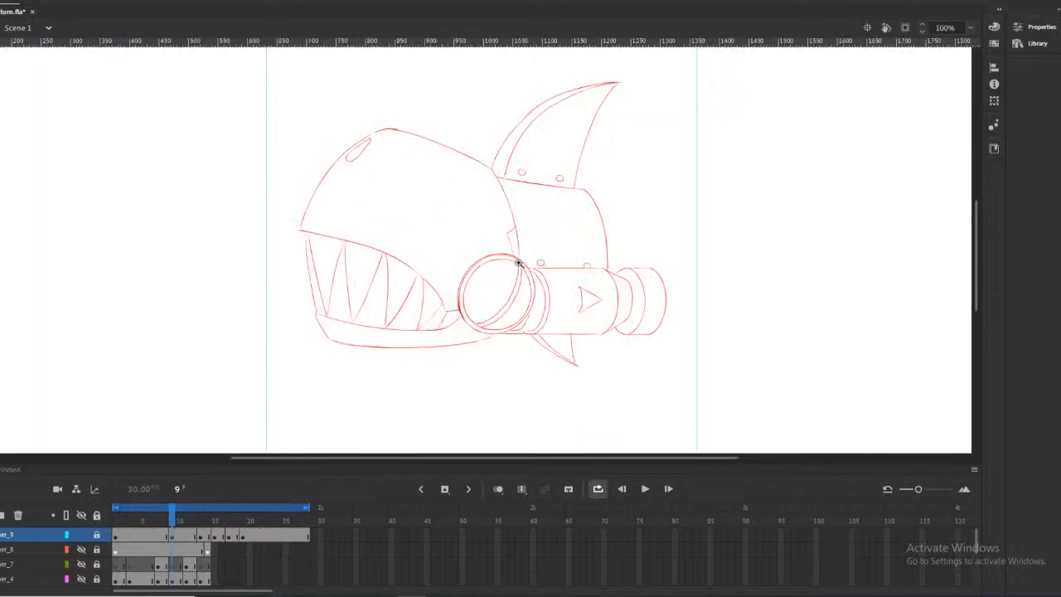
click(504, 238)
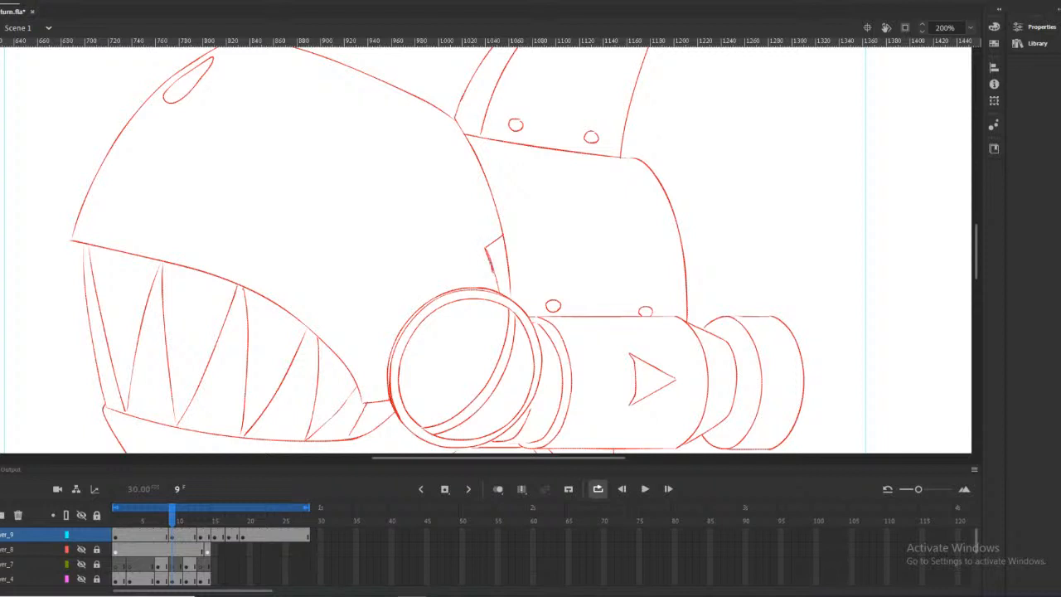
key(ctrl+z)
click(200, 521)
mouse_move(200, 520)
mouse_down()
mouse_move(237, 519)
mouse_move(219, 520)
mouse_up()
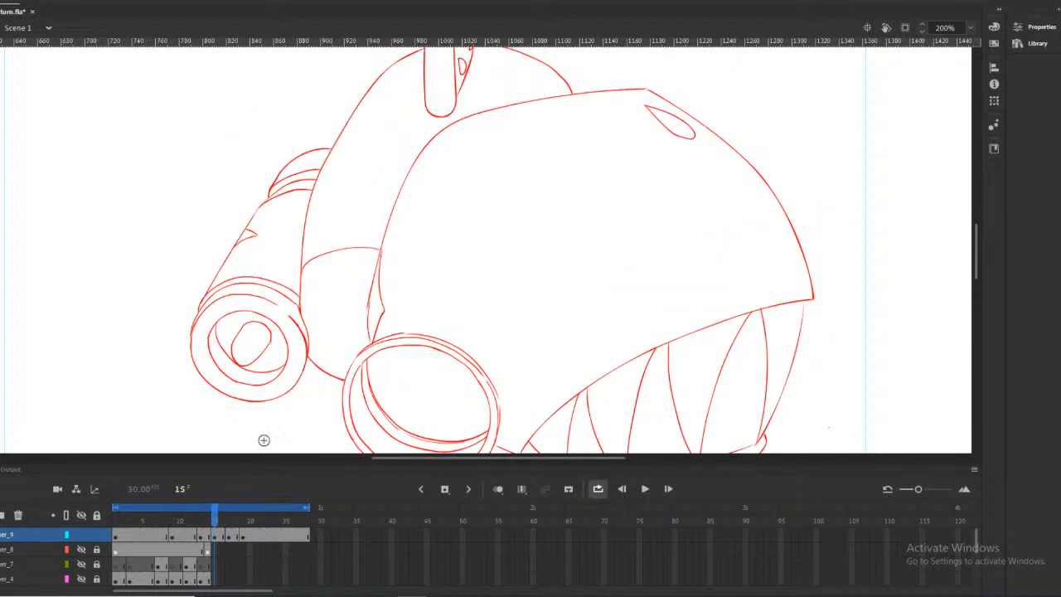
drag(219, 527, 117, 531)
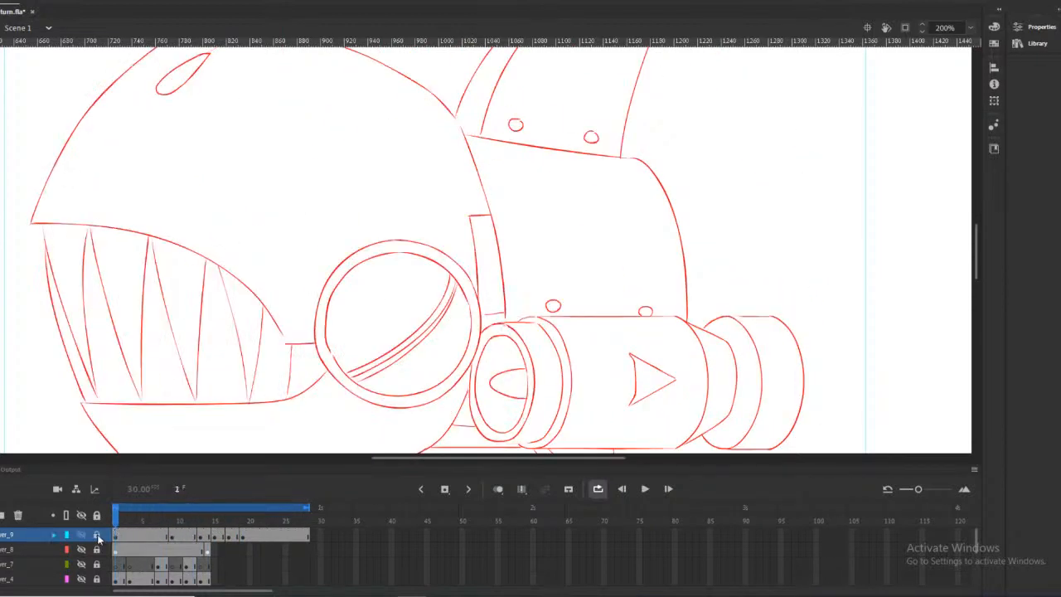
Play the looping fish turn again with the whole stage in view
alt+click(414, 200)
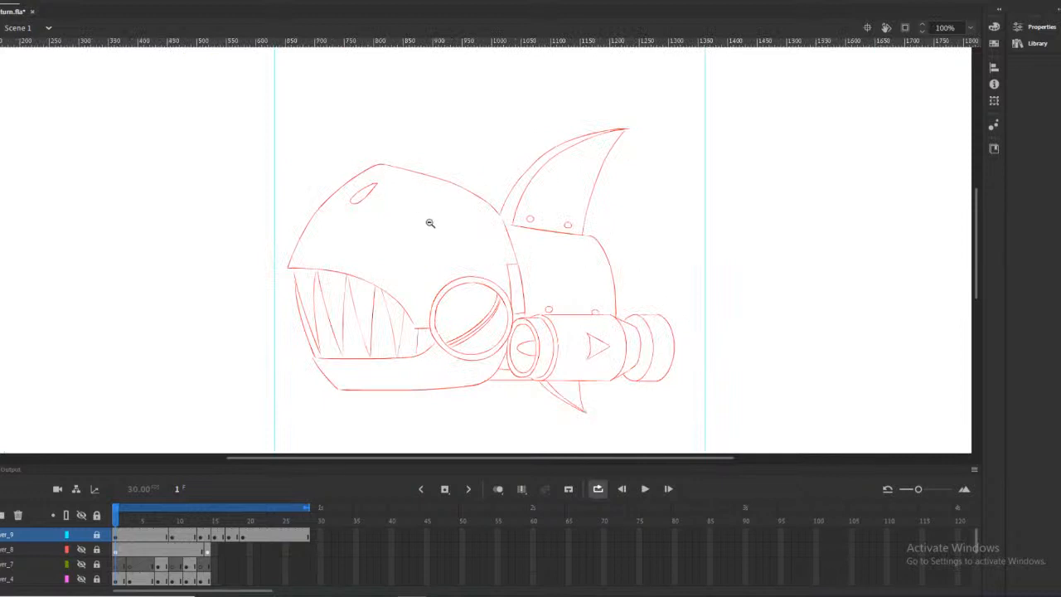
alt+click(462, 248)
click(491, 246)
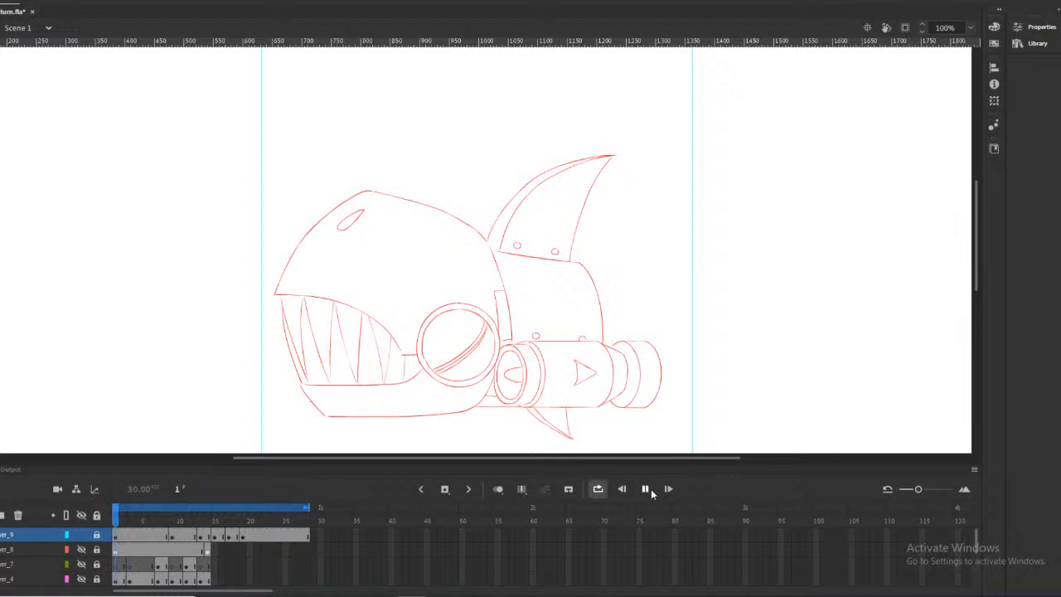
click(645, 489)
click(644, 489)
click(476, 285)
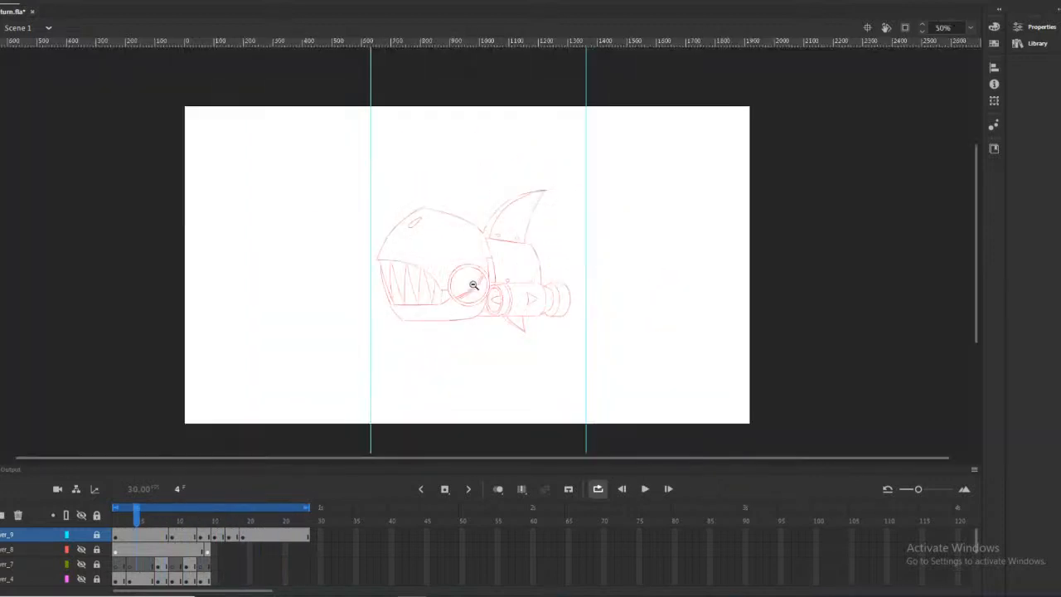
click(650, 490)
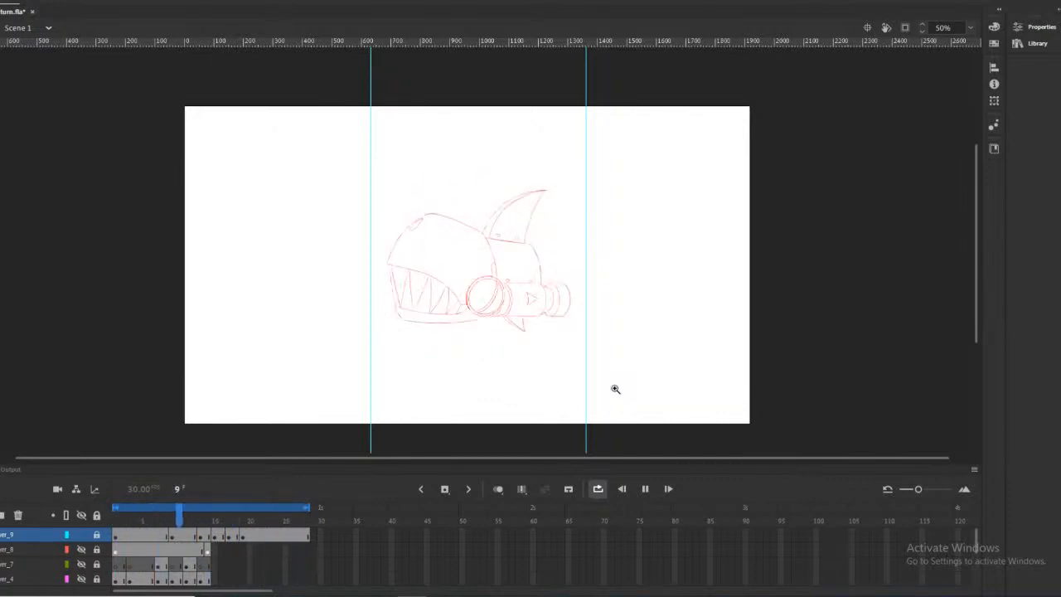
click(645, 489)
Move the line sketch layer's last four keyframes earlier, to frames 11, 13, 14 and 16
click(172, 538)
click(202, 540)
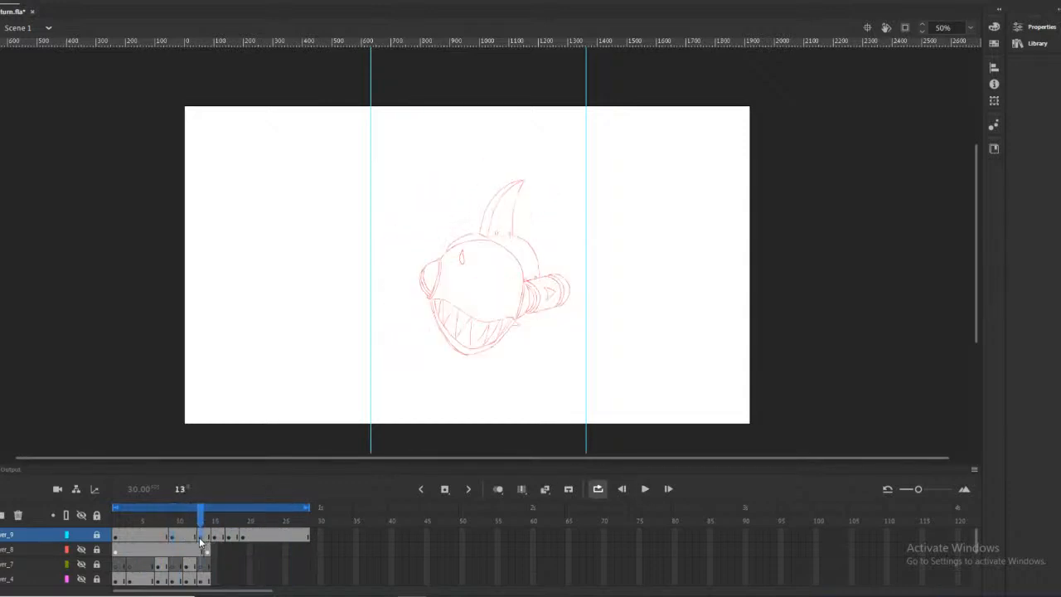
drag(184, 537, 217, 548)
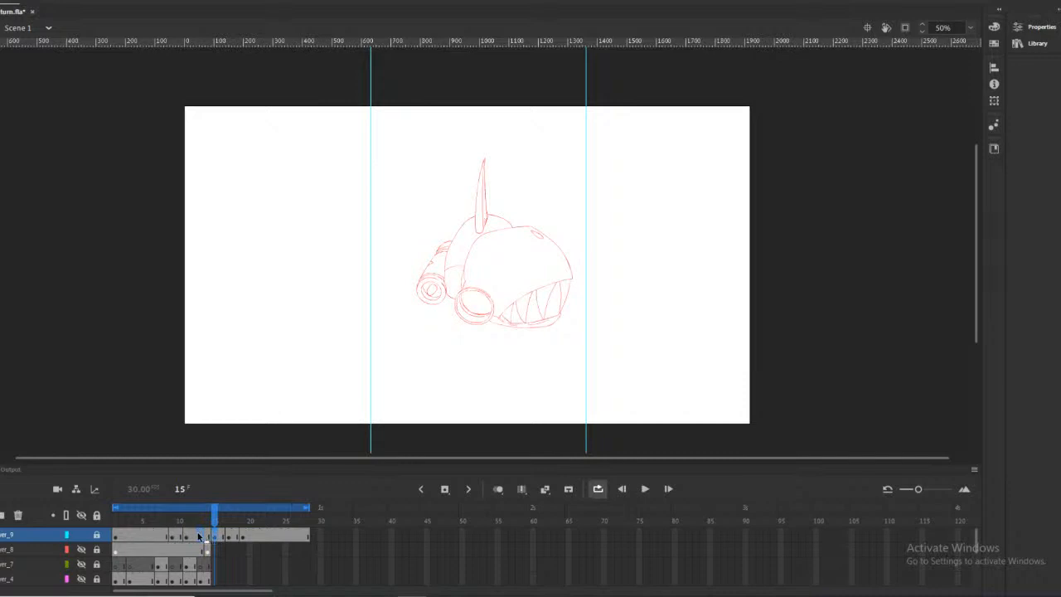
click(227, 537)
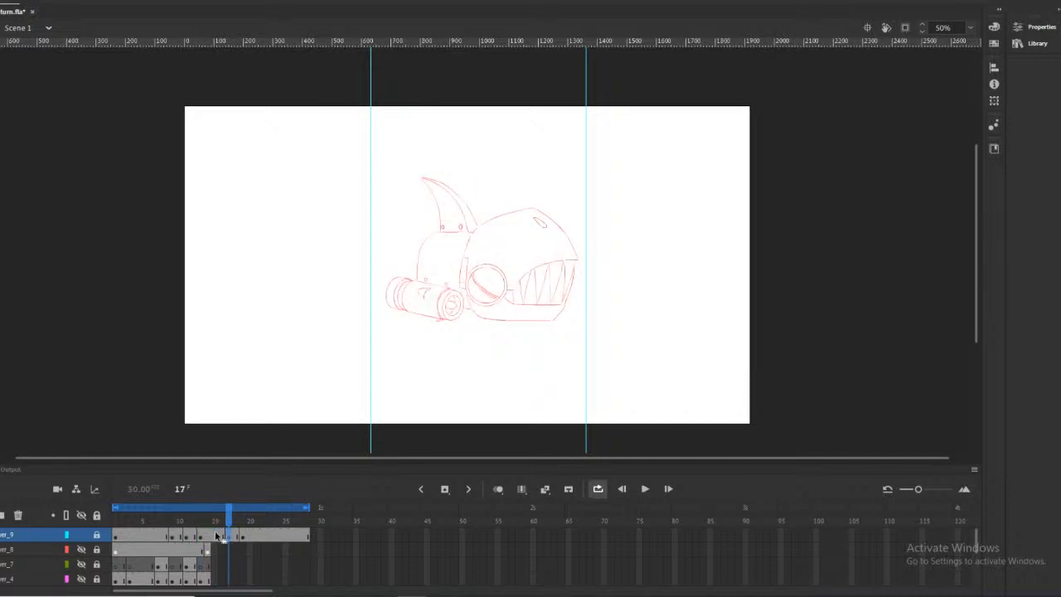
click(243, 537)
drag(224, 538, 150, 537)
Play the tightened turn, and compare the poses on frames 6, 12 and 13 up close
click(645, 488)
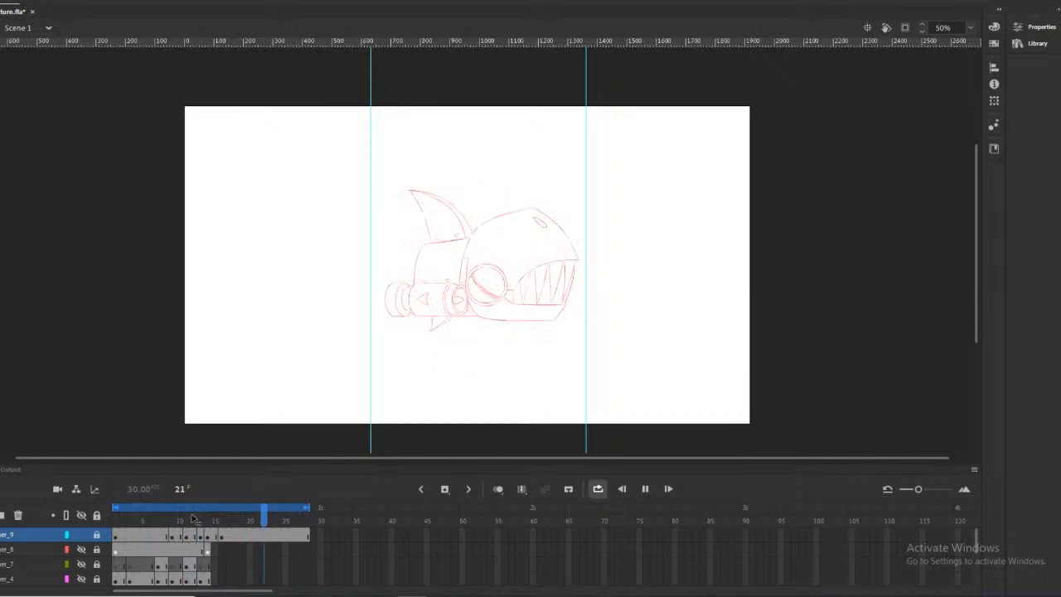
key(Return)
mouse_move(247, 519)
mouse_down()
mouse_move(164, 517)
mouse_move(203, 508)
mouse_up()
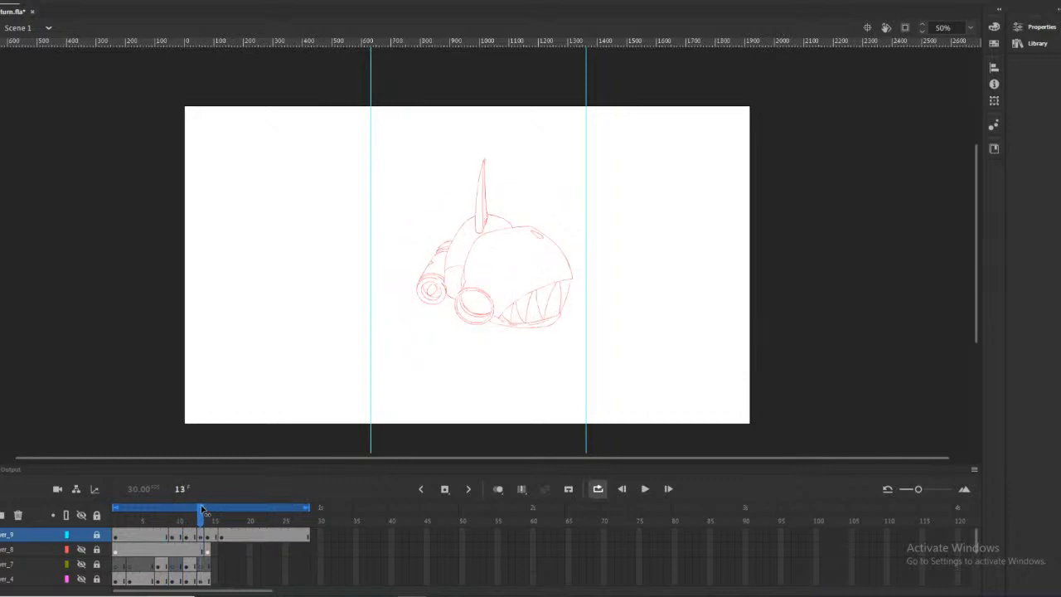
click(470, 308)
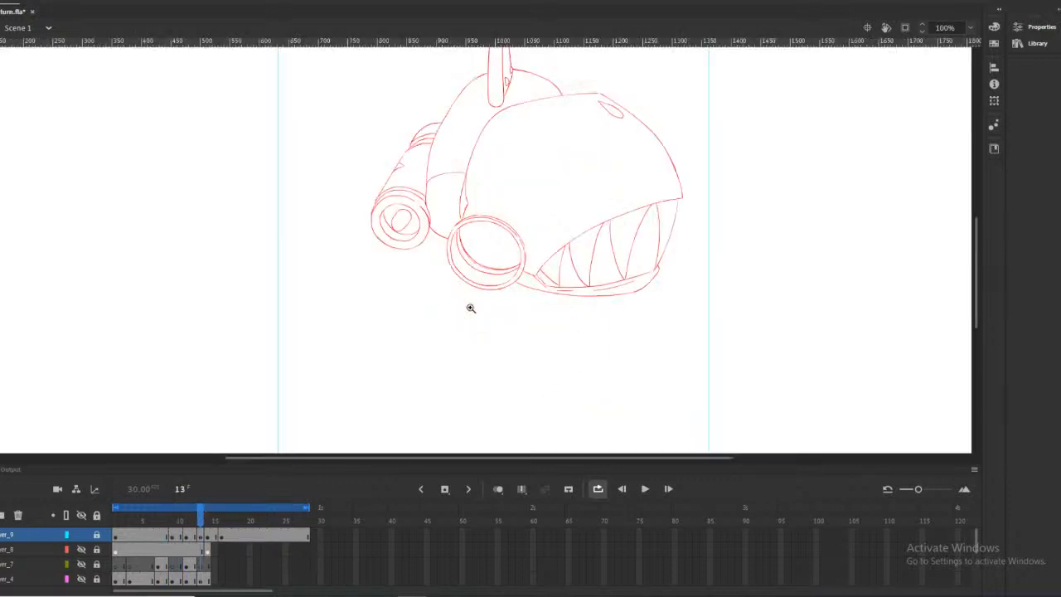
click(483, 261)
alt+click(481, 205)
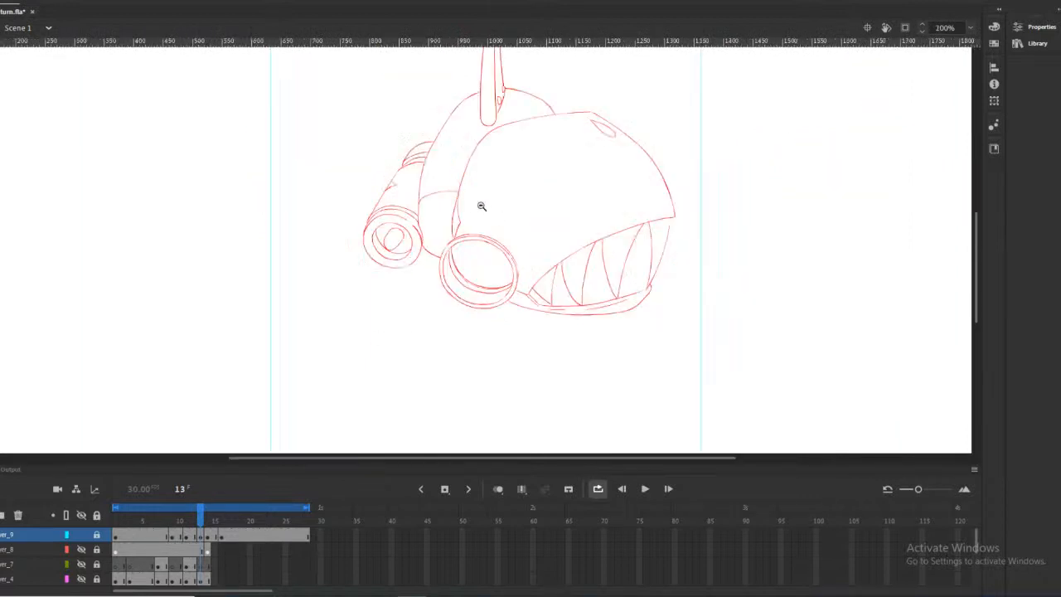
click(196, 525)
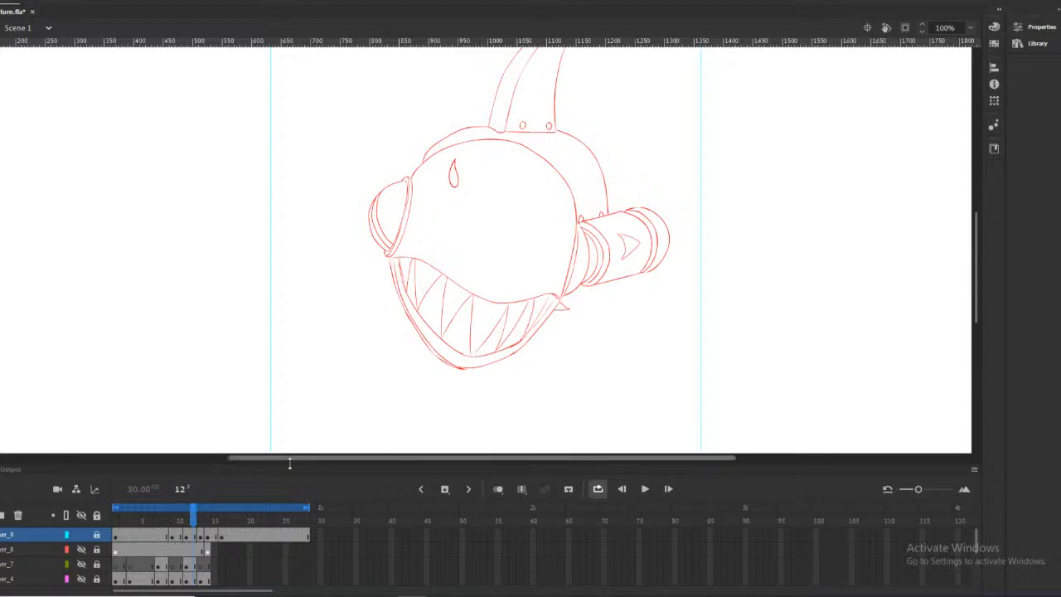
click(200, 520)
drag(200, 520, 150, 520)
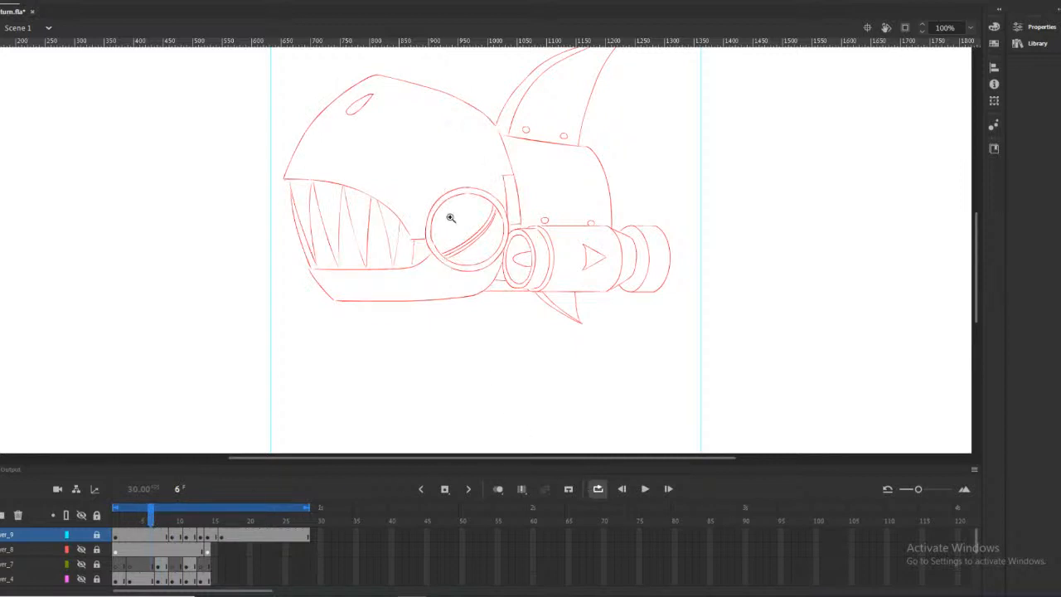
On frame 13, shift the curved lines inside the fish's round eye down and left toward its lower rim
mouse_move(156, 520)
mouse_down()
mouse_move(224, 530)
mouse_move(157, 537)
mouse_move(198, 538)
mouse_move(211, 549)
mouse_move(167, 541)
mouse_move(214, 554)
mouse_move(200, 553)
mouse_up()
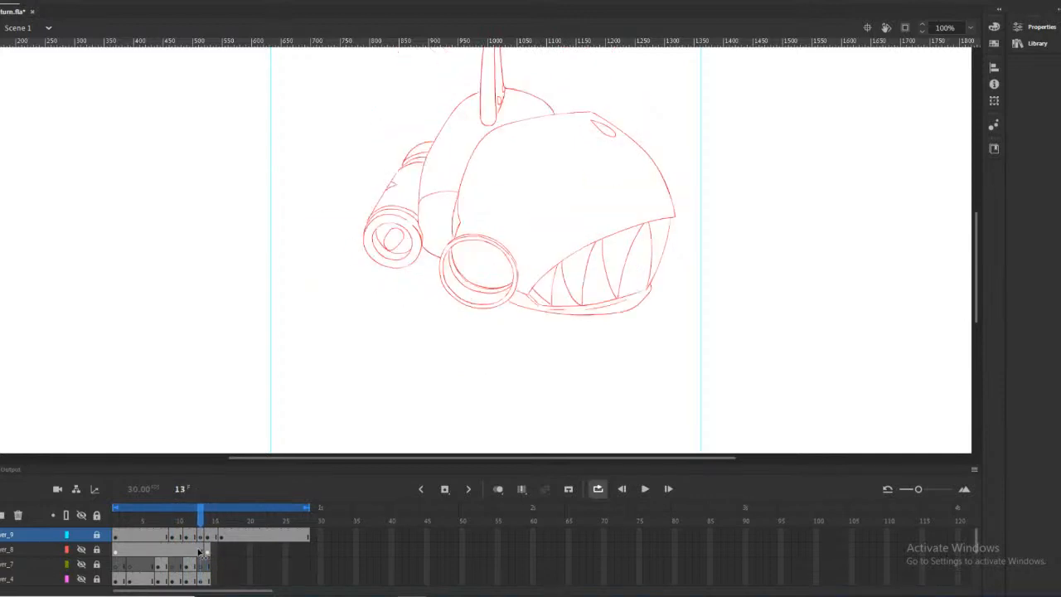
click(472, 280)
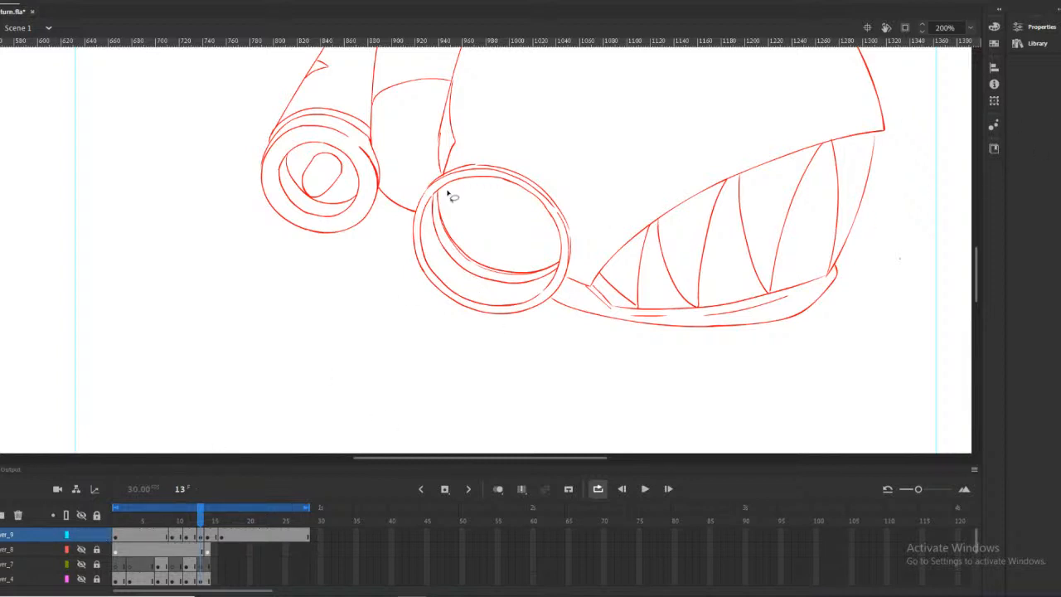
mouse_move(441, 191)
mouse_down()
mouse_move(430, 217)
mouse_move(503, 297)
mouse_move(547, 282)
mouse_move(549, 237)
mouse_move(464, 182)
mouse_up()
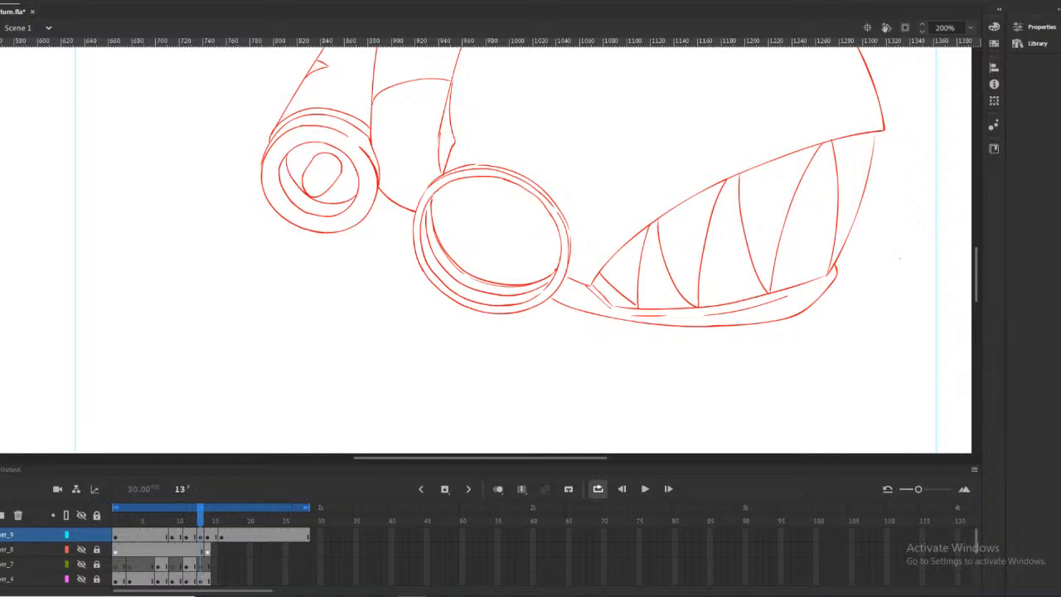
alt+click(421, 148)
Scrub between frames 9 and 11 to compare how the head and eye move from one pose to the other
mouse_move(199, 518)
mouse_down()
mouse_move(211, 518)
mouse_move(178, 516)
mouse_move(224, 505)
mouse_move(160, 497)
mouse_move(208, 500)
mouse_move(173, 500)
mouse_move(207, 500)
mouse_move(189, 496)
mouse_up()
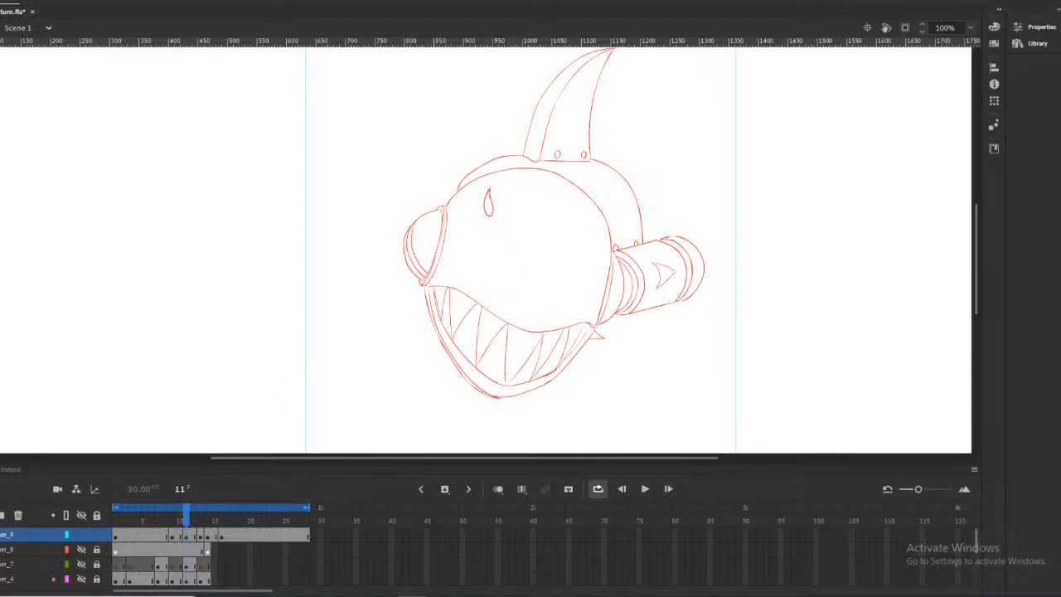
mouse_move(267, 595)
drag(188, 521, 176, 521)
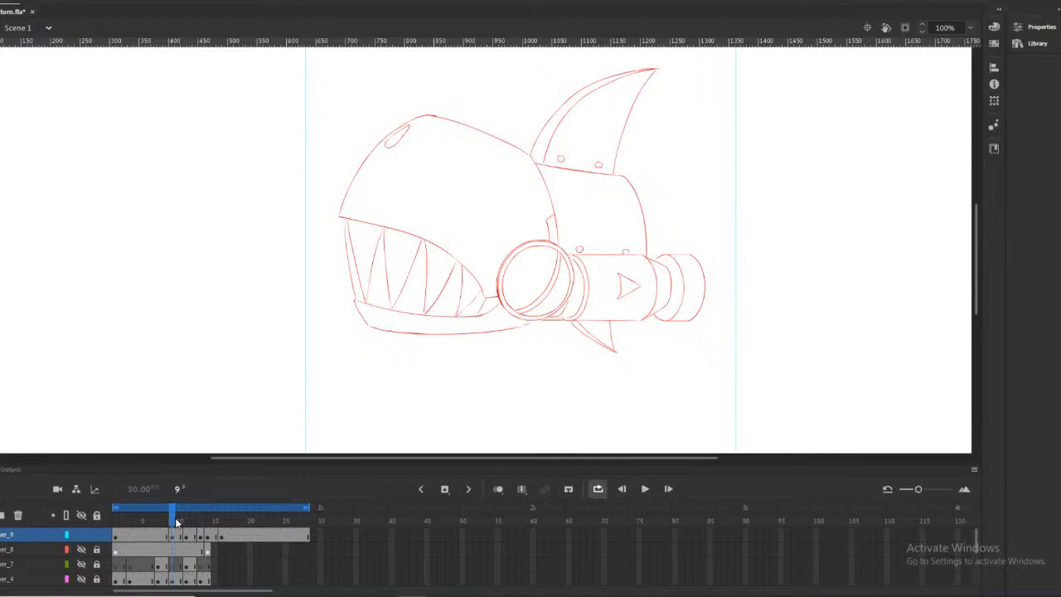
drag(176, 522, 189, 522)
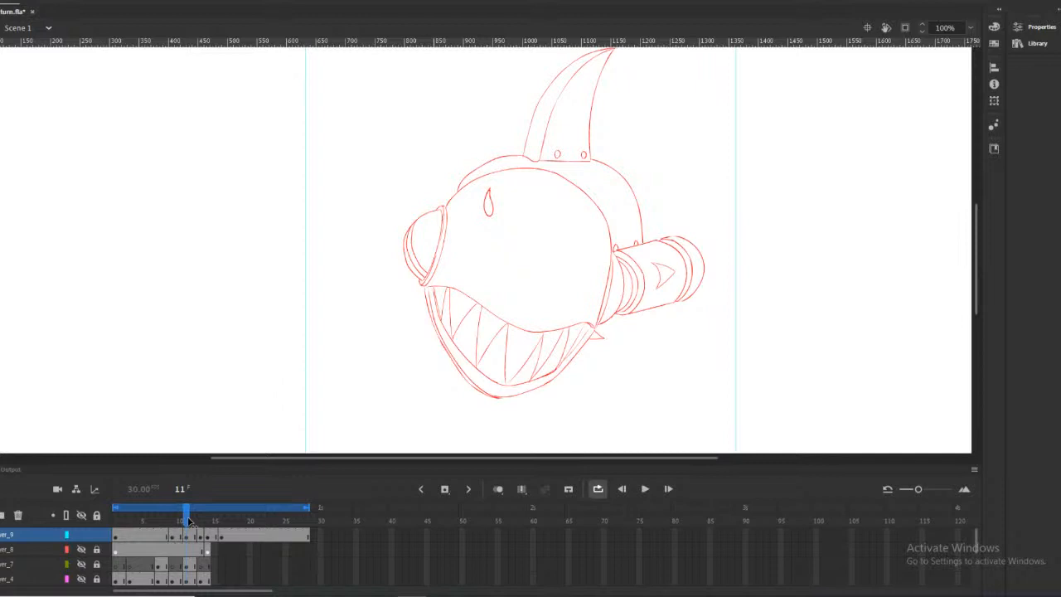
mouse_move(188, 522)
mouse_down()
mouse_move(166, 520)
mouse_move(178, 521)
mouse_up()
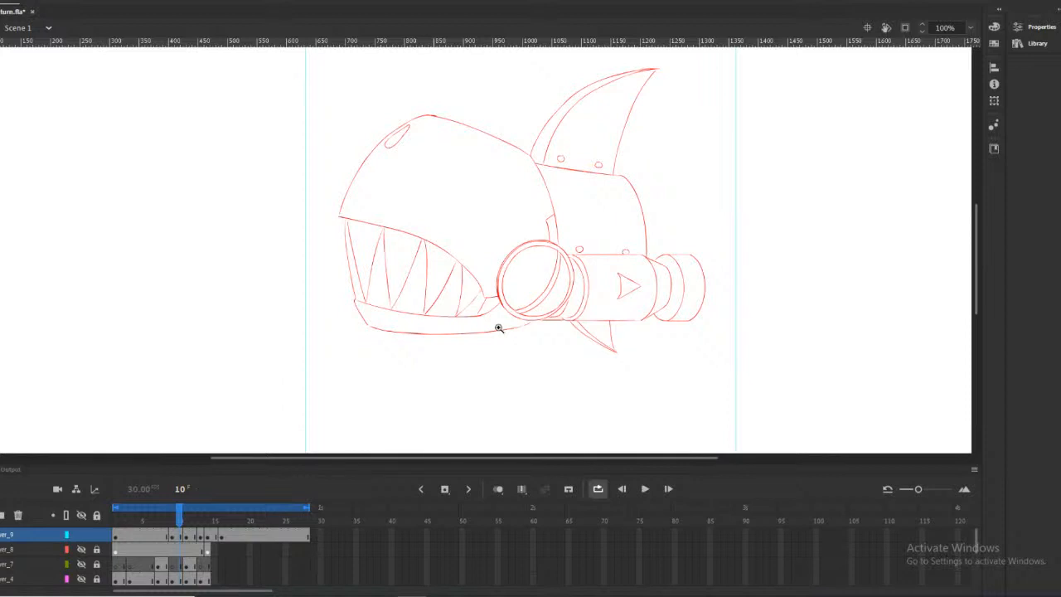
Add a new layer above the line sketch layer and set the brush colour to black (#000000)
click(6, 514)
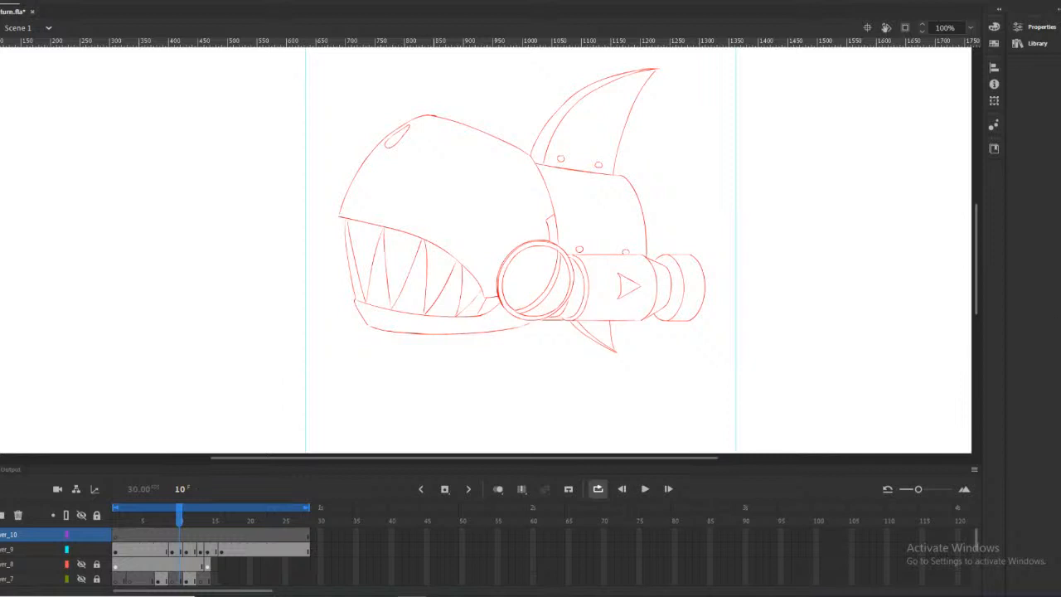
click(1058, 487)
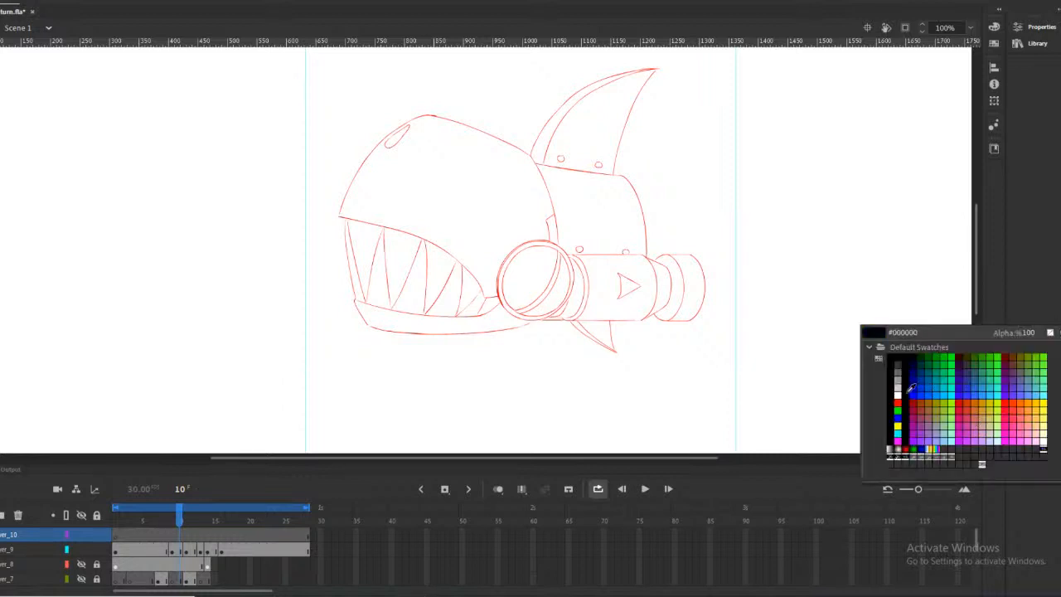
click(906, 393)
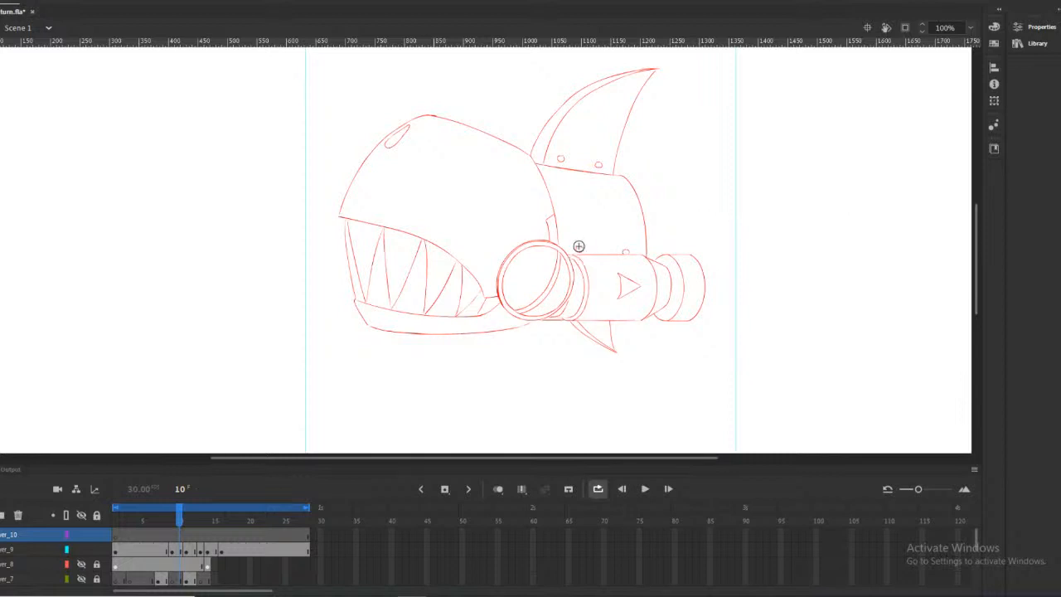
Try rough black brush strokes along the upper rim of the fish's eye at frame 10, and undo them
mouse_move(566, 254)
mouse_down()
mouse_move(595, 264)
mouse_move(571, 260)
mouse_up()
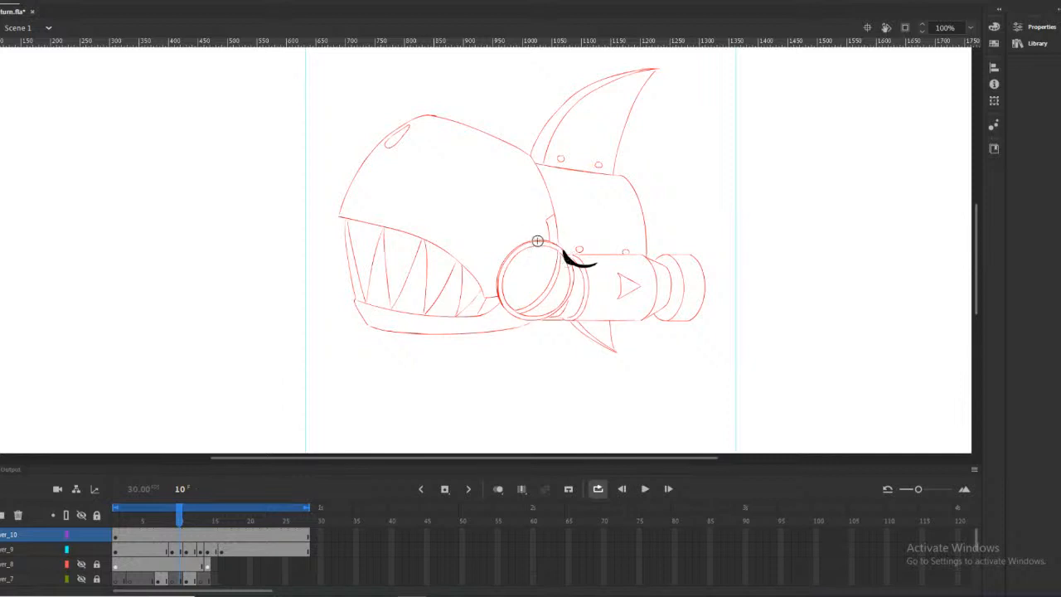
mouse_move(545, 241)
mouse_down()
mouse_move(536, 257)
mouse_move(570, 263)
mouse_move(540, 253)
mouse_move(537, 239)
mouse_up()
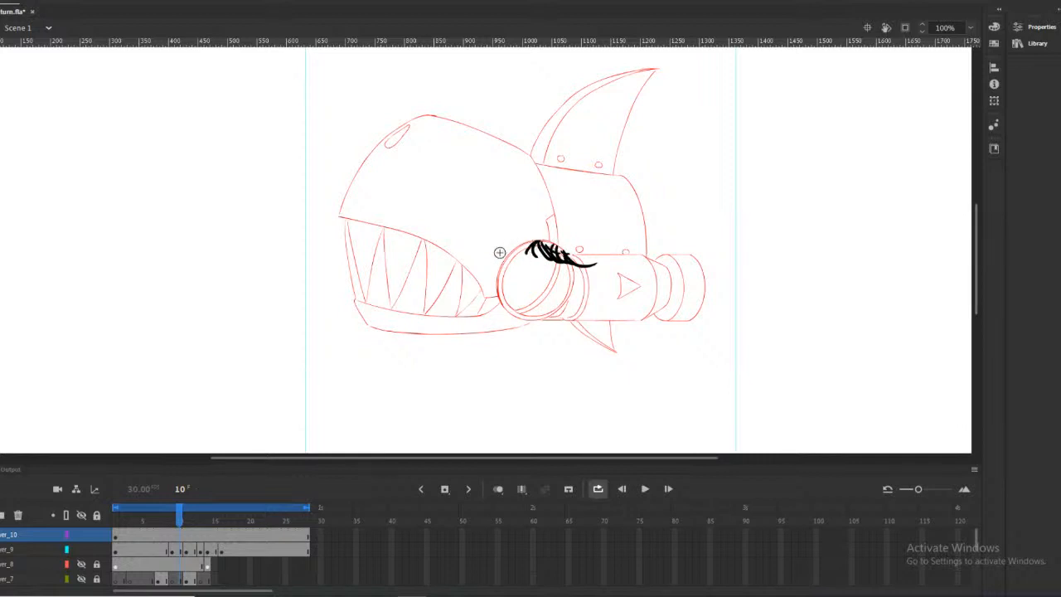
key(ctrl+z)
key(ctrl+z)
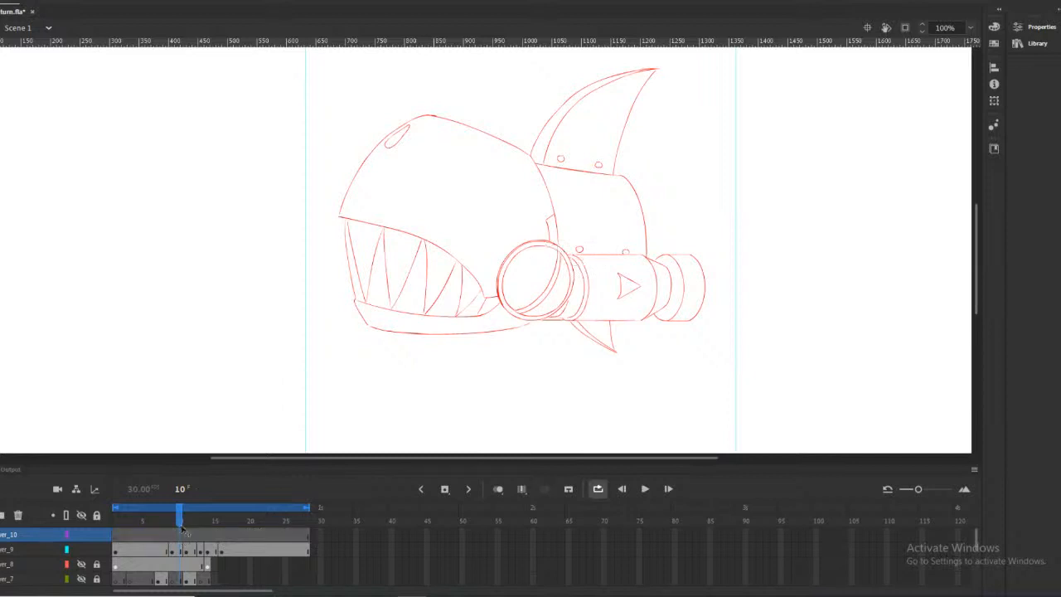
Scrub to frames 14 and 15 and examine the cylindrical thruster and eye of that pose up close
drag(181, 517, 214, 517)
mouse_move(214, 518)
mouse_down()
mouse_move(199, 518)
mouse_move(208, 518)
mouse_up()
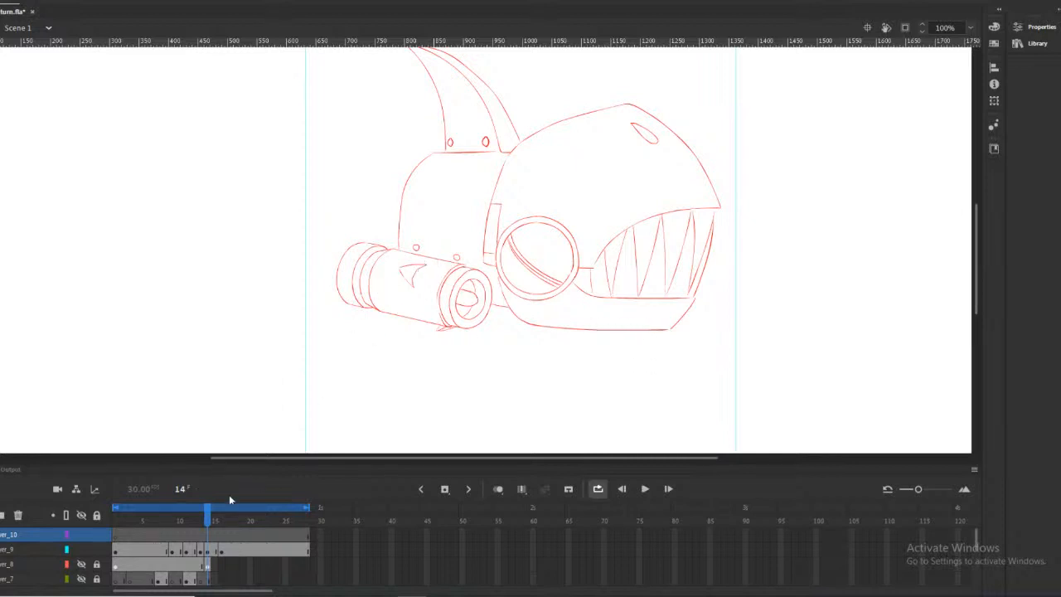
mouse_move(201, 517)
mouse_down()
mouse_move(228, 505)
mouse_move(213, 505)
mouse_up()
key(ctrl+equal)
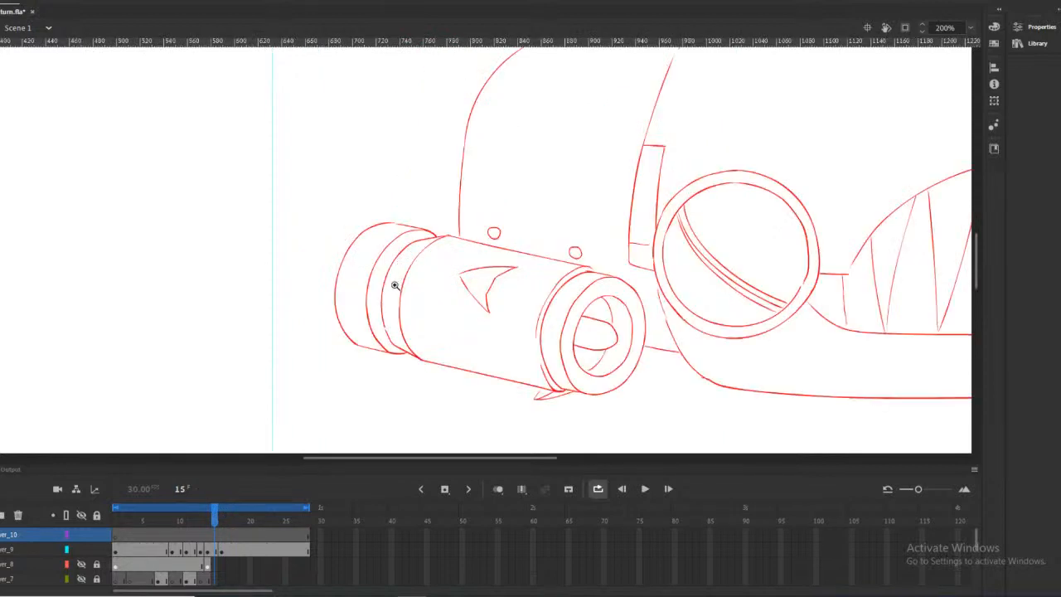
Show the 3D model reference on the lowest layer and extend that layer's frames so it covers frame 16
scroll(218, 565, down, 2)
scroll(216, 564, down, 2)
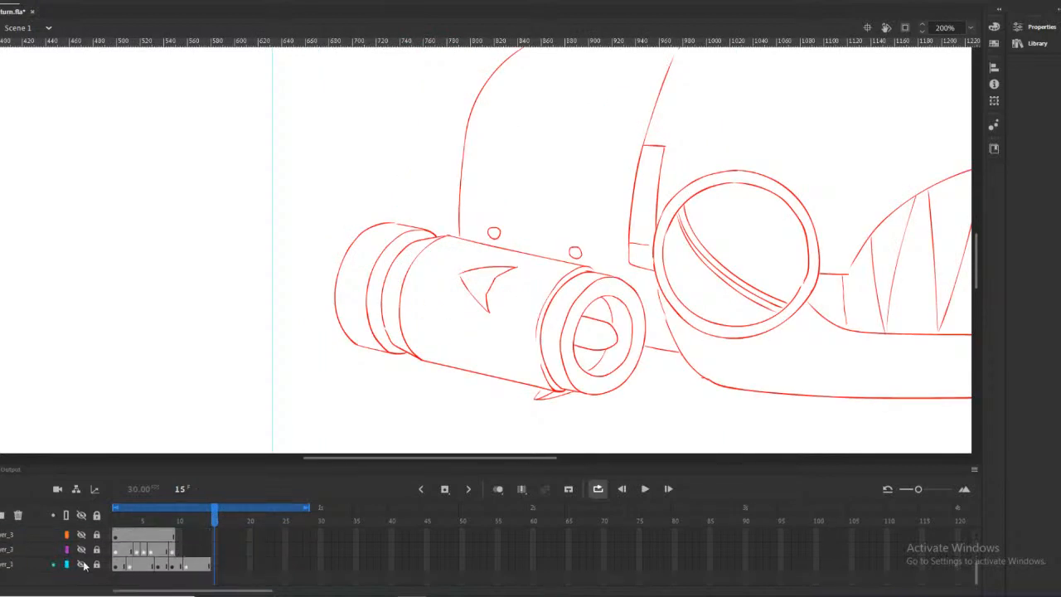
click(187, 565)
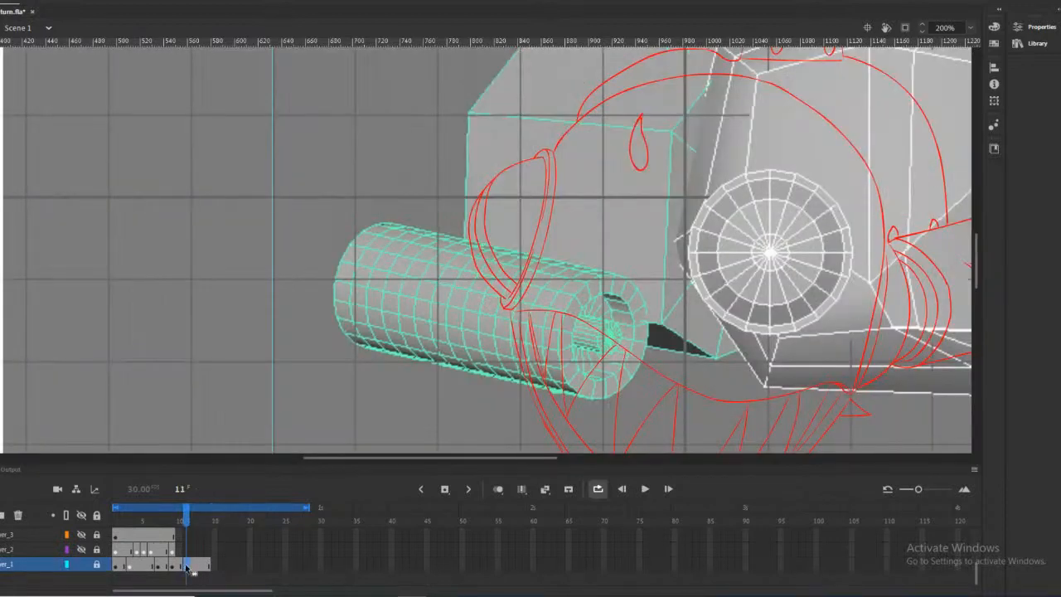
click(251, 565)
key(F5)
click(222, 520)
scroll(227, 522, up, 3)
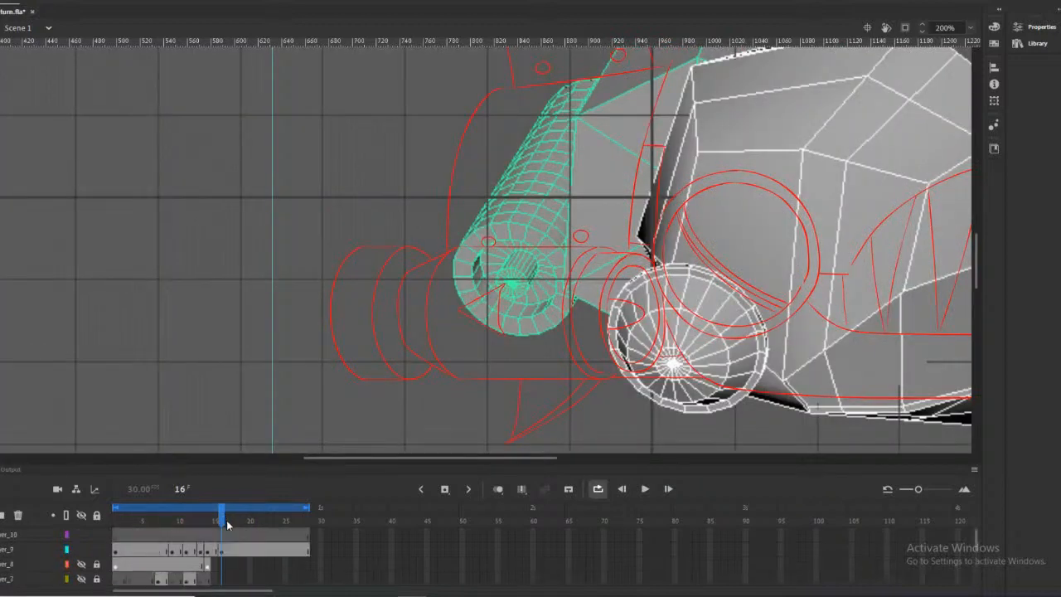
Extend the lowest 3D reference layer to frame 20 and place the matching reference pose at frame 15
click(215, 520)
scroll(217, 530, down, 3)
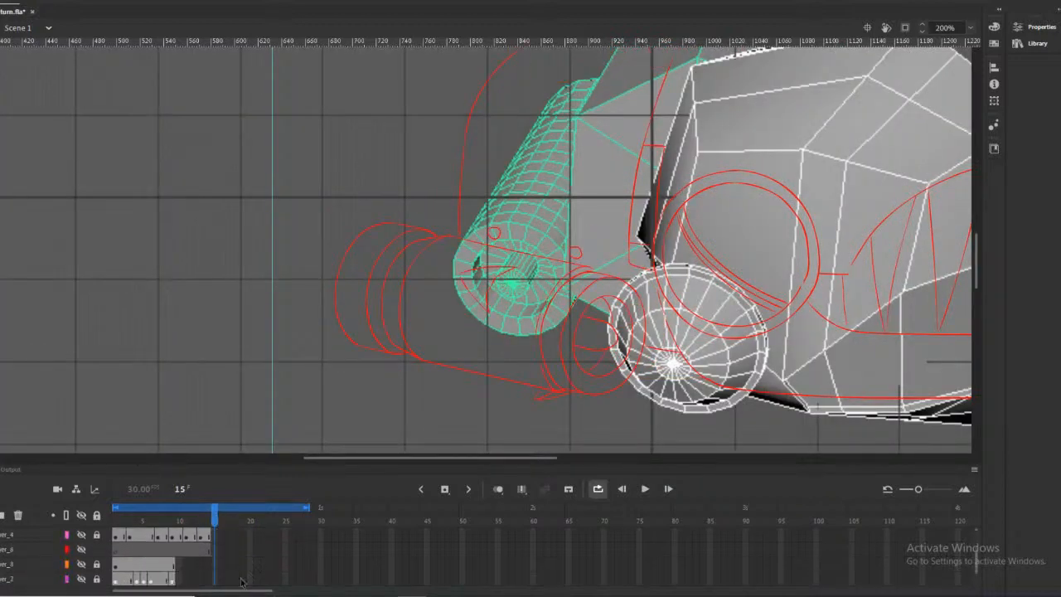
click(251, 566)
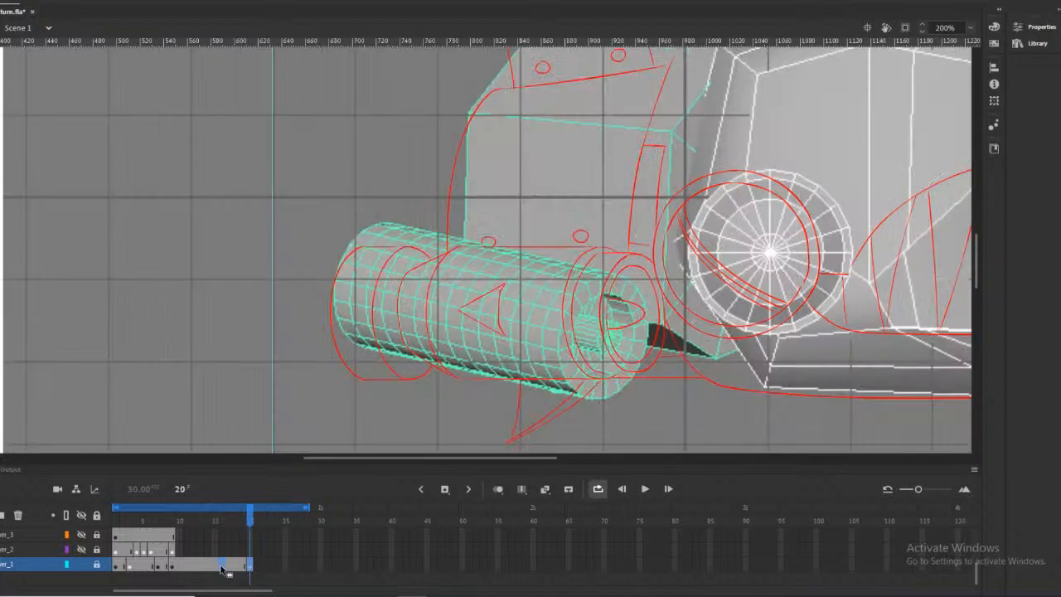
click(214, 522)
scroll(218, 531, up, 3)
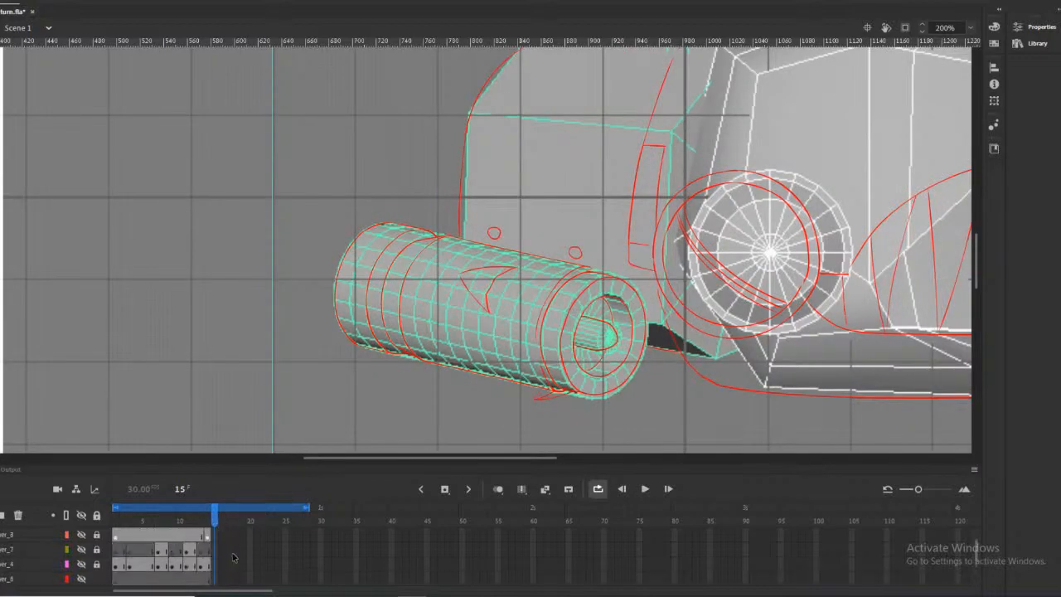
Make the red line sketch layer active at frame 15 and remove the old arrow marking from the thruster's side
click(476, 277)
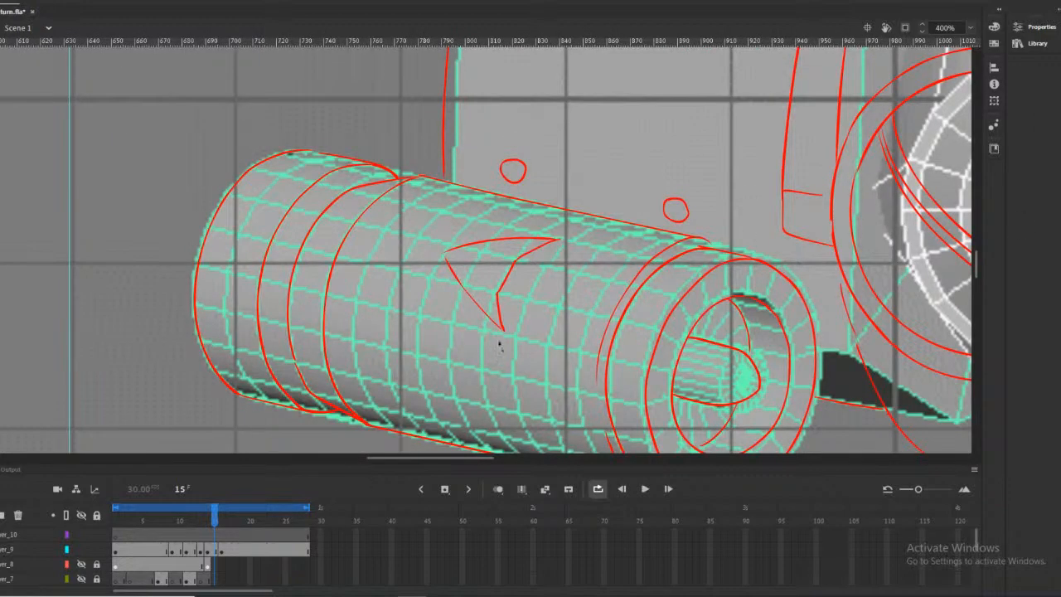
click(572, 237)
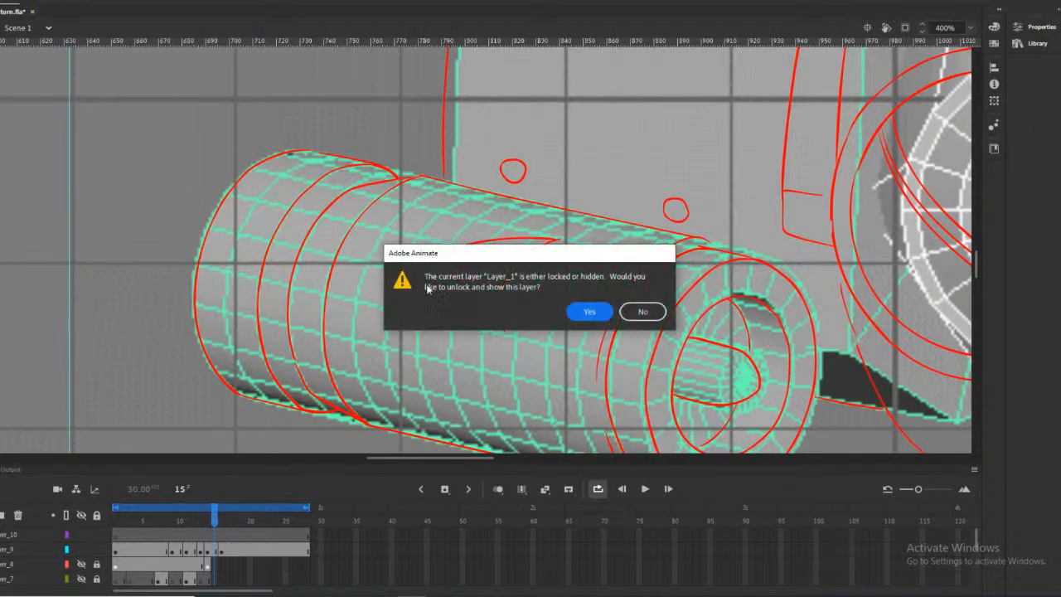
click(643, 313)
click(27, 551)
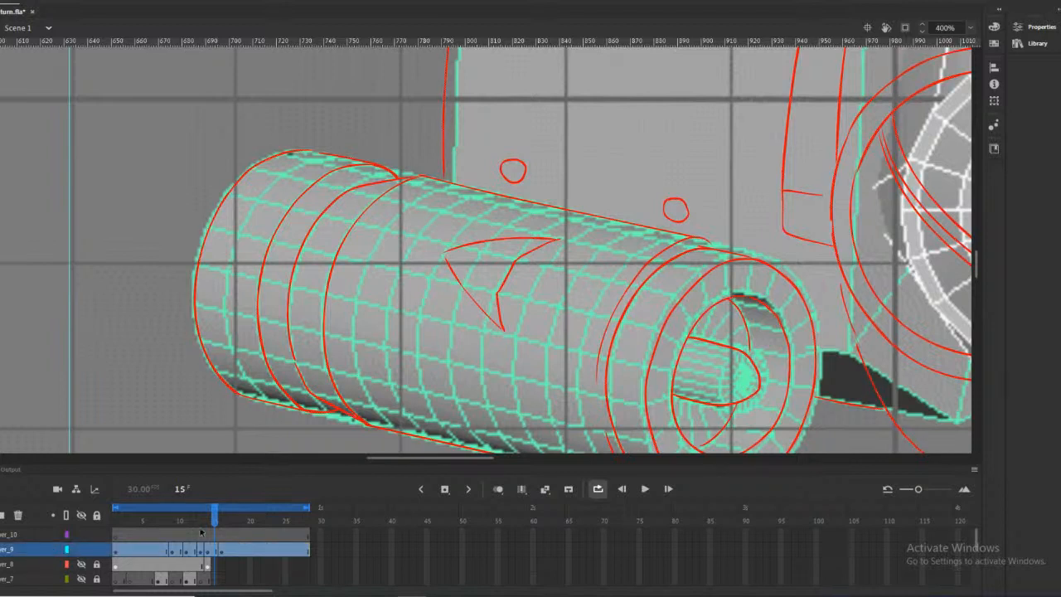
click(222, 519)
click(215, 520)
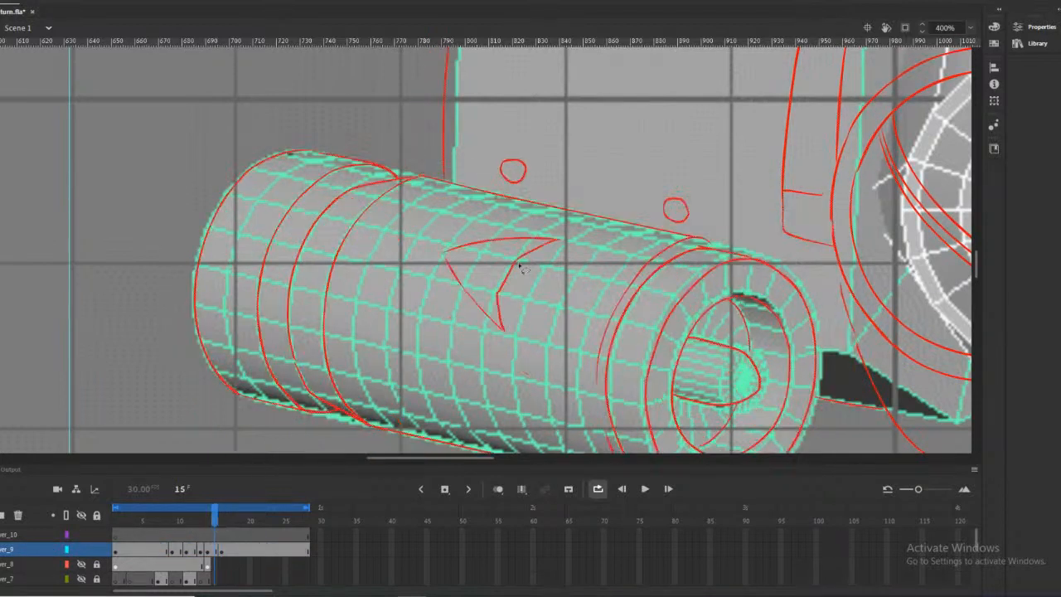
key(ctrl+z)
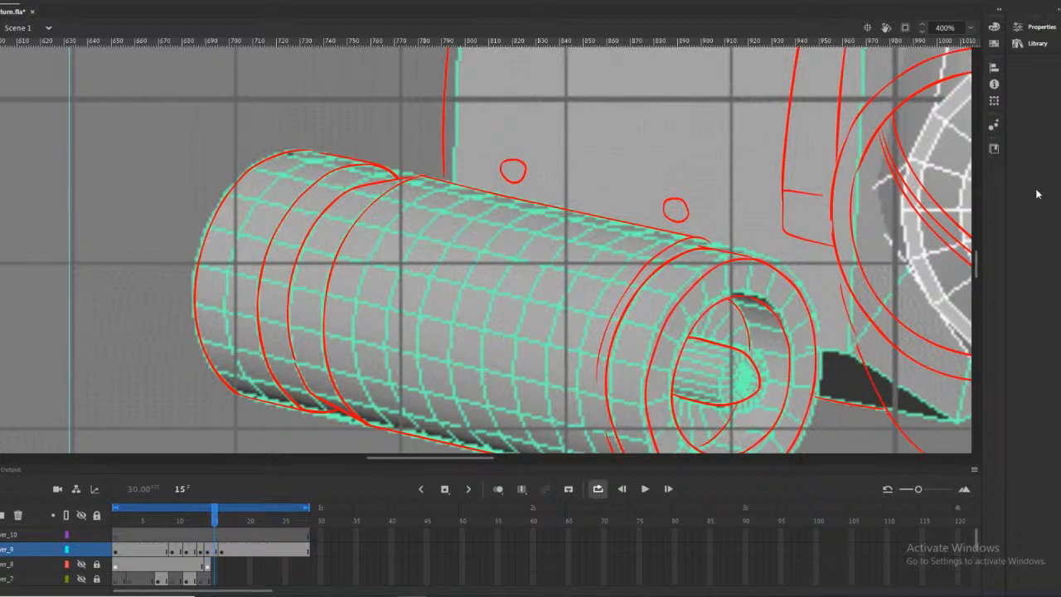
click(1057, 474)
click(899, 405)
key(ctrl+y)
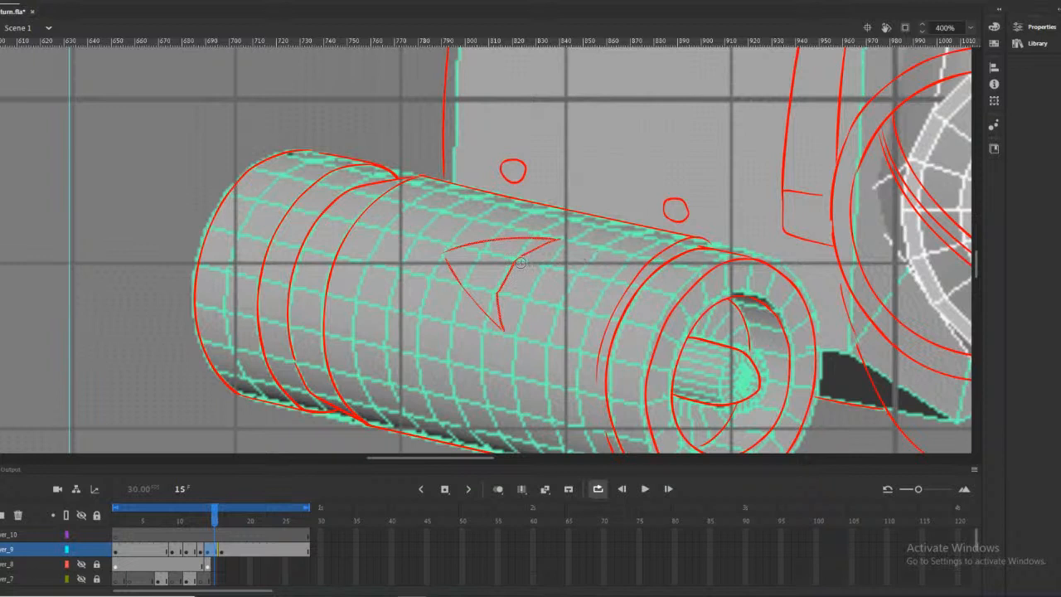
key(ctrl+z)
Redraw the arrow marking on the thruster's side at frame 15 with curved strokes following the cylinder's wireframe
drag(539, 263, 508, 277)
key(ctrl+z)
mouse_move(535, 265)
mouse_down()
mouse_move(493, 292)
mouse_move(483, 325)
mouse_up()
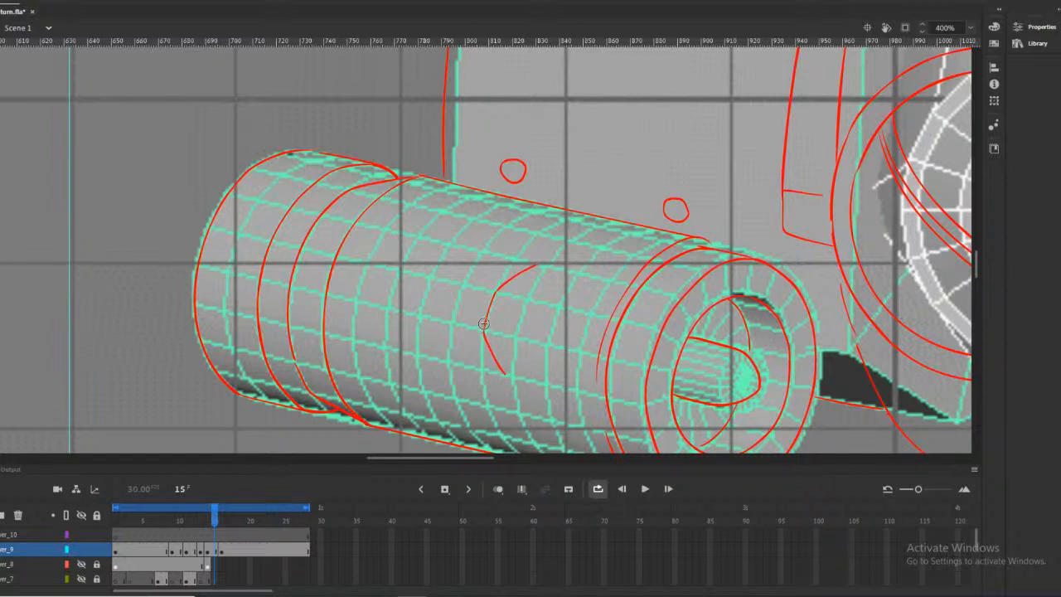
drag(214, 520, 213, 520)
drag(510, 269, 423, 300)
key(ctrl+z)
drag(535, 264, 424, 292)
drag(501, 373, 428, 307)
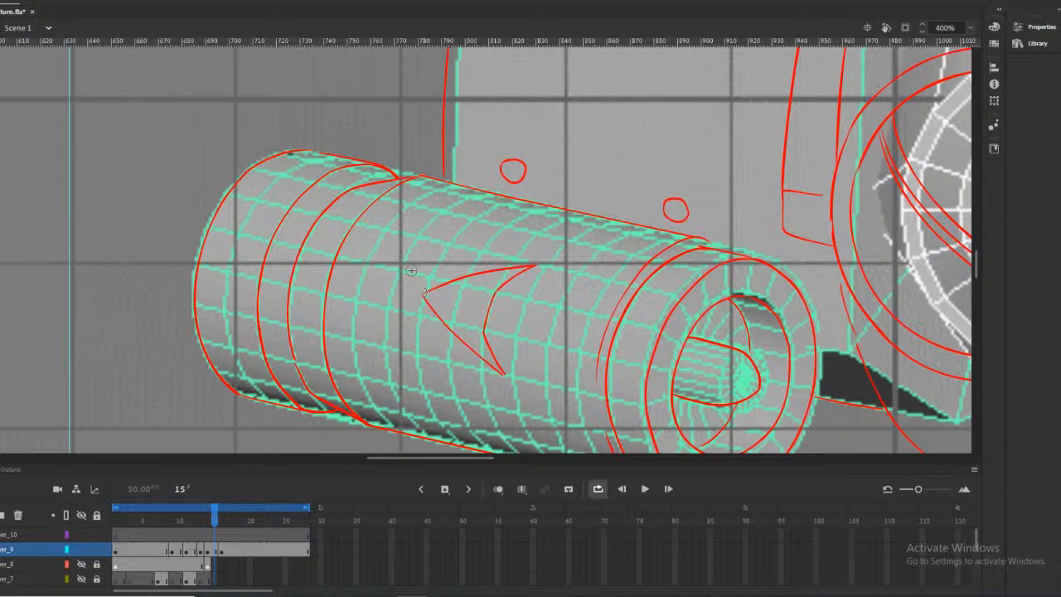
Hide the 3D reference to check the redrawn arrow at frame 15 as plain line art, and show the reference again
click(497, 489)
click(497, 489)
scroll(166, 551, down, 3)
click(81, 563)
drag(216, 520, 215, 522)
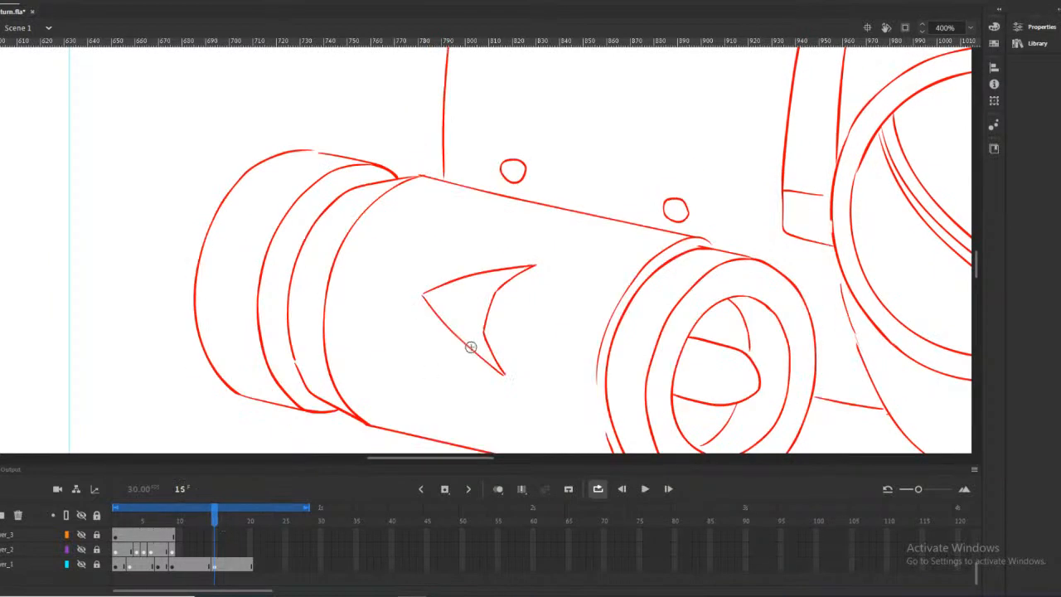
click(83, 565)
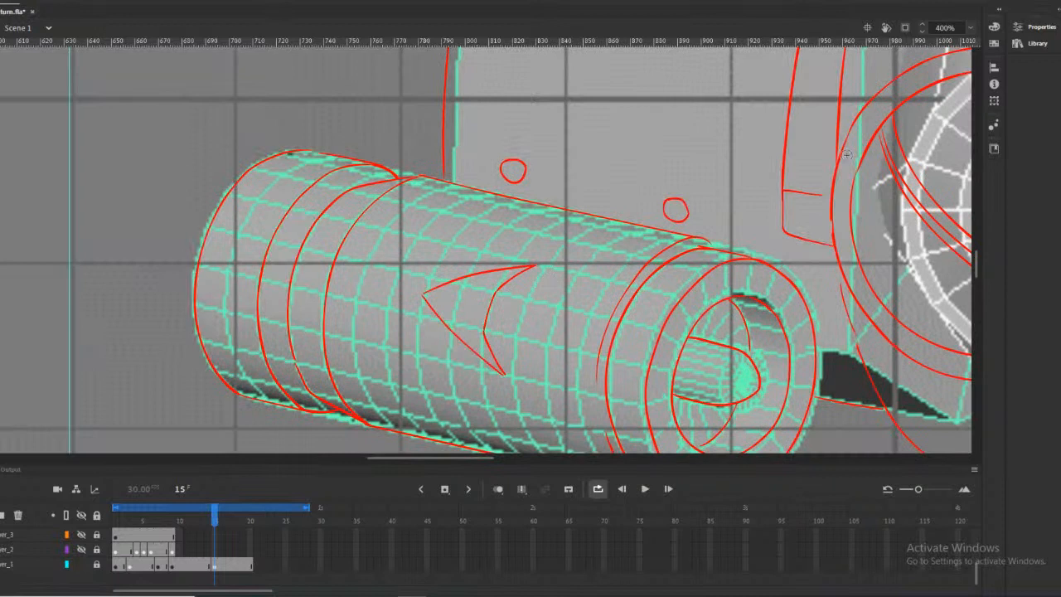
Nudge the redrawn arrow slightly left and up along the thruster at frame 15
click(488, 322)
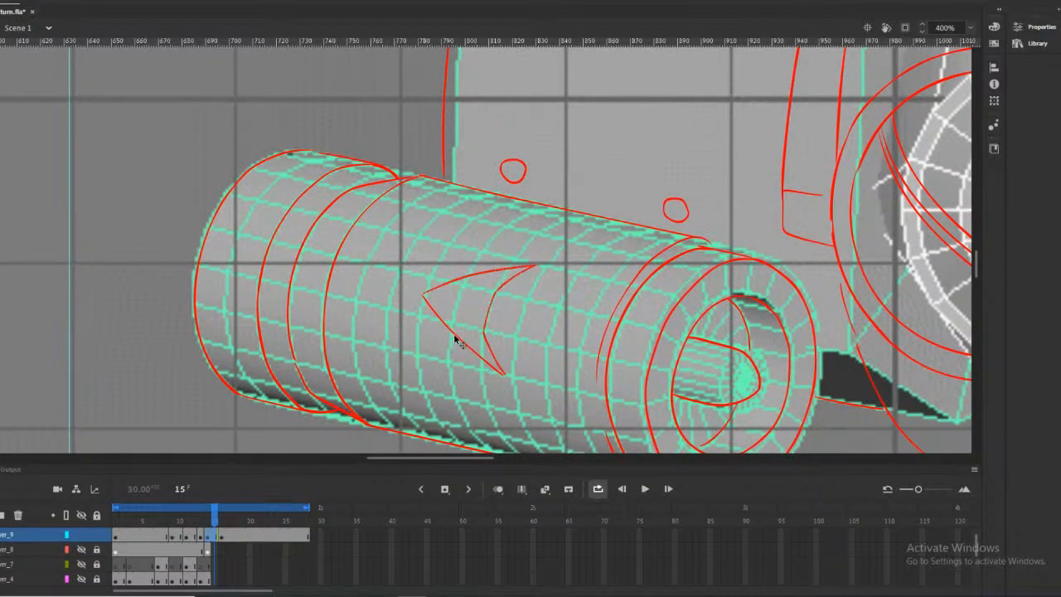
key(Left)
key(Left)
key(Left)
key(Left)
key(Left)
key(Left)
key(Left)
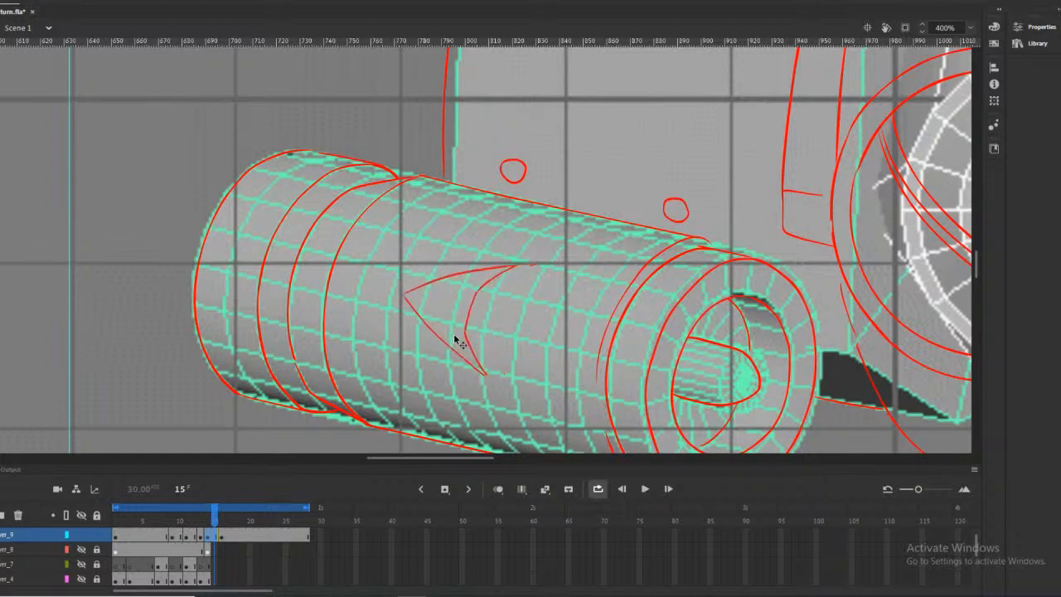
key(Up)
key(Up)
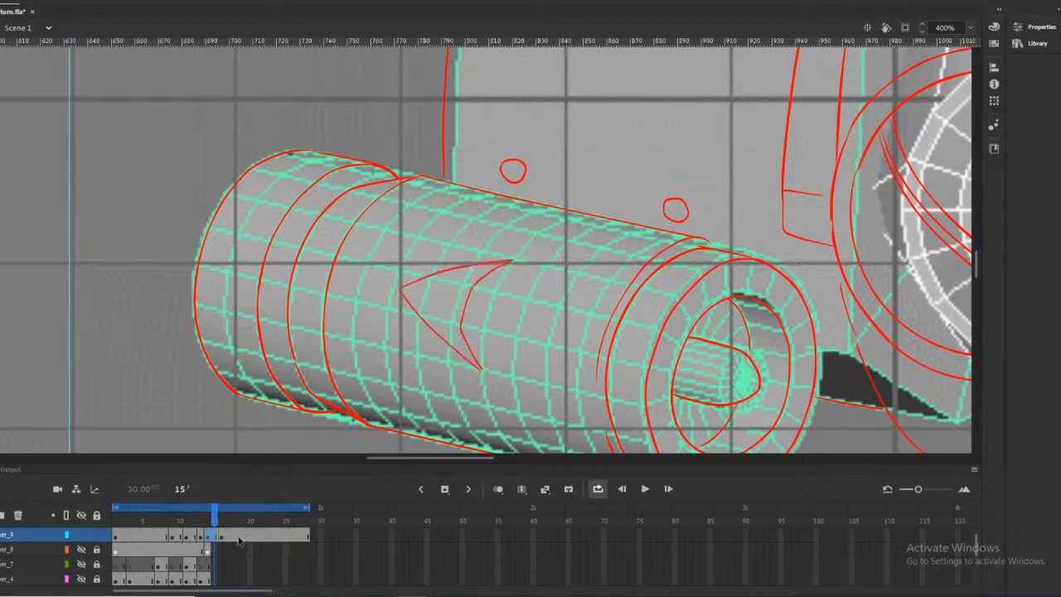
Check the arrow's shifted position against neighbouring frames with the 3D reference hidden, and show the reference again
scroll(107, 575, down, 3)
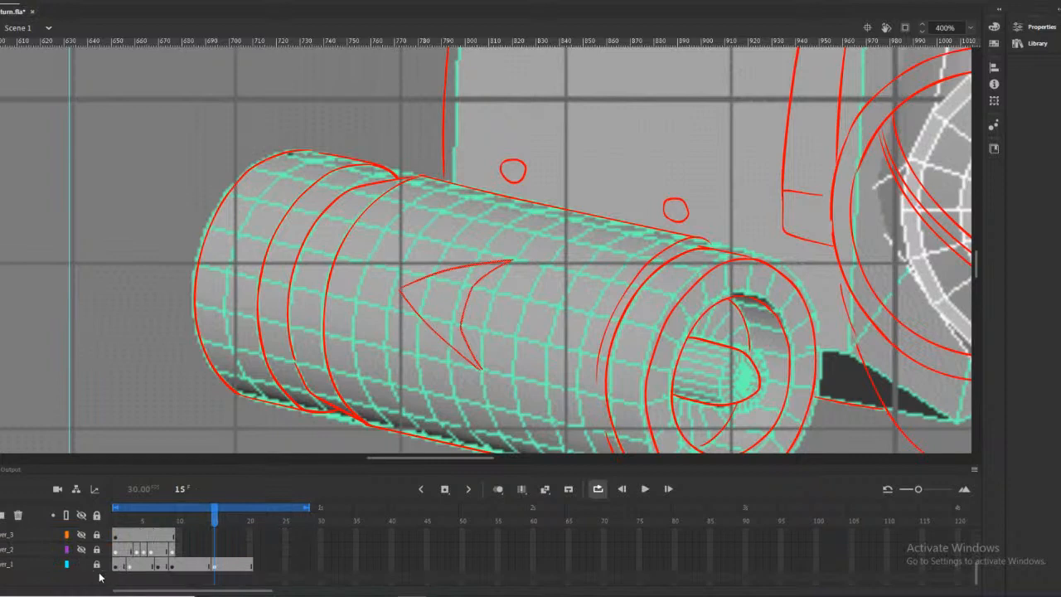
click(82, 564)
mouse_move(220, 519)
mouse_down()
mouse_move(230, 519)
mouse_move(198, 519)
mouse_move(224, 513)
mouse_move(214, 519)
mouse_up()
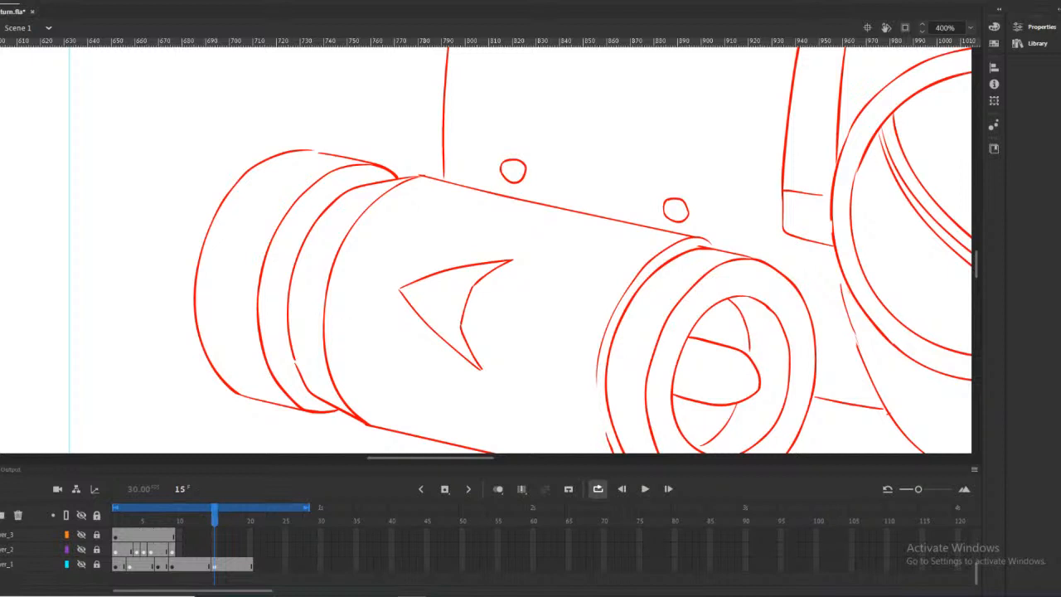
mouse_move(216, 519)
mouse_down()
mouse_move(229, 520)
mouse_move(216, 520)
mouse_up()
click(78, 564)
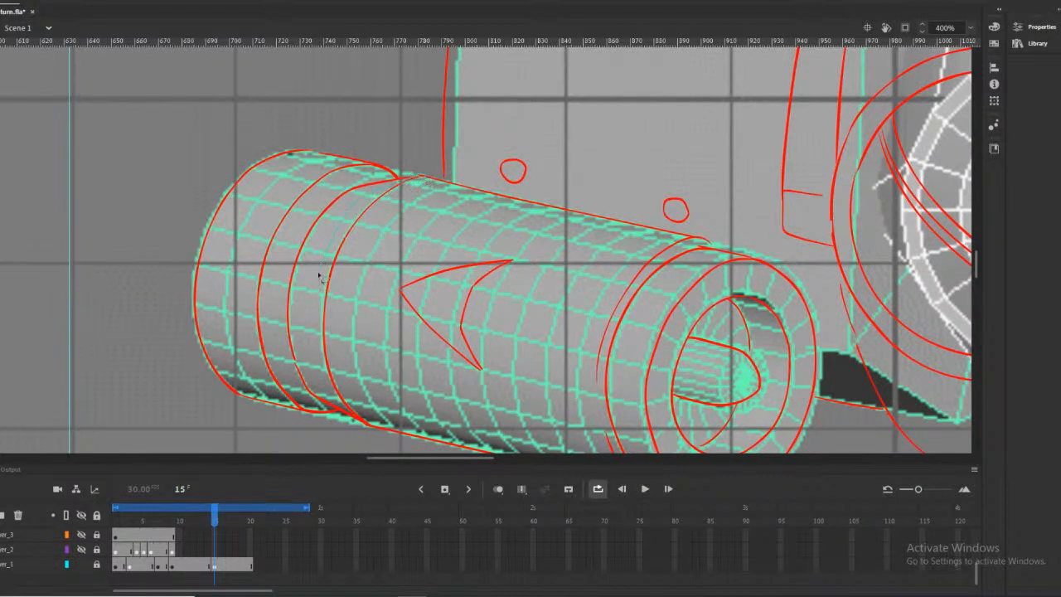
Shift the ring curve beside the thruster's main barrel slightly right and remove the leftover line bits at its upper end
mouse_move(330, 392)
mouse_down()
mouse_move(369, 425)
mouse_move(365, 309)
mouse_move(423, 196)
mouse_up()
key(Right)
key(Right)
key(Right)
key(Right)
key(Right)
key(Right)
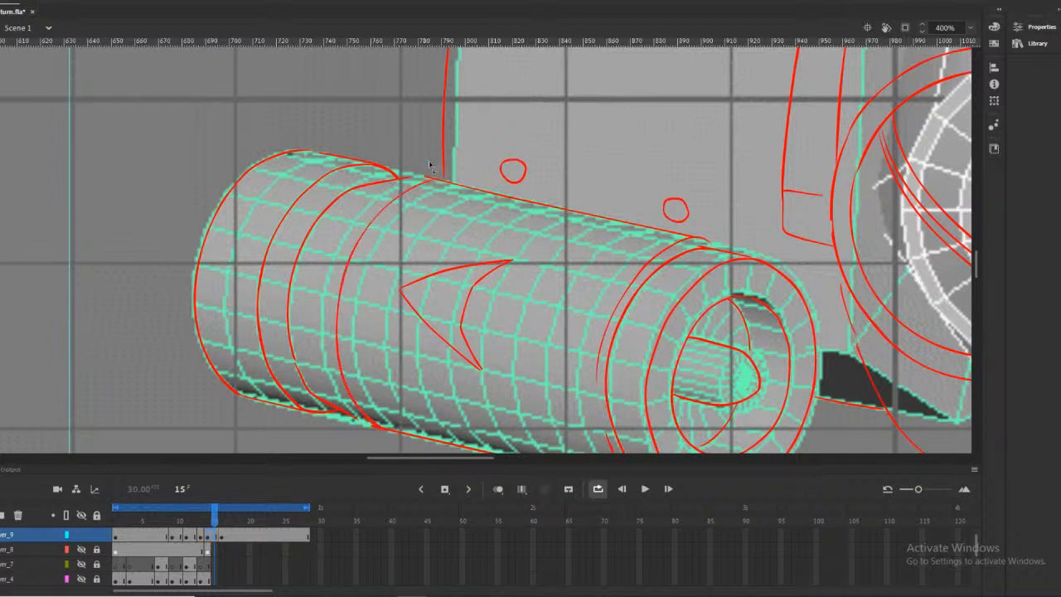
drag(391, 181, 437, 166)
key(Delete)
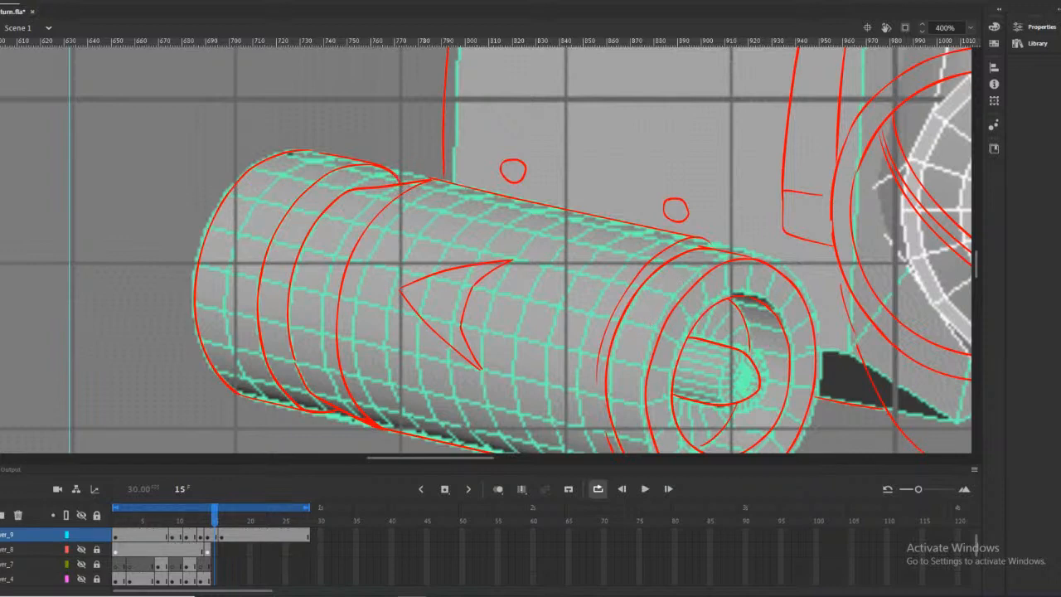
Hide the 3D reference layer and compare the thruster line art across frames 14 to 16
alt+click(492, 223)
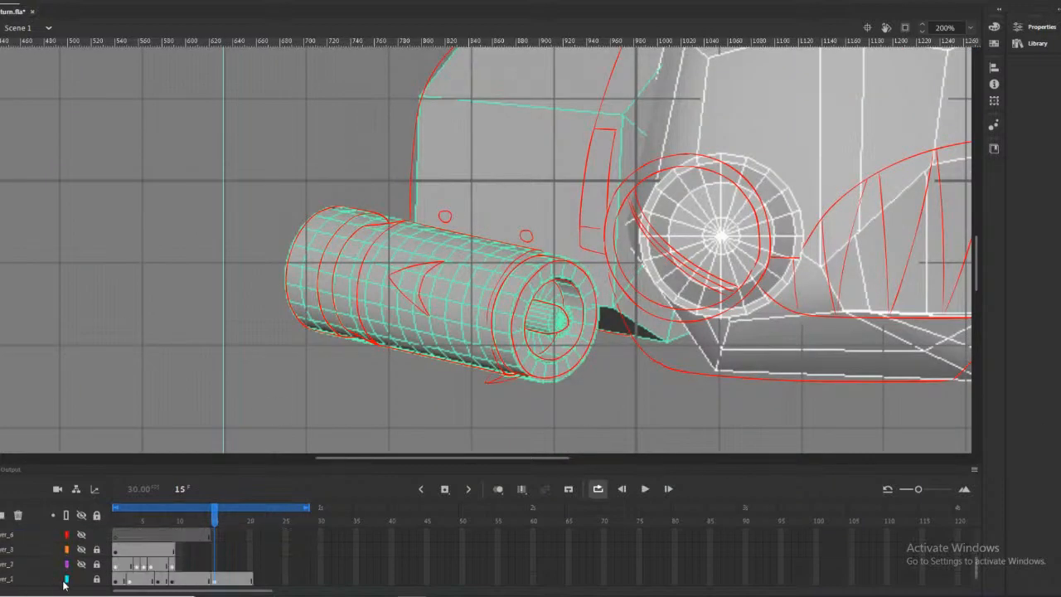
click(83, 564)
scroll(86, 566, up, 1)
mouse_move(215, 520)
mouse_down()
mouse_move(230, 522)
mouse_move(196, 524)
mouse_move(224, 527)
mouse_move(200, 529)
mouse_move(209, 528)
mouse_up()
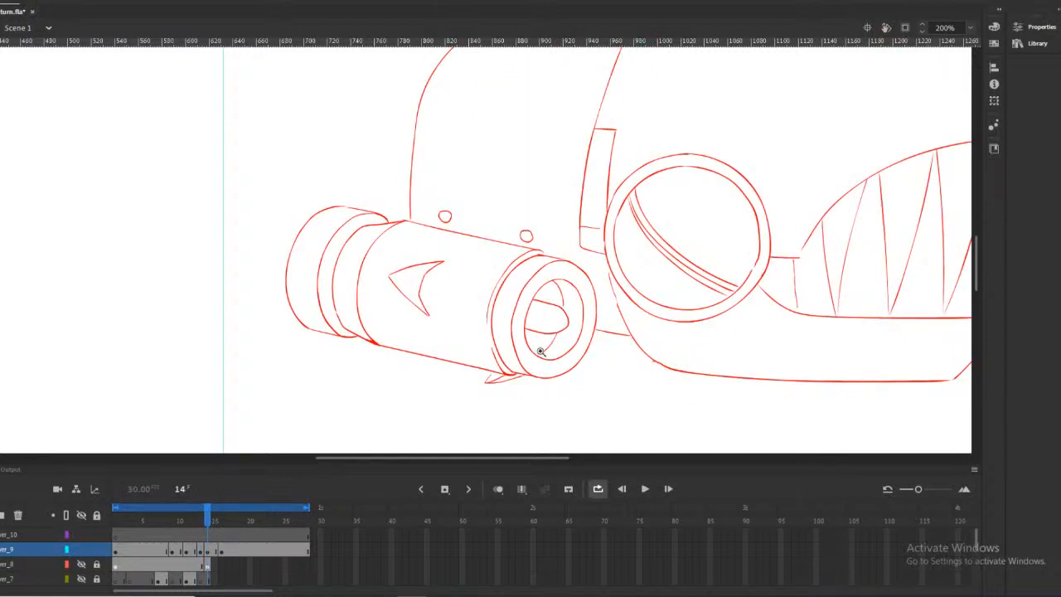
drag(203, 522, 225, 518)
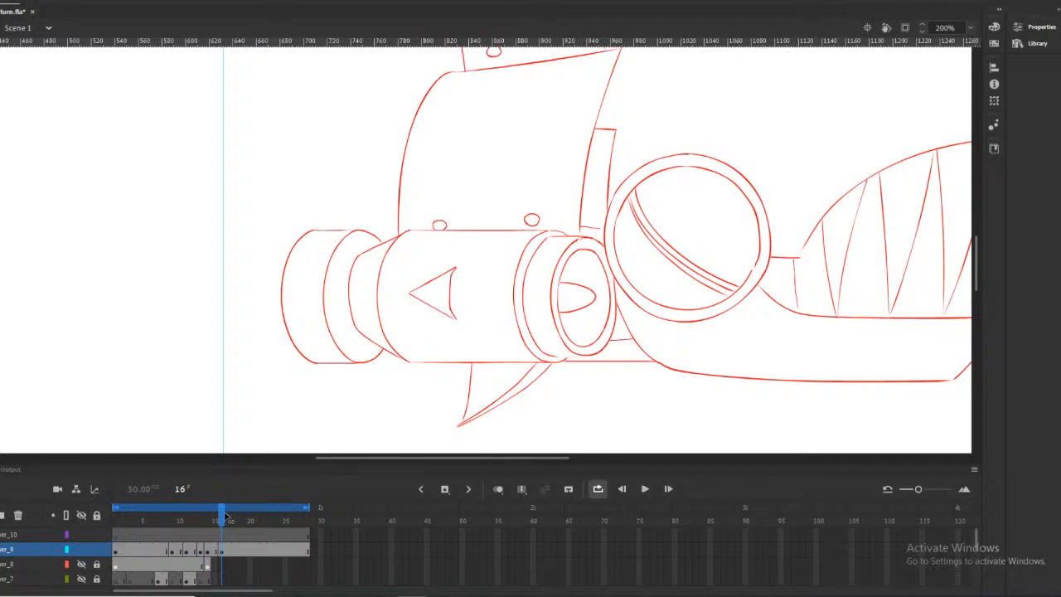
drag(225, 517, 220, 517)
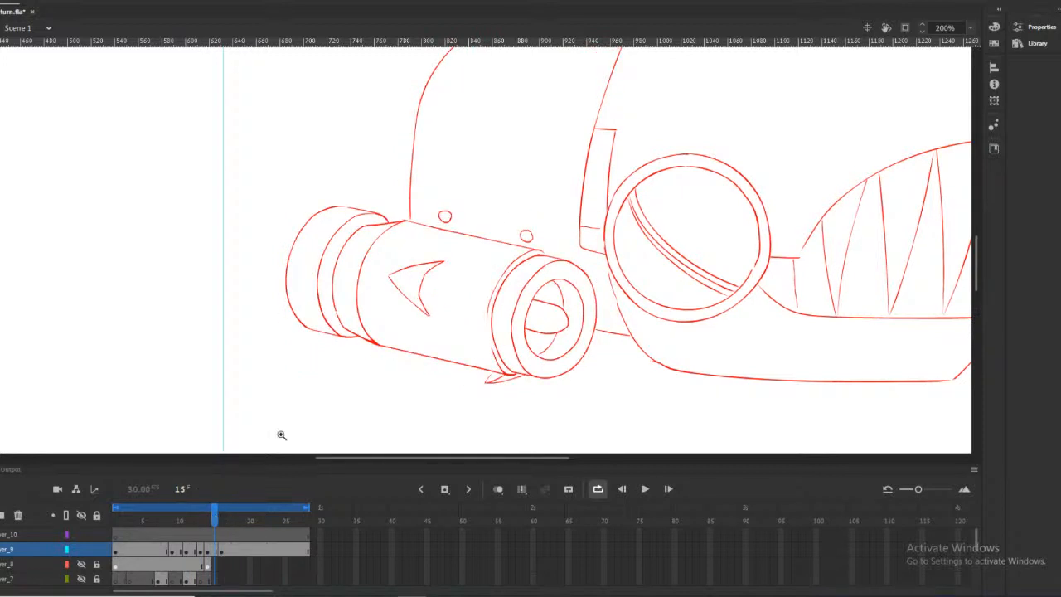
Enlarge the thruster's inner opening and nozzle about their centre at frame 15, narrowing the gap to the outer rim
key(ctrl+equal)
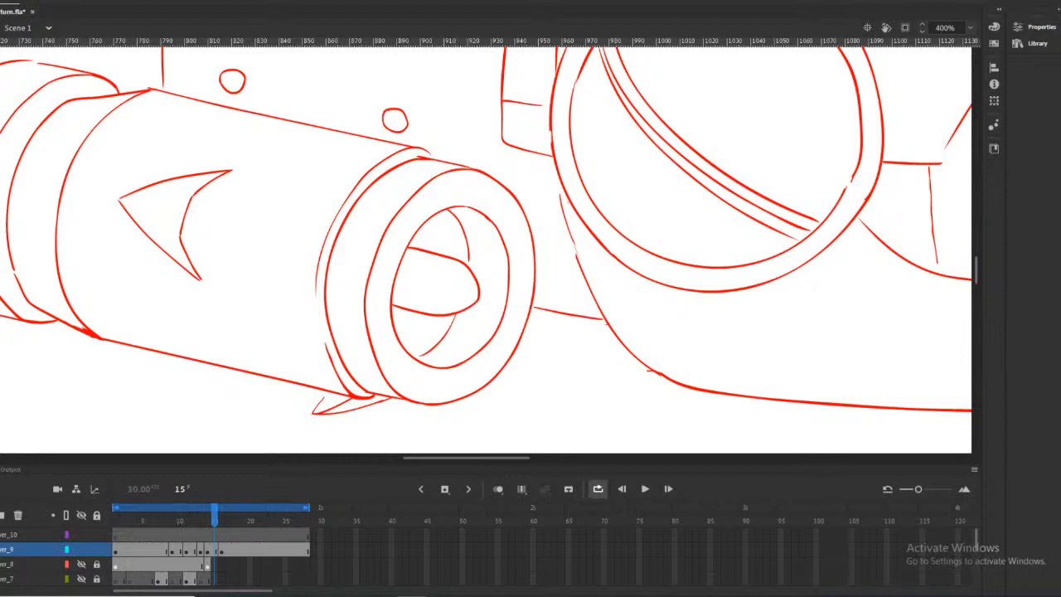
mouse_move(475, 192)
mouse_down()
mouse_move(453, 201)
mouse_move(384, 289)
mouse_move(388, 348)
mouse_move(417, 379)
mouse_move(506, 343)
mouse_move(477, 196)
mouse_up()
key(q)
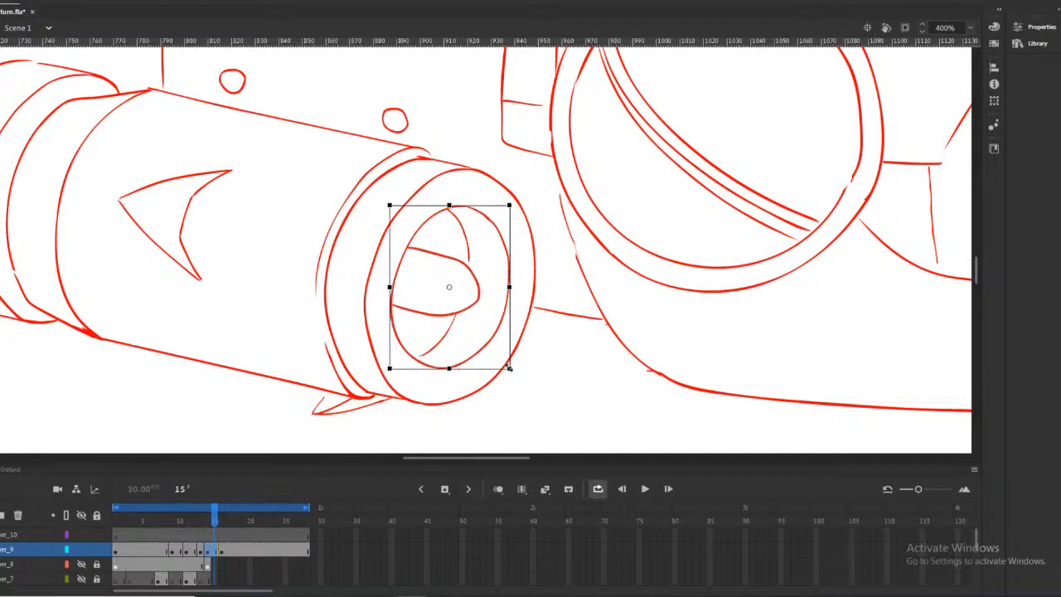
alt+shift+drag(511, 373, 516, 381)
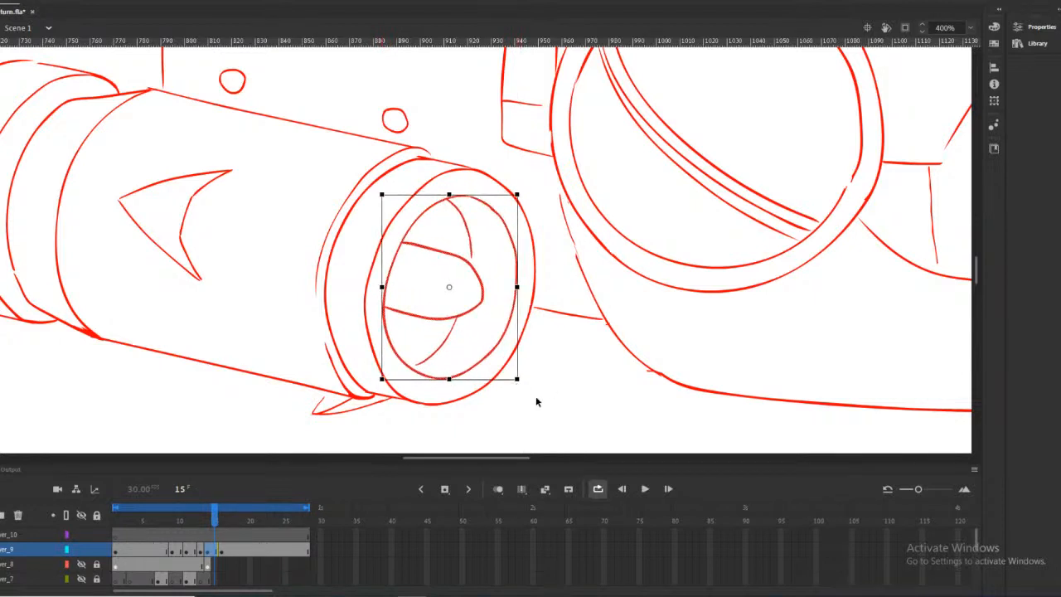
click(597, 403)
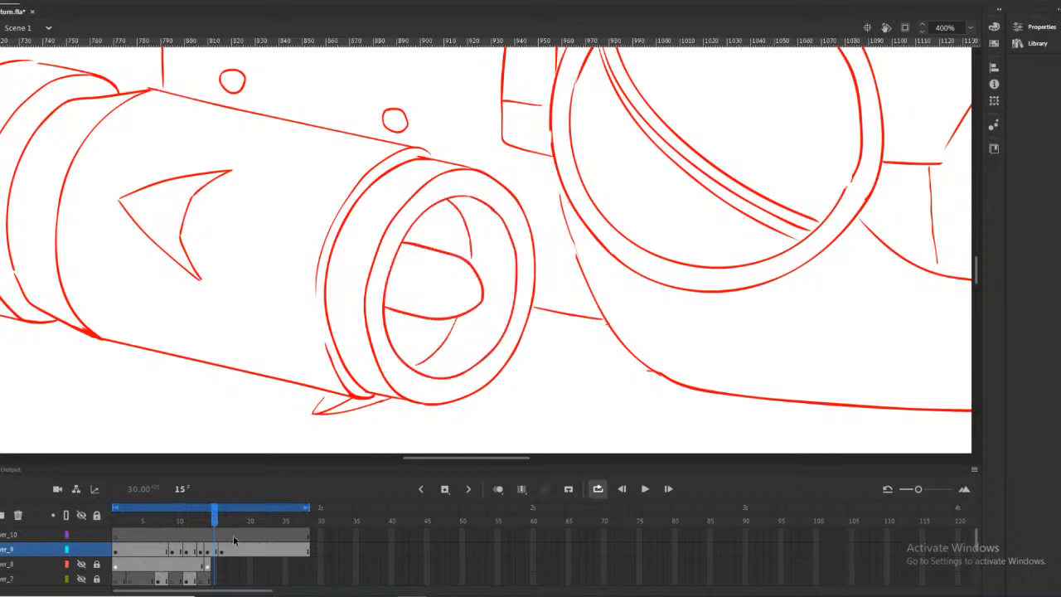
Enlarge the thruster's inner opening and nozzle about their centre at frame 13
click(199, 519)
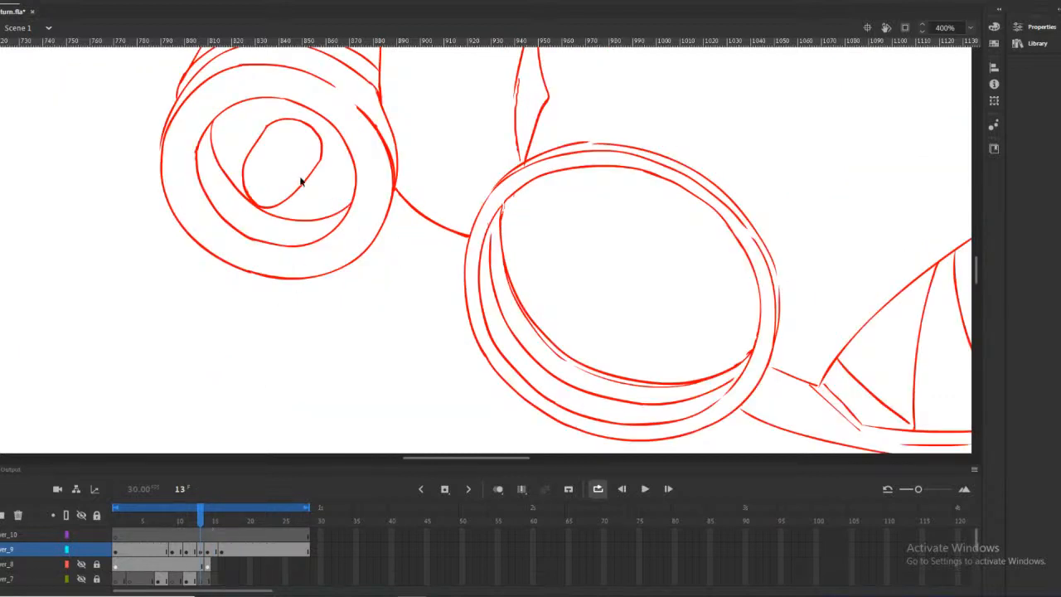
scroll(659, 159, up, 3)
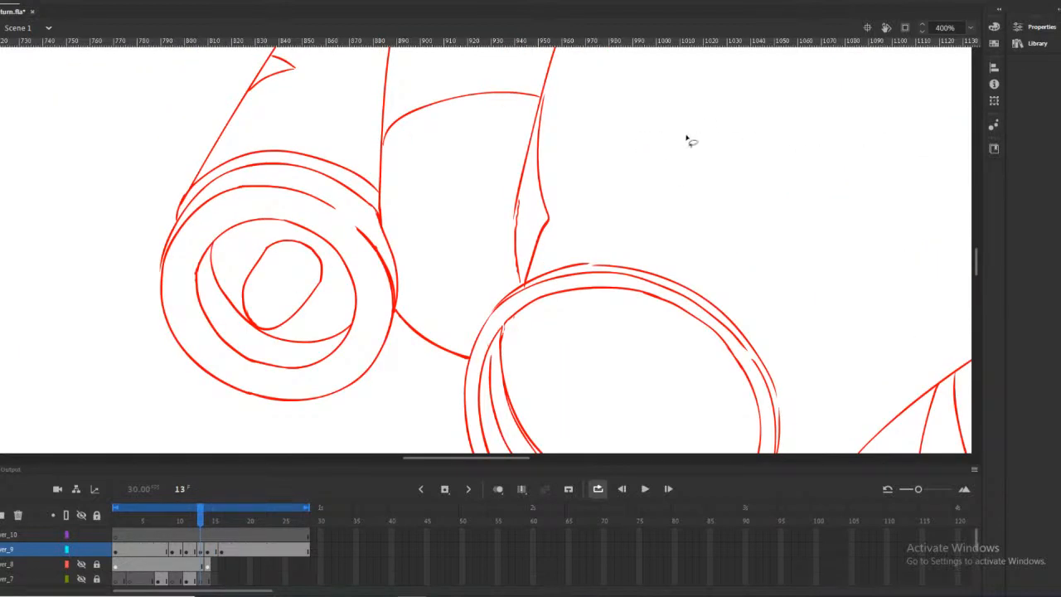
mouse_move(303, 209)
mouse_down()
mouse_move(194, 251)
mouse_move(233, 364)
mouse_move(343, 367)
mouse_move(327, 225)
mouse_move(286, 202)
mouse_move(300, 207)
mouse_up()
key(q)
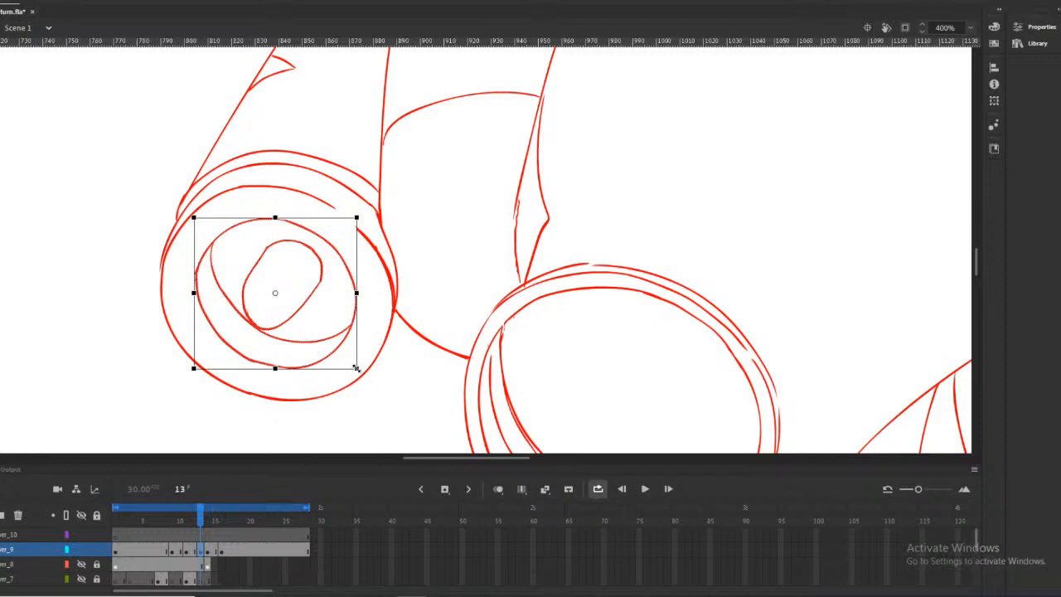
alt+drag(357, 368, 369, 381)
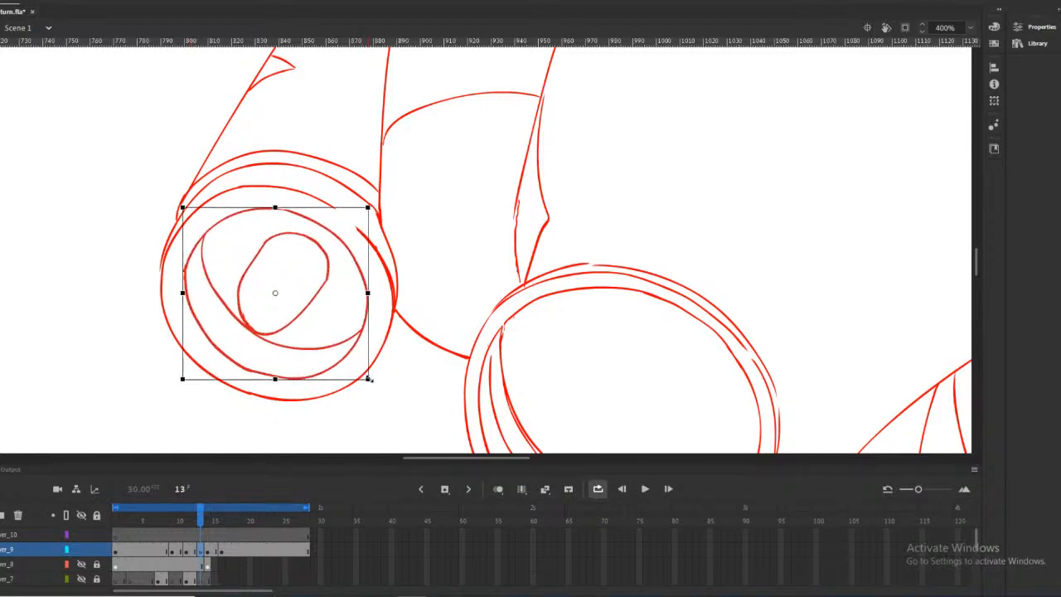
Draw the lower part of the innermost thin curve at the thruster's ringed end in frame 12, closing it against the opening's edge
click(193, 520)
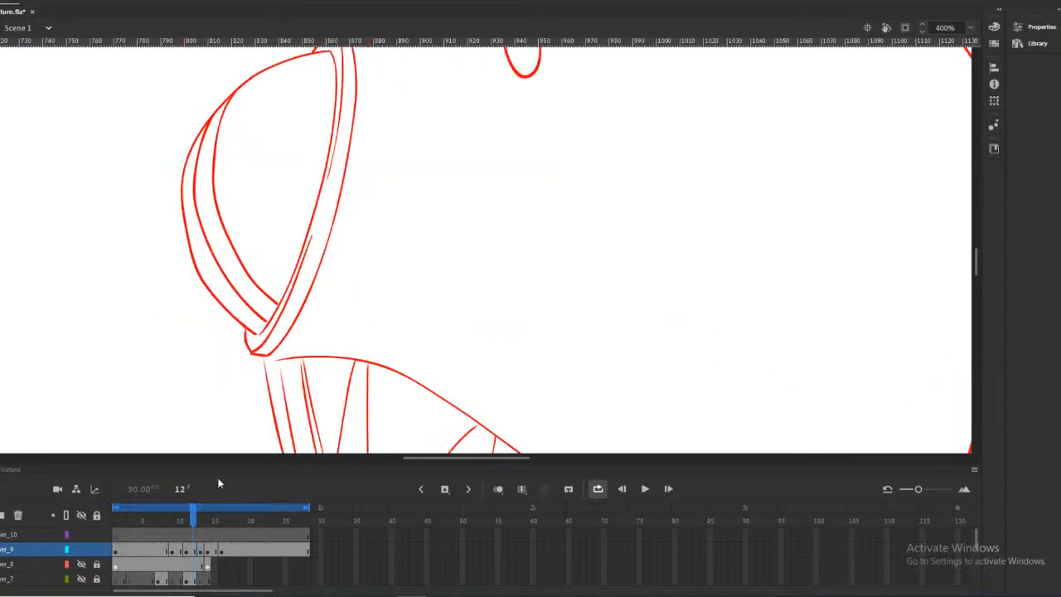
drag(452, 458, 453, 458)
drag(535, 470, 508, 466)
scroll(481, 322, down, 3)
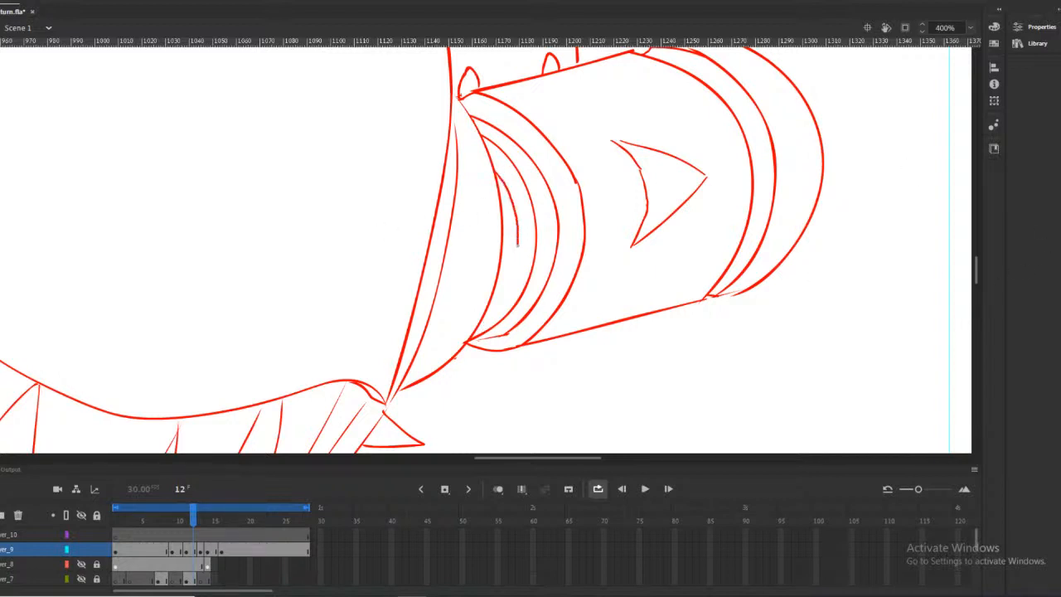
drag(503, 288, 482, 343)
drag(502, 289, 478, 307)
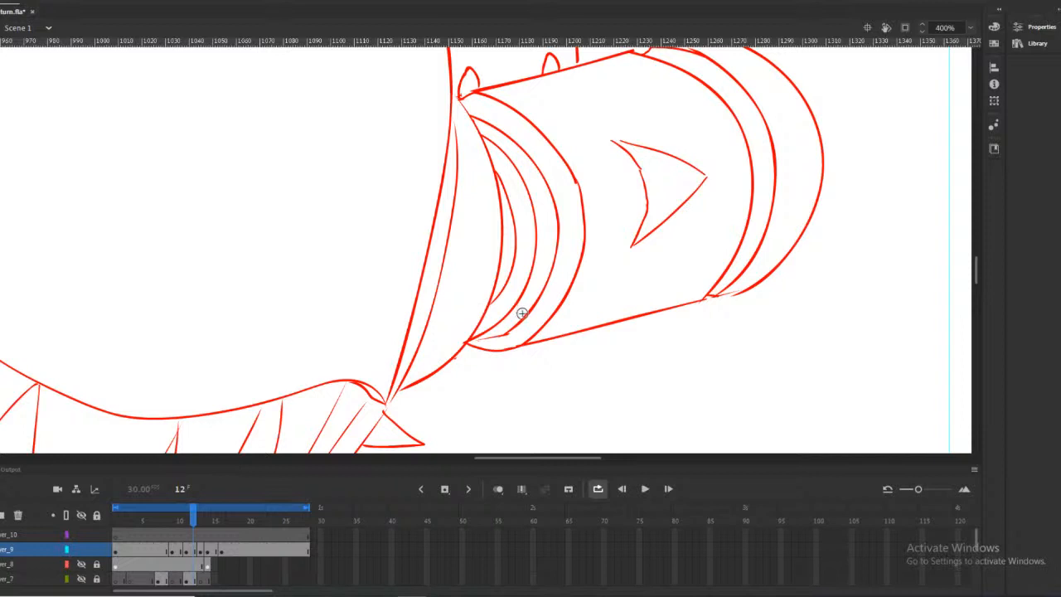
key(ctrl+z)
drag(506, 191, 518, 258)
drag(494, 297, 482, 308)
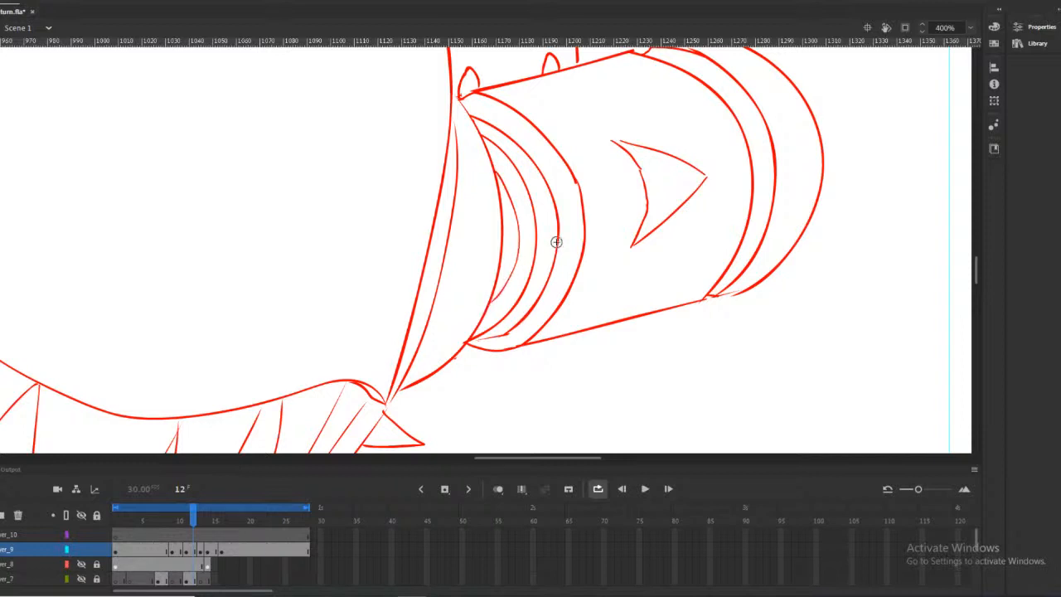
key(ctrl+z)
mouse_move(496, 174)
mouse_down()
mouse_move(517, 234)
mouse_move(490, 293)
mouse_up()
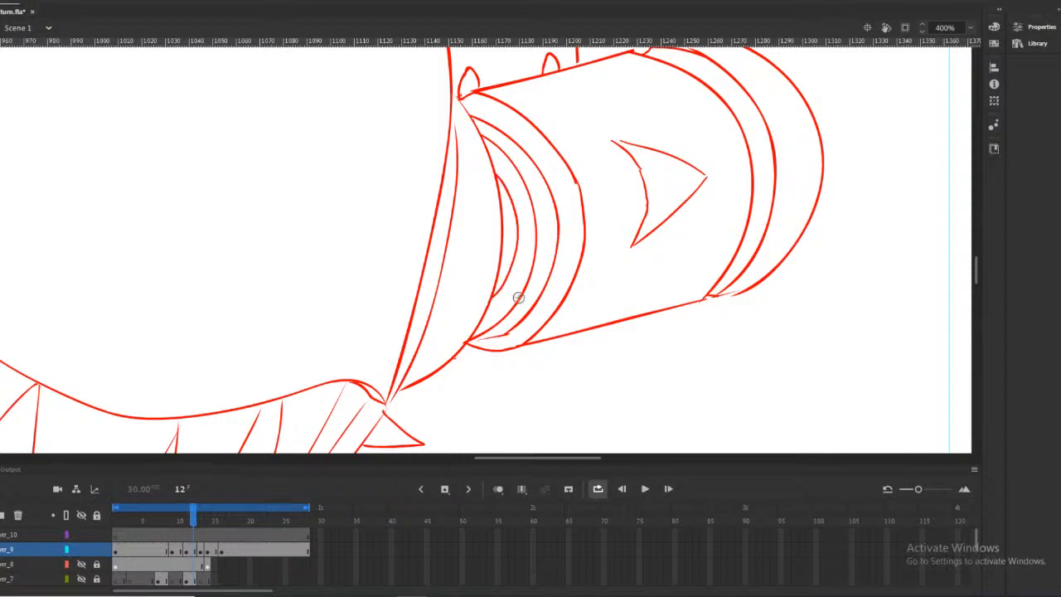
click(182, 523)
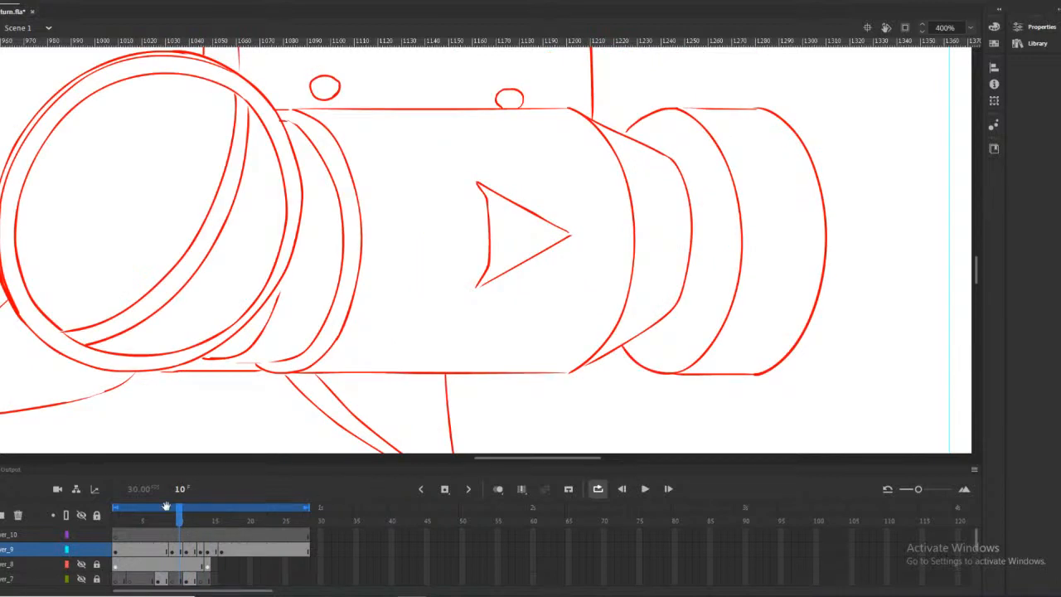
drag(176, 520, 204, 523)
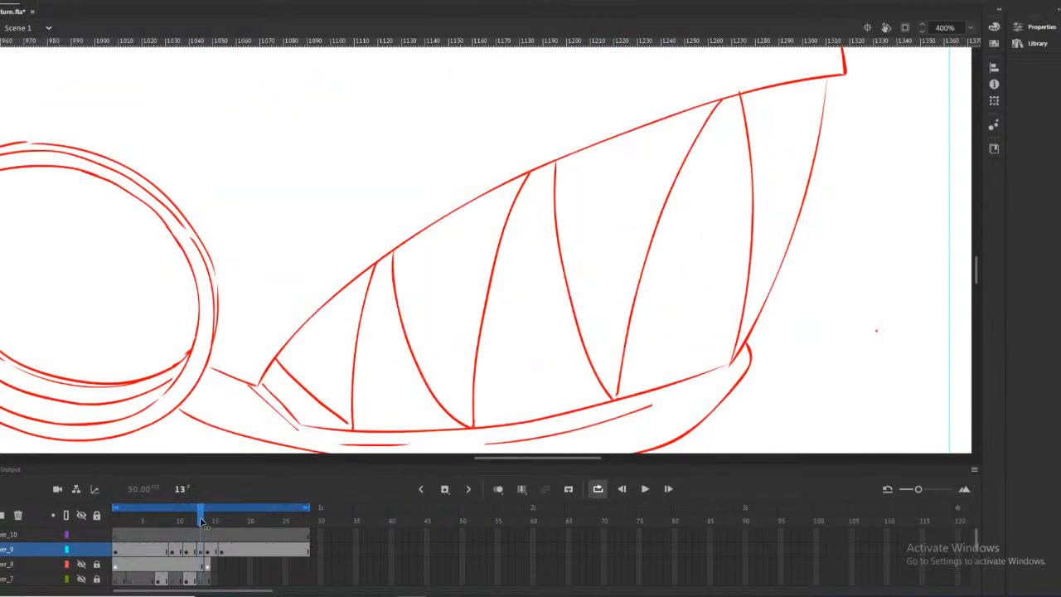
alt+click(752, 349)
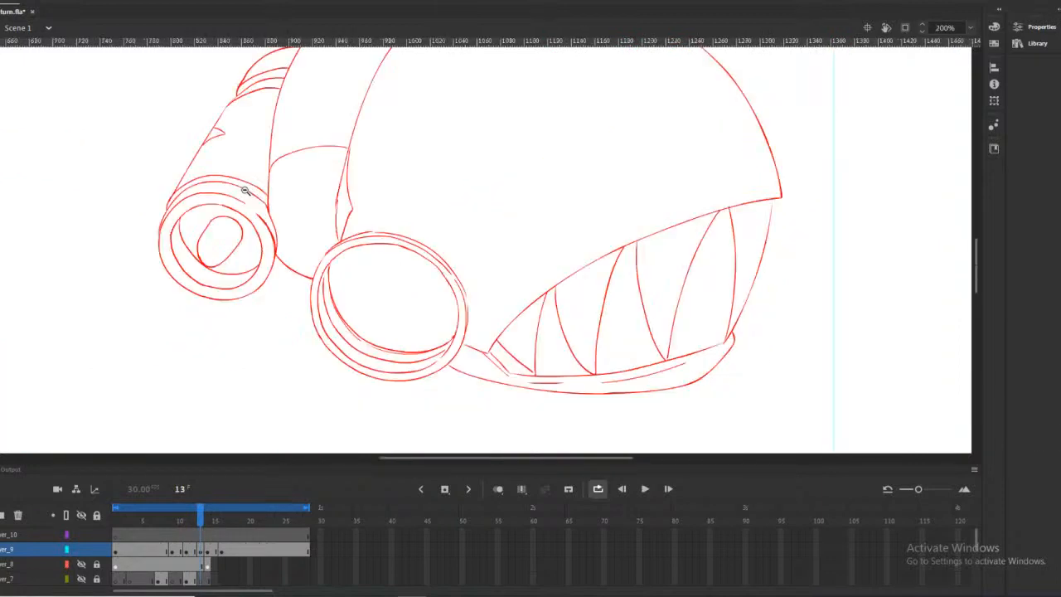
mouse_move(210, 523)
mouse_down()
mouse_move(224, 522)
mouse_move(190, 520)
mouse_move(214, 514)
mouse_up()
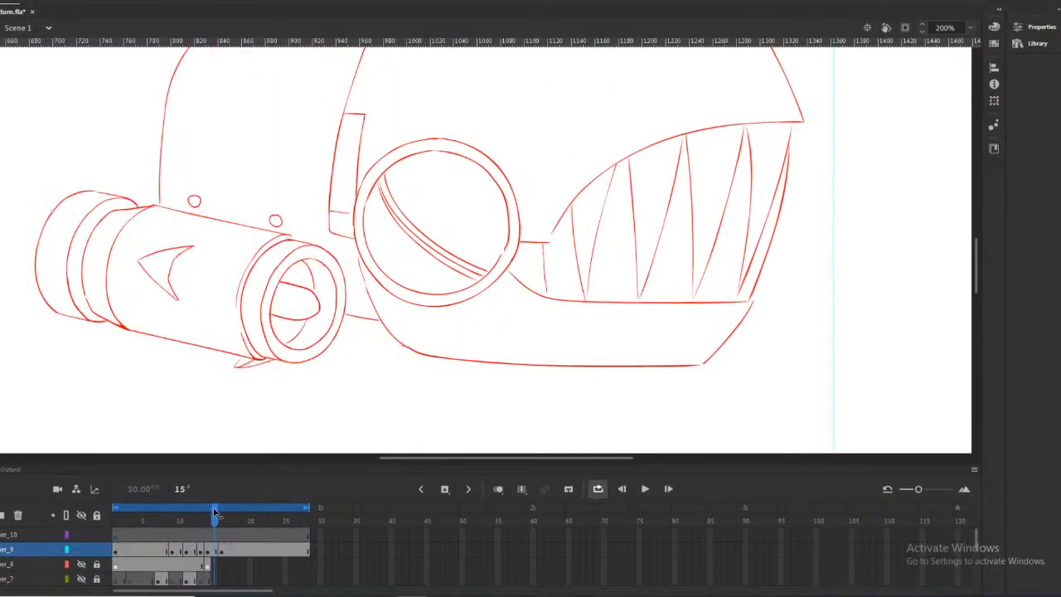
click(270, 305)
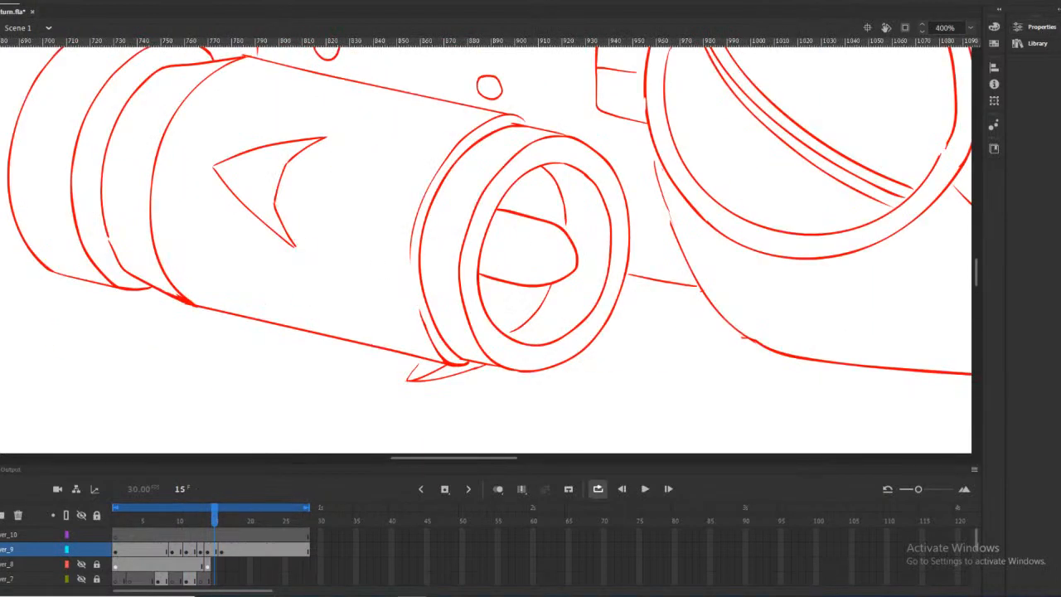
mouse_move(552, 157)
mouse_down()
mouse_move(480, 231)
mouse_move(485, 328)
mouse_move(572, 349)
mouse_move(621, 265)
mouse_move(584, 166)
mouse_move(562, 159)
mouse_up()
key(q)
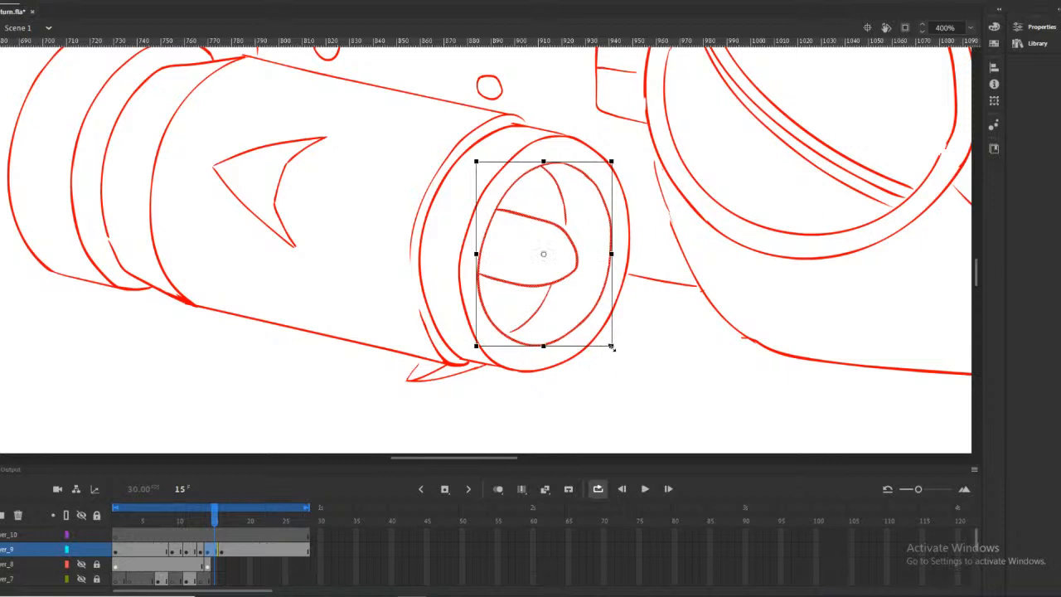
alt+drag(611, 351, 612, 354)
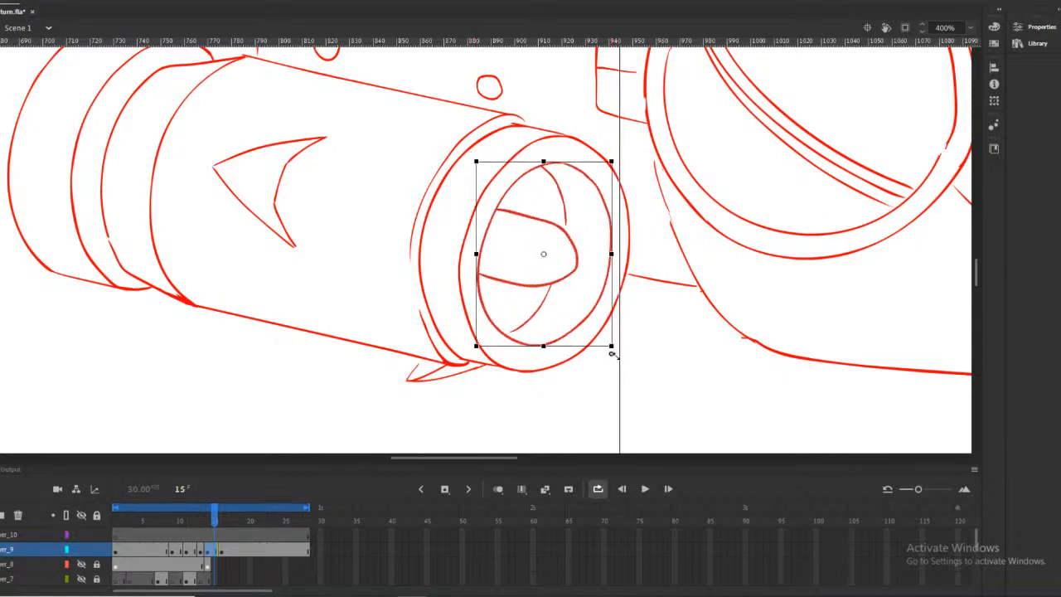
key(Escape)
click(557, 263)
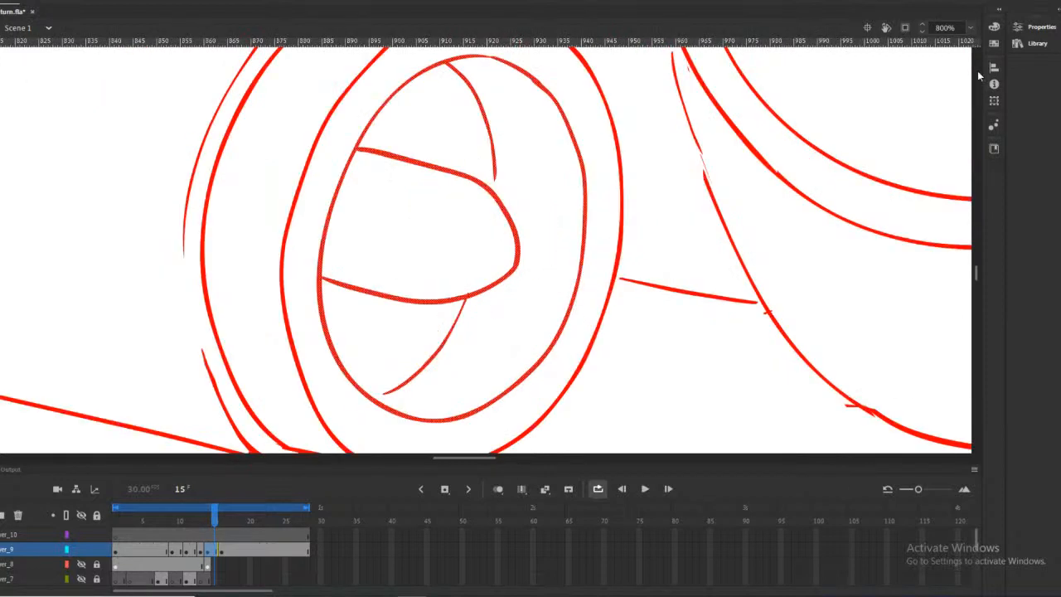
key(q)
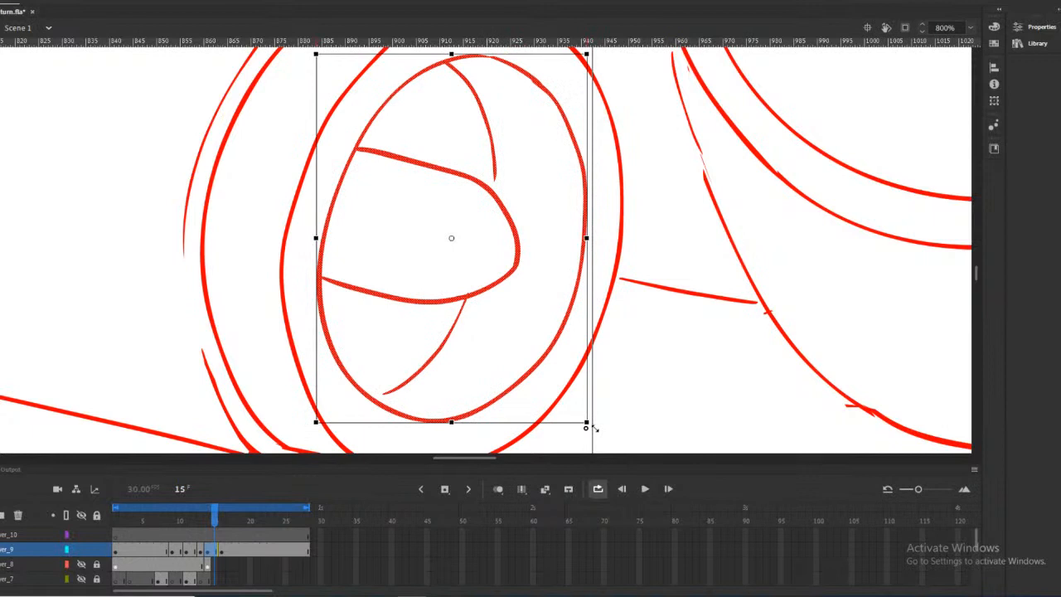
click(647, 367)
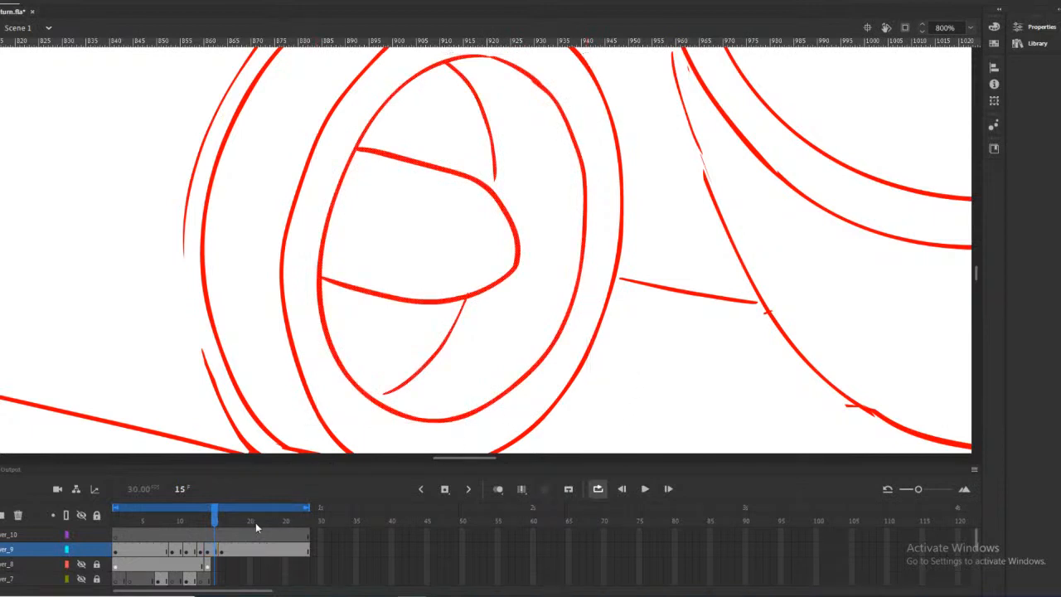
Enlarge the thruster's inner opening and nozzle slightly about their centre at frame 13, narrowing the gap to the outer rim
drag(217, 520, 204, 524)
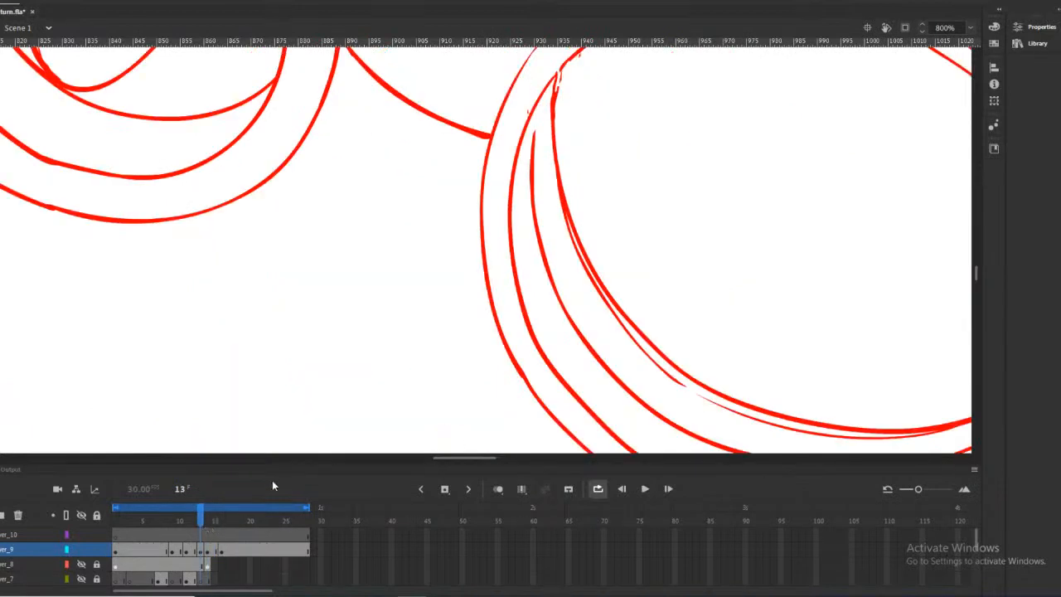
drag(448, 456, 420, 456)
scroll(494, 407, up, 3)
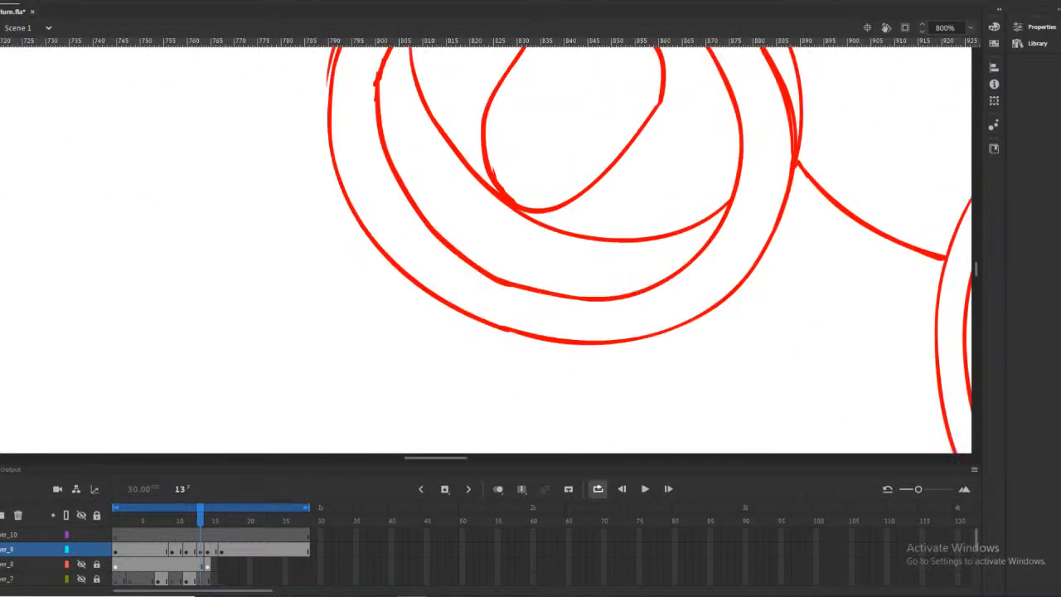
alt+click(562, 240)
click(492, 184)
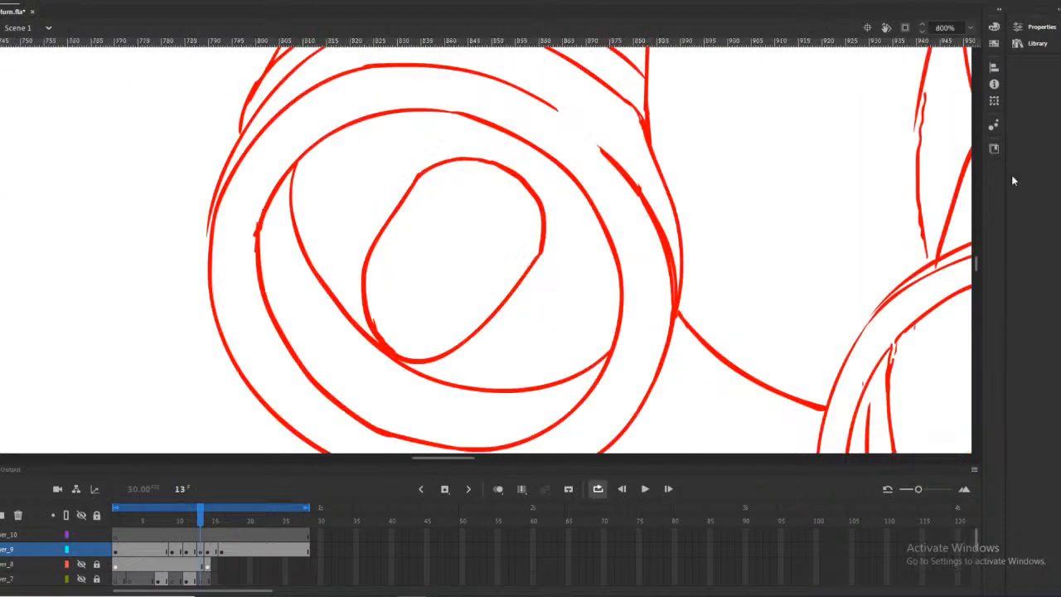
drag(976, 259, 976, 257)
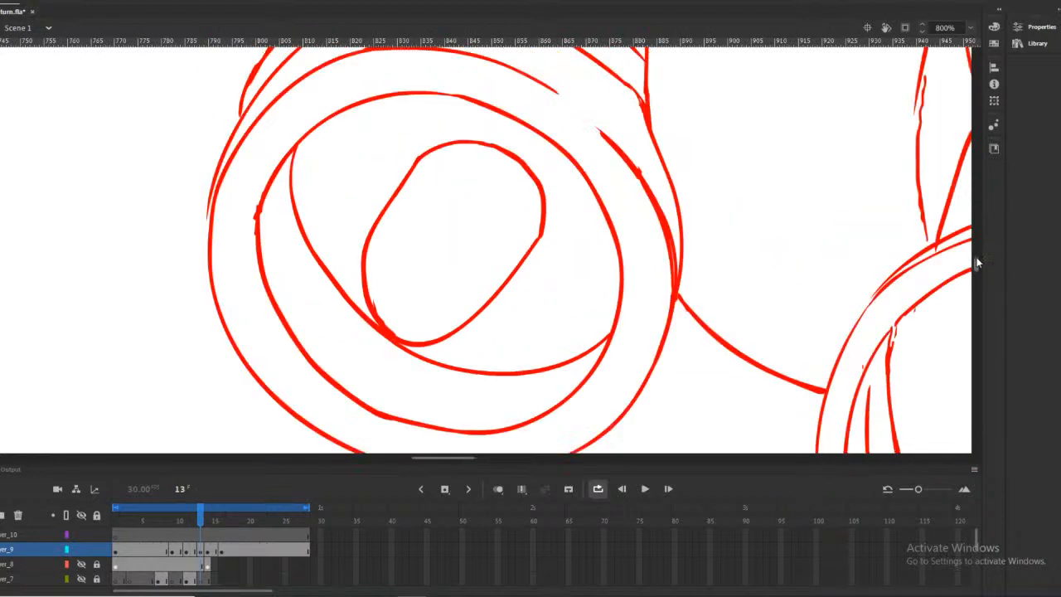
mouse_move(489, 73)
mouse_down()
mouse_move(459, 71)
mouse_move(274, 149)
mouse_move(279, 351)
mouse_move(476, 454)
mouse_move(637, 307)
mouse_move(476, 71)
mouse_move(489, 74)
mouse_up()
key(q)
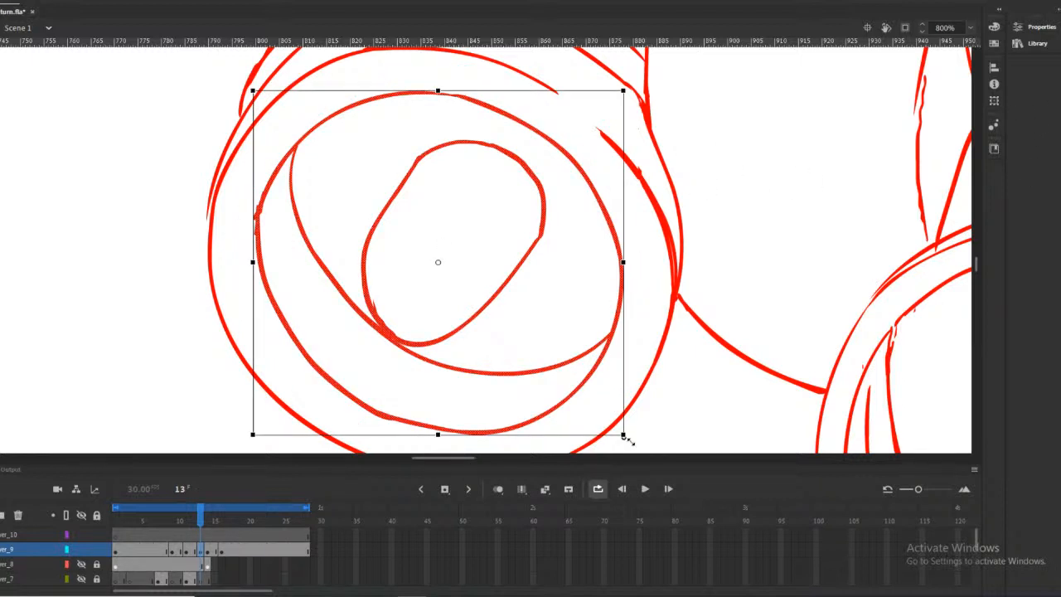
drag(623, 434, 631, 441)
click(746, 365)
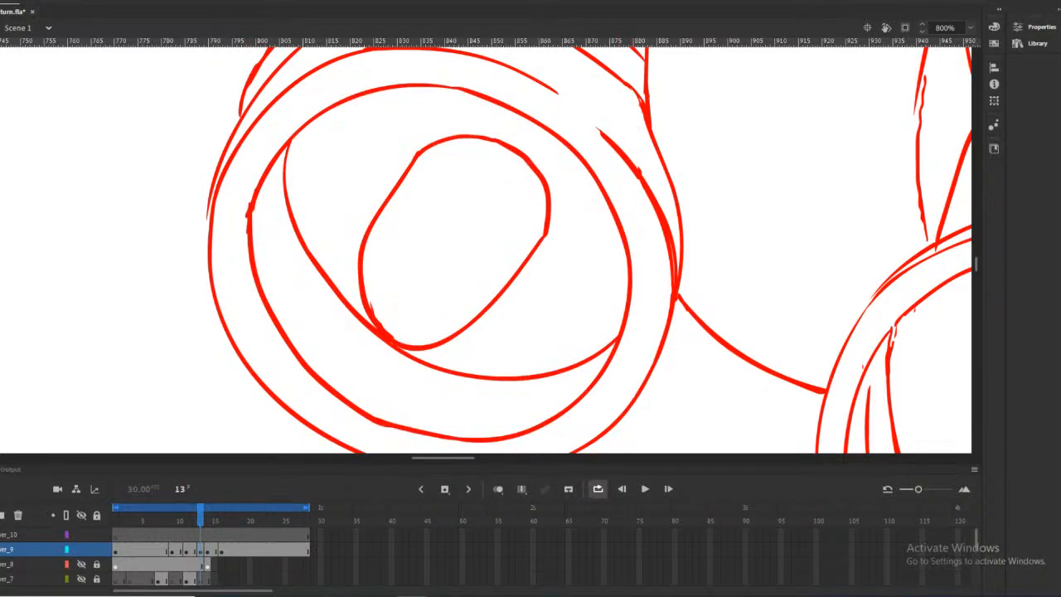
Shrink the nozzle outline inside the thruster's opening about its centre at frame 15
ctrl+scroll(499, 232, down, 3)
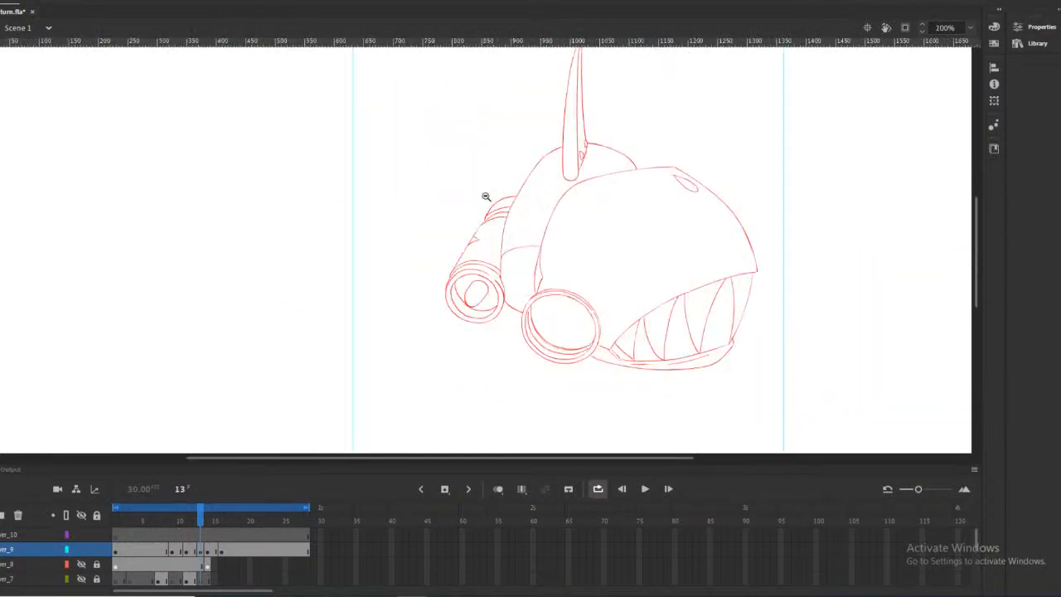
mouse_move(201, 522)
mouse_down()
mouse_move(227, 522)
mouse_move(198, 527)
mouse_move(207, 527)
mouse_up()
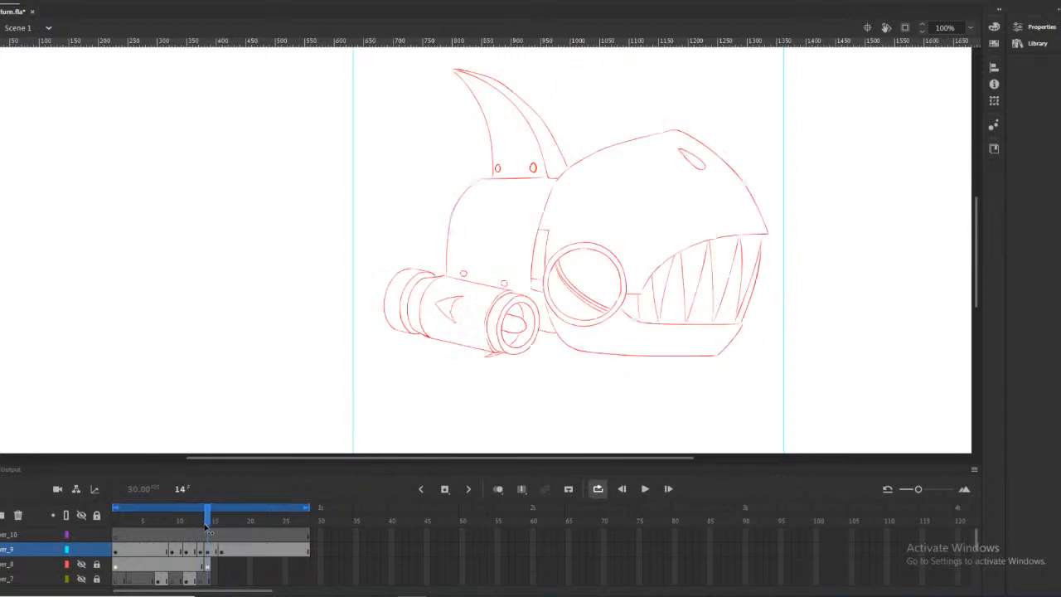
click(508, 303)
click(471, 278)
drag(217, 522, 216, 520)
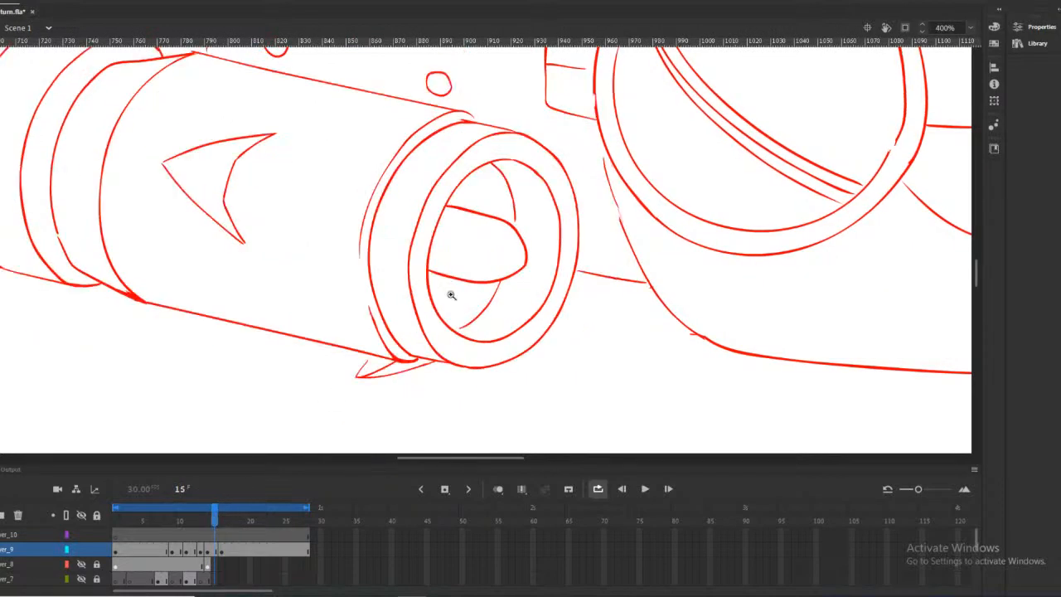
click(479, 238)
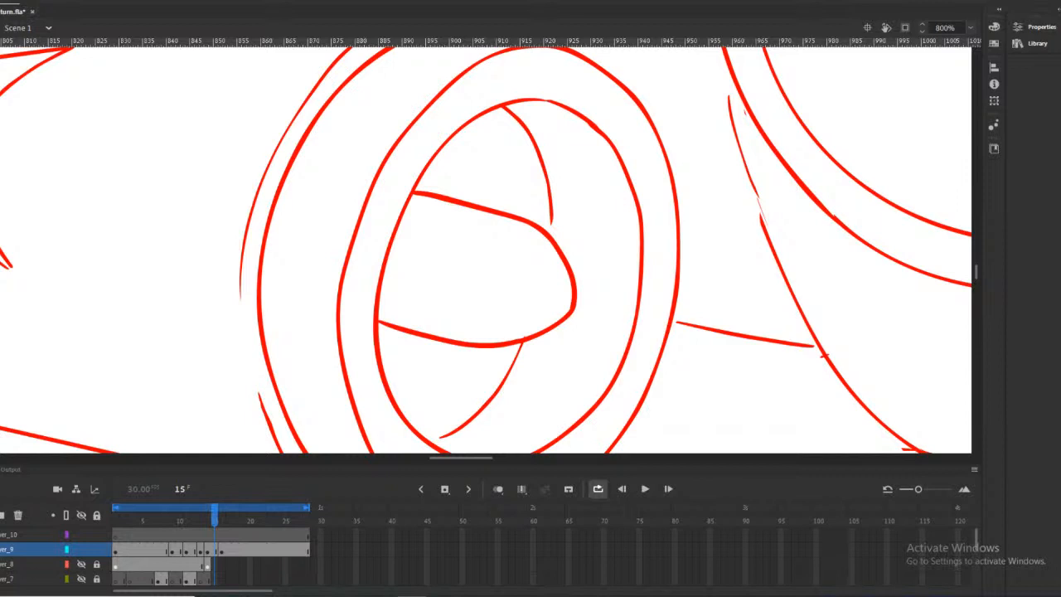
mouse_move(537, 214)
mouse_down()
mouse_move(594, 276)
mouse_move(561, 346)
mouse_move(410, 360)
mouse_move(383, 332)
mouse_move(410, 209)
mouse_move(441, 184)
mouse_up()
key(q)
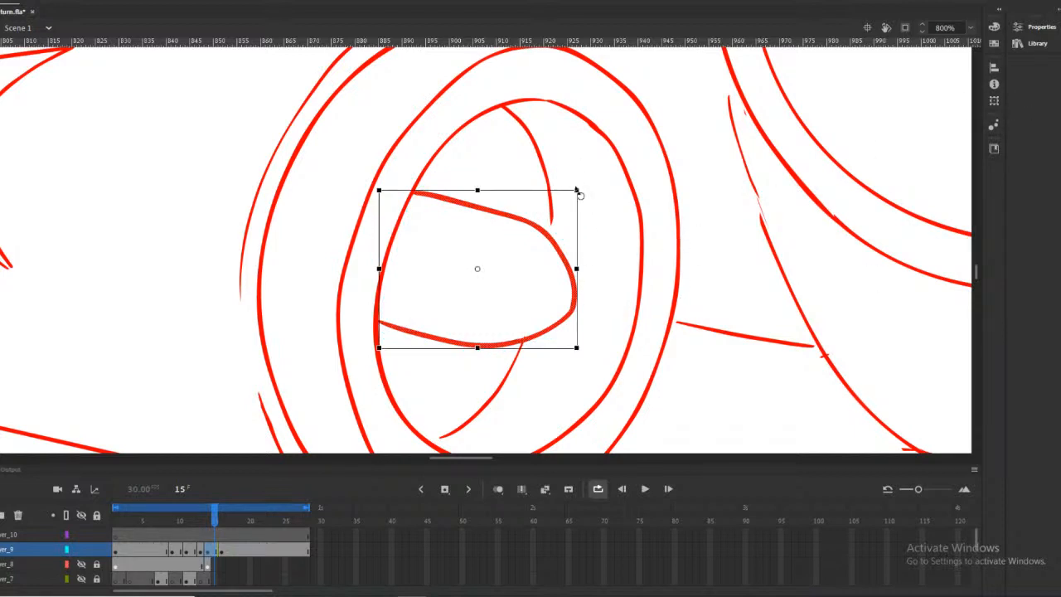
drag(576, 191, 563, 200)
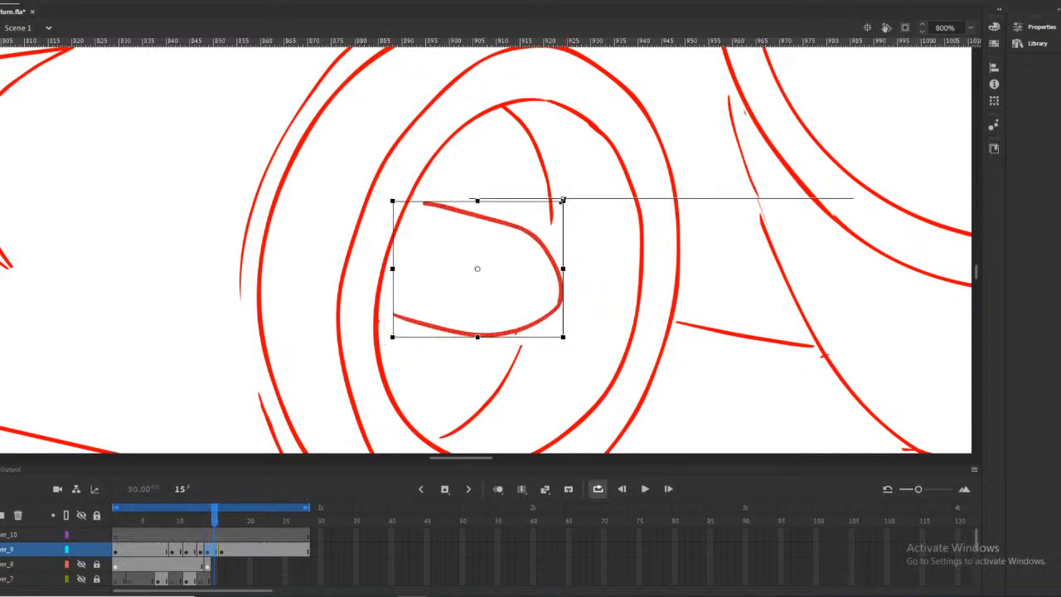
Shift the nozzle outline slightly right and extend its upper and lower lines back to the opening's inner rim
drag(559, 313, 565, 317)
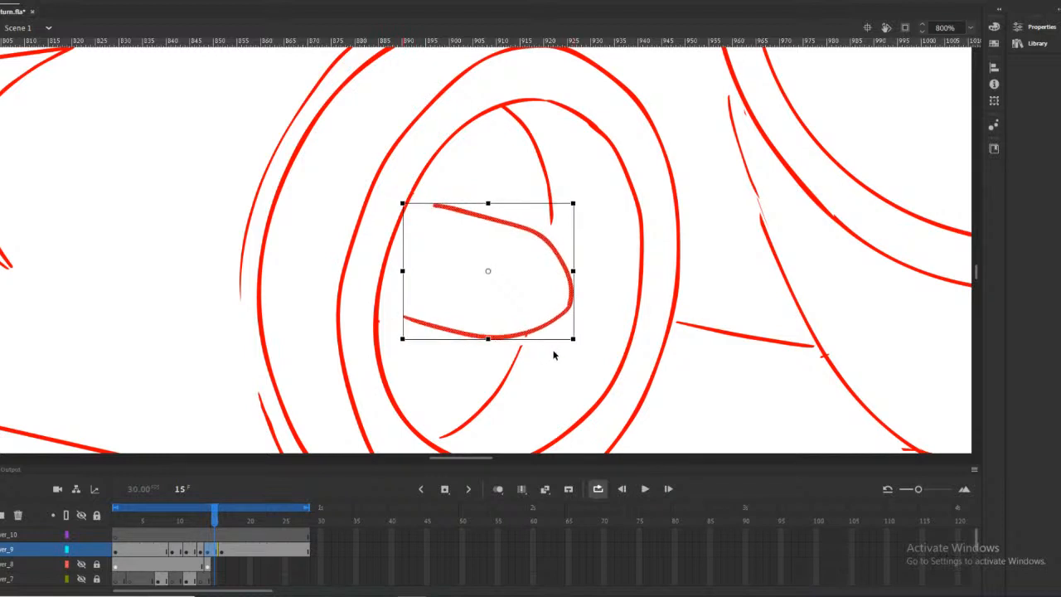
key(Escape)
drag(436, 207, 410, 201)
drag(421, 326, 378, 314)
Shrink the nozzle outline inside the thruster's opening about its centre at frame 13
drag(210, 509, 203, 514)
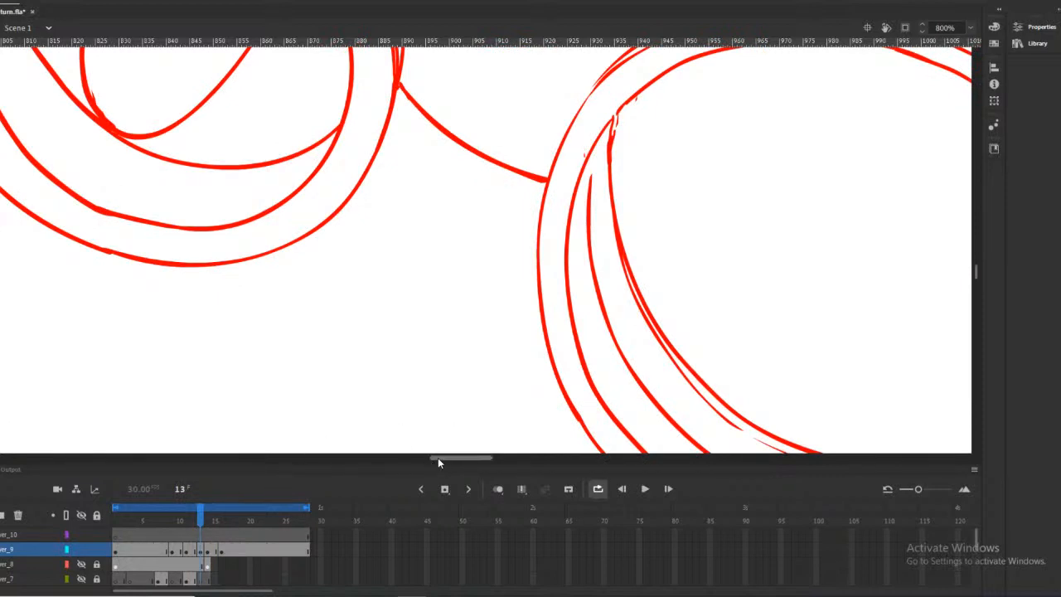
drag(439, 458, 419, 457)
scroll(449, 369, up, 3)
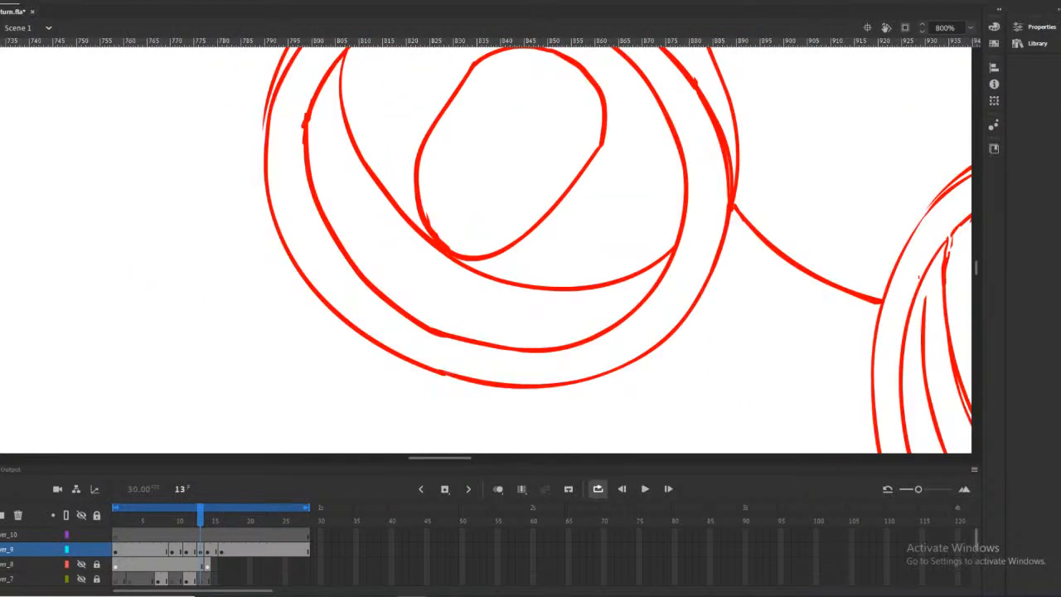
scroll(693, 161, up, 3)
mouse_move(595, 176)
mouse_down()
mouse_move(564, 160)
mouse_move(423, 232)
mouse_move(417, 331)
mouse_move(430, 358)
mouse_move(462, 388)
mouse_move(511, 384)
mouse_move(627, 229)
mouse_move(625, 240)
mouse_up()
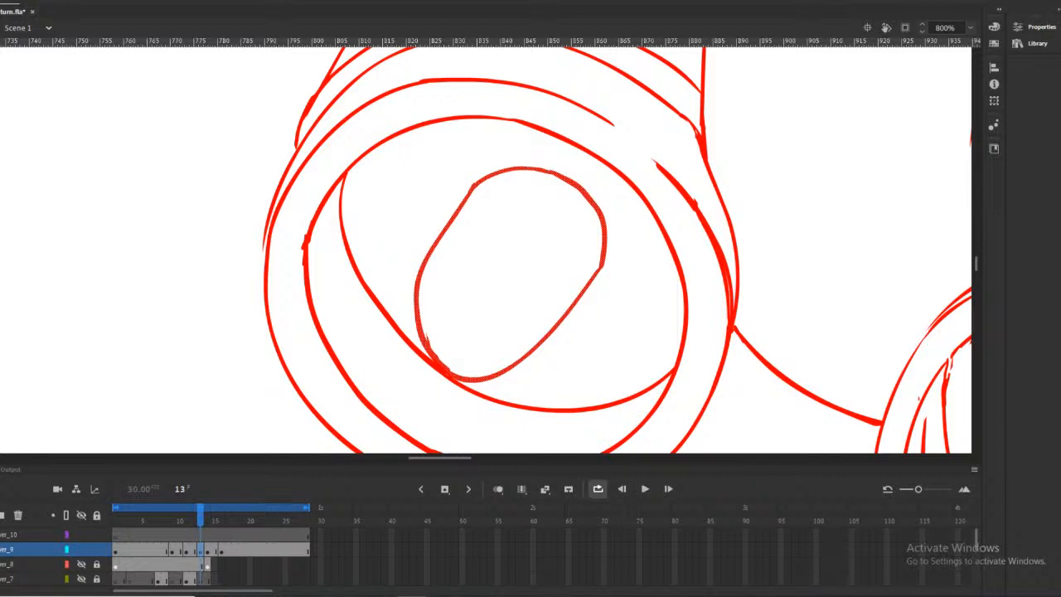
mouse_move(539, 152)
mouse_down()
mouse_move(457, 184)
mouse_move(414, 293)
mouse_move(429, 358)
mouse_move(486, 386)
mouse_move(641, 246)
mouse_move(552, 144)
mouse_up()
key(q)
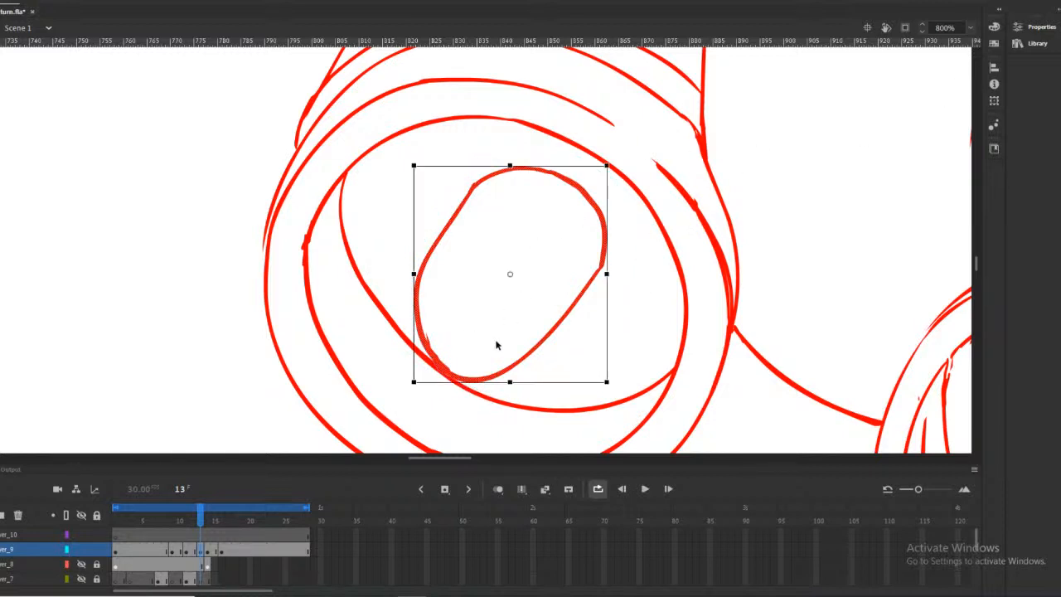
drag(606, 382, 594, 369)
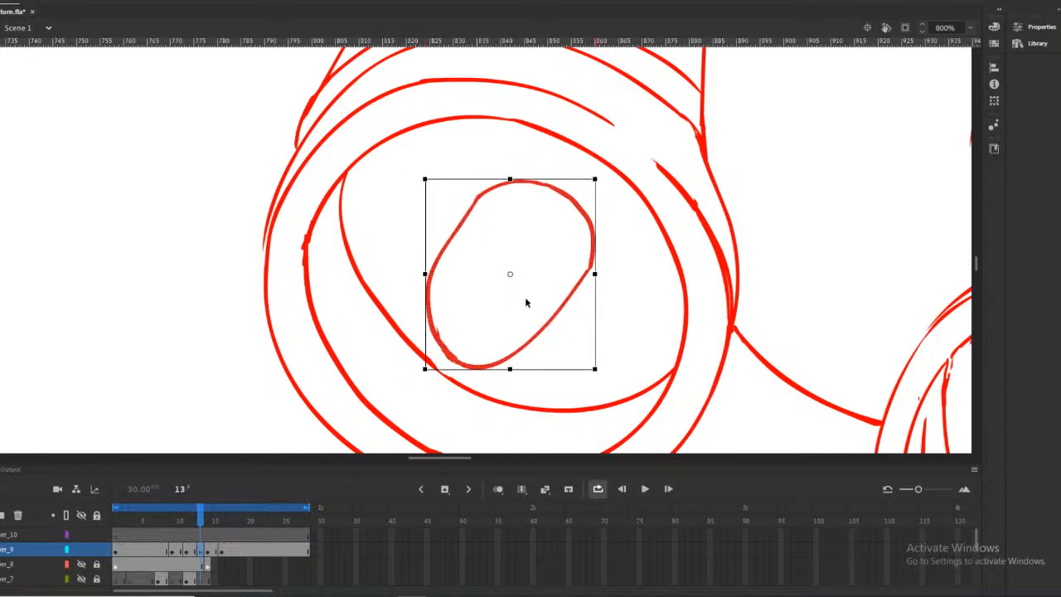
Nudge the nozzle outline down and slightly left until its lower end meets the opening's inner curve
key(Left)
key(Down)
key(Down)
key(Down)
key(Down)
key(Down)
key(Down)
key(Down)
key(Down)
key(Down)
key(Down)
key(Down)
key(Down)
key(Down)
key(Down)
key(Down)
key(Down)
key(Down)
key(Down)
key(Down)
key(Down)
key(Left)
key(Left)
key(Left)
key(Left)
key(Left)
key(Left)
key(Left)
key(Left)
key(Left)
key(Up)
key(Up)
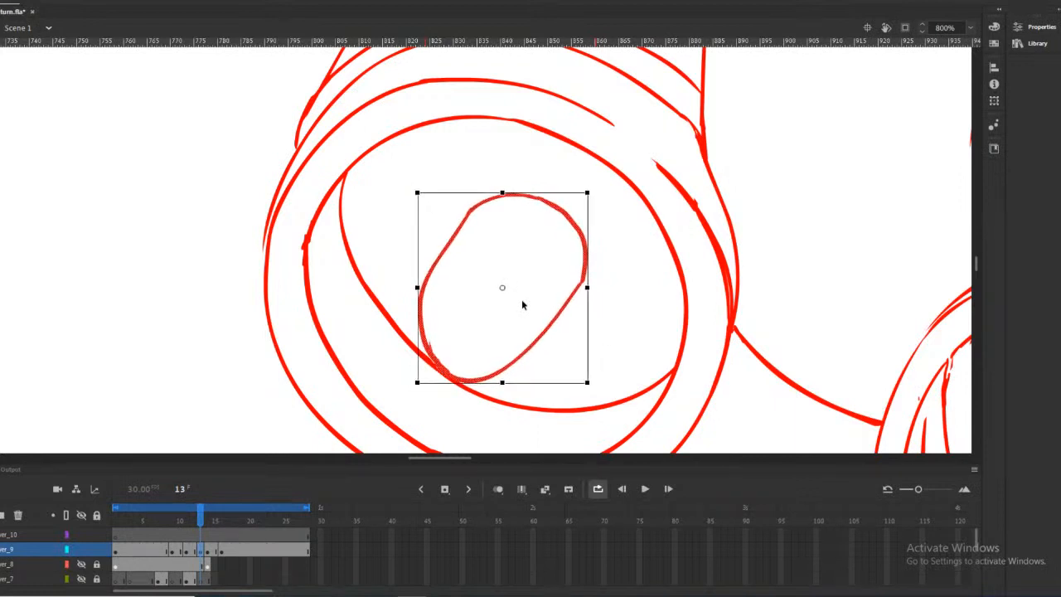
Shift the upper end of the nozzle outline up and right at frame 13 and redraw both sides to close the gaps
key(l)
mouse_move(565, 182)
mouse_down()
mouse_move(452, 214)
mouse_move(556, 252)
mouse_move(610, 213)
mouse_move(578, 175)
mouse_up()
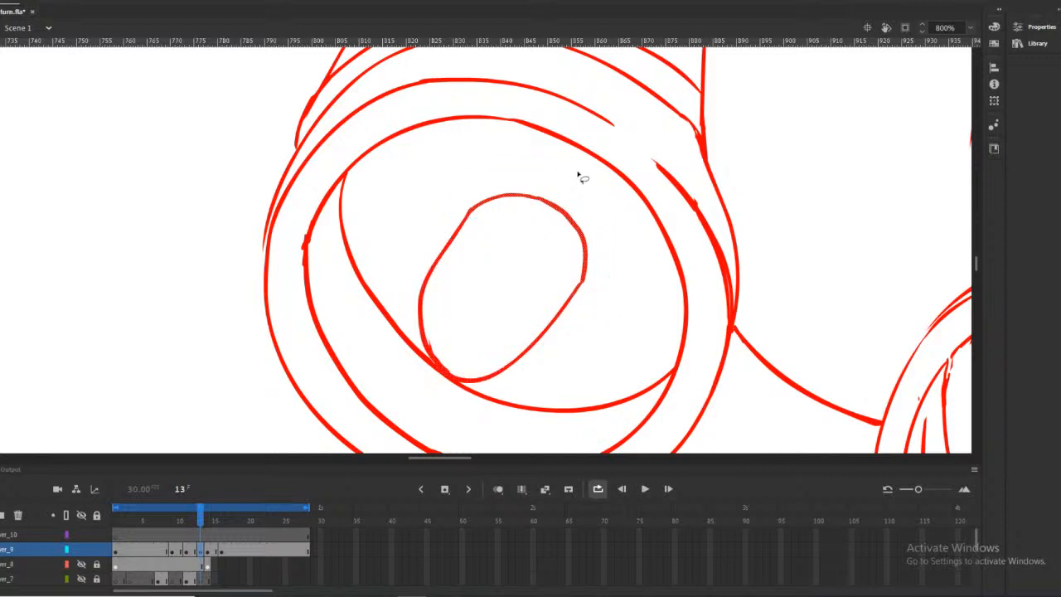
key(Up)
key(Up)
key(Up)
key(Up)
key(Up)
key(Up)
key(Up)
key(Up)
key(Up)
key(Up)
key(Up)
key(Up)
key(Up)
key(Up)
key(Up)
key(Up)
key(Up)
key(Up)
key(Up)
key(Up)
key(Right)
key(Right)
key(Right)
key(Right)
key(Right)
key(Right)
key(Right)
key(Right)
key(Right)
key(Right)
key(Right)
key(Right)
key(Right)
key(Right)
key(Right)
key(Right)
key(Right)
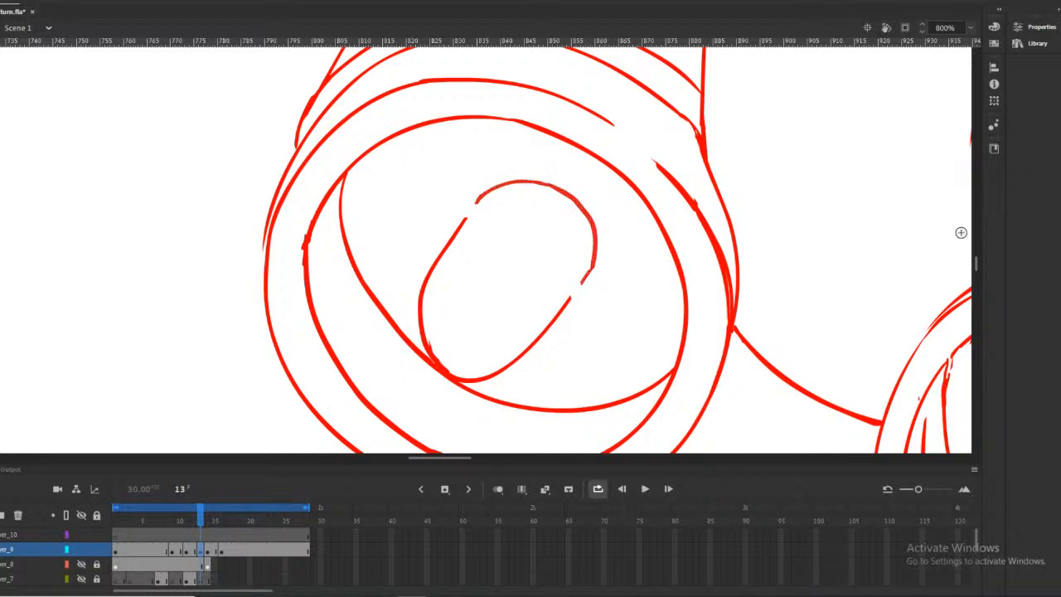
drag(581, 283, 593, 265)
drag(476, 202, 481, 195)
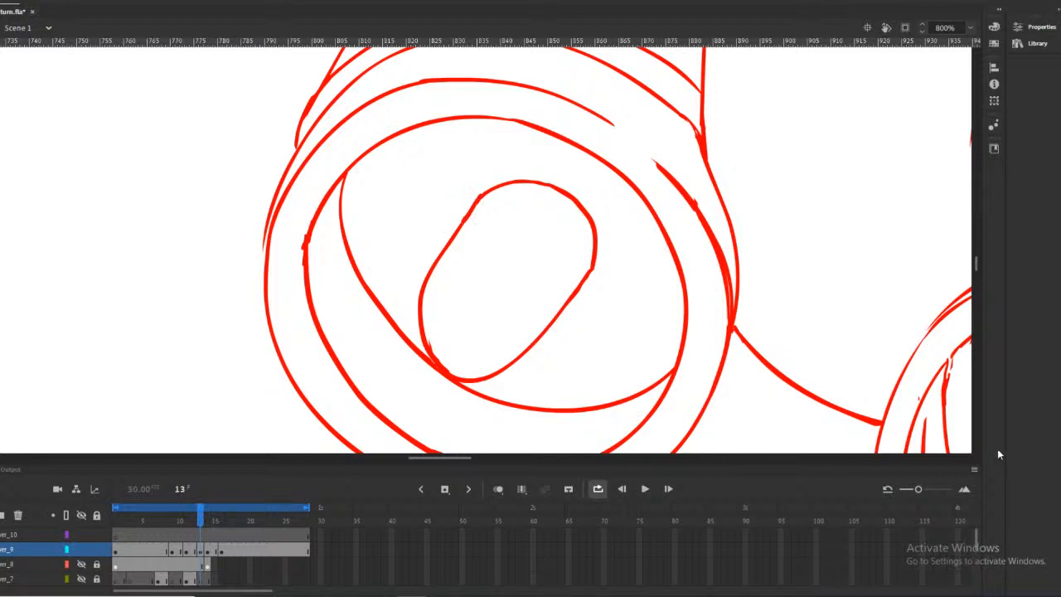
Return to frame 6 of the fish turn and lock the layer holding the red line drawings
click(489, 240)
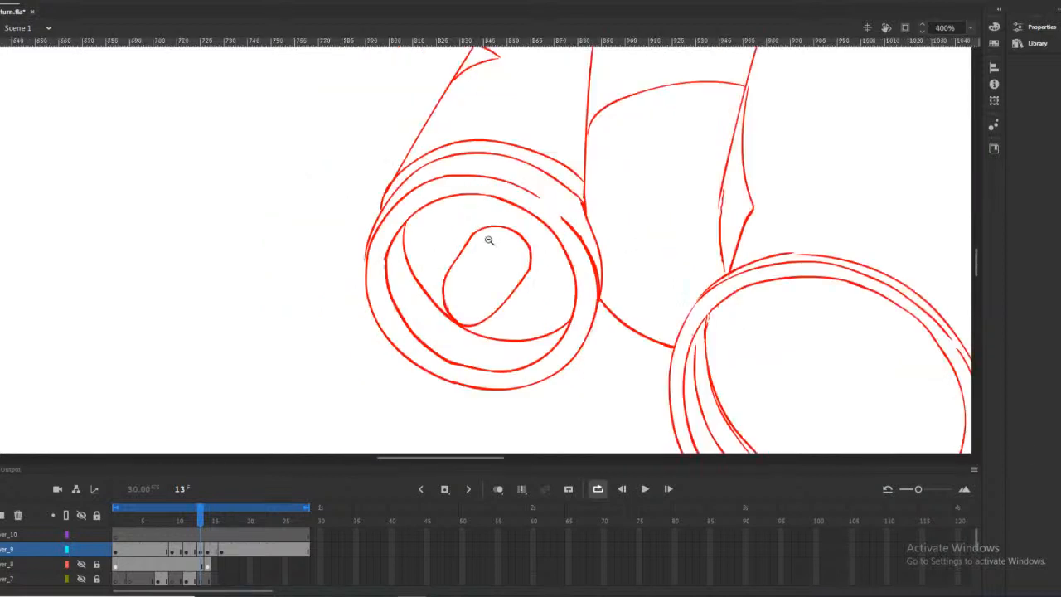
click(526, 267)
click(476, 279)
mouse_move(206, 530)
mouse_down()
mouse_move(192, 522)
mouse_move(222, 516)
mouse_move(162, 515)
mouse_move(237, 512)
mouse_move(150, 514)
mouse_up()
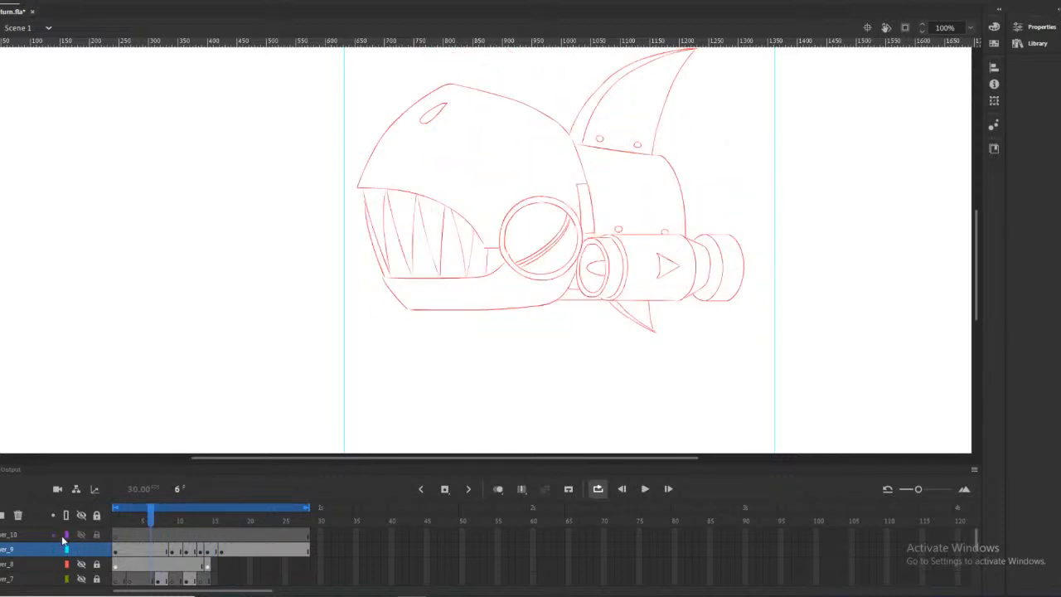
scroll(93, 547, down, 1)
click(96, 537)
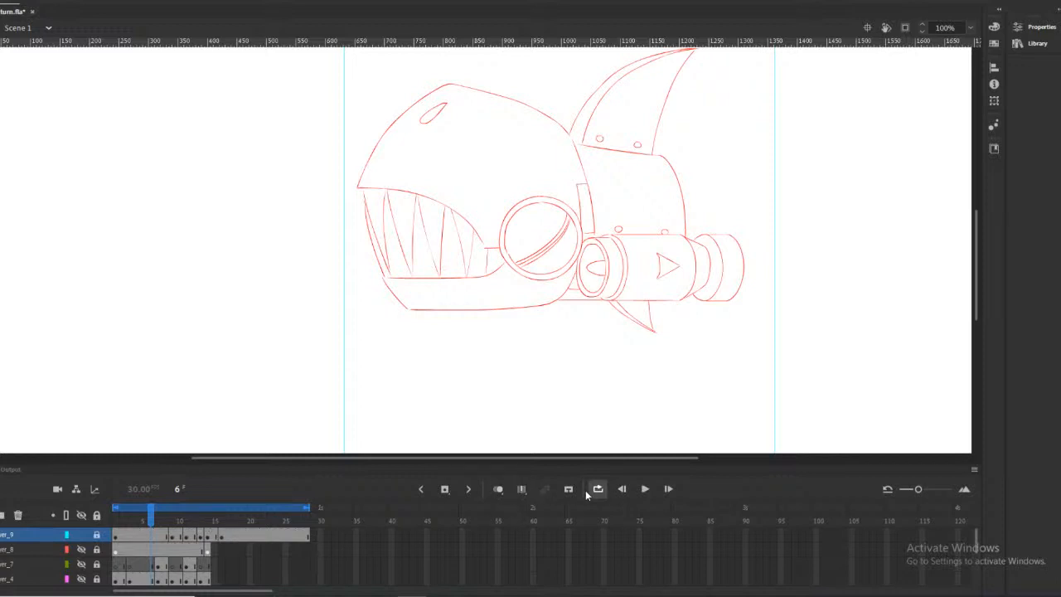
Scrub and play back the fish's turn on the full stage to review the motion
mouse_move(154, 518)
mouse_down()
mouse_move(176, 518)
mouse_move(137, 519)
mouse_up()
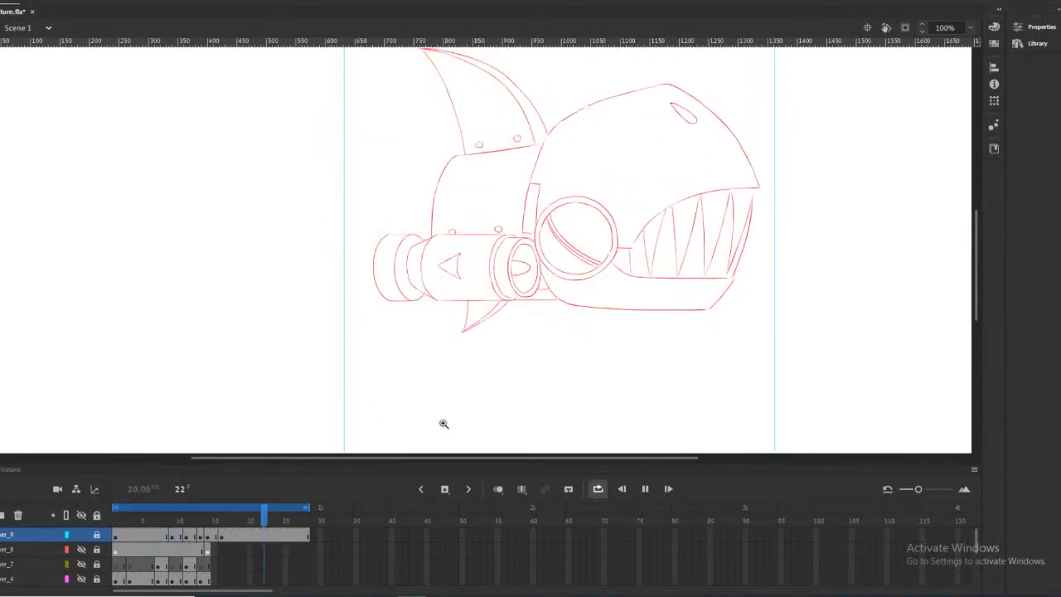
alt+click(497, 200)
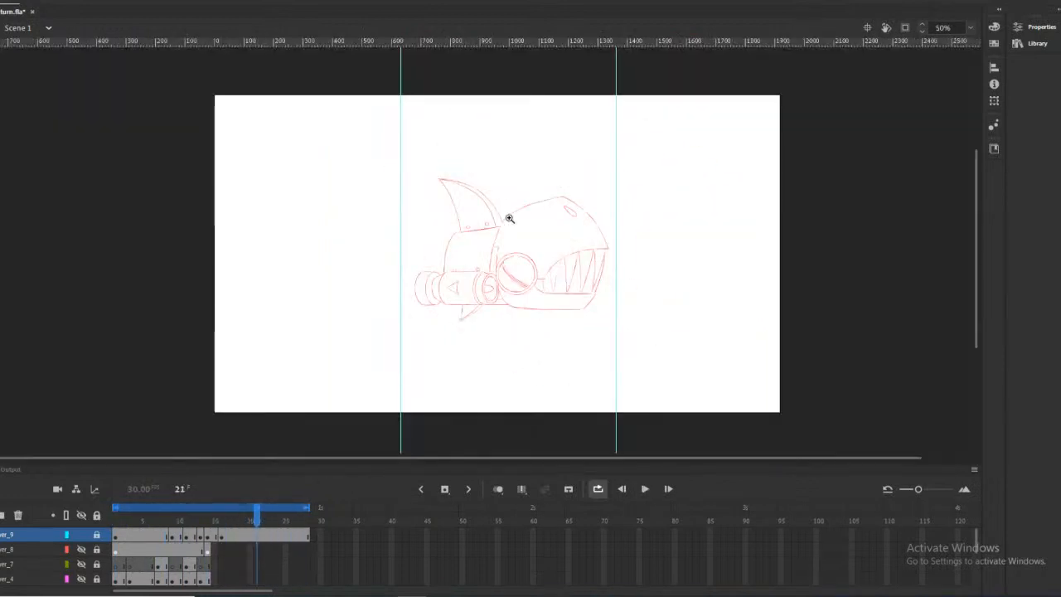
click(645, 489)
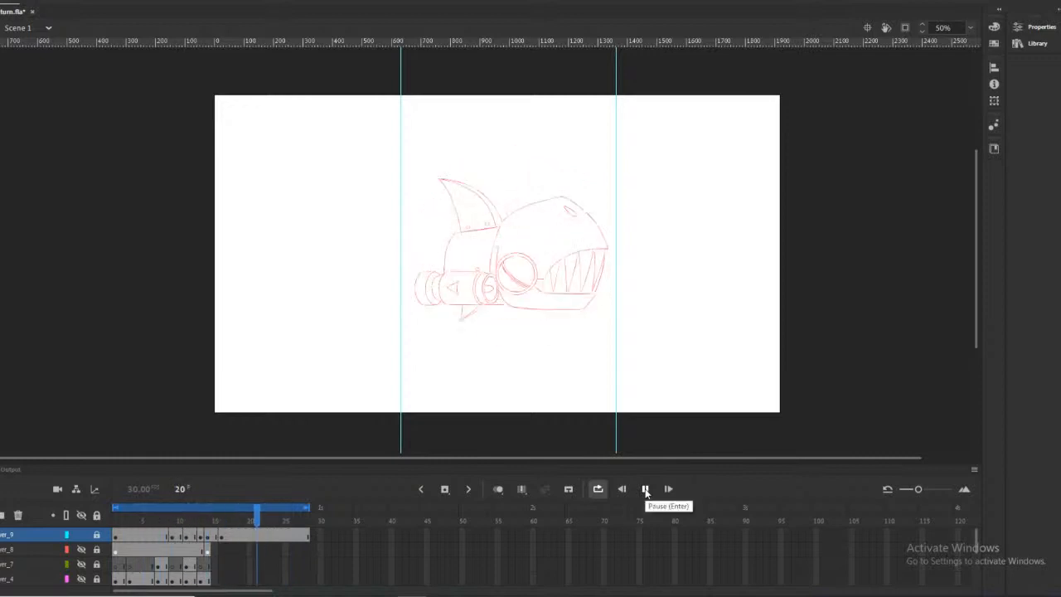
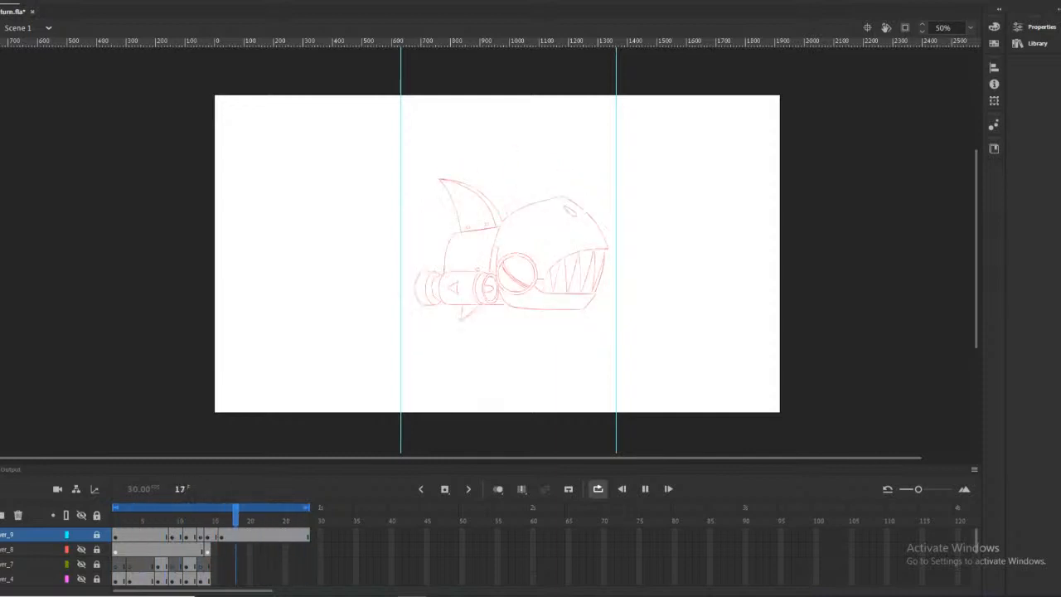
Paint a solid black (#000000) curled moustache above the fish's teeth at frame 18 on a new layer above the line drawings
click(240, 519)
click(582, 261)
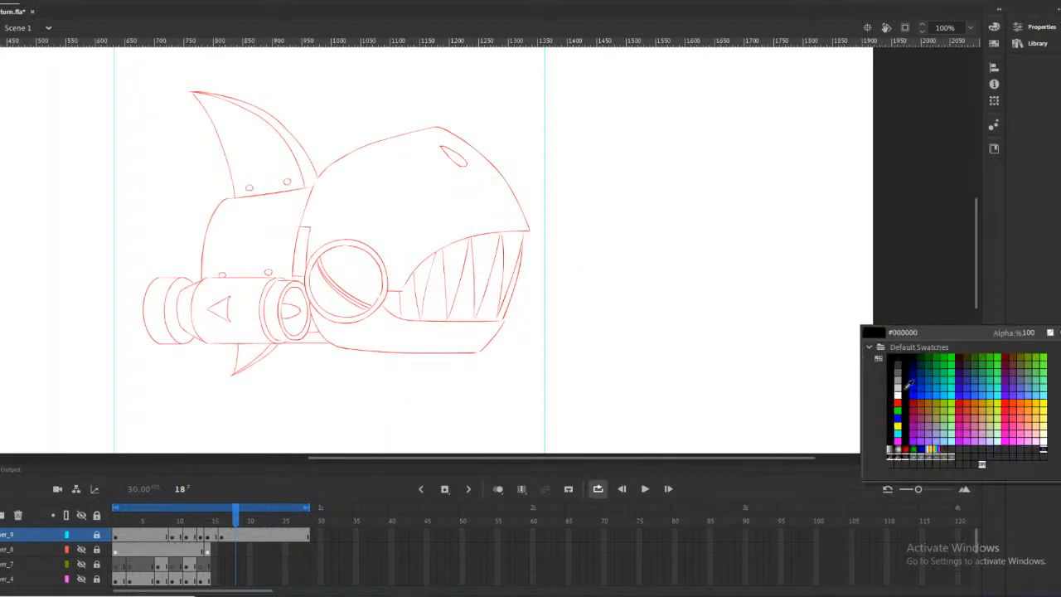
click(904, 390)
click(10, 514)
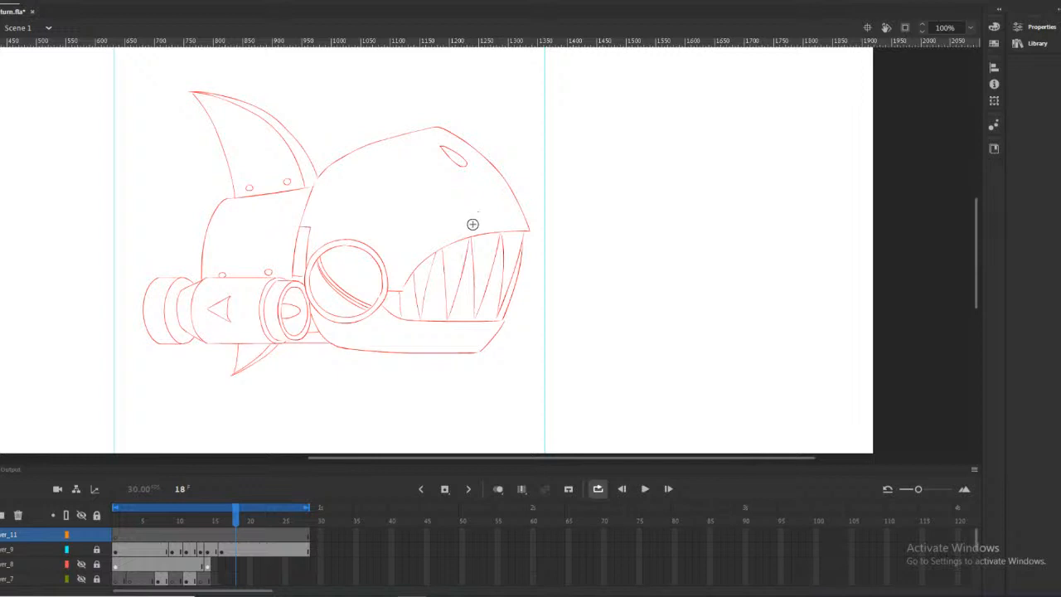
drag(473, 225, 476, 225)
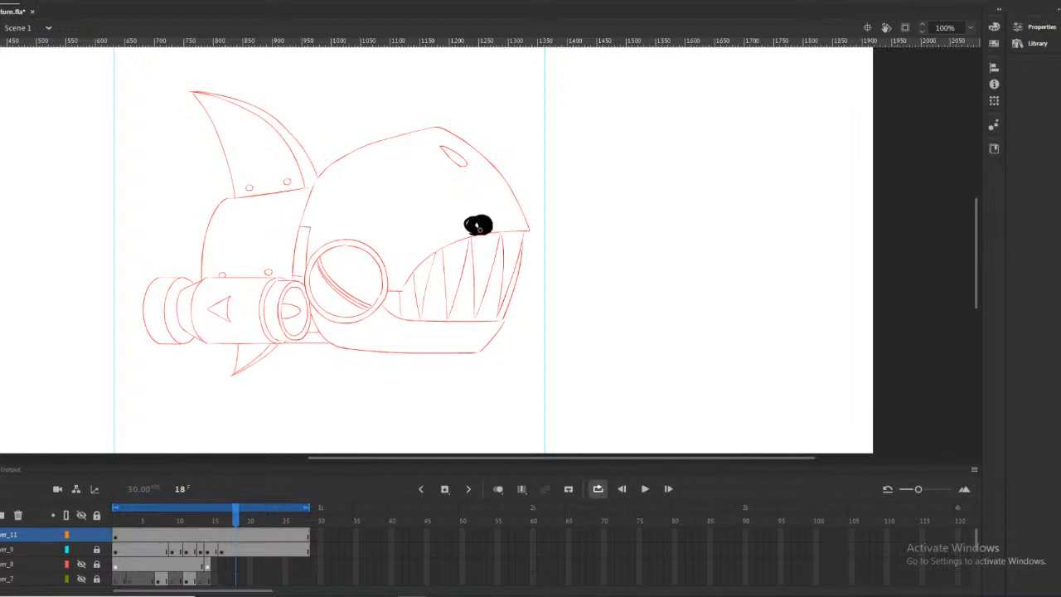
mouse_move(480, 224)
mouse_down()
mouse_move(429, 241)
mouse_move(487, 237)
mouse_move(446, 244)
mouse_move(484, 220)
mouse_move(532, 234)
mouse_move(540, 224)
mouse_move(535, 238)
mouse_move(505, 247)
mouse_move(495, 227)
mouse_move(517, 242)
mouse_move(507, 232)
mouse_up()
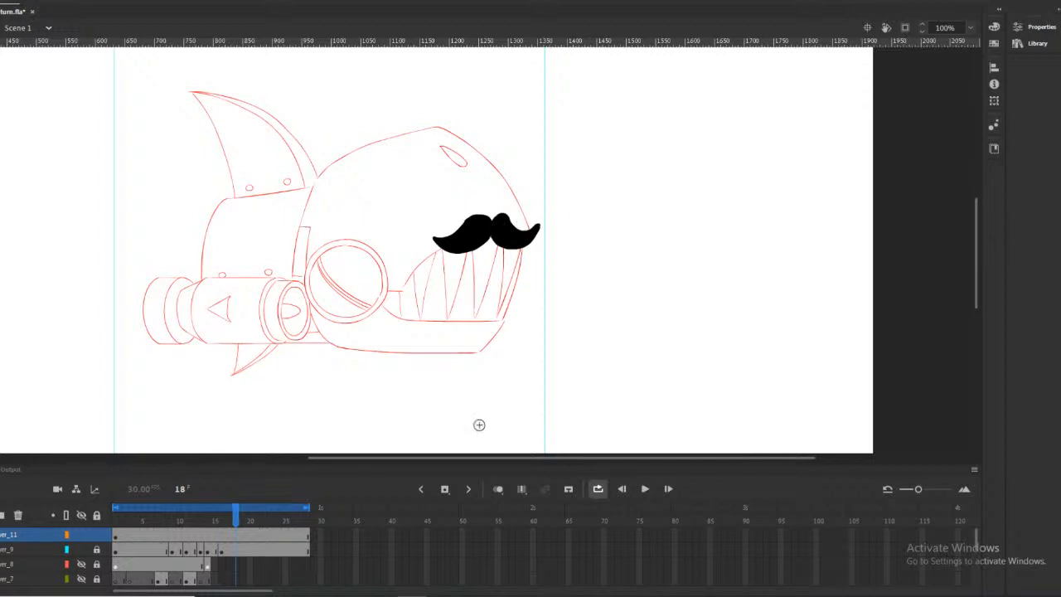
Insert a keyframe for the moustache at frame 16 and move it back to frame 14
right_click(220, 539)
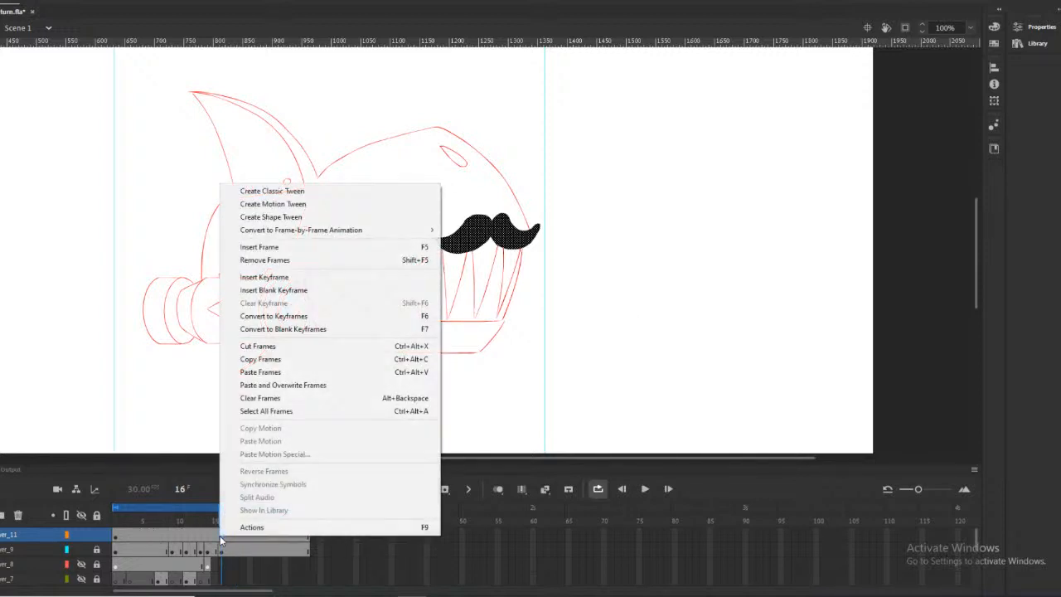
click(308, 280)
click(209, 534)
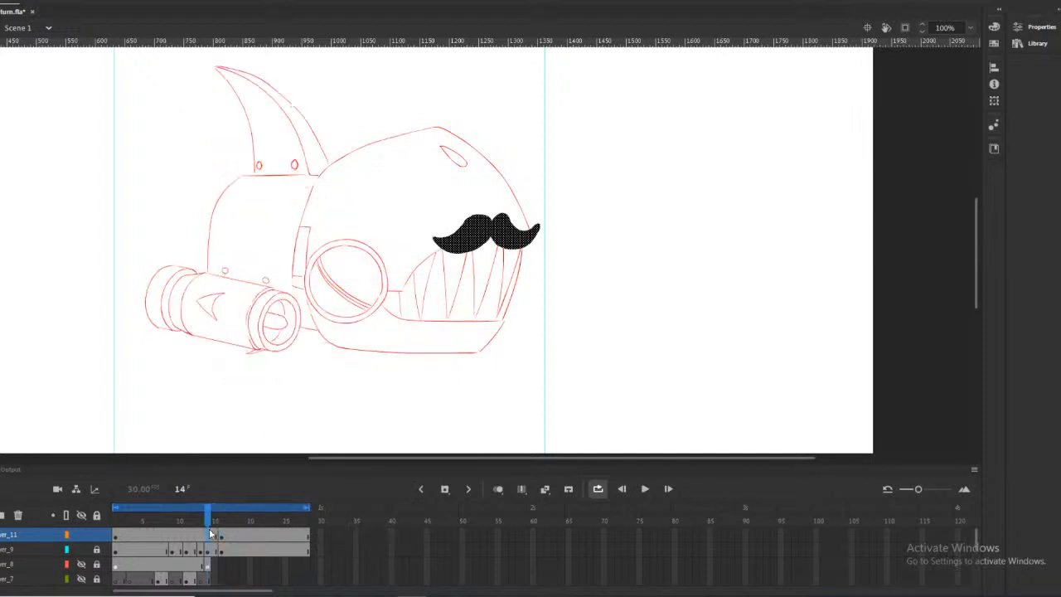
click(217, 537)
click(221, 538)
drag(219, 538, 207, 535)
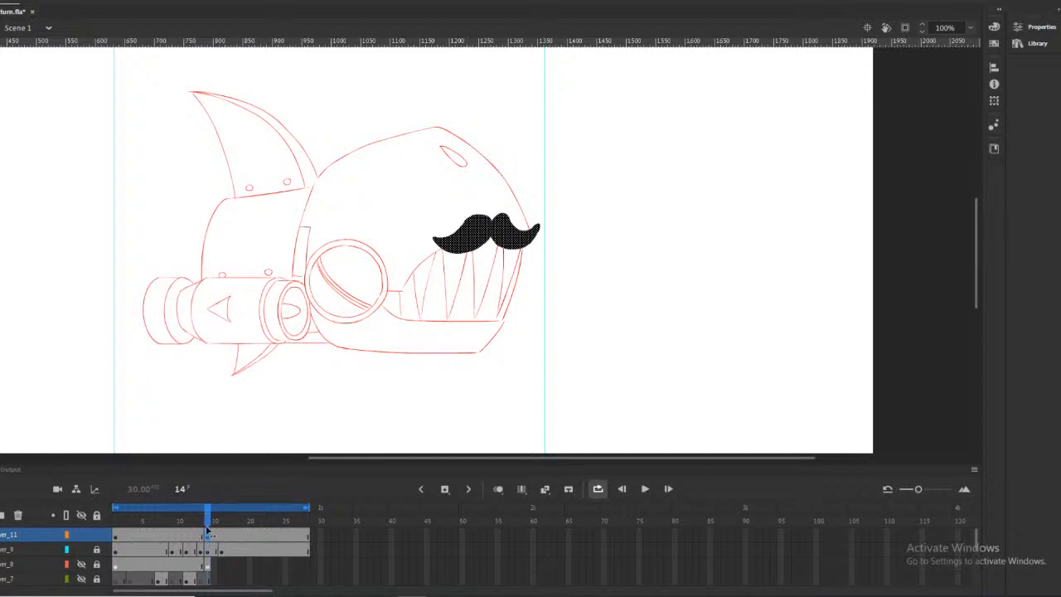
Delete the moustache from the frames before frame 14 and check its timing between frames 13 and 16
click(201, 521)
click(186, 536)
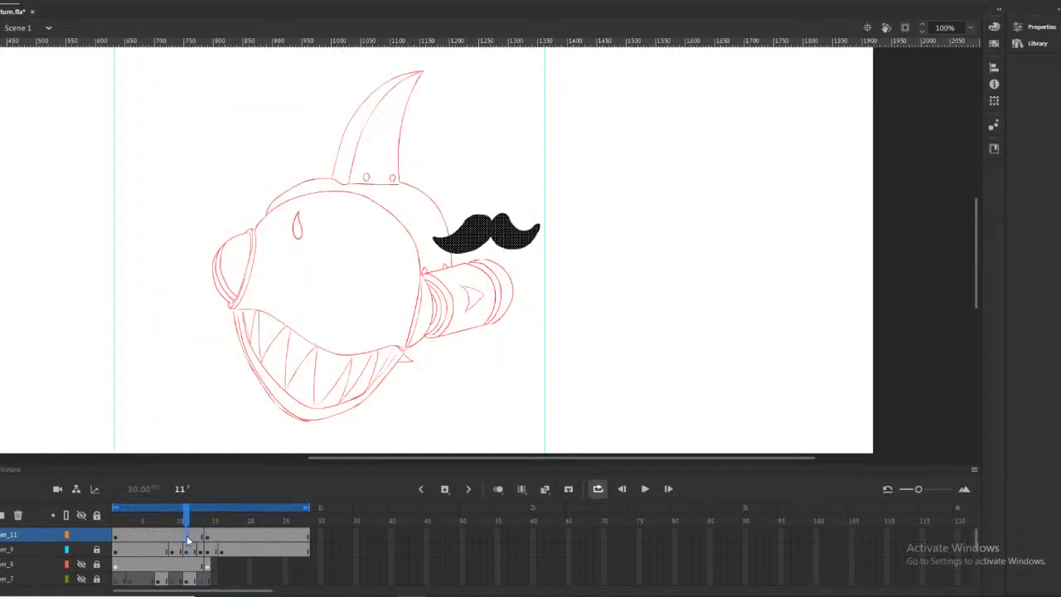
key(Delete)
click(202, 522)
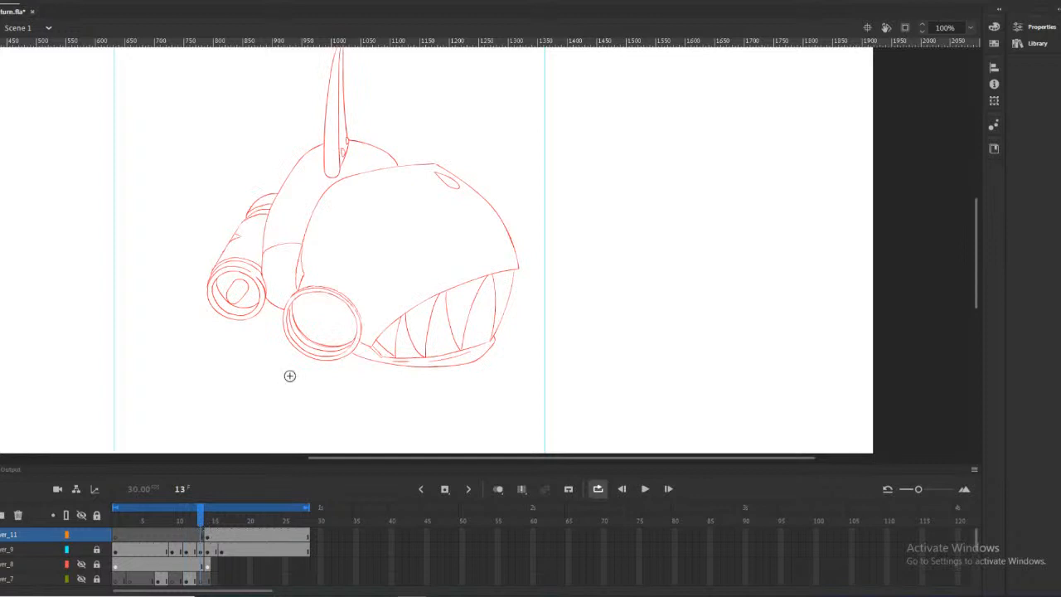
right_click(203, 534)
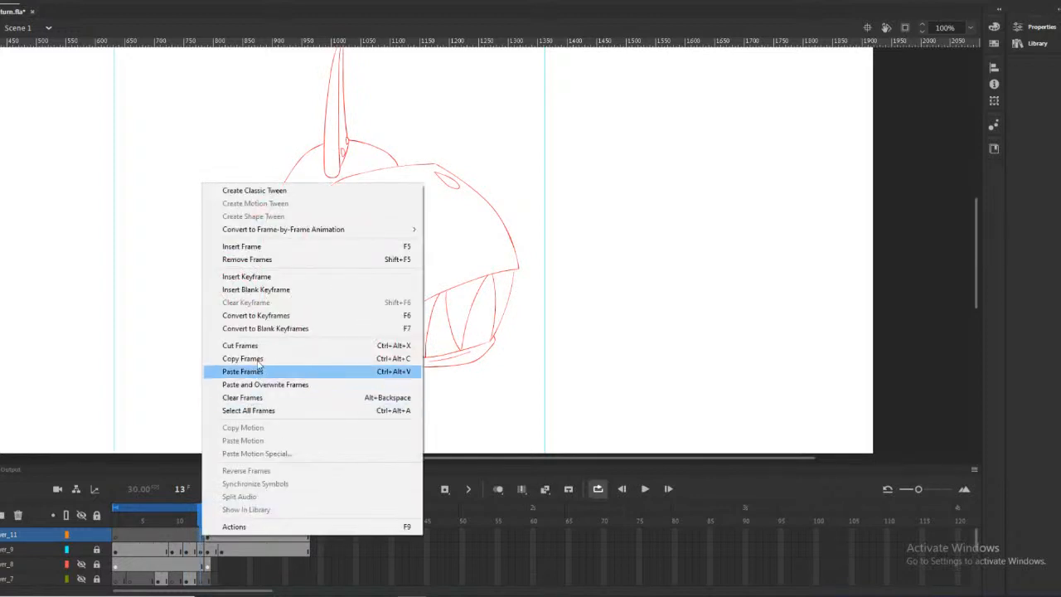
mouse_move(184, 522)
mouse_down()
mouse_move(221, 521)
mouse_move(200, 522)
mouse_up()
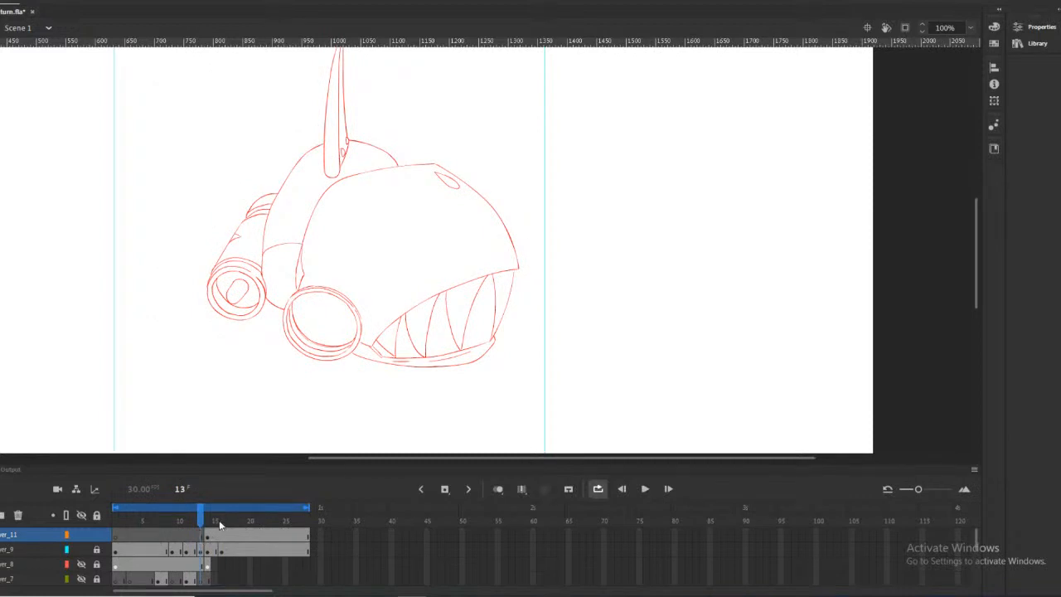
click(219, 524)
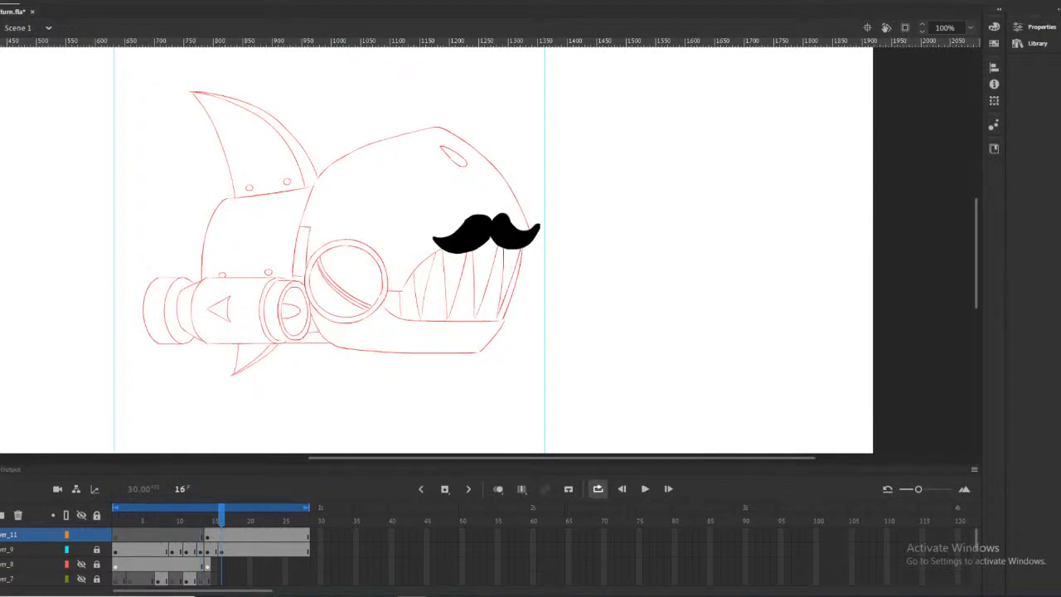
alt+click(501, 230)
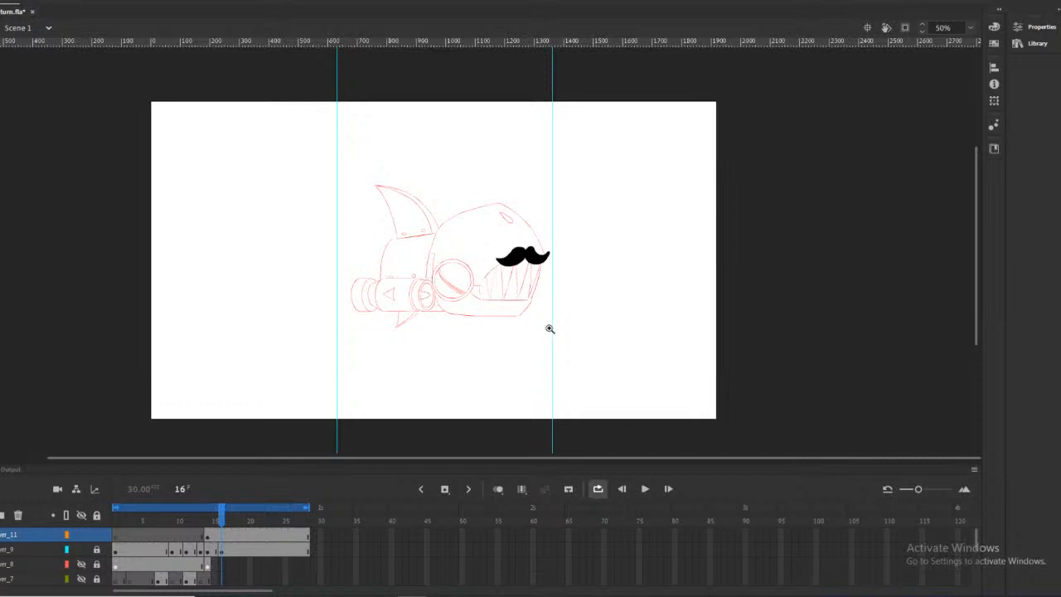